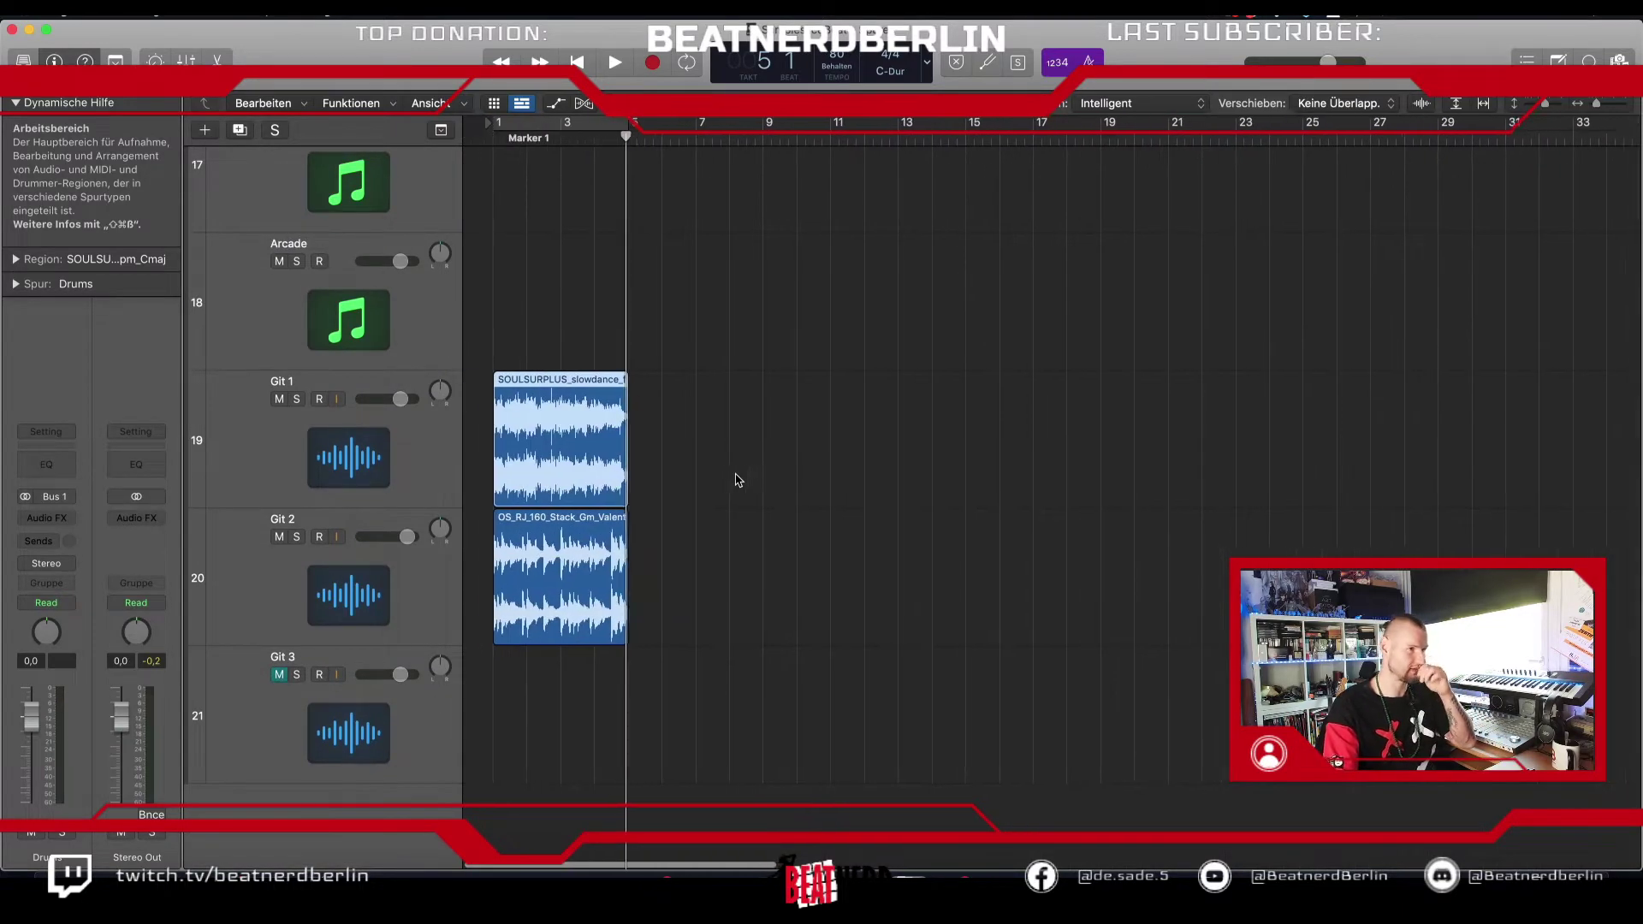
Step: Mute the Git 2 track and turn on cycle playback for bars 1 to 5
scroll(738, 480, "up", 3)
scroll(738, 480, "up", 4)
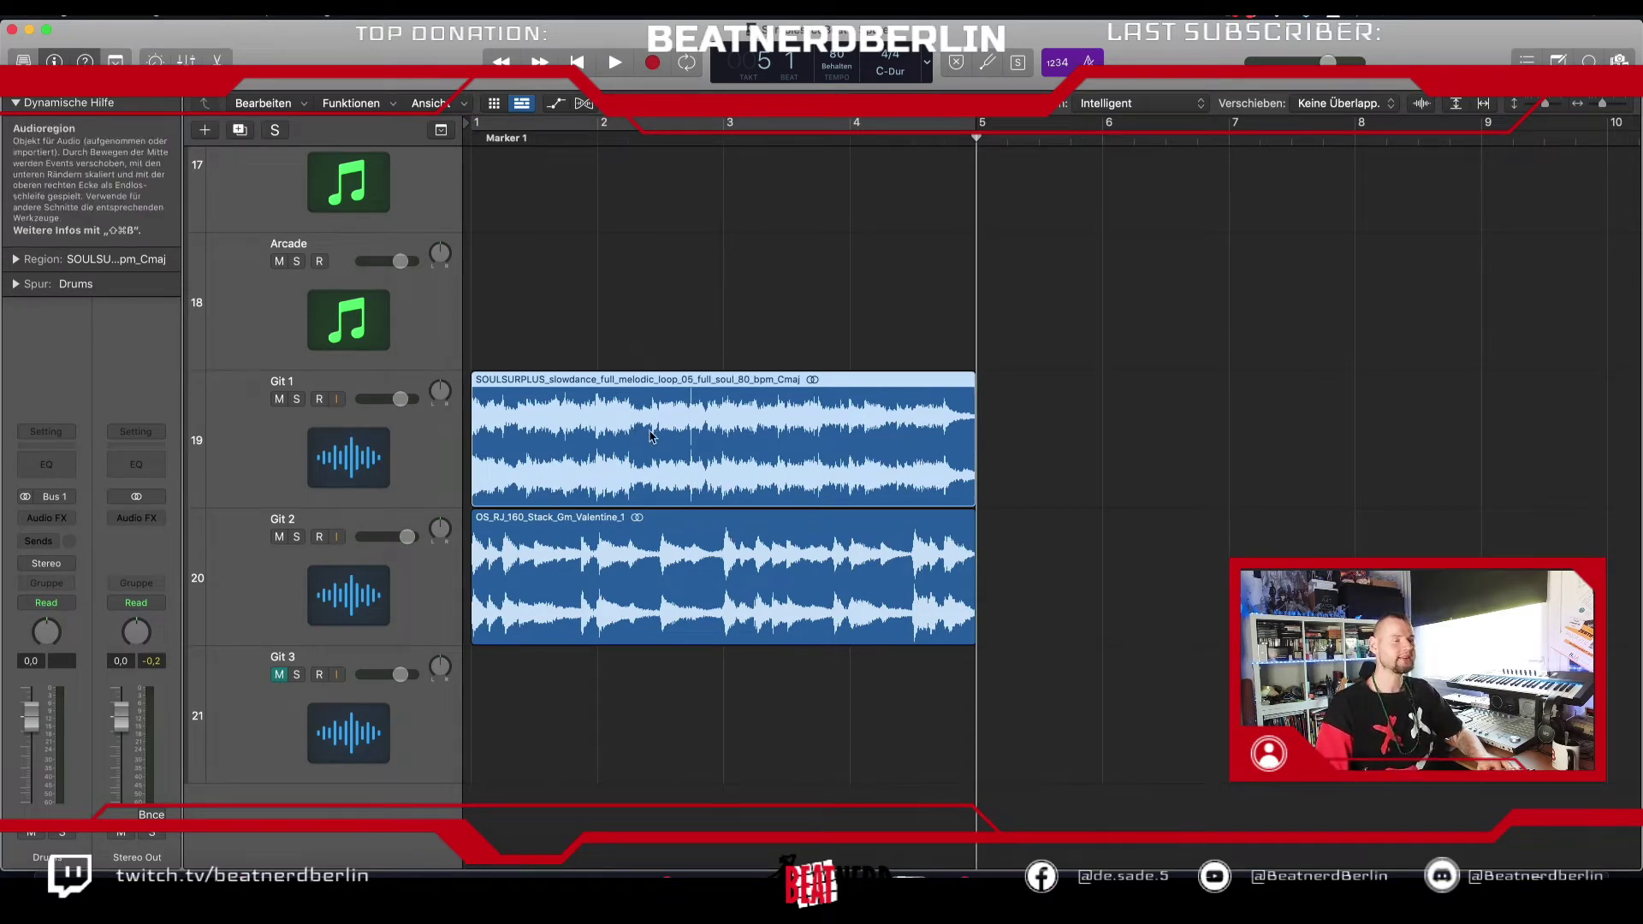
left_click_drag(648, 671, 627, 484)
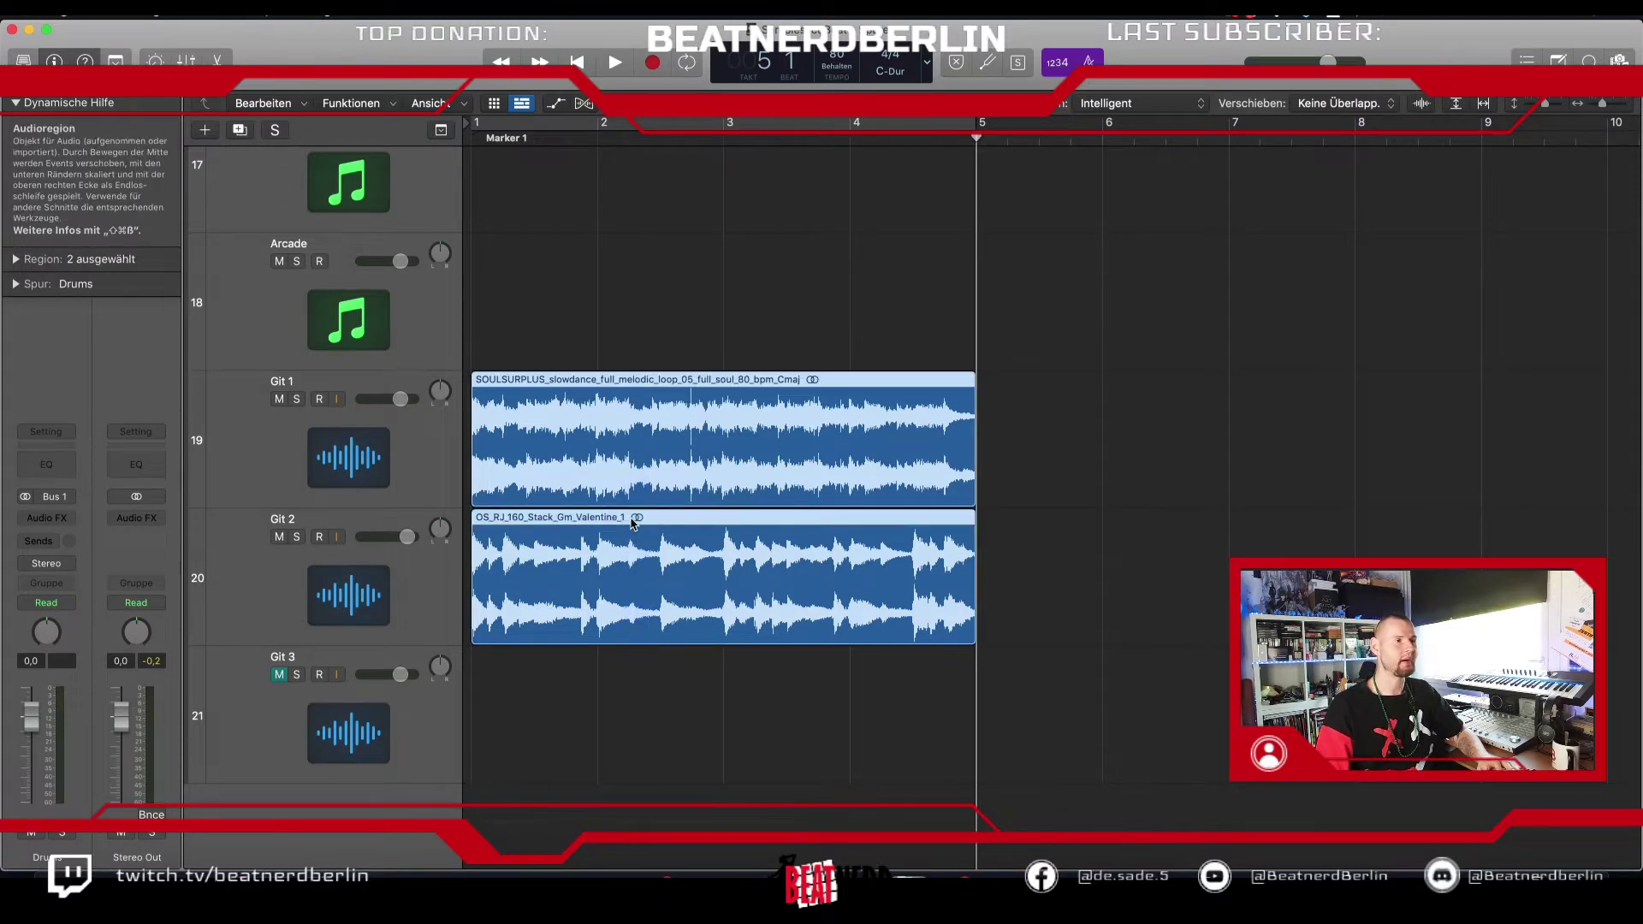
left_click(660, 319)
left_click(647, 430)
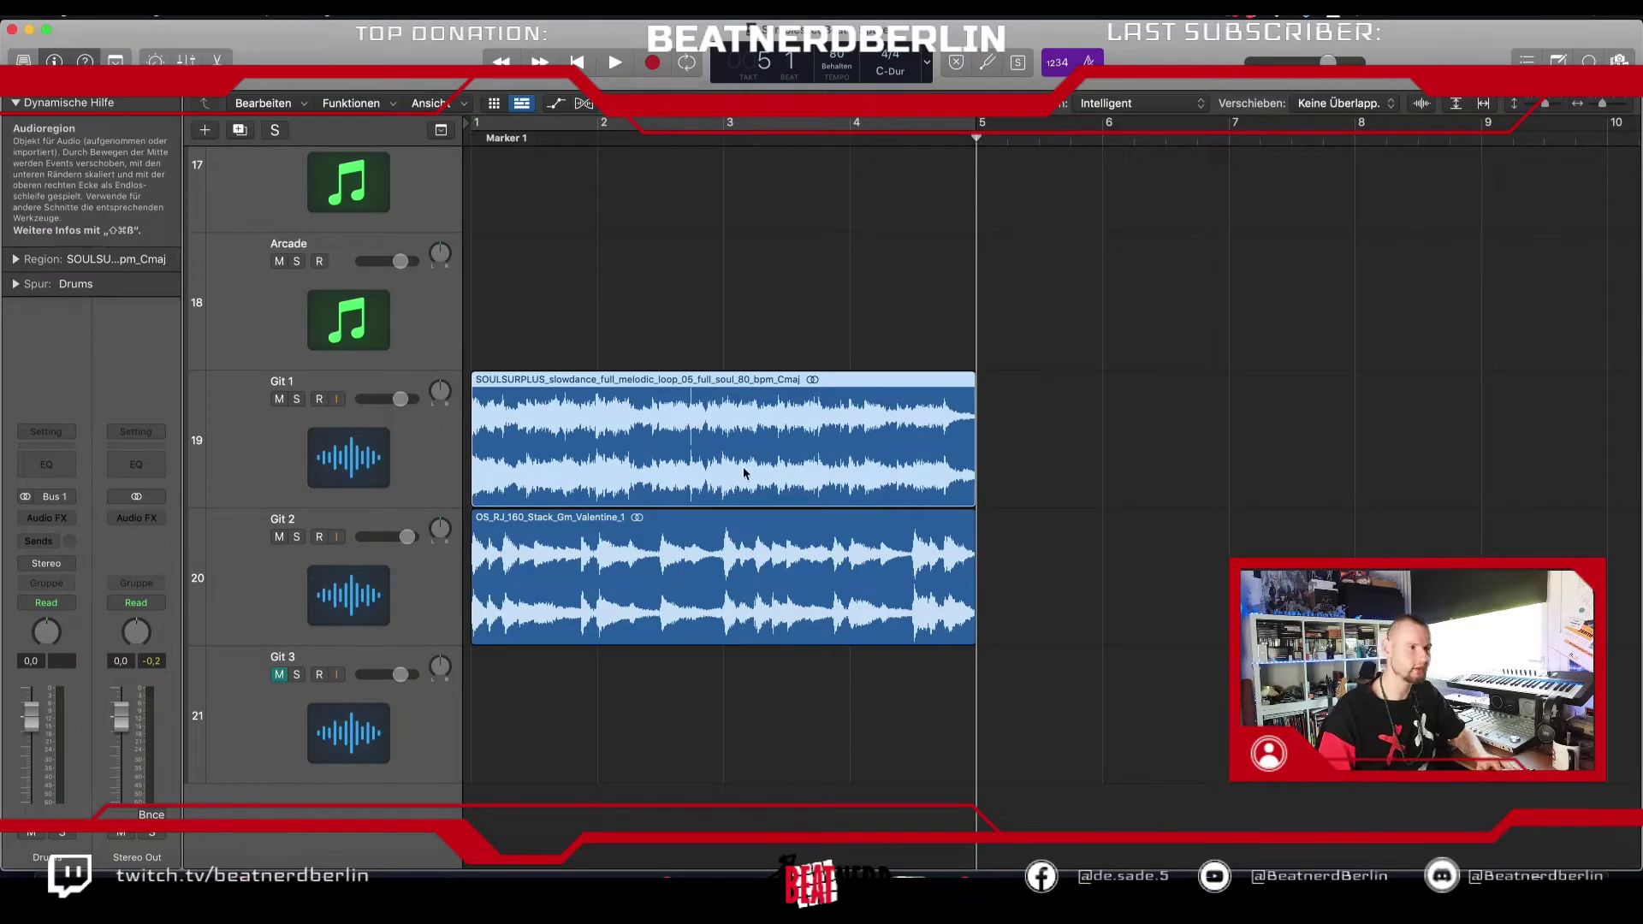
left_click(279, 536)
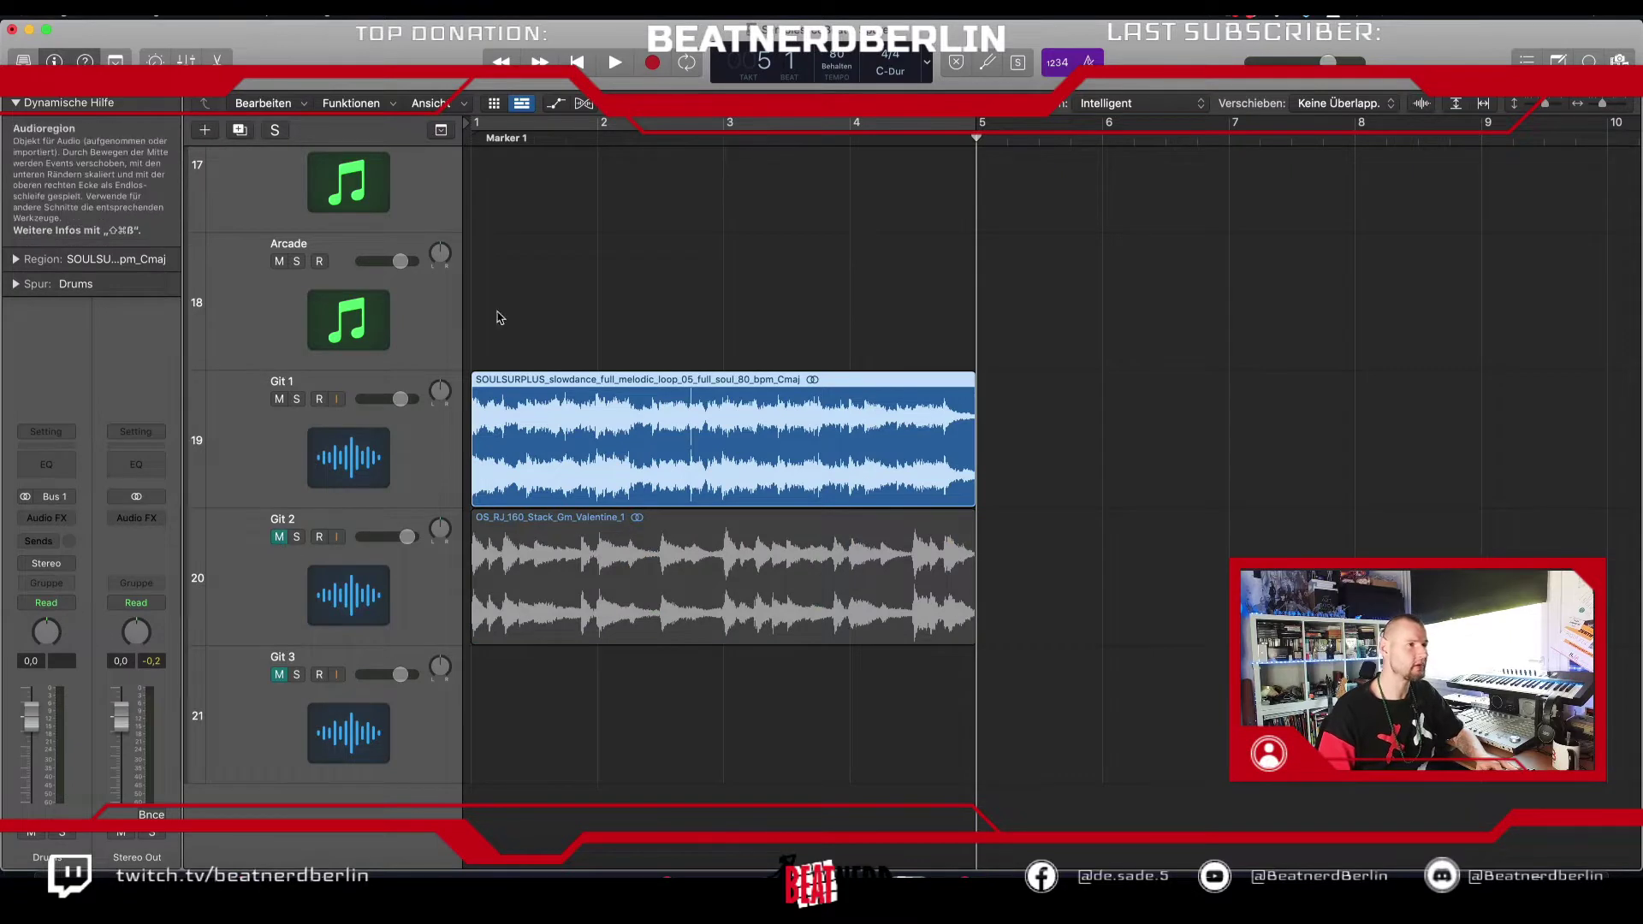
left_click(501, 127)
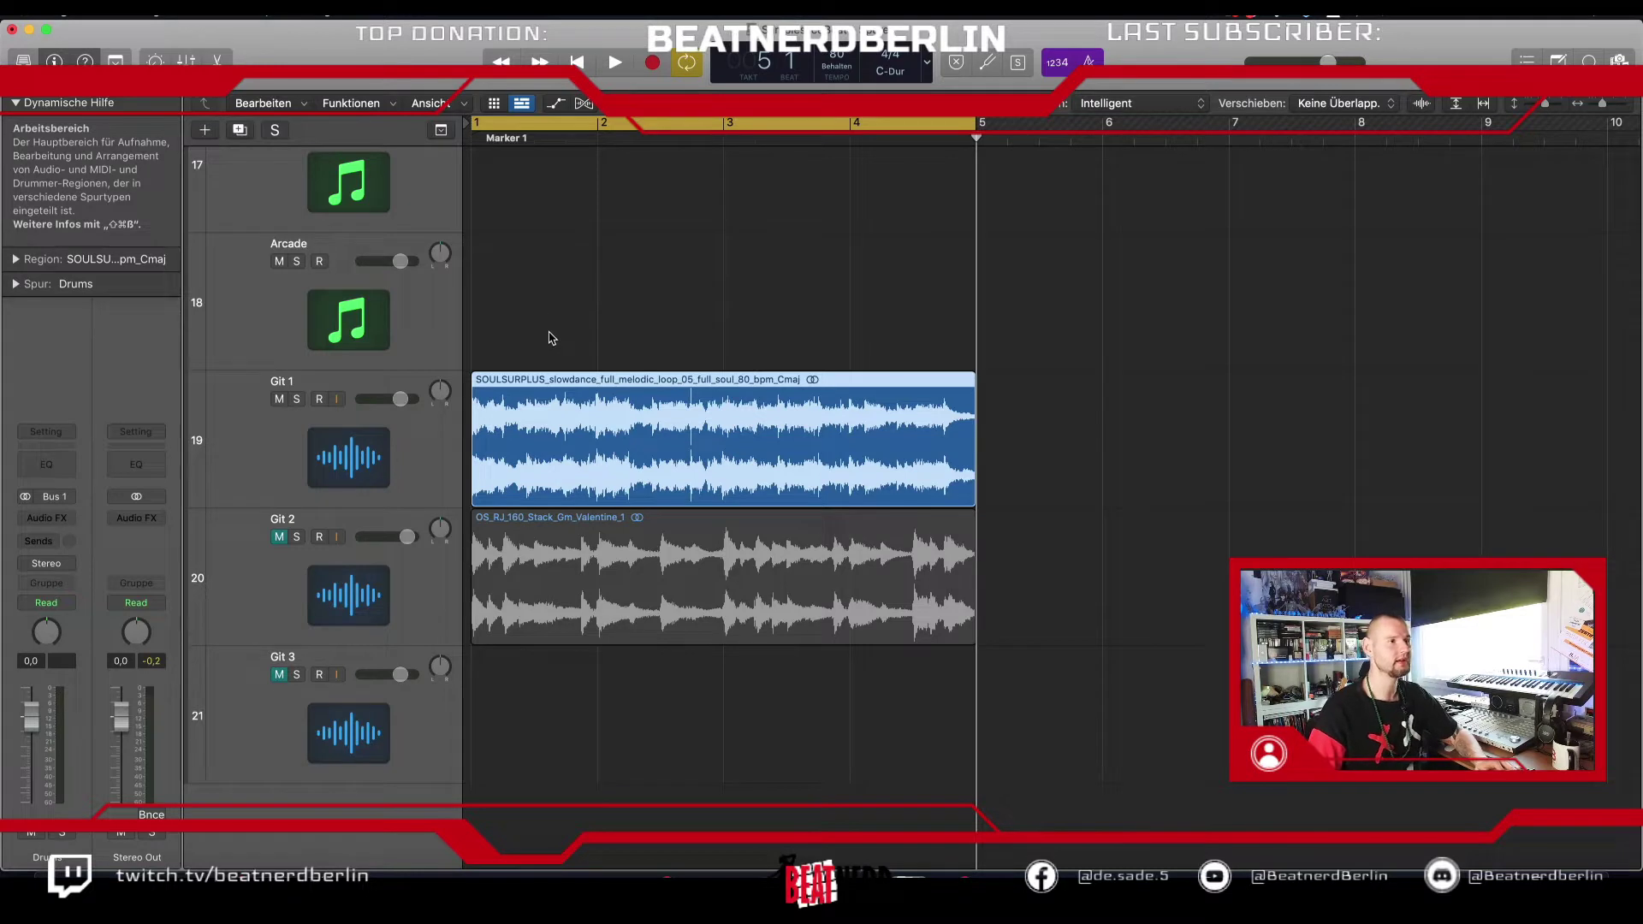
Step: Play the Git 1 loop and lower the Git 1 track volume slightly
key("space")
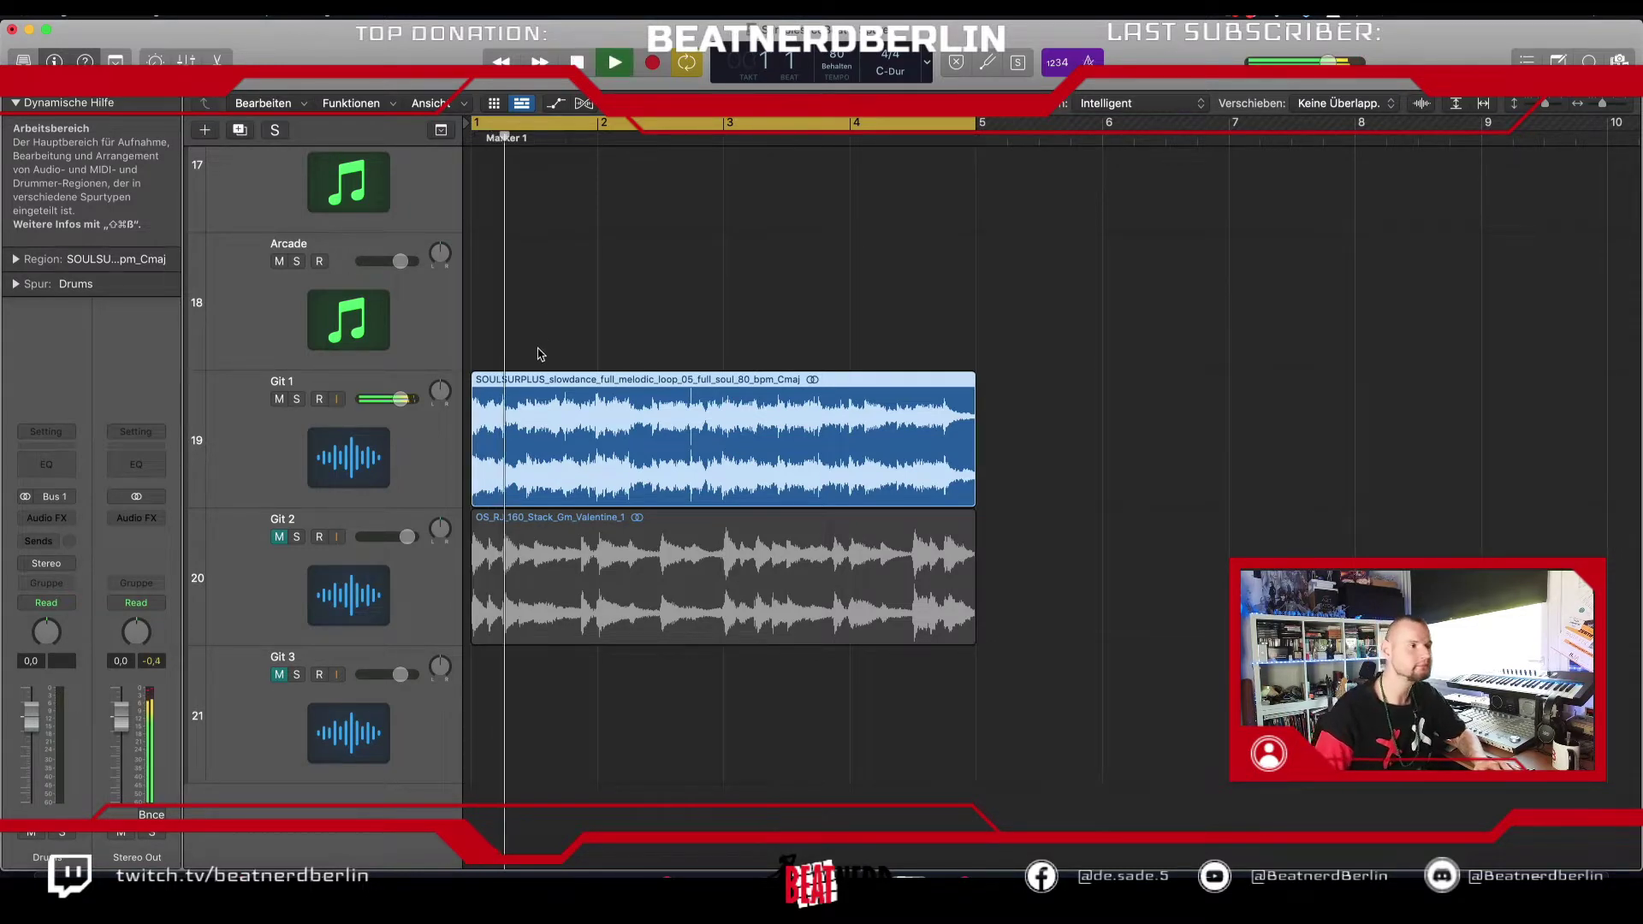
left_click_drag(400, 398, 386, 398)
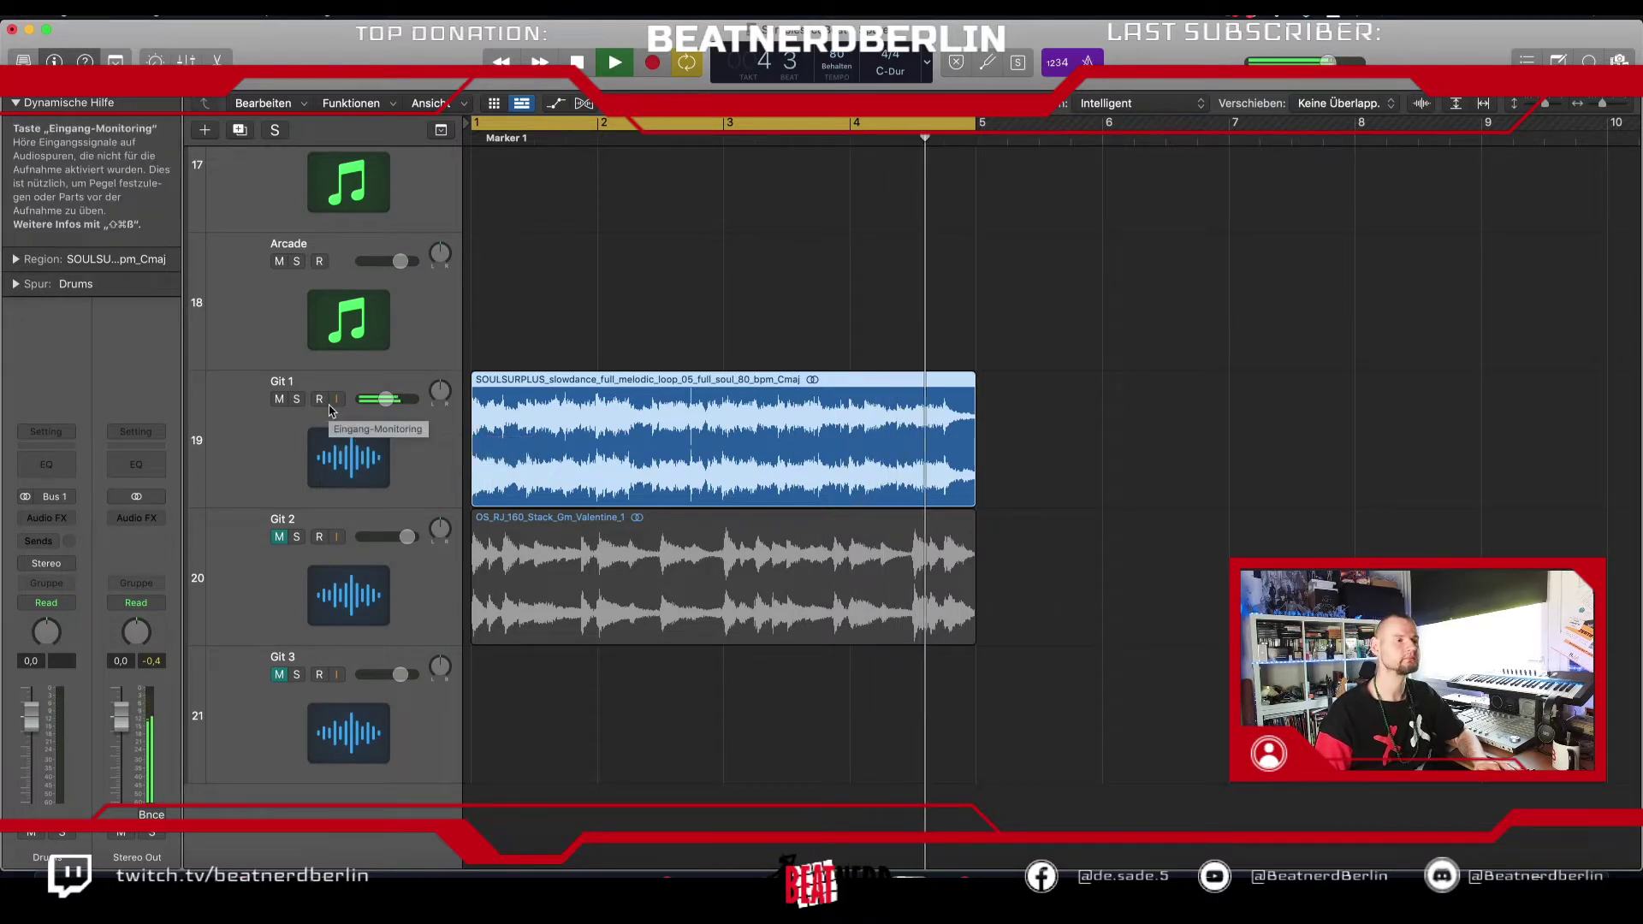
key("space")
Step: Mute Git 1, unmute Git 2, and slightly lower the Git 2 volume while playing its loop
left_click(279, 399)
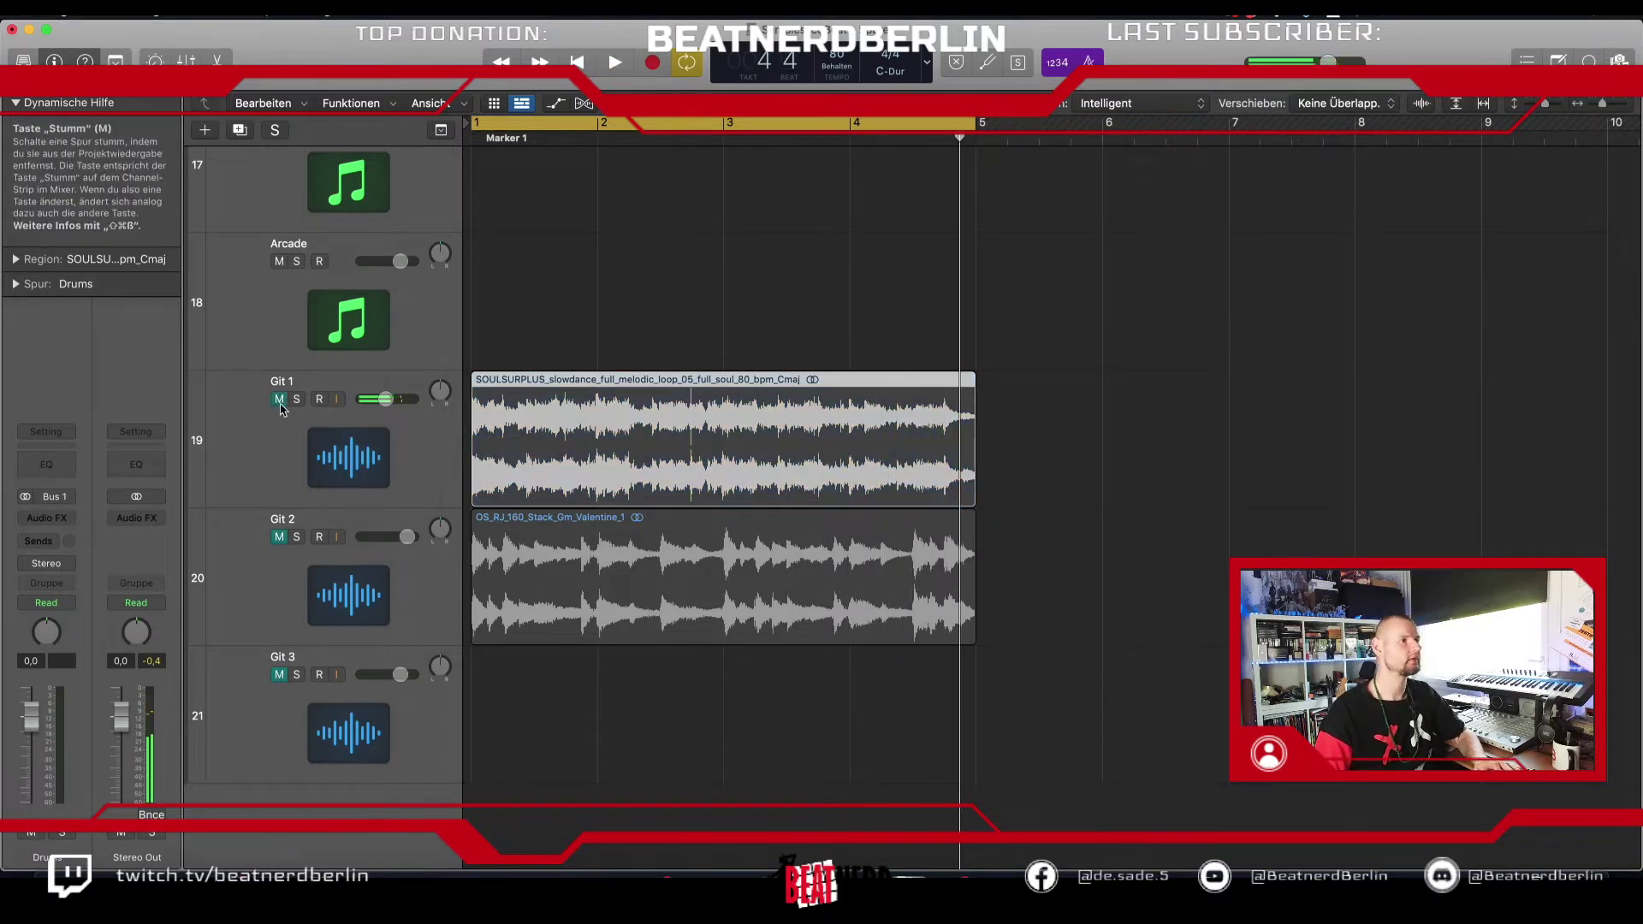
left_click(278, 537)
key("space")
left_click_drag(408, 536, 396, 536)
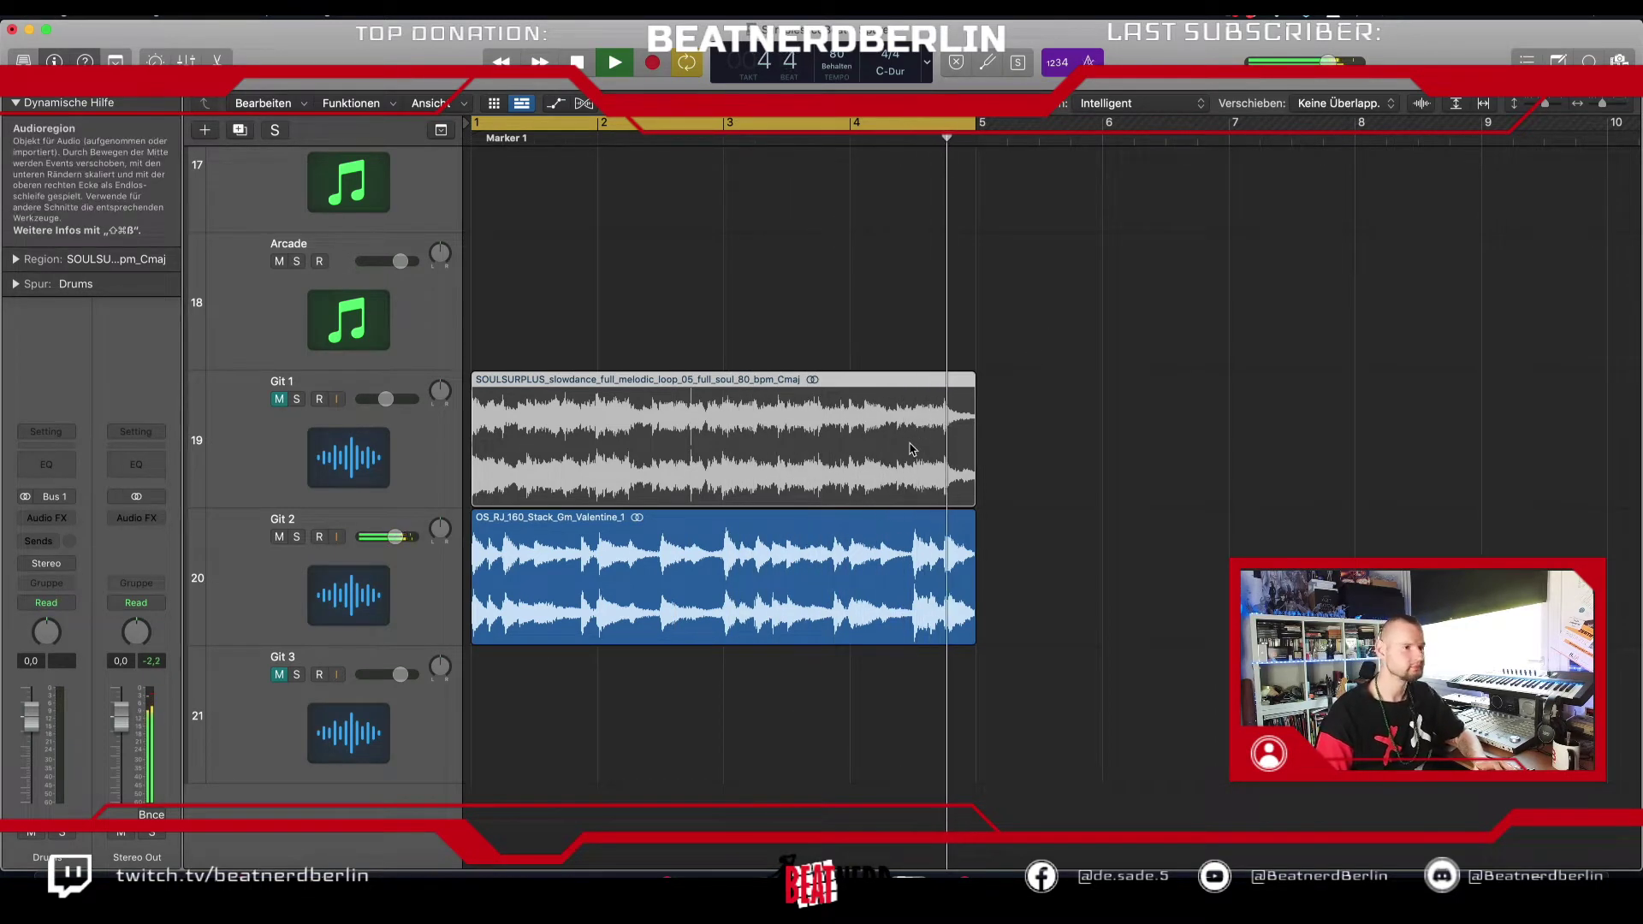
key("space")
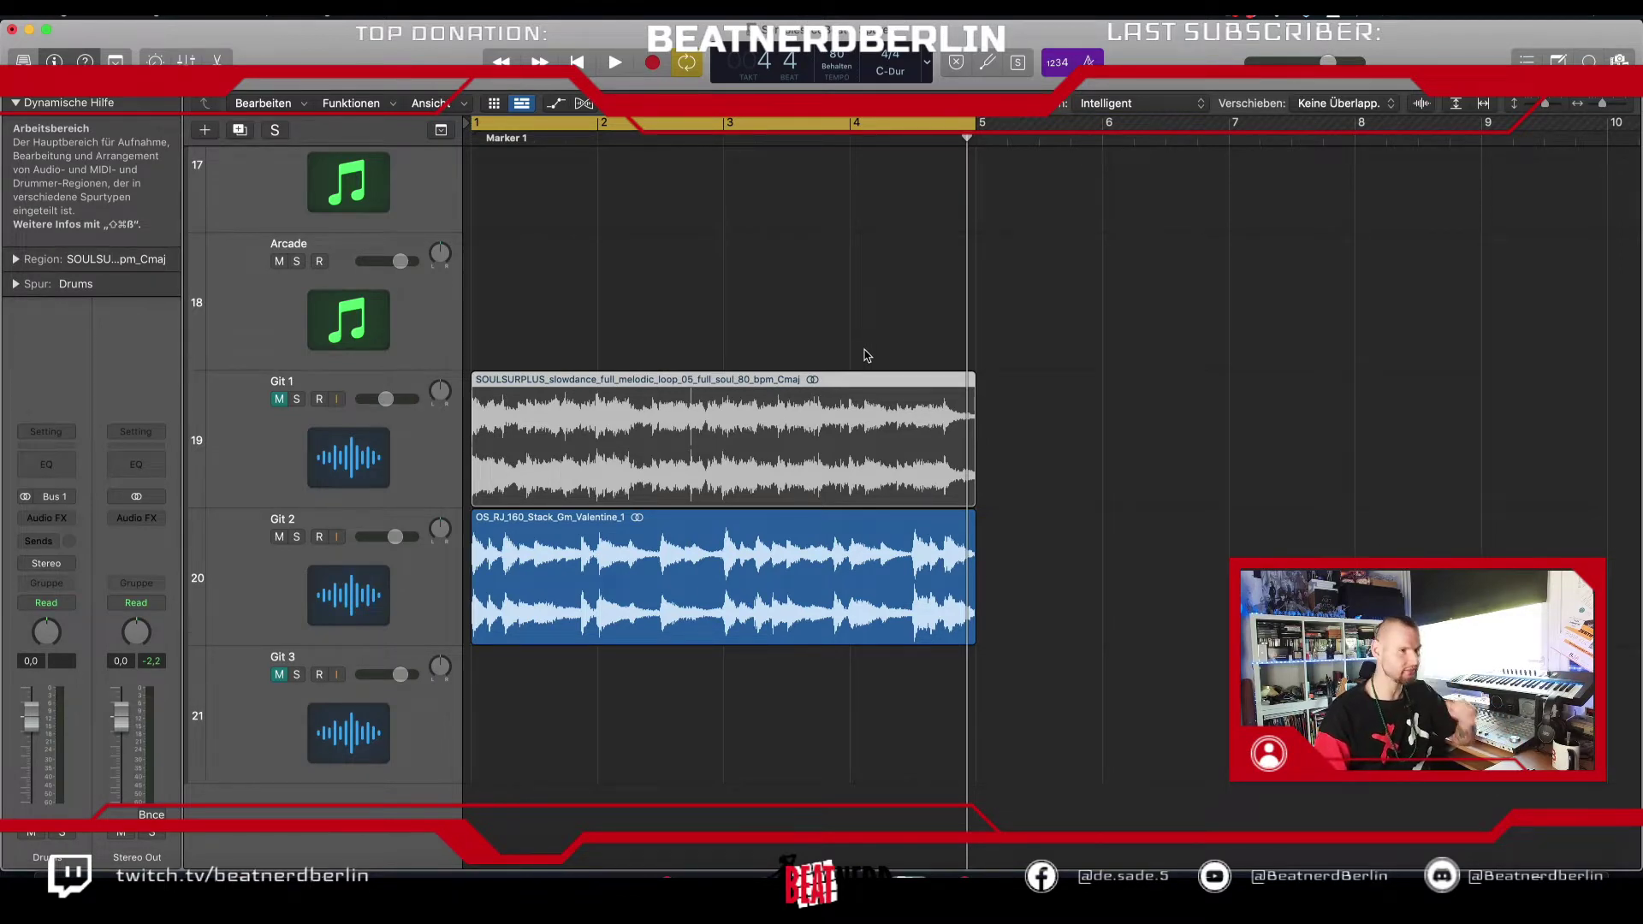
Step: Expand the Drums track stack to reveal its individual drum tracks
left_click(685, 589)
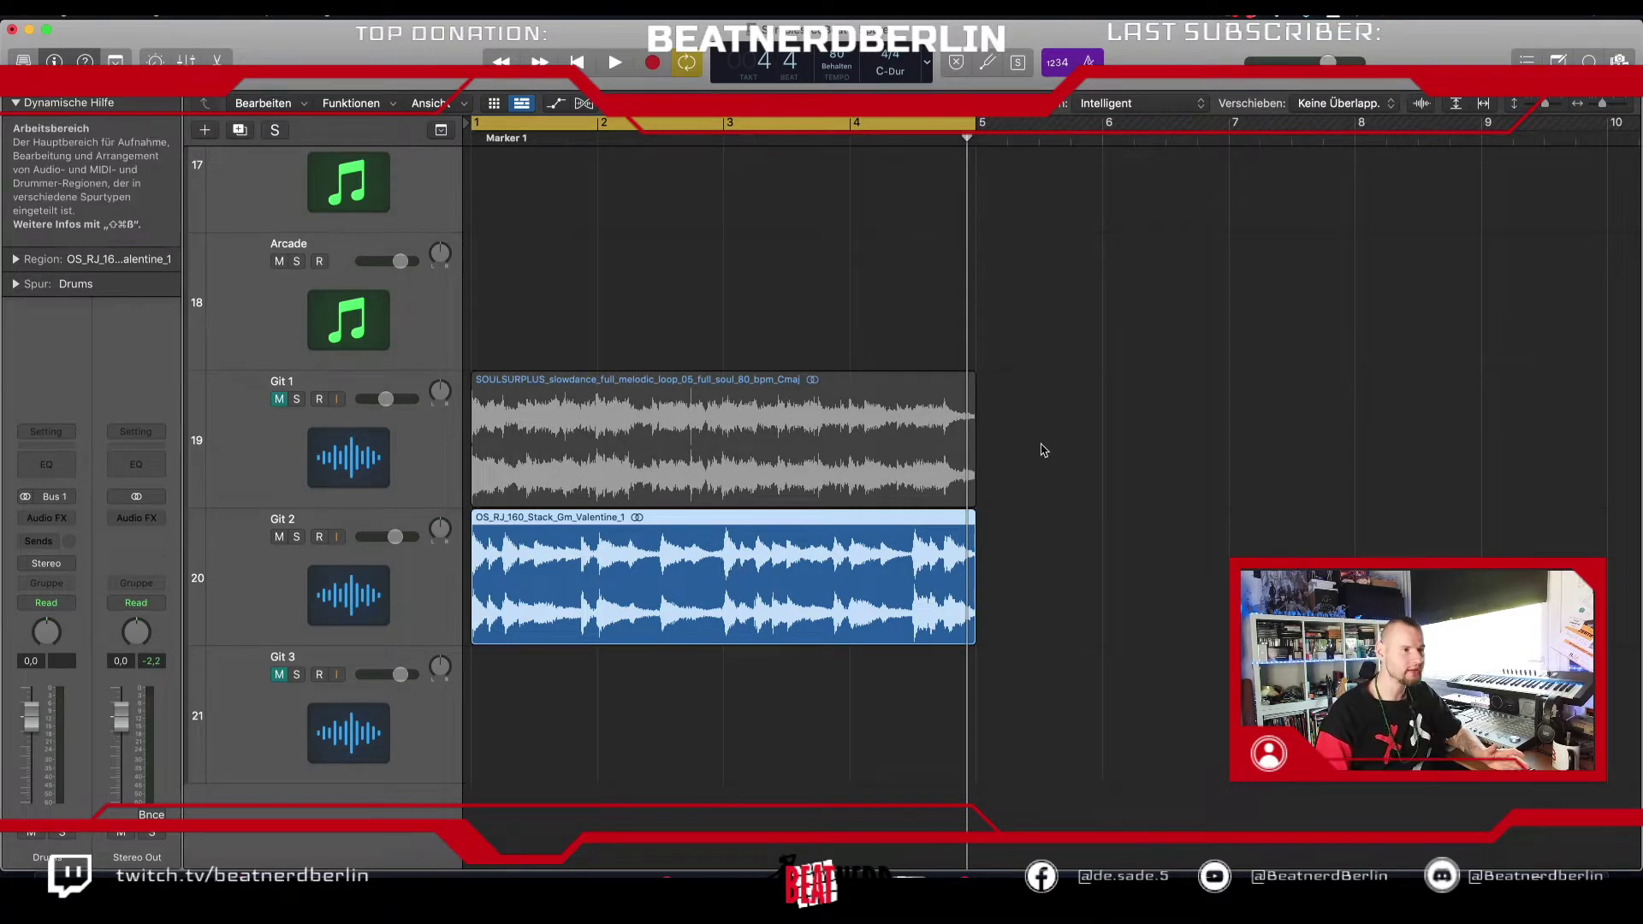
left_click(486, 609)
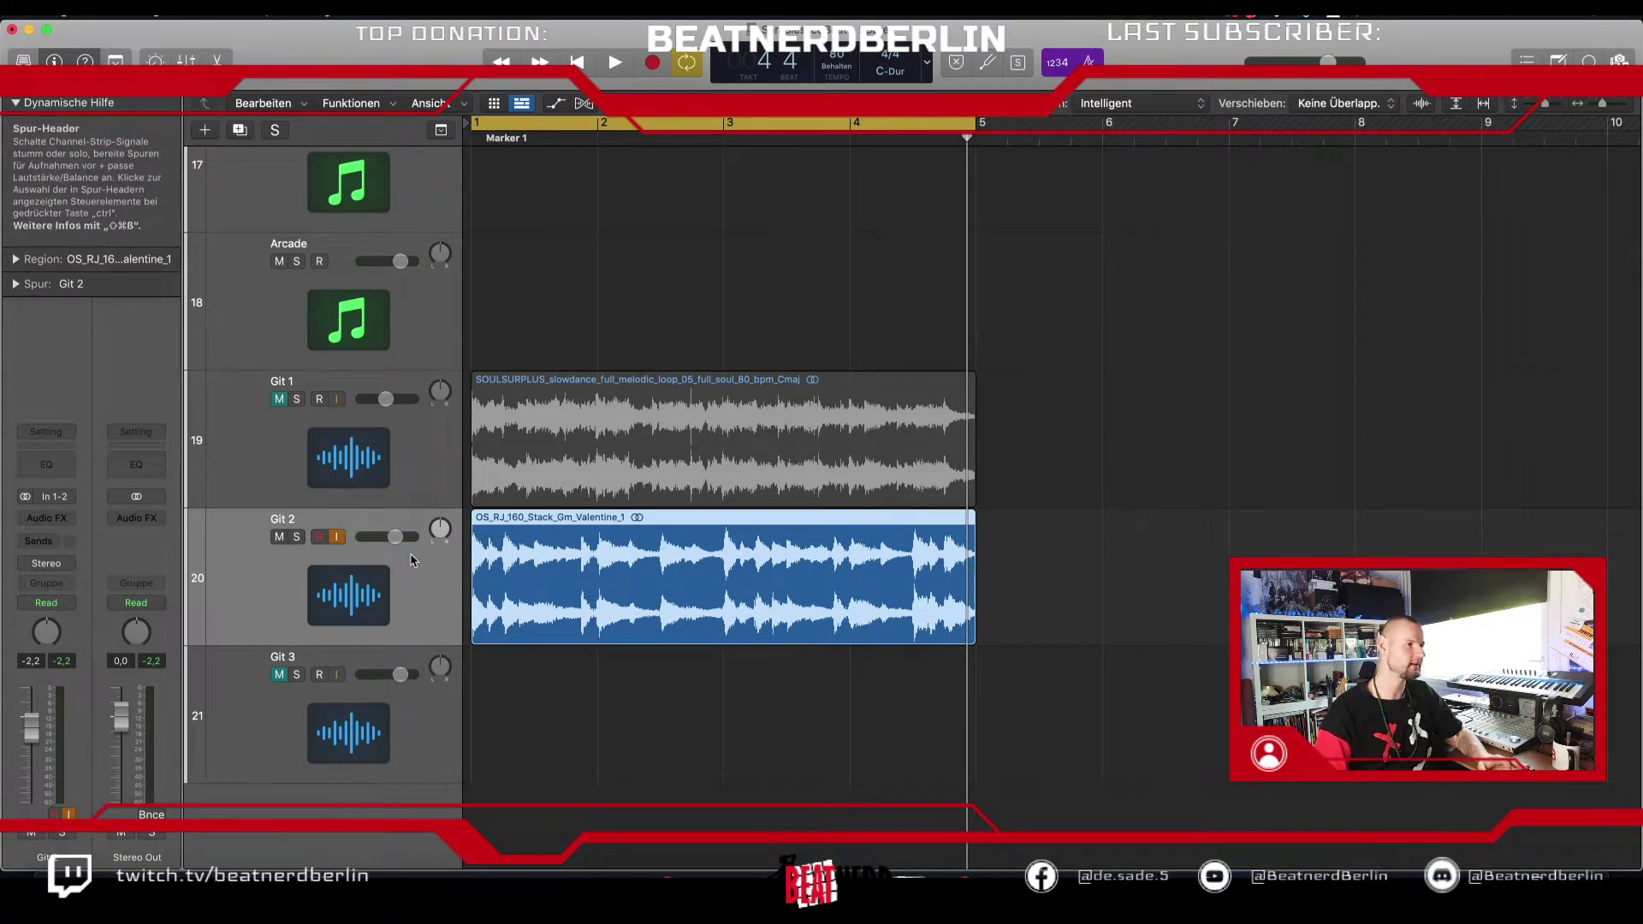
scroll(609, 351, "up", 6)
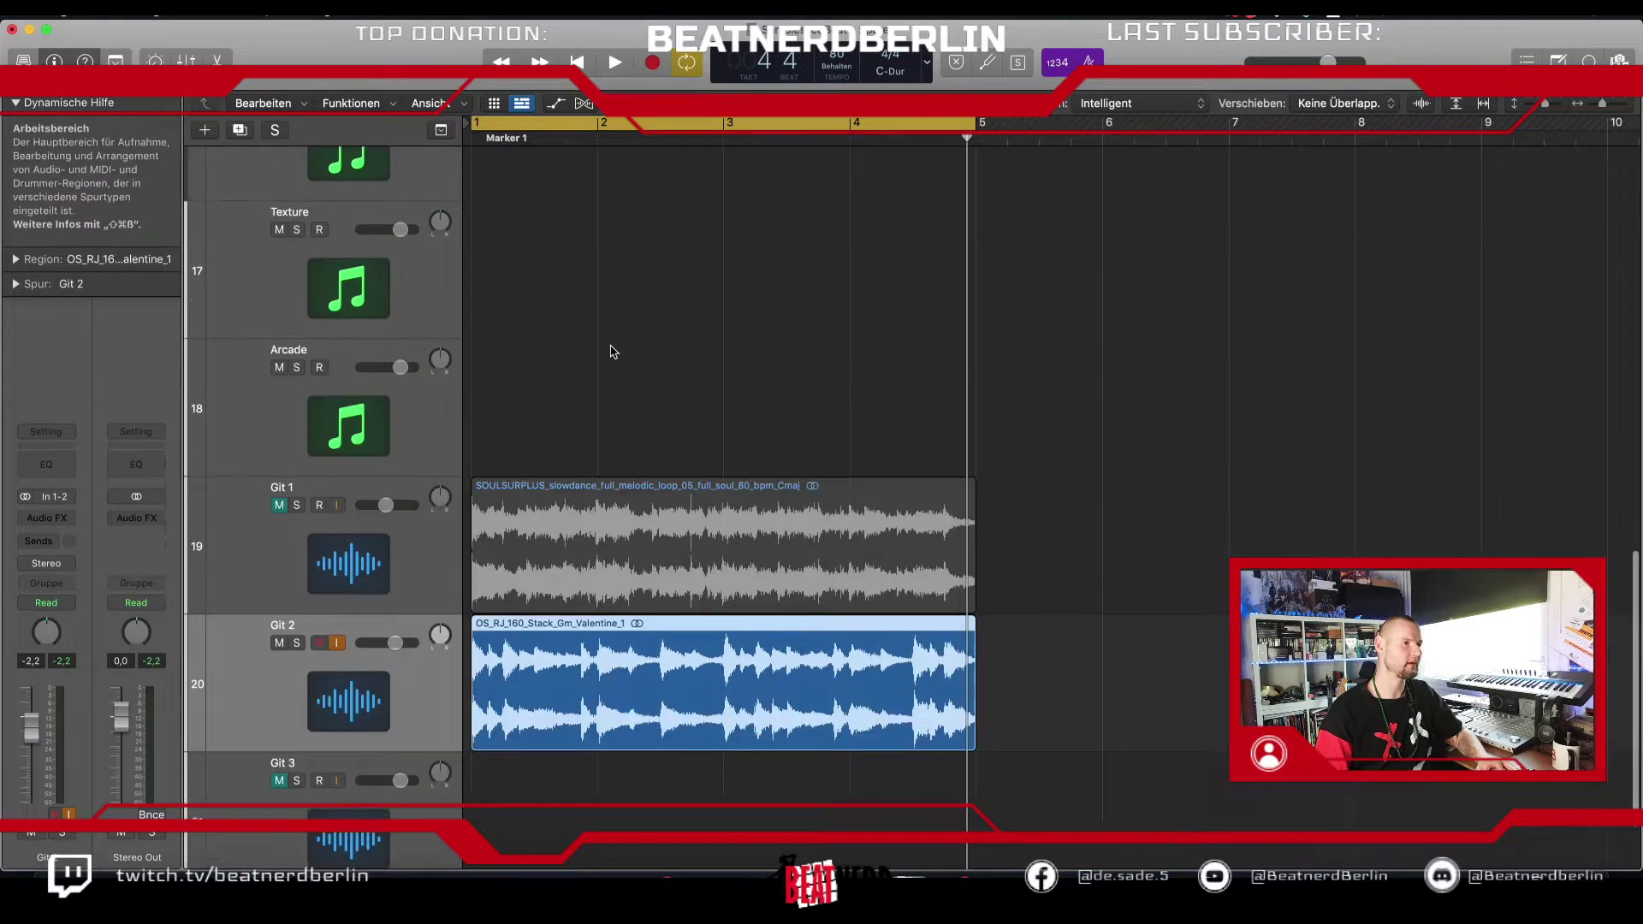
scroll(612, 351, "up", 7)
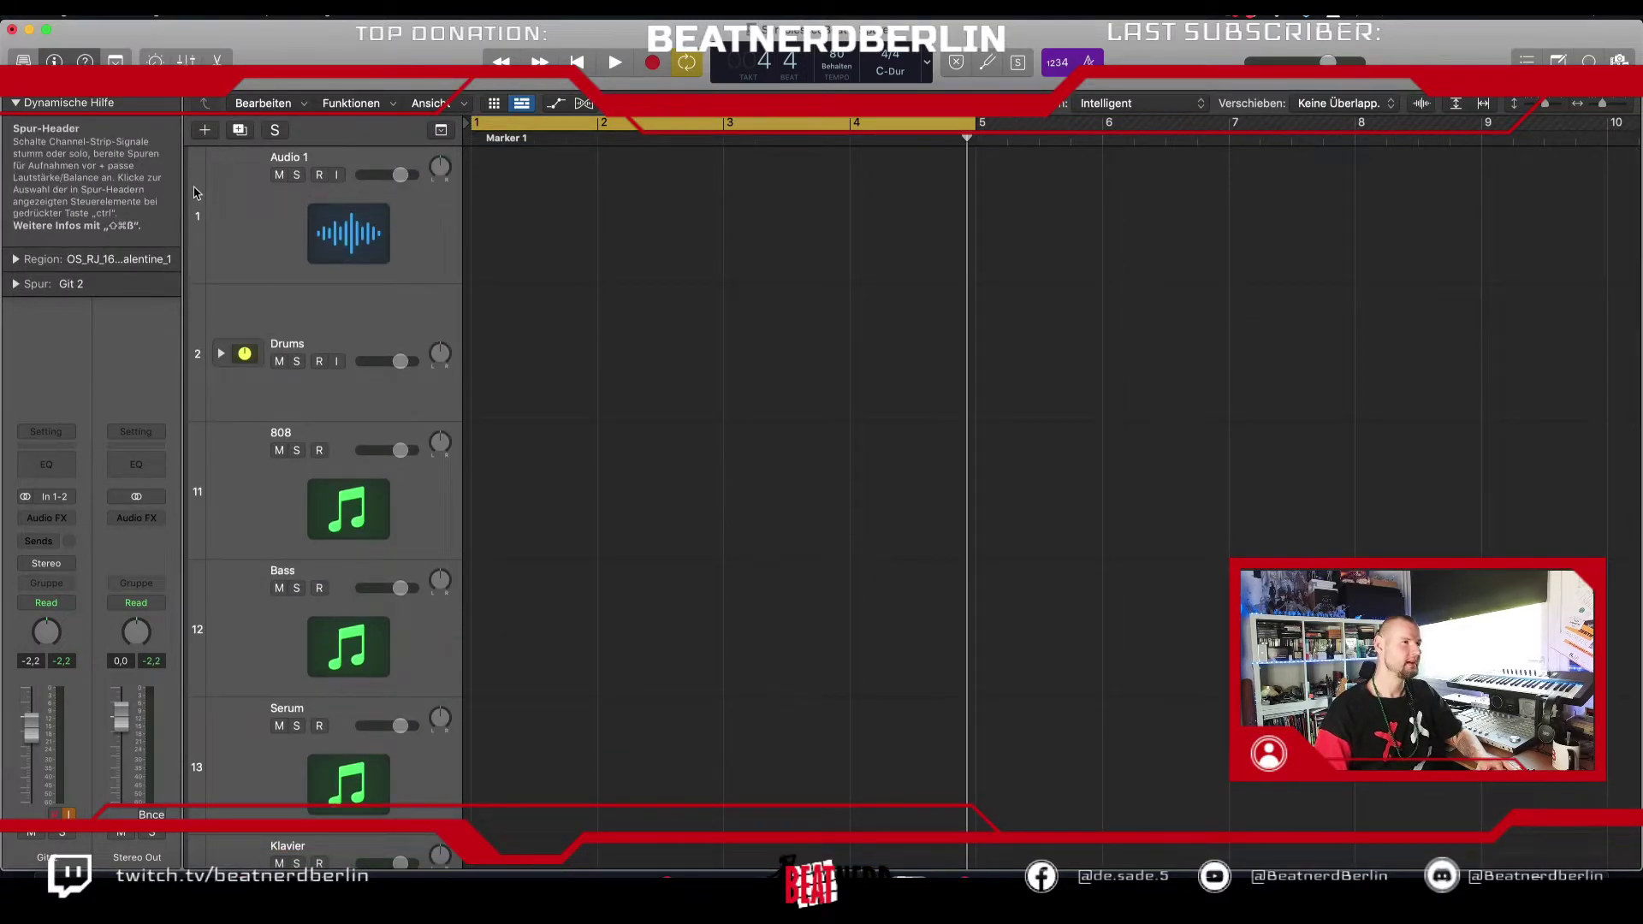
left_click(220, 354)
scroll(542, 377, "down", 13)
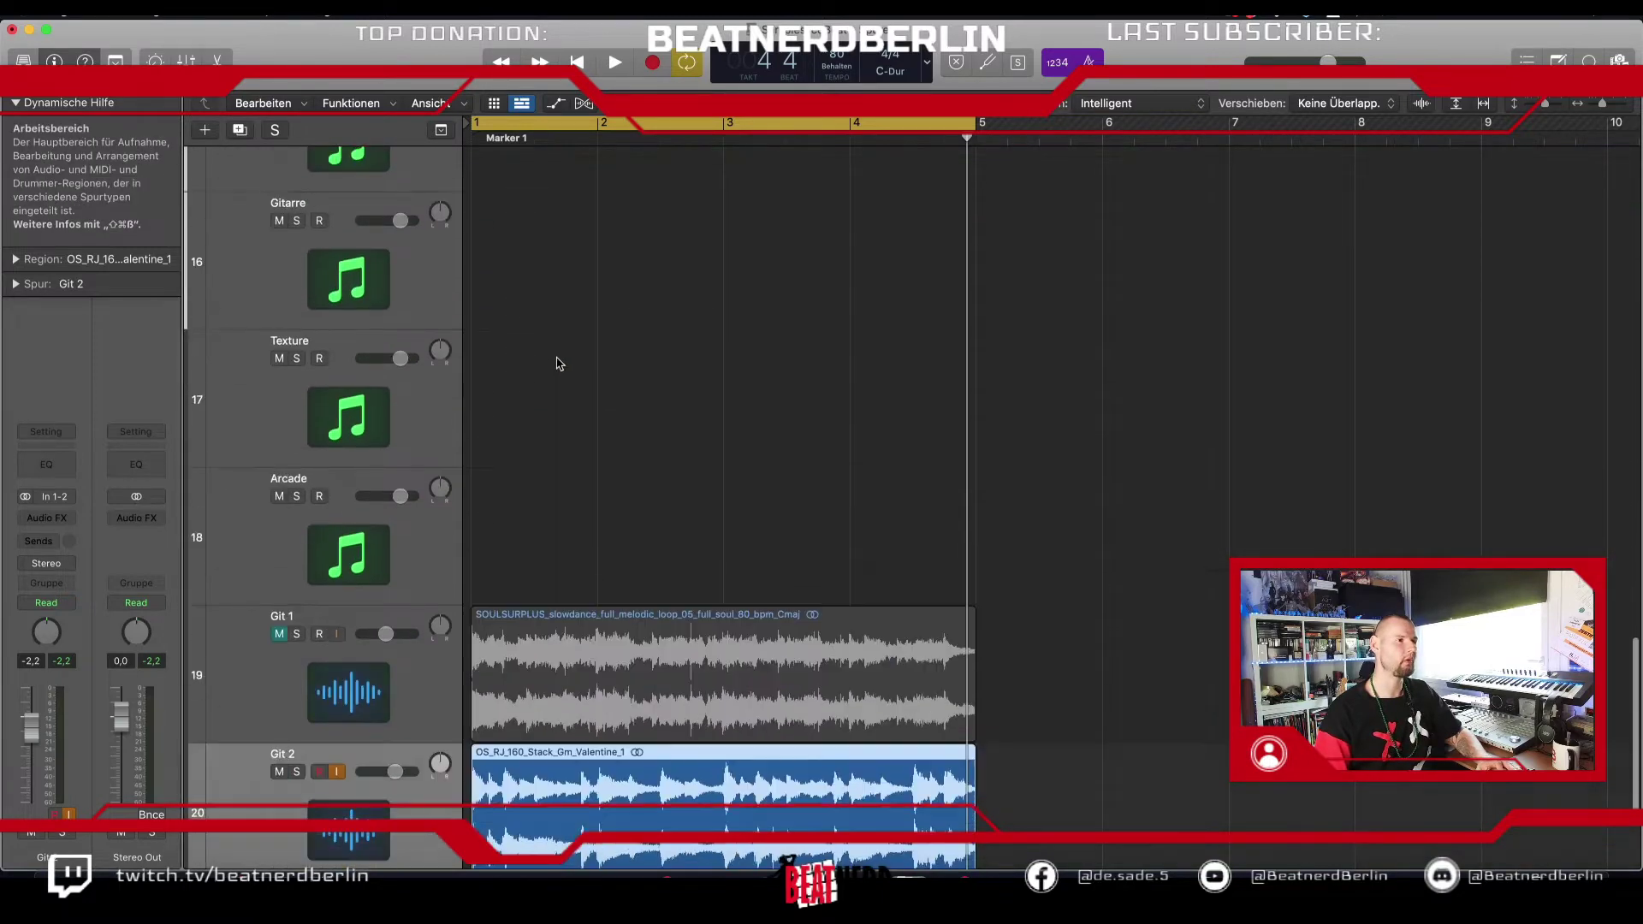
left_click(653, 285)
scroll(656, 288, "up", 6)
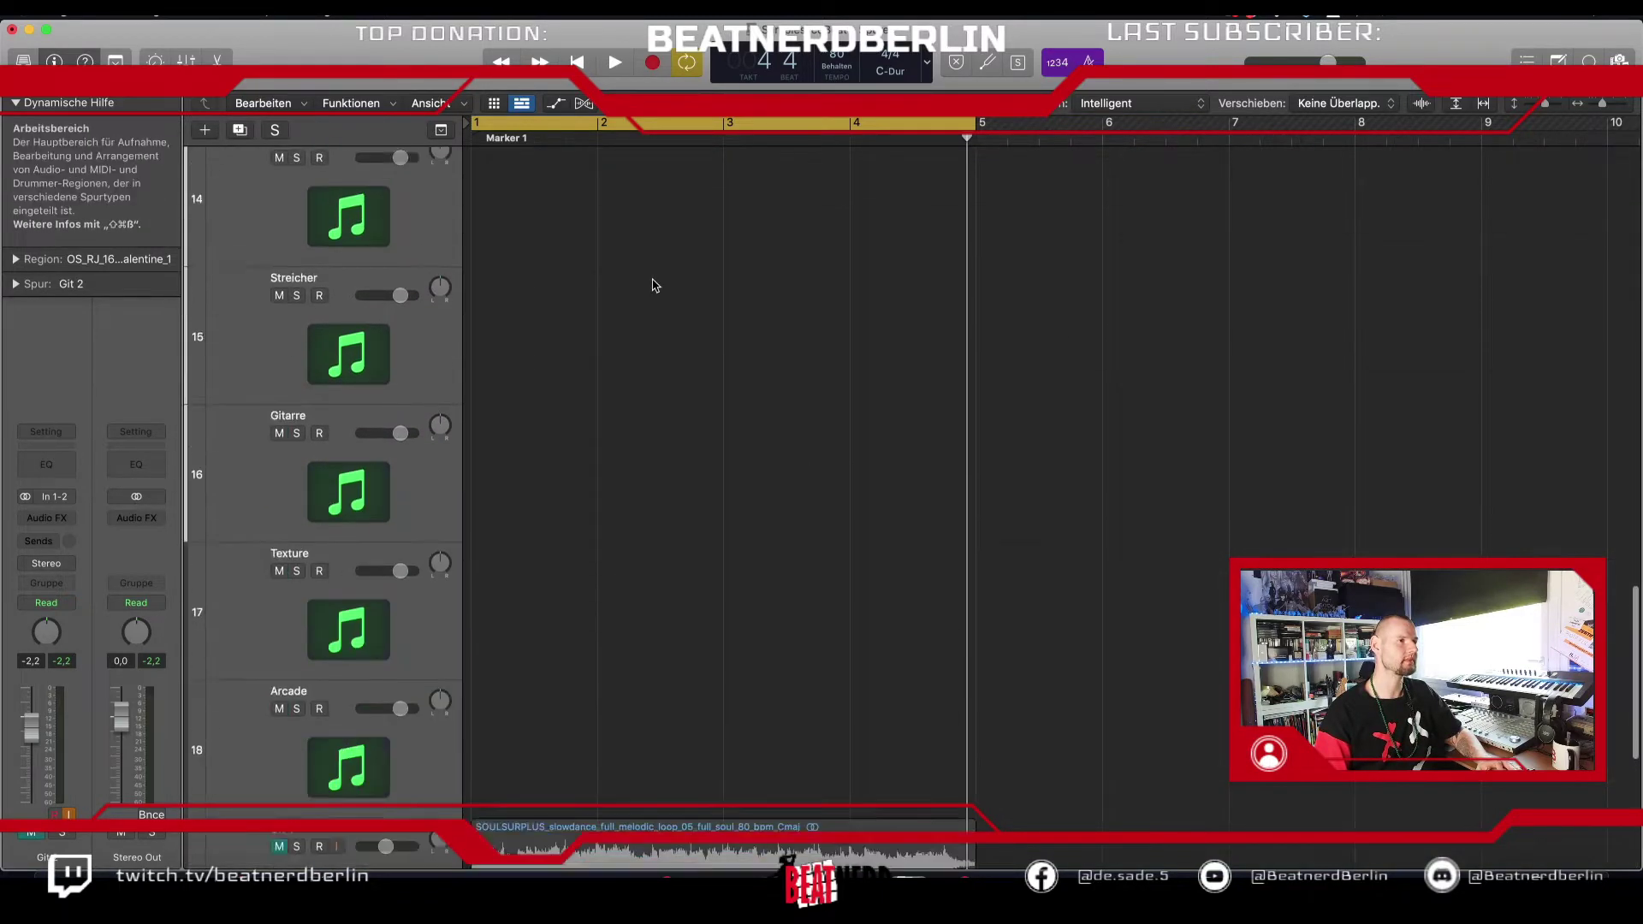
scroll(654, 287, "up", 4)
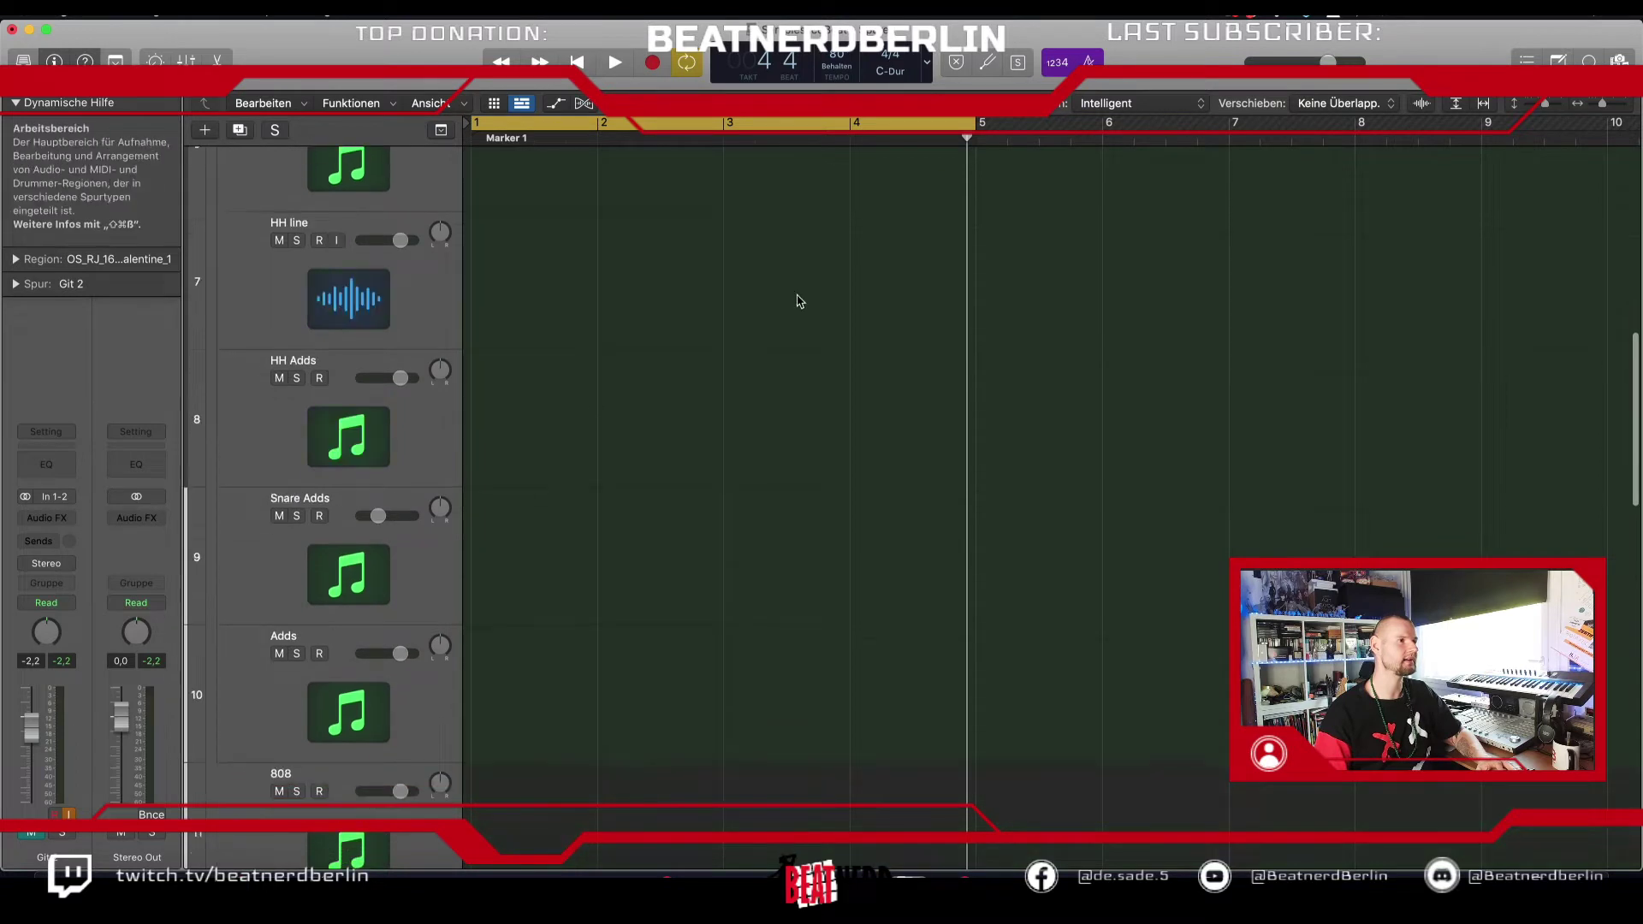
scroll(801, 299, "up", 4)
Step: Record a MIDI kick pattern across bars 1 and 2 on the Kick track
left_click(364, 522)
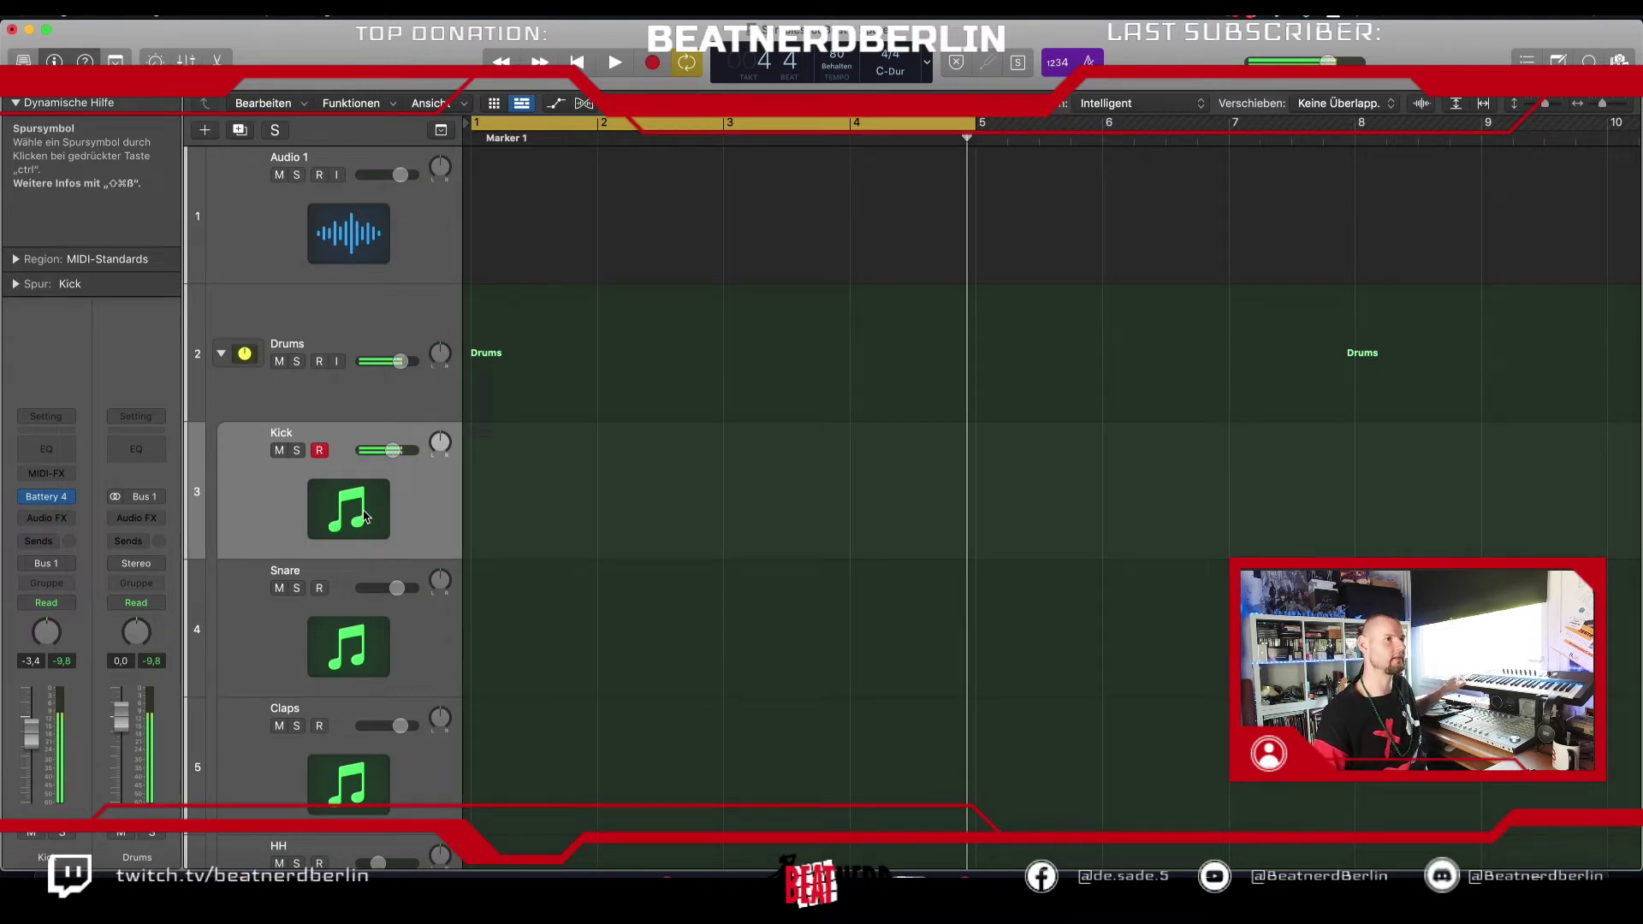
key("space")
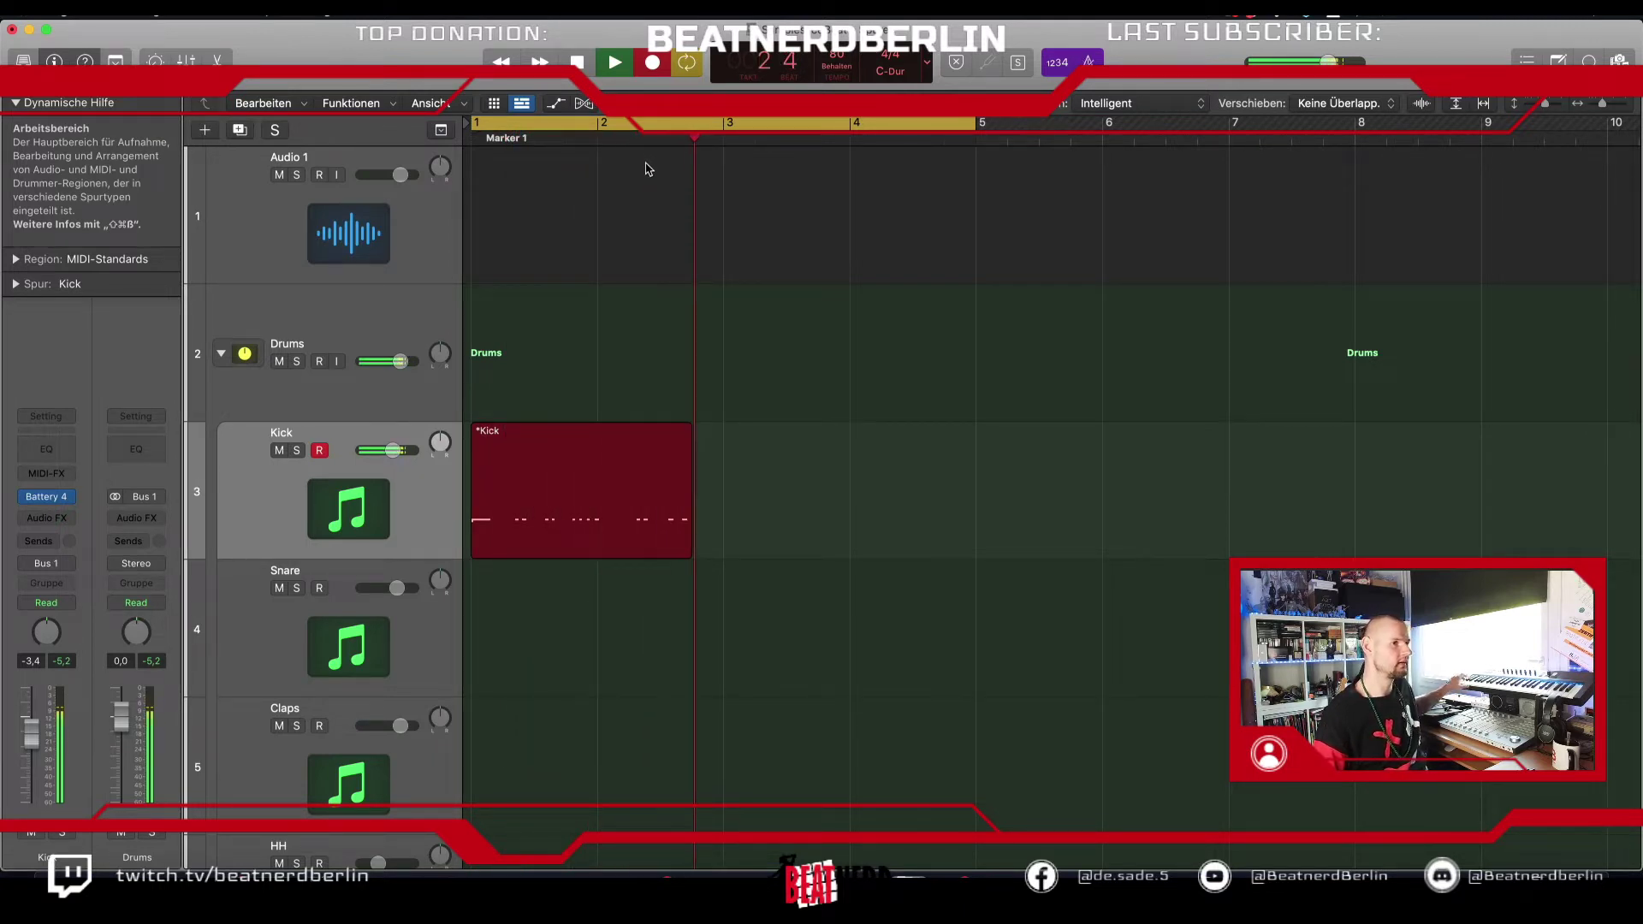
key("space")
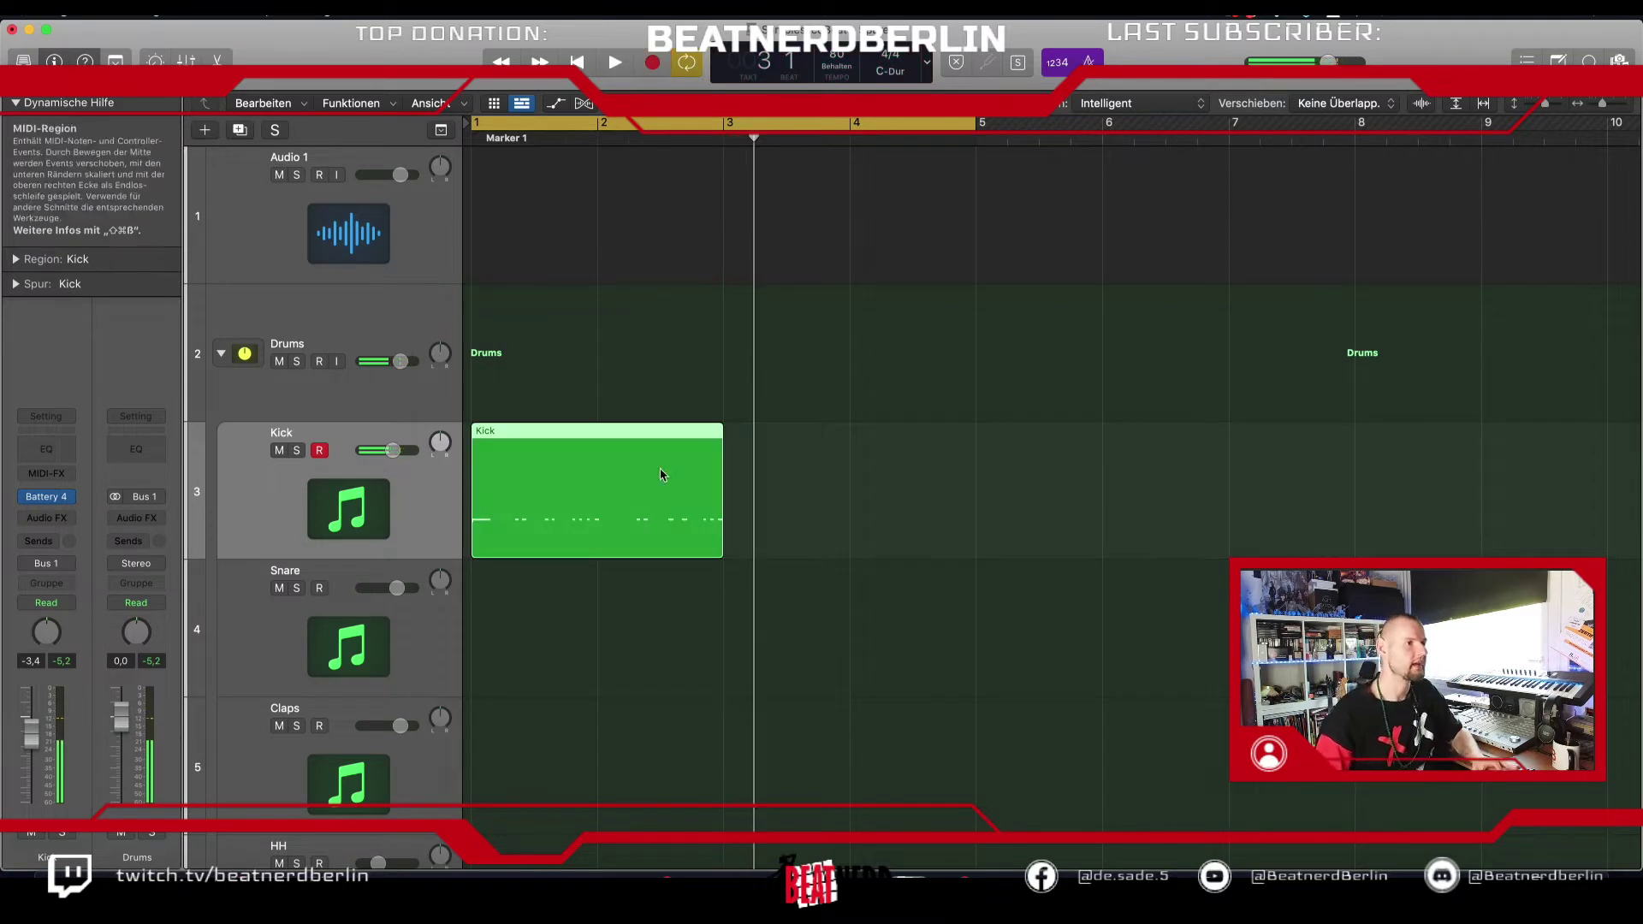
Step: Remove the stray C1 note from the Kick region and move the first long D1 note to the start of bar 1
double_click(637, 489)
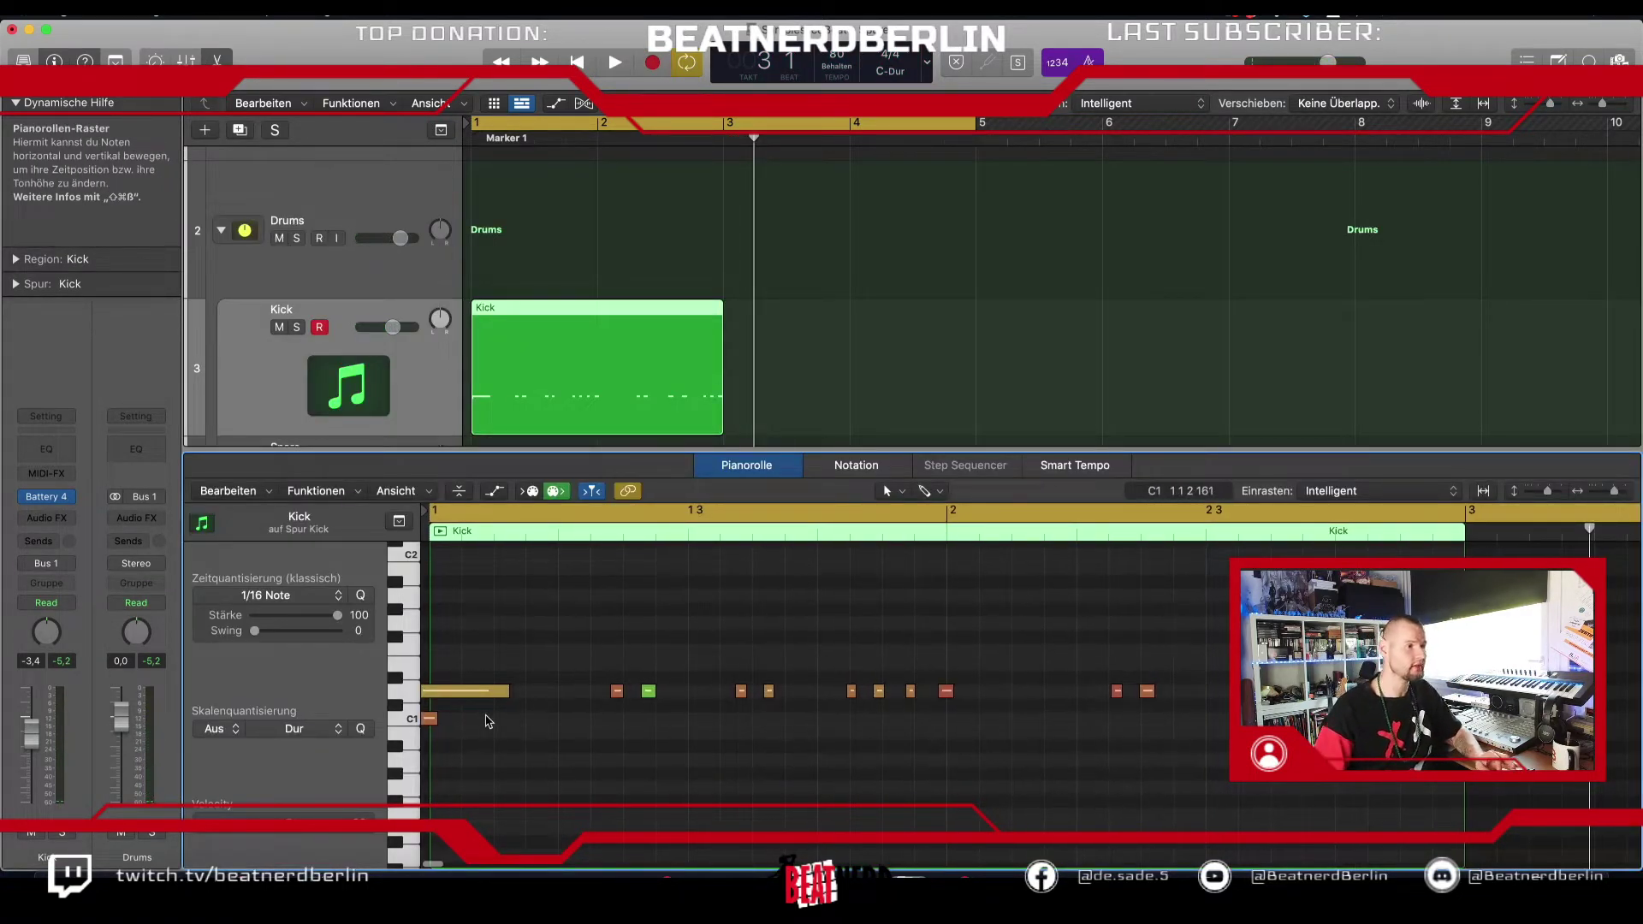
left_click(429, 719)
left_click_drag(429, 718, 450, 698)
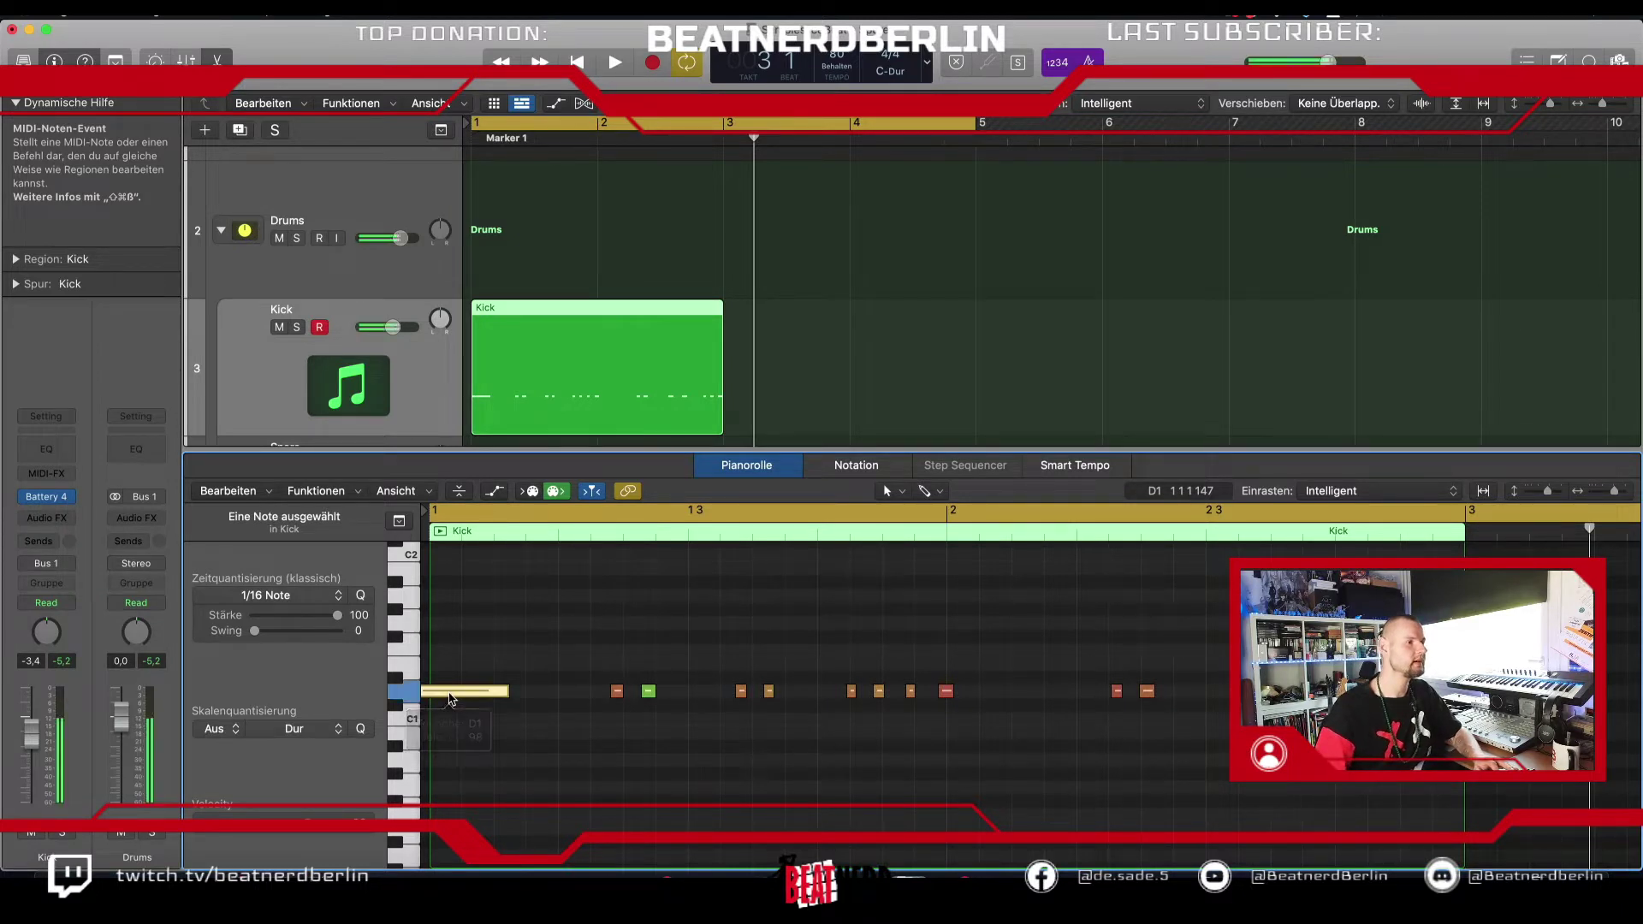
left_click_drag(449, 695, 458, 694)
Step: Quantize all notes in the Kick region to 1/16 notes
key("super+a")
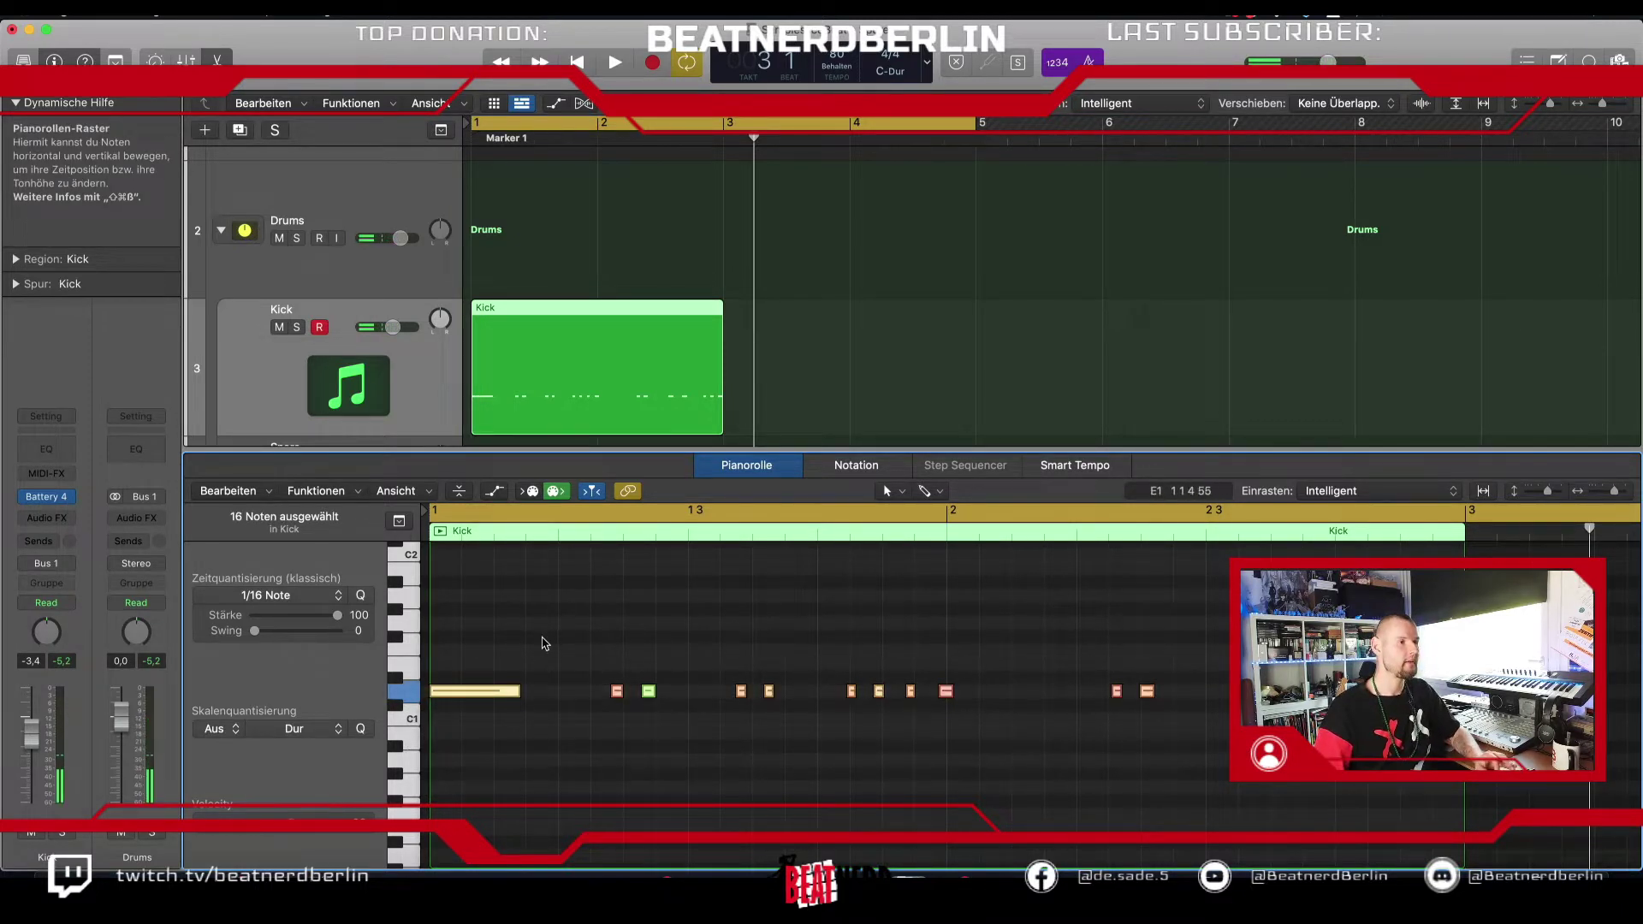
left_click(360, 594)
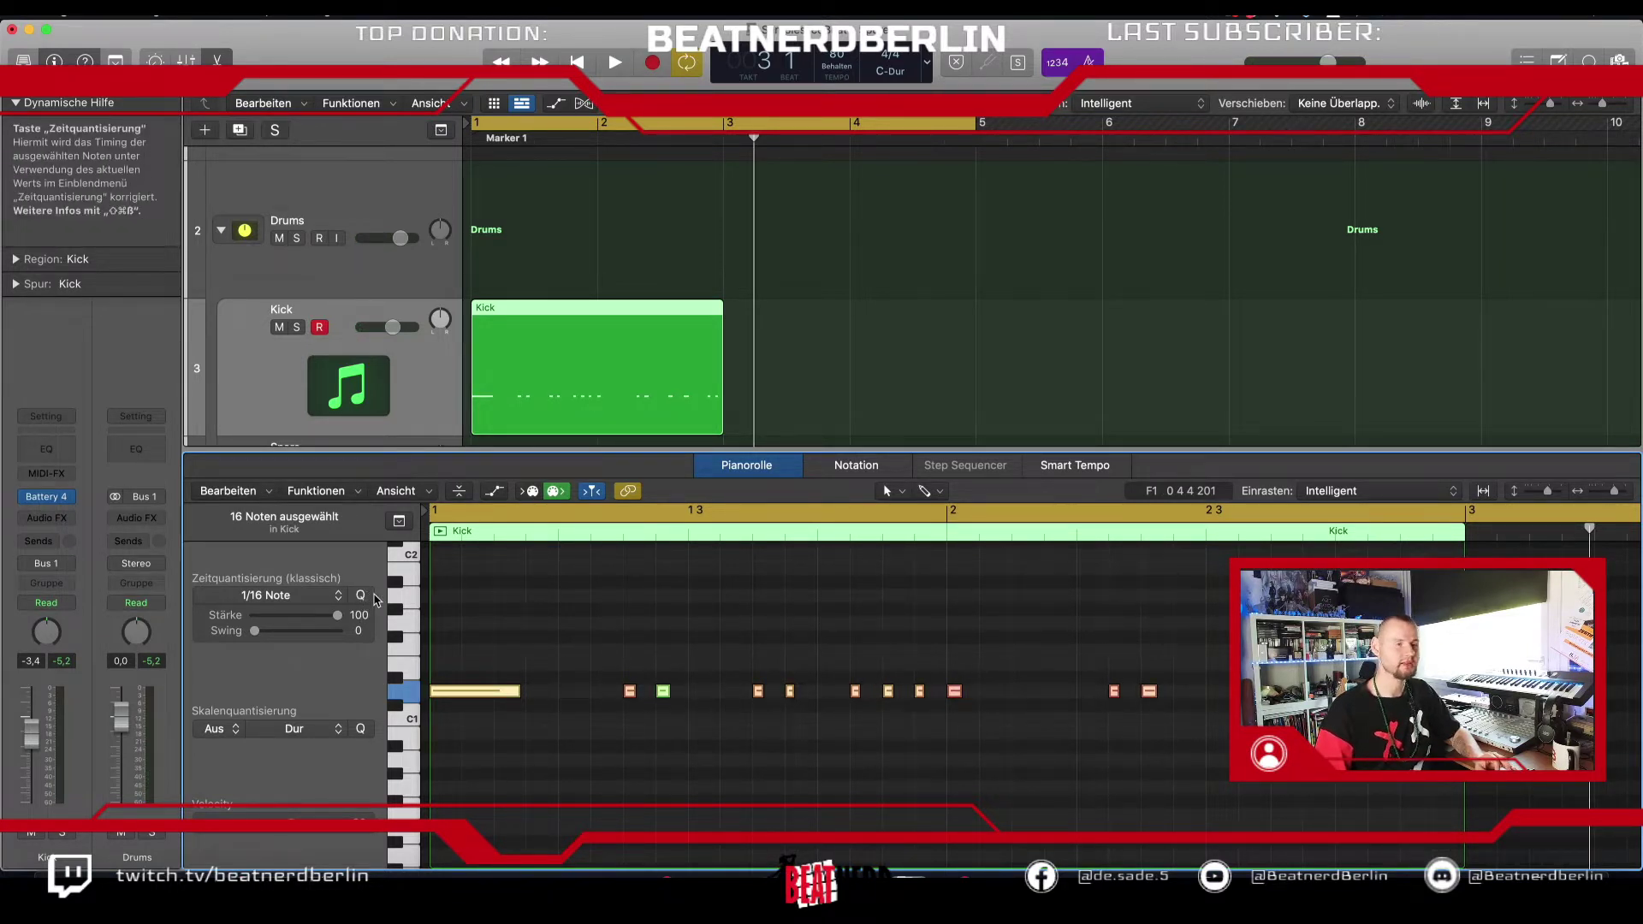
Step: Record a MIDI snare pattern across bars 1 and 2 on the Snare track
scroll(442, 238, "down", 3)
key("Down")
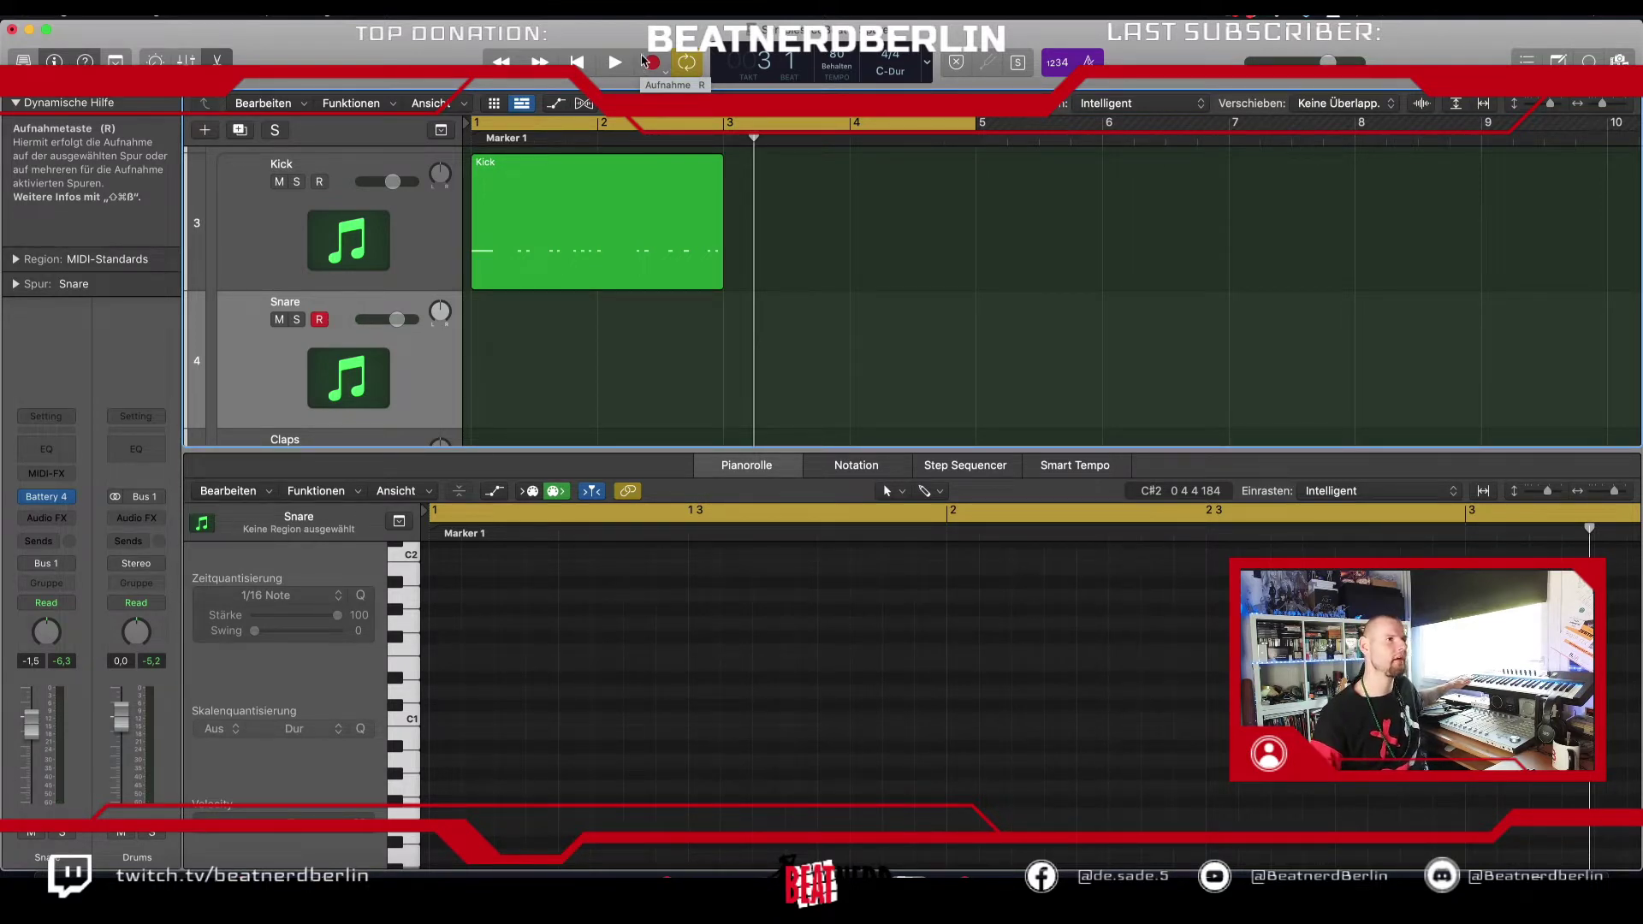
left_click(651, 61)
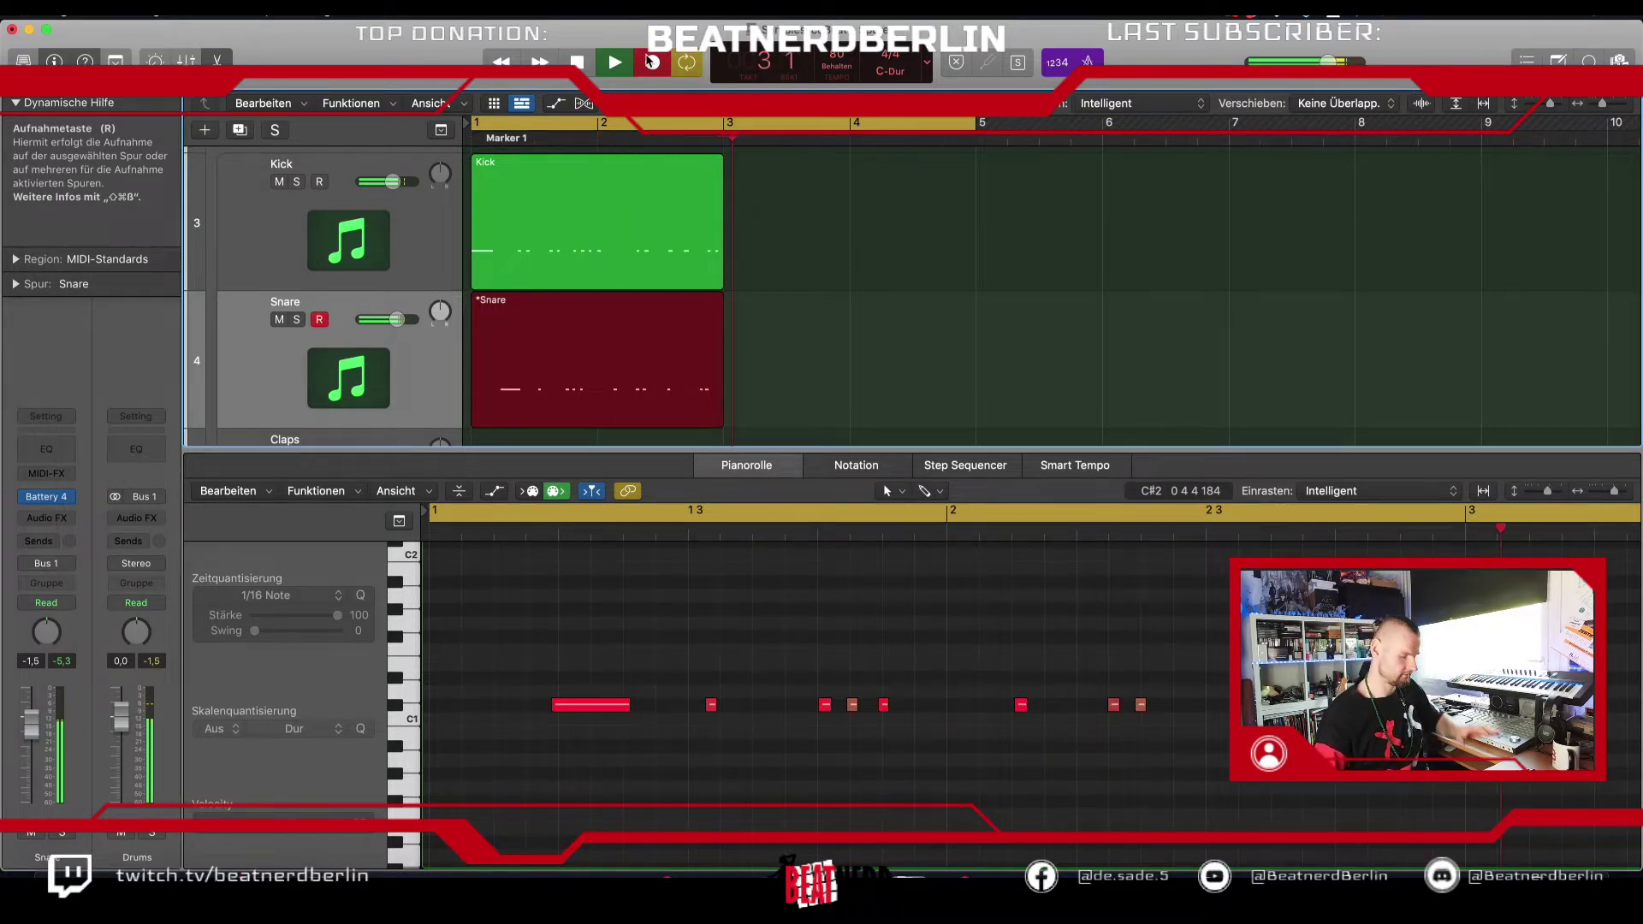
key("space")
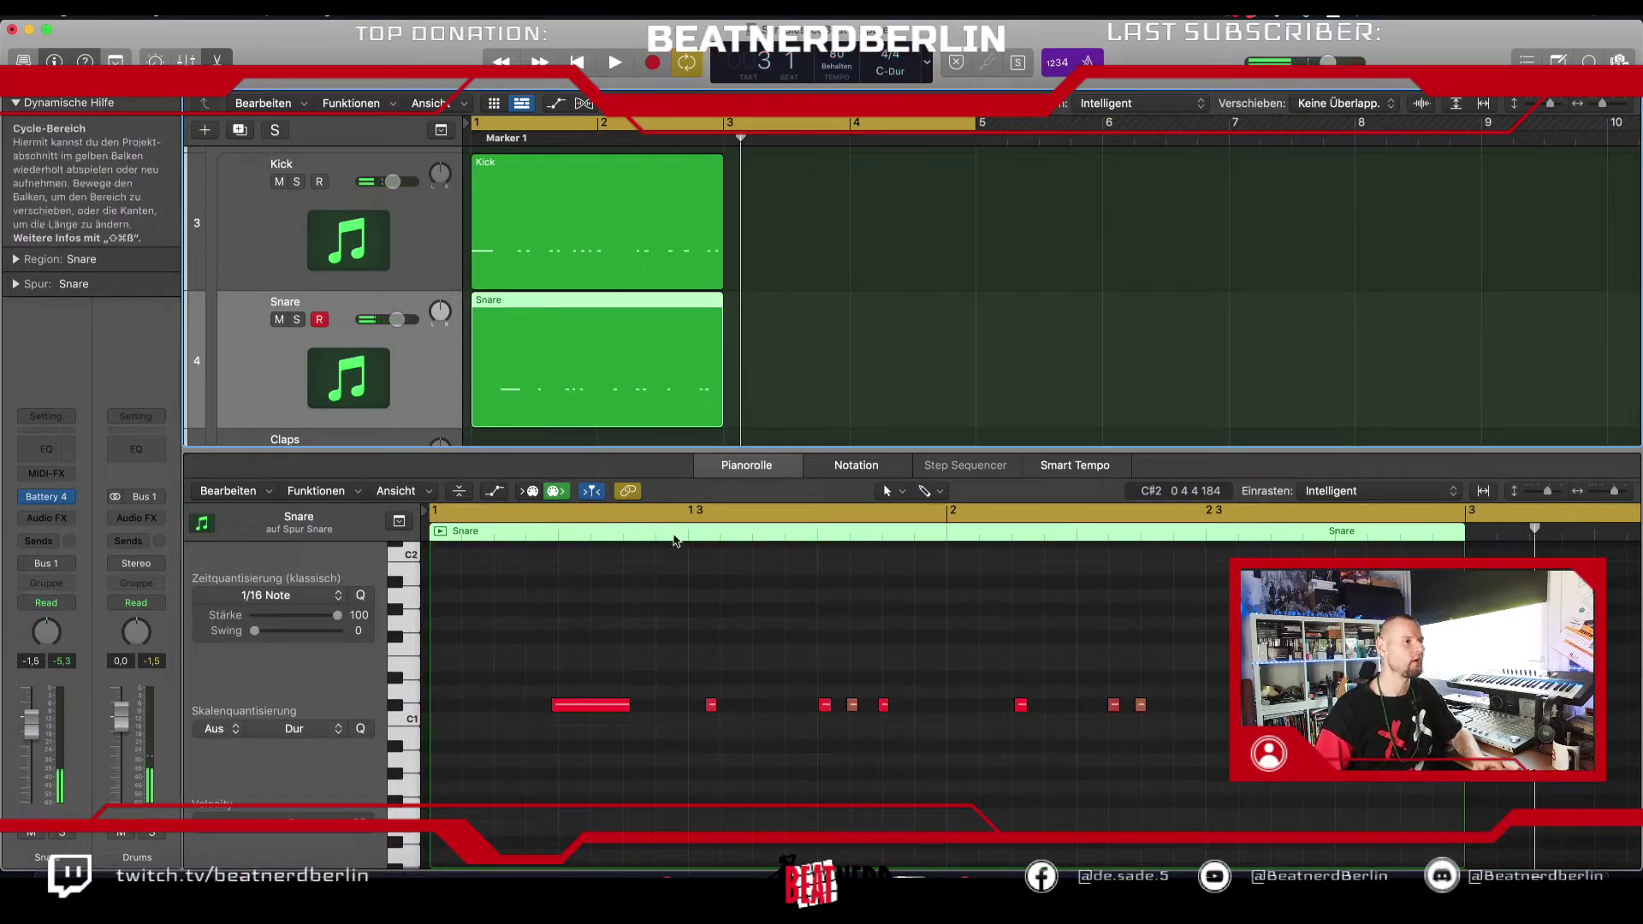
Step: Quantize all notes in the Snare region to 1/16 notes
left_click(671, 605)
key("super+a")
left_click(361, 595)
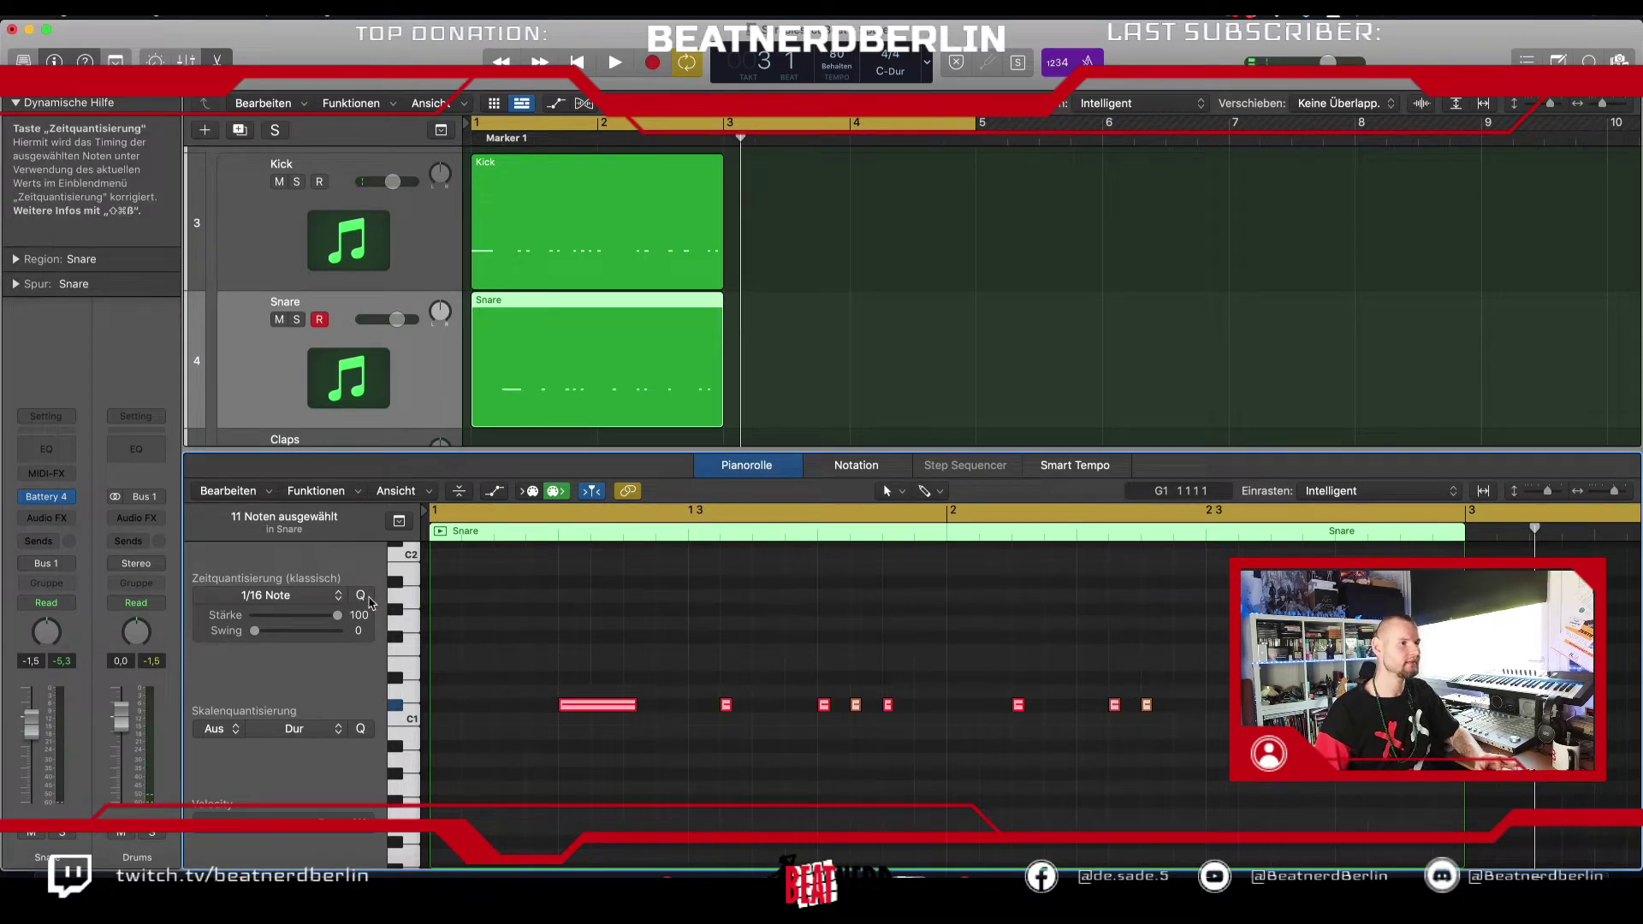
Step: Play back the pattern and move the two adjacent snare notes in beat 2 of bar 2 one sixteenth earlier
key("space")
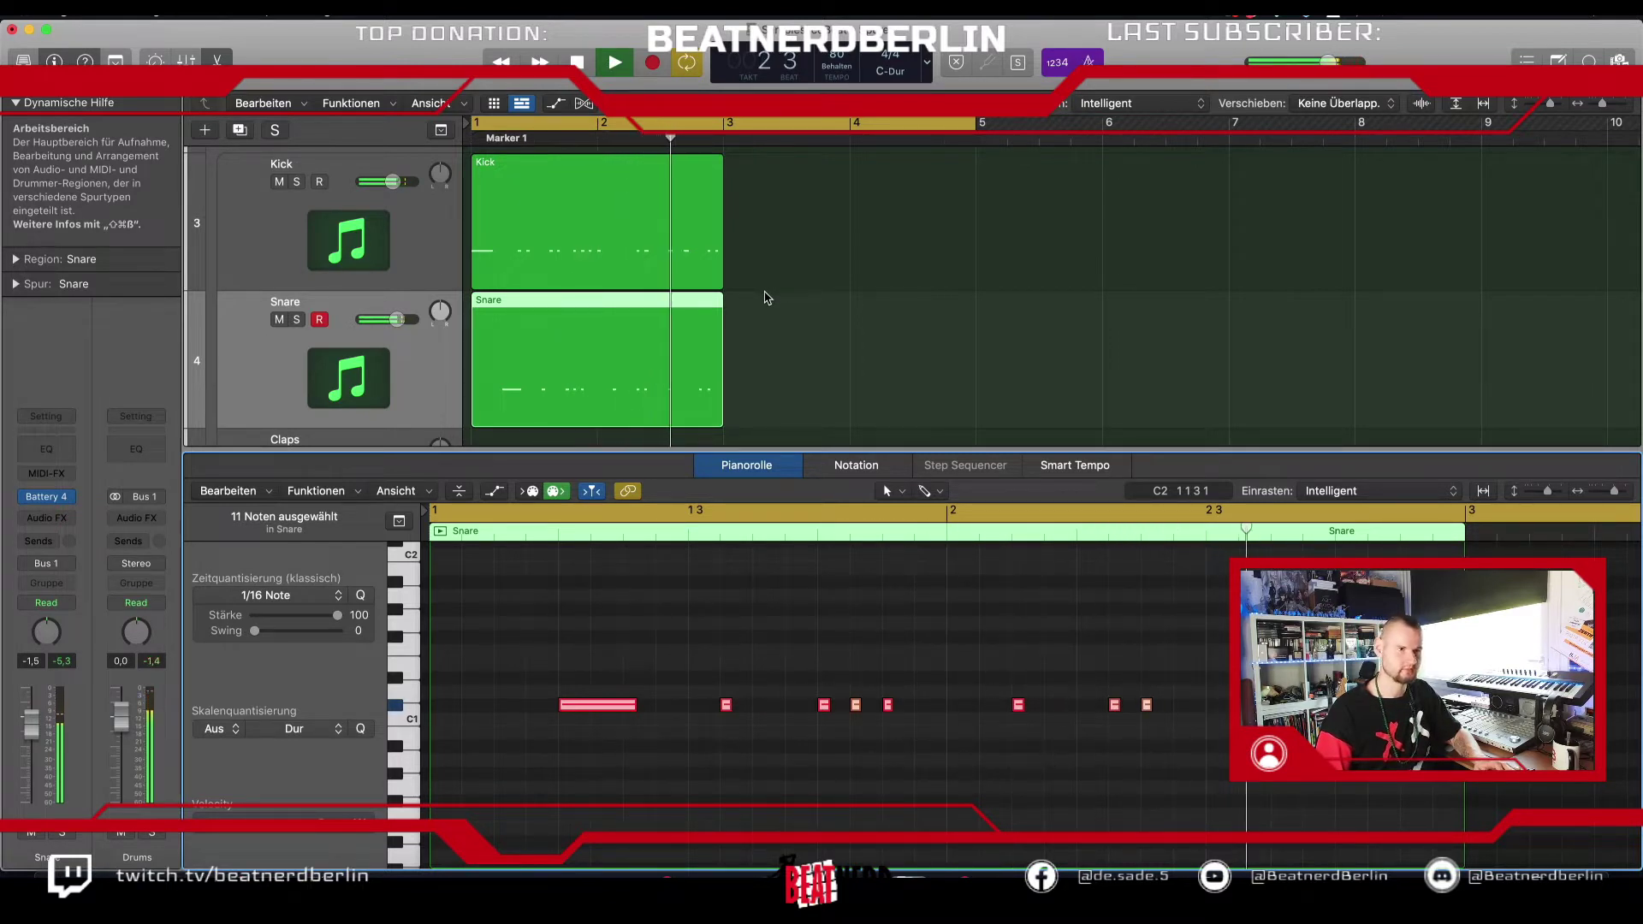
key("space")
left_click_drag(1068, 641, 1200, 734)
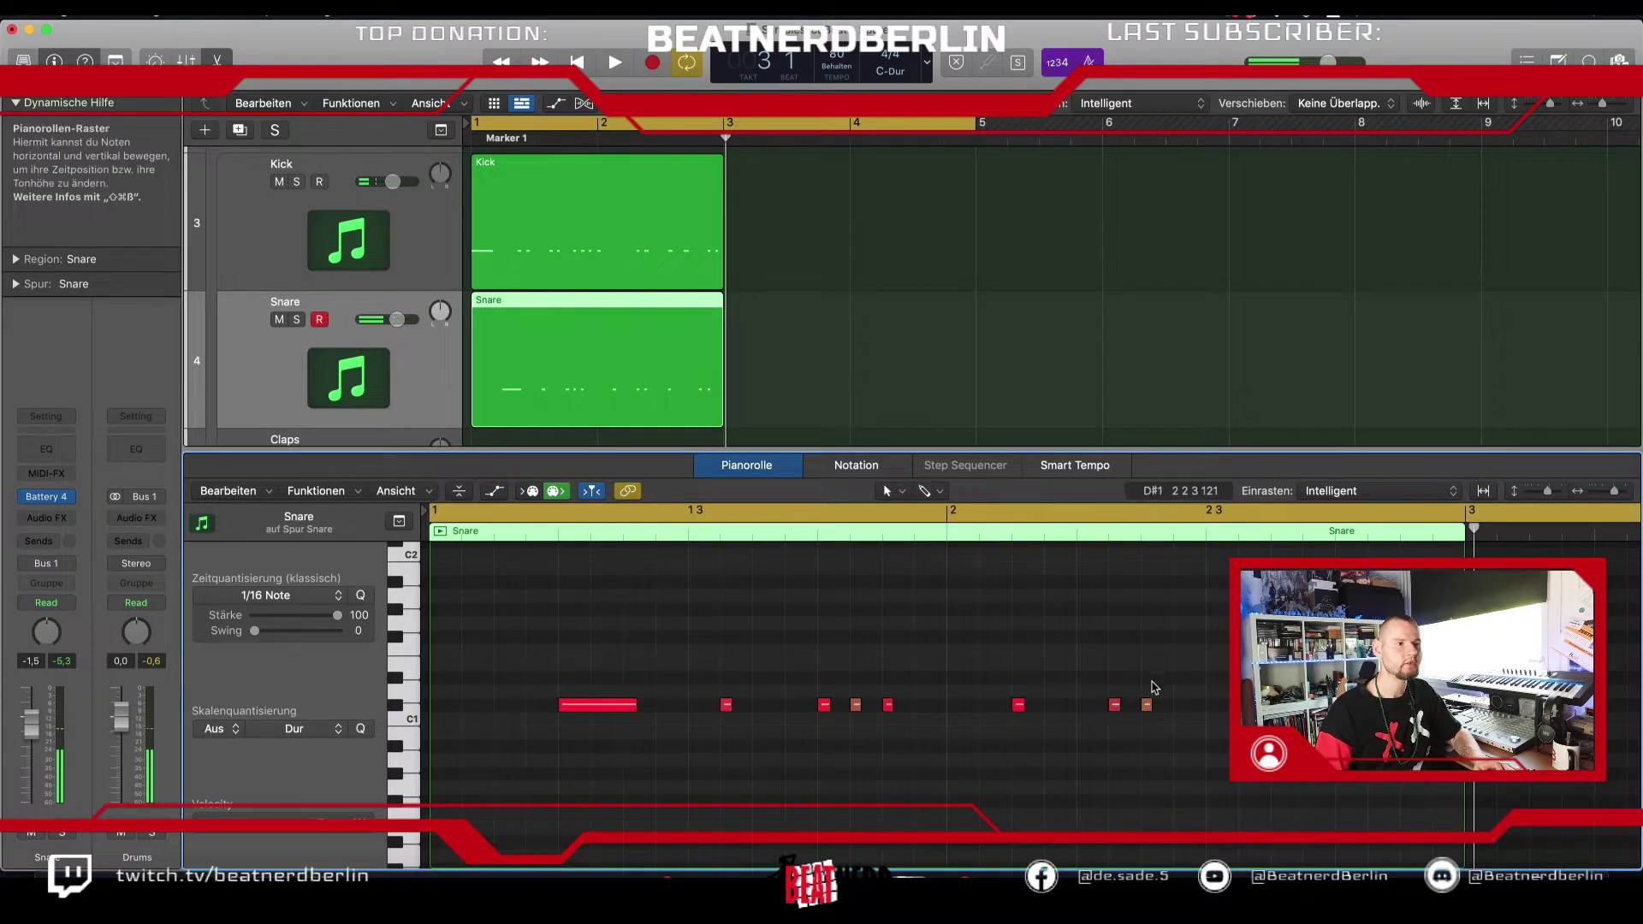
left_click_drag(1114, 707, 1084, 710)
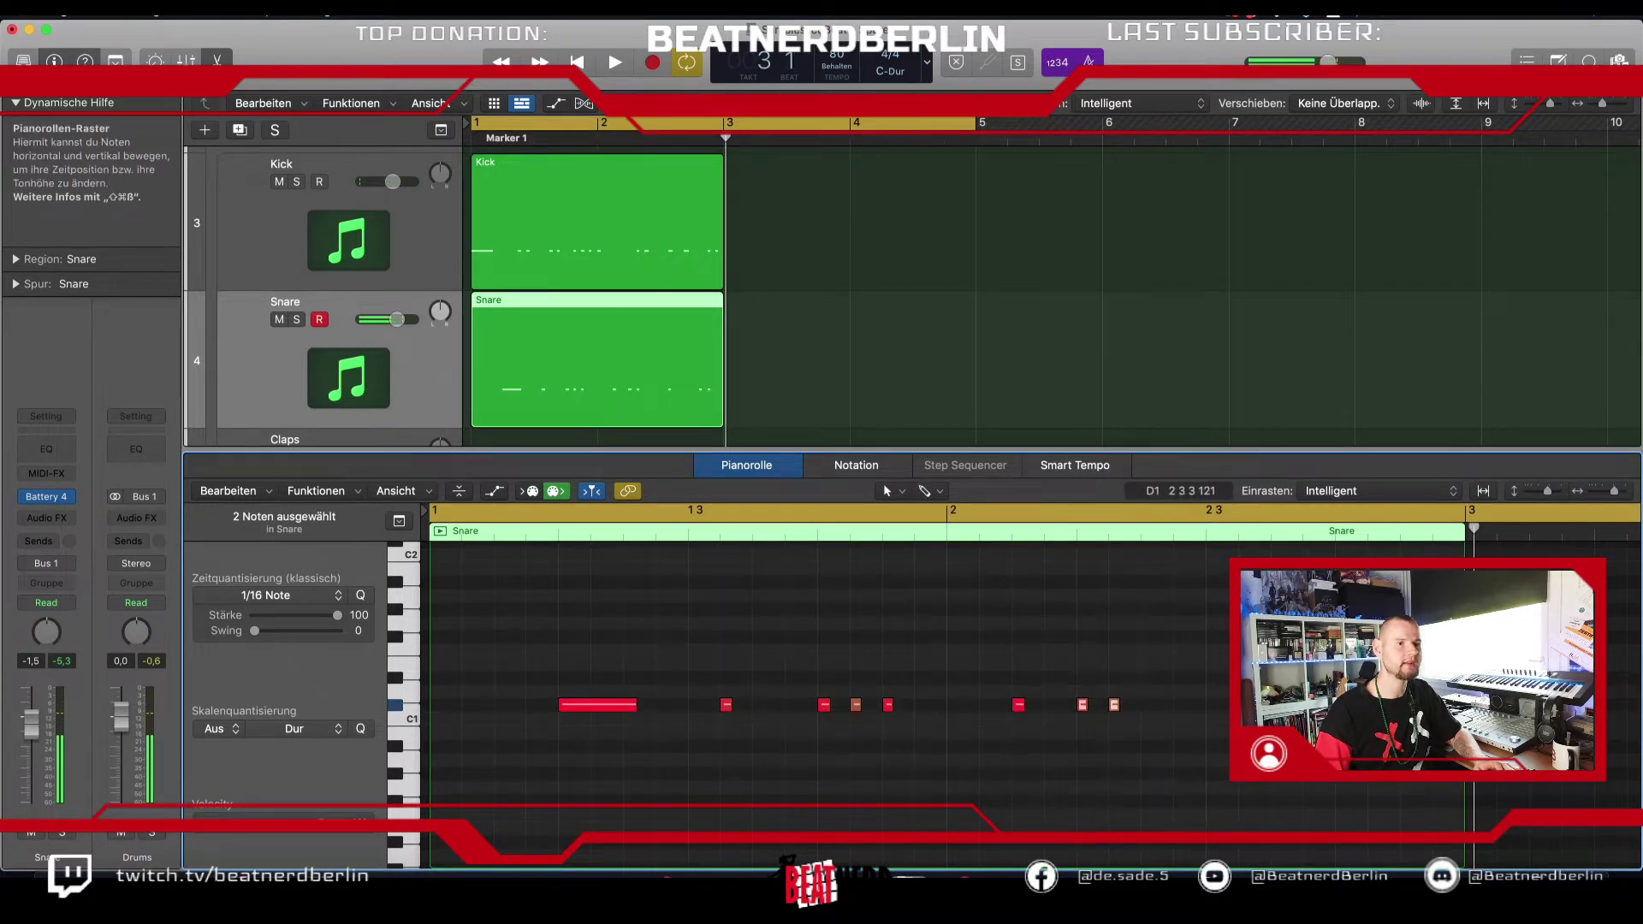
Step: Move the last snare note of bar 1 one sixteenth later and play back the pattern to check it
key("space")
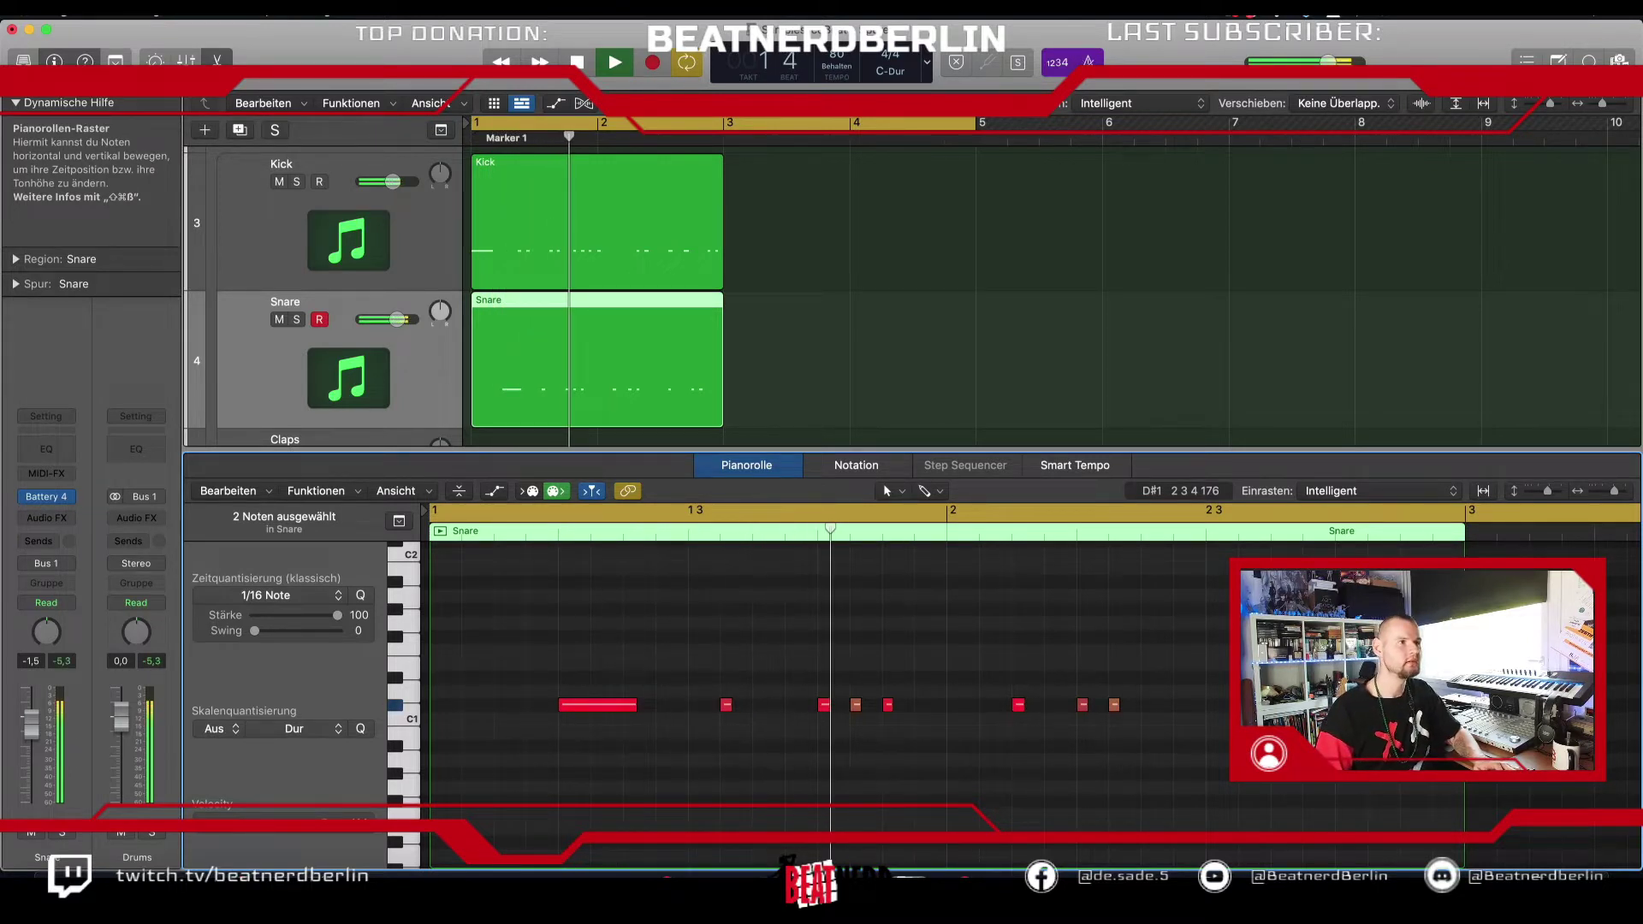
key("space")
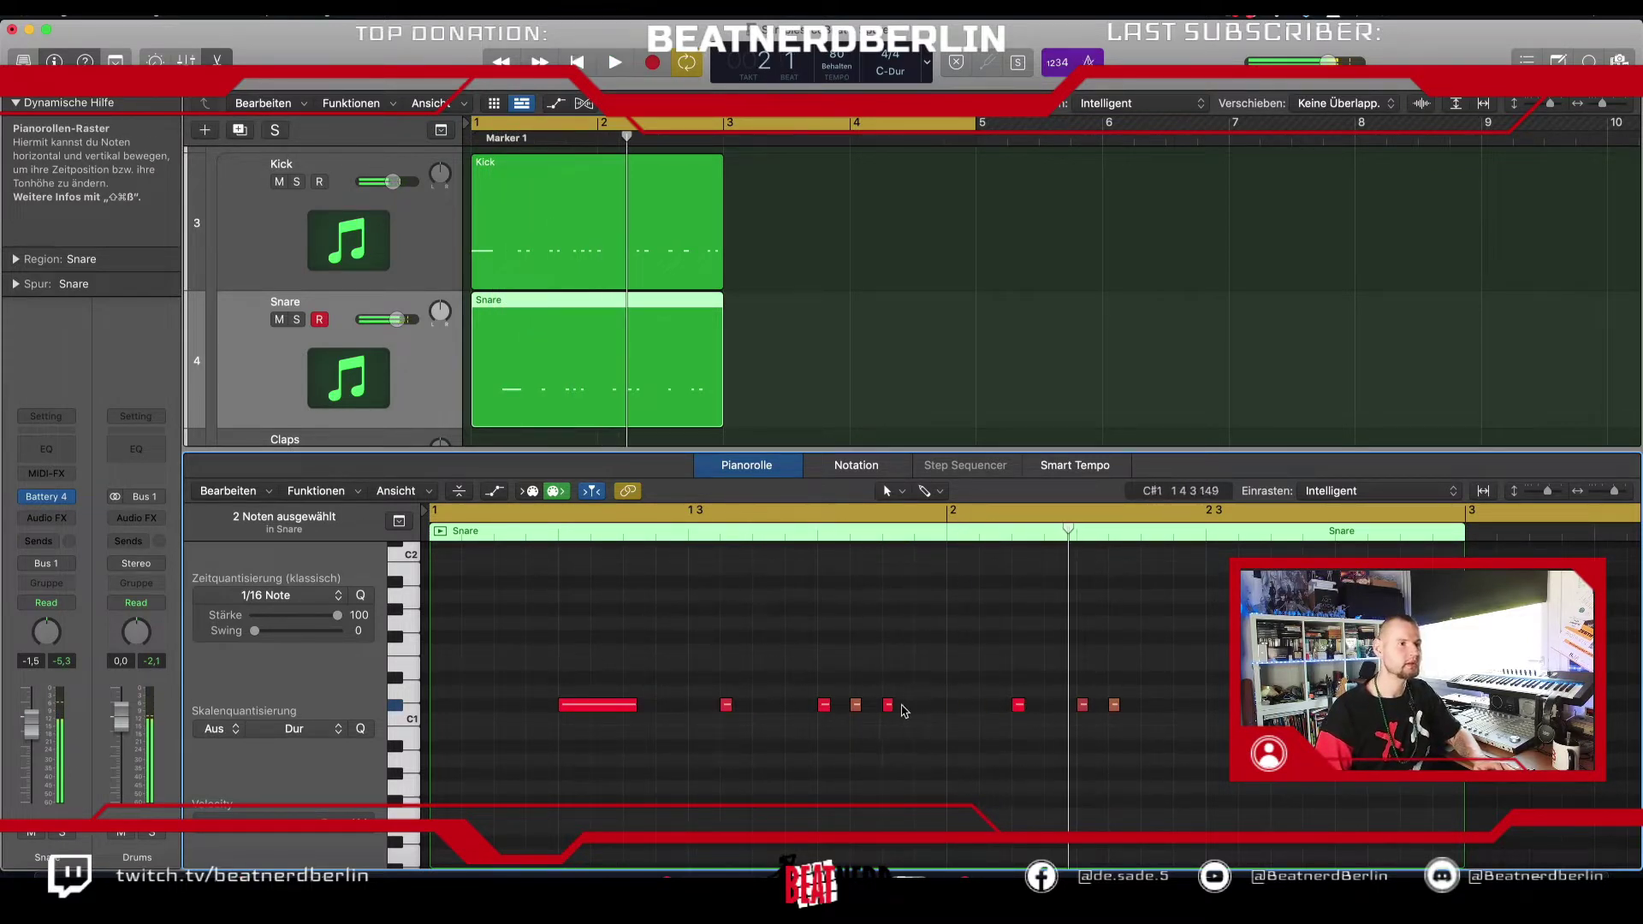
left_click_drag(888, 705, 926, 711)
key("space")
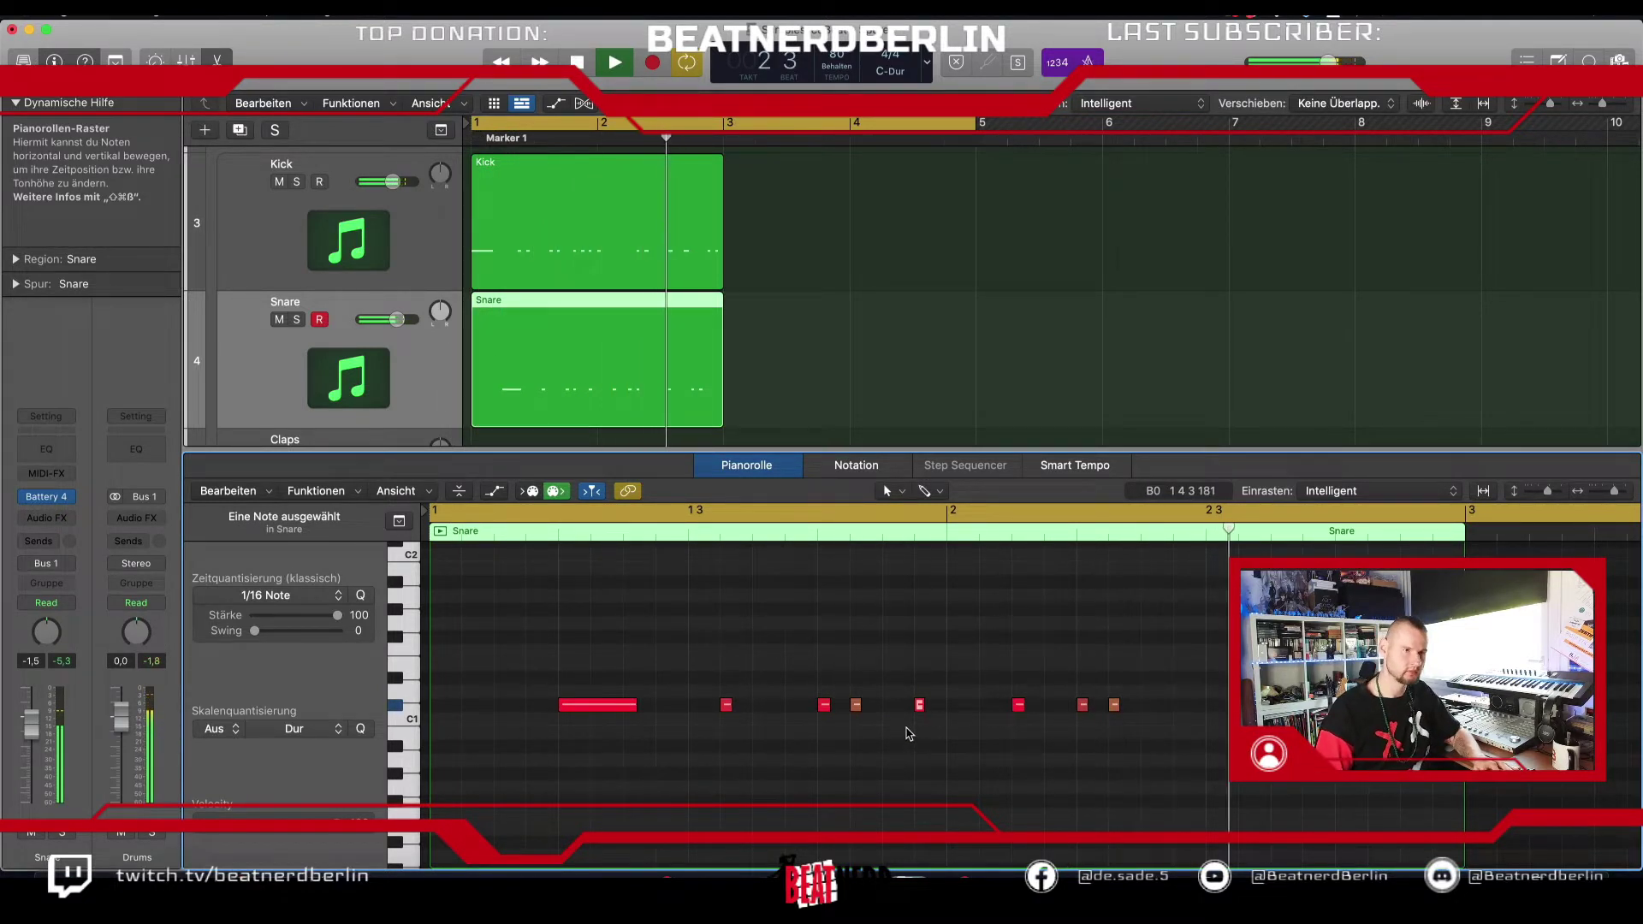
key("space")
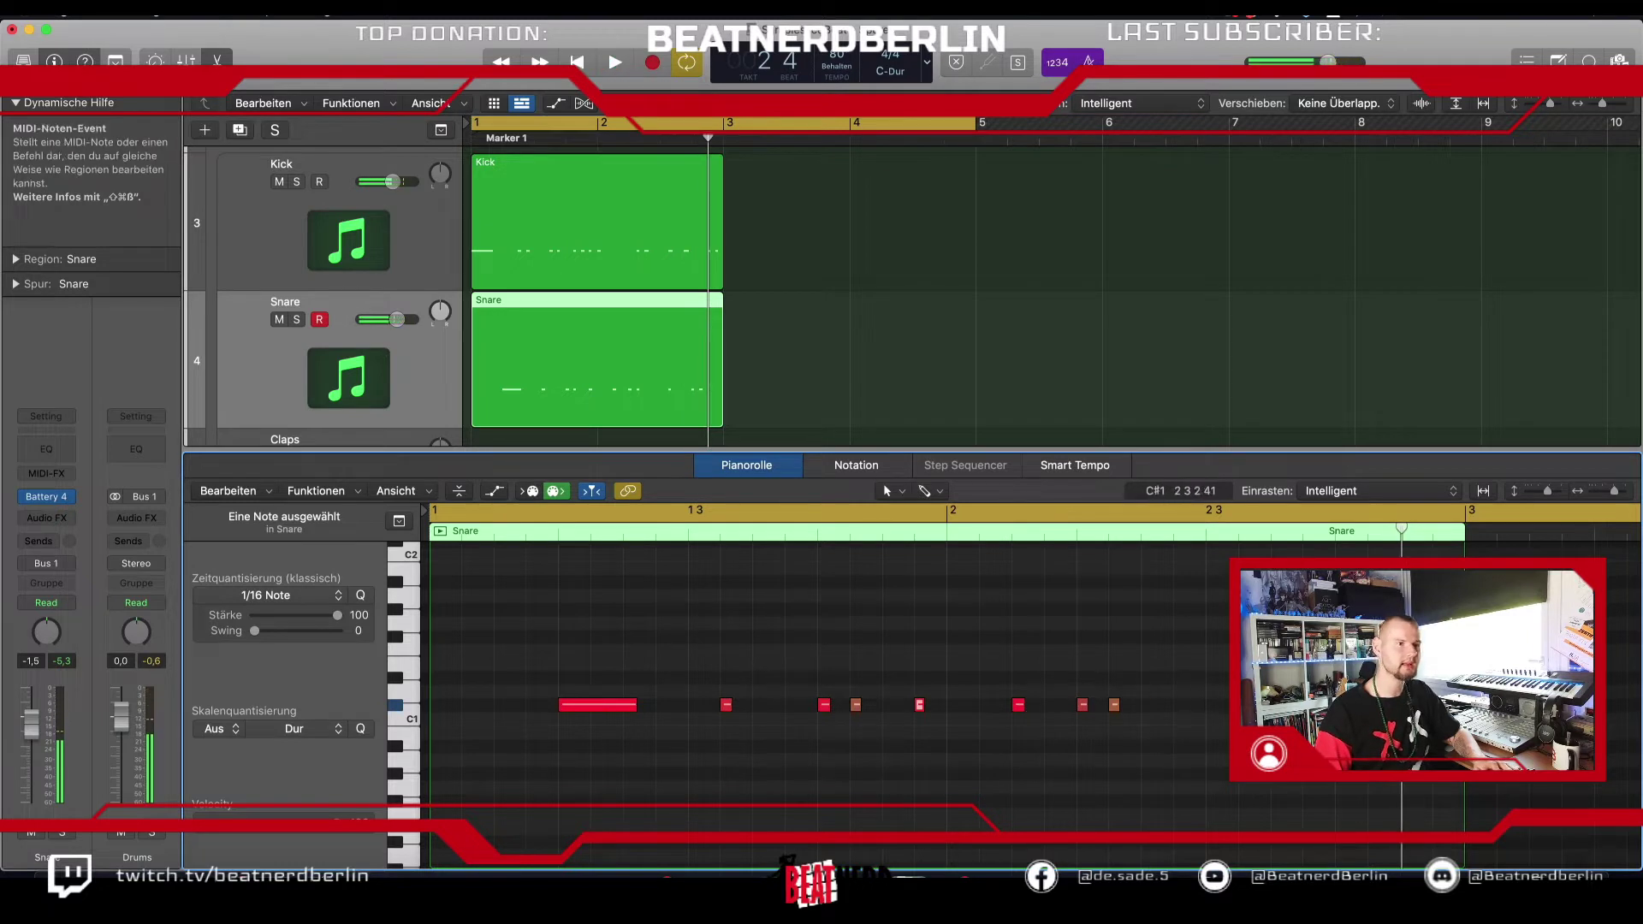
Step: Record a two-hit MIDI clap pattern in bar 1 on the Claps track
left_click(919, 704)
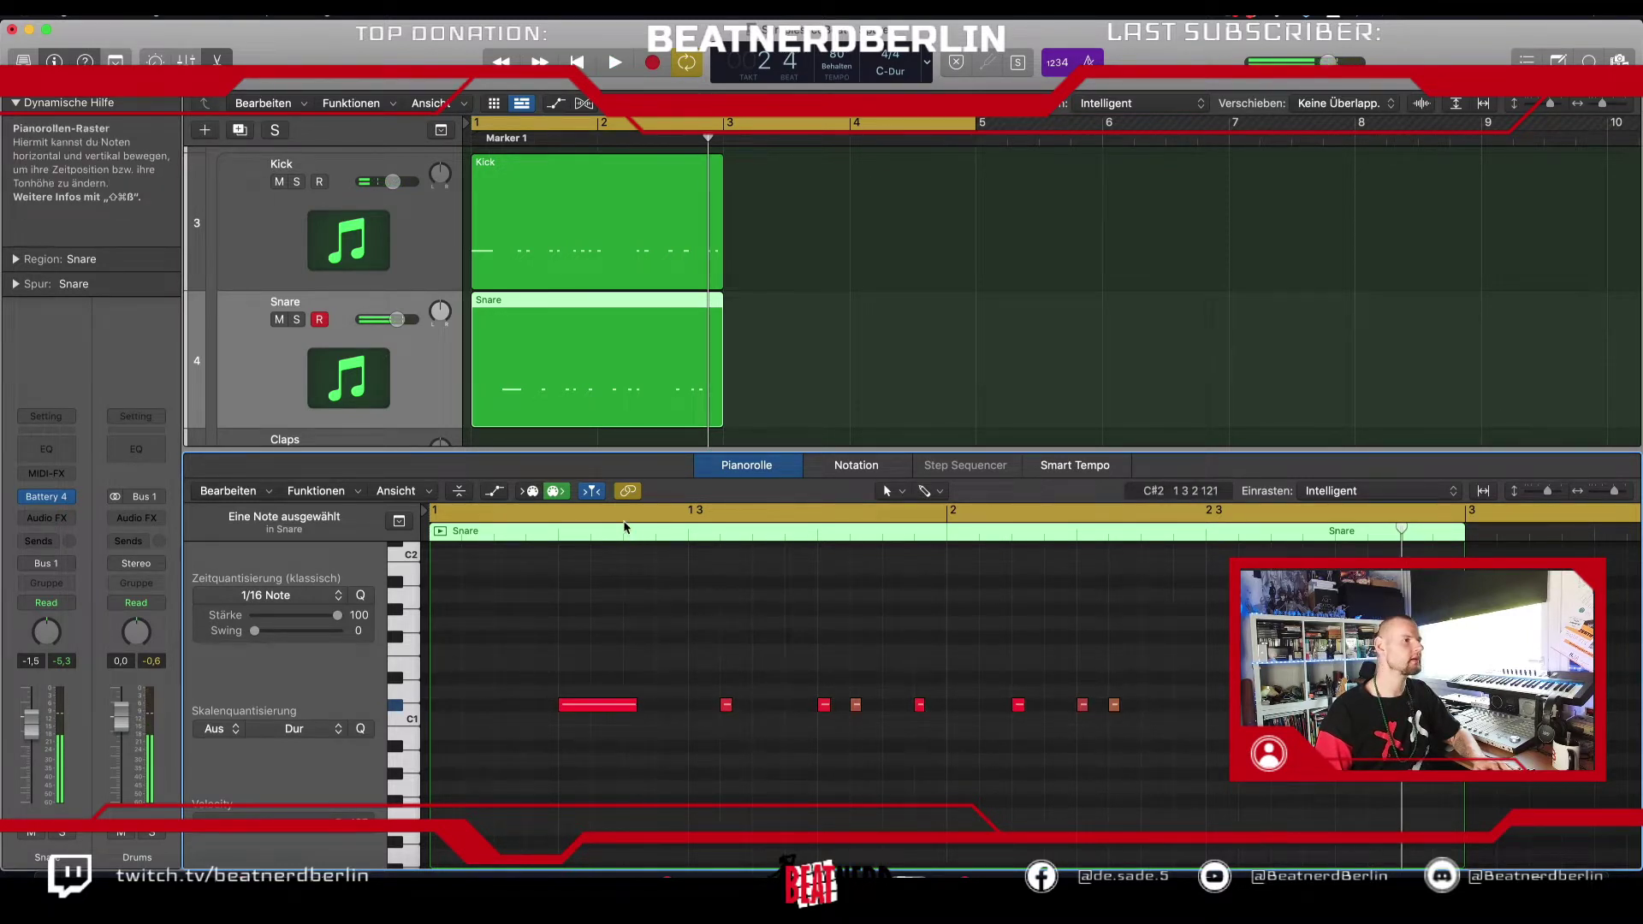
scroll(388, 341, "down", 2)
left_click(351, 377)
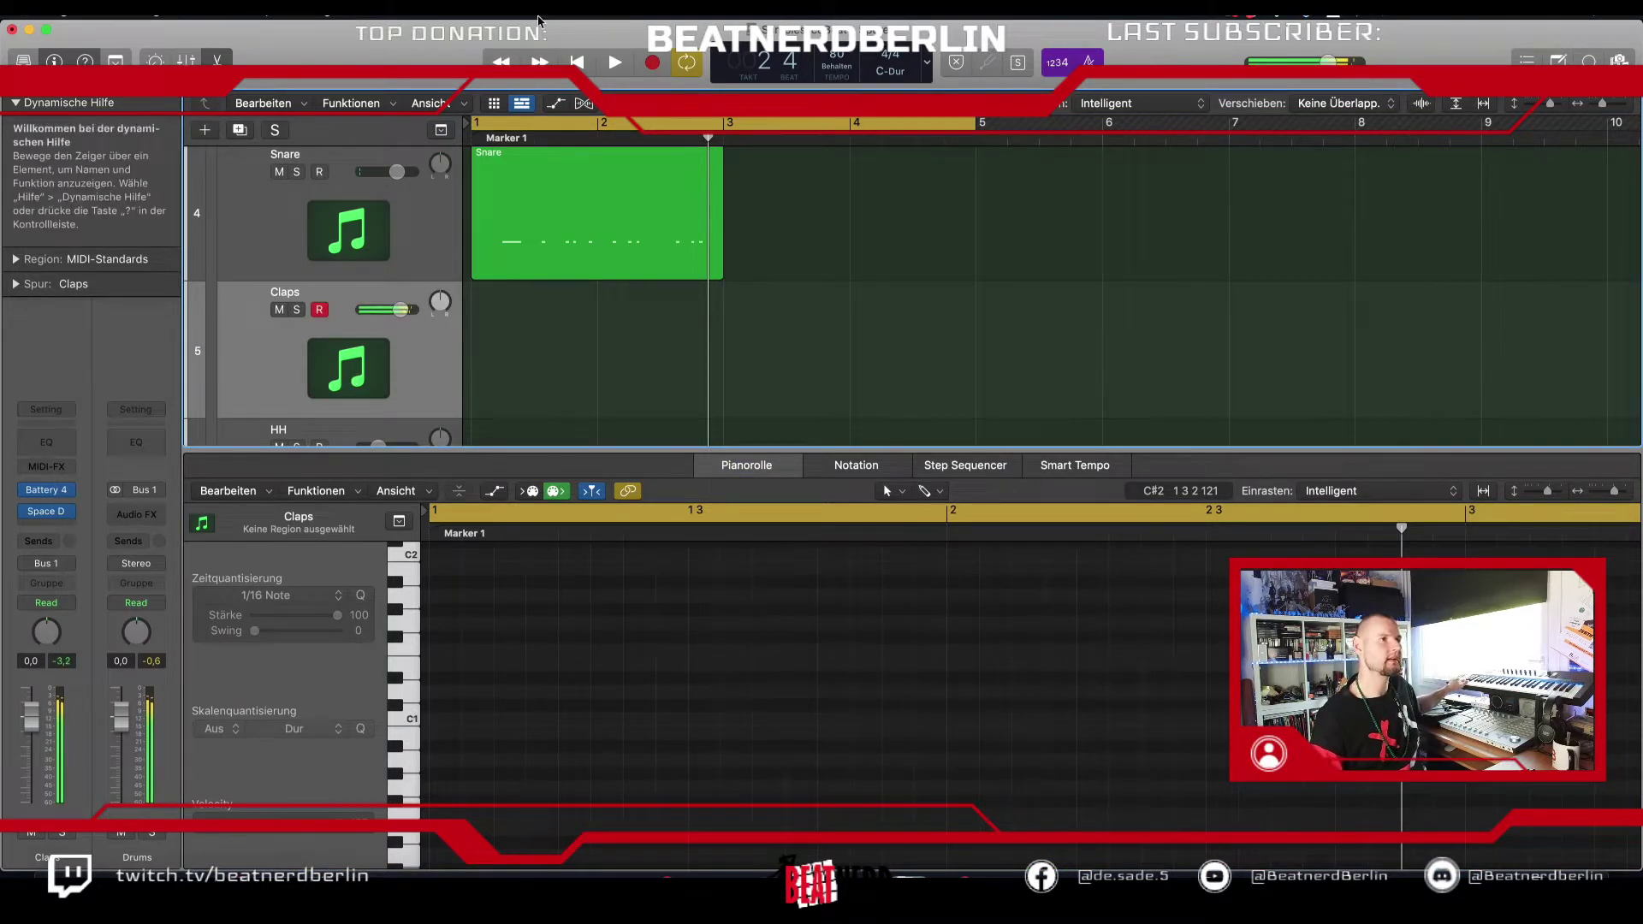
left_click(649, 64)
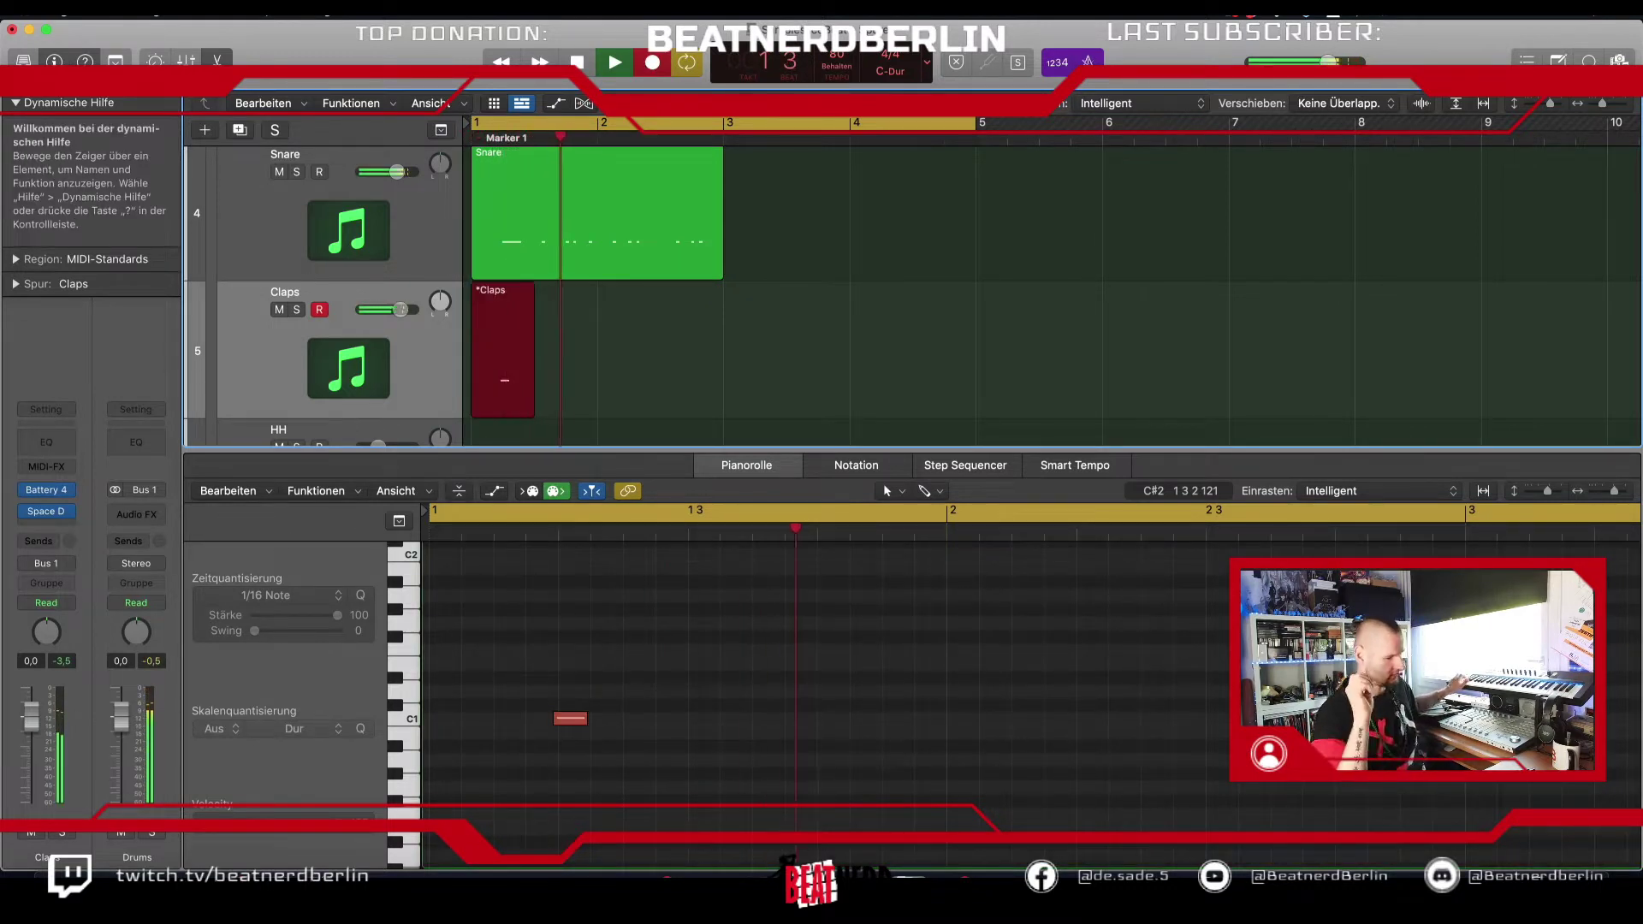
key("space")
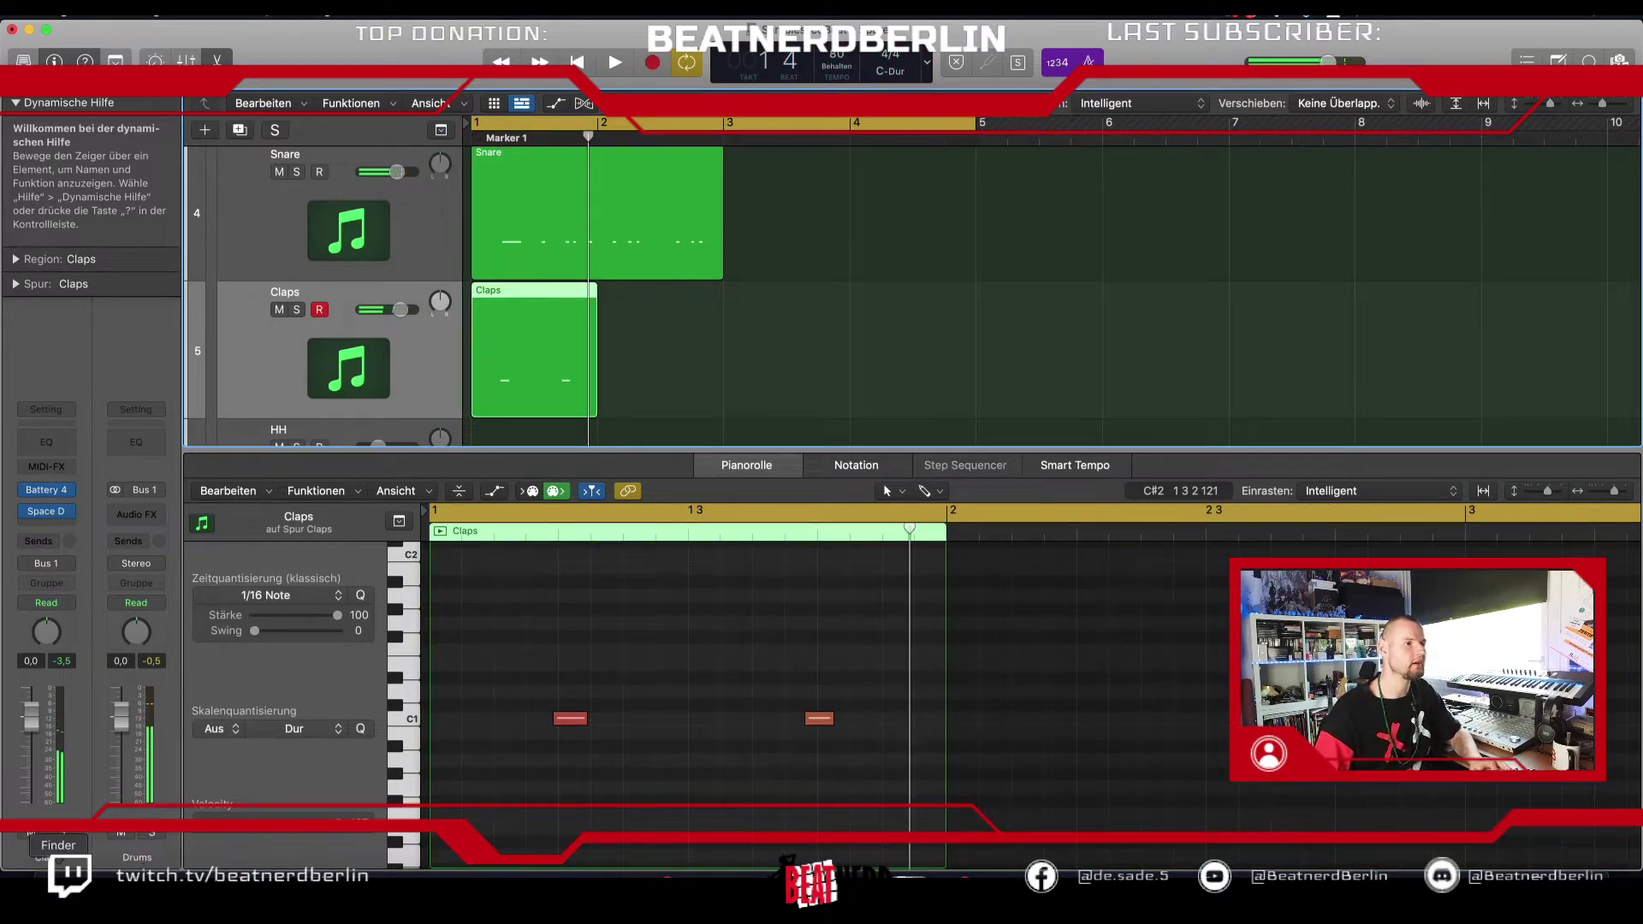
Step: Quantize both clap notes to 1/16 notes and loop the Claps region through the end of bar 2
left_click_drag(468, 633, 822, 753)
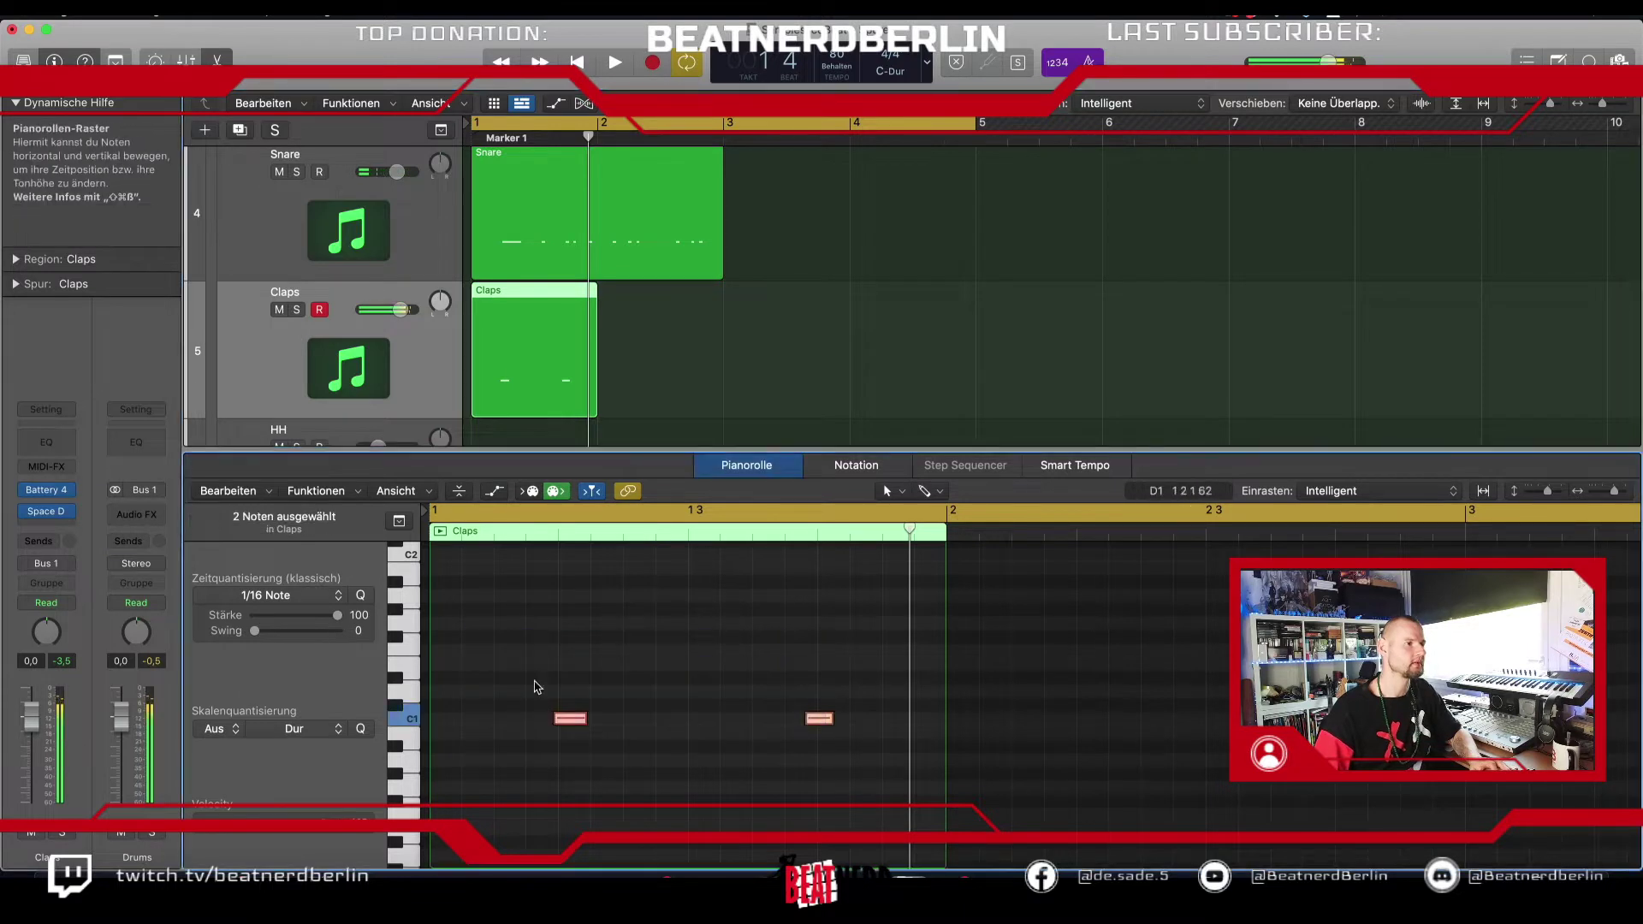
key("q")
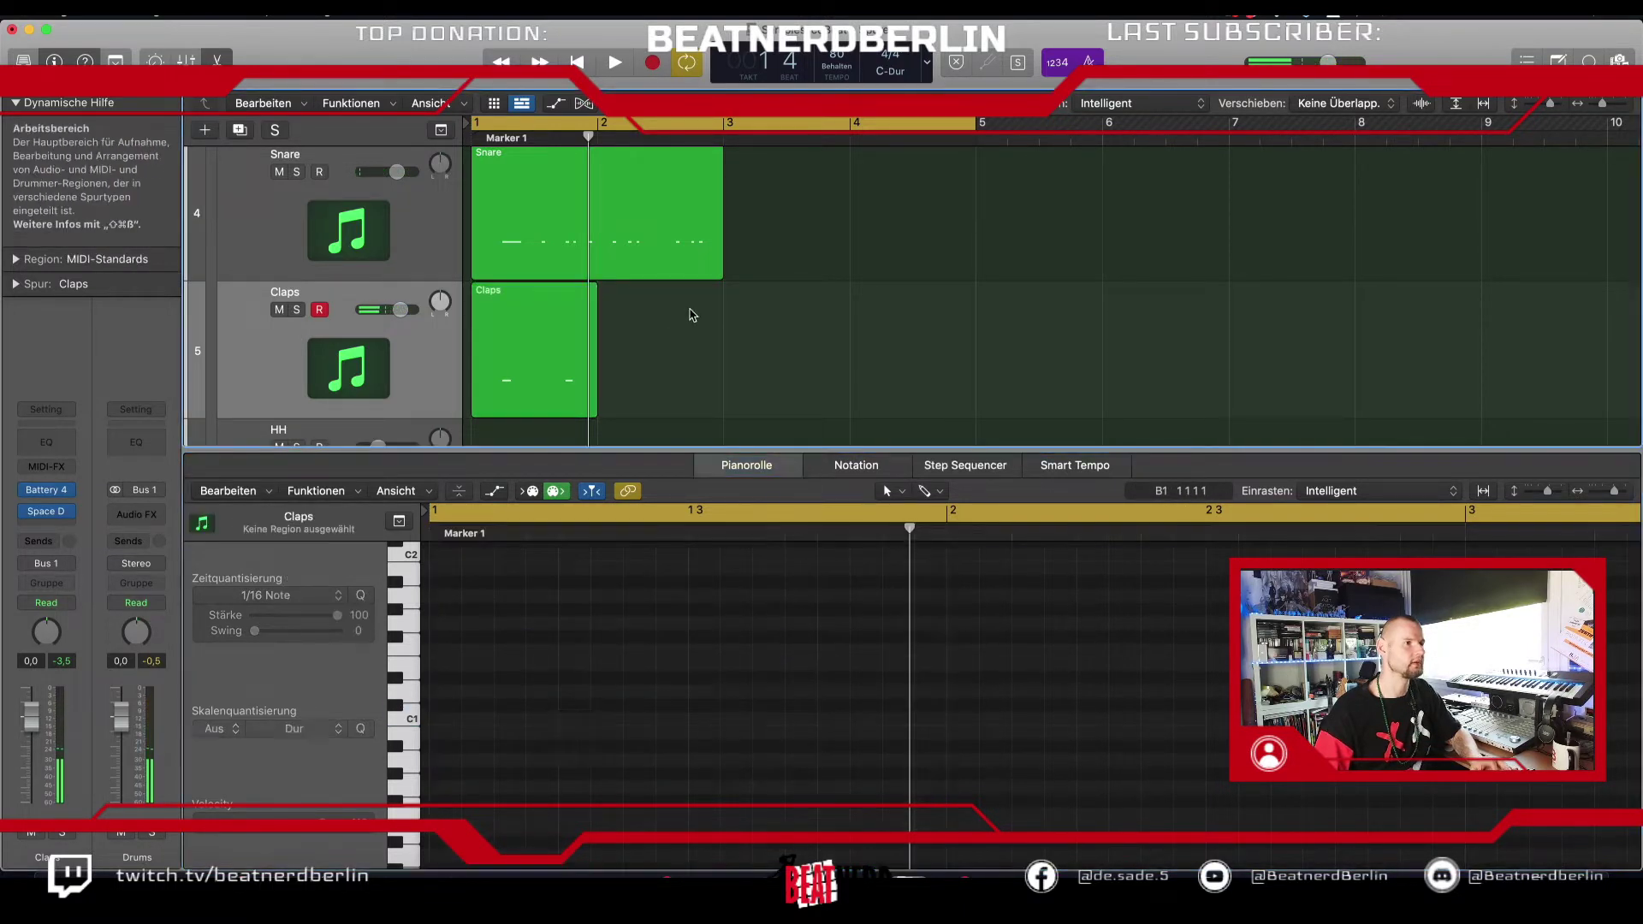
left_click_drag(595, 295, 721, 305)
scroll(200, 385, "down", 5)
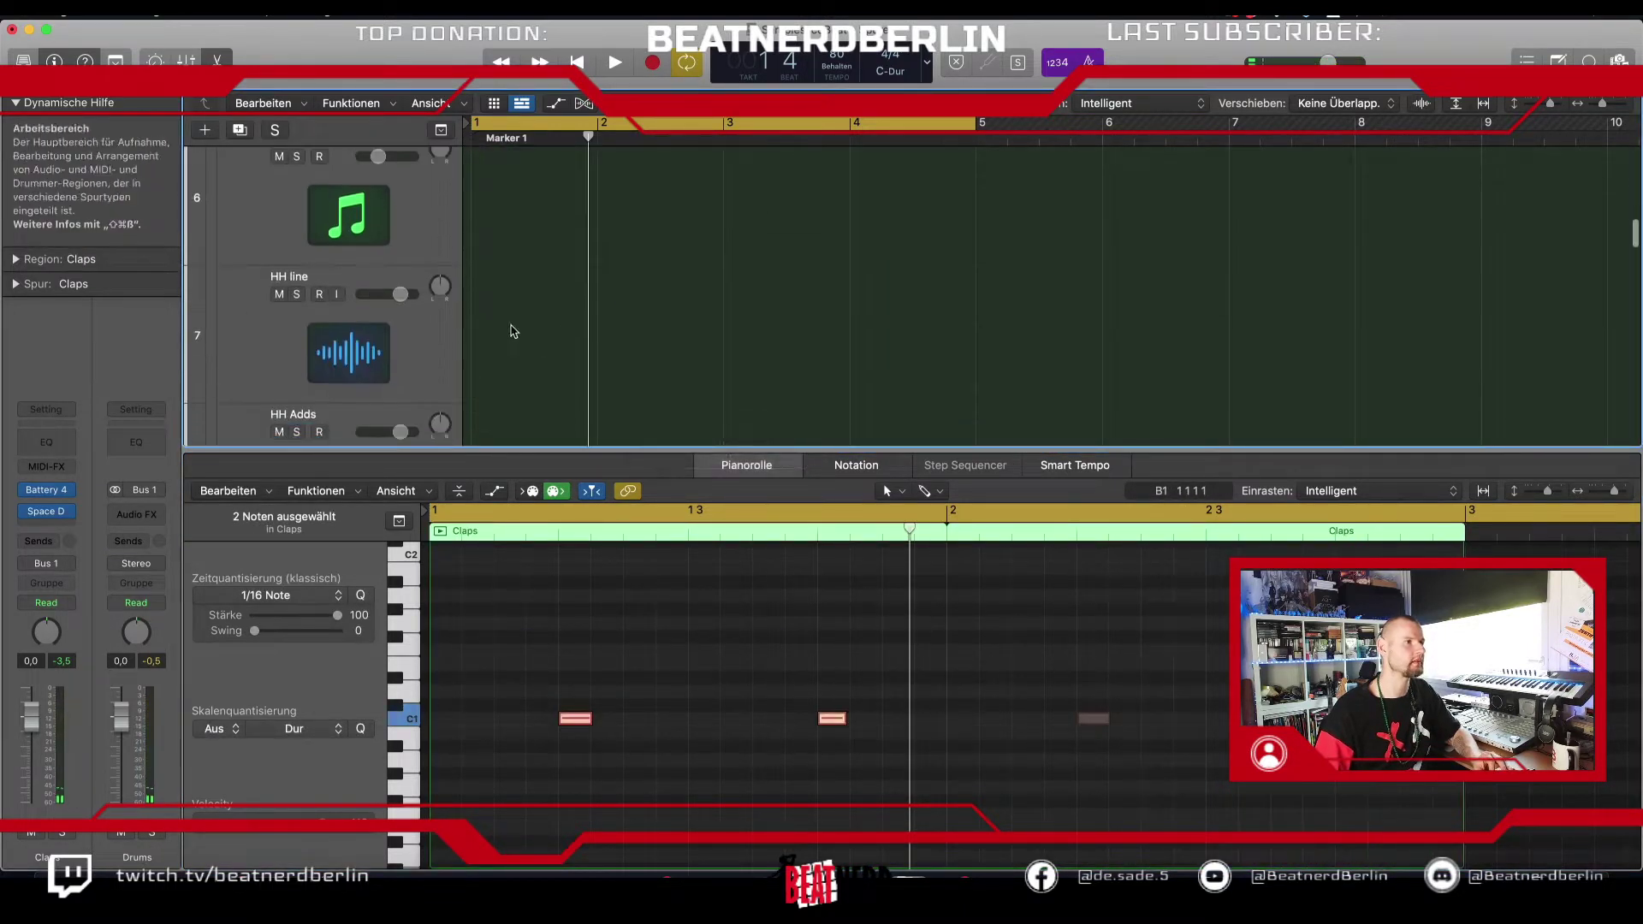
Step: Record a steady MIDI hi-hat pattern across bars 1 and 2 on the HH track
left_click(200, 417)
scroll(200, 418, "up", 4)
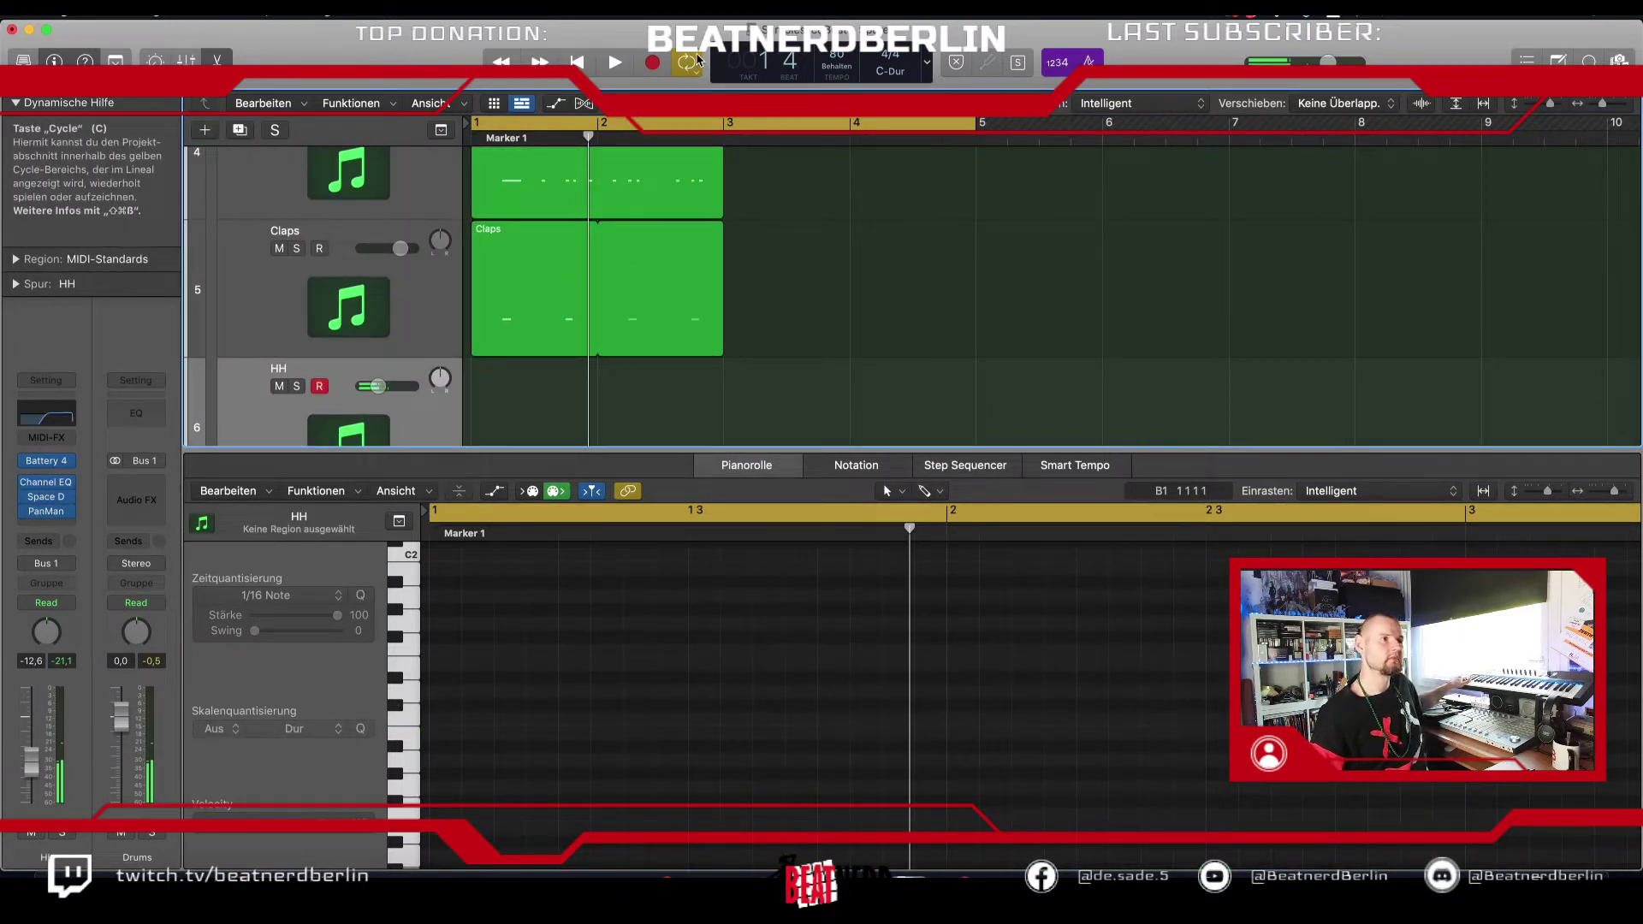
left_click(650, 63)
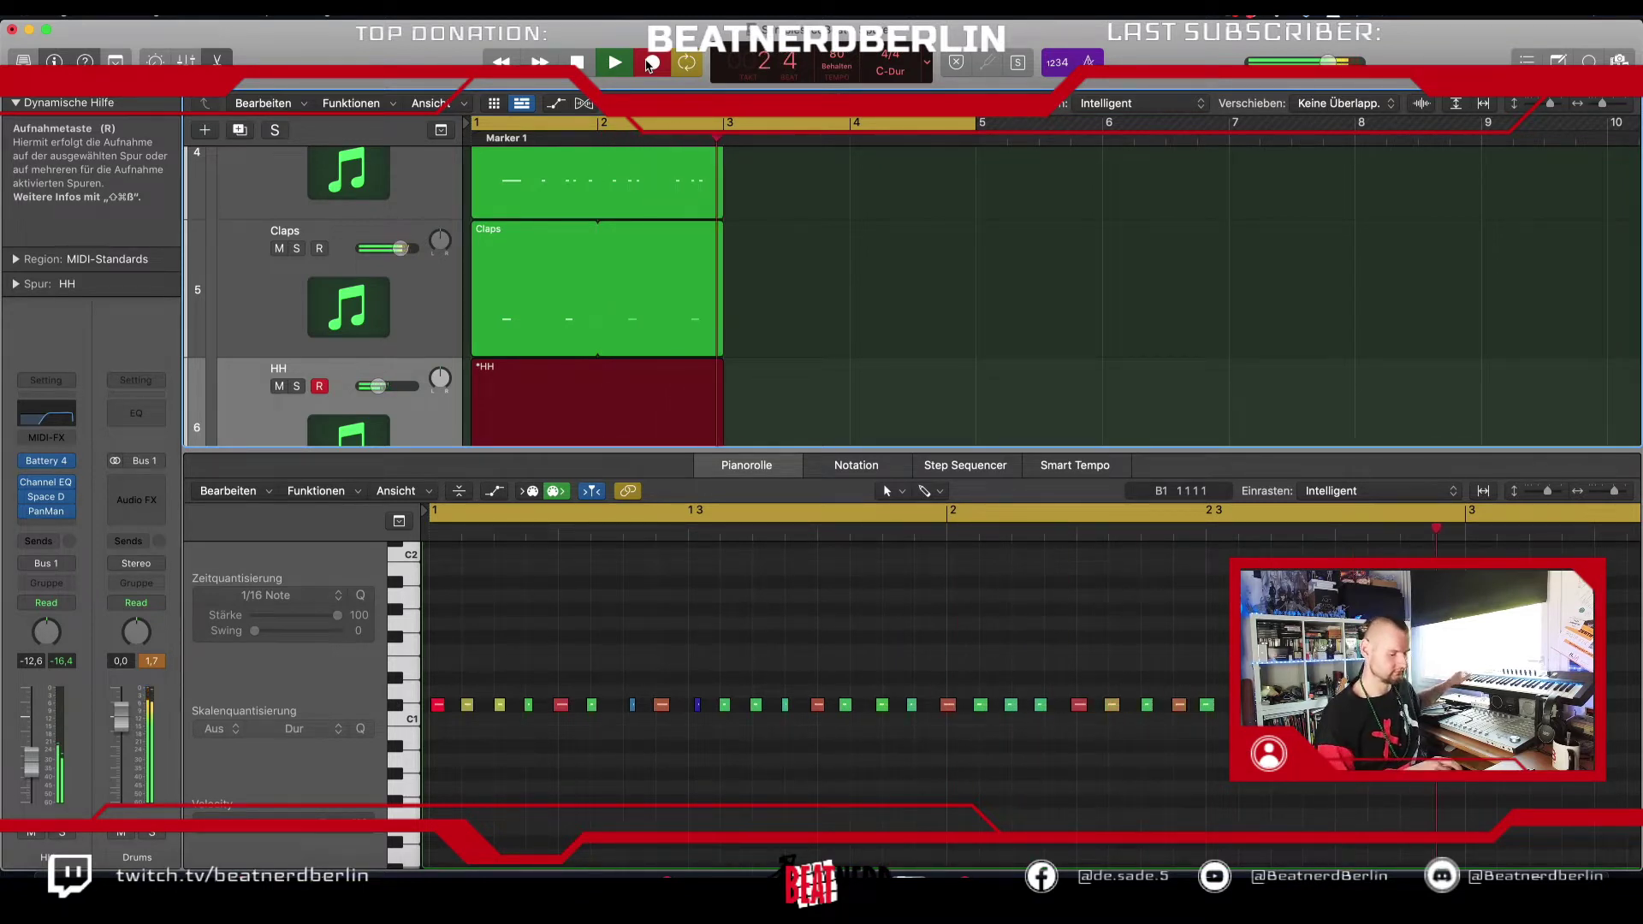
left_click(651, 64)
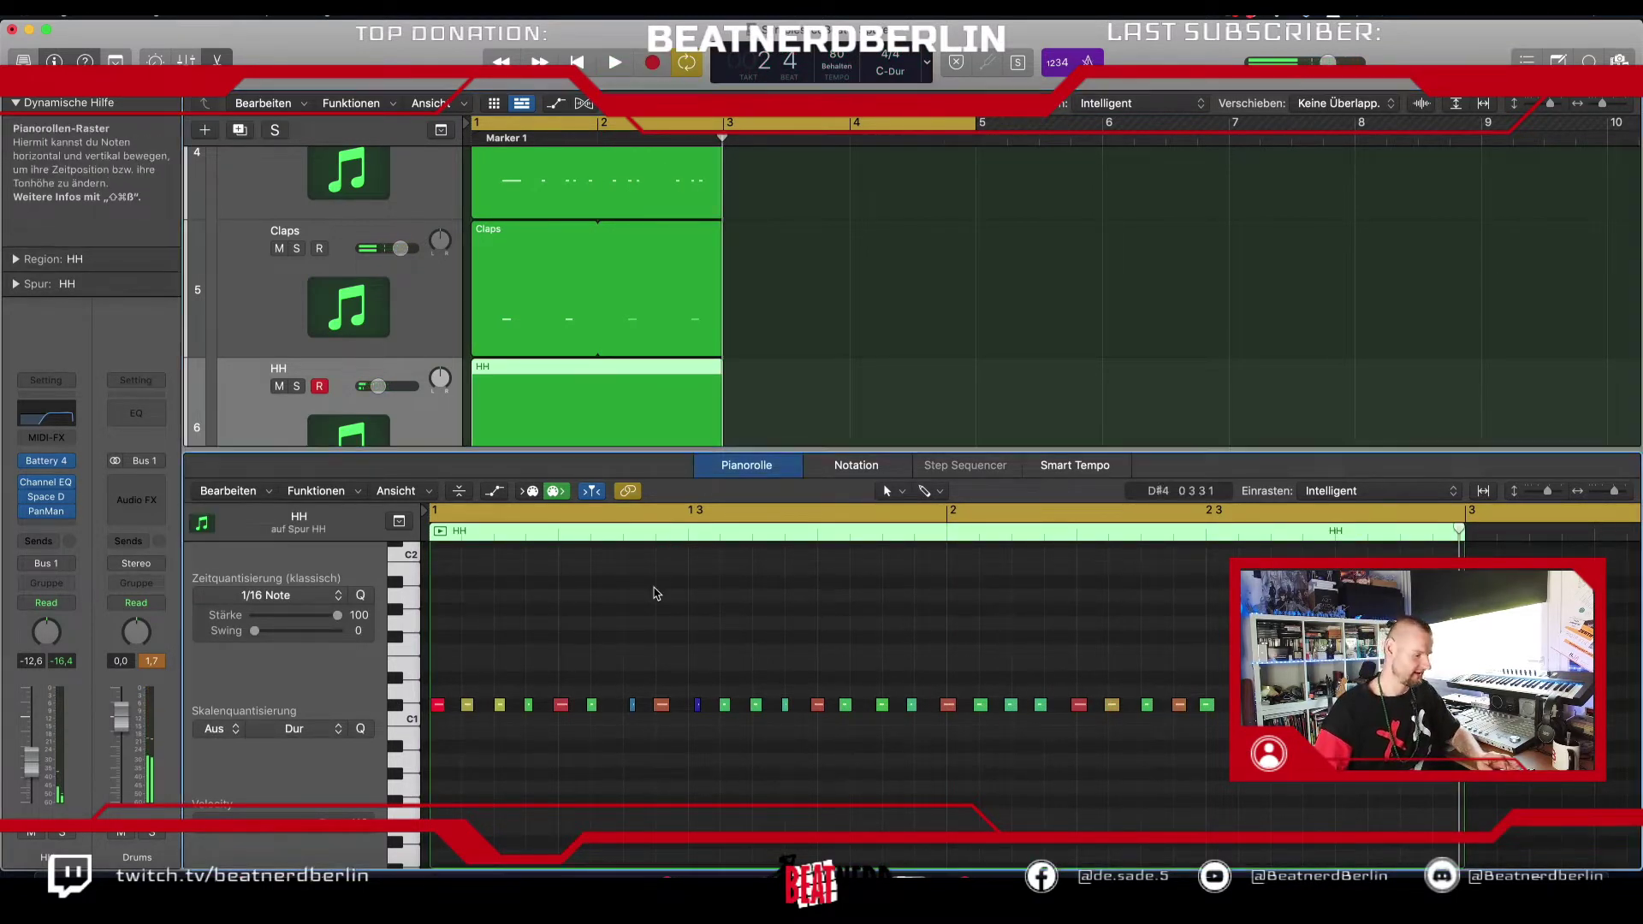
Step: Quantize all notes in the HH region to 1/16 notes and play back the beat to check it
key("super+a")
left_click(364, 595)
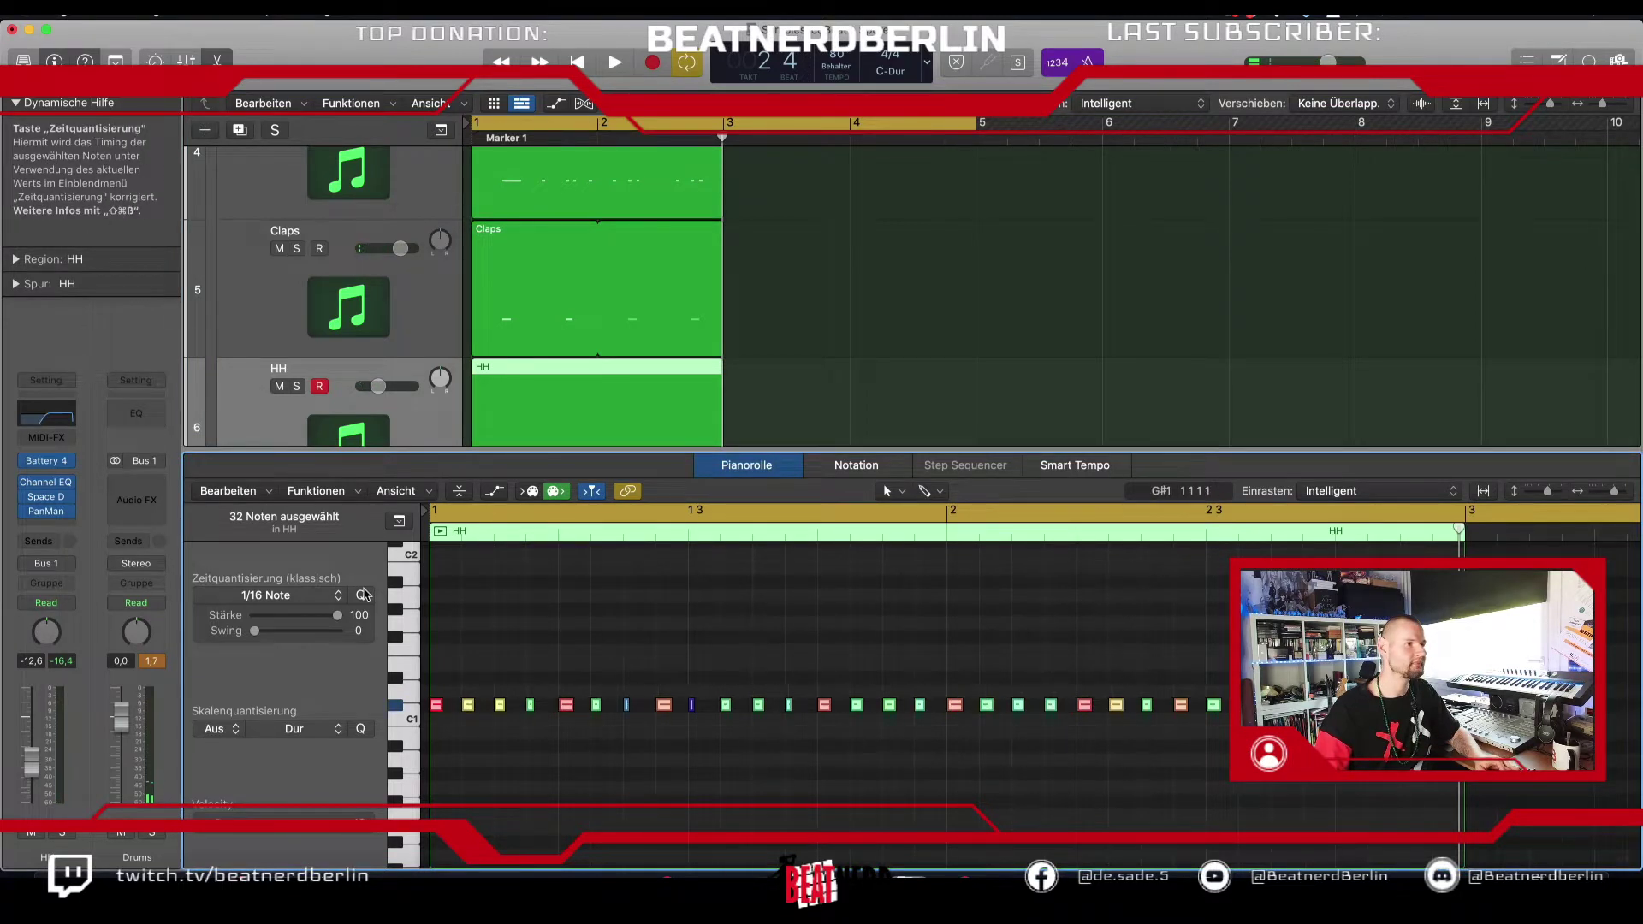
key("shift+super+a")
key("space")
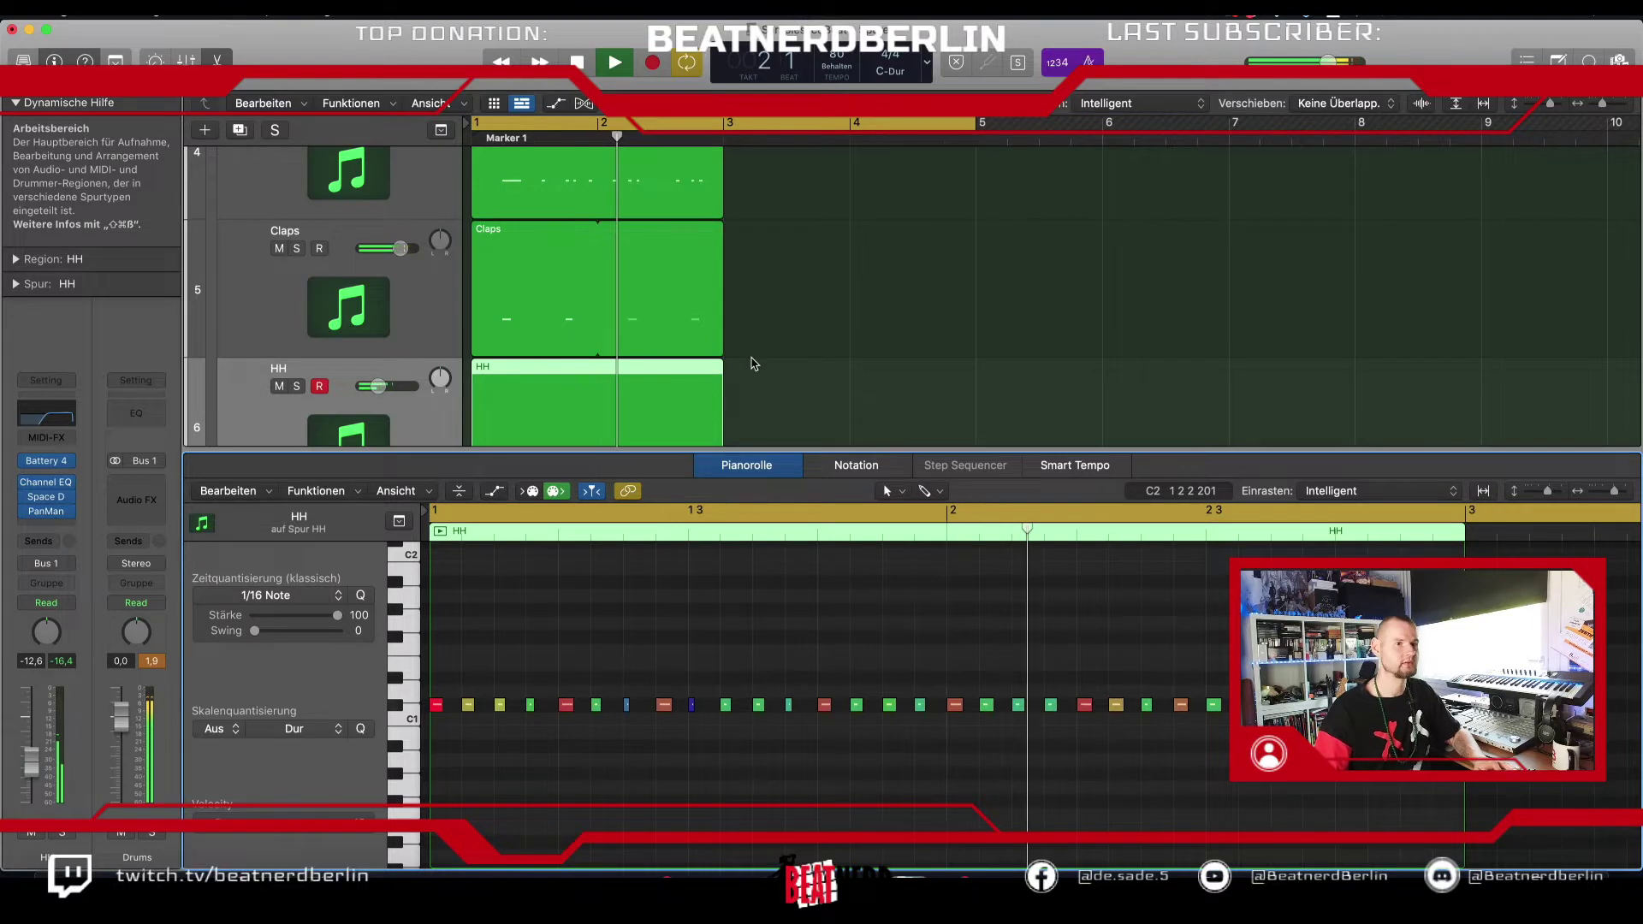
scroll(752, 363, "down", 2)
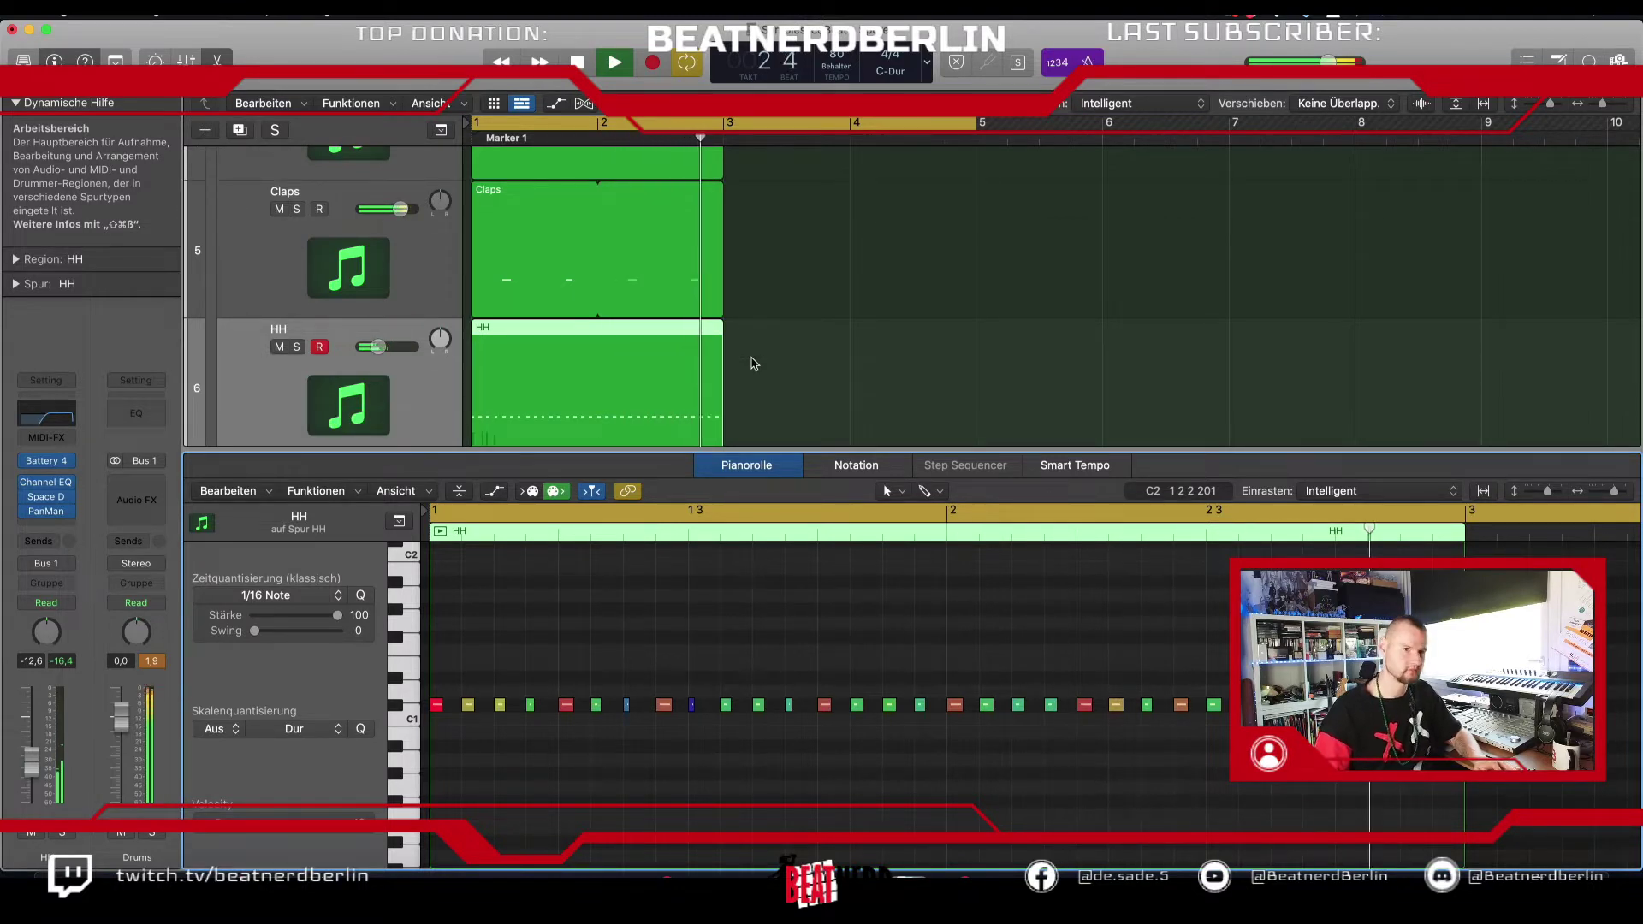
key("space")
Step: Duplicate the Kick, Snare, Claps and HH regions into bars 3 and 4 of the arrangement
key("p")
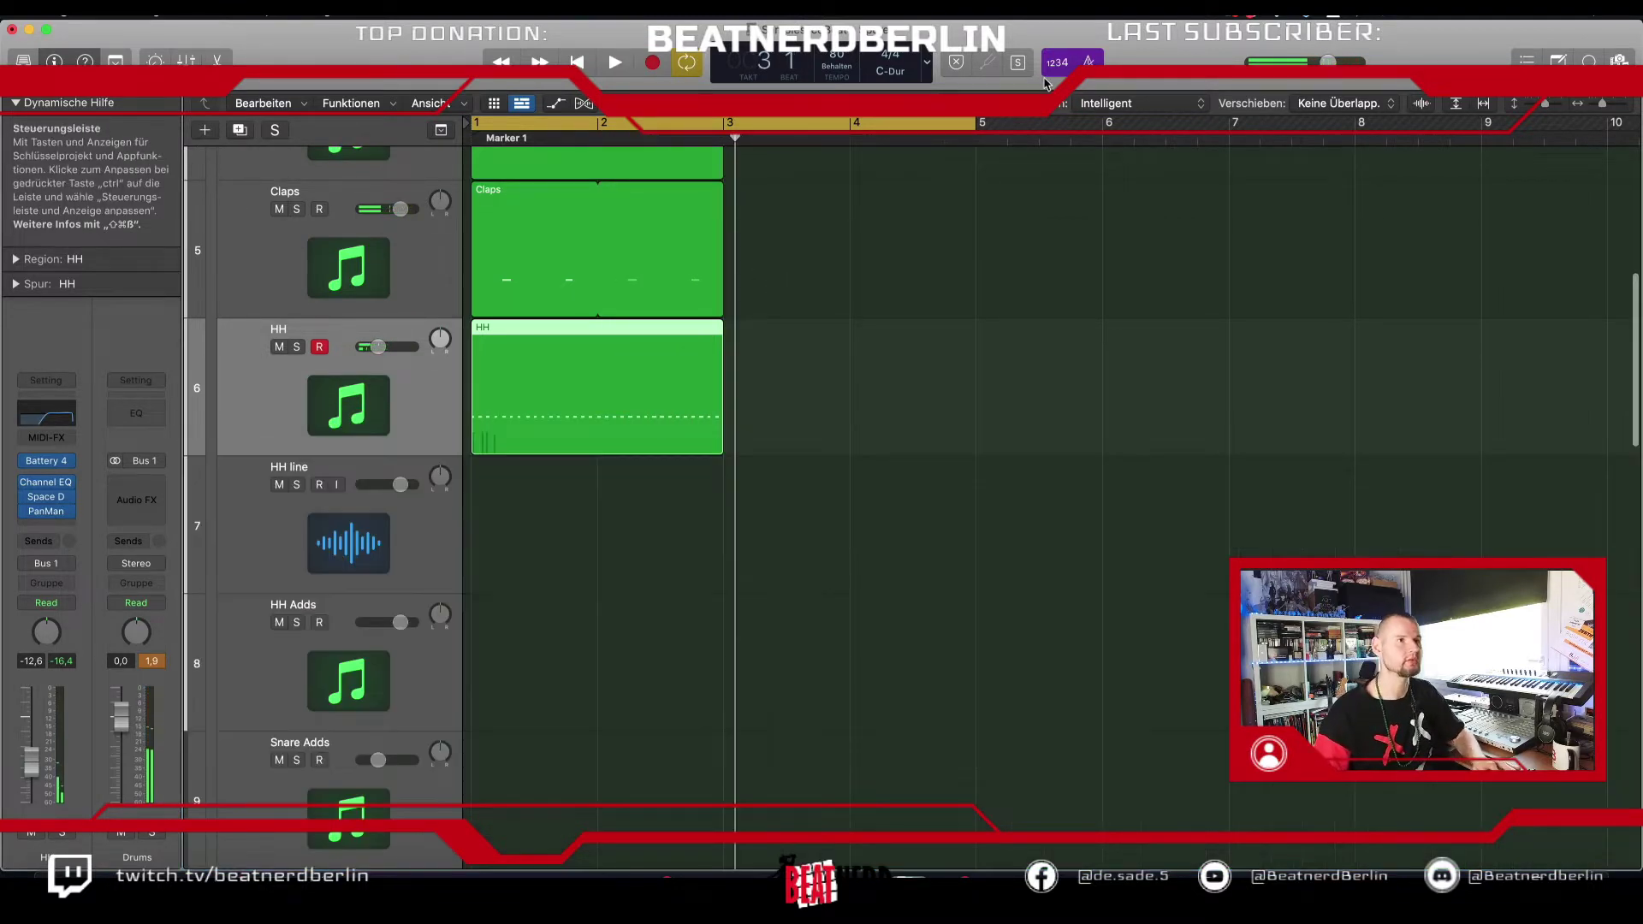
scroll(830, 575, "up", 5)
left_click_drag(831, 576, 736, 217)
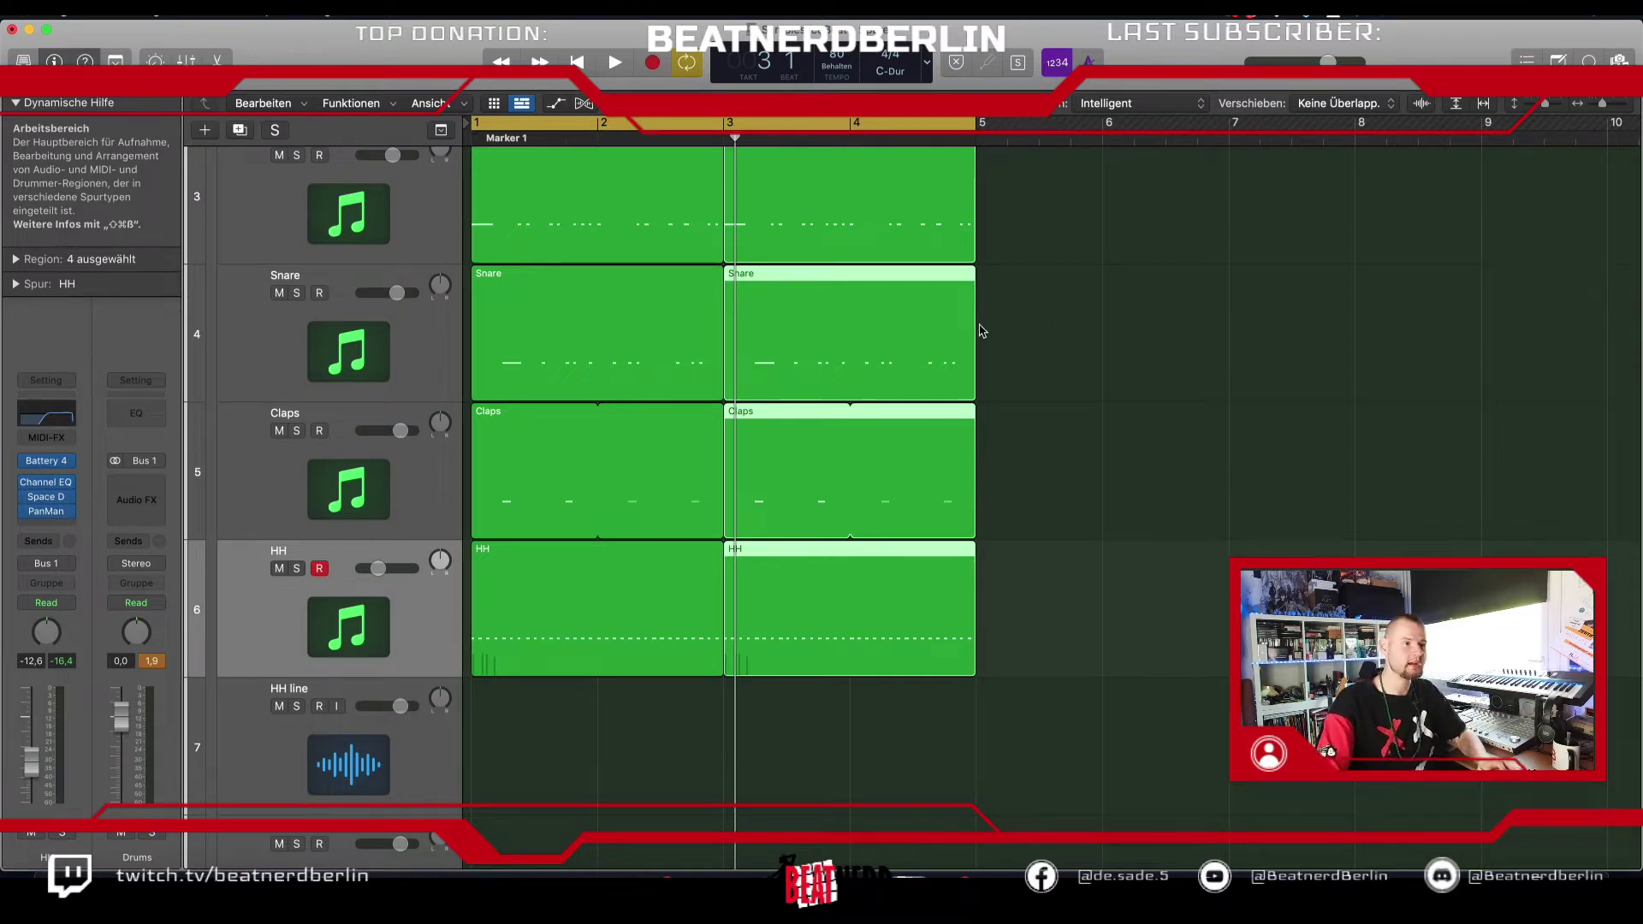
Step: Play back the drum arrangement from the start of bar 1
scroll(852, 545, "down", 5)
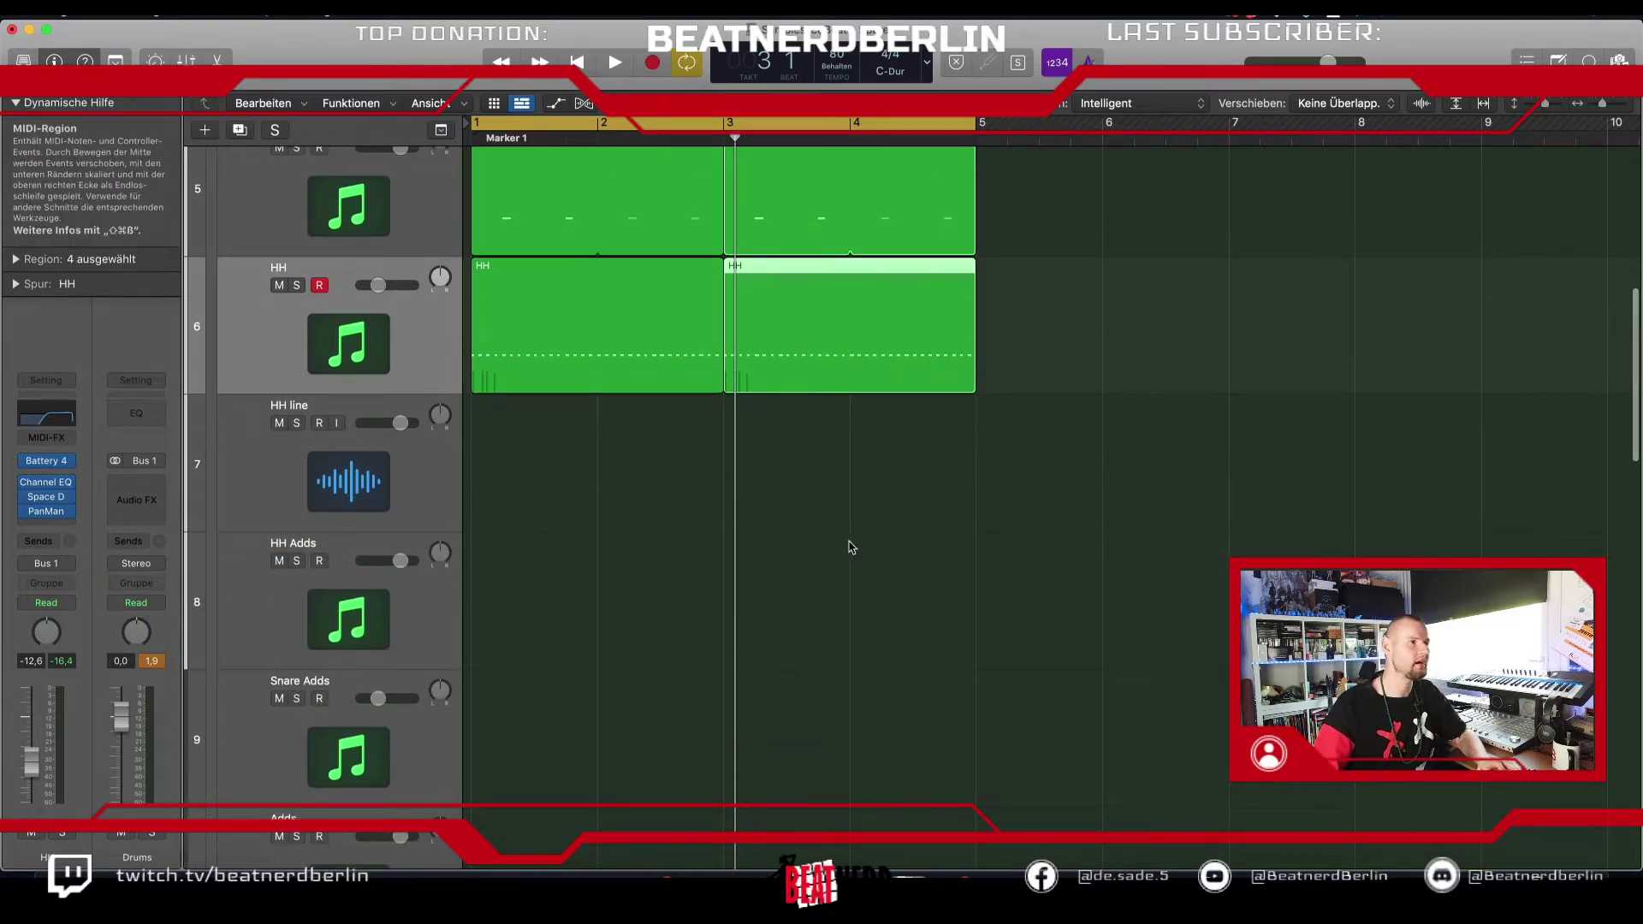
scroll(476, 470, "down", 10)
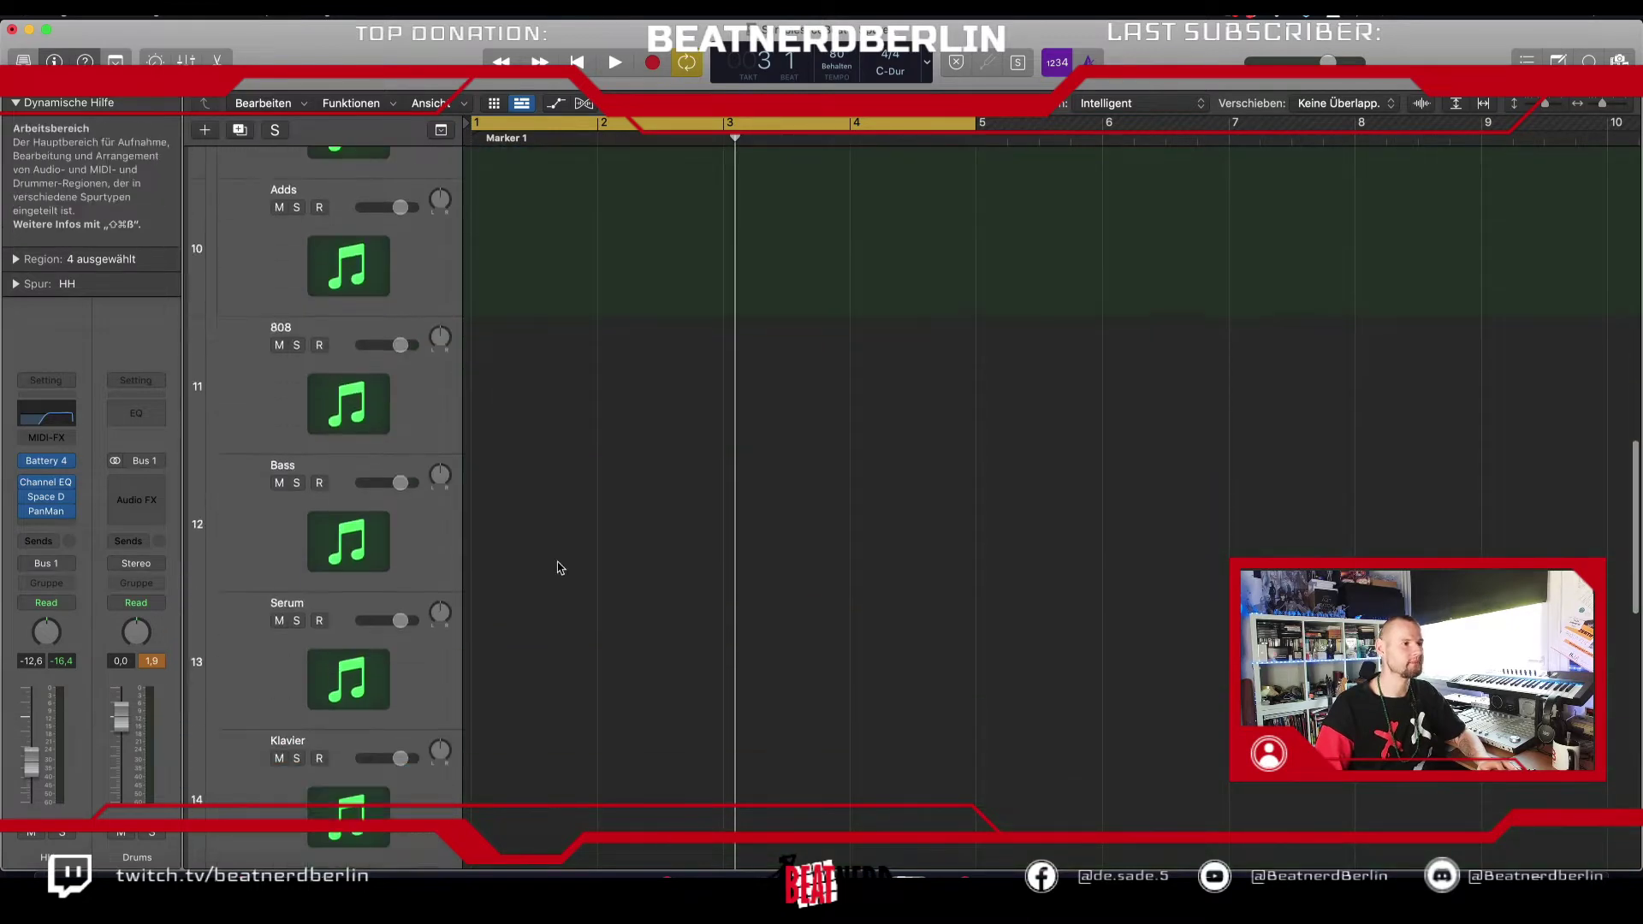
scroll(560, 568, "down", 10)
key("Return")
key("space")
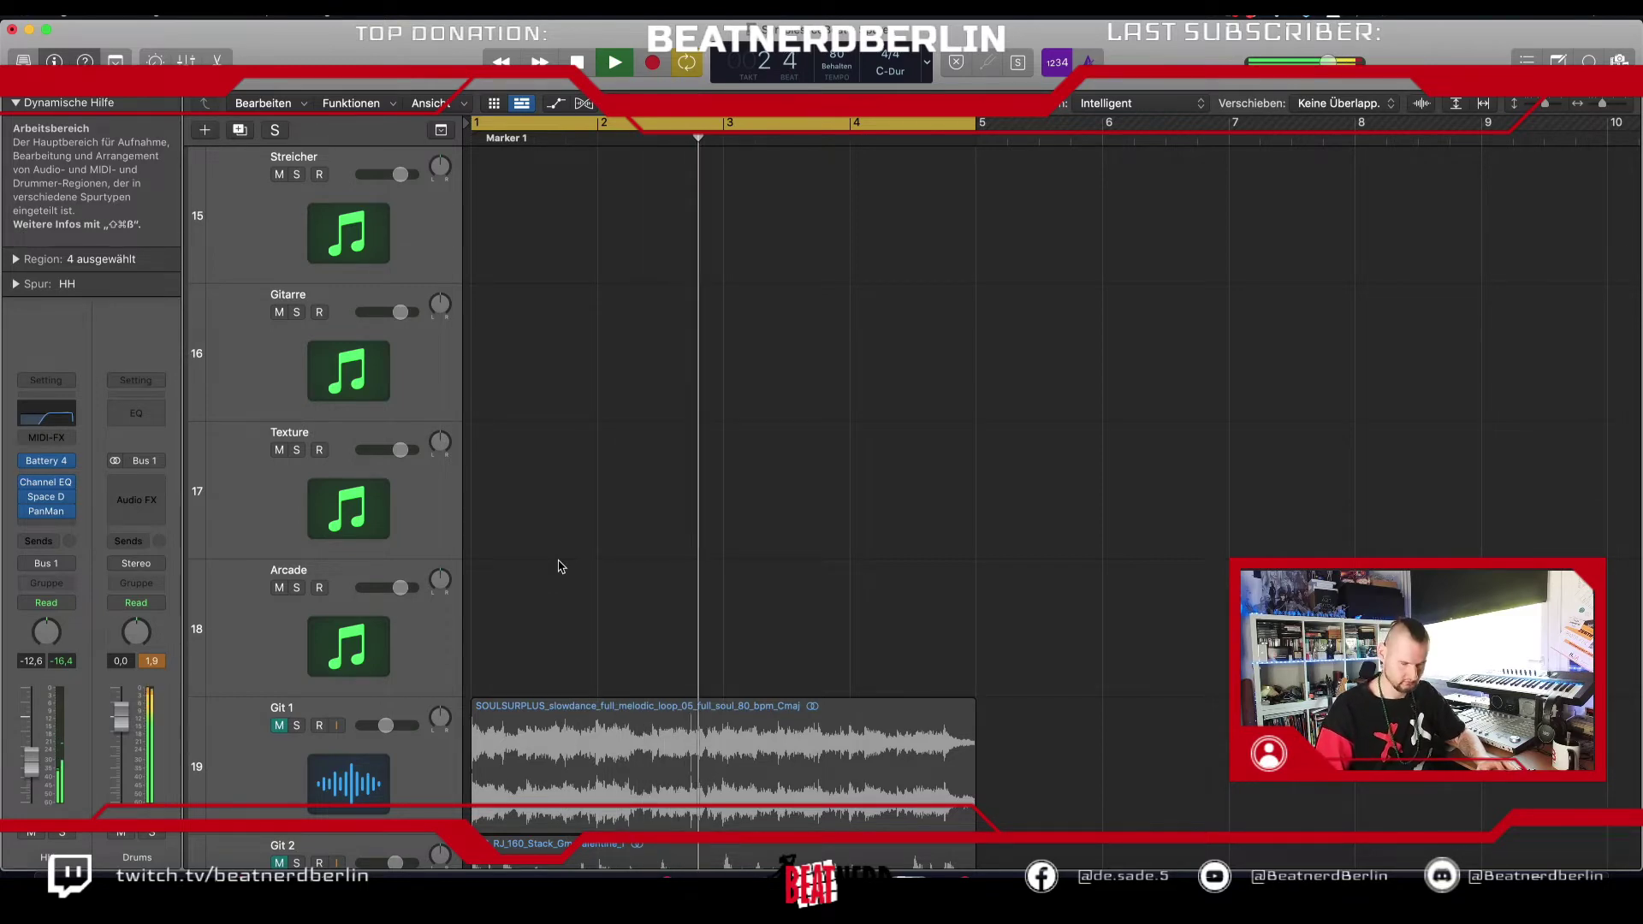
key("space")
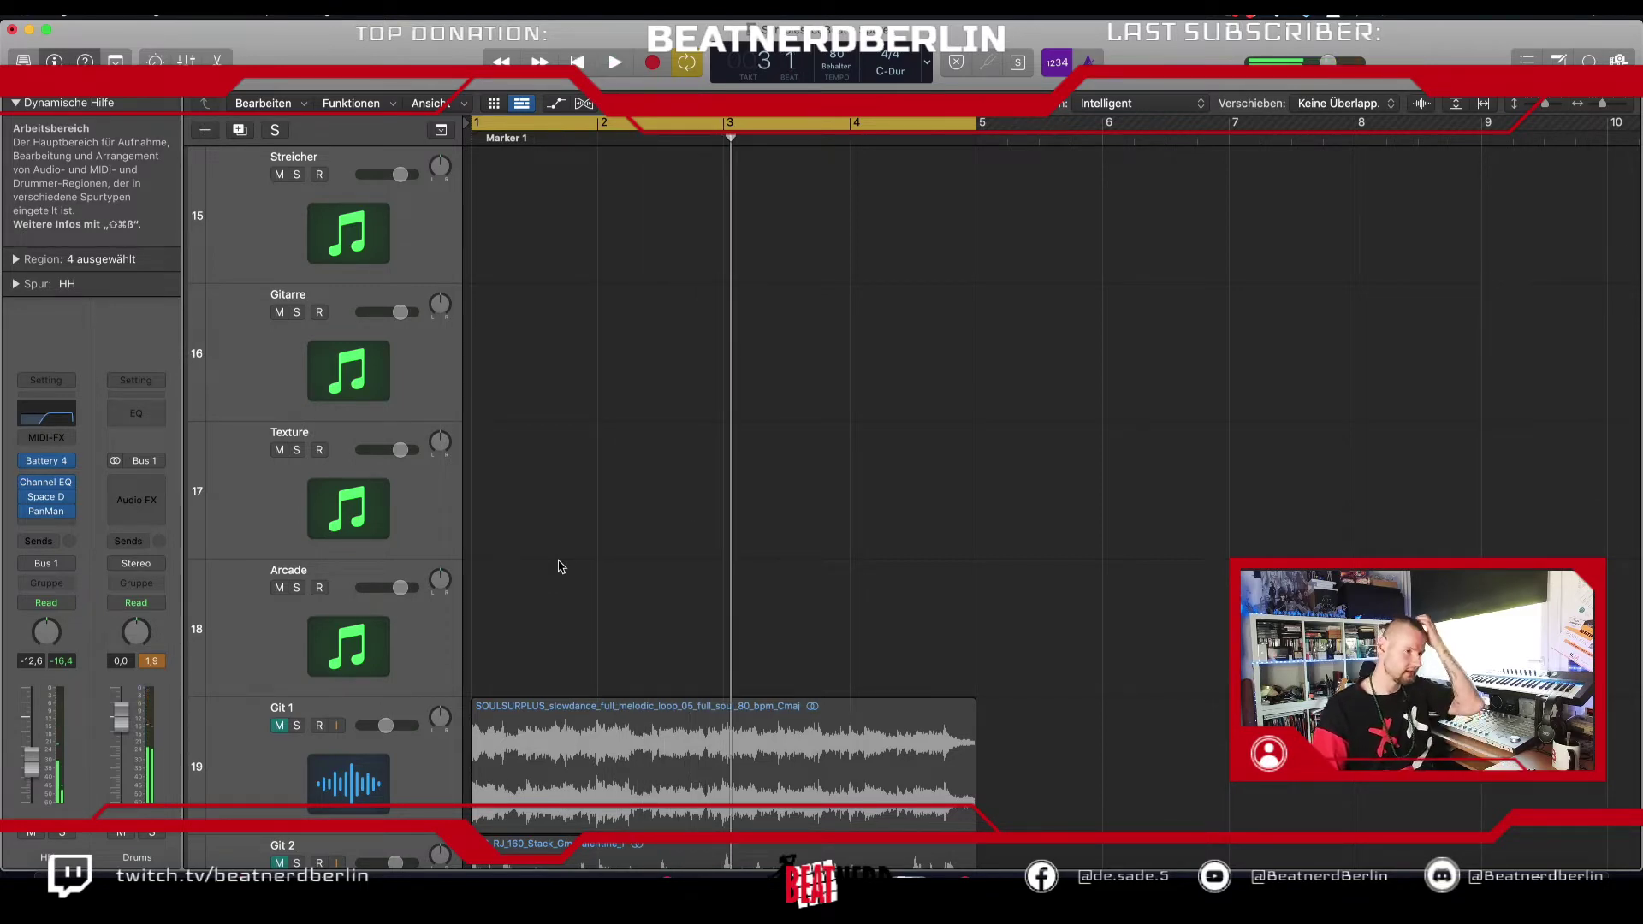
Step: Create one software instrument track below Git 2 with a stereo Quick Sampler (Single Sample) as its instrument
scroll(560, 567, "down", 4)
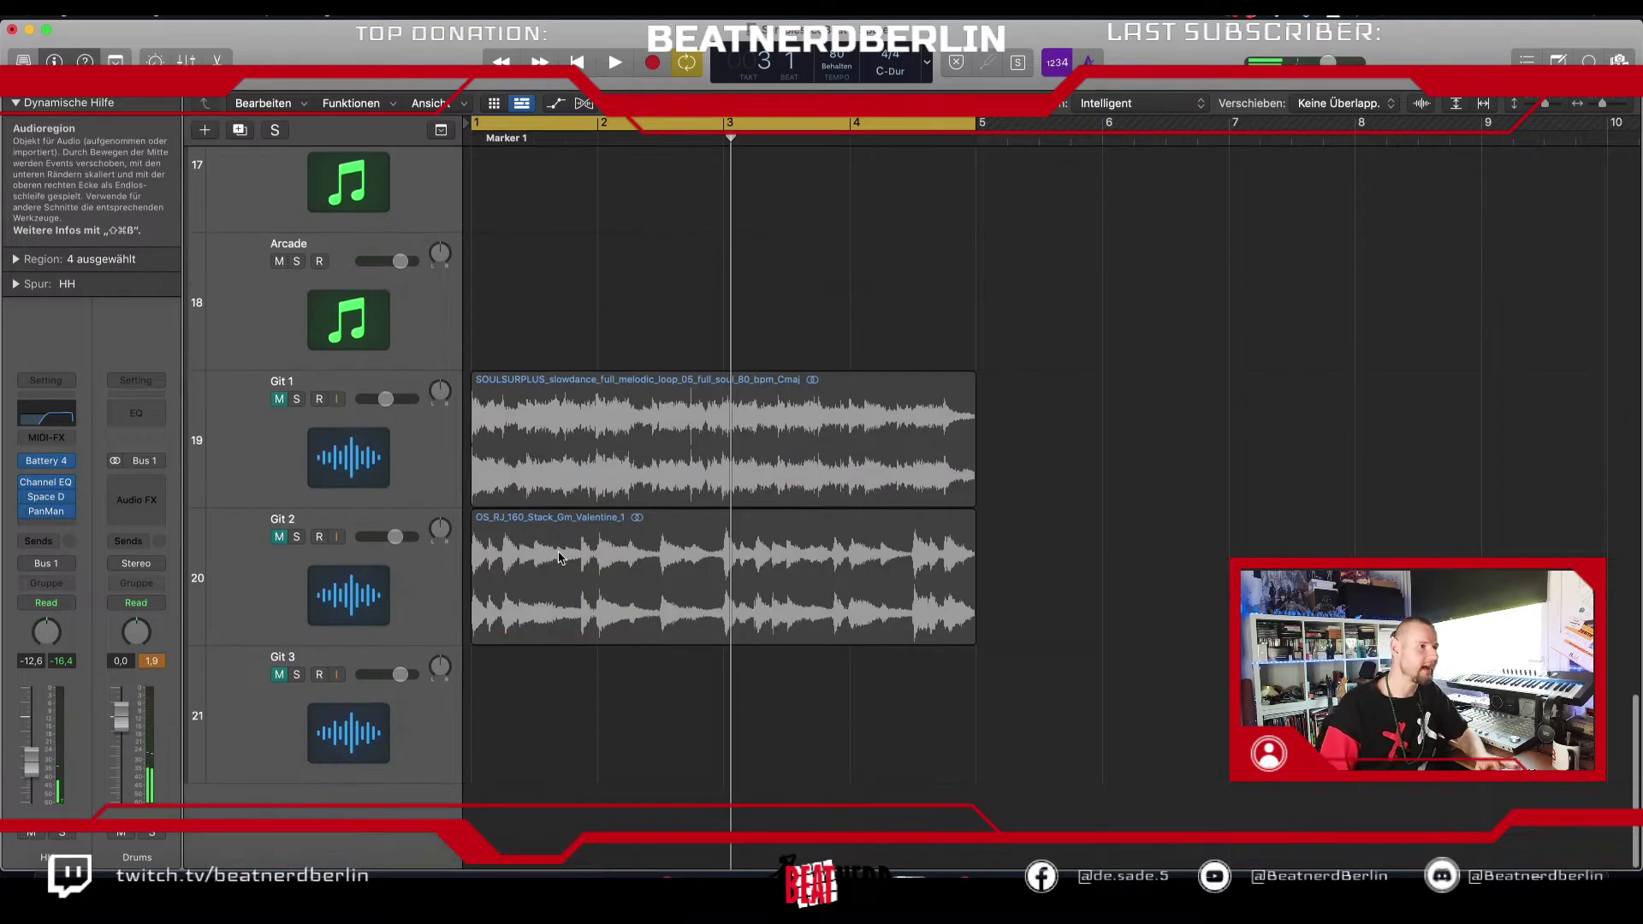
left_click(368, 469)
left_click(348, 590)
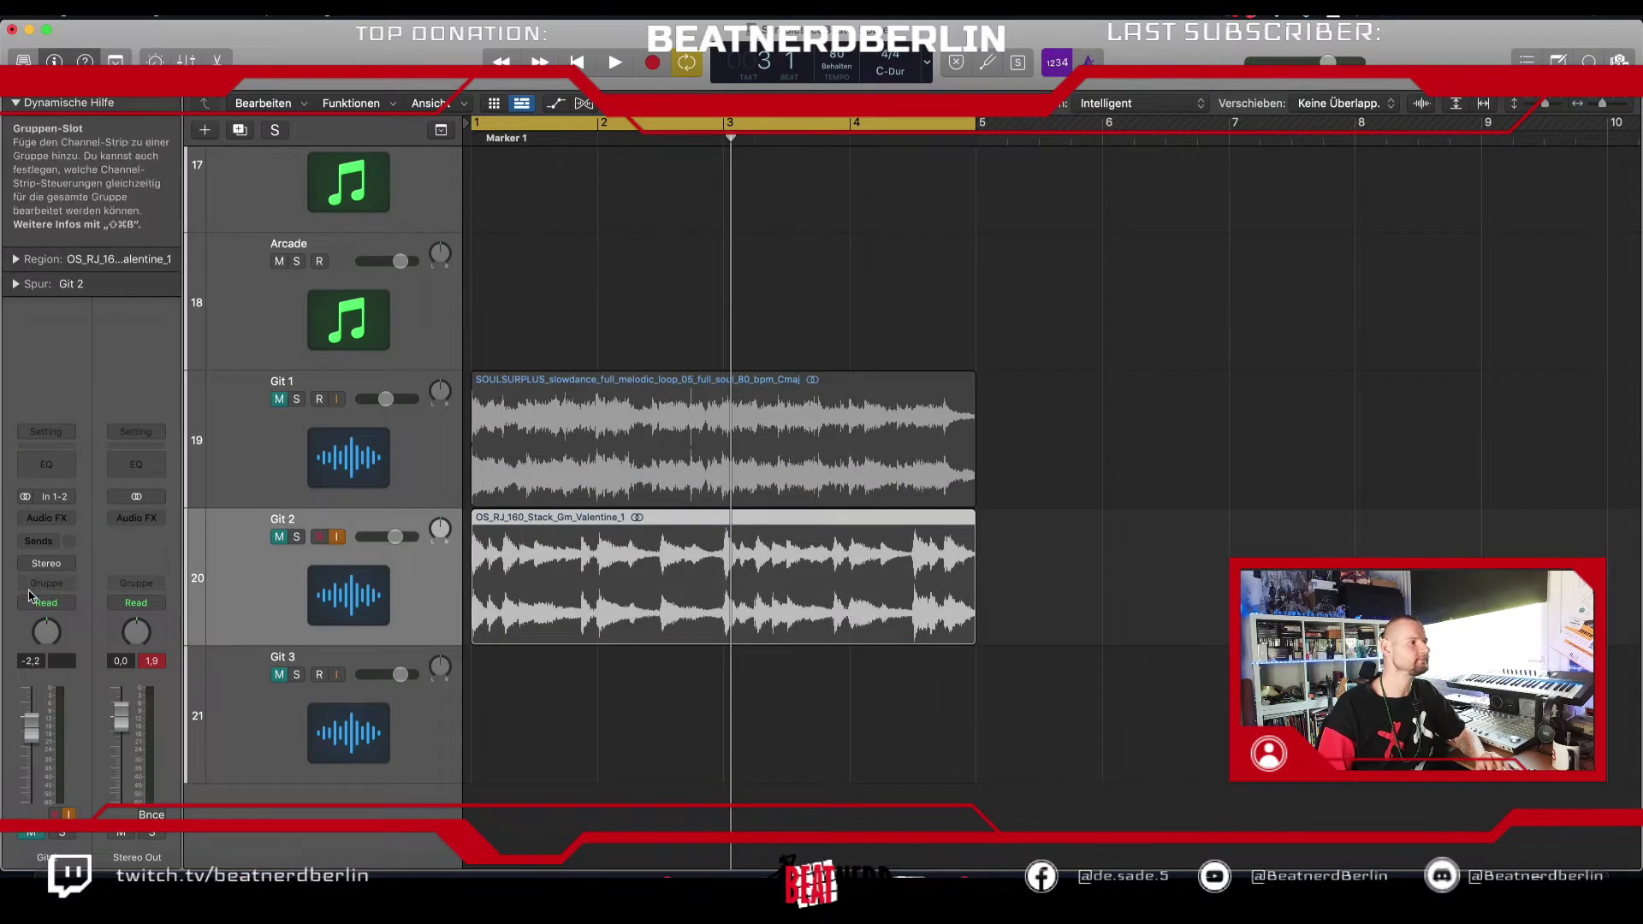
key("alt+super+n")
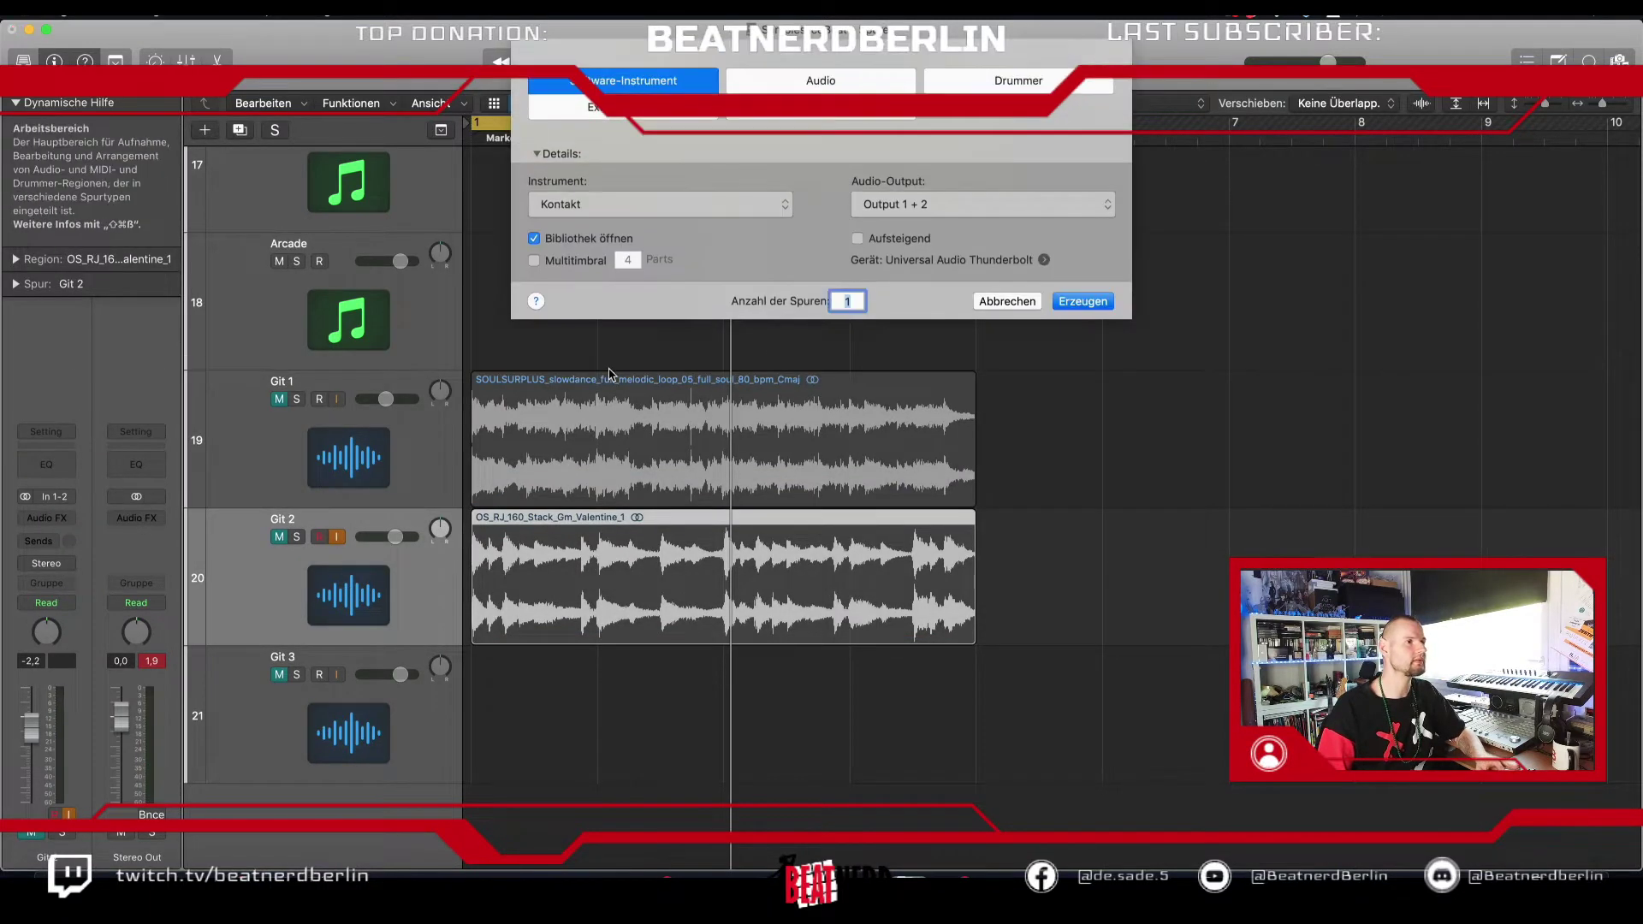
left_click(648, 202)
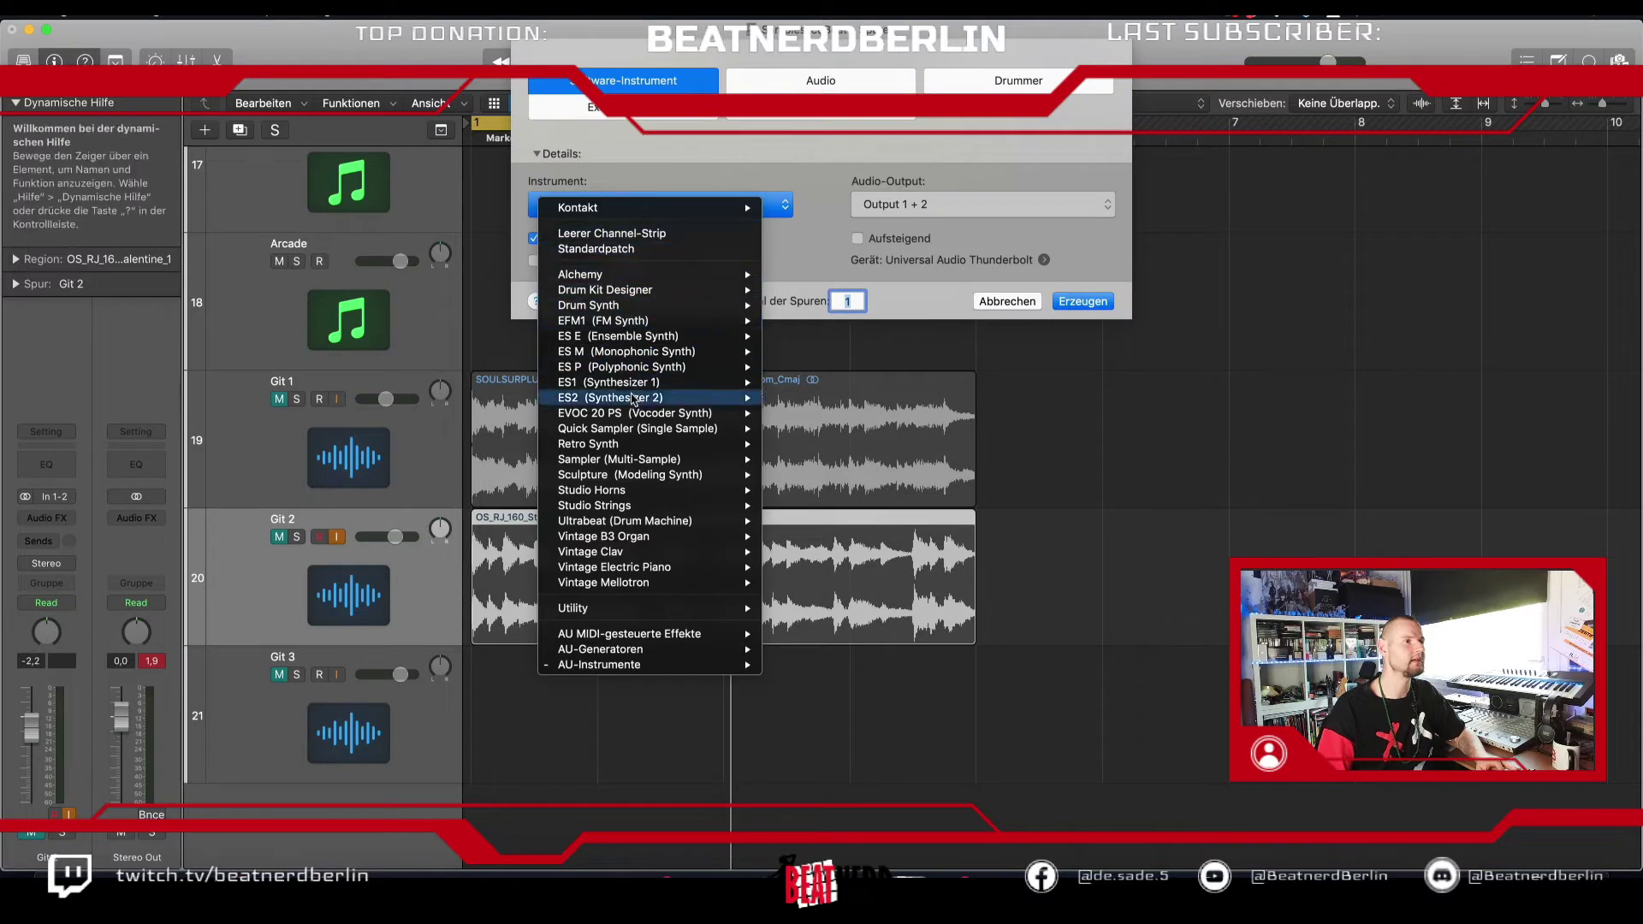
mouse_move(632, 417)
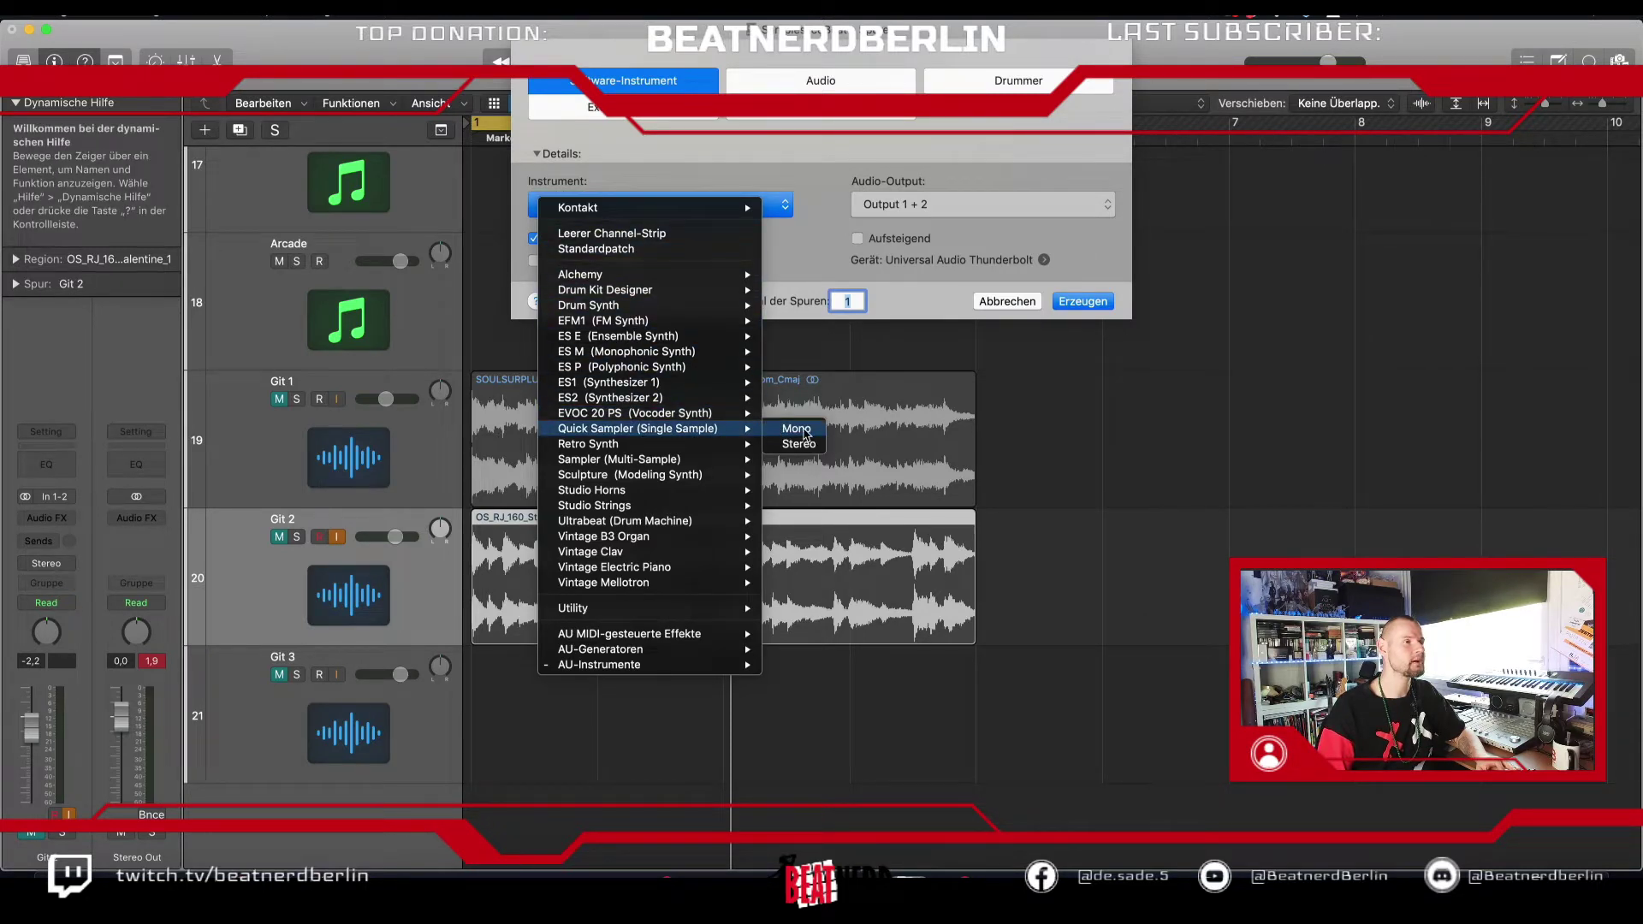
left_click(800, 444)
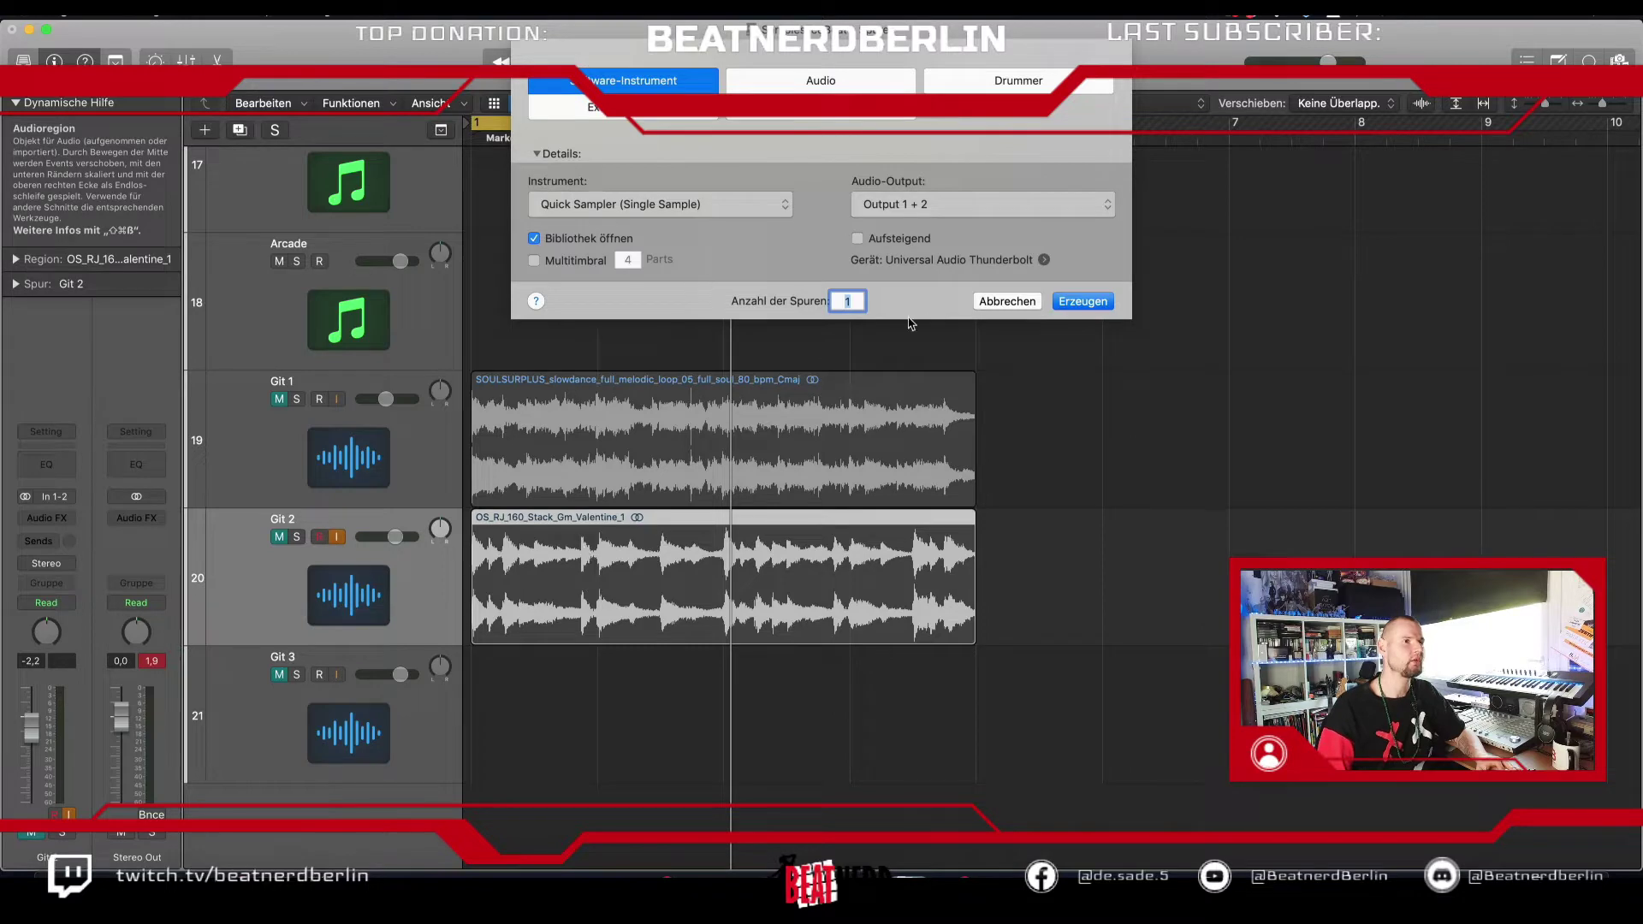
left_click(1082, 301)
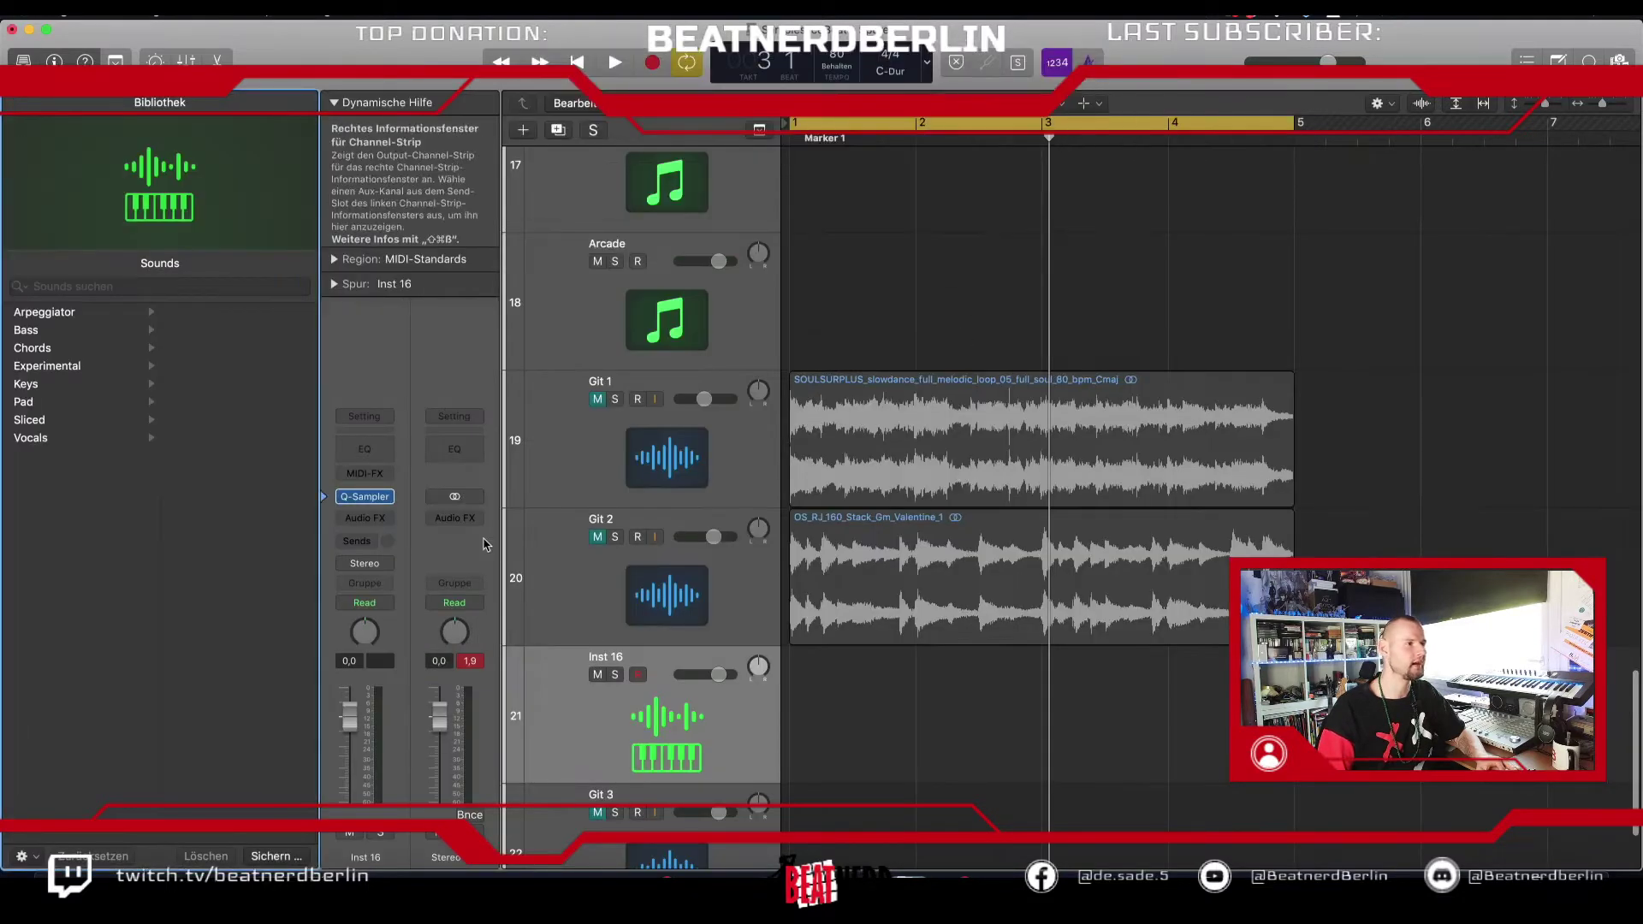
Step: Load the OS_RJ_160_Stack_Gm_Valentine_1 loop from Git 2 into Quick Sampler and switch the sampler to Slice mode
left_click(374, 496)
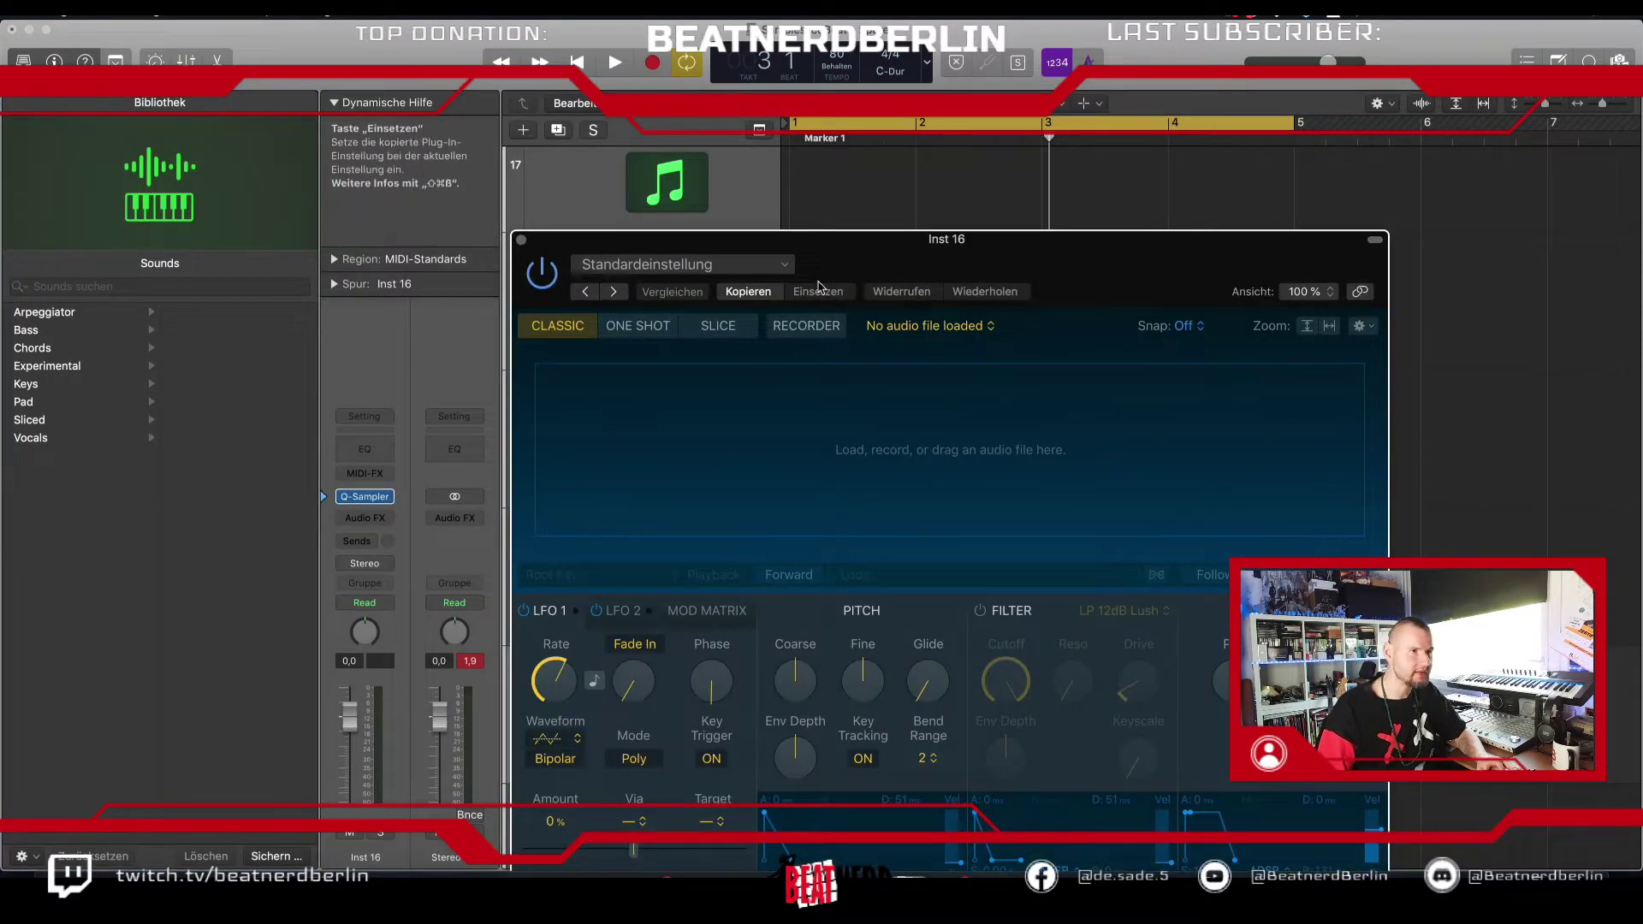
left_click_drag(704, 205, 391, 104)
left_click_drag(957, 625, 660, 357)
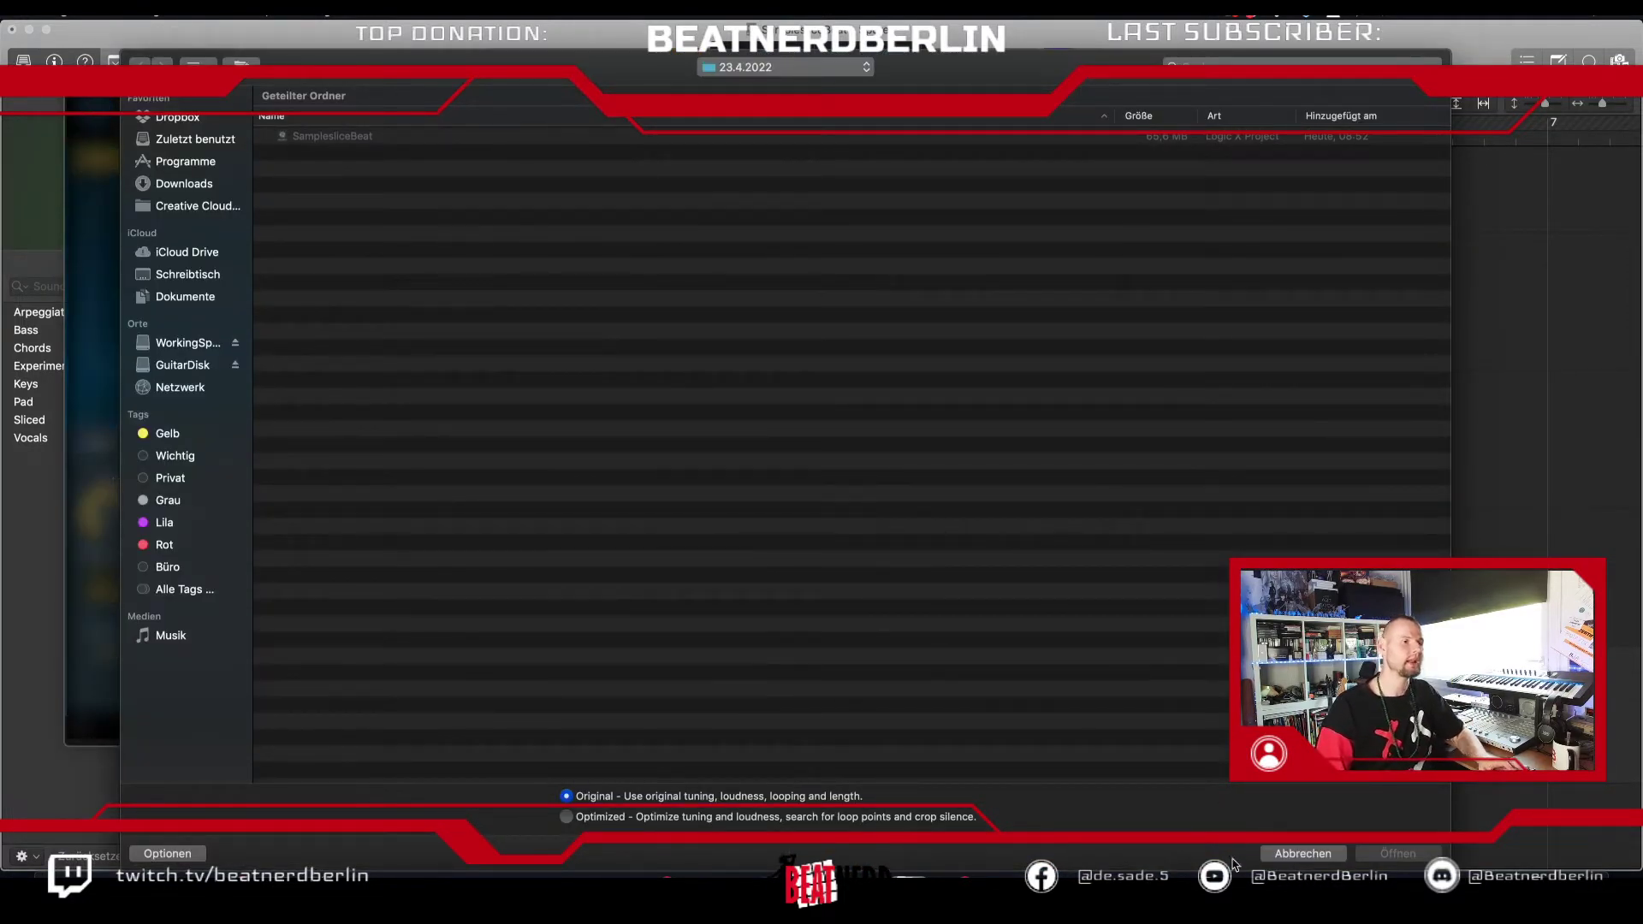
left_click(1296, 854)
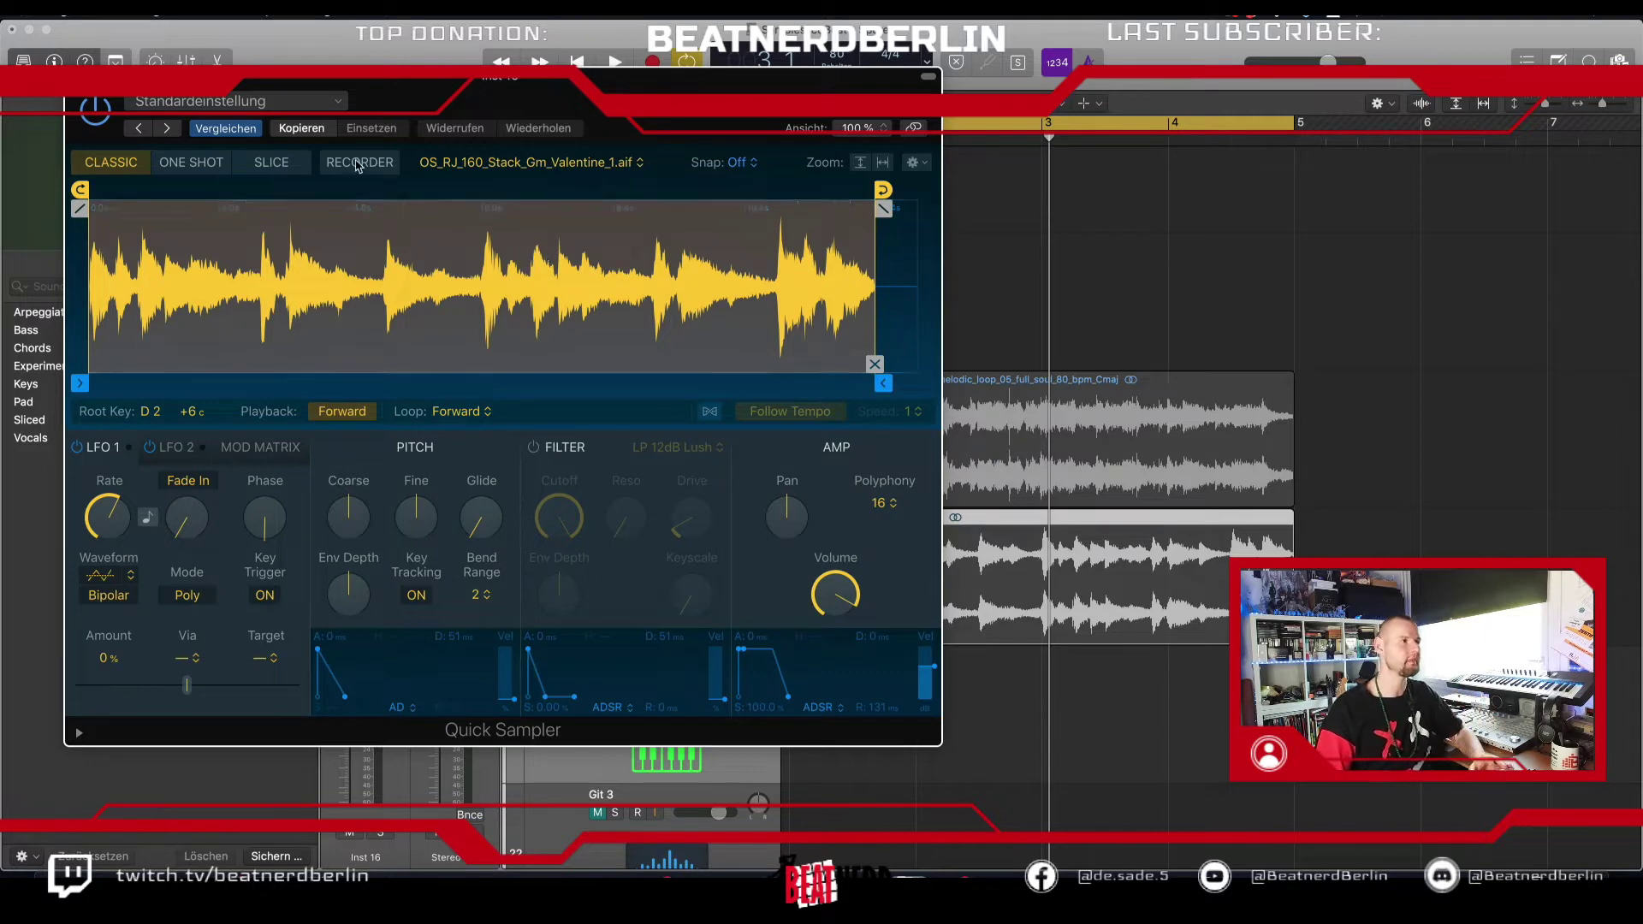
left_click(280, 163)
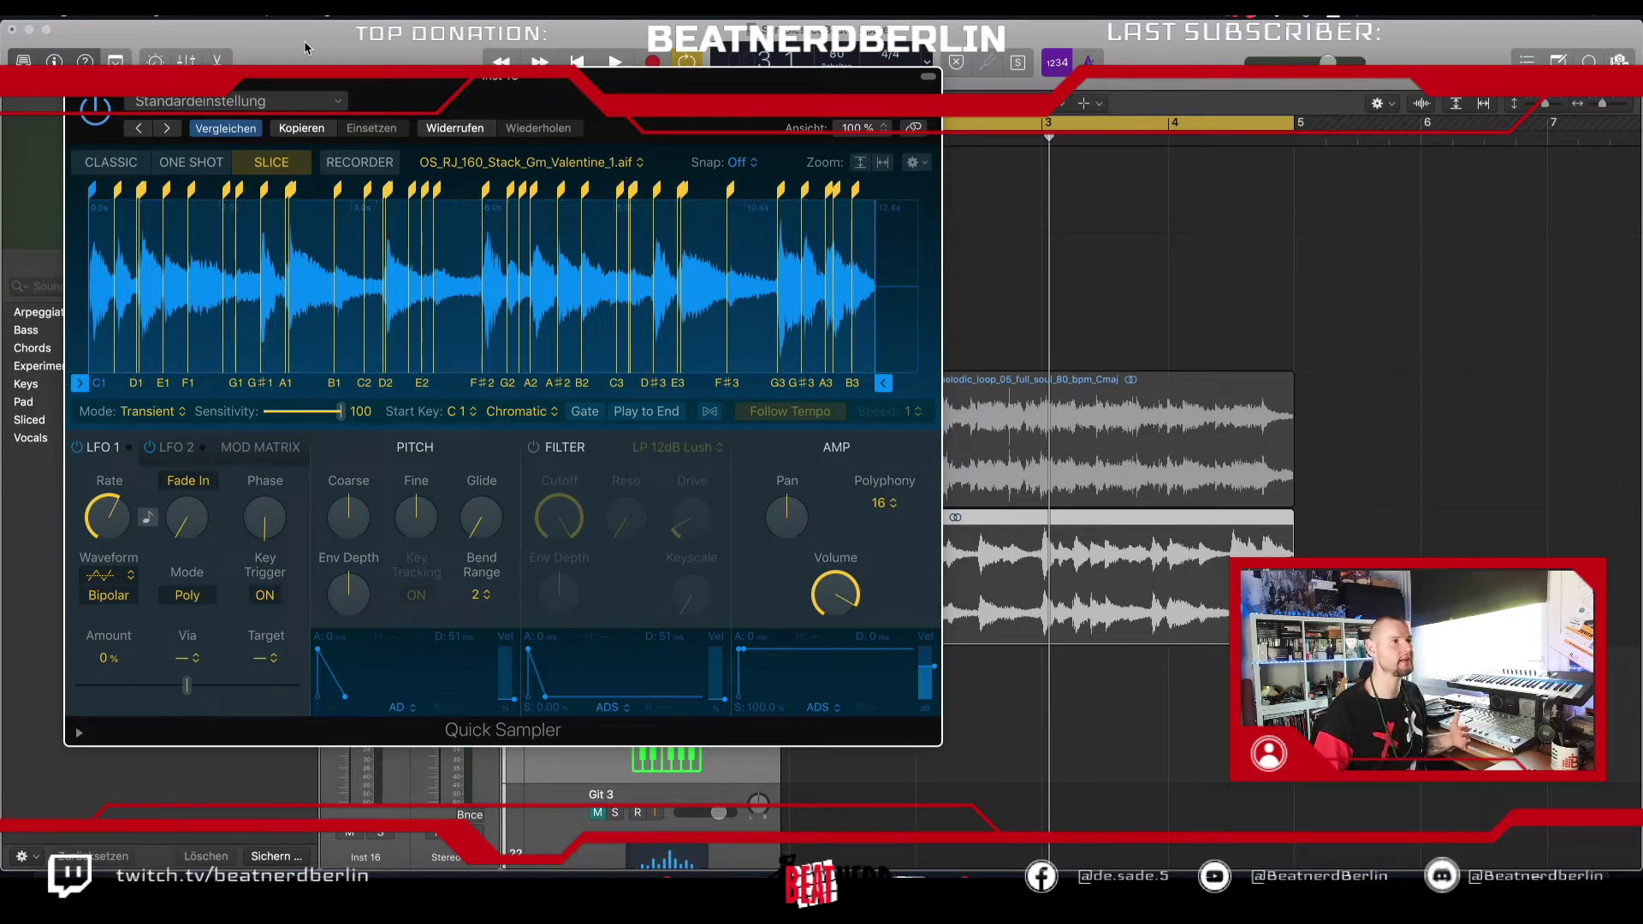
Step: Set the Inst 16 track's volume to 1.1 dB and close the Quick Sampler window
left_click_drag(325, 83, 972, 120)
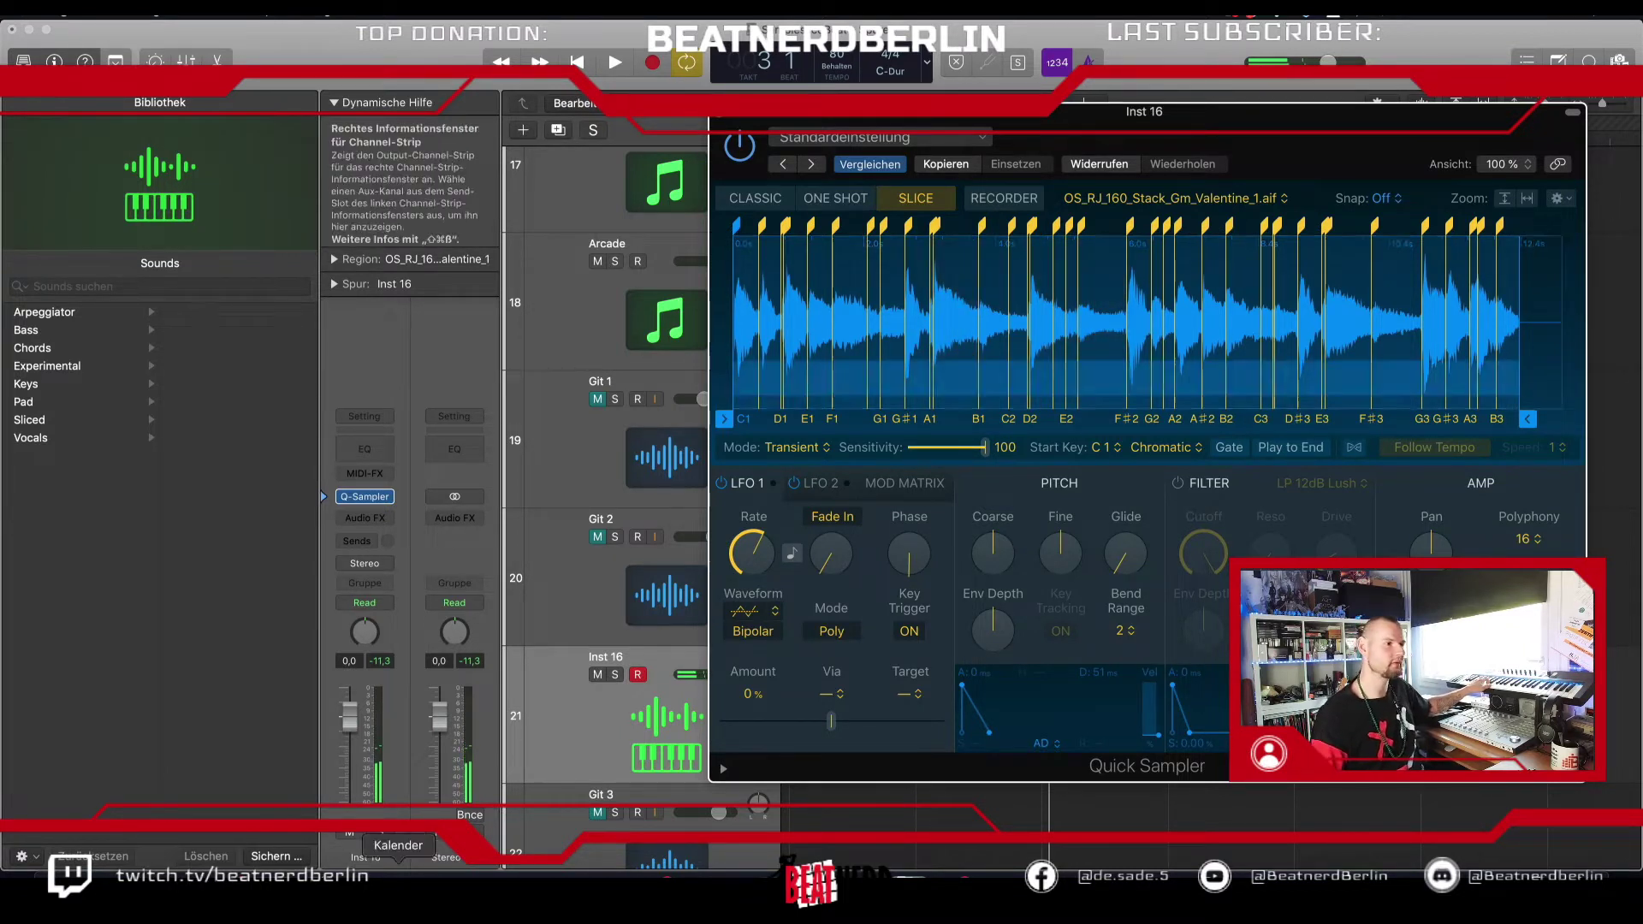
left_click_drag(351, 726, 351, 719)
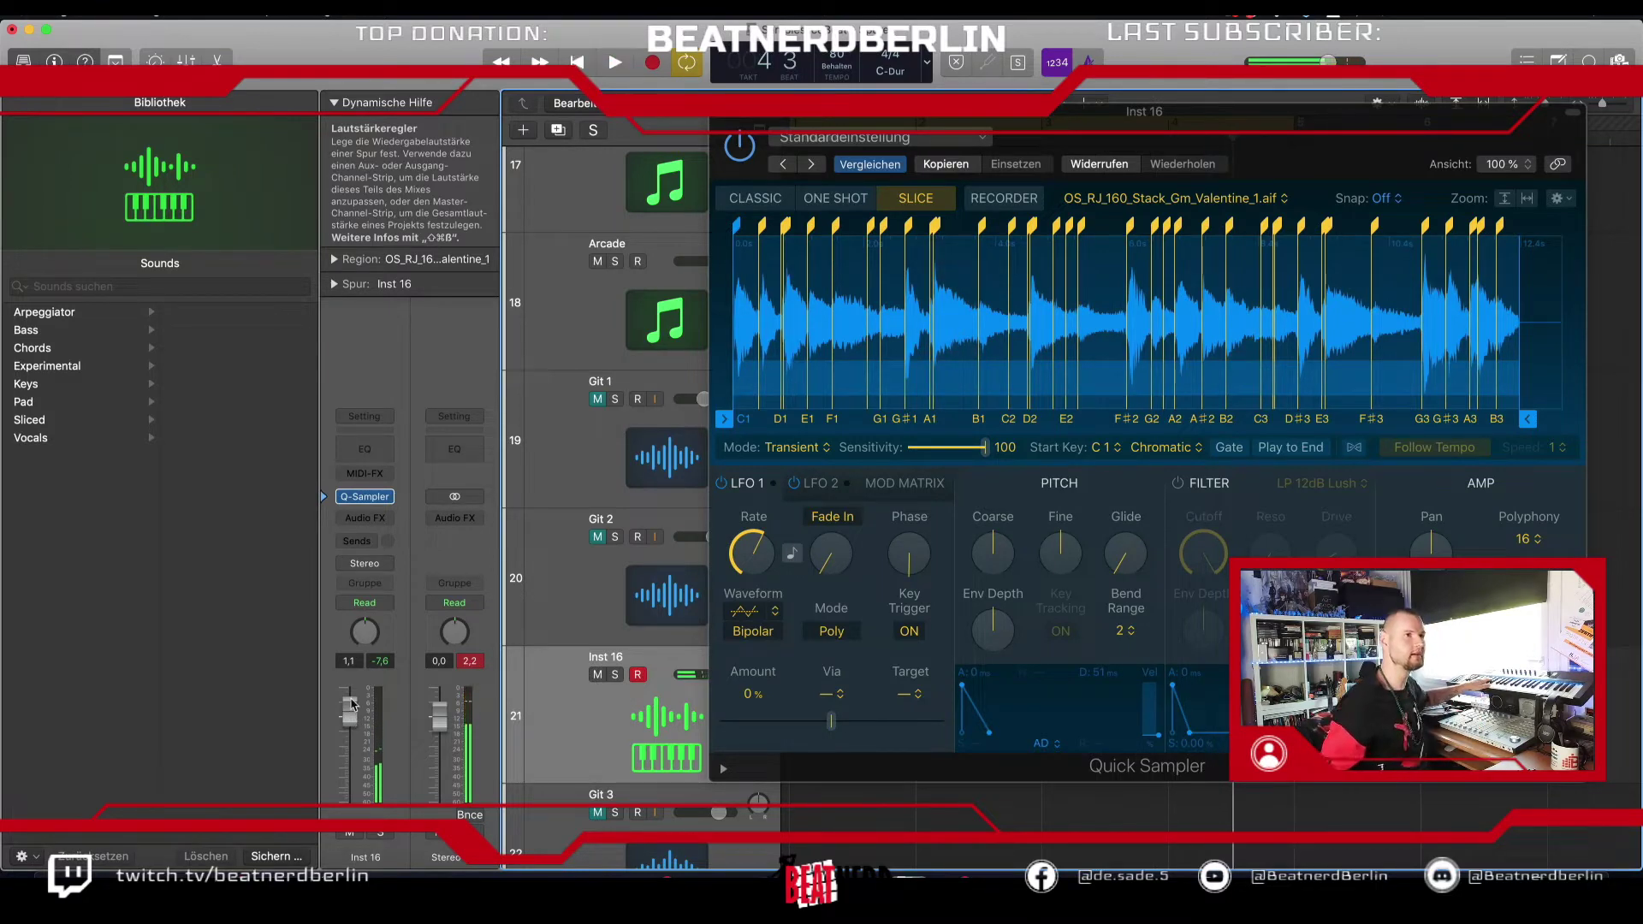
key("space")
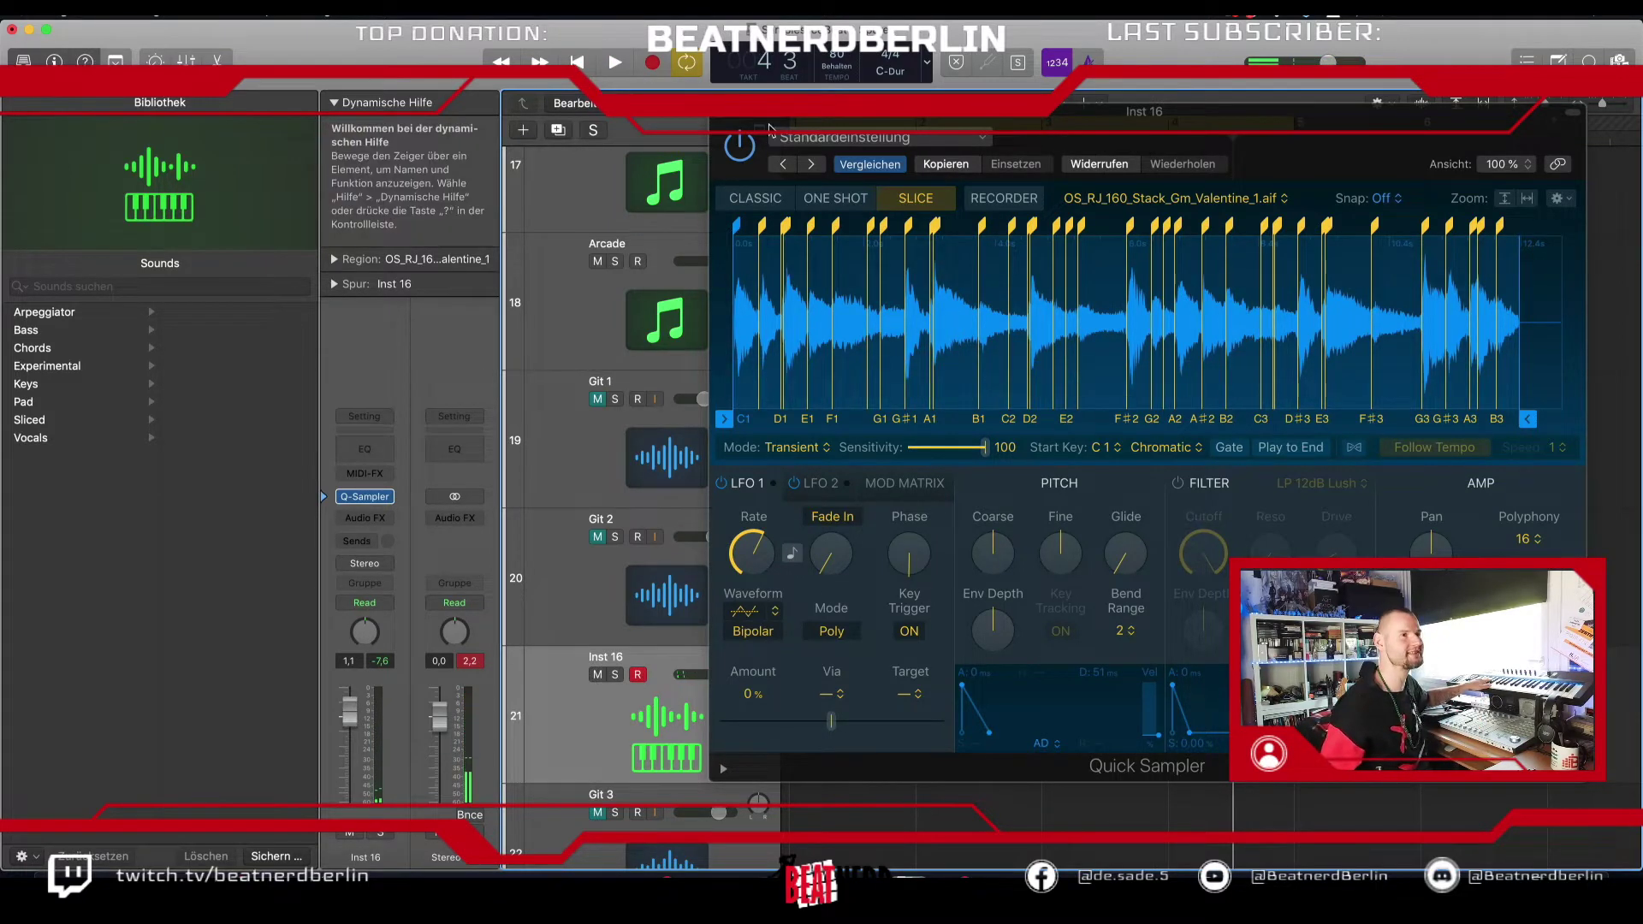
left_click_drag(768, 127, 837, 406)
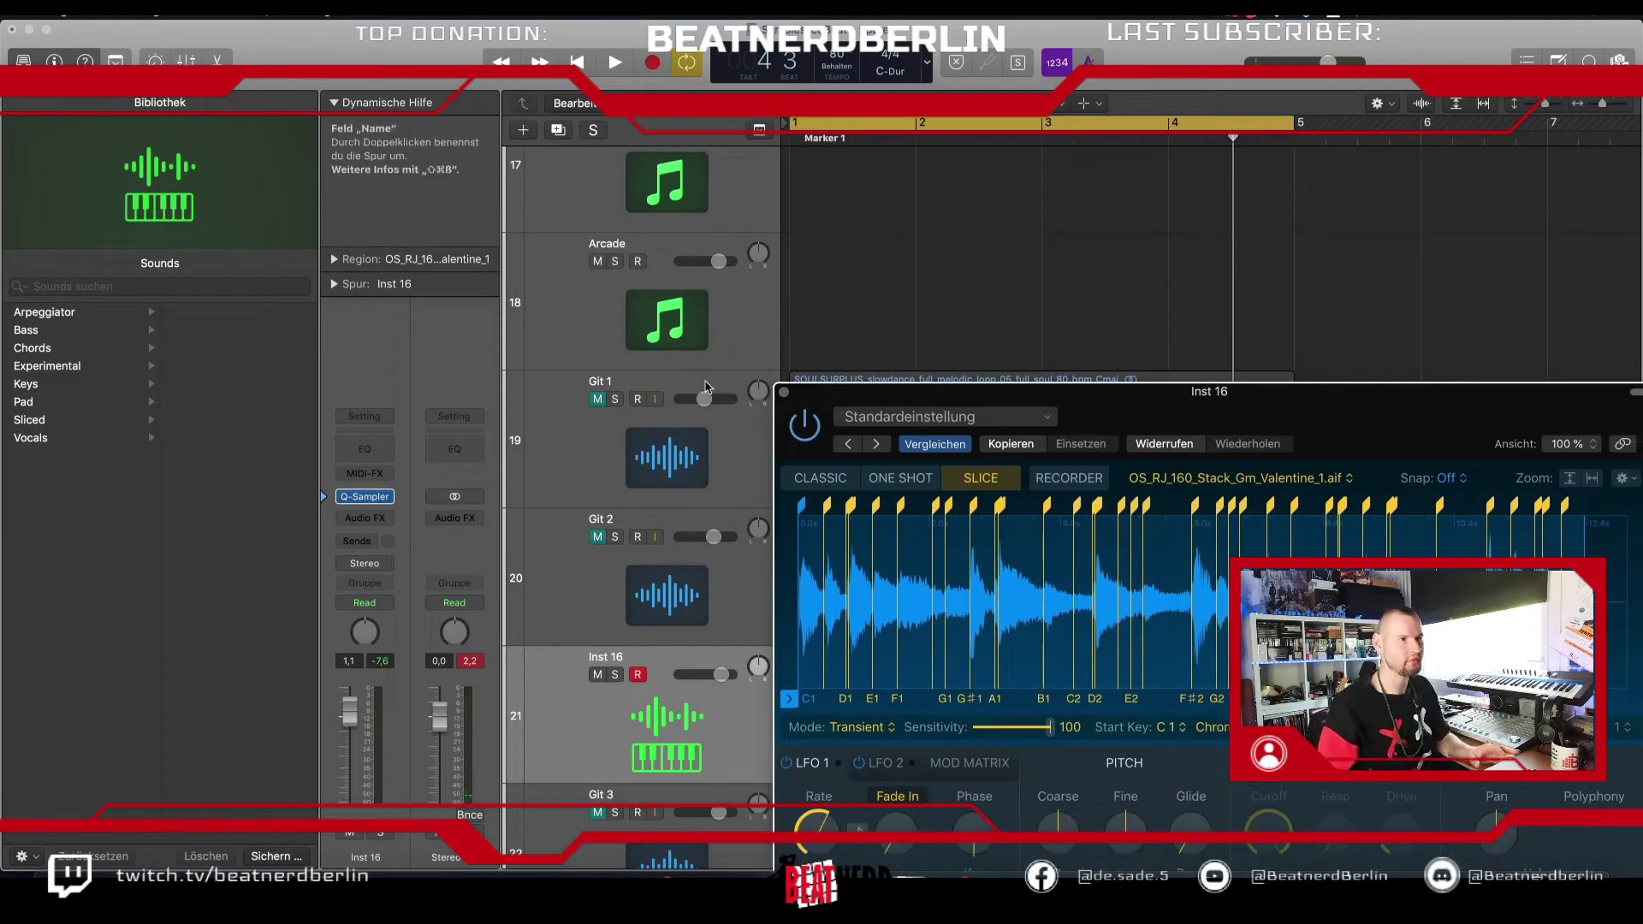
left_click(784, 392)
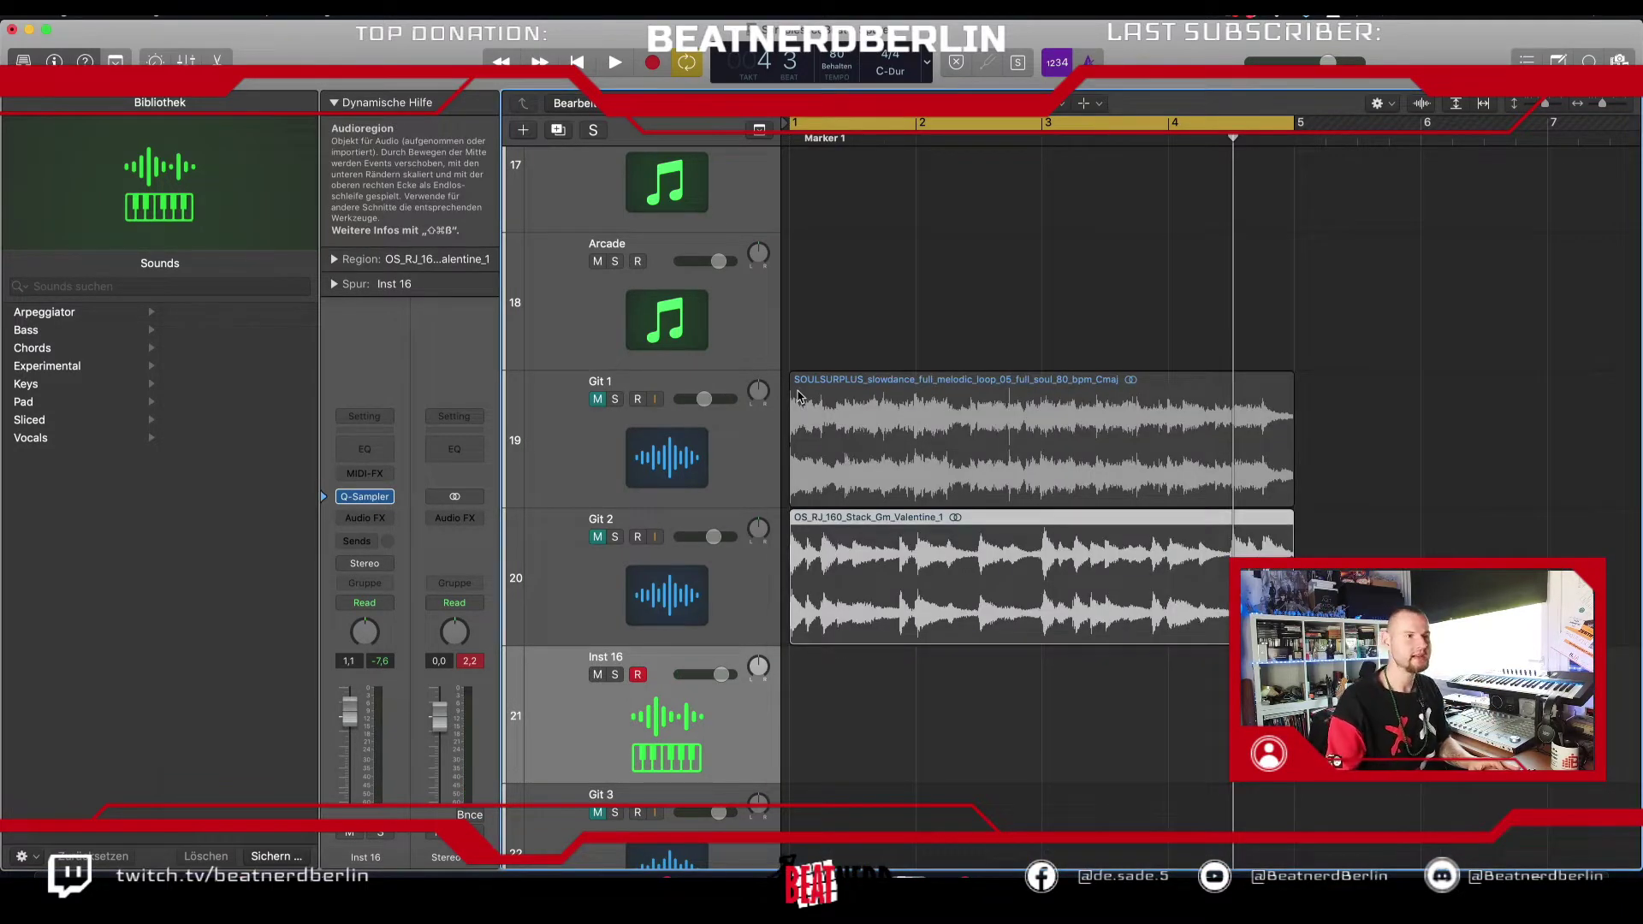
Step: Copy the Kick, Snare, Claps and HH regions from bars 1–4 to bar 5
key("super+Left")
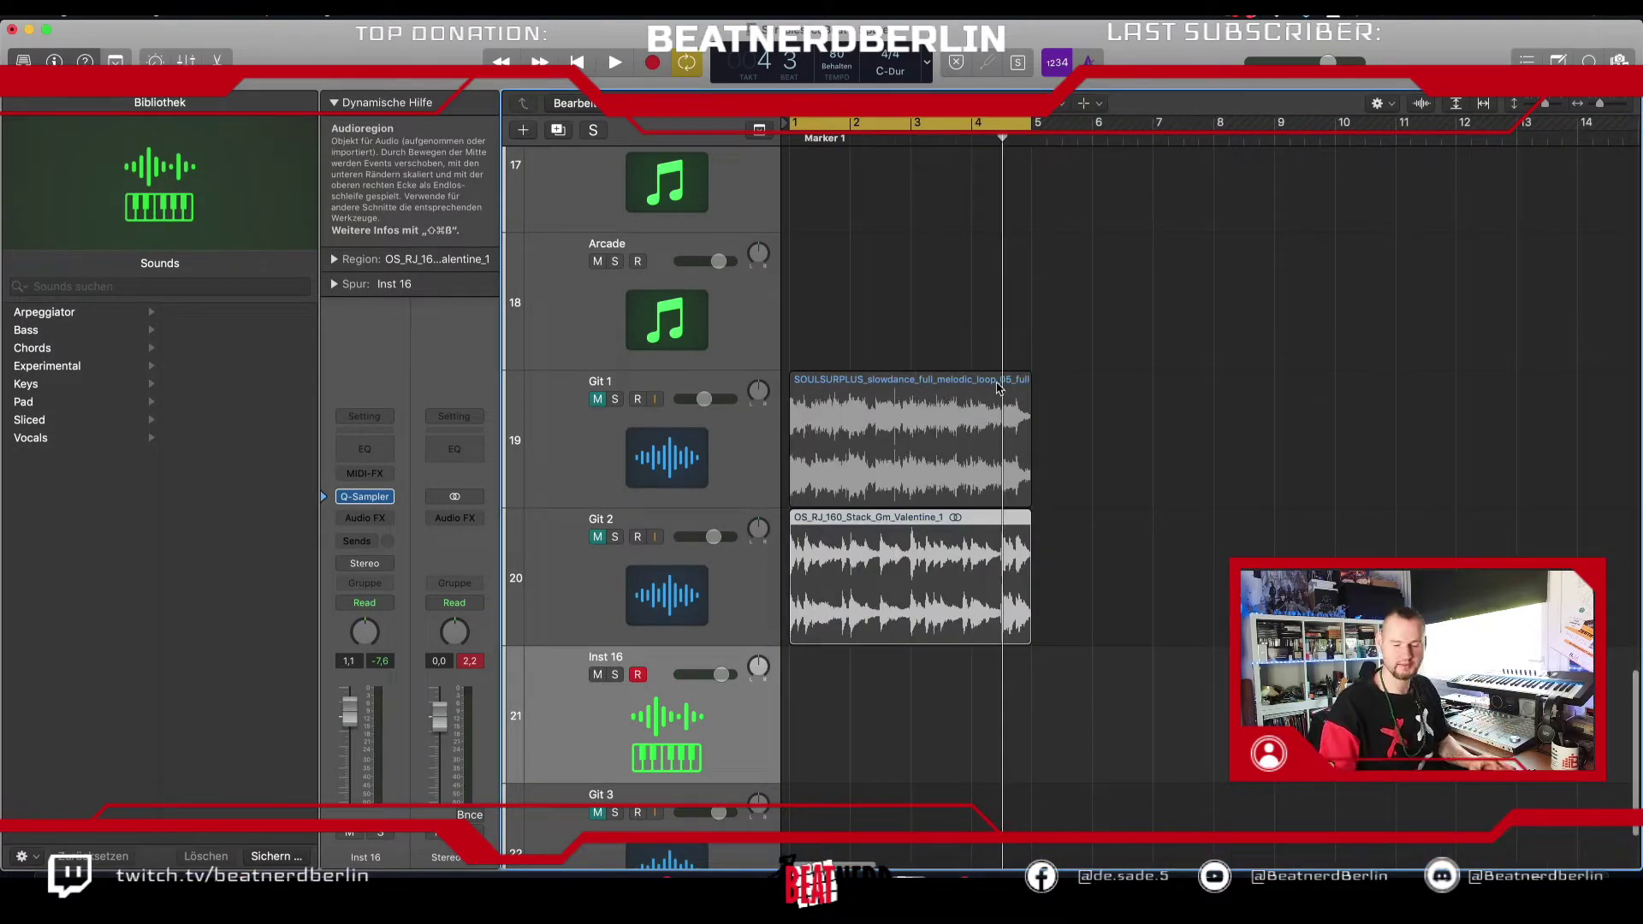
scroll(1112, 402, "up", 15)
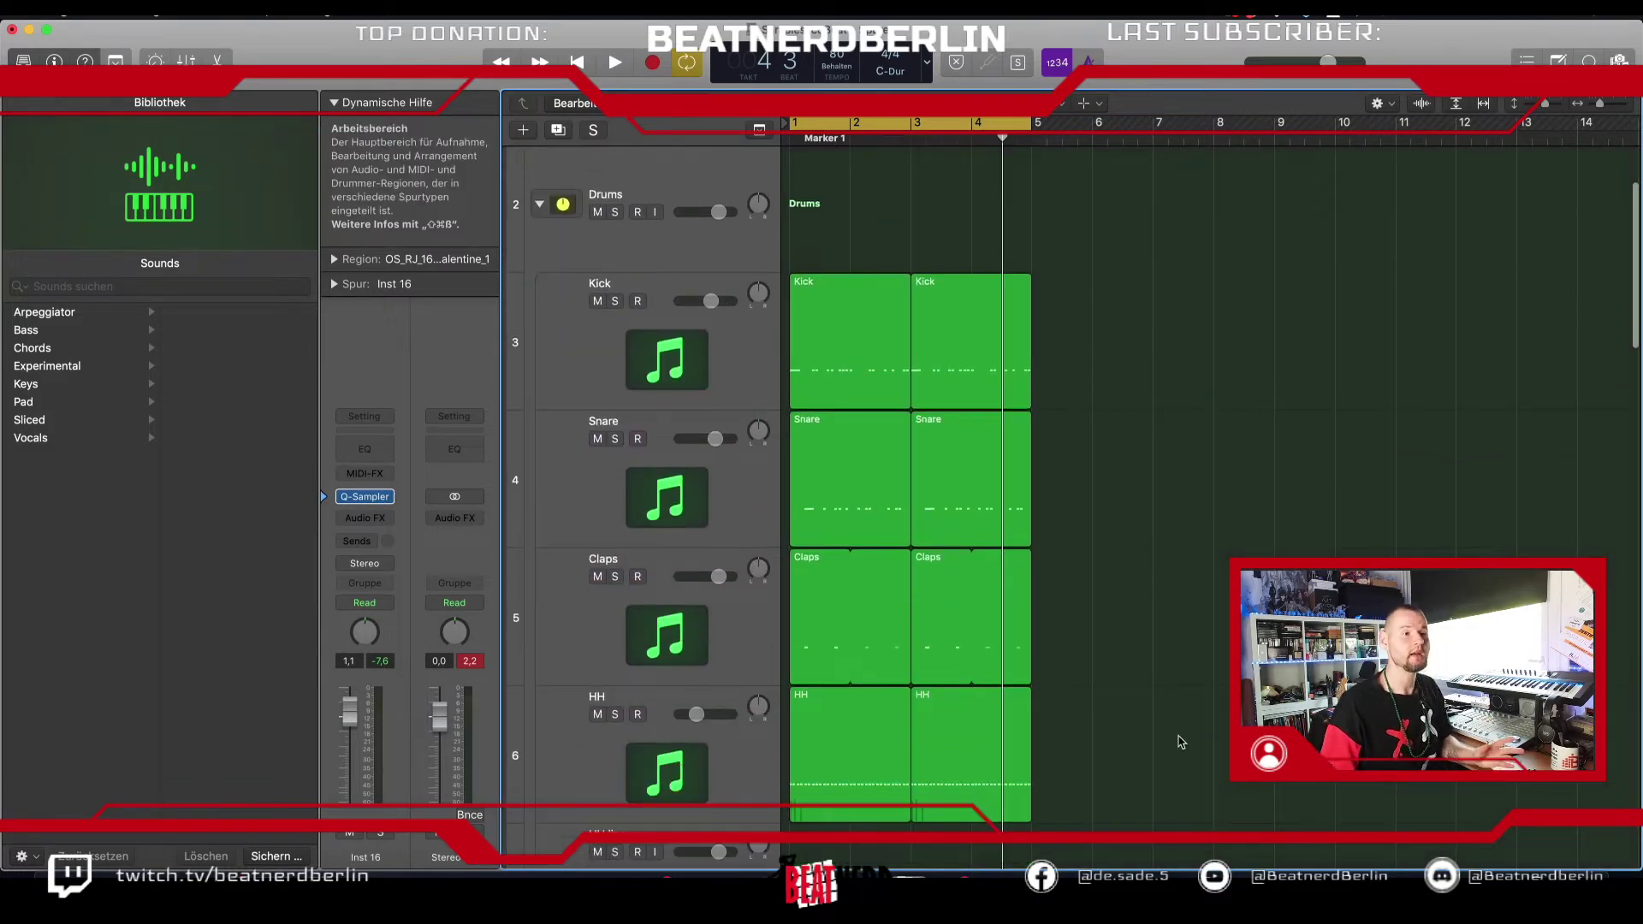
left_click_drag(1181, 741, 1042, 346)
key("super+Left")
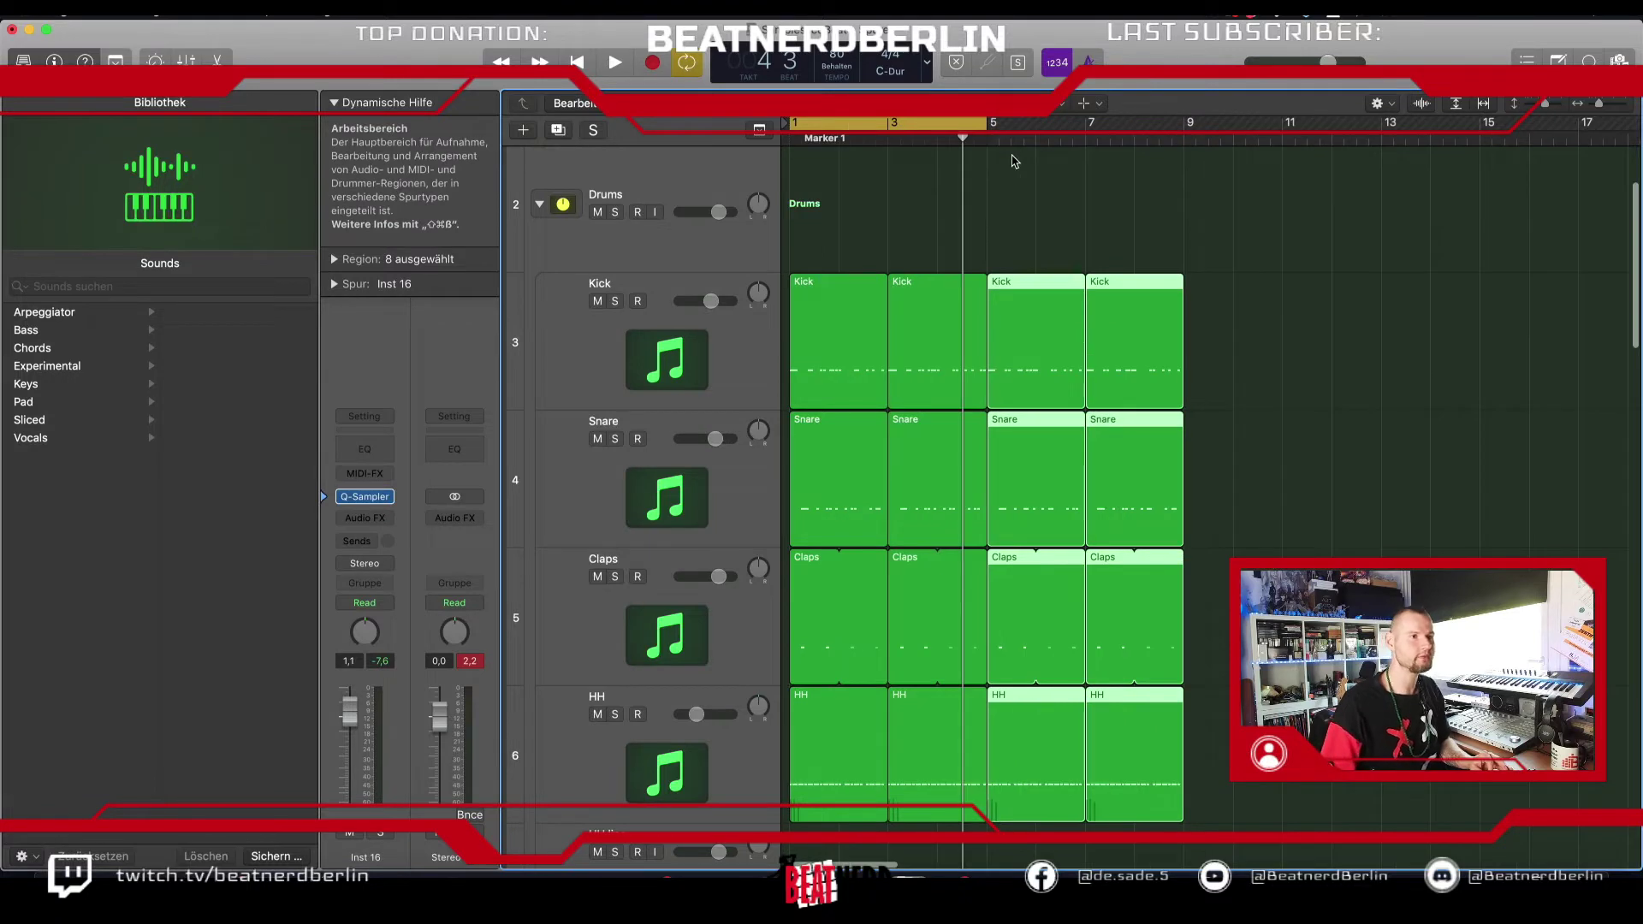
Step: Duplicate the Kick, Snare, Claps and HH regions until they reach bar 33, and extend the cycle range to bar 33
left_click_drag(1207, 213, 847, 736)
left_click_drag(843, 369, 965, 691)
key("super+Left")
key("super+a")
left_click_drag(809, 370, 1202, 368)
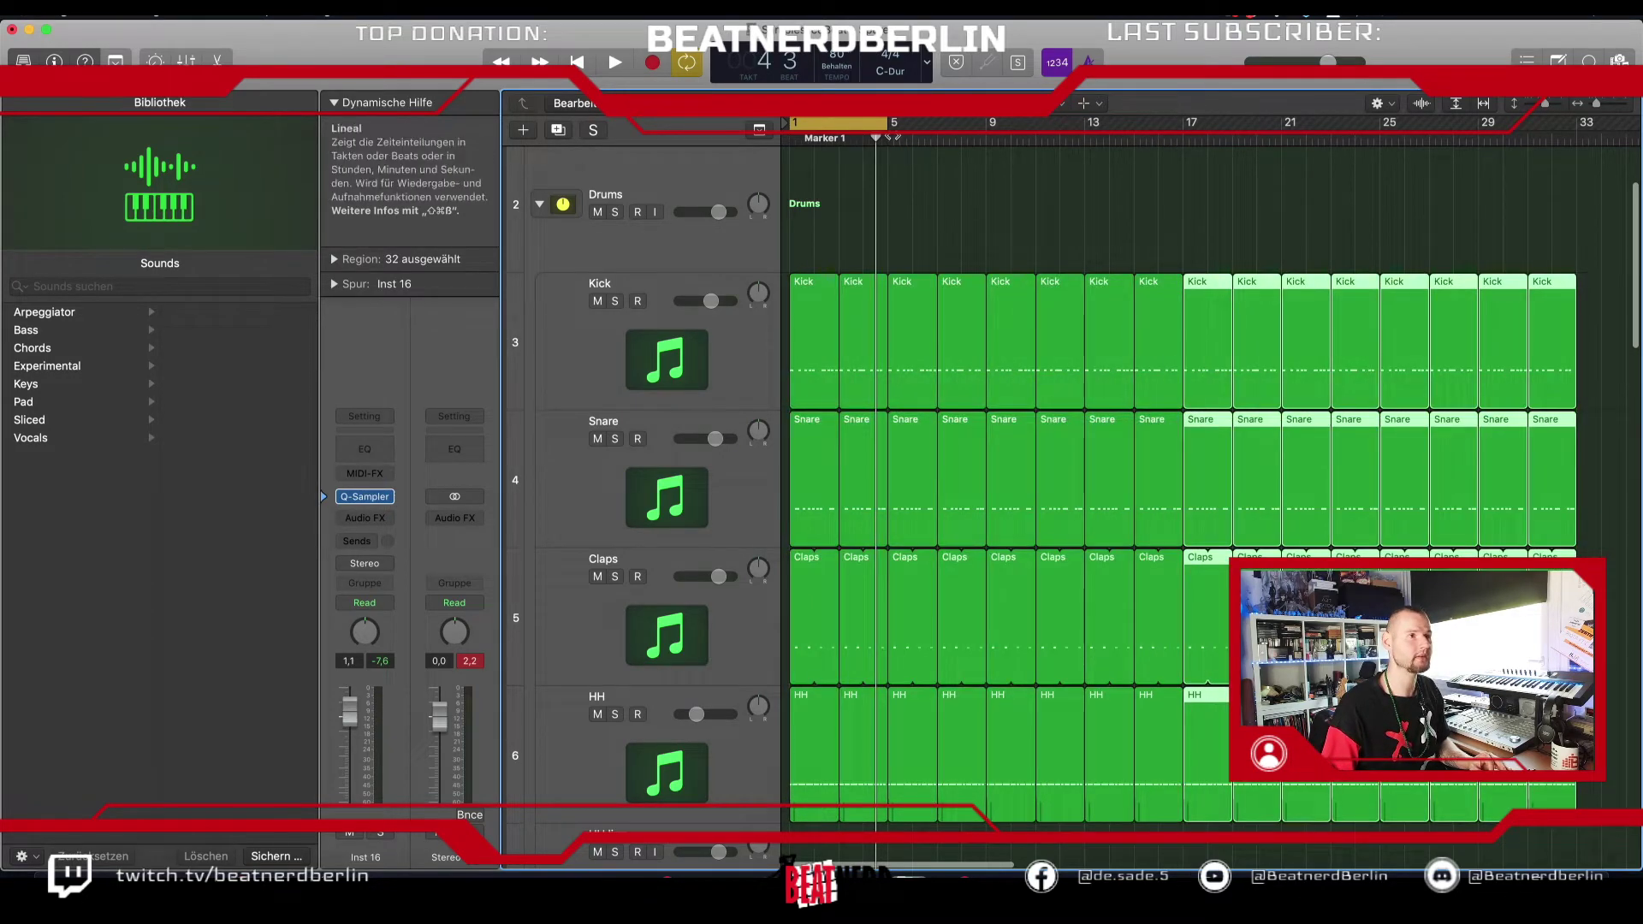
left_click_drag(887, 127, 1576, 127)
Step: Reopen Inst 16's Quick Sampler and place its window beside the track headers so the slices and the track are both visible
scroll(1236, 413, "down", 3)
scroll(1236, 413, "down", 10)
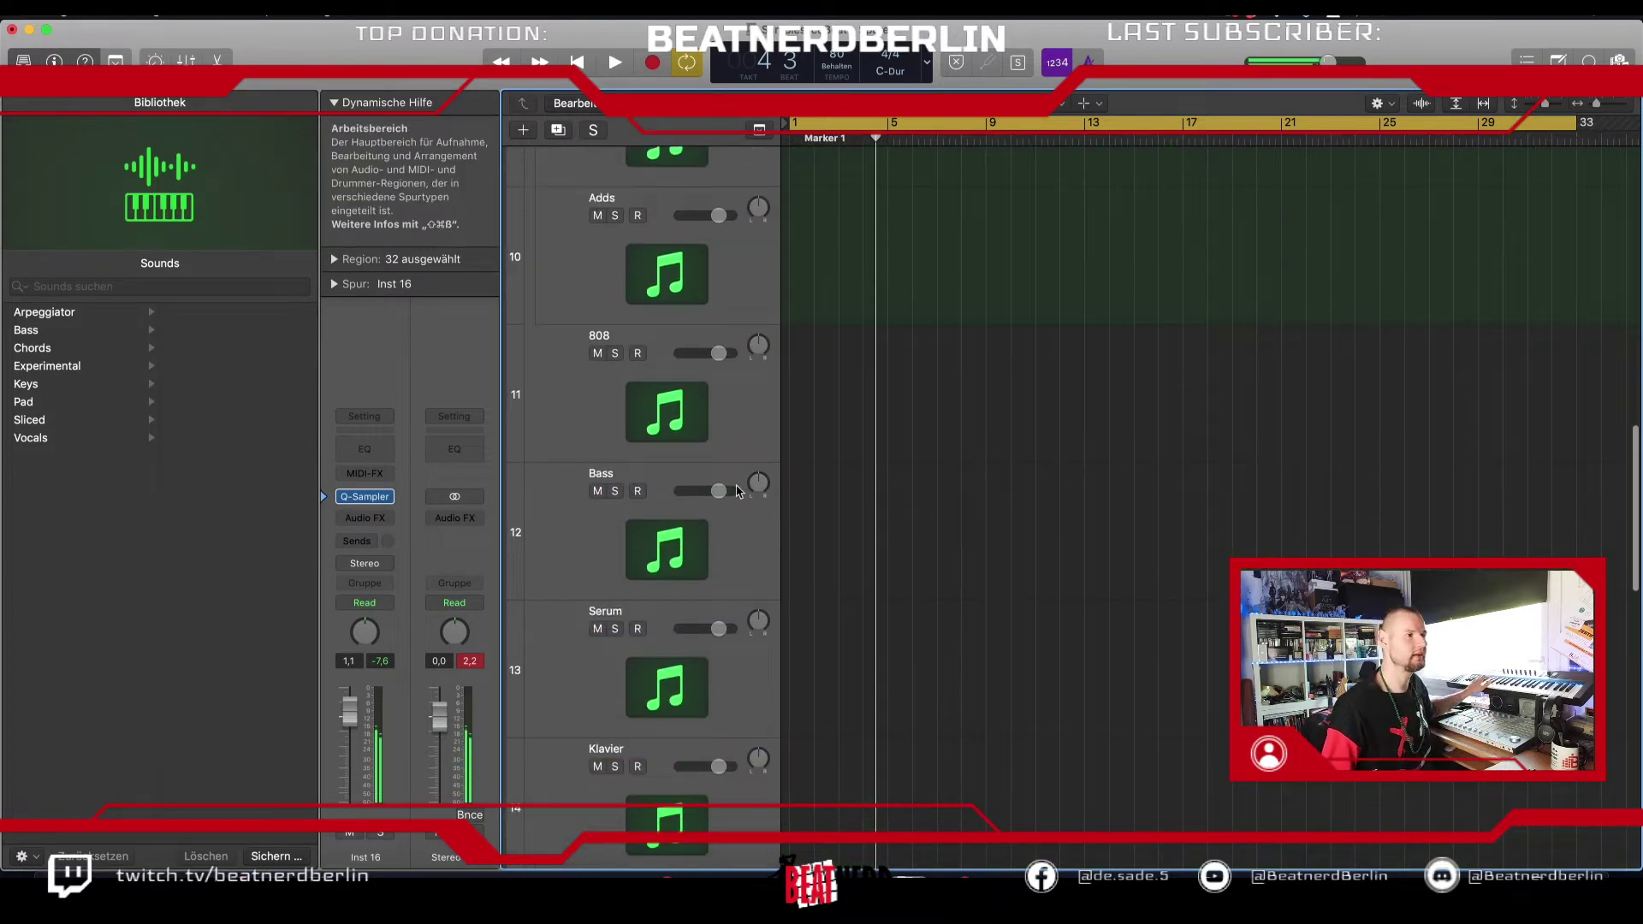
left_click(372, 497)
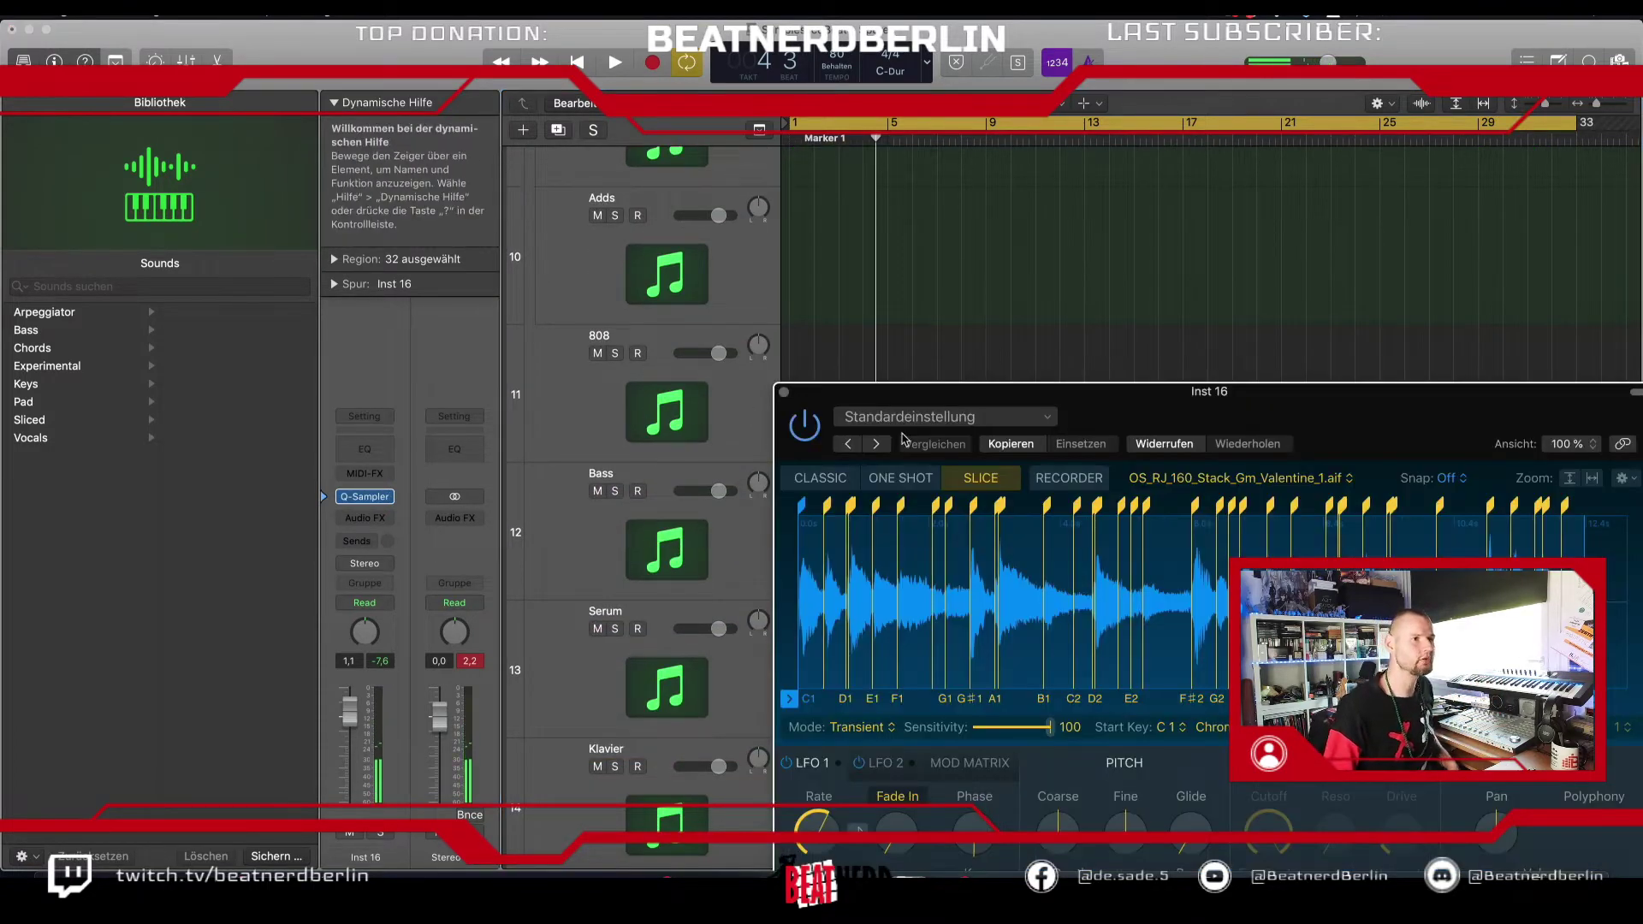
left_click_drag(942, 400, 1076, 113)
scroll(903, 549, "down", 10)
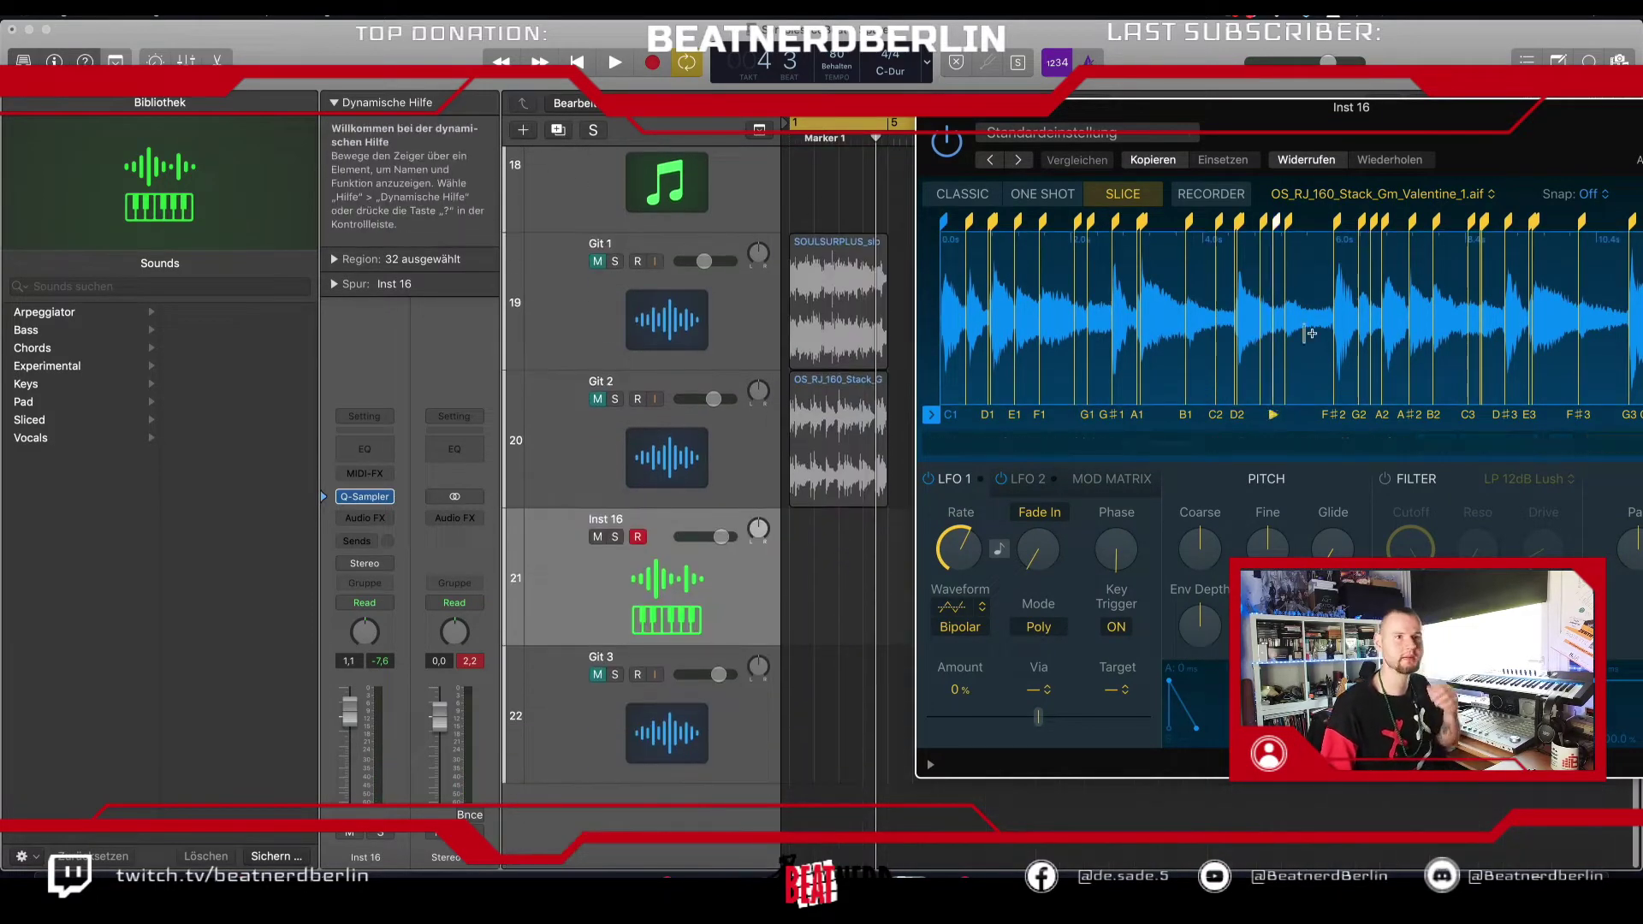
left_click_drag(1368, 118, 1281, 108)
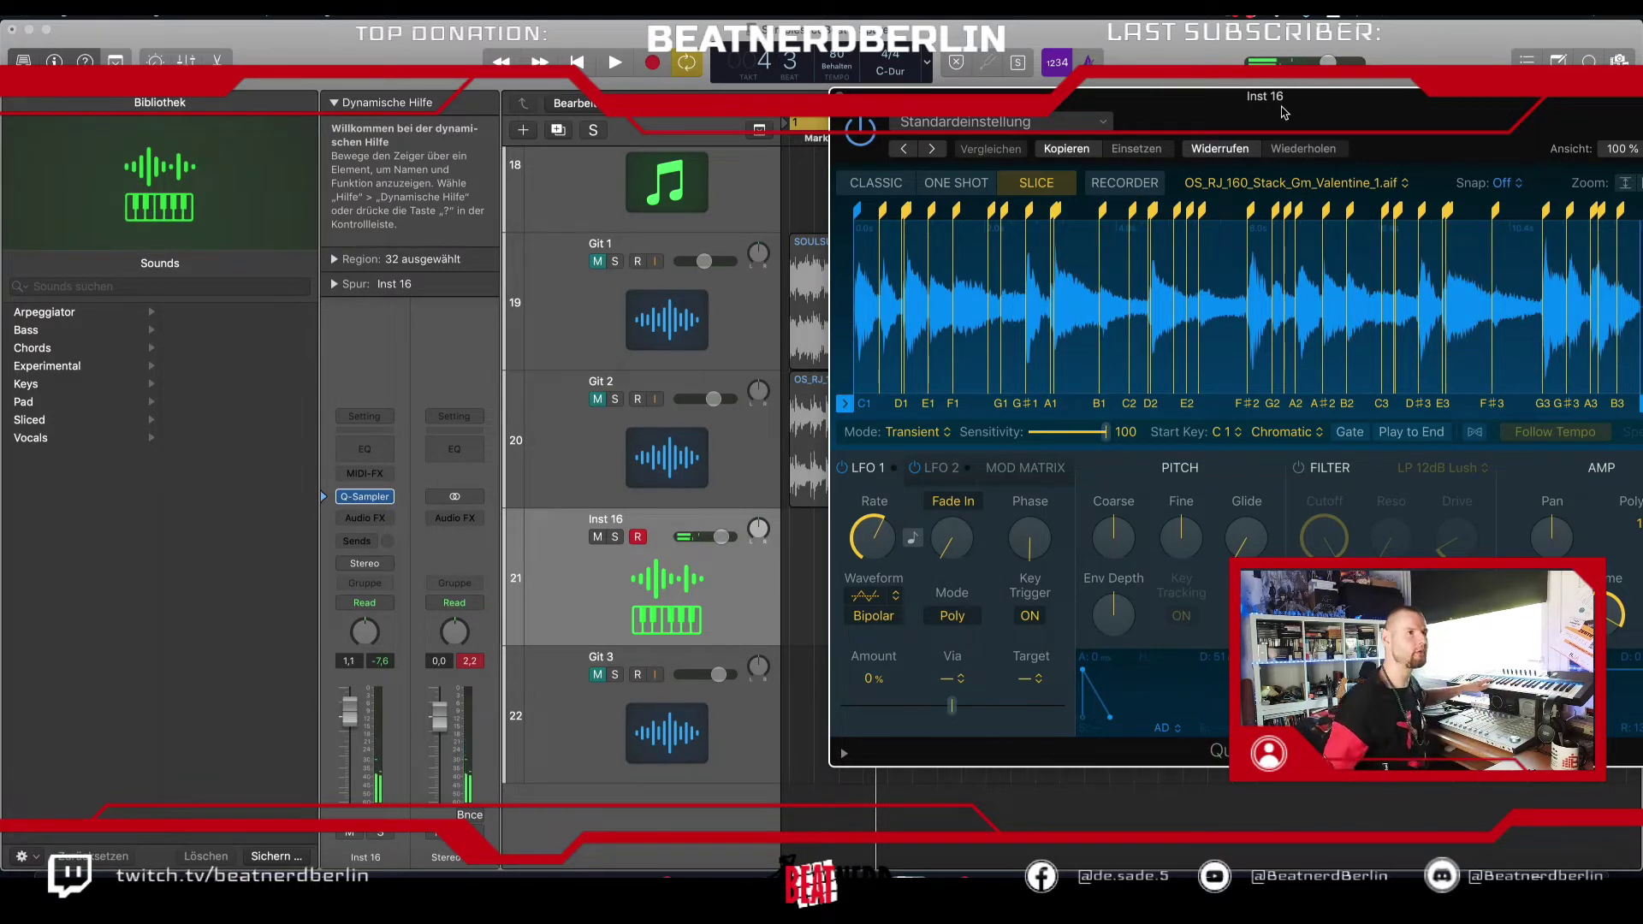
Step: Record a MIDI performance of the guitar slices on Inst 16 across bars 1–8, and close the Quick Sampler window
left_click(652, 62)
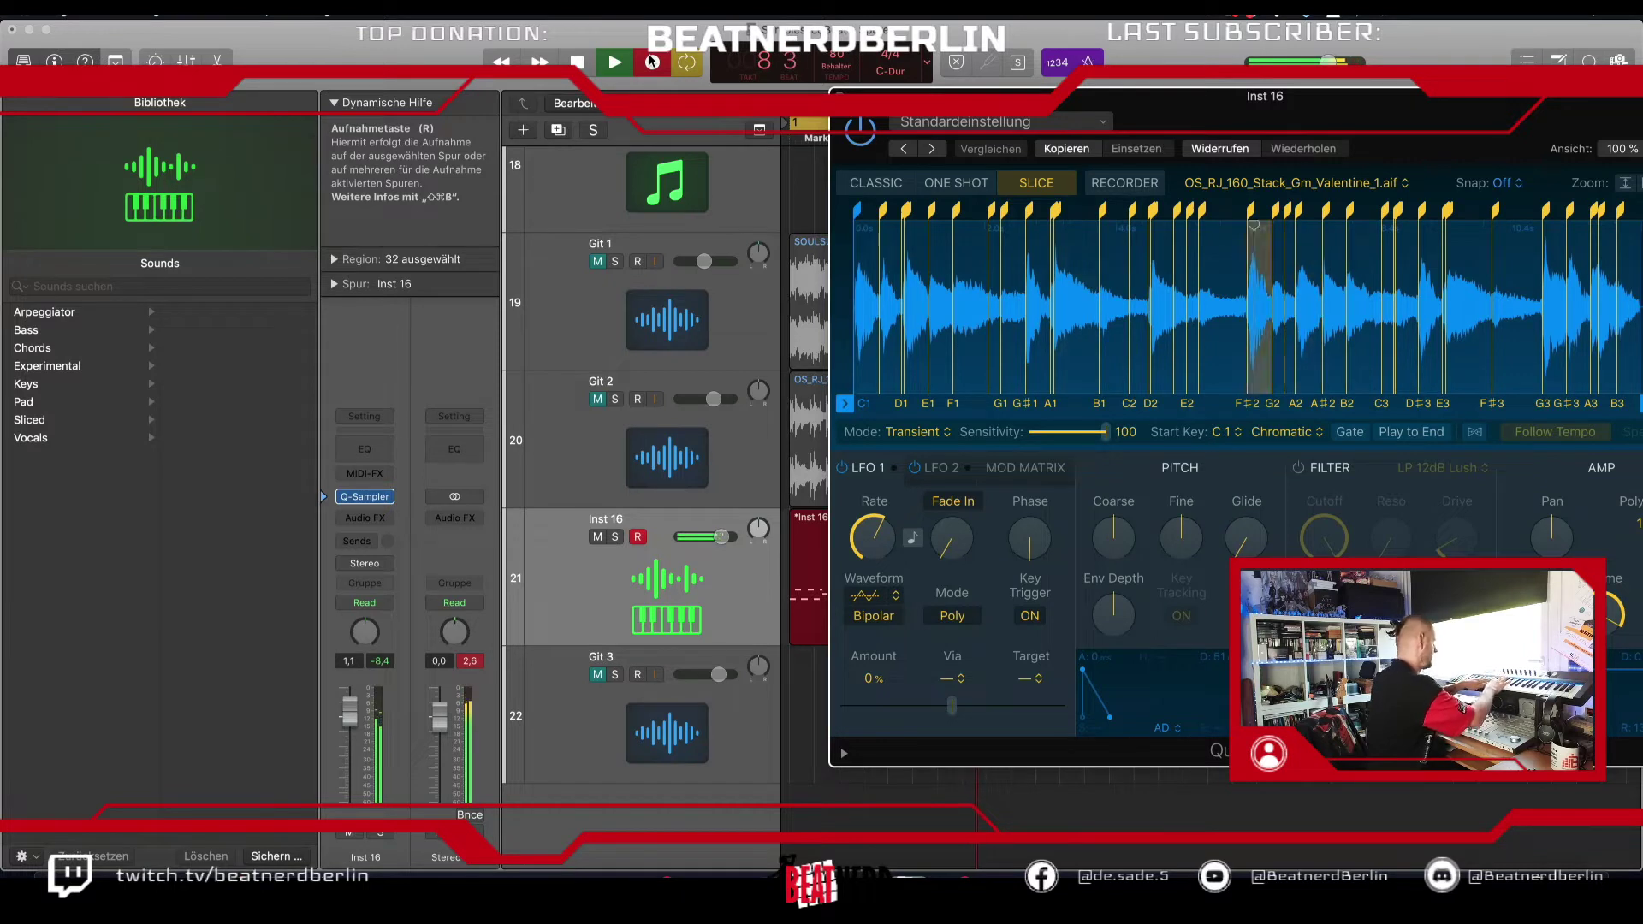
key("space")
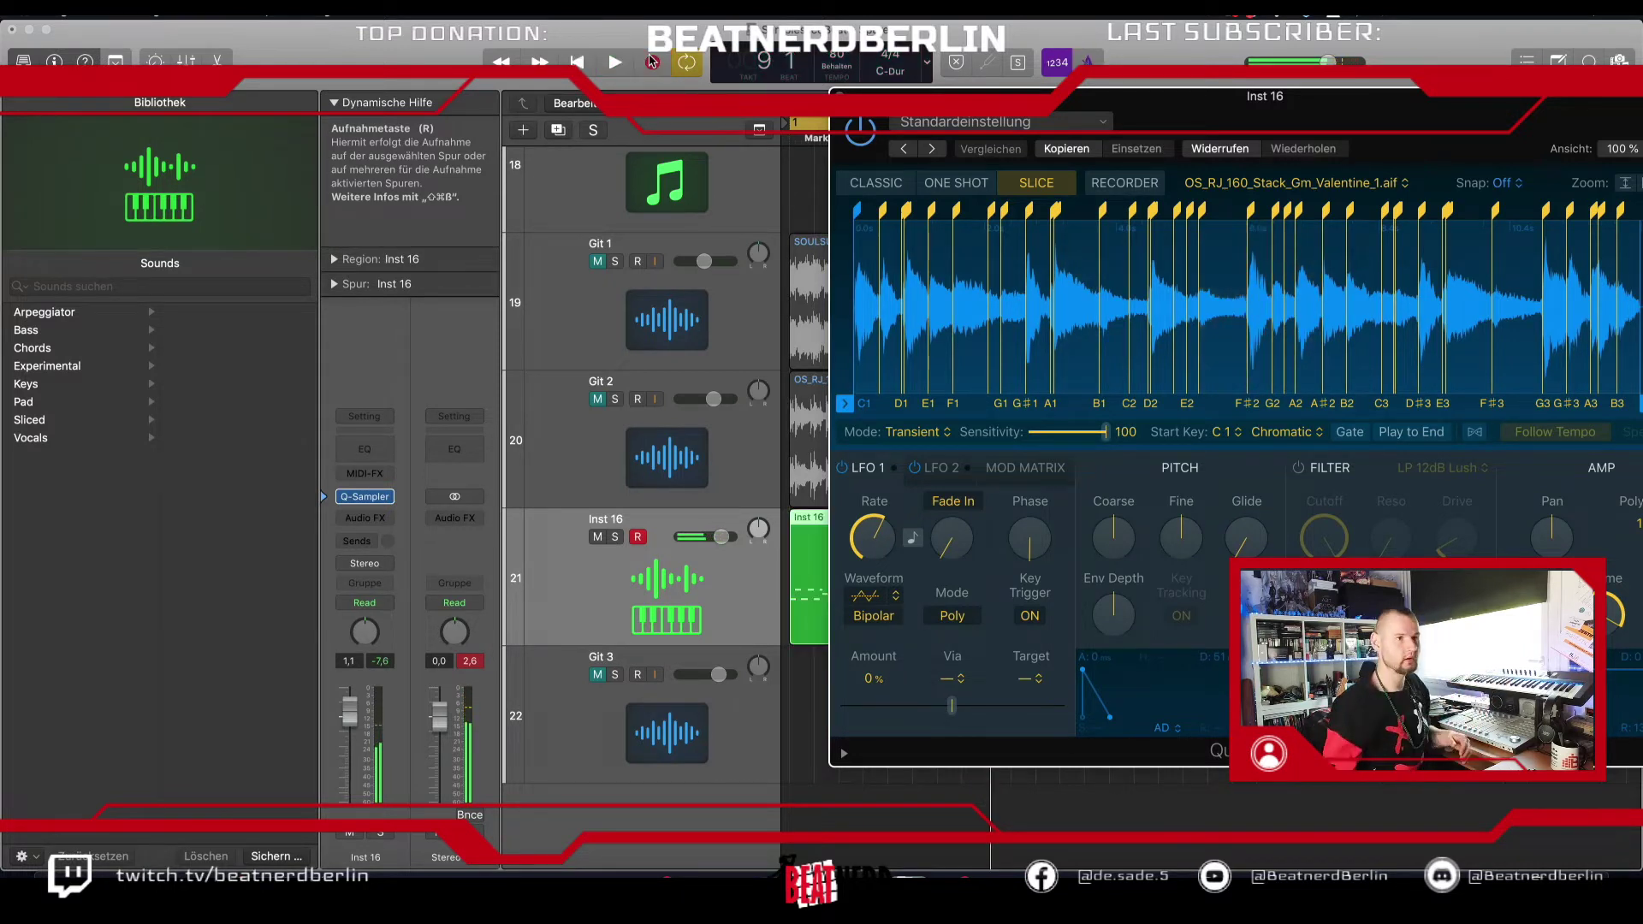
left_click(840, 95)
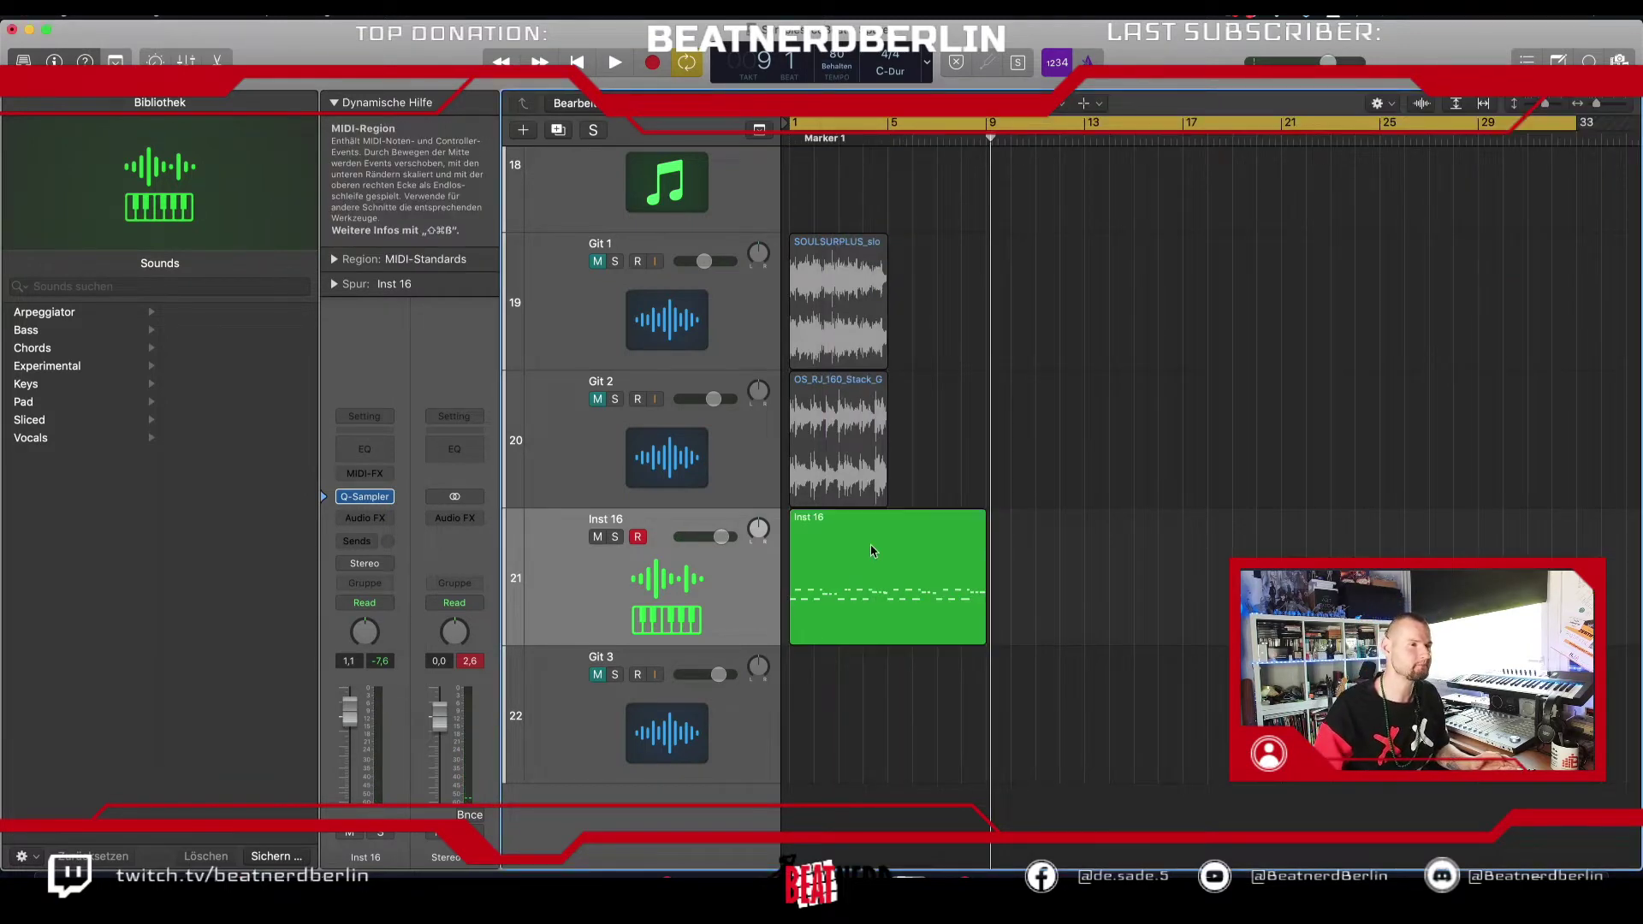
Step: Quantize all notes in the recorded Inst 16 region to 1/16 notes in the piano roll, and close the editor
double_click(870, 544)
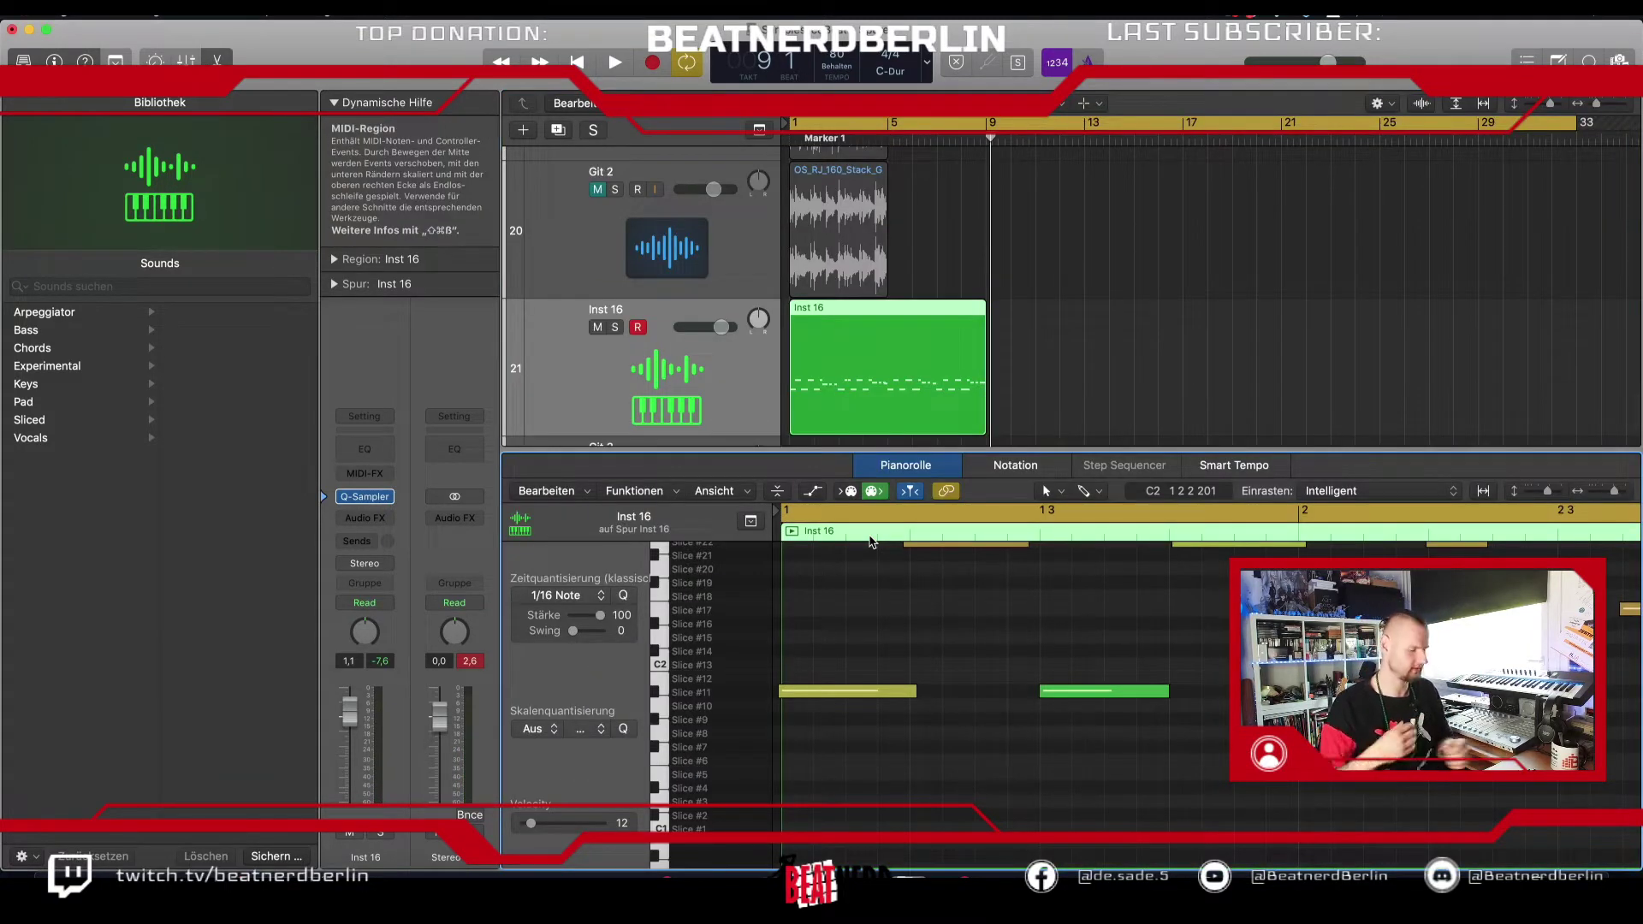
scroll(1166, 689, "down", 3)
scroll(1192, 697, "up", 3)
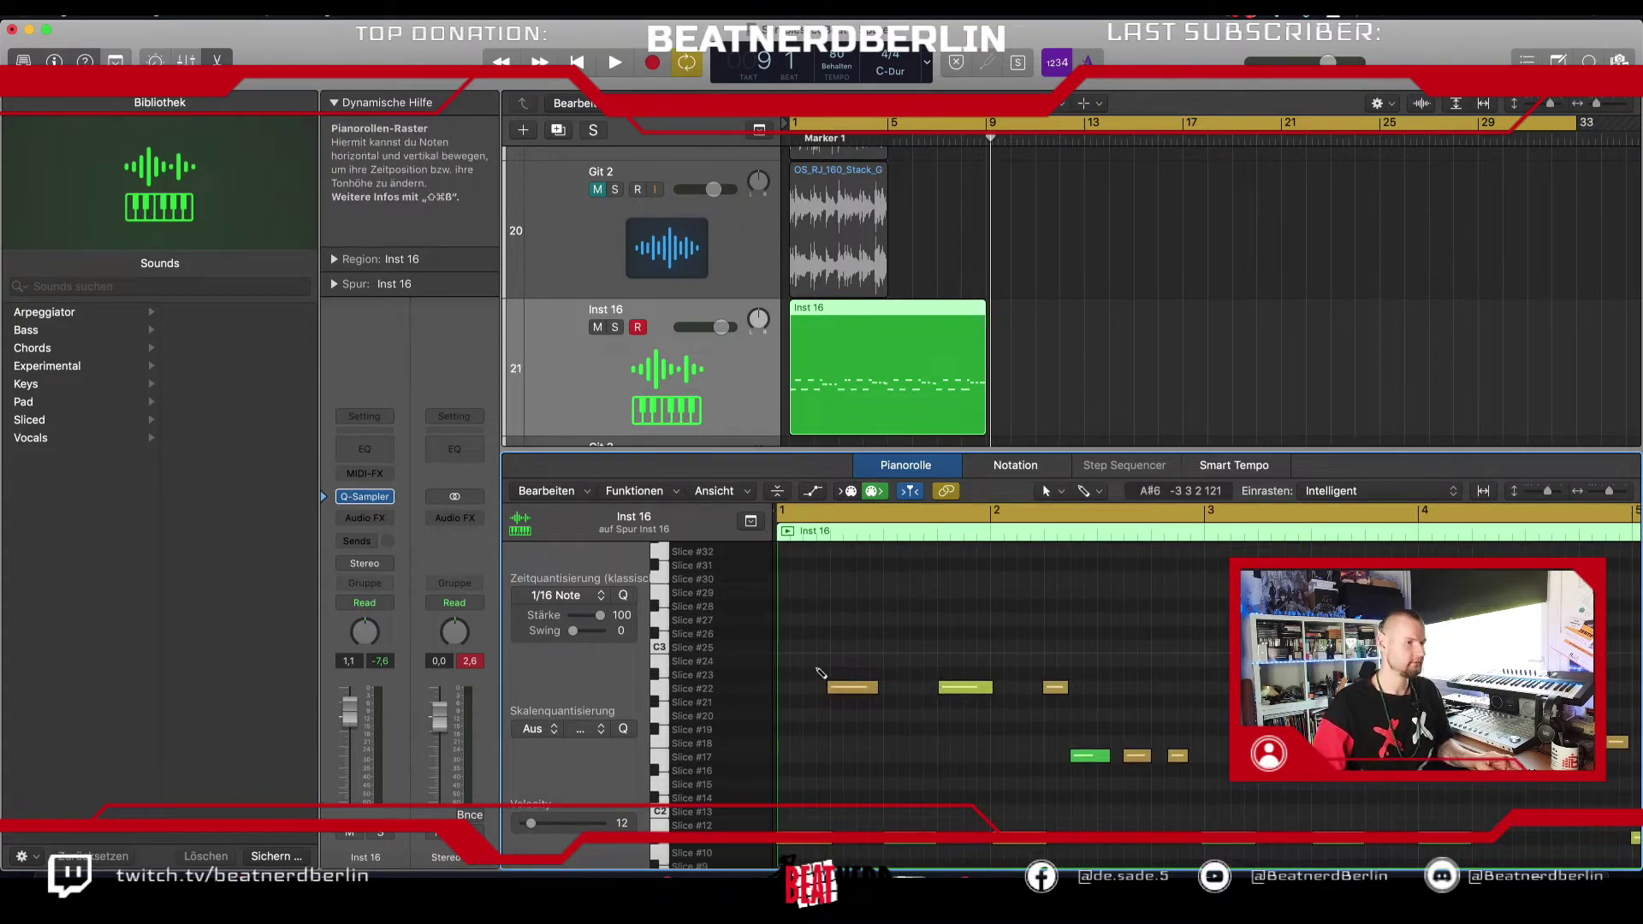
key("super+a")
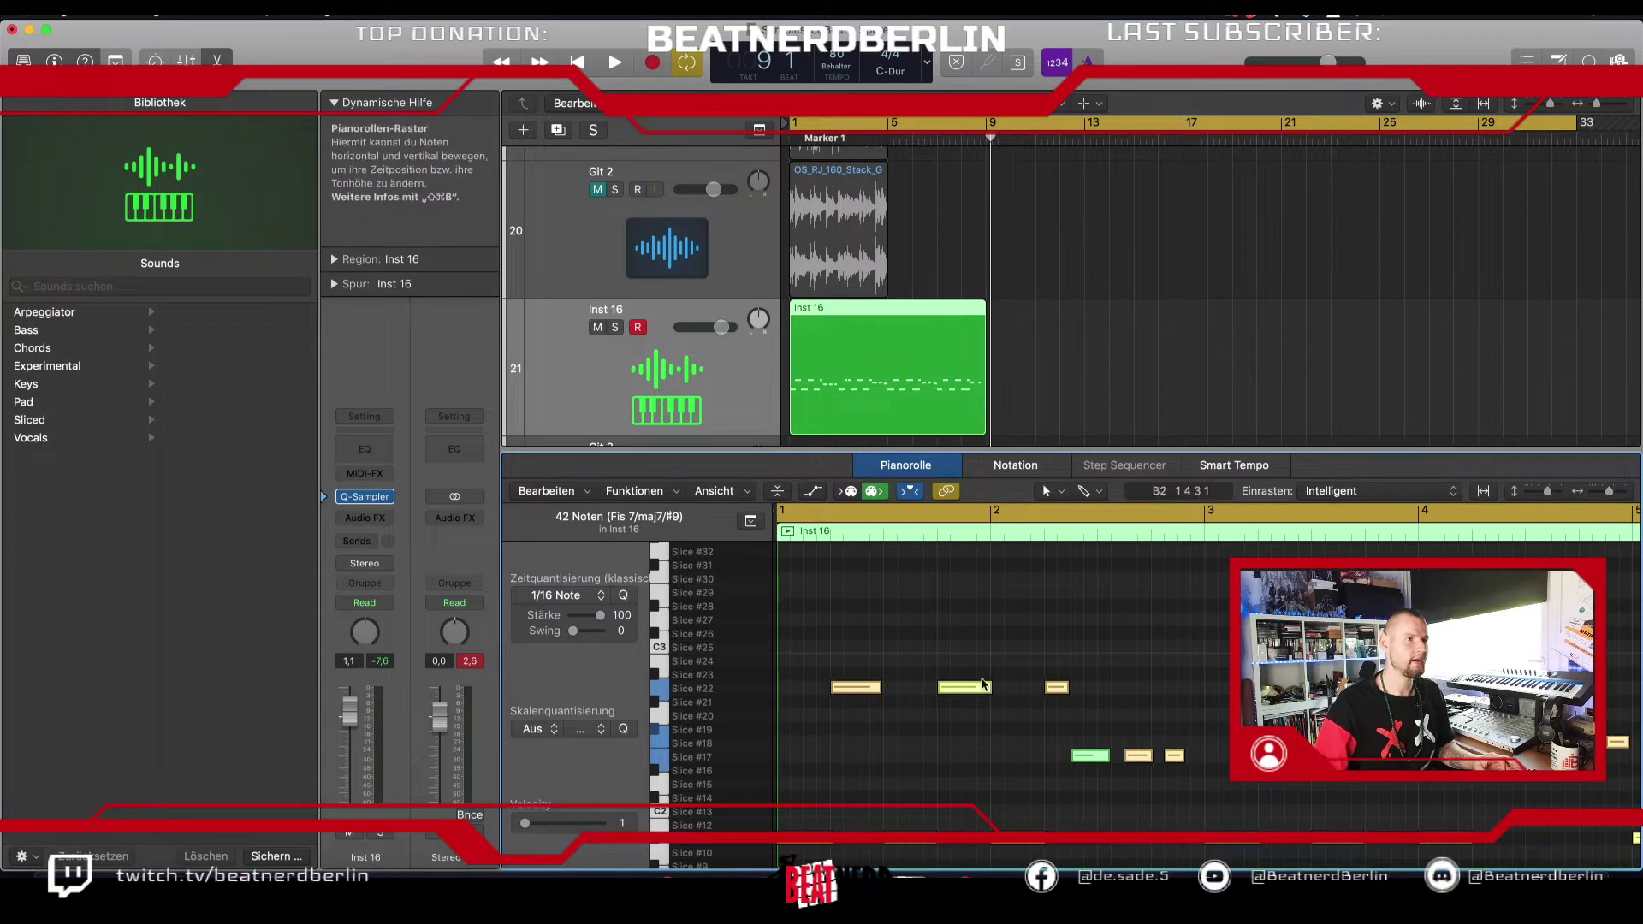
key("p")
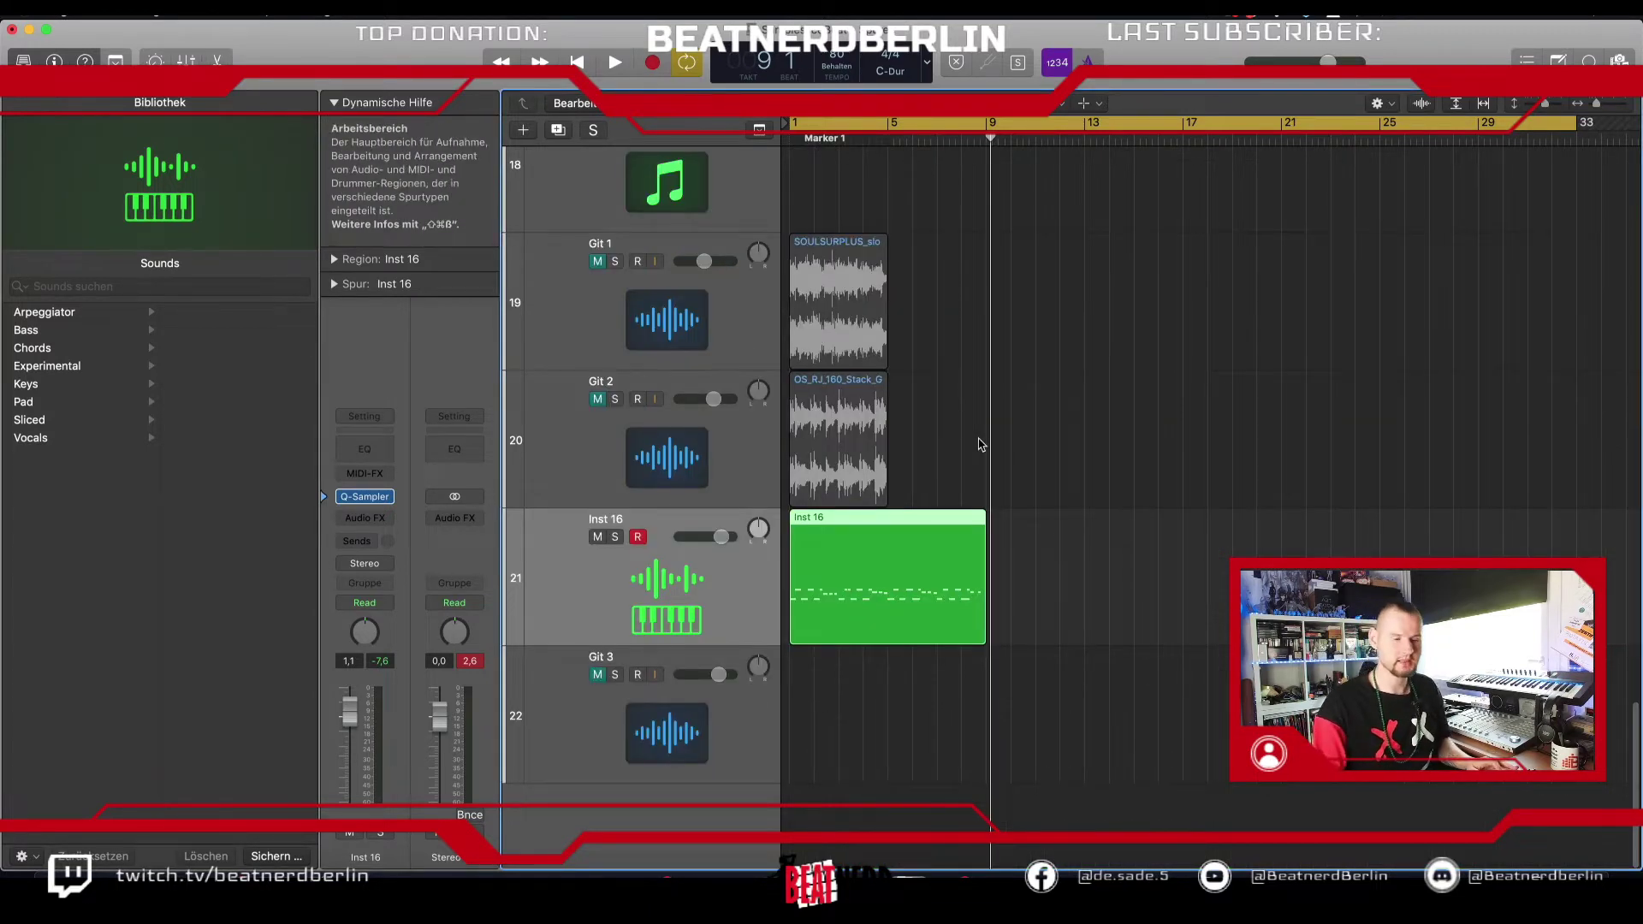
Step: Play back the quantized slice region together with the drums from bar 1 to bar 9
key("super+Right")
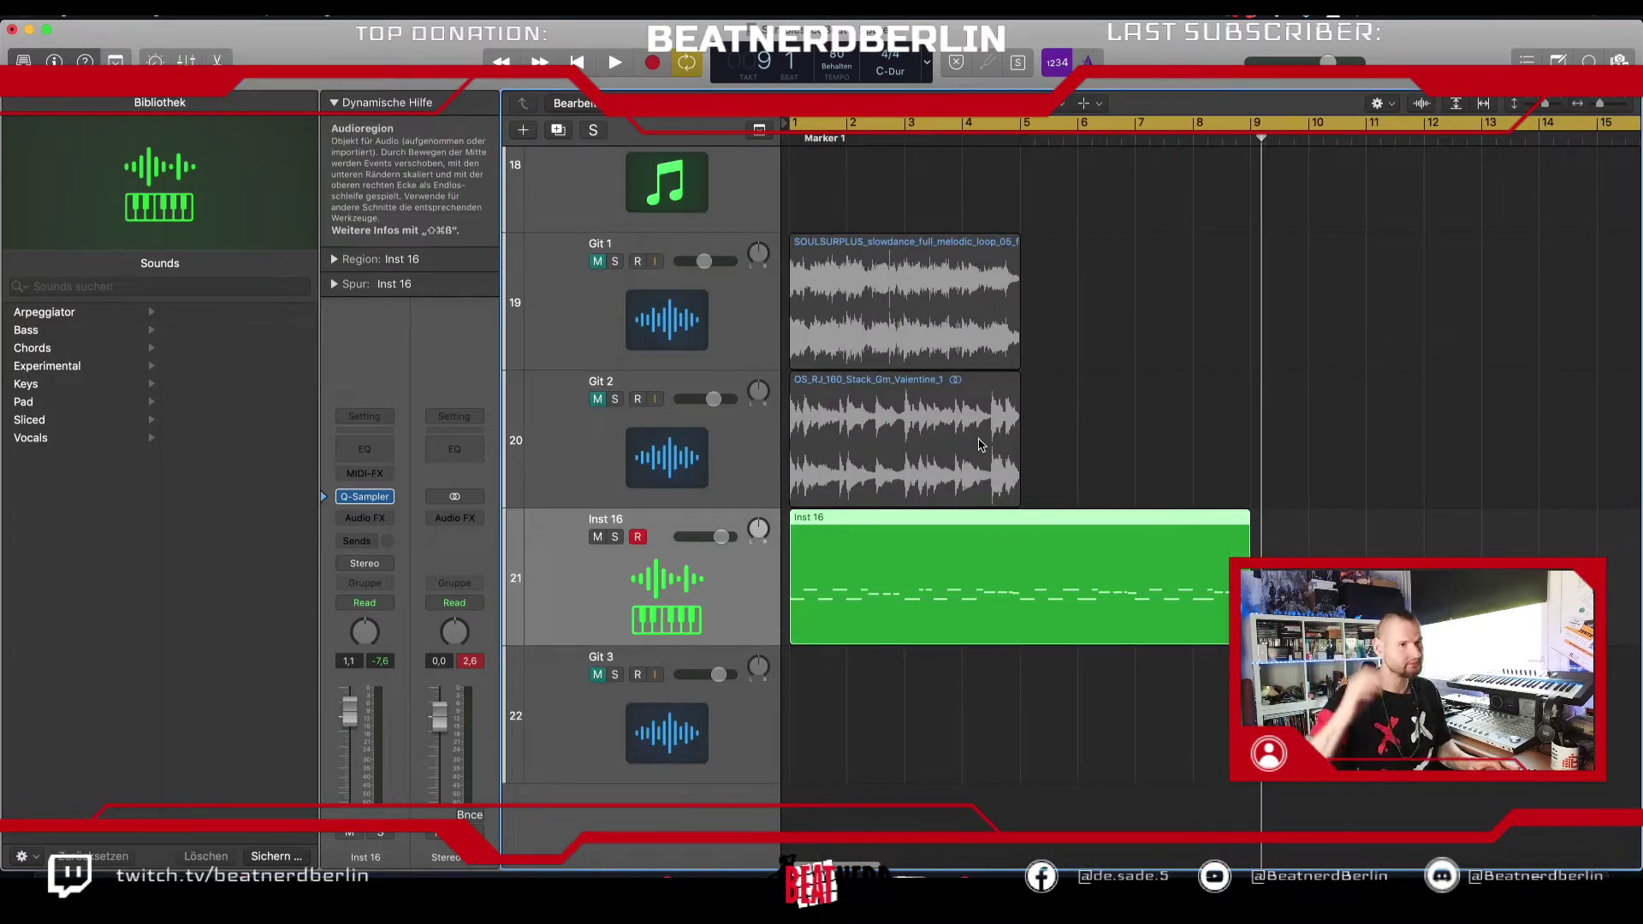
key("space")
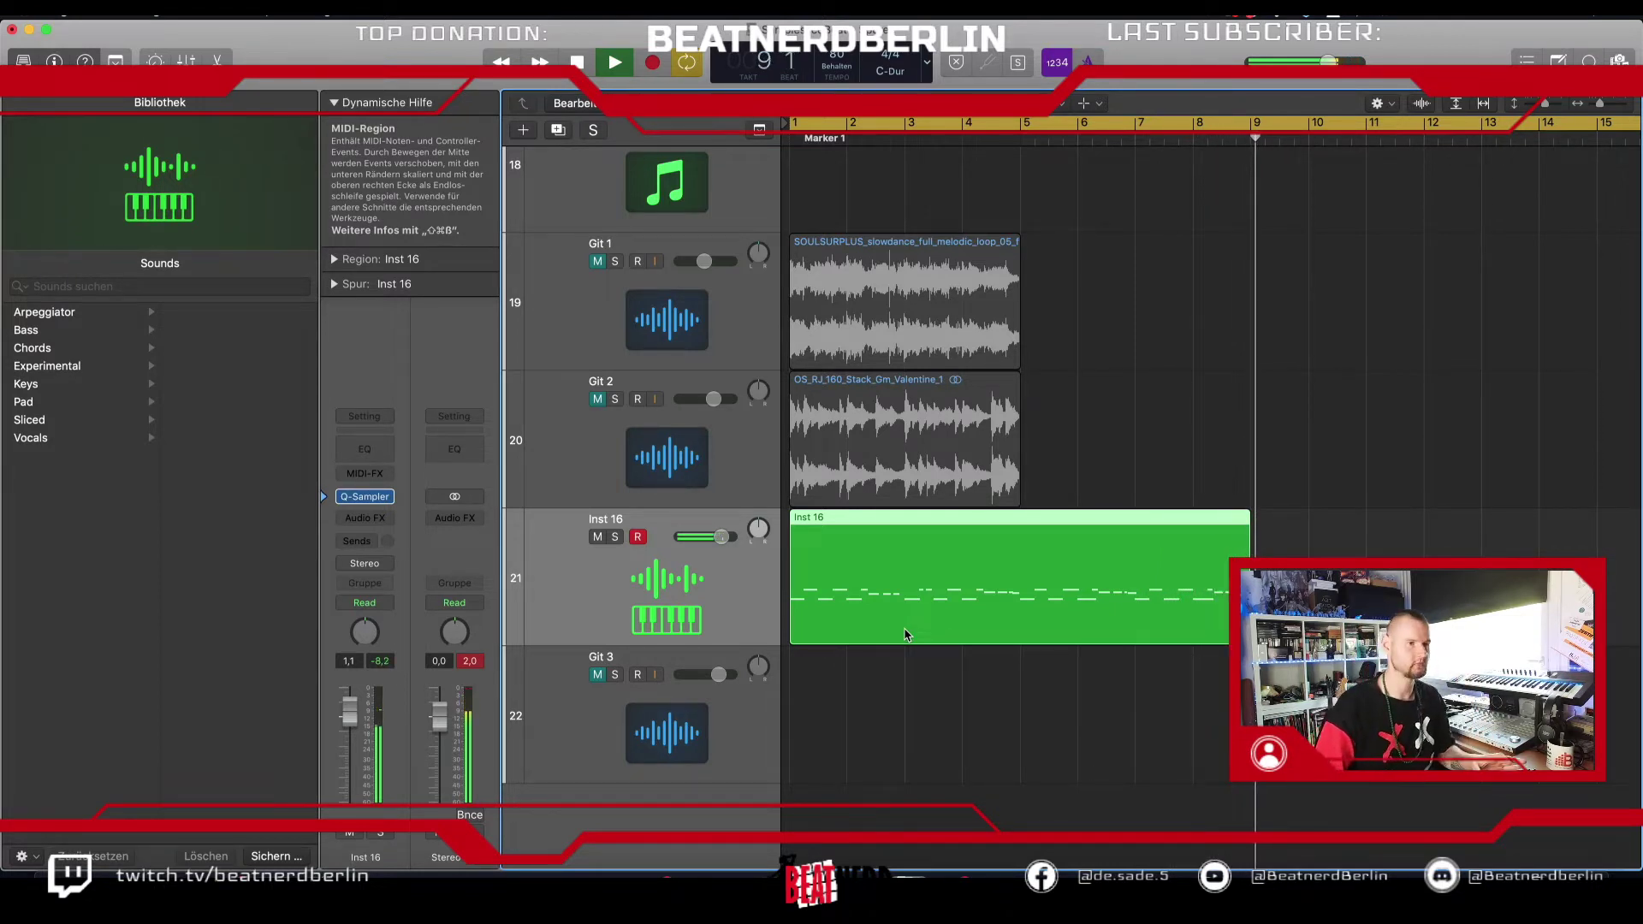
key("space")
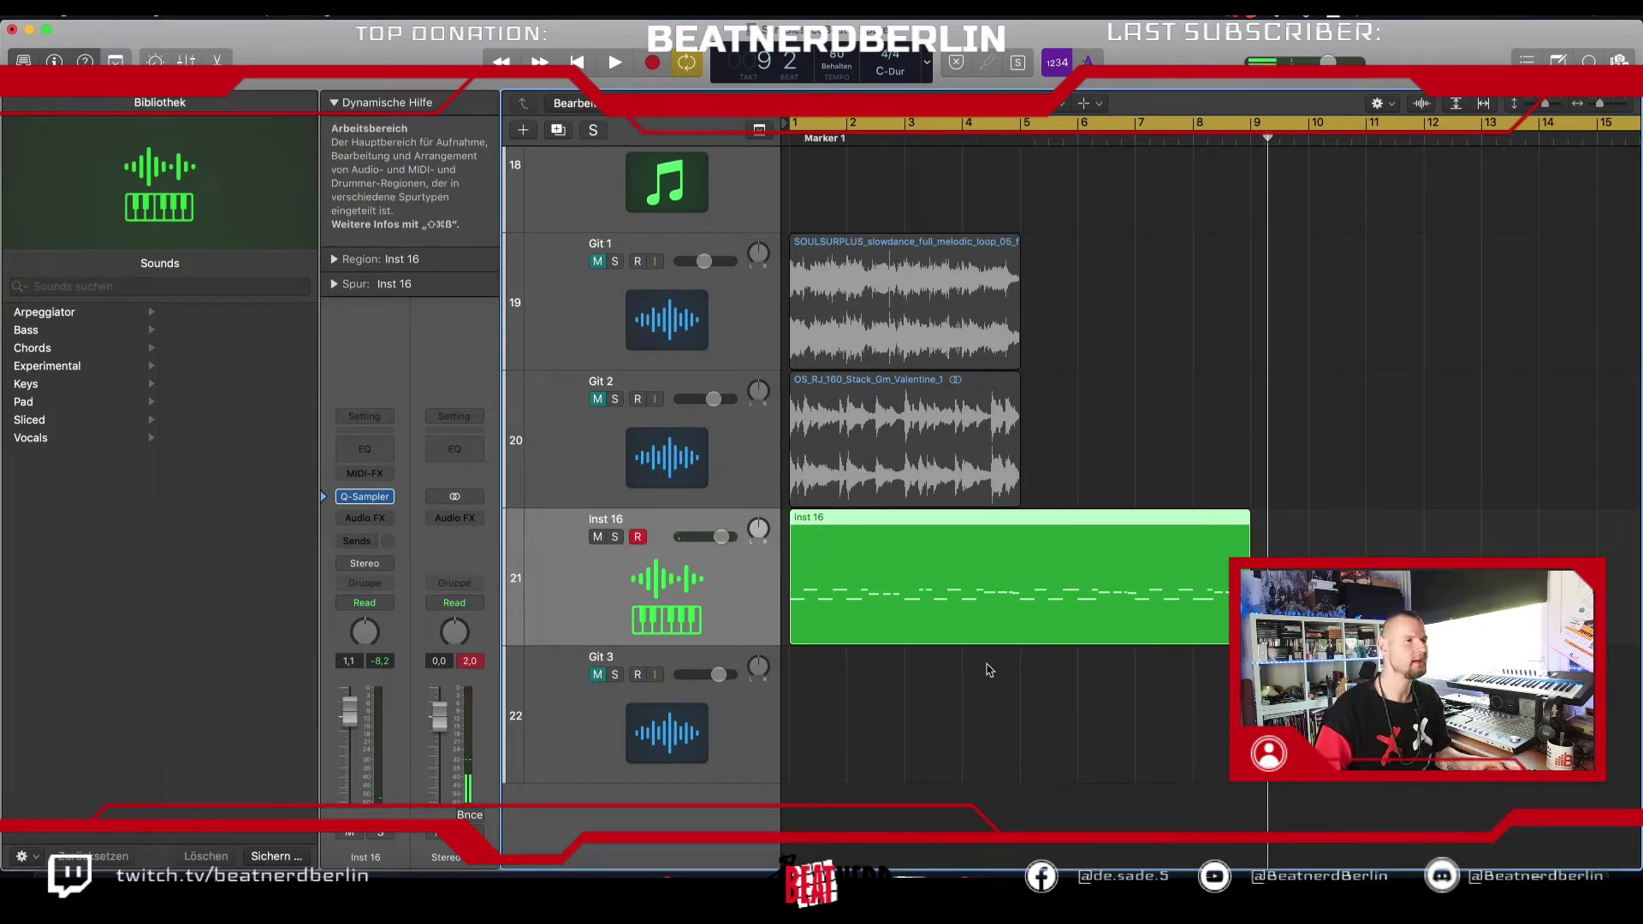
Step: Bounce the Inst 16 region in place to a new track with the source region muted, and rename the Inst 16 track Slice
right_click(888, 583)
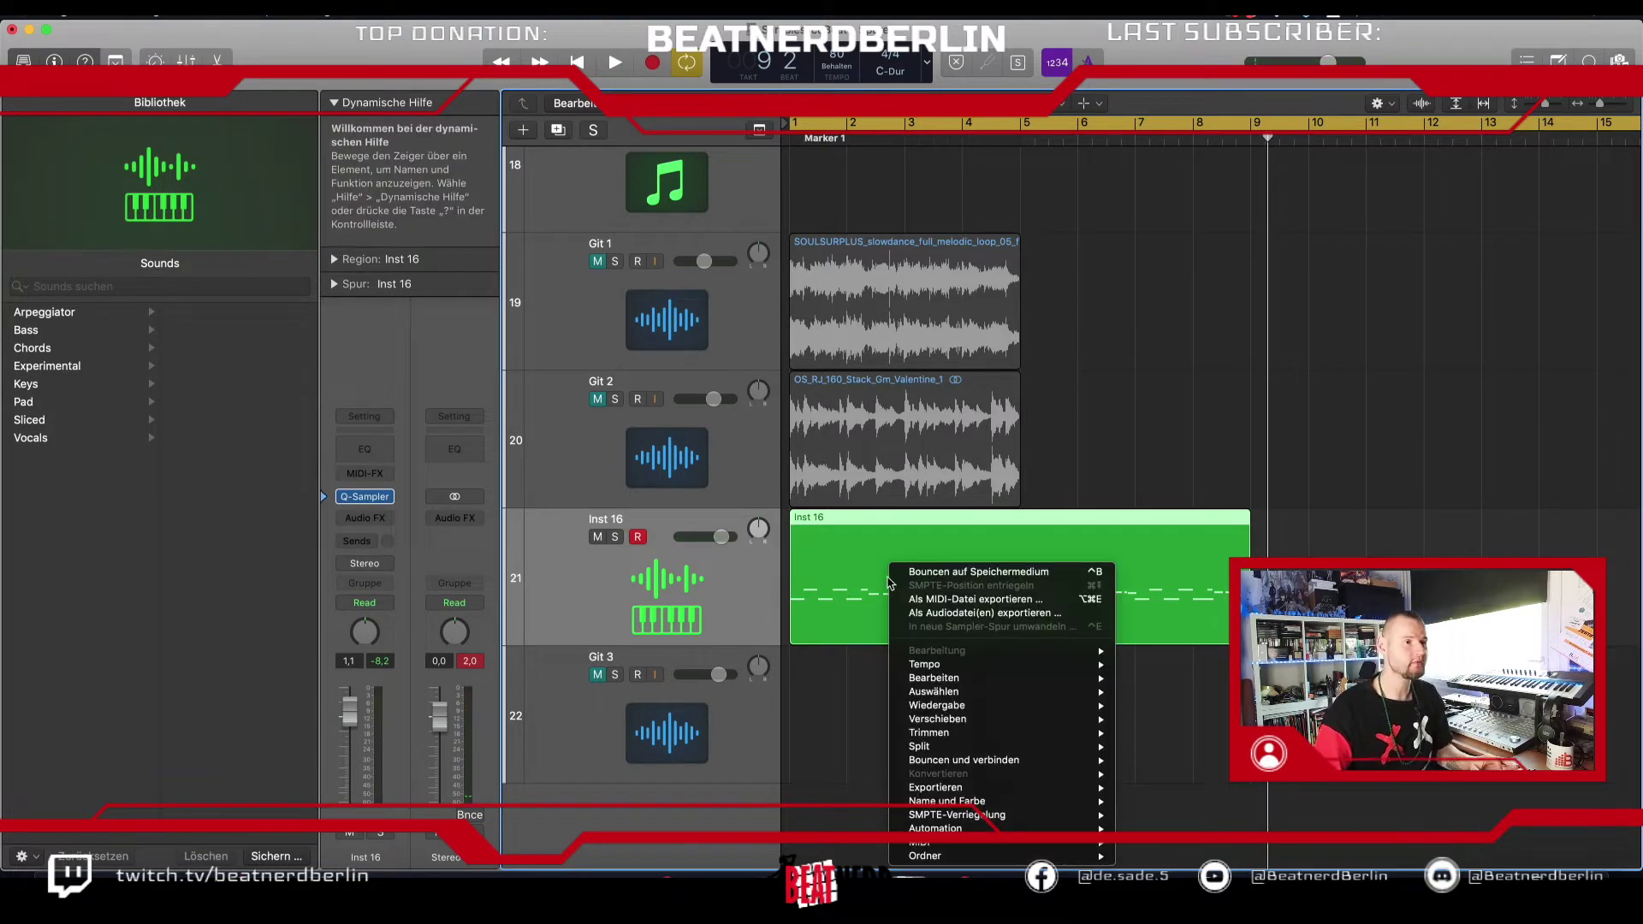
mouse_move(958, 761)
left_click(1138, 761)
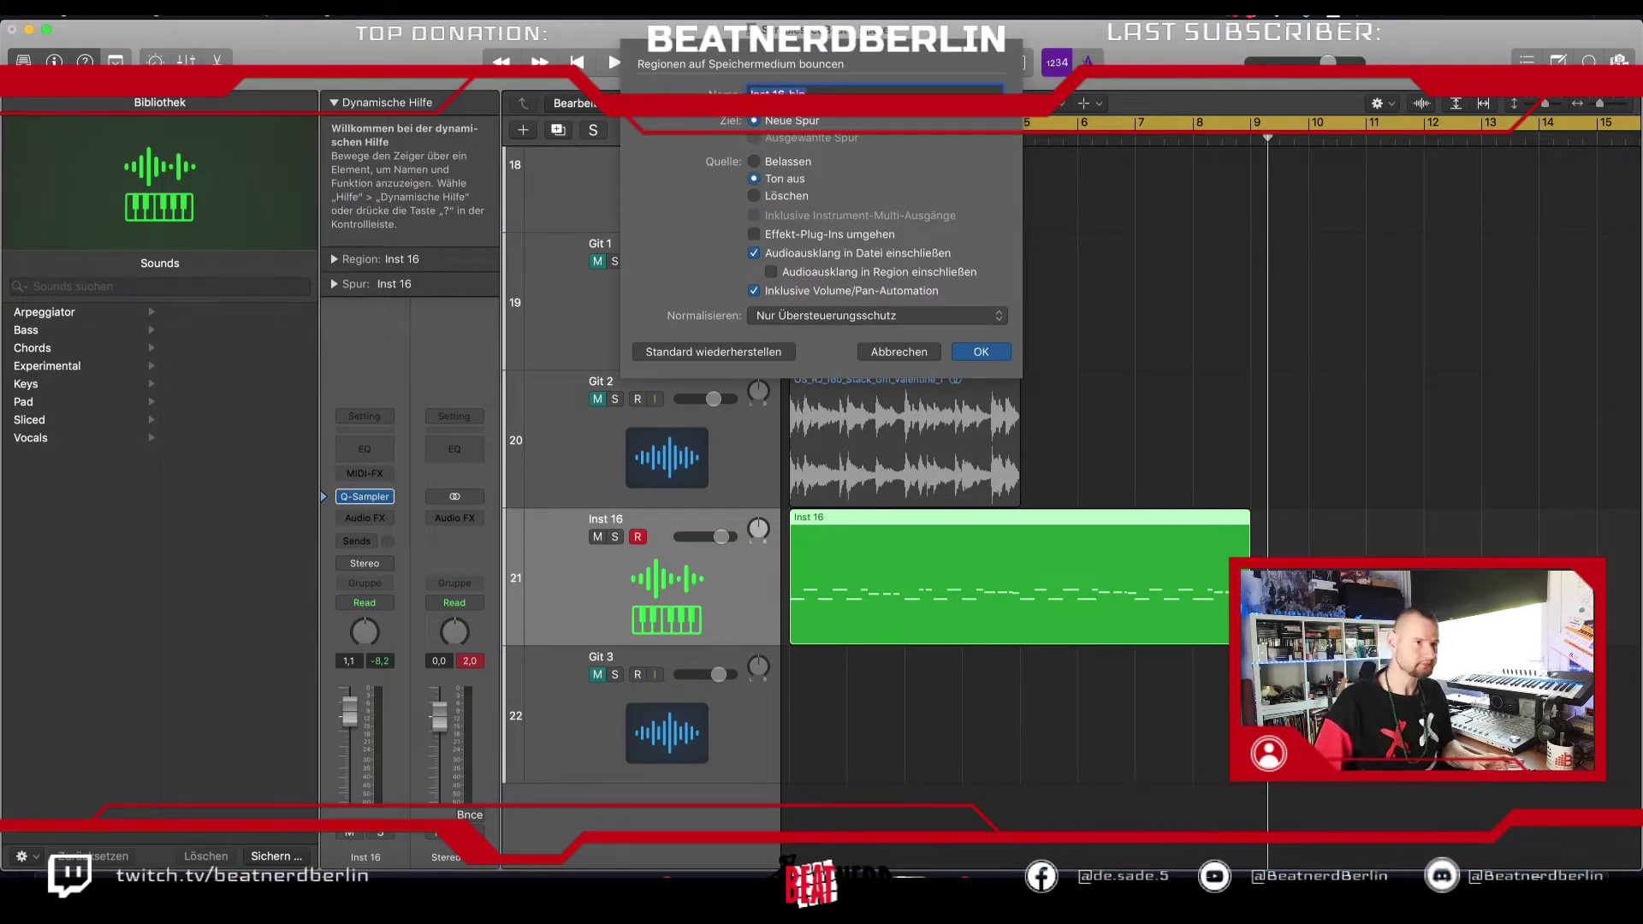
left_click(1006, 354)
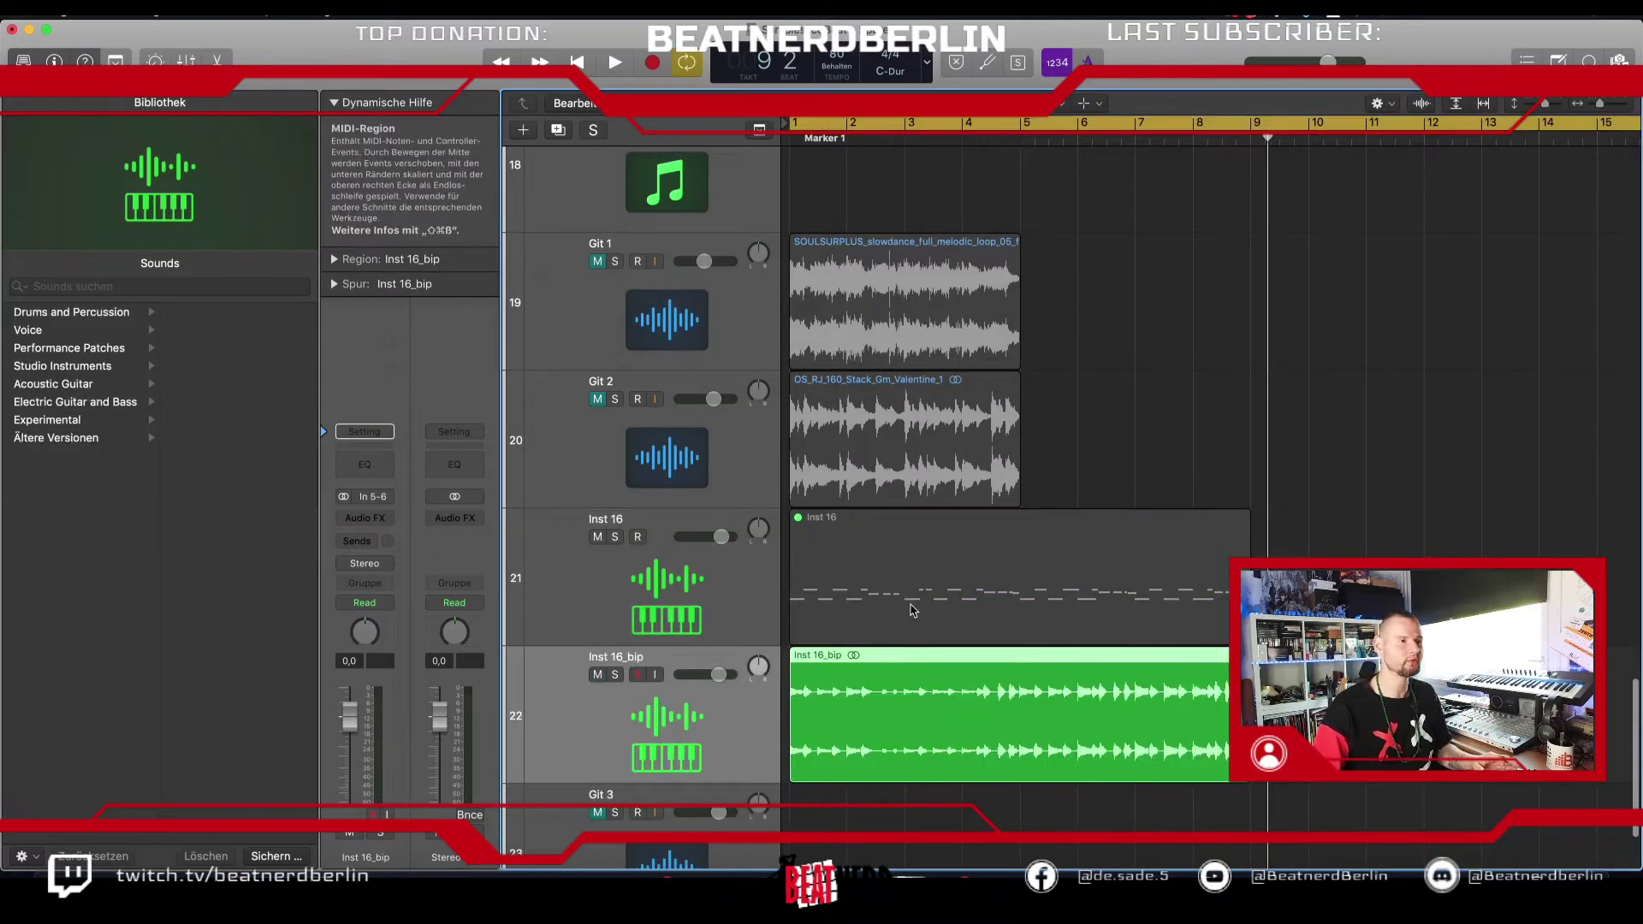
left_click(670, 607)
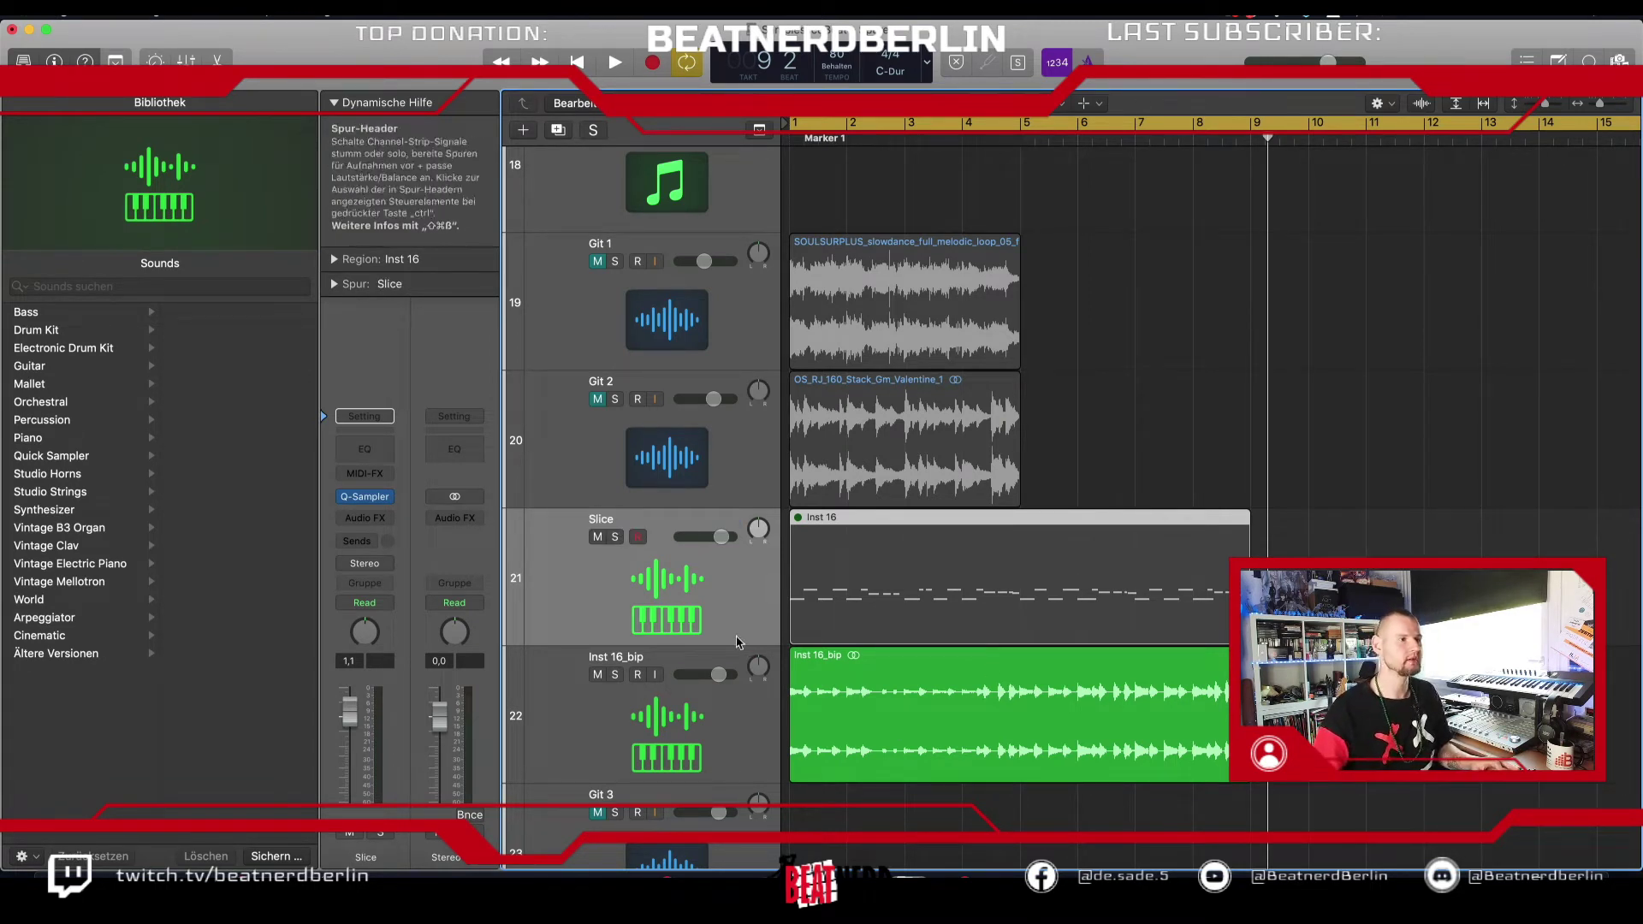
Step: Play back the start of the bounced slice region with the drums to check their balance
left_click(984, 737)
scroll(983, 731, "down", 3)
key("space")
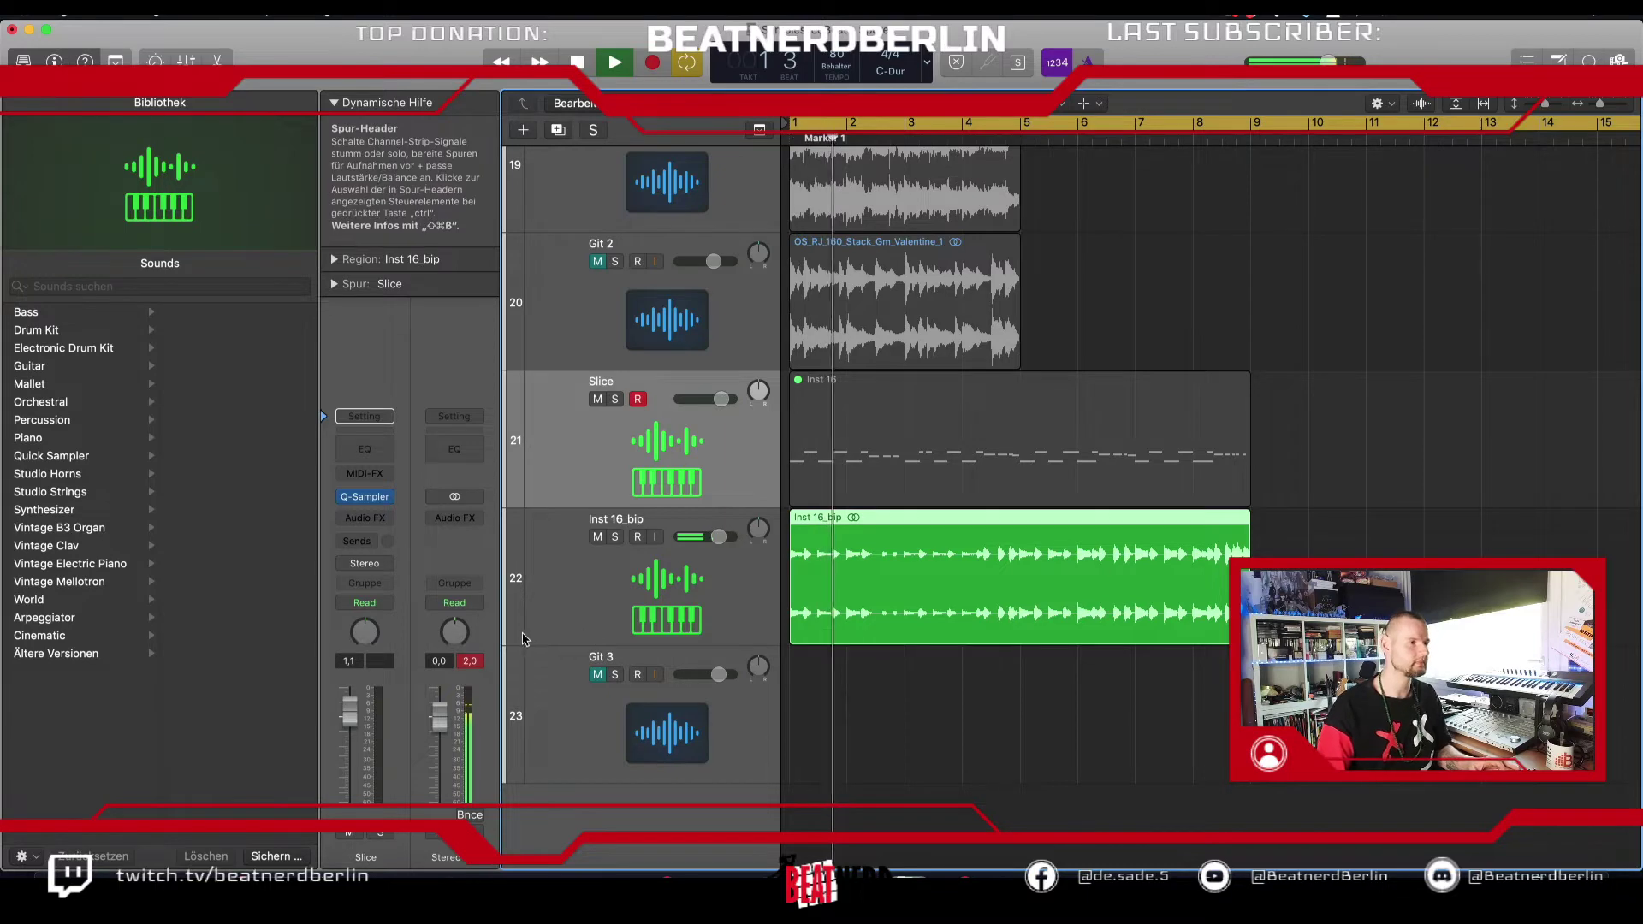
key("space")
Step: Select the Kick, Snare, Claps and HH tracks and lower their volumes together, bringing Kick to -9.2 dB
scroll(802, 452, "up", 3)
scroll(801, 452, "up", 15)
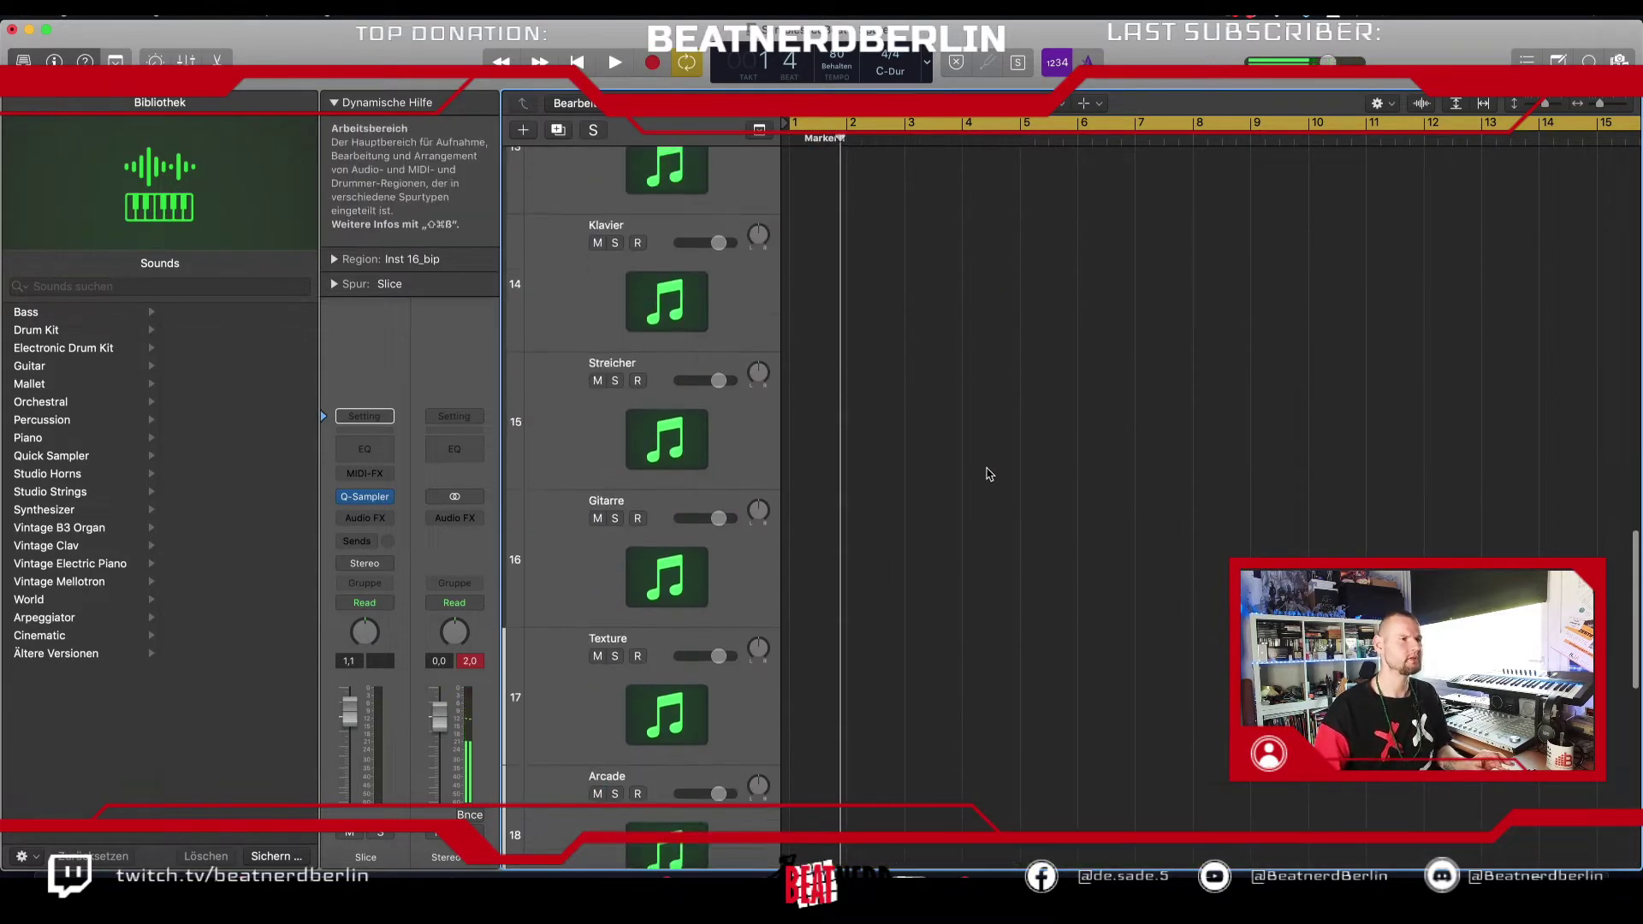
scroll(974, 460, "down", 2)
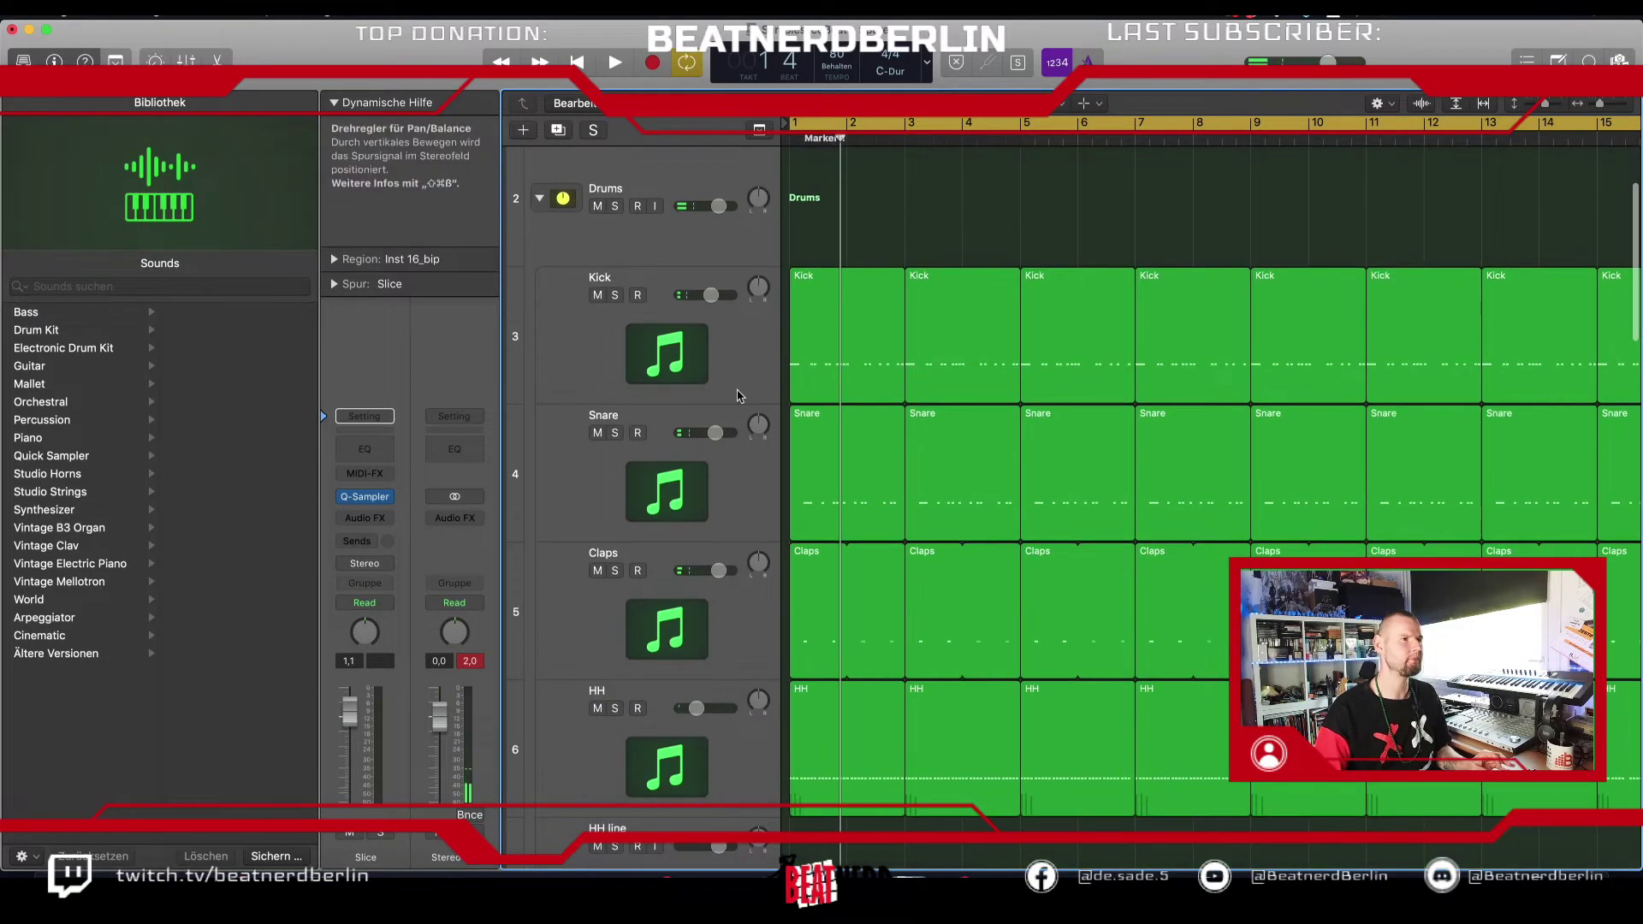
left_click(722, 325)
key("super+a")
left_click_drag(711, 294, 678, 301)
Step: Play back the bounced slices against the quieter drums from bar 1
key("space")
scroll(802, 468, "down", 6)
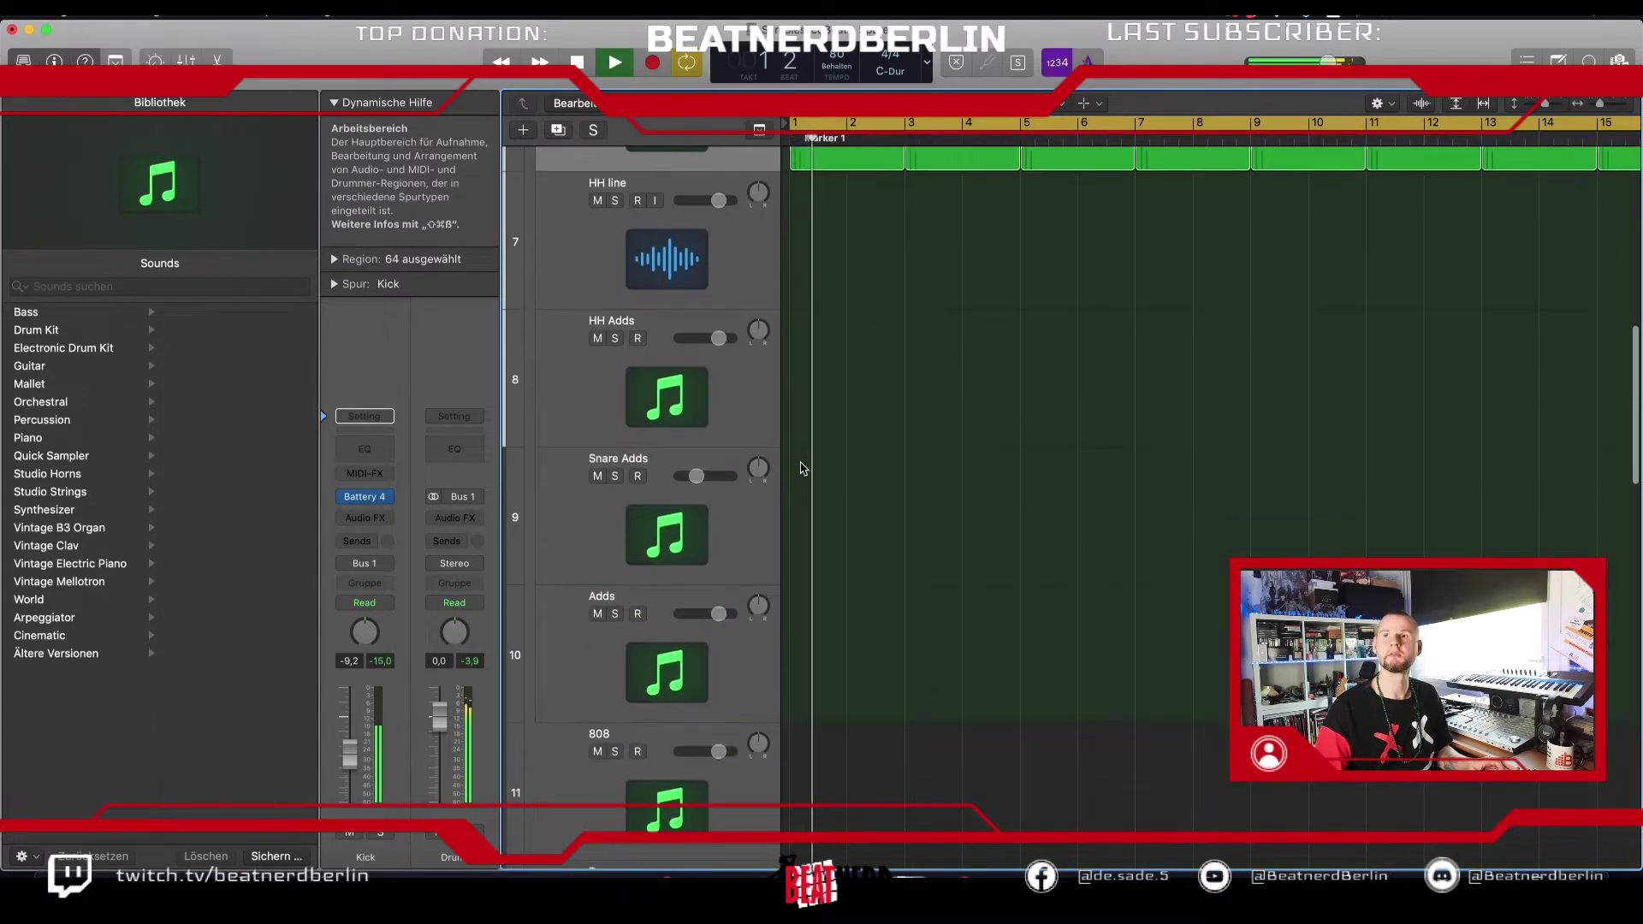
scroll(803, 468, "down", 11)
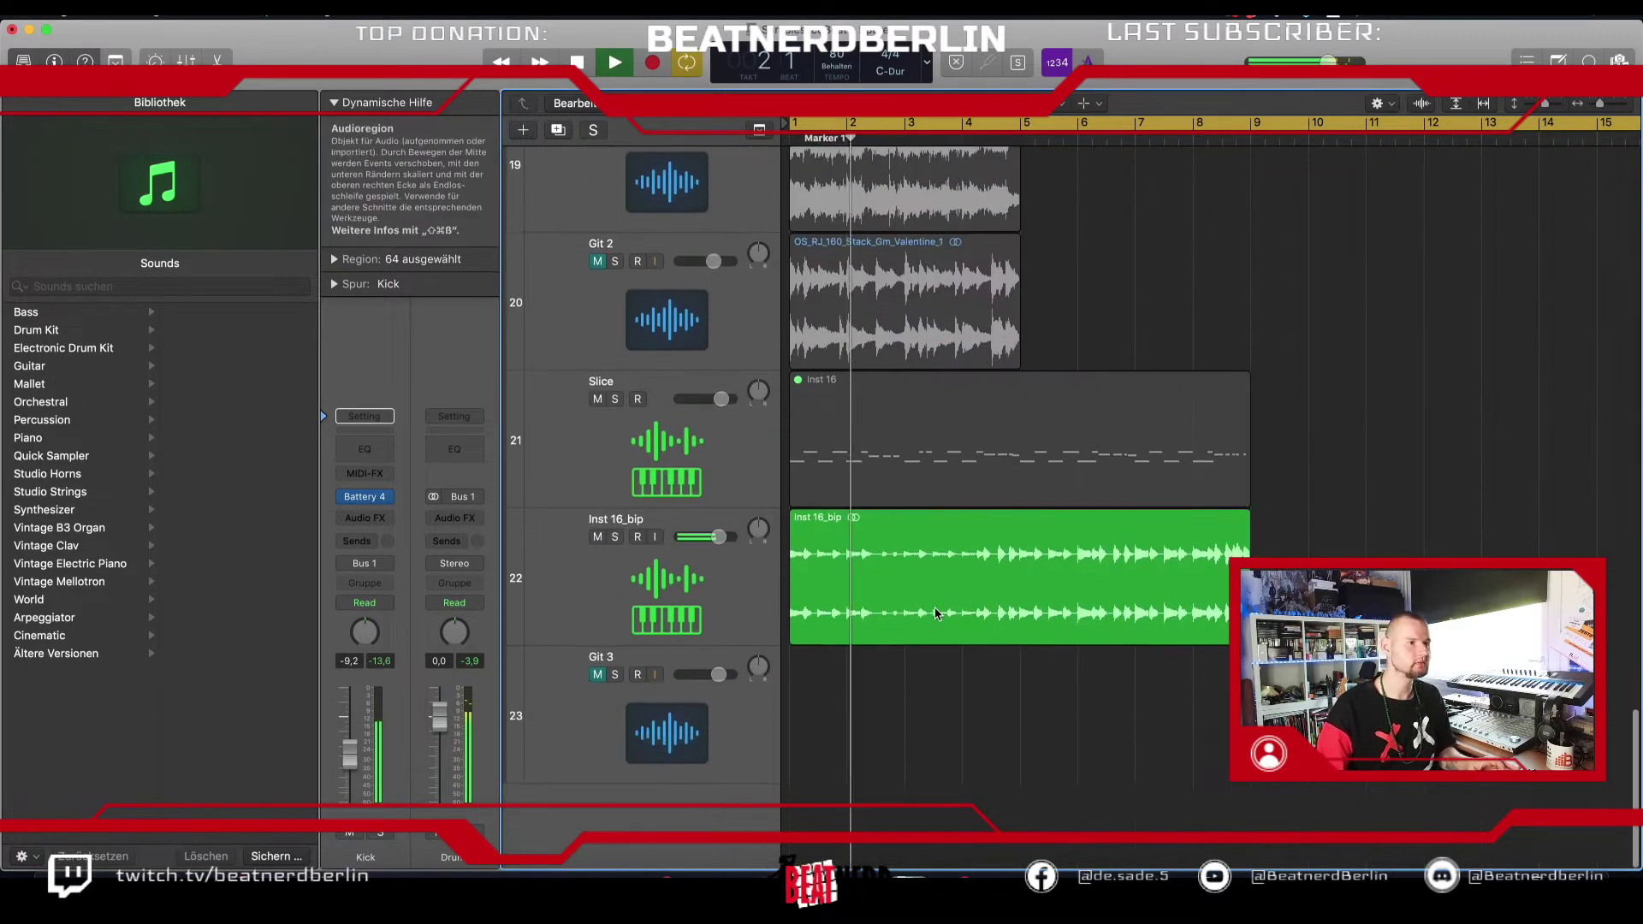
Step: Transpose the Inst 16_bip region by -3 semitones with Flex & Follow turned on, and play back the result
left_click(711, 590)
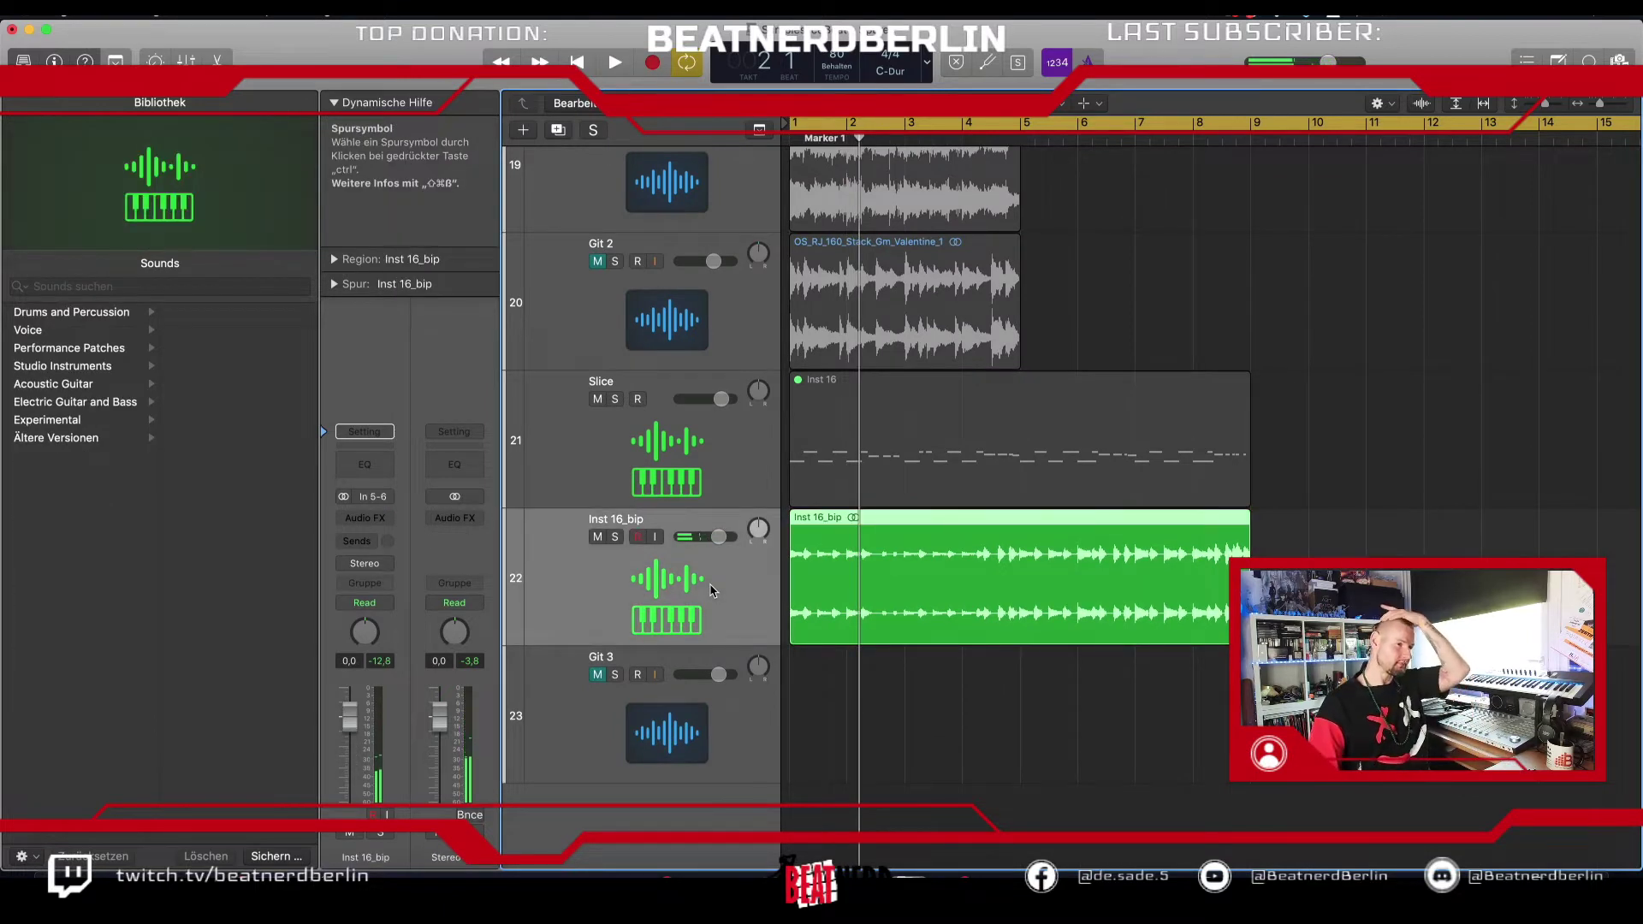
left_click(335, 284)
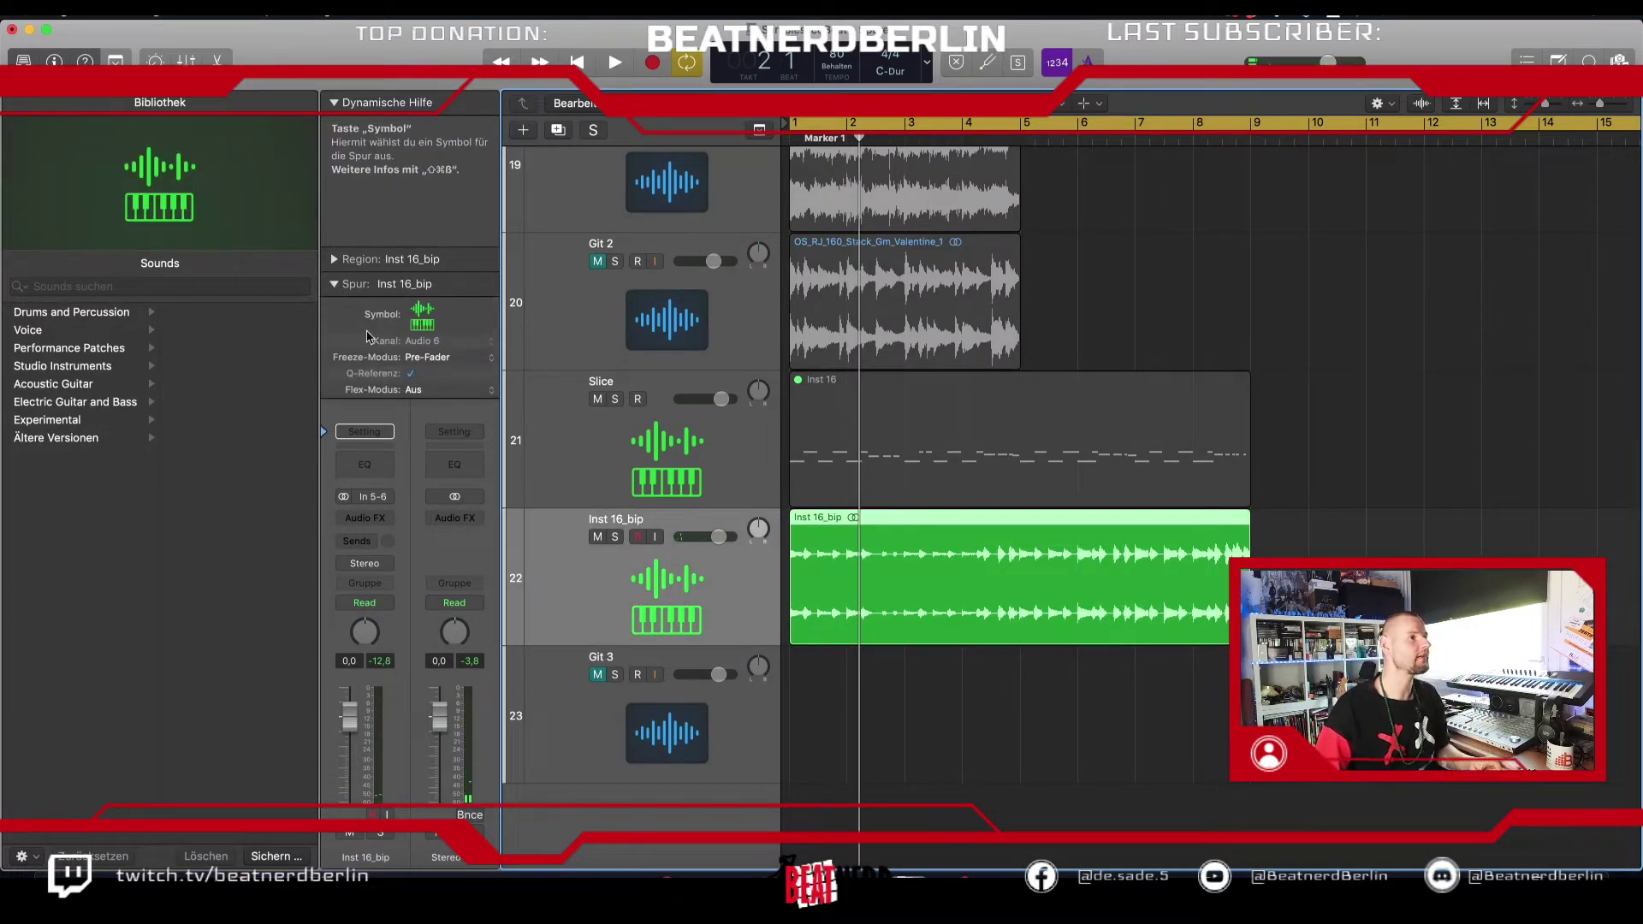
left_click(336, 258)
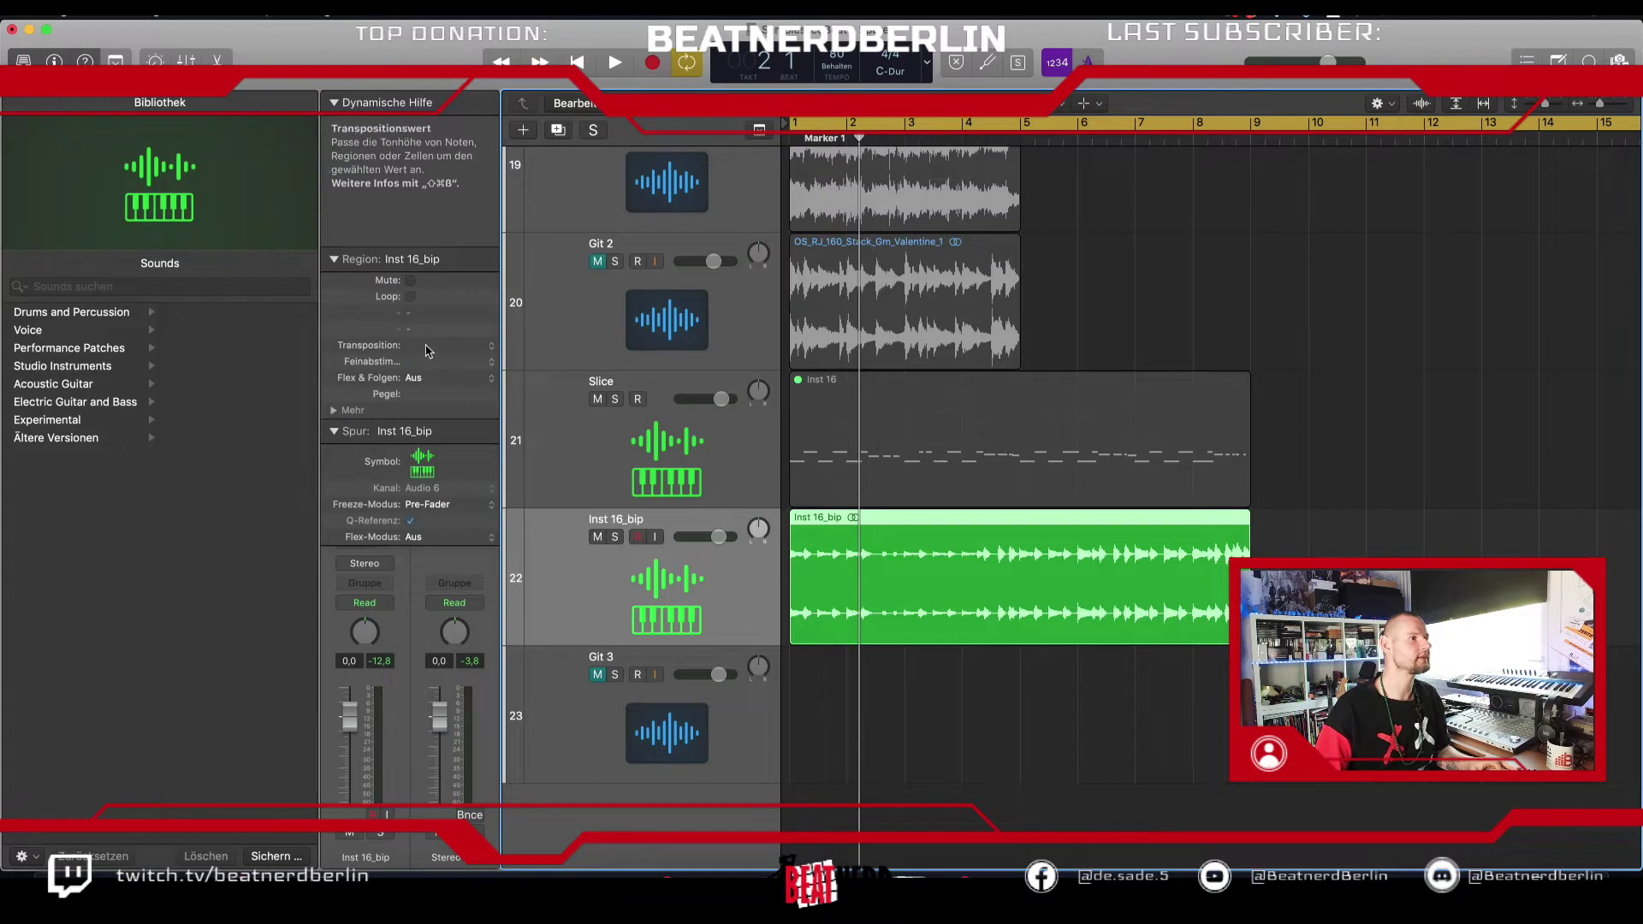
type("3")
key("Return")
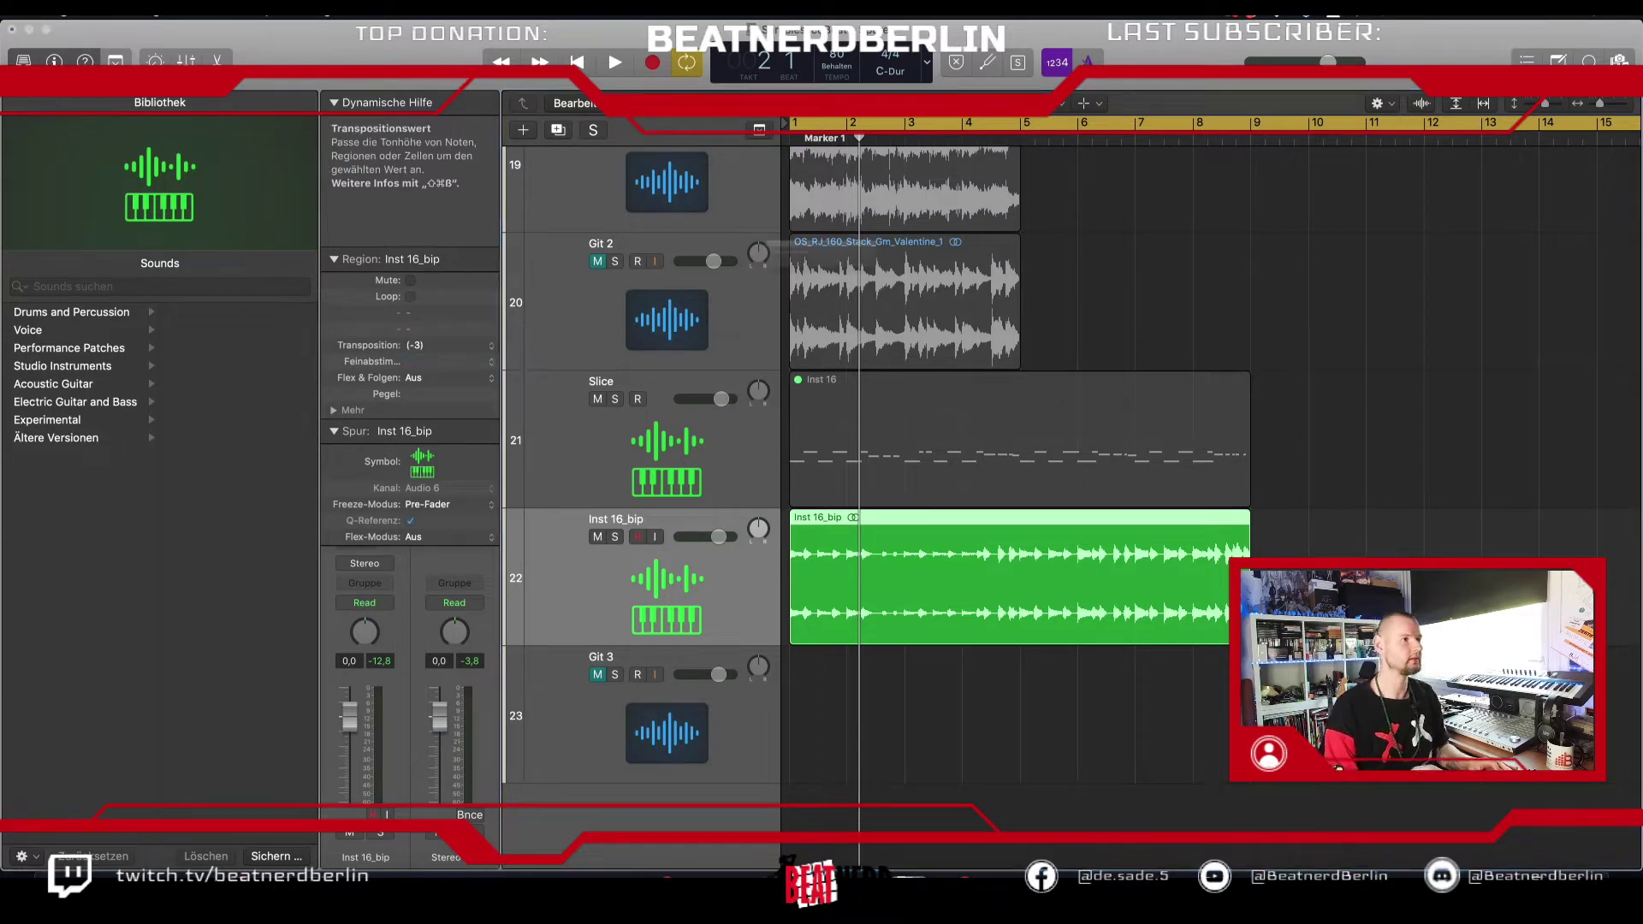
key("space")
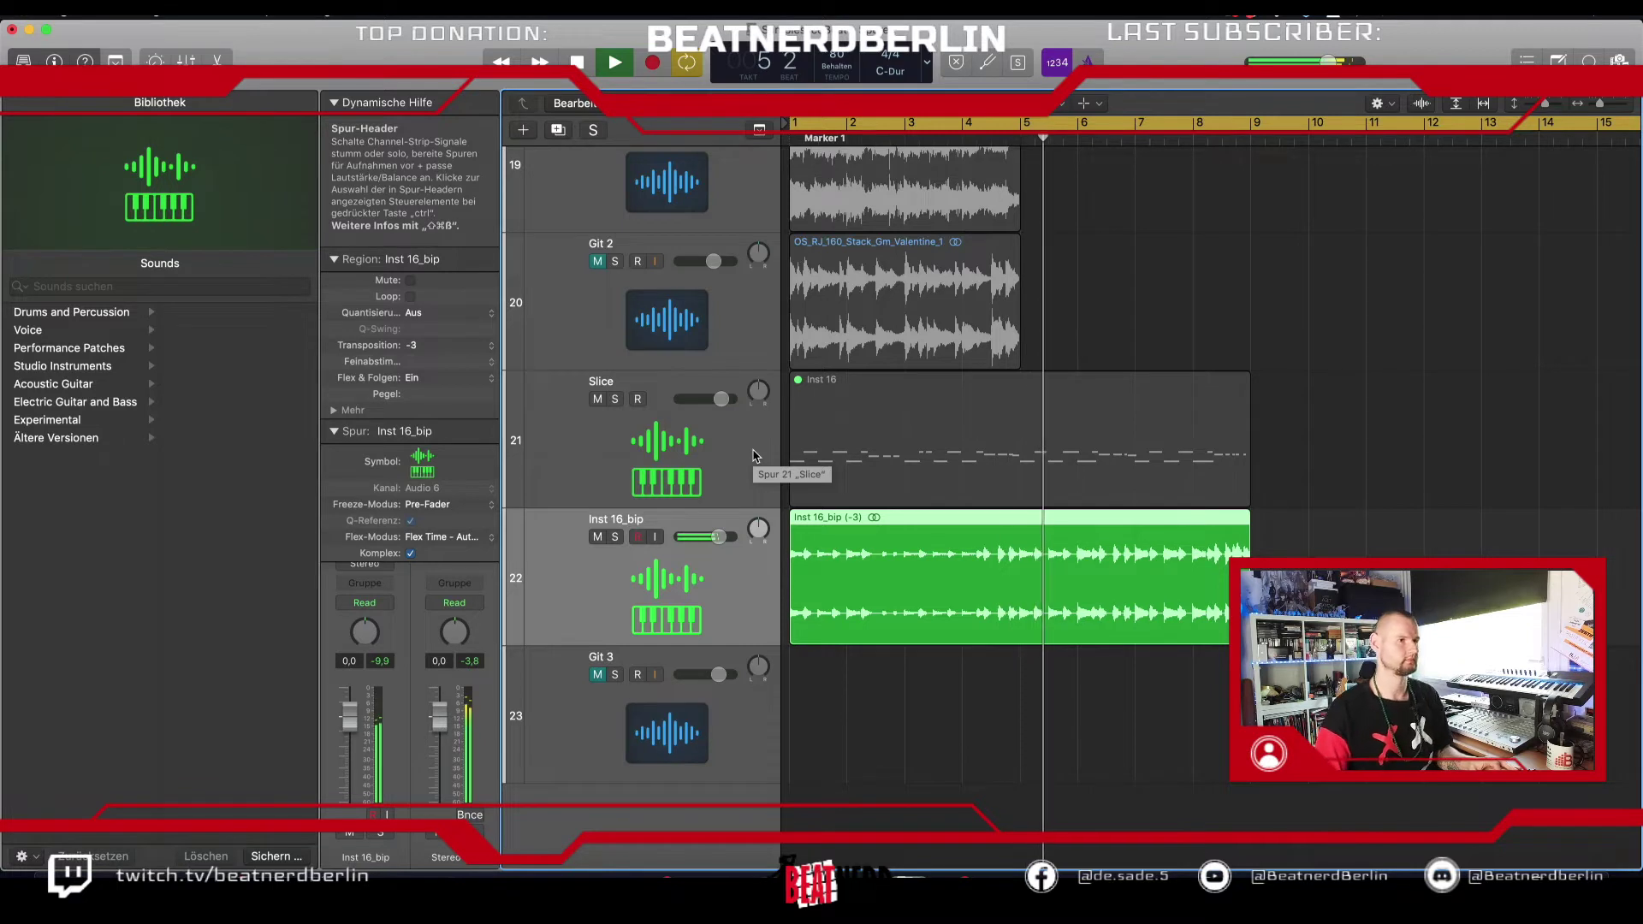
key("space")
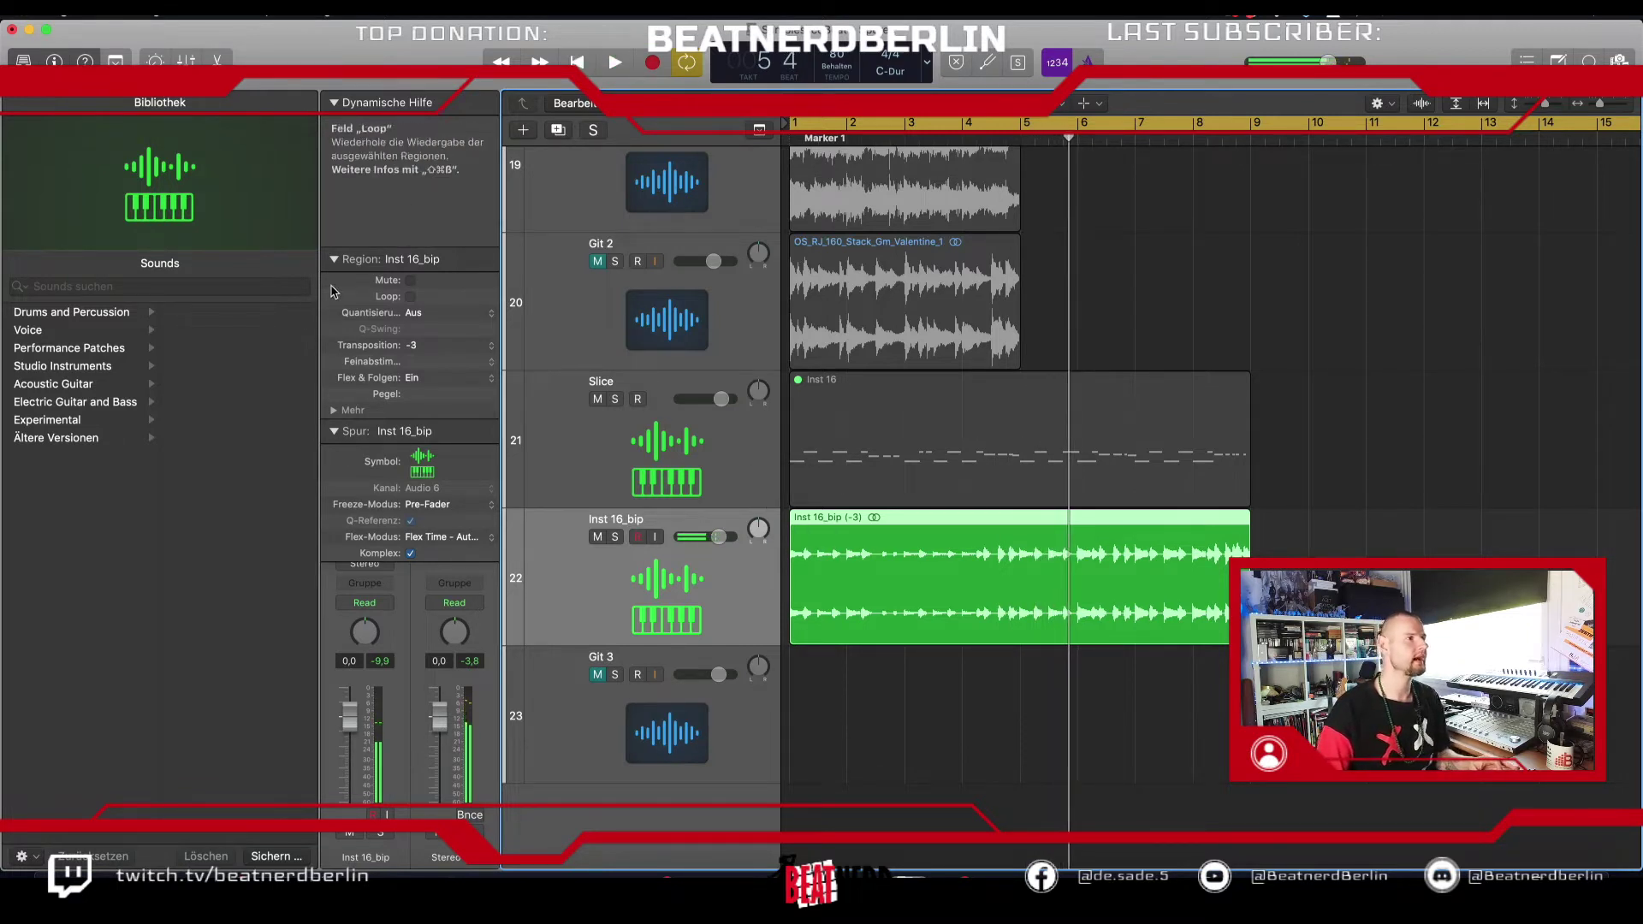
Step: Insert the Sugar Bytes Effectrix plug-in on the Inst 16_bip track
left_click(334, 258)
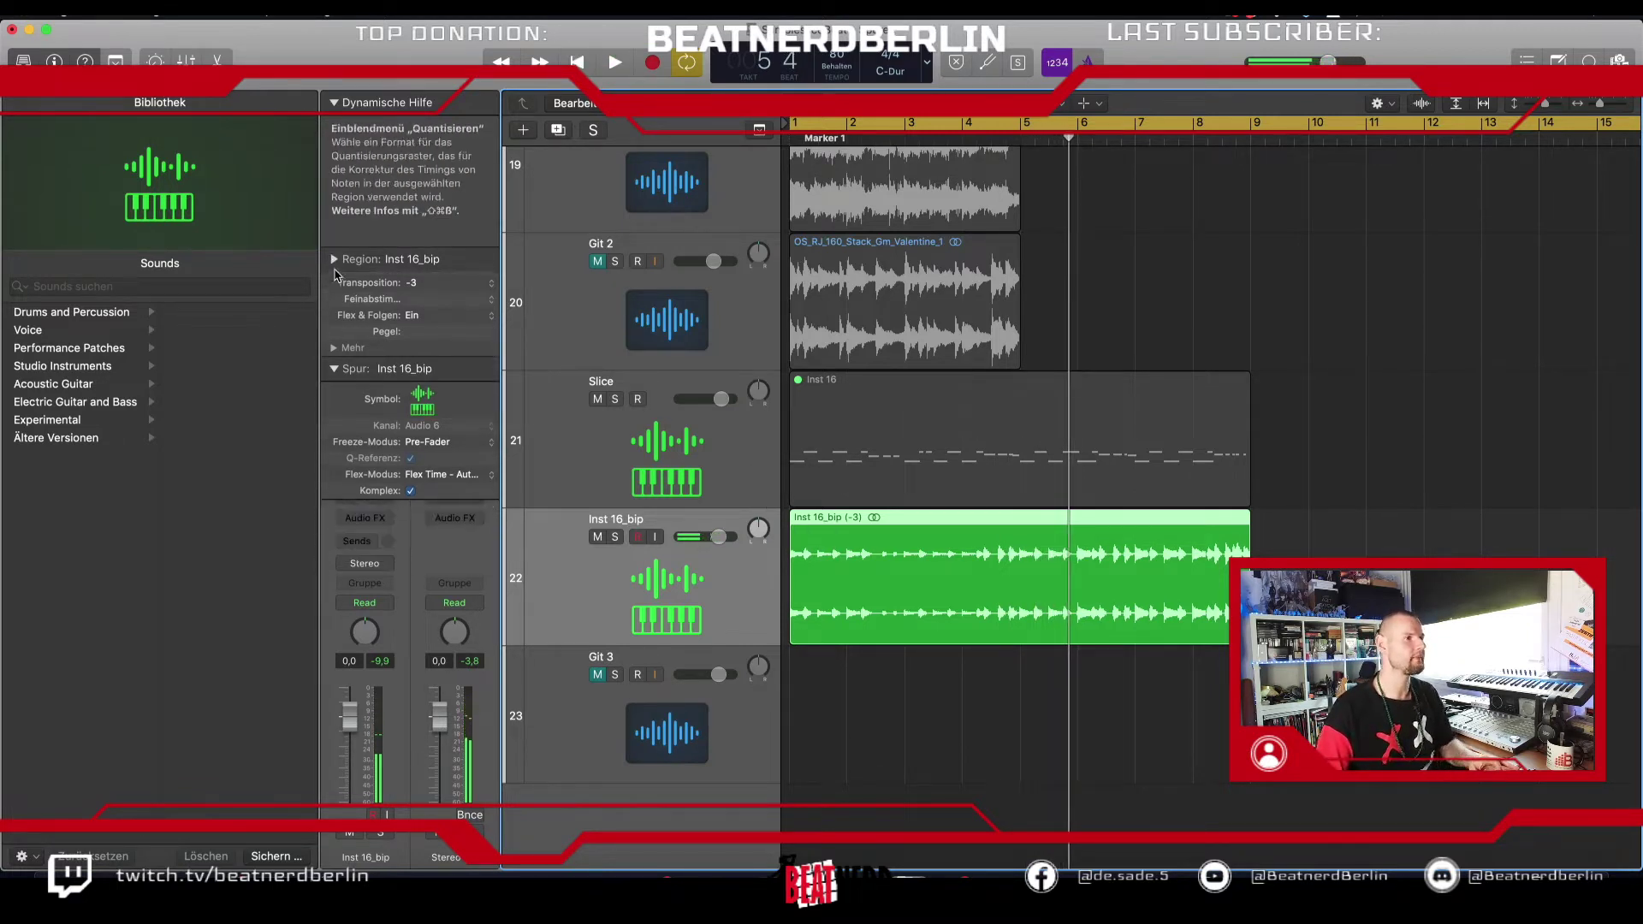
left_click(383, 519)
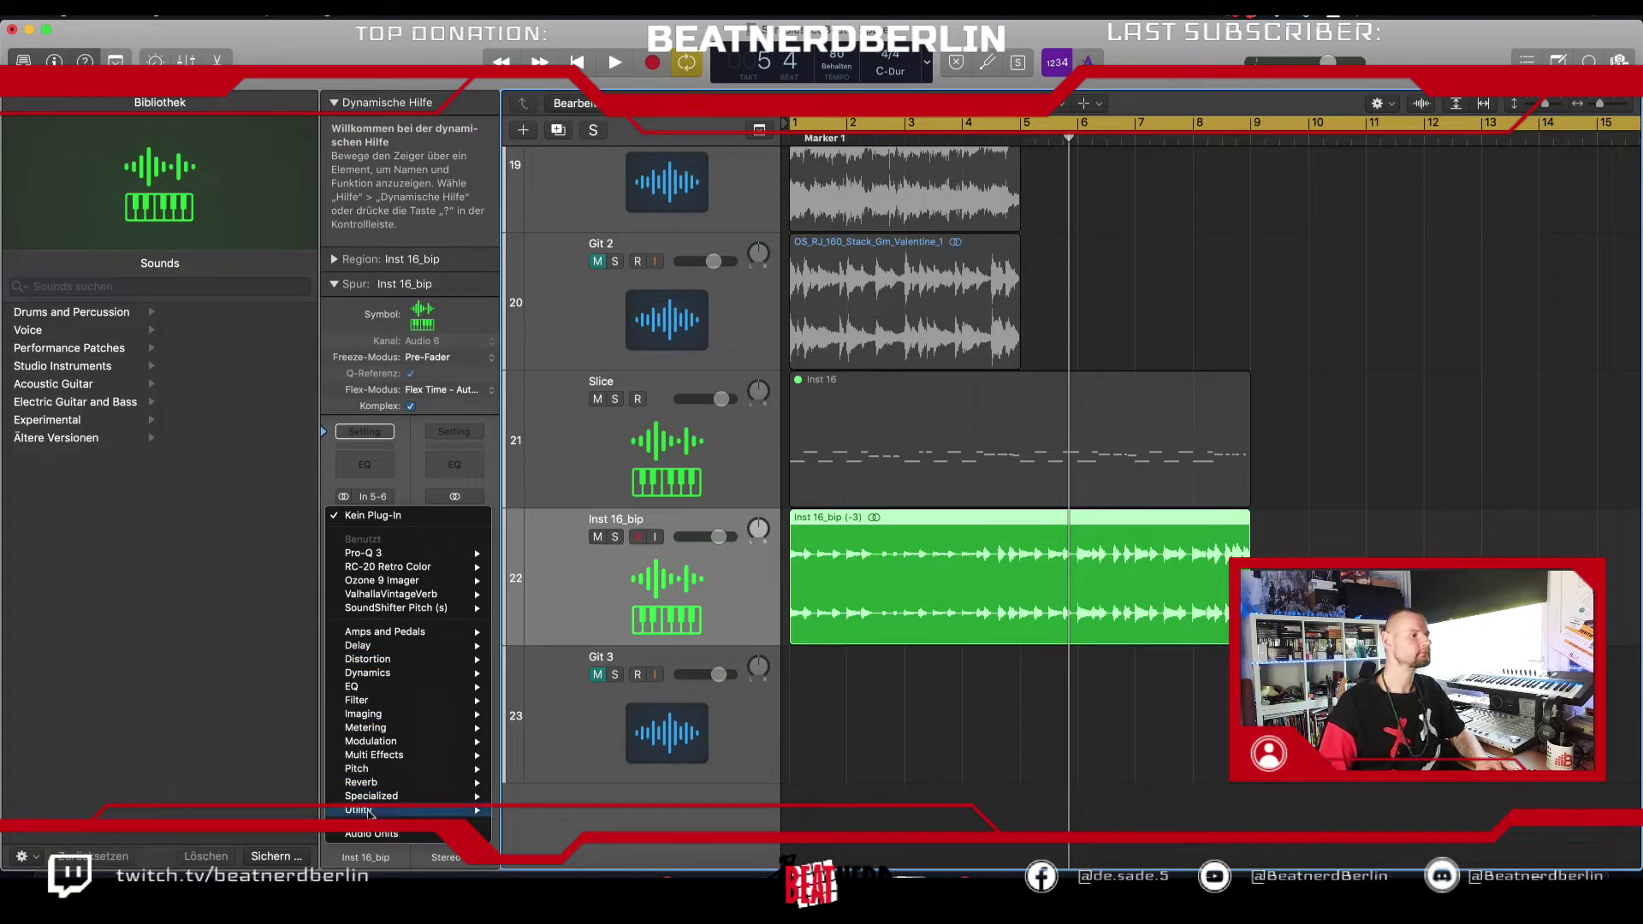
mouse_move(384, 842)
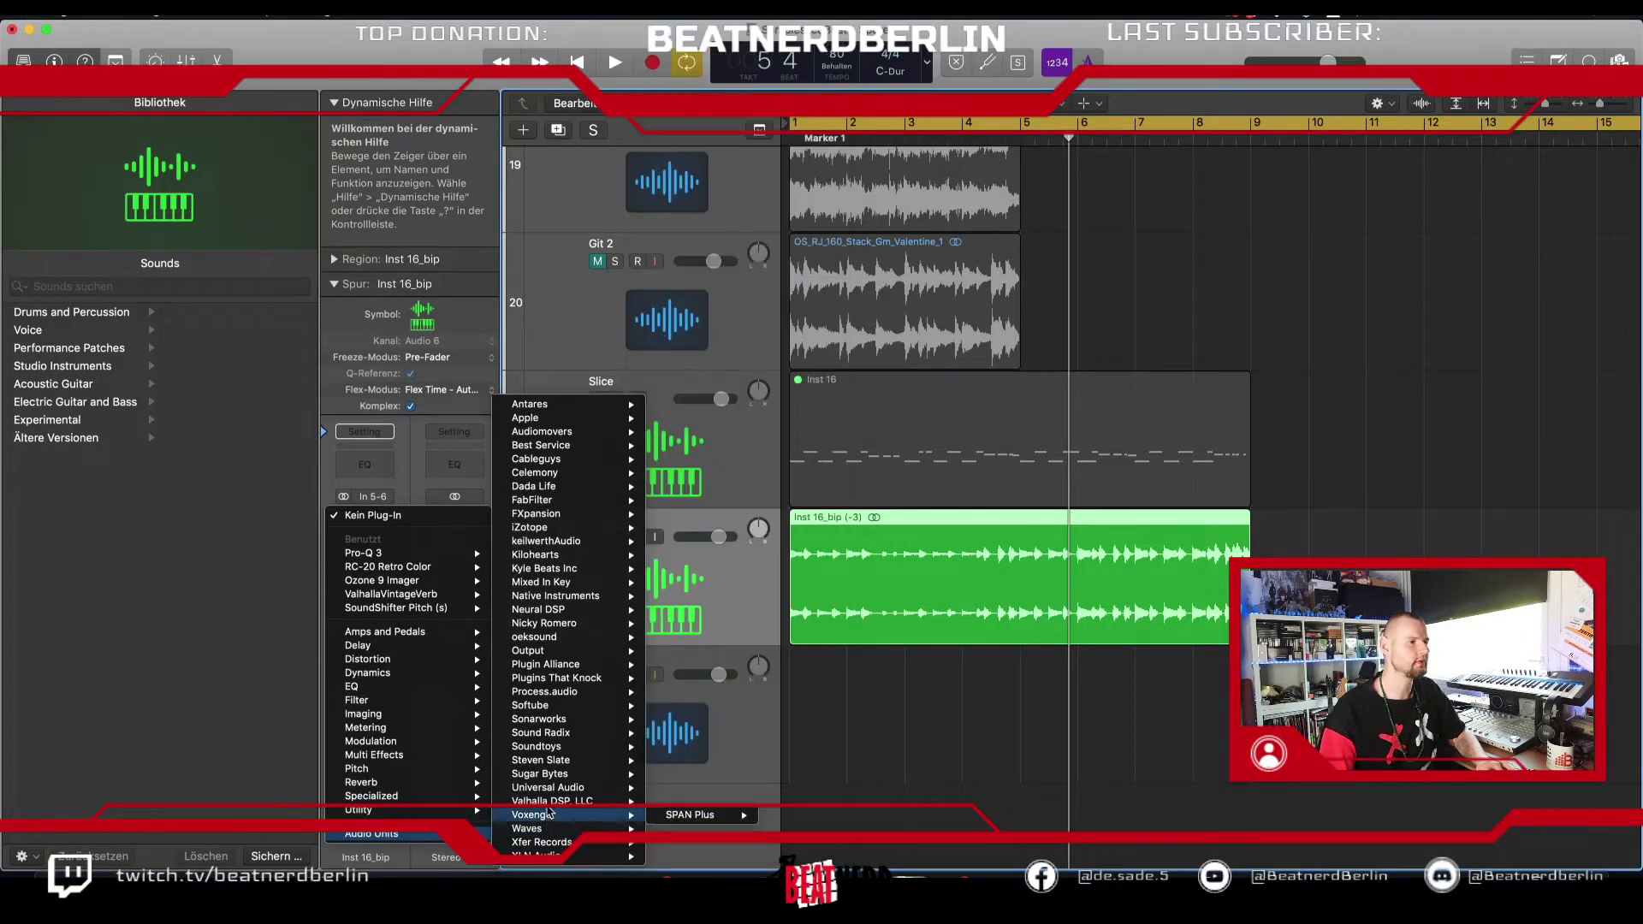
mouse_move(558, 776)
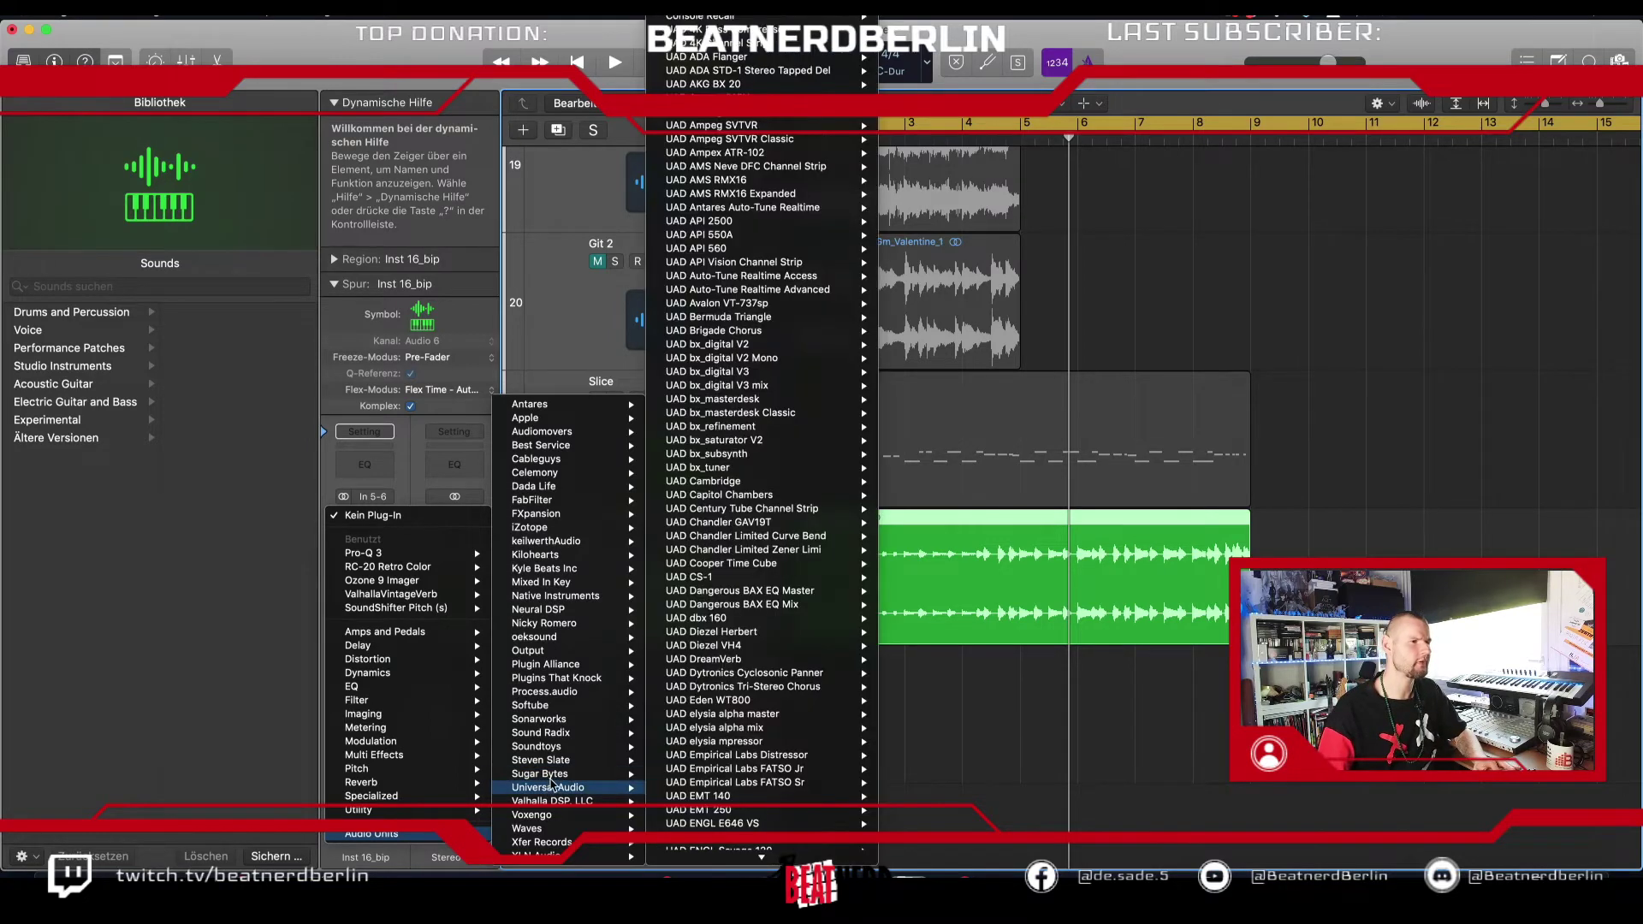
left_click(773, 789)
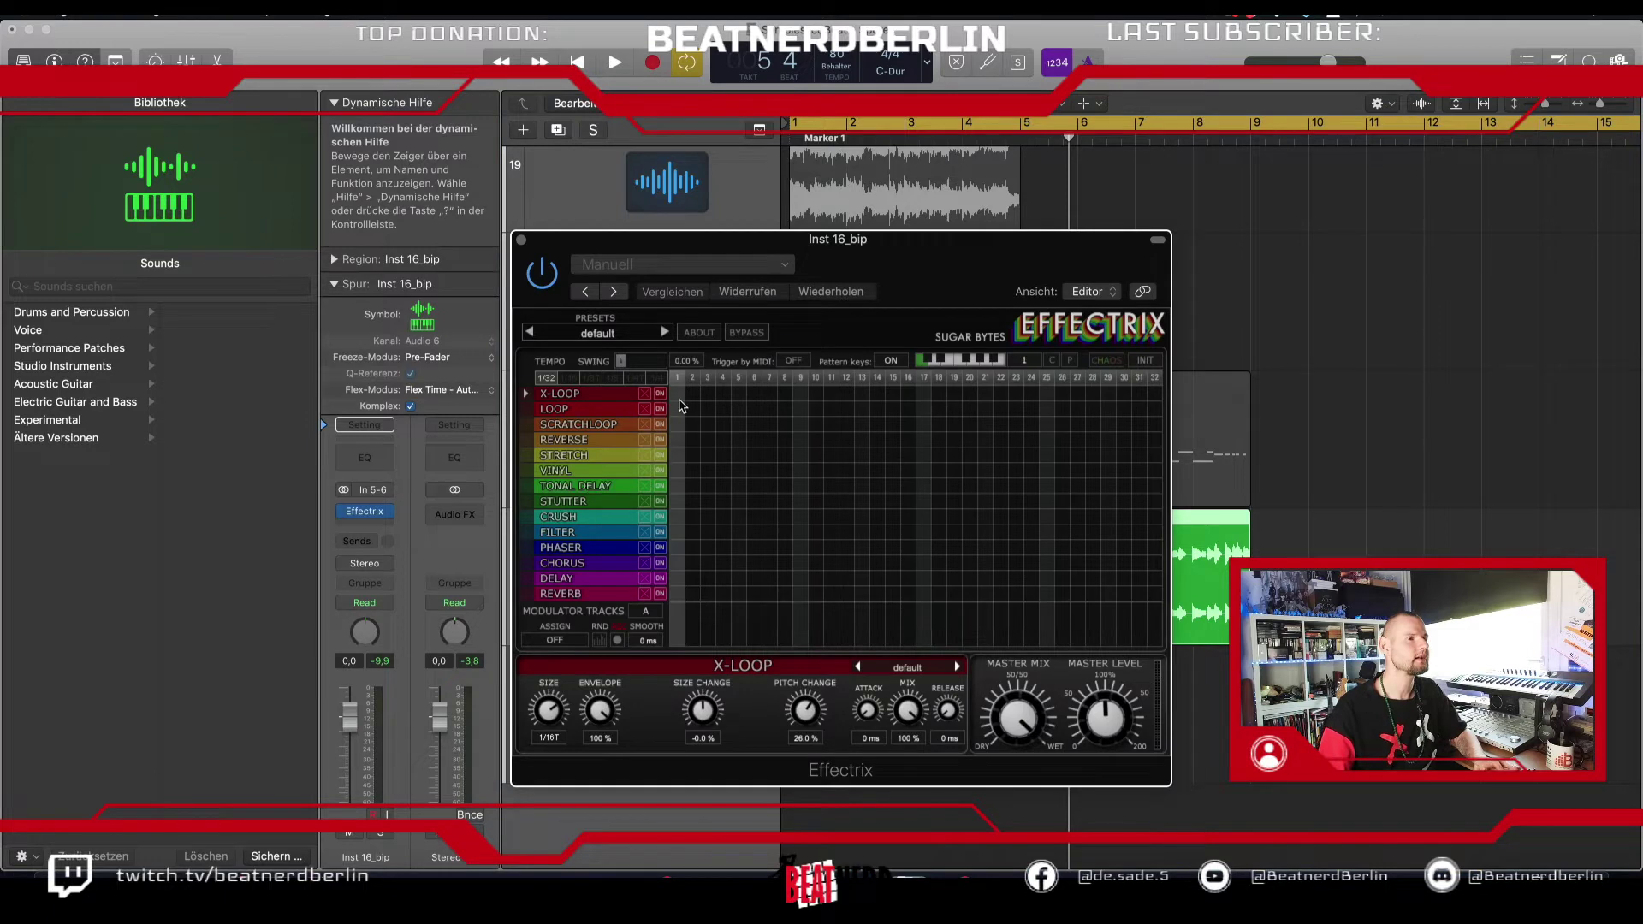
Step: Try Vinyl blocks on steps 9–16, 17–26 and 10–14 of the Effectrix sequence, auditioning them from bar 1
left_click_drag(795, 466, 838, 469)
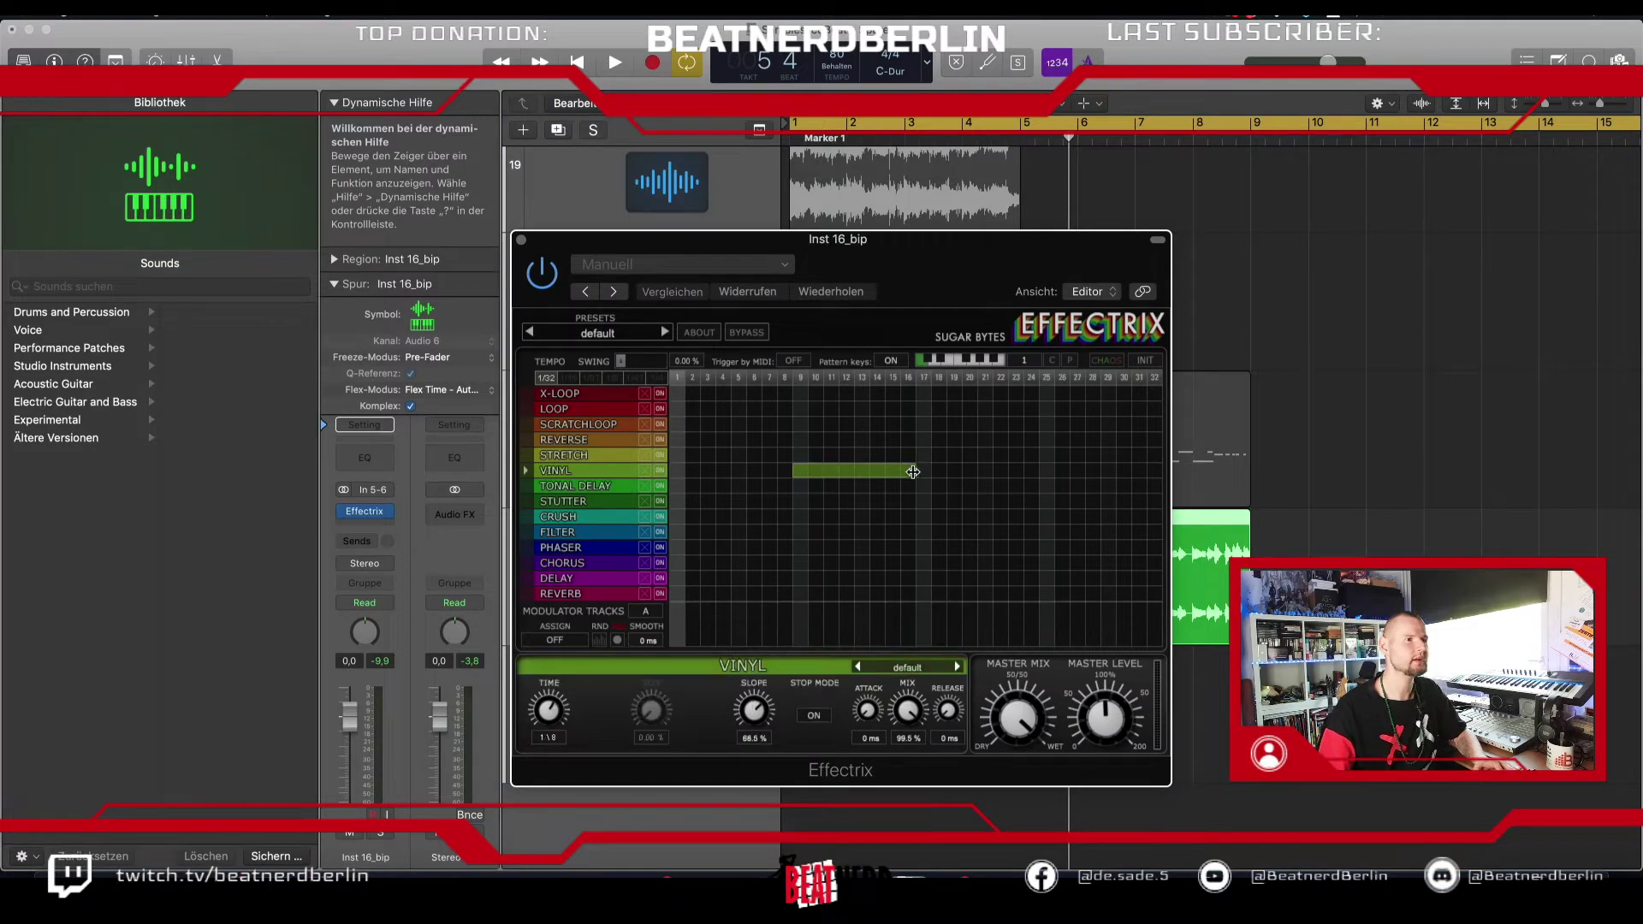
key("space")
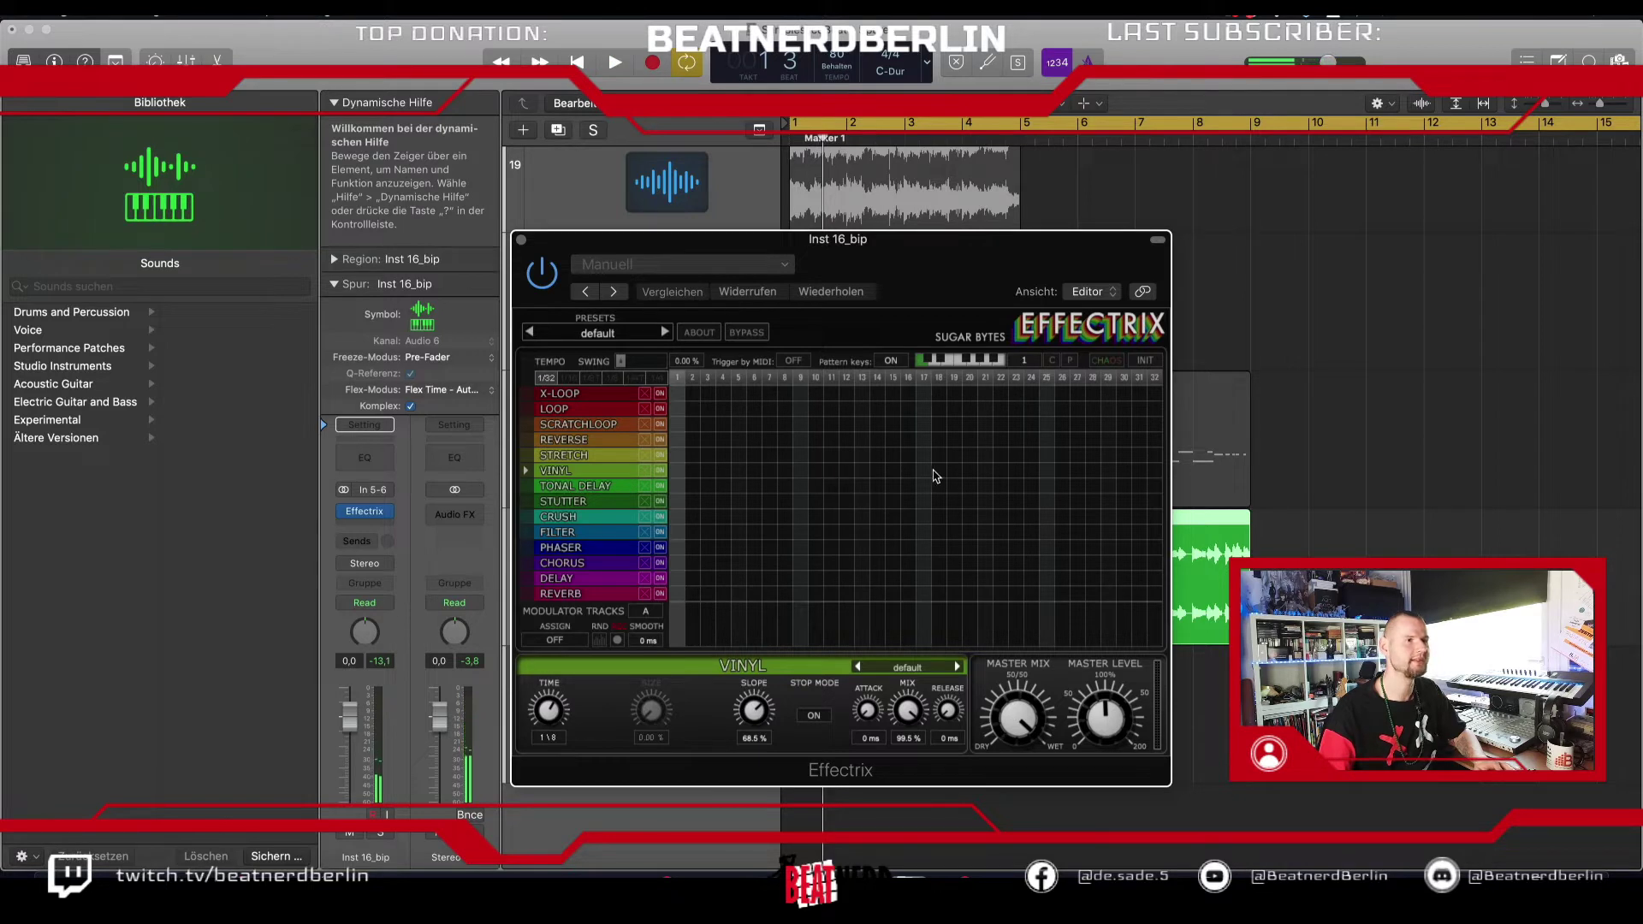
left_click_drag(1065, 470, 1069, 470)
key("space")
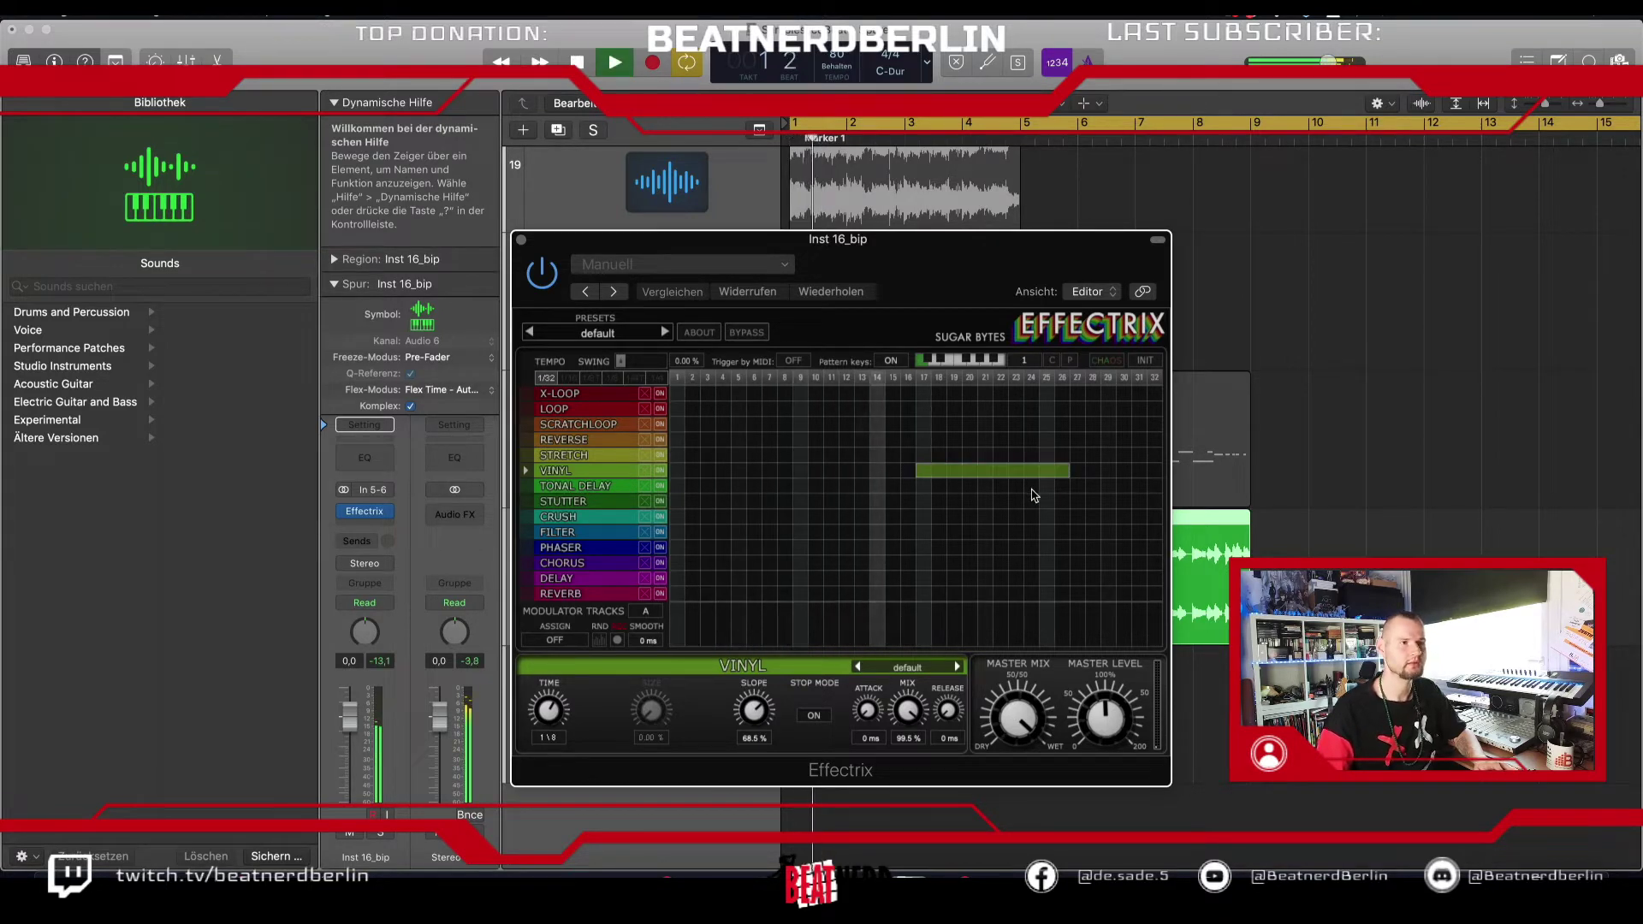
key("space")
key("space")
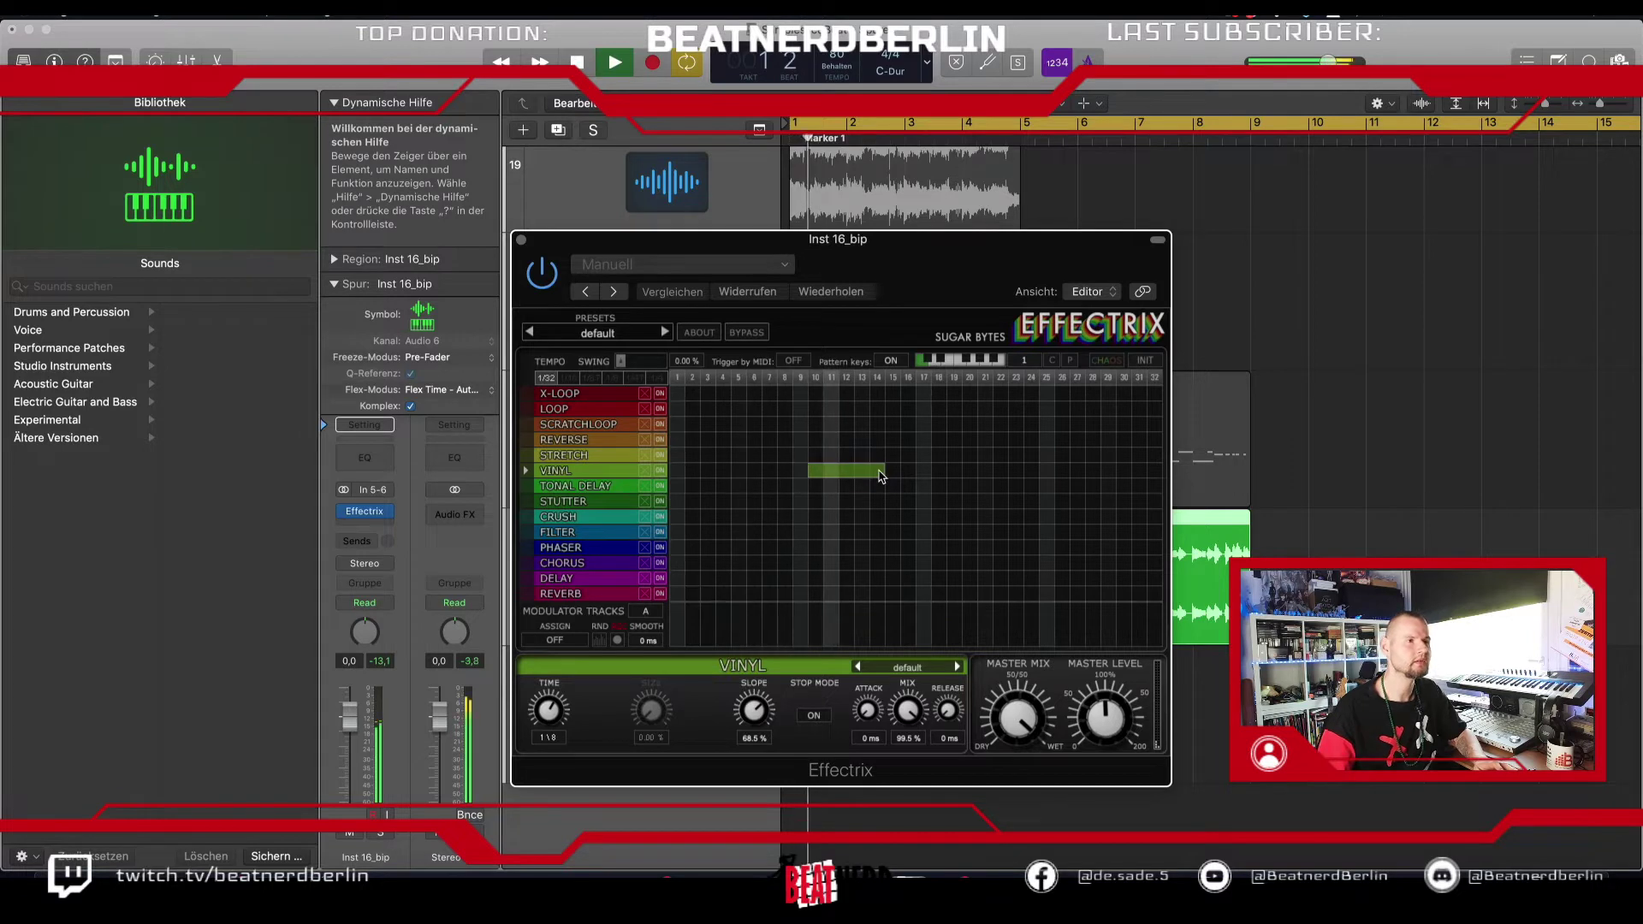
Step: Try a Stretch block on steps 10–19 and a Loop block starting at step 10, auditioning each from bar 1
left_click_drag(820, 461, 948, 462)
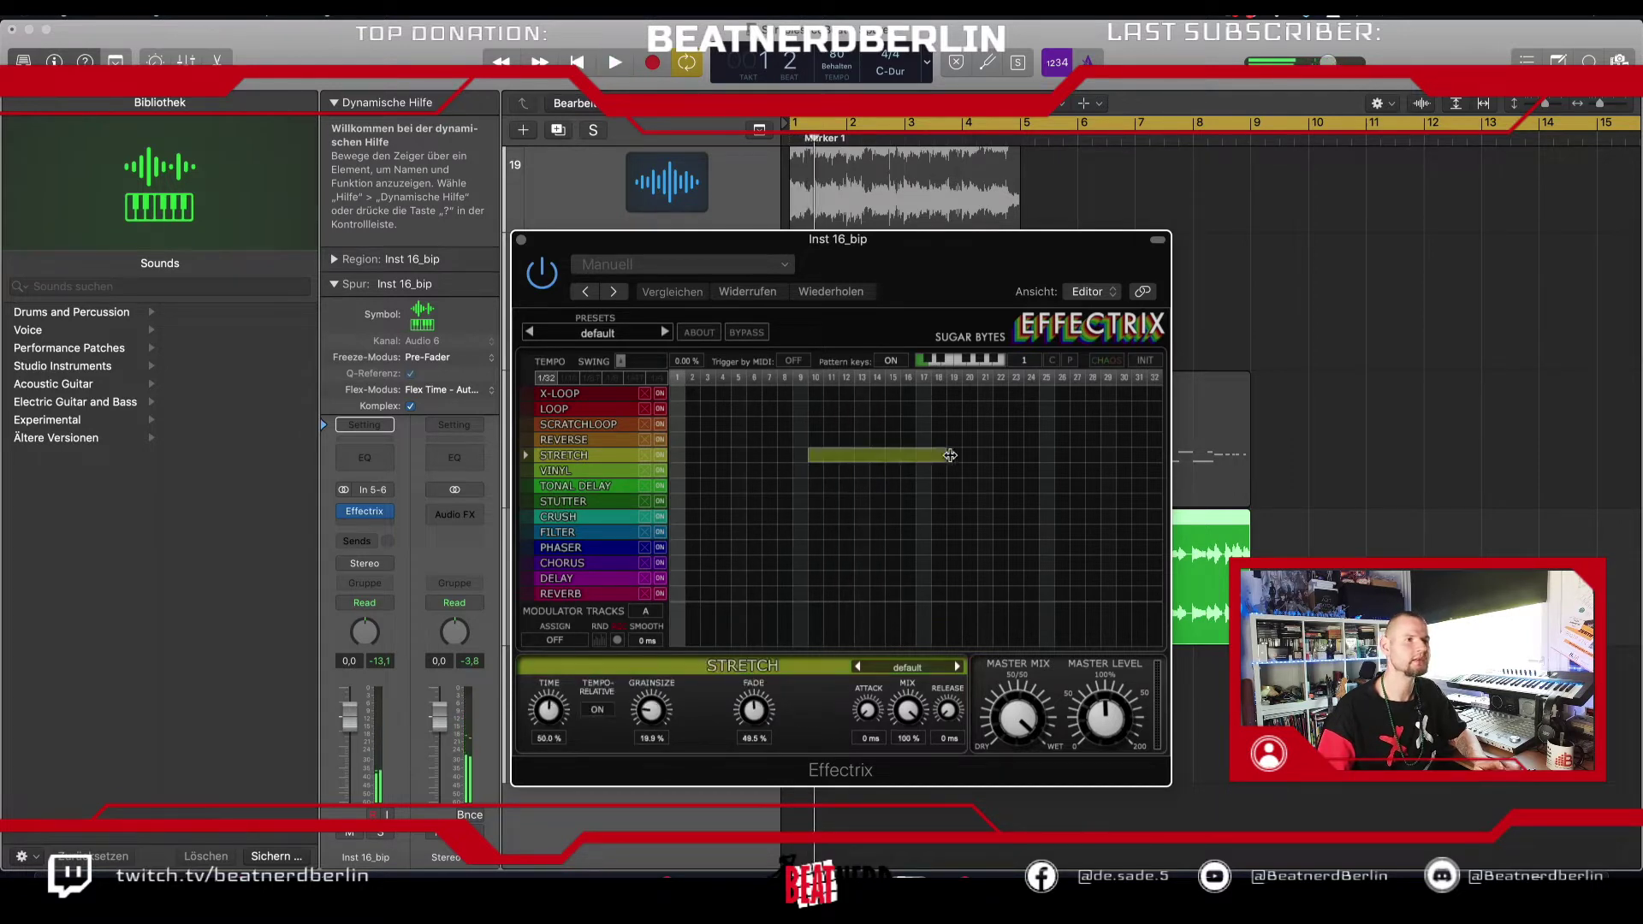
key("space")
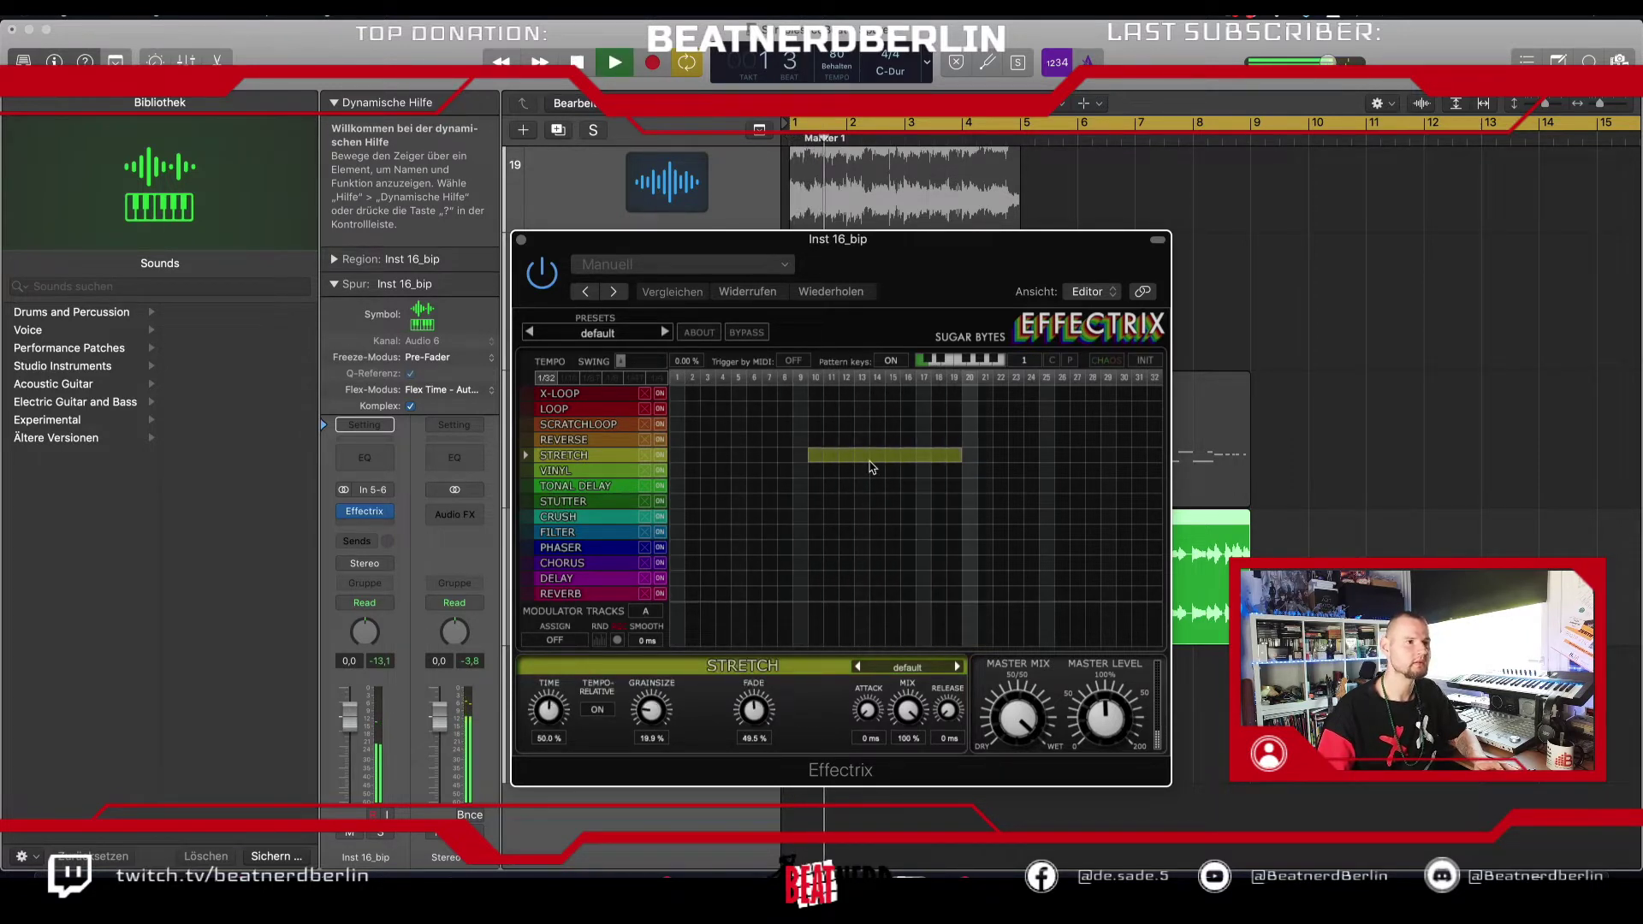
key("space")
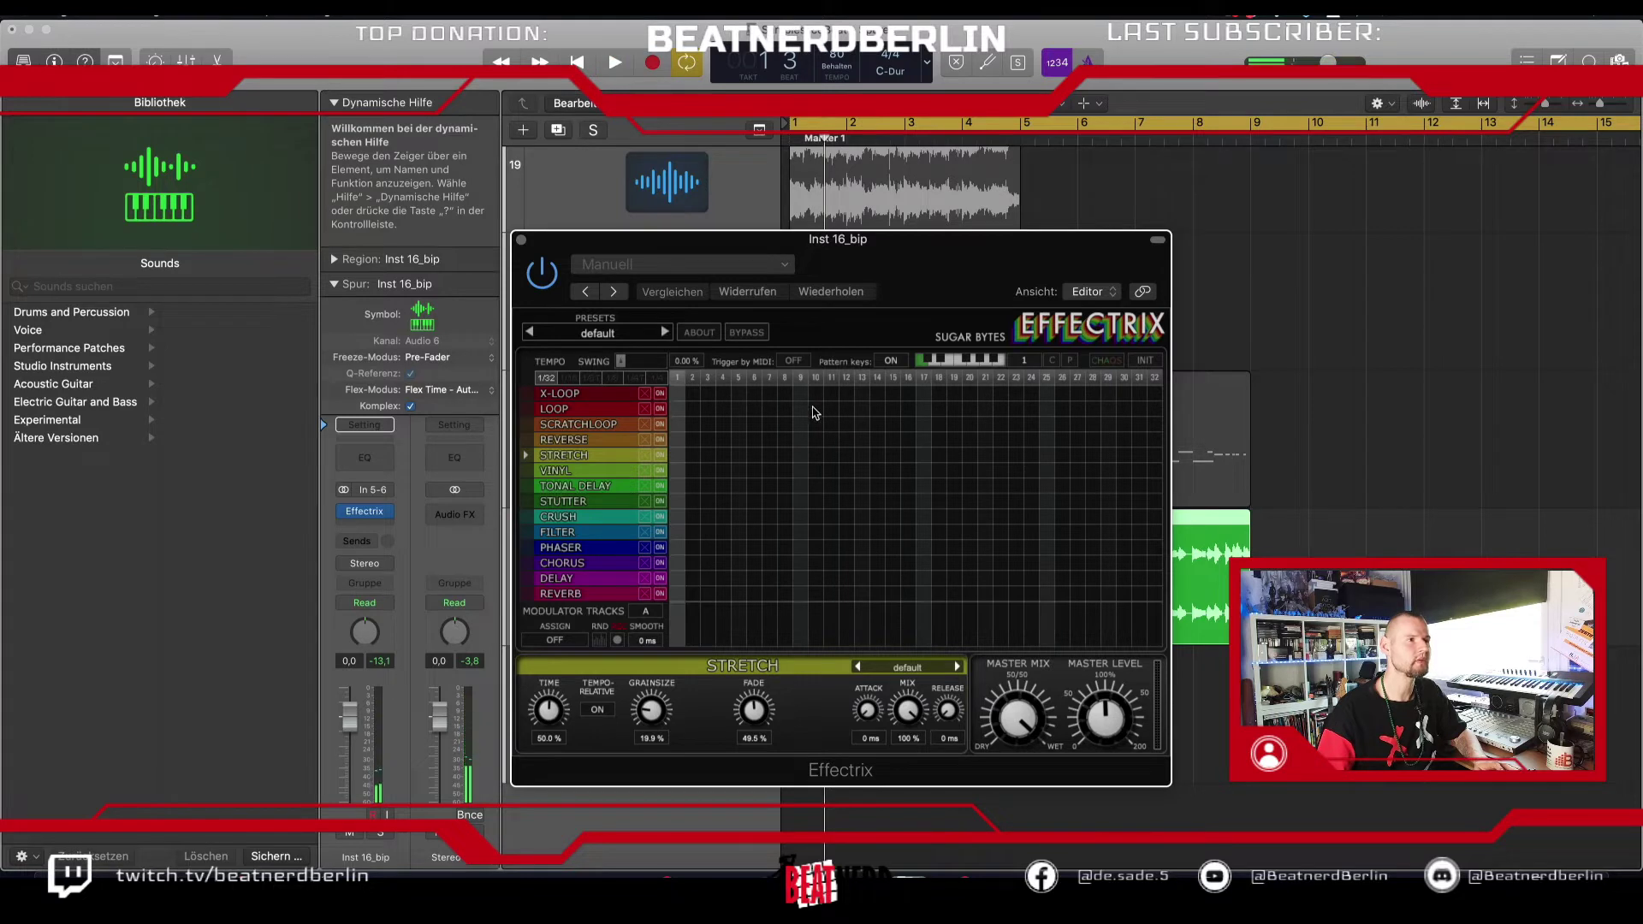
left_click(815, 413)
key("space")
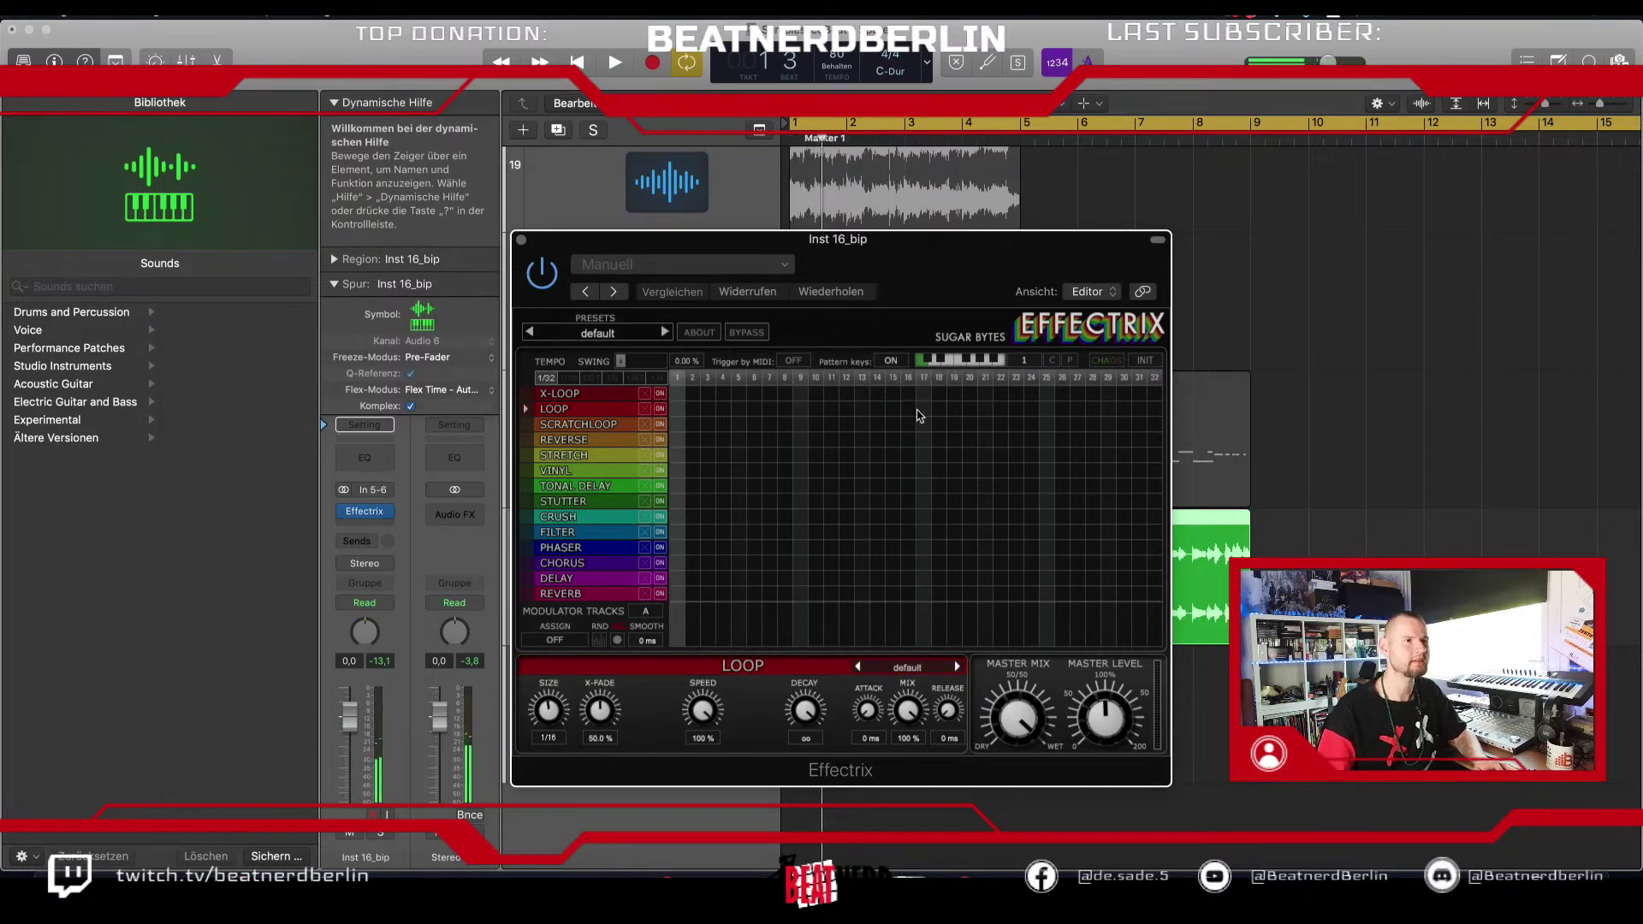
Step: Place a Loop block on steps 17–22 and Delay blocks on steps 6–12 and 26–30 while playing back the track
left_click_drag(918, 416, 1003, 419)
key("space")
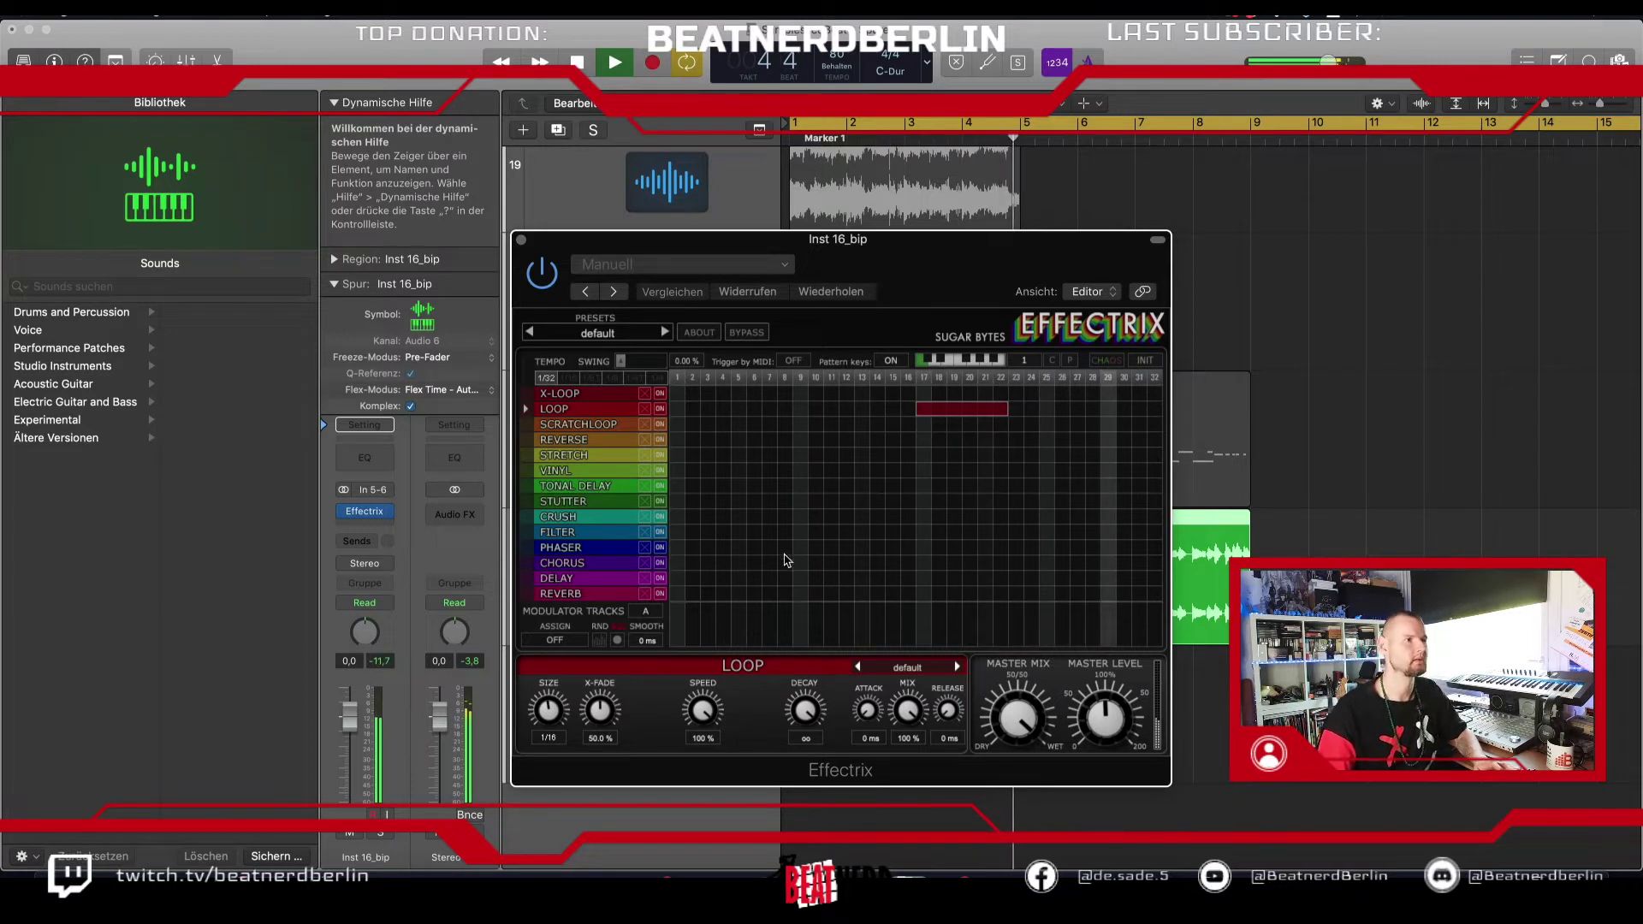
left_click_drag(752, 578, 839, 578)
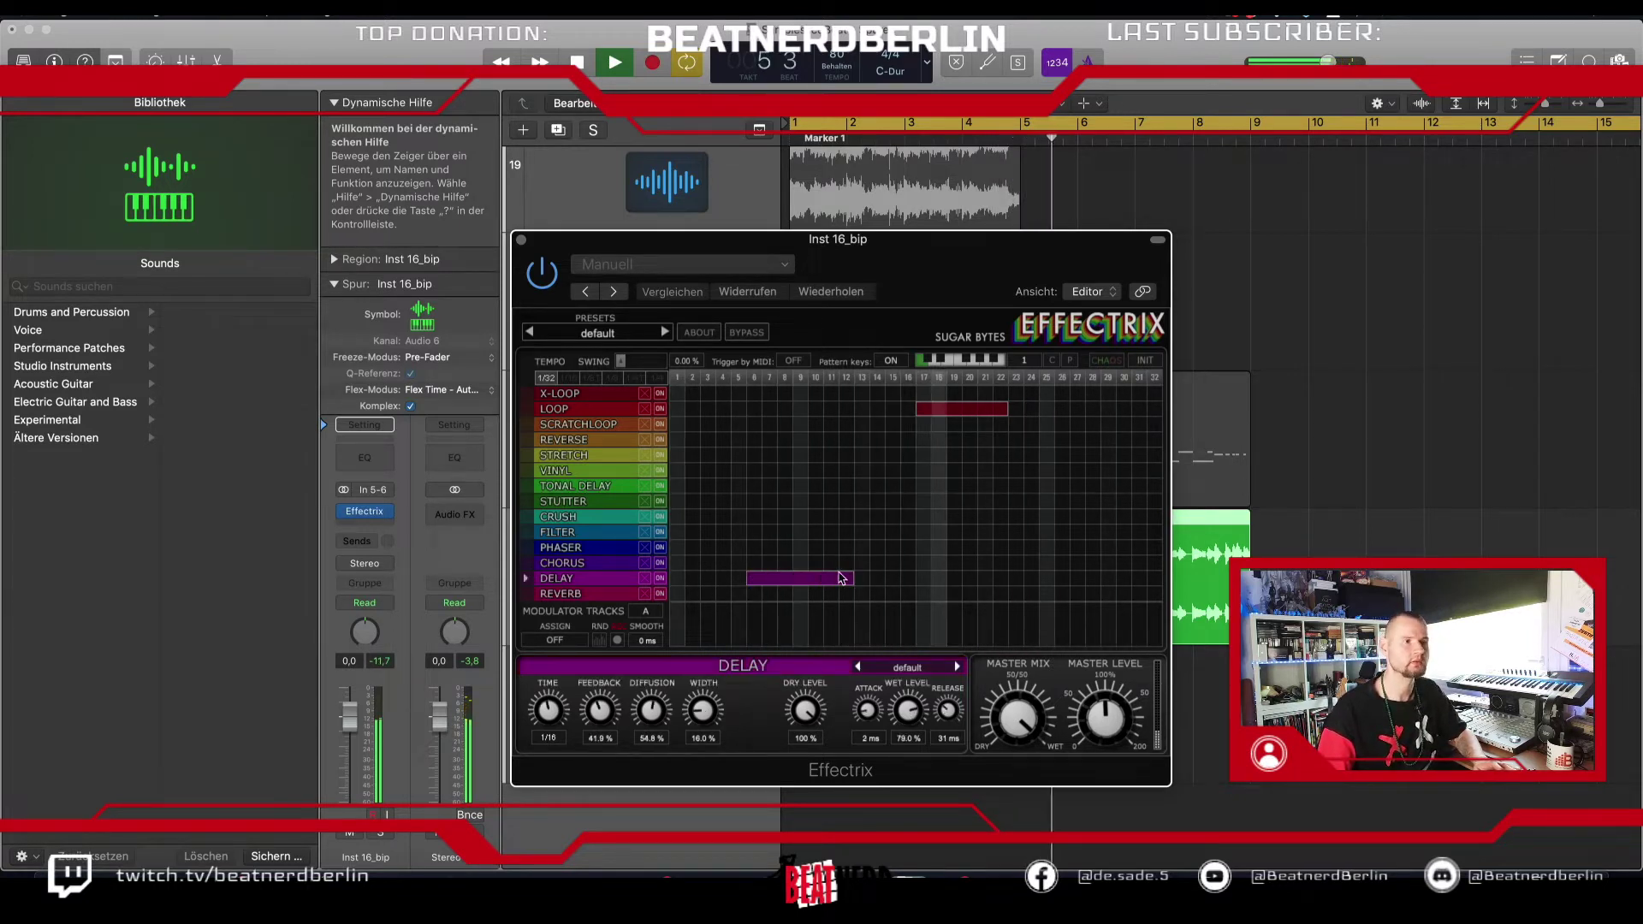
left_click_drag(1058, 578, 1128, 585)
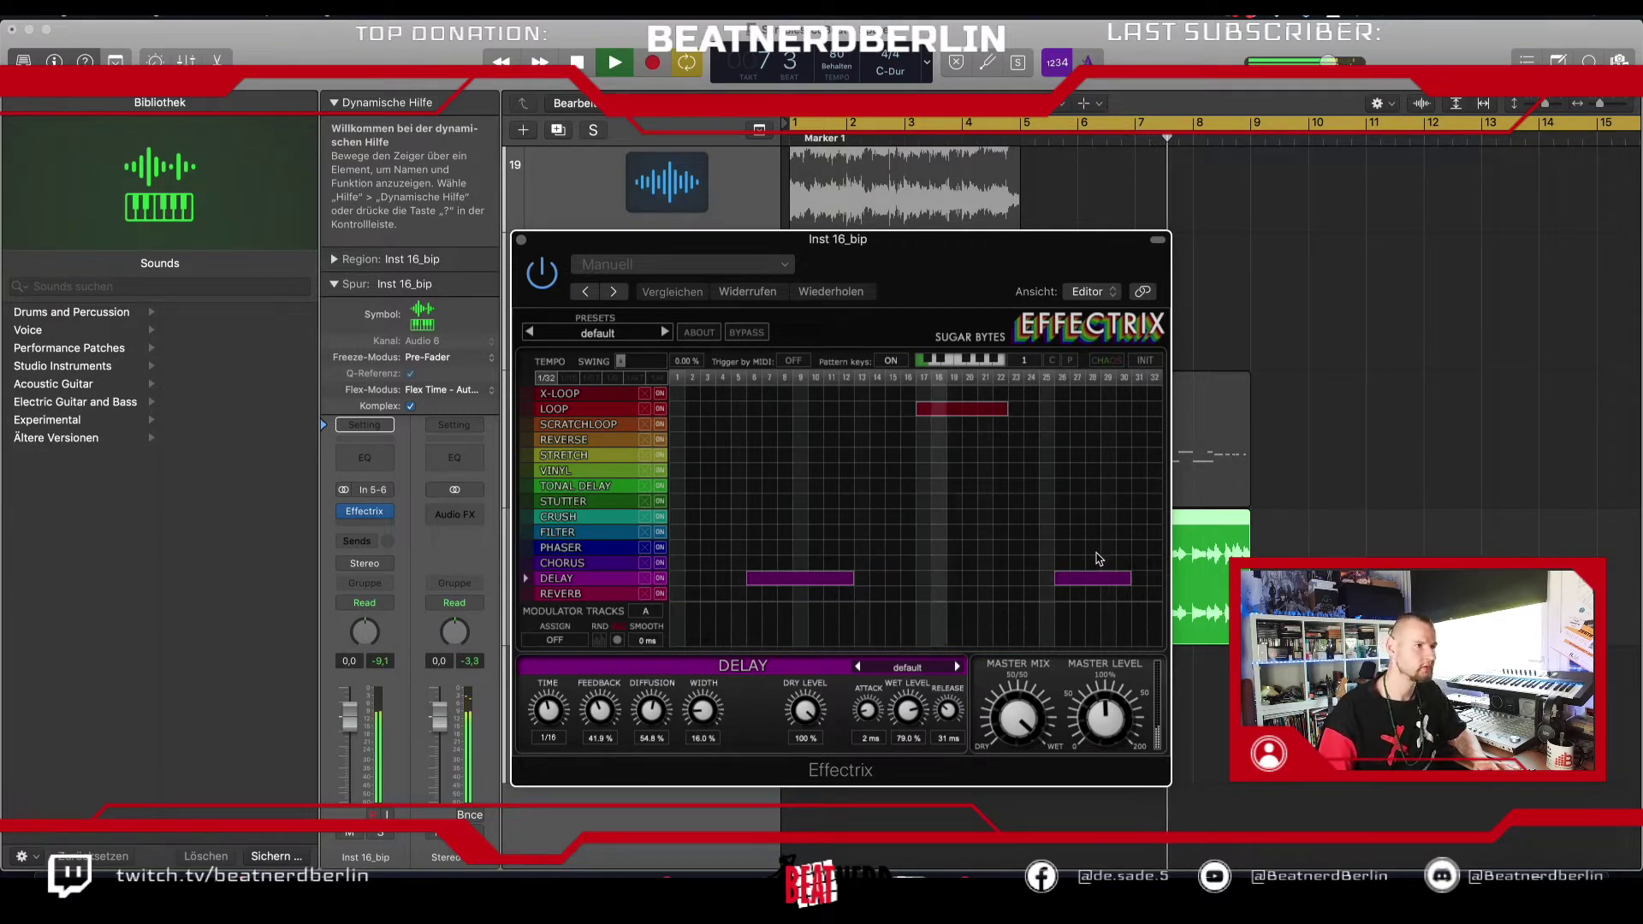
Step: Try a Crush block on steps 31–32, remove it, and add Tonal Delay blocks on steps 12–16 and 23–25
left_click(1136, 518)
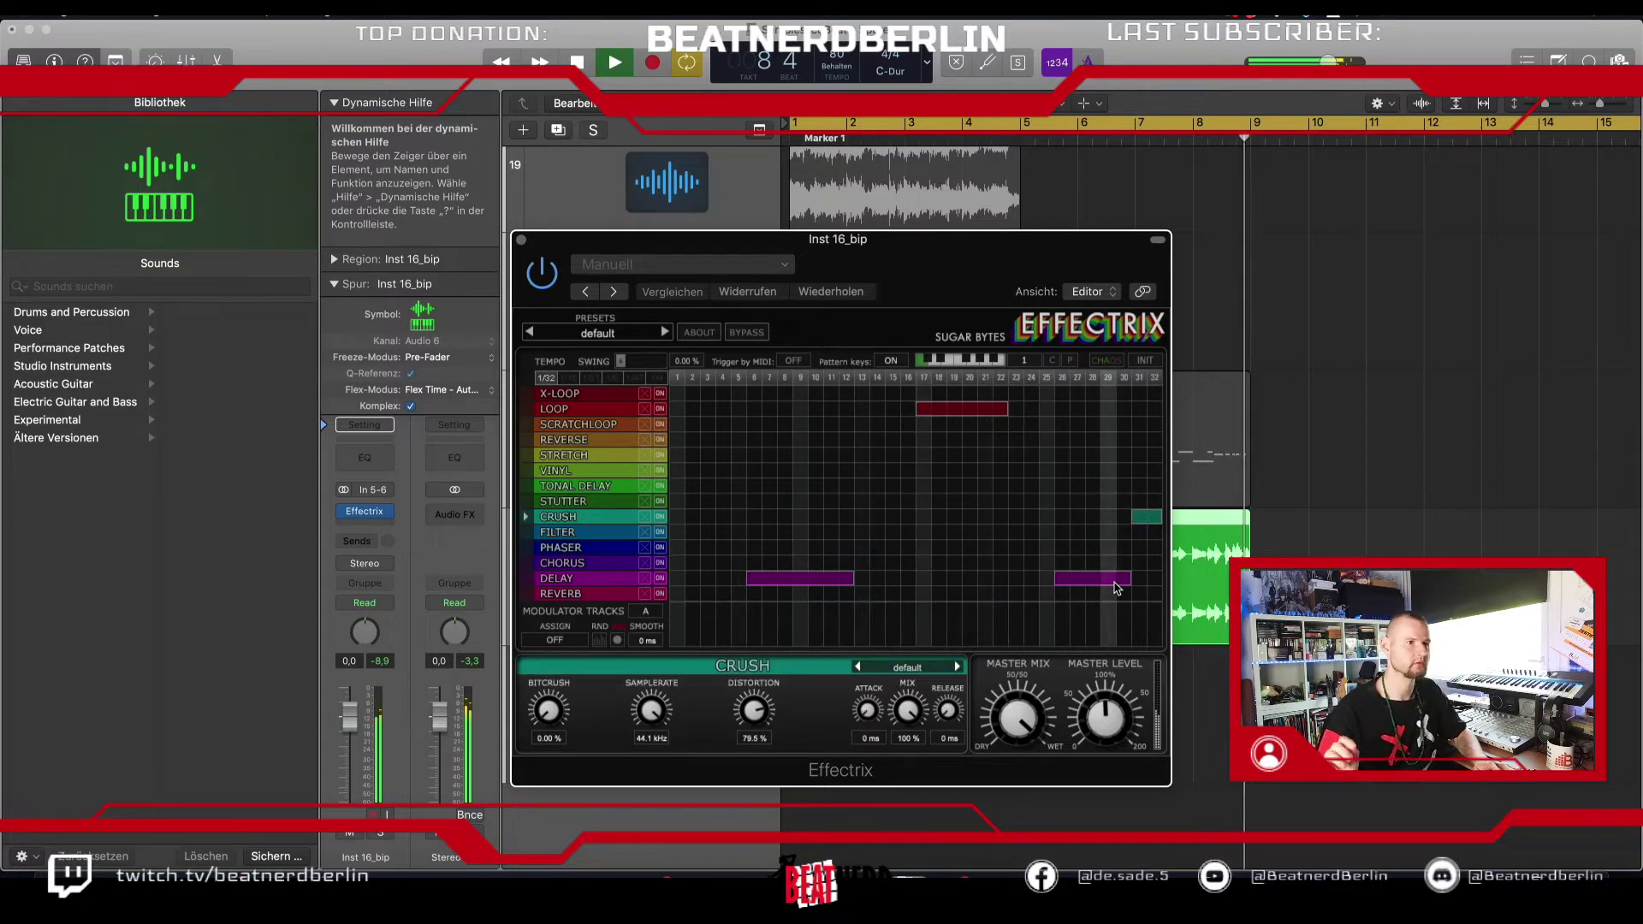
left_click(1142, 518)
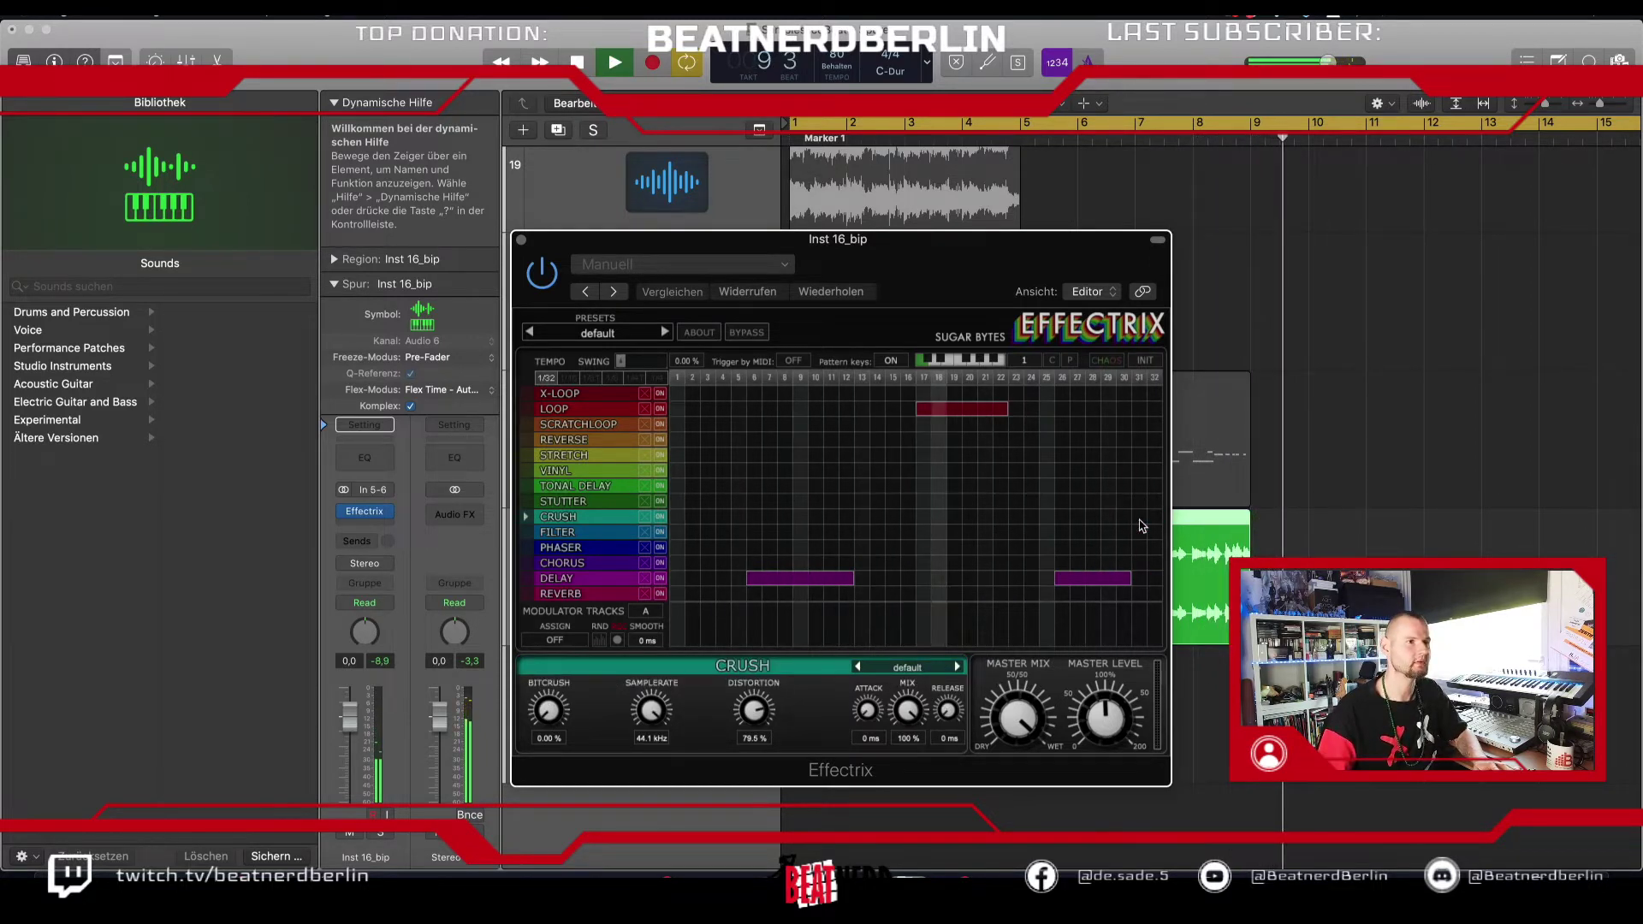
left_click_drag(847, 486, 906, 488)
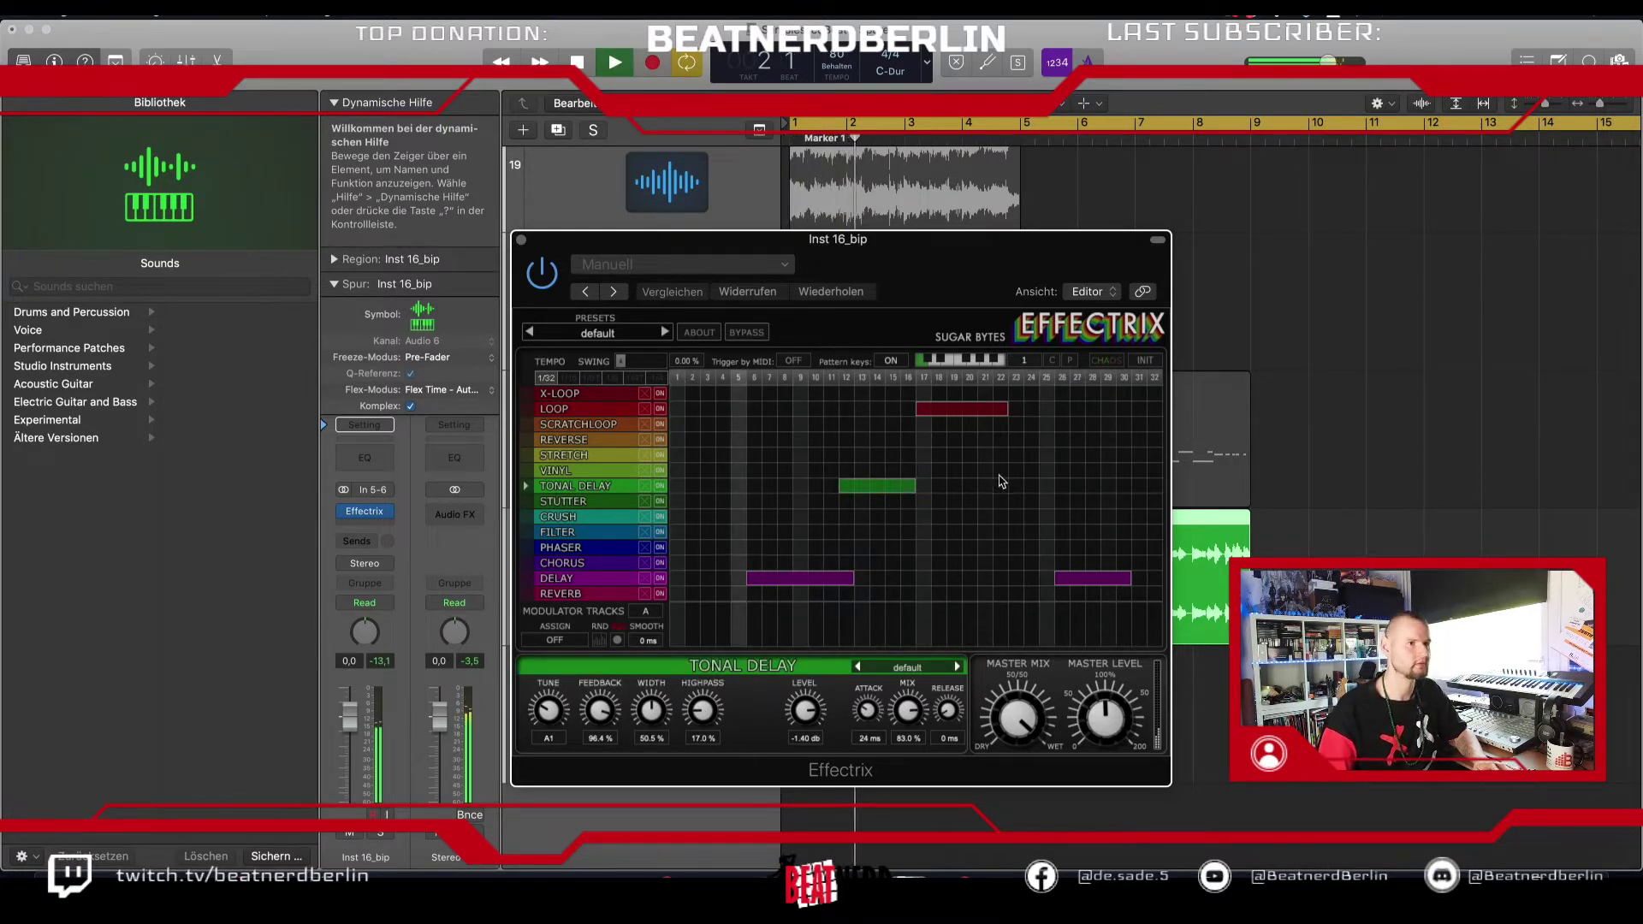
left_click_drag(1012, 486, 1054, 489)
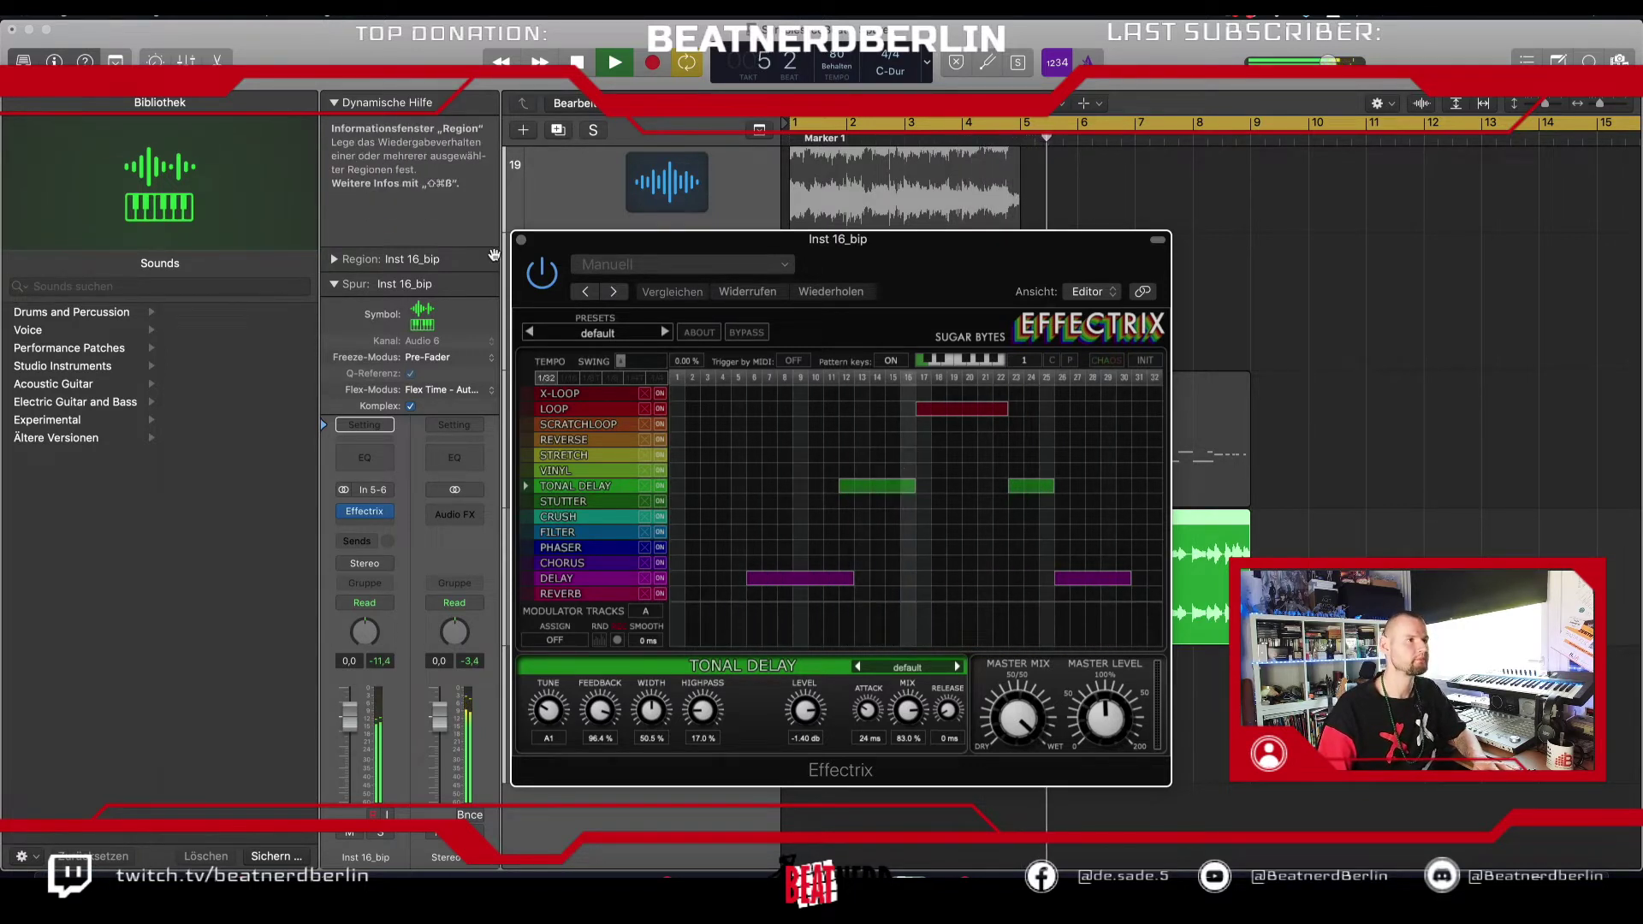
key("space")
key("v")
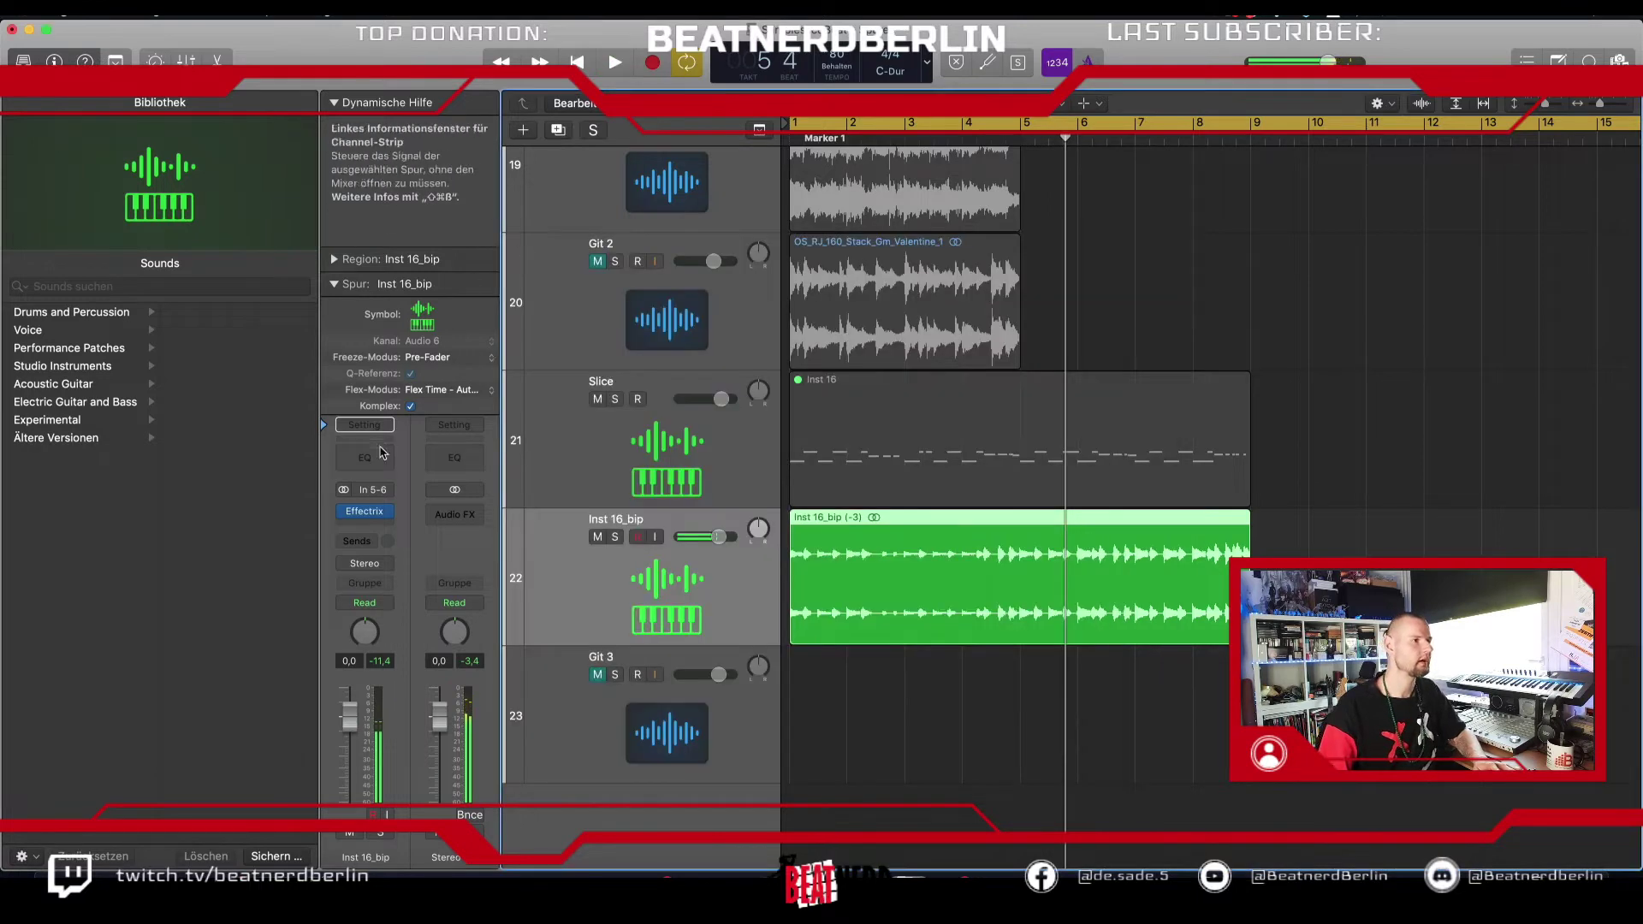
Step: Insert RC-20 Retro Color after Effectrix, load its VHS preset, and play the track from the start
left_click(371, 512)
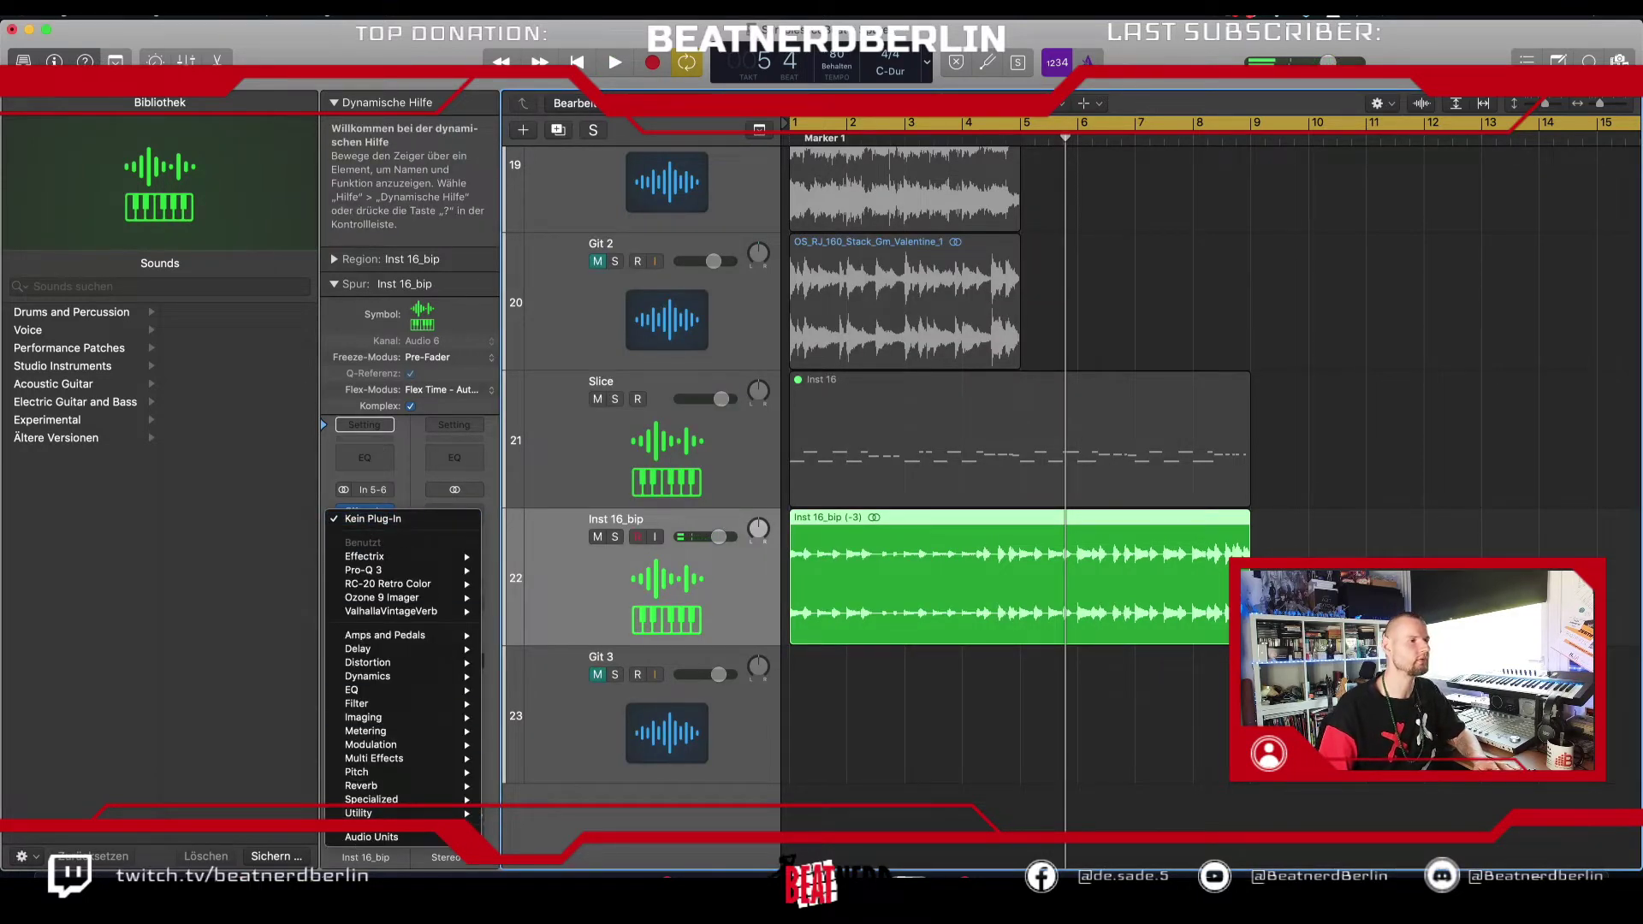
mouse_move(370, 837)
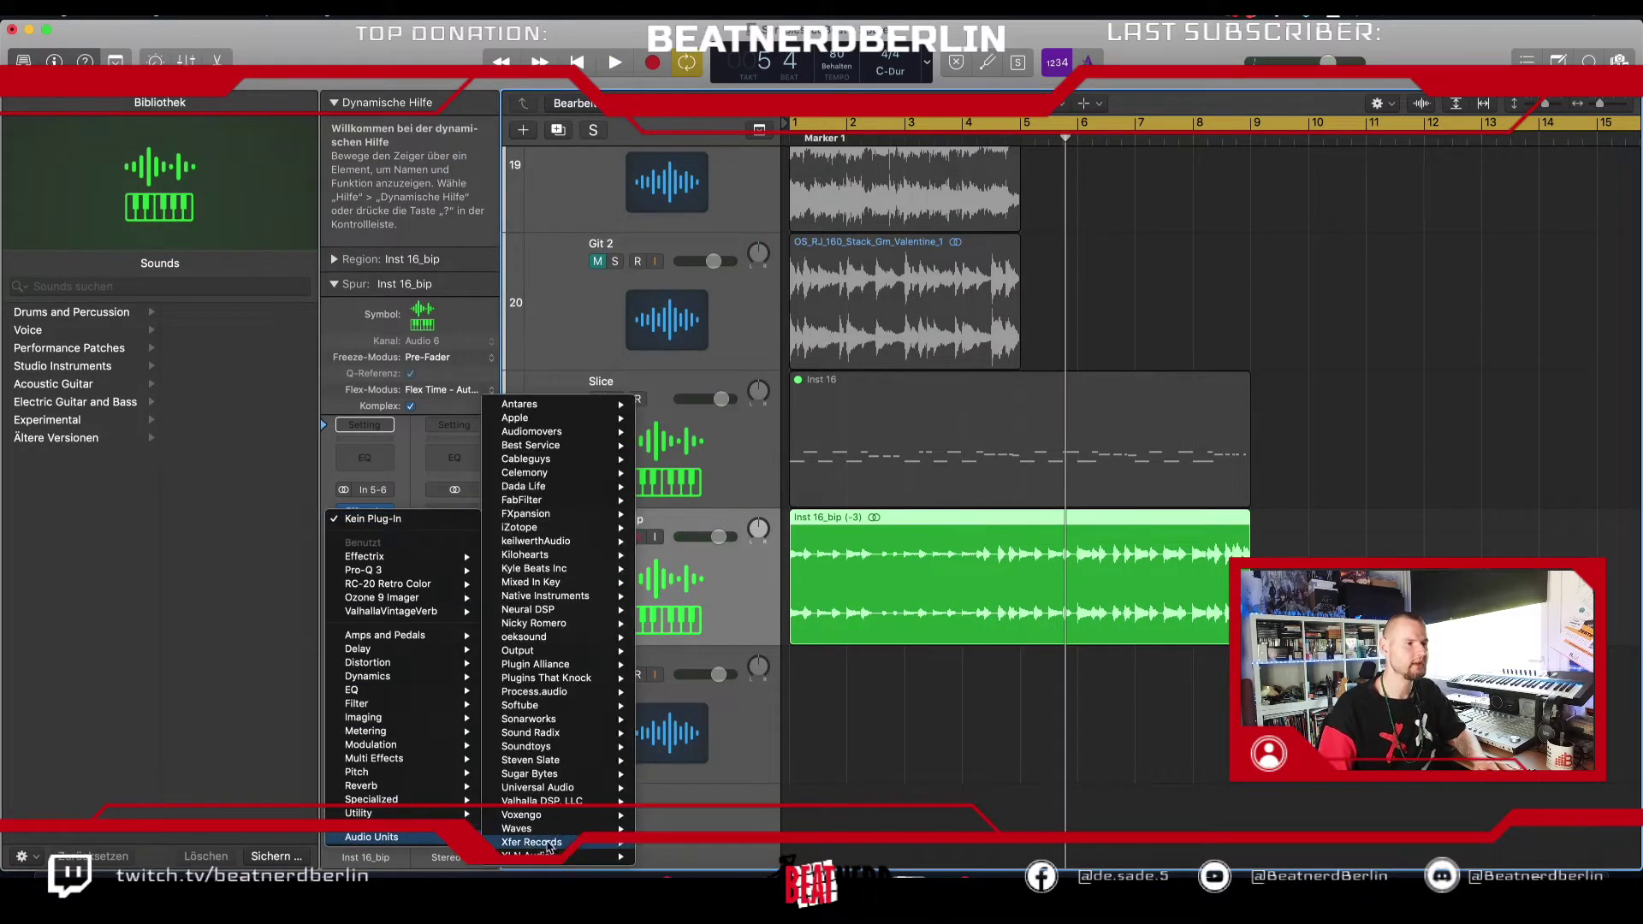
mouse_move(548, 856)
mouse_move(672, 858)
left_click(833, 856)
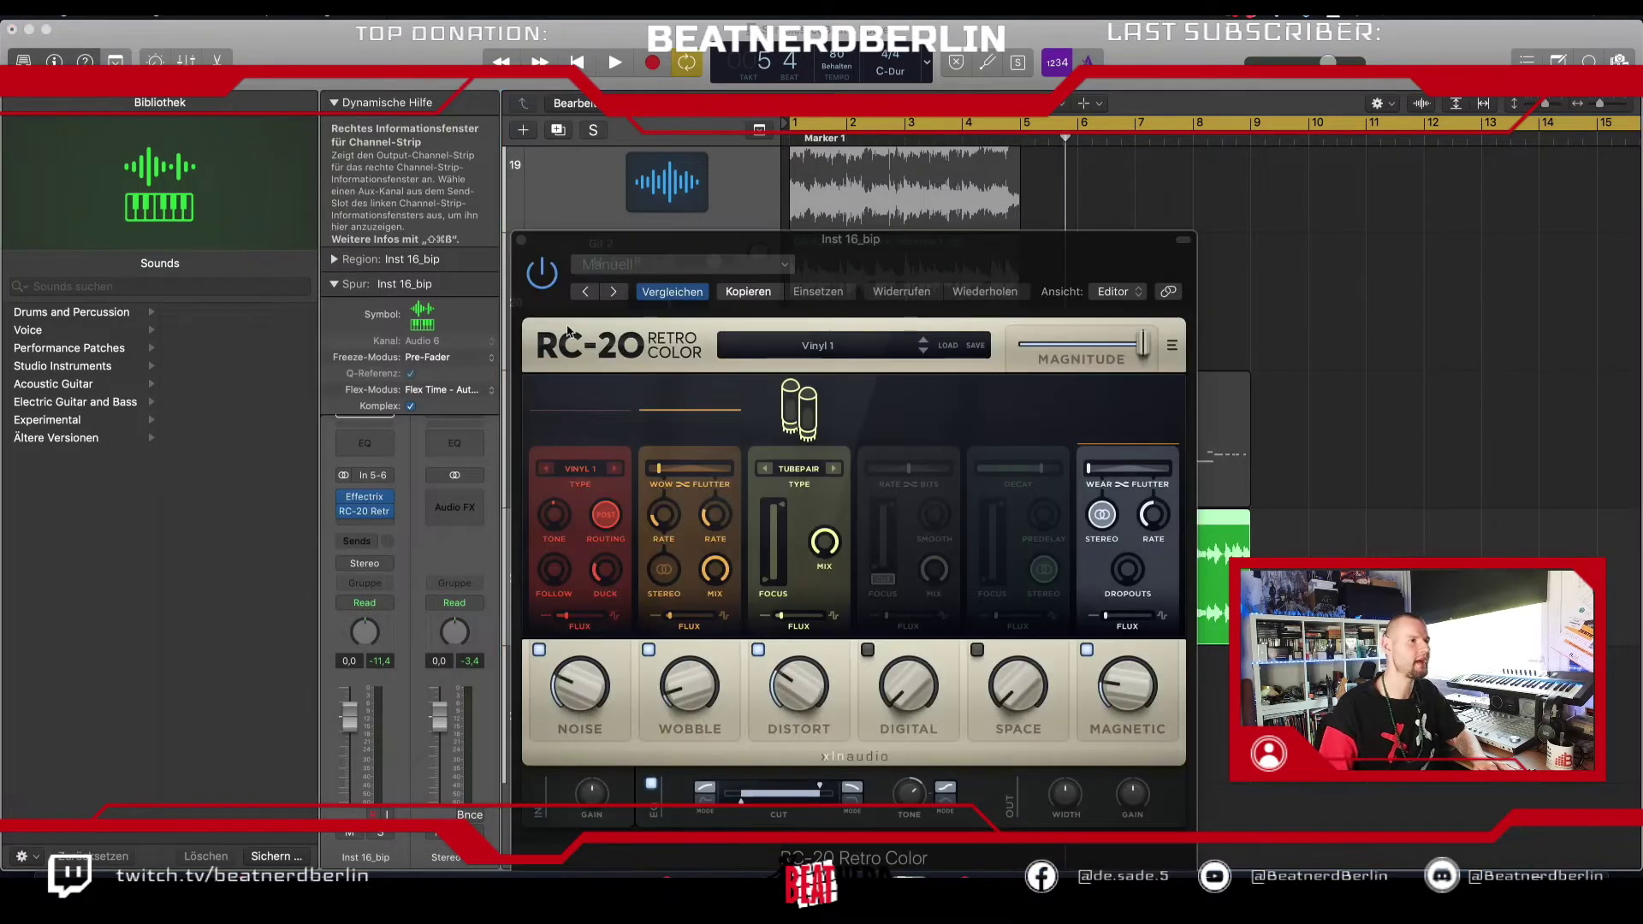
left_click(921, 350)
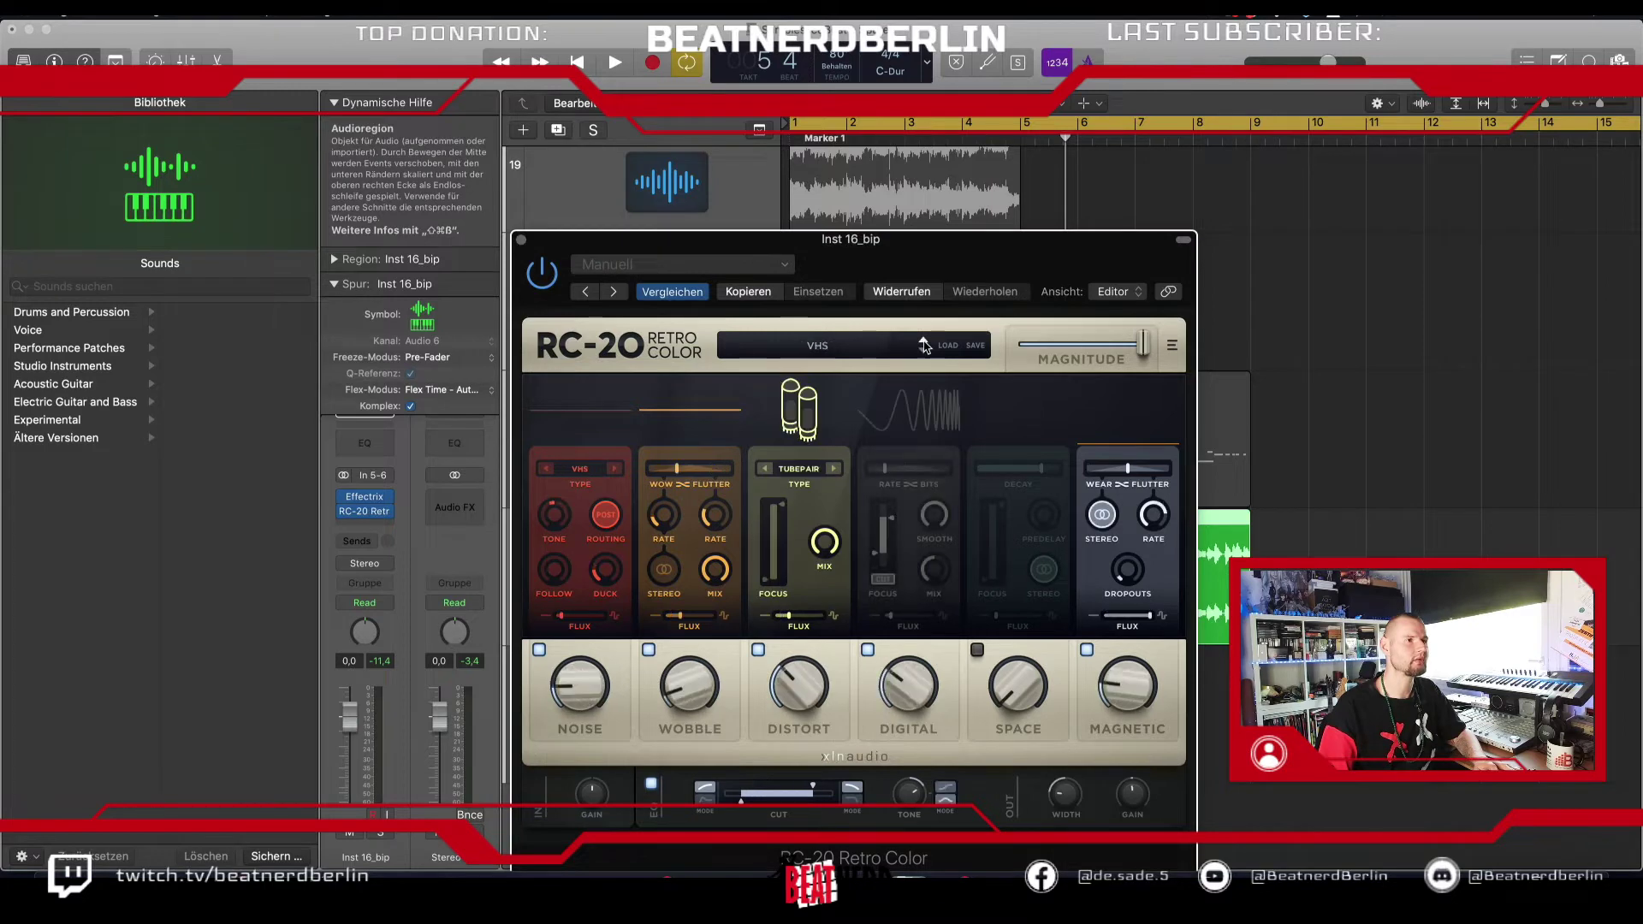
left_click(521, 240)
key("Return")
key("space")
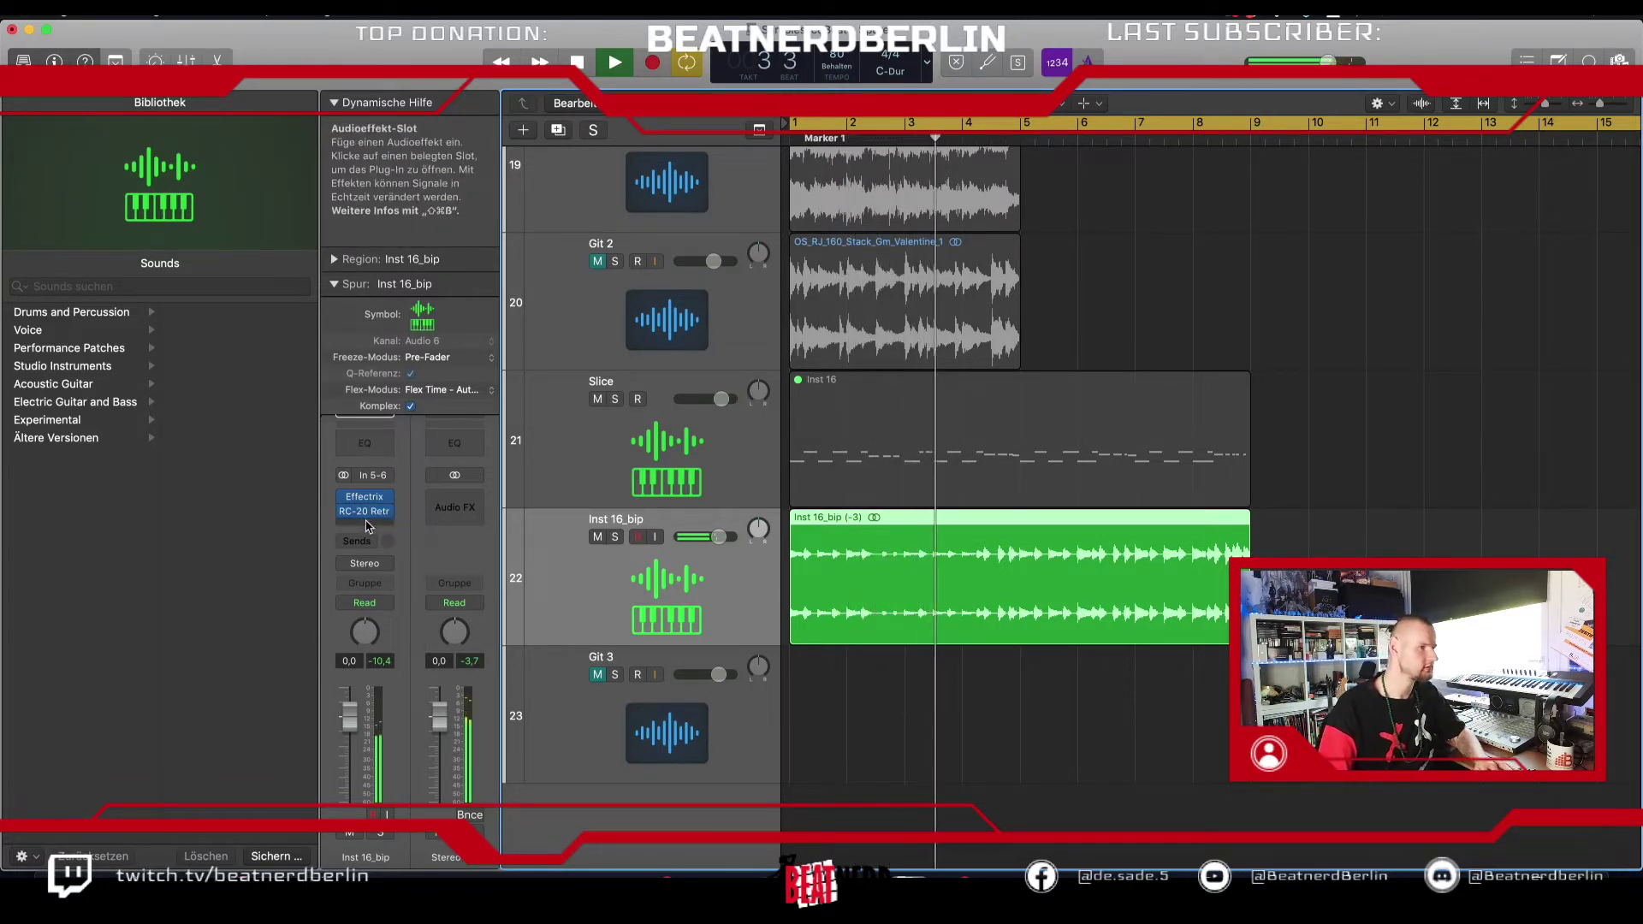
Step: Insert a stereo ValhallaVintageVerb after RC-20 and set its mix to 9.3 % while listening to the loop
left_click(366, 524)
mouse_move(428, 760)
mouse_move(402, 611)
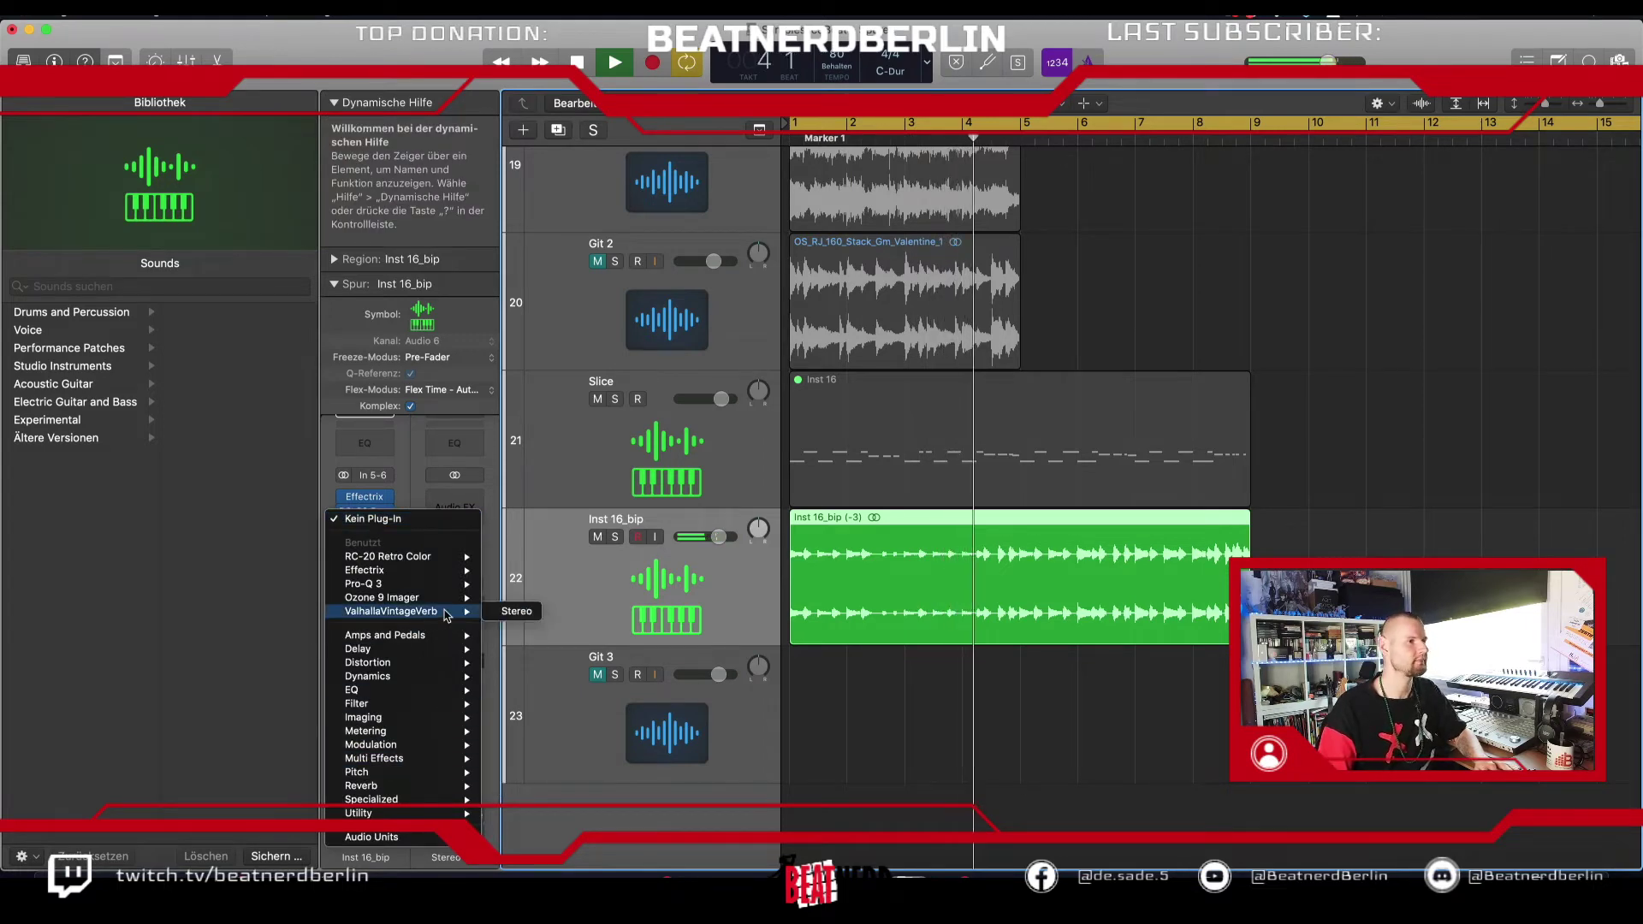
left_click(511, 611)
left_click_drag(567, 438, 604, 644)
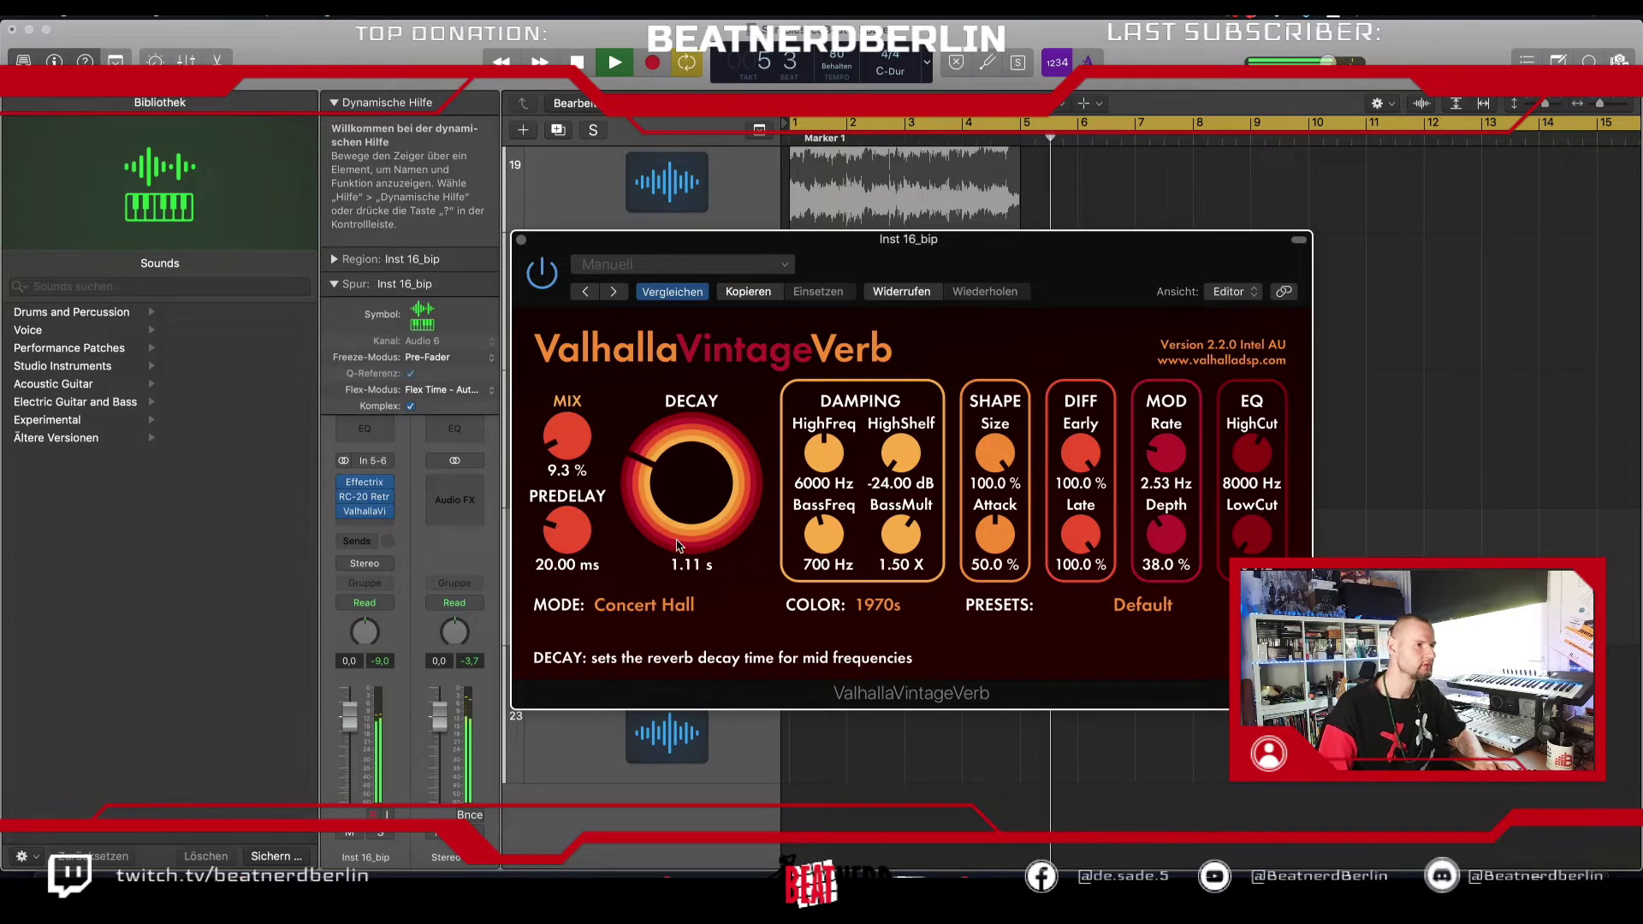
key("super+w")
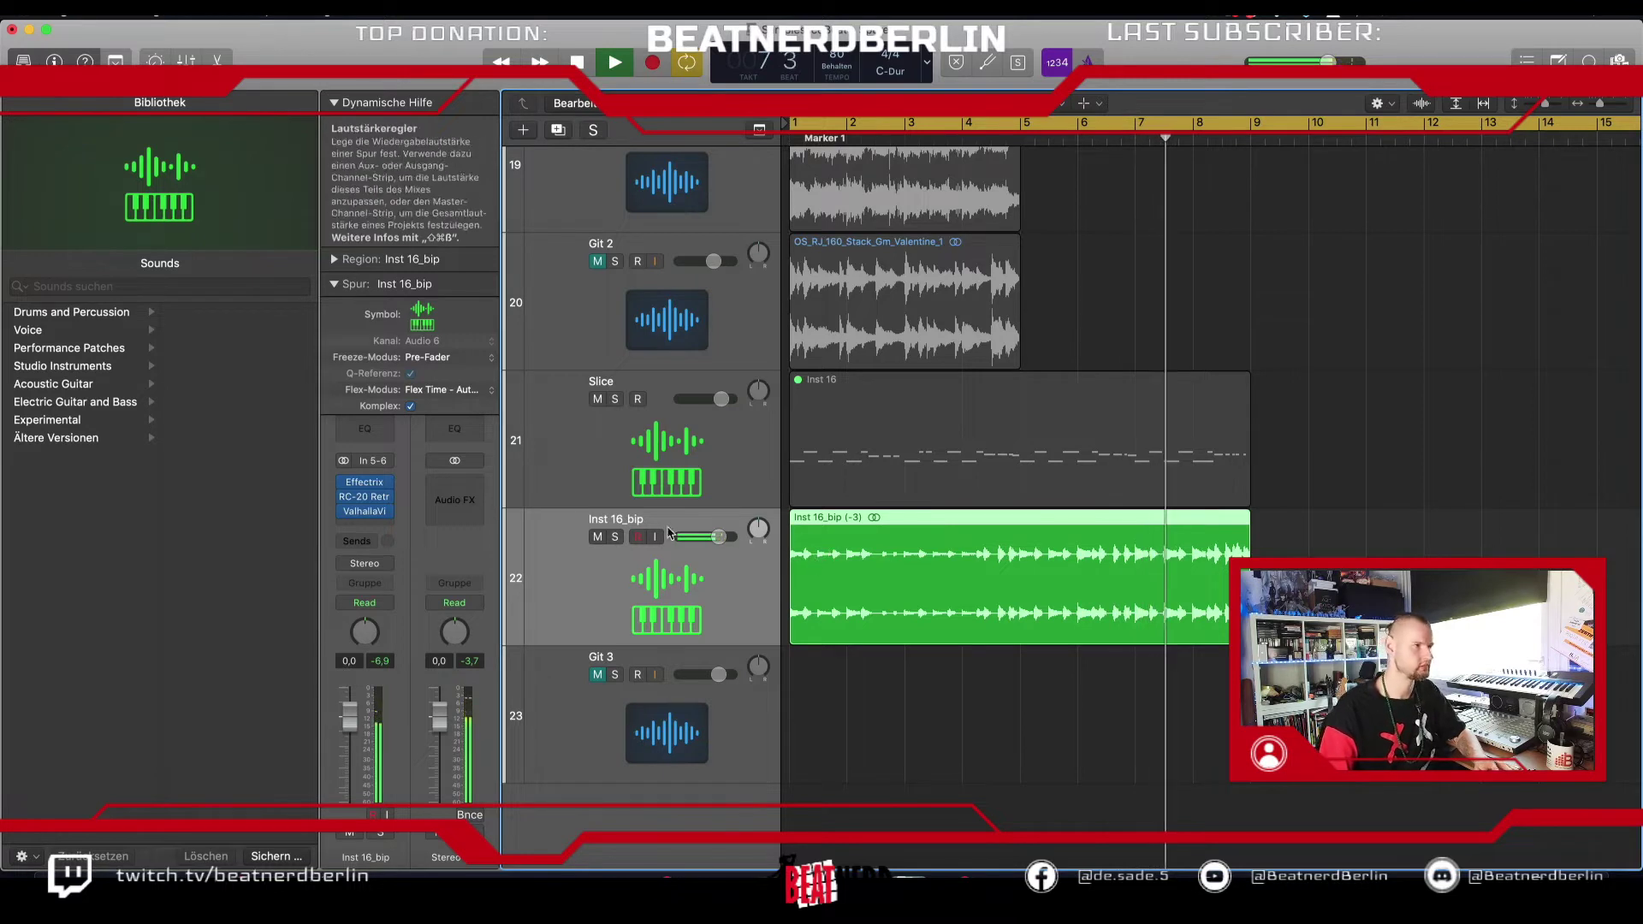
key("space")
Step: Bounce the transposed Inst 16_bip region with its effects in place to a new audio track
left_click(864, 671)
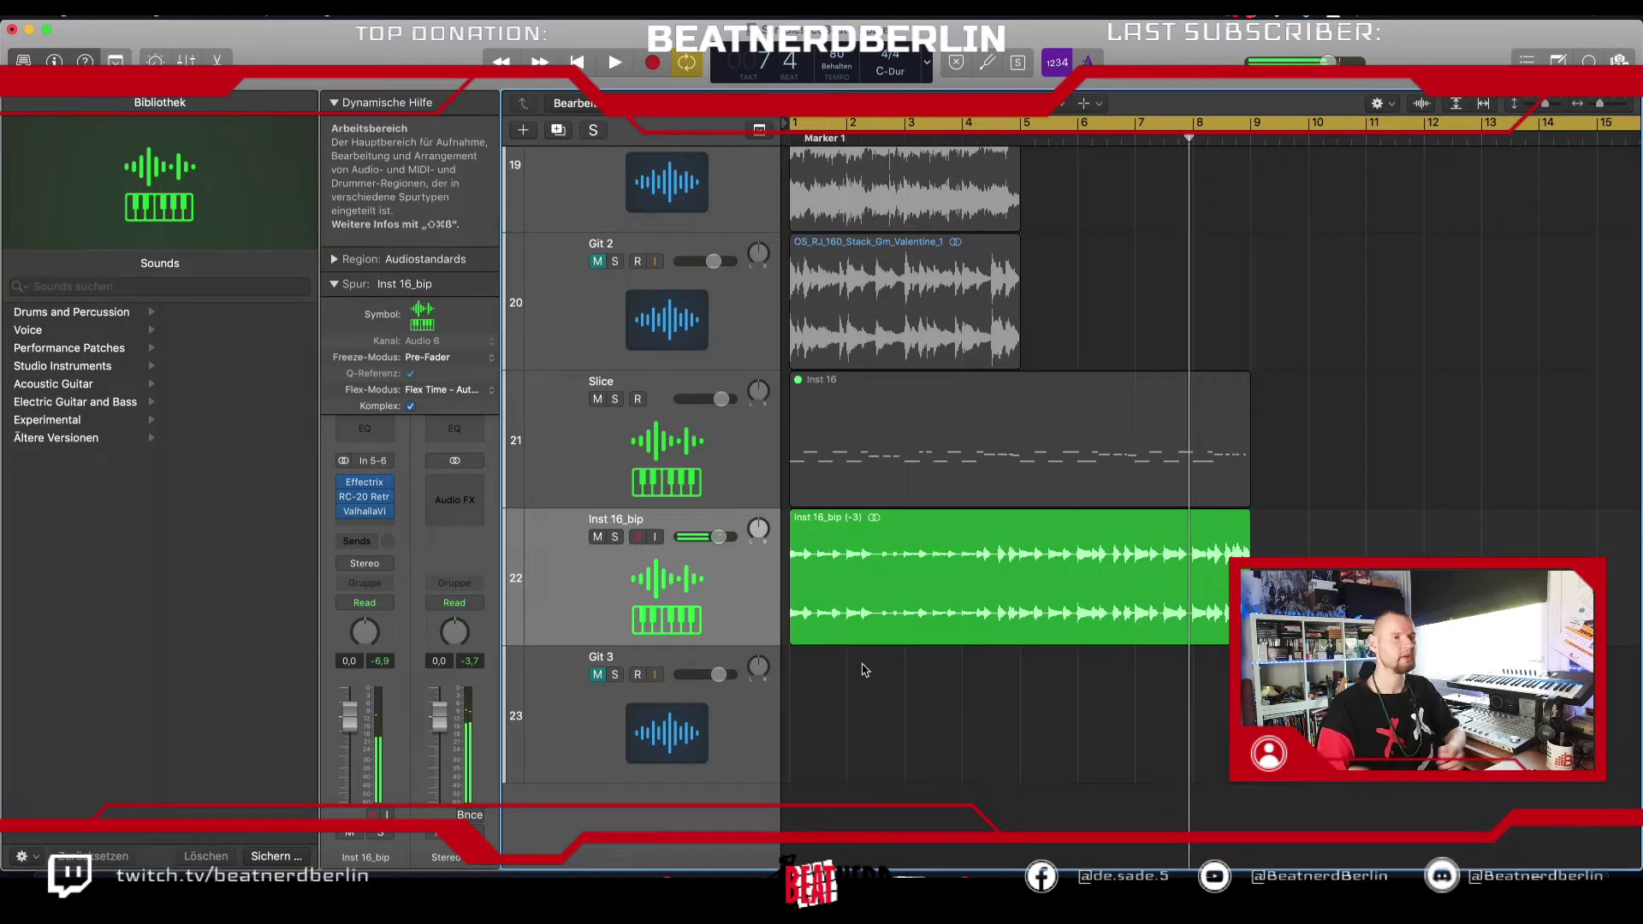
right_click(855, 558)
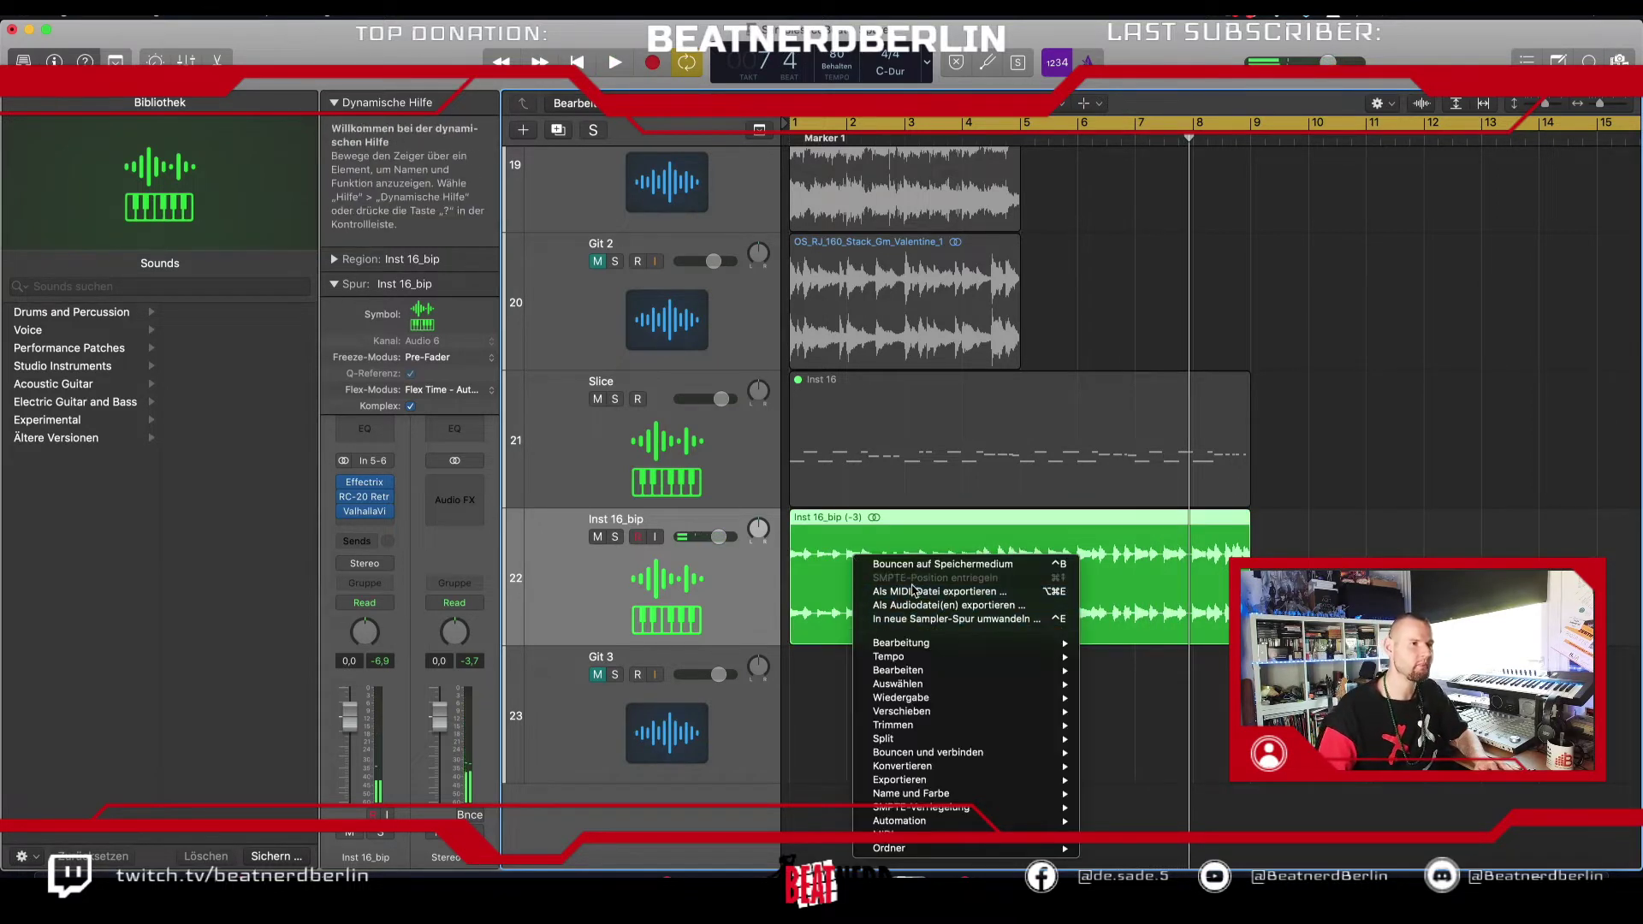
mouse_move(992, 754)
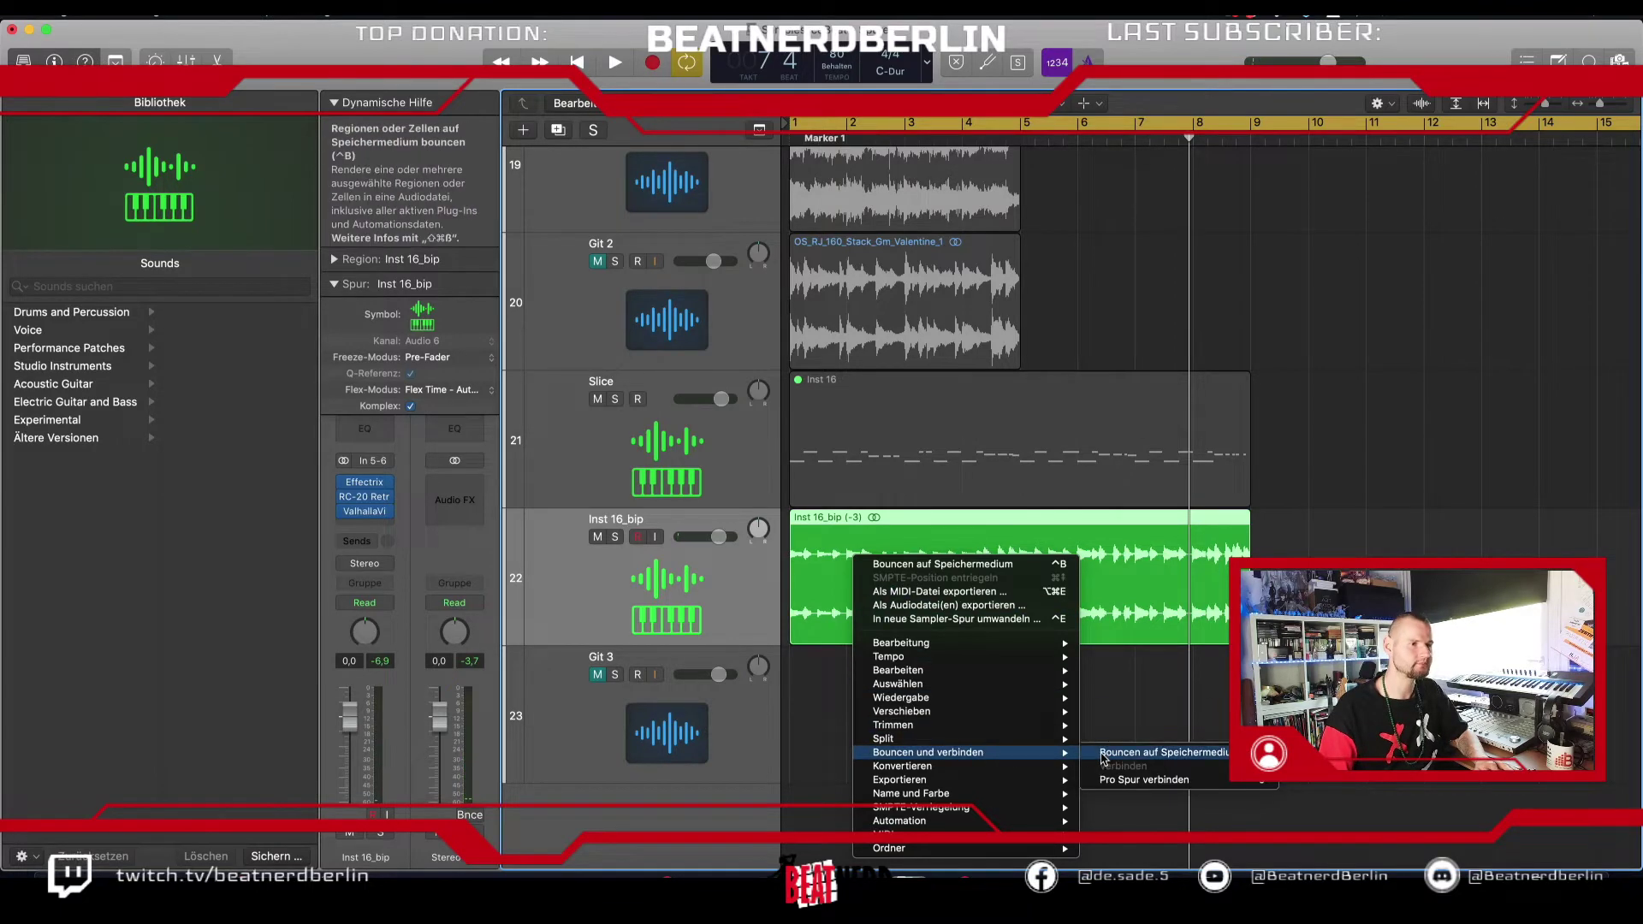
left_click(1098, 753)
key("Return")
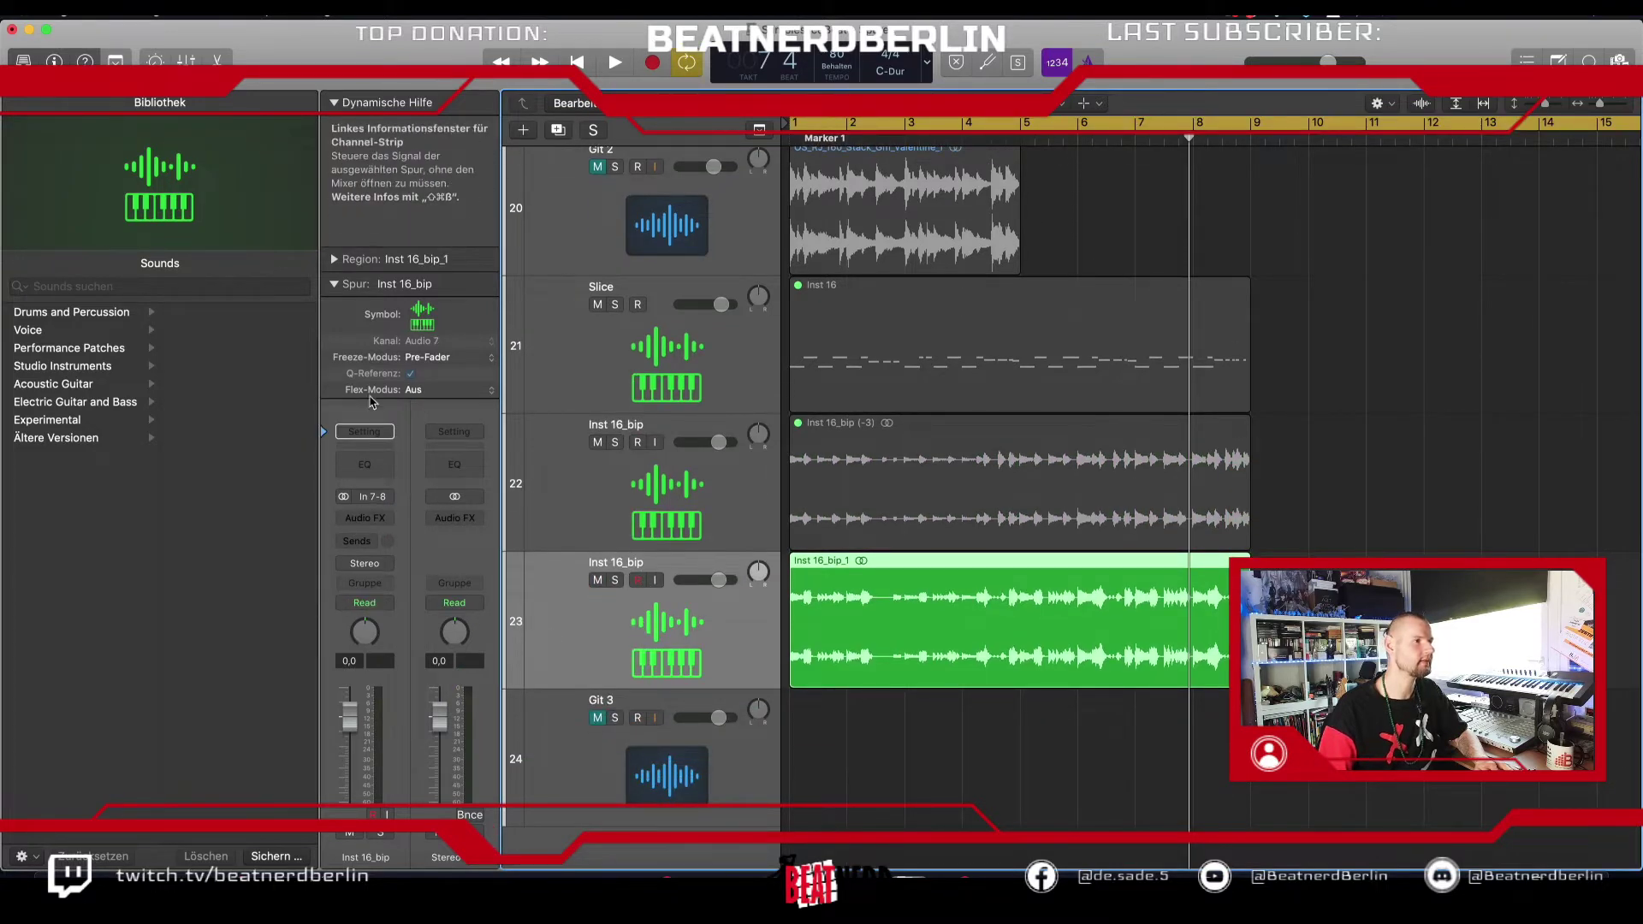
Step: Create one software instrument track with Quick Sampler (Single Sample) below the newly bounced track
left_click(523, 130)
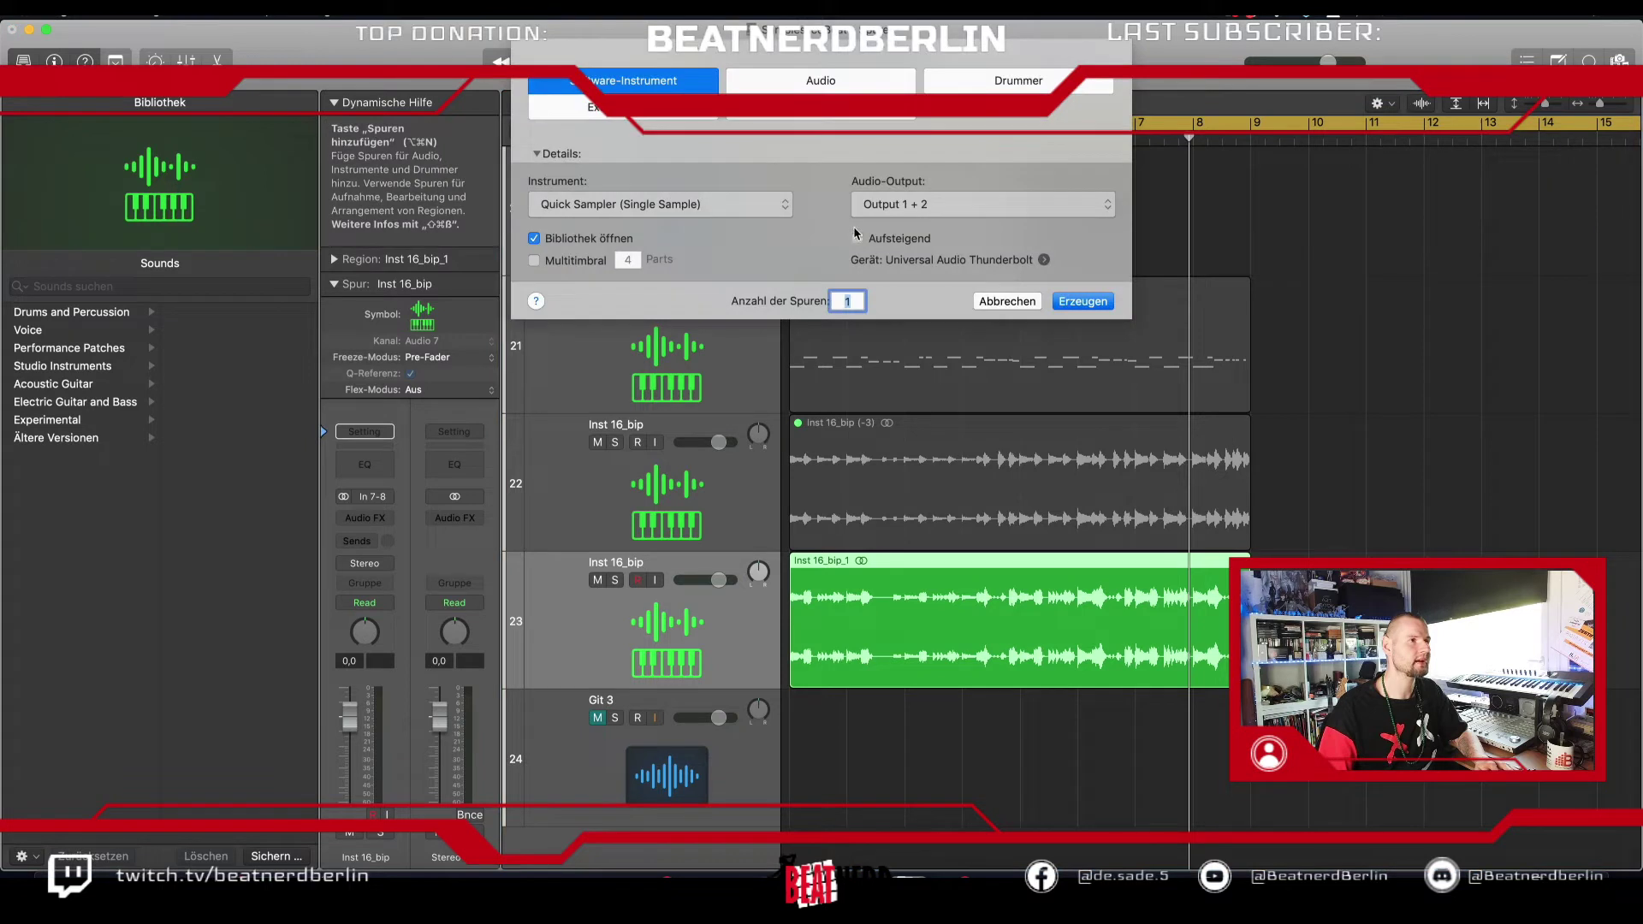
left_click(1063, 301)
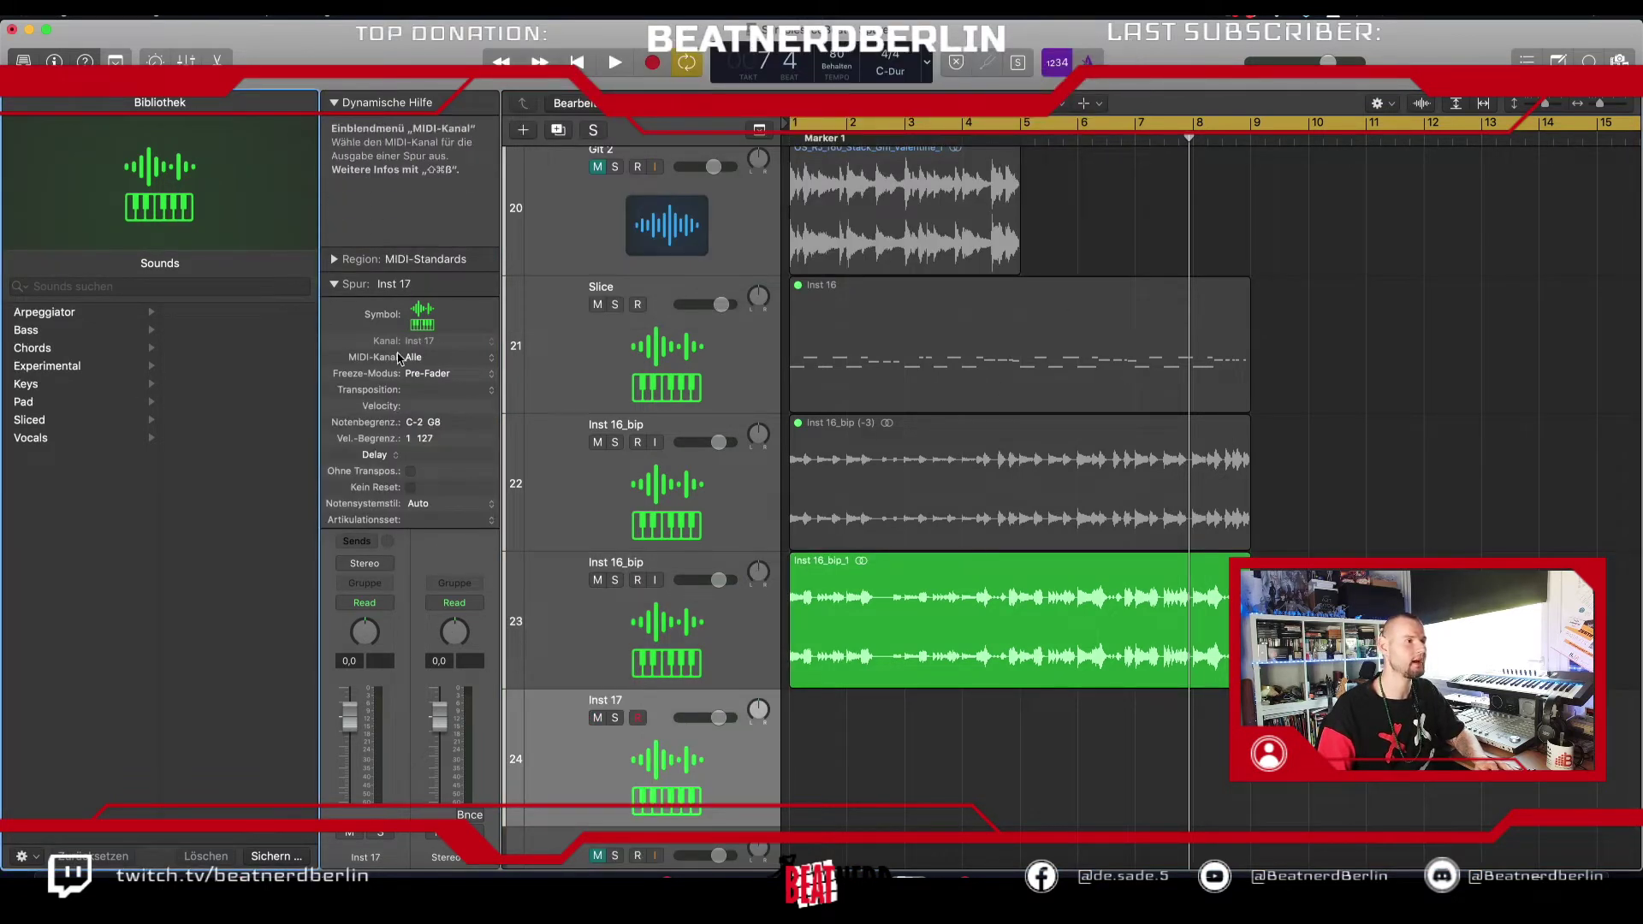
left_click(376, 283)
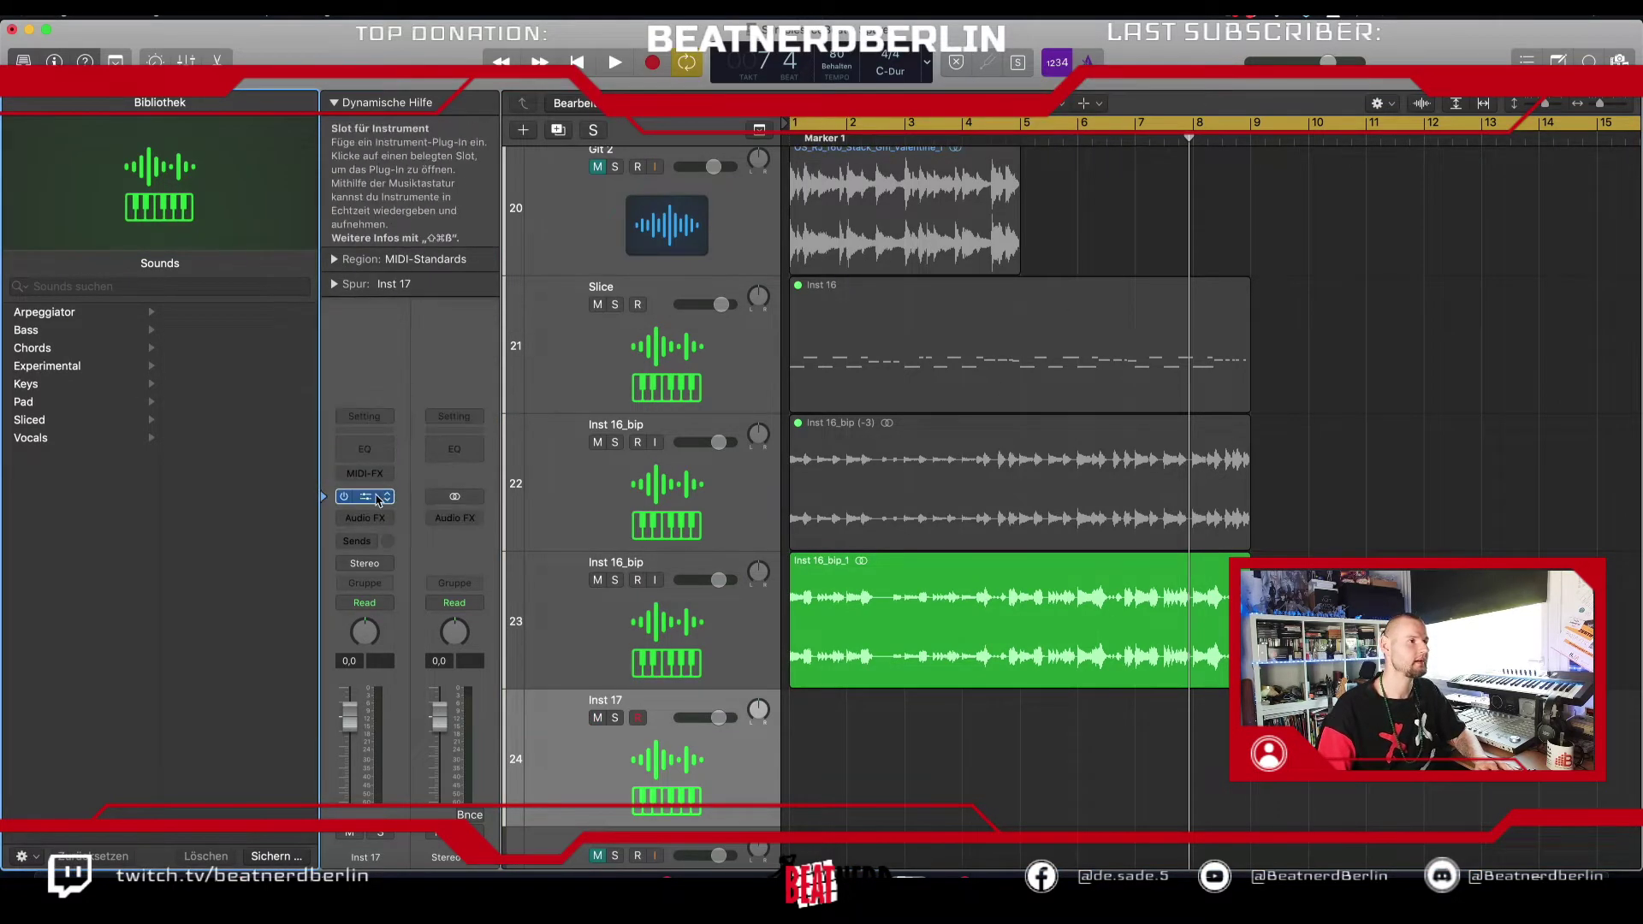
left_click(377, 500)
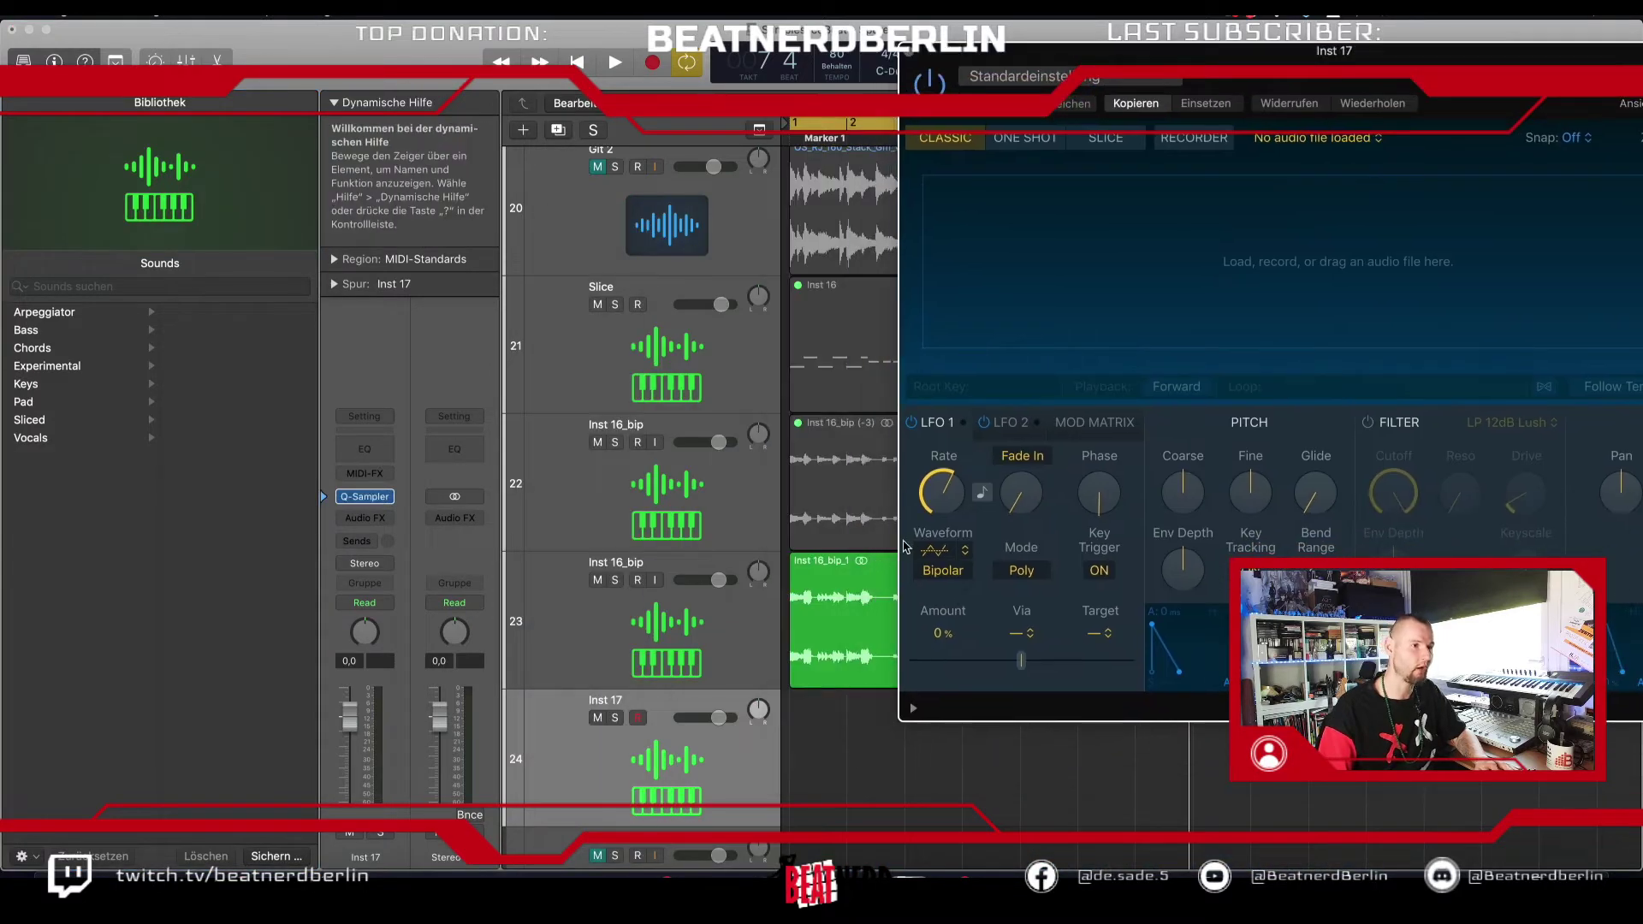
left_click_drag(890, 574, 1146, 257)
left_click(916, 49)
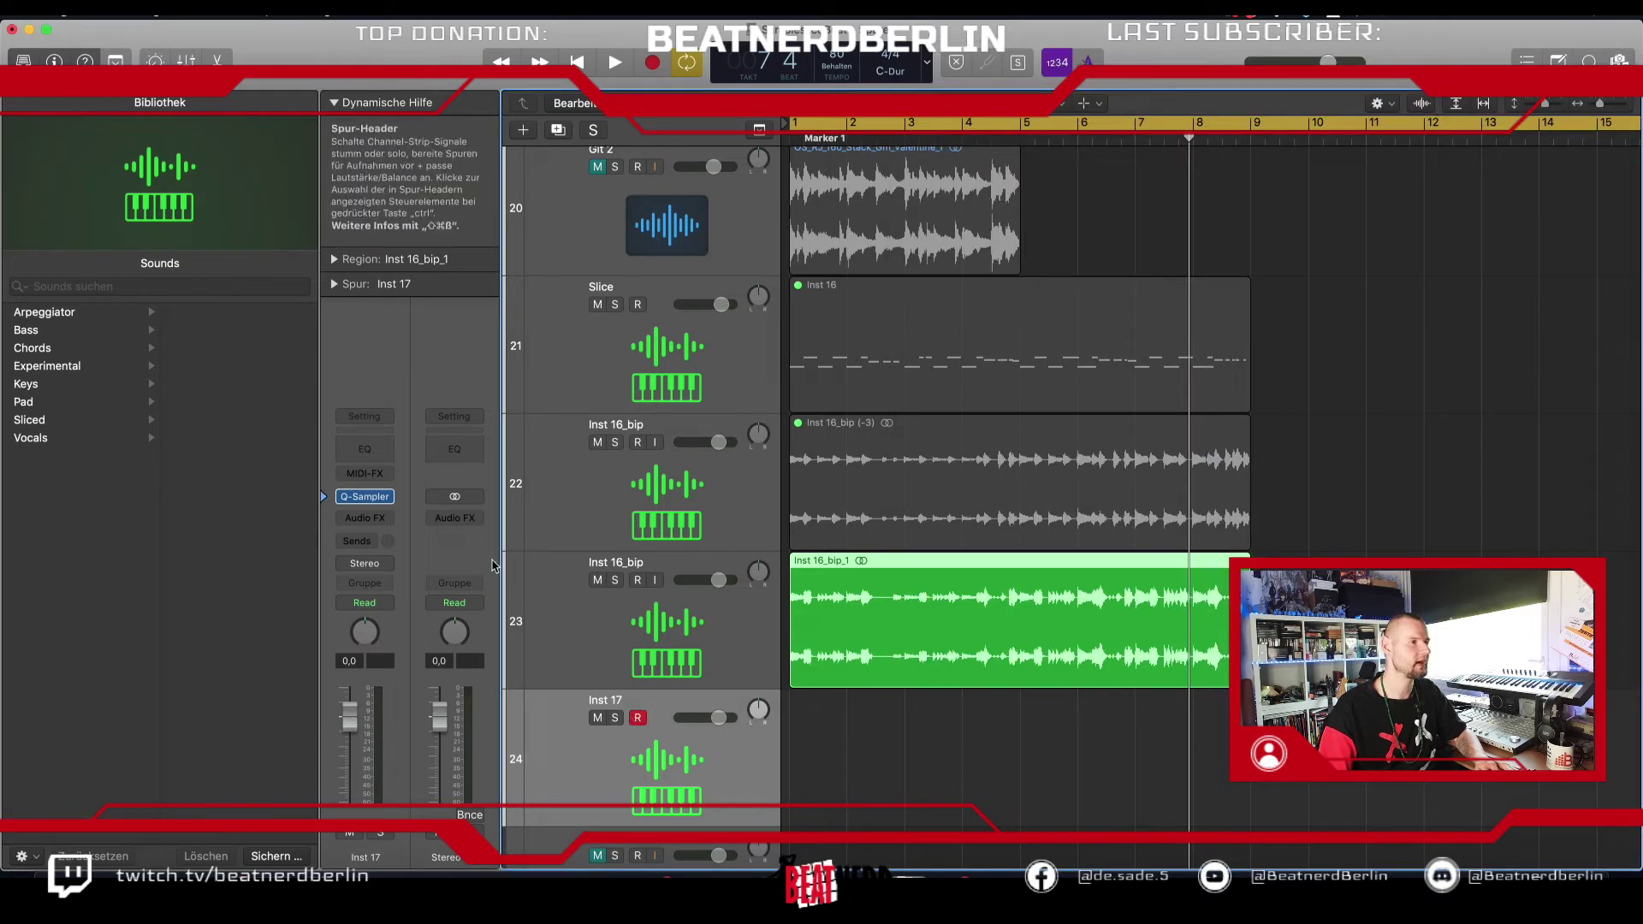
Step: Remove the instrument from the Inst 17 channel strip and insert a fresh Quick Sampler (Single Sample)
left_click(386, 496)
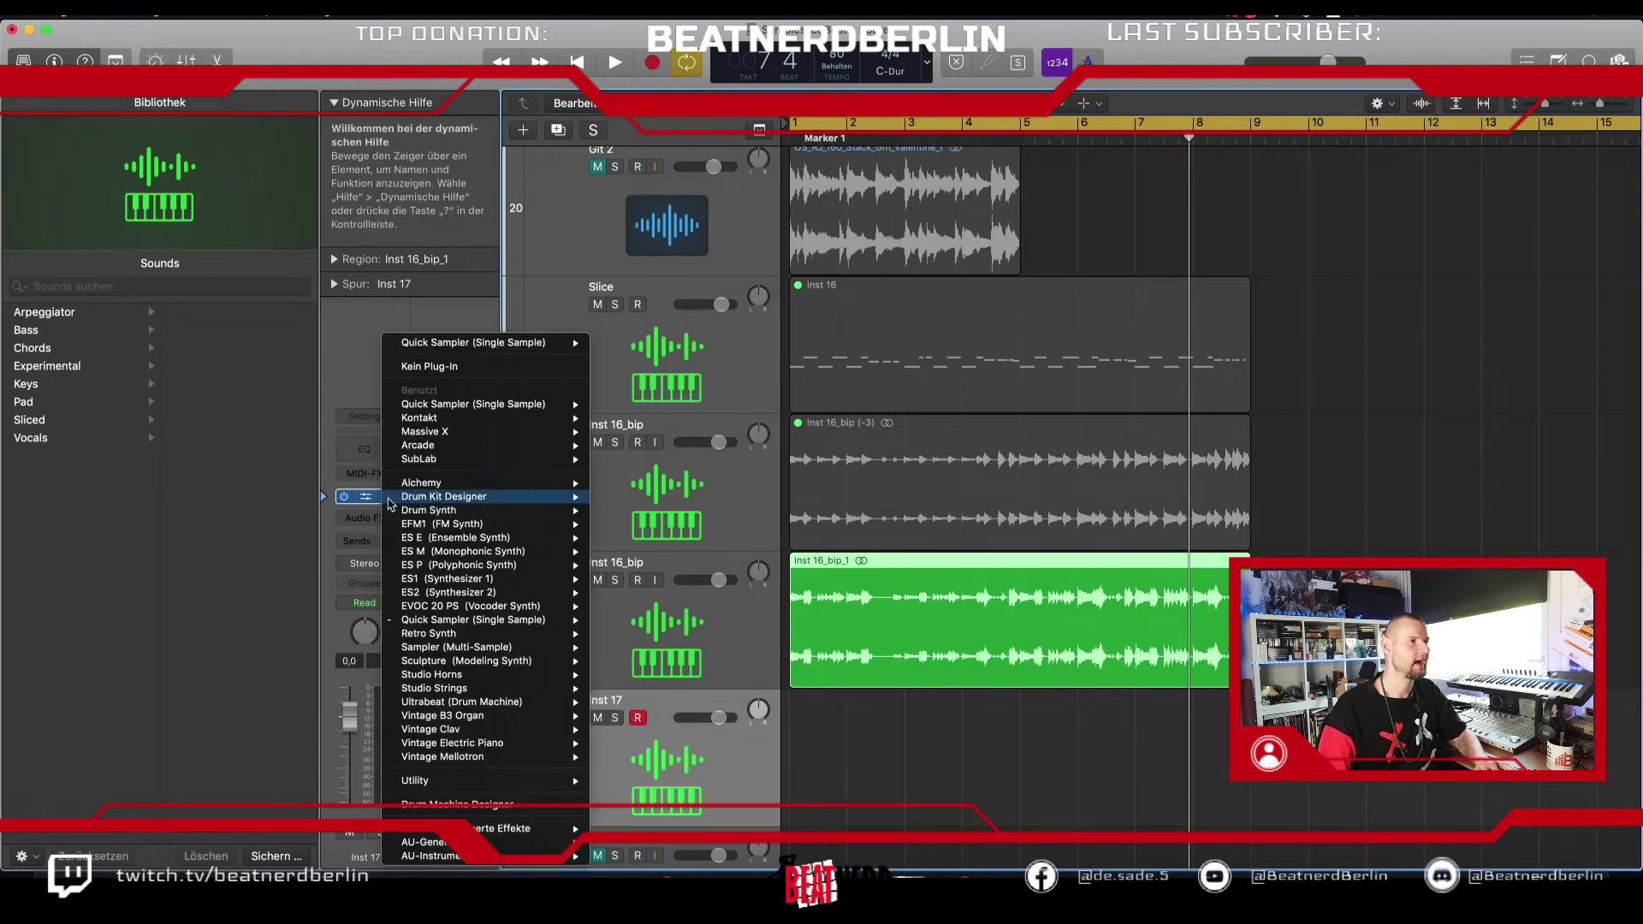
left_click(432, 368)
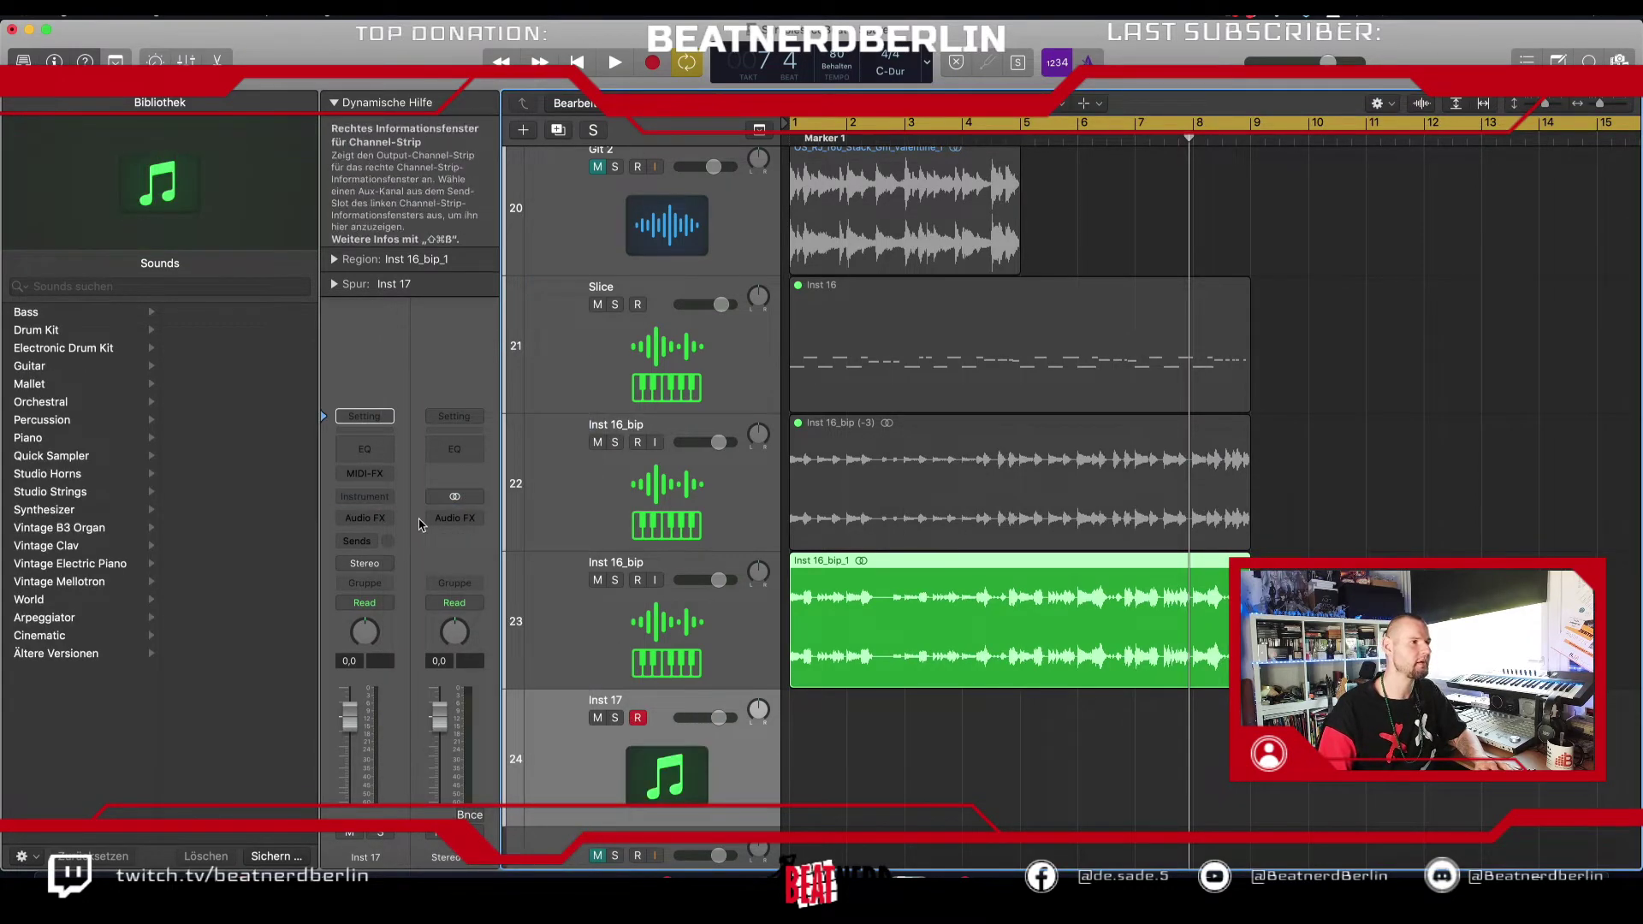
left_click(368, 497)
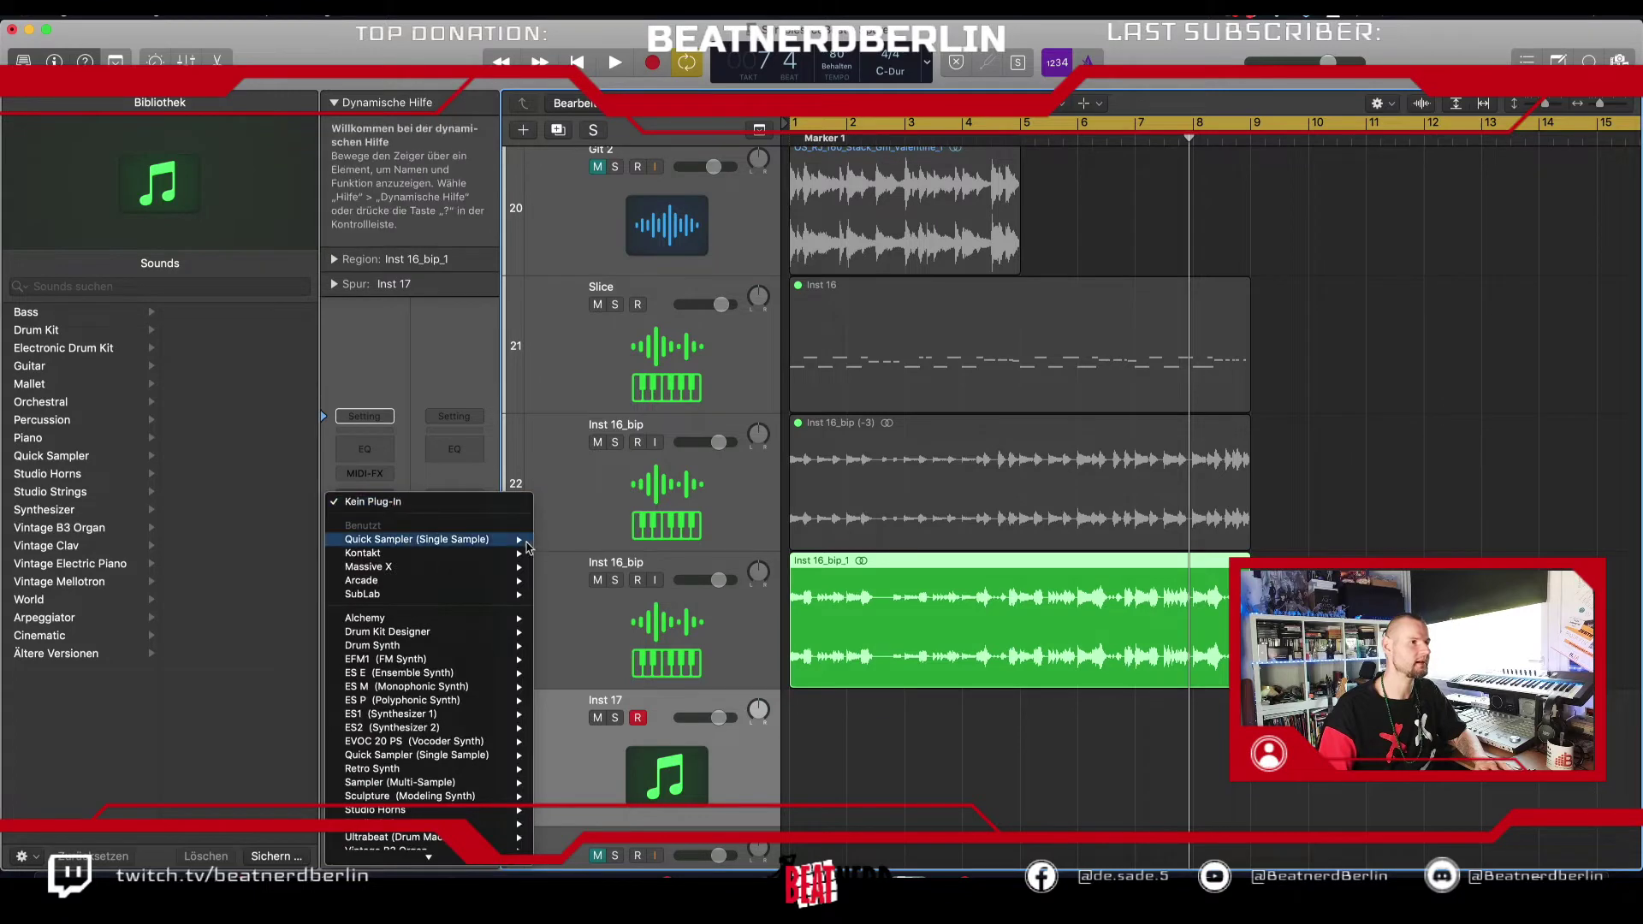
left_click(569, 554)
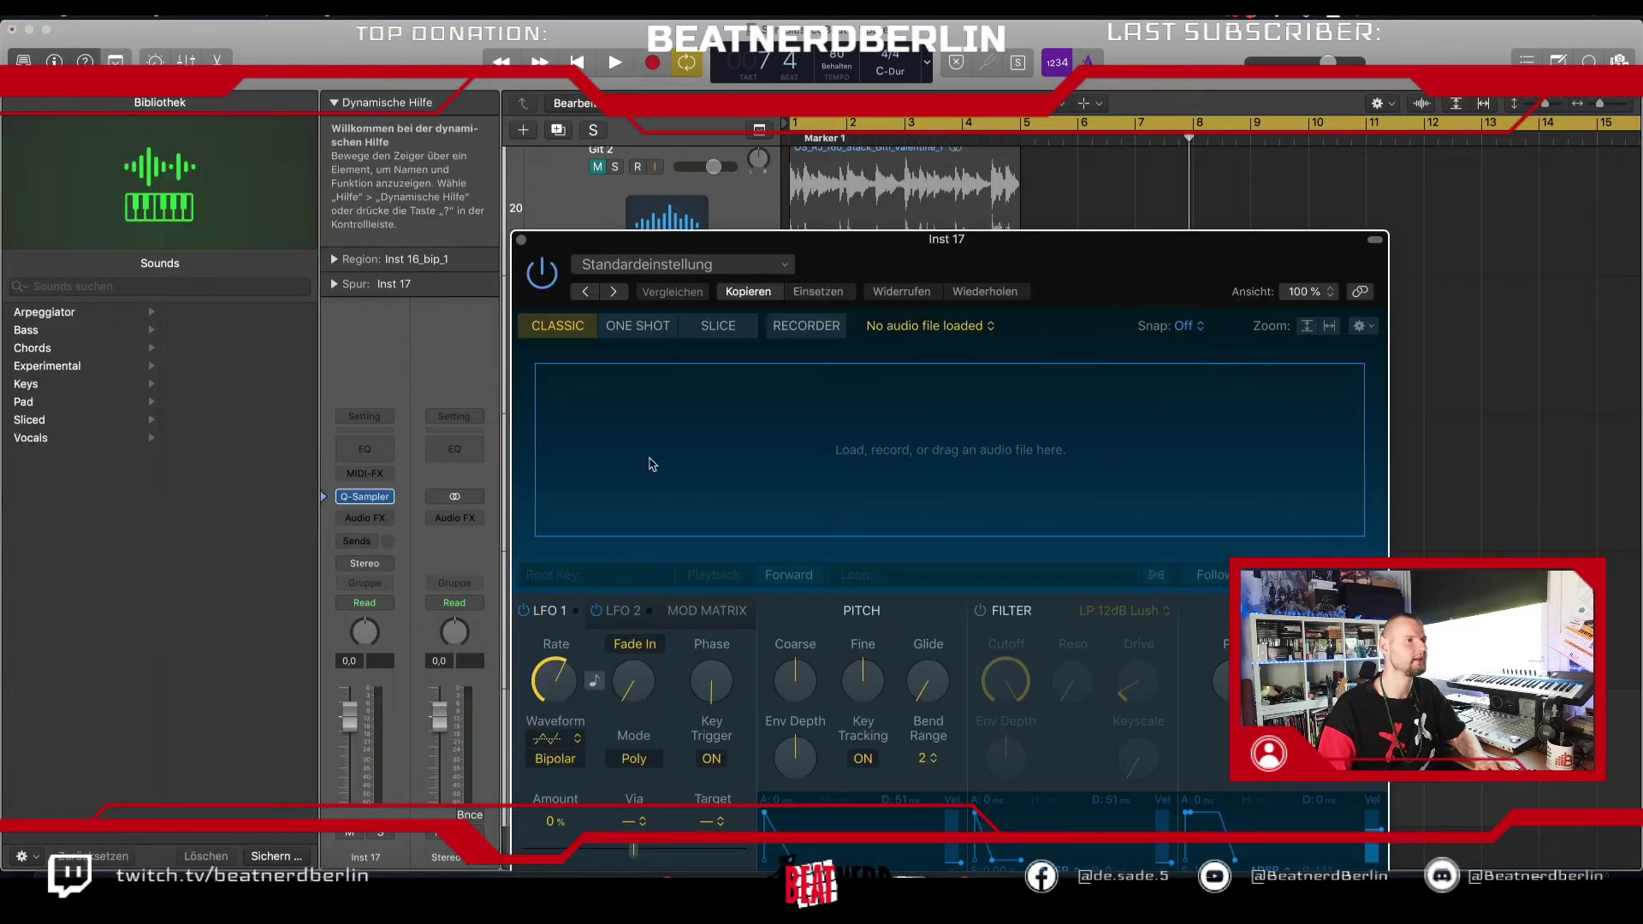
Step: Load the bounced Inst 16_bip_1 region into Quick Sampler, switch it to Slice mode and move its window off the track headers
left_click_drag(830, 262, 474, 168)
left_click_drag(1129, 624, 788, 409)
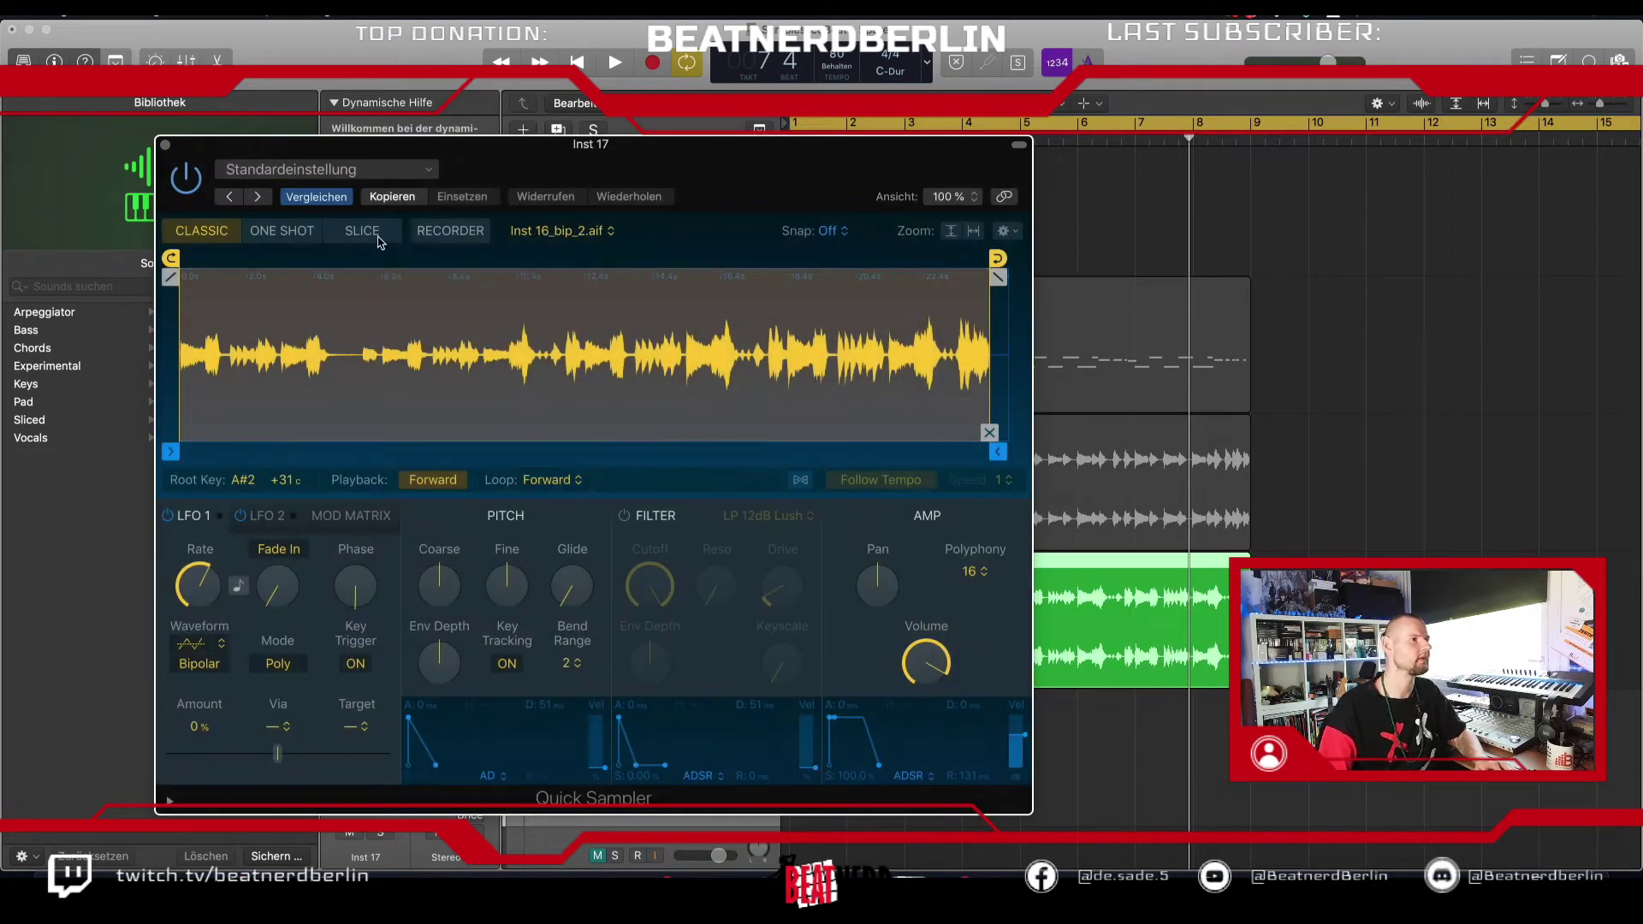
left_click(379, 241)
left_click_drag(384, 150, 1123, 143)
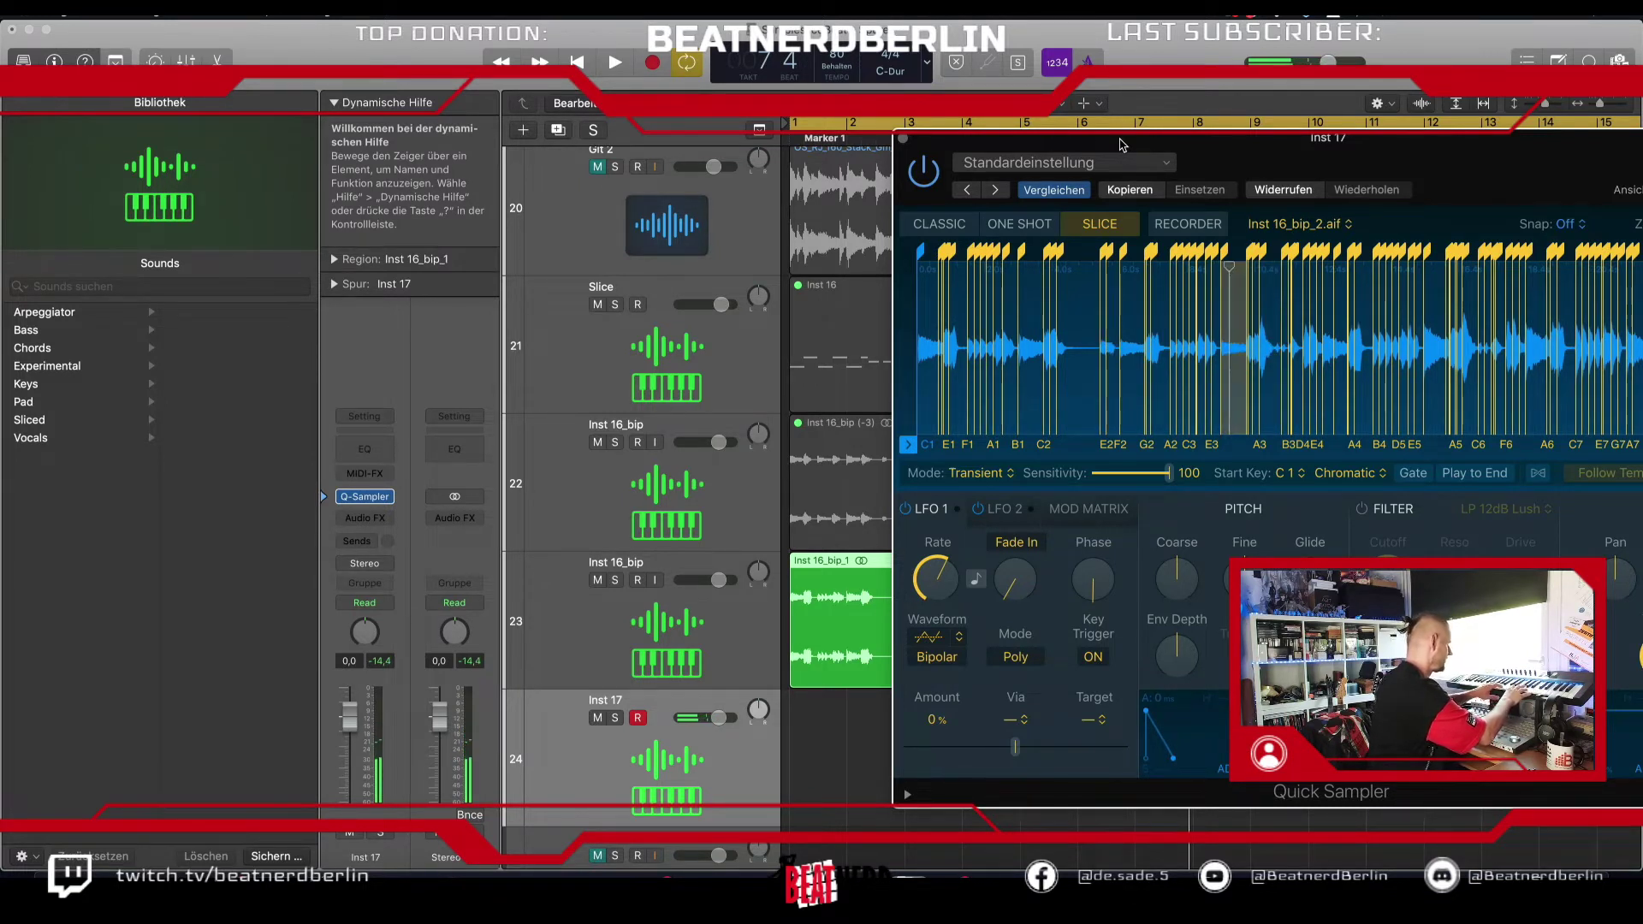
Step: Record a four-bar slice performance on the Inst 17 track and close the sampler window
left_click(655, 60)
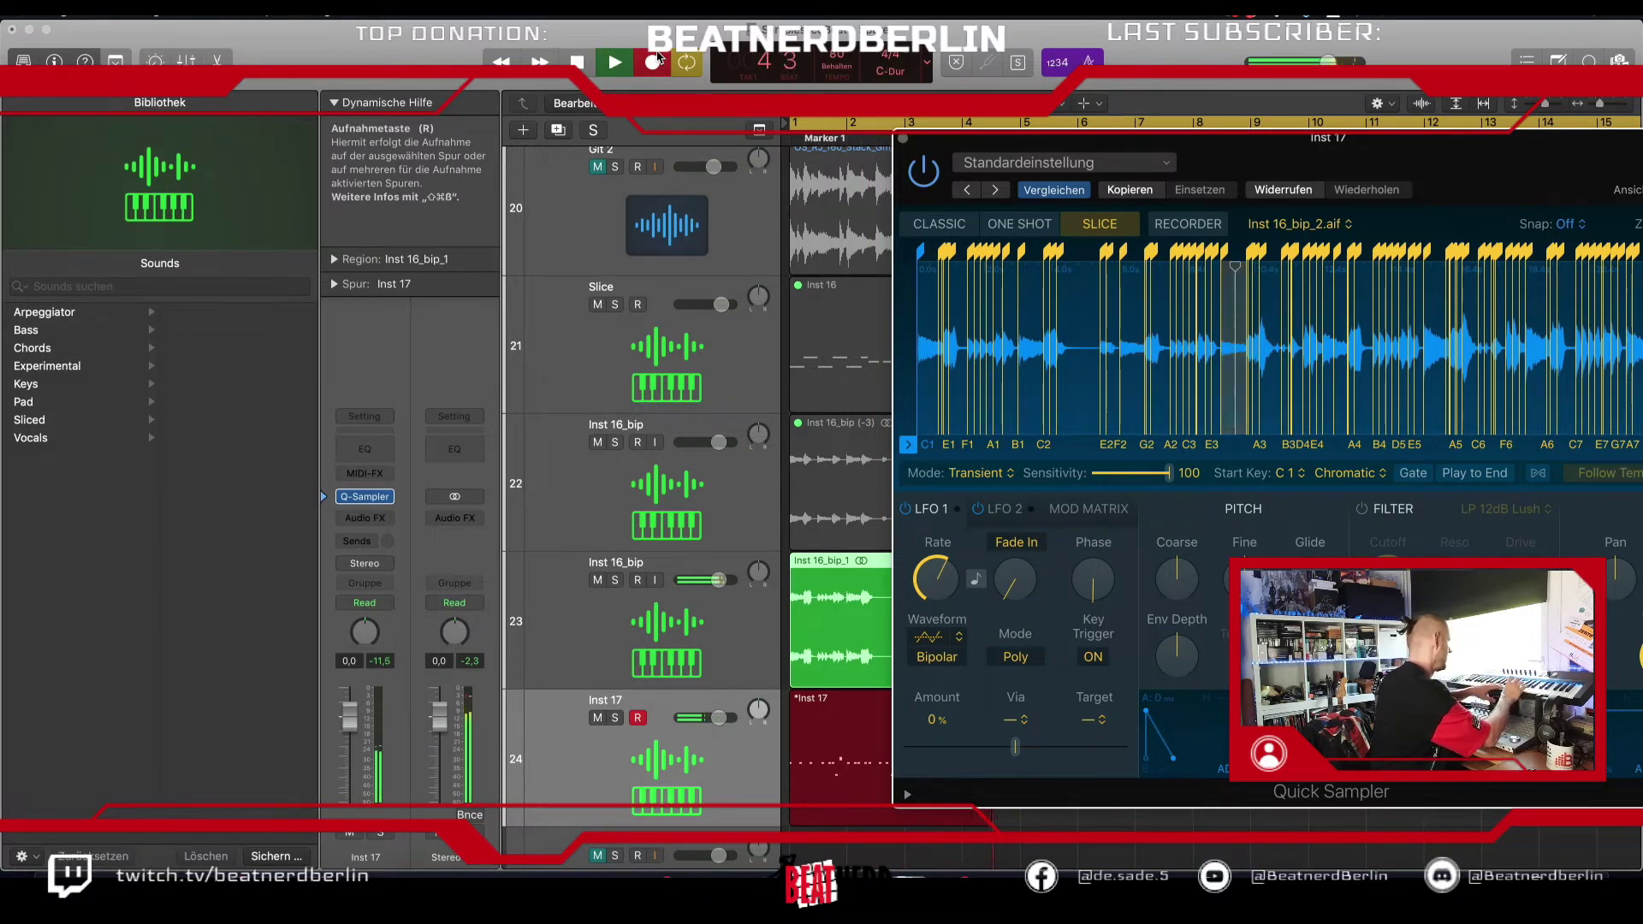
key("space")
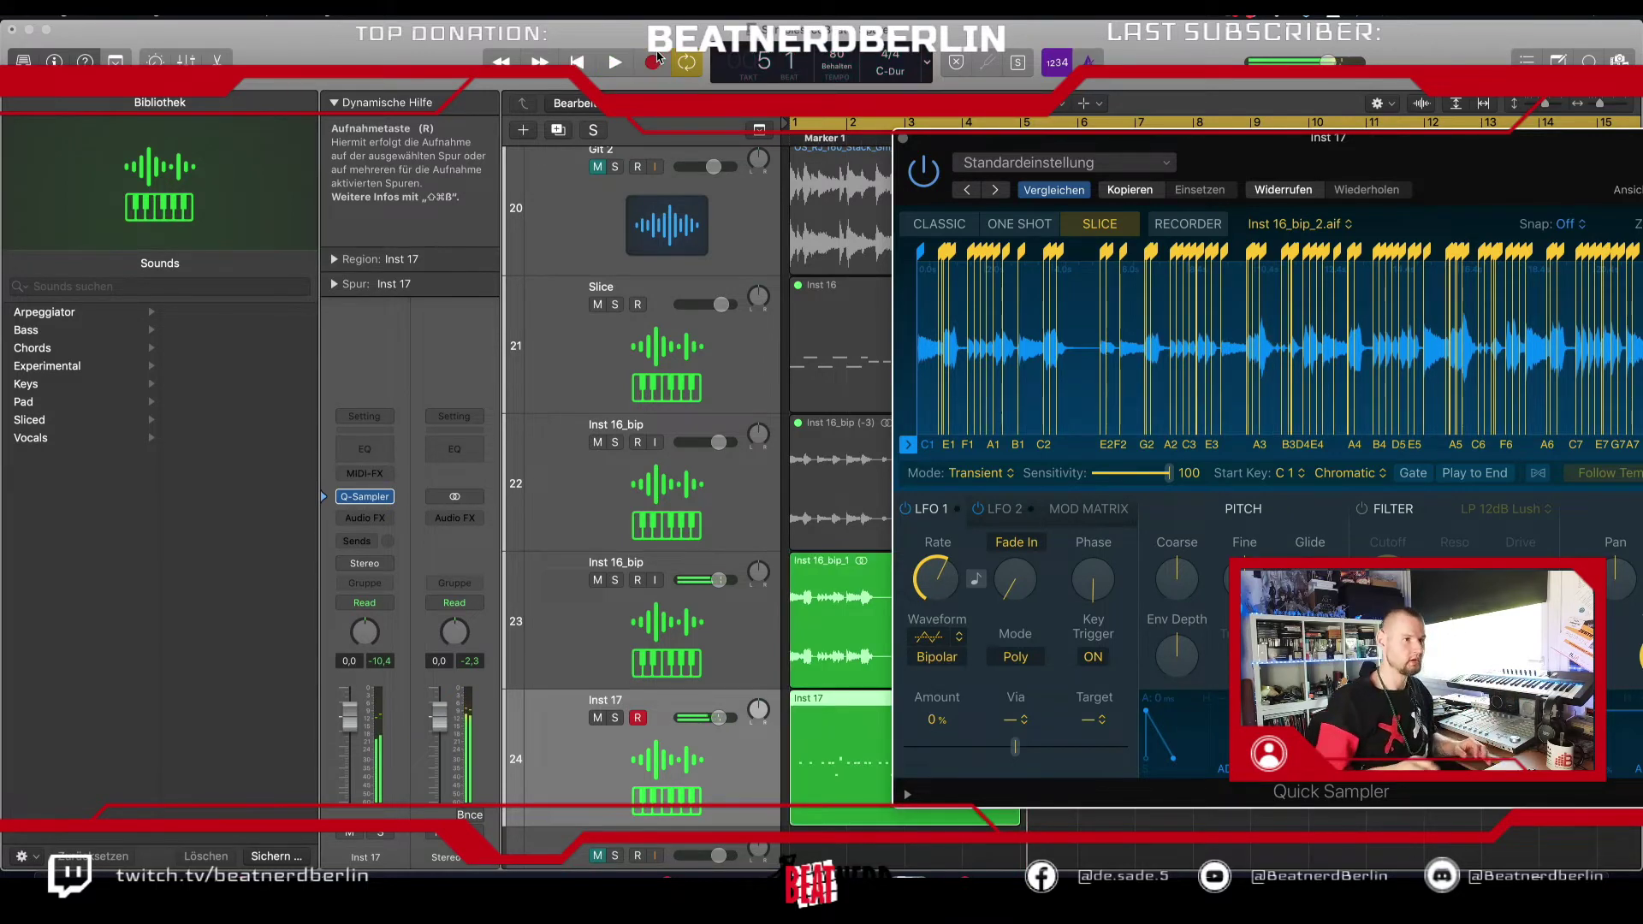
left_click(904, 138)
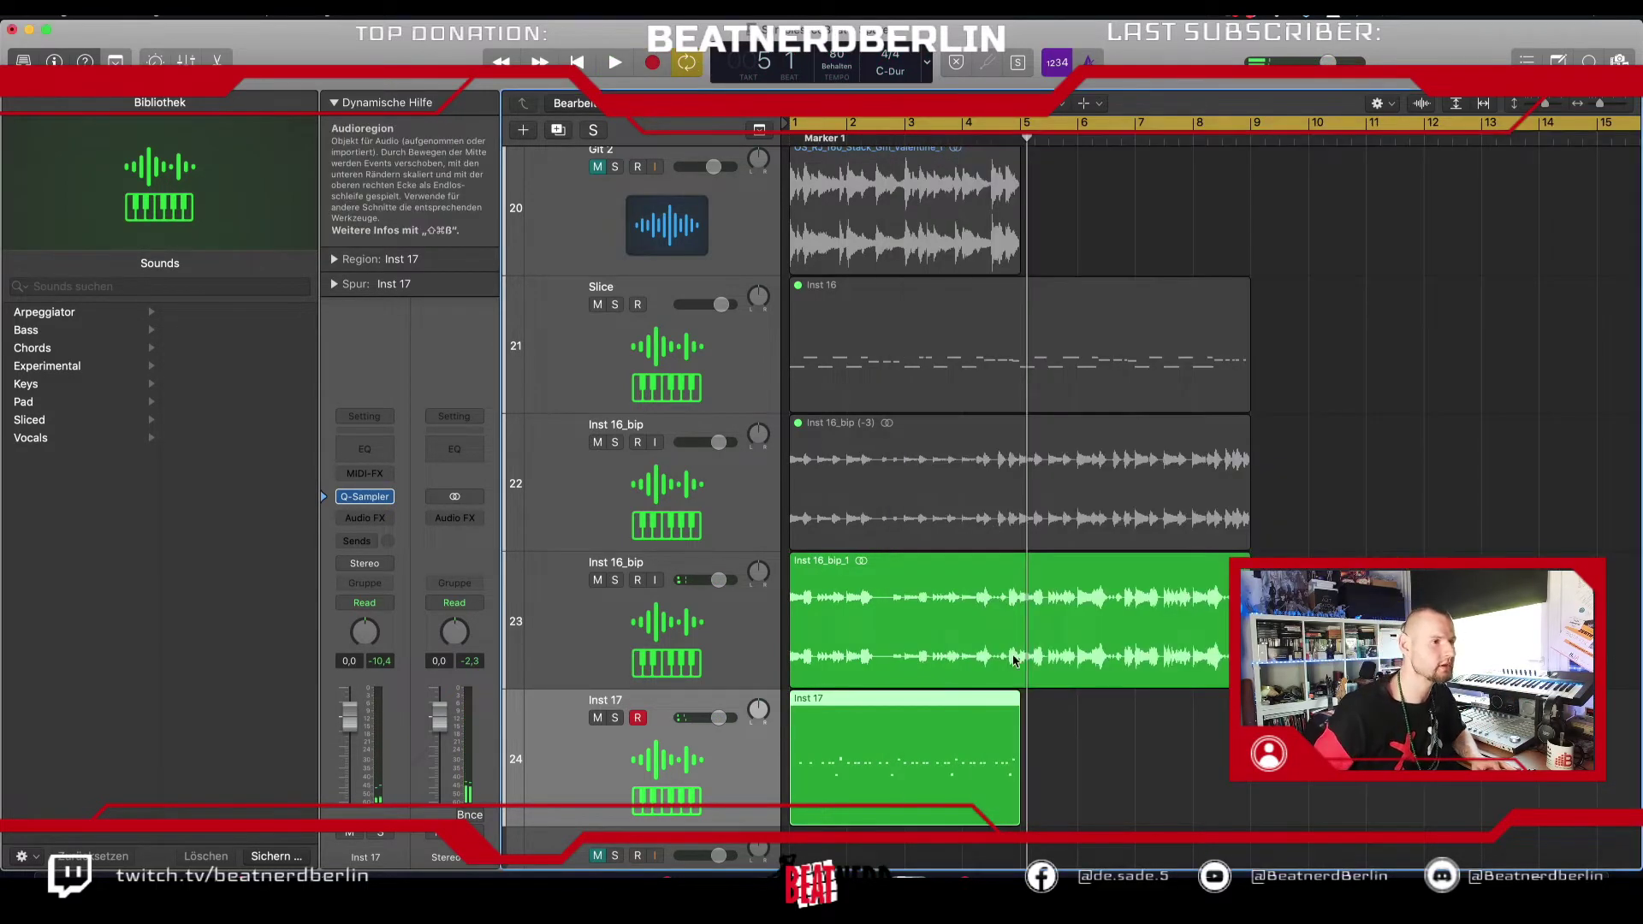
Step: Mute the Inst 16_bip track directly above Inst 17 and play the new recording from the start
double_click(837, 775)
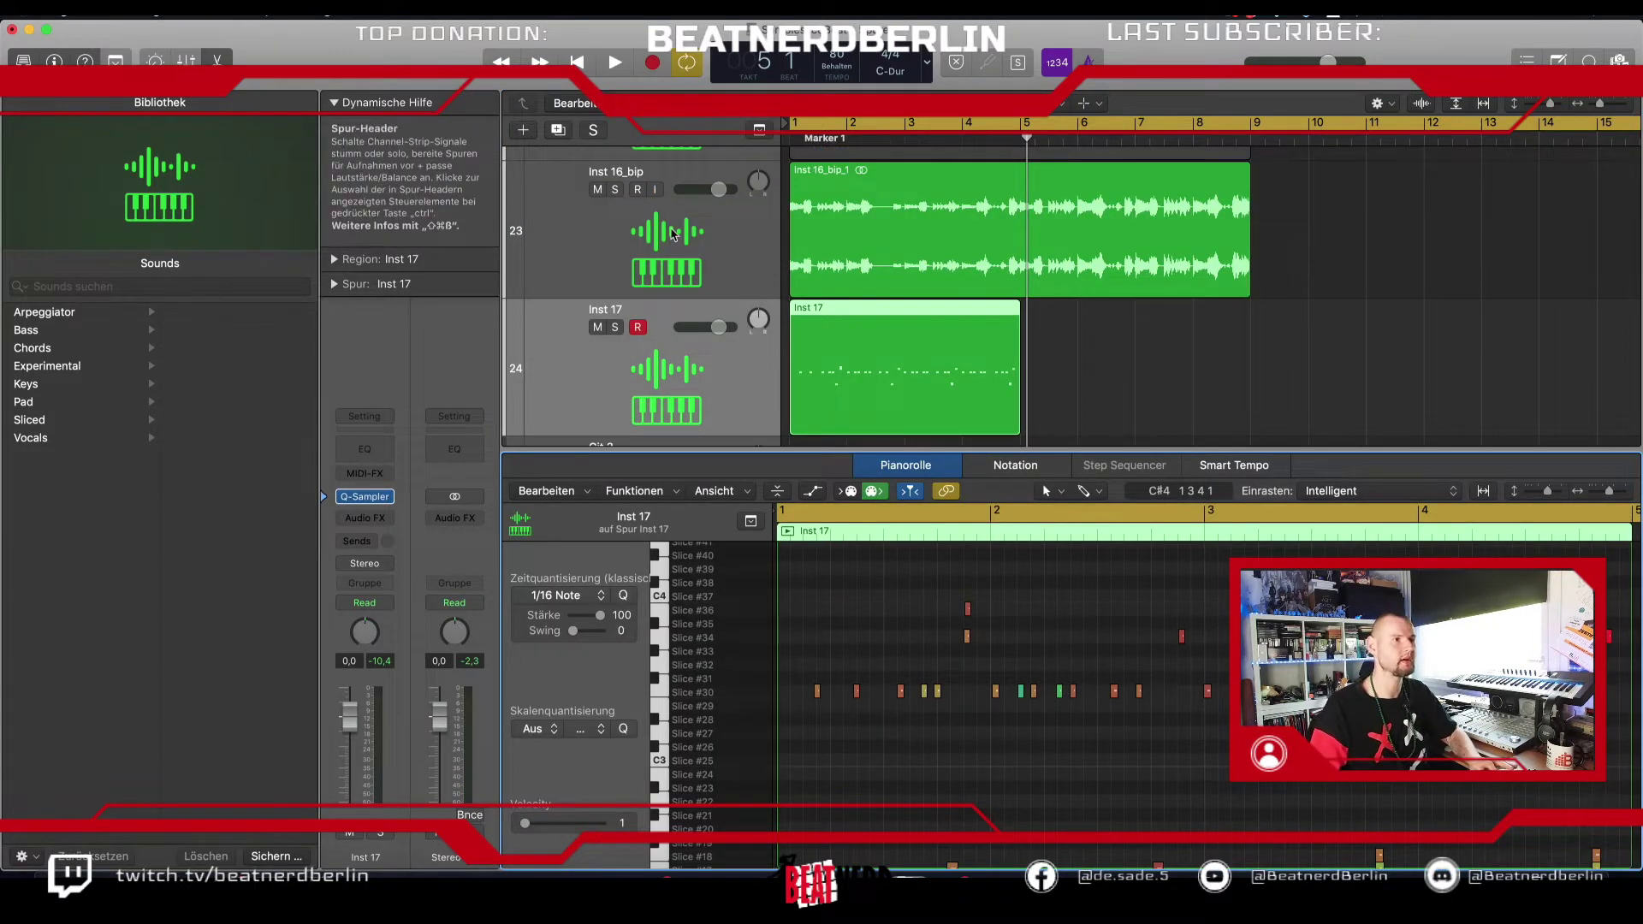
scroll(633, 214, "up", 2)
left_click(626, 359)
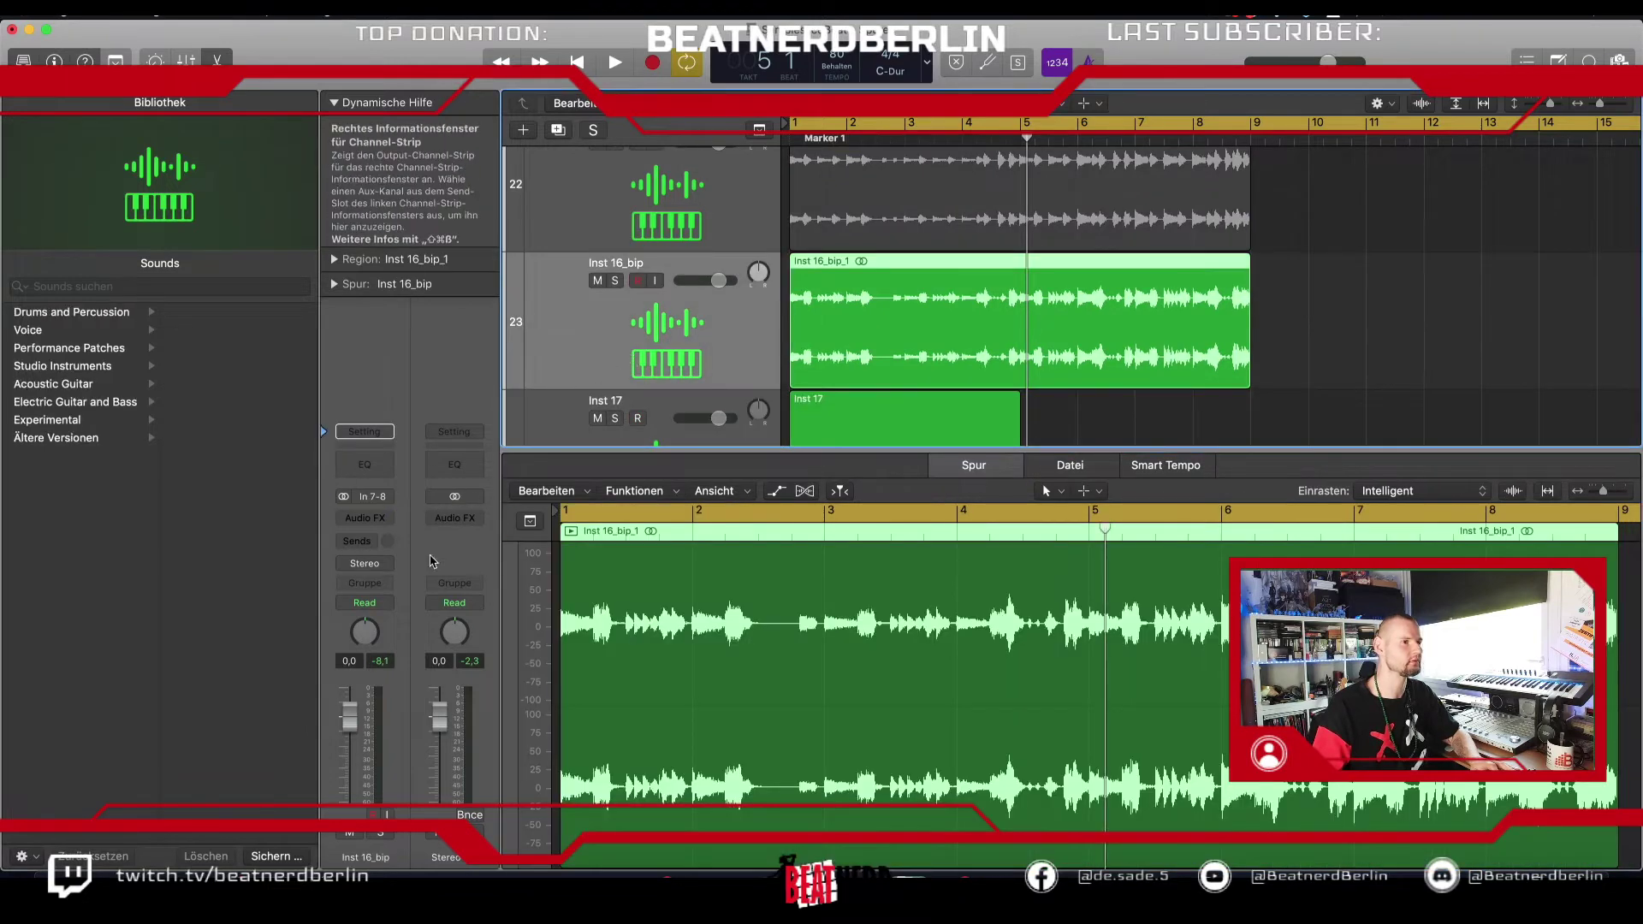
left_click(601, 282)
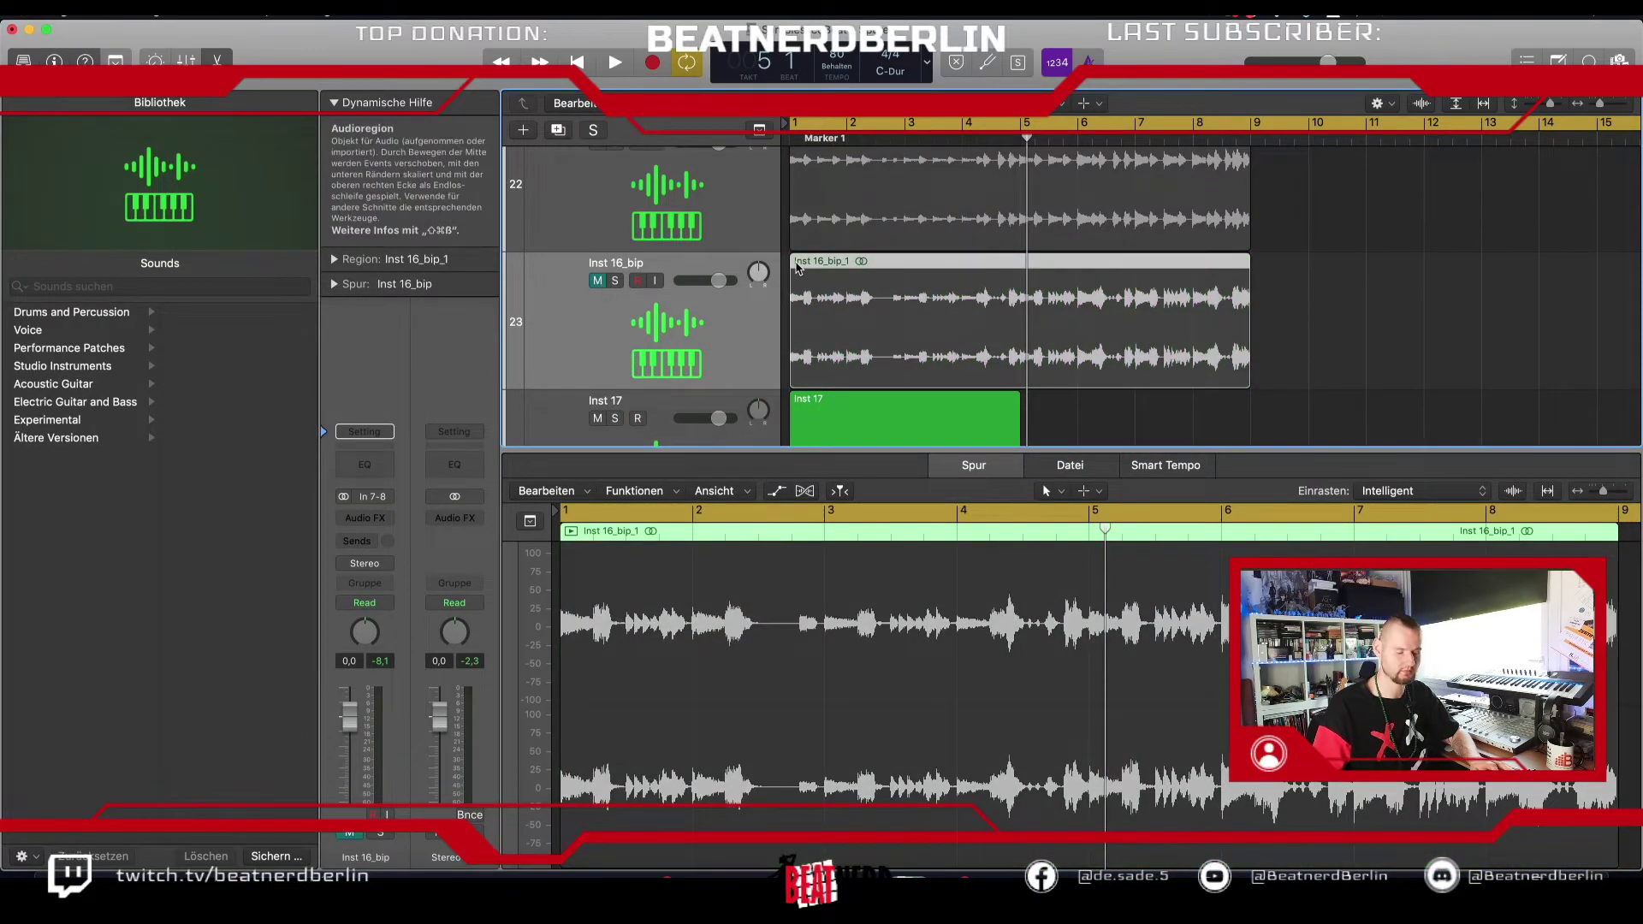
key("Return")
key("space")
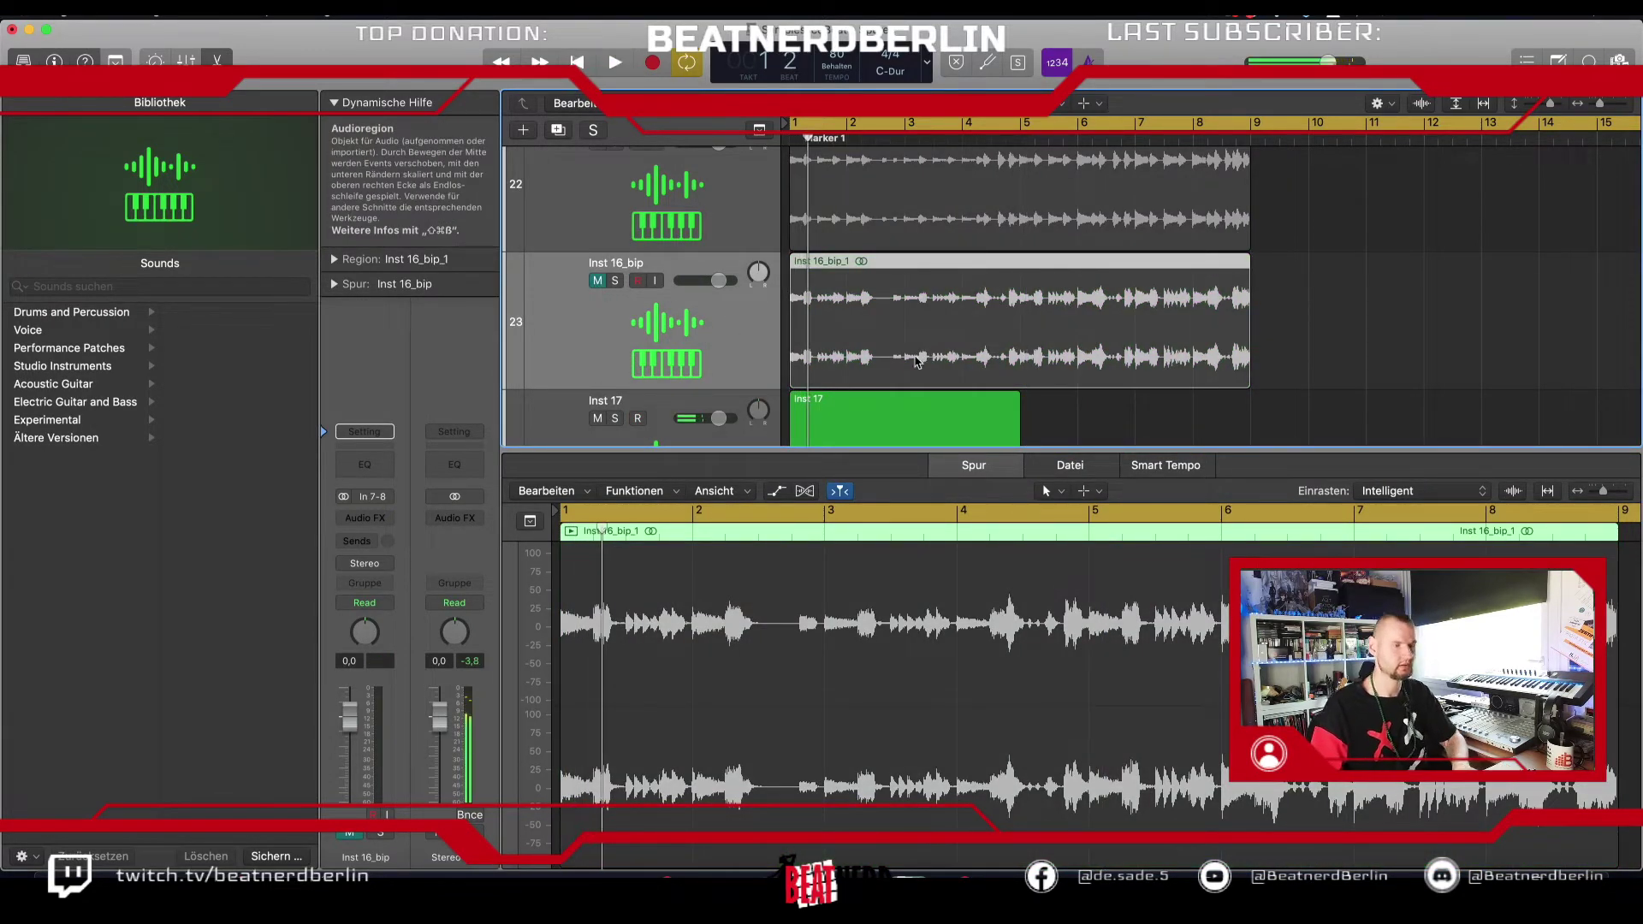
Step: Copy the first Slice #30 note of the Inst 17 region to the beginning of bar 1 and play the result
scroll(916, 361, "down", 3)
left_click(907, 355)
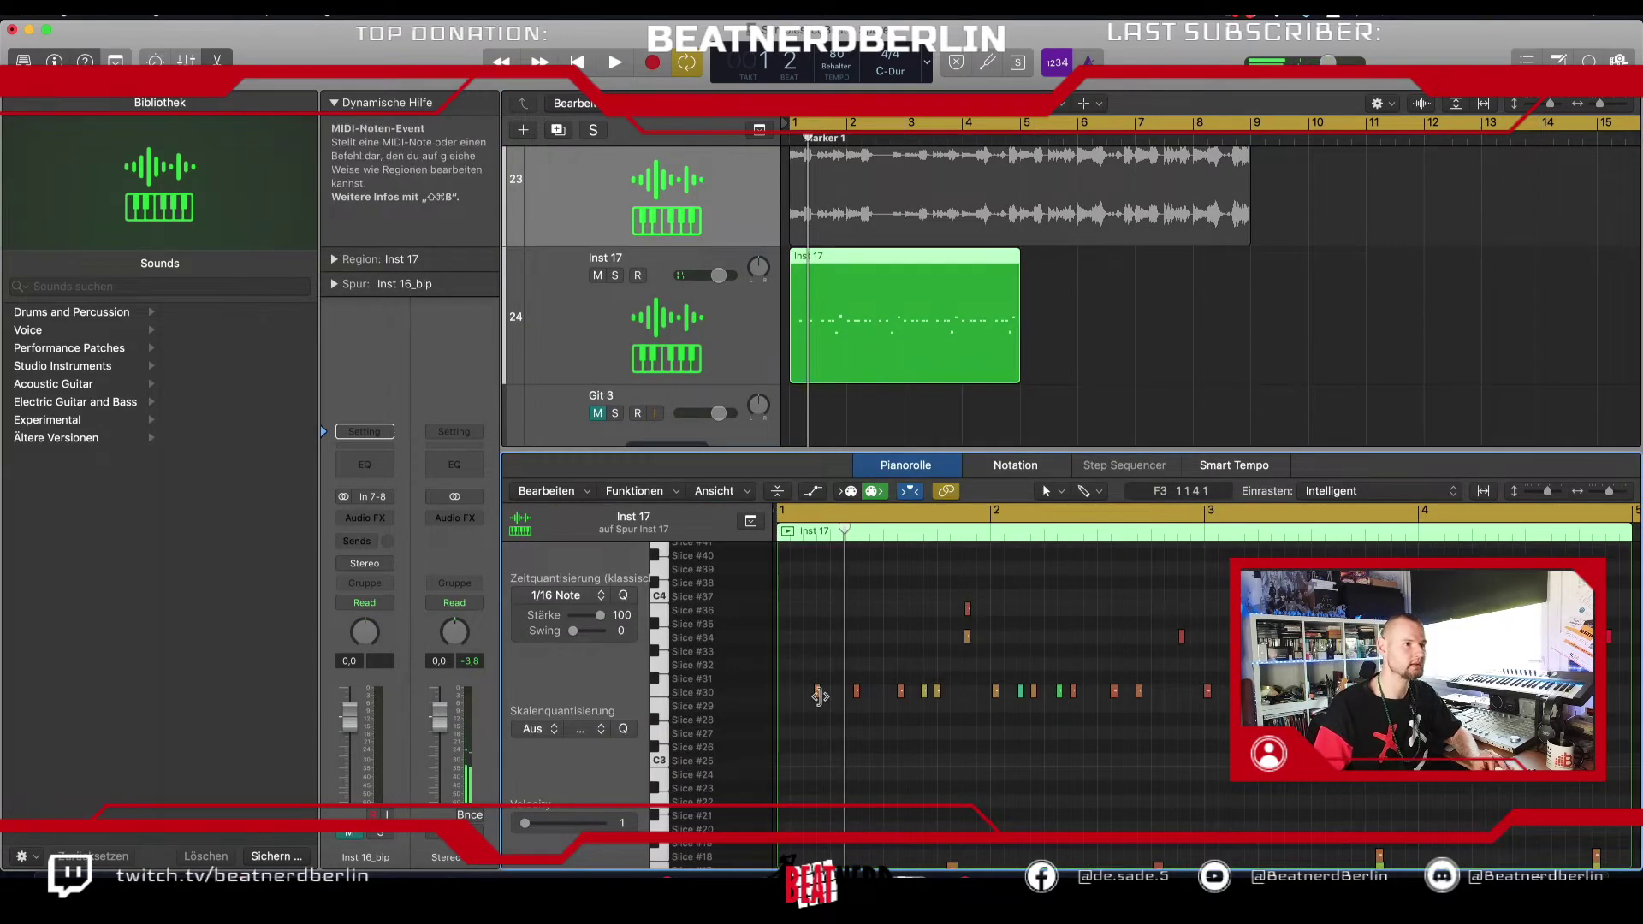
left_click(817, 695)
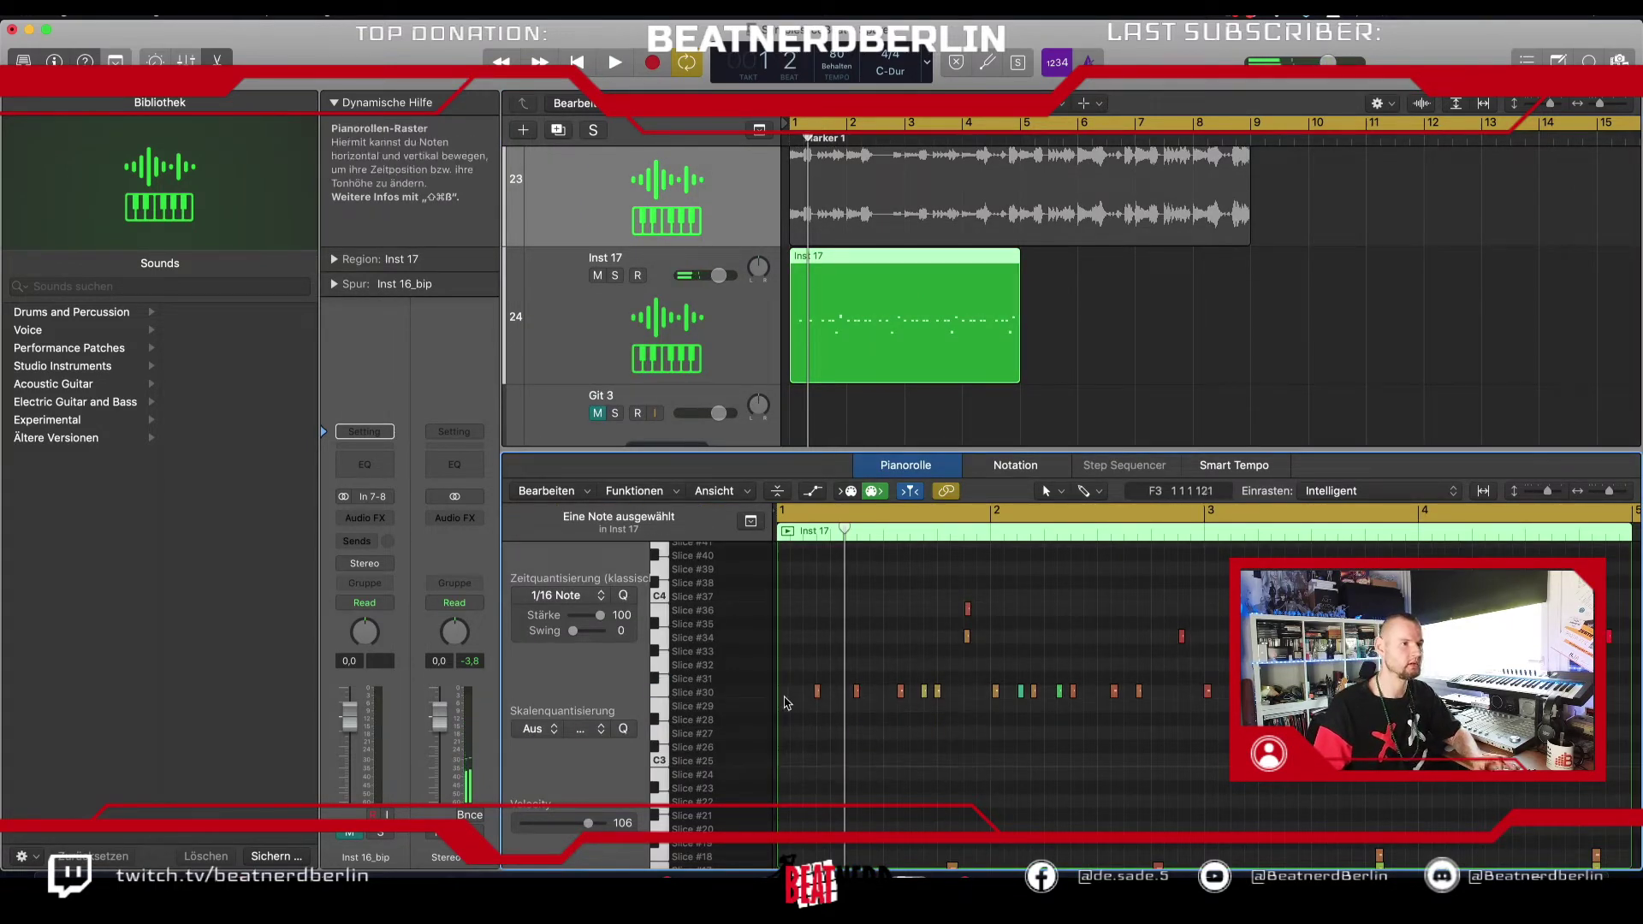
left_click_drag(814, 697, 781, 697)
key("space")
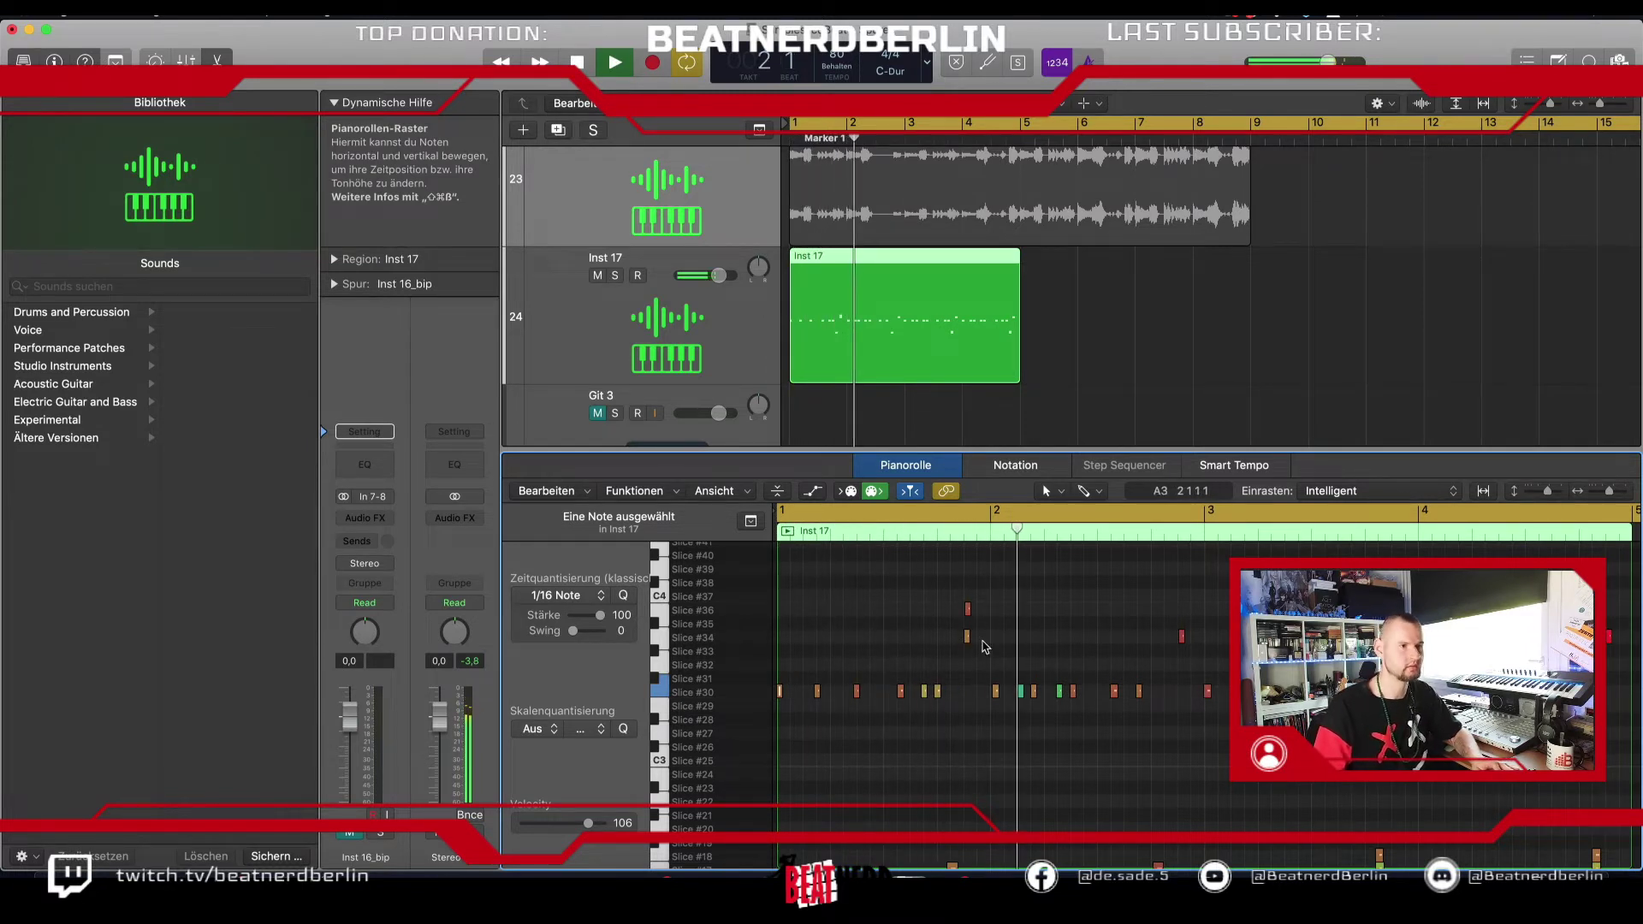
Step: Stop playback and delete the Slice #36 note near the end of bar 1 in the Inst 17 region
key("space")
left_click(969, 616)
left_click(969, 609)
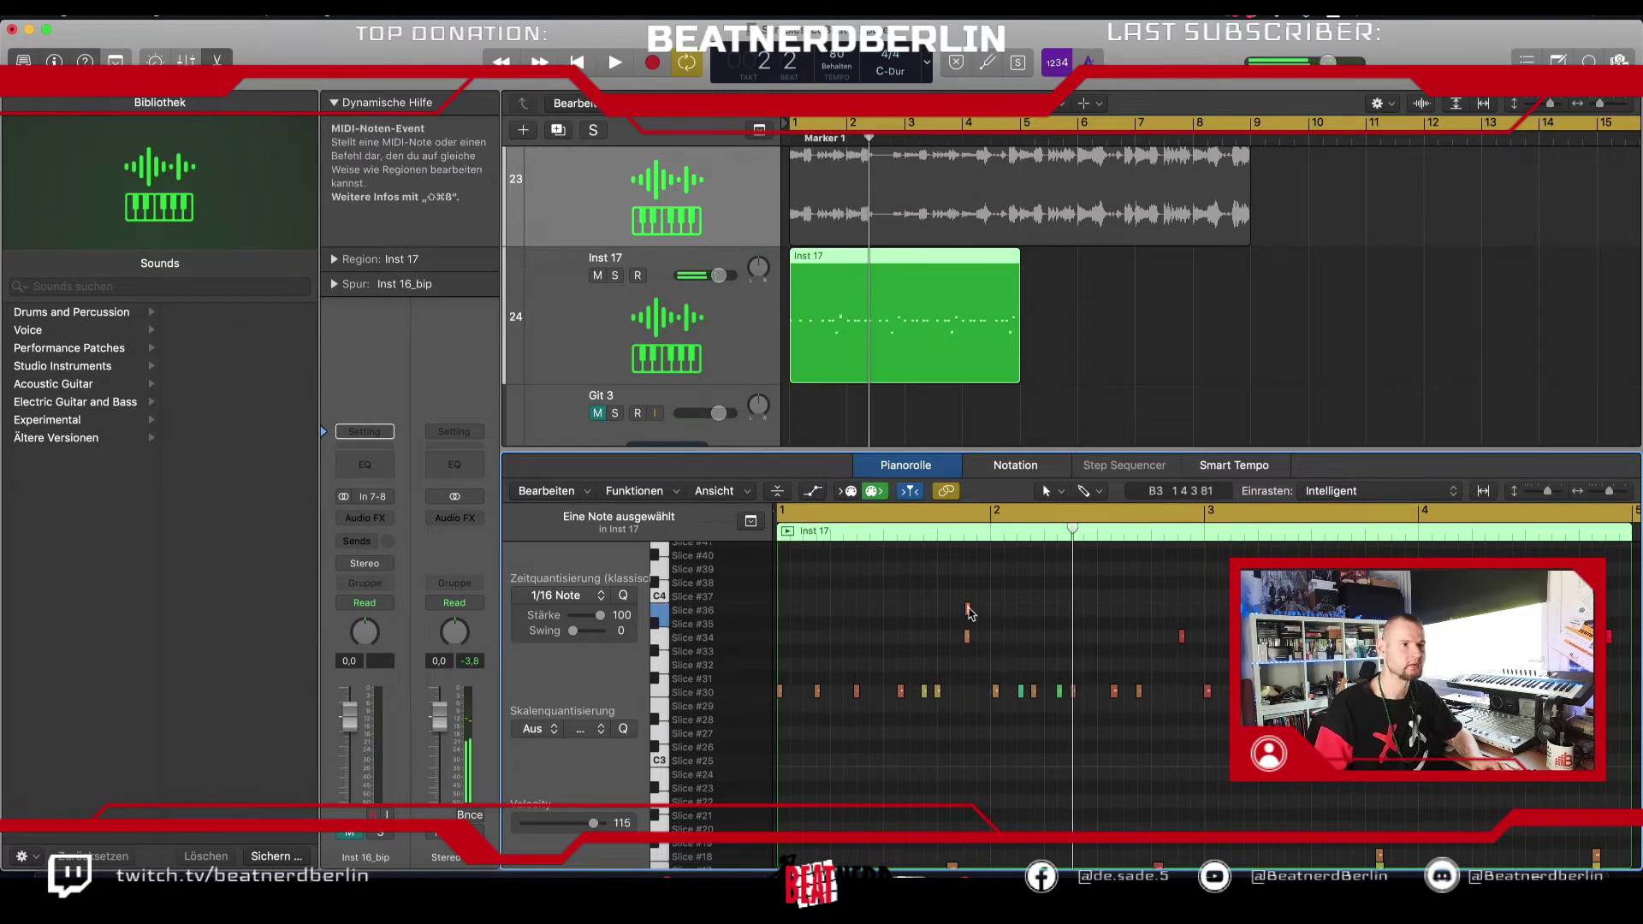
Step: Listen through the Inst 17 region, delete the Slice #17 notes near the ends of bars 3 and 4, recheck by ear, and close the note editor
key("space")
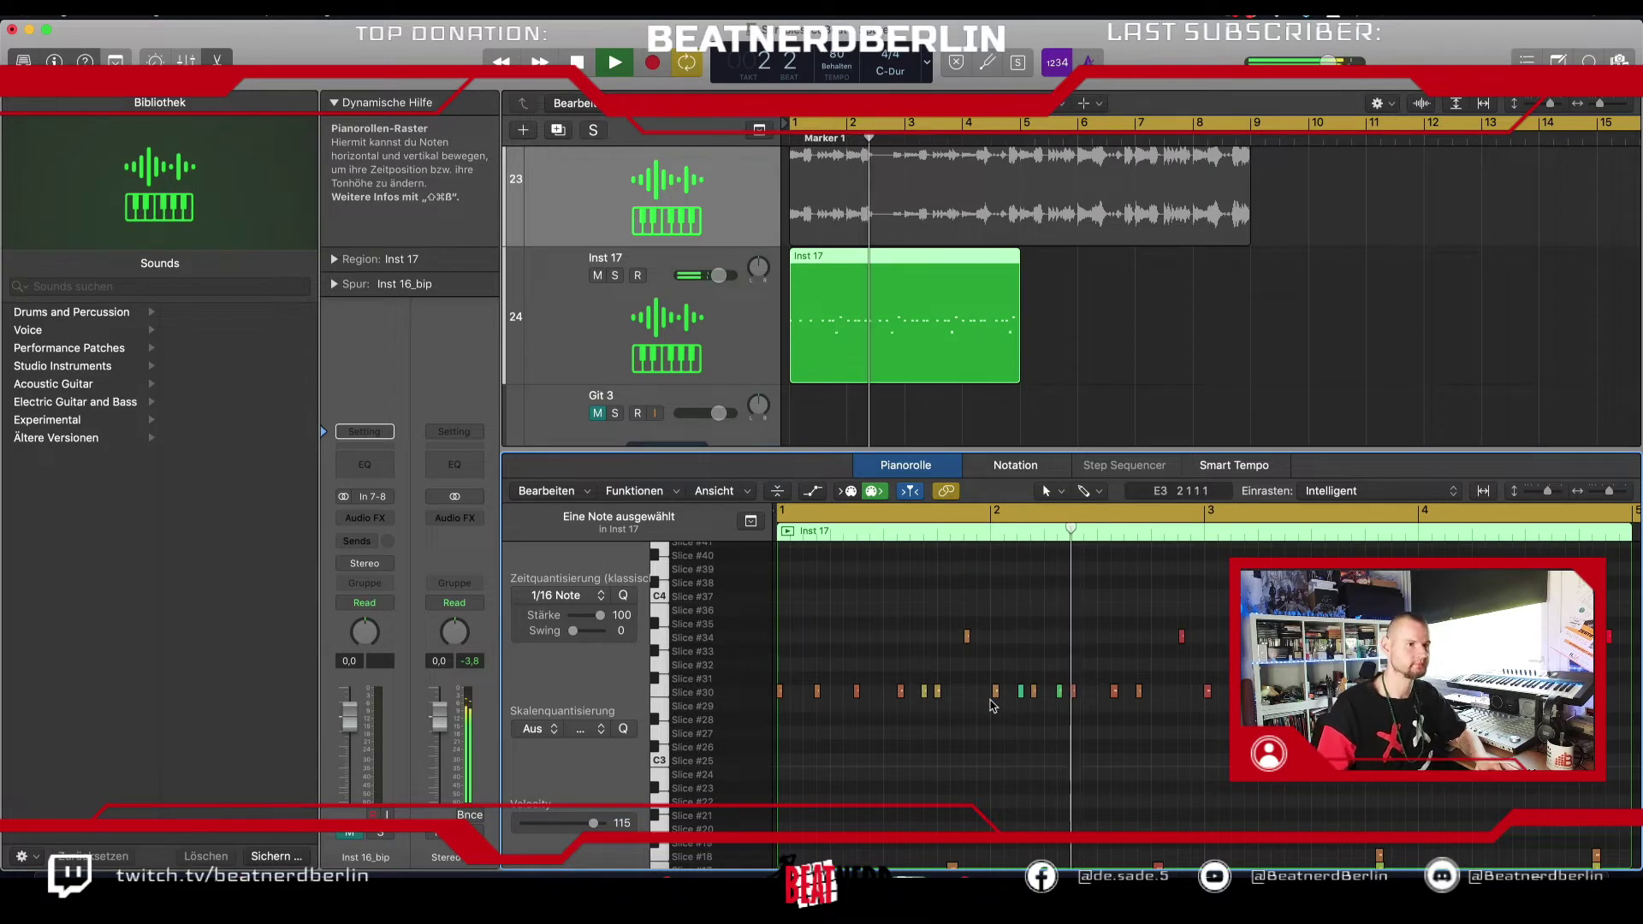
scroll(991, 706, "down", 2)
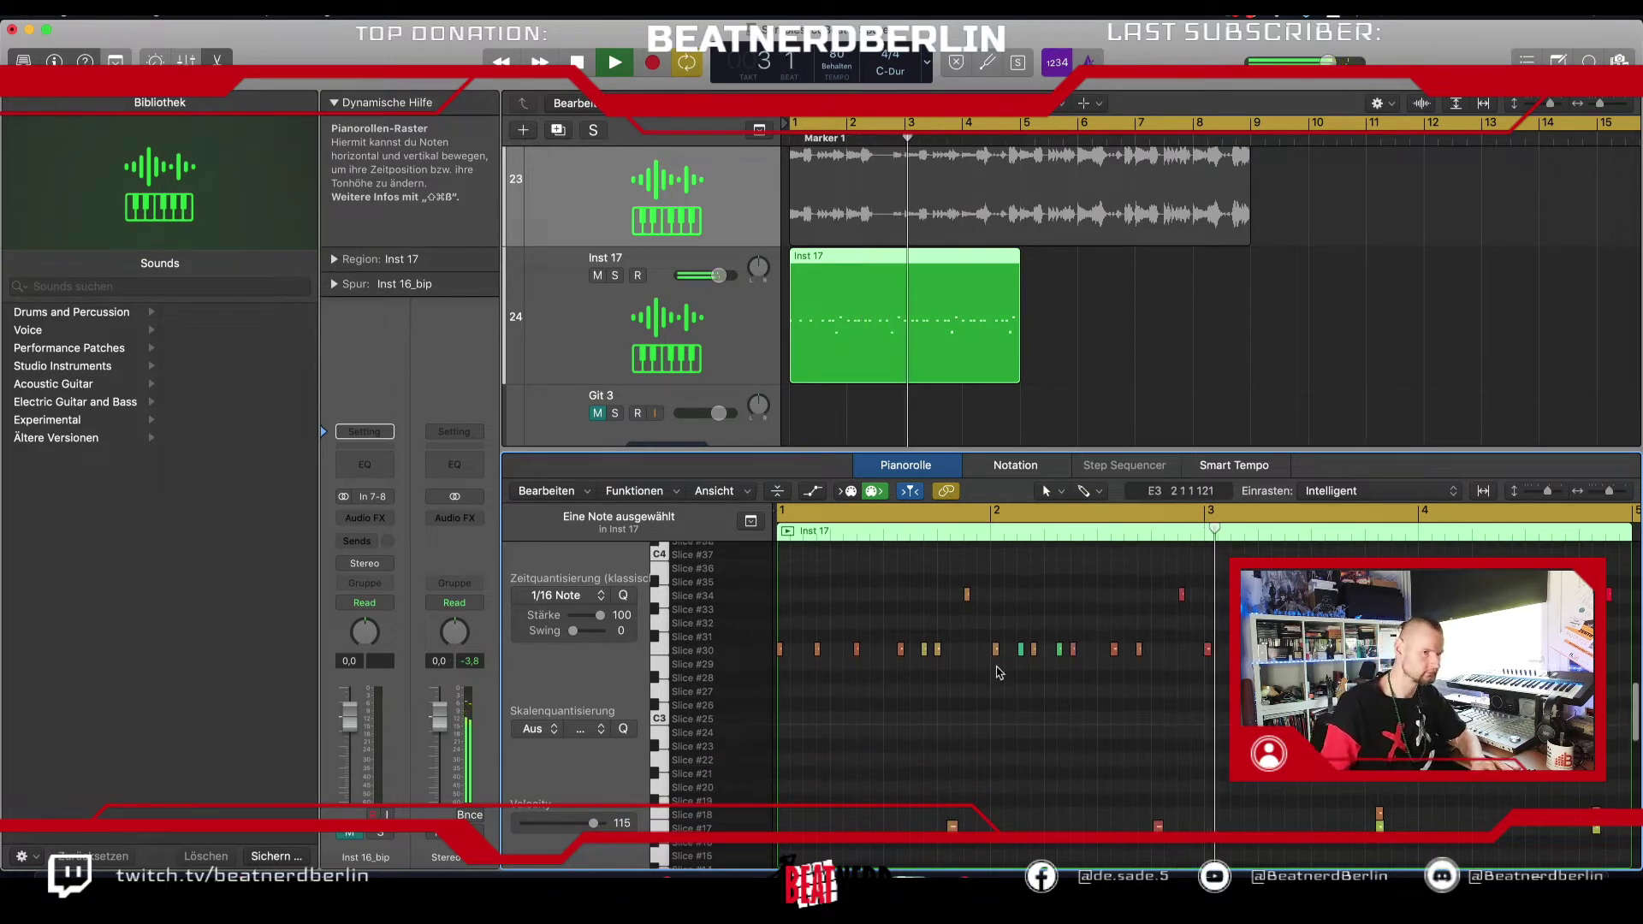
scroll(997, 676, "down", 4)
scroll(999, 673, "up", 1)
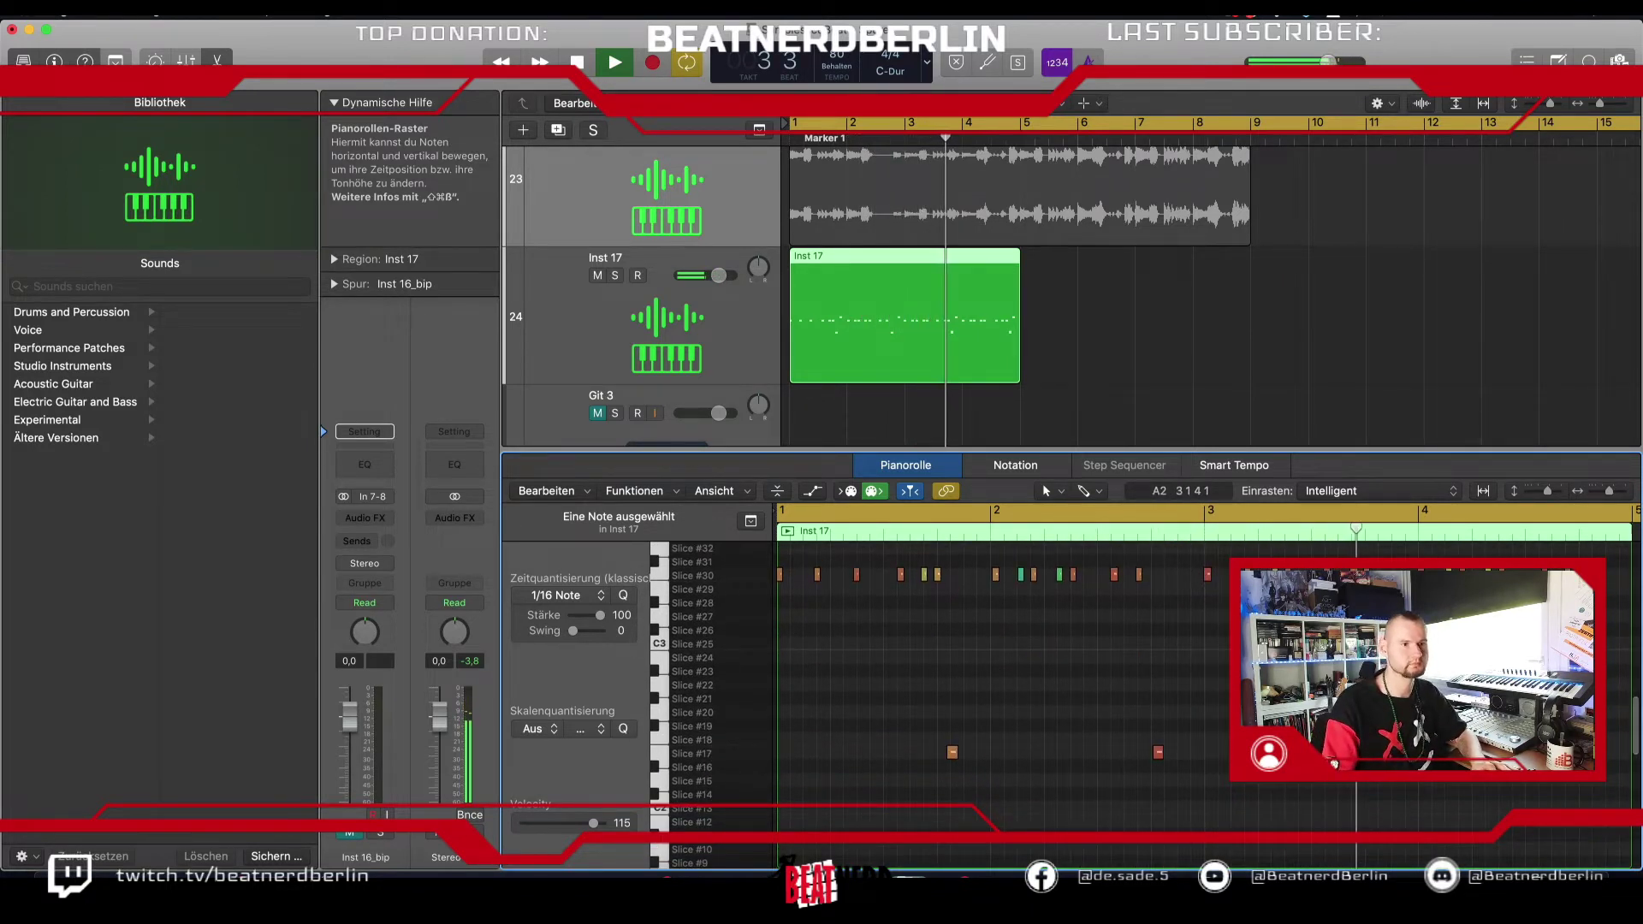
scroll(933, 734, "right", 6)
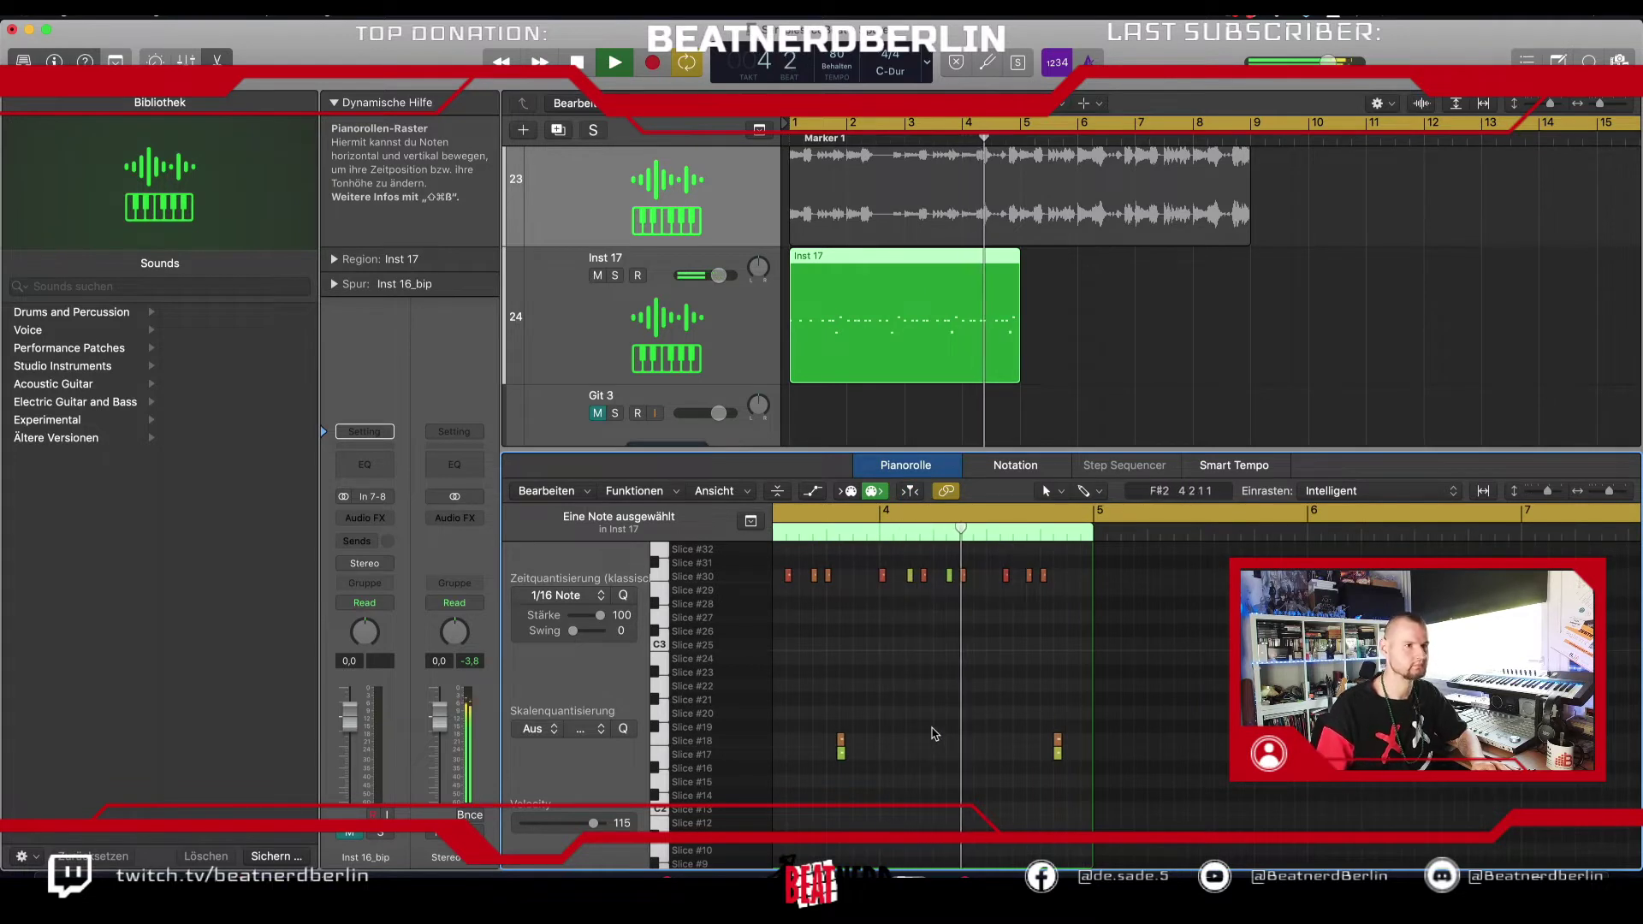
scroll(911, 741, "up", 2)
key("space")
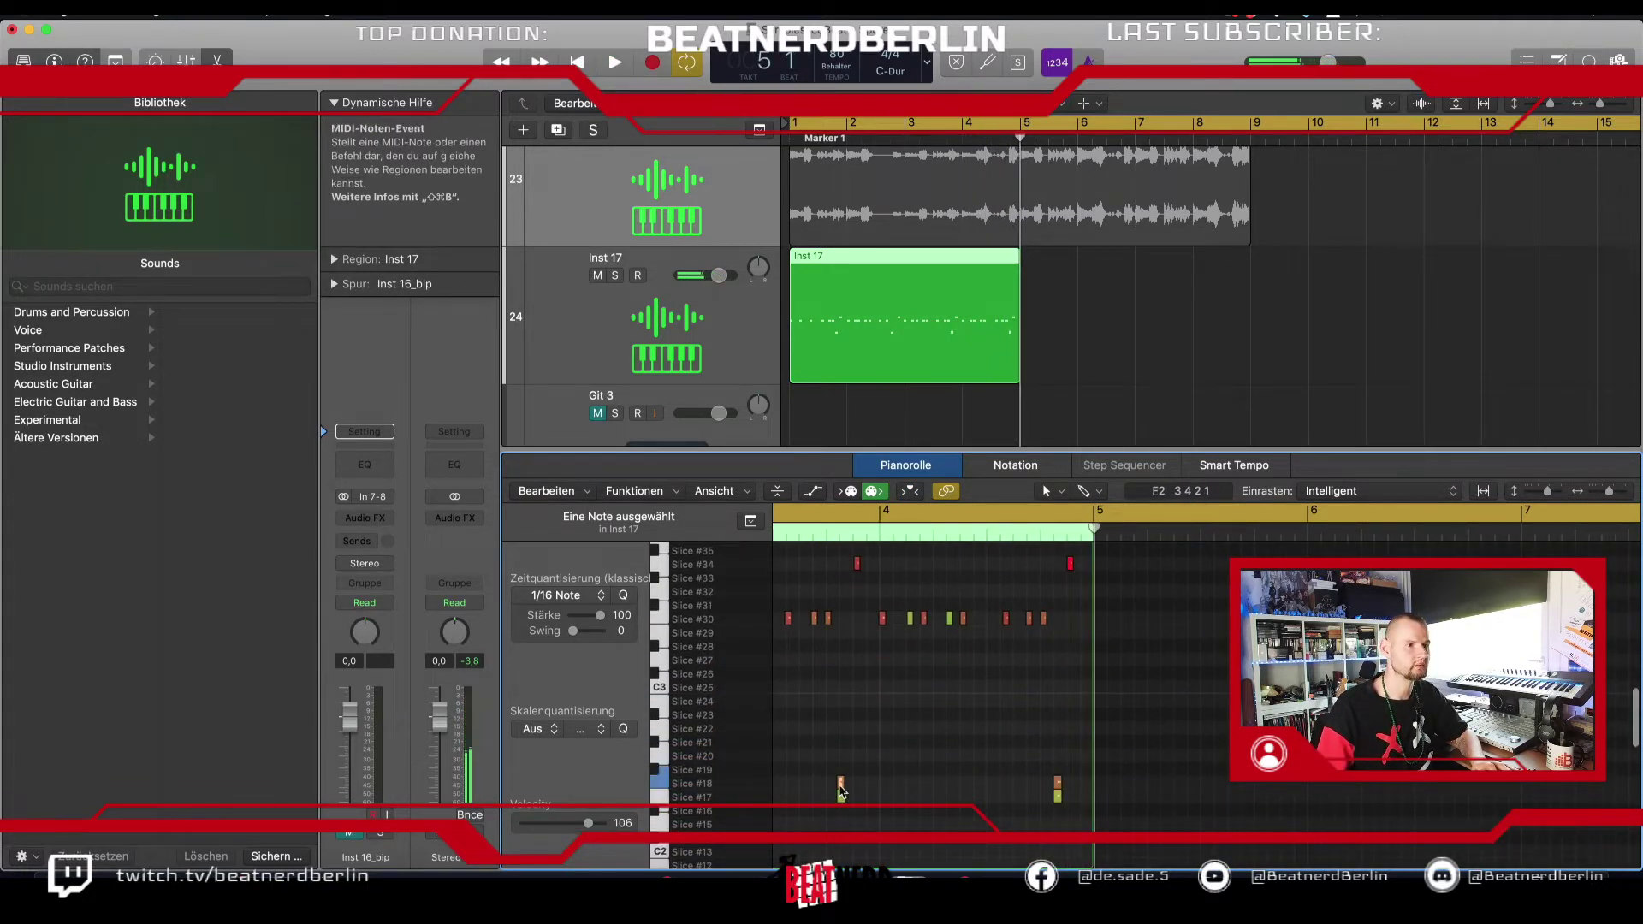
left_click(841, 797)
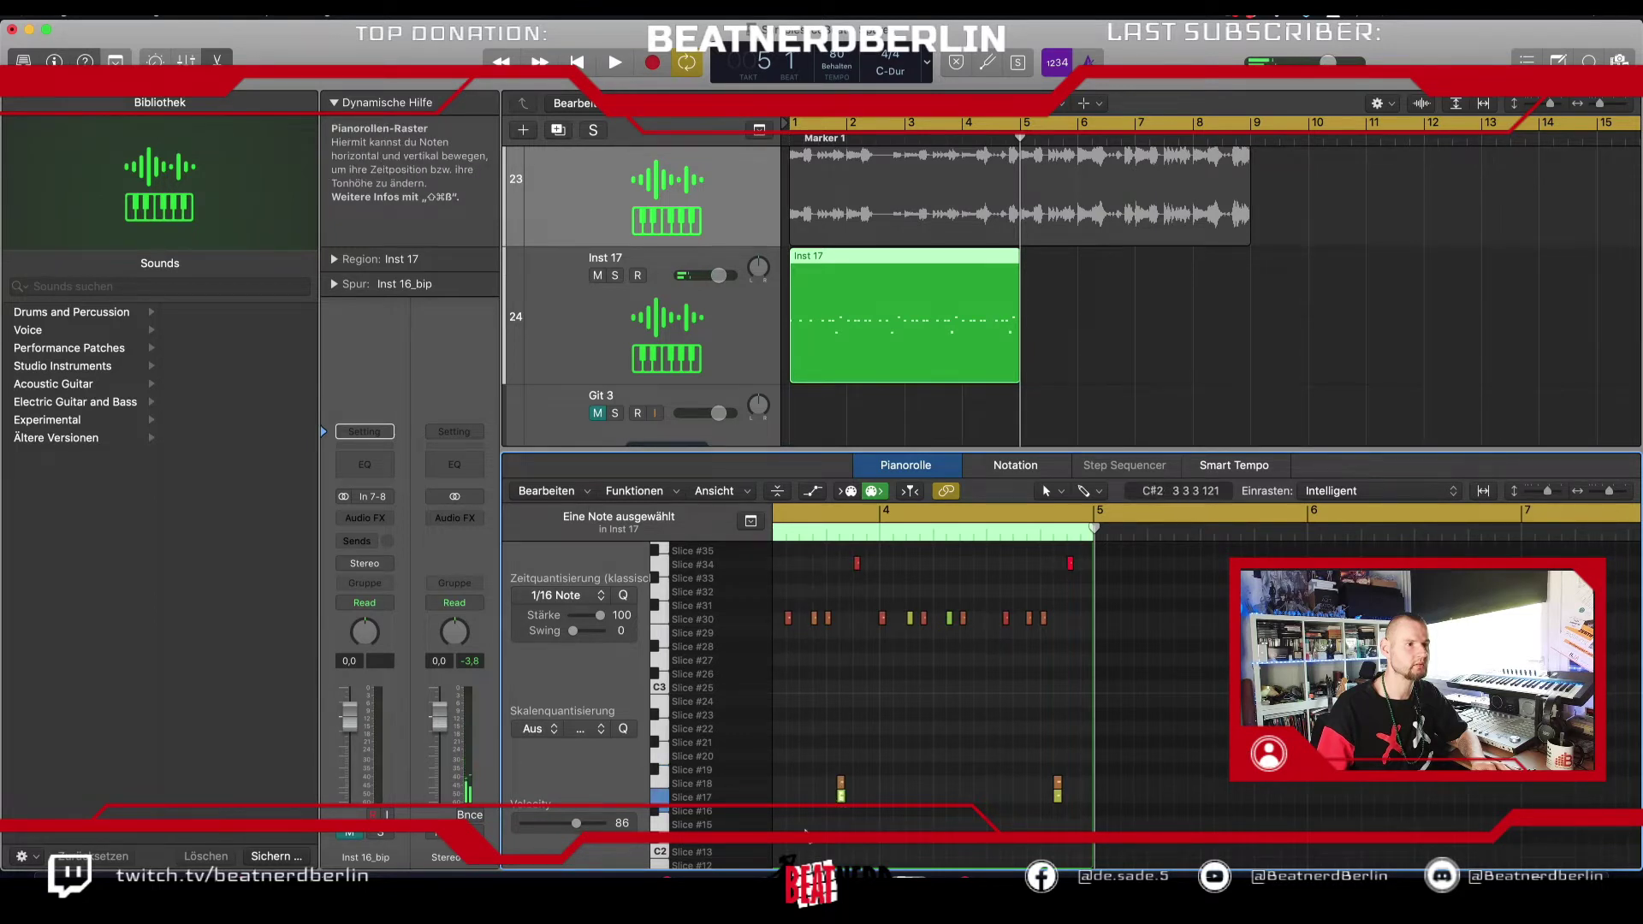
left_click_drag(806, 832, 1031, 796)
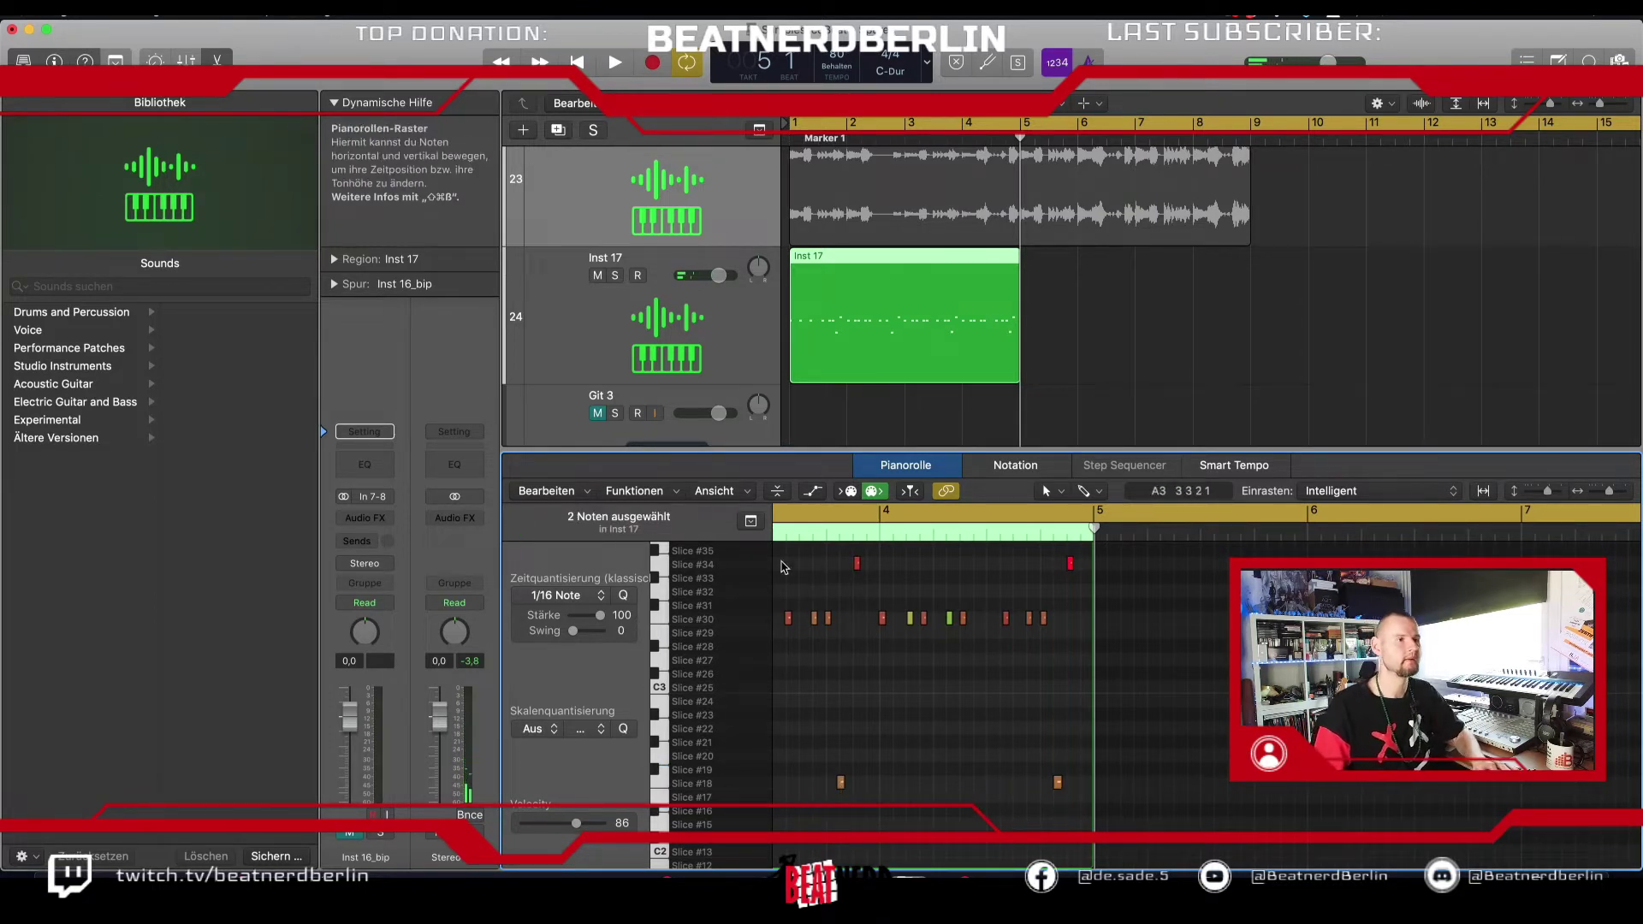
key("space")
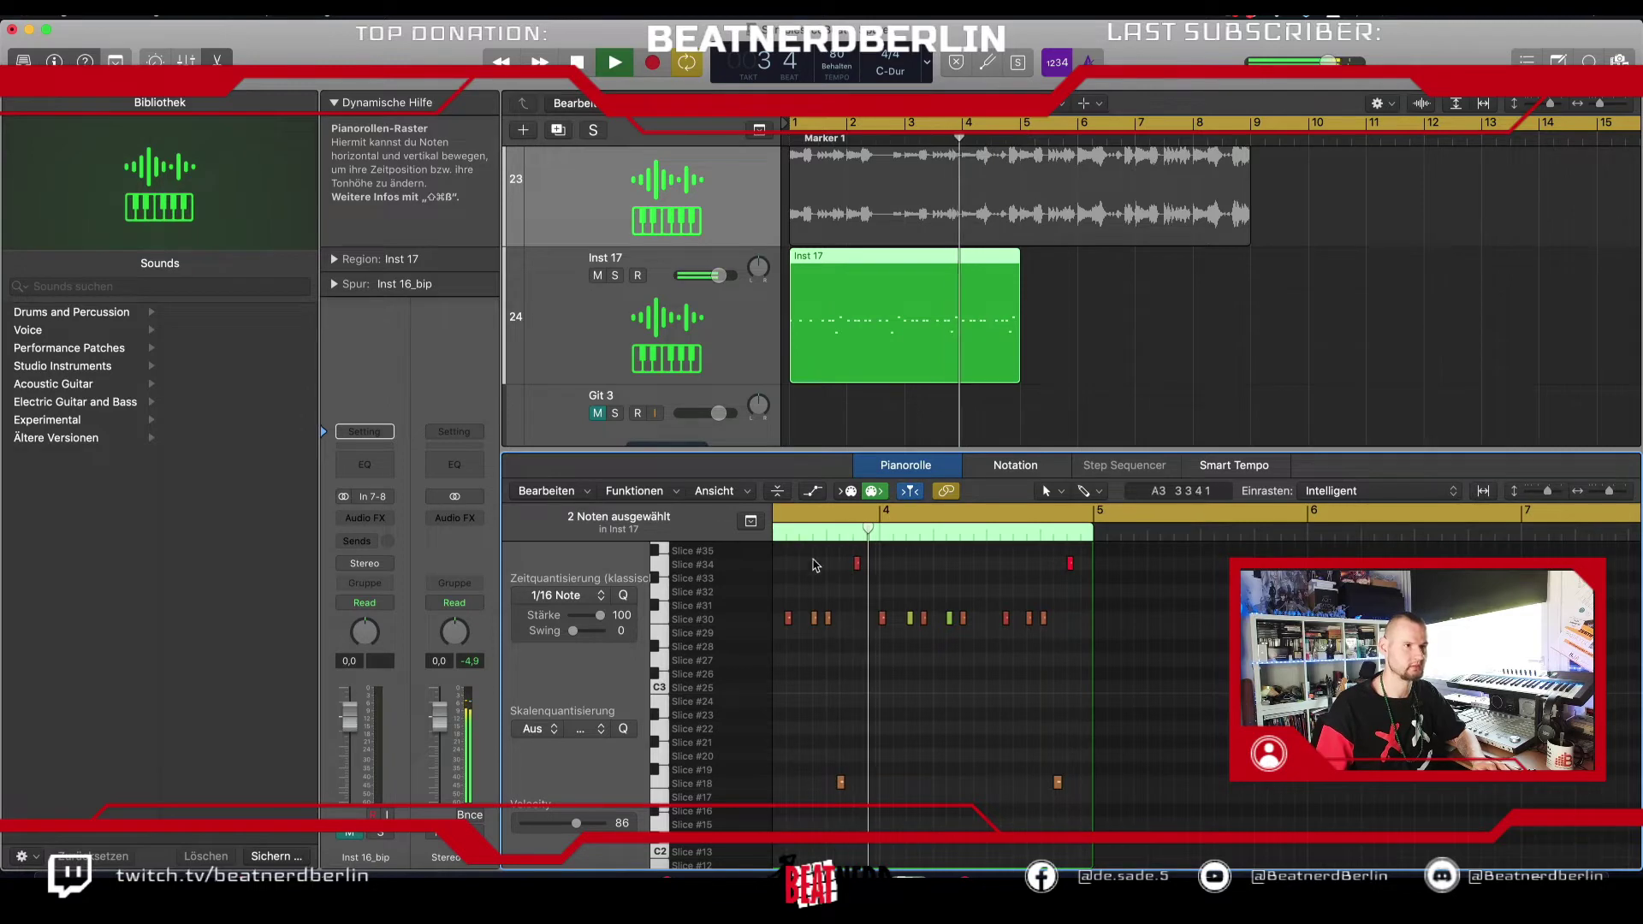
key("space")
key("p")
Step: Move the muted Inst 16_bip track below the Inst 17 track
left_click(563, 484)
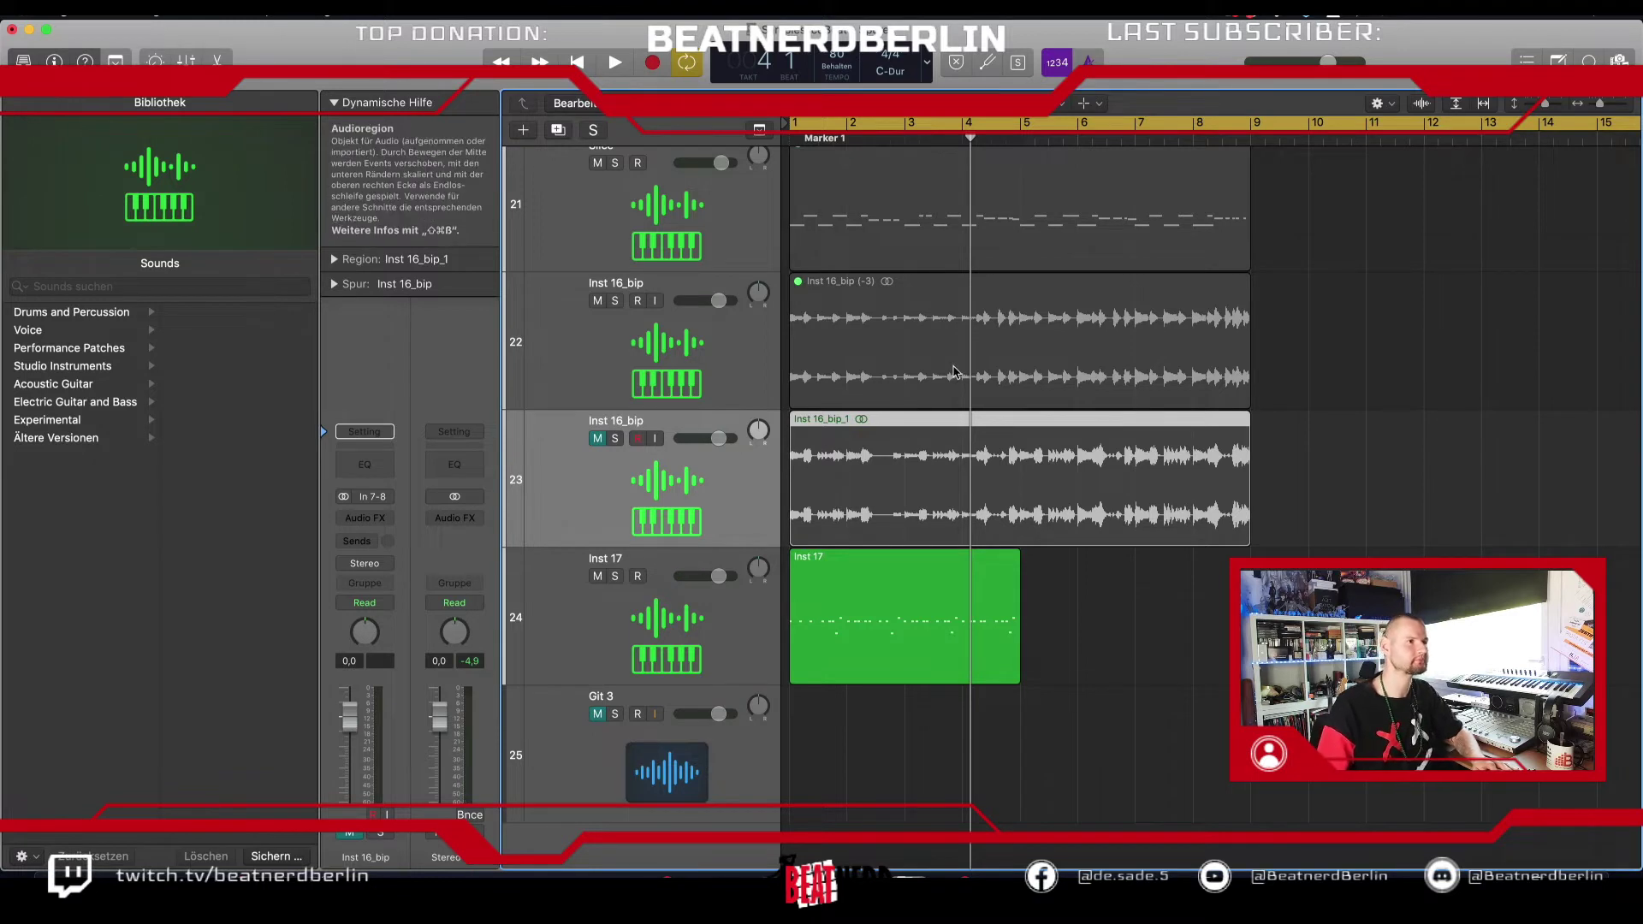
left_click(629, 325)
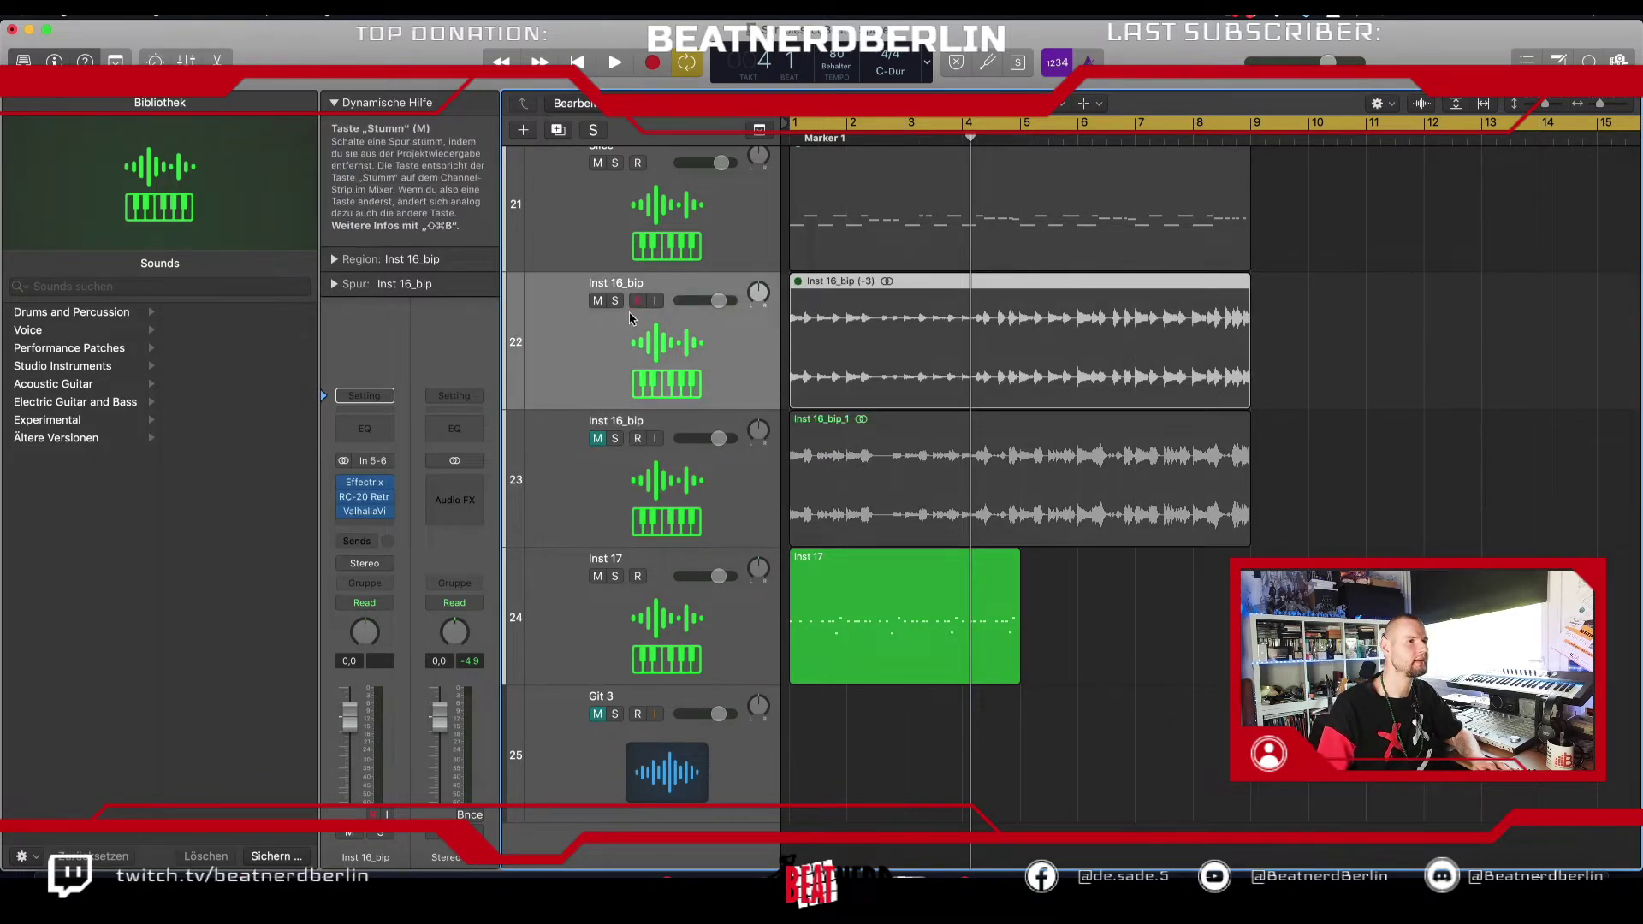
left_click_drag(657, 505, 658, 648)
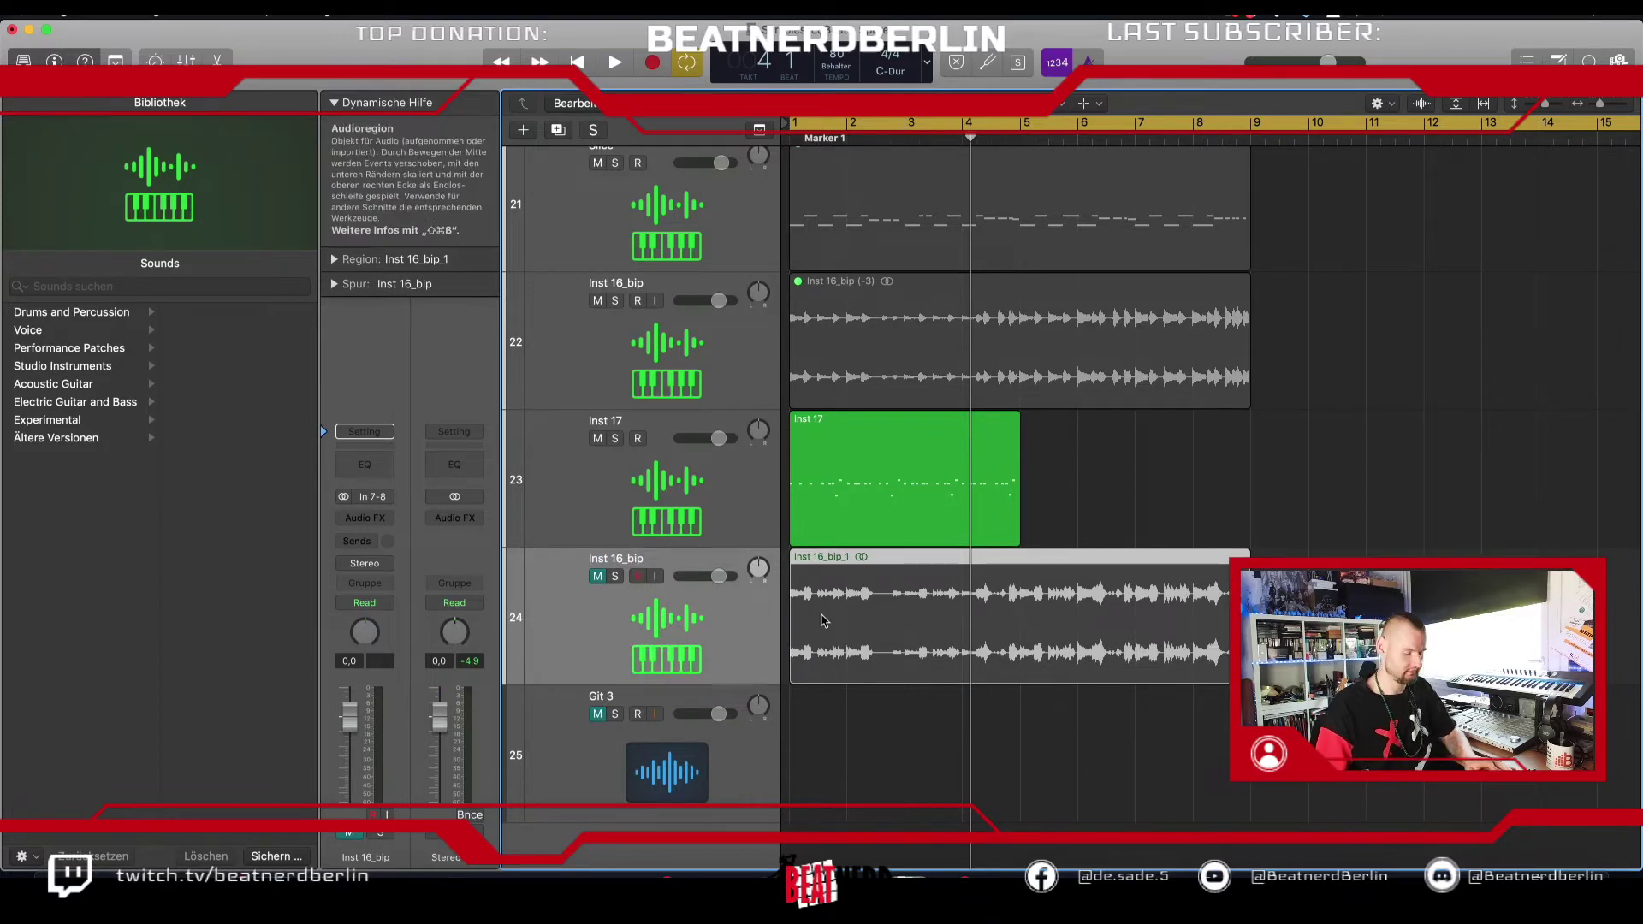
Step: Mute the Inst 16_bip_1 region, unmute the transposed Inst 16_bip region, and play it together with Inst 17
scroll(822, 621, "up", 5)
left_click(849, 510)
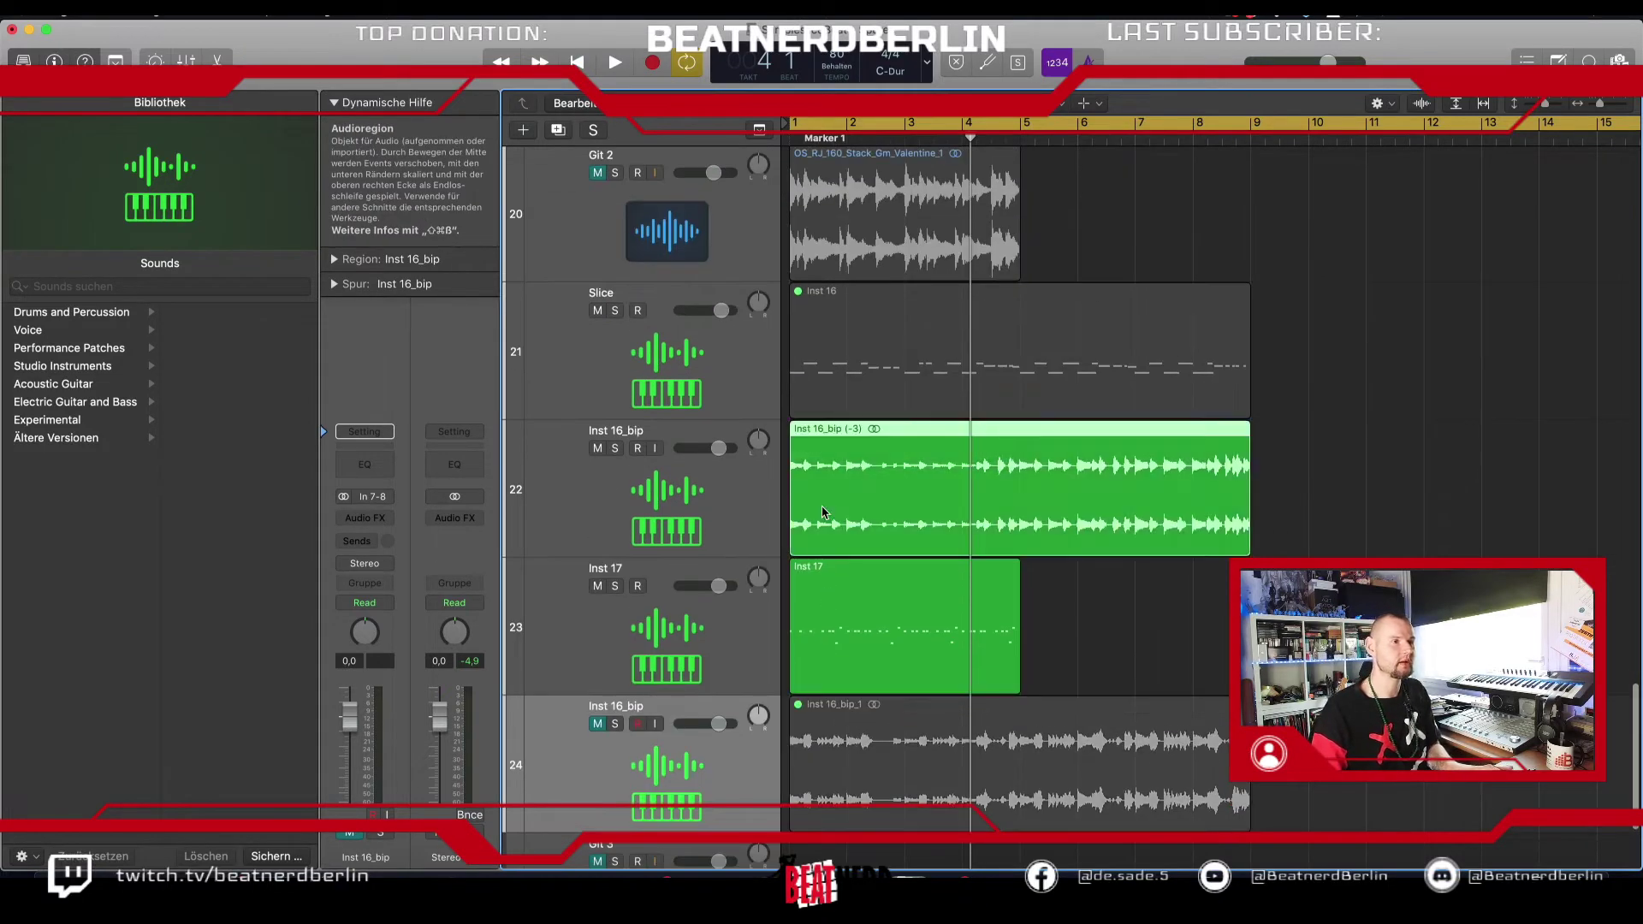
key("space")
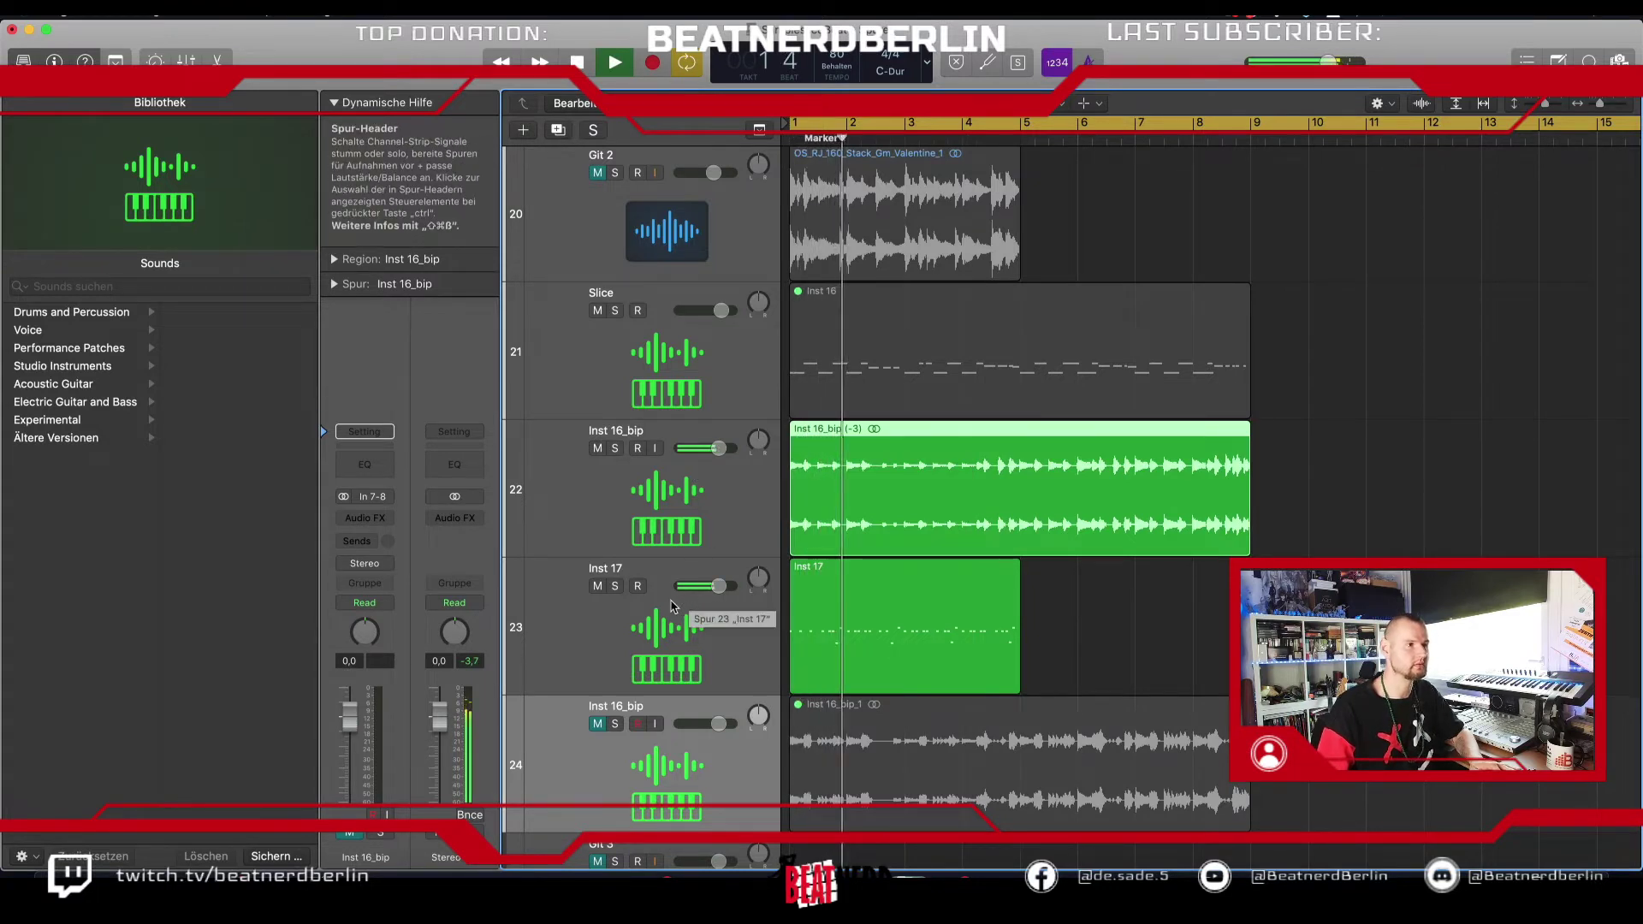
key("space")
Step: Copy the Inst 17 region to bar 5 directly after the original and select the Inst 16_bip track that carries the effects
left_click(958, 631)
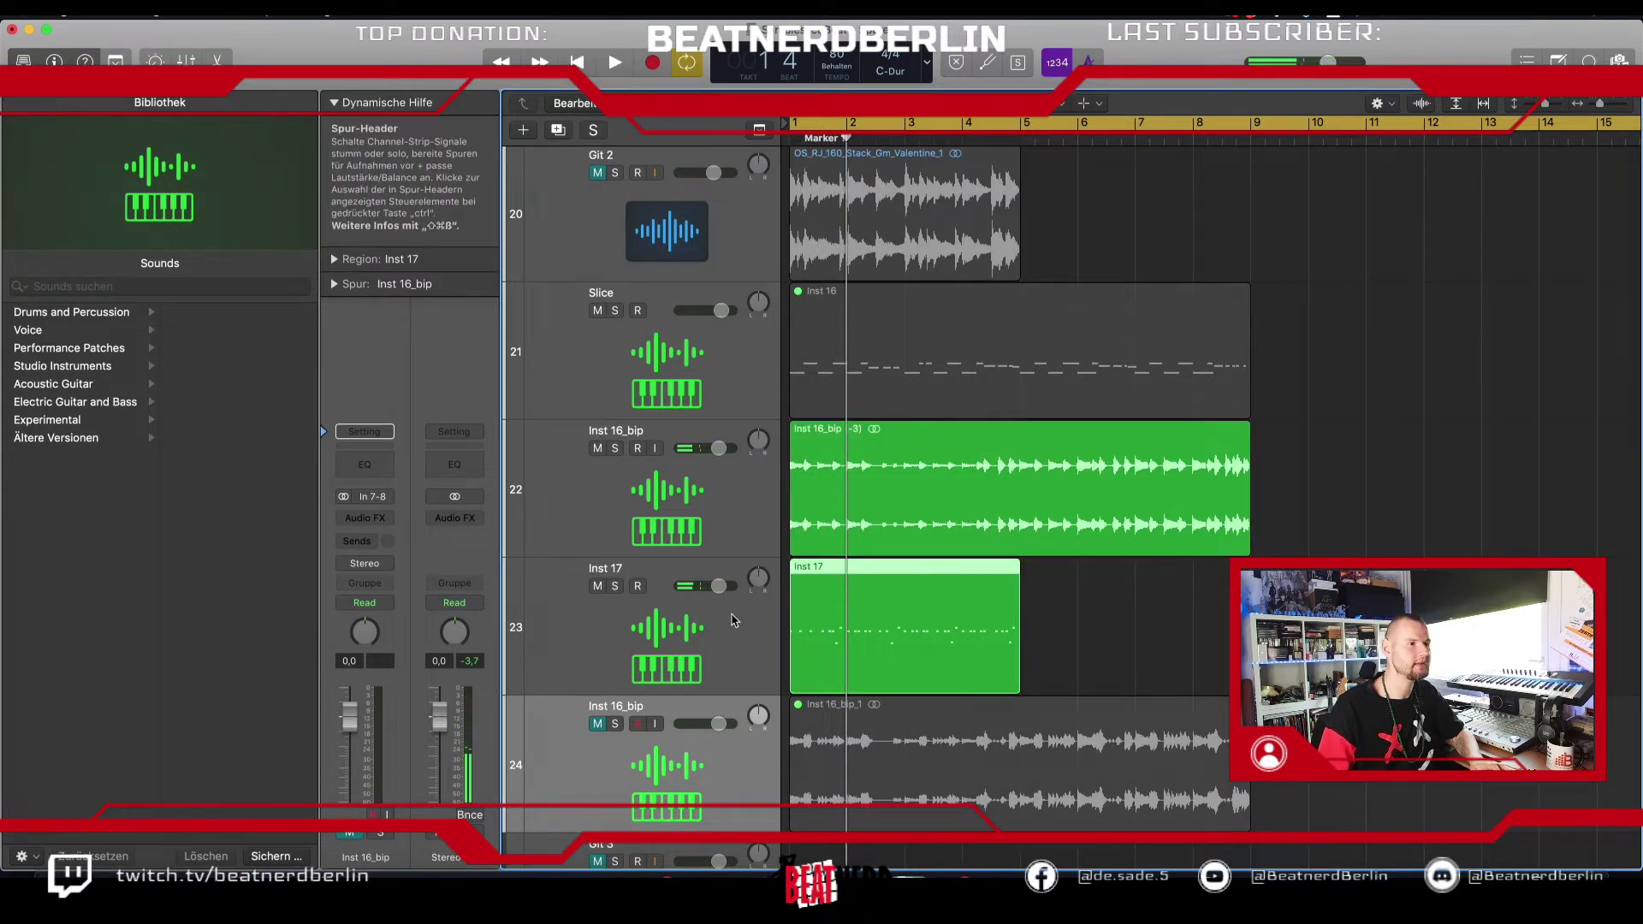
left_click_drag(864, 649, 1015, 581)
left_click(904, 521)
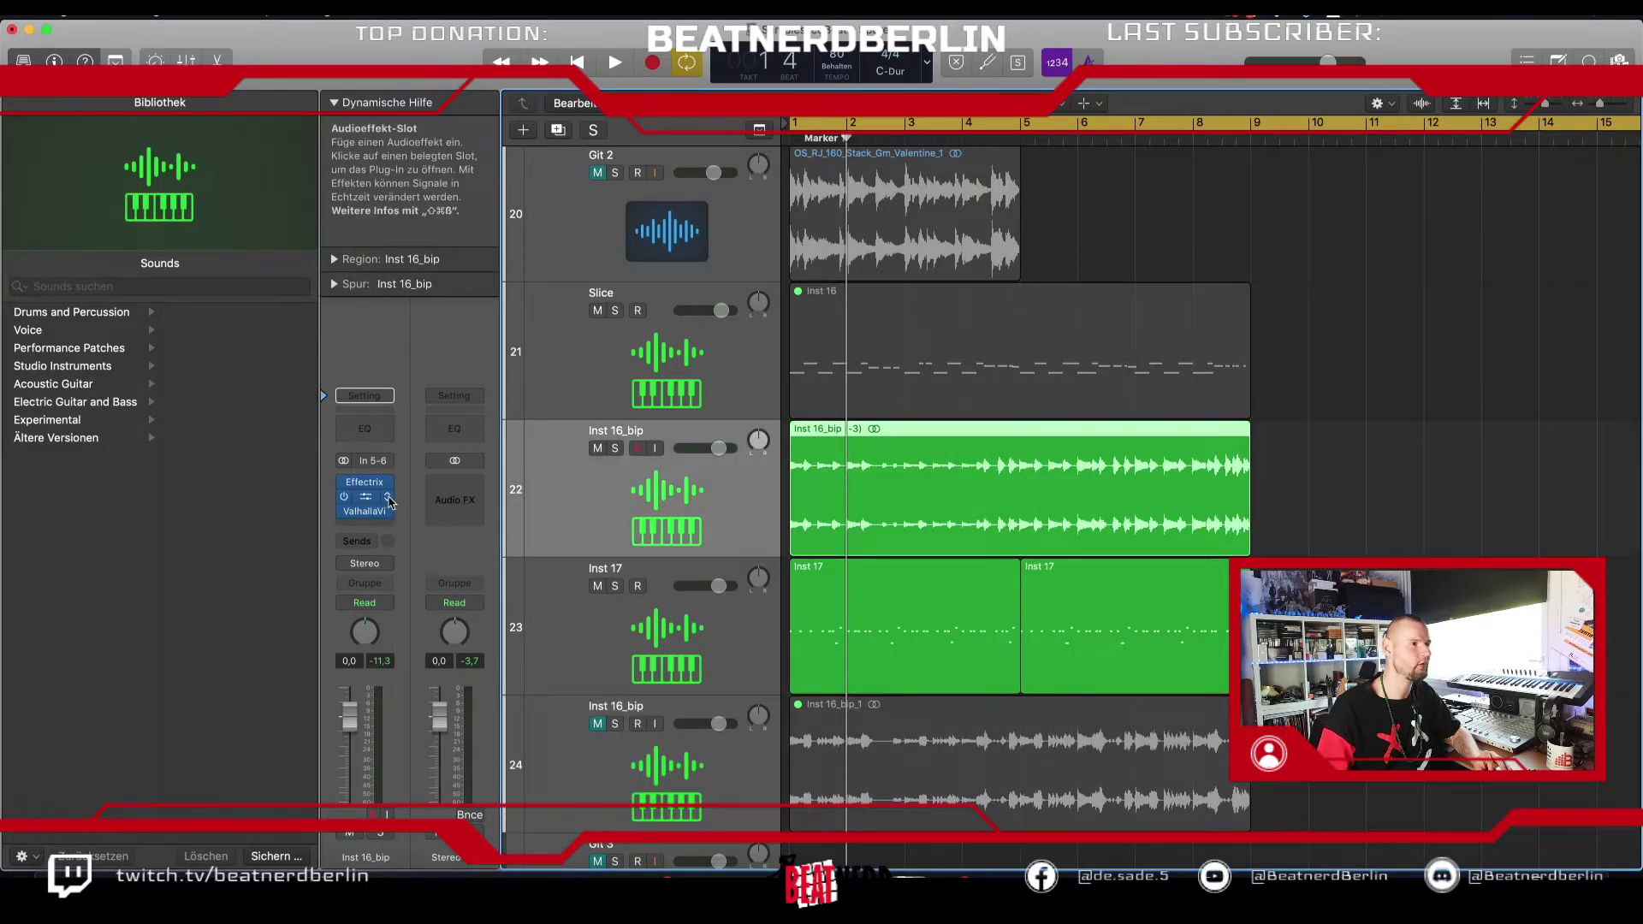
Step: Open Effectrix on the Inst 16_bip track, remove the Loop block from its pattern, and start playback
left_click(365, 481)
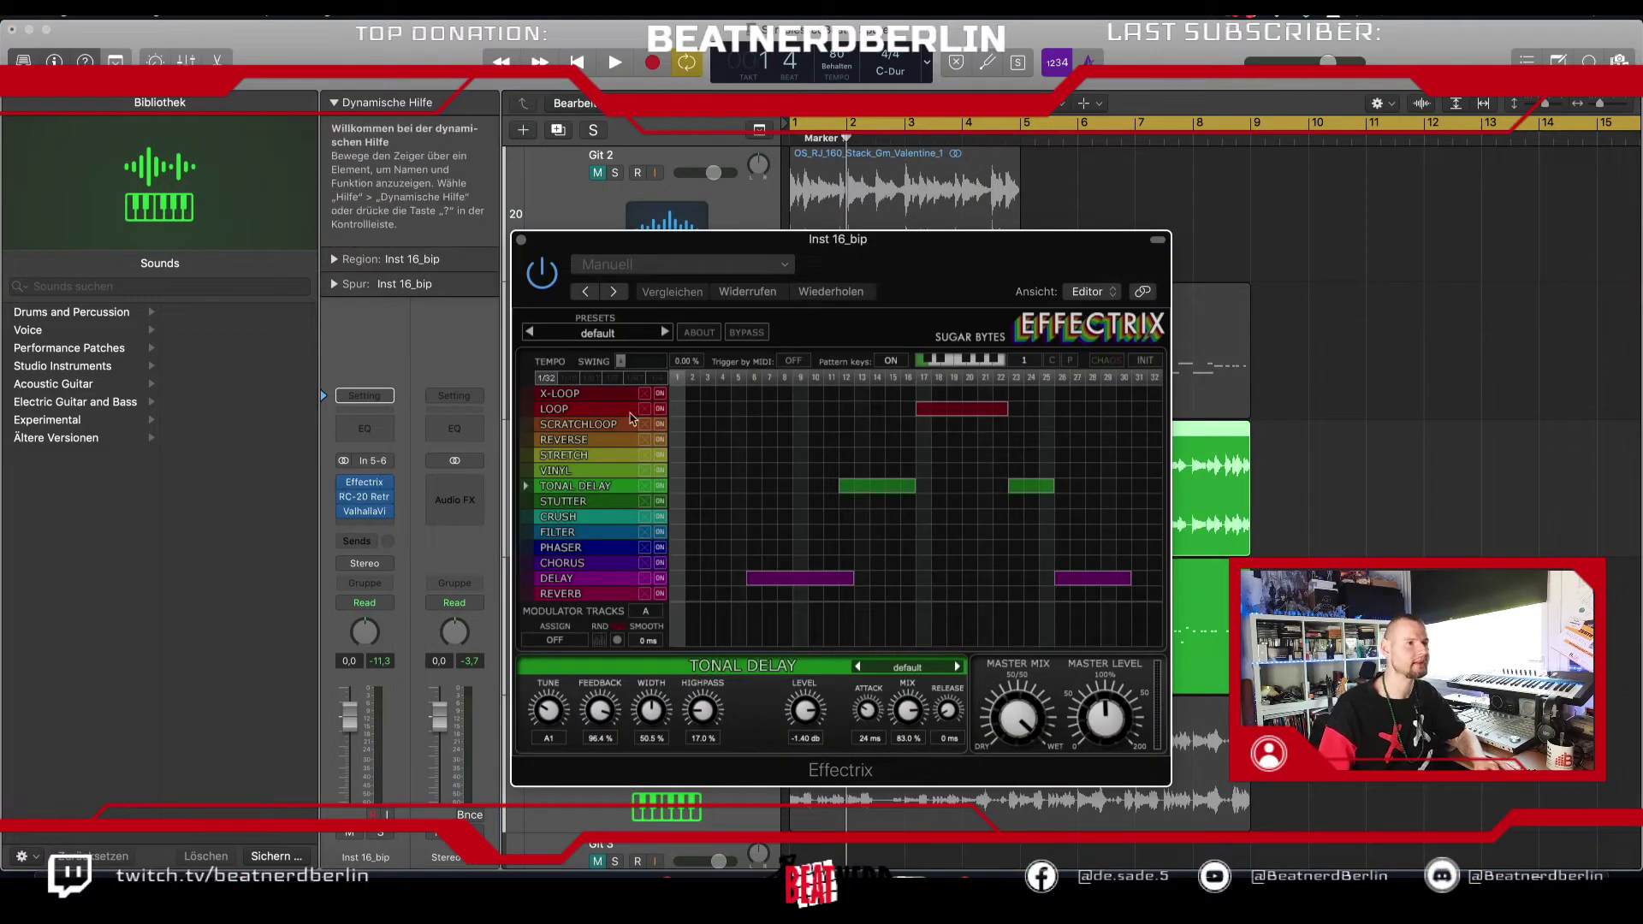
left_click(921, 417)
key("space")
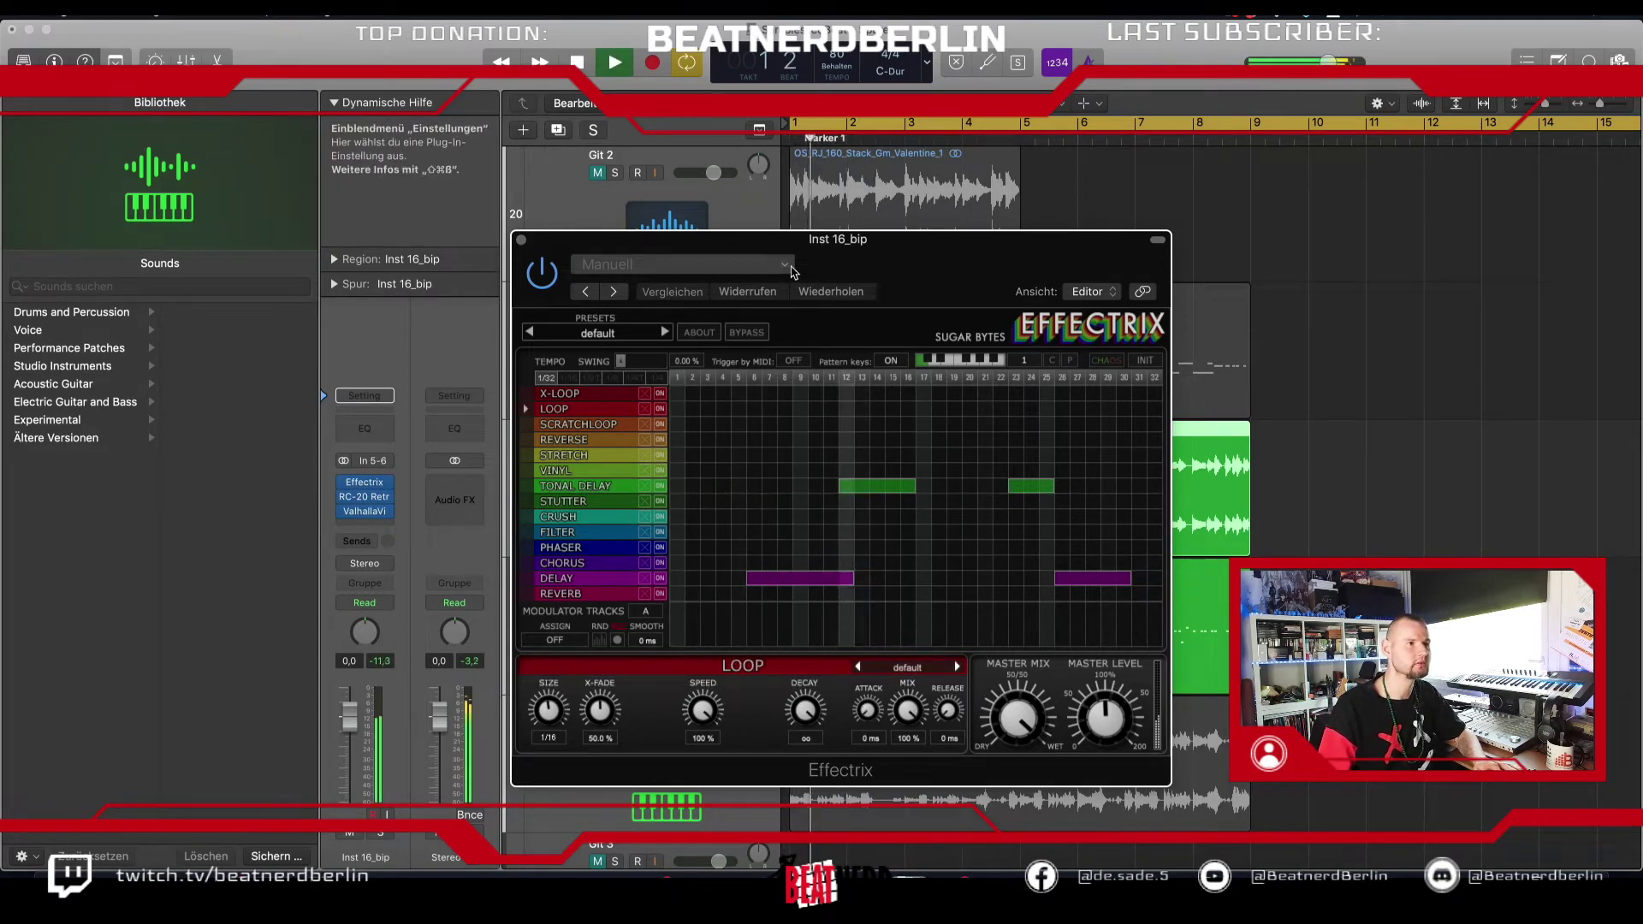
Step: Solo the Inst 16_bip track and listen to the edited Effectrix pattern
left_click_drag(793, 239, 840, 558)
left_click(615, 448)
key("space")
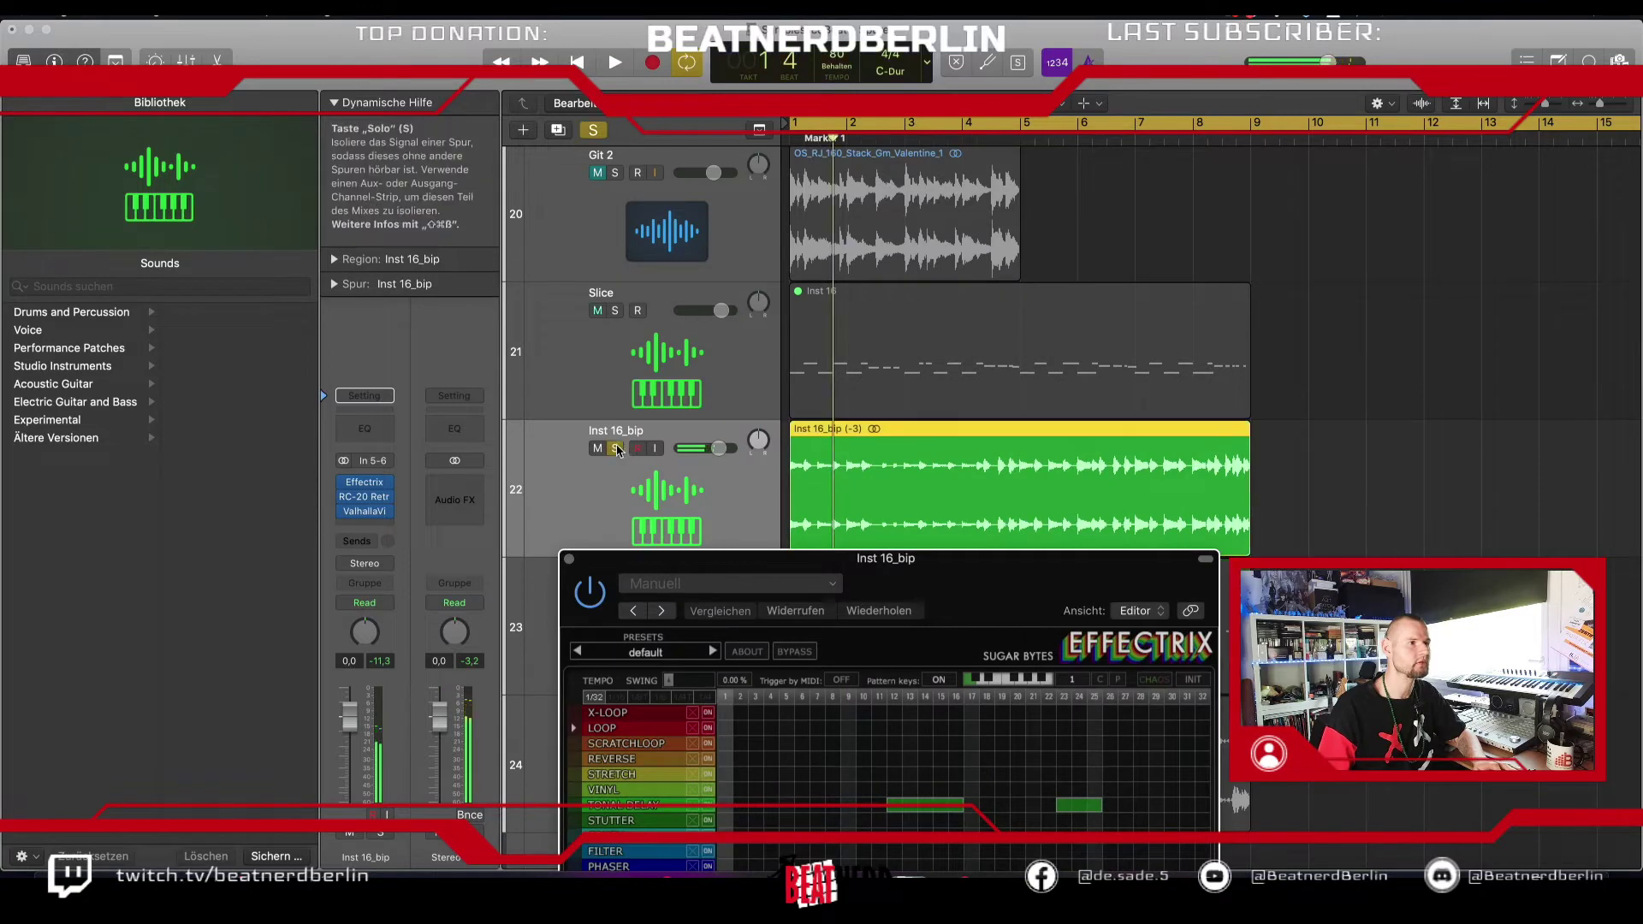
left_click_drag(740, 558, 712, 273)
key("space")
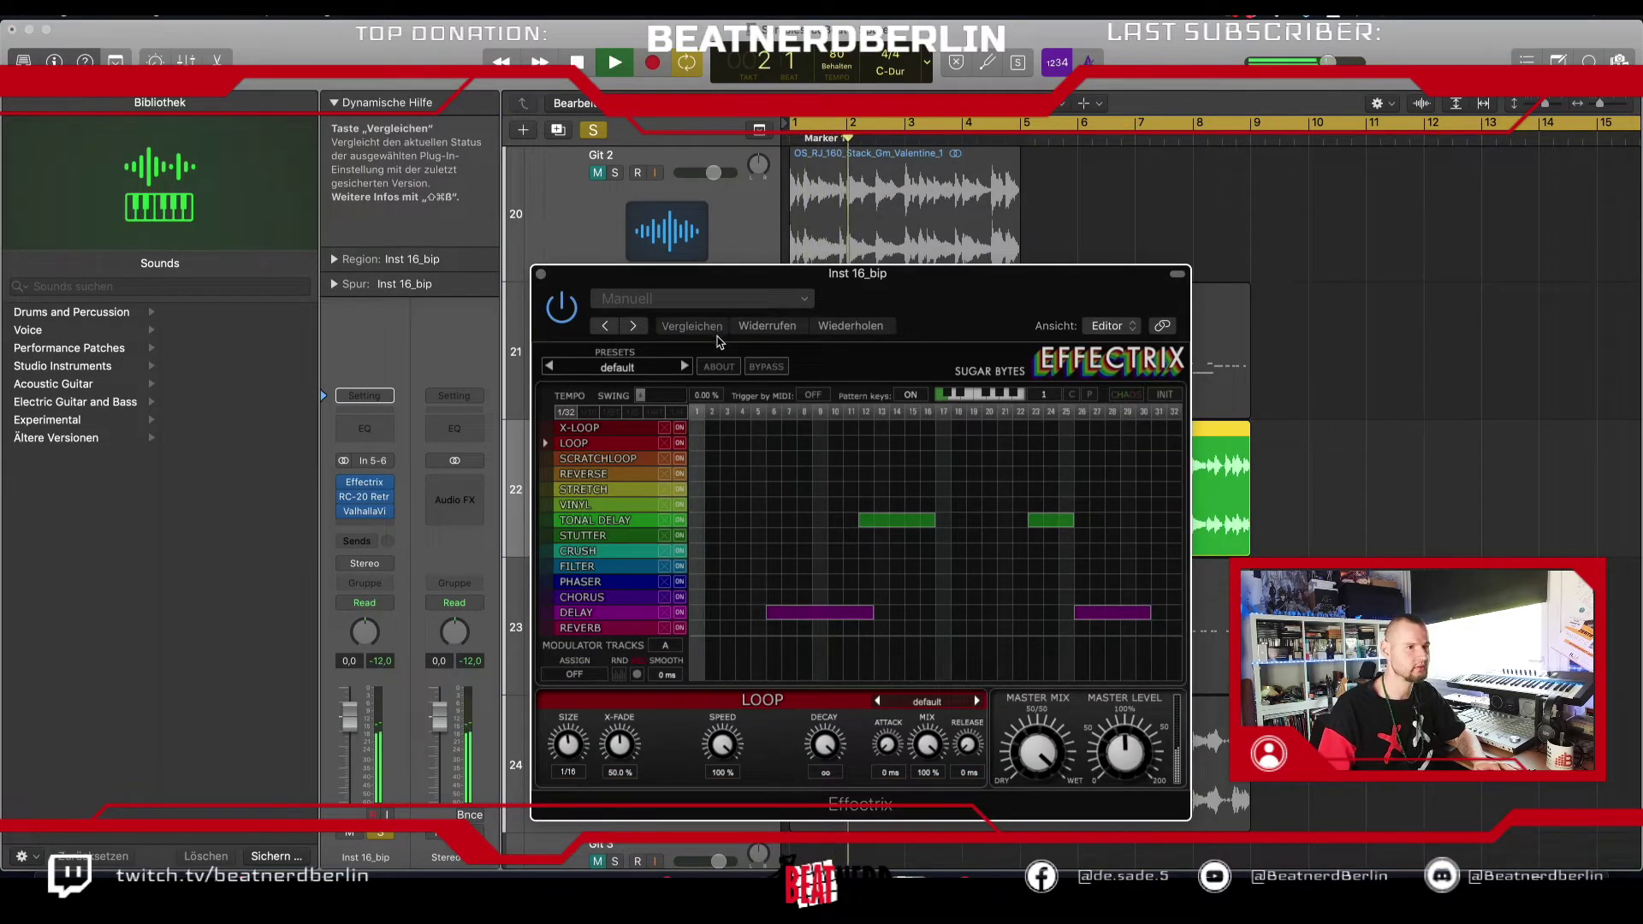
key("space")
Step: Shorten the second Tonal Delay block to steps 23–24, extend the second Delay block back to step 25, and play the pattern
left_click(1063, 522)
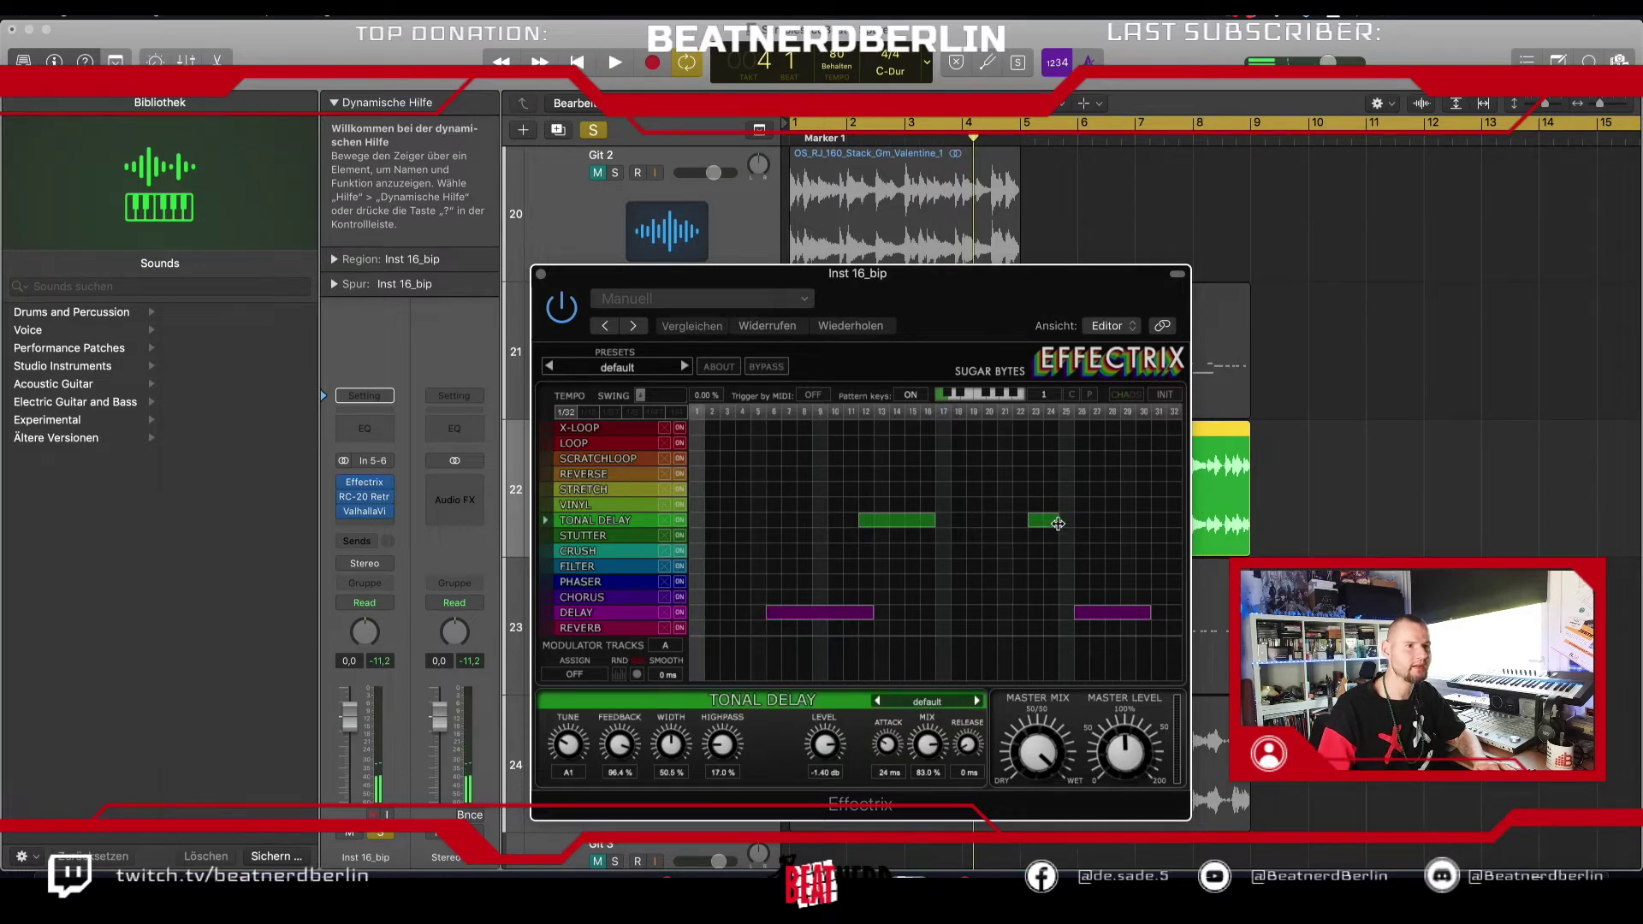
key("space")
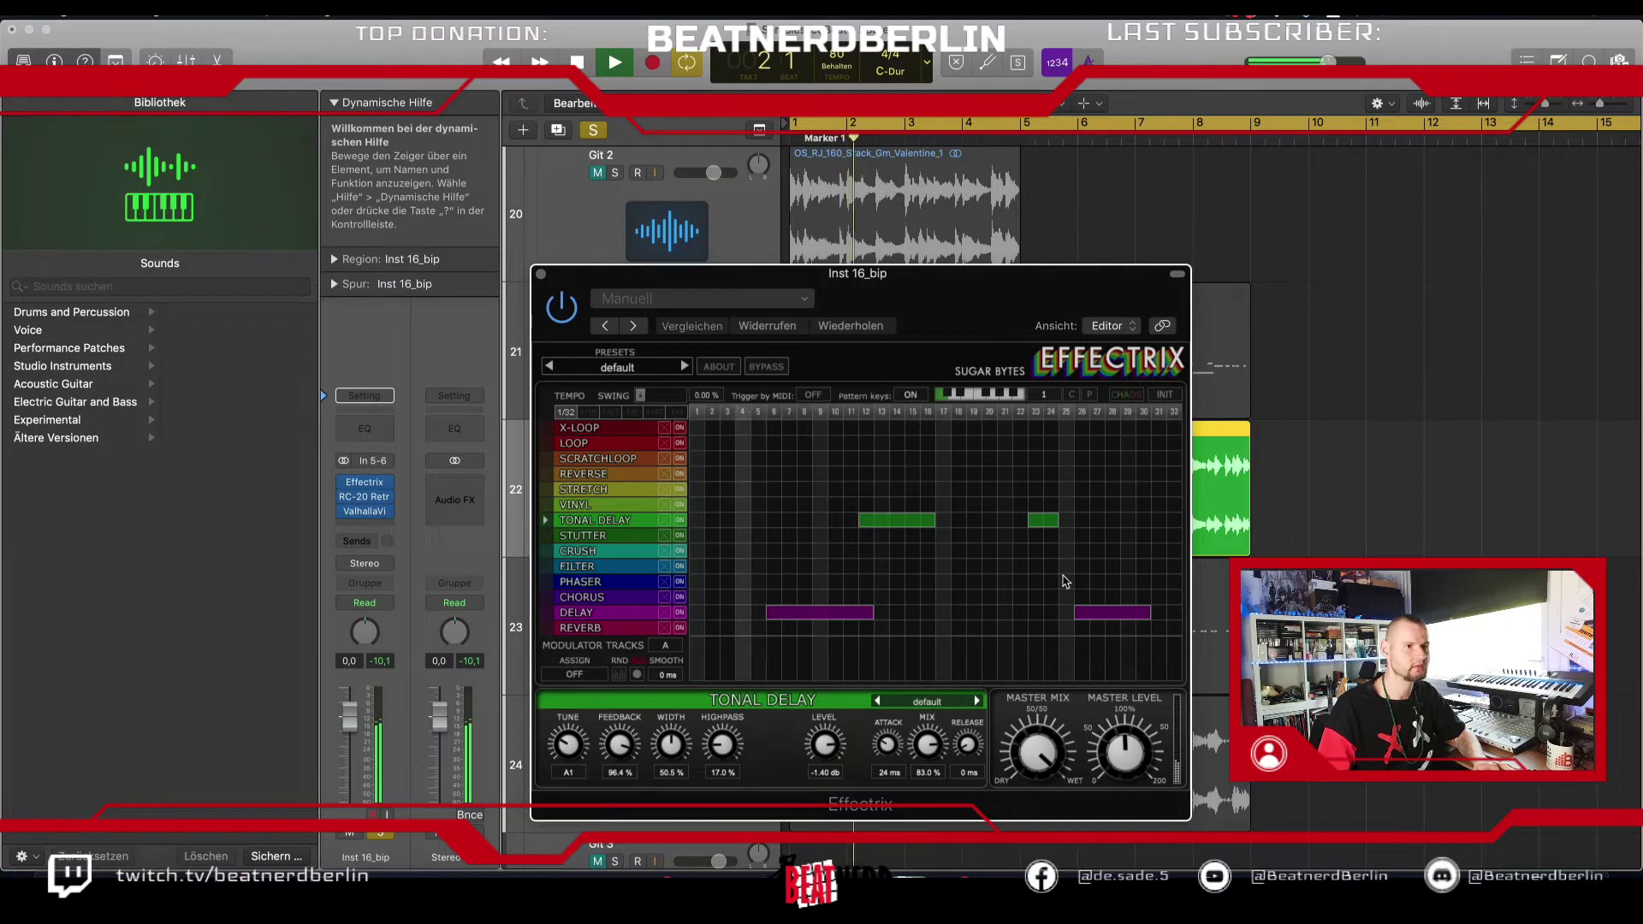
left_click(1077, 615)
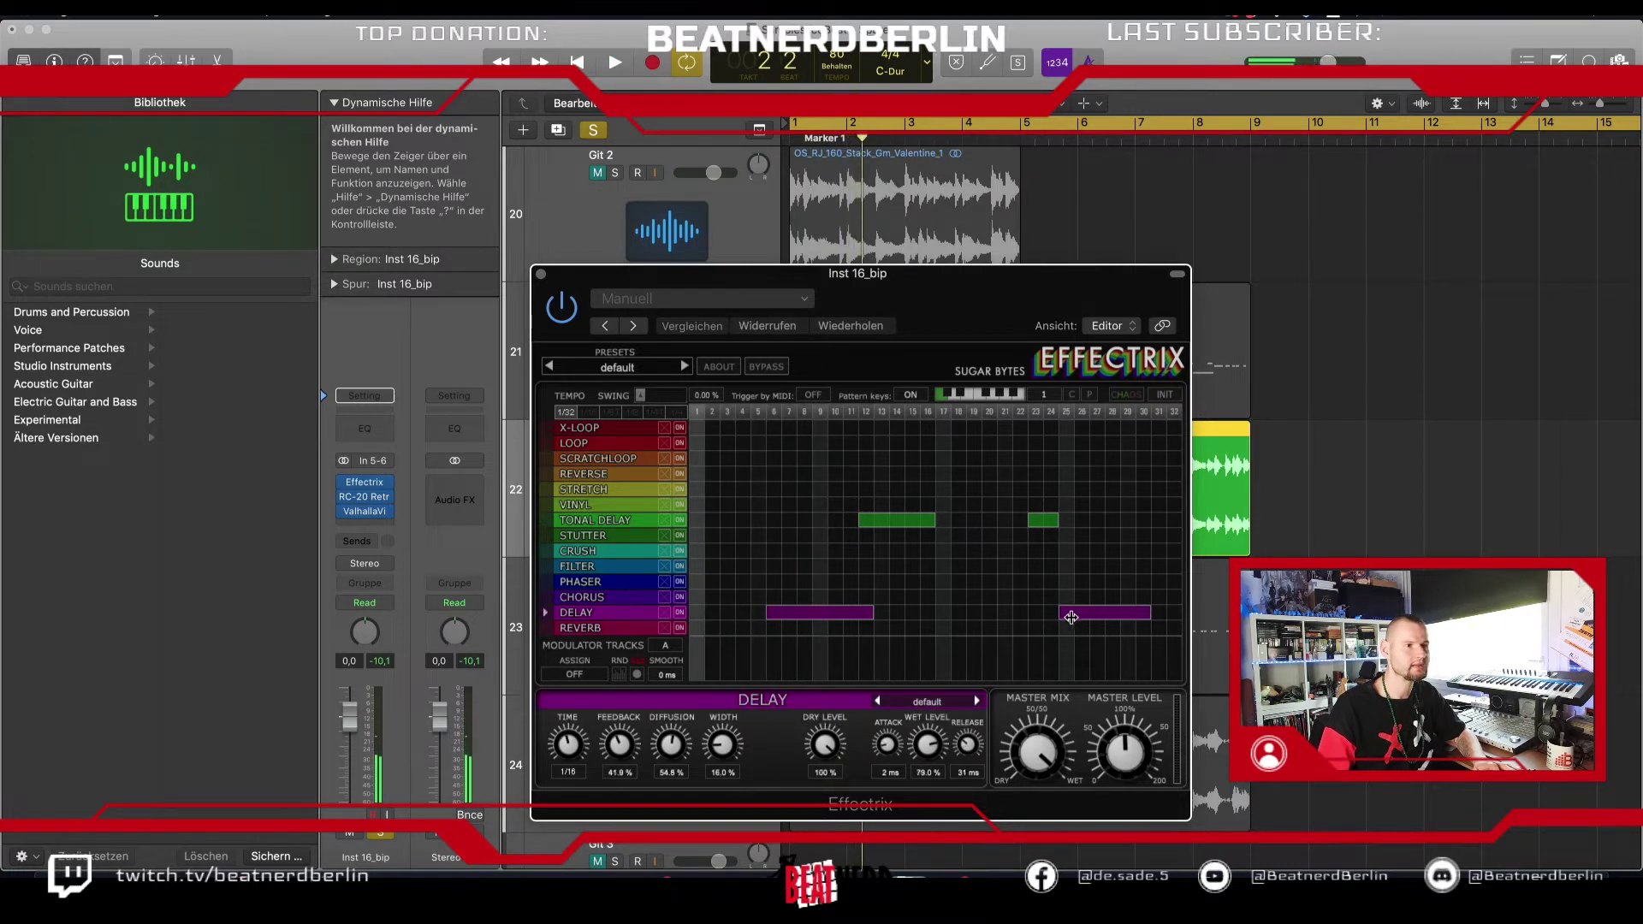
key("space")
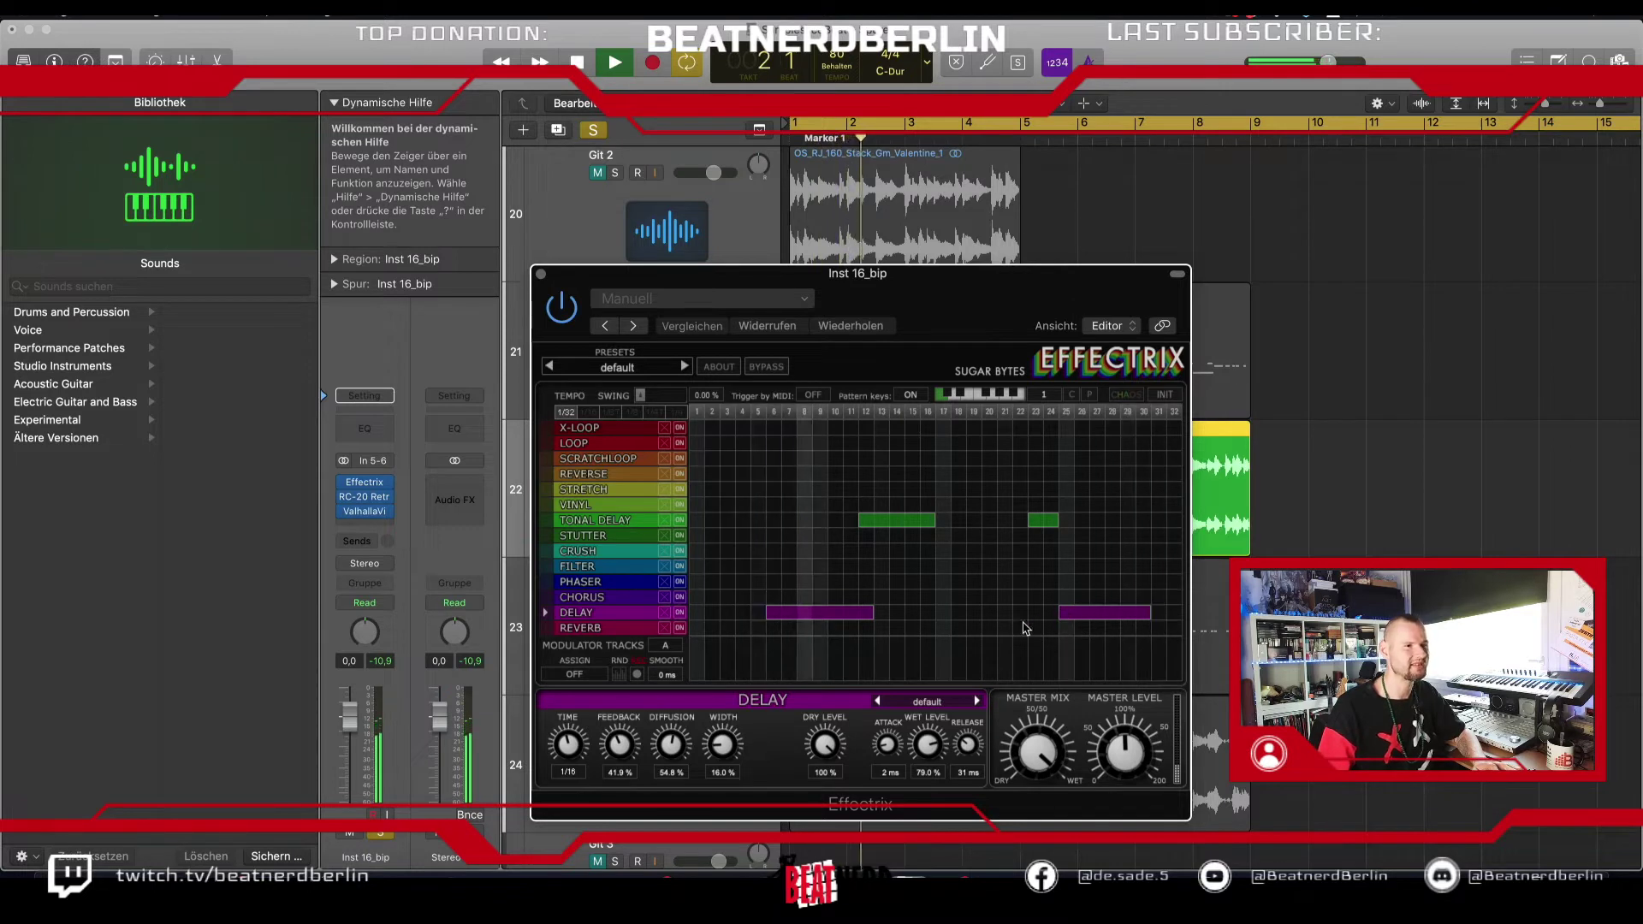
Step: Try a Reverb block on steps 17–19 and a Filter block on steps 17–22 of the Effectrix pattern
left_click_drag(938, 628, 981, 629)
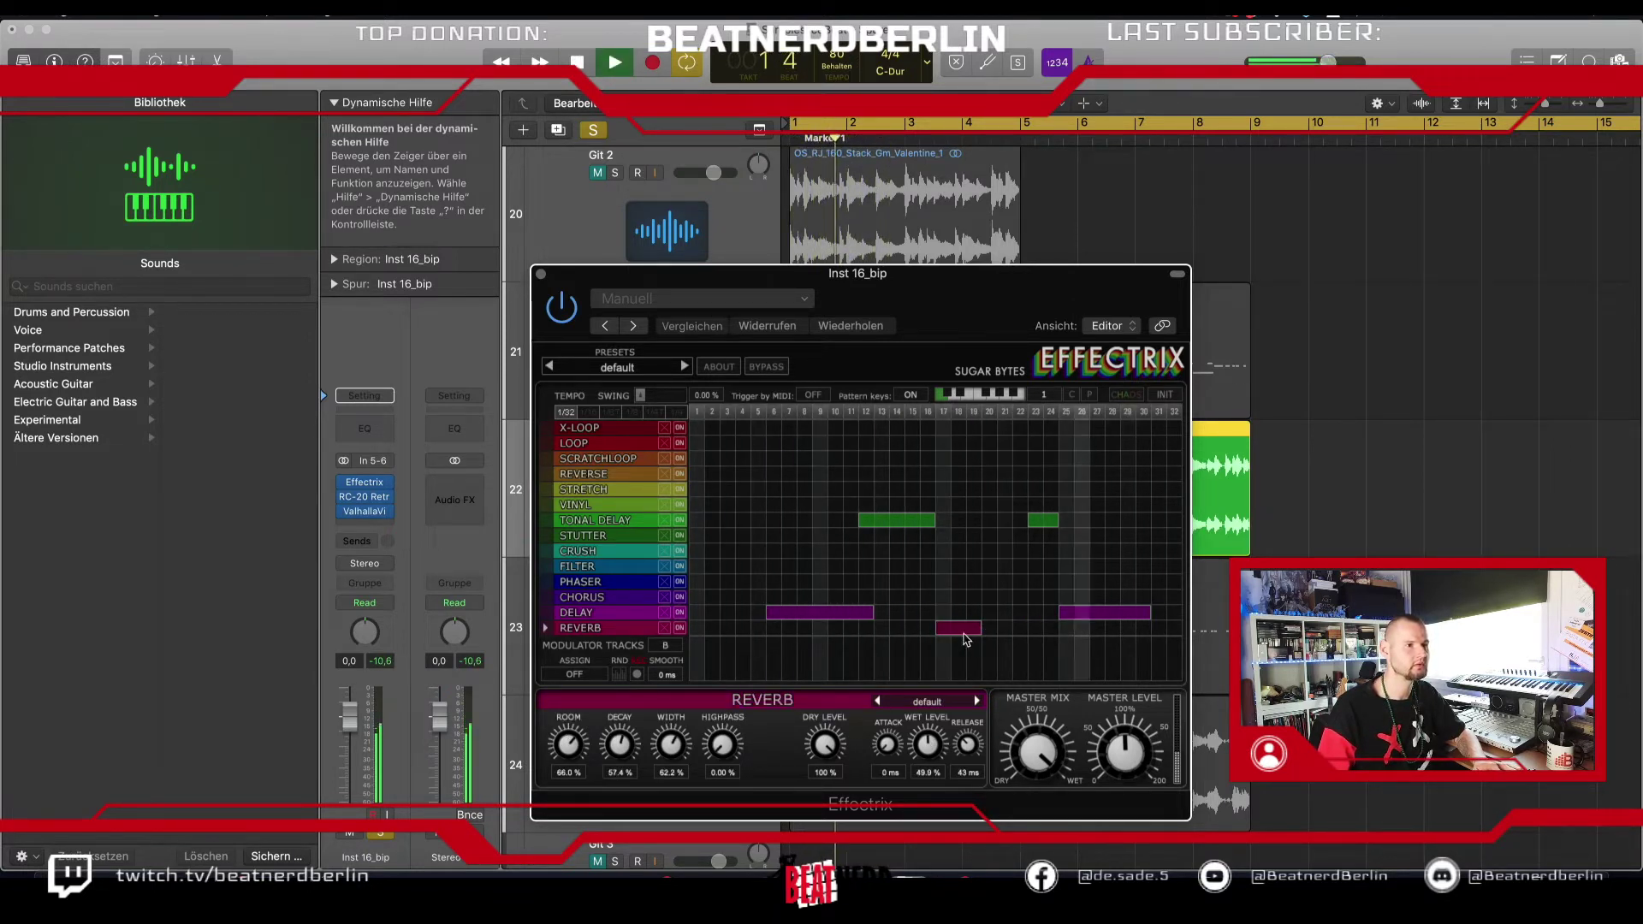
key("space")
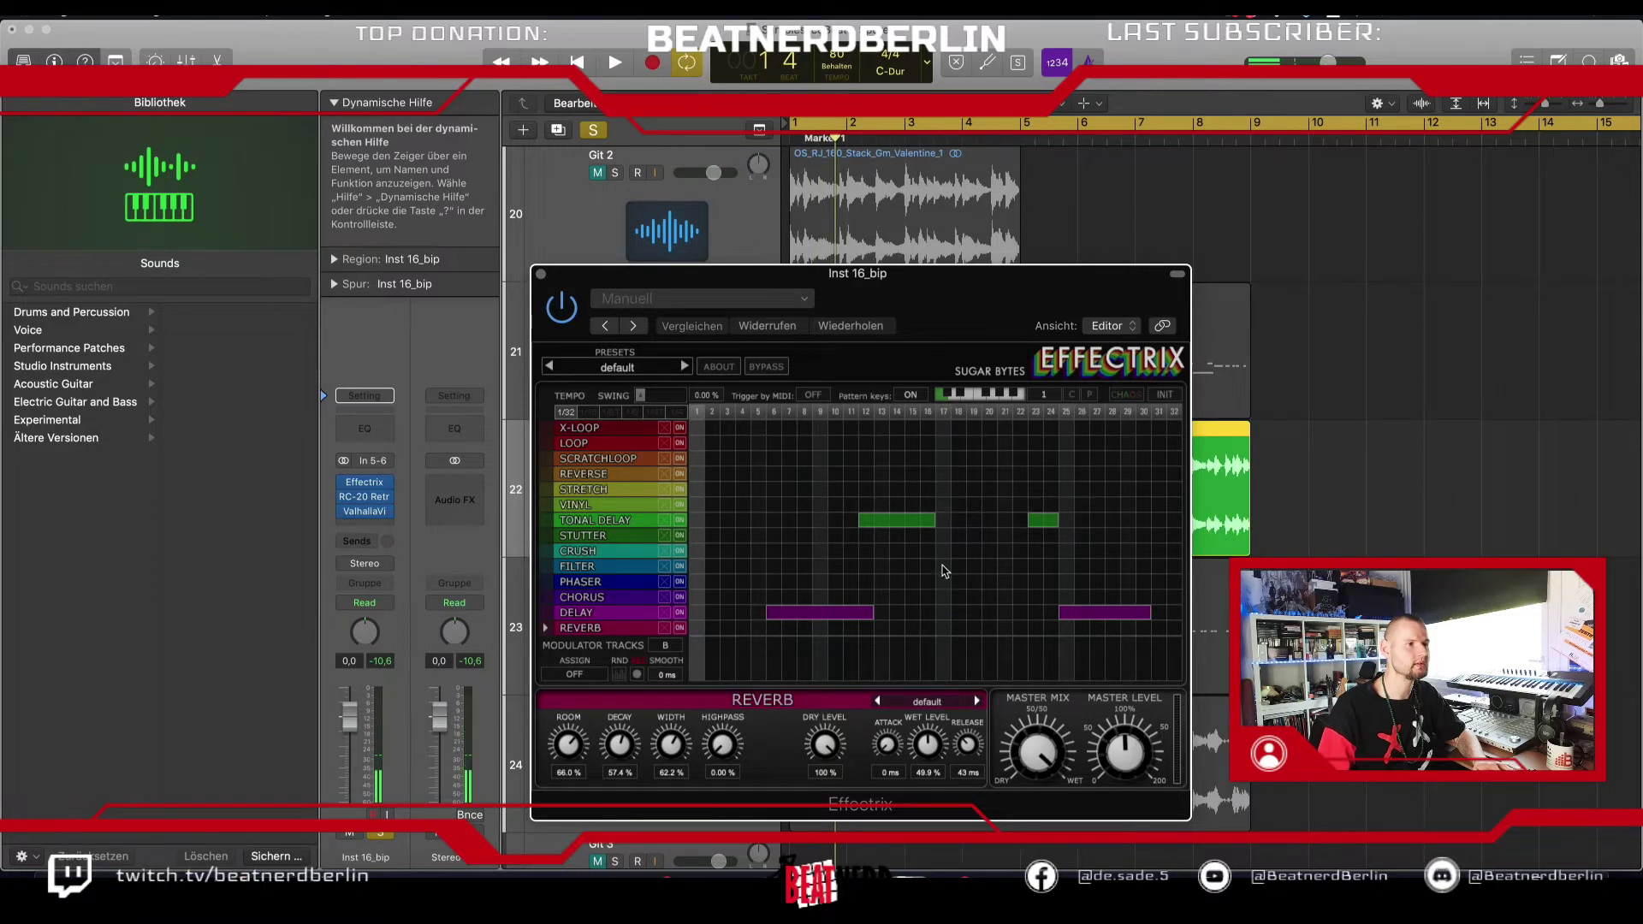
left_click_drag(942, 568, 1020, 567)
key("space")
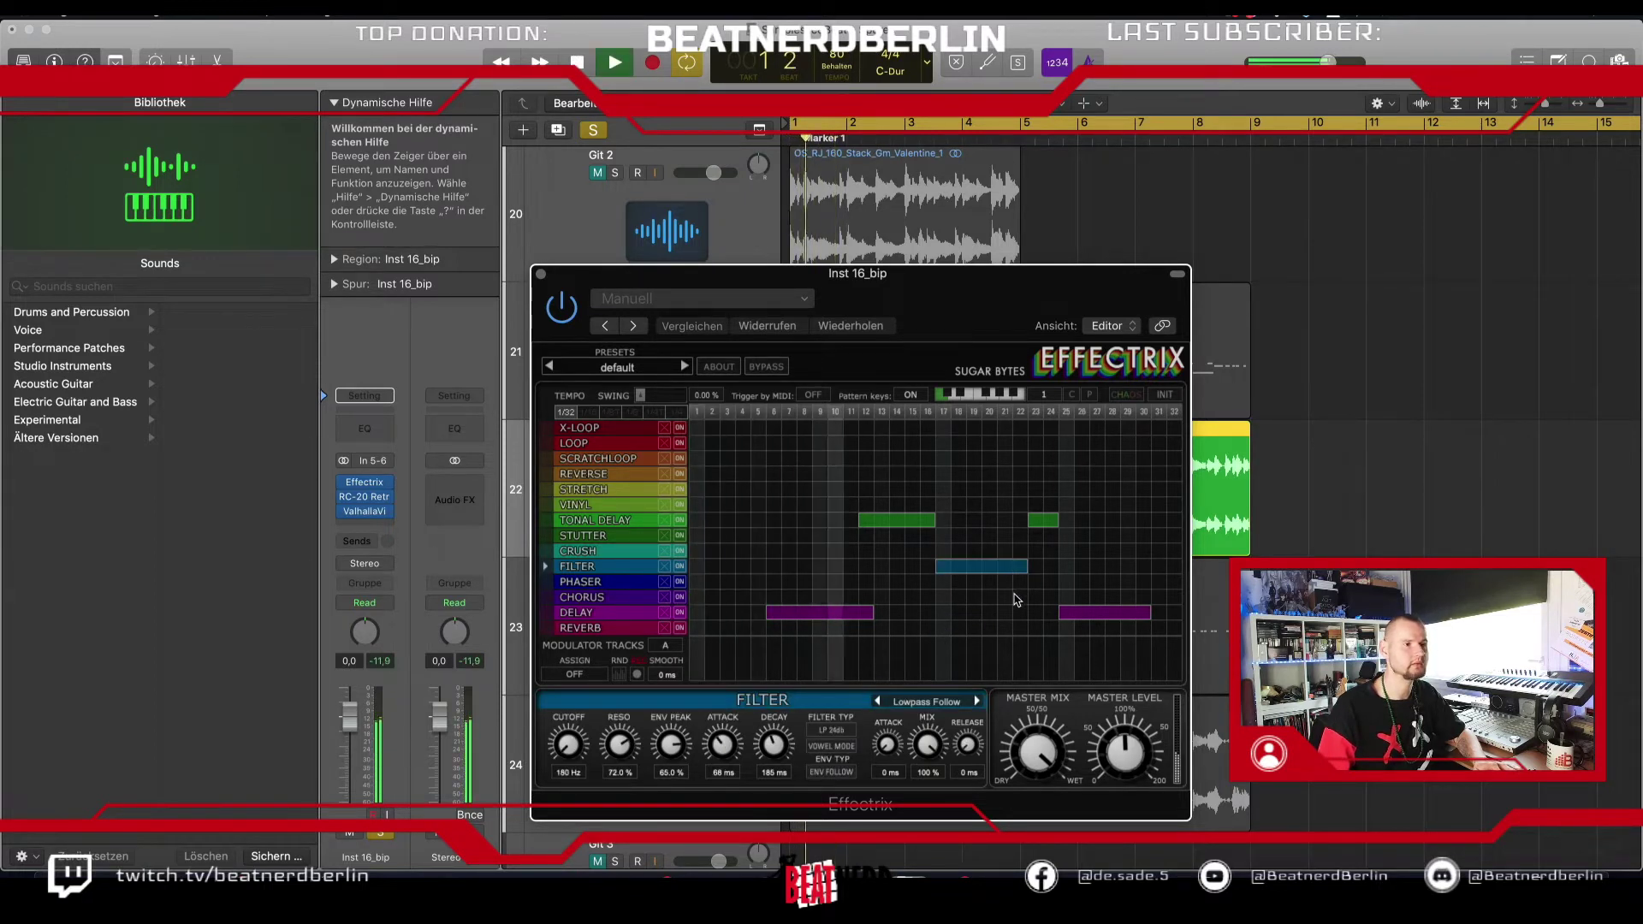
key("space")
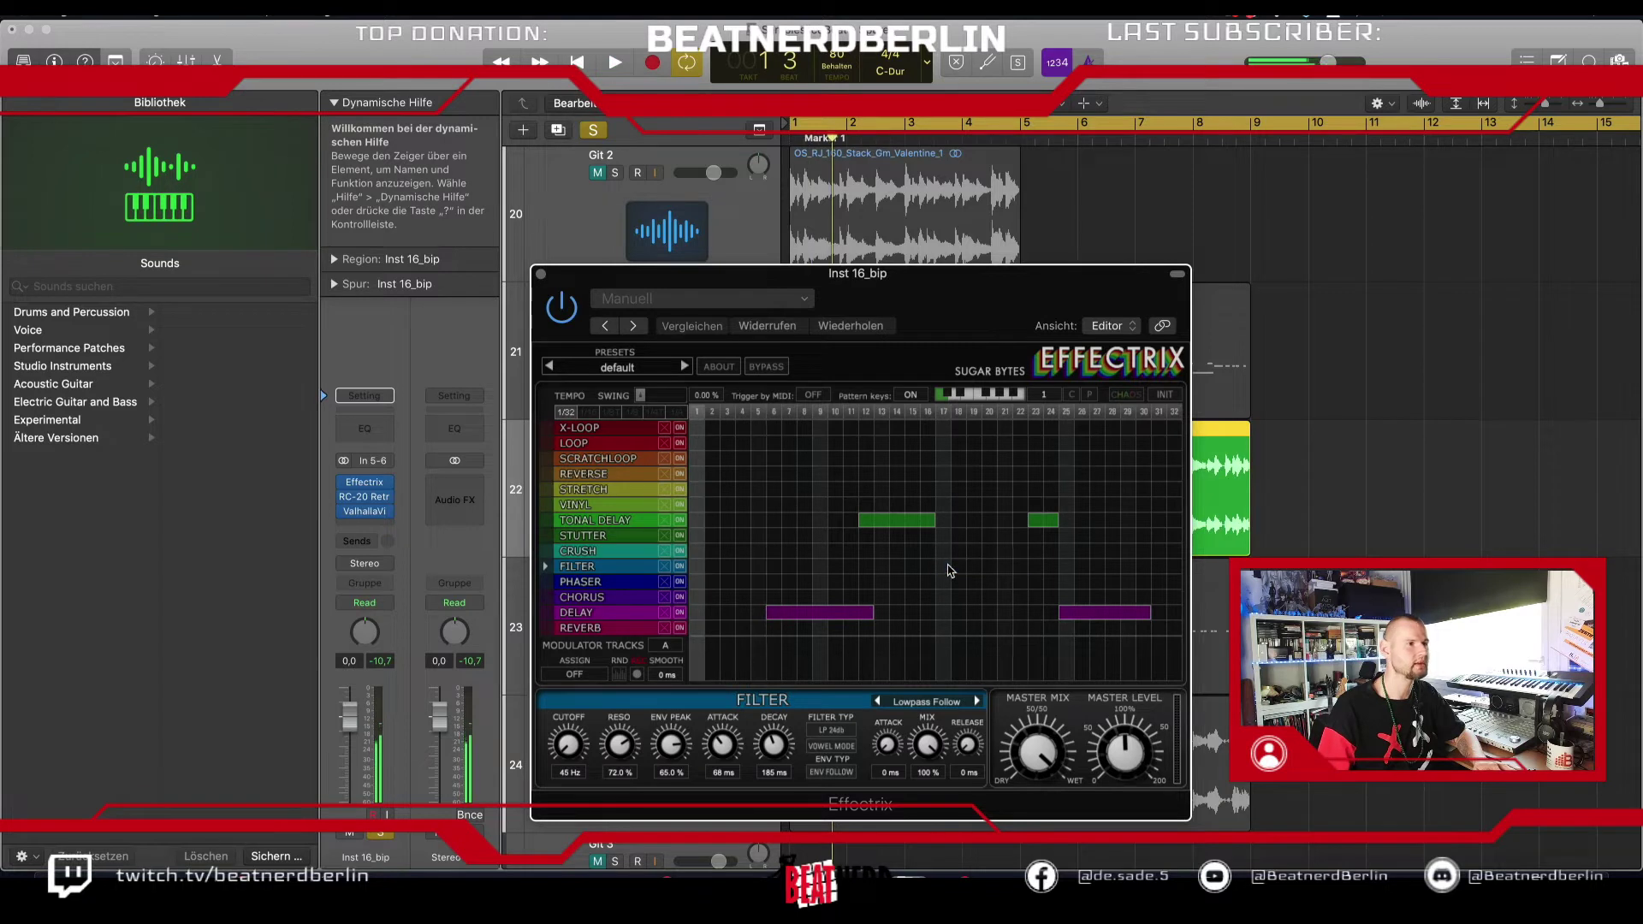
Step: Add a Reverse block on steps 16–22 of the Effectrix pattern, check it by ear, and close the plug-in
left_click_drag(944, 475, 1001, 486)
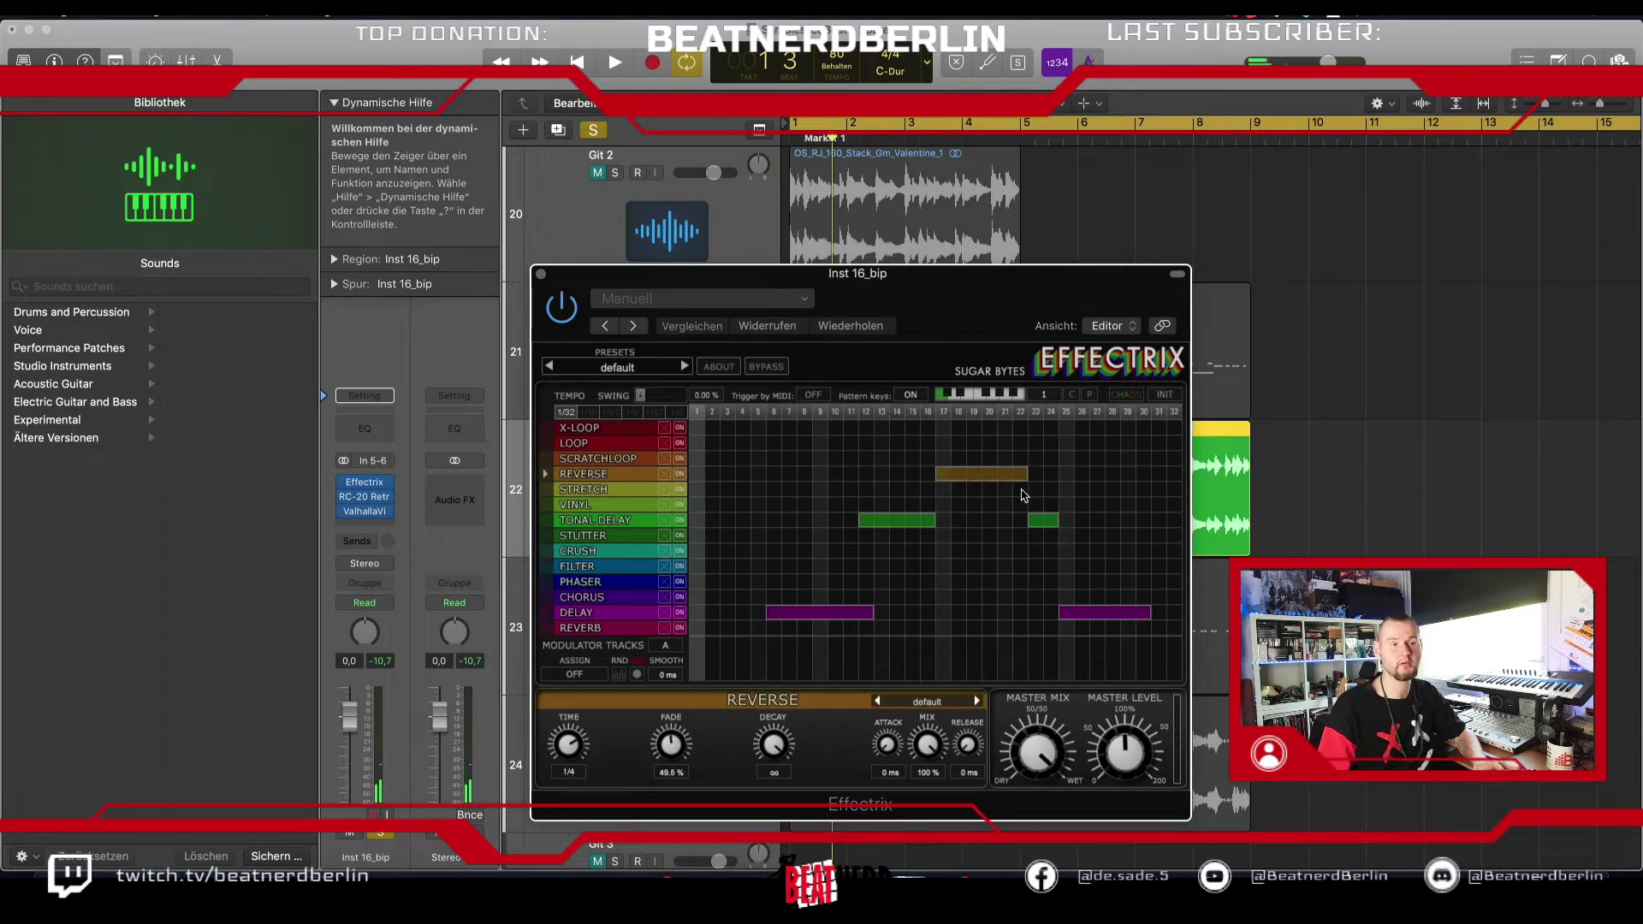
key("space")
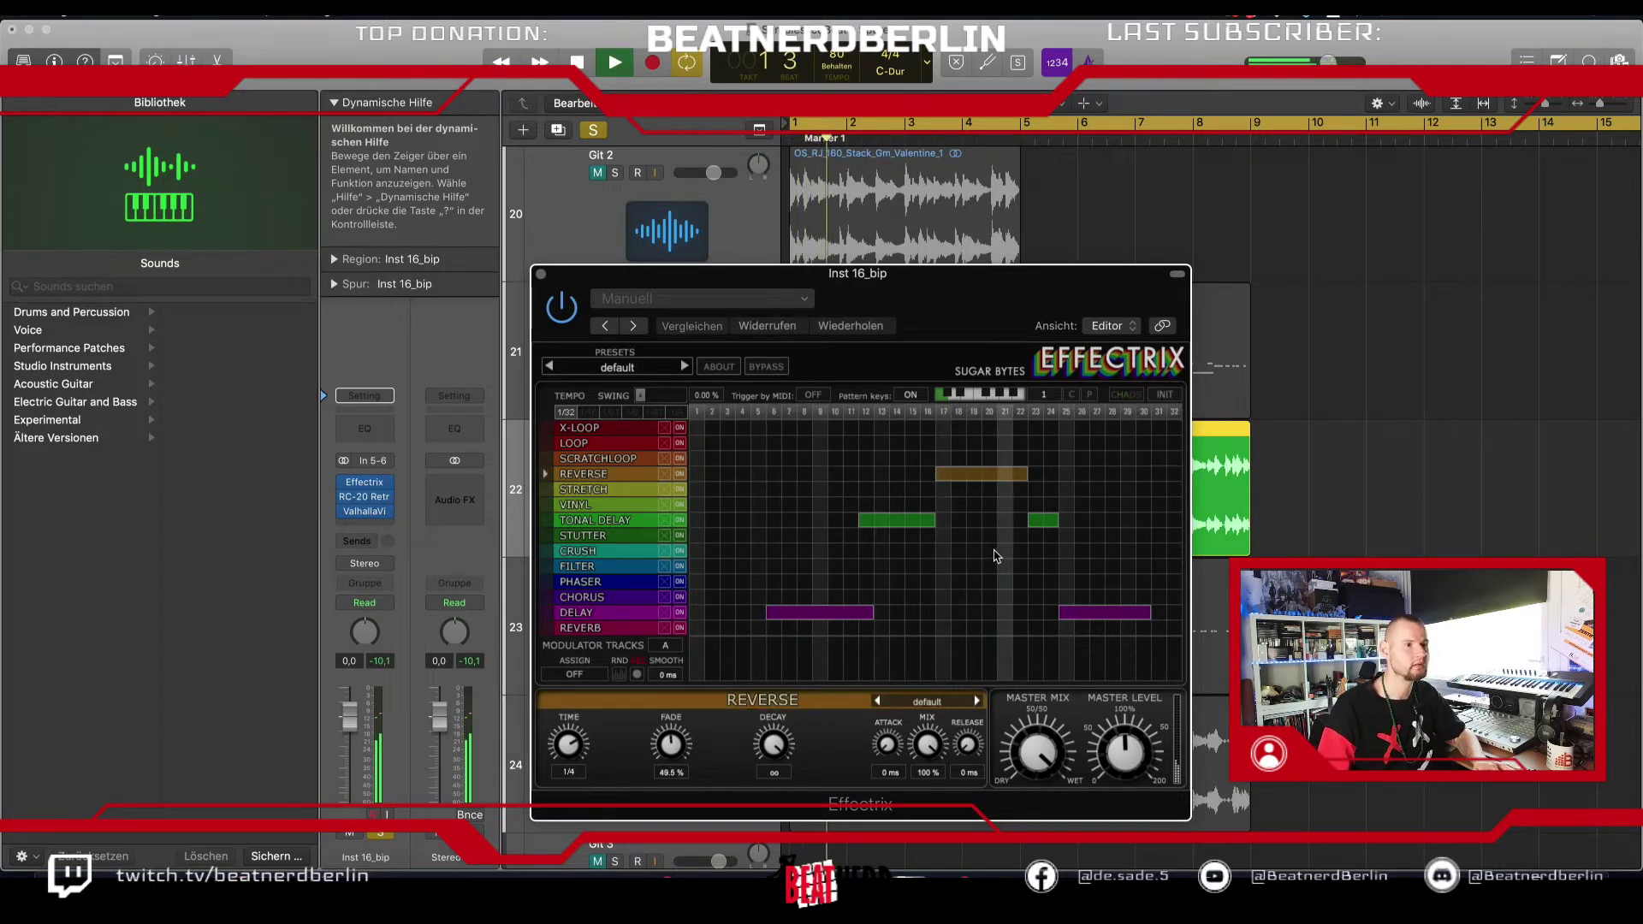
key("space")
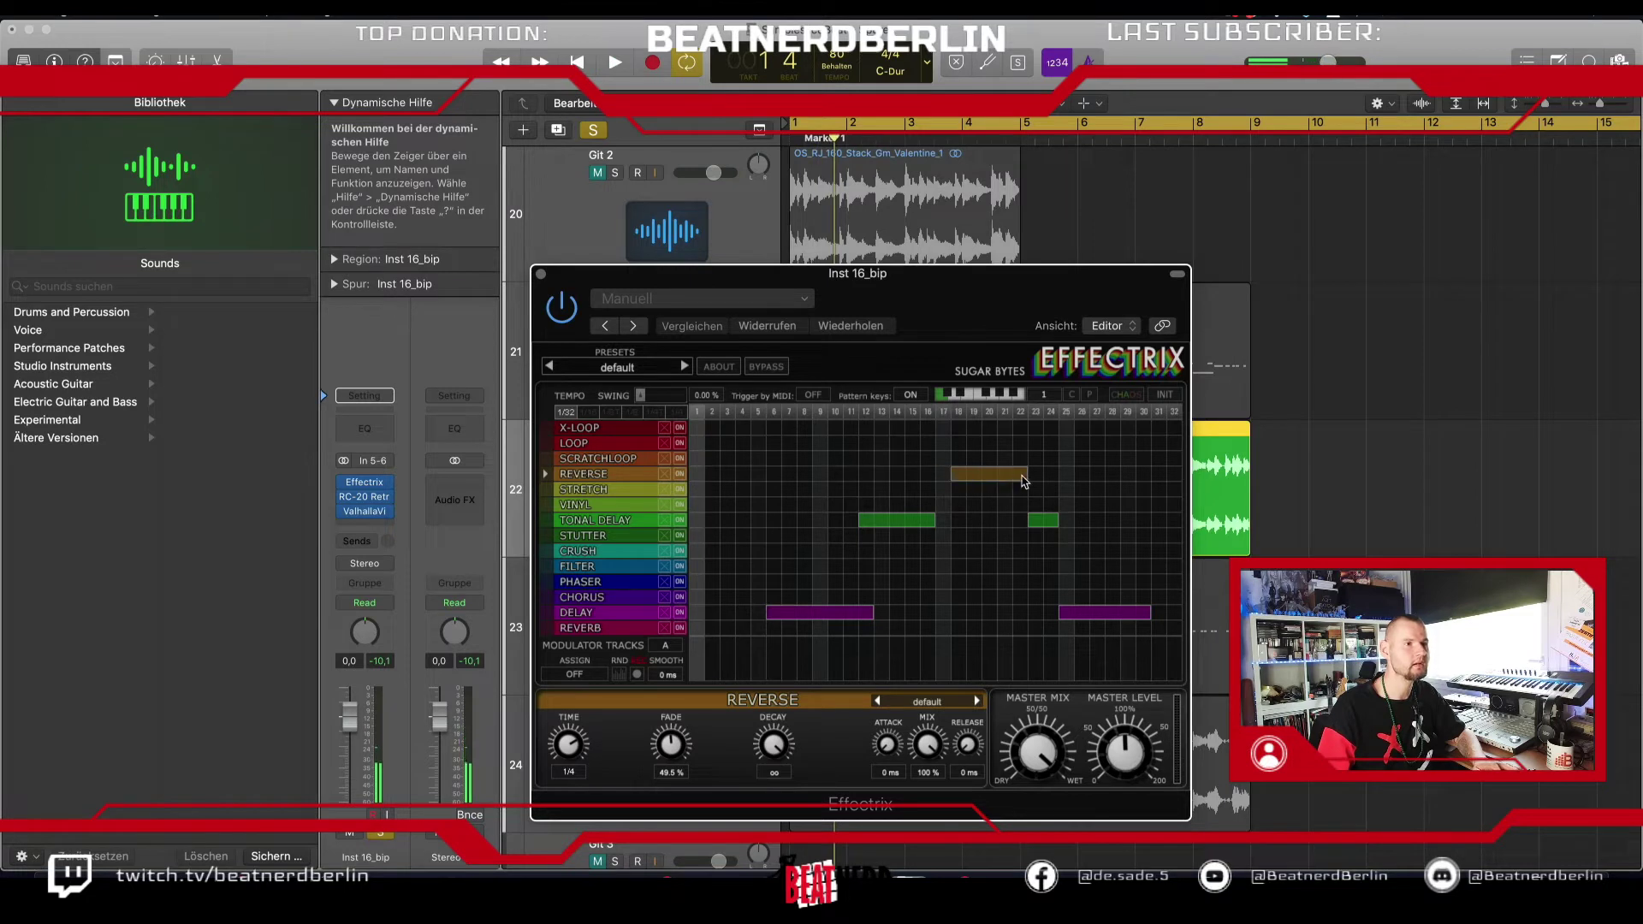
key("space")
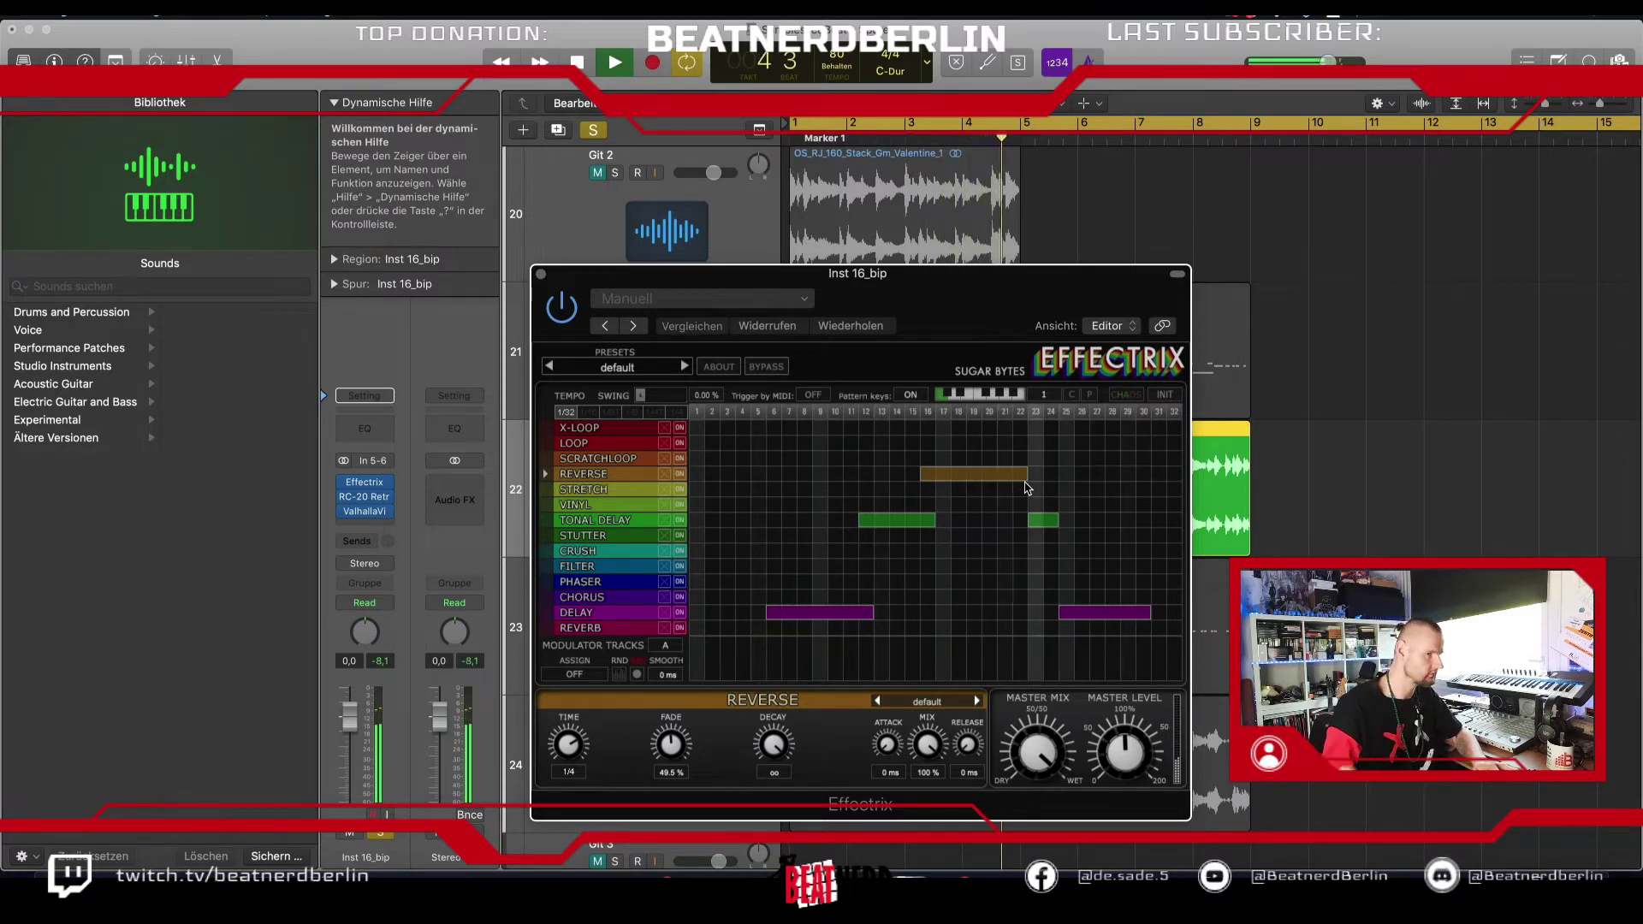
key("space")
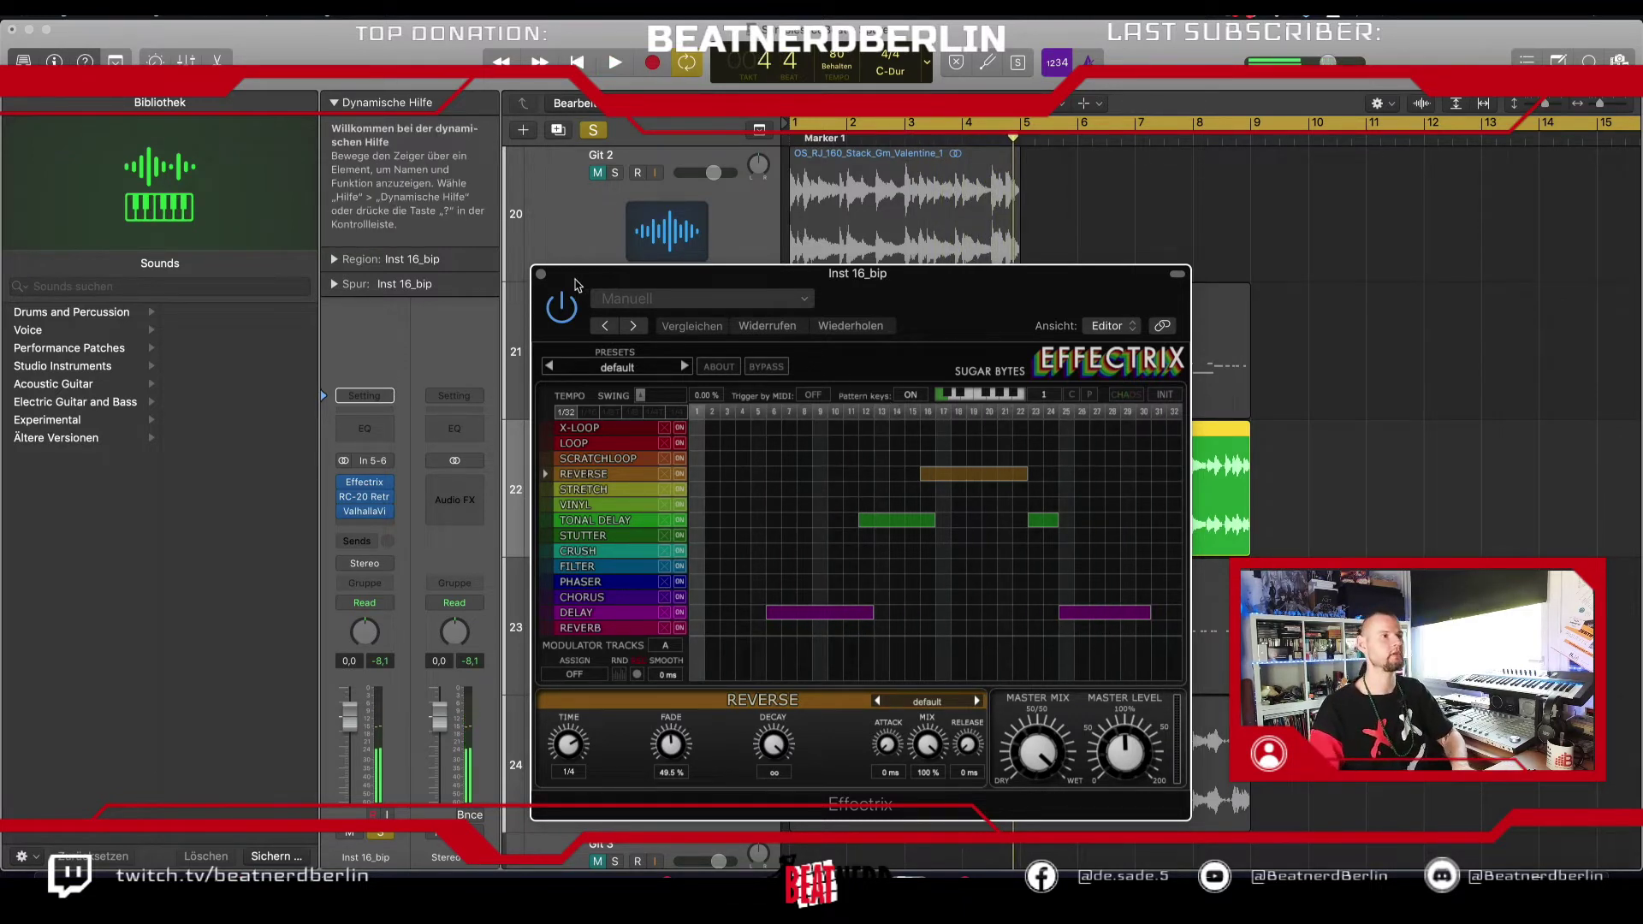
left_click(541, 274)
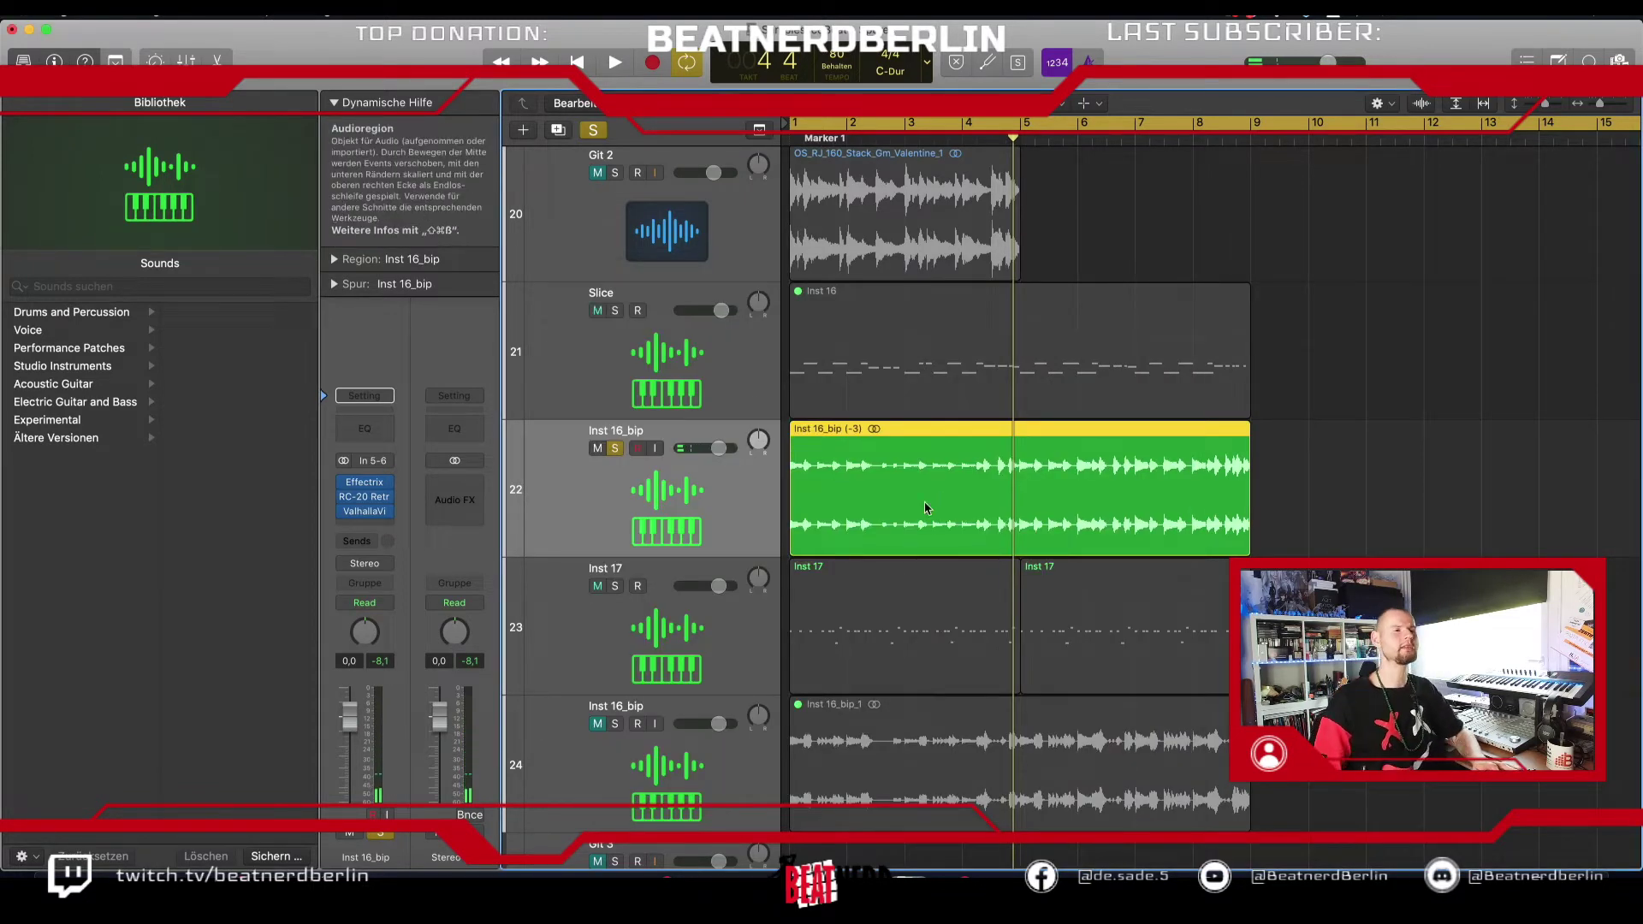
Step: Delete the muted Inst 16_bip_1 region together with its track below Inst 17
left_click(916, 727)
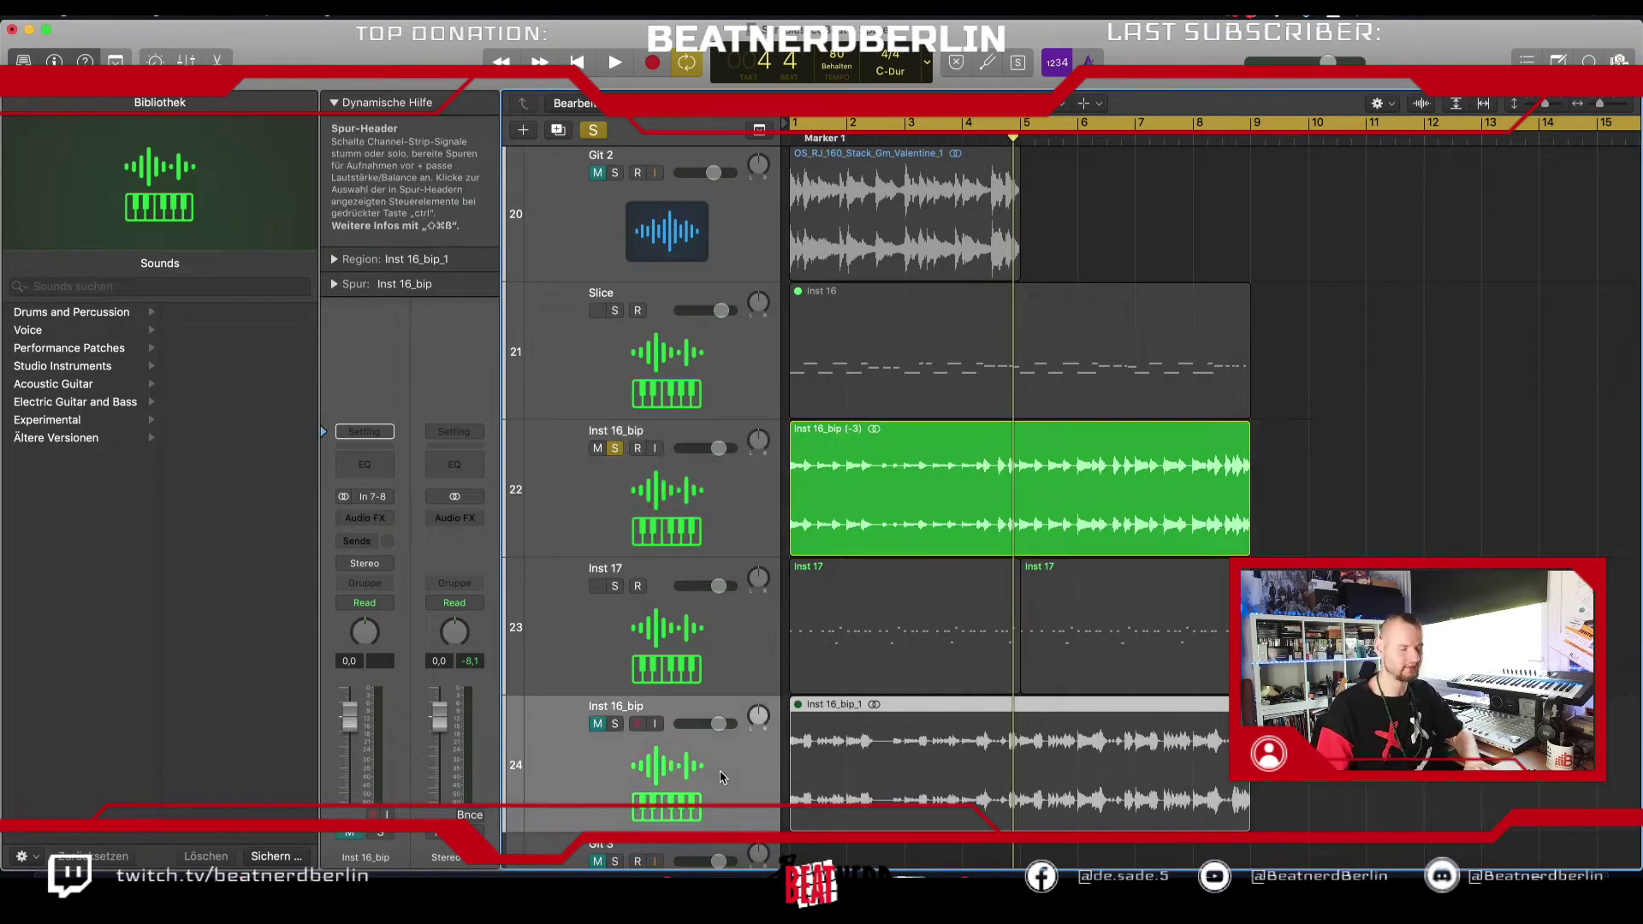
key("Delete")
key("super+BackSpace")
Step: Move the muted Slice track below the Git 3 track and turn off solo on Inst 16_bip
scroll(651, 513, "up", 3)
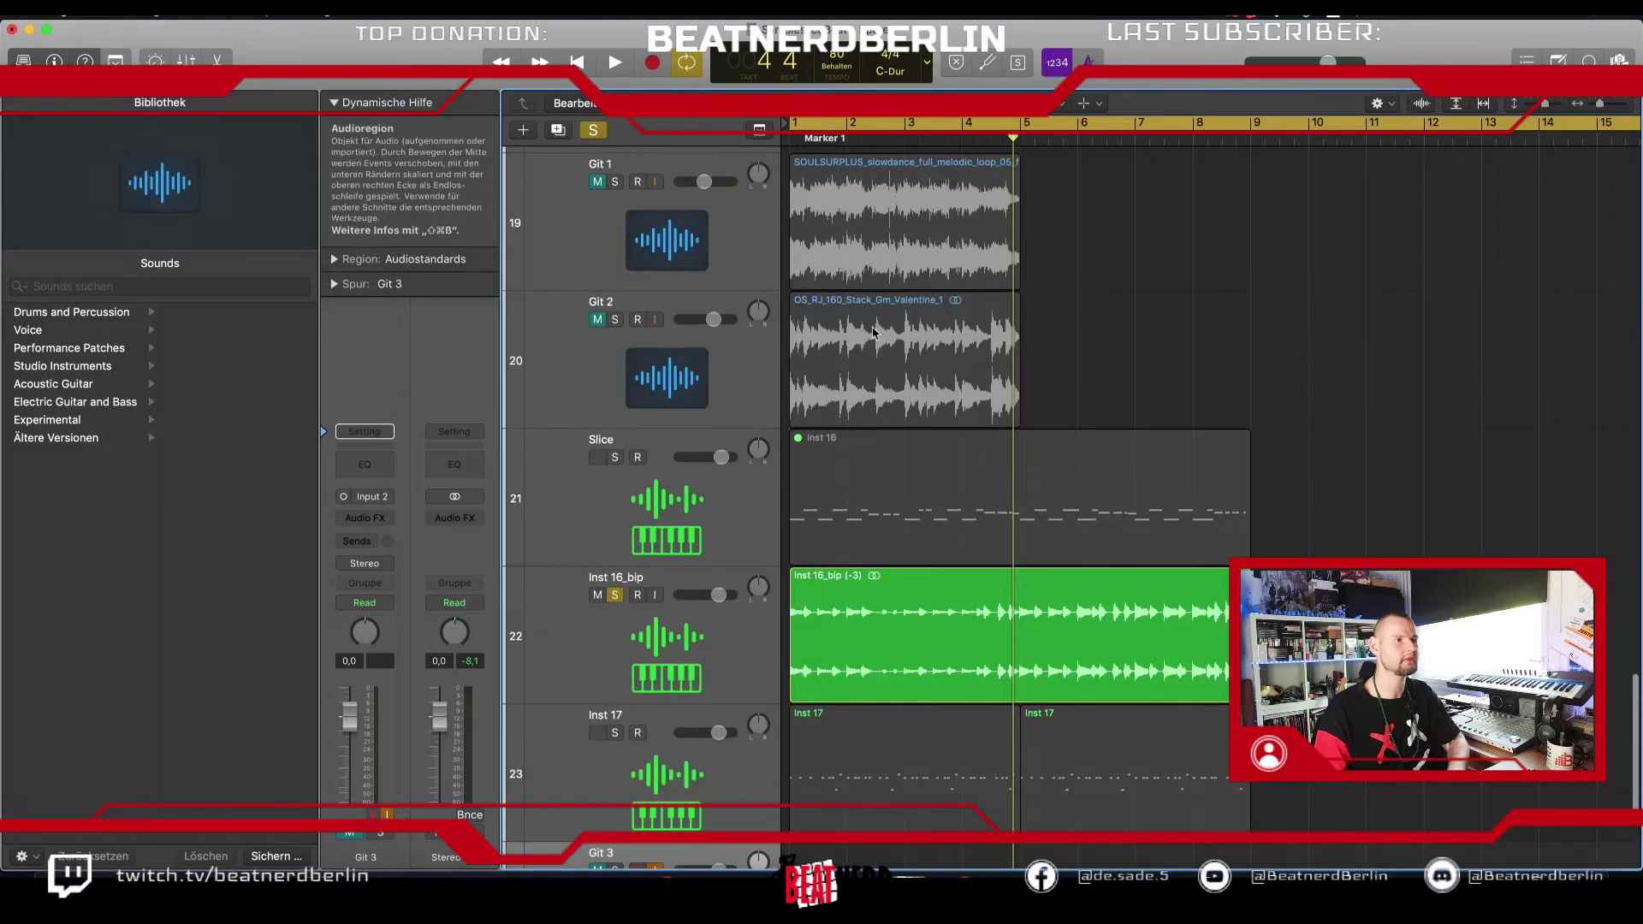
scroll(638, 360, "down", 4)
left_click_drag(634, 337, 633, 762)
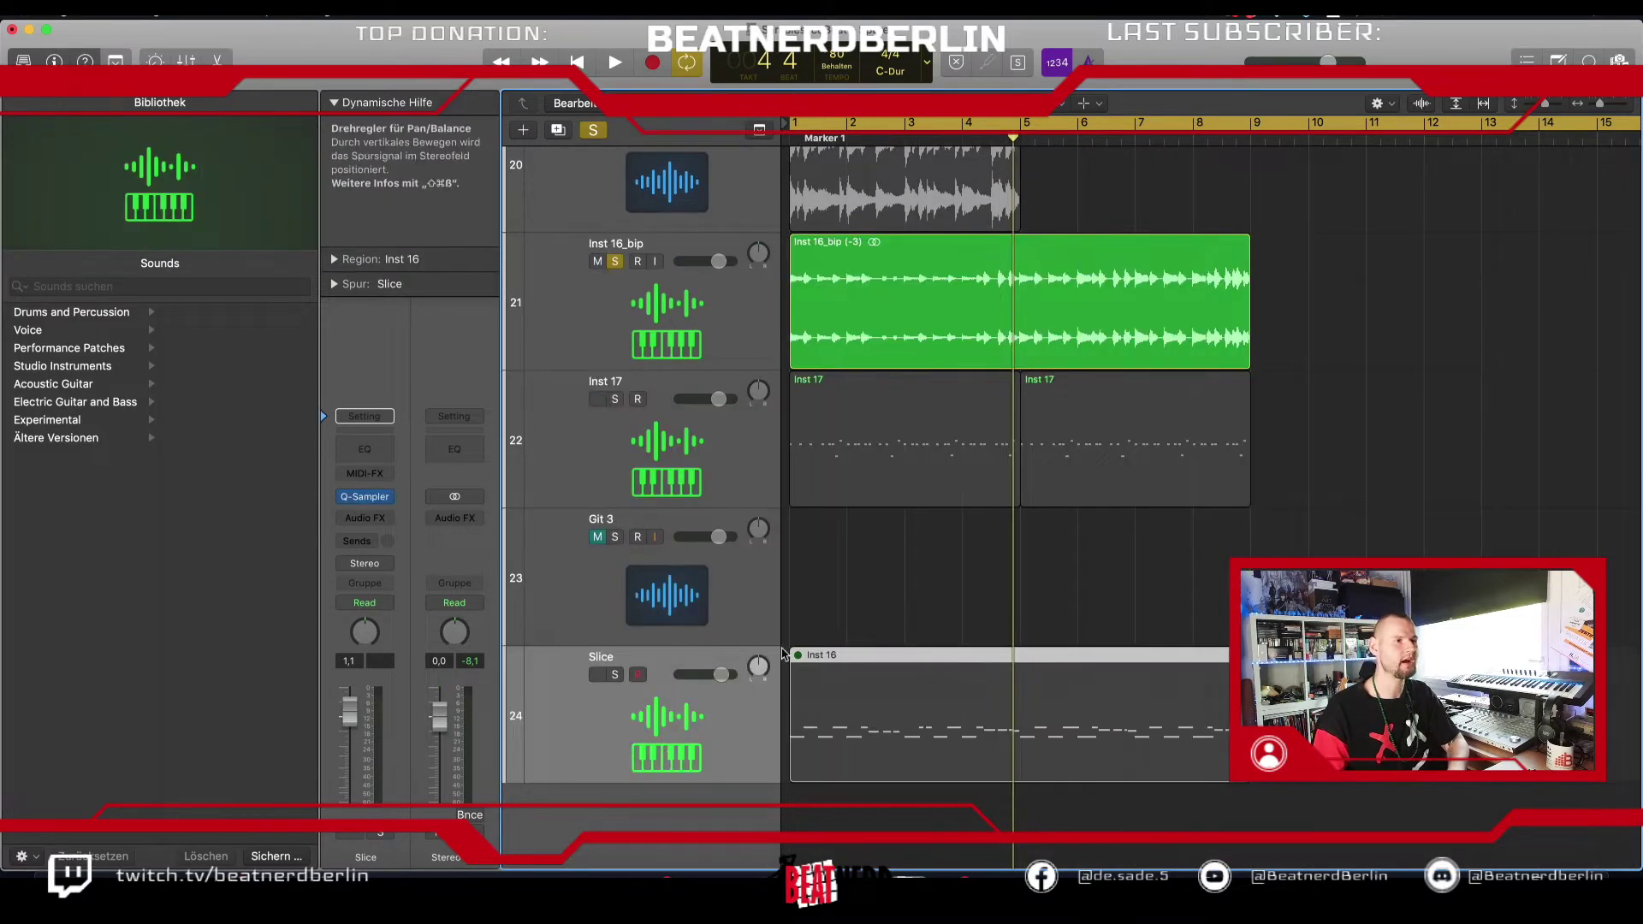
scroll(828, 503, "up", 3)
left_click(828, 526)
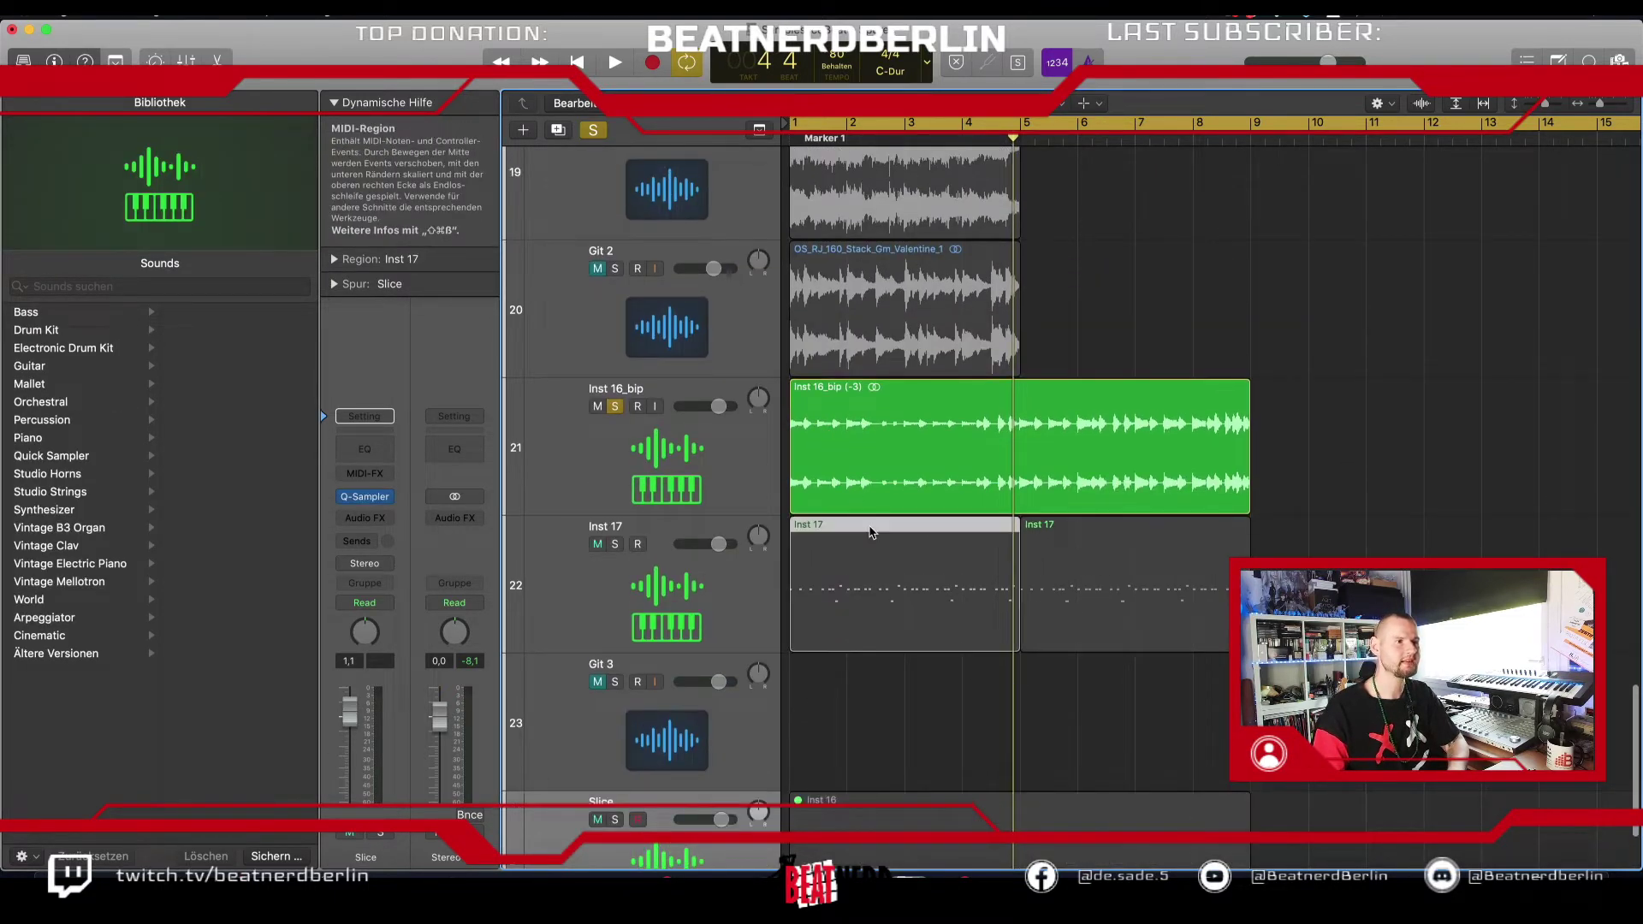
left_click(614, 406)
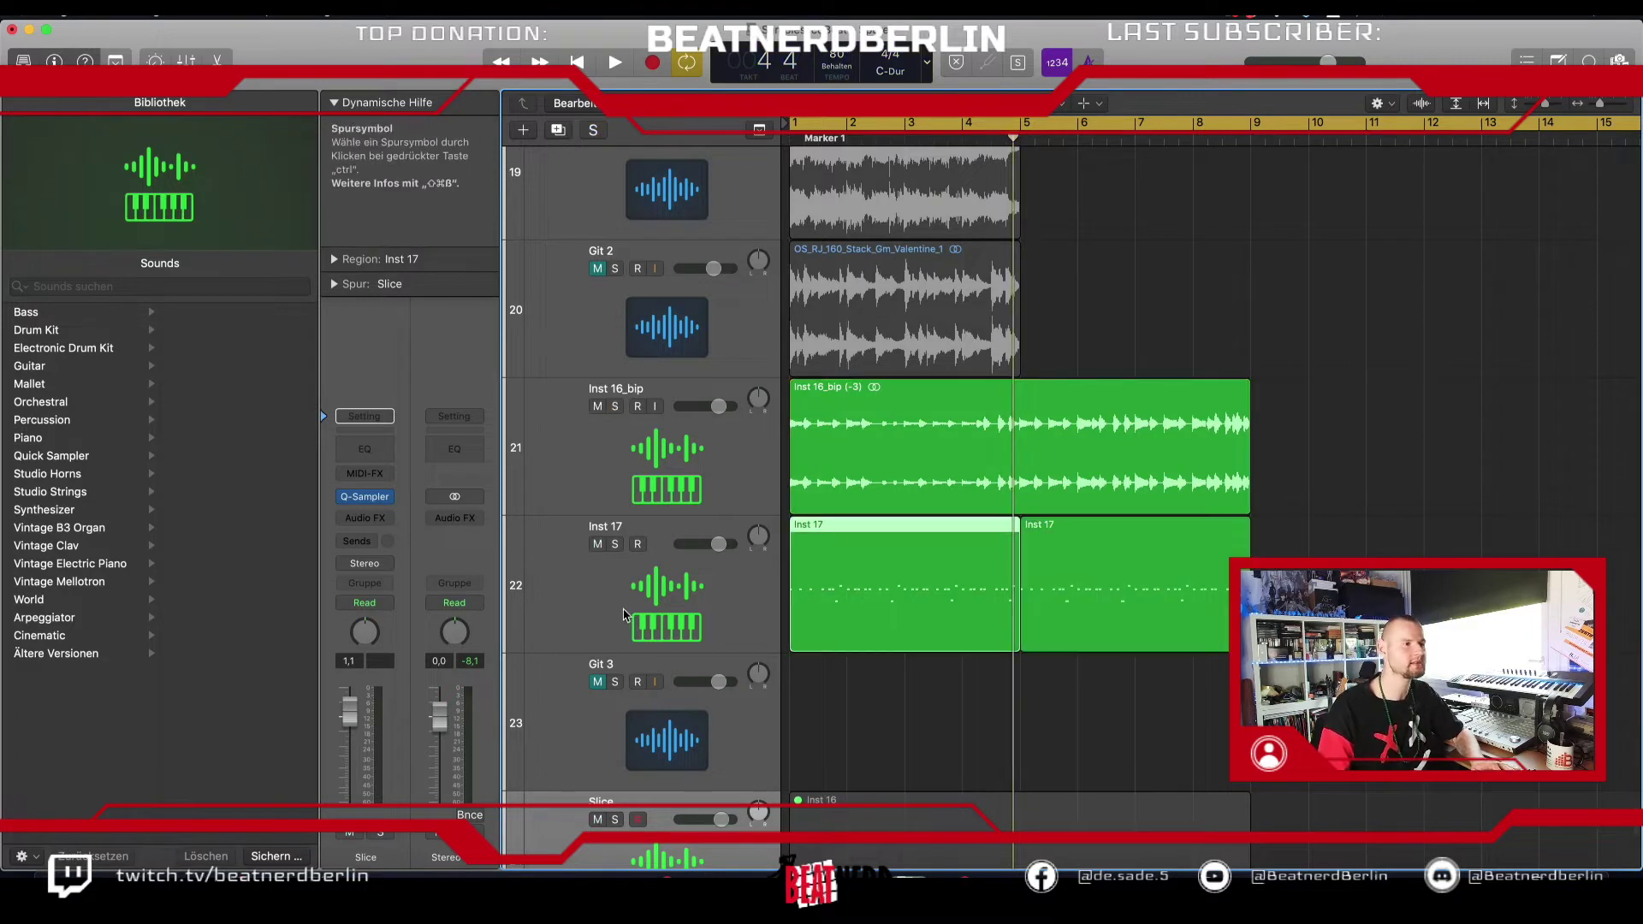
Step: Insert the Pro-Q 3 equalizer in stereo on the Inst 17 track
left_click(638, 599)
left_click(364, 518)
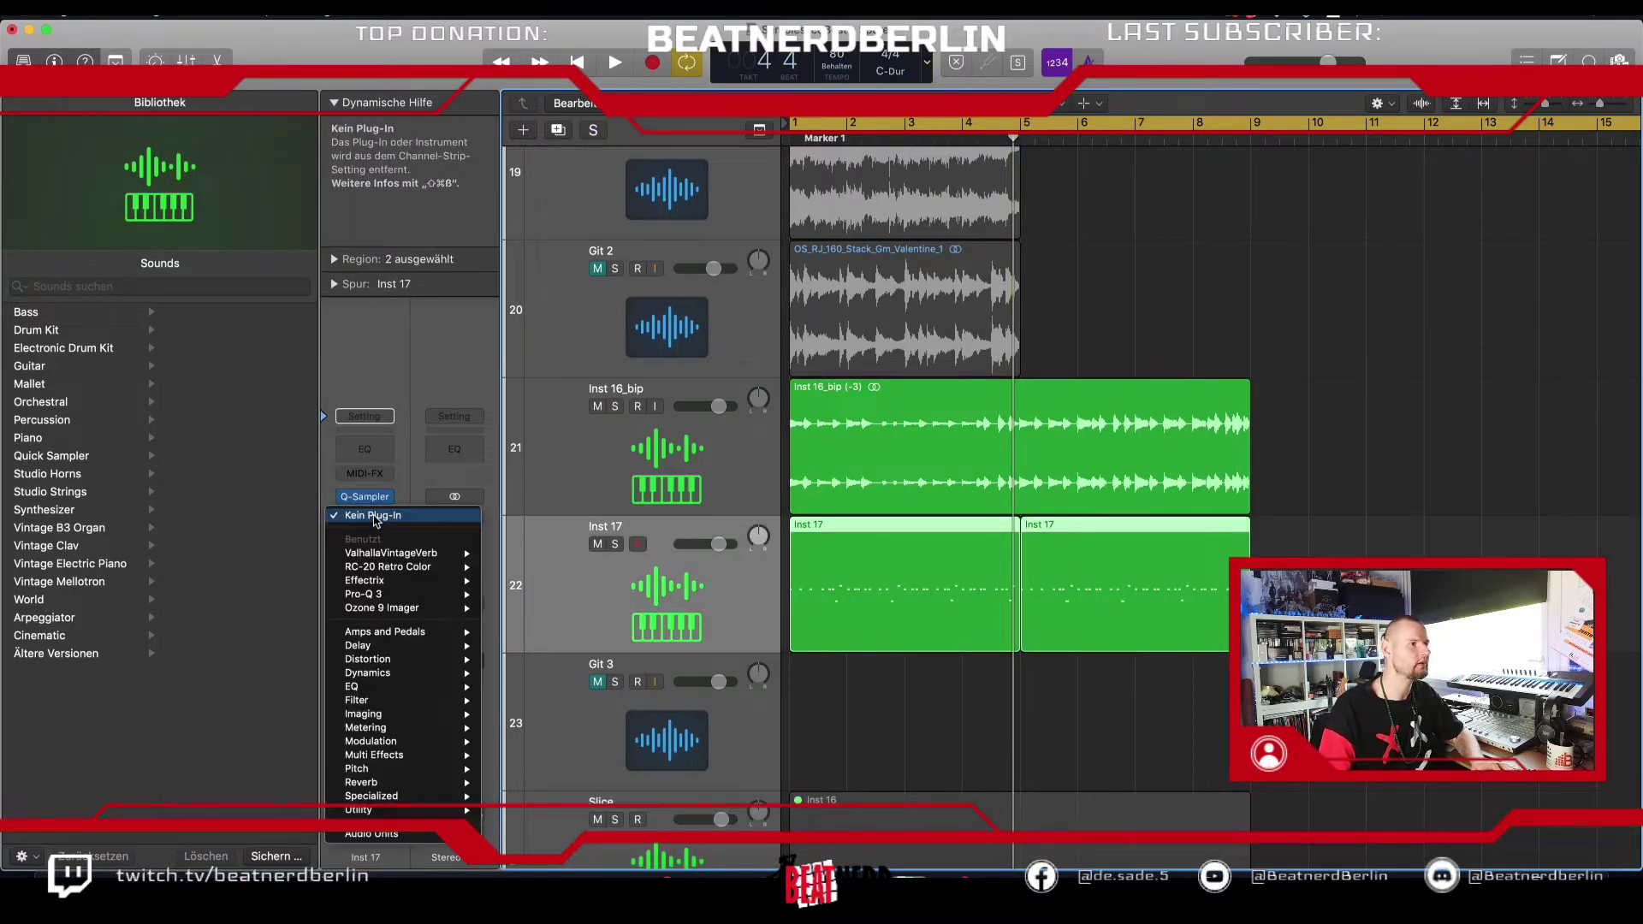
mouse_move(444, 598)
left_click(509, 593)
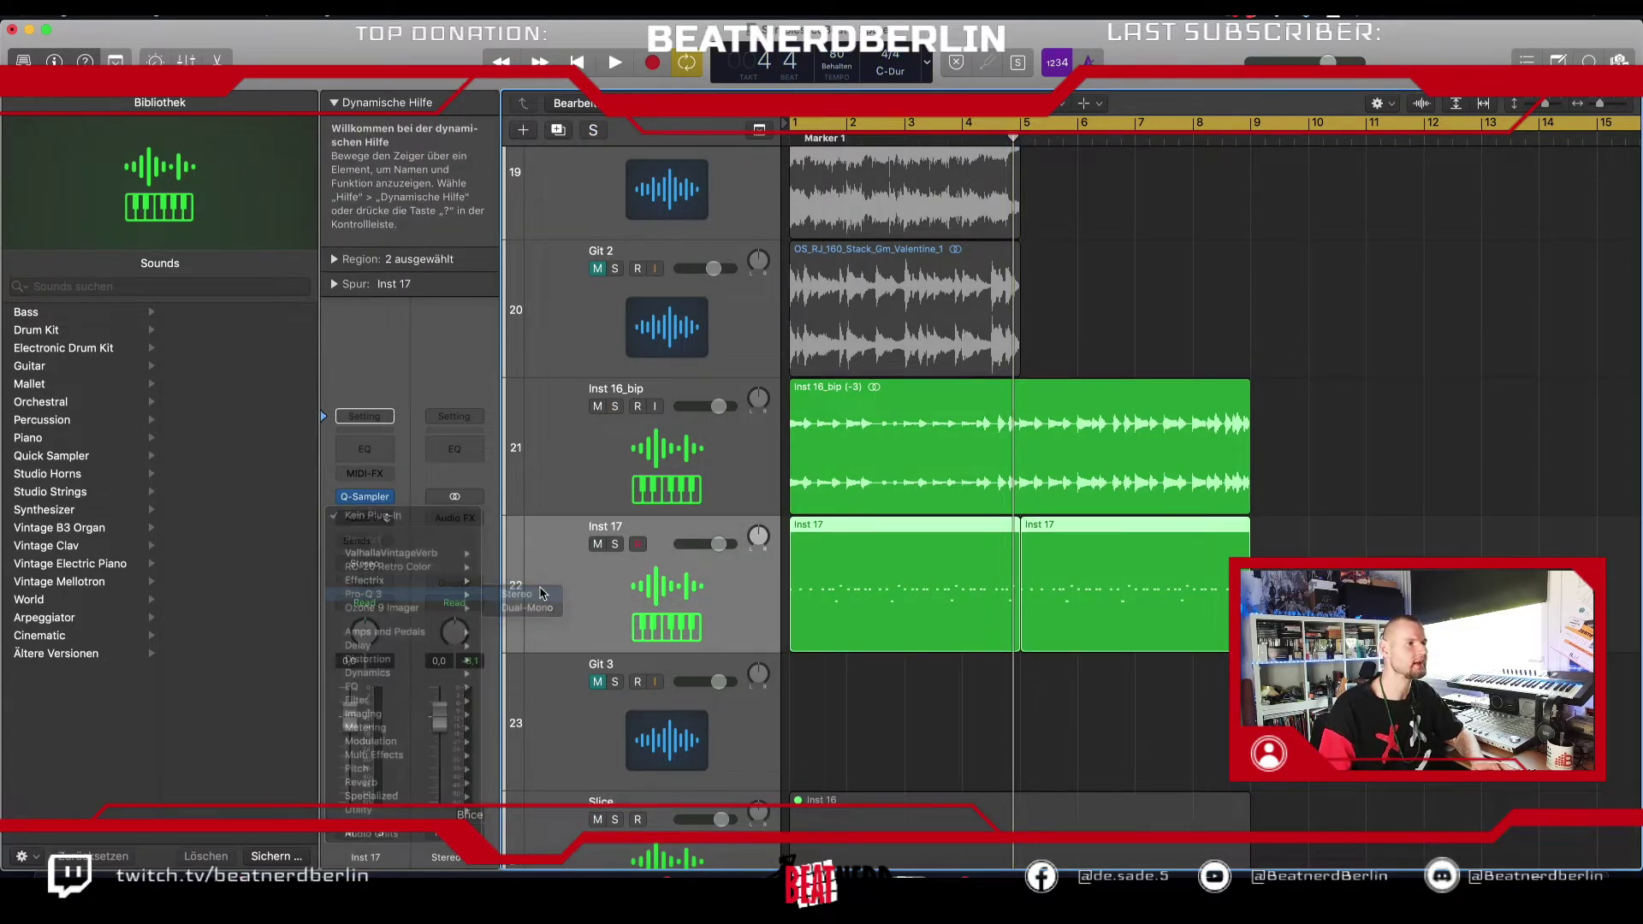
Step: Add a low-cut band just above 100 Hz and a bell boost of about 2.91 dB at 4059.5 Hz, and close the equalizer
left_click(638, 480)
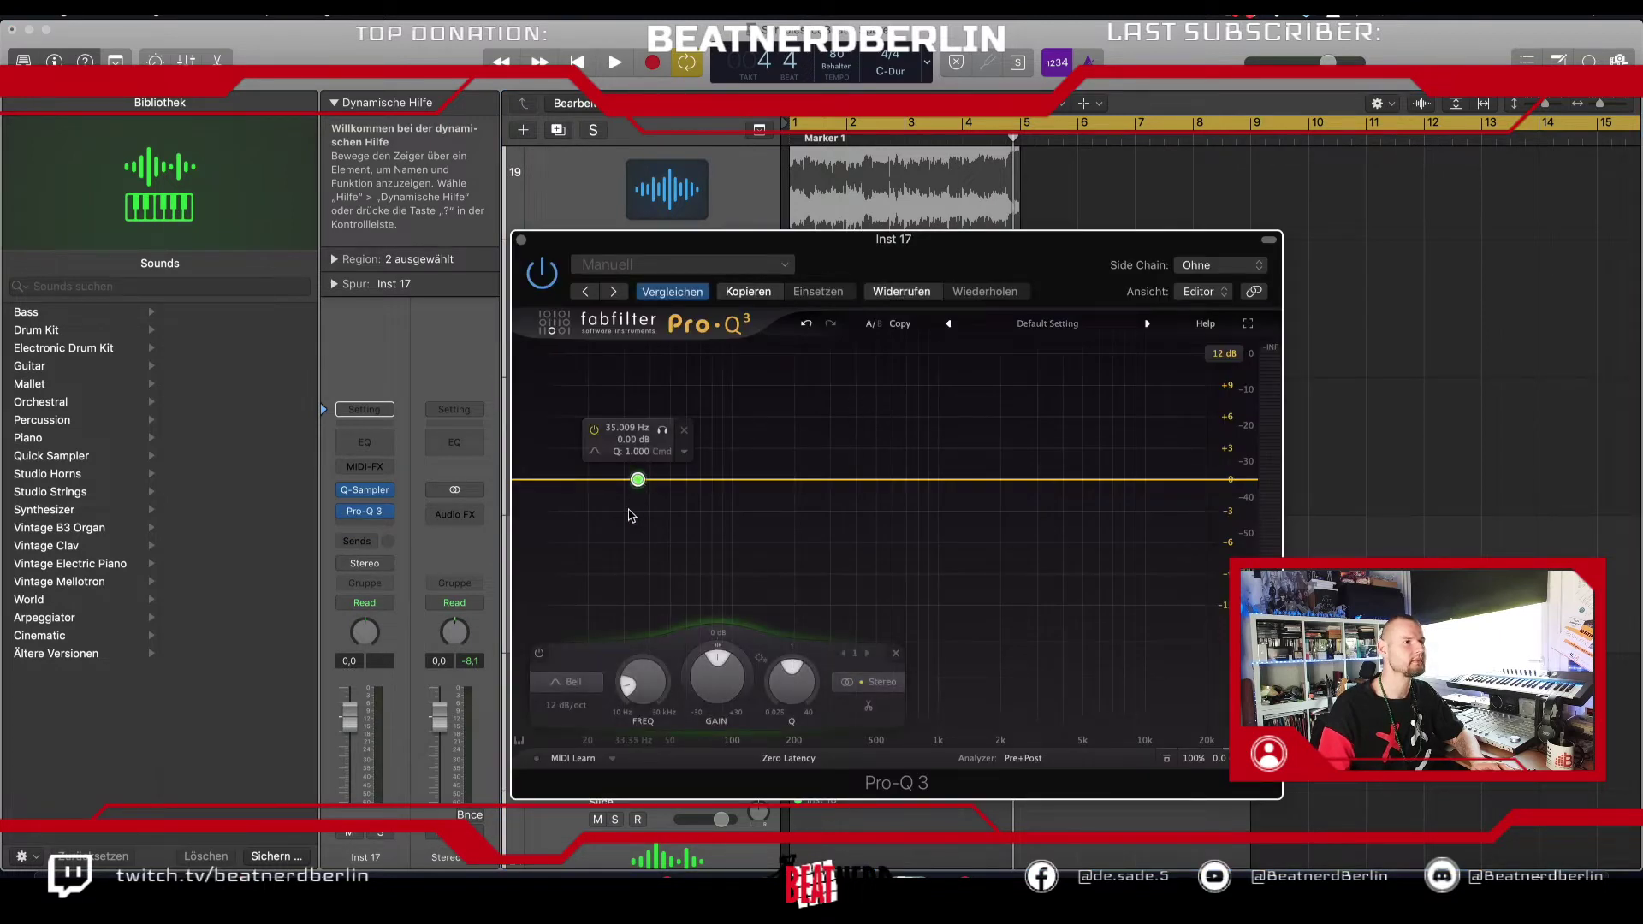
left_click(564, 681)
left_click(563, 571)
left_click_drag(638, 479, 759, 477)
left_click_drag(1012, 485, 1063, 448)
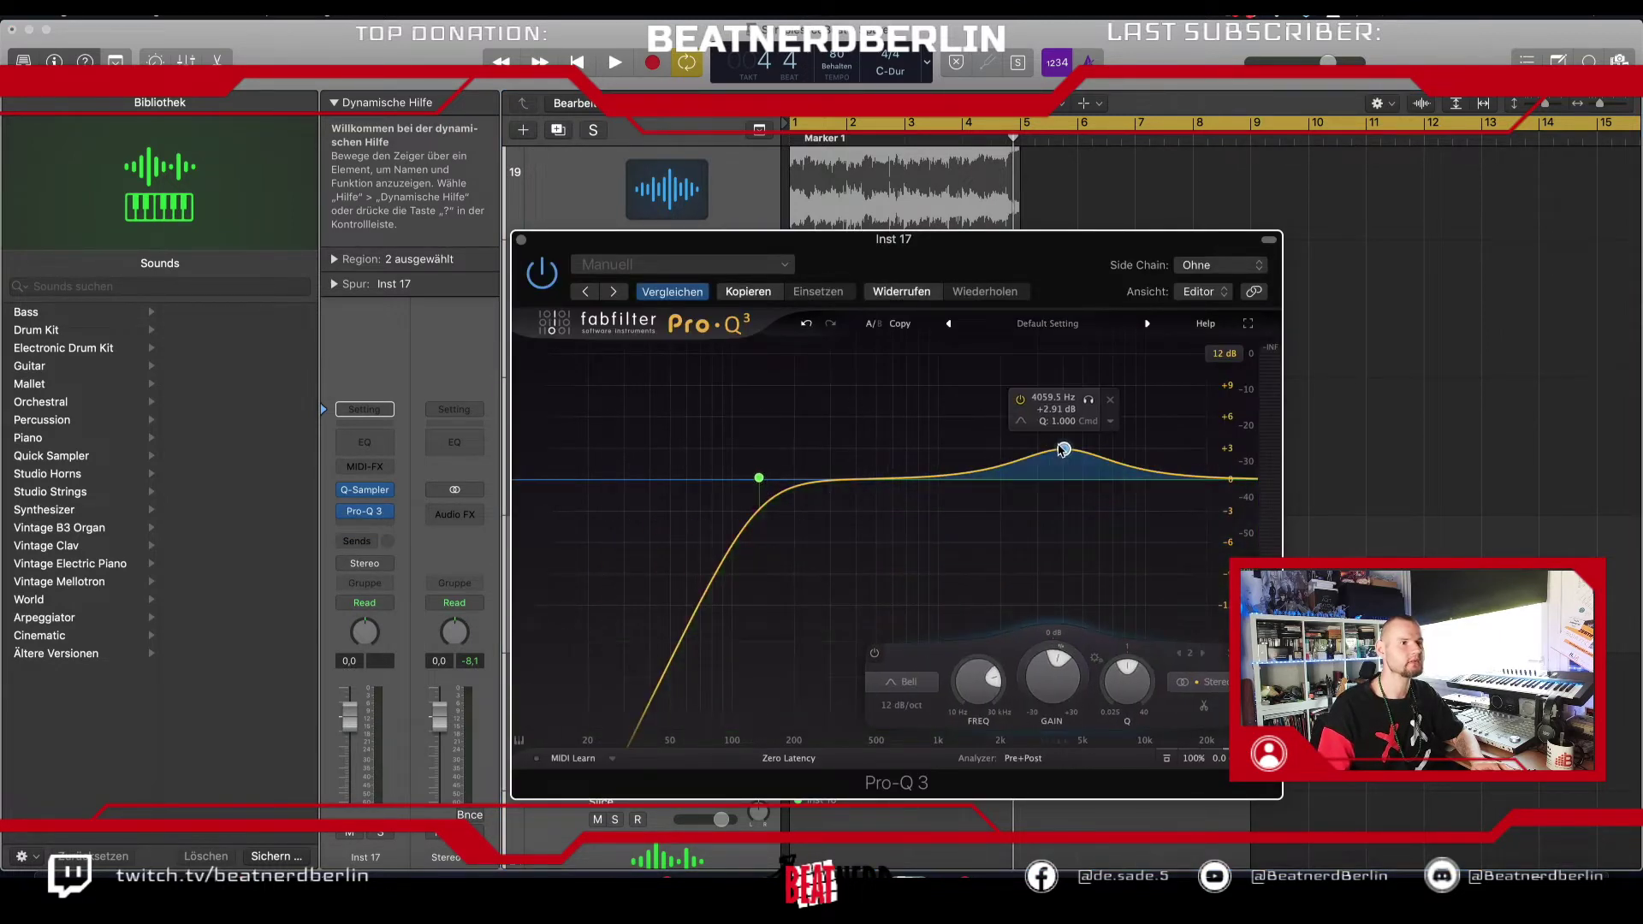
left_click(520, 239)
Step: Solo the Inst 17 track and play it briefly to check the equalized sound
left_click(616, 544)
key("space")
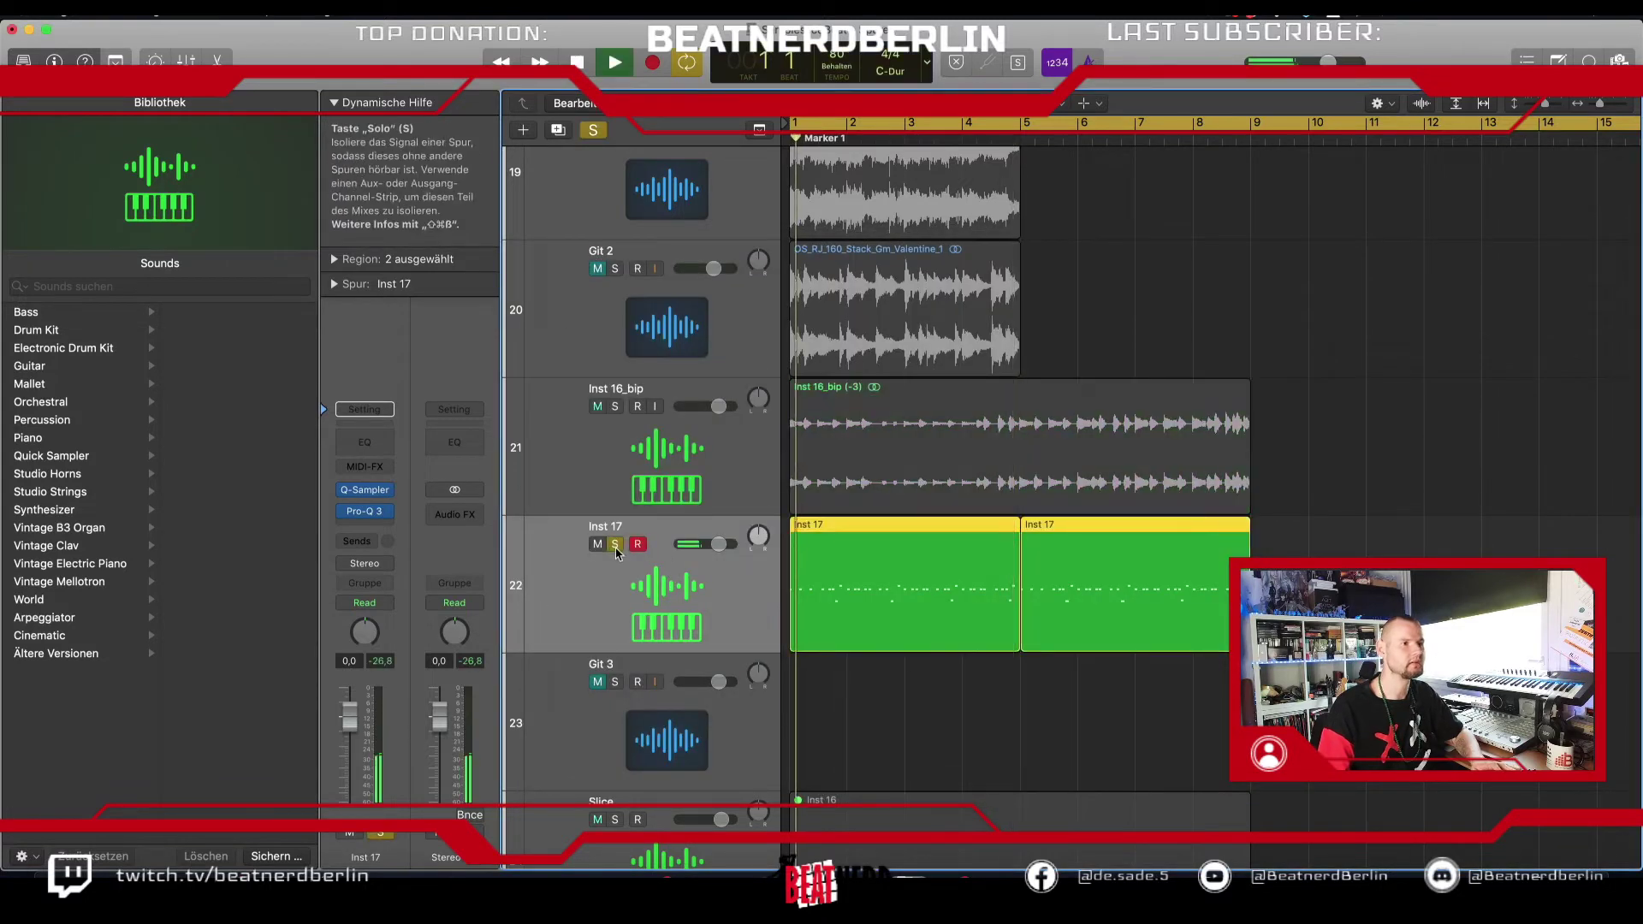
key("space")
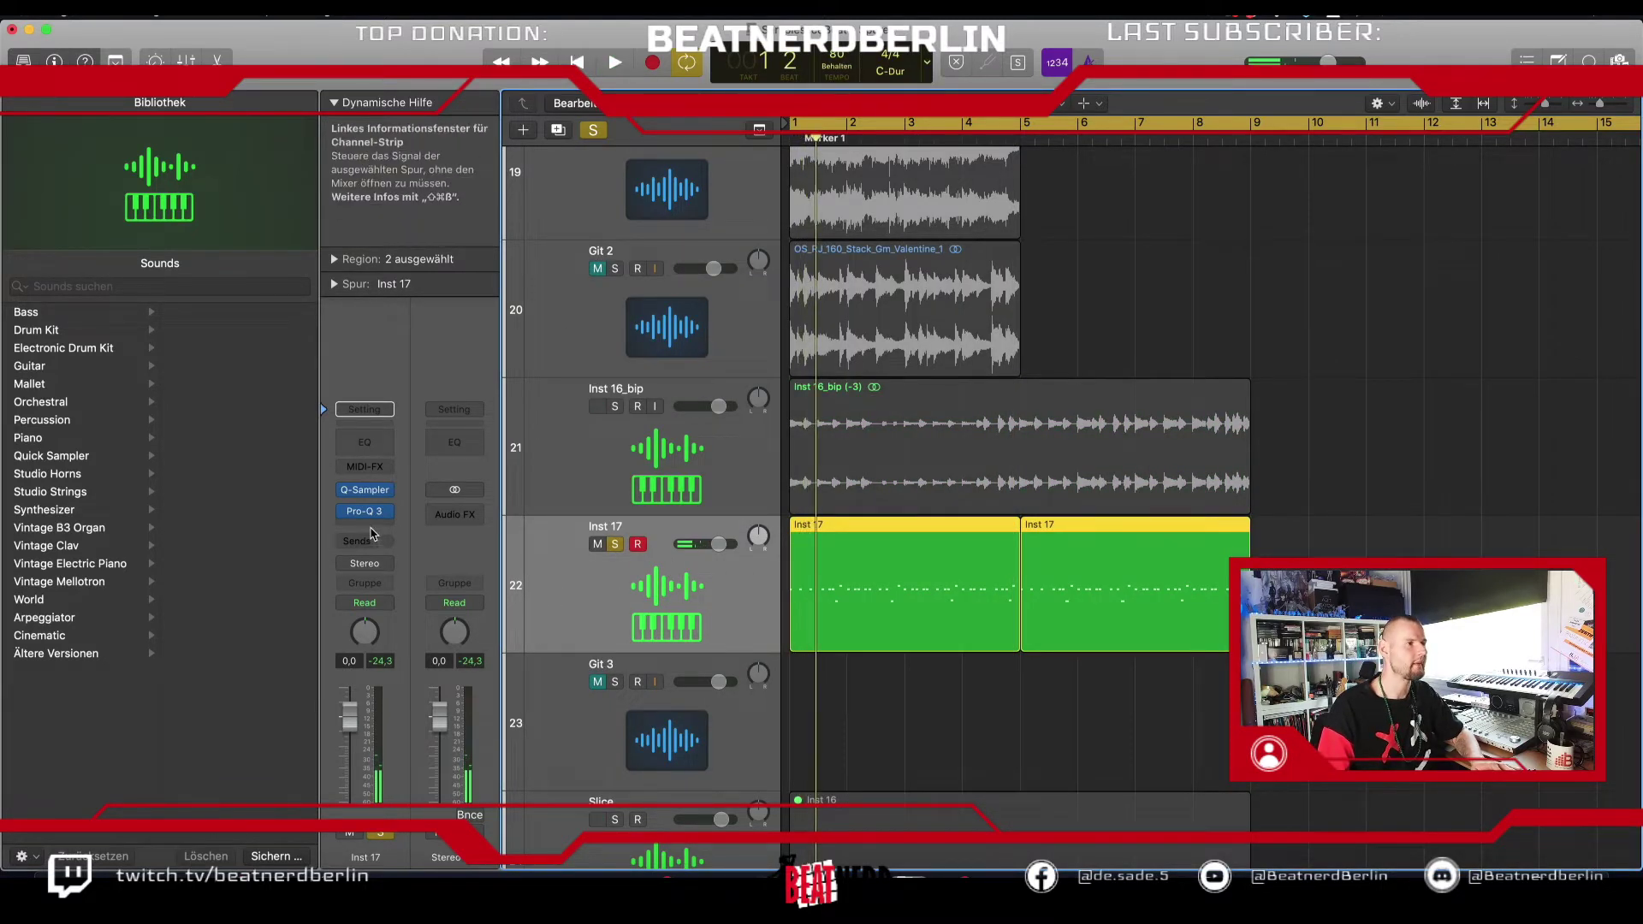
Step: Insert the Soundtoys PanMan auto-panner in stereo after Pro-Q 3 on the Inst 17 track
left_click(372, 532)
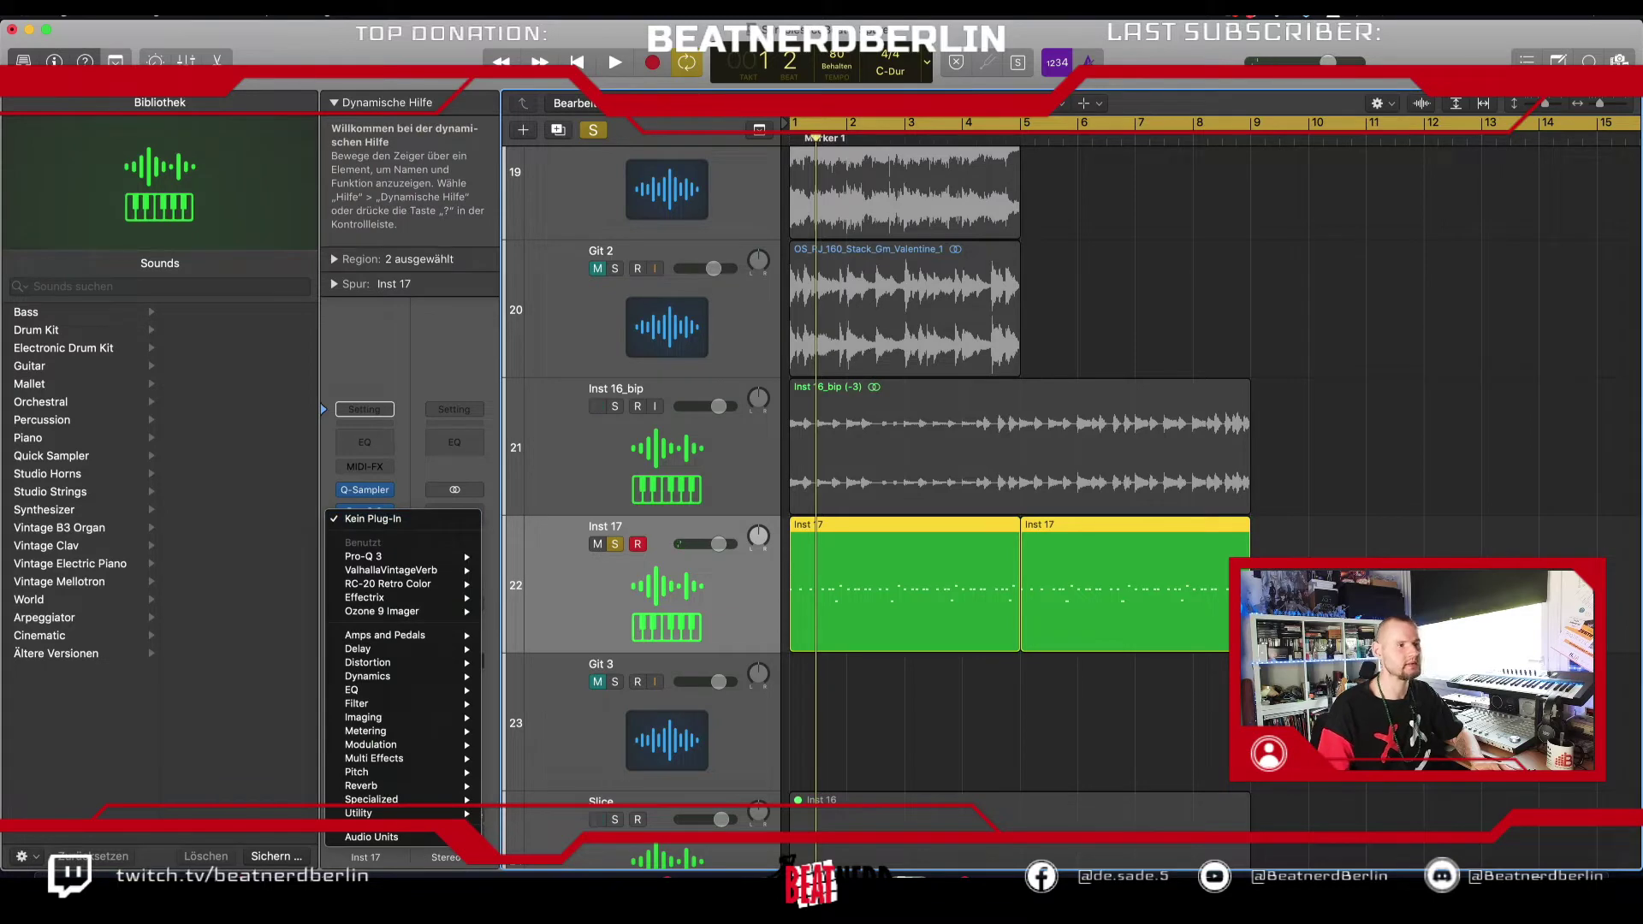
mouse_move(417, 843)
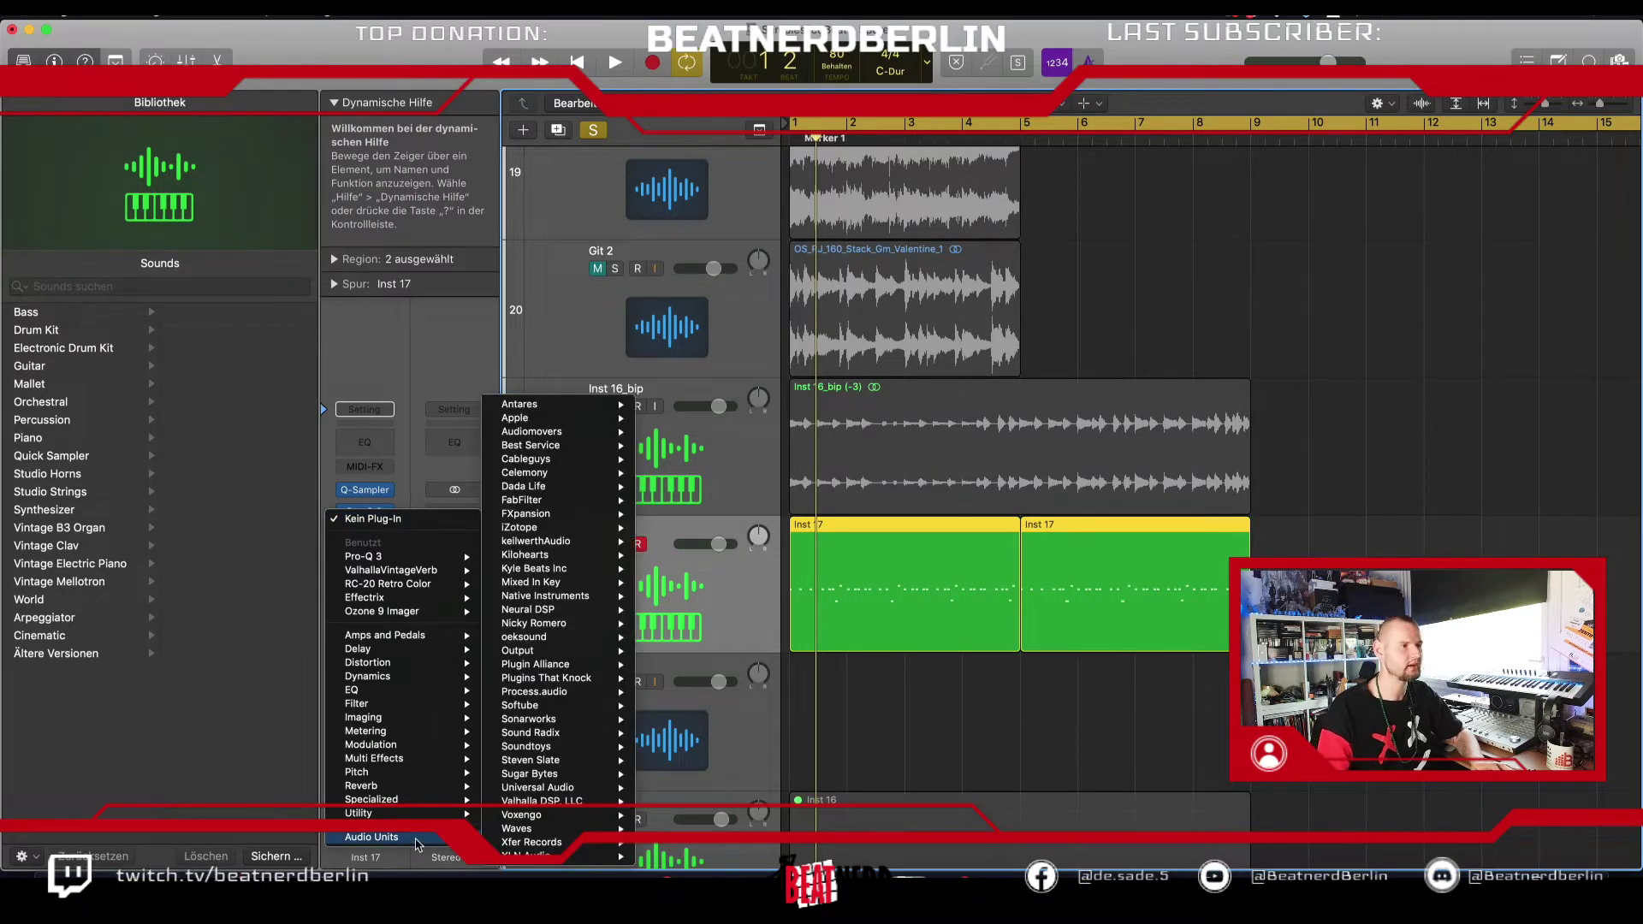
mouse_move(514, 828)
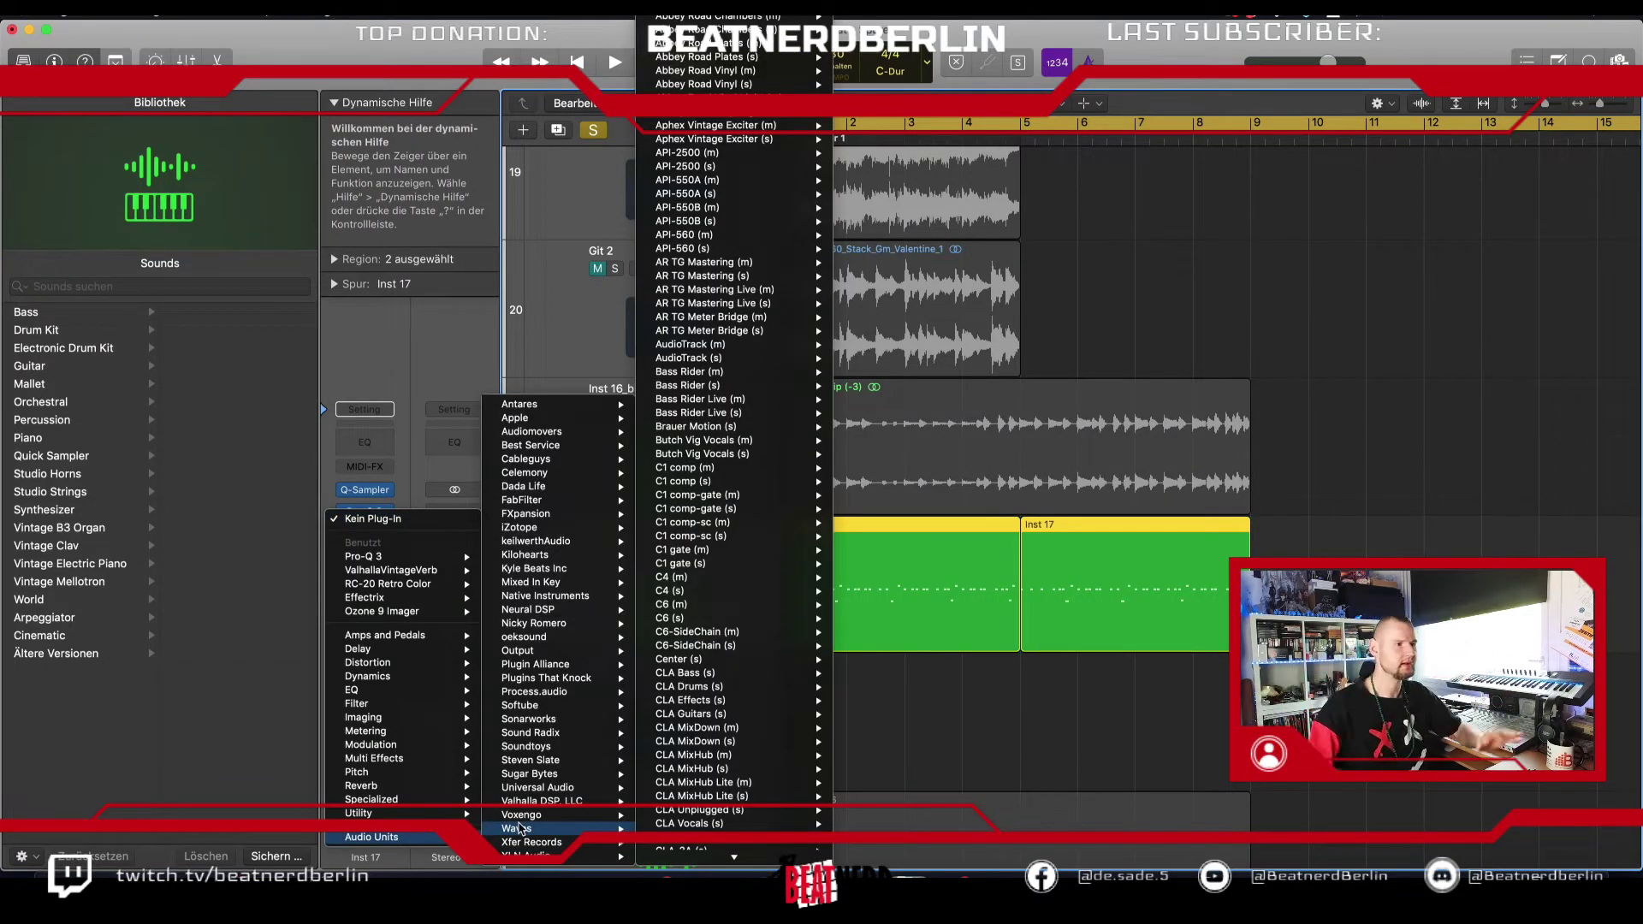
mouse_move(575, 747)
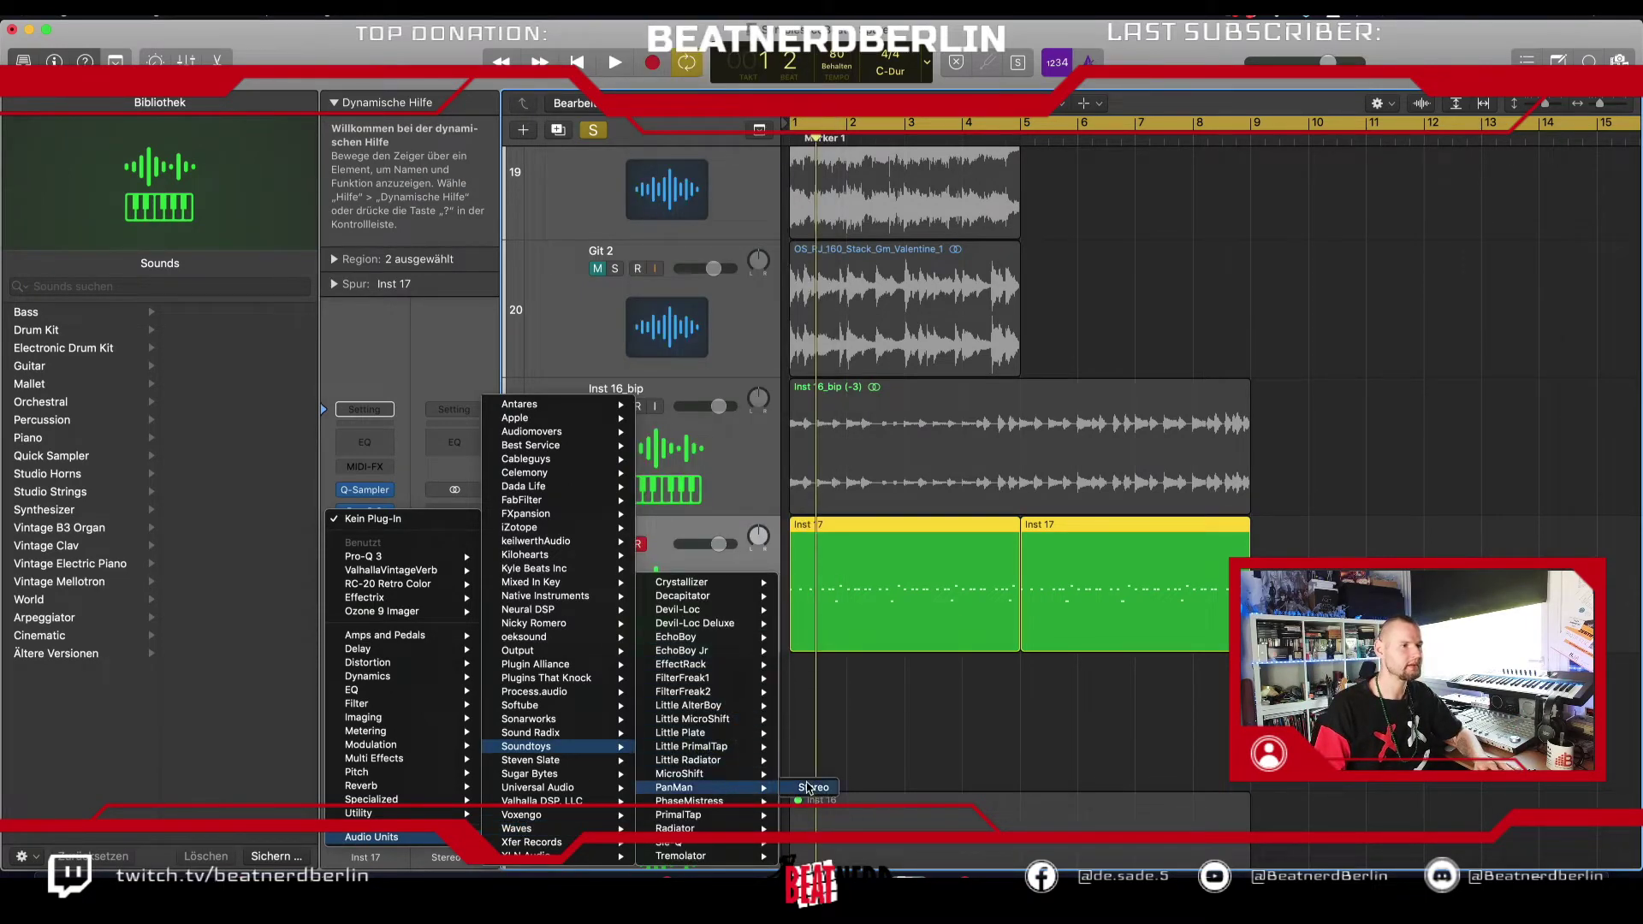
left_click(808, 787)
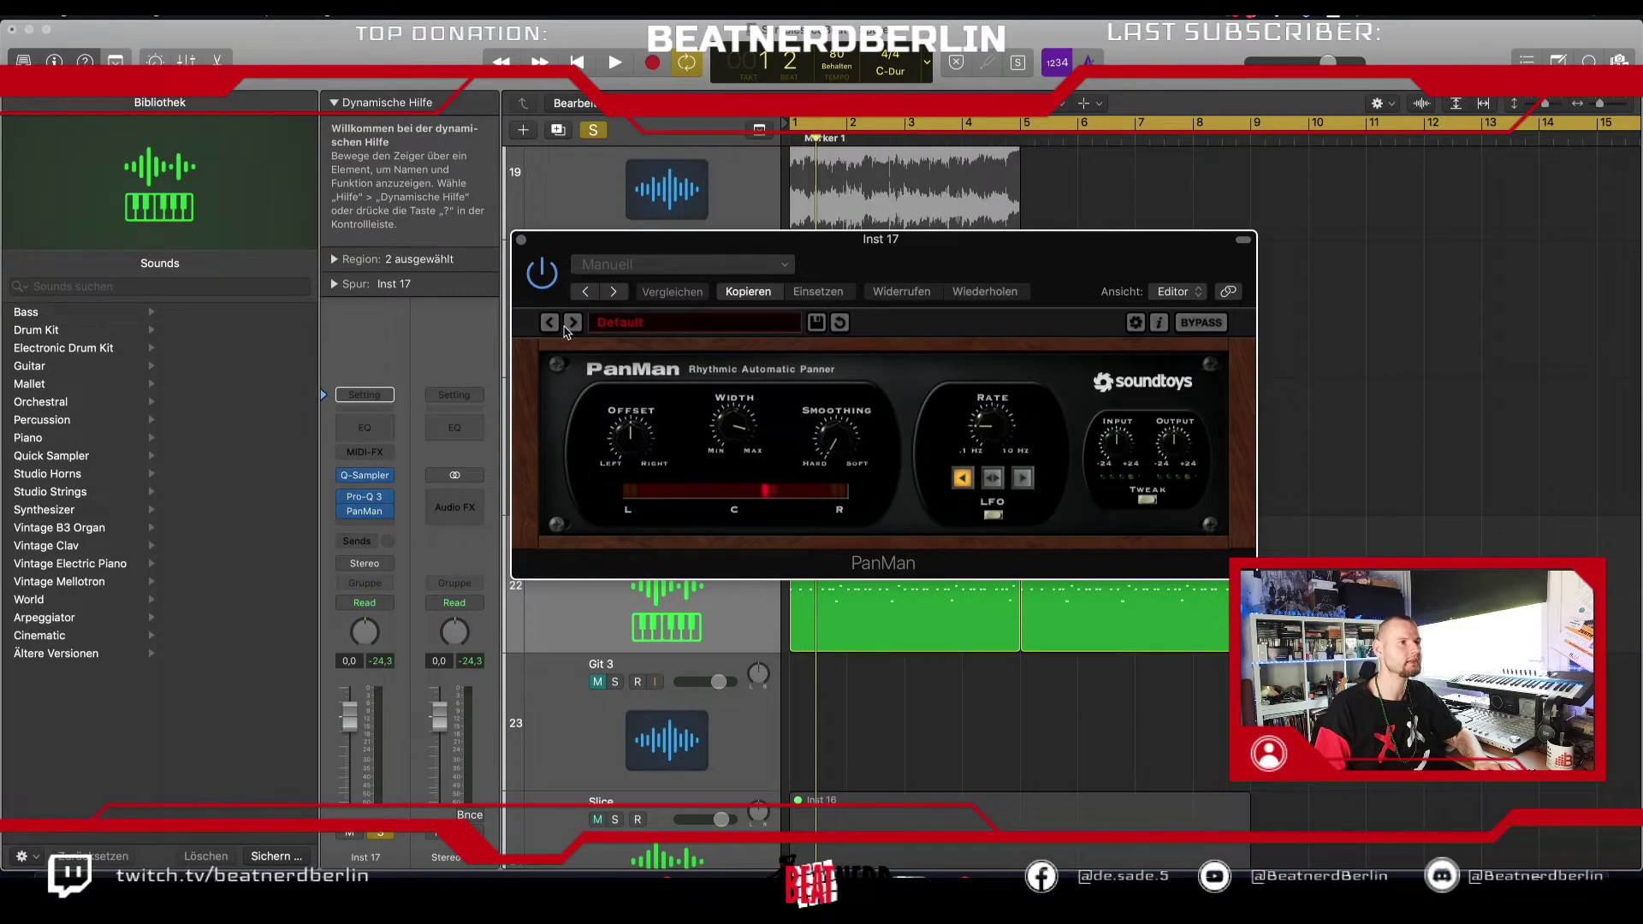
Step: Browse the PanMan presets to Faast Shimmer Pan and play the soloed Inst 17 track with it
left_click(572, 323)
left_click(549, 322)
key("space")
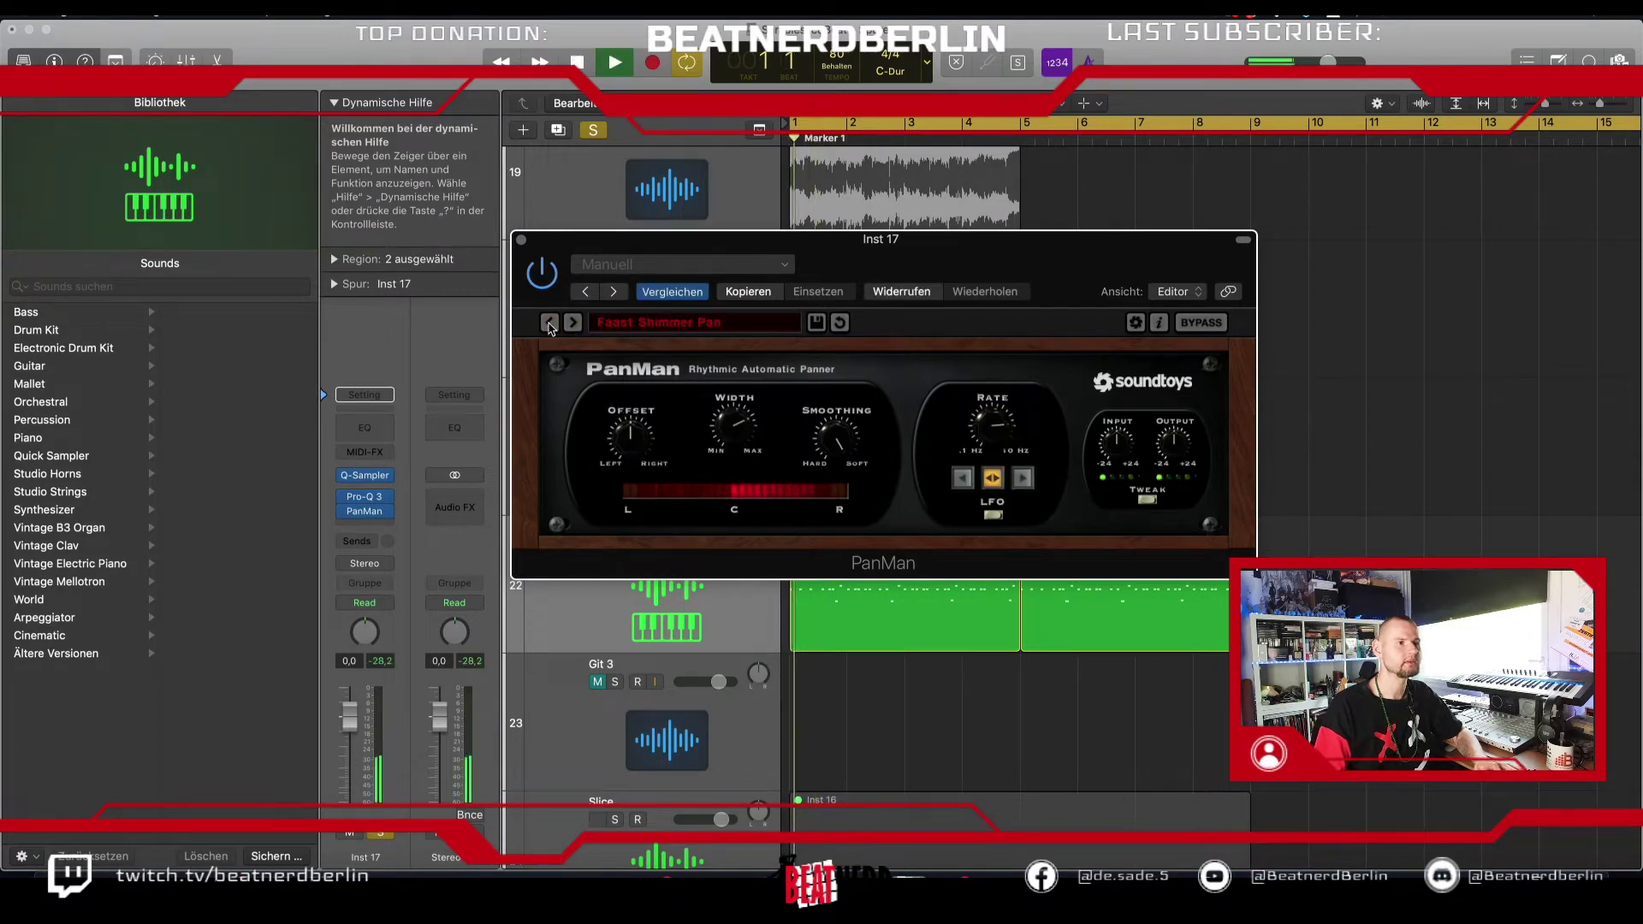
Step: Close PanMan and move the Inst 17 equalizer's bell band to a cut of about 4.81 dB at 2607.7 Hz
left_click(521, 240)
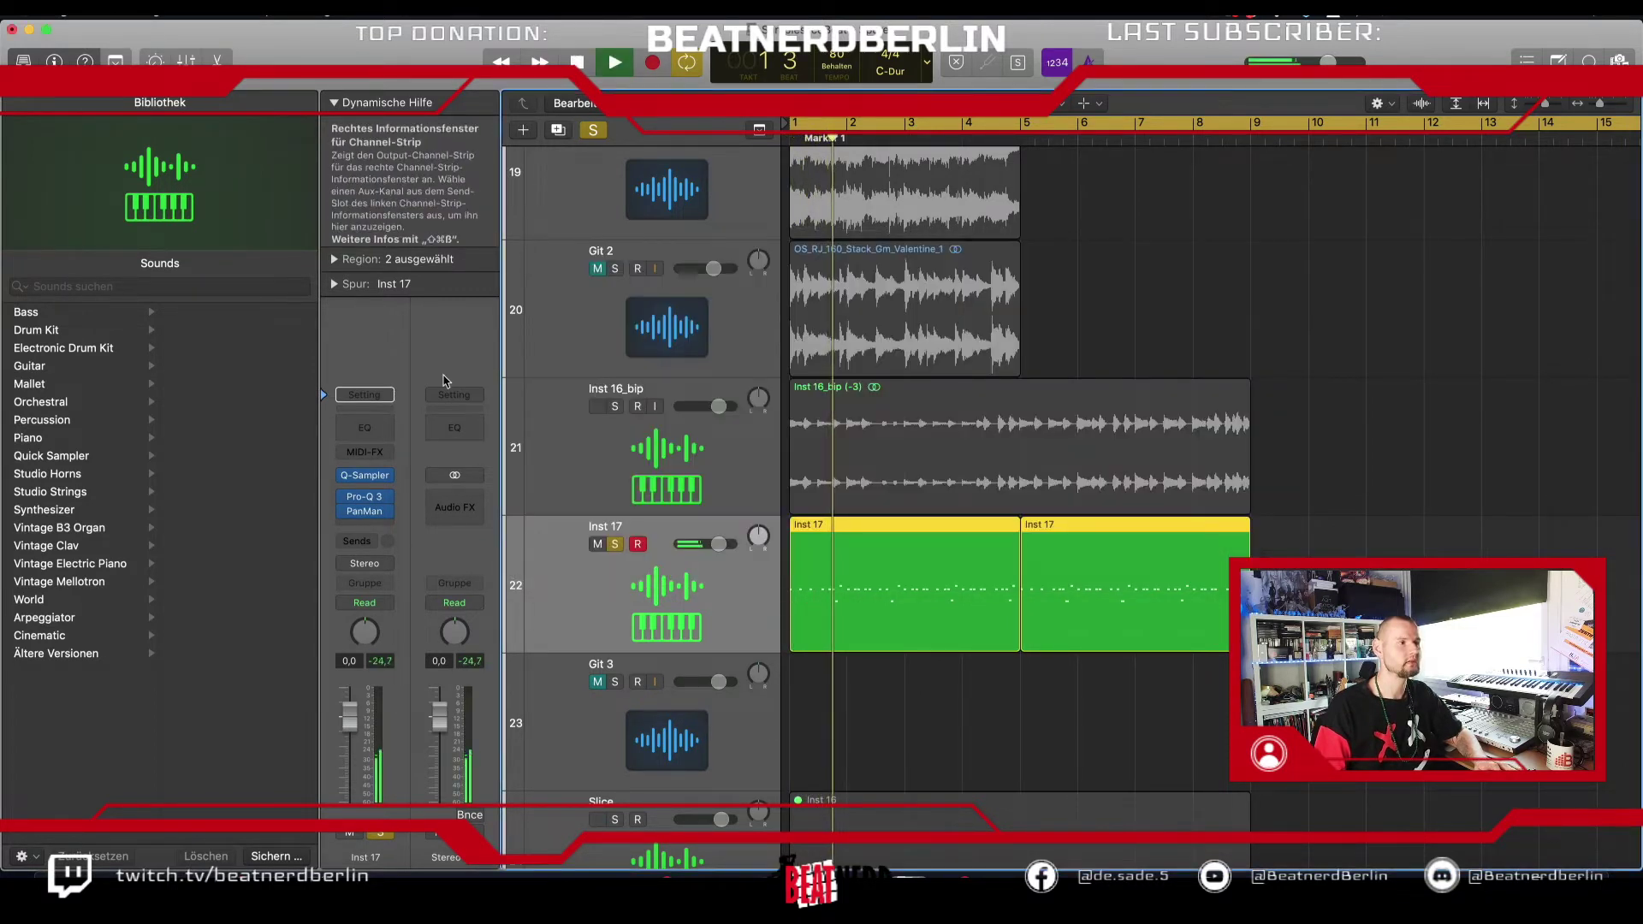
left_click(382, 530)
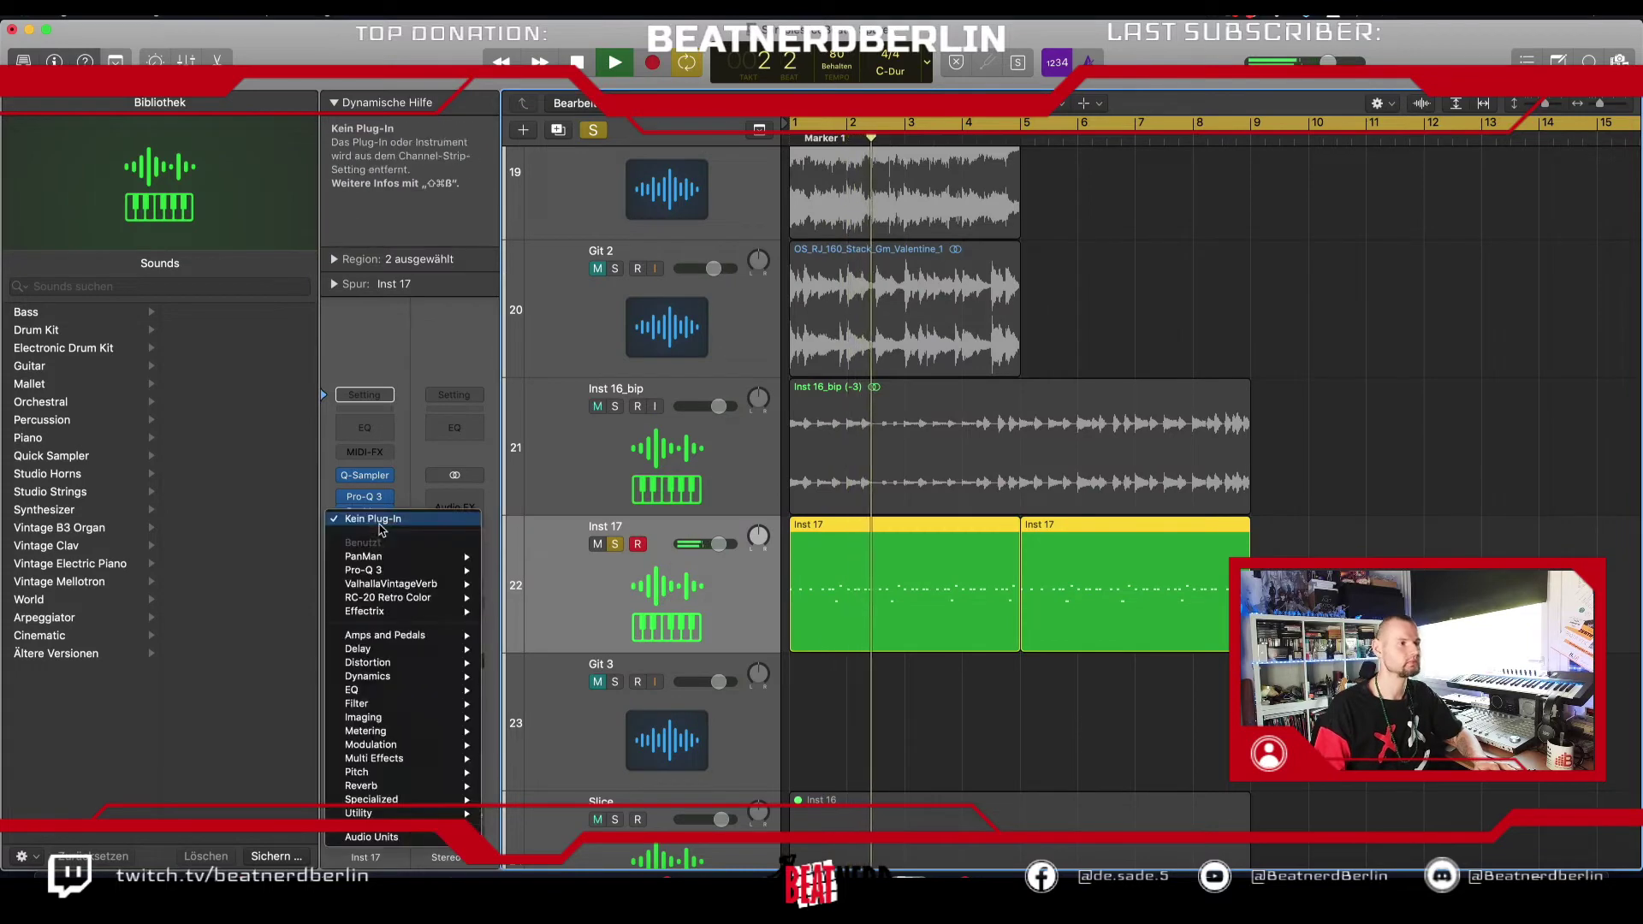
key("Escape")
left_click(365, 496)
left_click_drag(1063, 449, 1028, 533)
key("space")
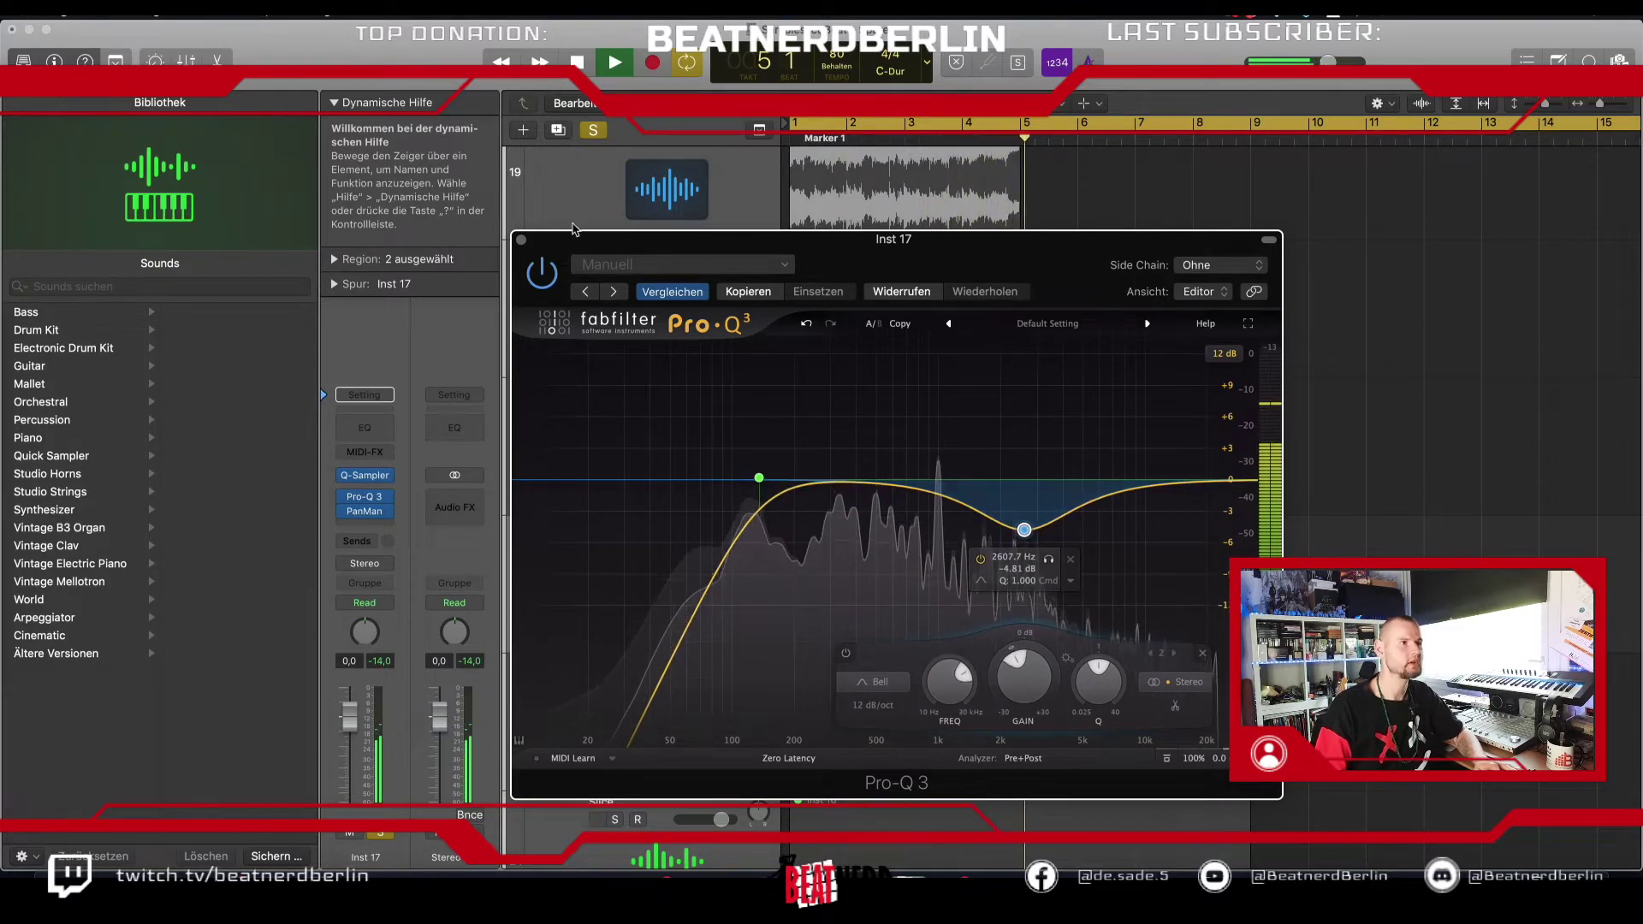
left_click(365, 498)
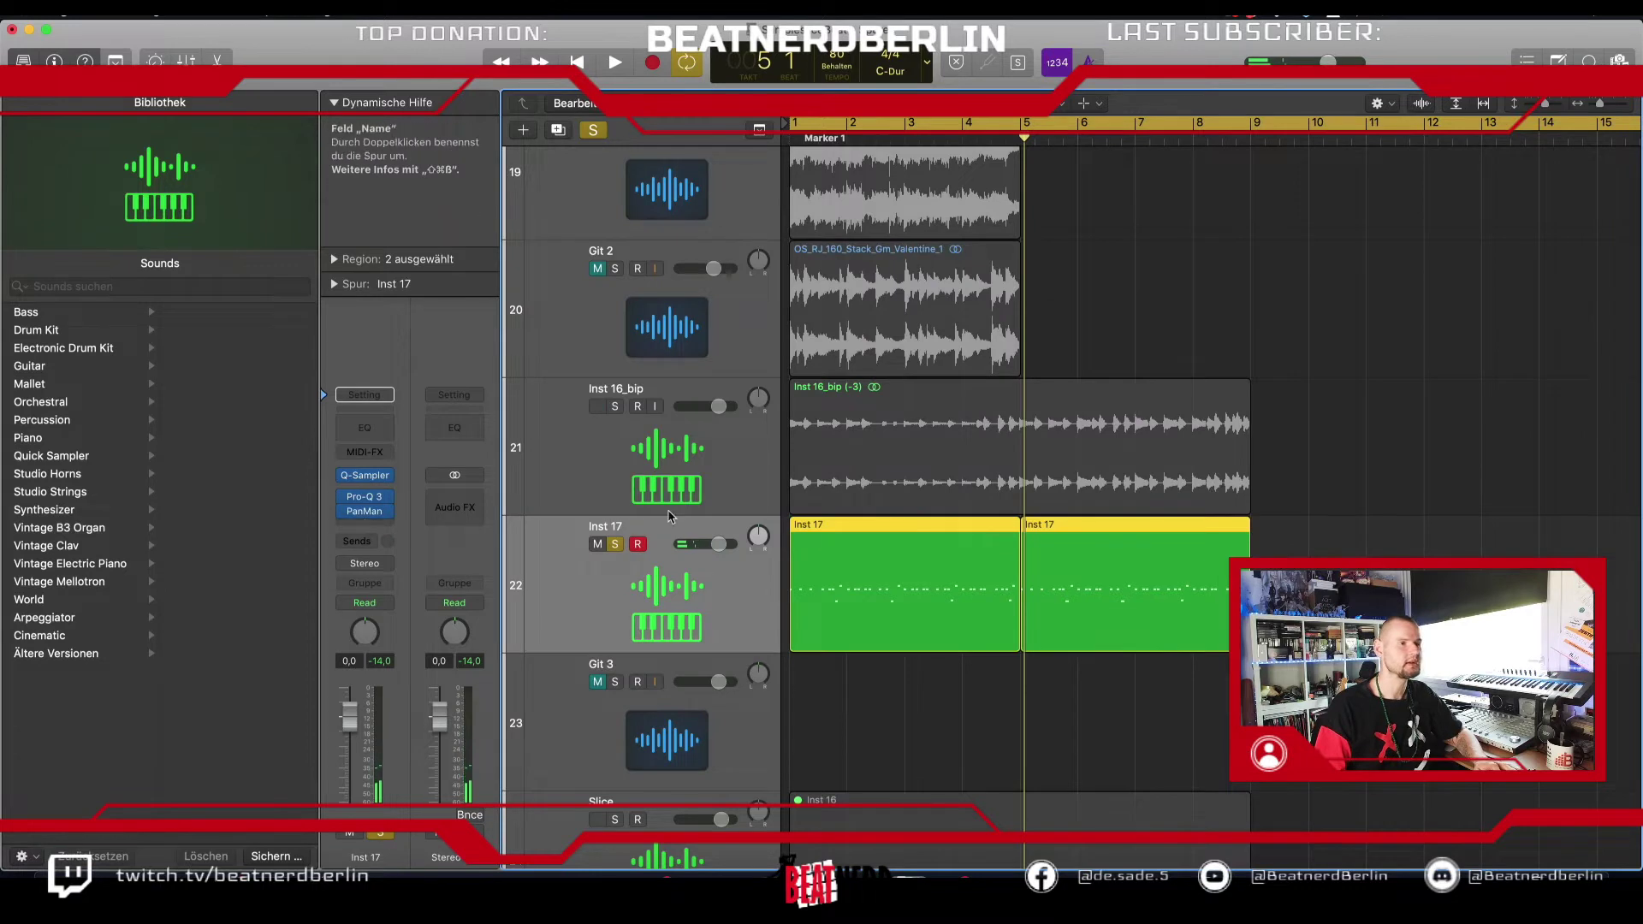
Step: Play the Inst 16_bip and Inst 17 tracks soloed together, and turn solo off on both after listening
left_click(614, 407)
key("space")
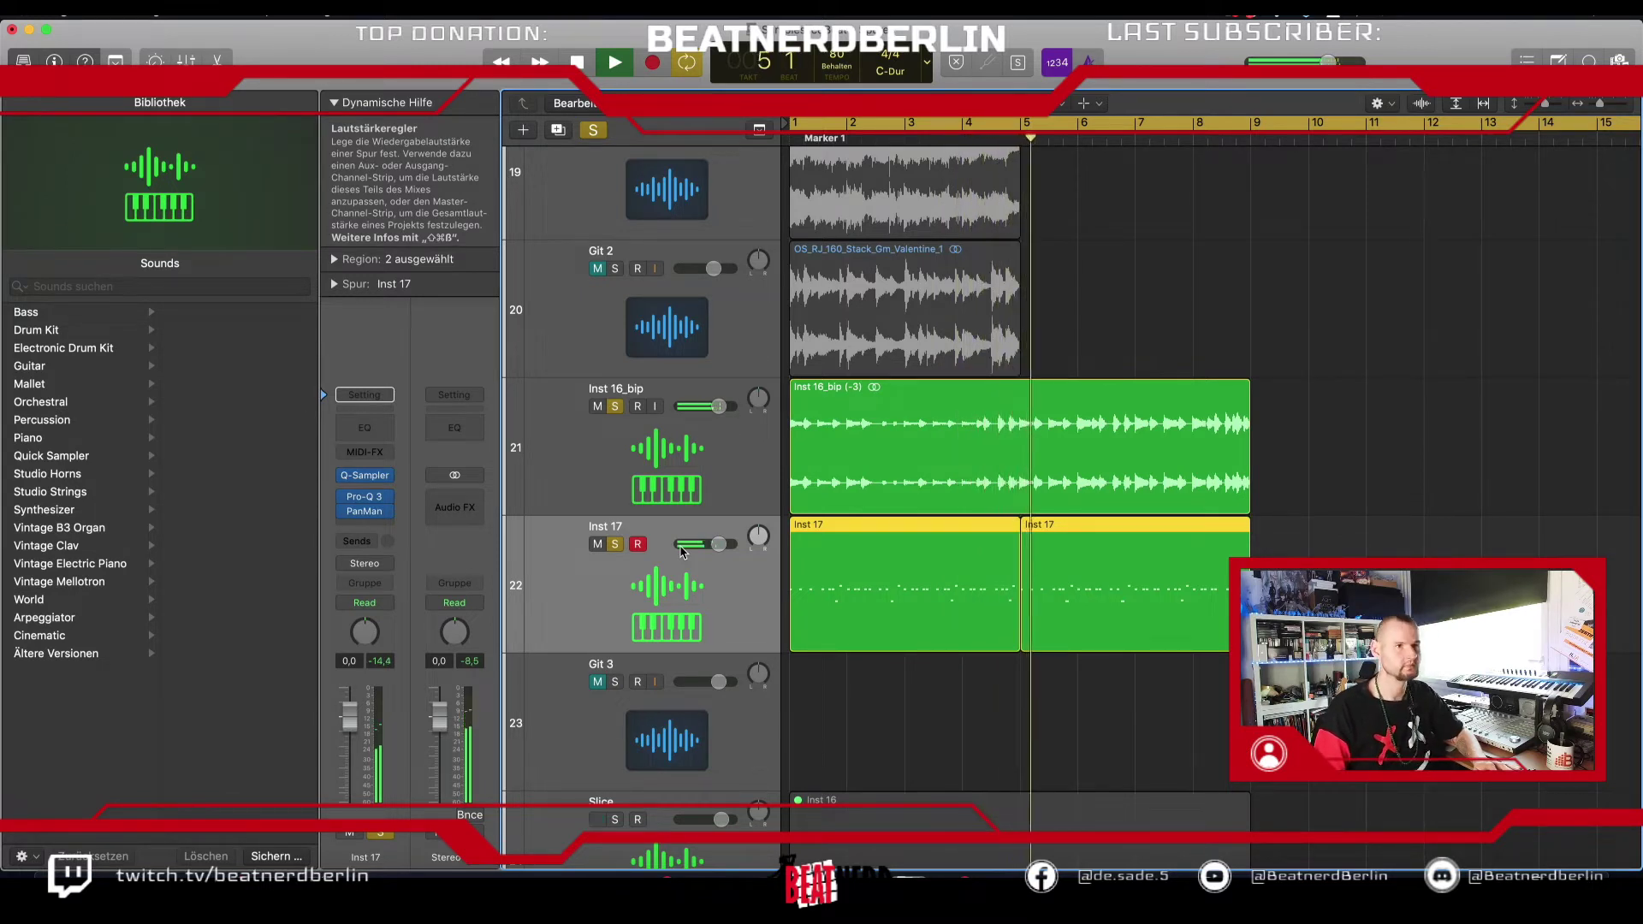
key("space")
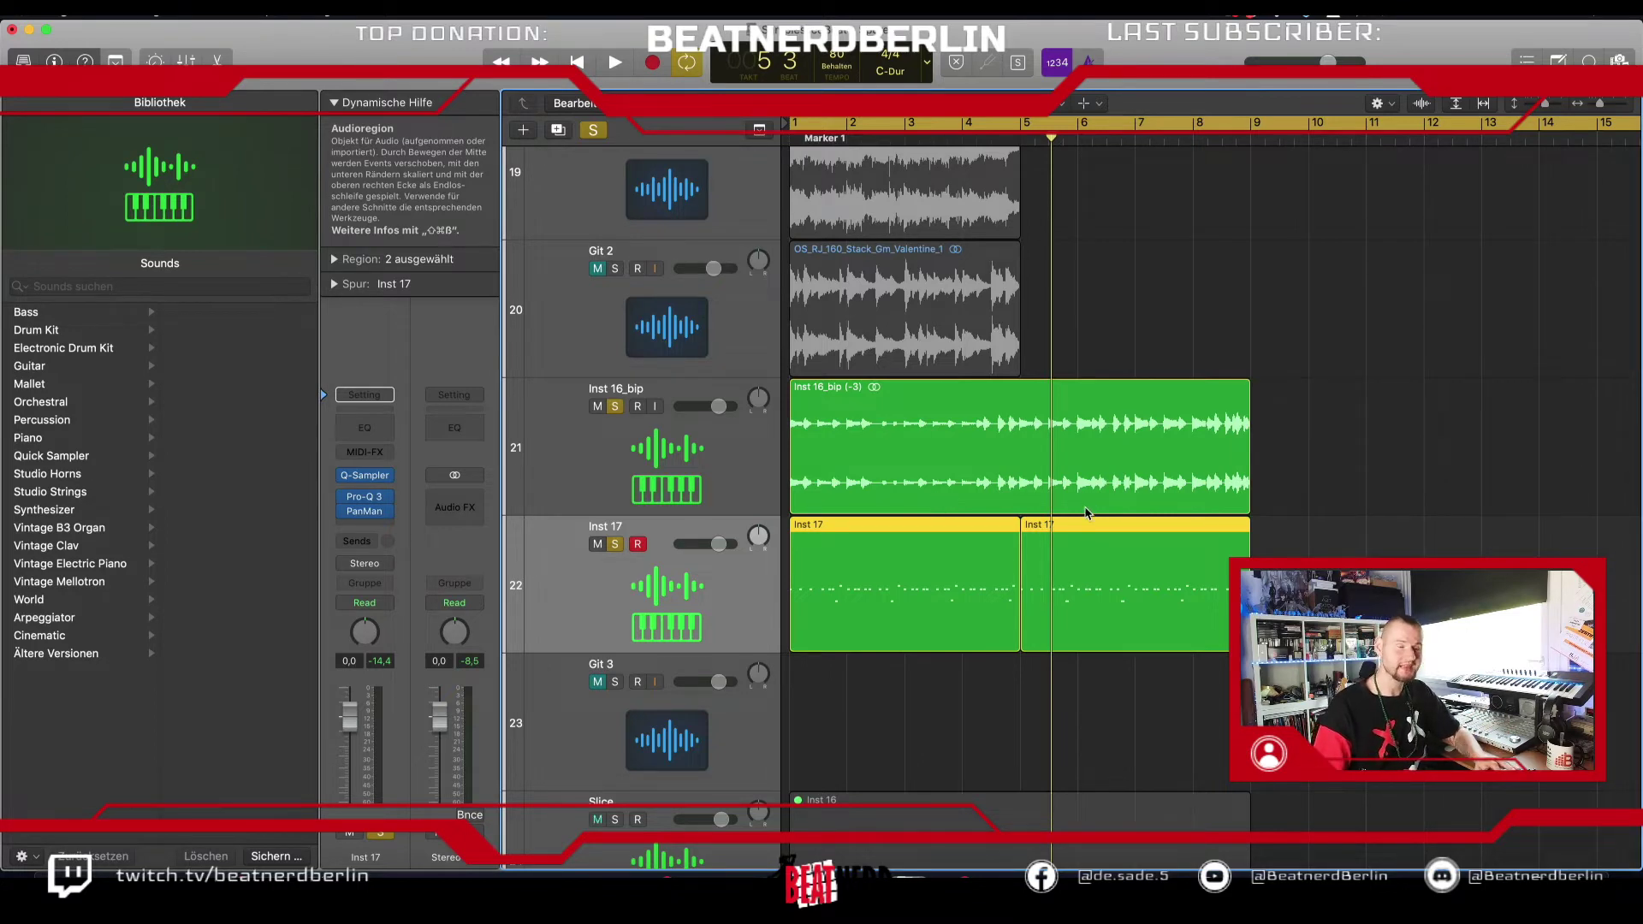
scroll(1030, 511, "up", 2)
left_click(614, 450)
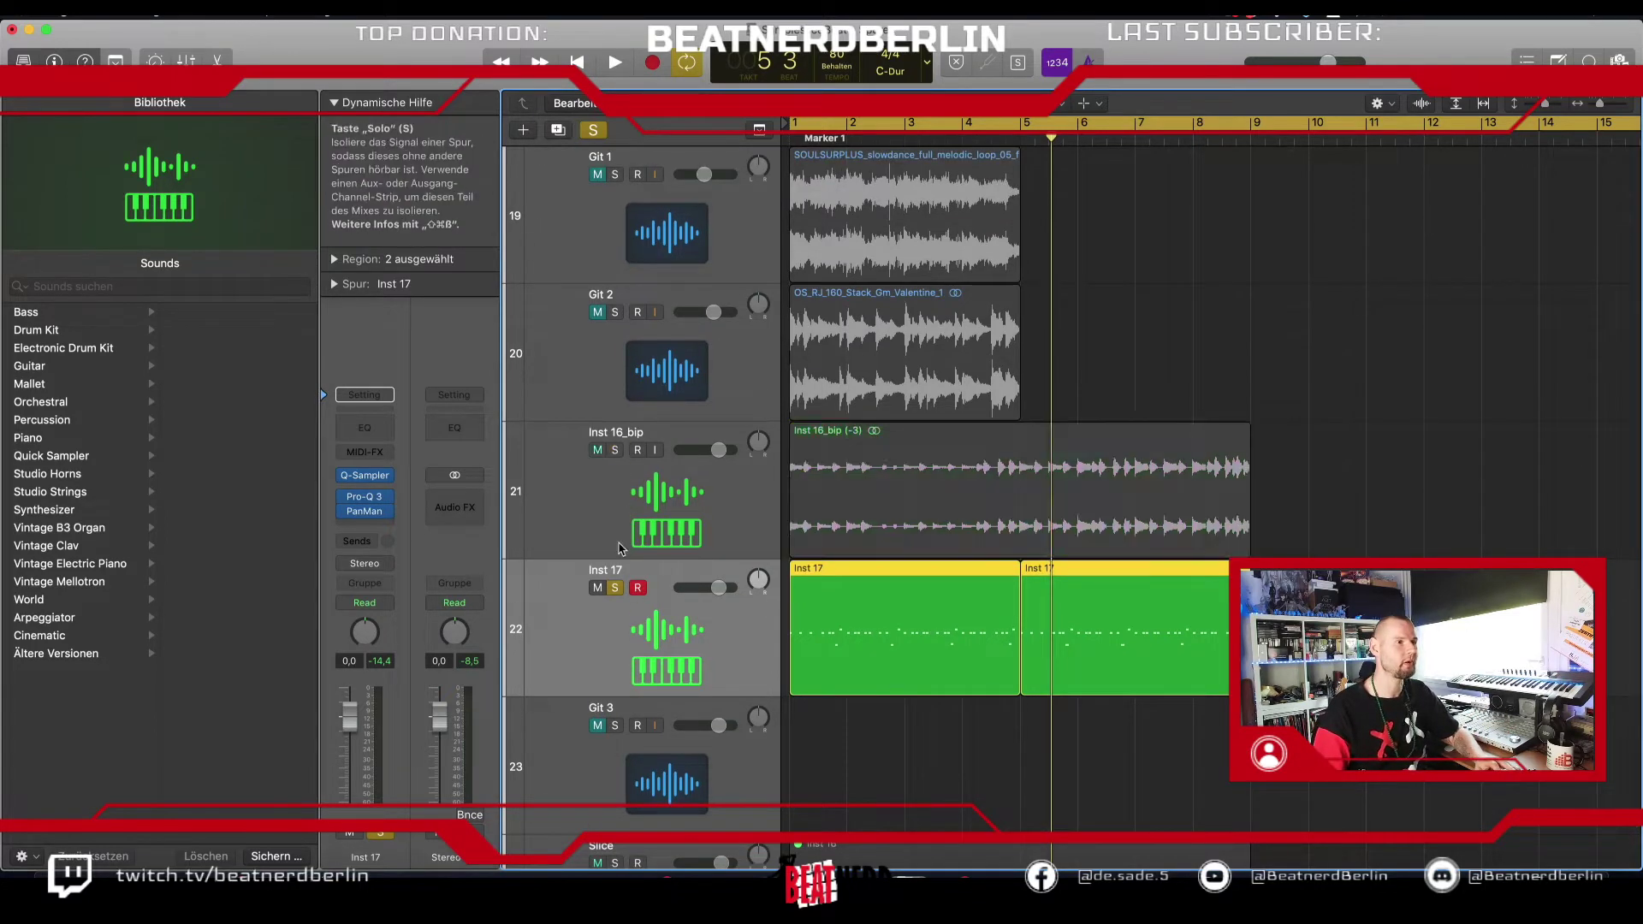
left_click(614, 588)
Step: Select the Klavier track so that its Kontakt piano instrument loads
scroll(651, 560, "up", 10)
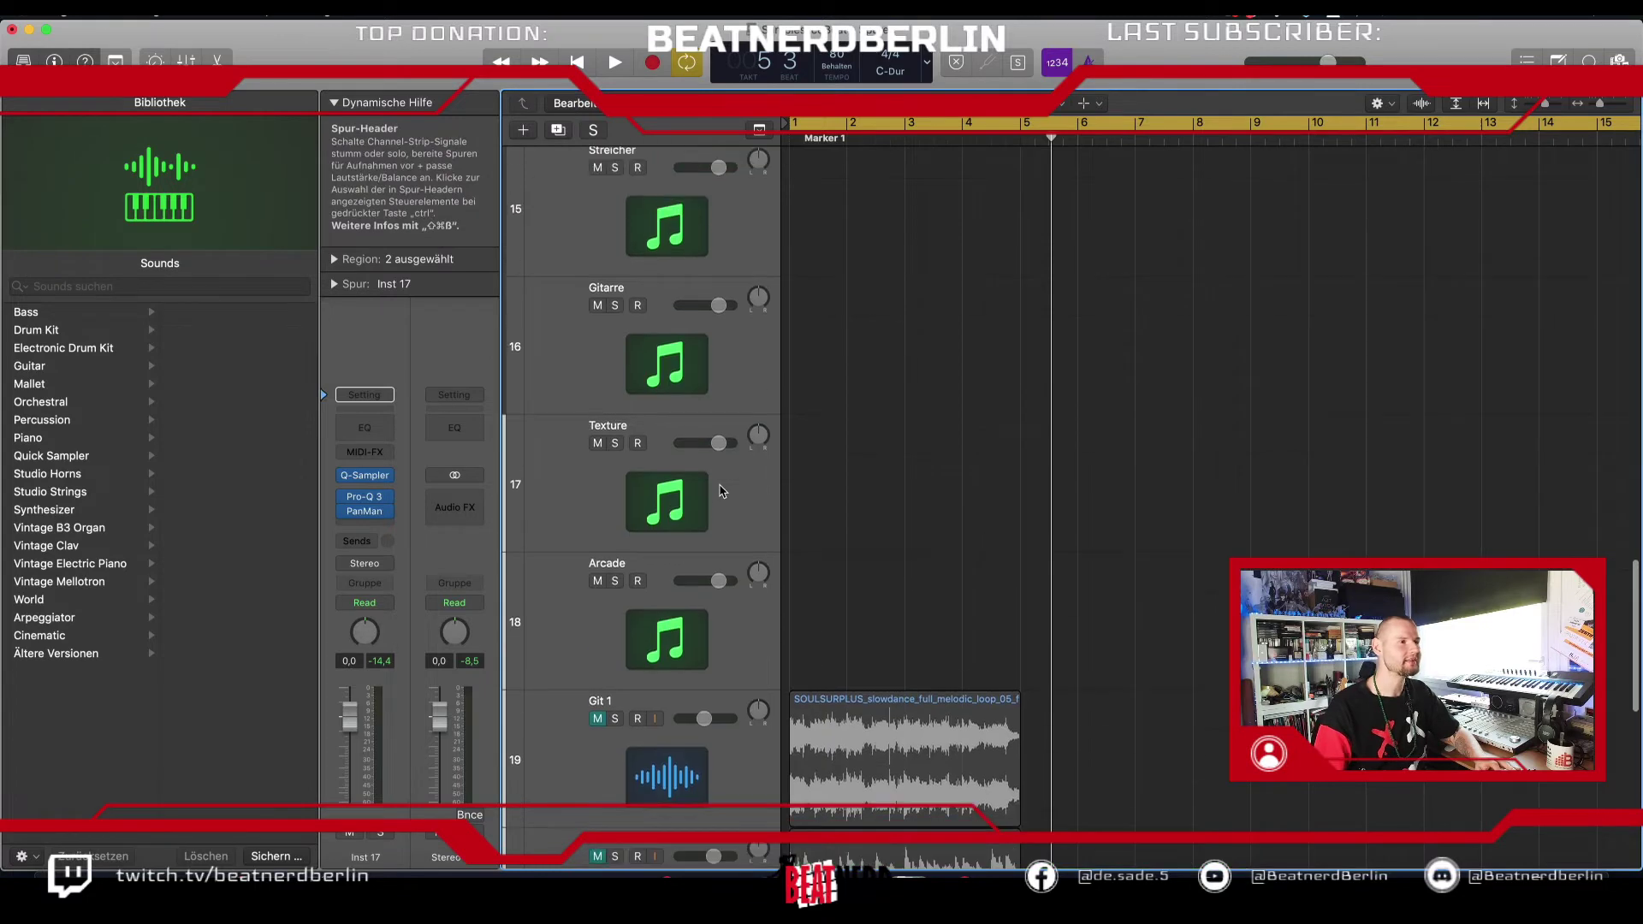
scroll(723, 479, "up", 8)
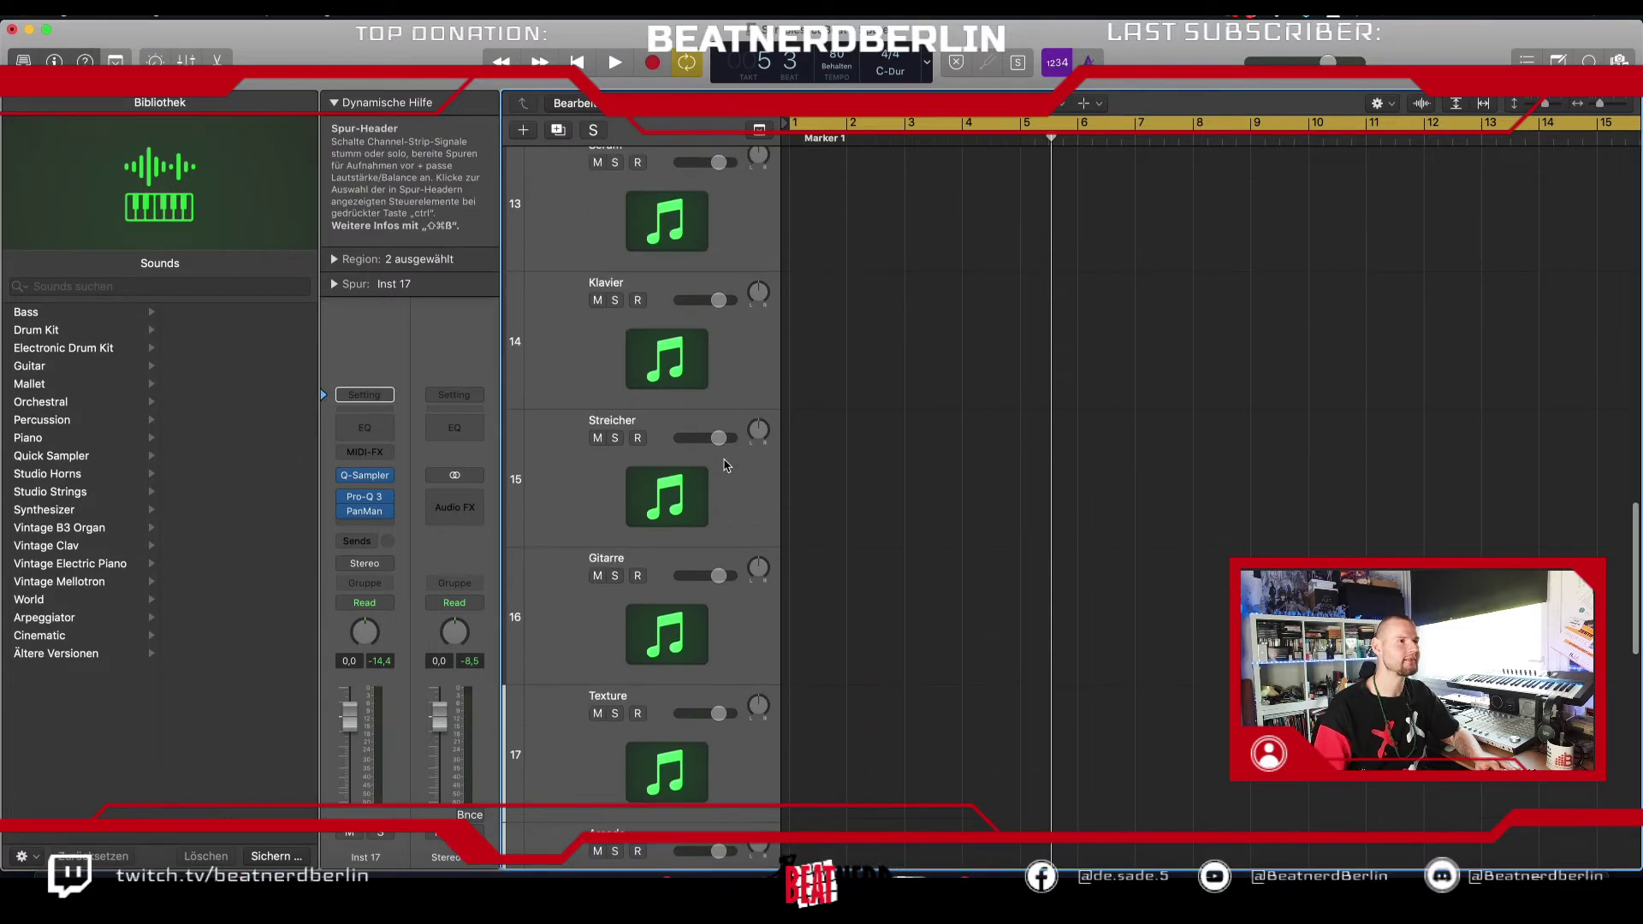
left_click(667, 359)
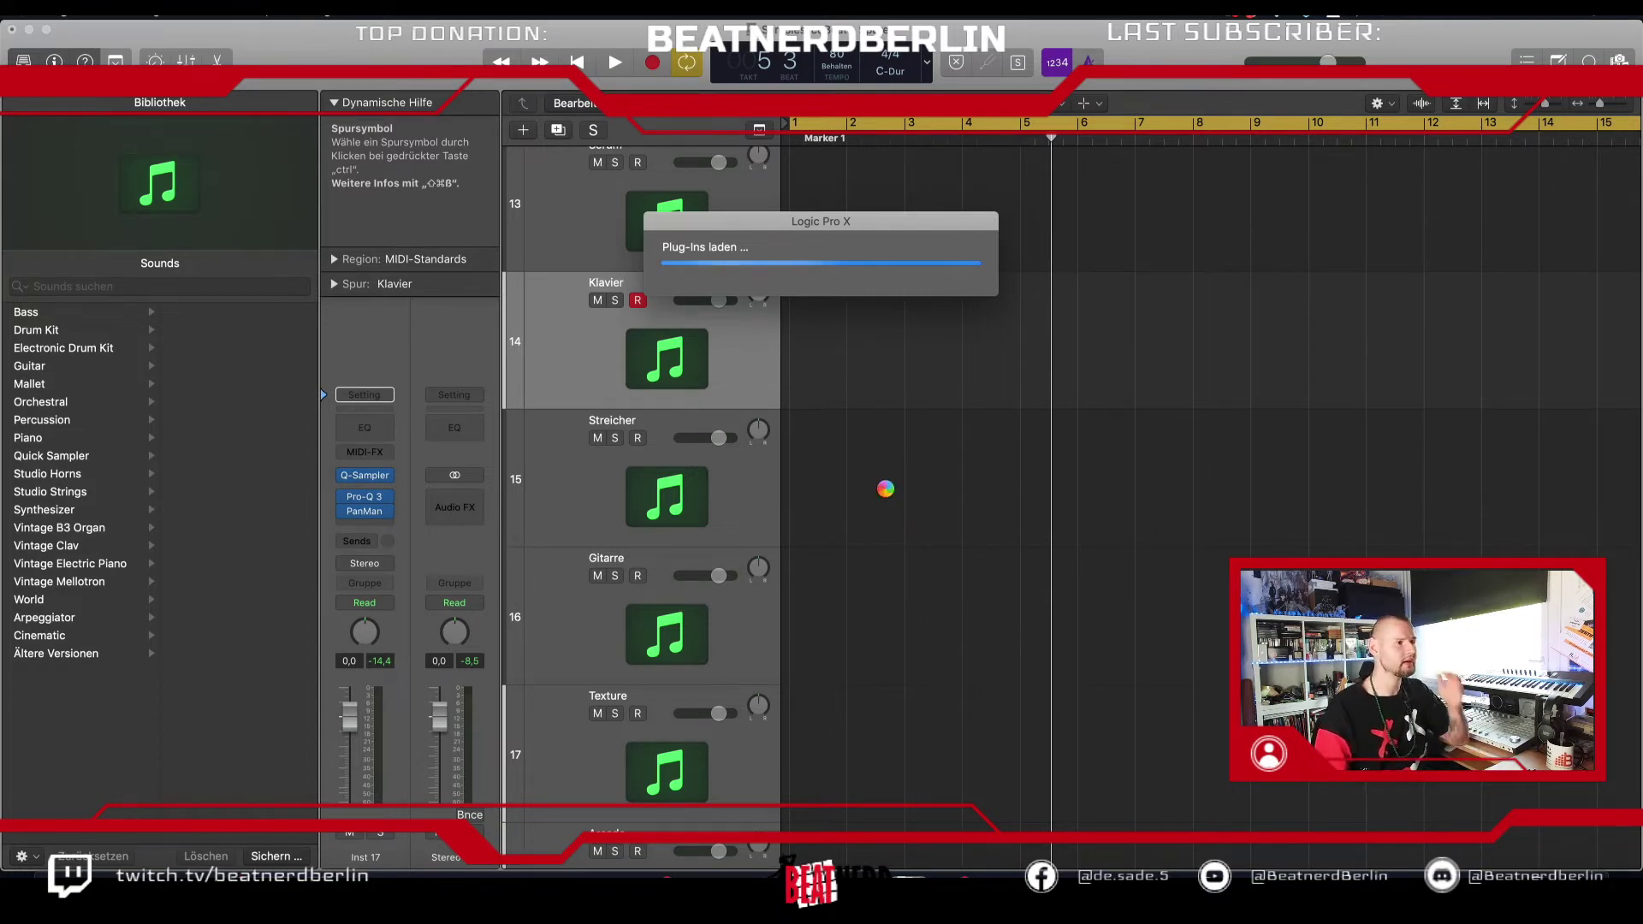
scroll(886, 492, "down", 1)
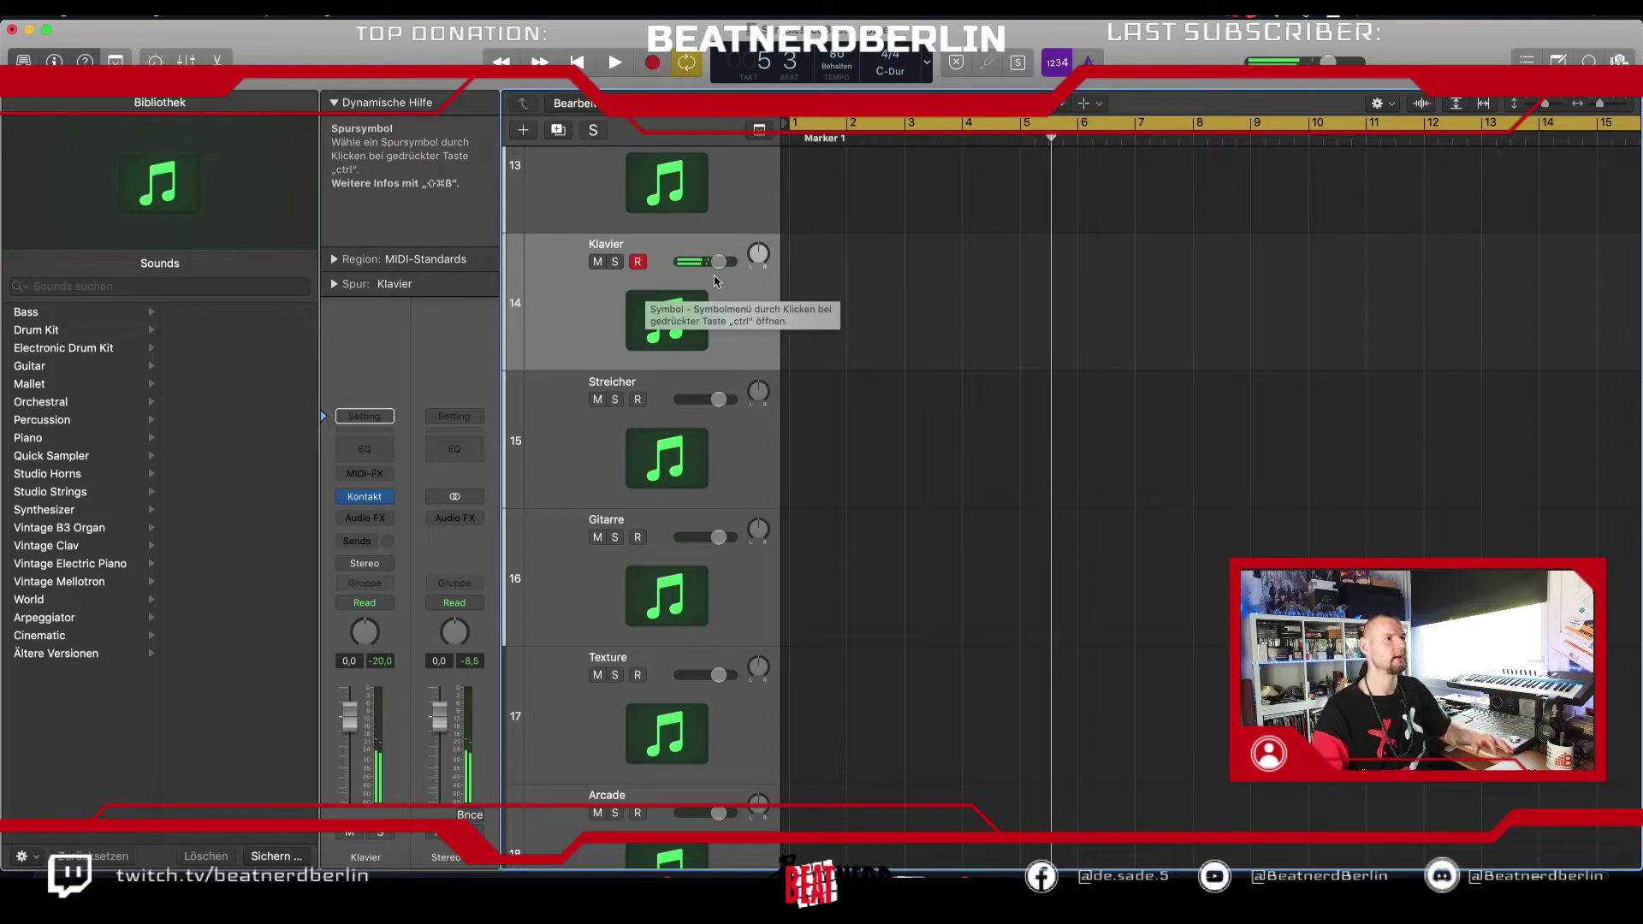
Step: Set the cycle range to run from bar 1 to bar 5 and select the Git 2 audio region
key("c")
scroll(862, 430, "down", 1)
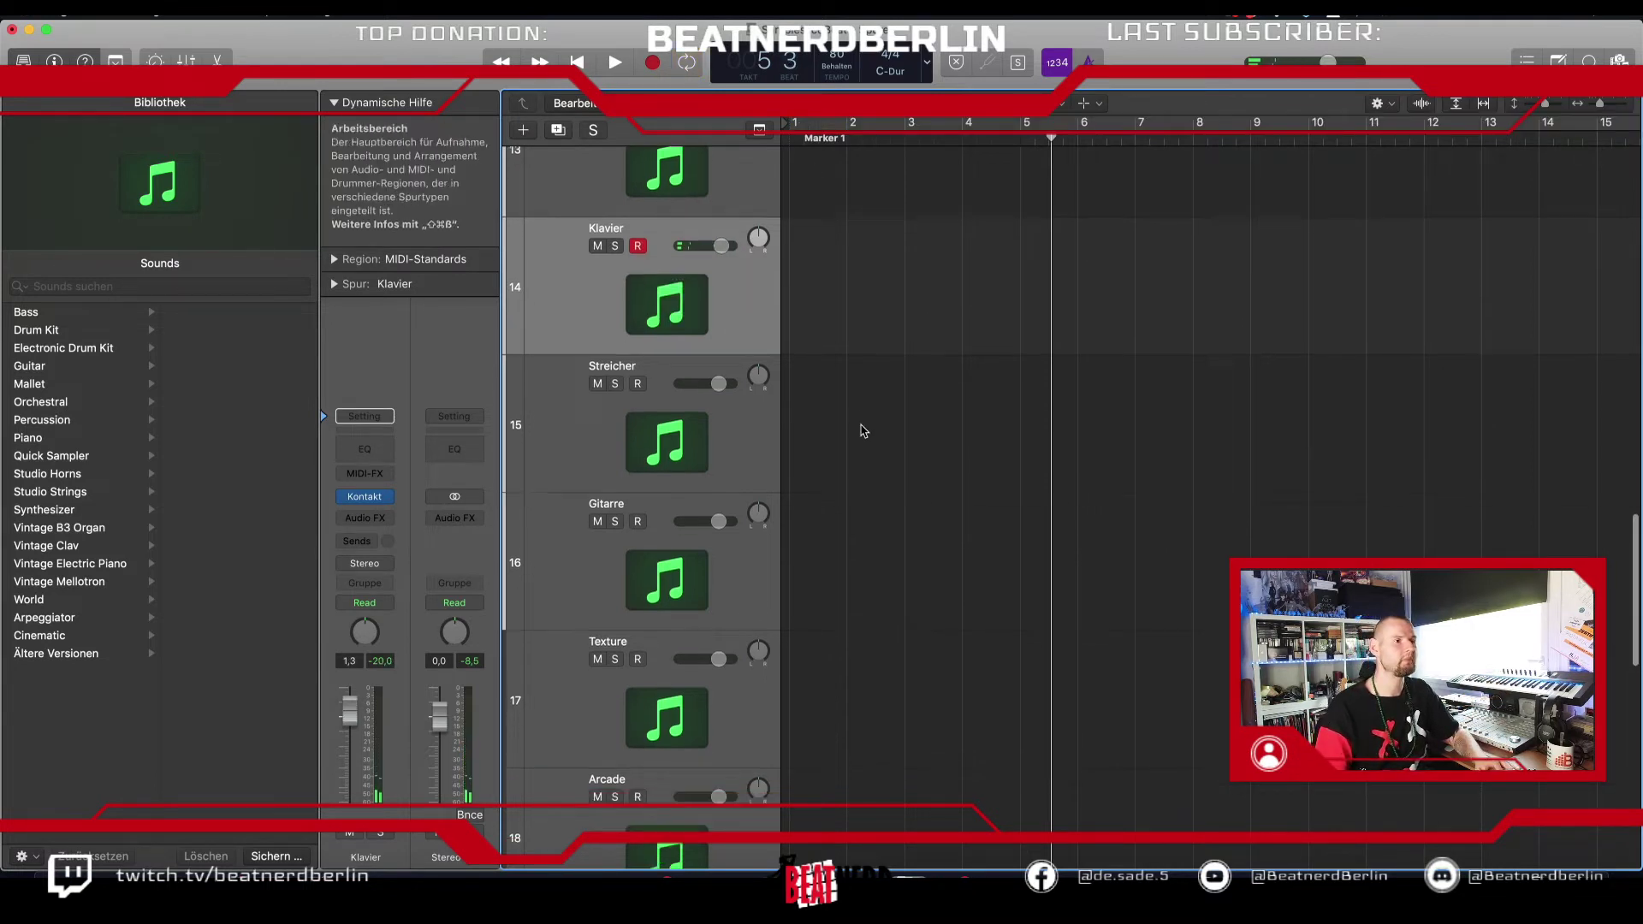
scroll(863, 430, "down", 5)
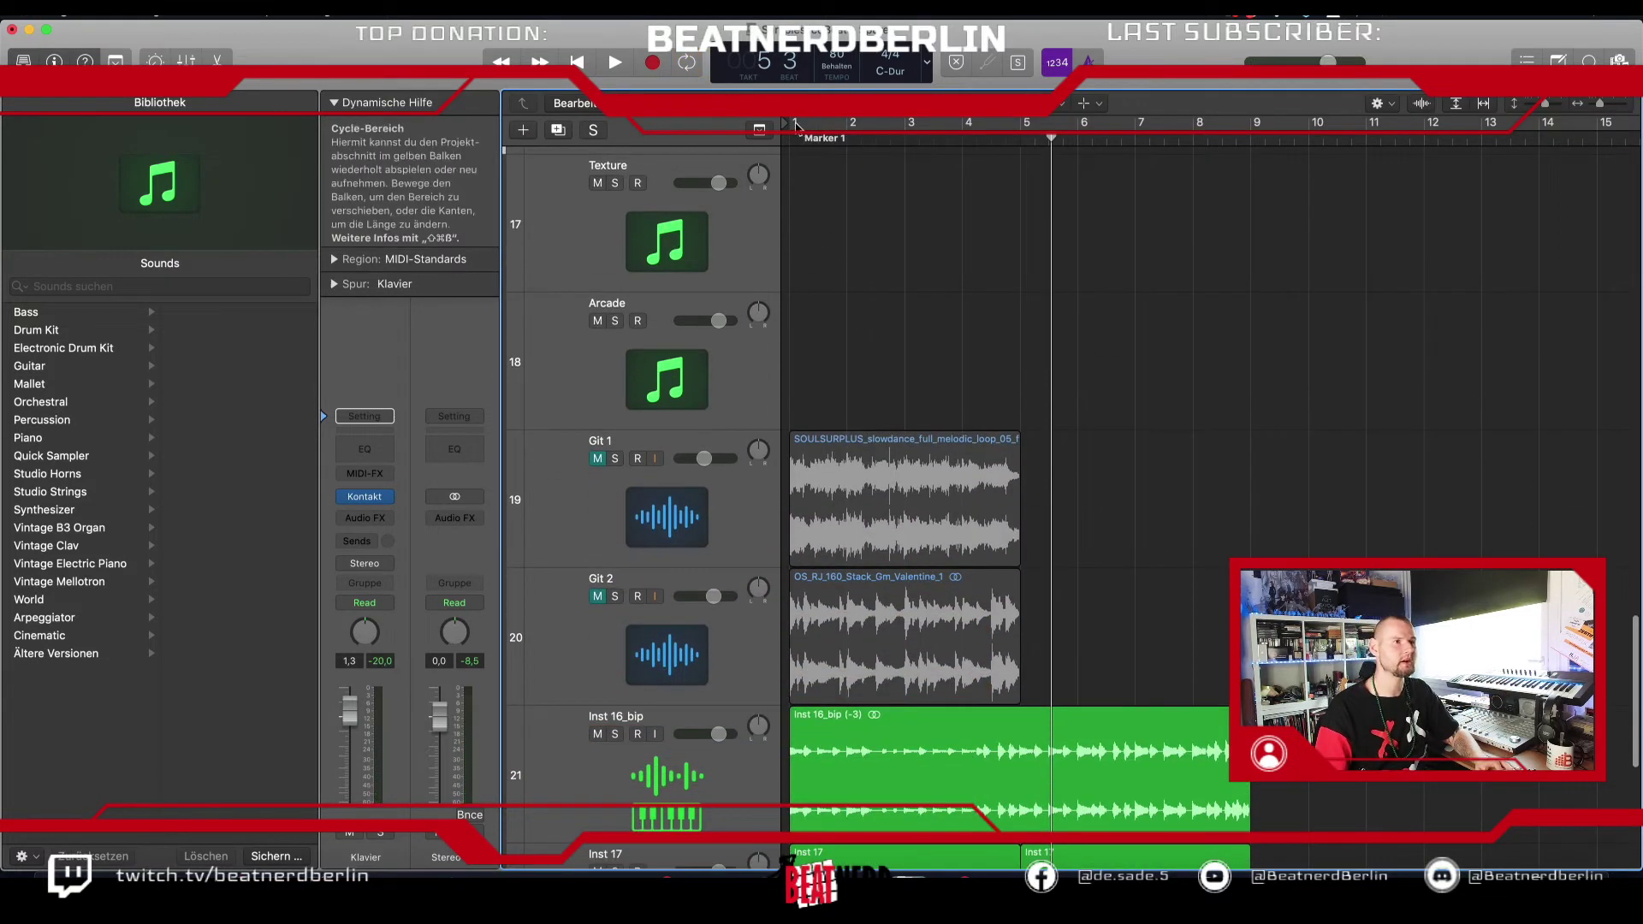
left_click_drag(796, 124, 1023, 126)
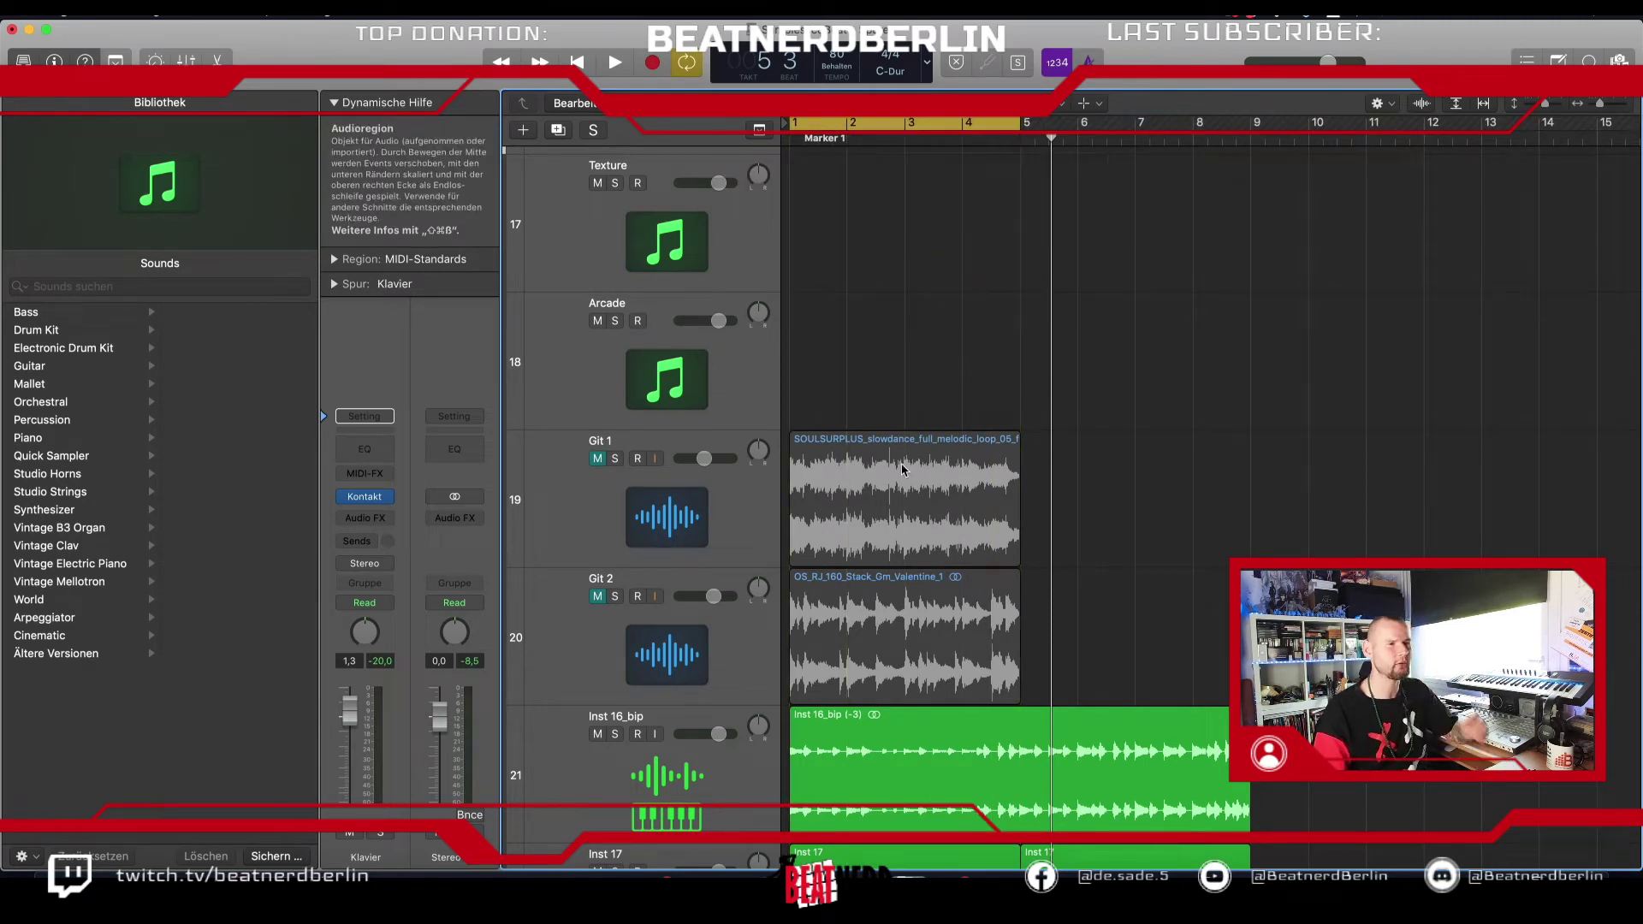
left_click(883, 604)
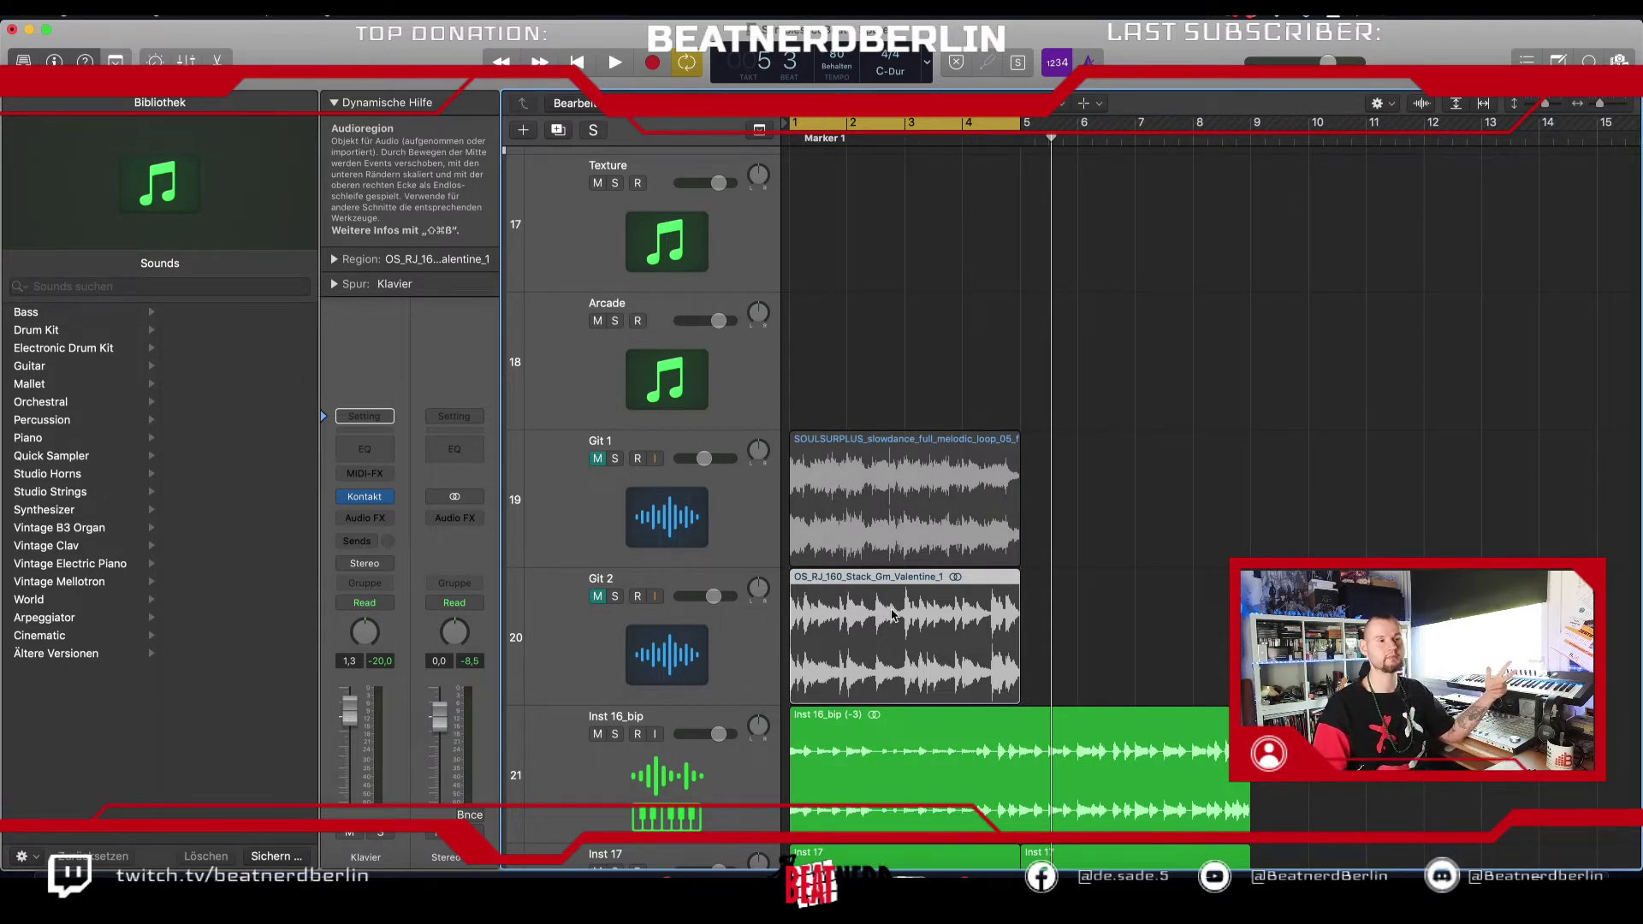
Step: Create a MIDI region at bar 1 on the Klavier track with the Pencil tool and extend it to bar 5
scroll(891, 614, "up", 5)
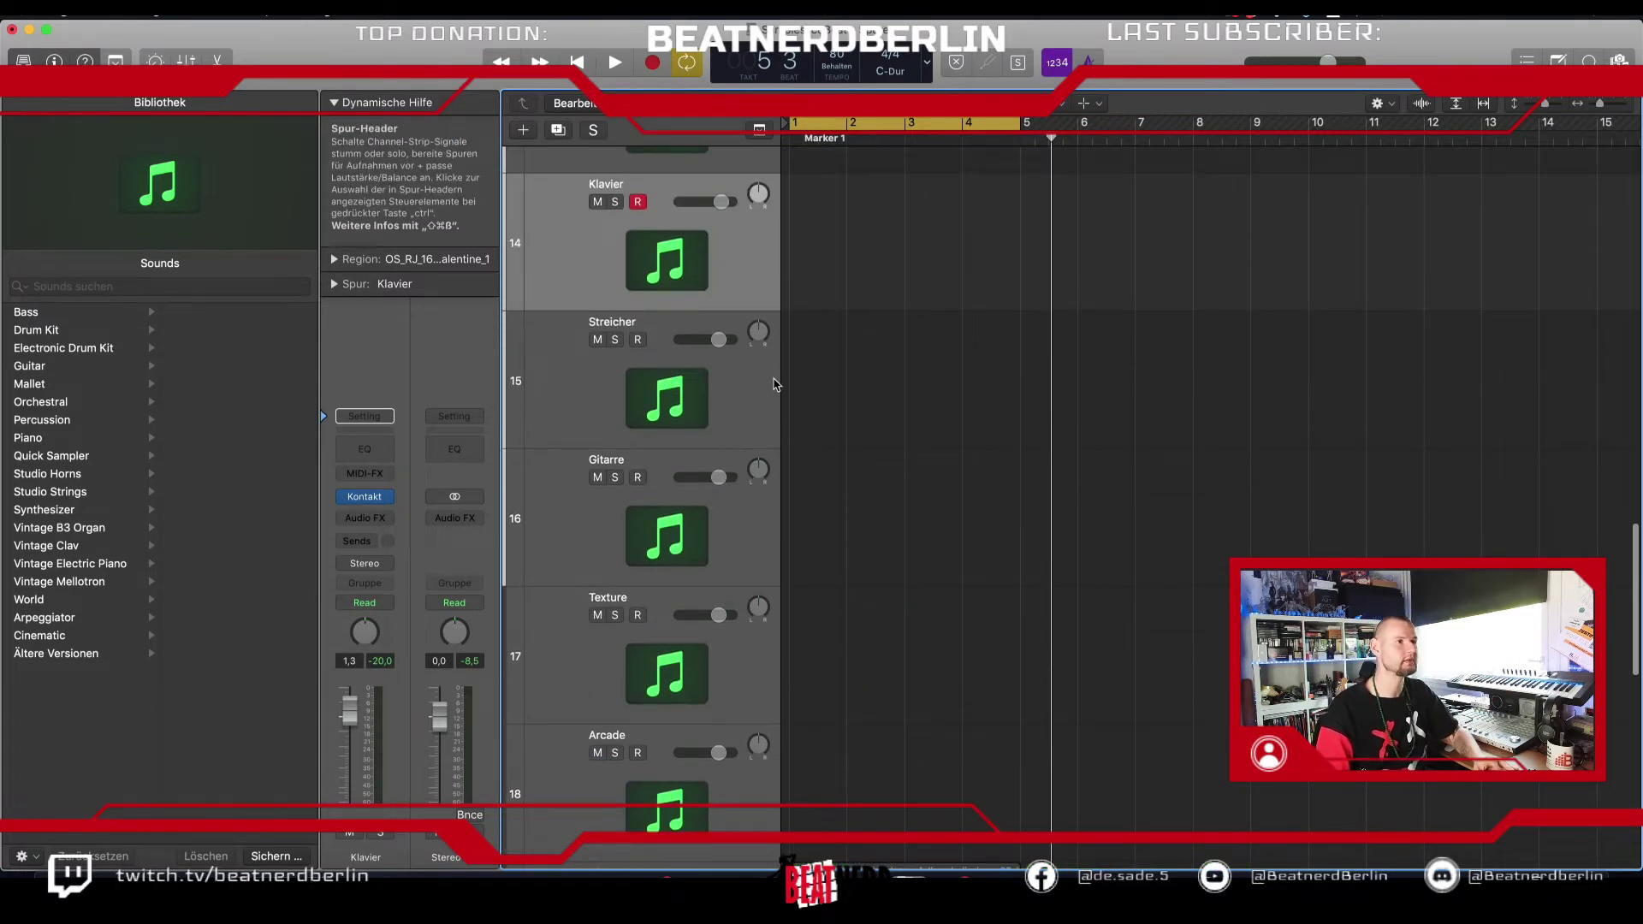
scroll(780, 414, "up", 3)
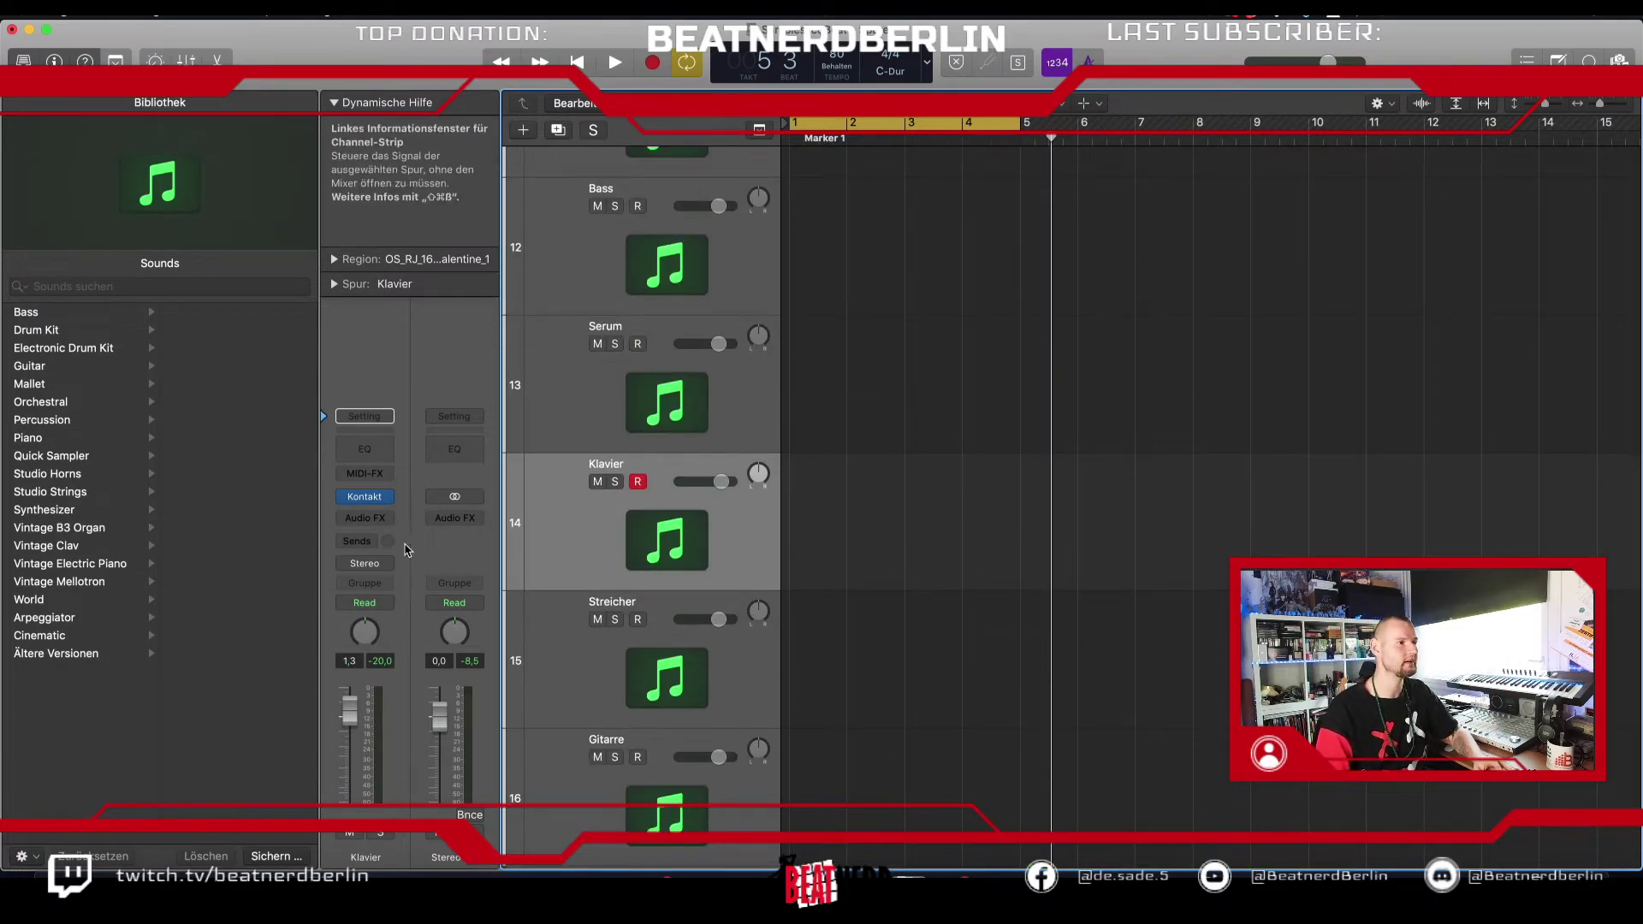
key("t")
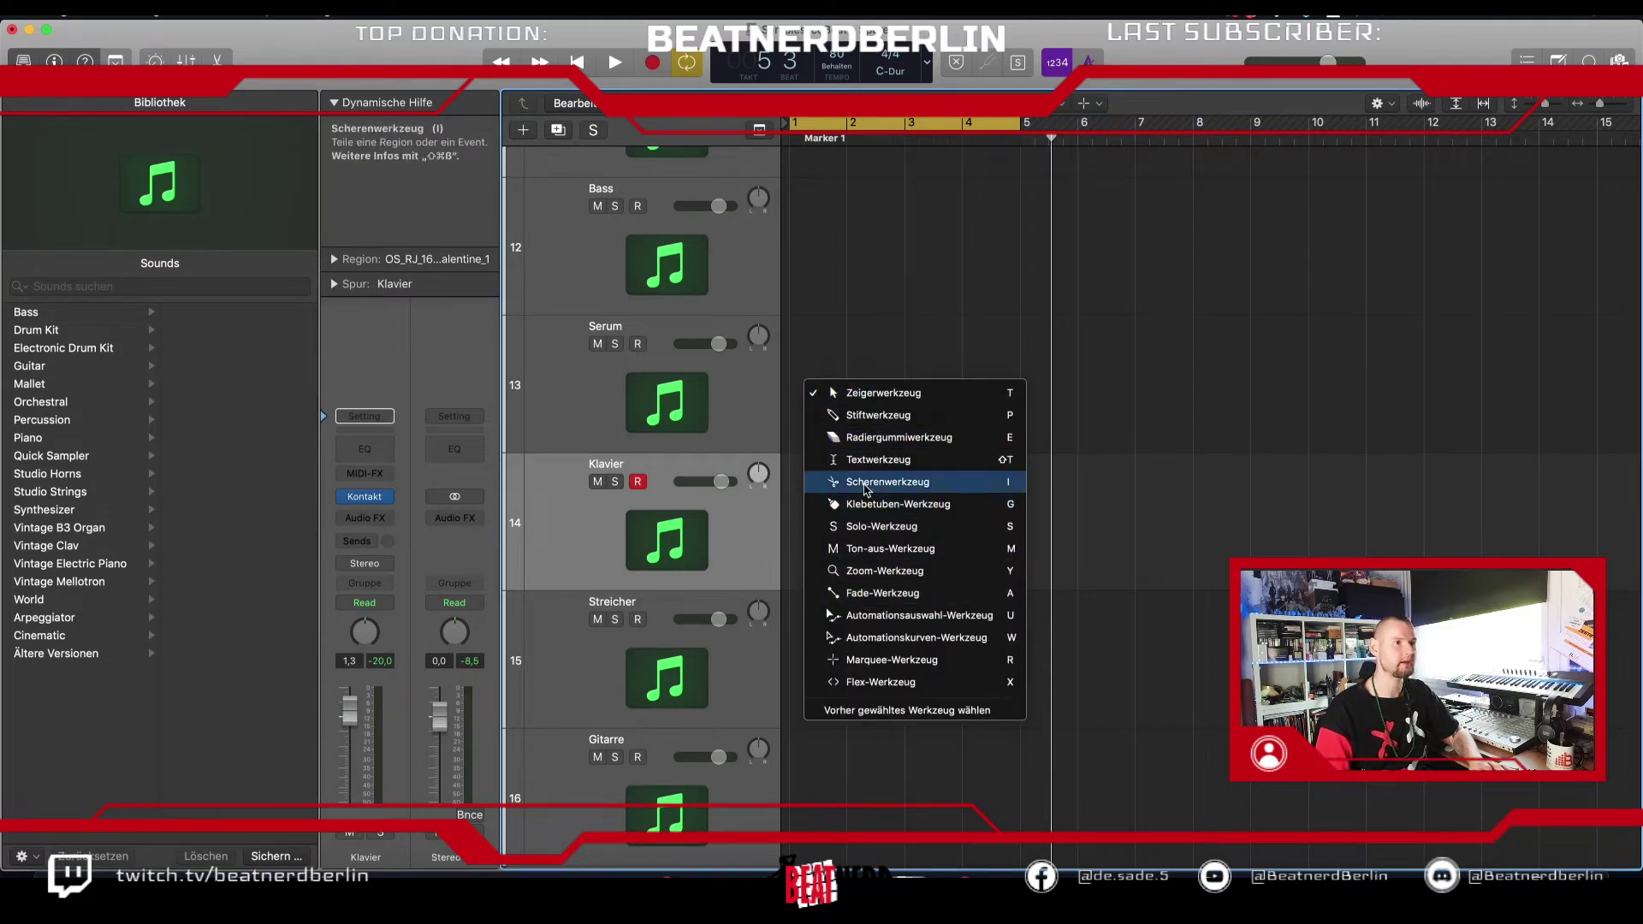
left_click(847, 416)
left_click(804, 510)
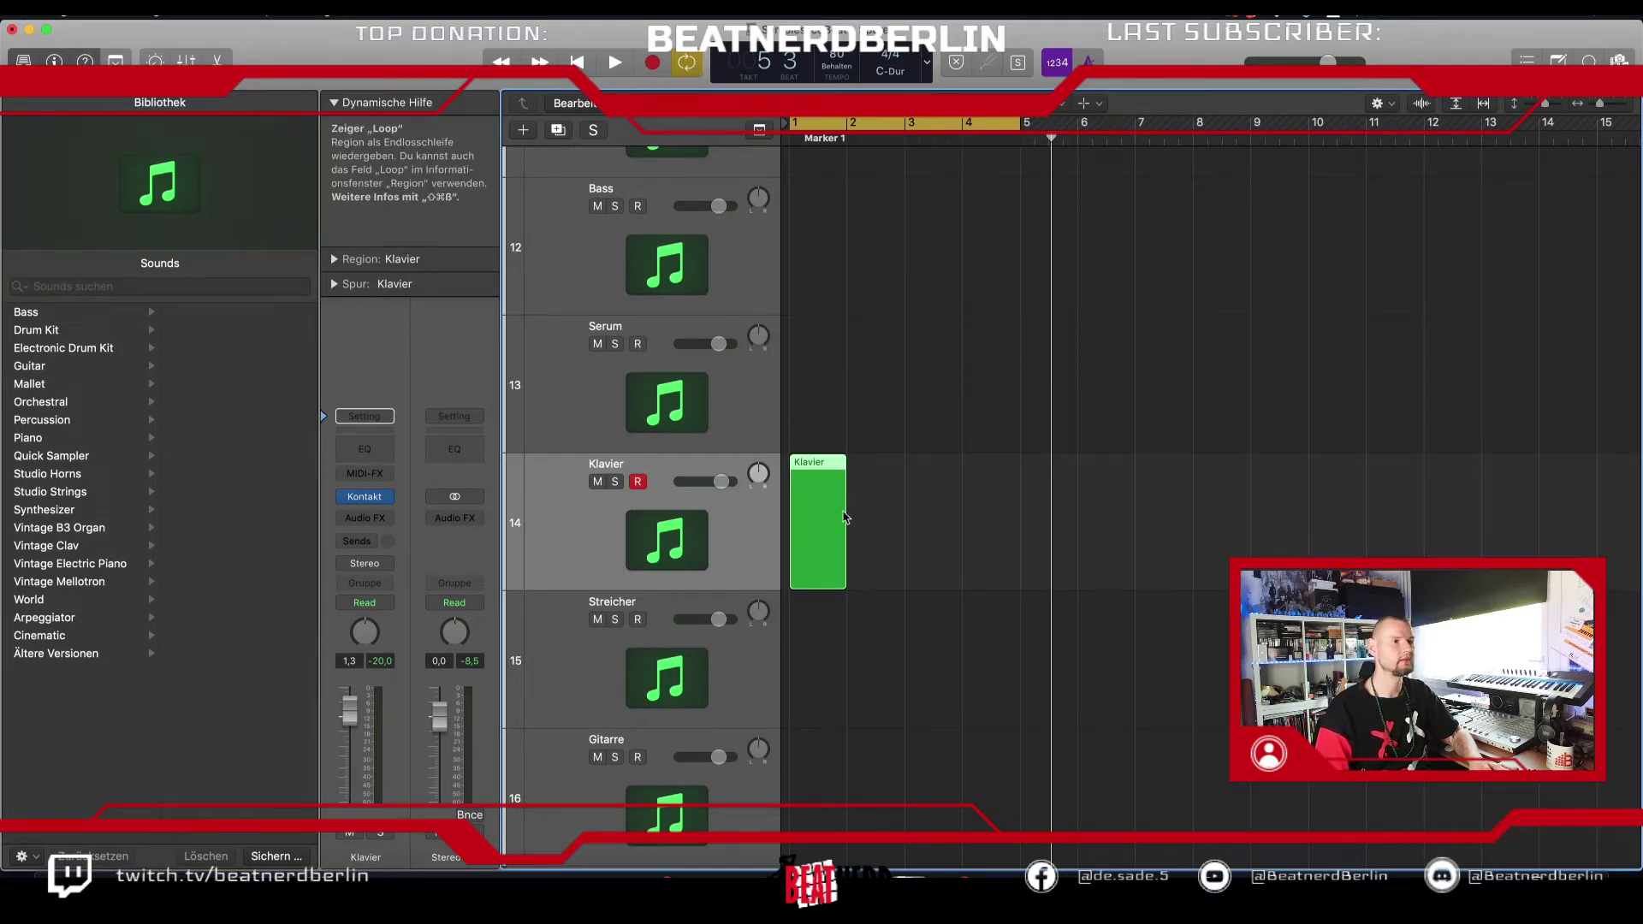
key("t")
left_click(860, 511)
left_click_drag(846, 555, 1048, 557)
Step: Open the Klavier region in the piano roll and raise the track's volume to 2.9 dB
double_click(929, 552)
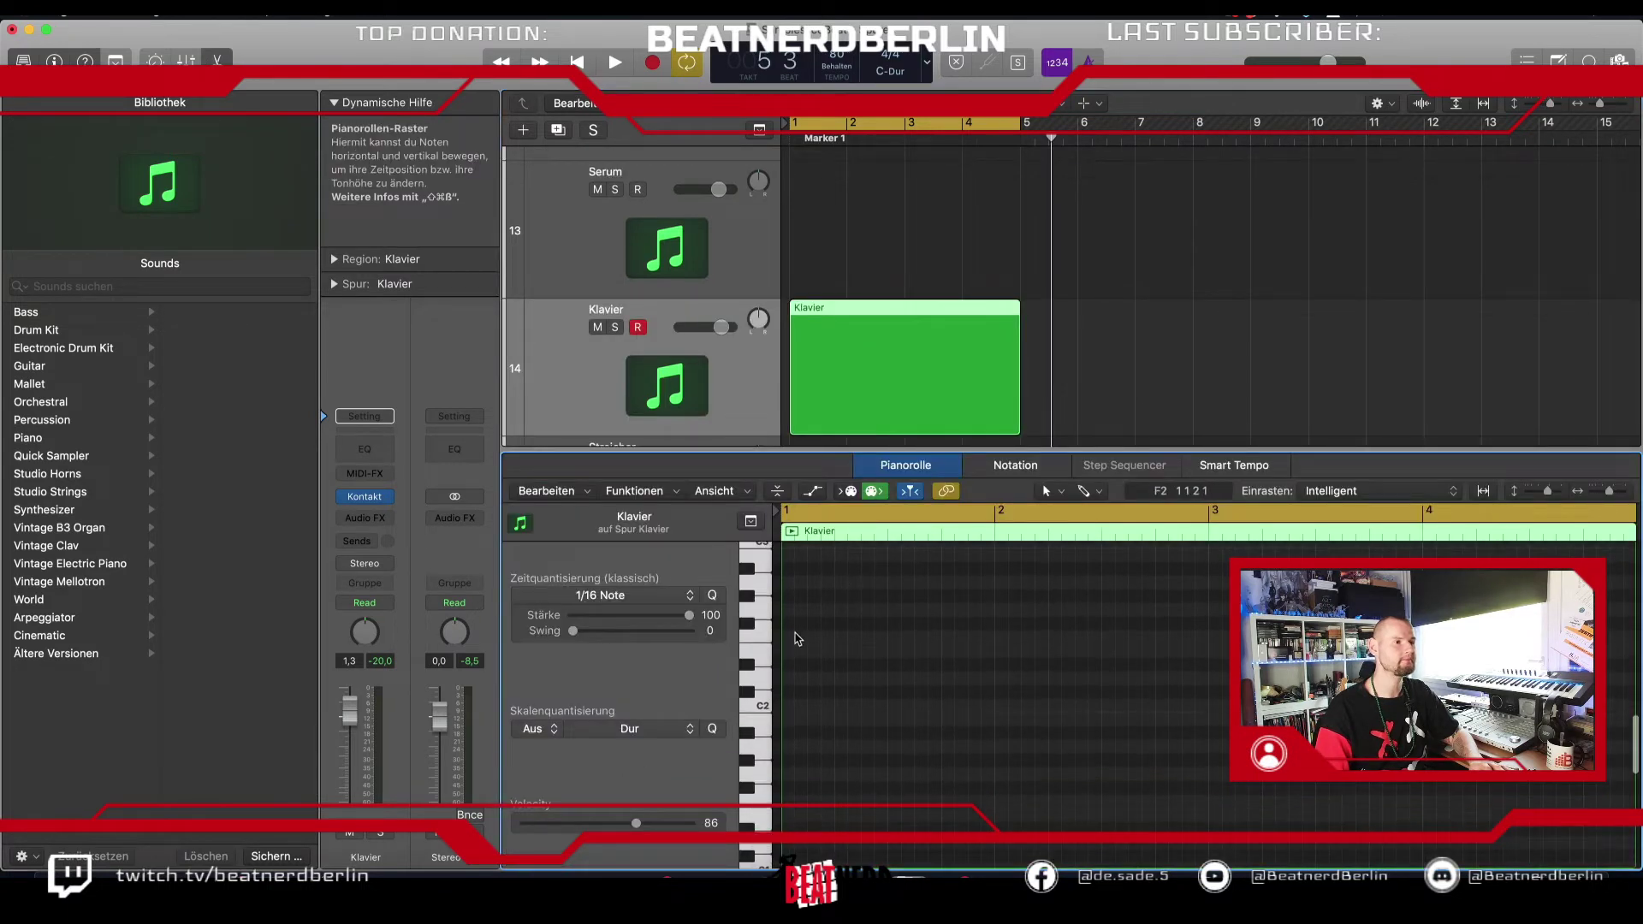
scroll(753, 680, "down", 5)
scroll(767, 728, "up", 5)
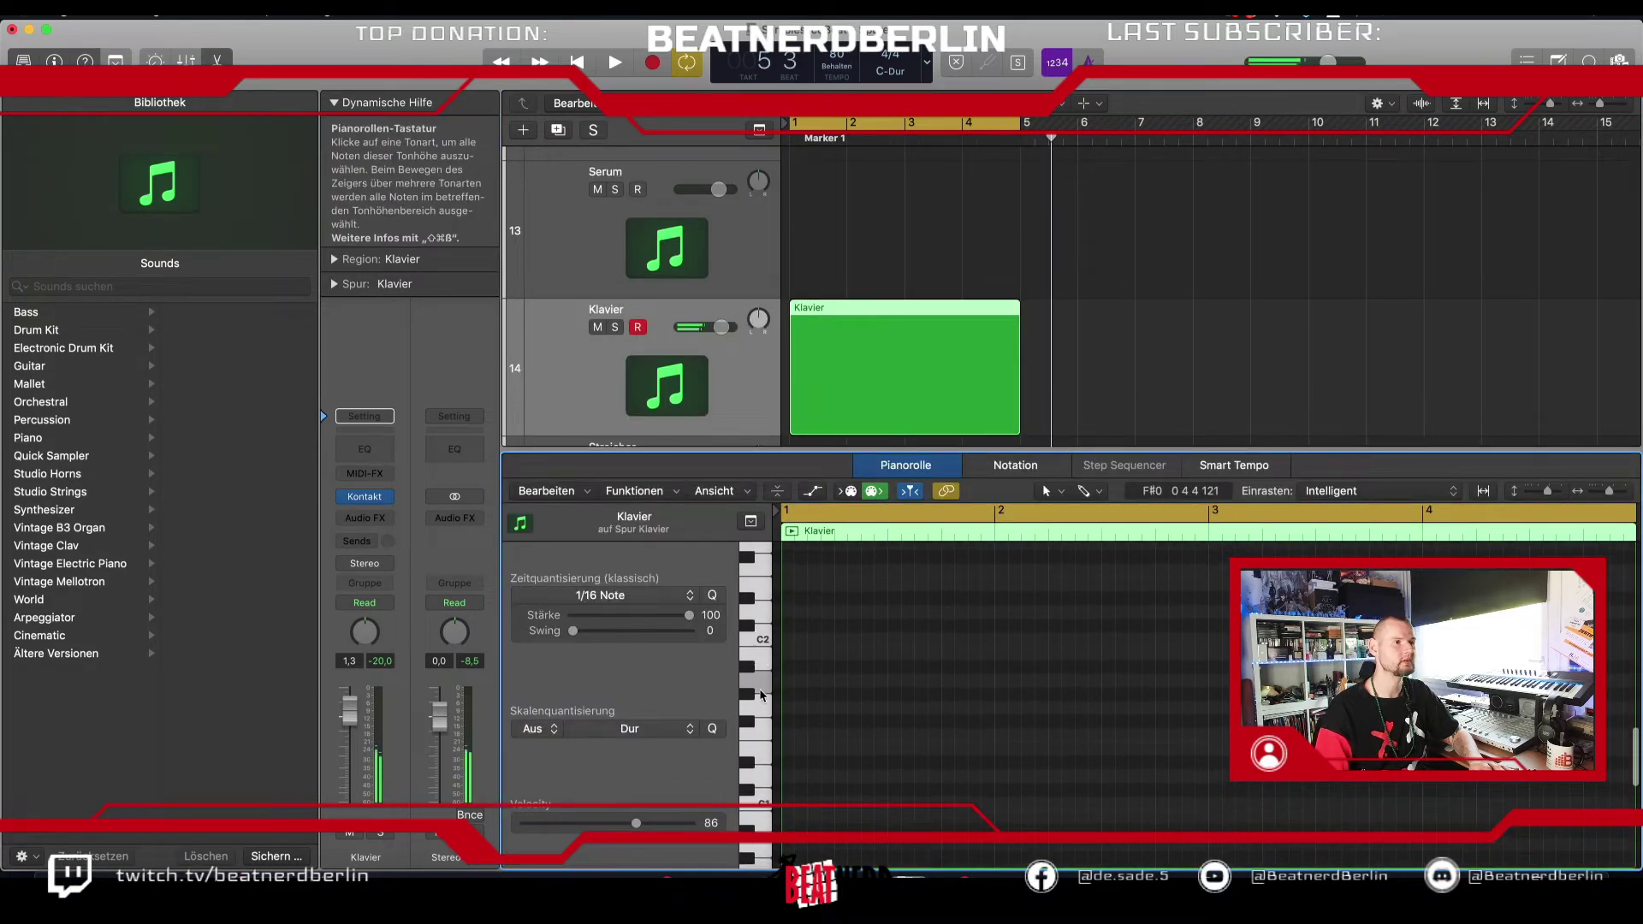
left_click_drag(721, 326, 726, 327)
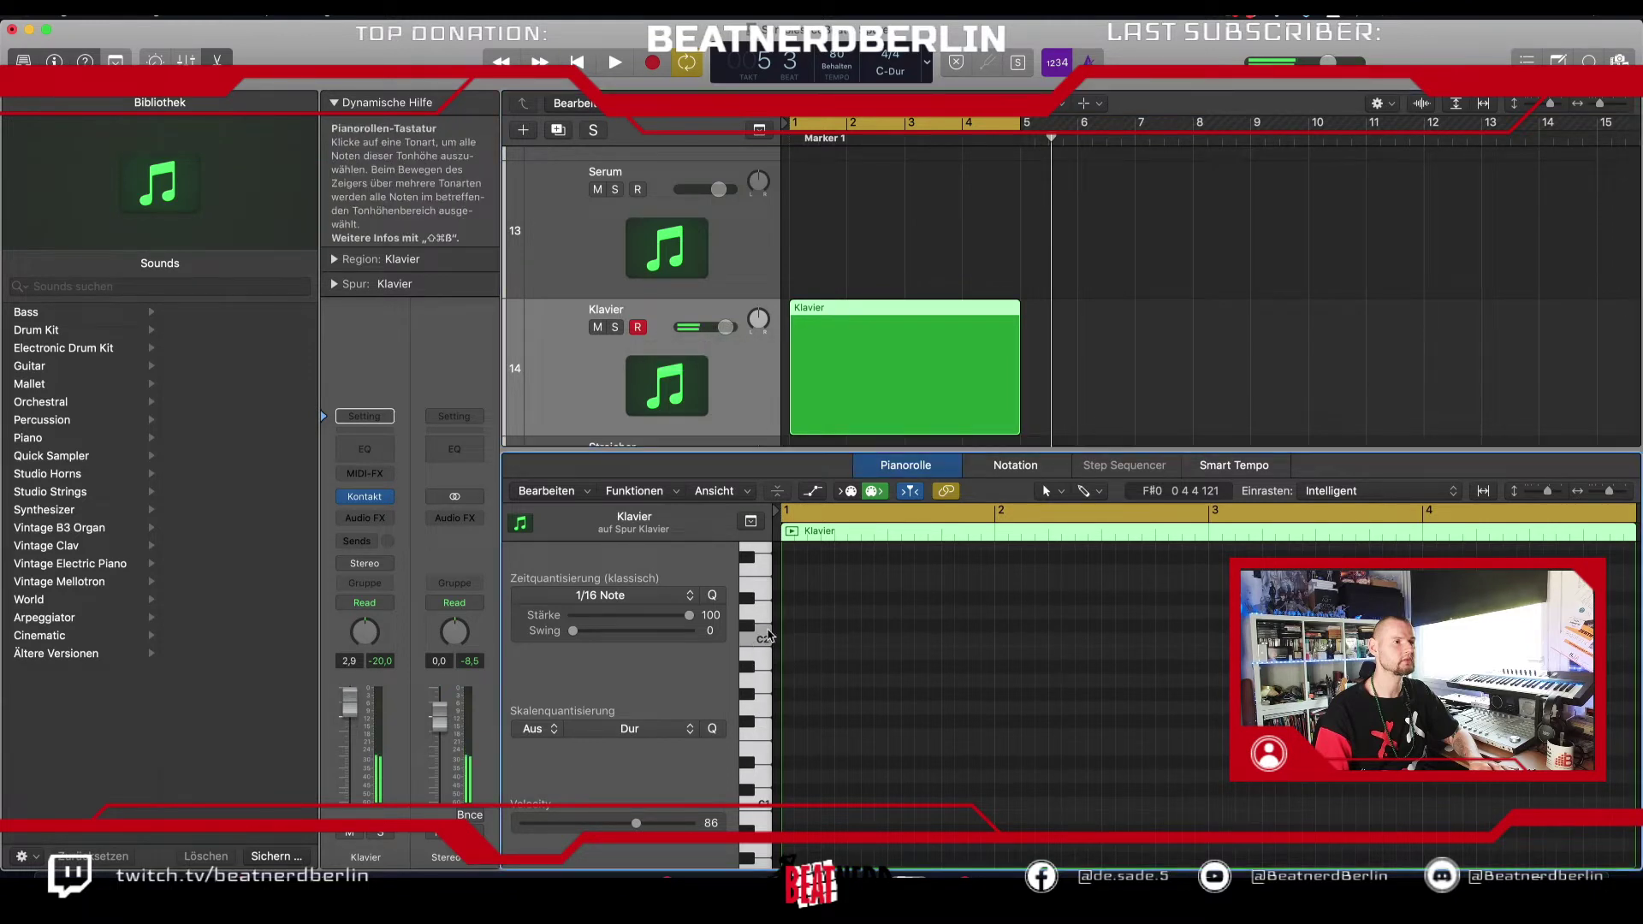
Step: Insert a Compressor on the Klavier track and switch it to the Studio FET model
left_click(384, 520)
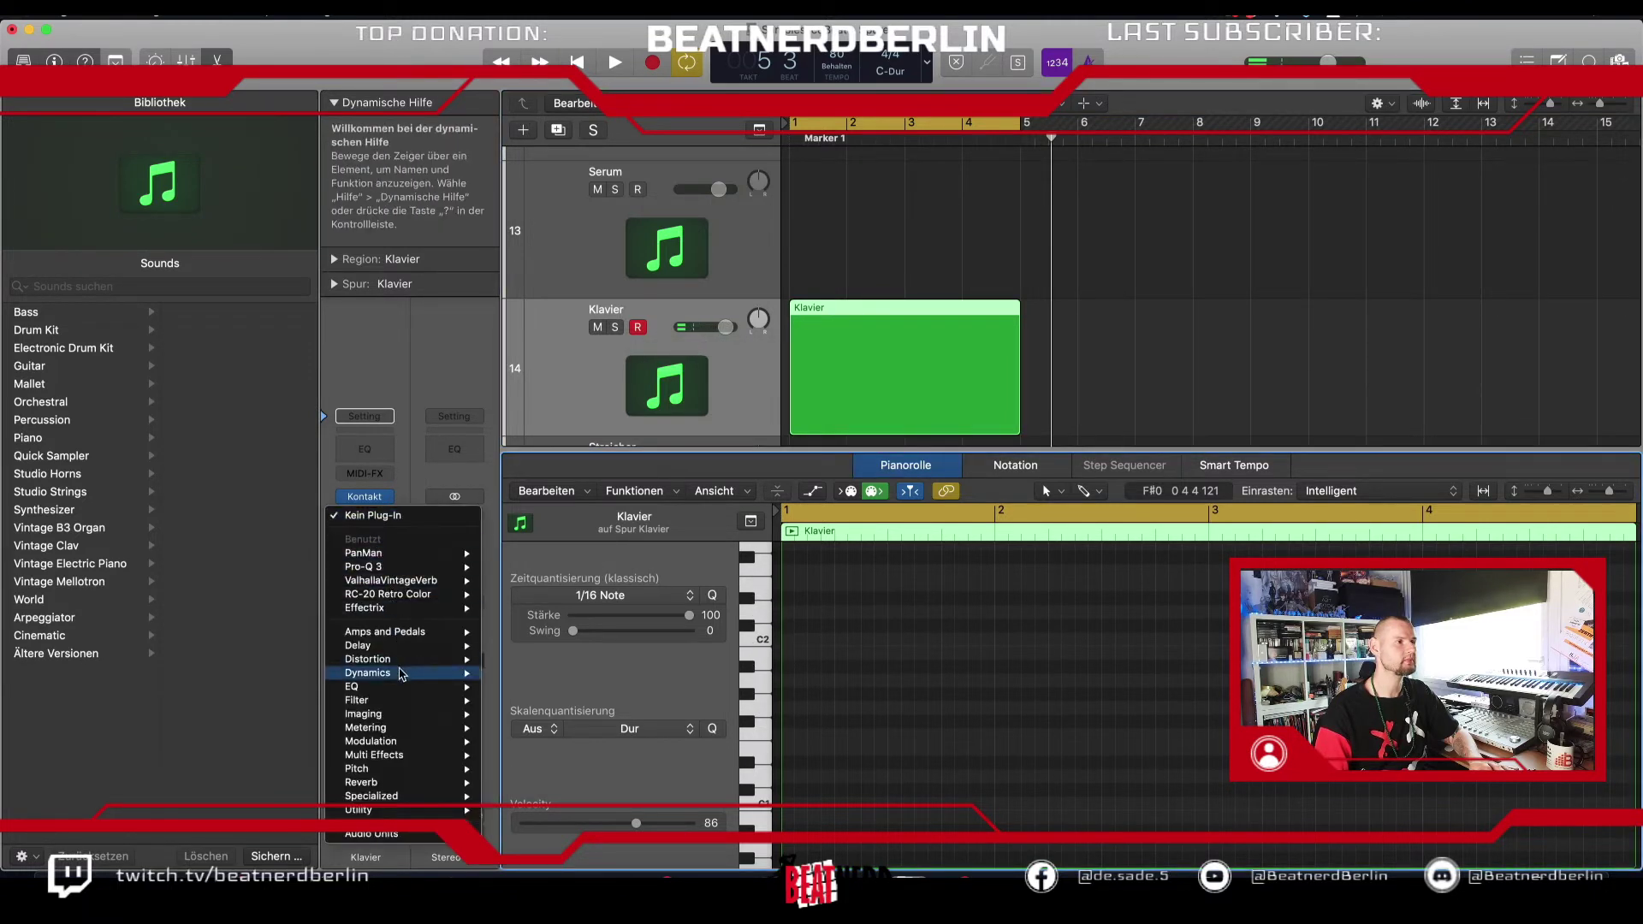
mouse_move(445, 675)
left_click(635, 687)
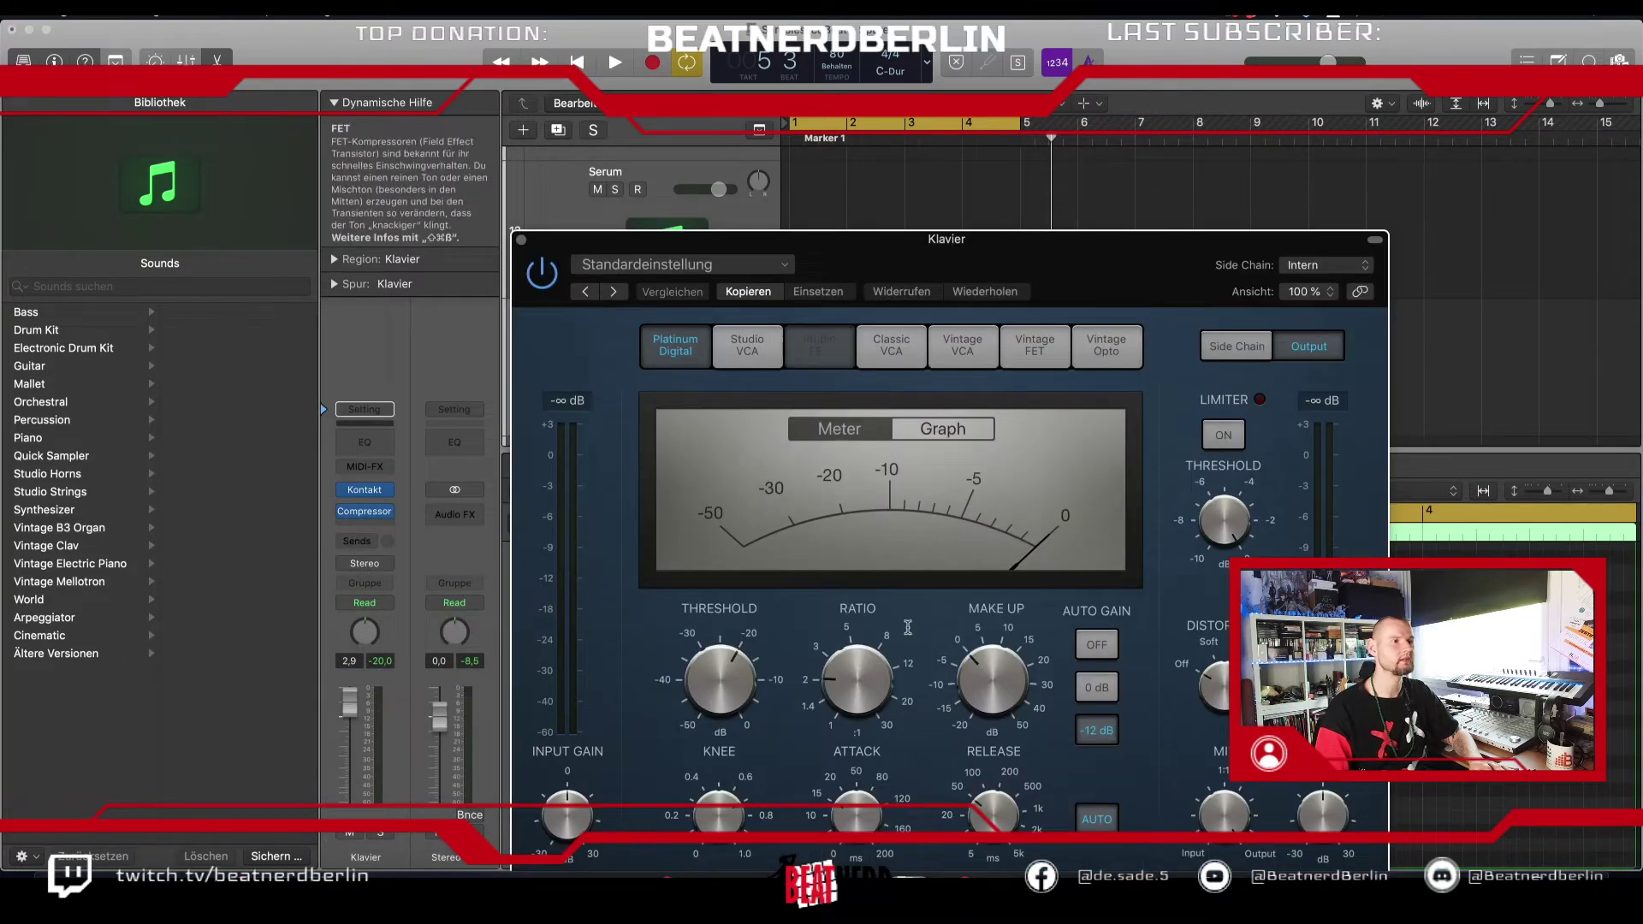
left_click(819, 345)
Step: Raise the compressor's make-up gain slightly, lower its threshold, and set the Klavier track's volume to -2.8 dB
left_click_drag(997, 668, 1000, 662)
left_click_drag(720, 681, 719, 698)
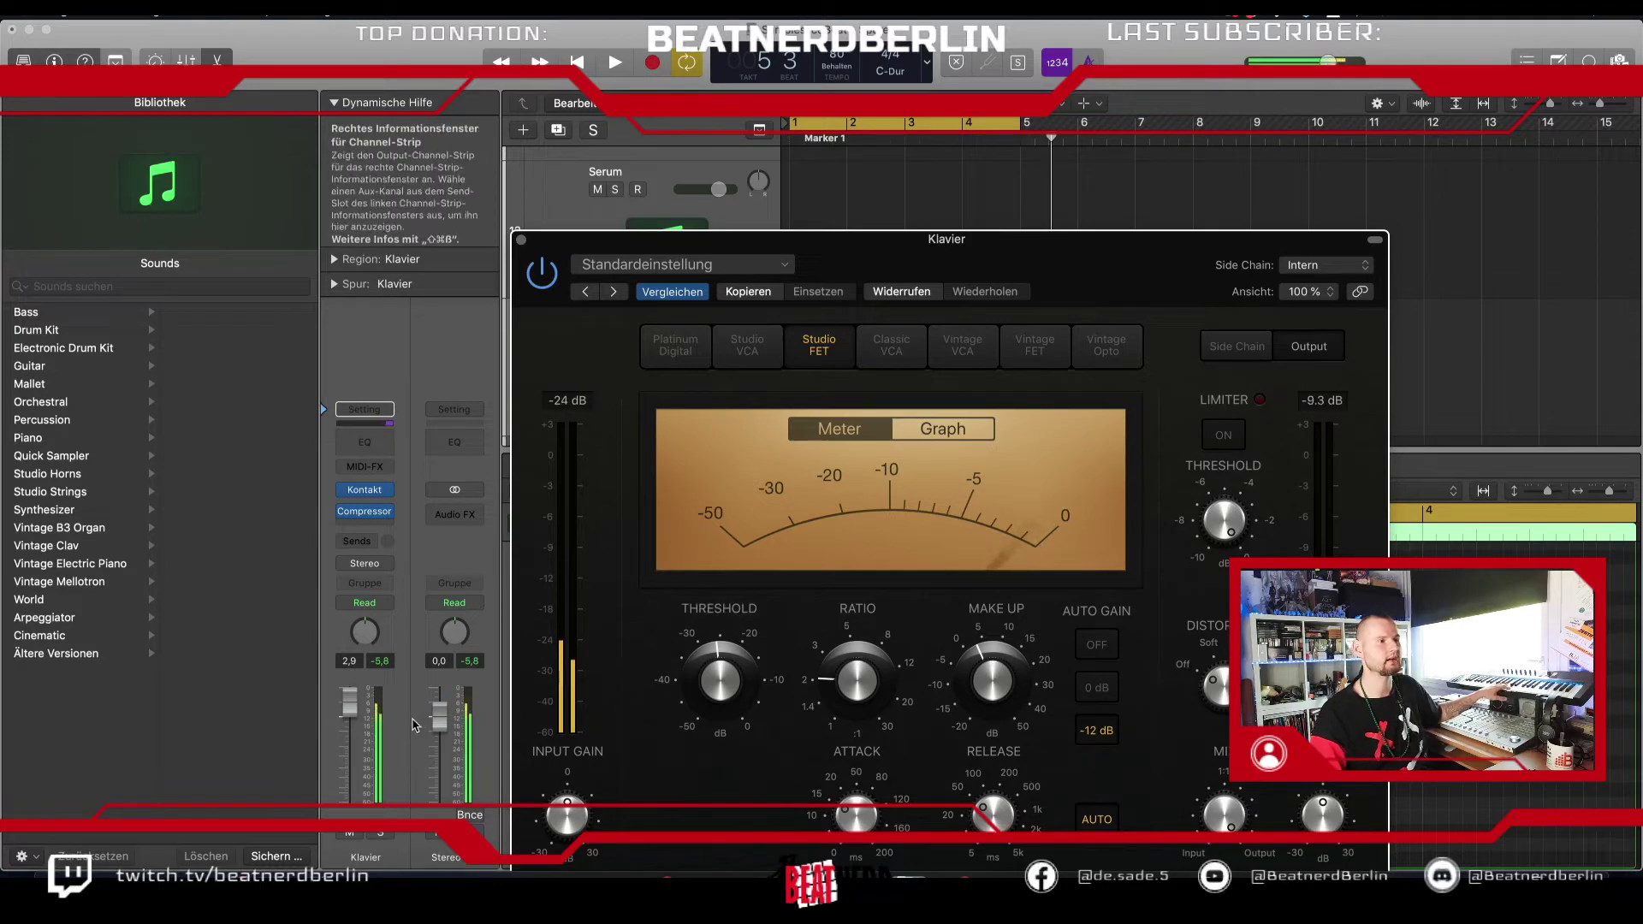
left_click(508, 294)
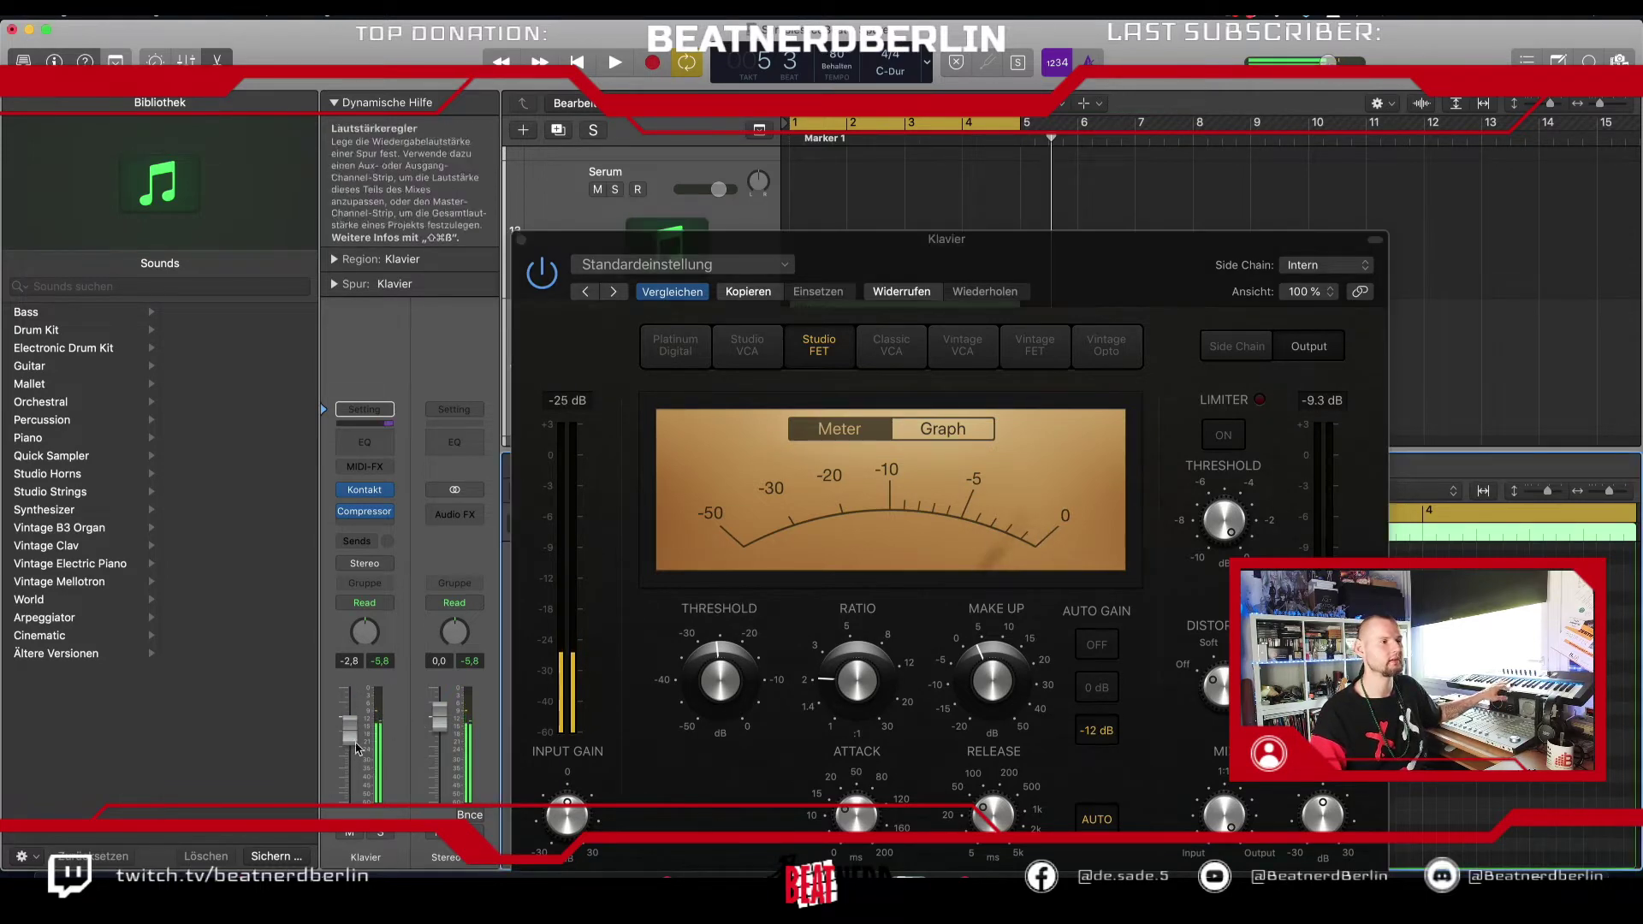
left_click(520, 240)
Step: Add a C2 note at the start of the Klavier region and lengthen it to one bar
scroll(770, 707, "down", 2)
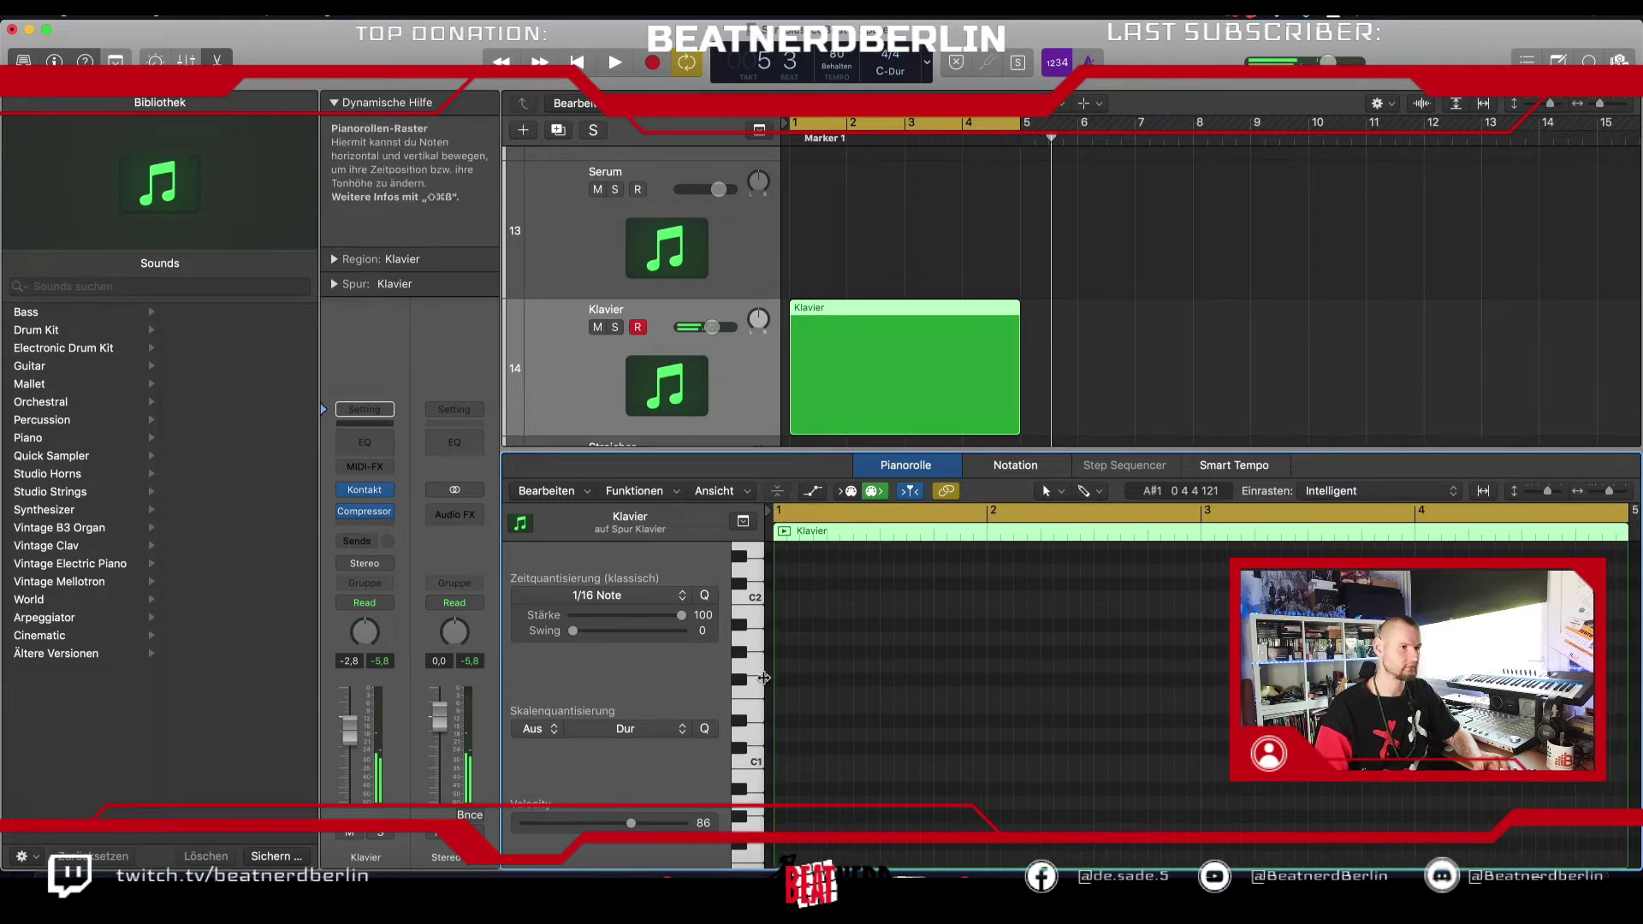
scroll(770, 667, "up", 2)
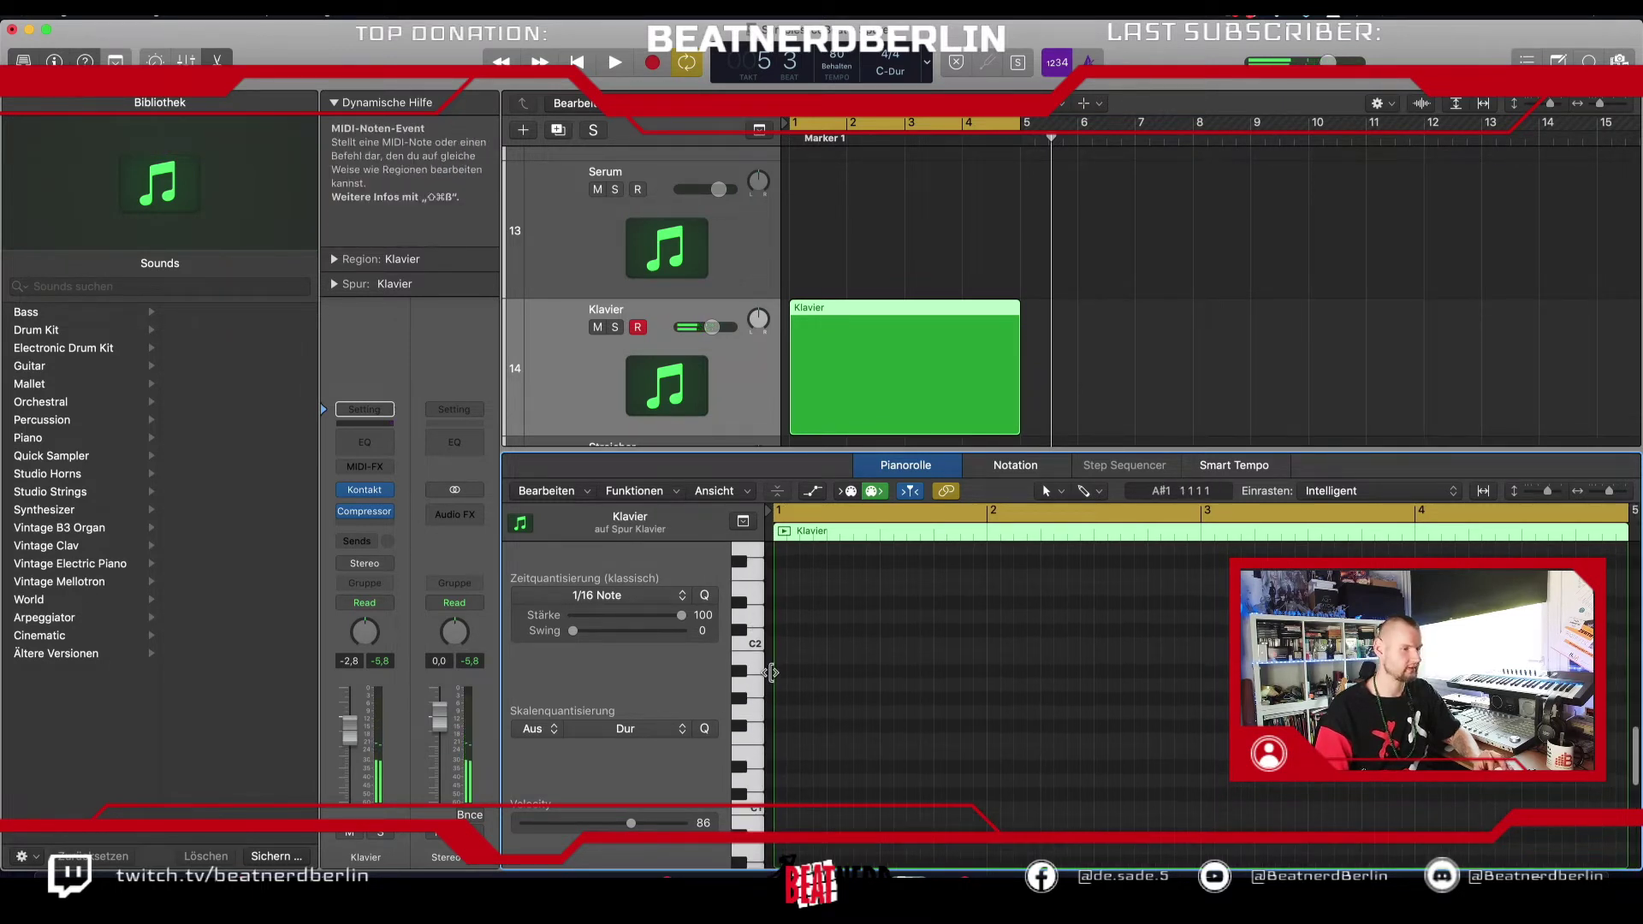
left_click(779, 646)
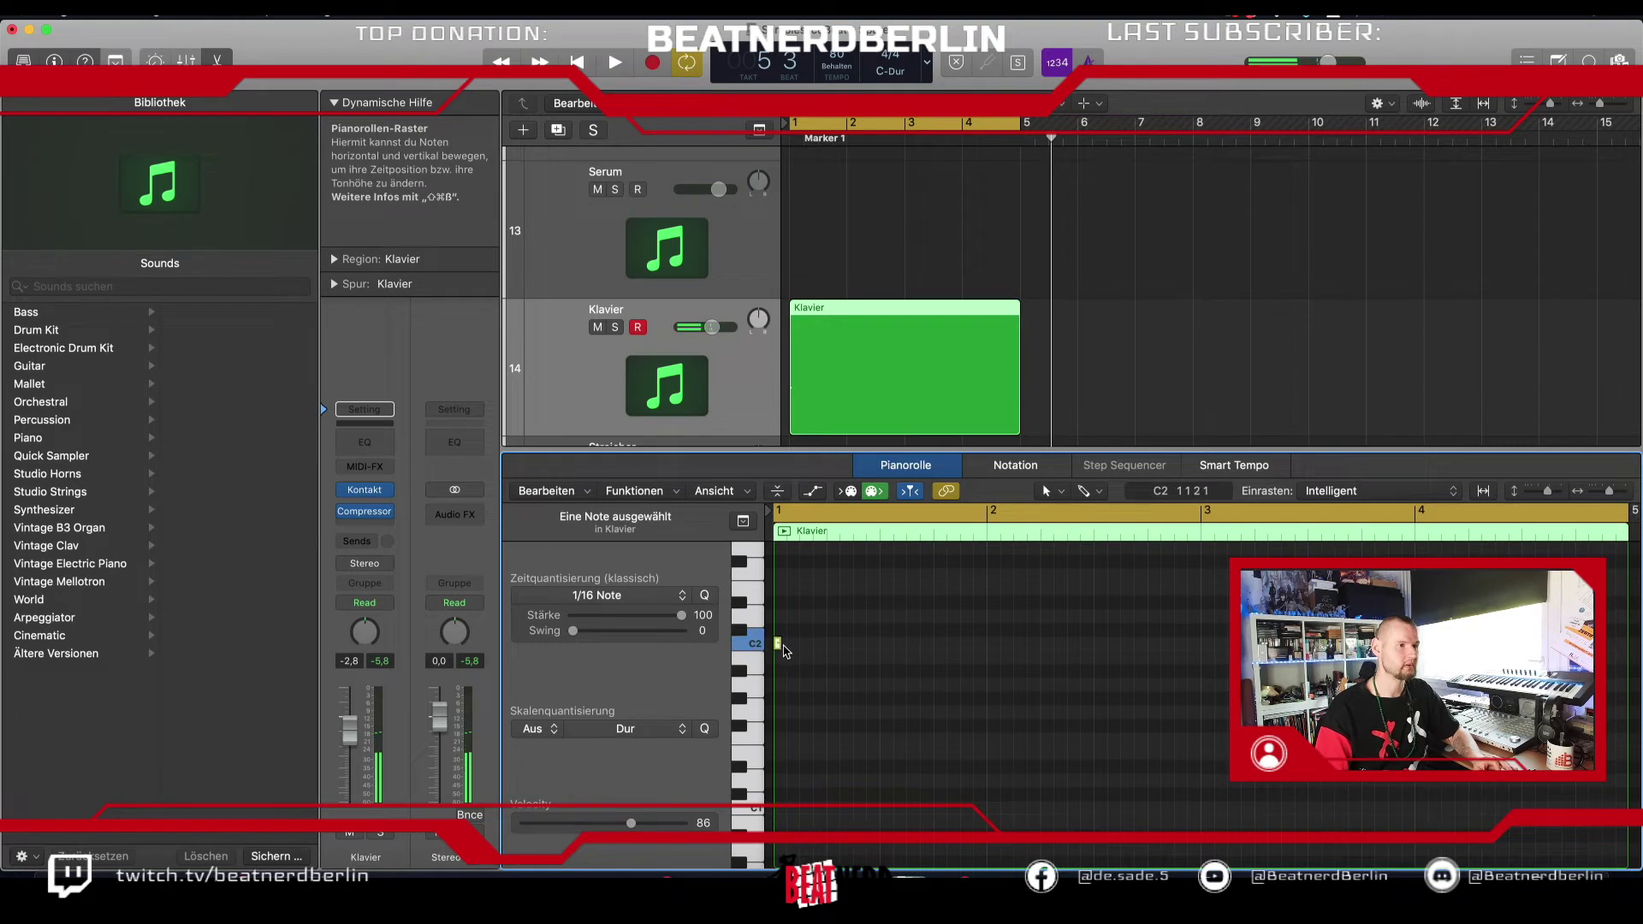
left_click_drag(785, 650, 986, 648)
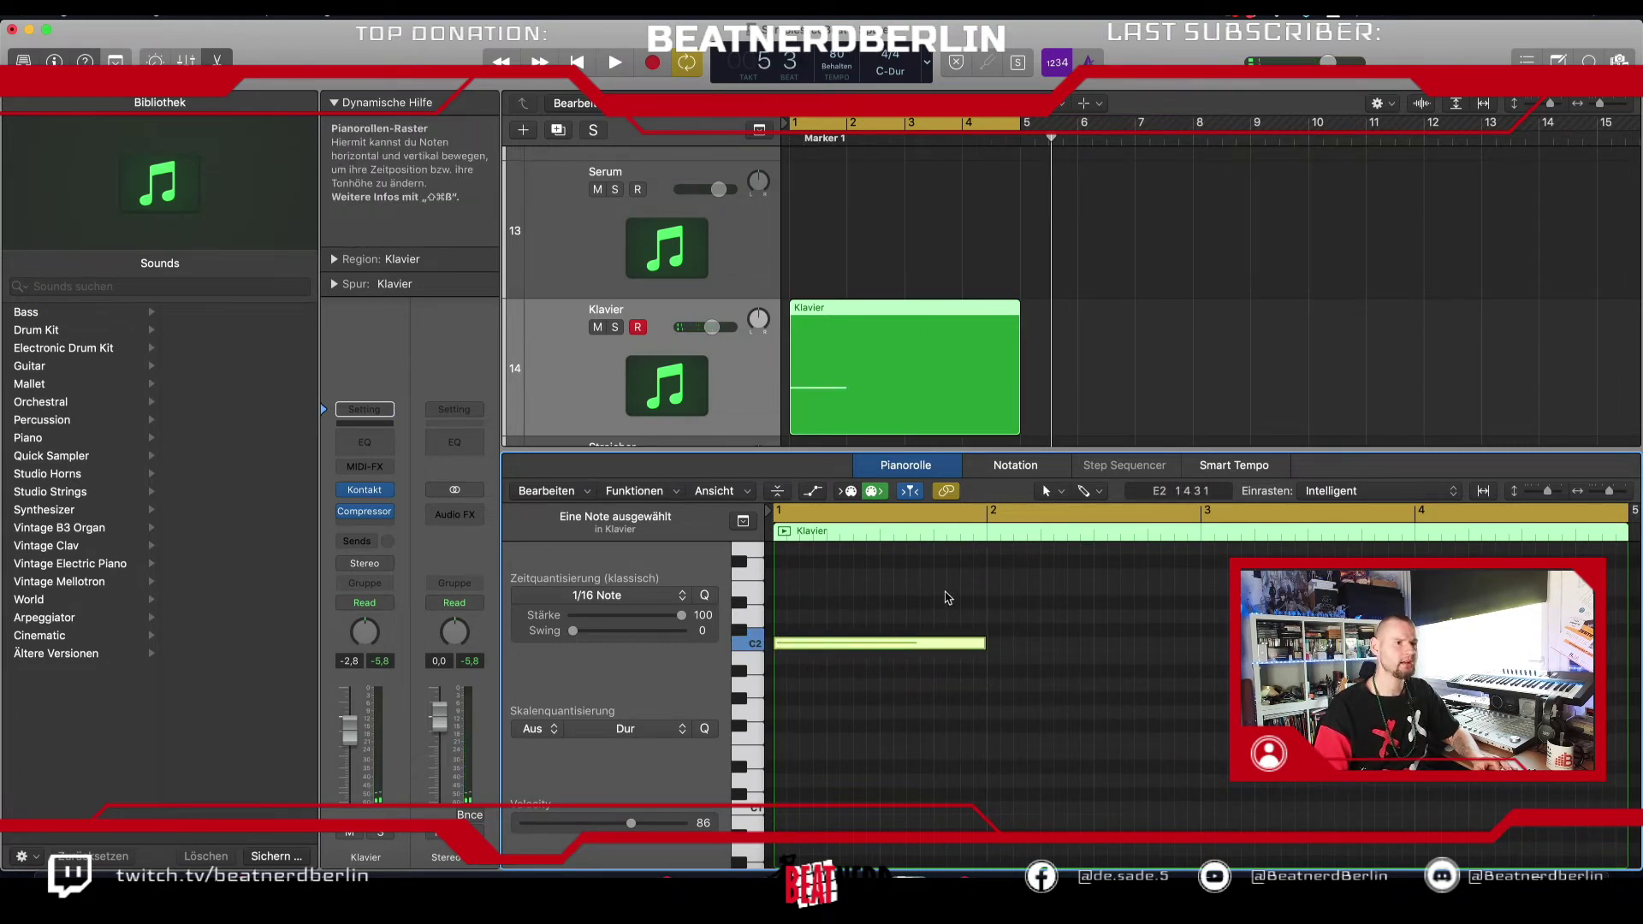
Step: Set the note's velocity to 120, move it up to E2, and play the loop to check the pitch
scroll(656, 824, "up", 8)
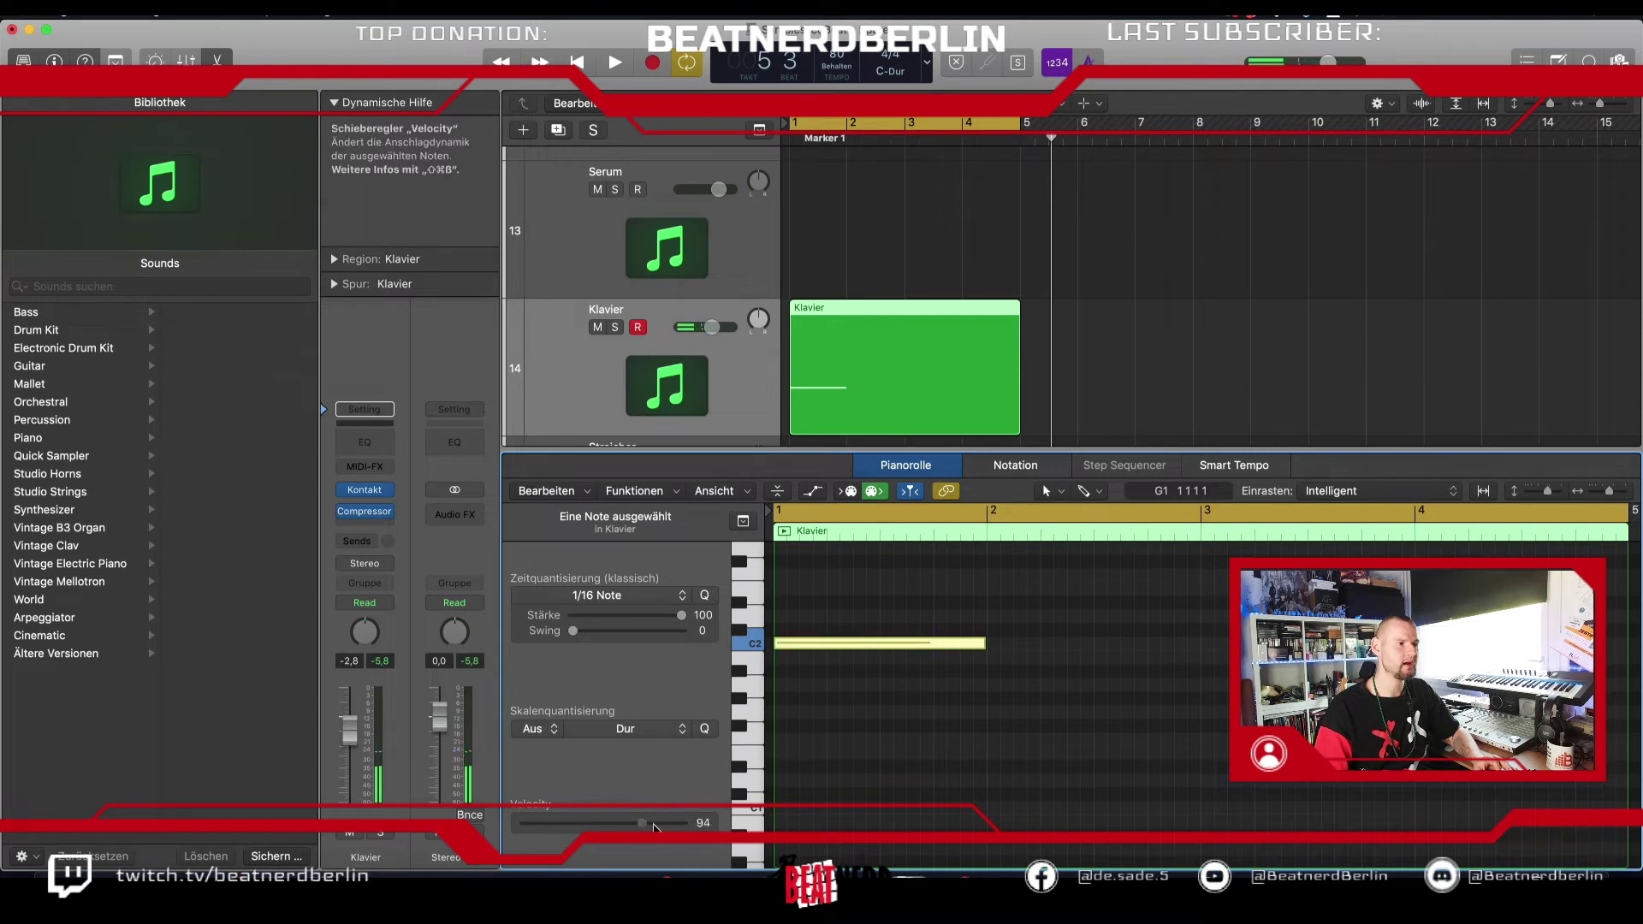
scroll(838, 815, "up", 5)
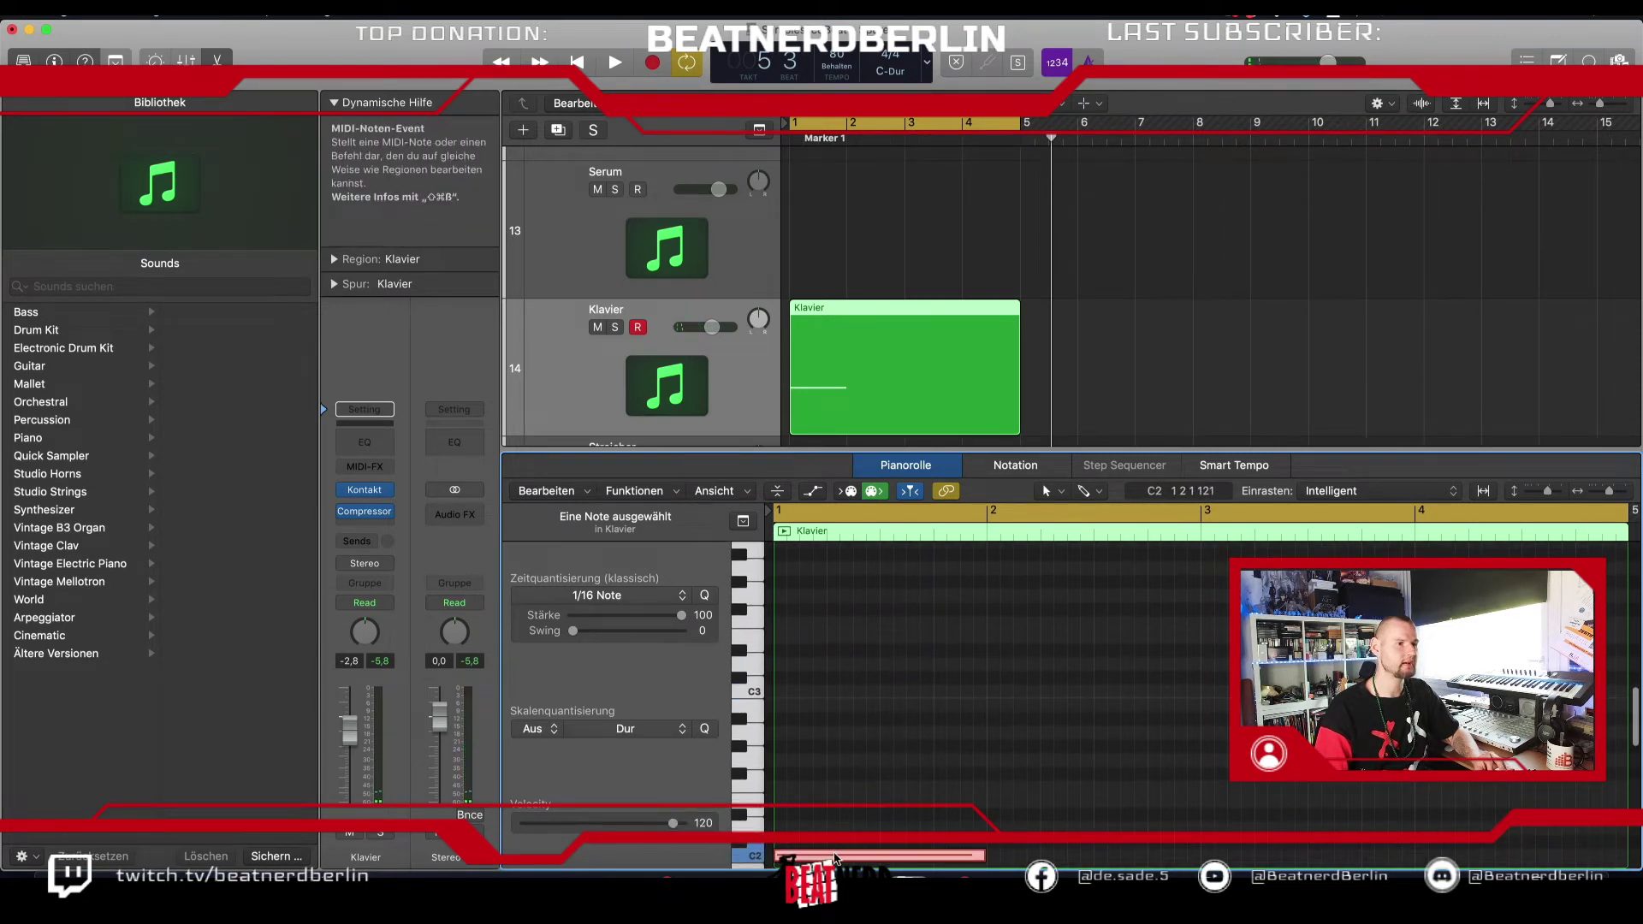
left_click_drag(836, 859, 840, 804)
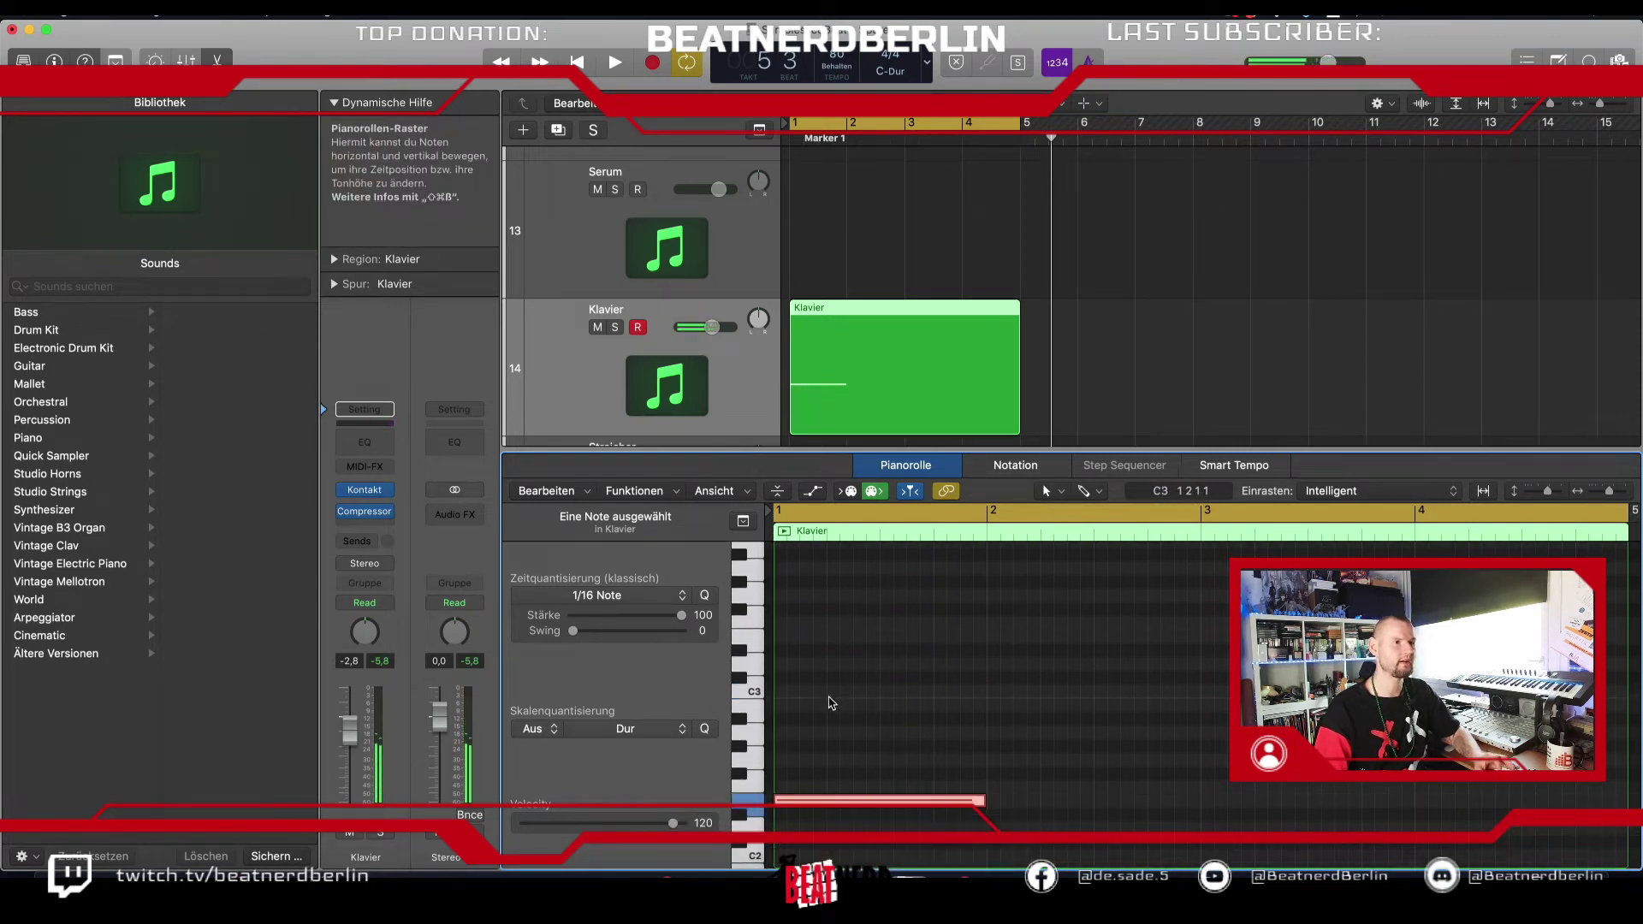
key("space")
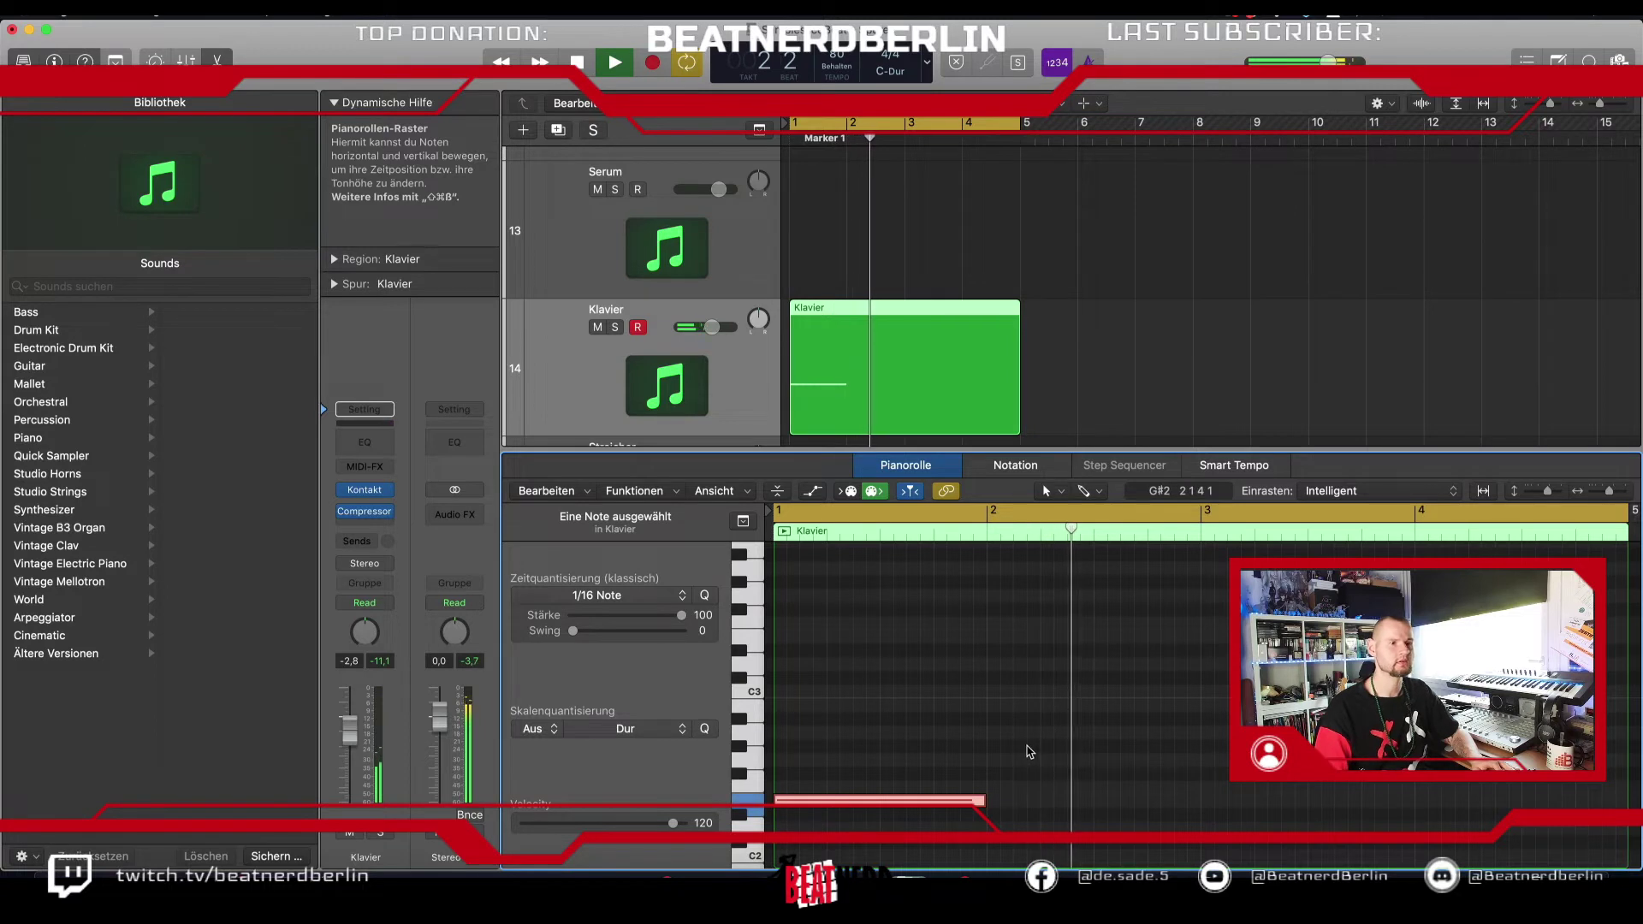
key("space")
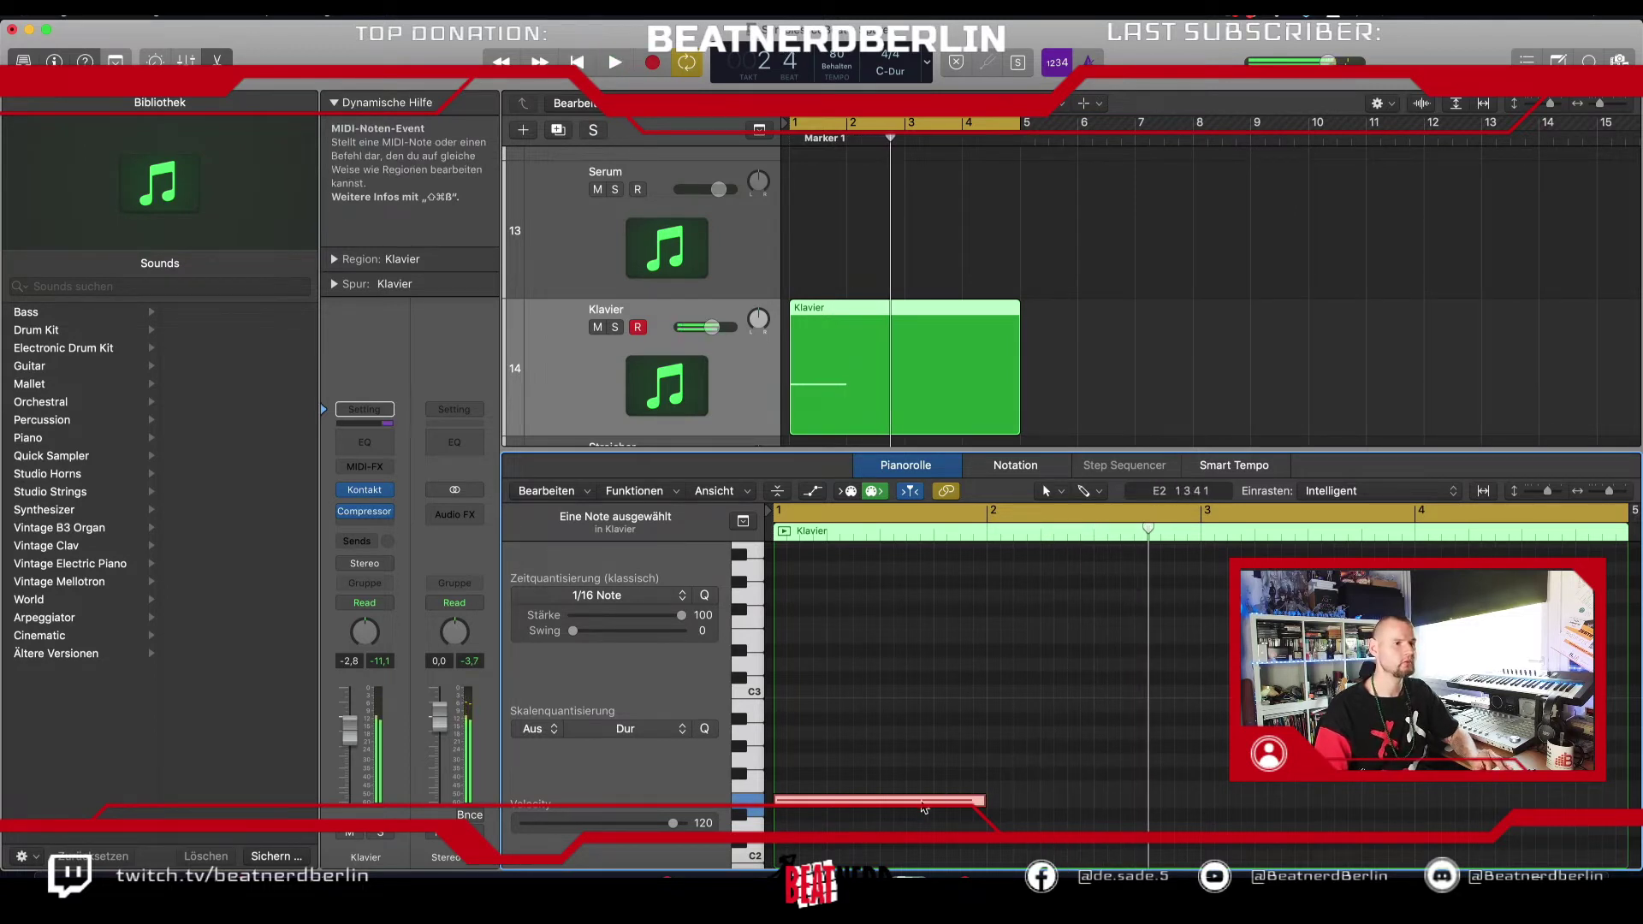
Step: Copy the note down to D2, move the copy to late in bar 2, and shorten it to end at about bar 3
left_click_drag(922, 801, 922, 825)
scroll(877, 754, "down", 3)
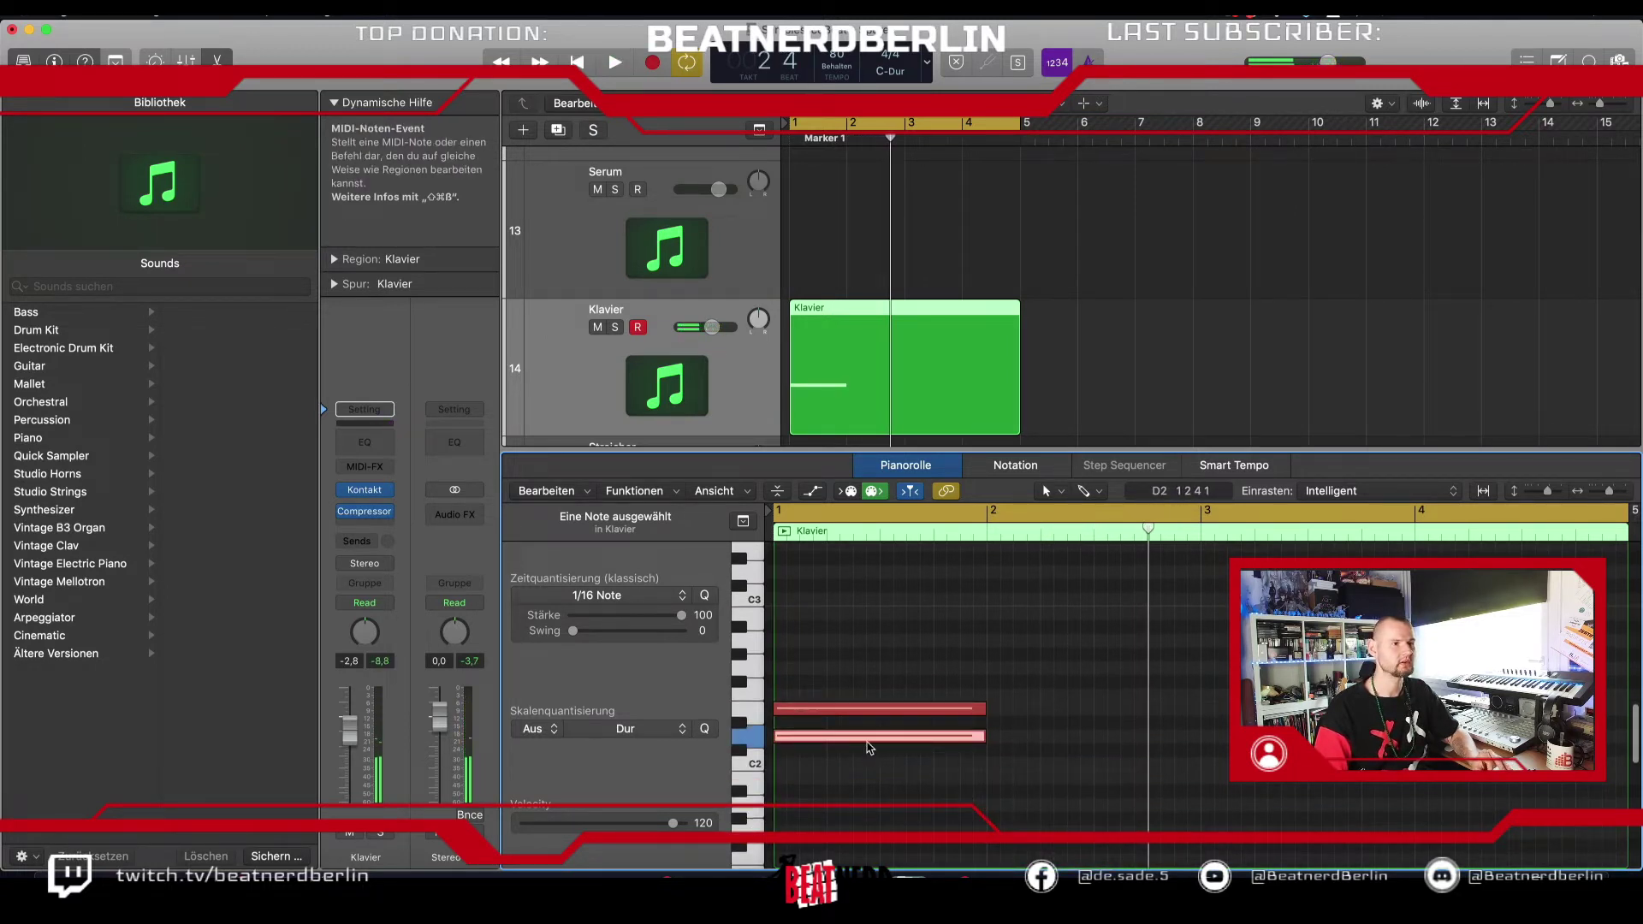
left_click_drag(869, 747, 1230, 746)
left_click_drag(1350, 737, 1192, 746)
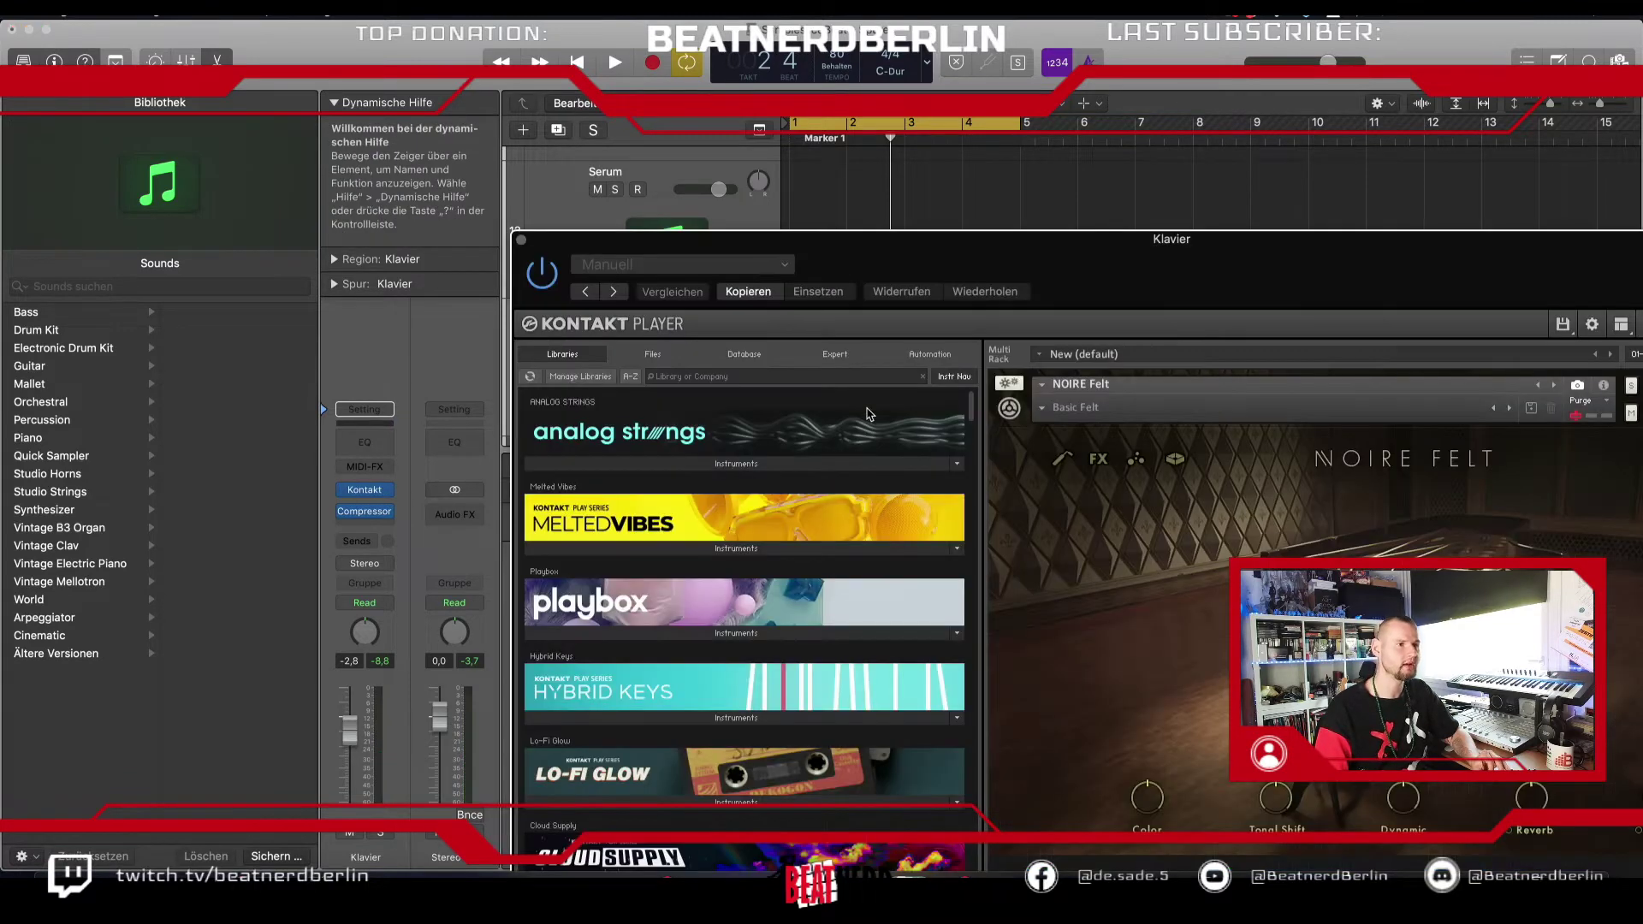
Step: Switch off the Particles Engine in the Klavier track's NOIRE Felt instrument and close the instrument window
left_click_drag(1121, 260, 912, 50)
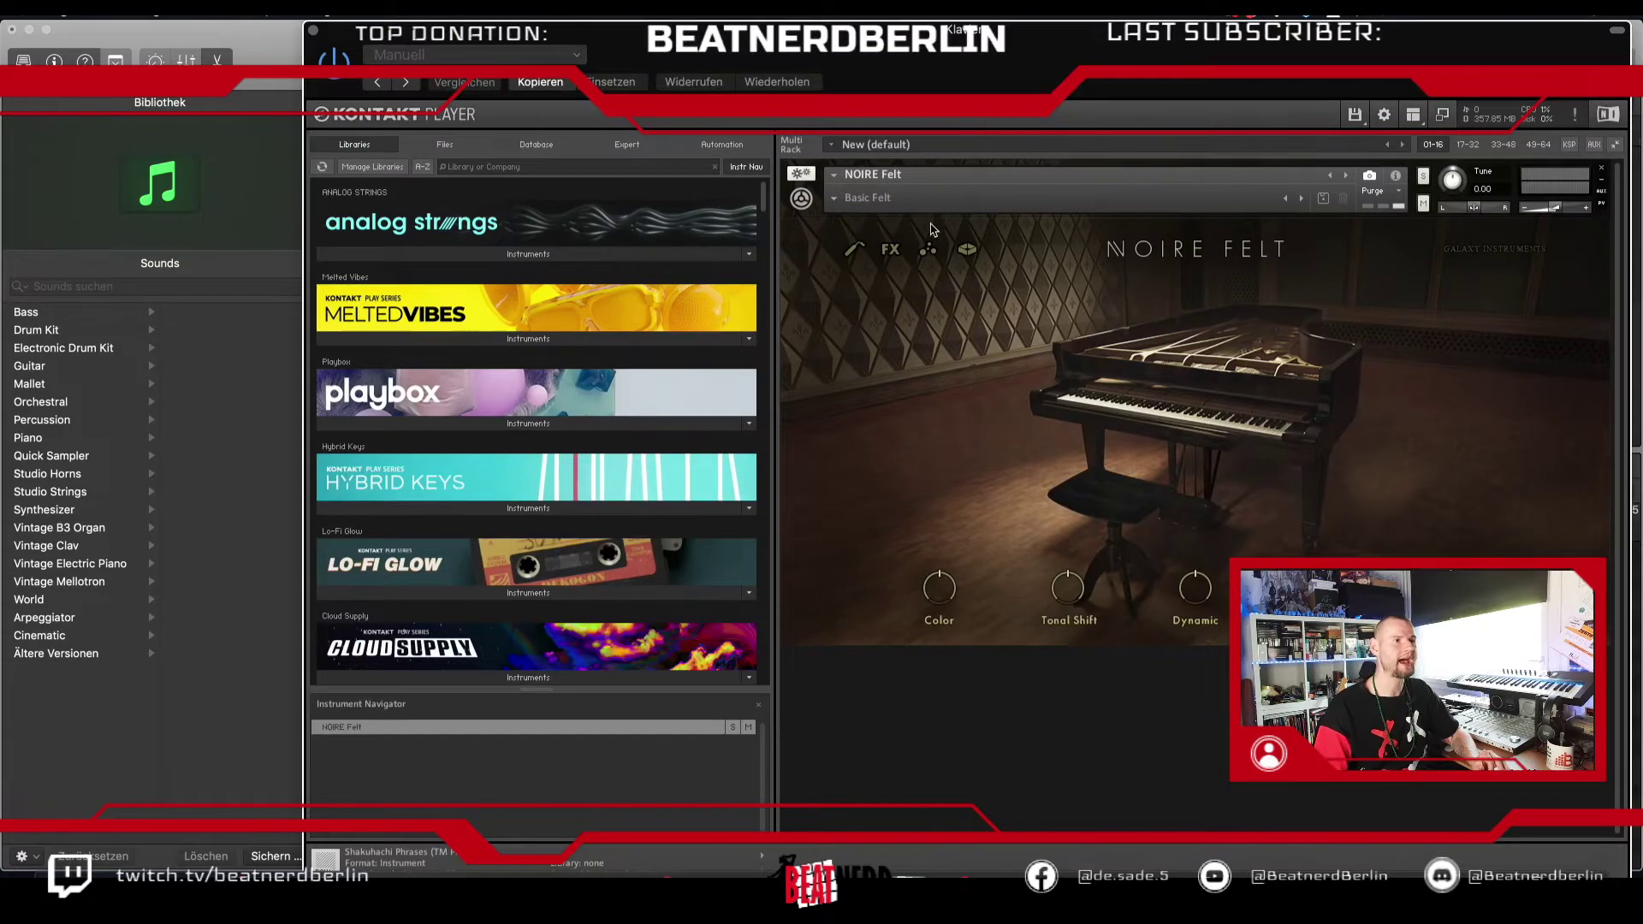
left_click(928, 249)
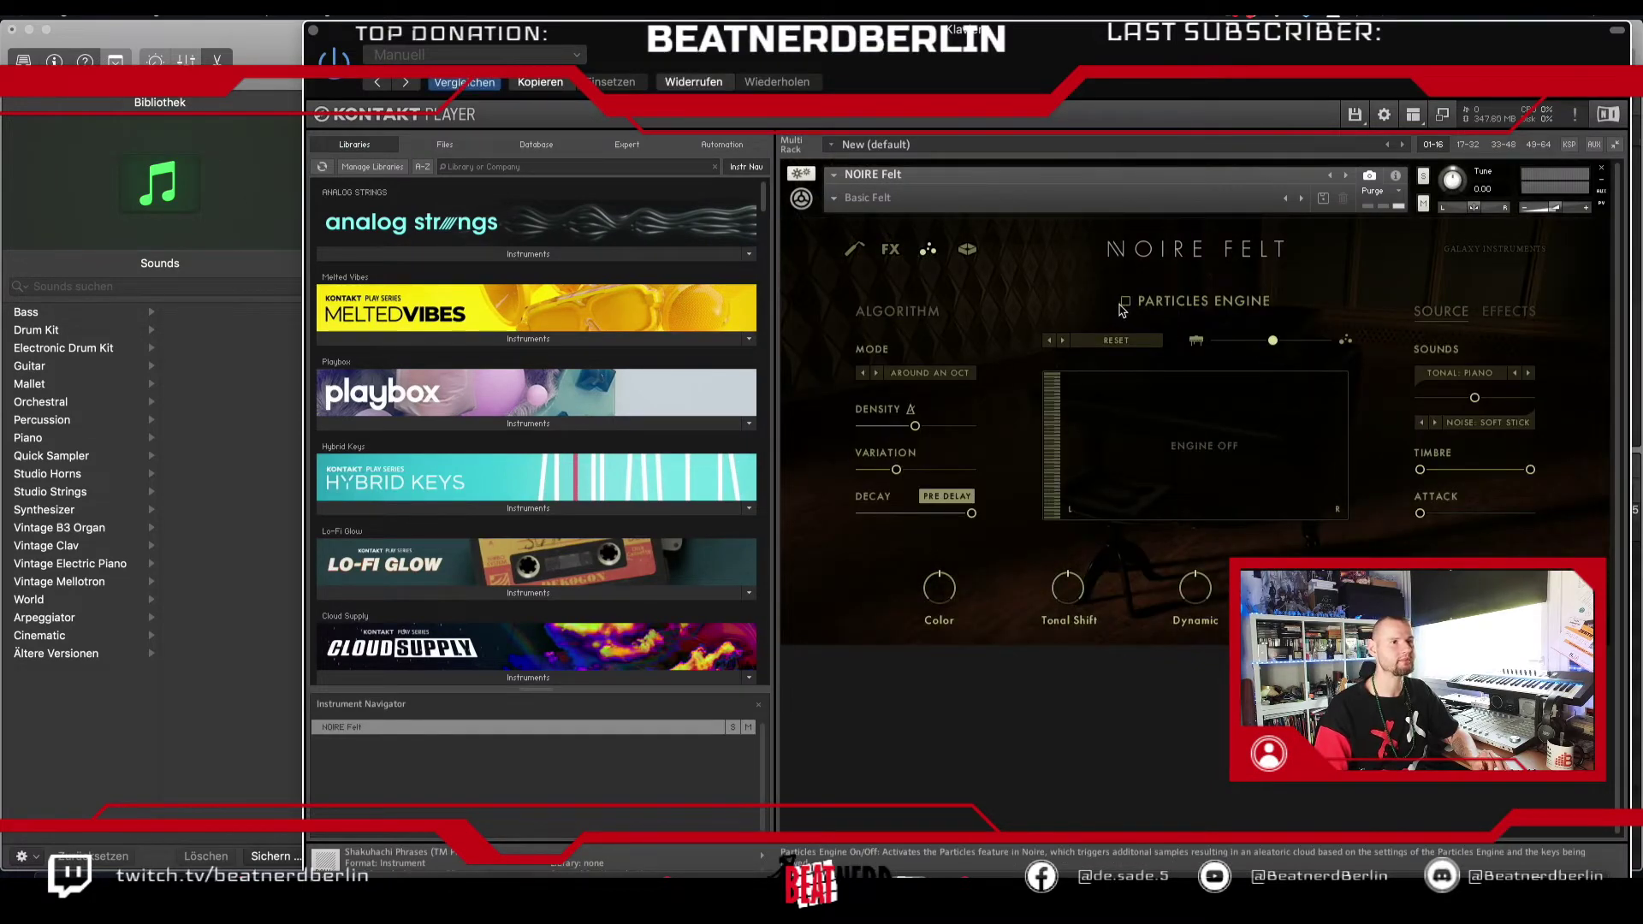
left_click(313, 31)
scroll(883, 614, "up", 2)
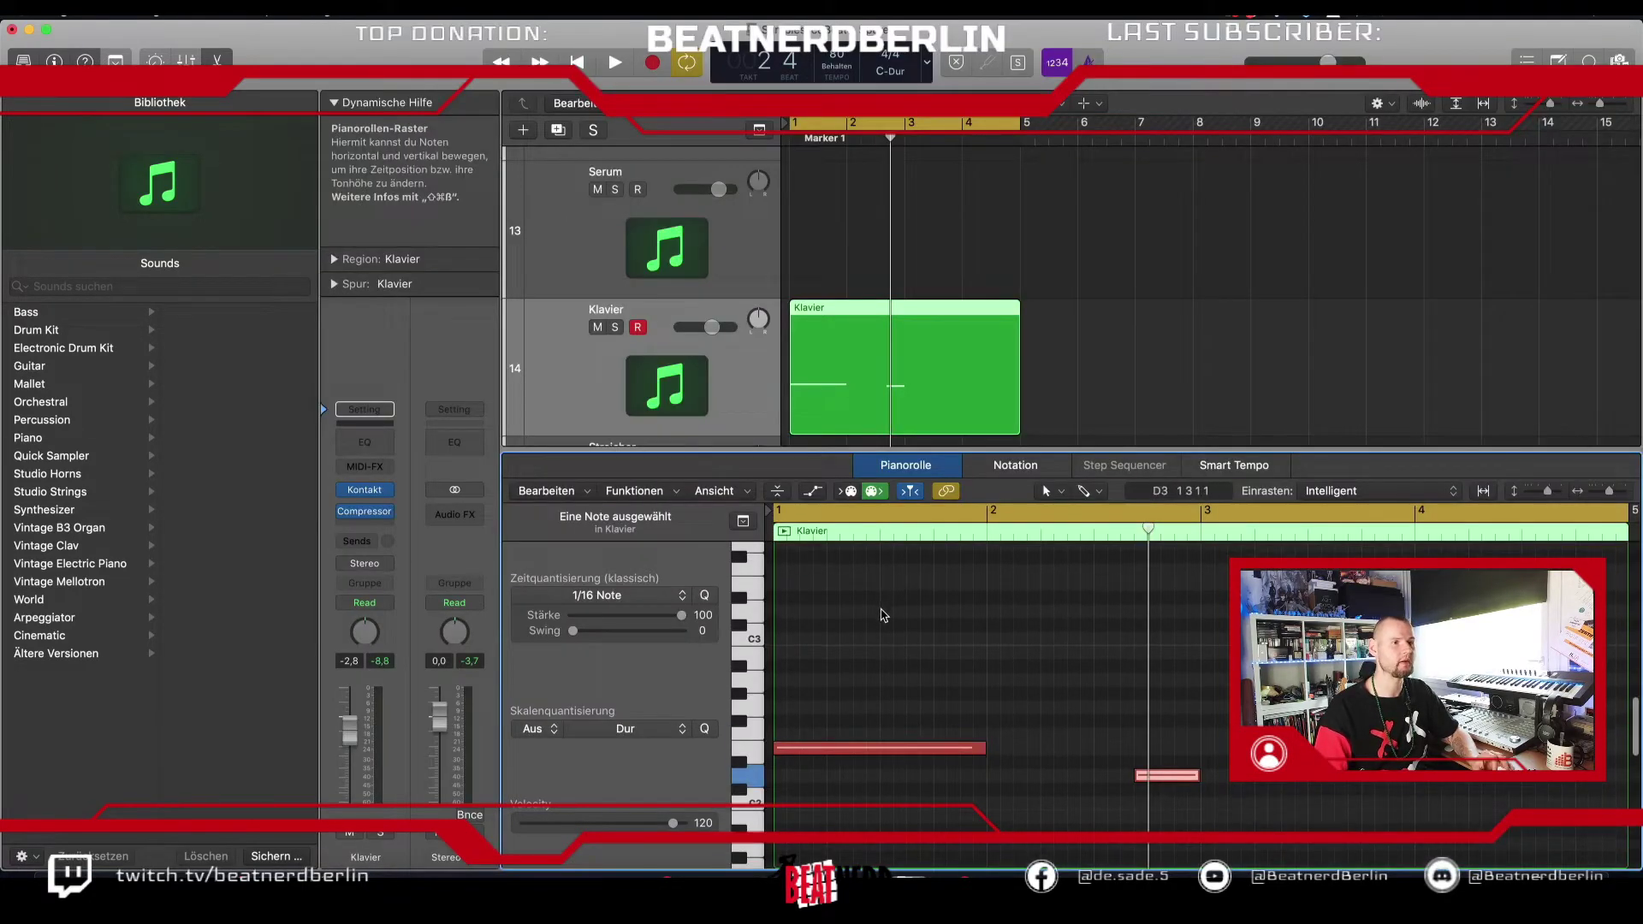
Step: Lengthen the E2 note up to the D2 note, then stack copies of both a fifth and an octave higher and play them
left_click_drag(984, 757, 1132, 772)
key("space")
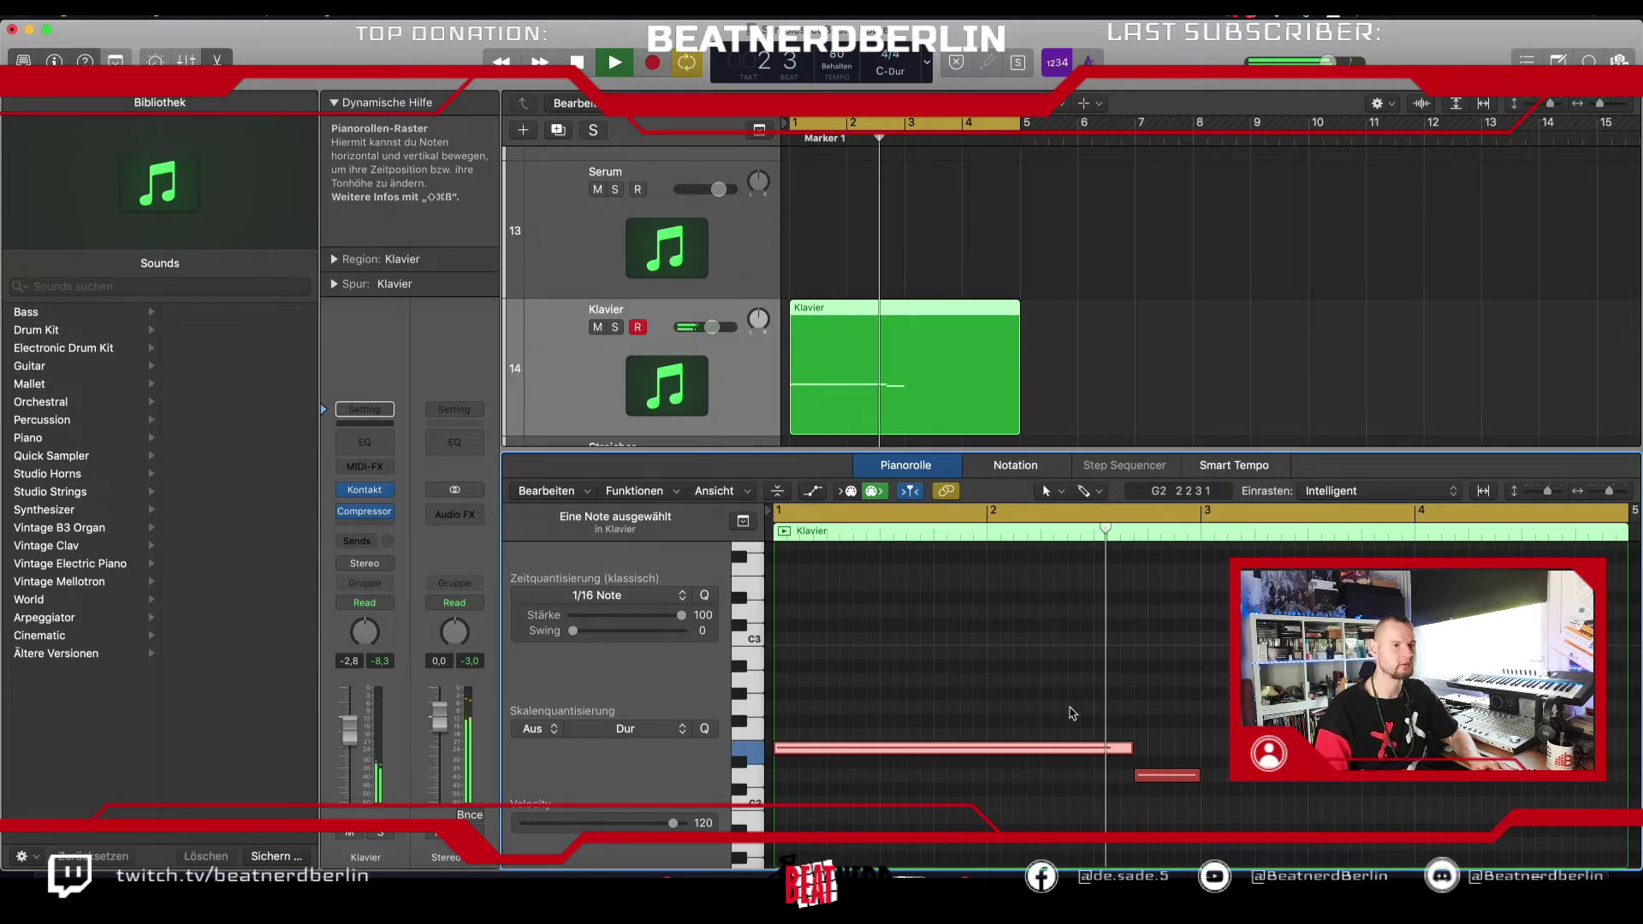
left_click(1148, 775, "shift")
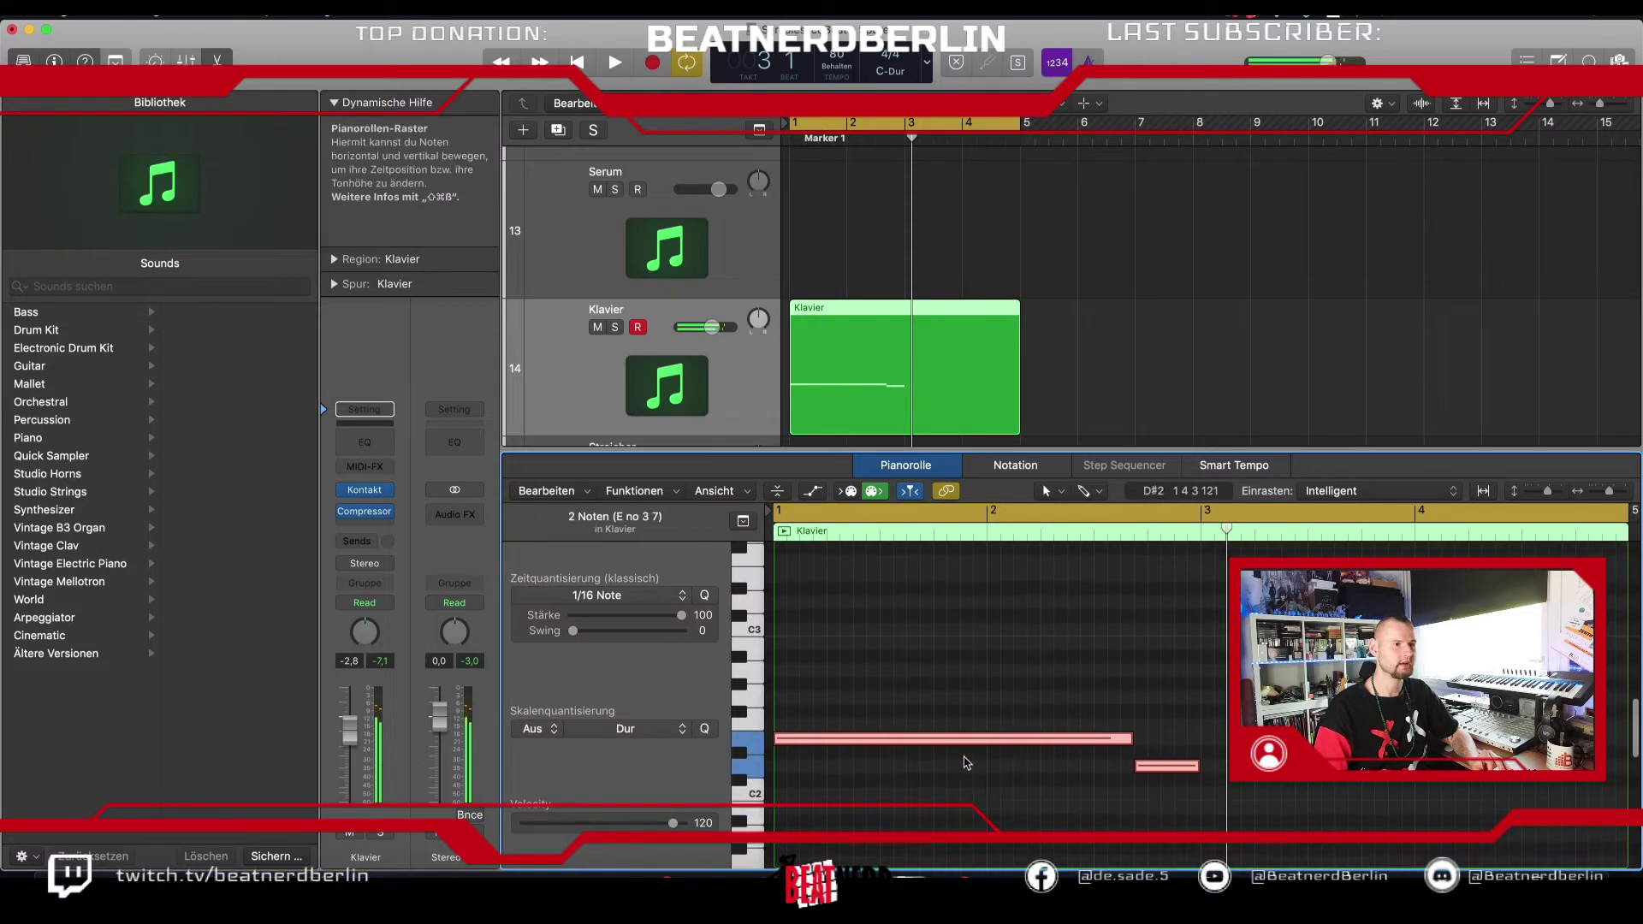
left_click_drag(894, 755, 890, 664)
key("space")
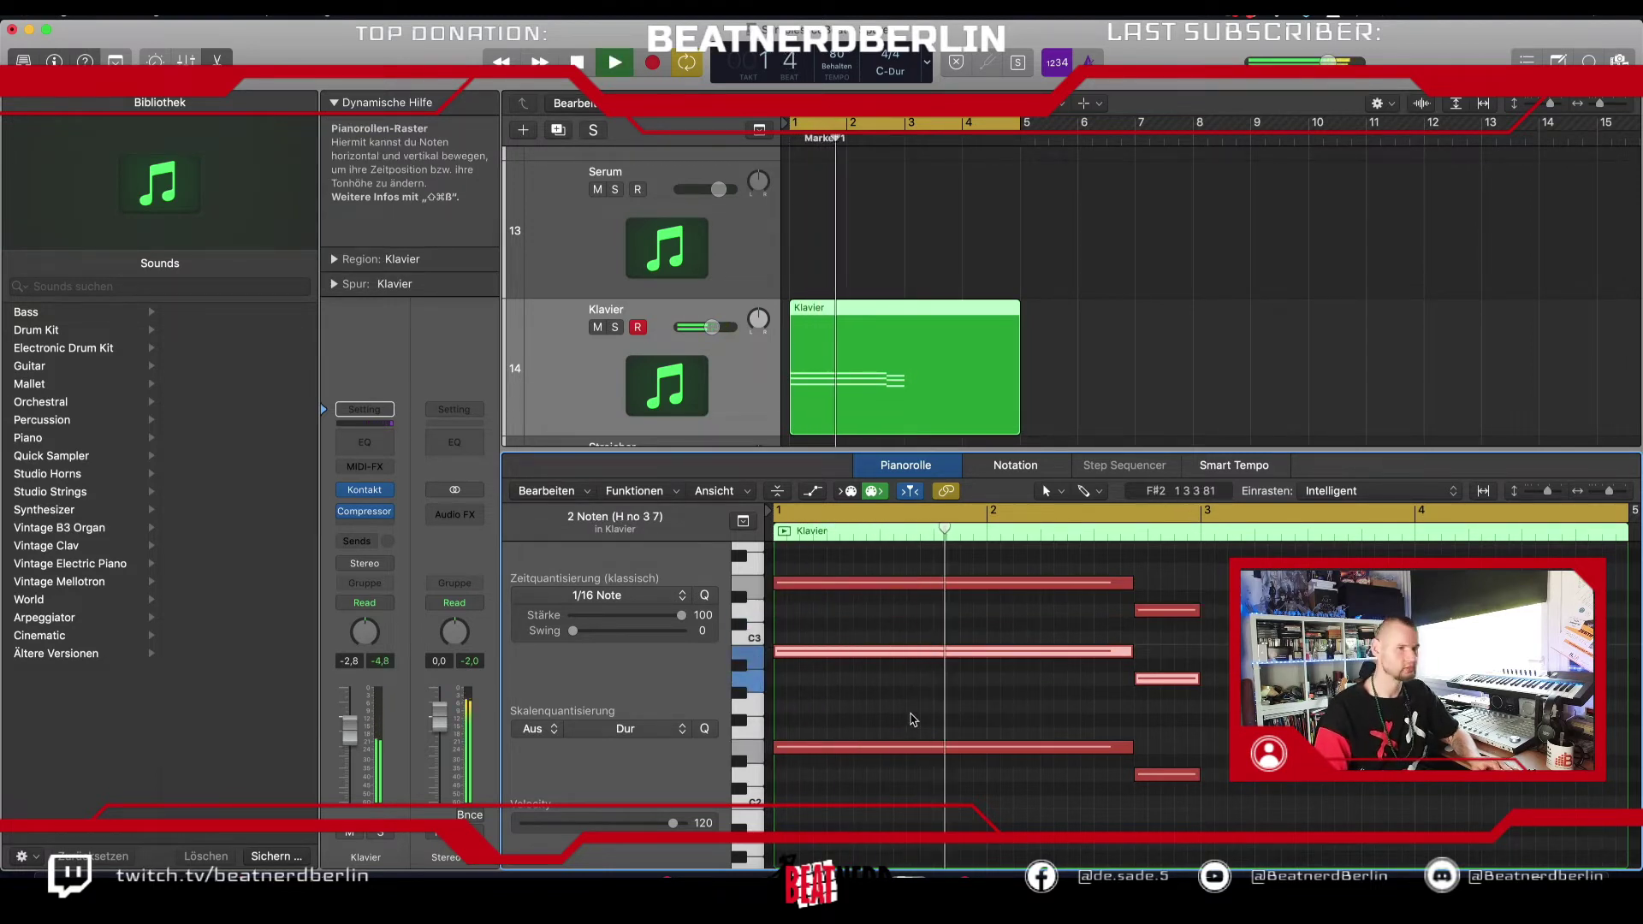
scroll(984, 710, "up", 1)
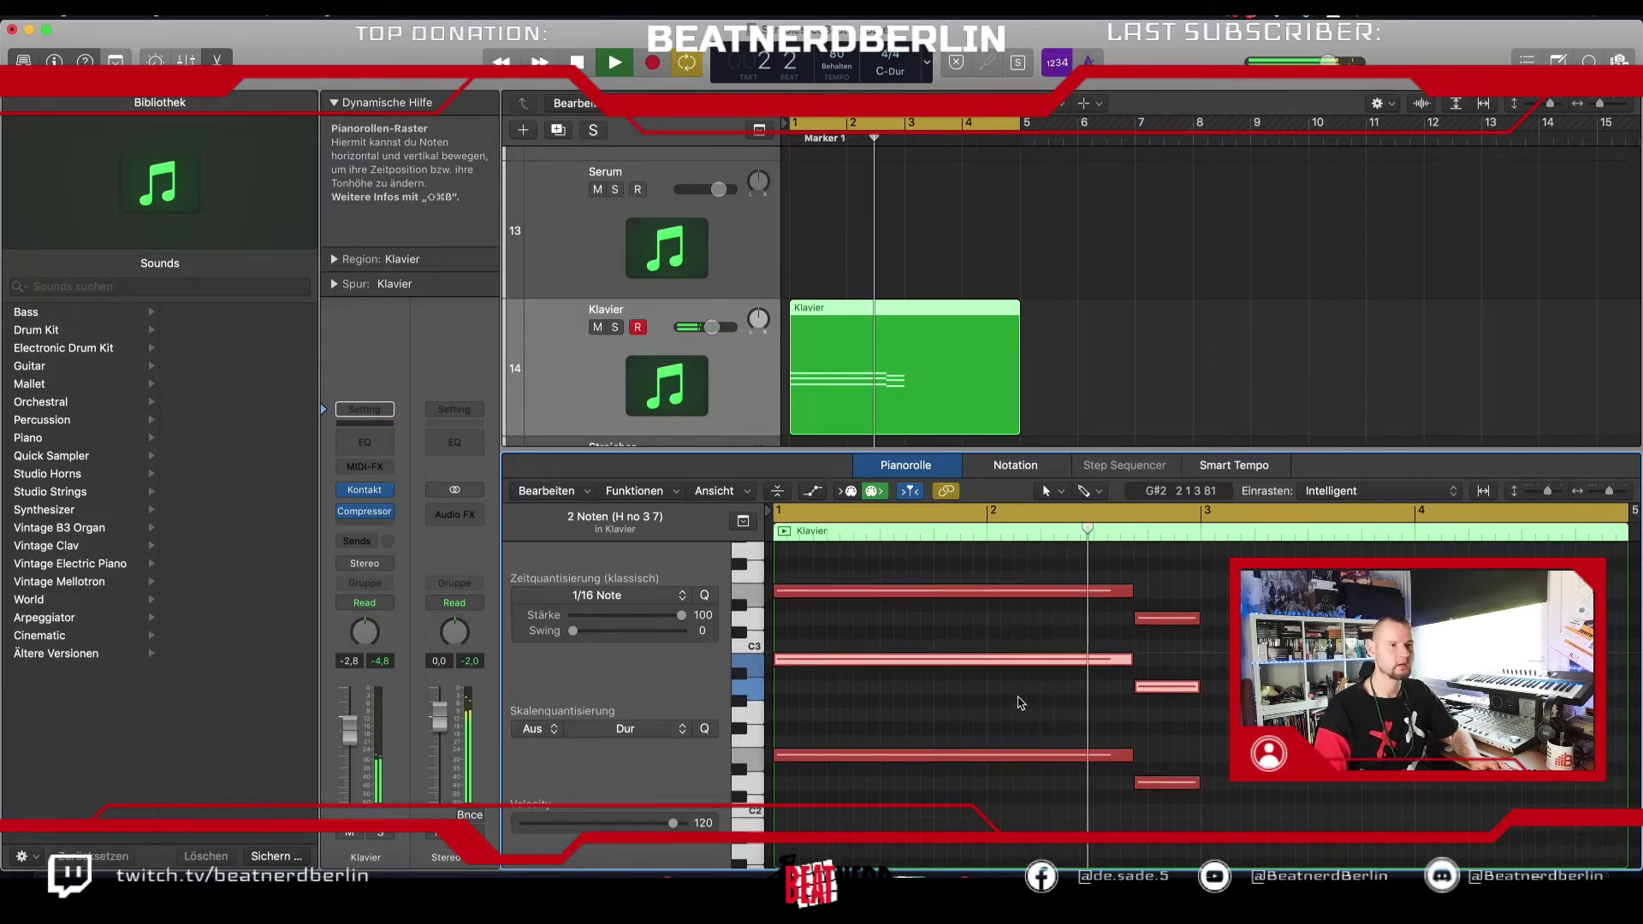
key("space")
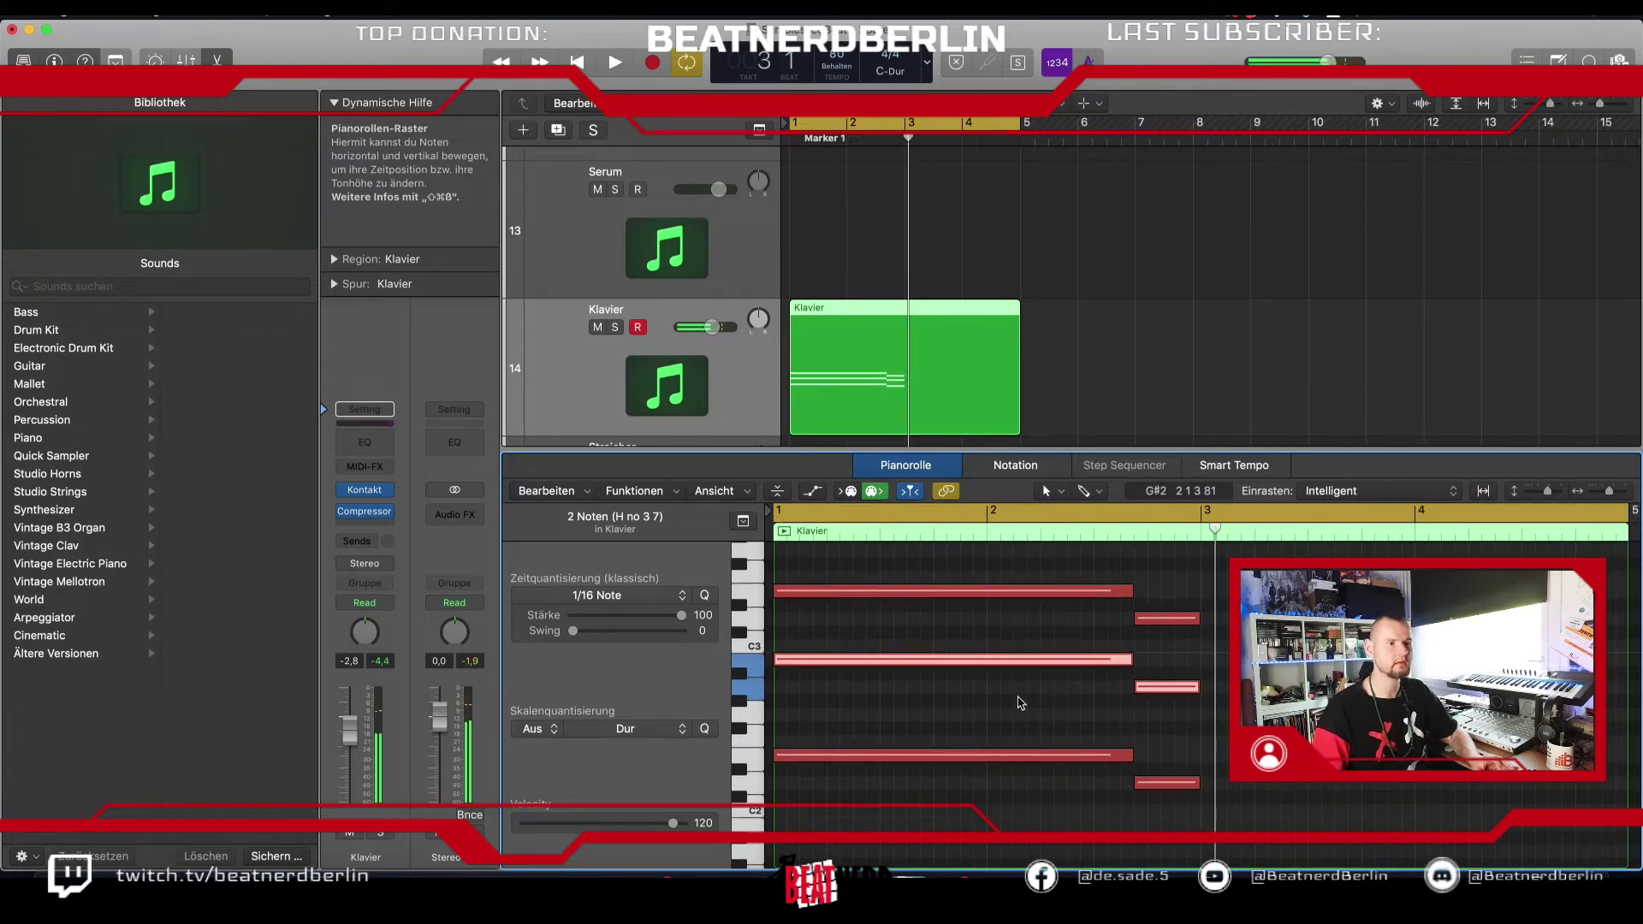
Step: Copy all six chord notes so the progression repeats from bar 3, and play it back
left_click_drag(1160, 819, 1267, 593)
key("space")
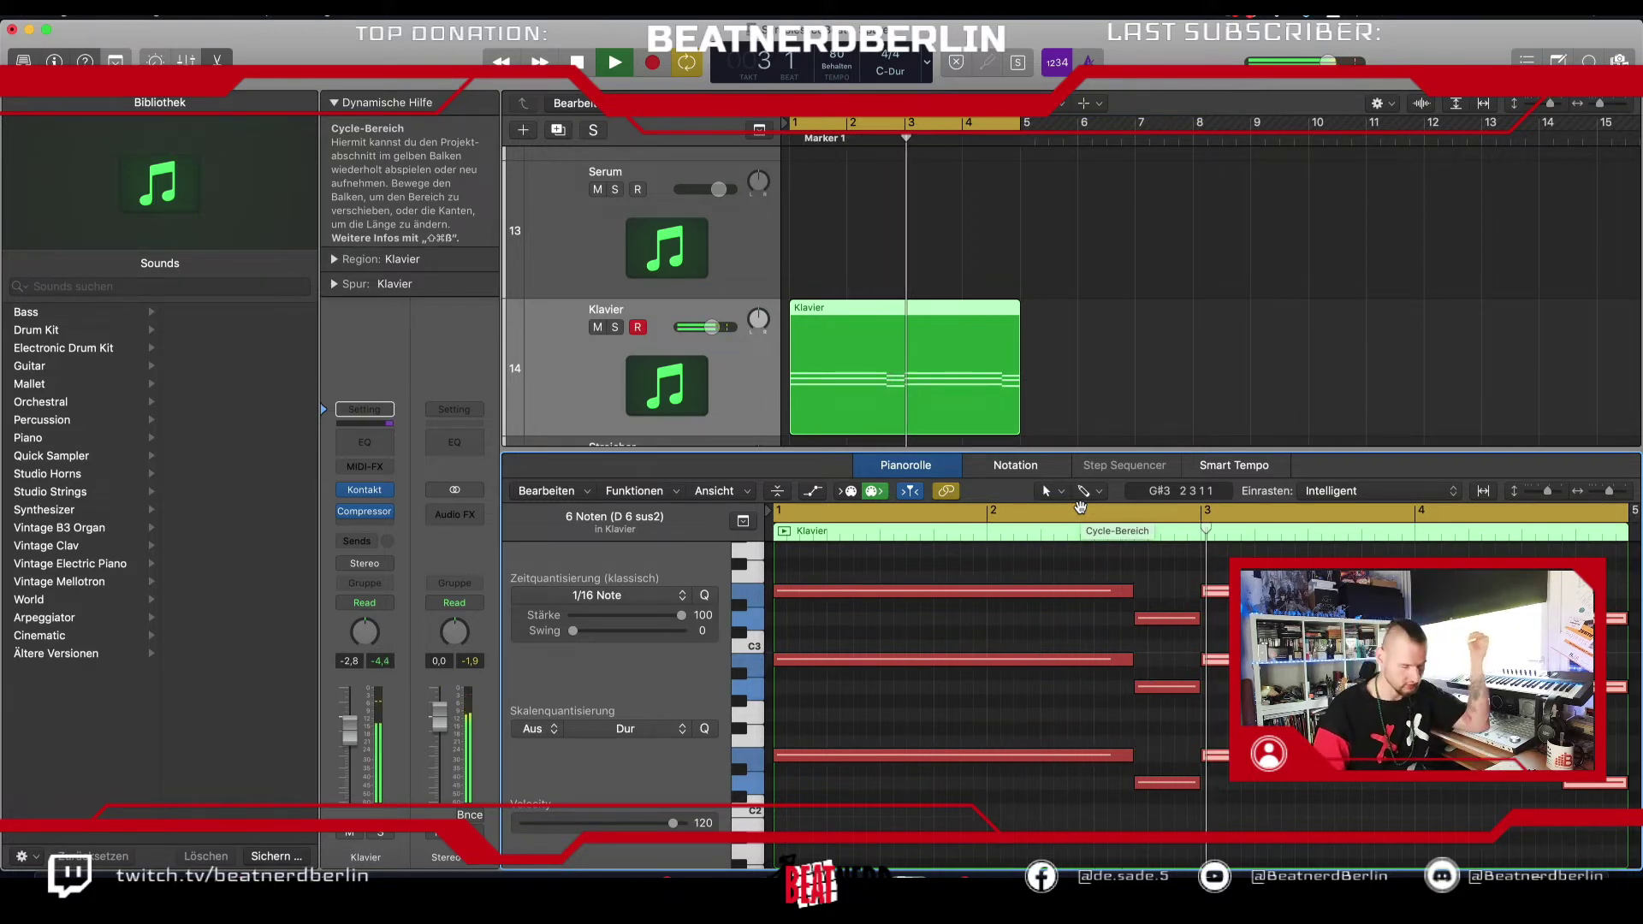
key("space")
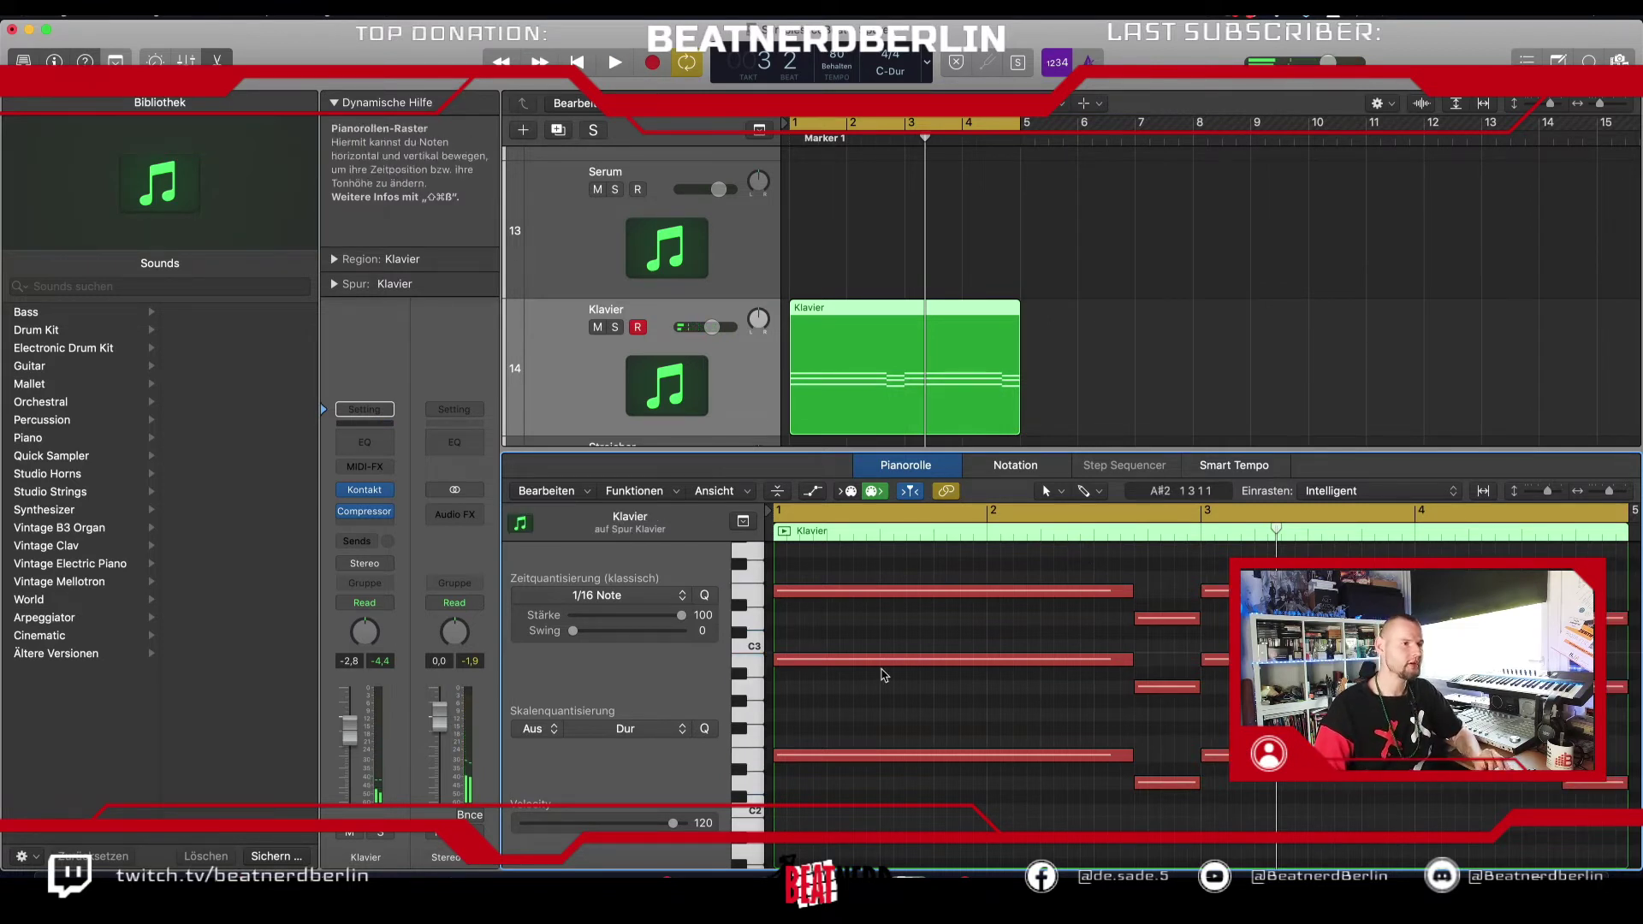
Step: Add a copy of the first chord's B2 note, trying it at A2 before placing it on G2, and audition it
left_click_drag(882, 660, 884, 697)
key("space")
key("space")
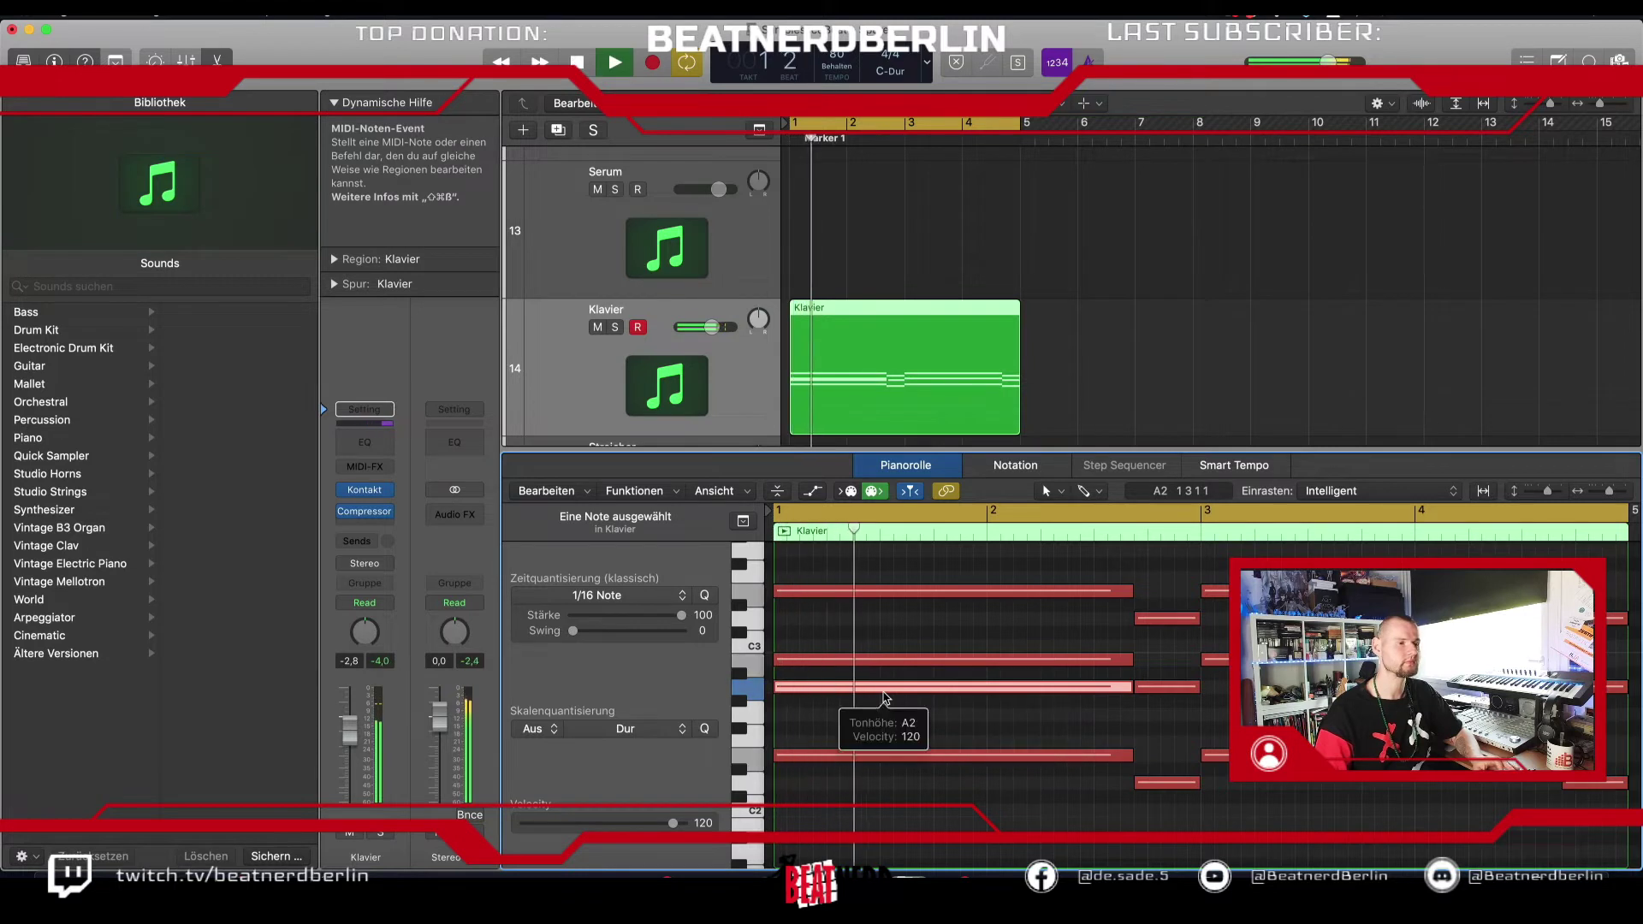
left_click_drag(884, 698, 887, 725)
key("space")
key("space")
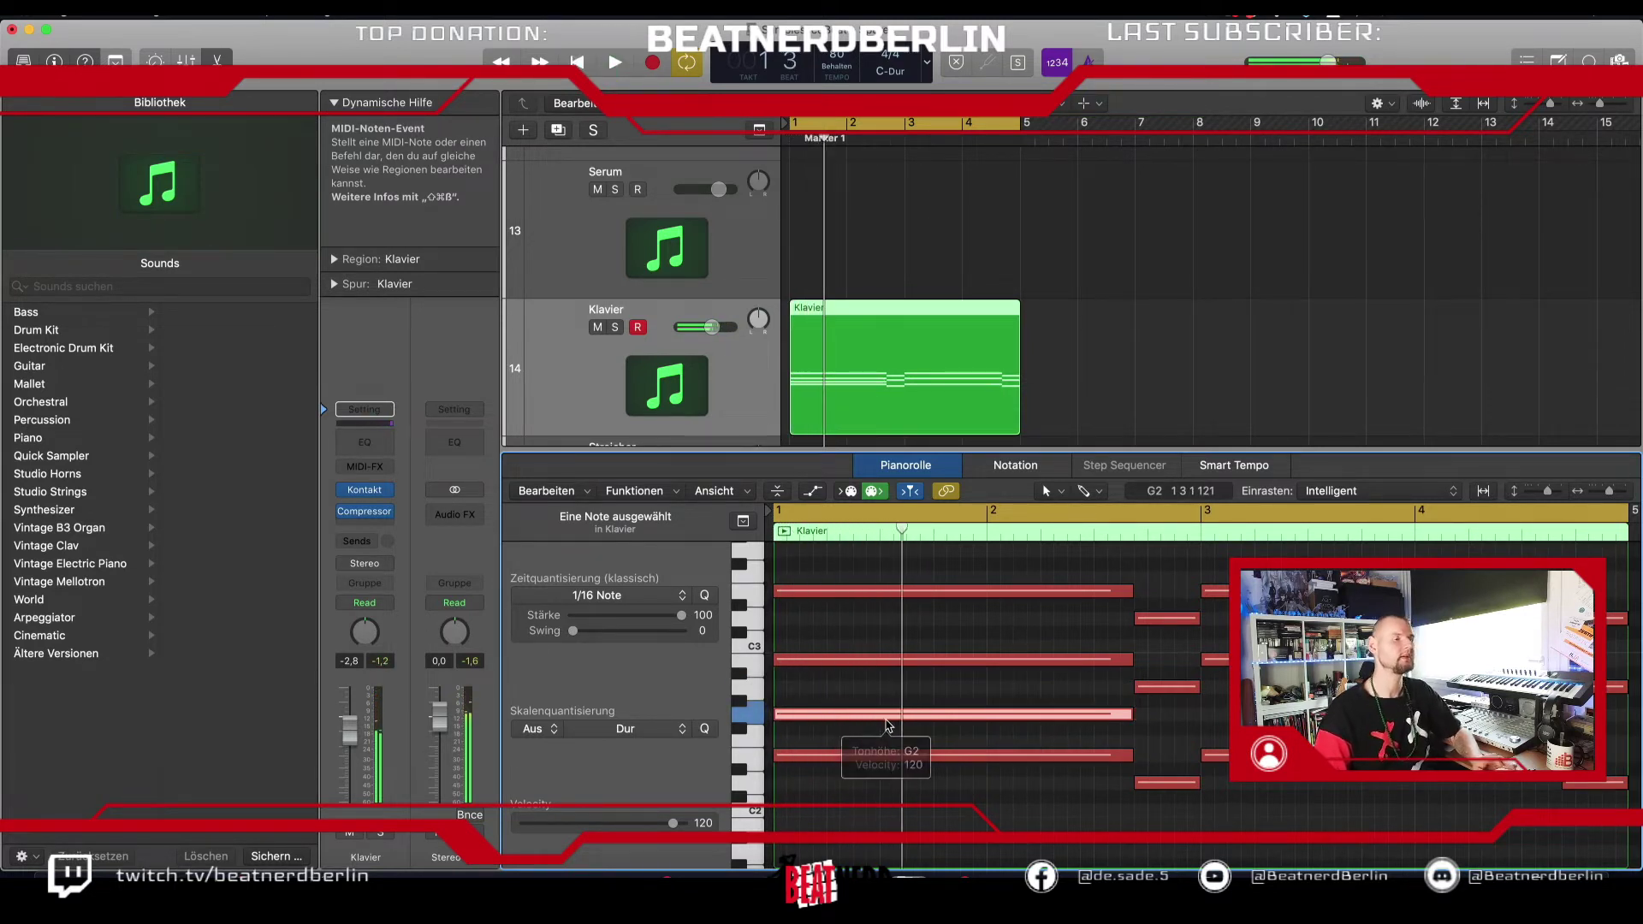
key("space")
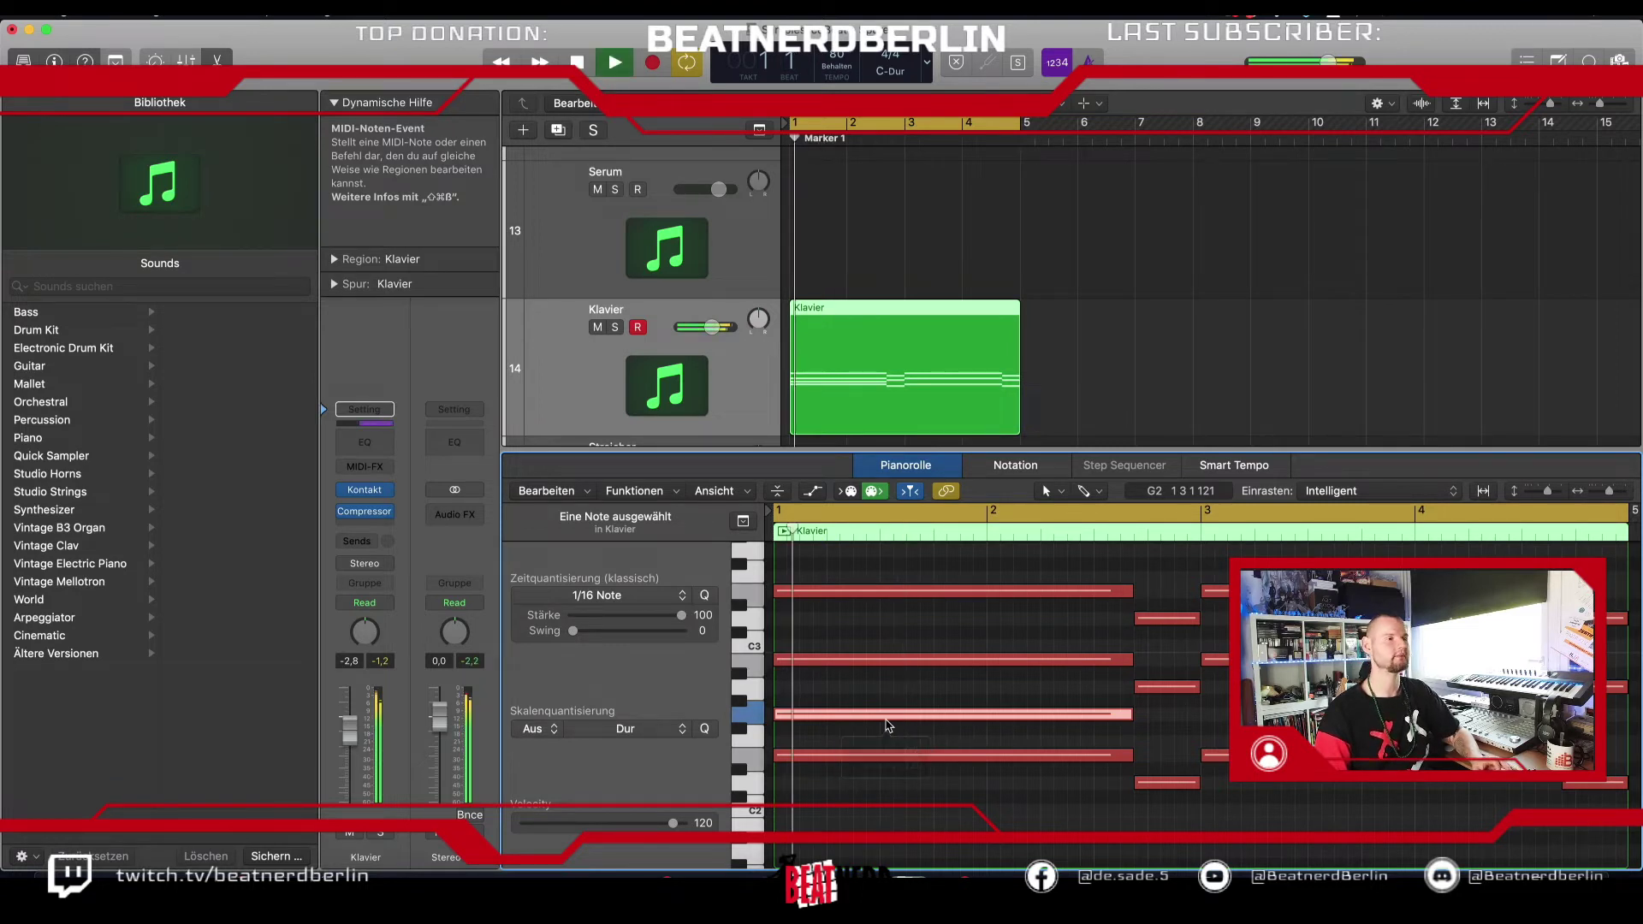
key("space")
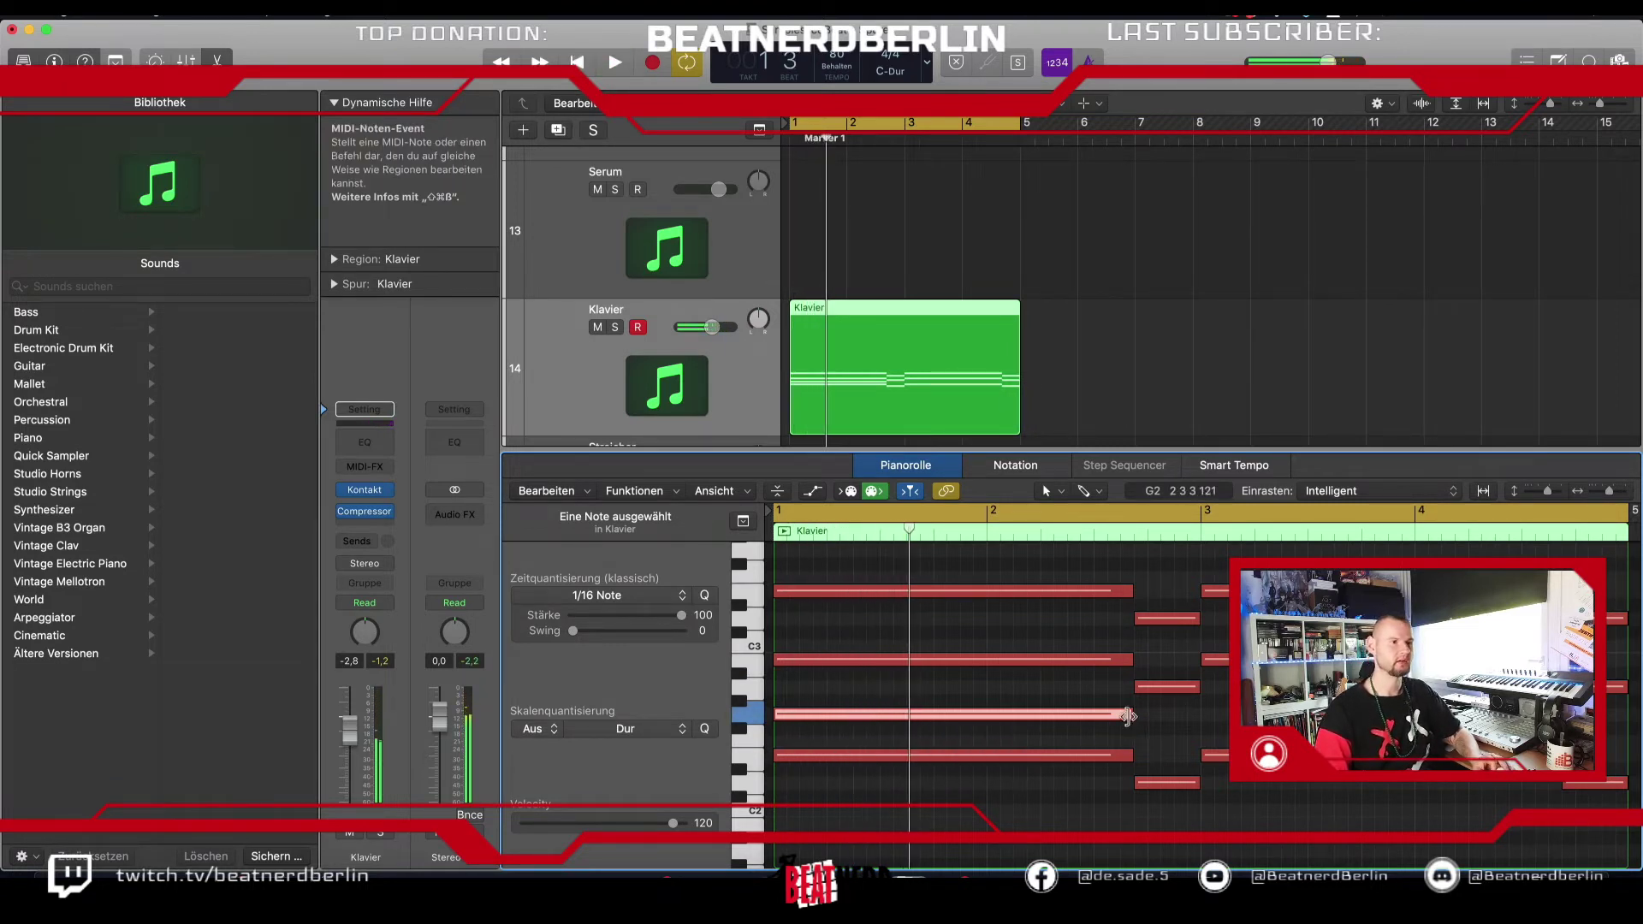
Step: End the G2 note at bar 2 with a short F#2 note following it, and shorten the B2 note to the same end
left_click_drag(1121, 721, 1053, 734)
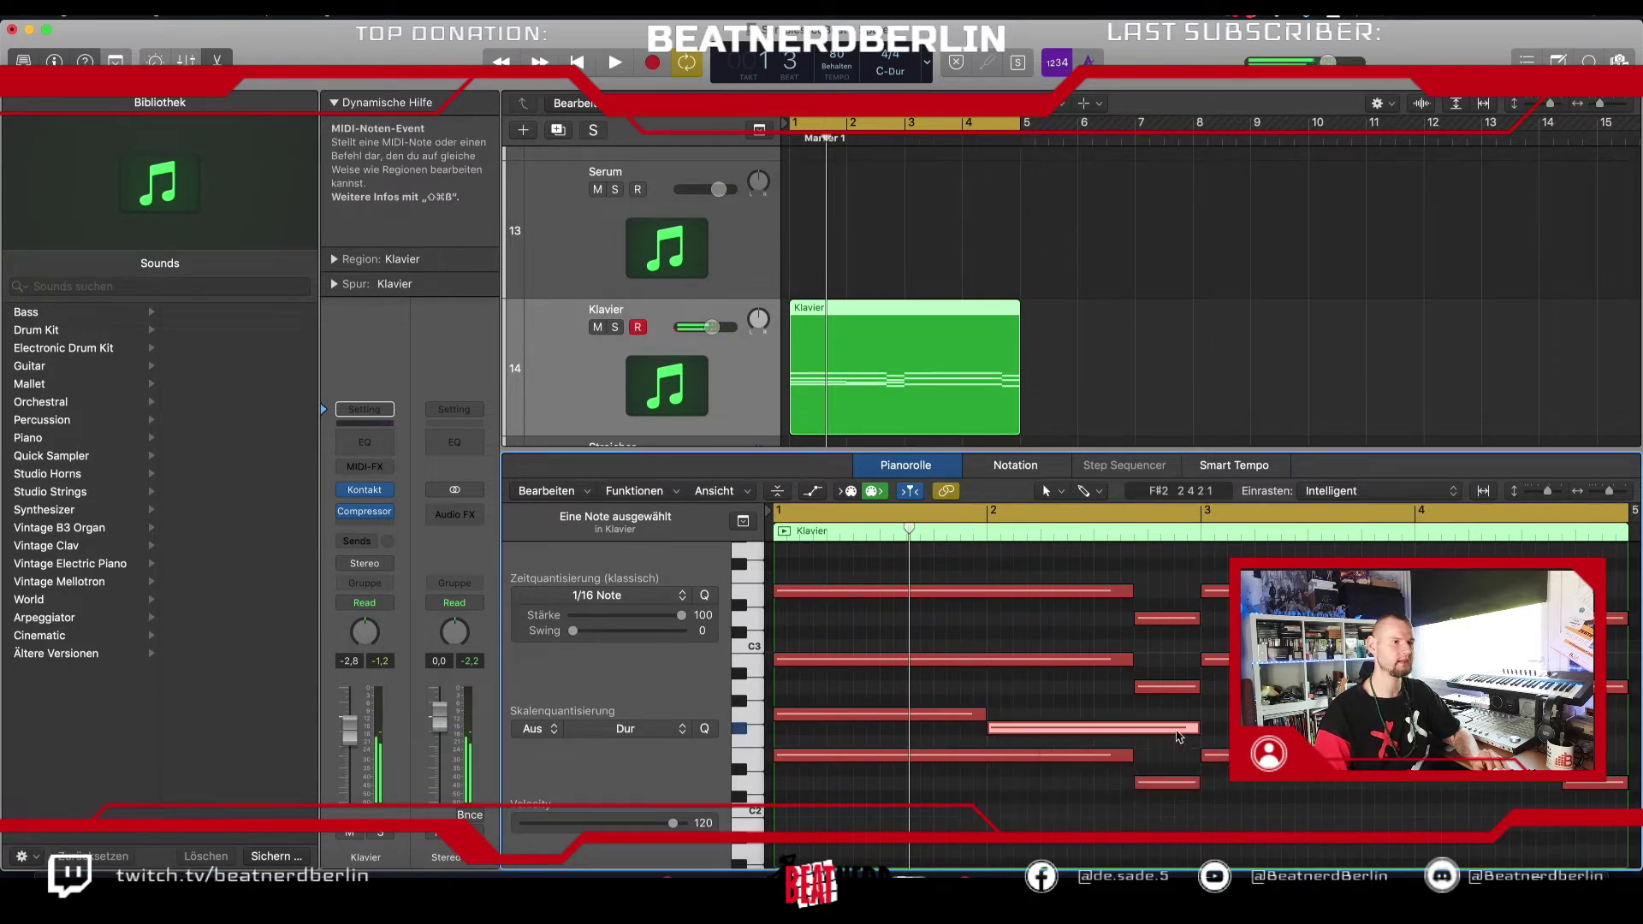
left_click_drag(1196, 728, 1037, 733)
left_click_drag(1129, 659, 1039, 660)
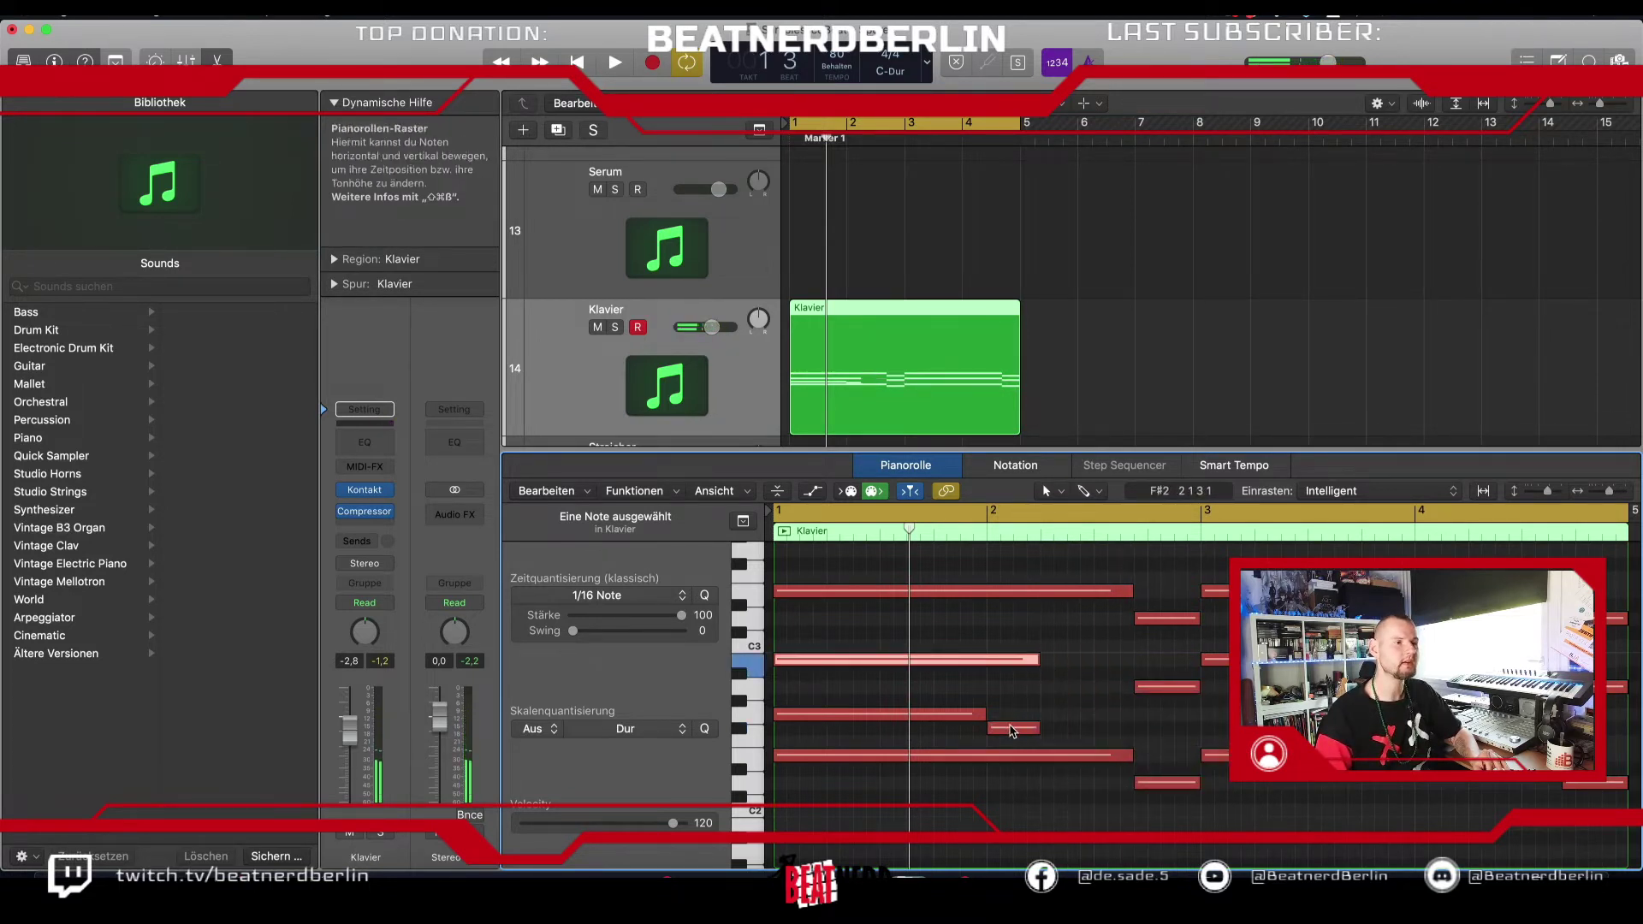
Step: Lengthen the F#2 note to 0 1 3 0, add a short A2 note just before the second chord, and play the result
left_click_drag(1012, 730, 1078, 729)
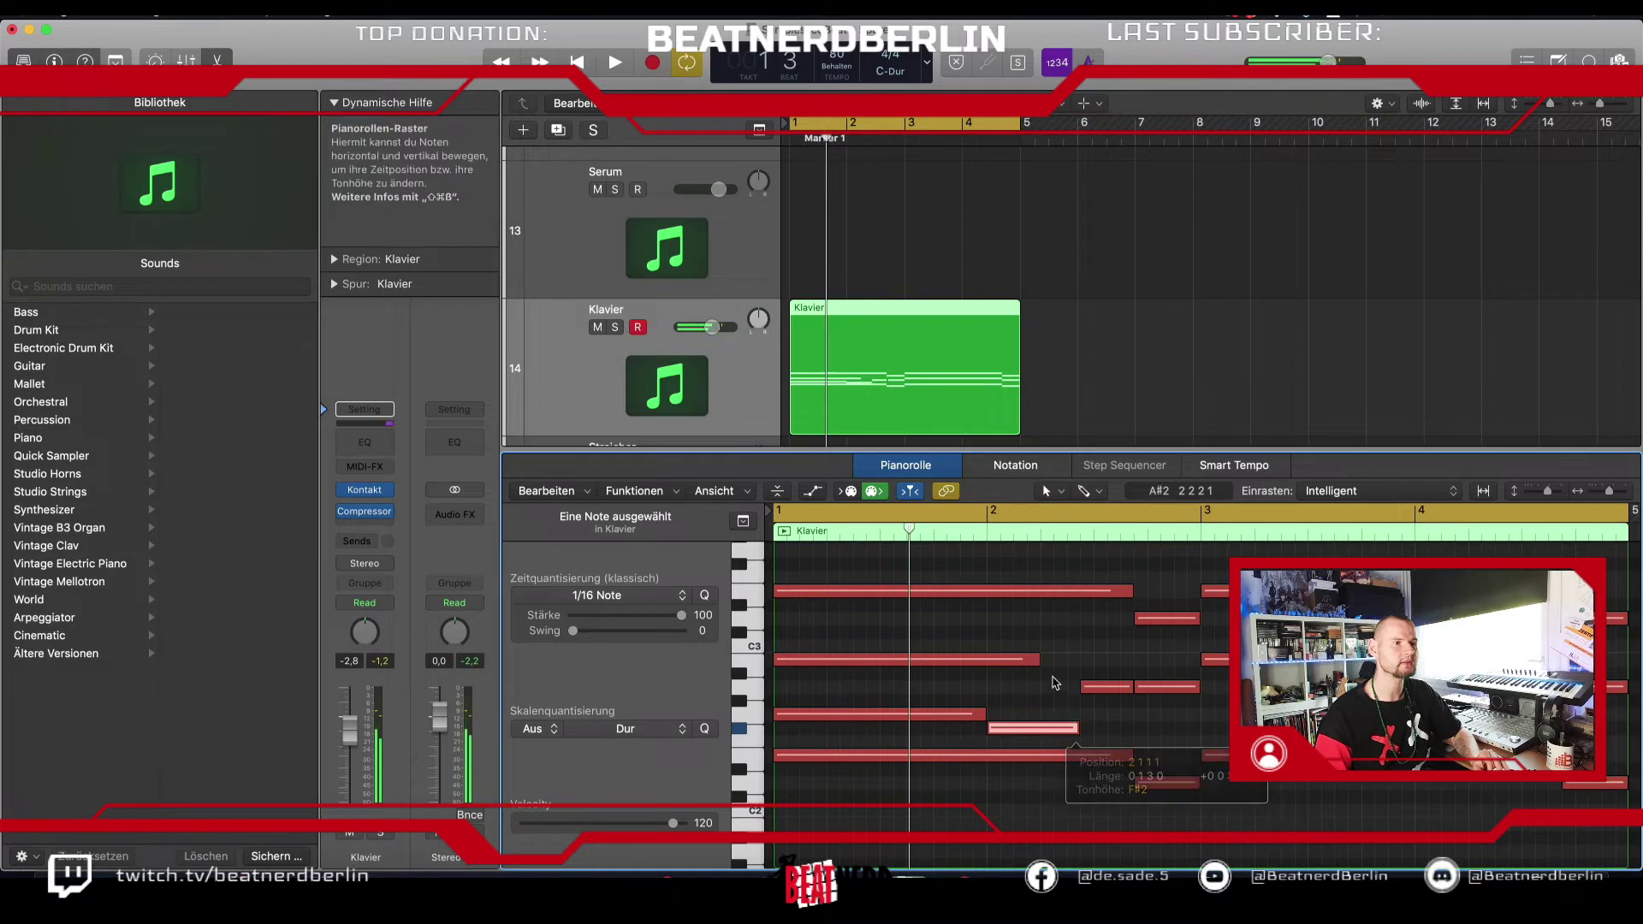
key("space")
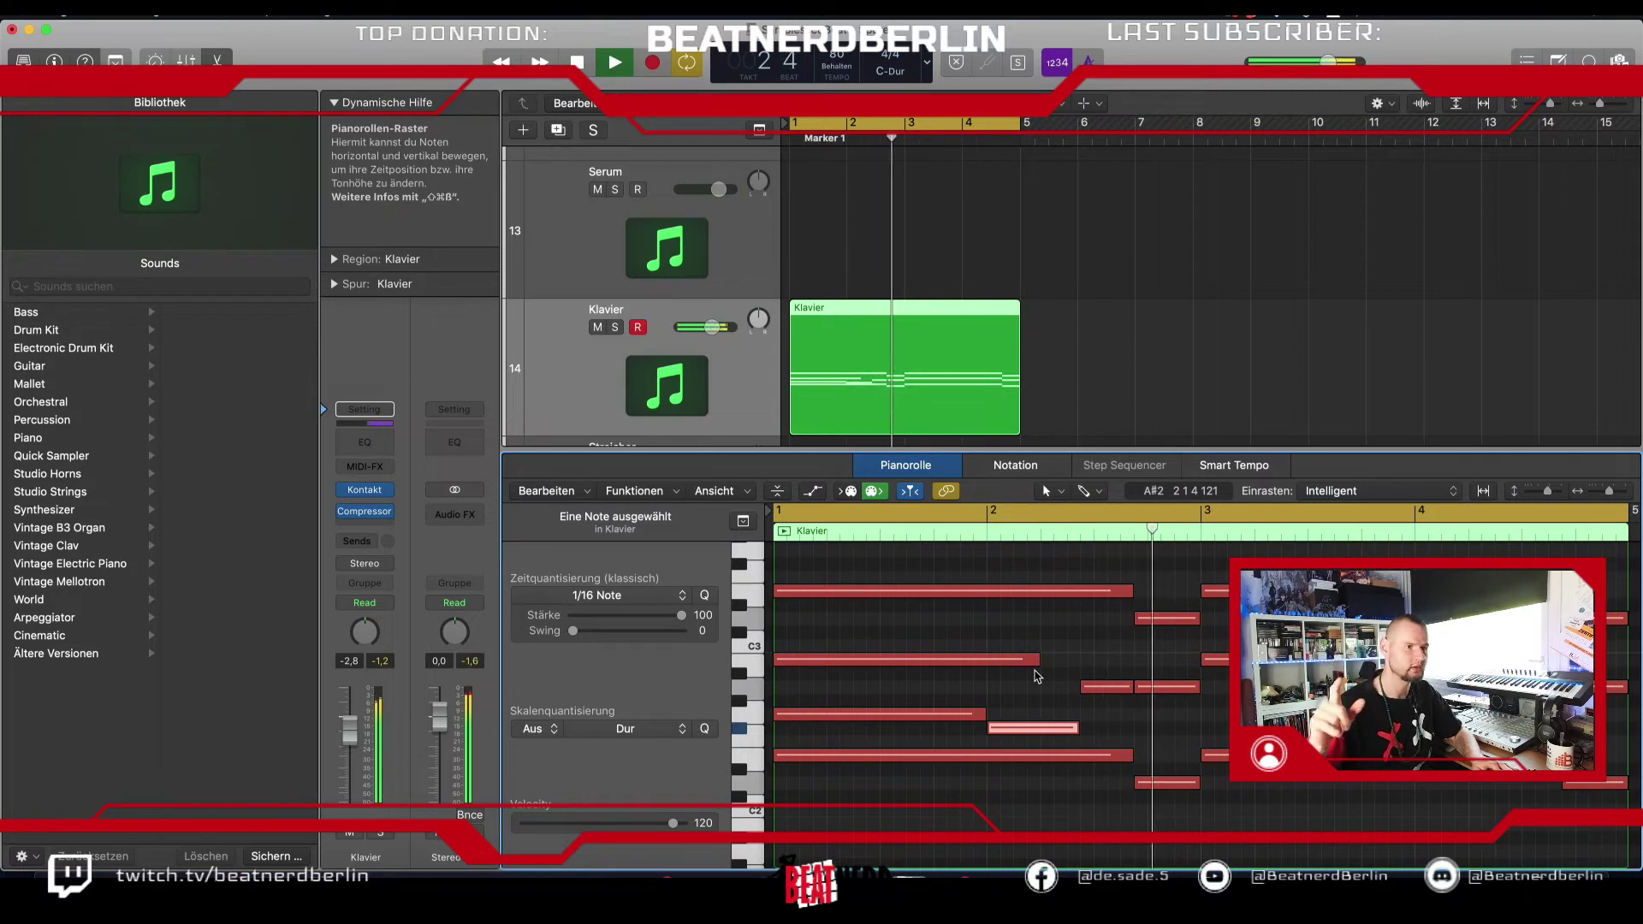
key("space")
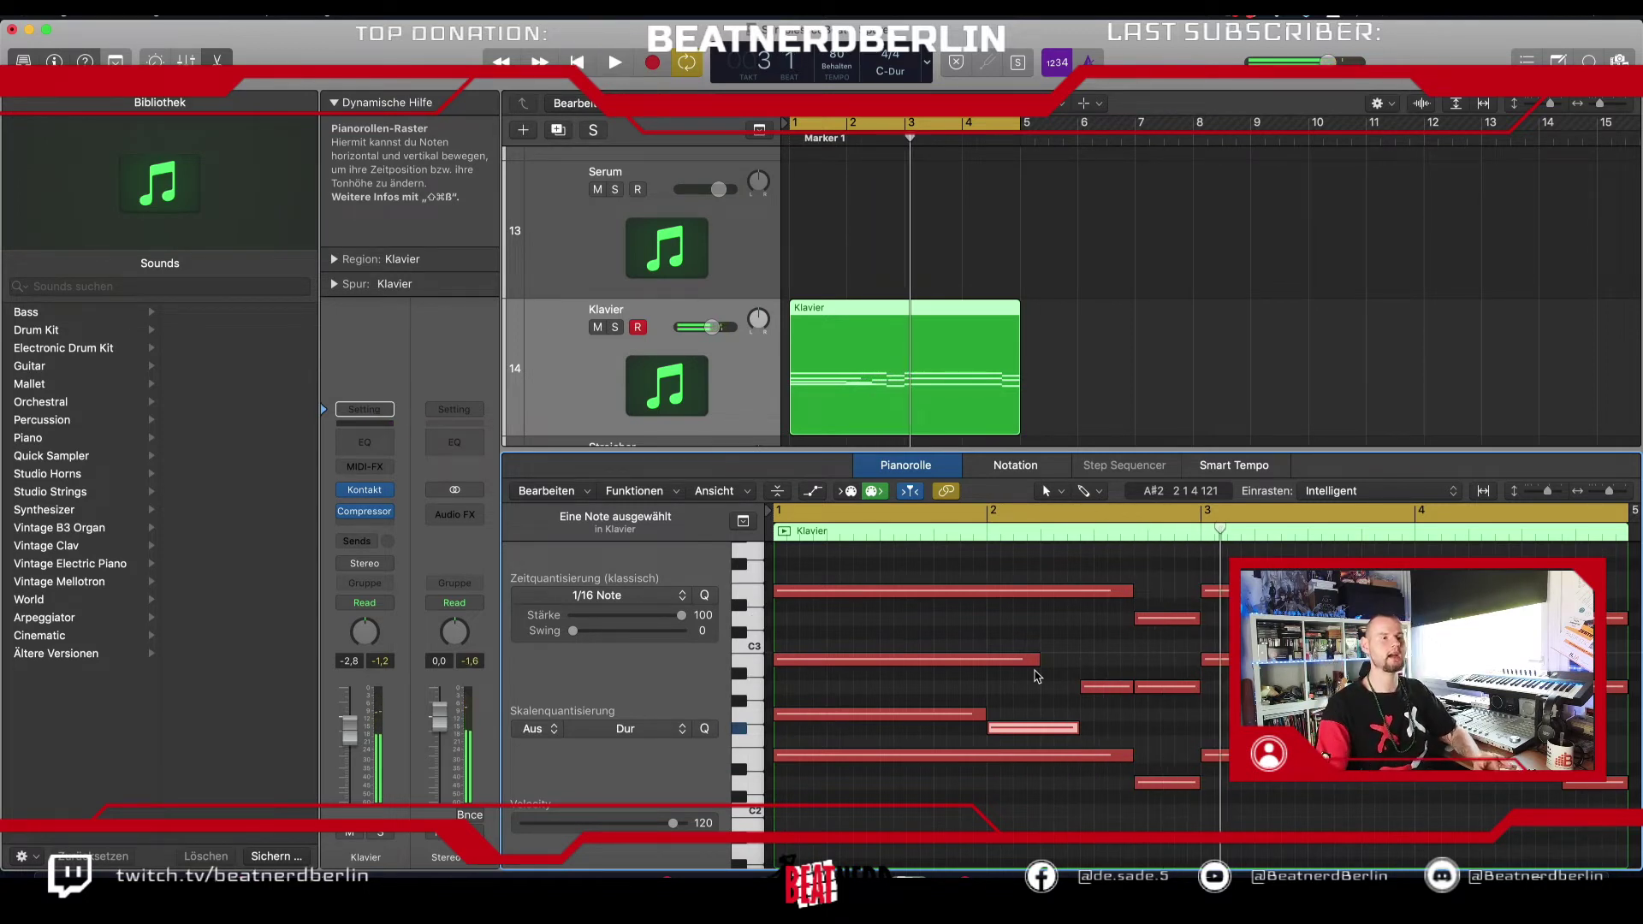
Step: Shorten the repeated chord's B2 note, add an A2 note before the last chord in bar 4, and listen to the second phrase
scroll(1035, 676, "right", 2)
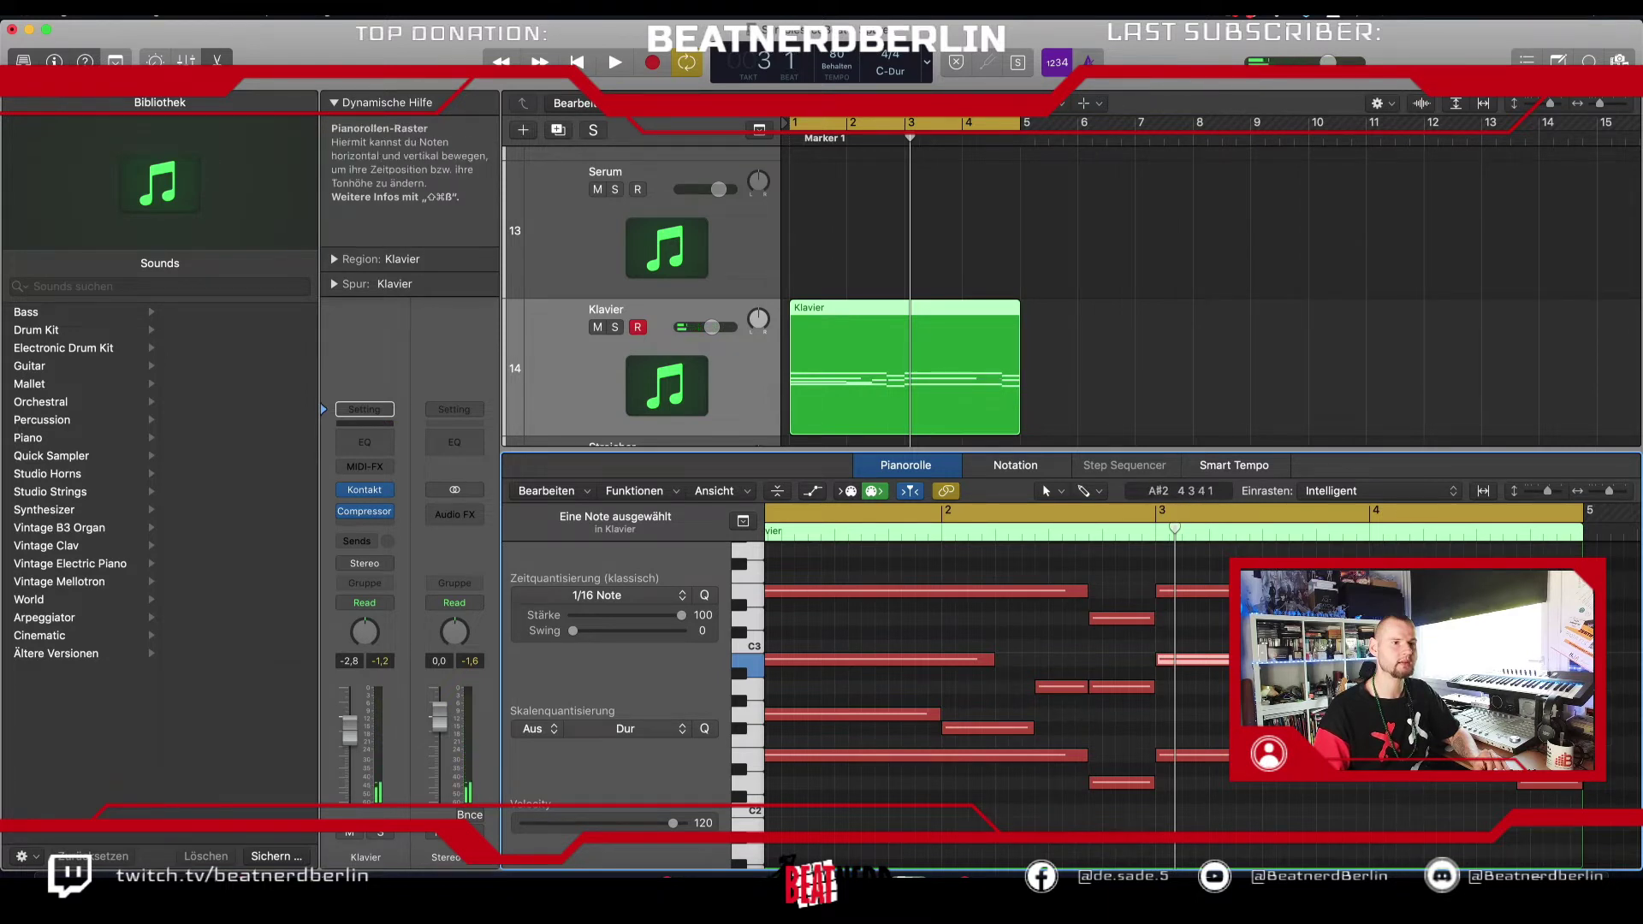
left_click_drag(1044, 690, 1411, 690)
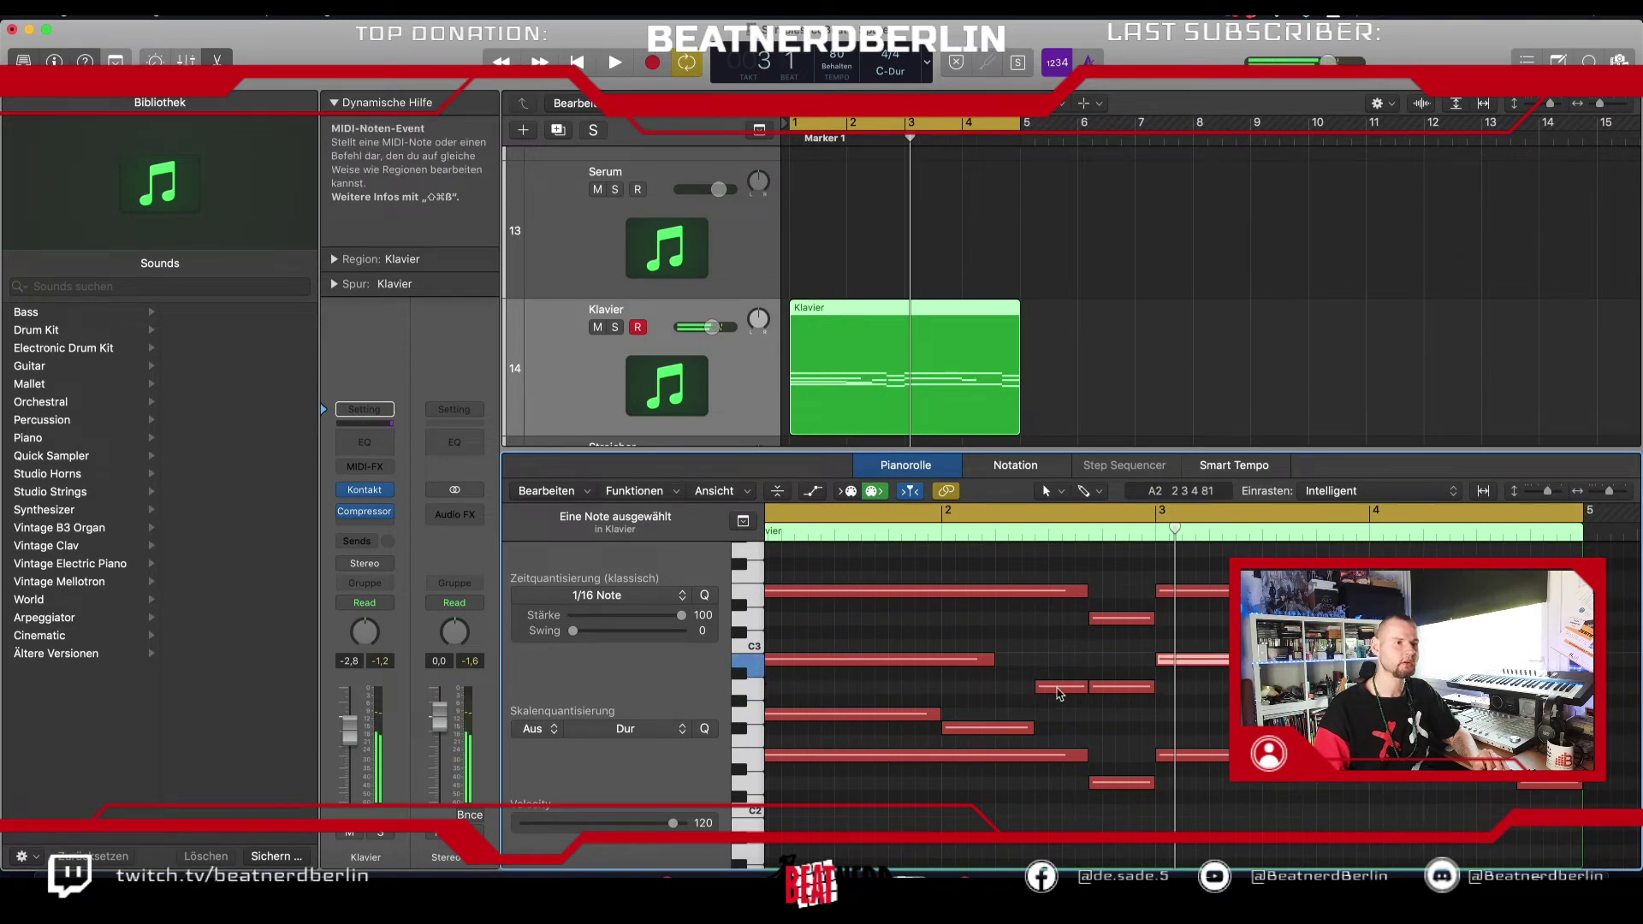
left_click_drag(983, 728, 1450, 728)
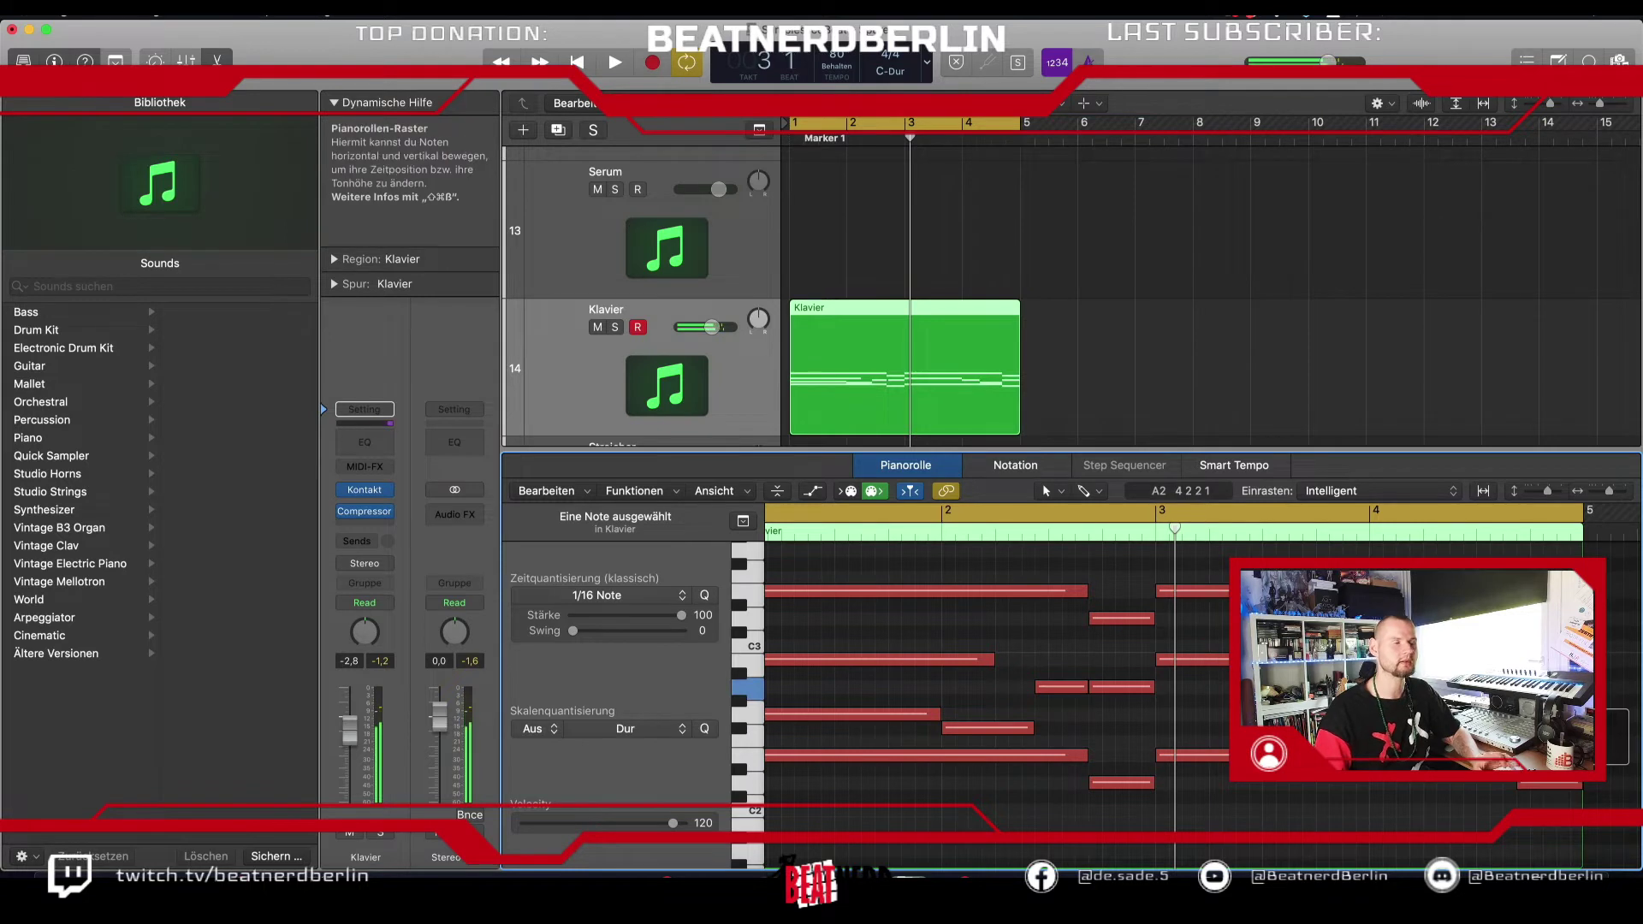
key("space")
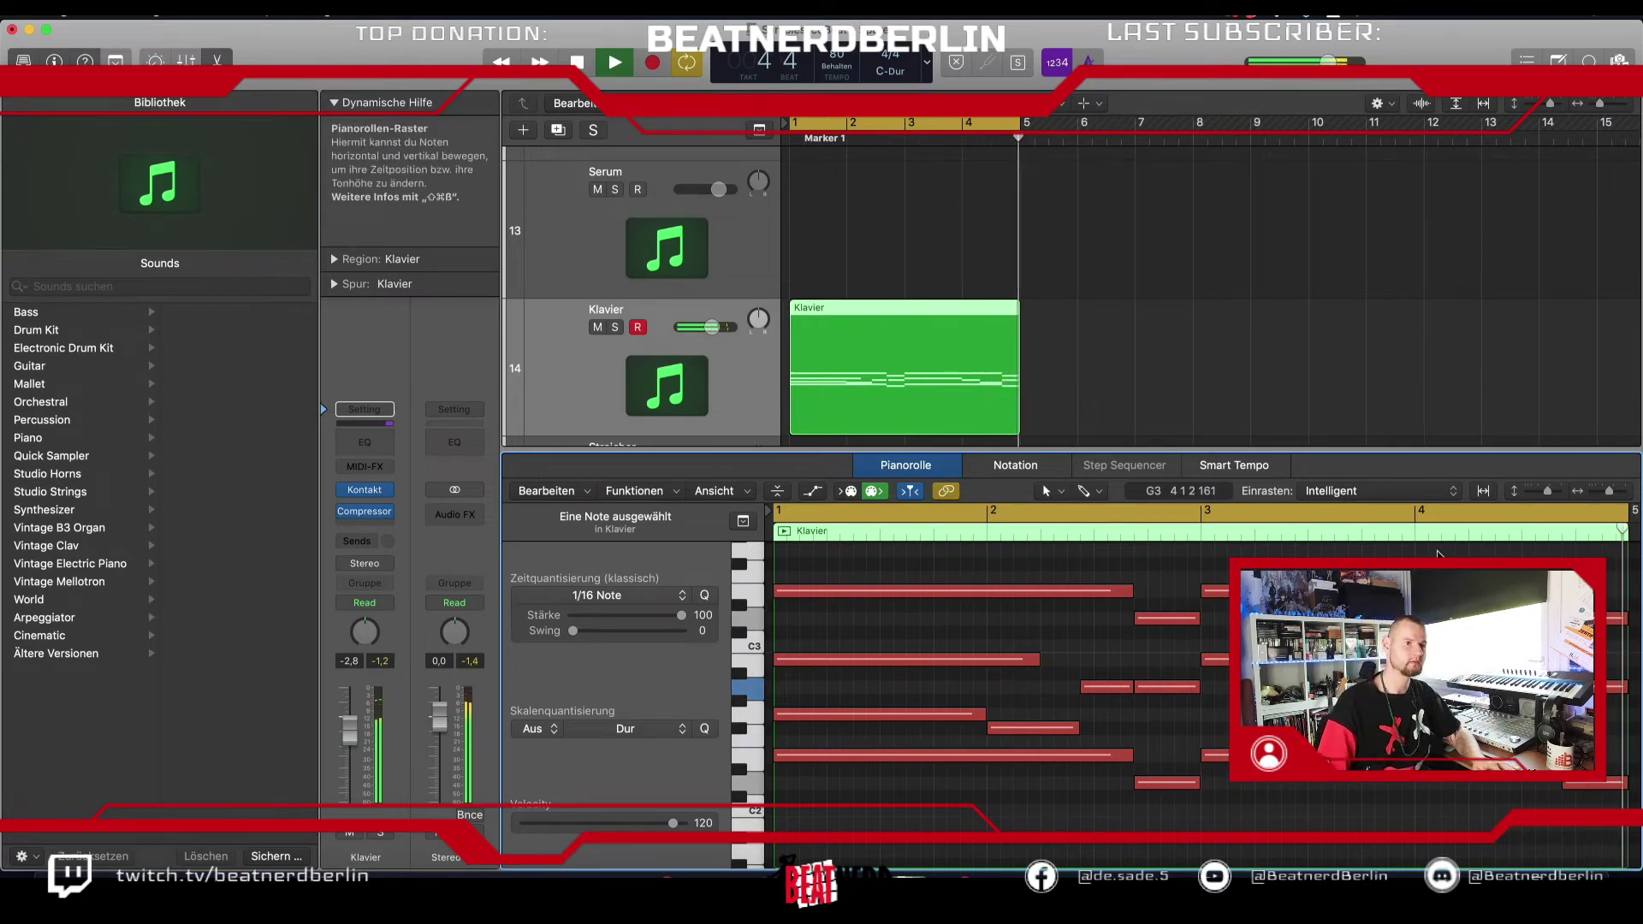
key("space")
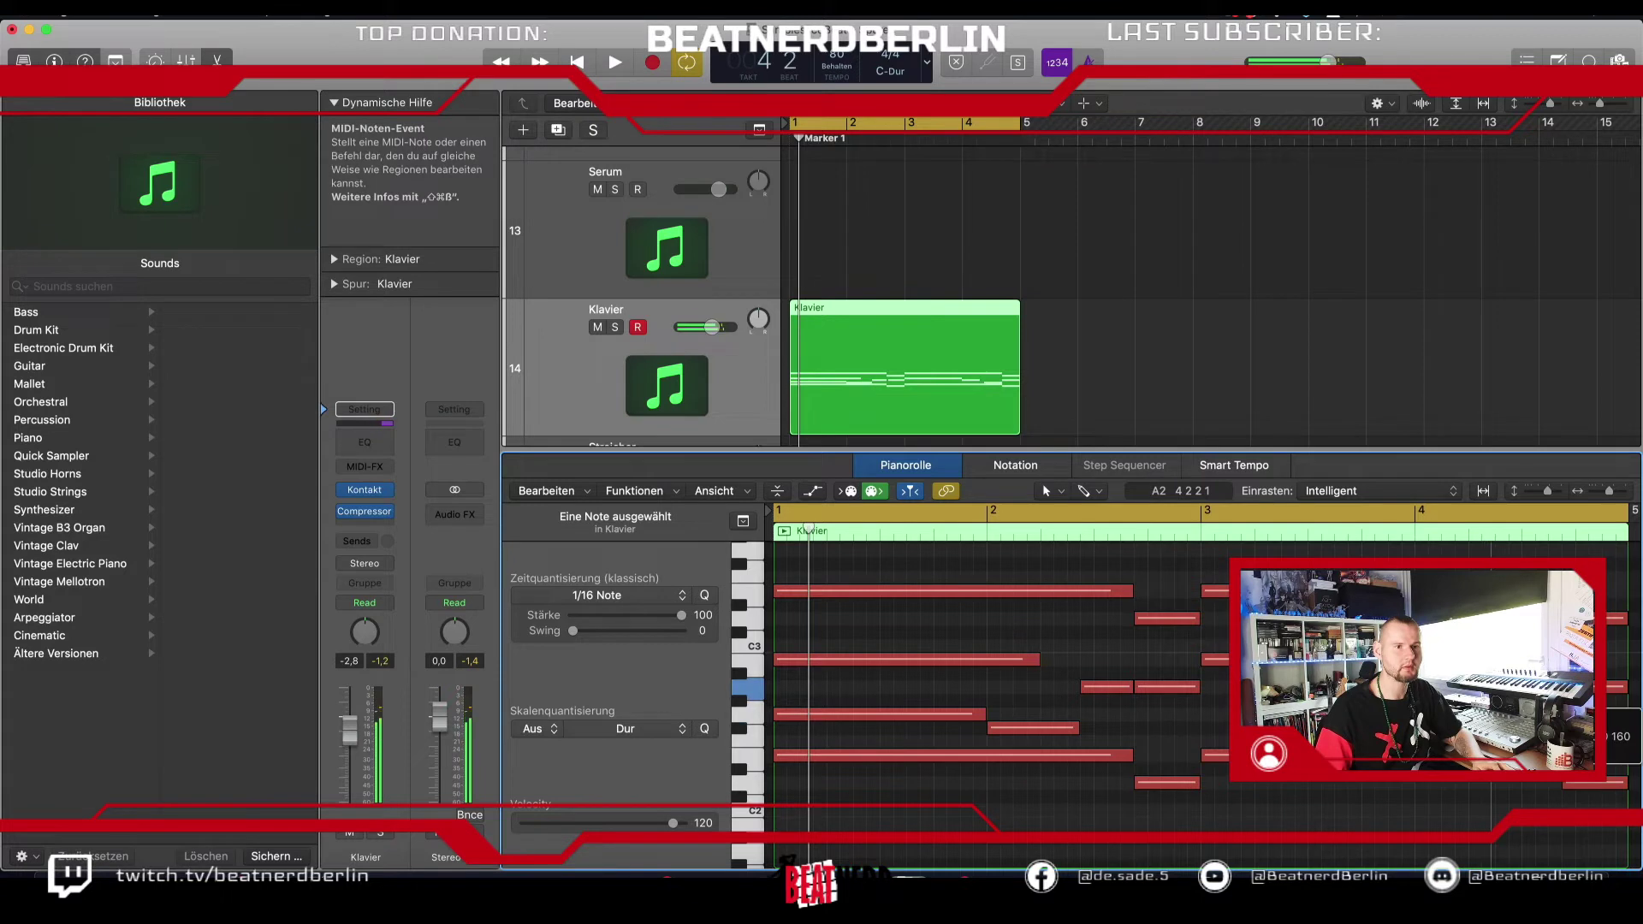
left_click(1369, 530)
key("space")
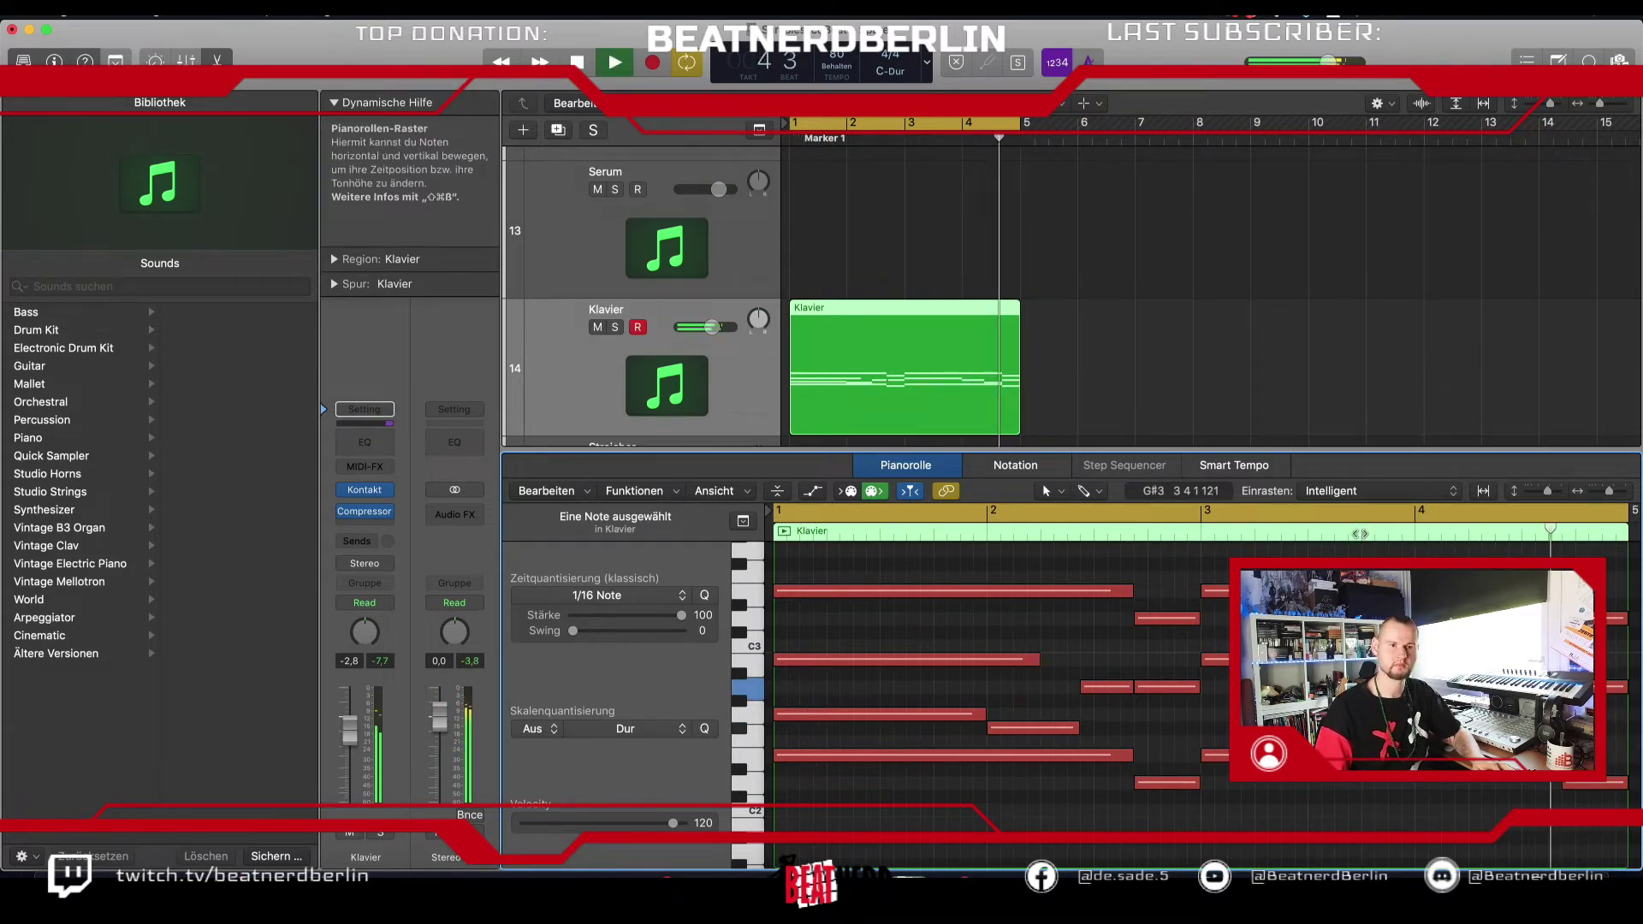
key("space")
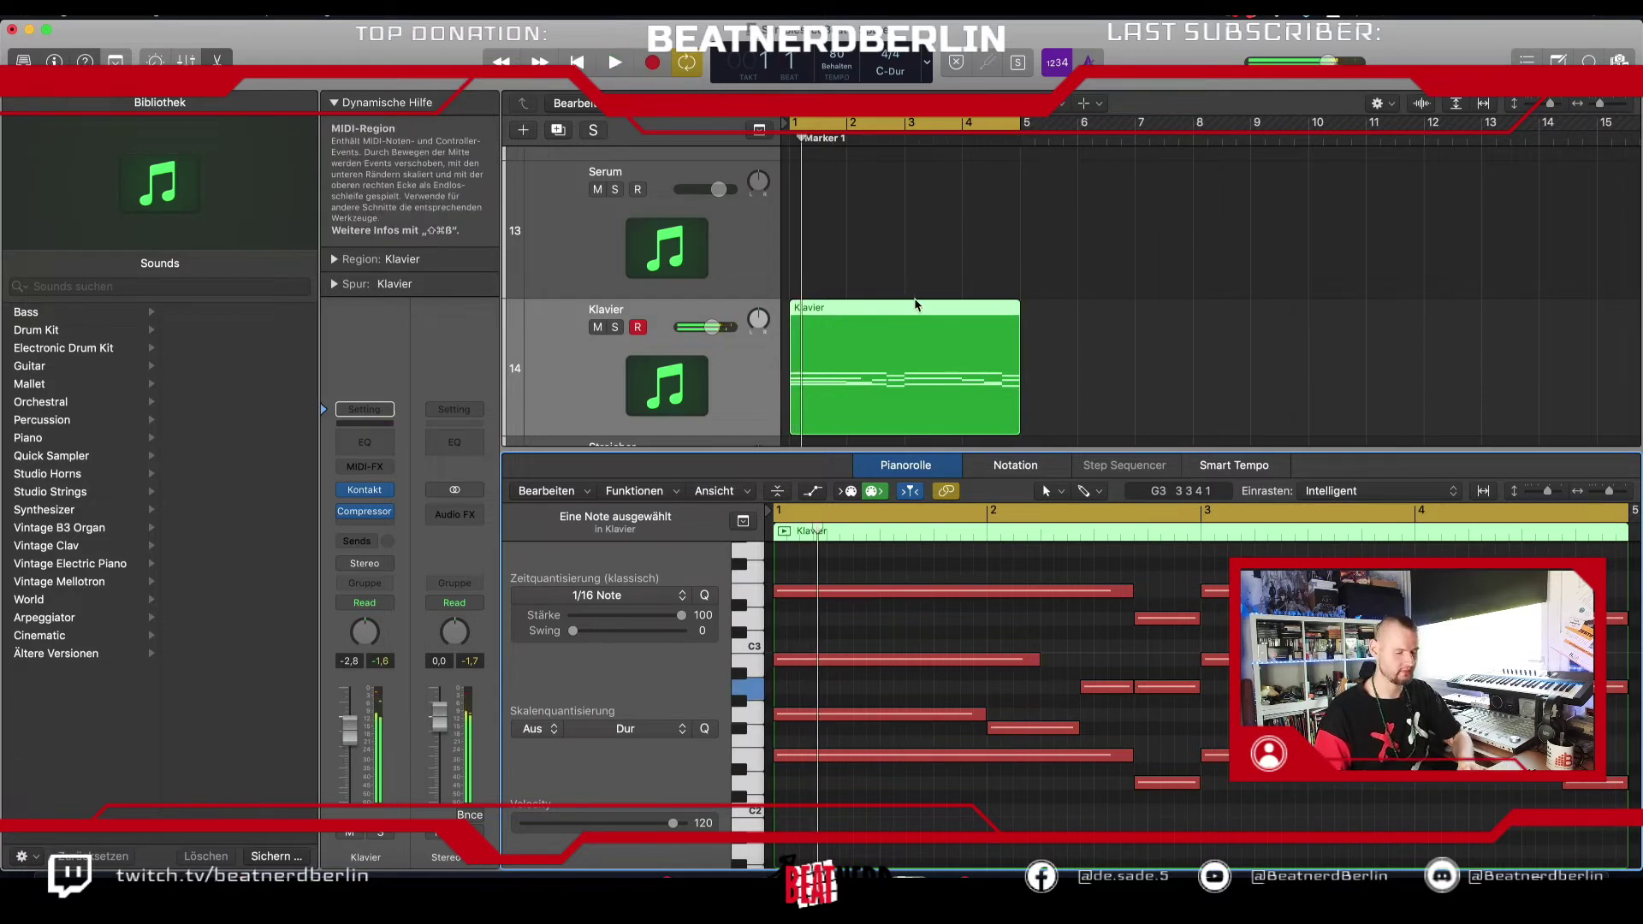
Step: Close the note editor and save the project
key("e")
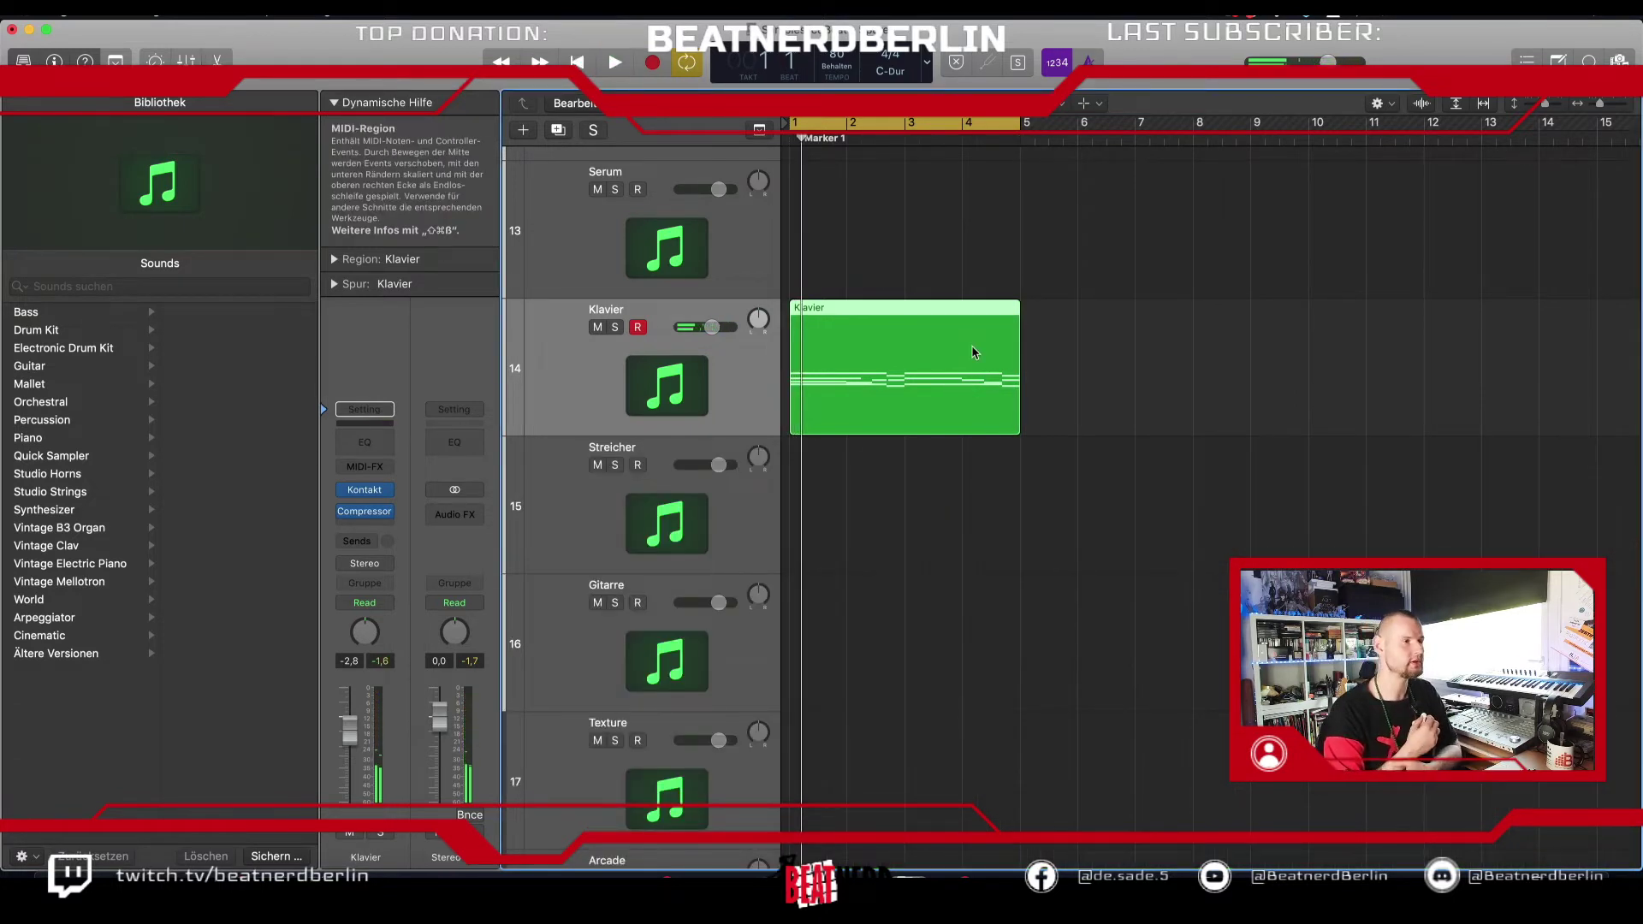
left_click(147, 8)
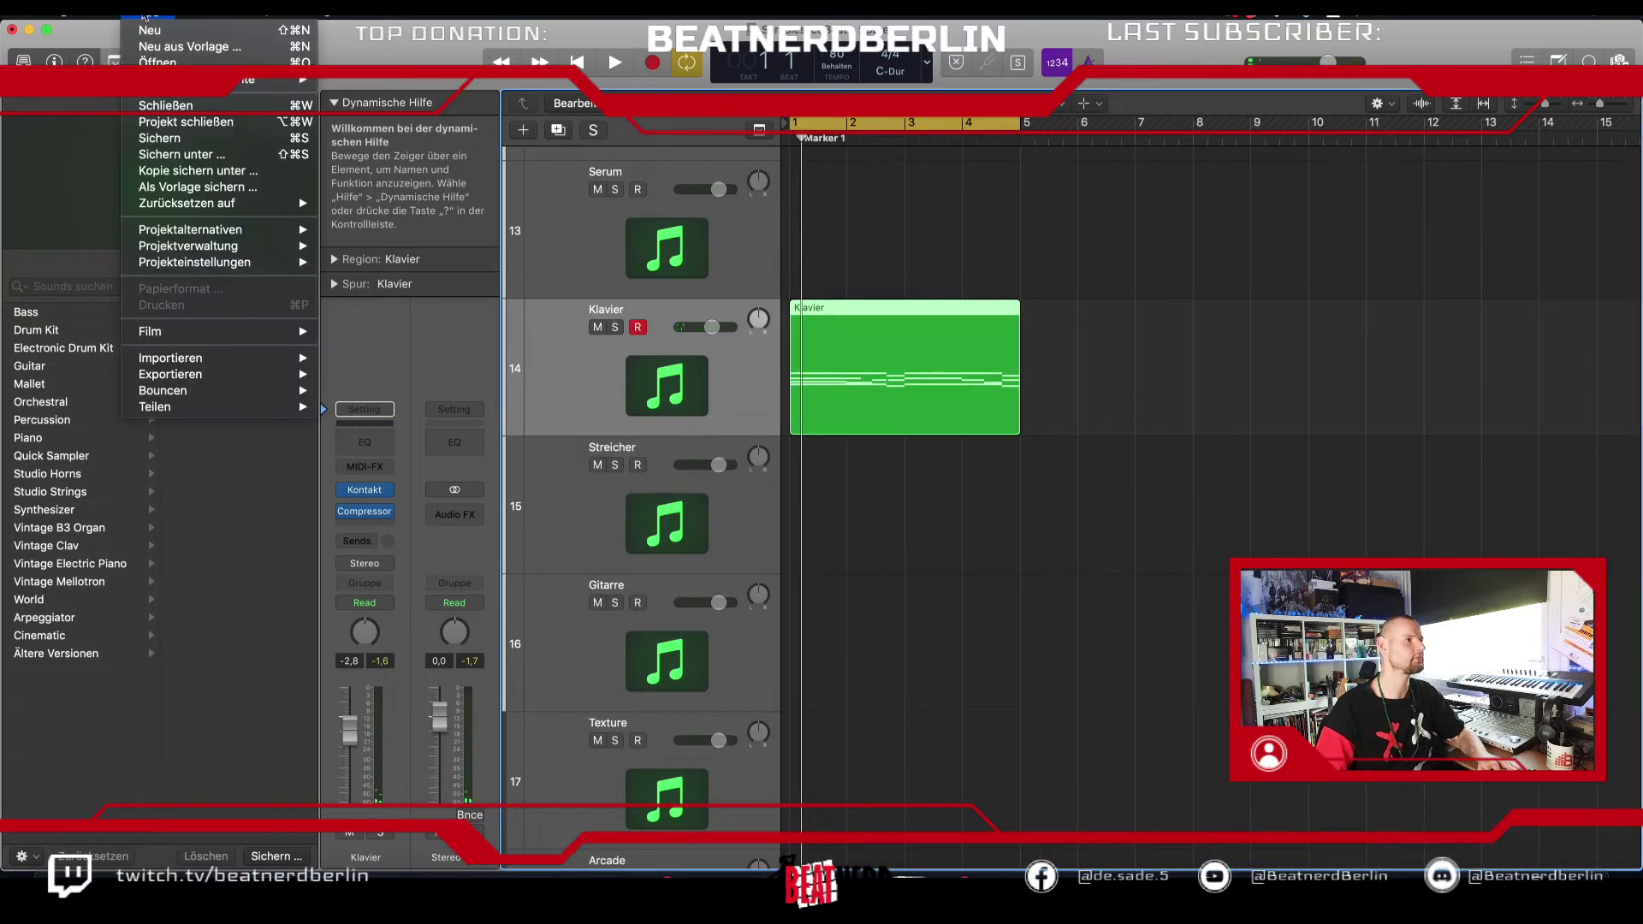
left_click(180, 138)
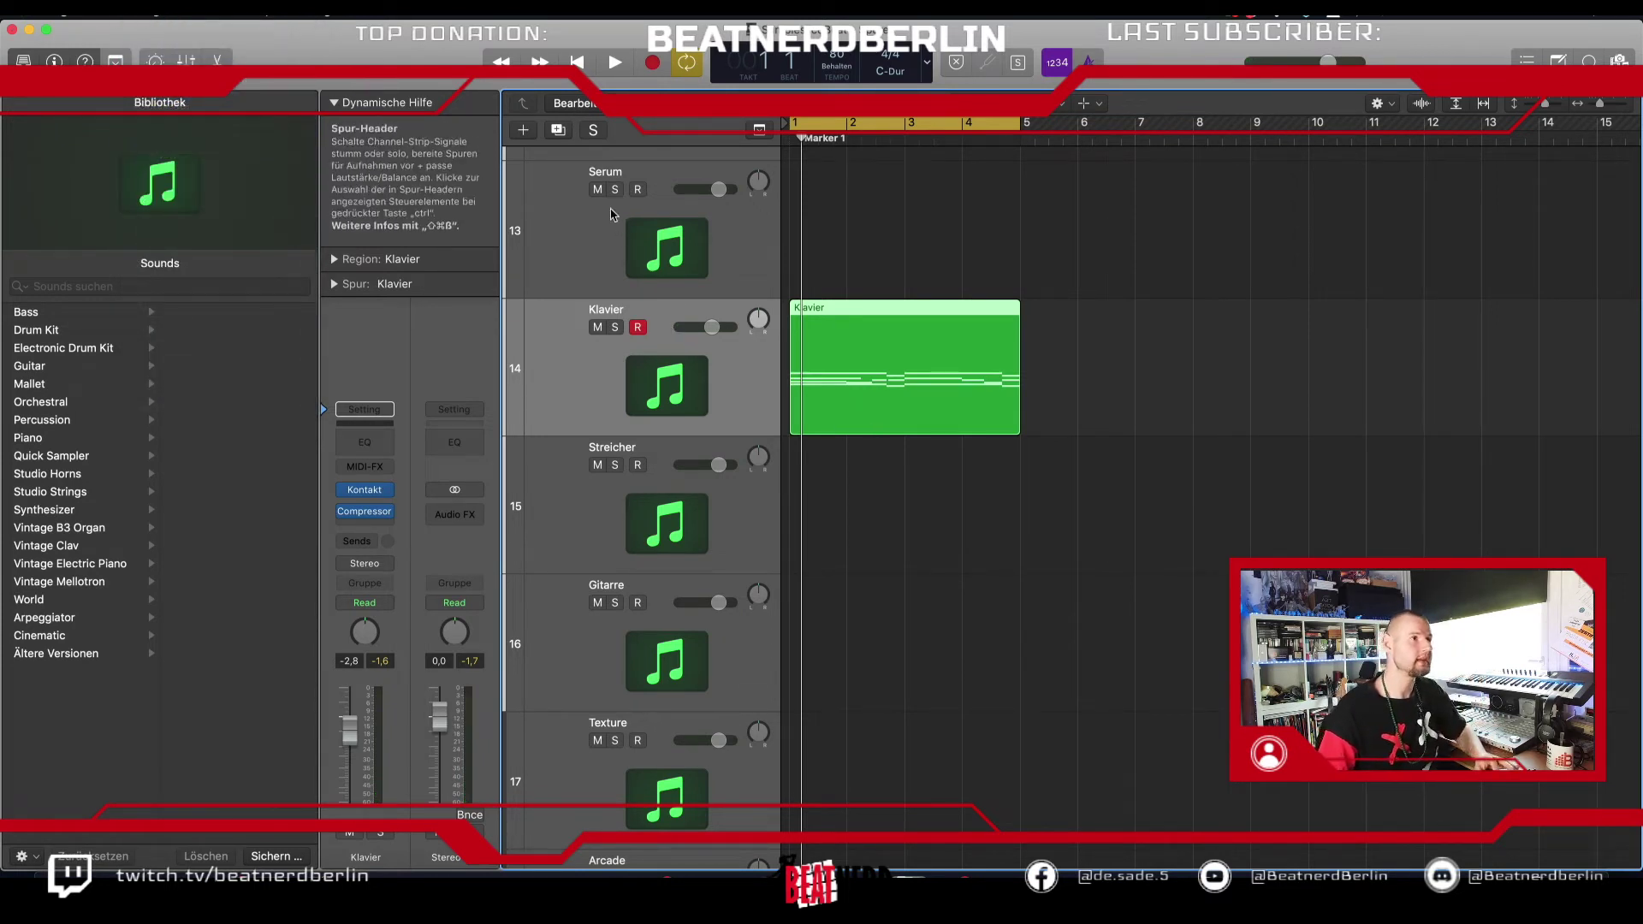
Step: Duplicate the Klavier track with its settings and rename the new track Lead
key("super+d")
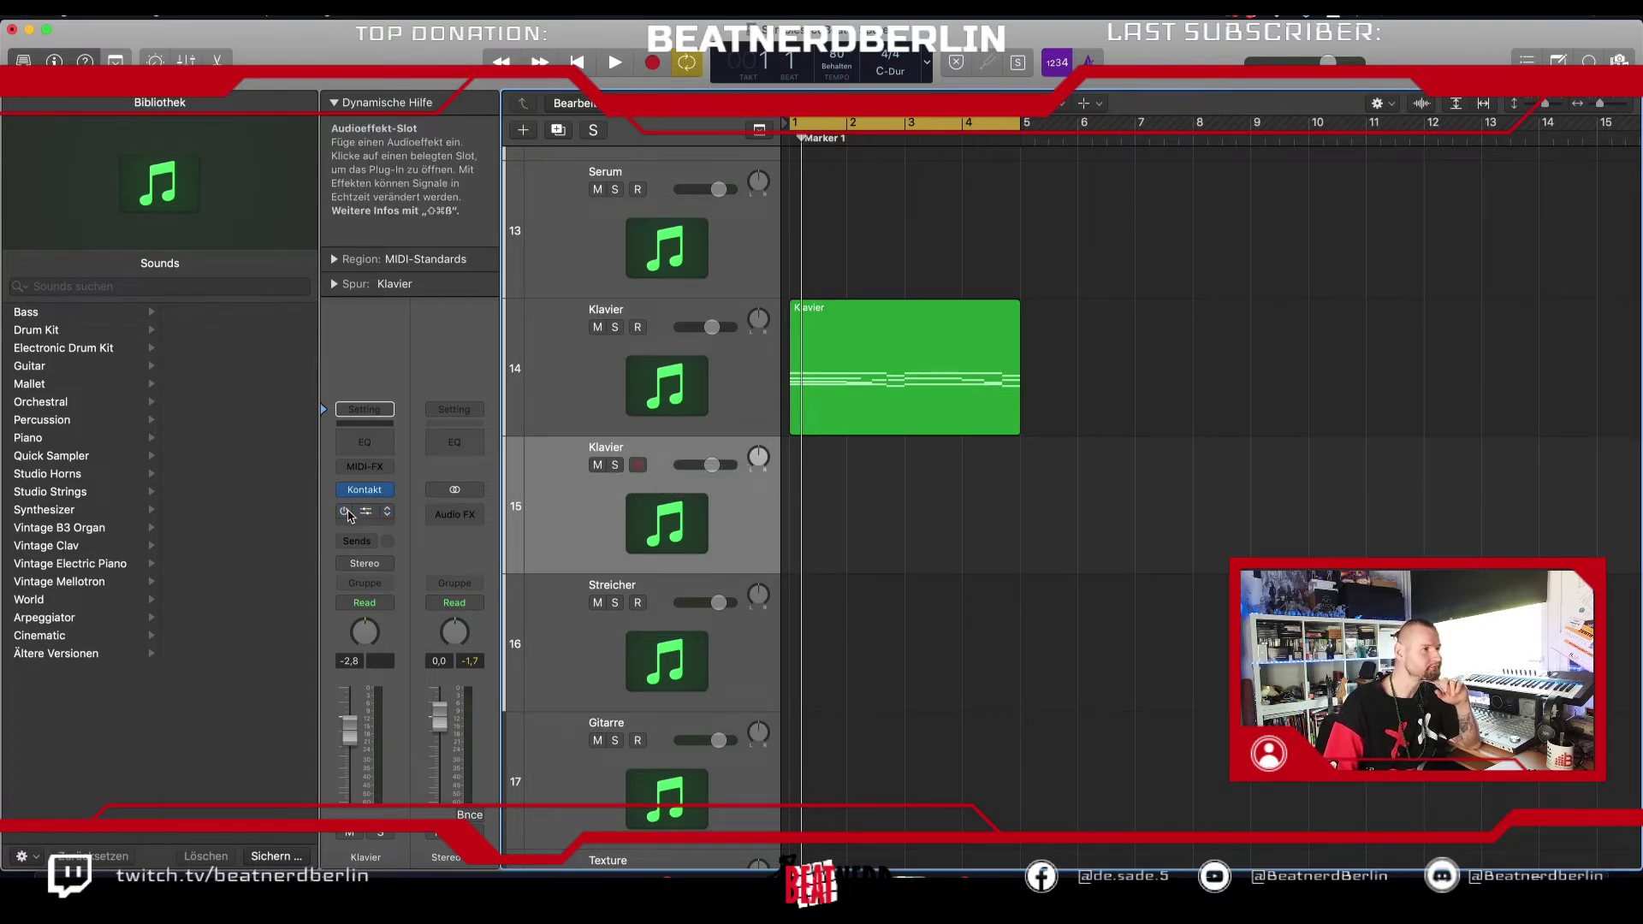
double_click(598, 445)
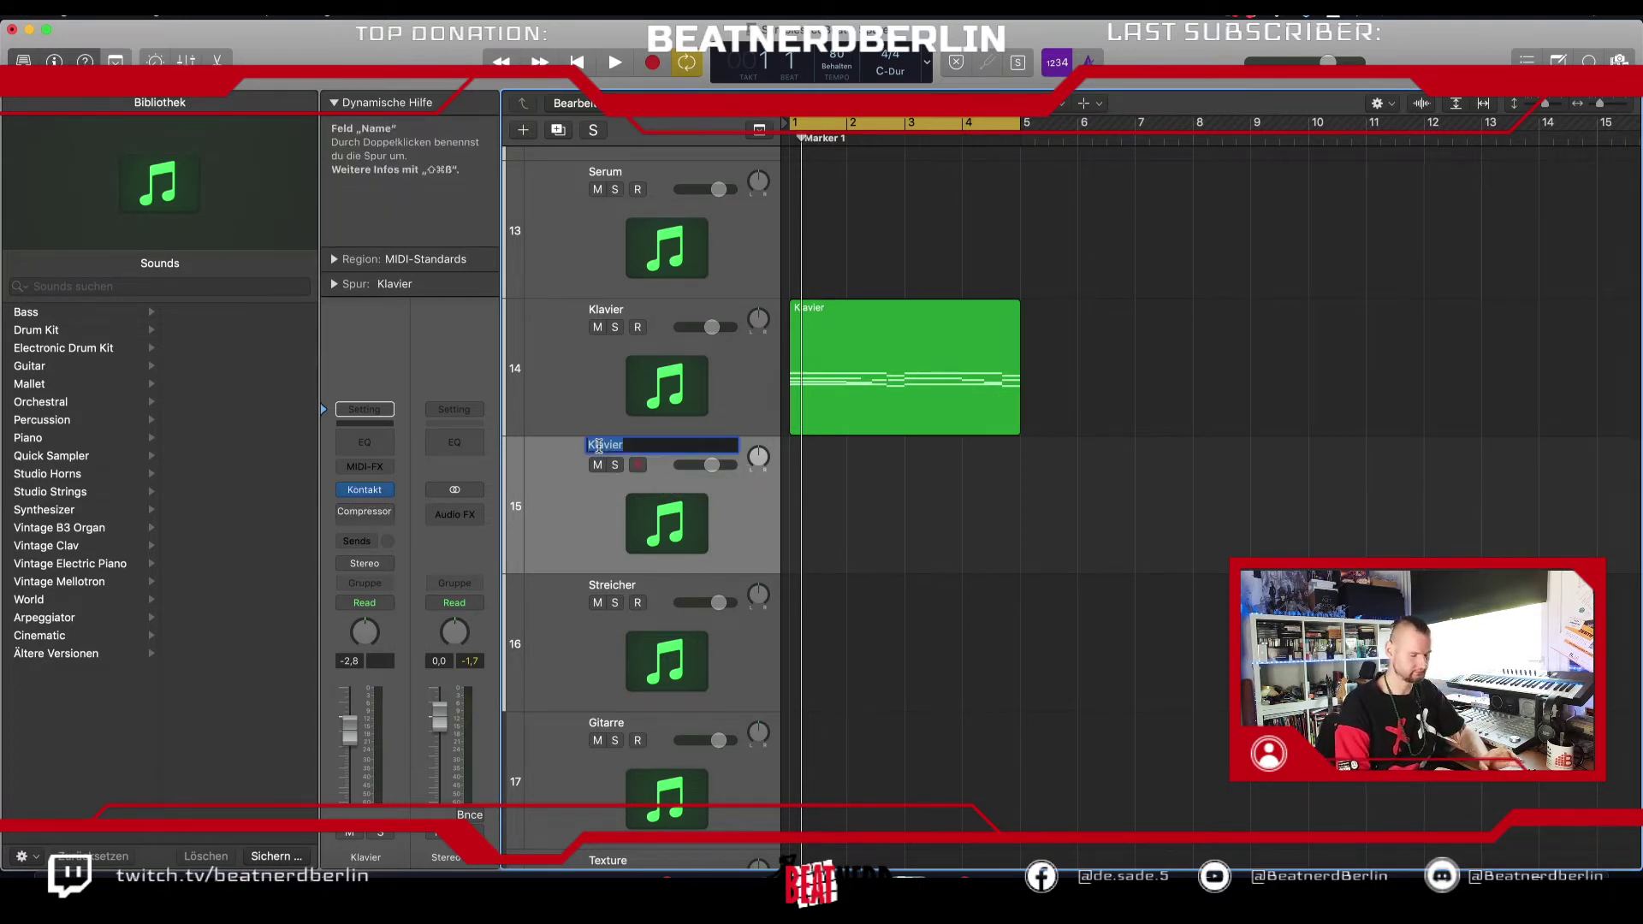
type("Lead")
key("Return")
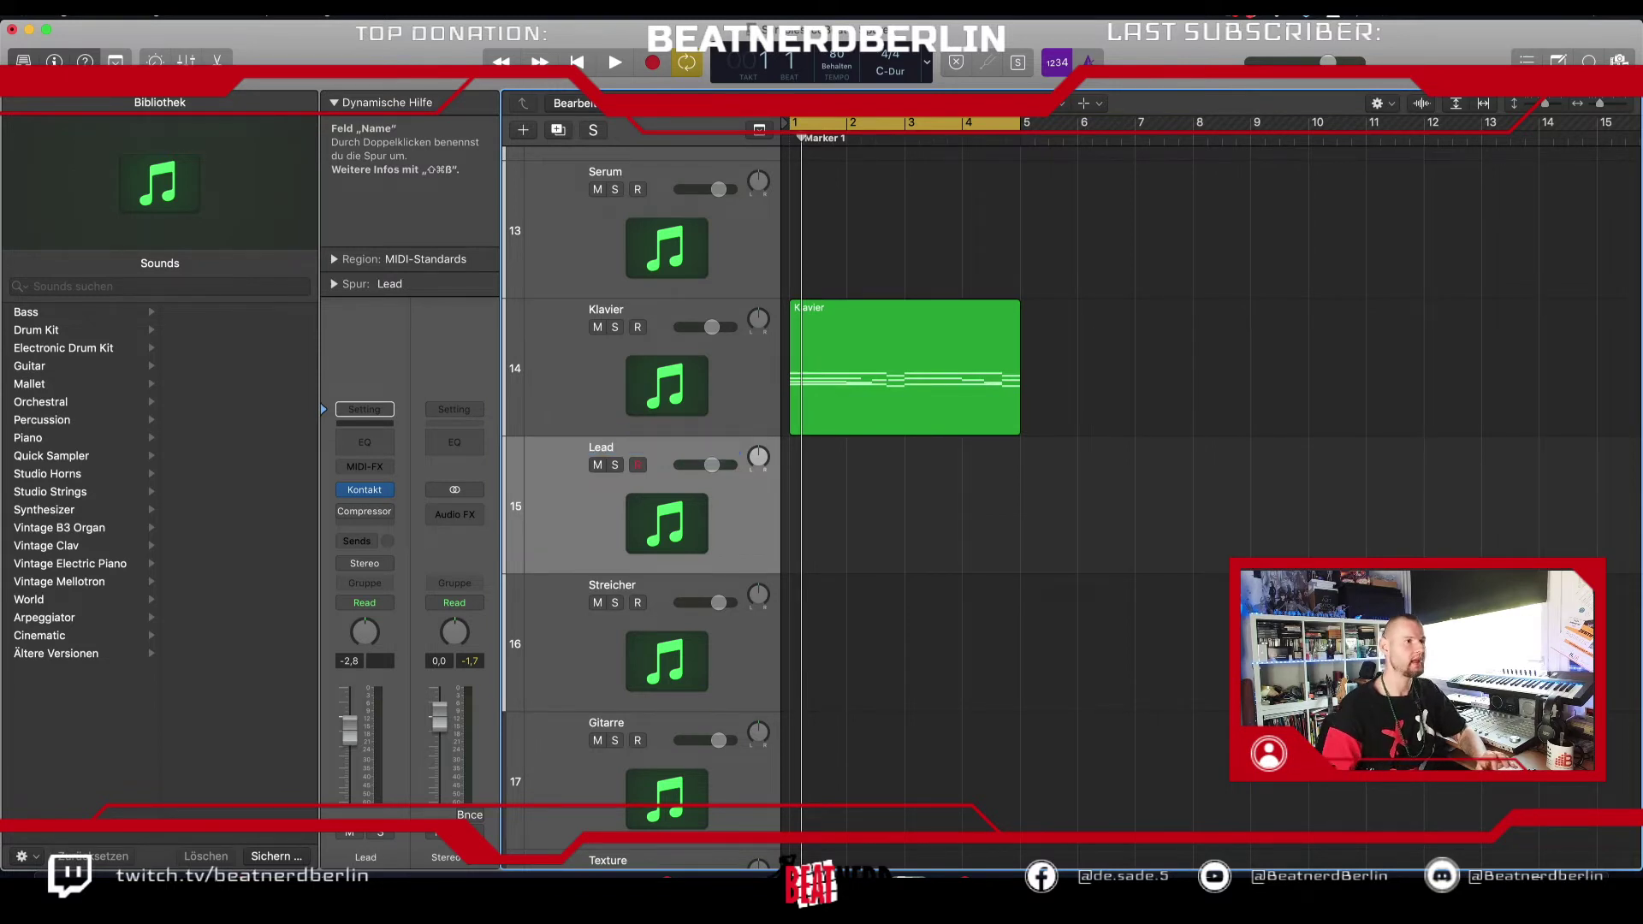
Step: Replace the Kontakt instrument on the Lead track with the stereo version of reFX Nexus
left_click(410, 491)
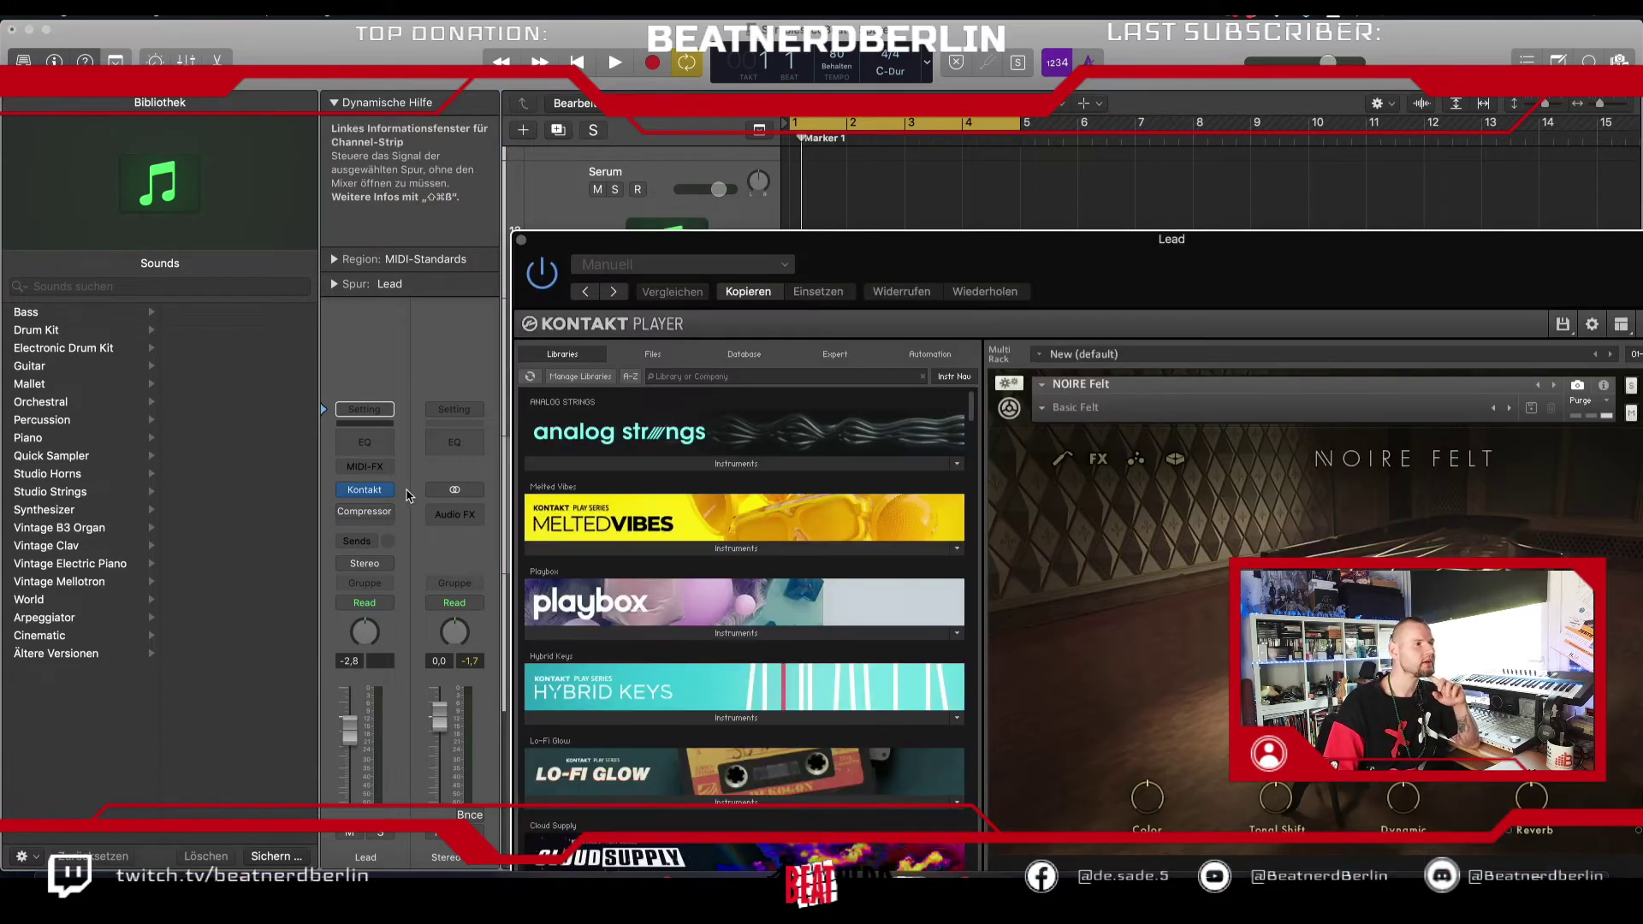
left_click(521, 240)
left_click(388, 493)
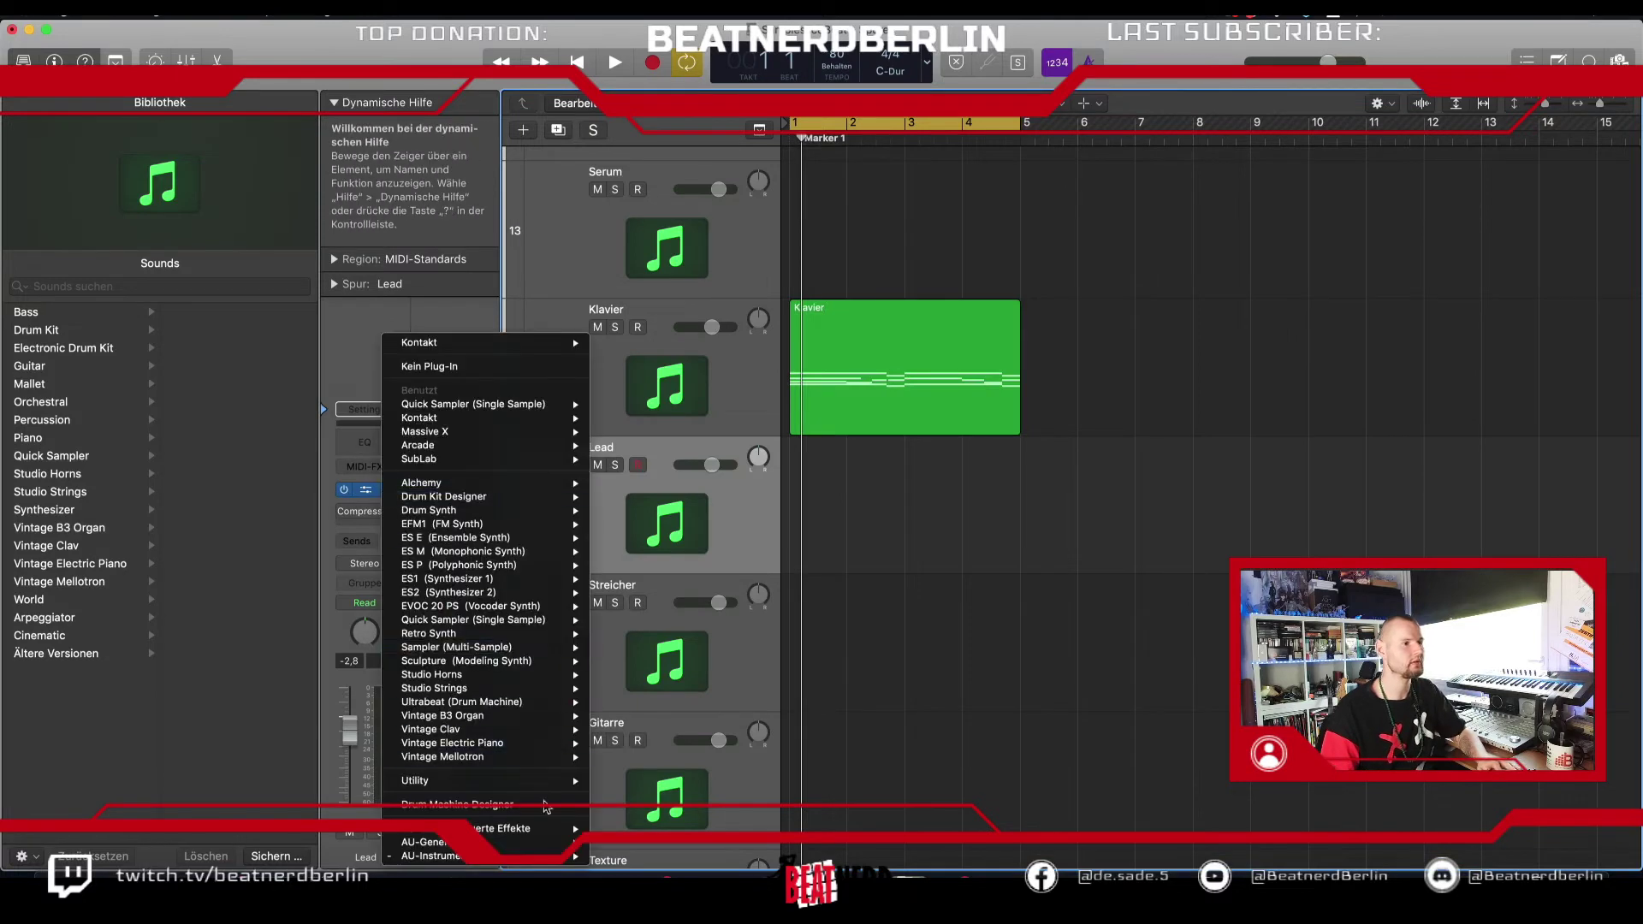
mouse_move(568, 856)
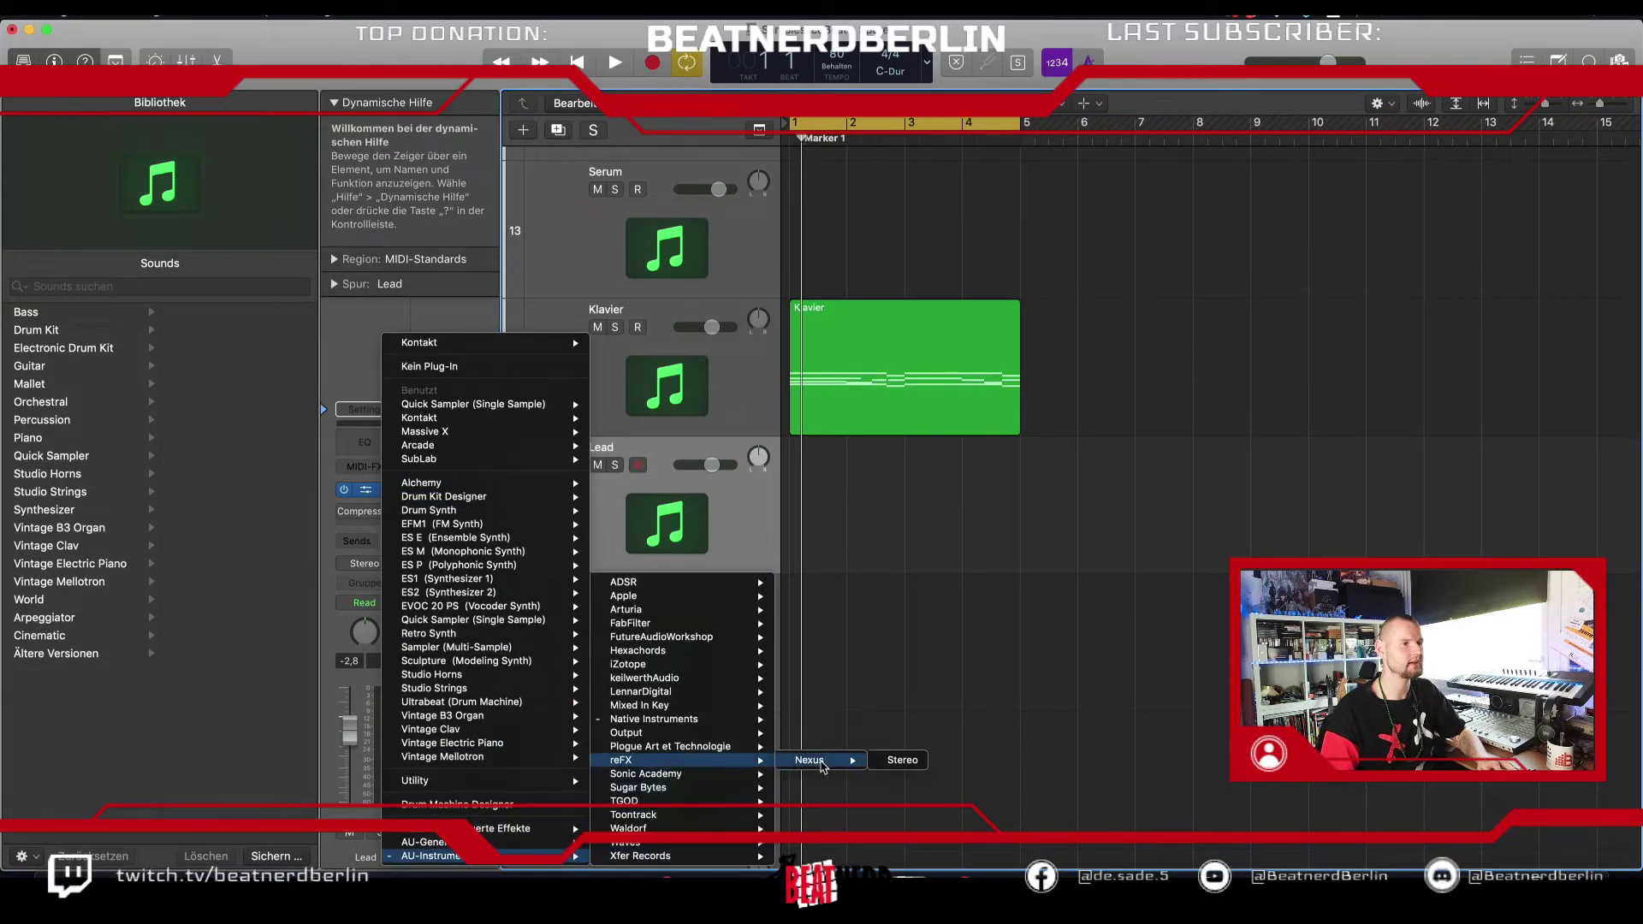
left_click(872, 764)
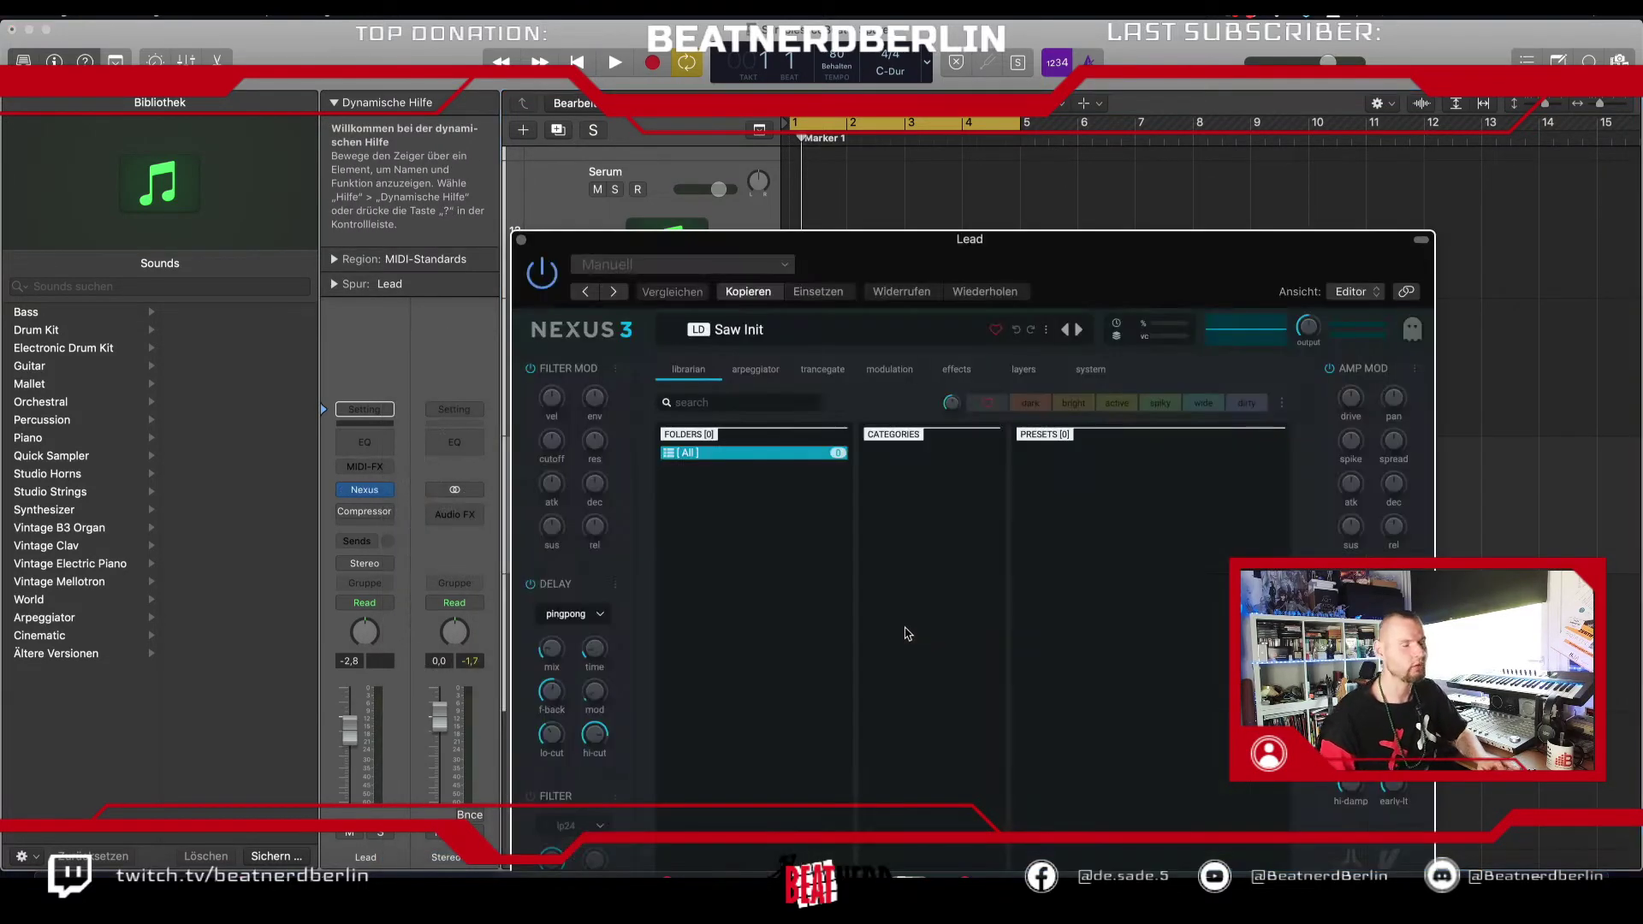
Step: Load the Pitcher 1 preset from the Lead category of the Trap 2 folder in Nexus
left_click_drag(1015, 237, 924, 52)
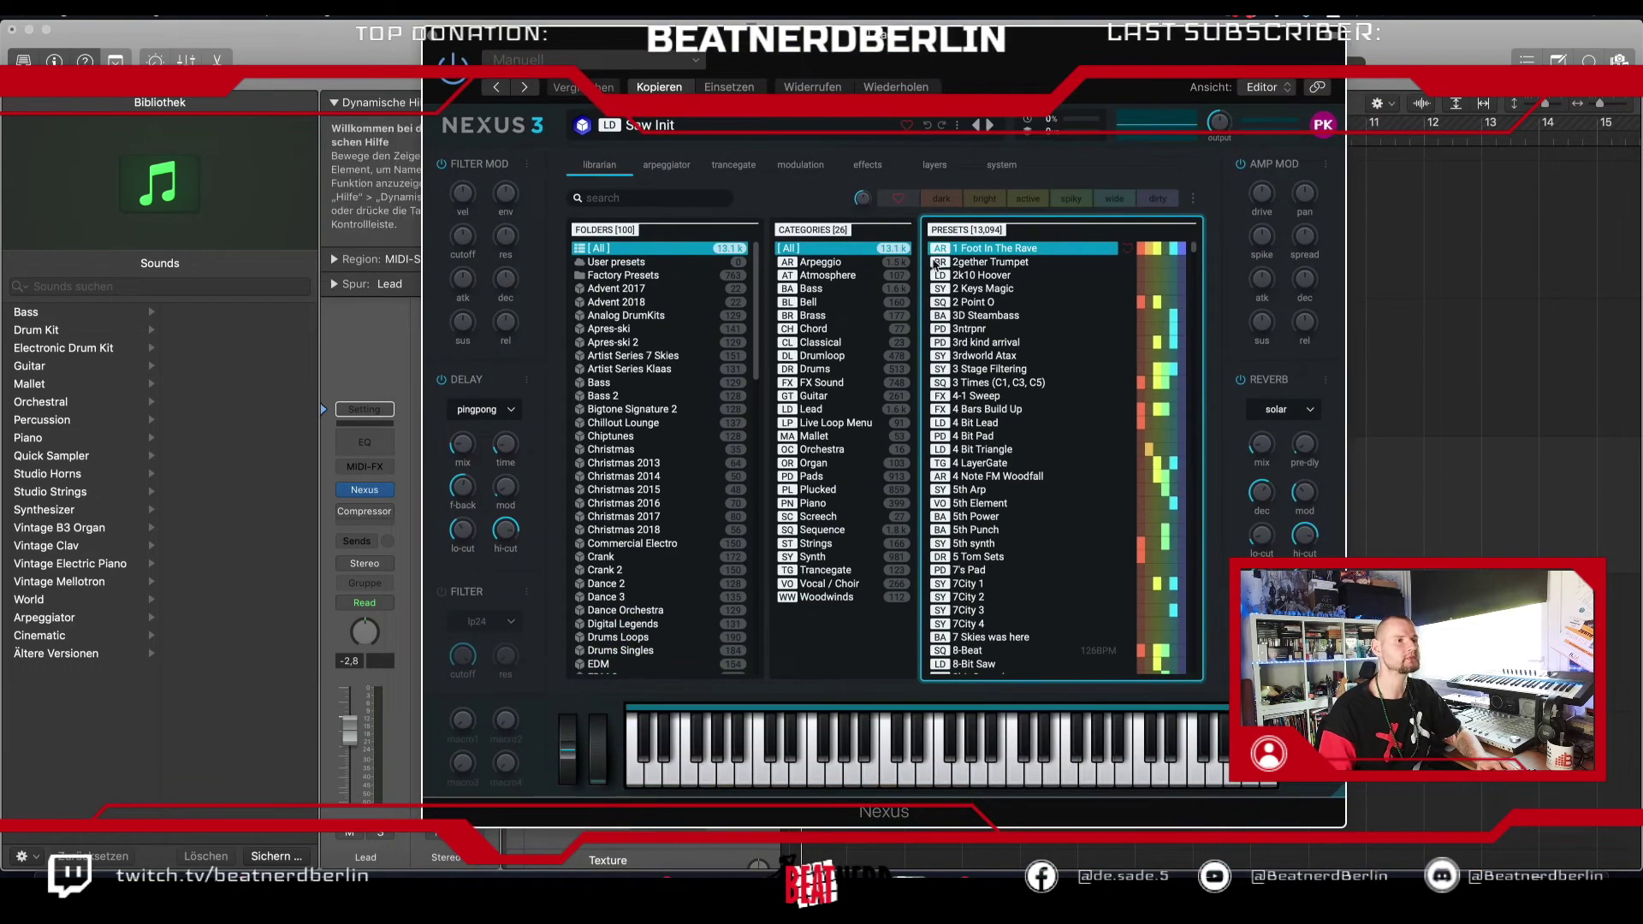
scroll(702, 482, "down", 10)
scroll(701, 481, "down", 15)
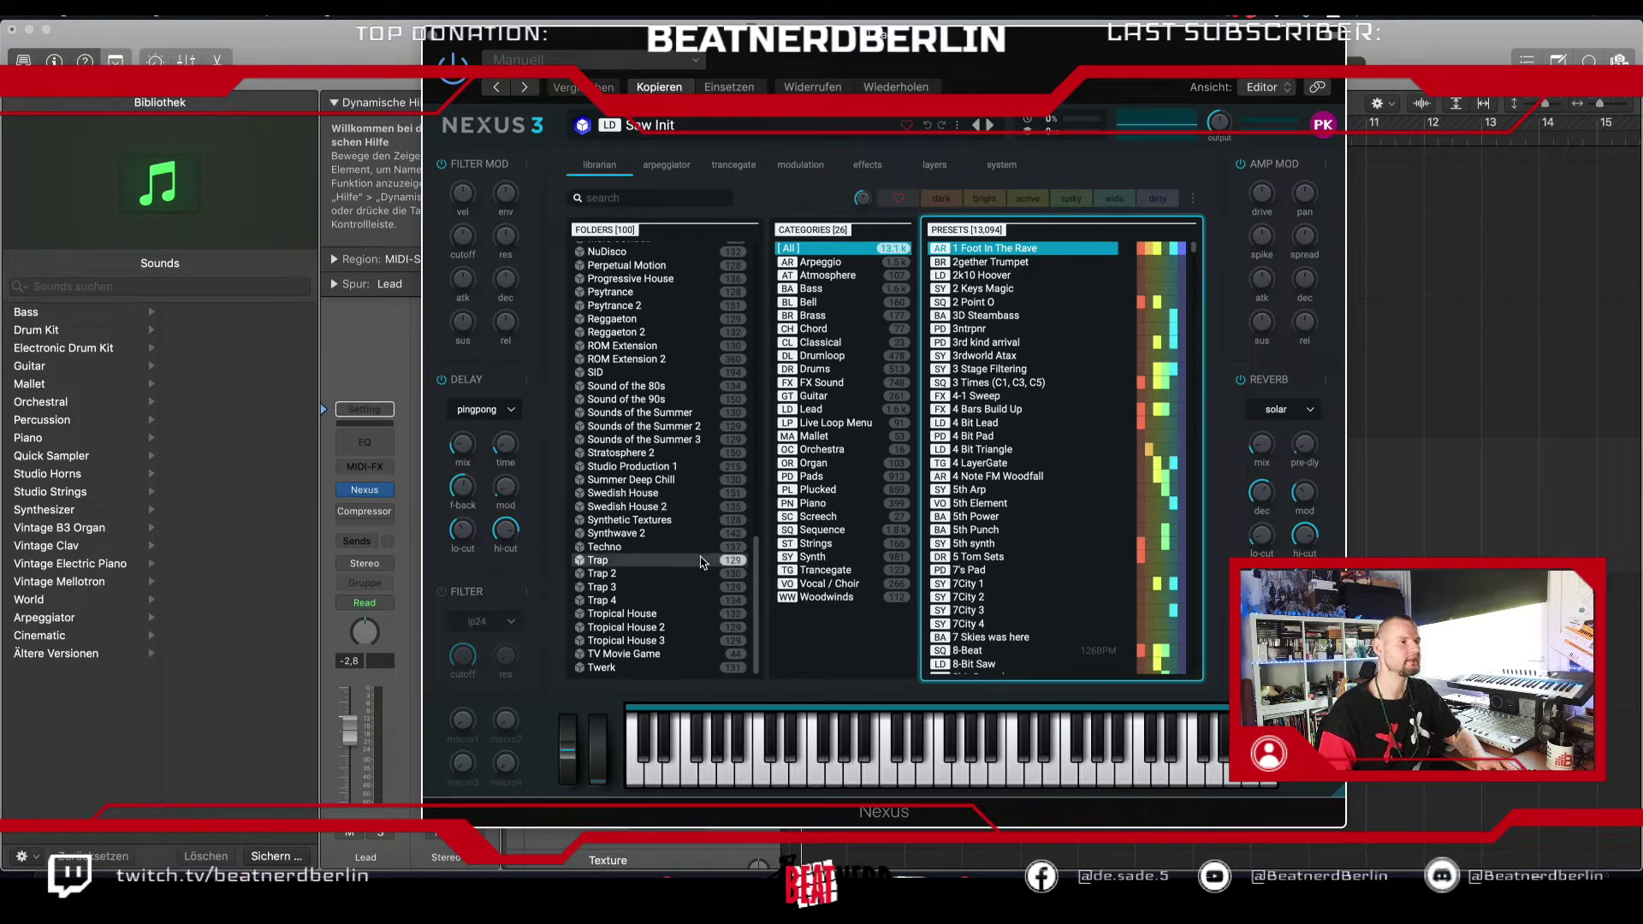
left_click(646, 574)
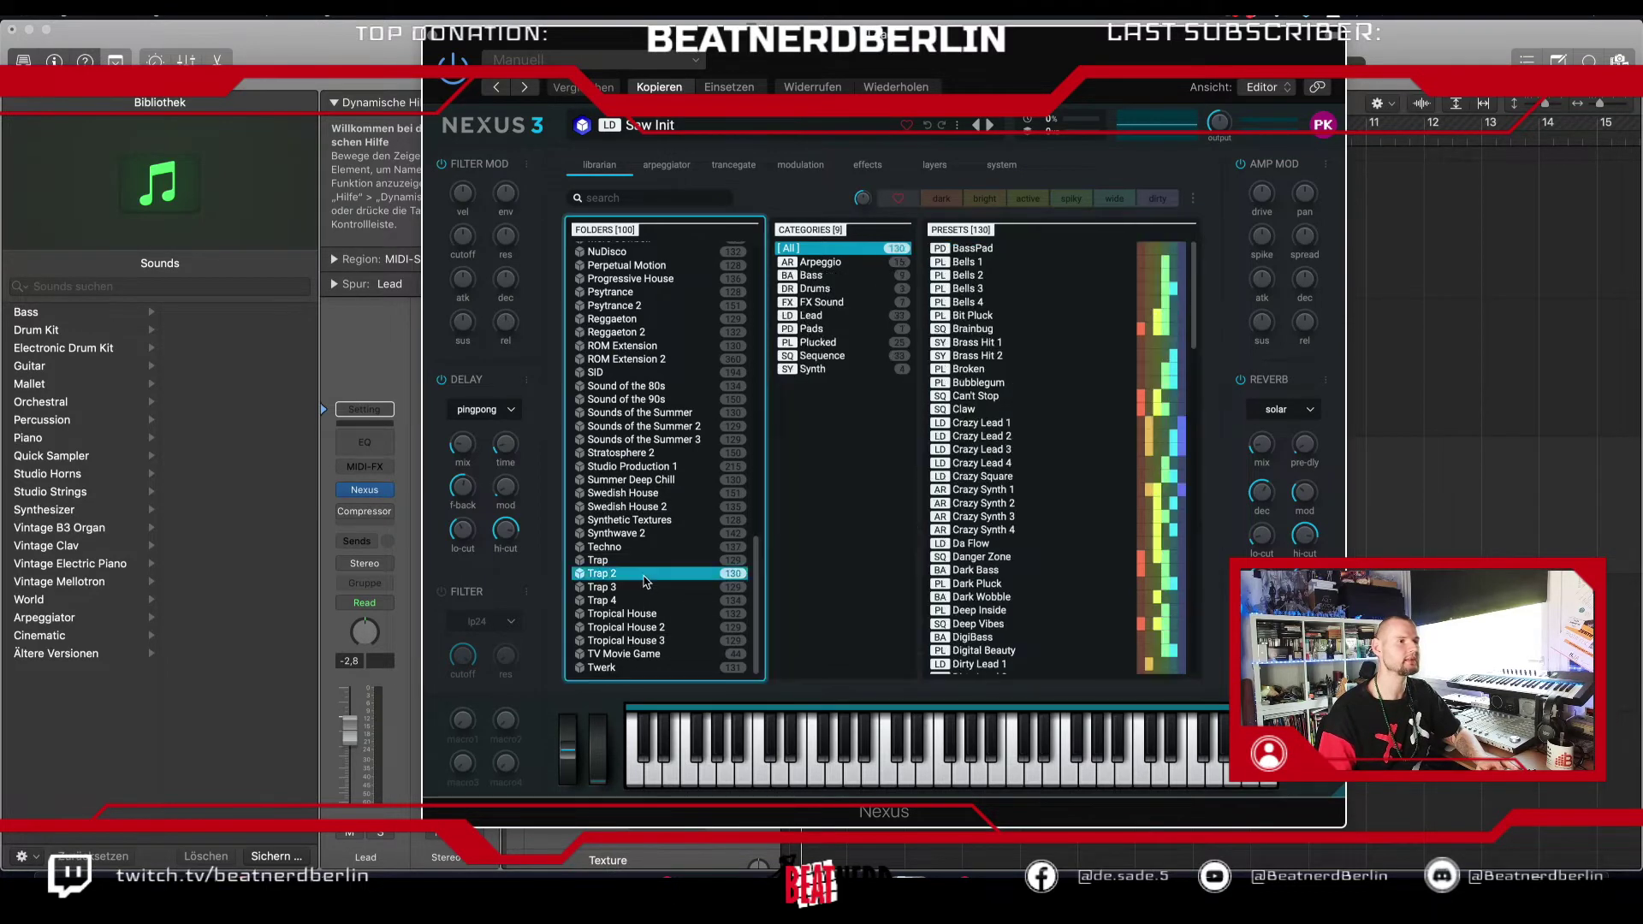
left_click(809, 316)
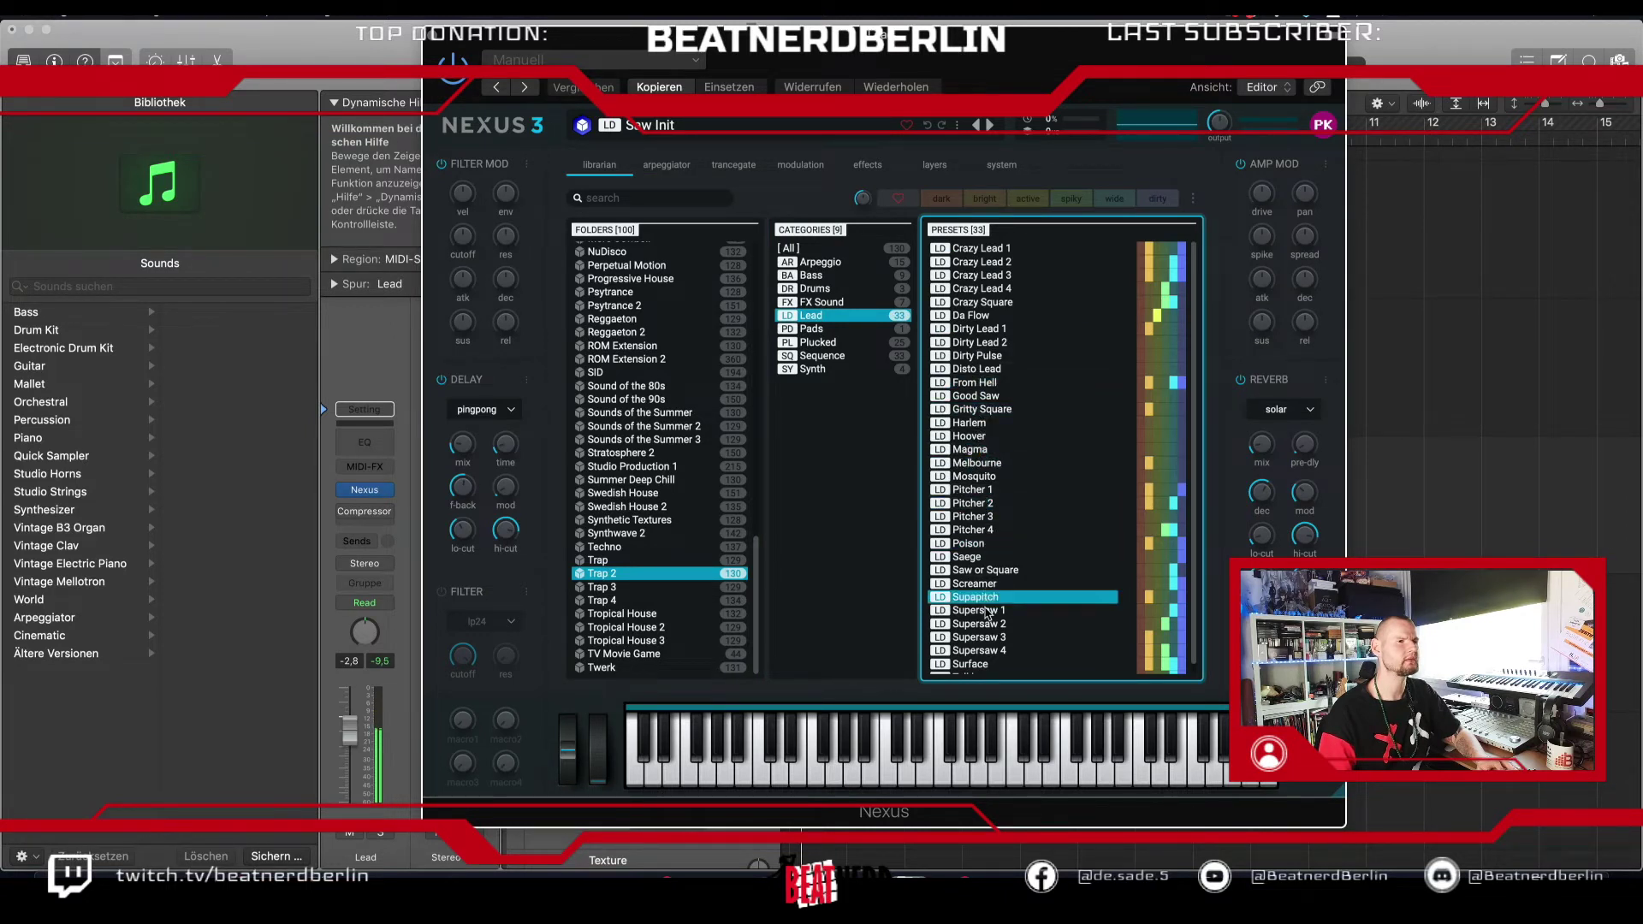
left_click(985, 492)
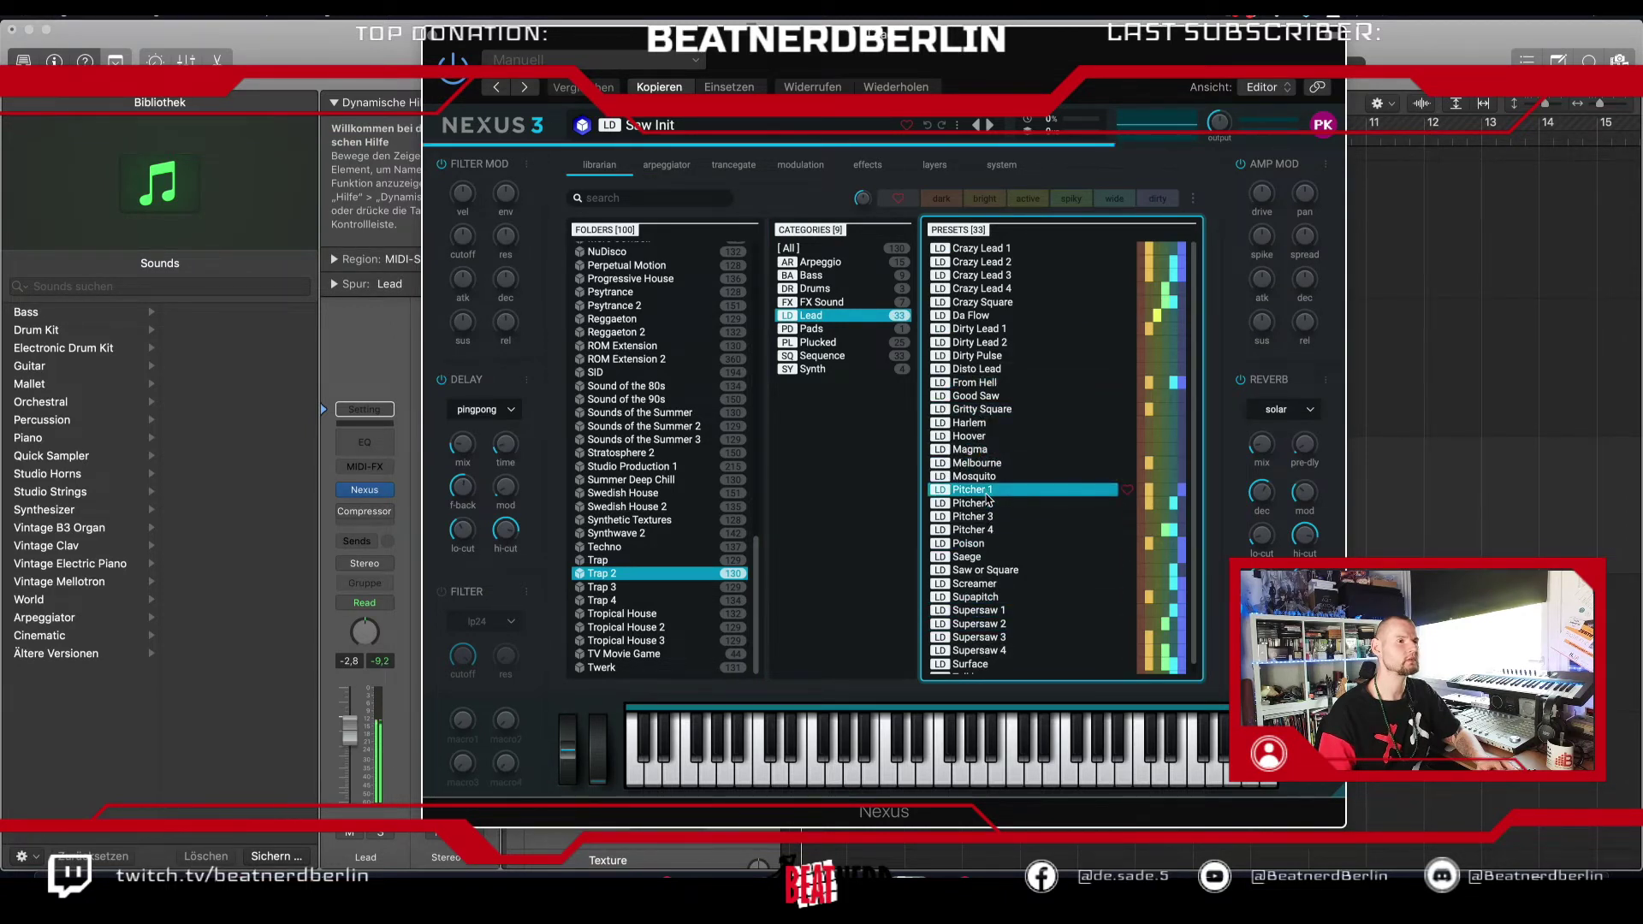
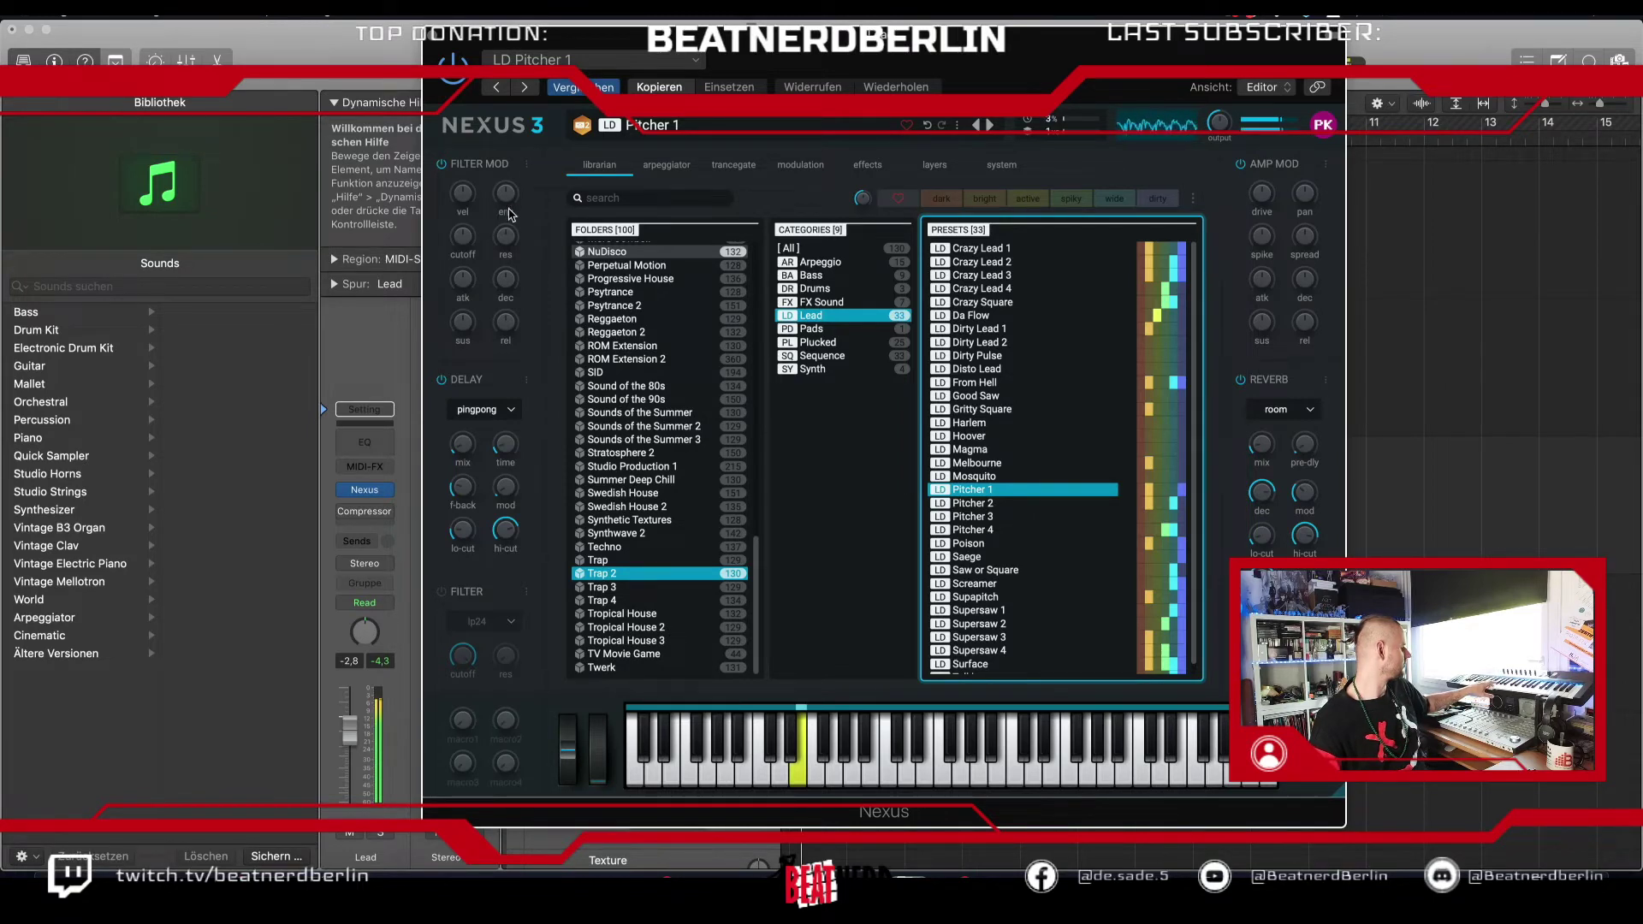
Step: Close the Nexus window, play the loop, and lower the Lead track's volume to -12.0 dB
left_click(439, 44)
key("space")
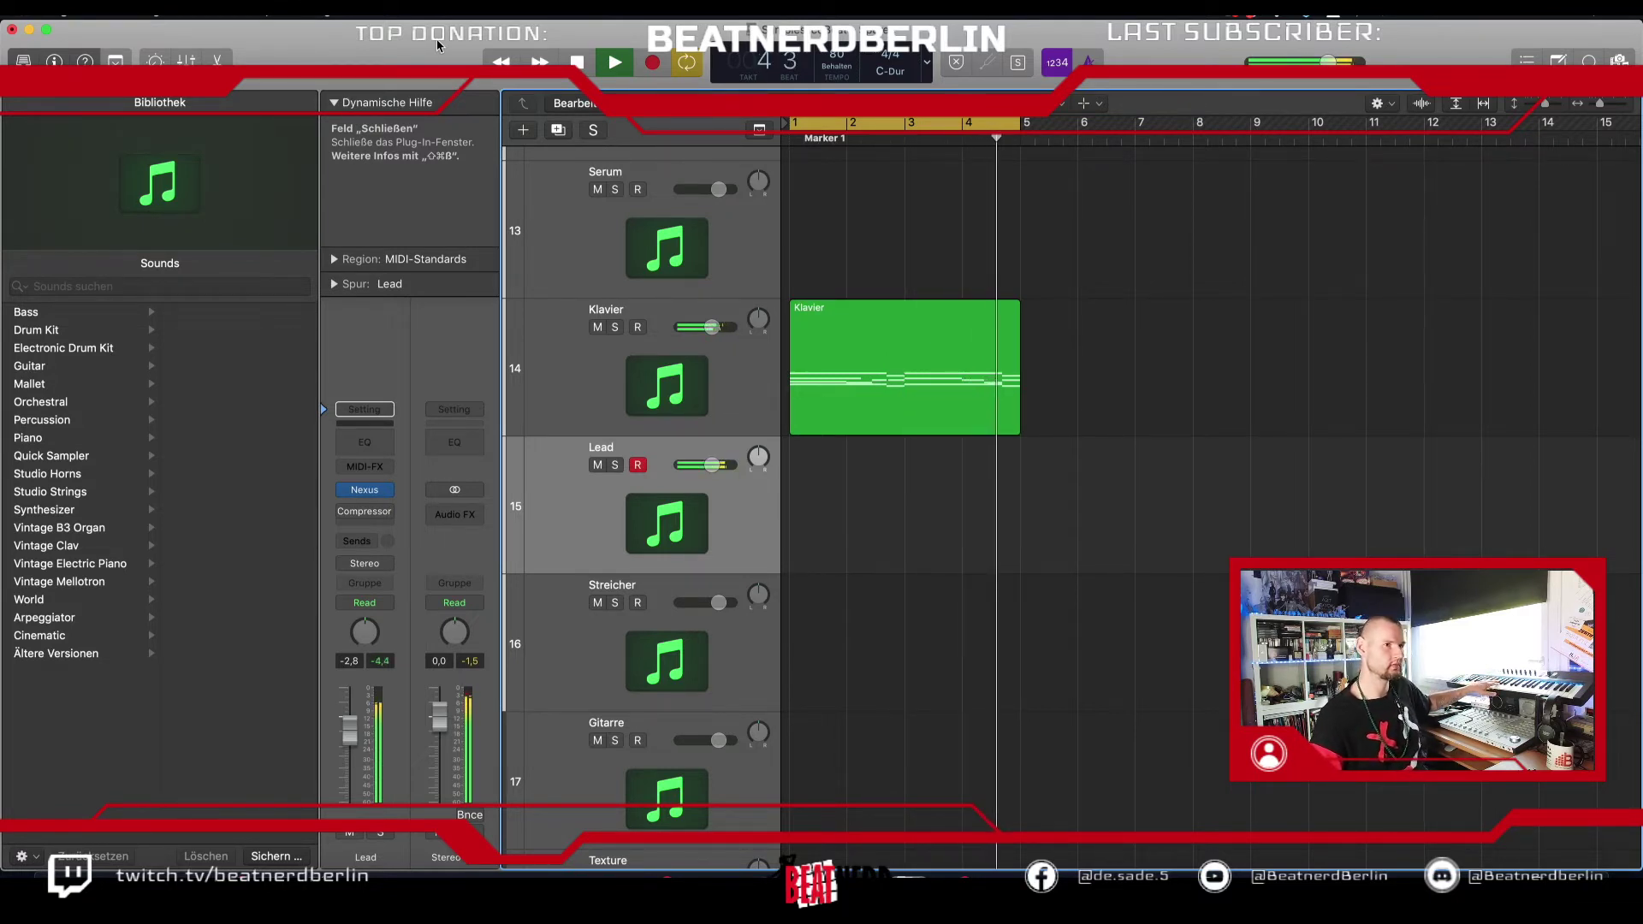
key("space")
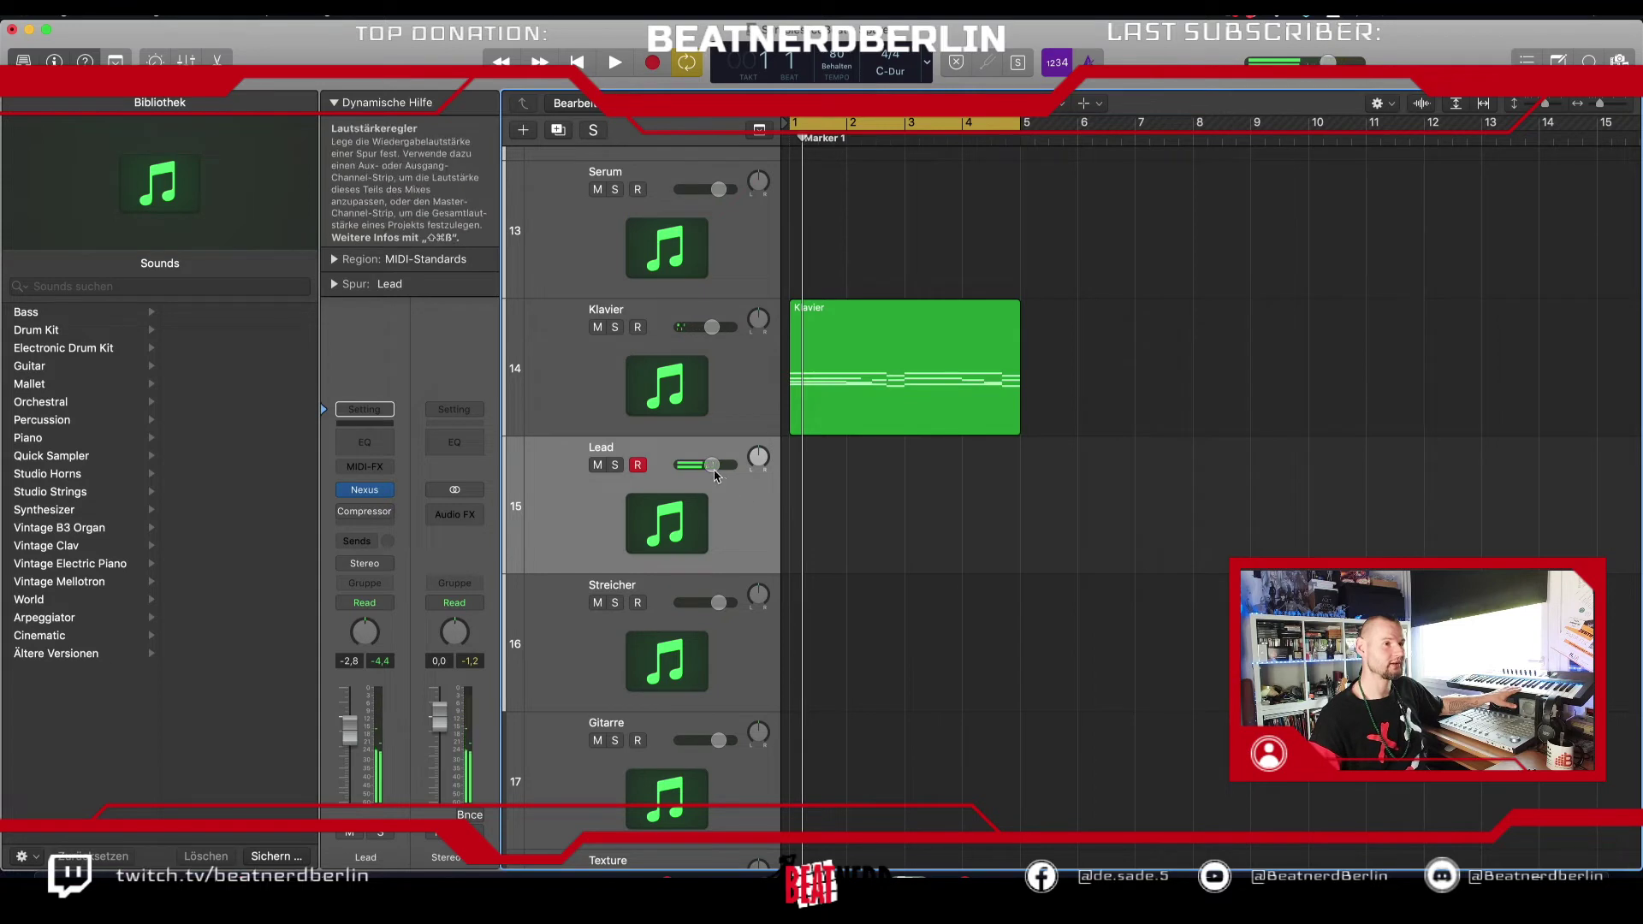
left_click_drag(711, 464, 698, 464)
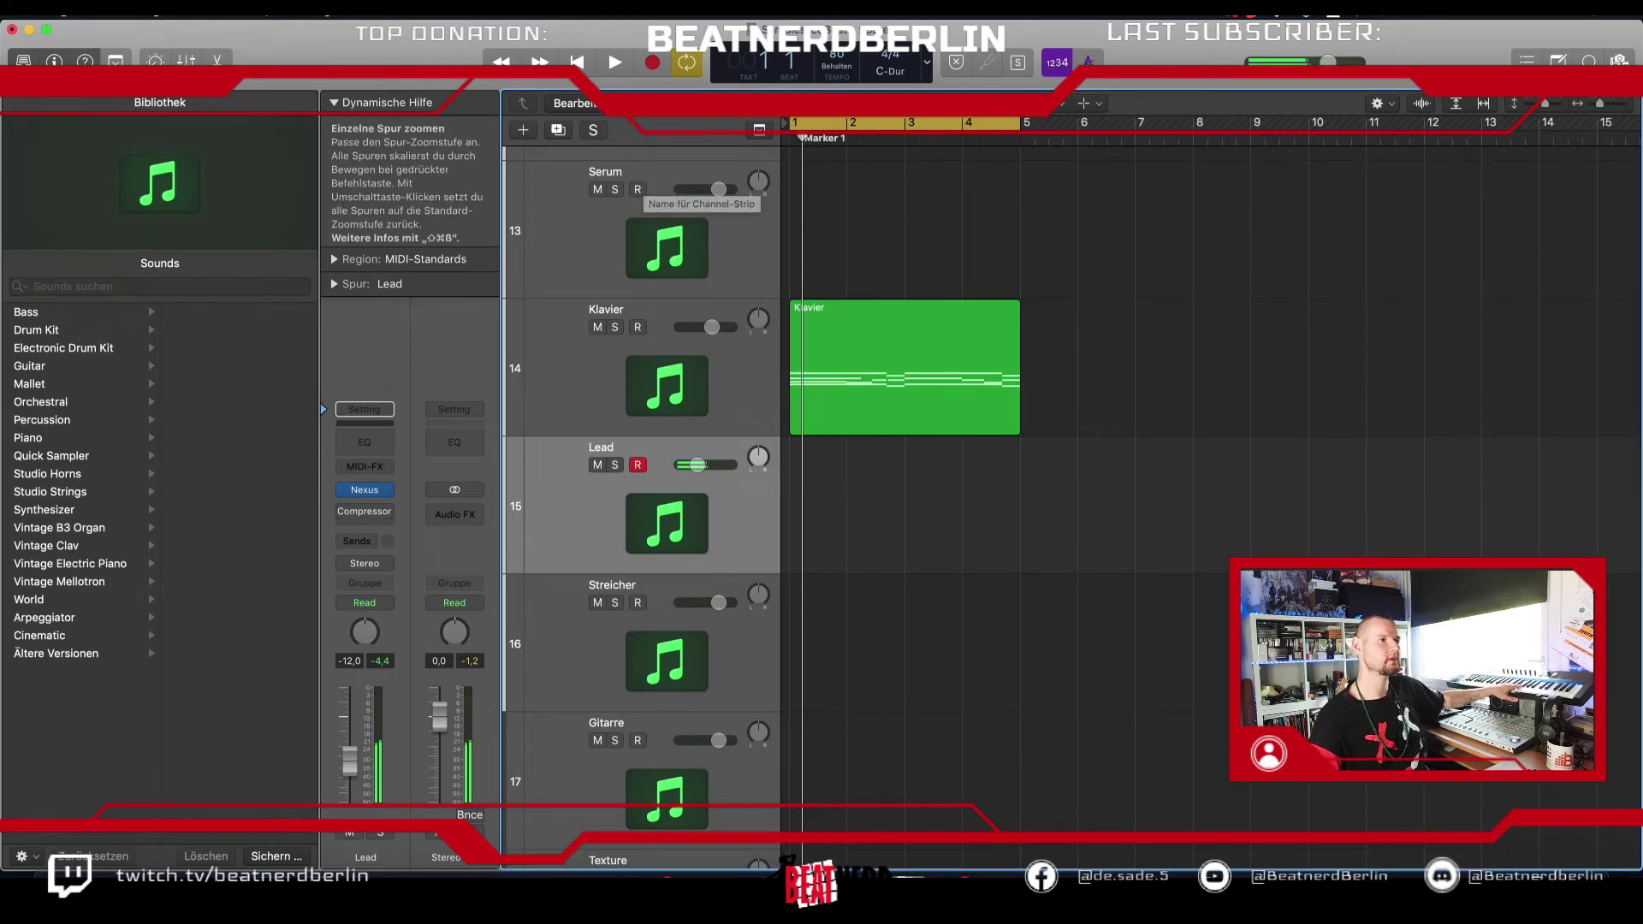
Step: Record a short melody on the Lead track and delete its last note at bar 3 in the Piano Roll
left_click(649, 69)
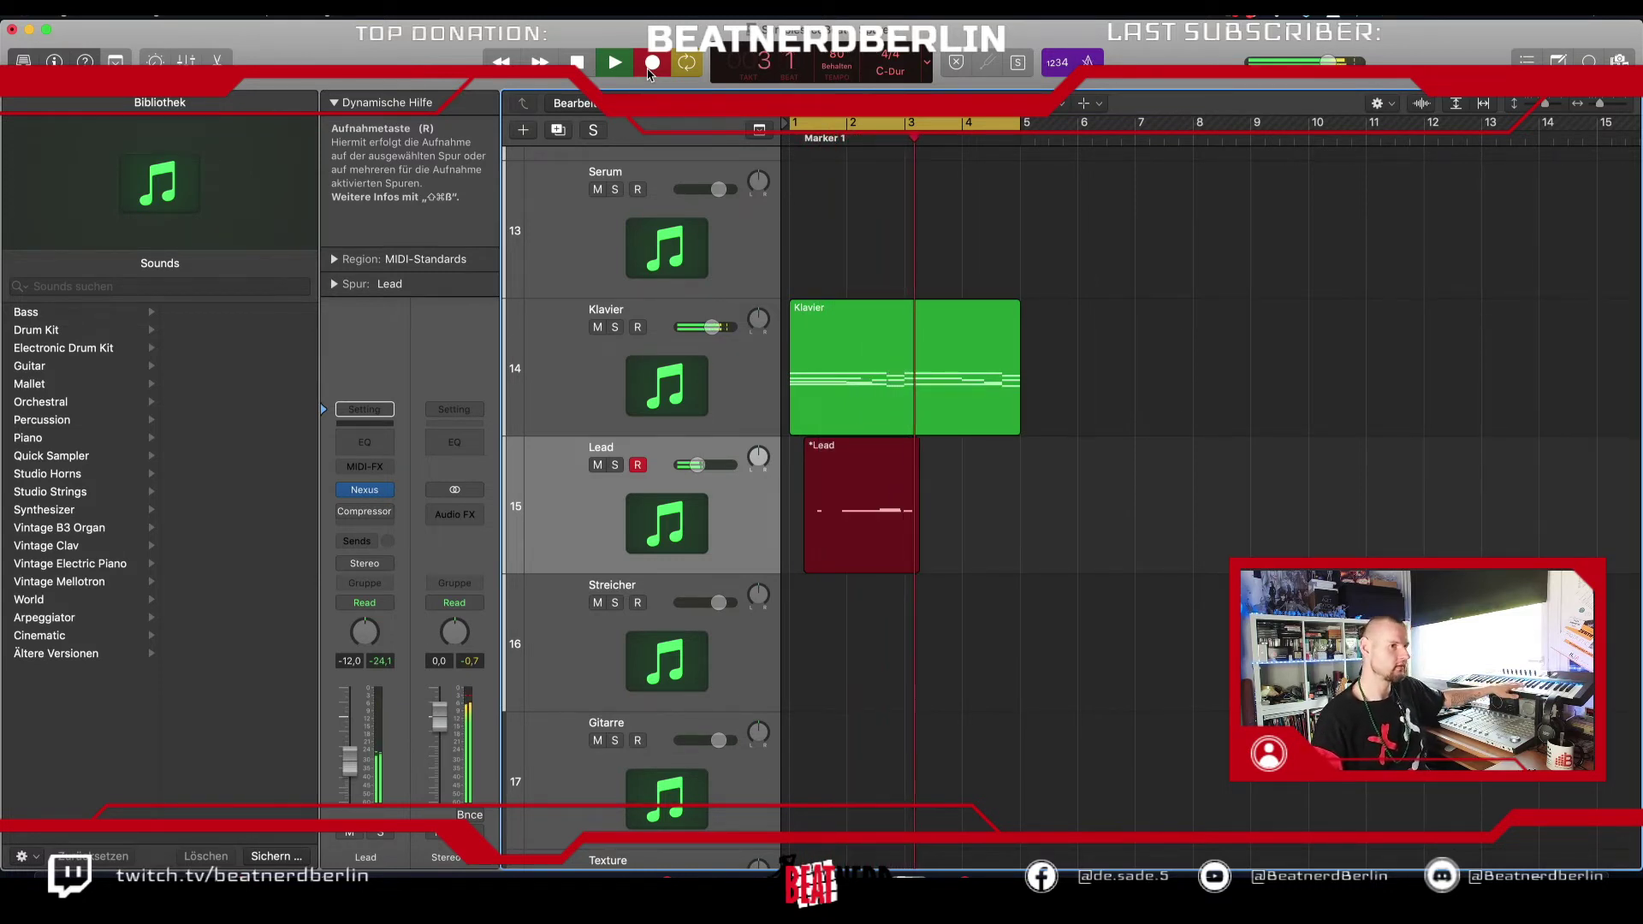
key("space")
double_click(836, 475)
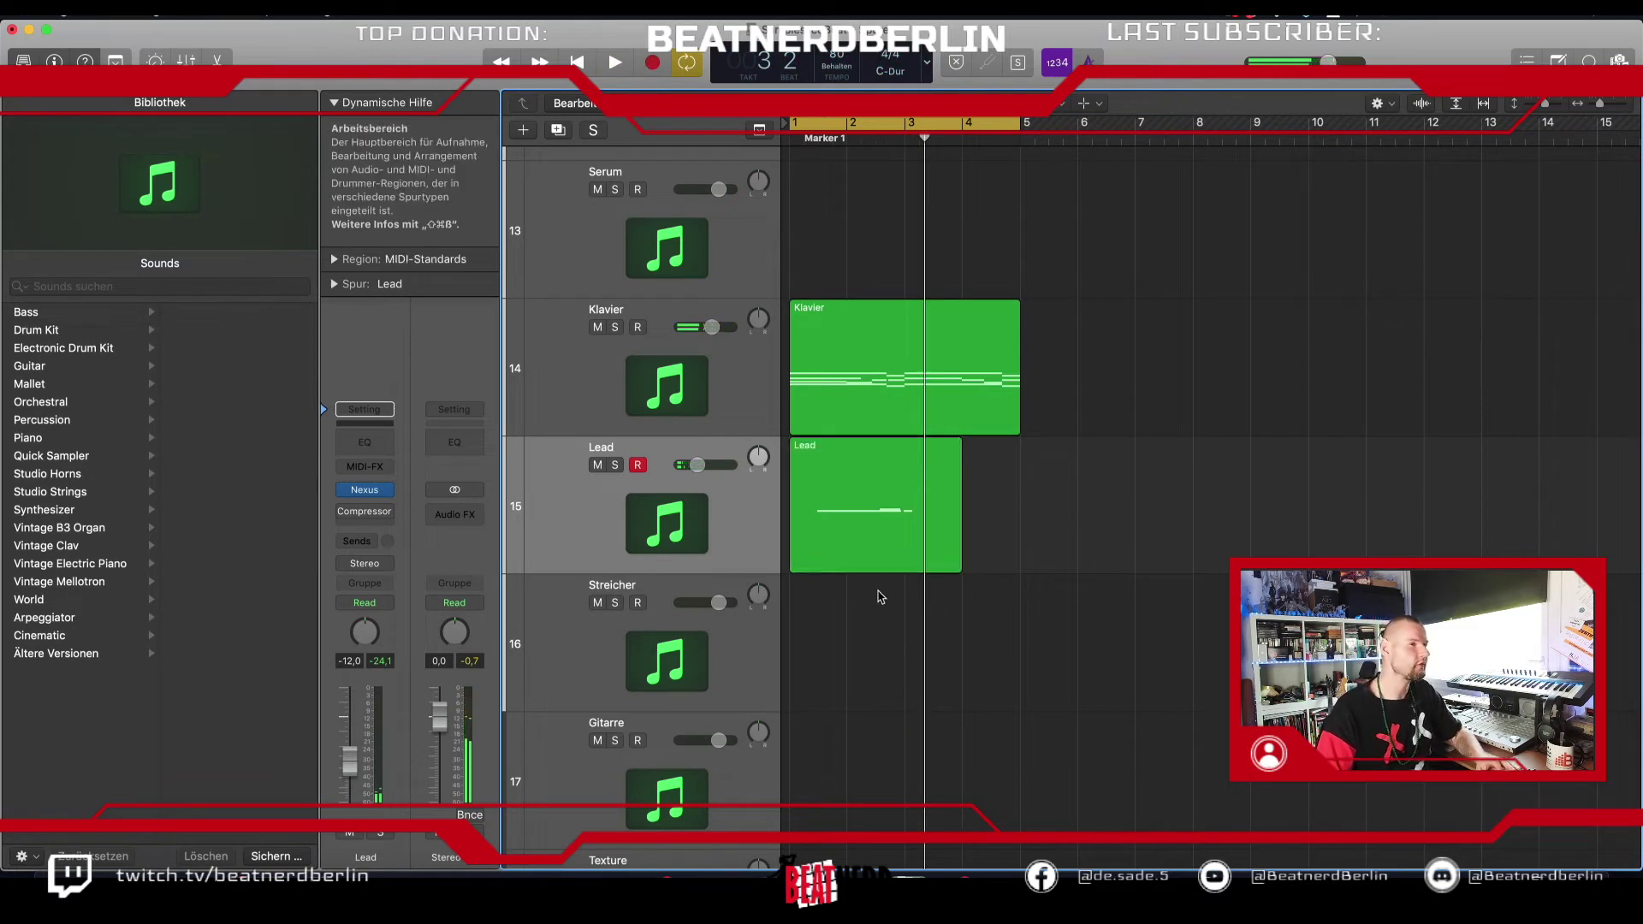
key("Delete")
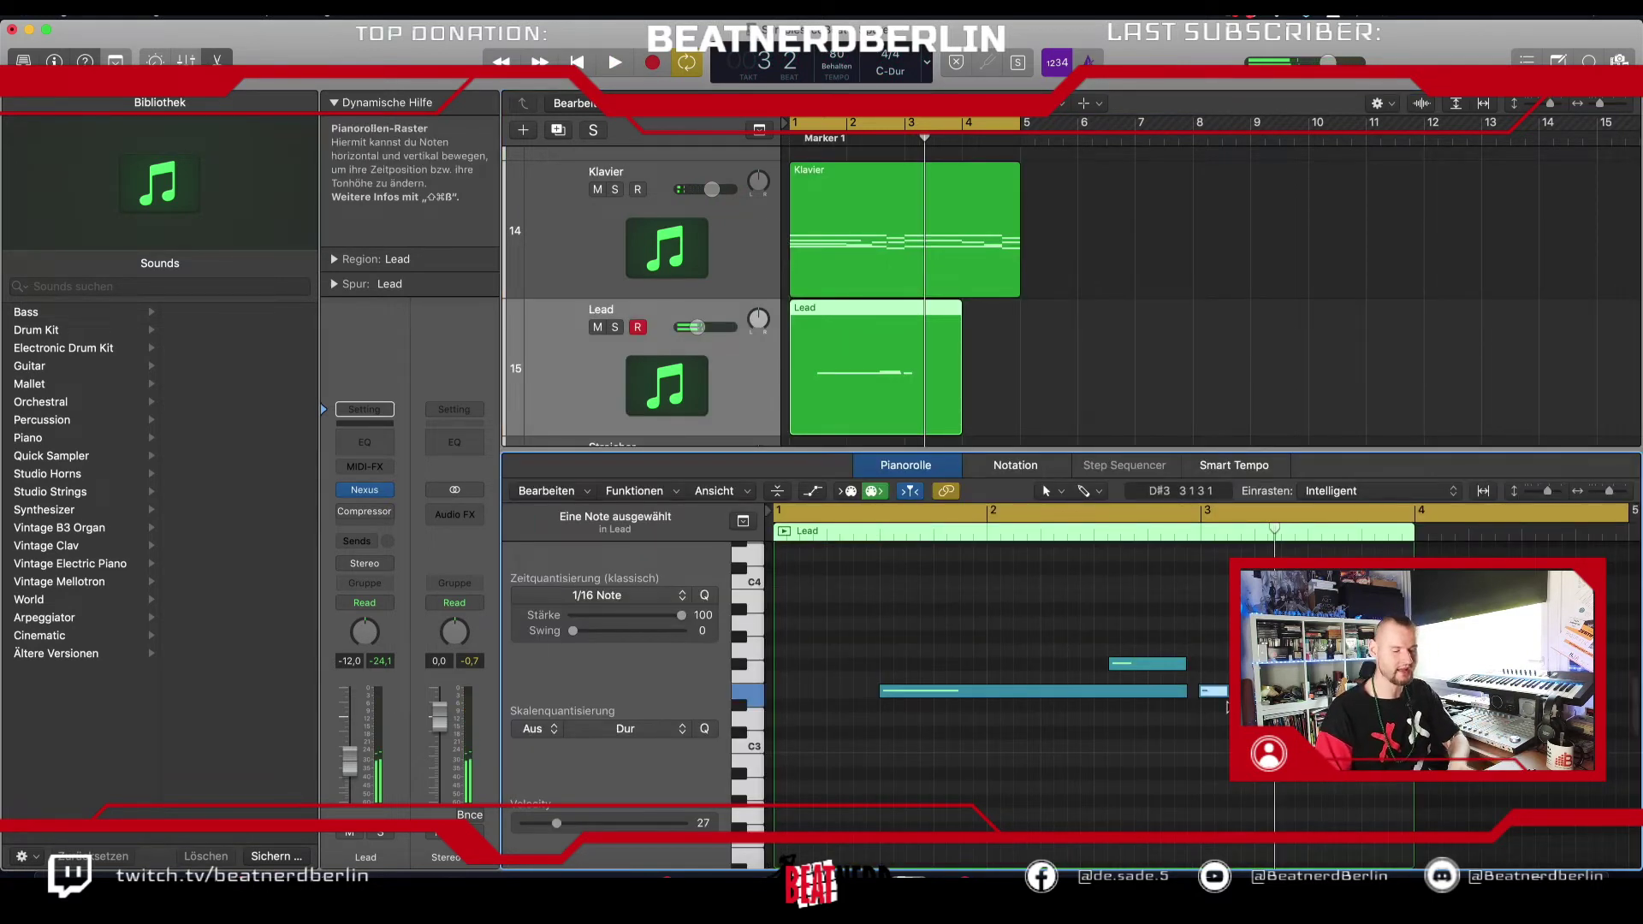
Step: Set the velocity of the E3 note to 40 with both lead notes selected, and quantize them to 1/16
left_click_drag(1194, 614, 881, 696)
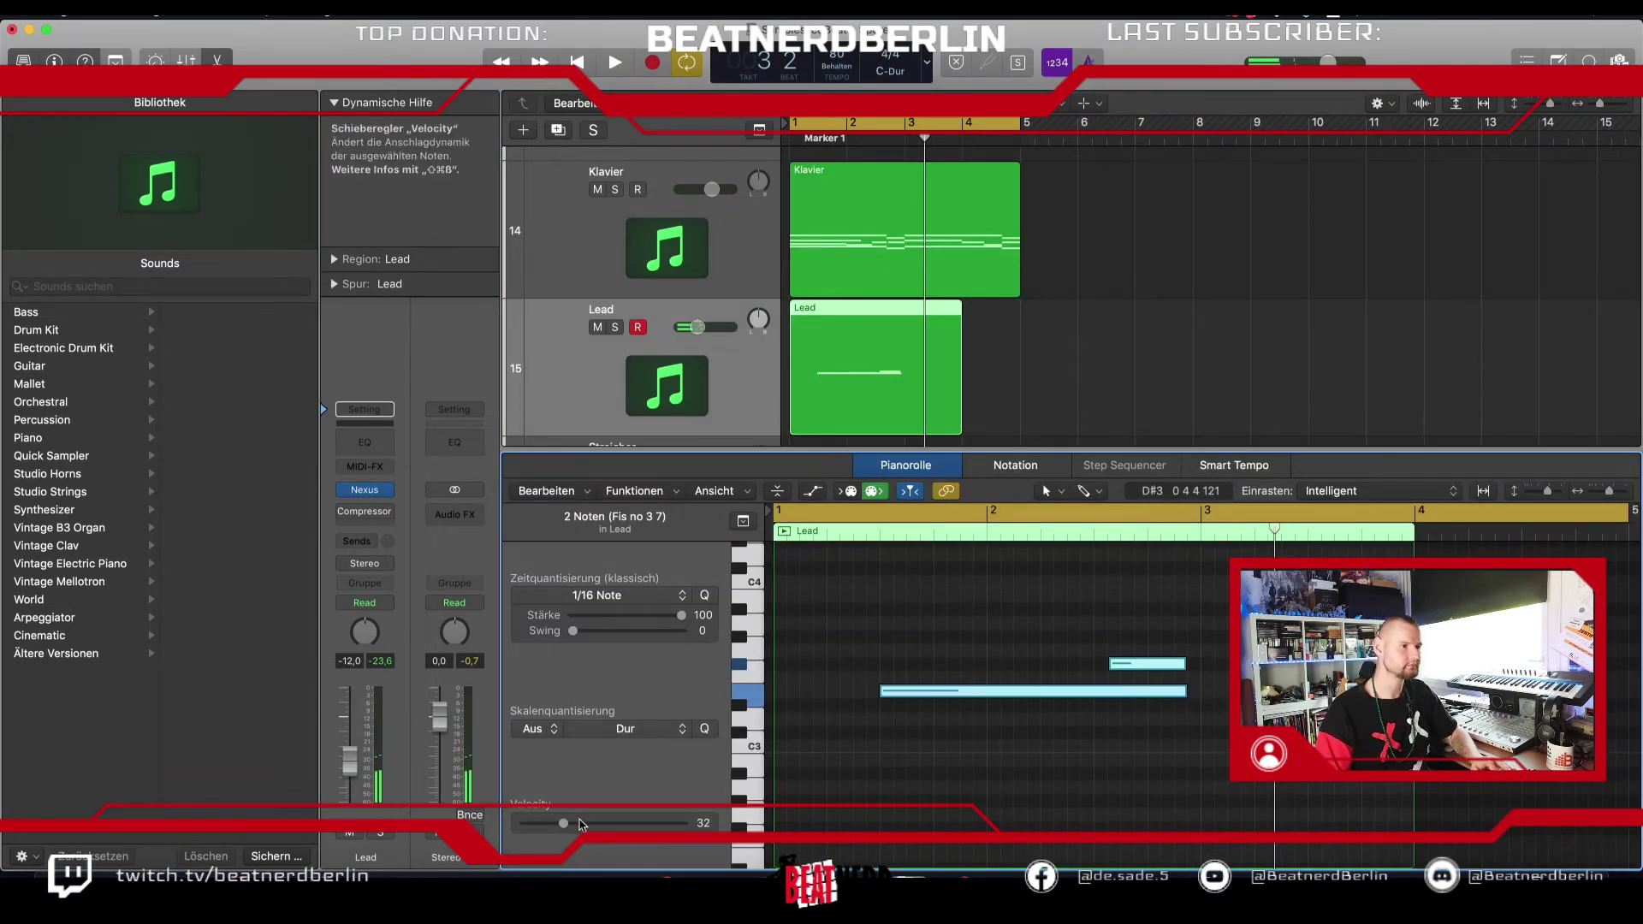
key("q")
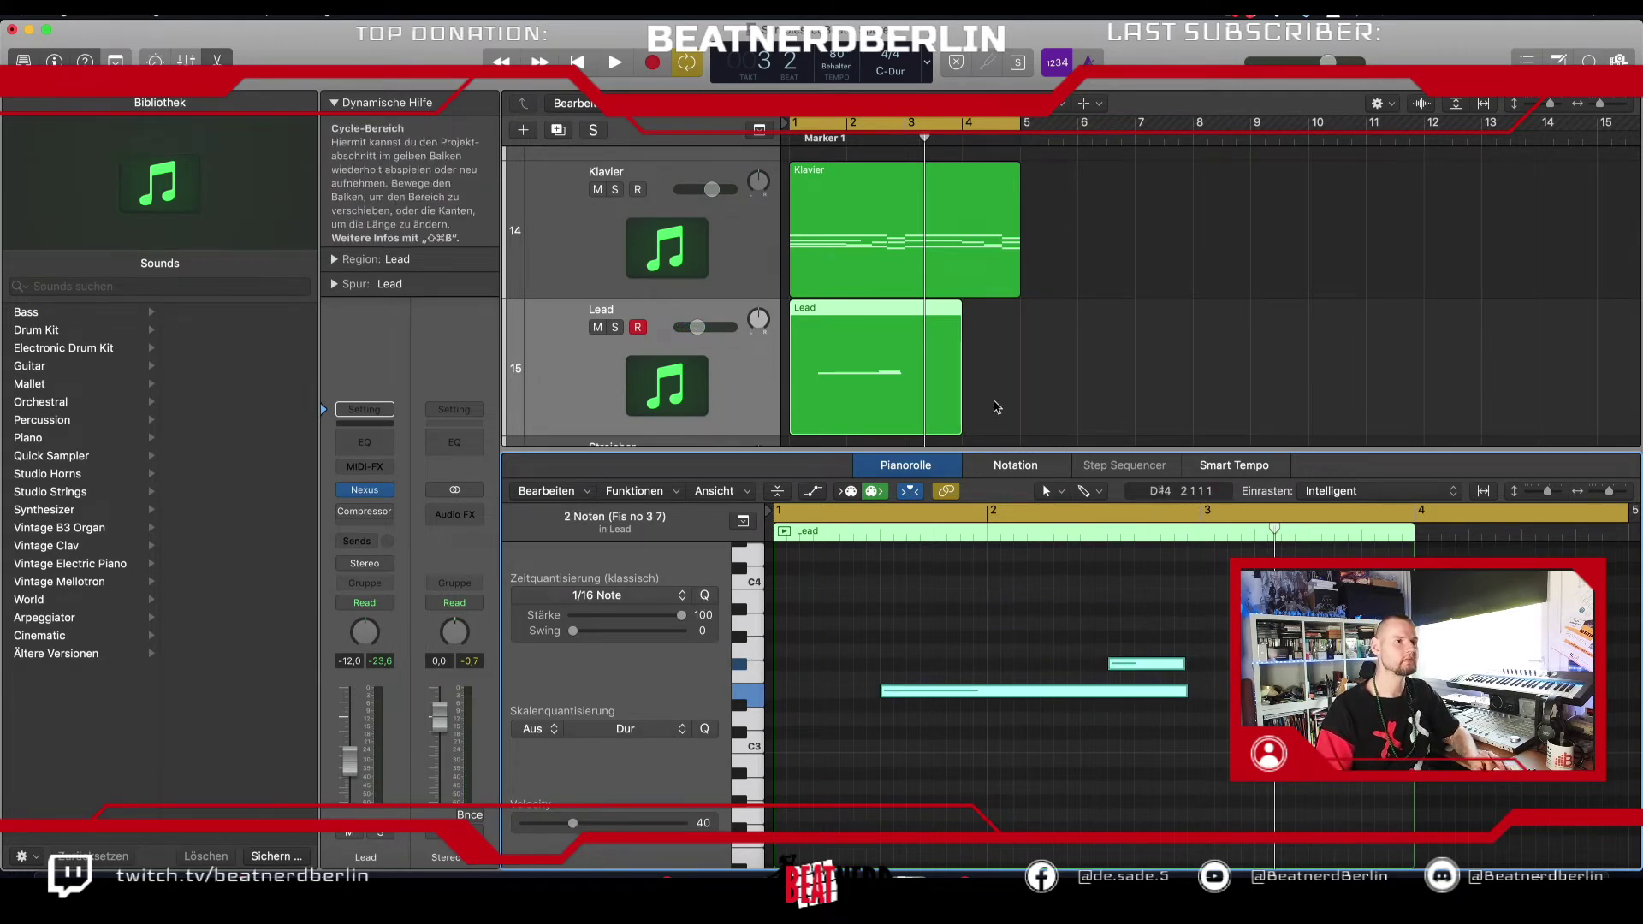
Step: Trim the Lead region to two bars and place a copy of it at bar 3
left_click(990, 410)
left_click_drag(960, 428, 968, 390)
Step: Lower the copied region's F#3 note to C#3 and listen to the melody
left_click(1326, 651)
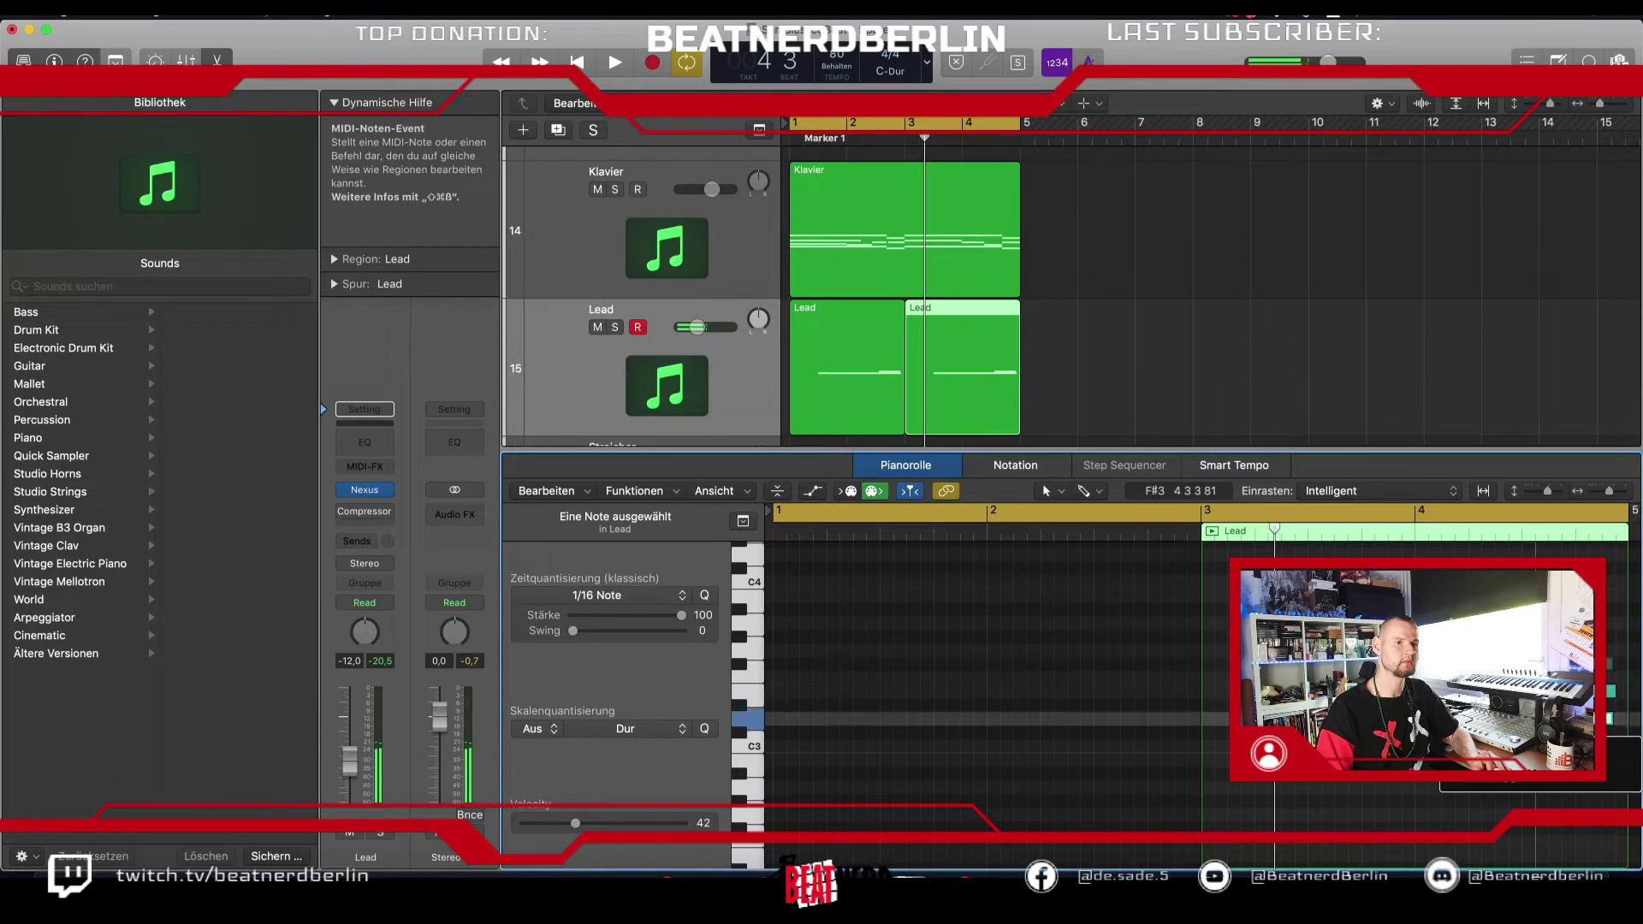
left_click_drag(1446, 719, 1446, 732)
key("space")
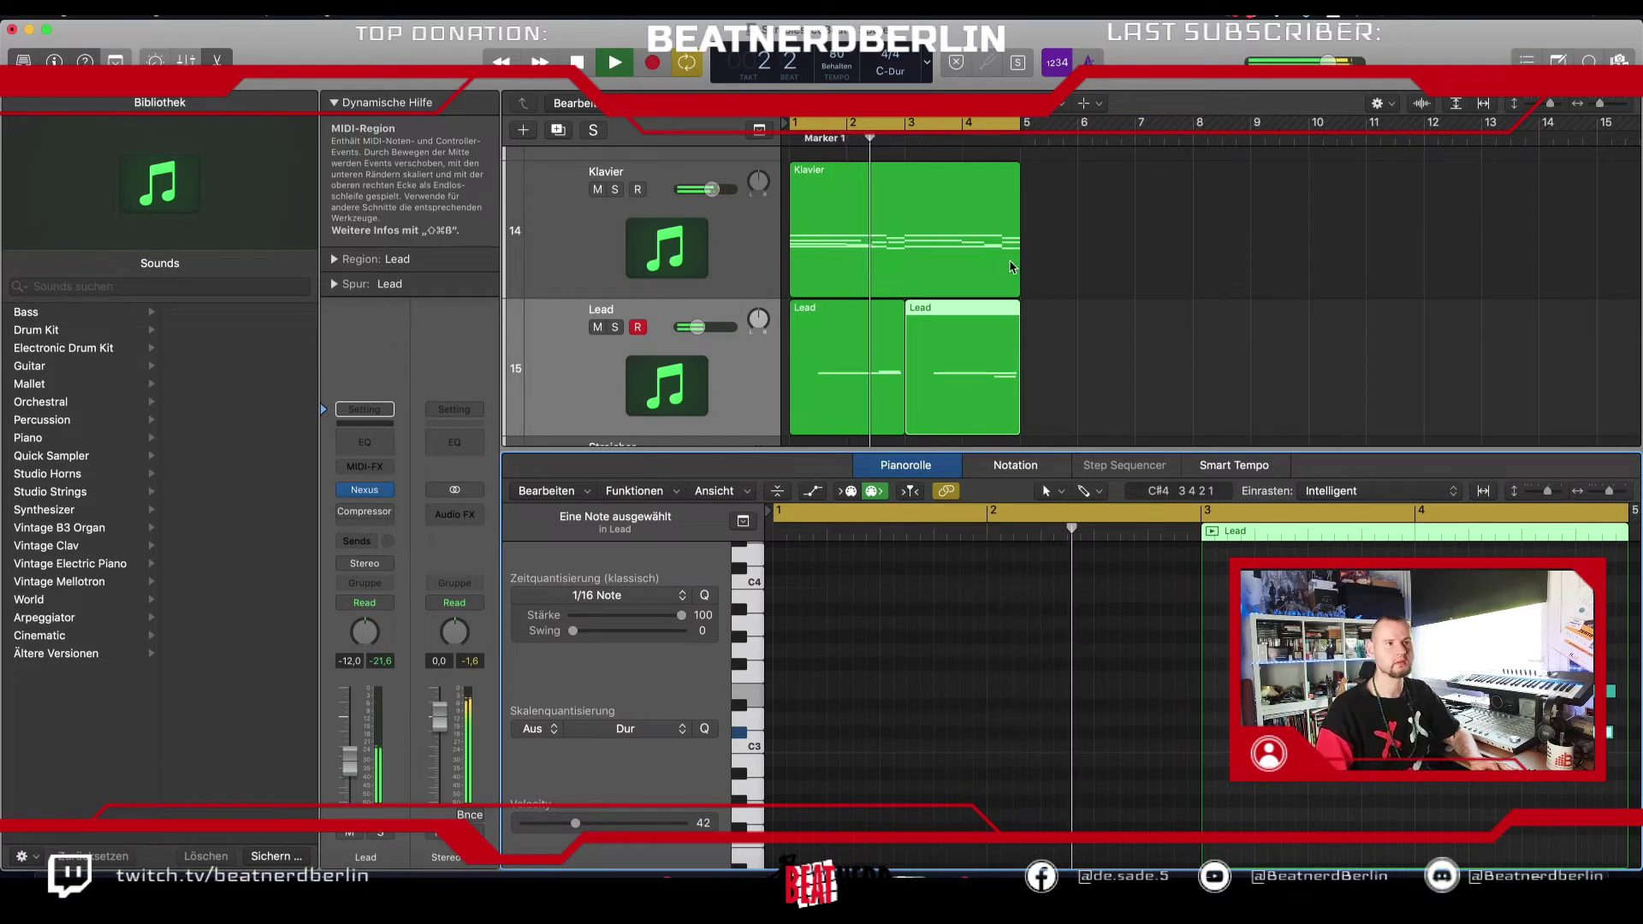
key("space")
Step: Move the first Lead region's F#3 note to the start of bar 2, shorten E3 to 0 3 2 0, and listen
left_click(894, 385)
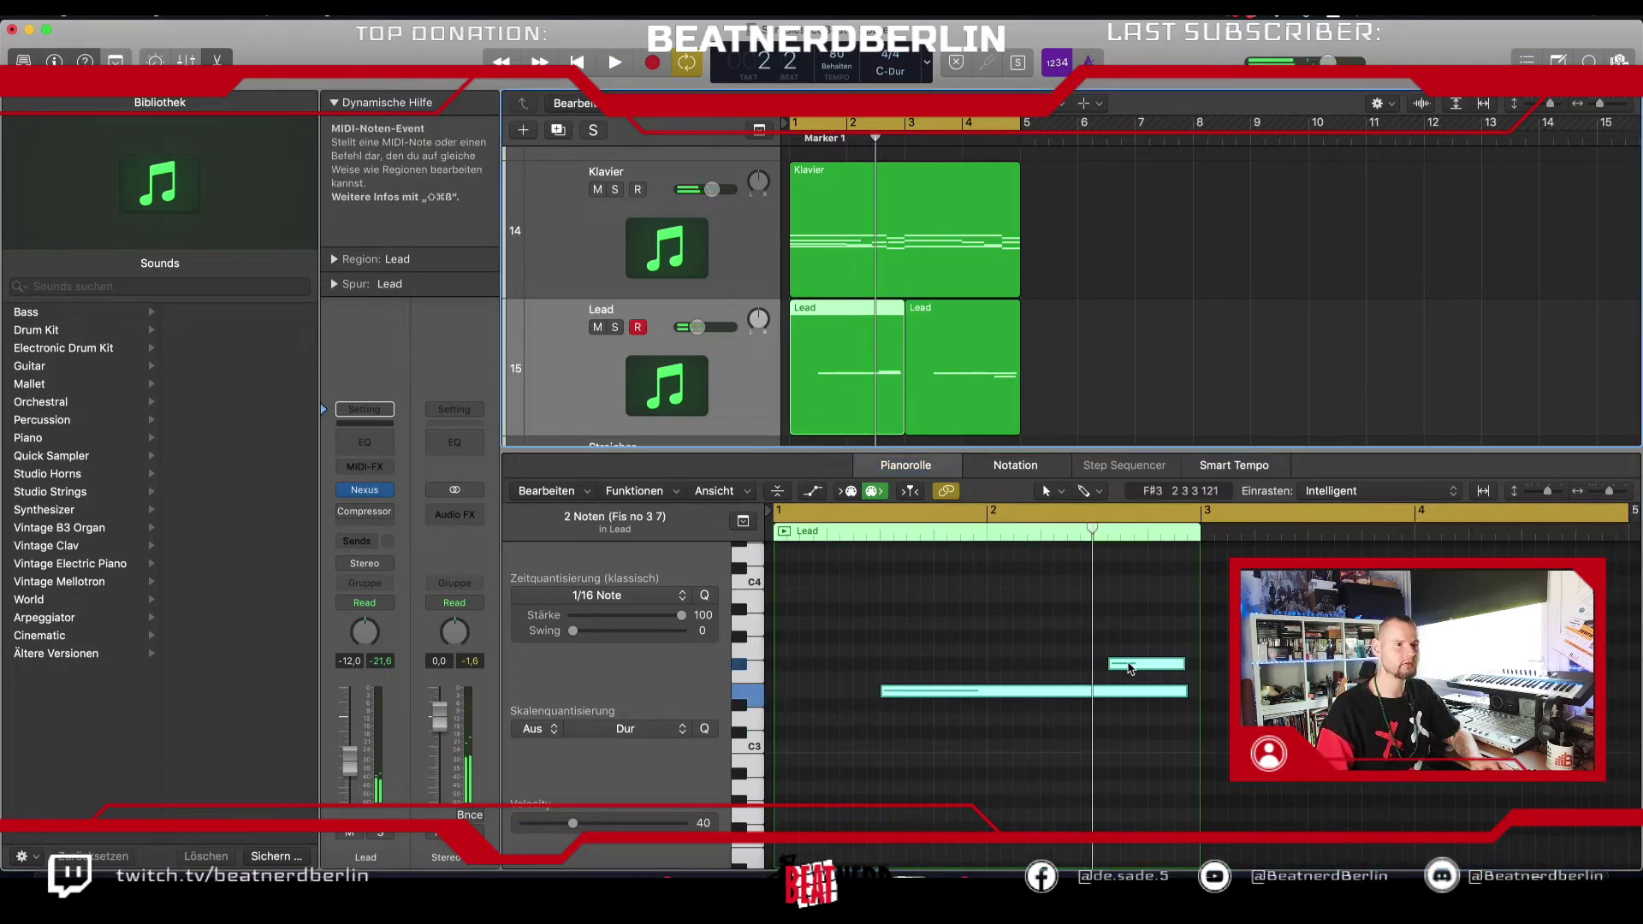
left_click_drag(1130, 668, 1010, 669)
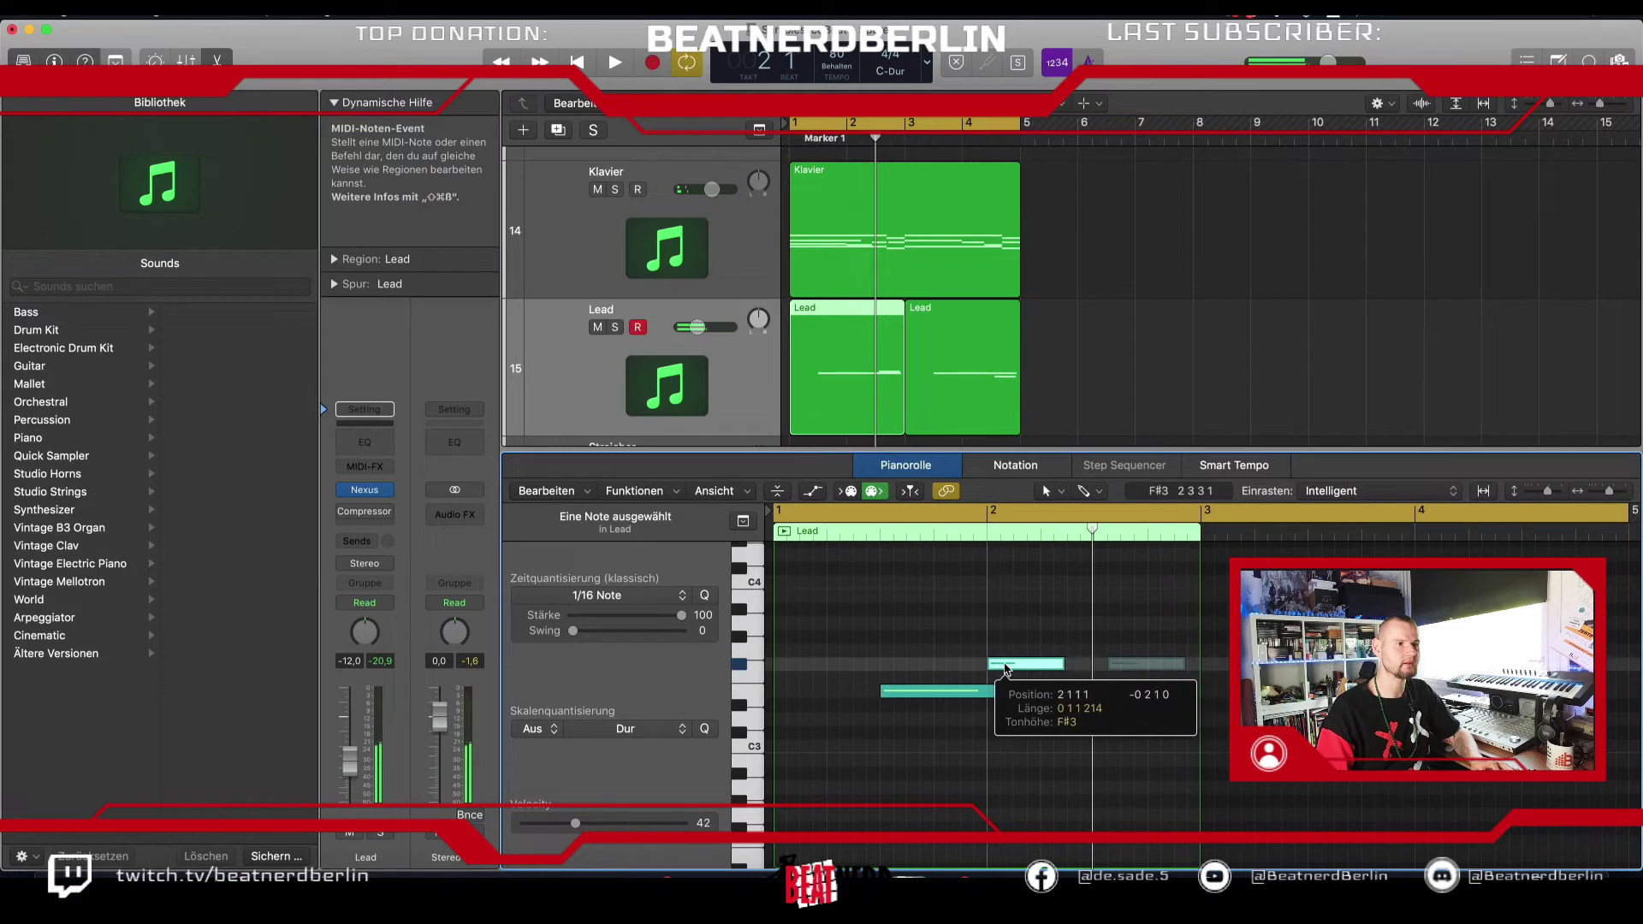
left_click_drag(1185, 691, 1064, 697)
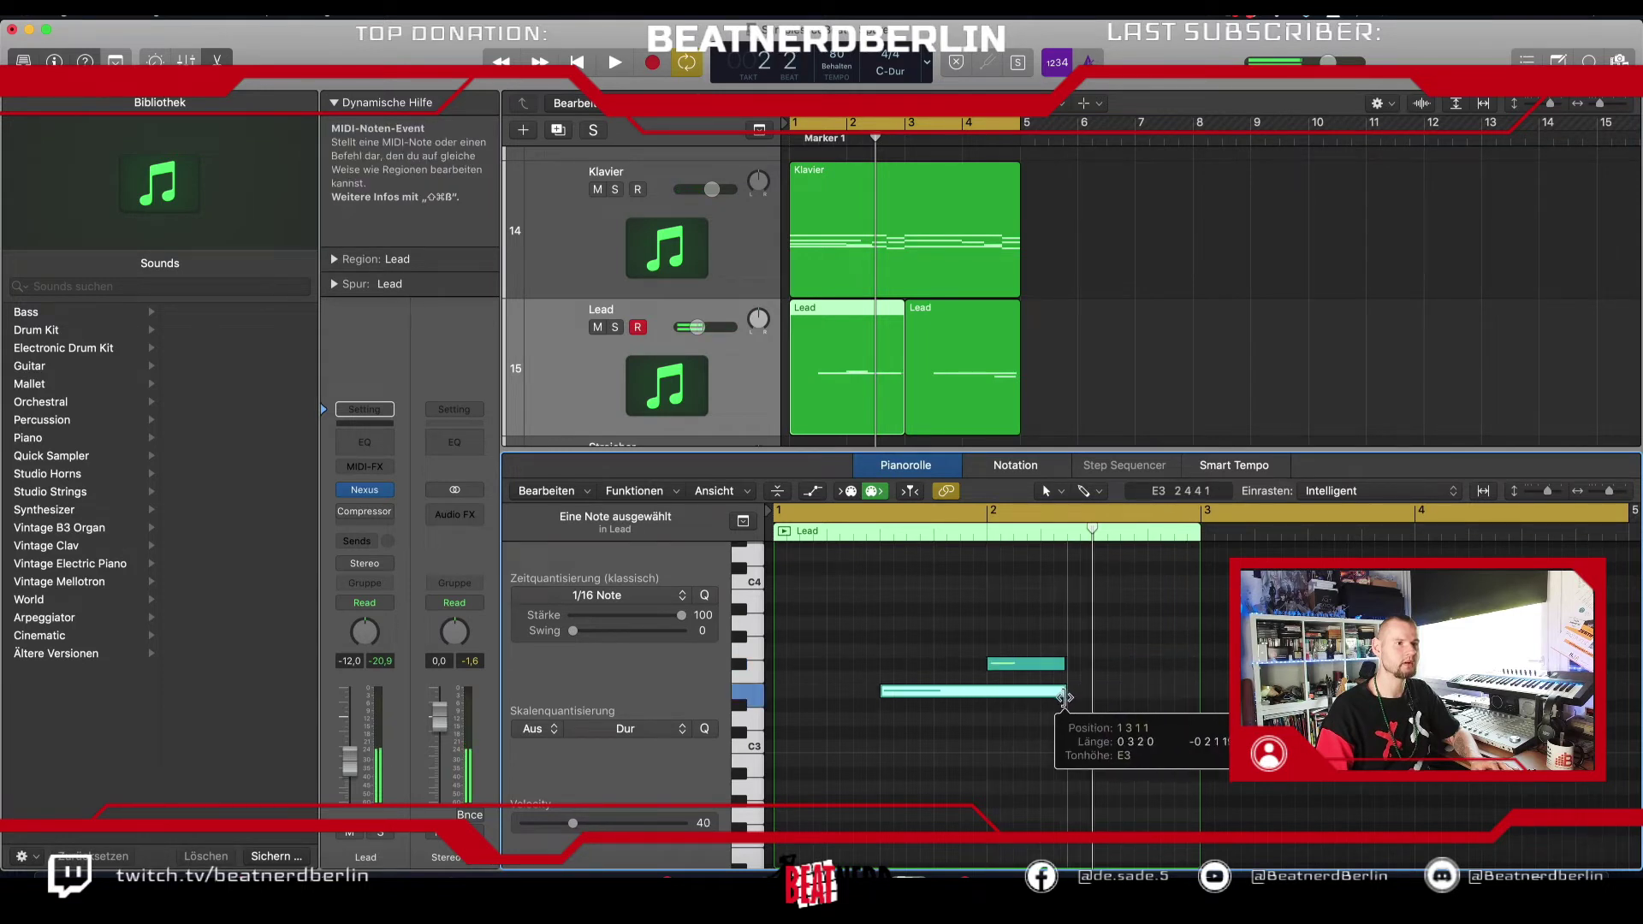
key("space")
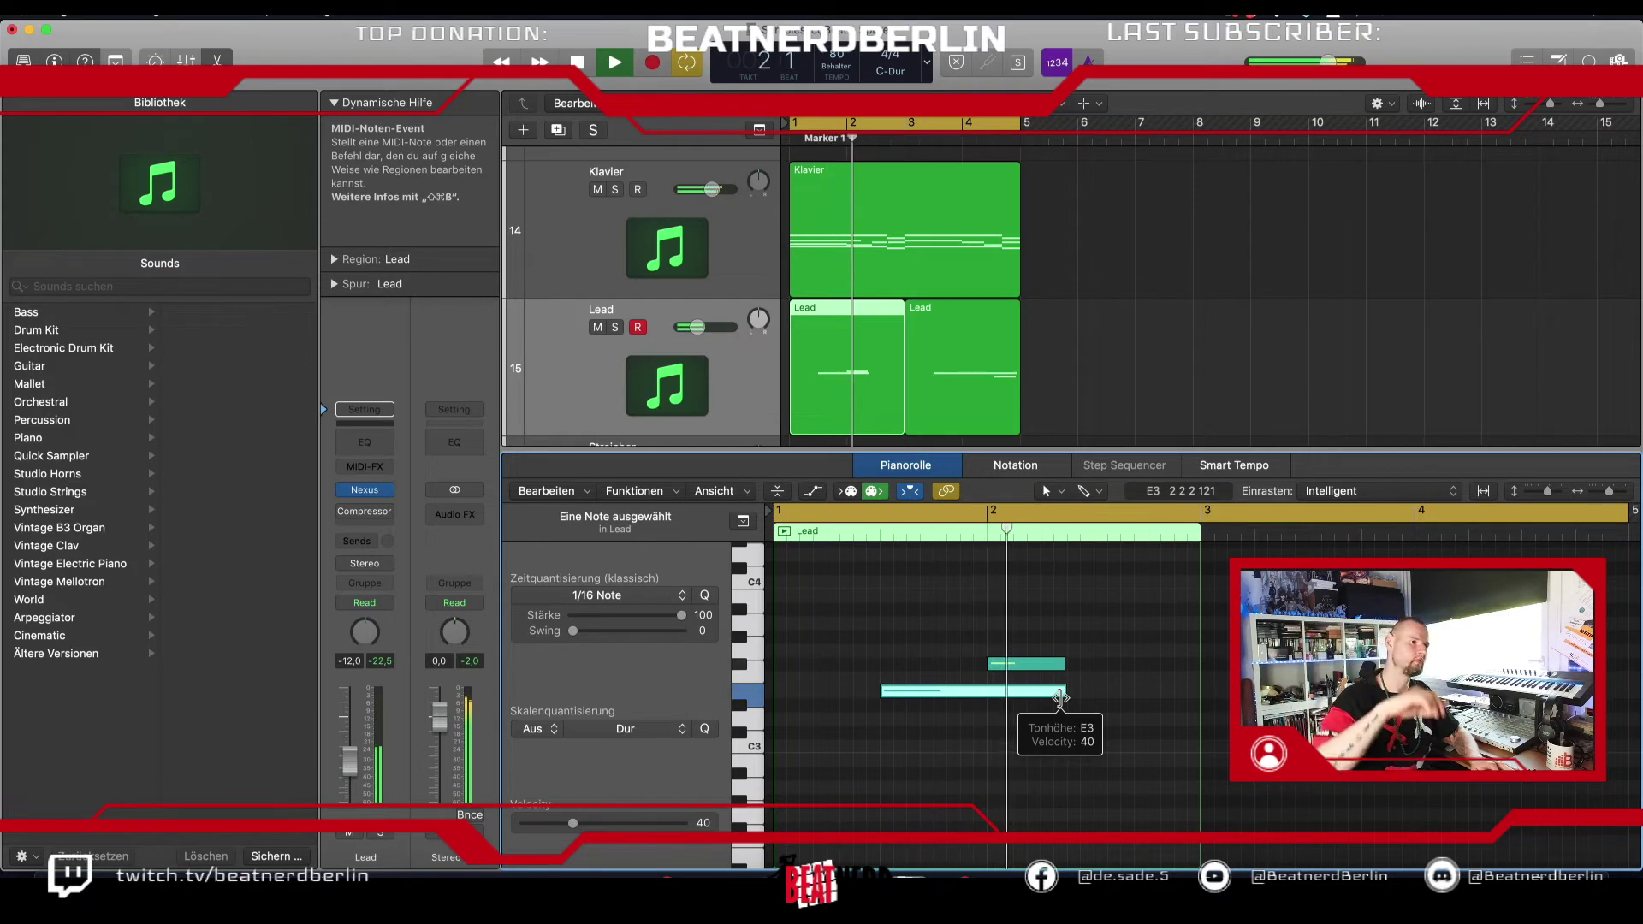
key("space")
Step: Move the F#3 note an eighth ahead of bar 2, extend E3 to beat 3 of bar 2, and listen
left_click_drag(1056, 666, 1091, 705)
key("space")
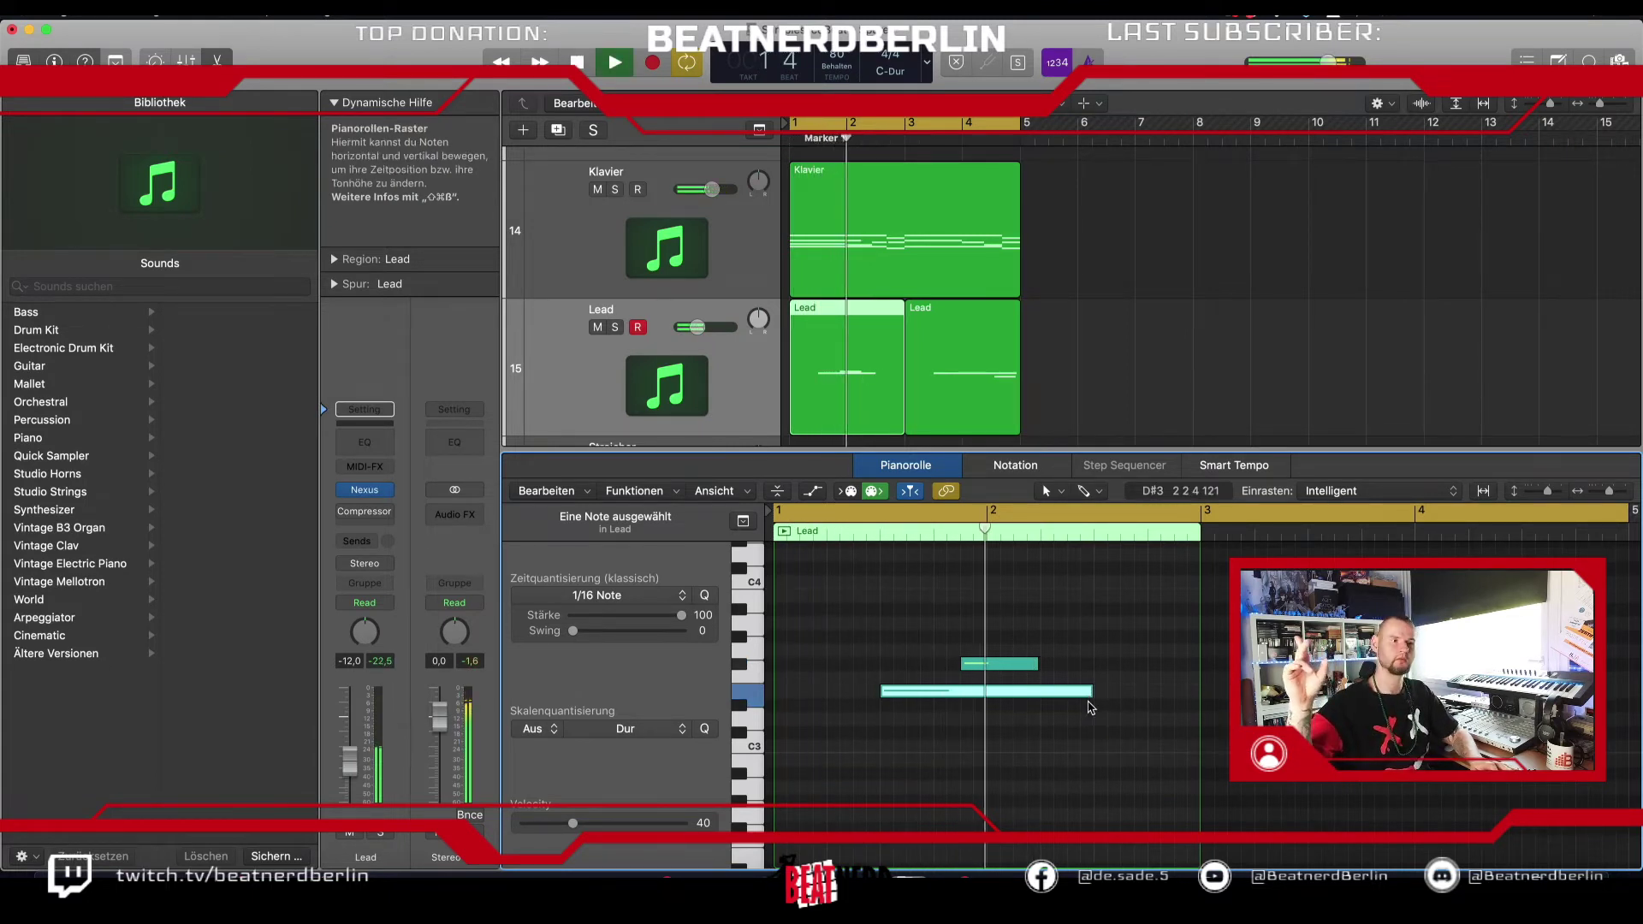
key("space")
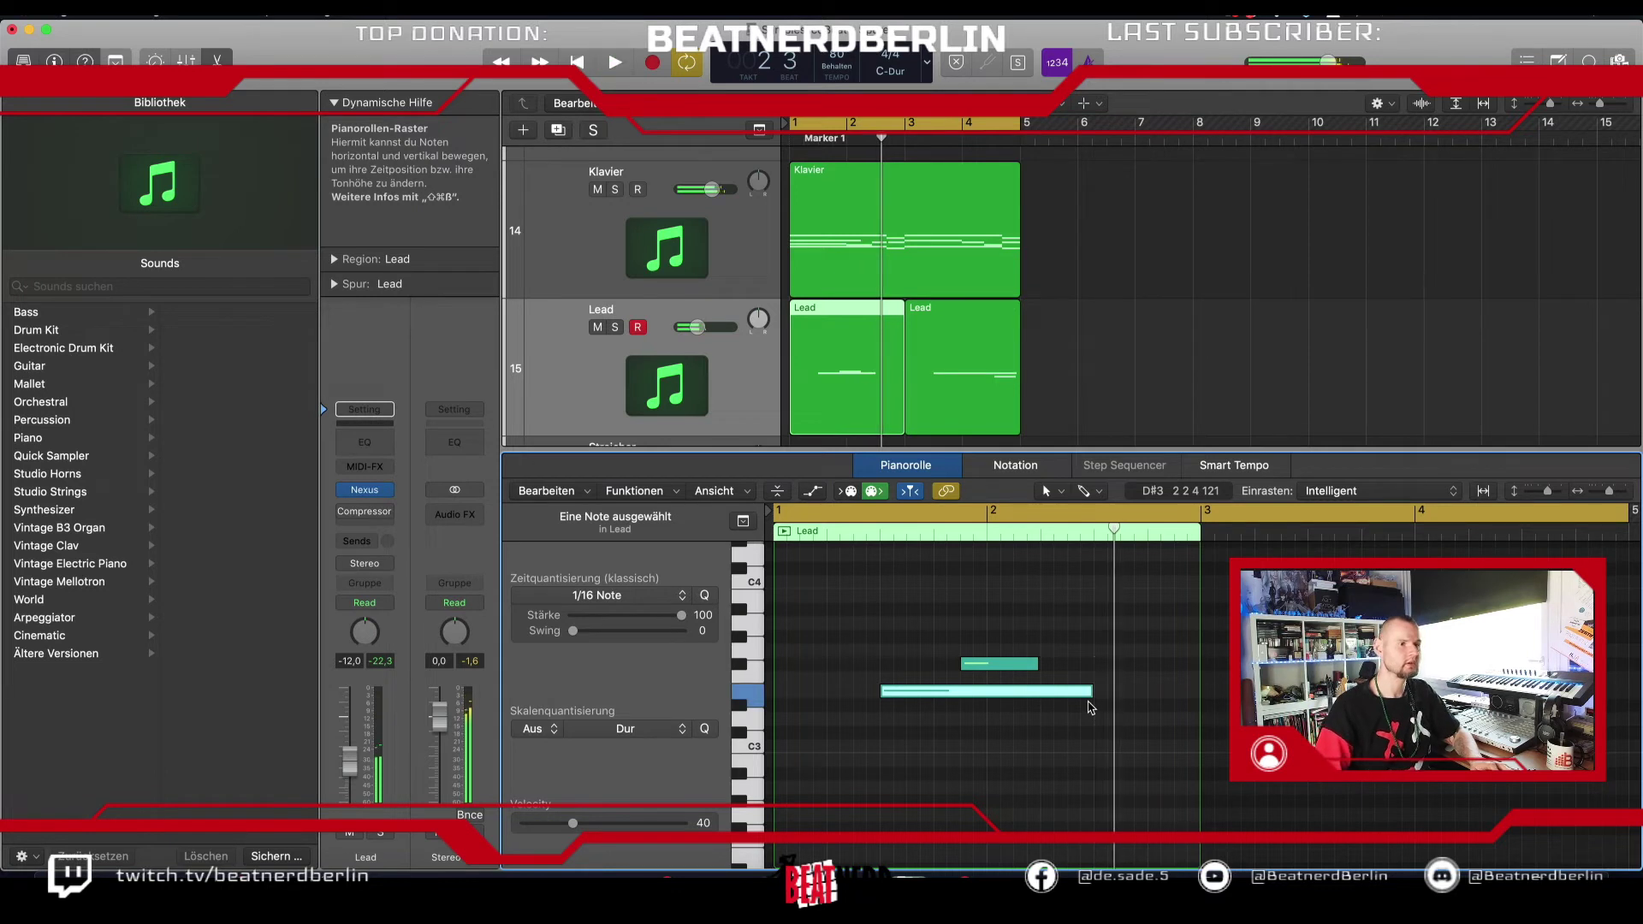
Step: Move the F#3 note to beat 4 of bar 1, shorten E3 to end with it, and listen
mouse_move(1087, 695)
left_click_drag(1087, 695, 1011, 705)
left_click(1044, 702)
key("space")
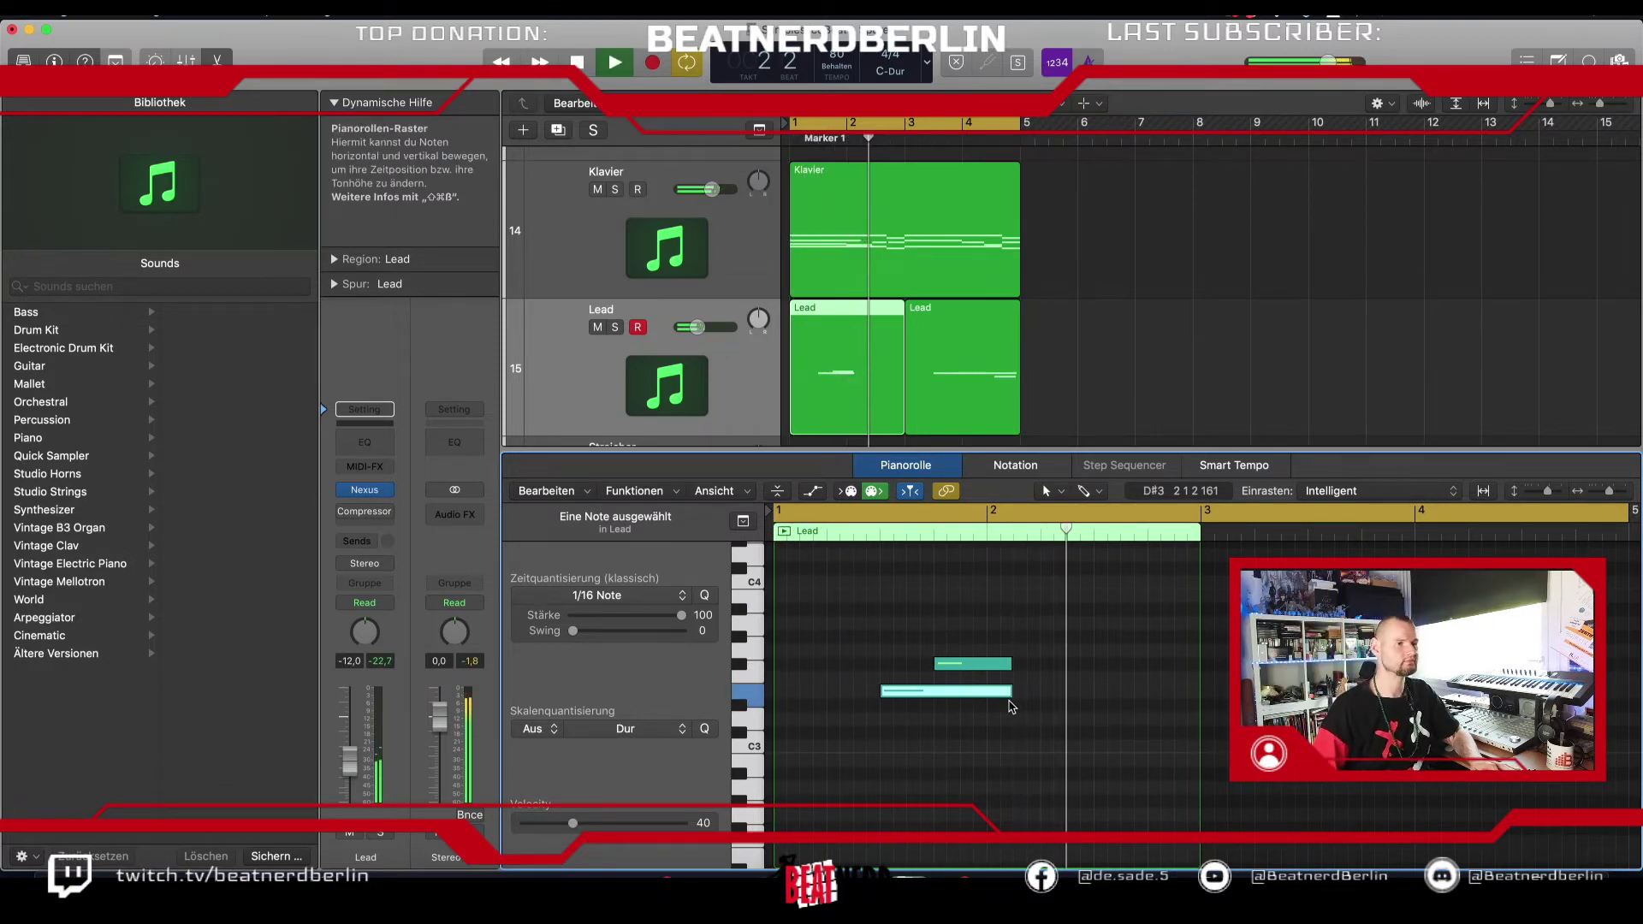
Step: Move the F#3 note back to an eighth ahead of bar 2, lengthen E3 slightly past it, and listen
left_click_drag(984, 664, 1045, 705)
key("space")
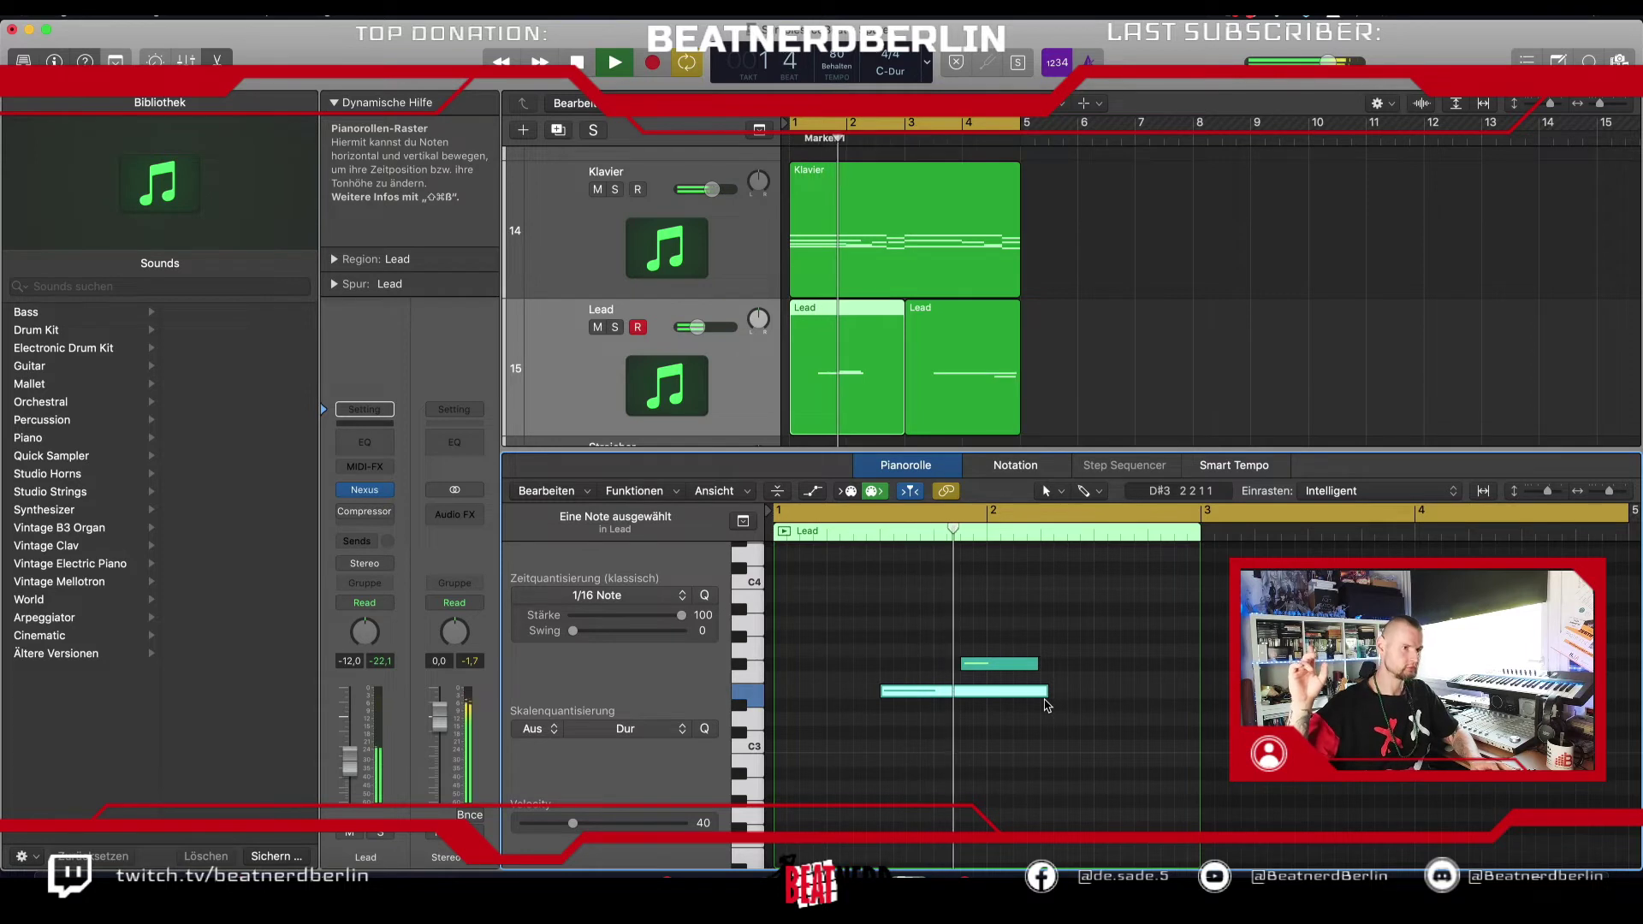
key("space")
Step: Shorten the F#3 note and start it at 2 2 1 1, extend E3 to end with it, and listen
left_click(1017, 665)
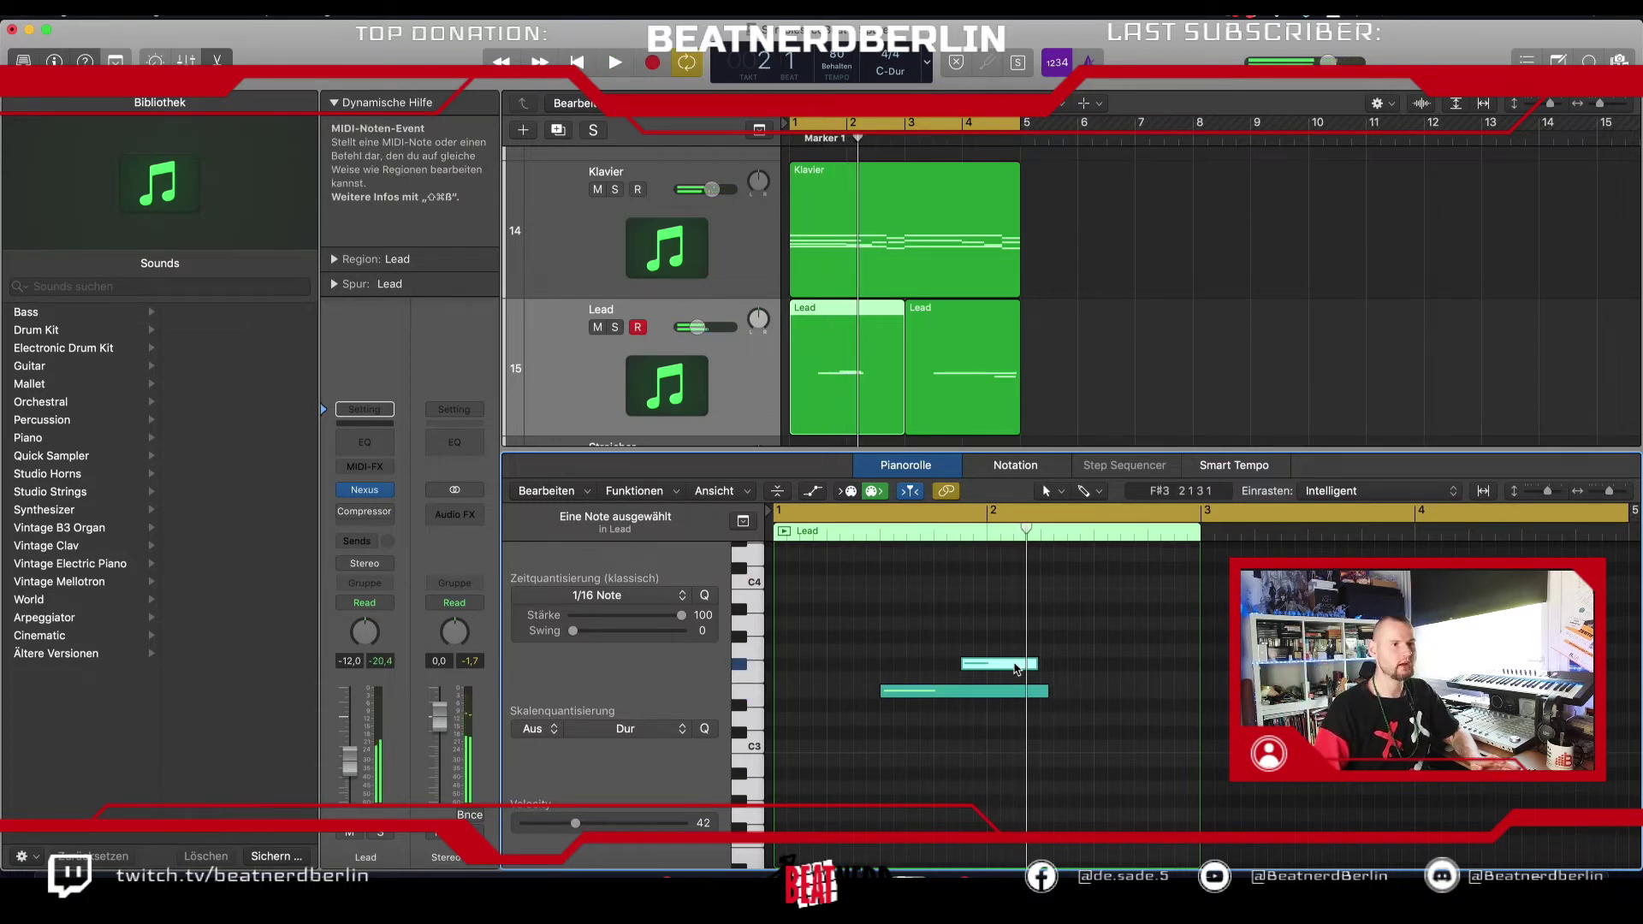
left_click_drag(1012, 669, 1064, 694)
key("space")
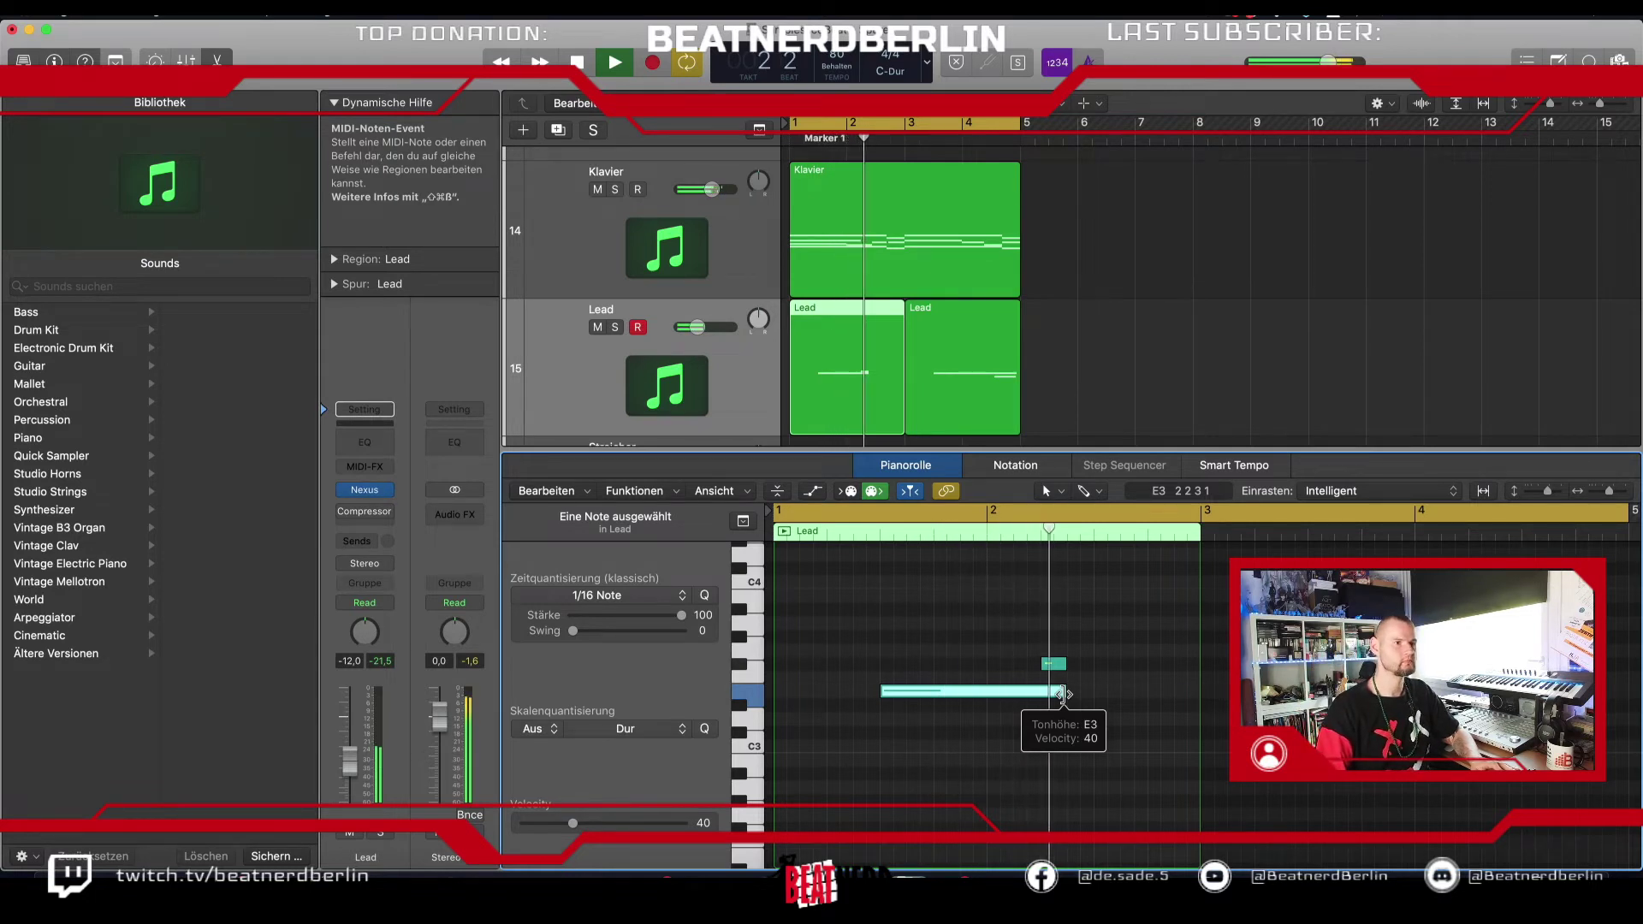
key("space")
Step: Lengthen the F#3 note to 0 1 0 0 and listen to the melody
left_click_drag(1065, 663, 1093, 664)
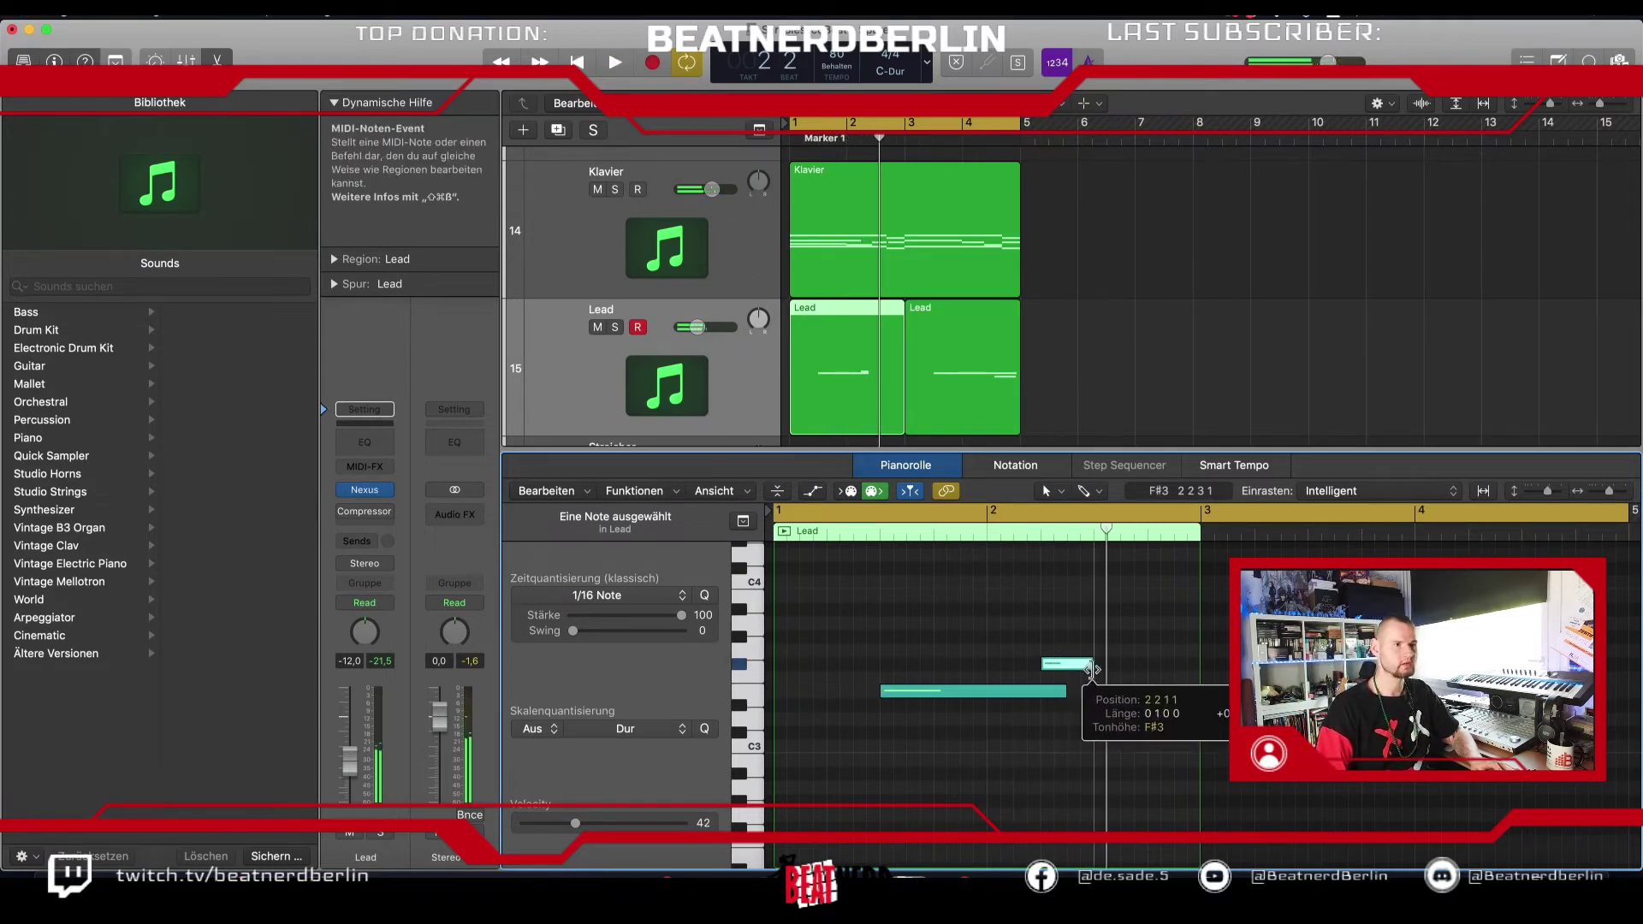
key("space")
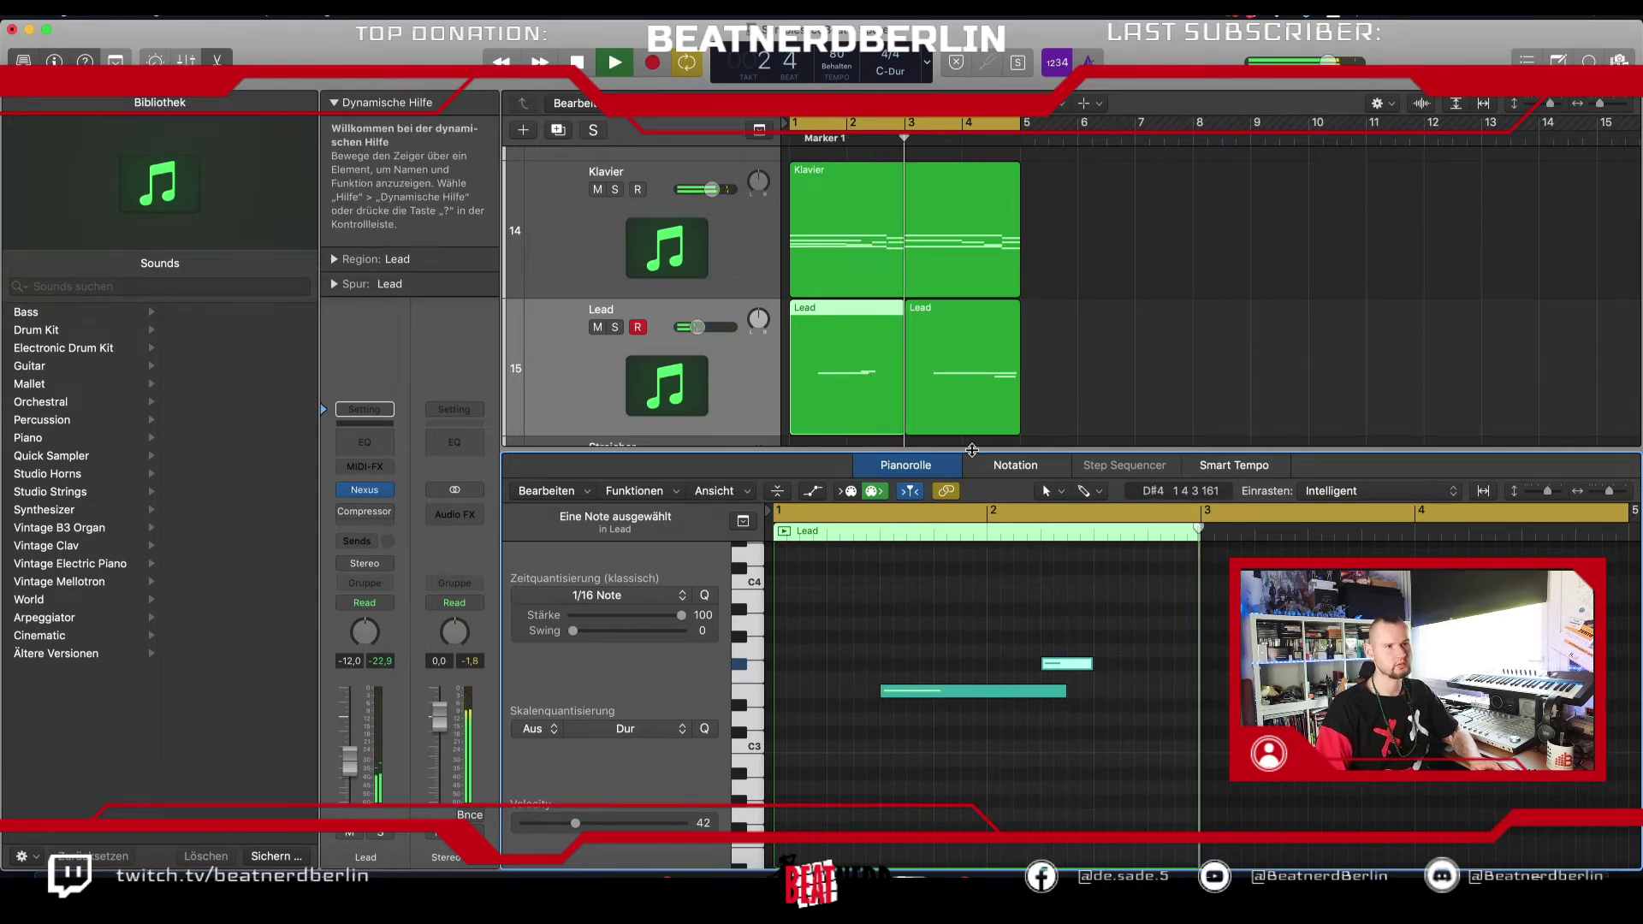
key("space")
Step: Replace the Lead region at bar 3 with a copy of the first Lead region, and close the note editor
left_click(965, 406)
left_click_drag(858, 398, 972, 396)
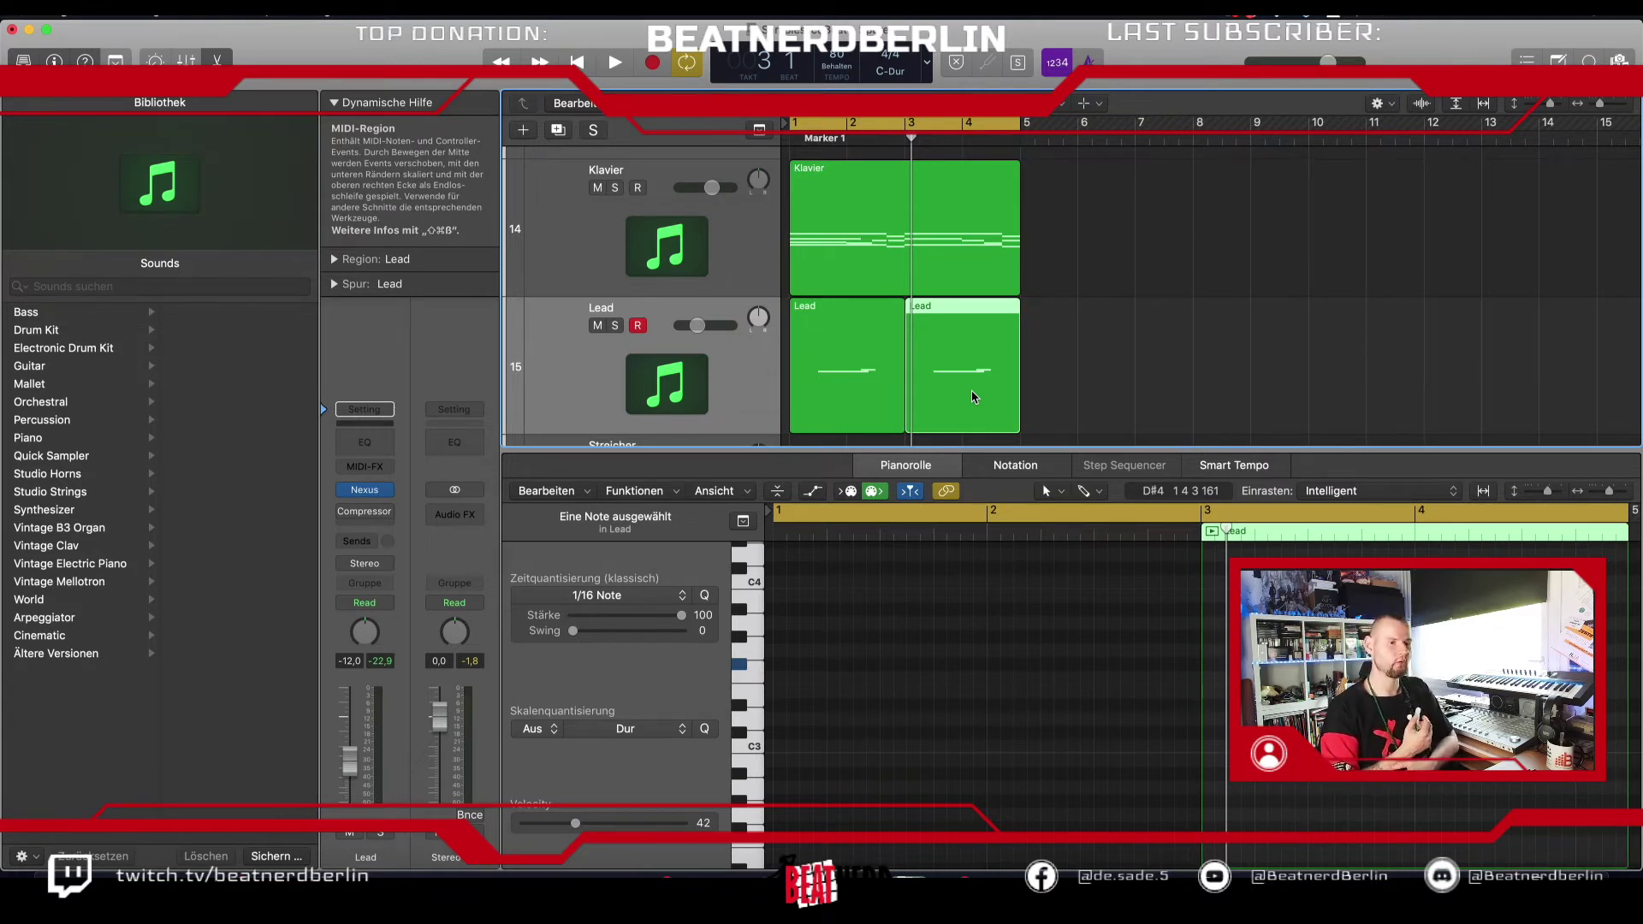
key("e")
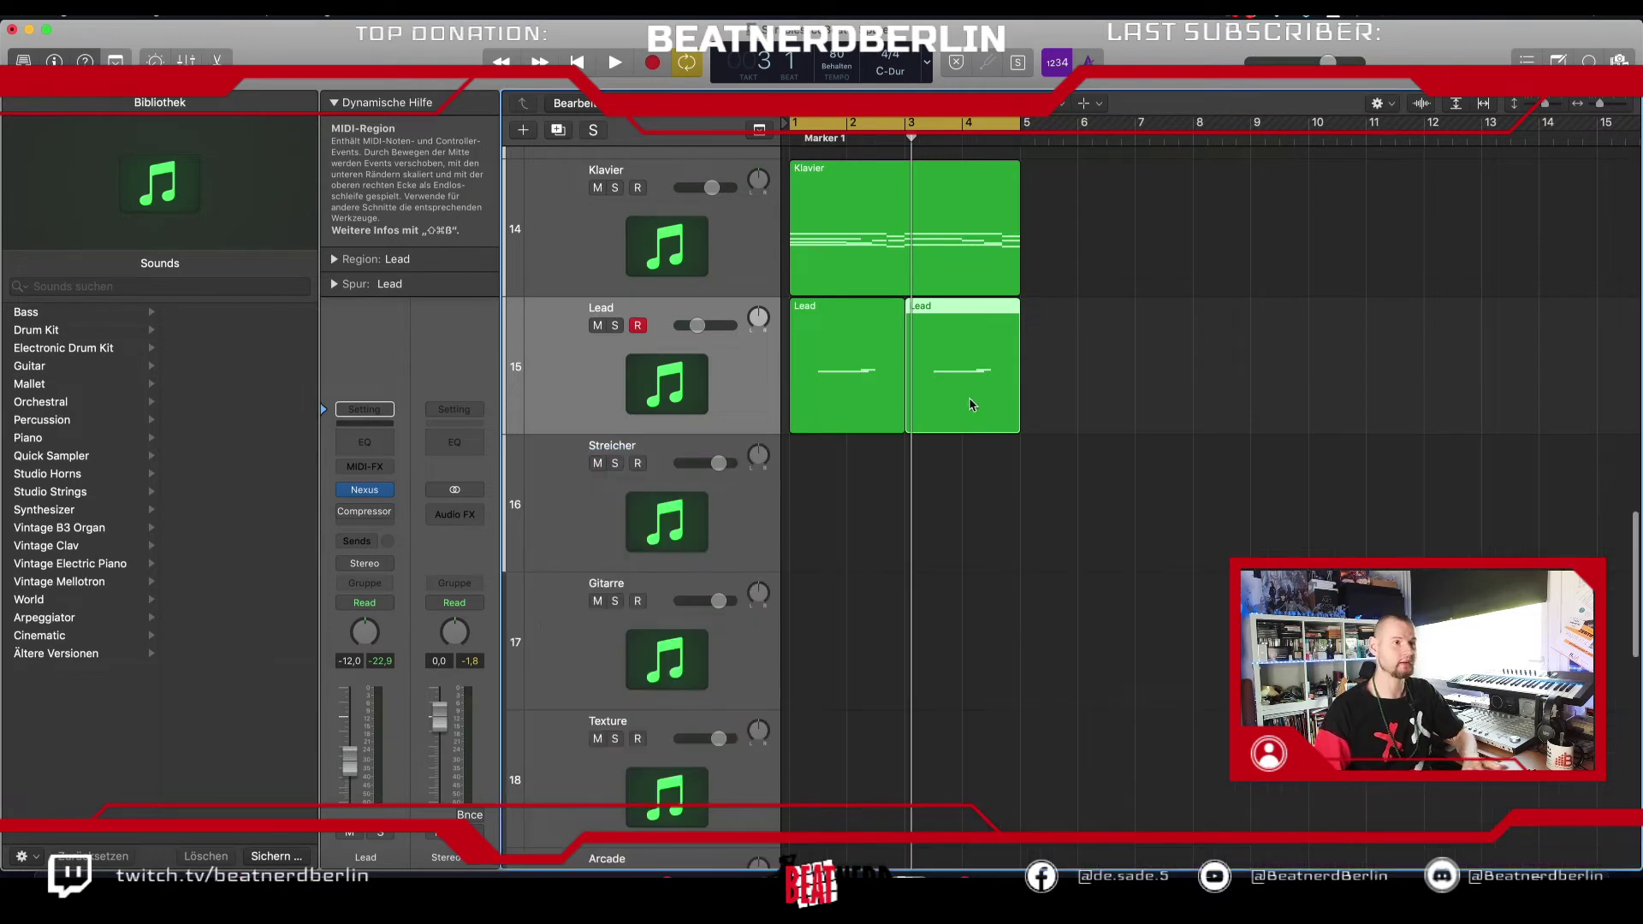
Step: Play the loop and lower the Lead track's volume to -15.4 dB
scroll(938, 432, "down", 5)
scroll(856, 445, "up", 8)
key("space")
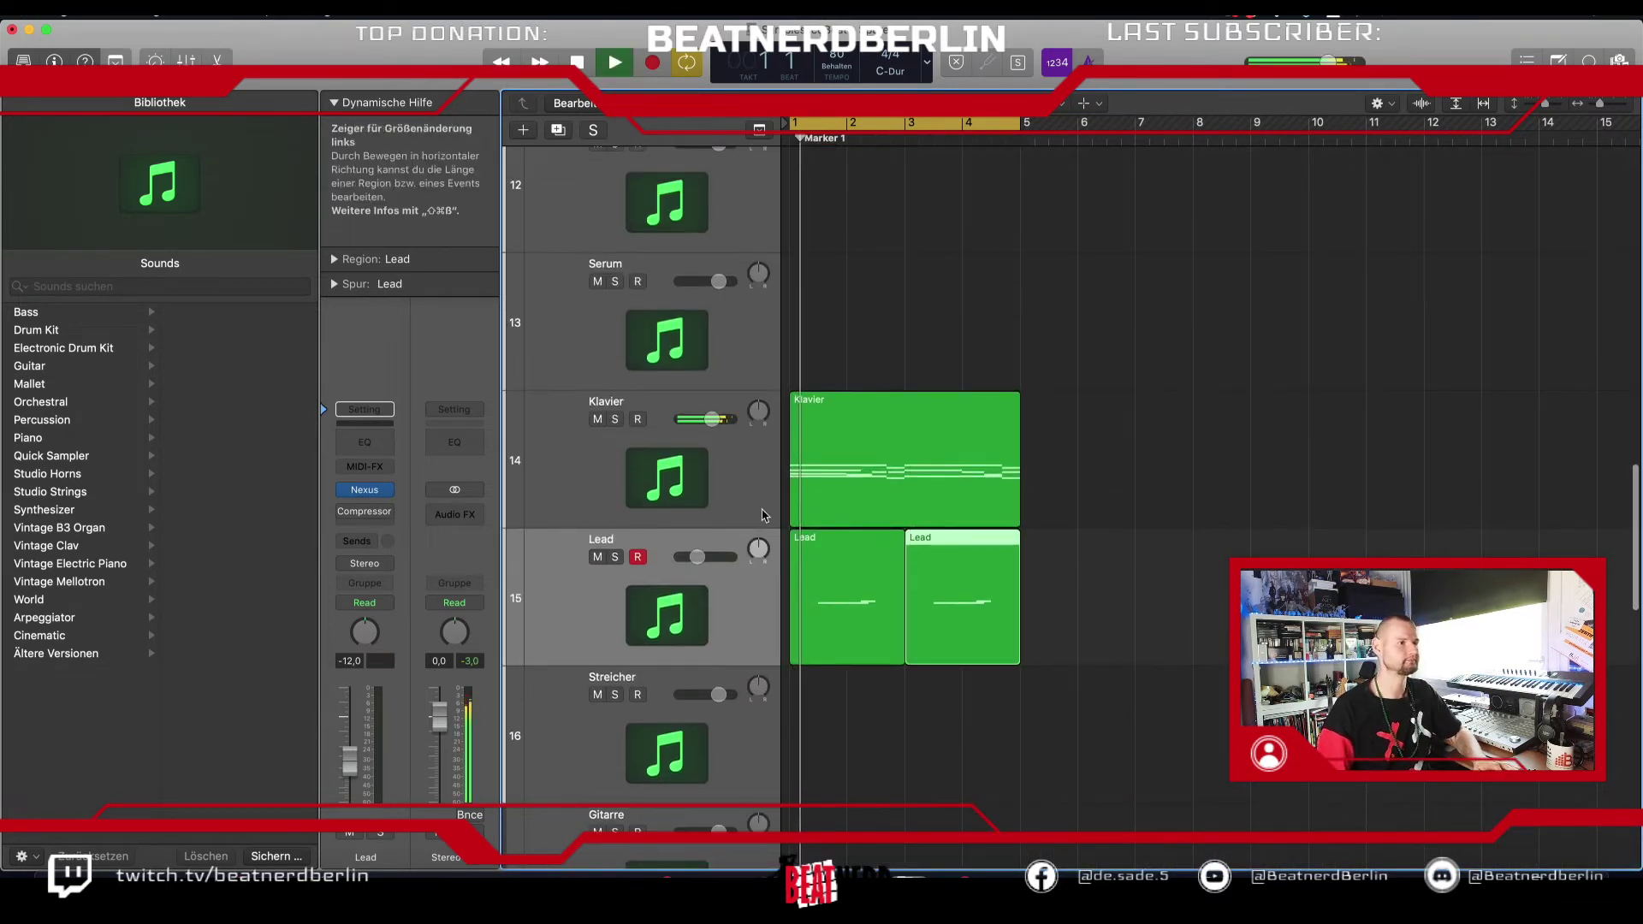
left_click_drag(349, 759, 349, 769)
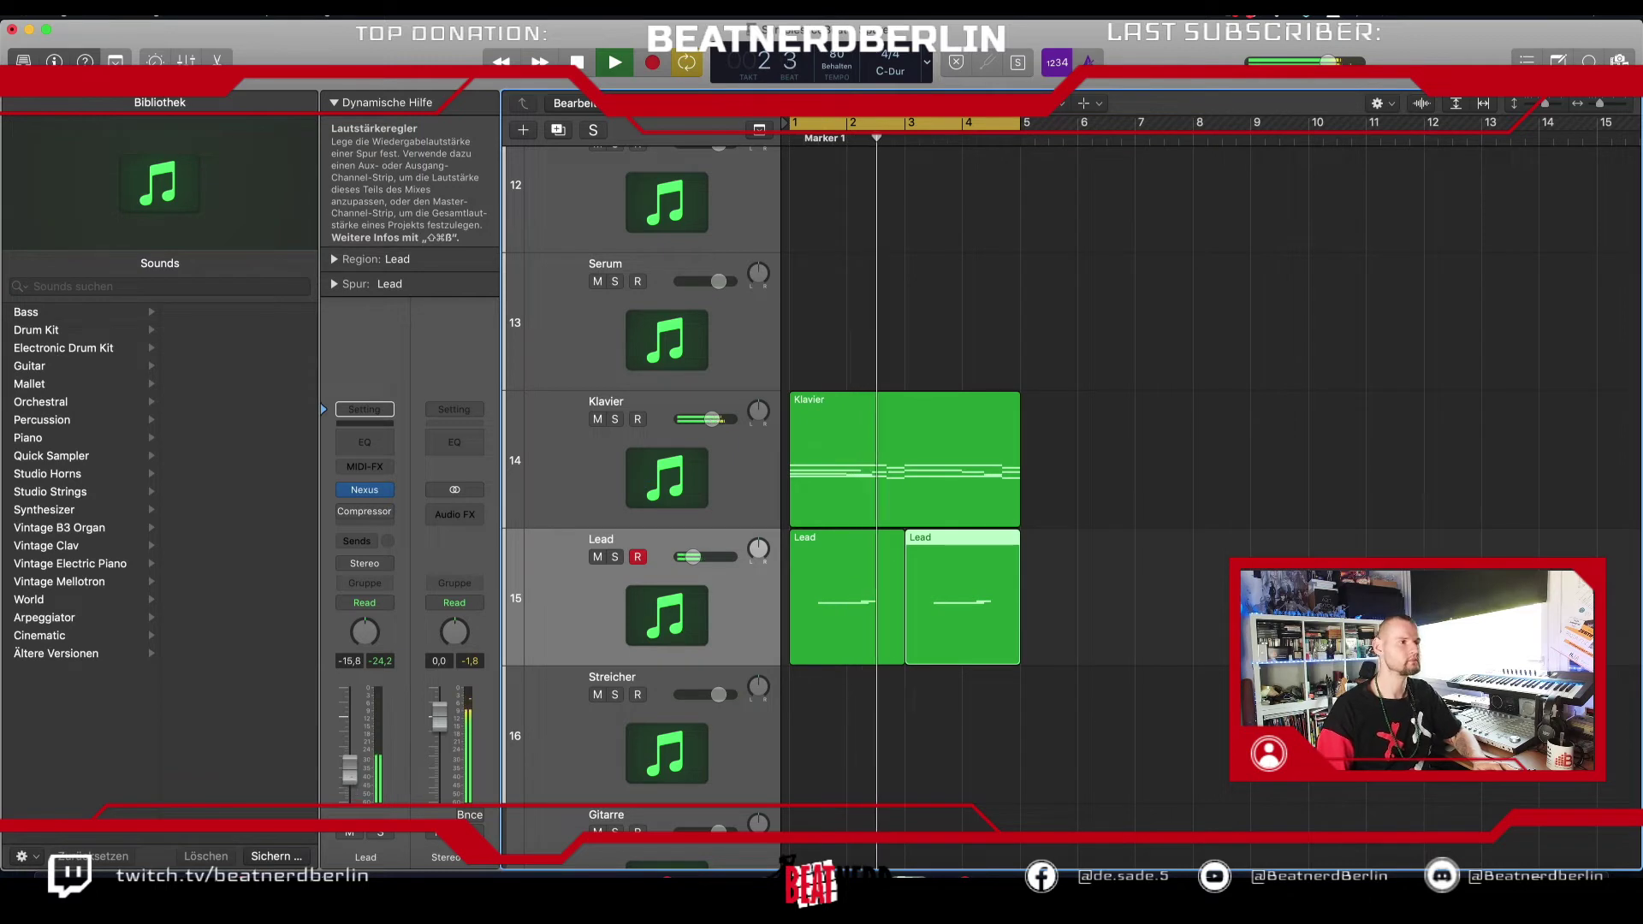
key("space")
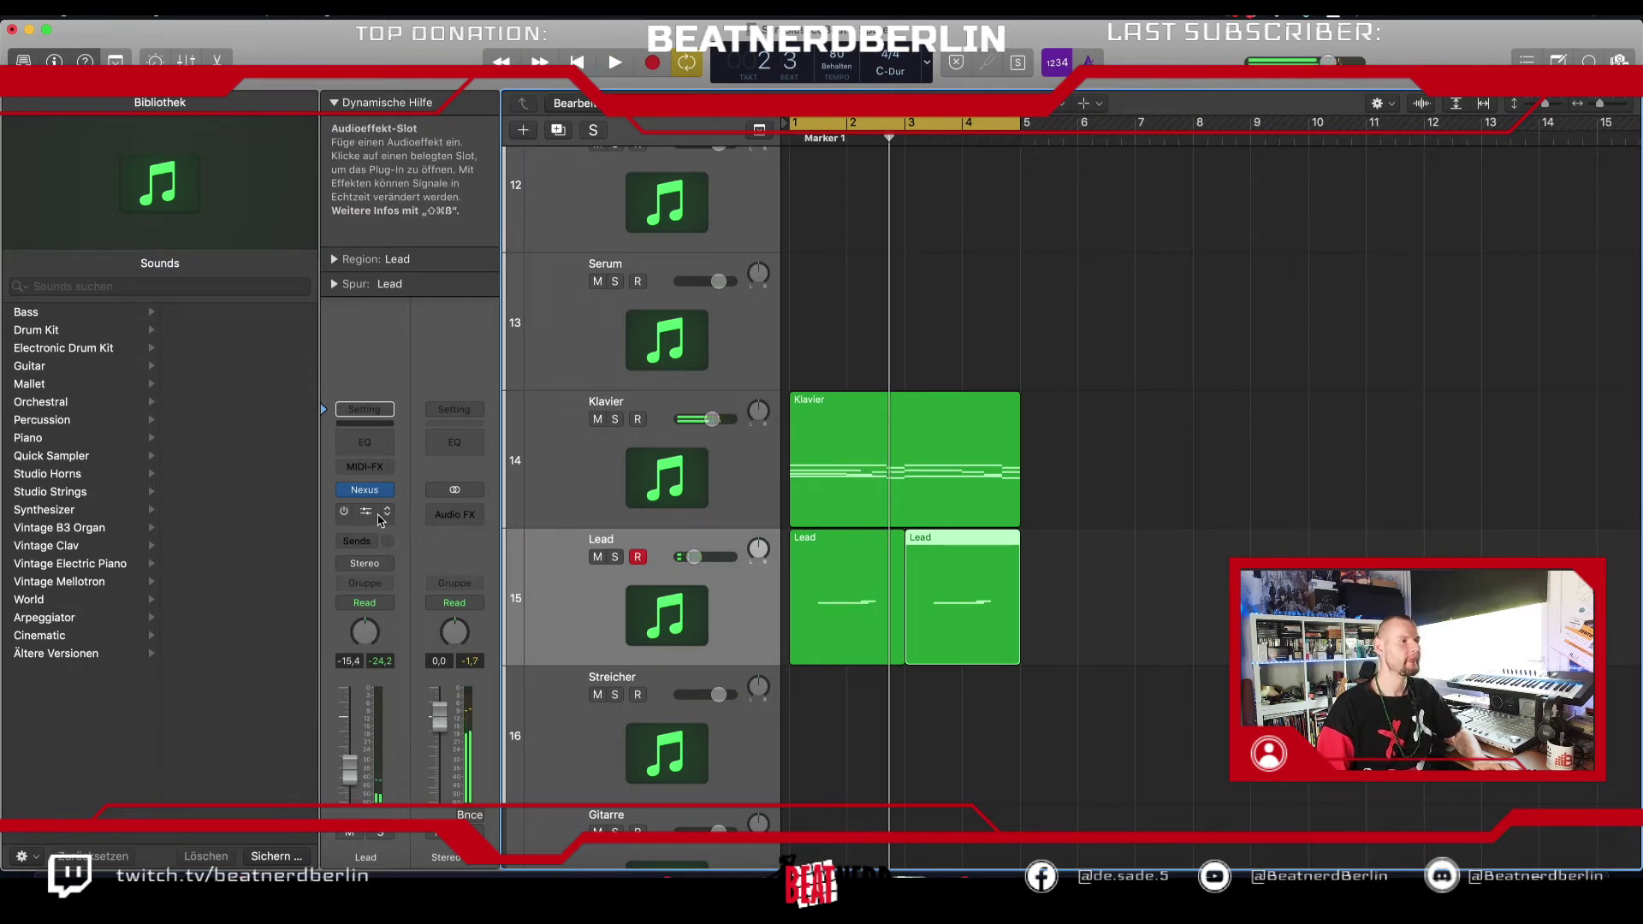
Step: Replace the Lead track's Compressor with the Kyle Beats Inc Drip effect and load its LO-FI preset
left_click(388, 520)
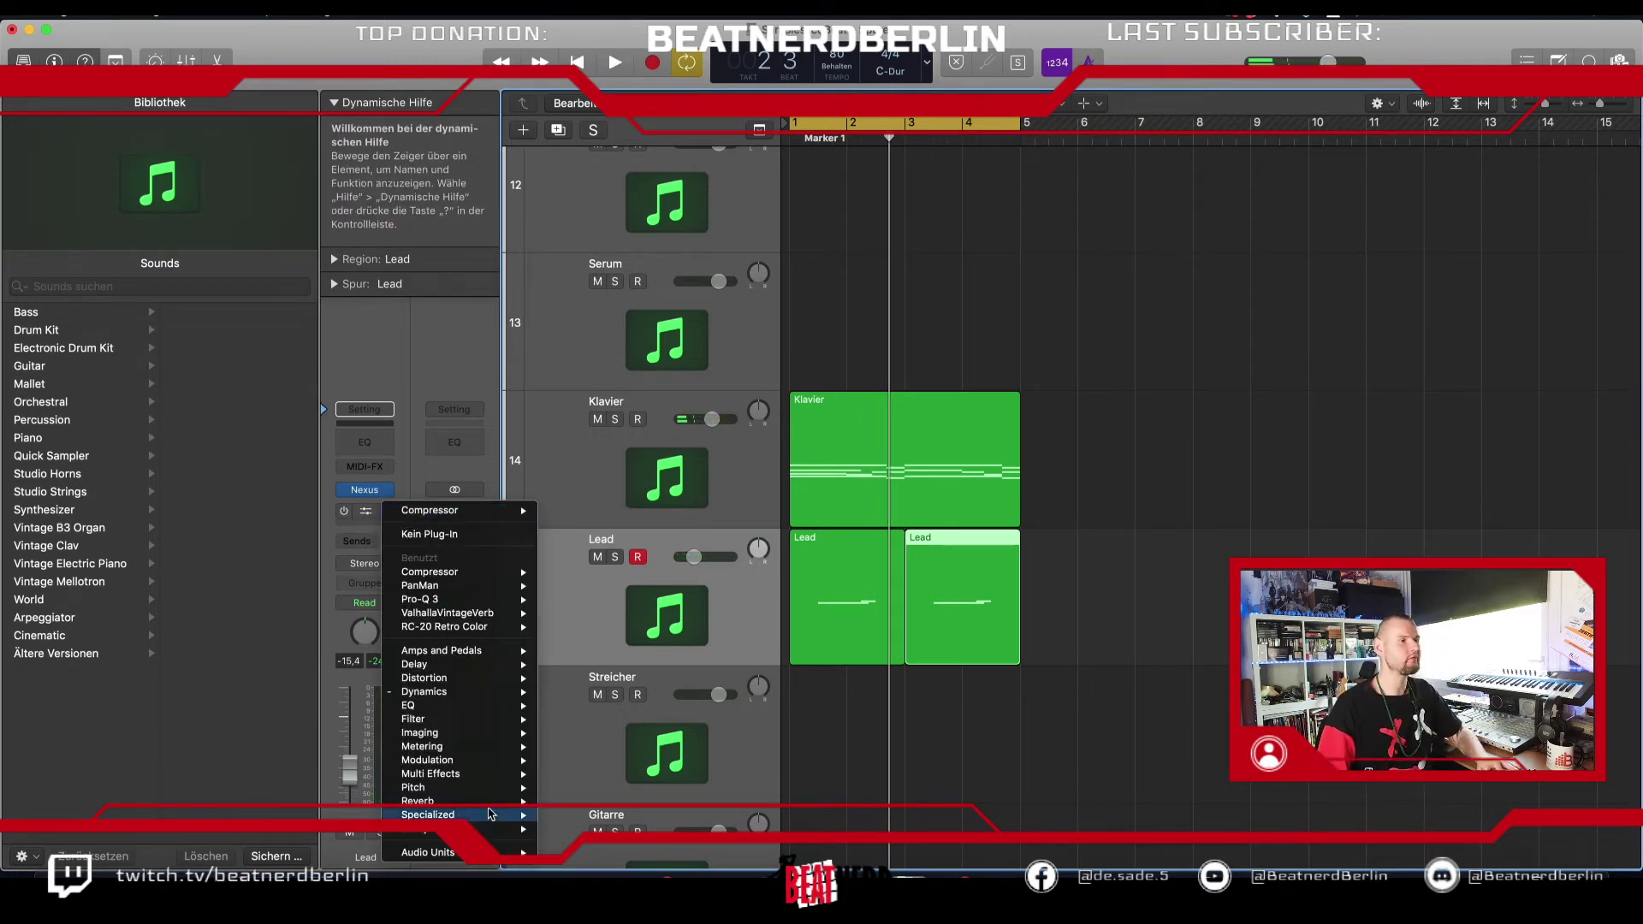
mouse_move(496, 862)
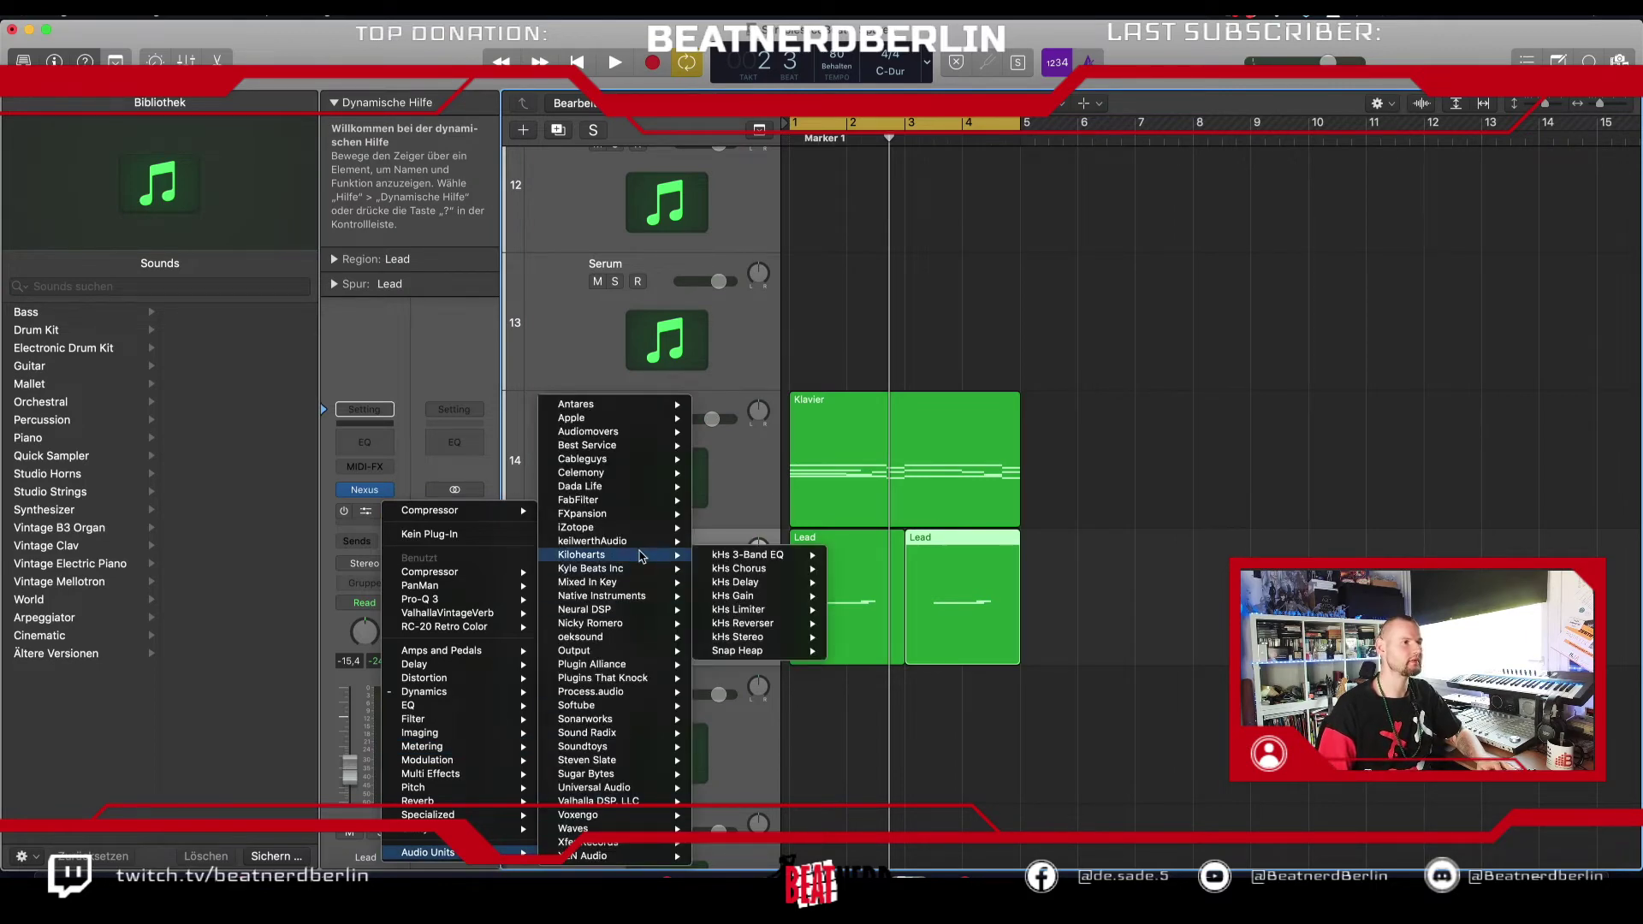
mouse_move(629, 528)
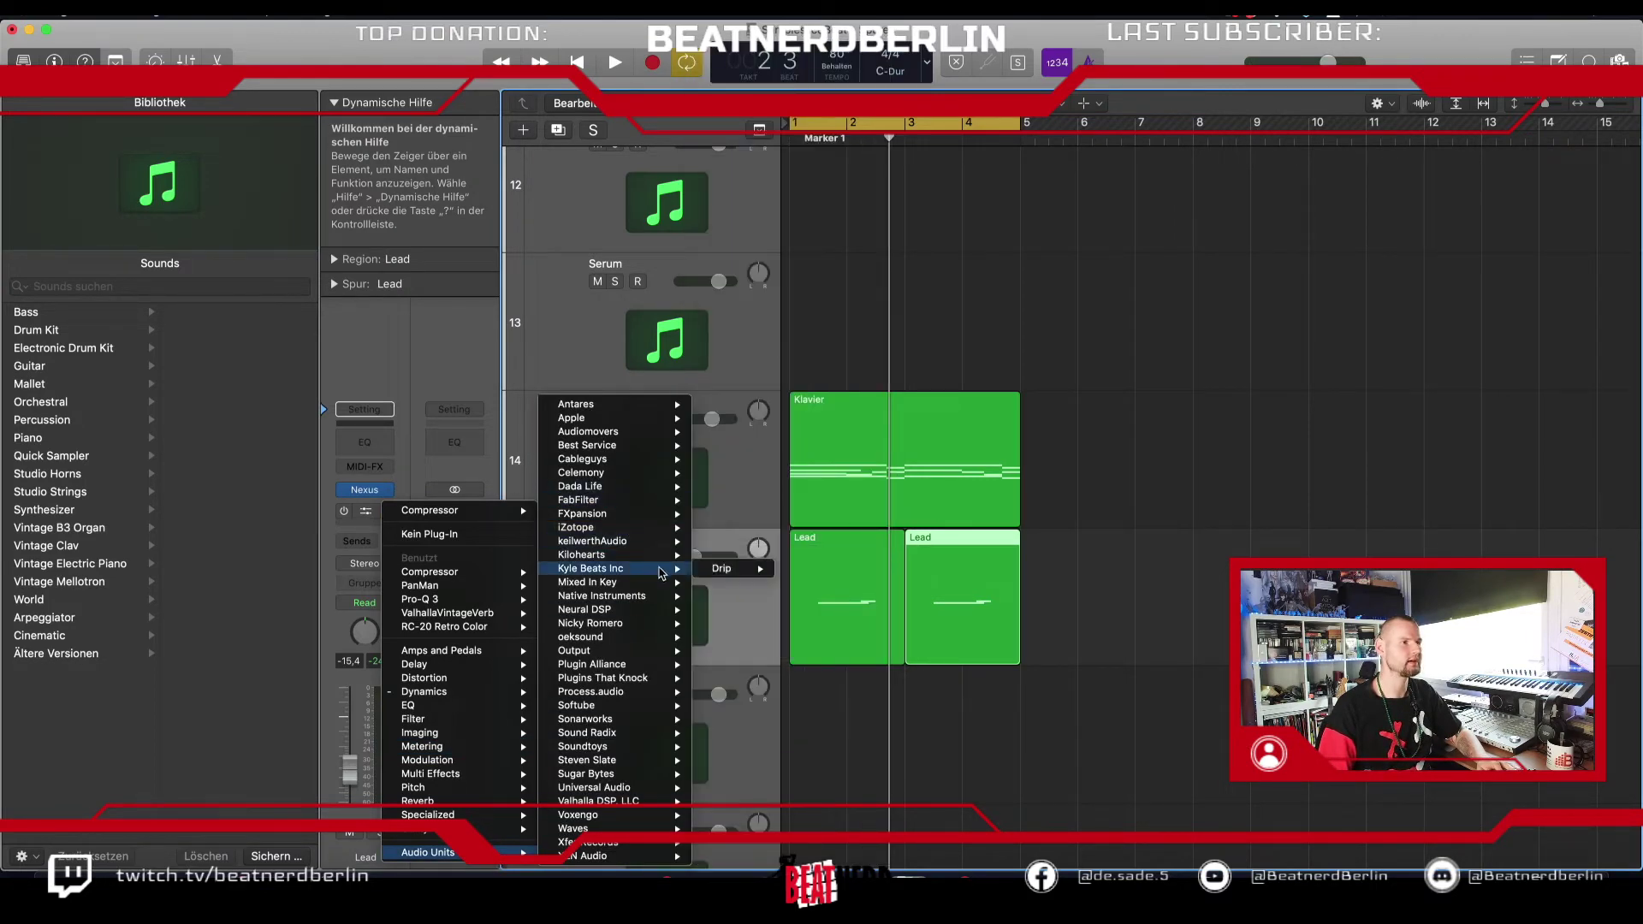
left_click(804, 571)
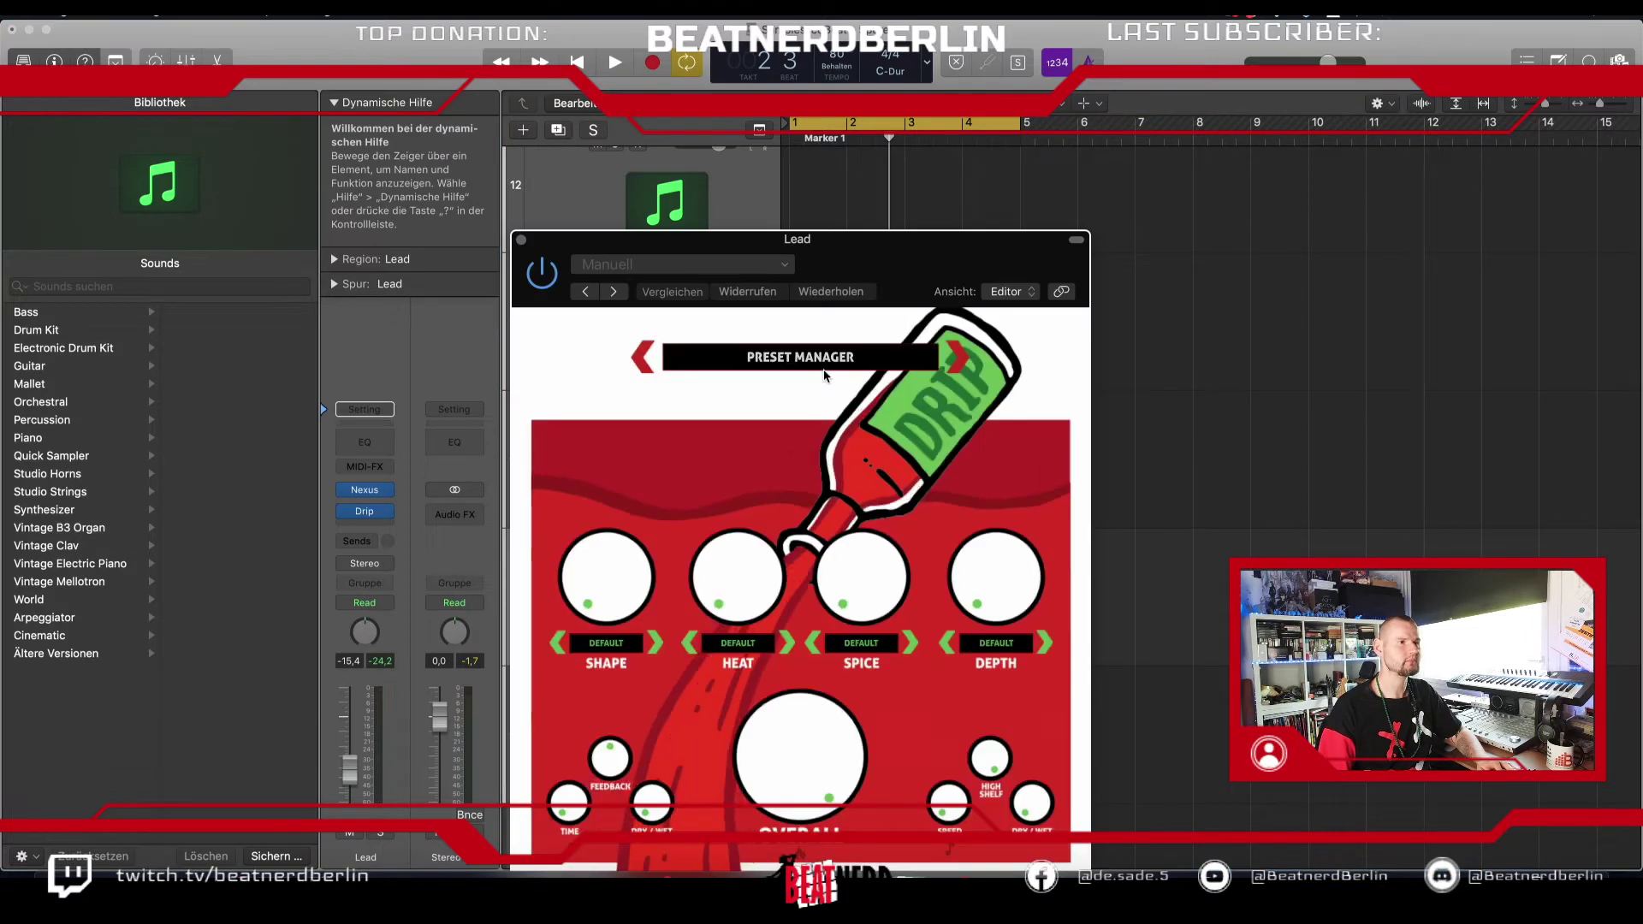
left_click(806, 358)
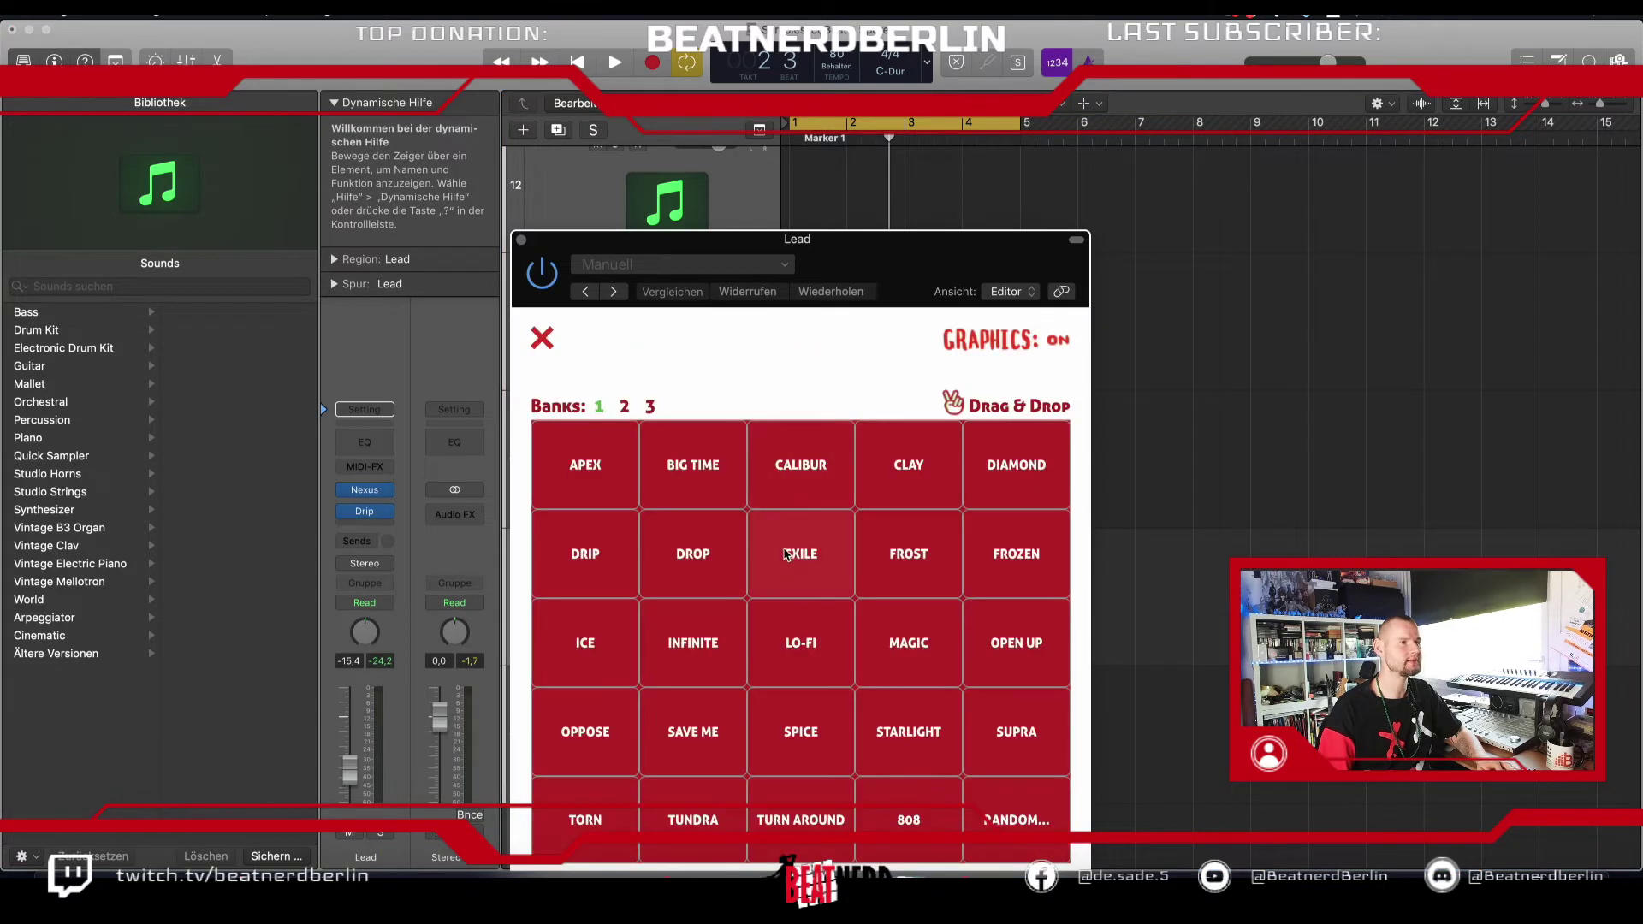
left_click(802, 638)
left_click(365, 511)
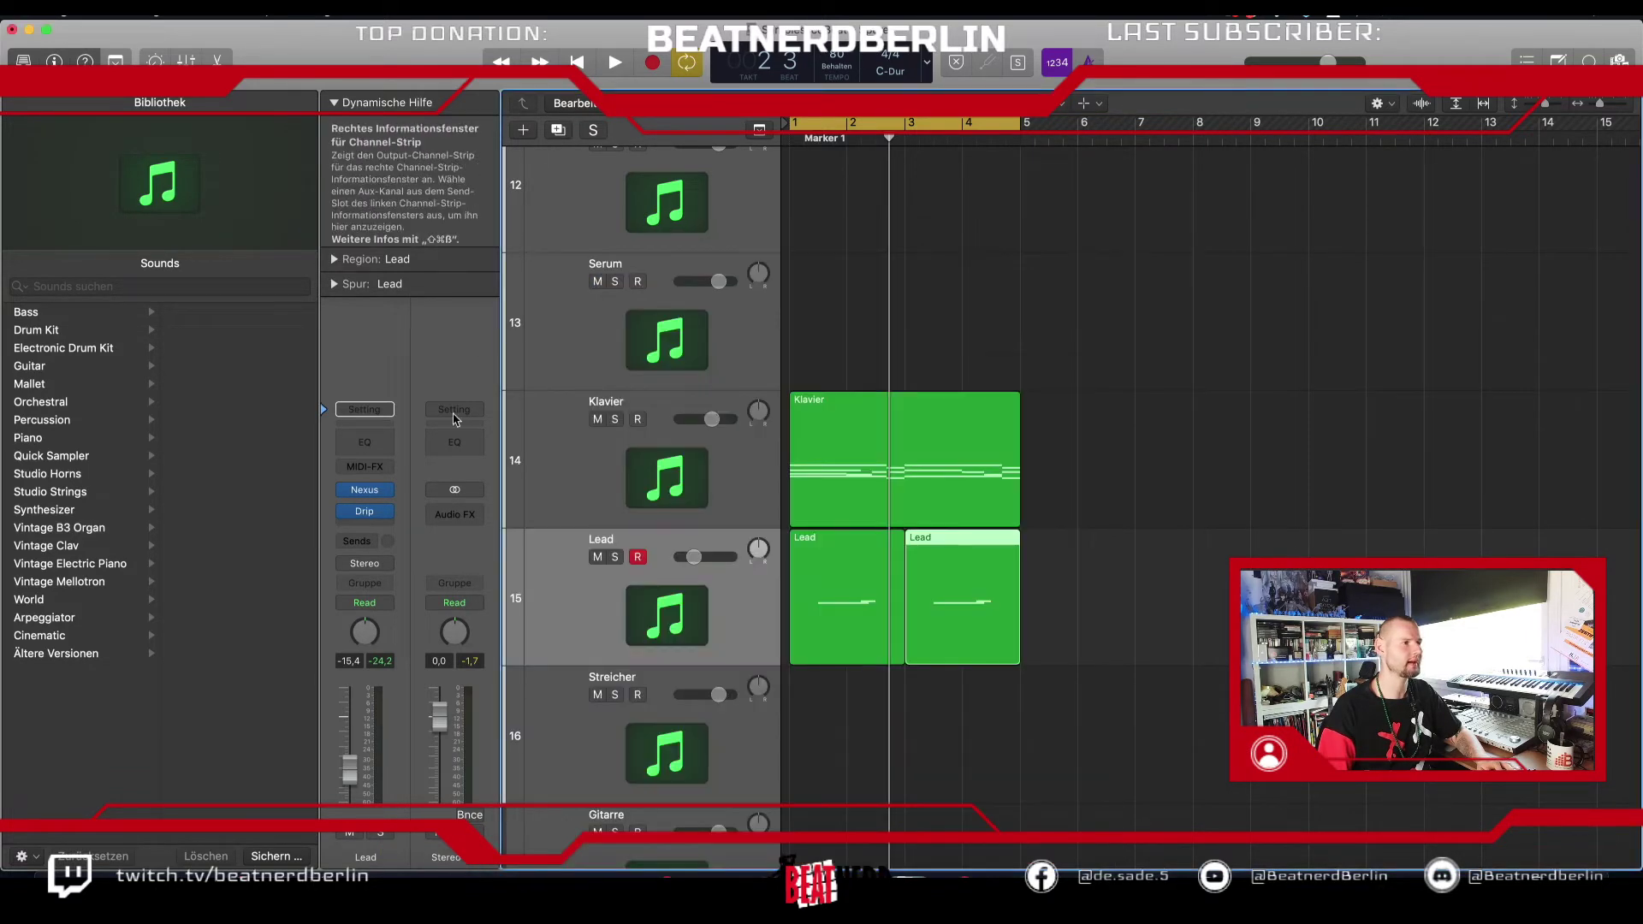
Step: Add a stereo ValhallaVintageVerb after Drip on the Lead track, lower its mix, and listen to the loop
left_click(383, 511)
mouse_move(418, 616)
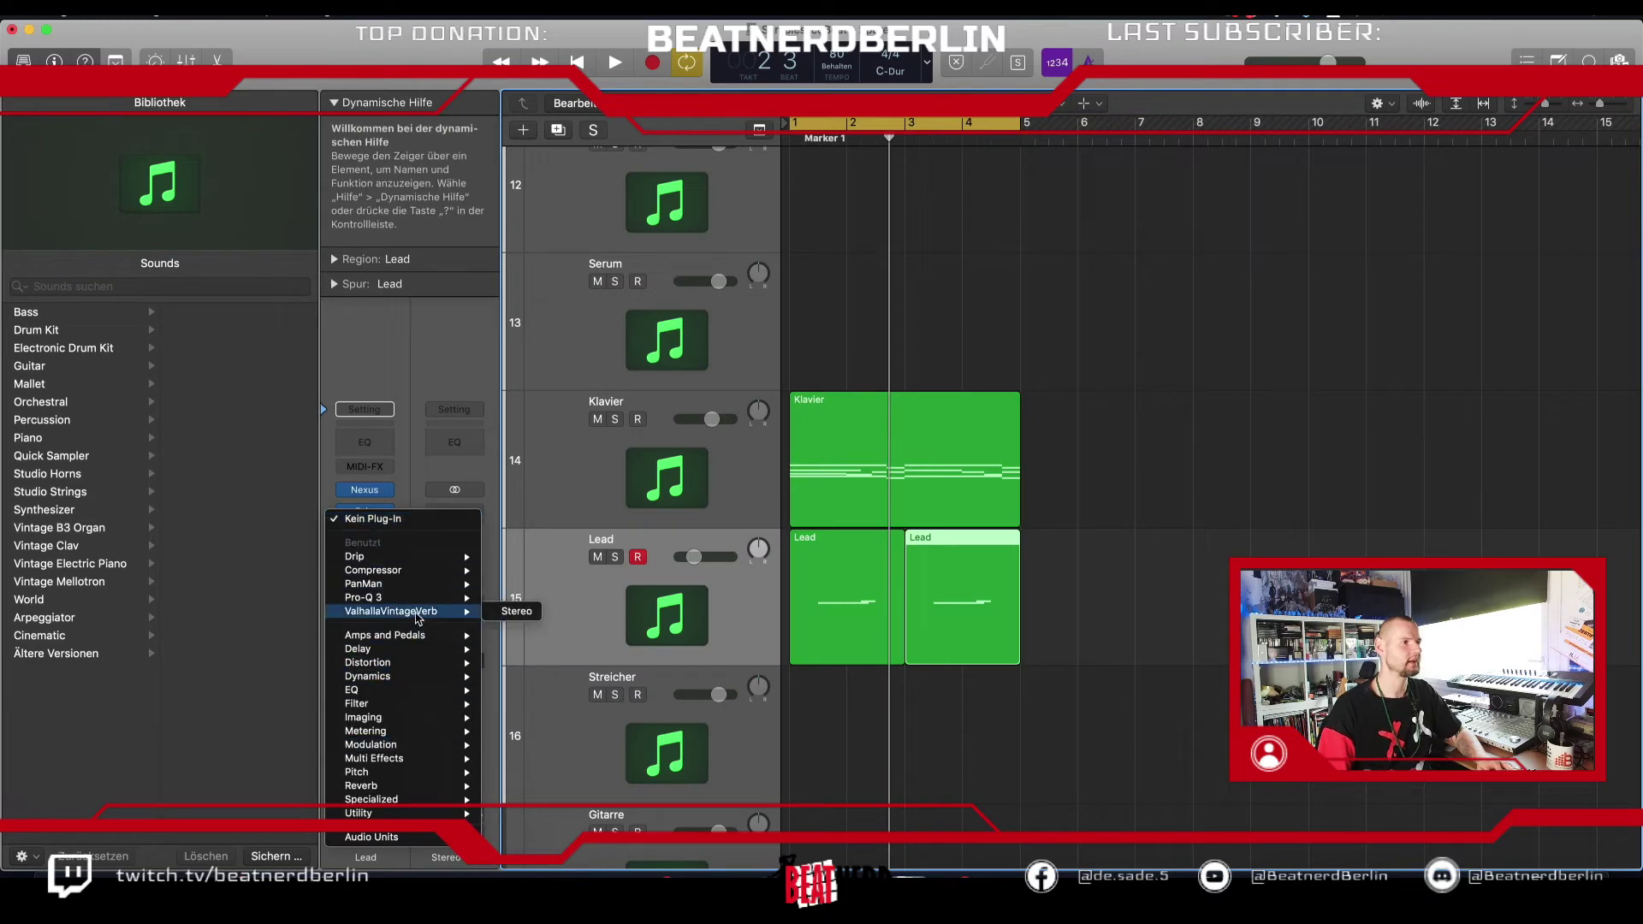
left_click(509, 611)
left_click_drag(573, 469, 580, 484)
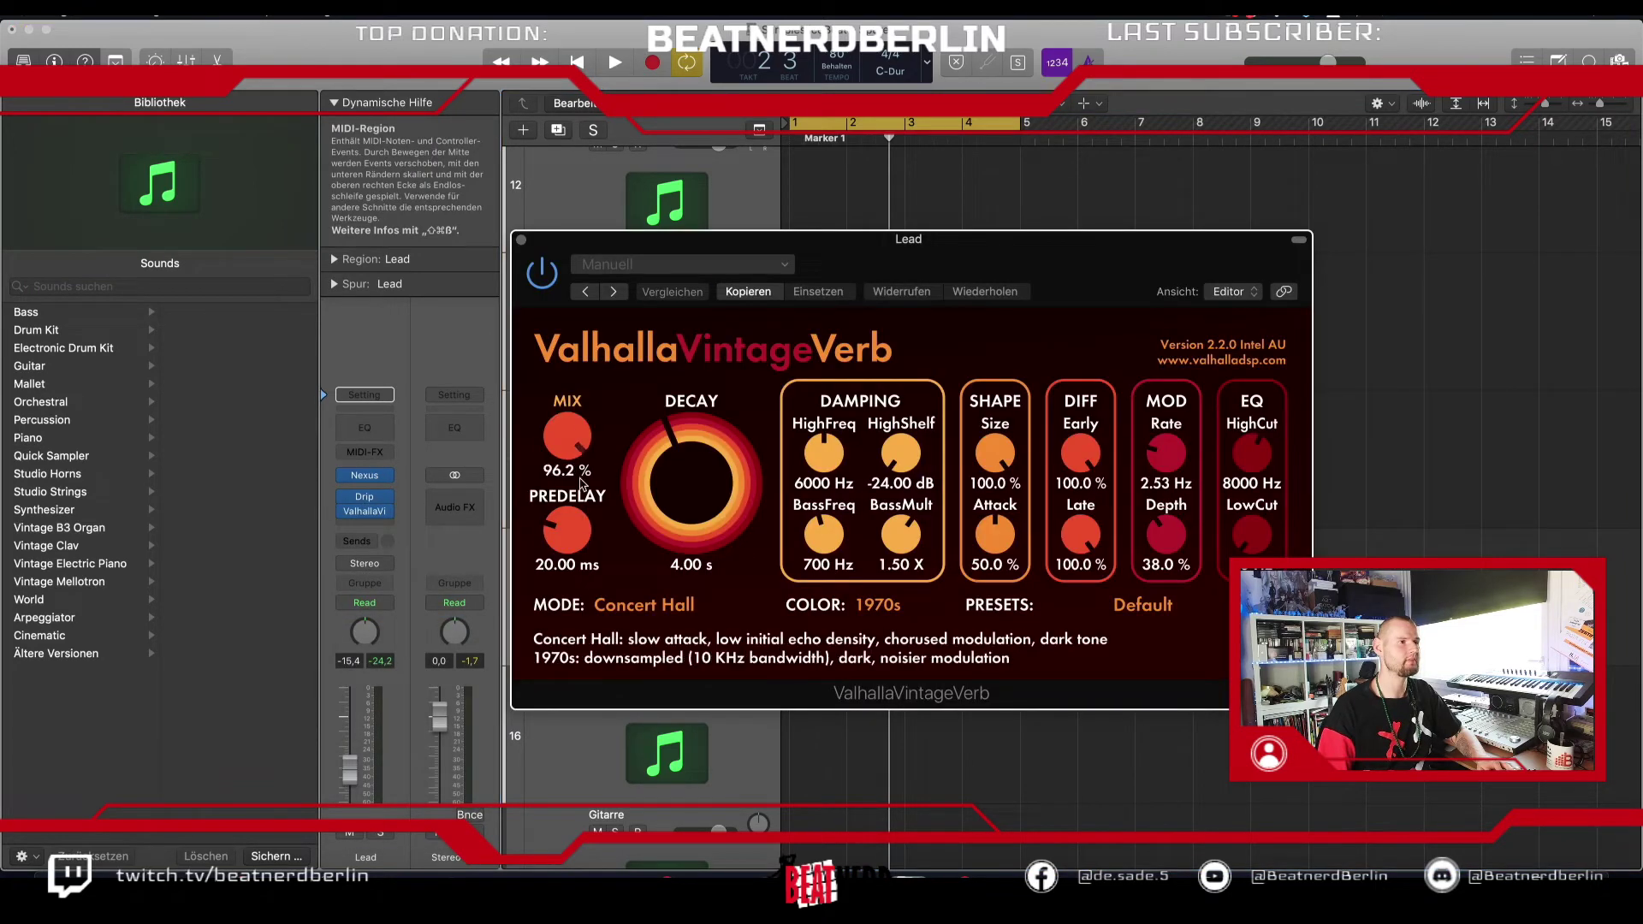
left_click_drag(587, 550, 587, 556)
left_click(522, 240)
key("space")
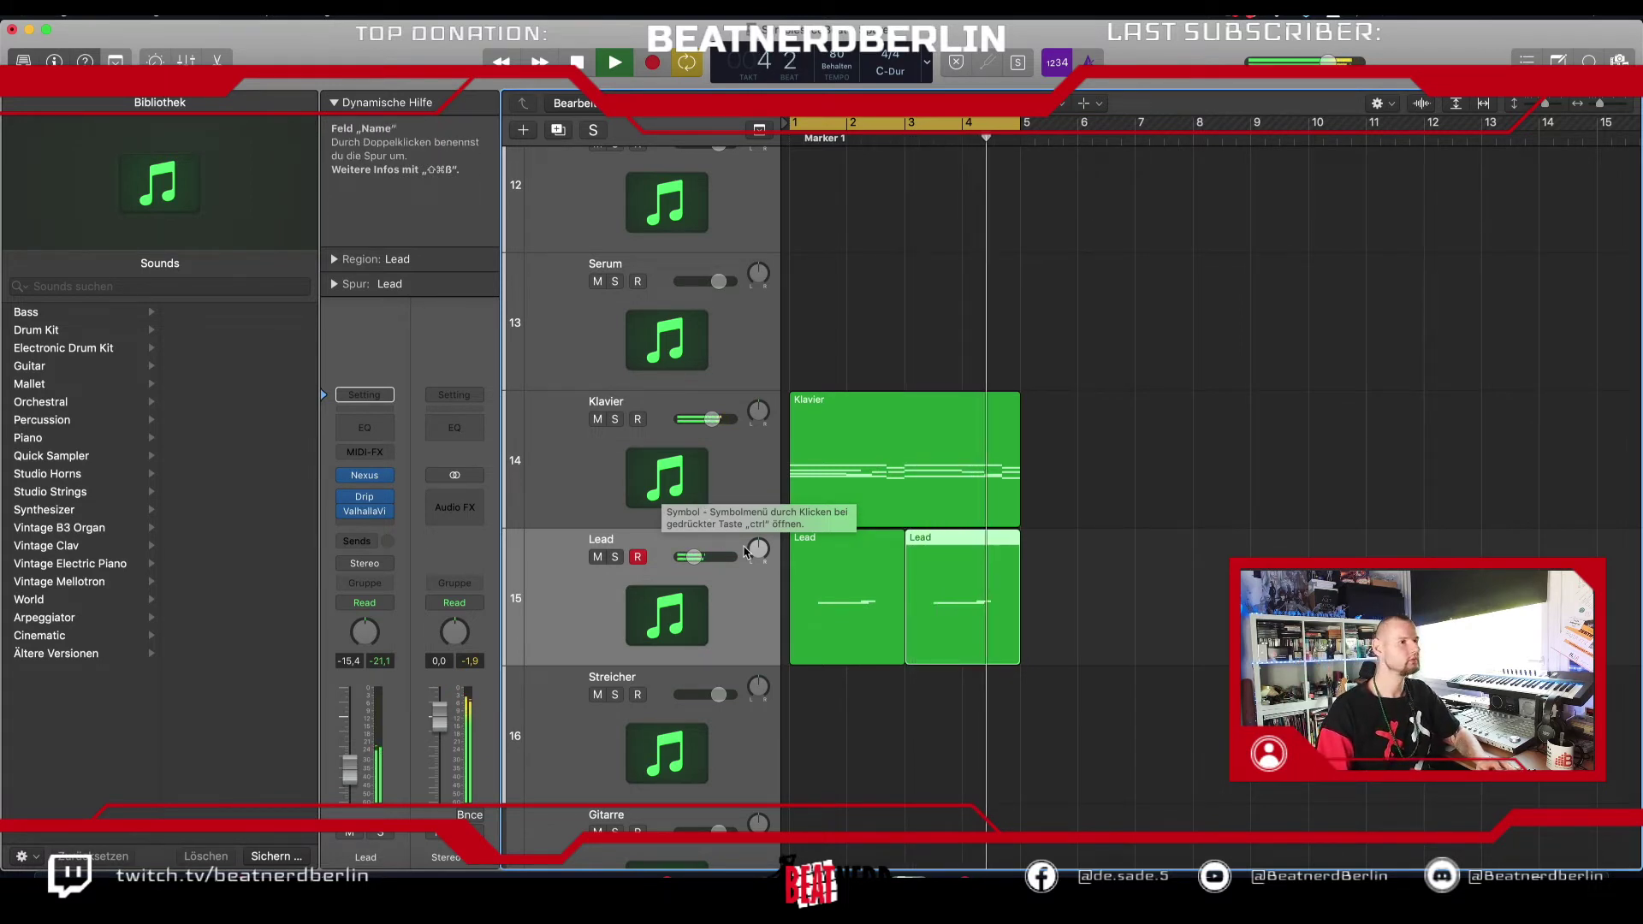
key("space")
Step: Open the first Lead region's notes, transpose both notes down an octave to E2 and F#2, and listen
double_click(844, 623)
scroll(844, 632, "down", 3)
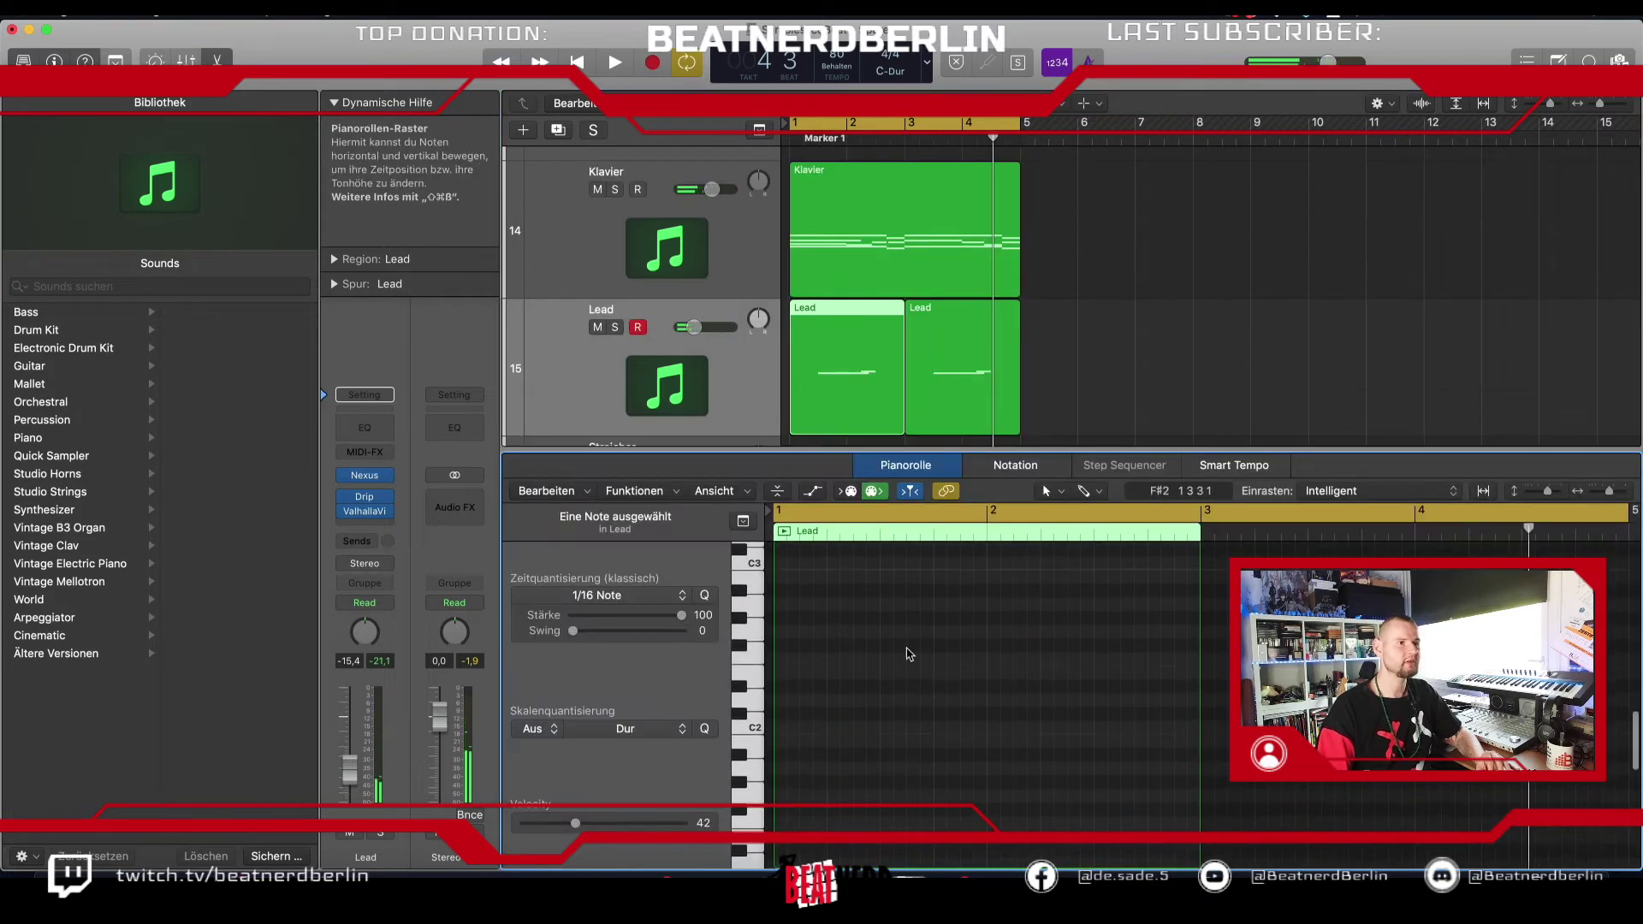
left_click_drag(909, 670, 1093, 558)
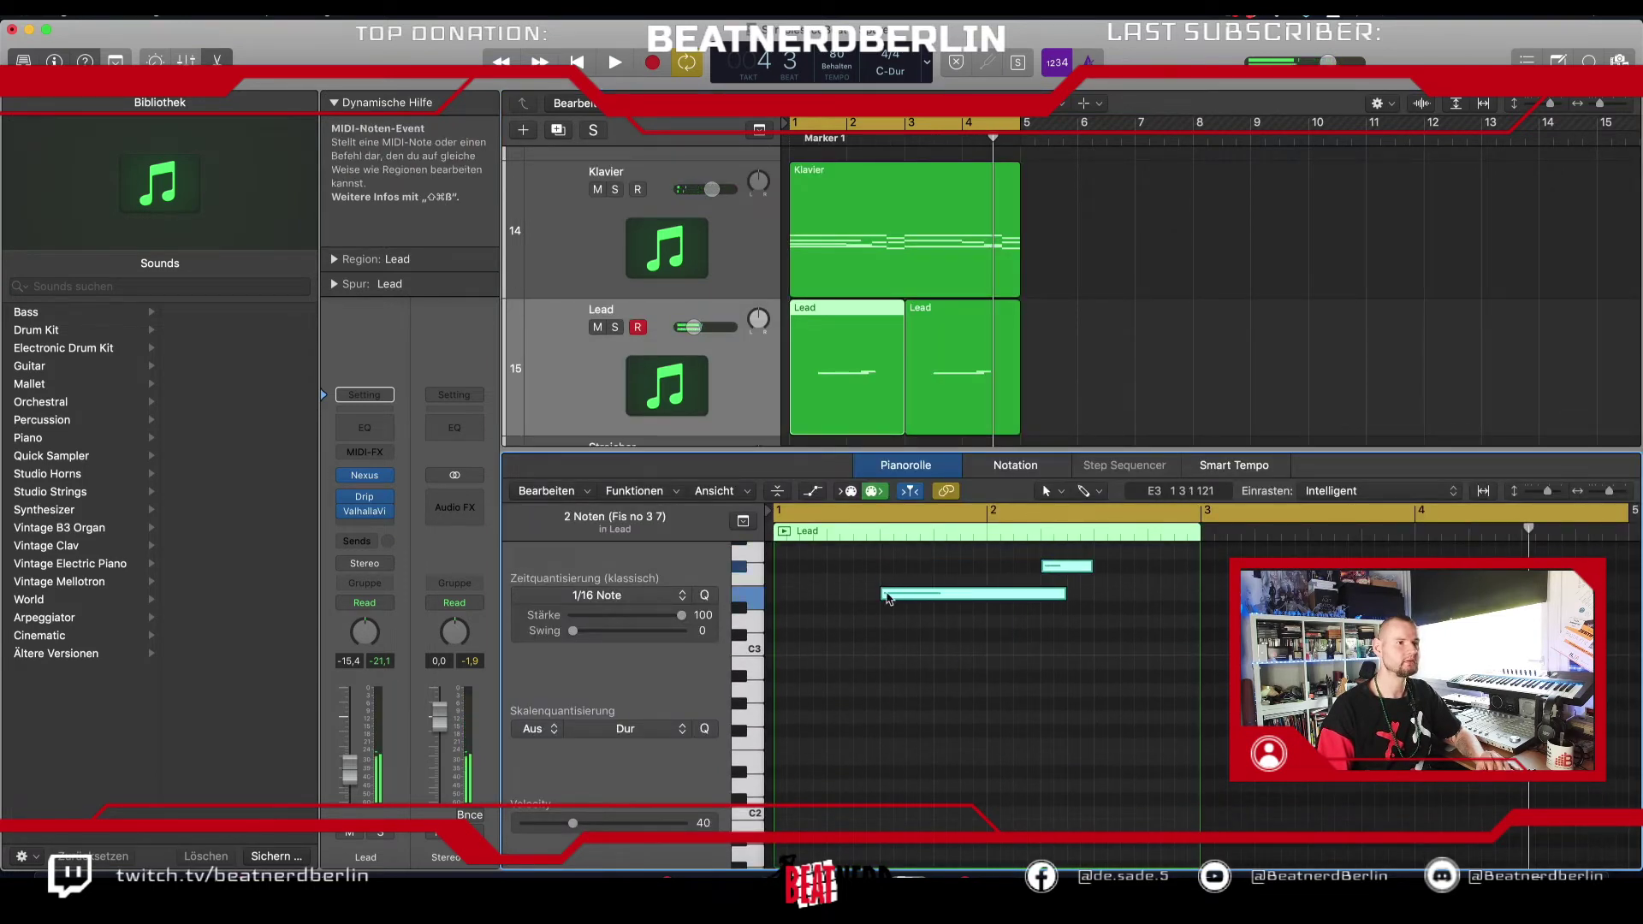
left_click_drag(887, 598, 887, 762)
key("space")
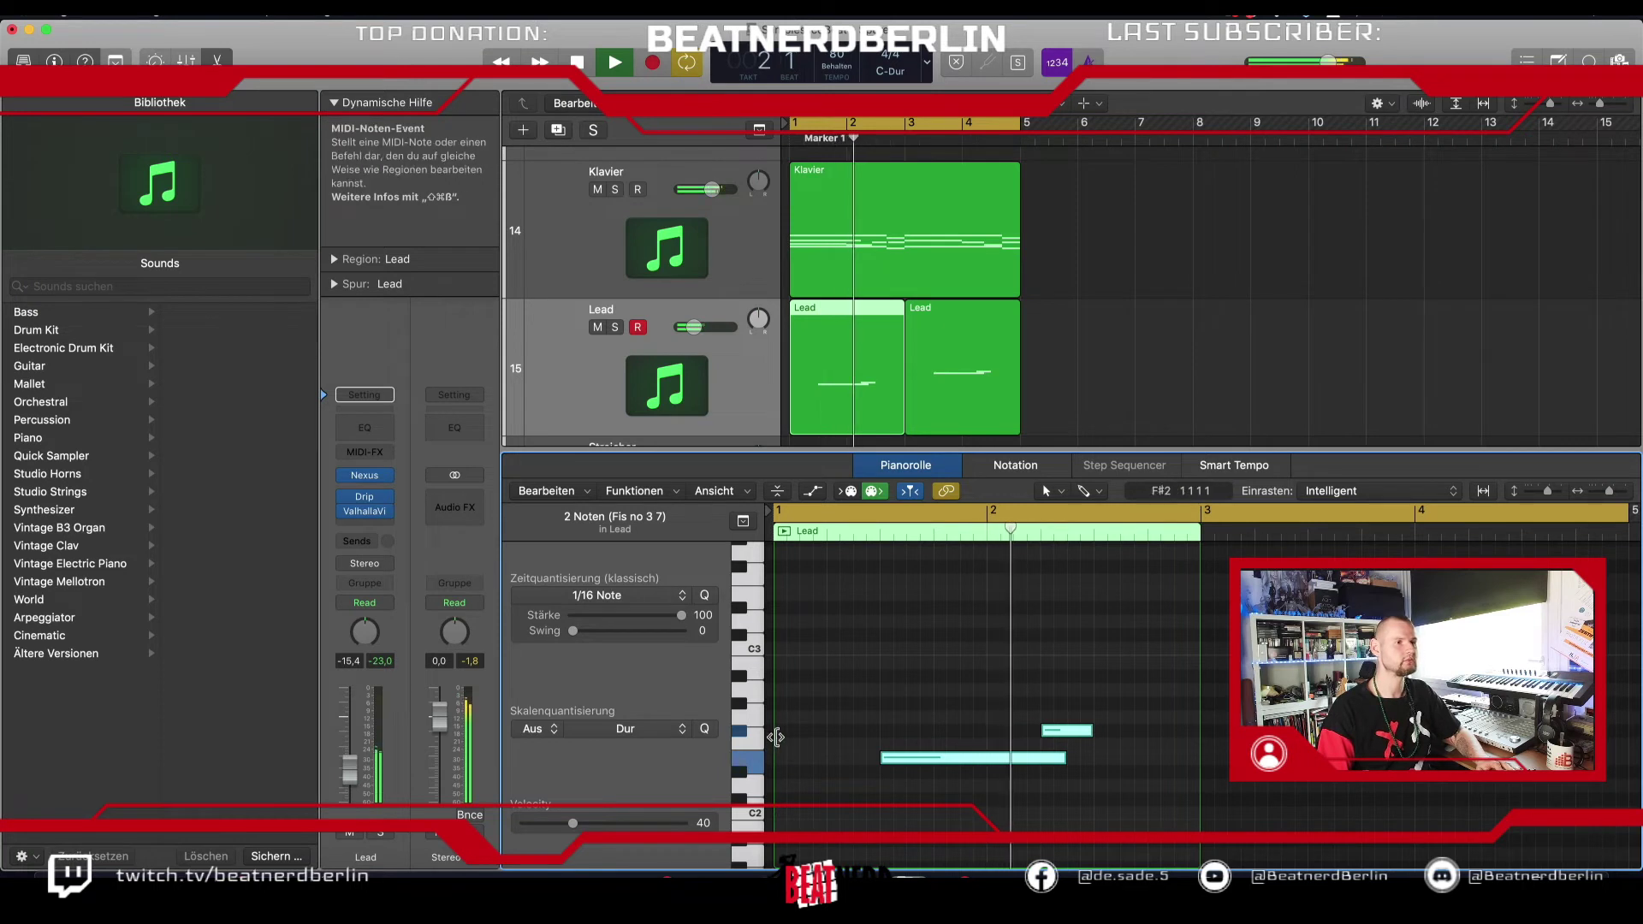
key("space")
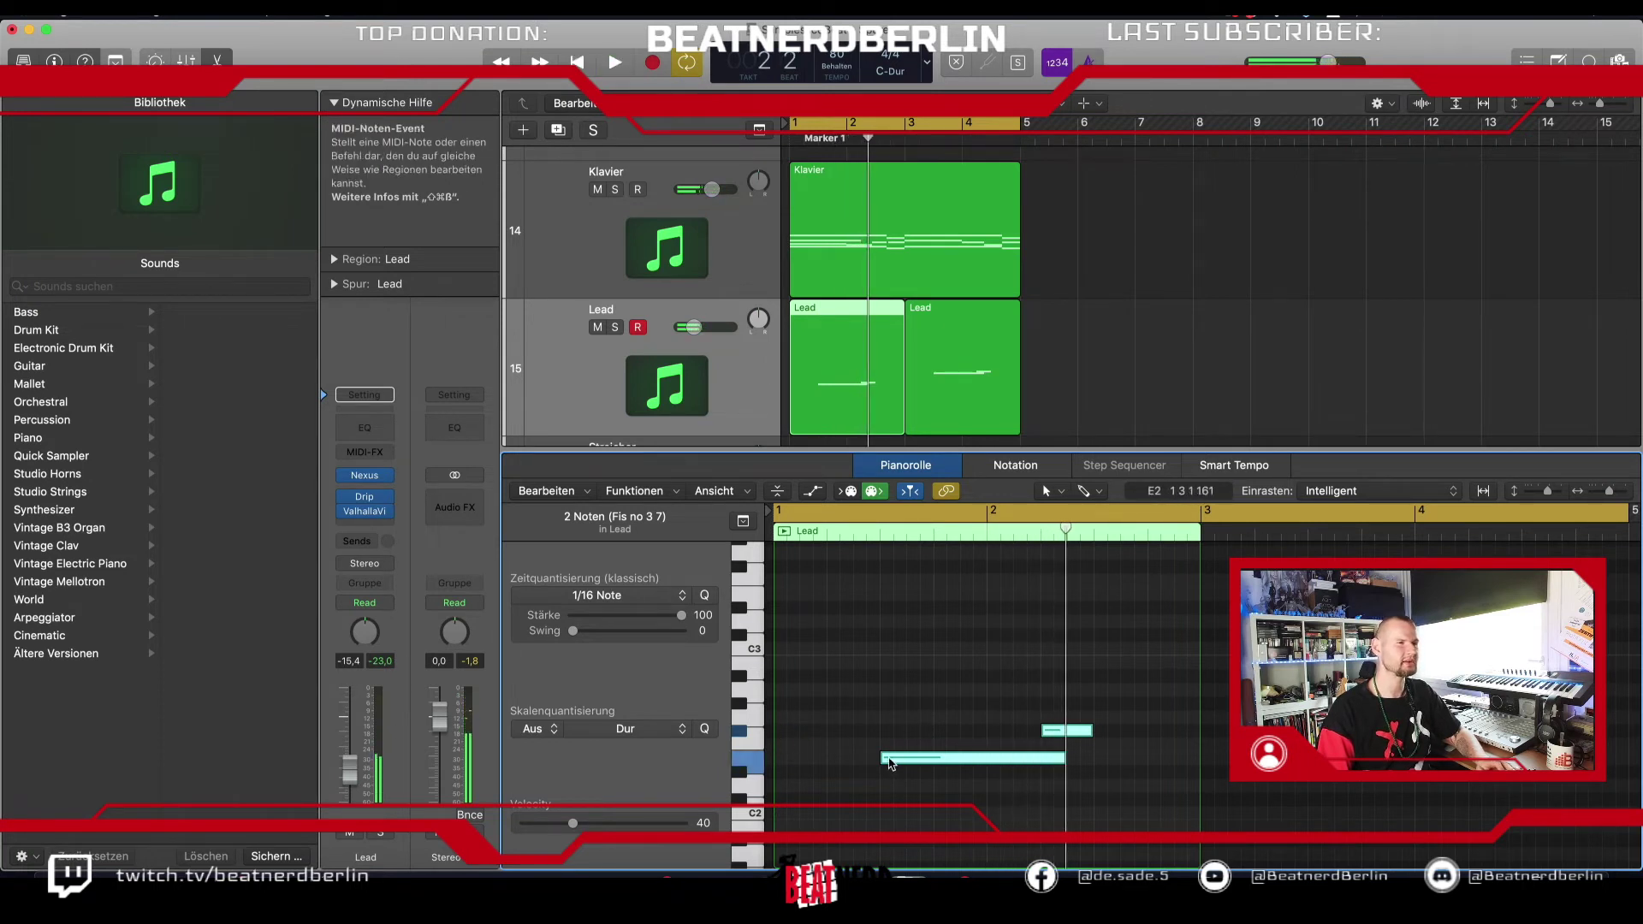
Step: Try the two Lead notes at A2 and B2, and a semitone higher at A#2 and C3, listening to each
left_click_drag(890, 764, 892, 699)
key("space")
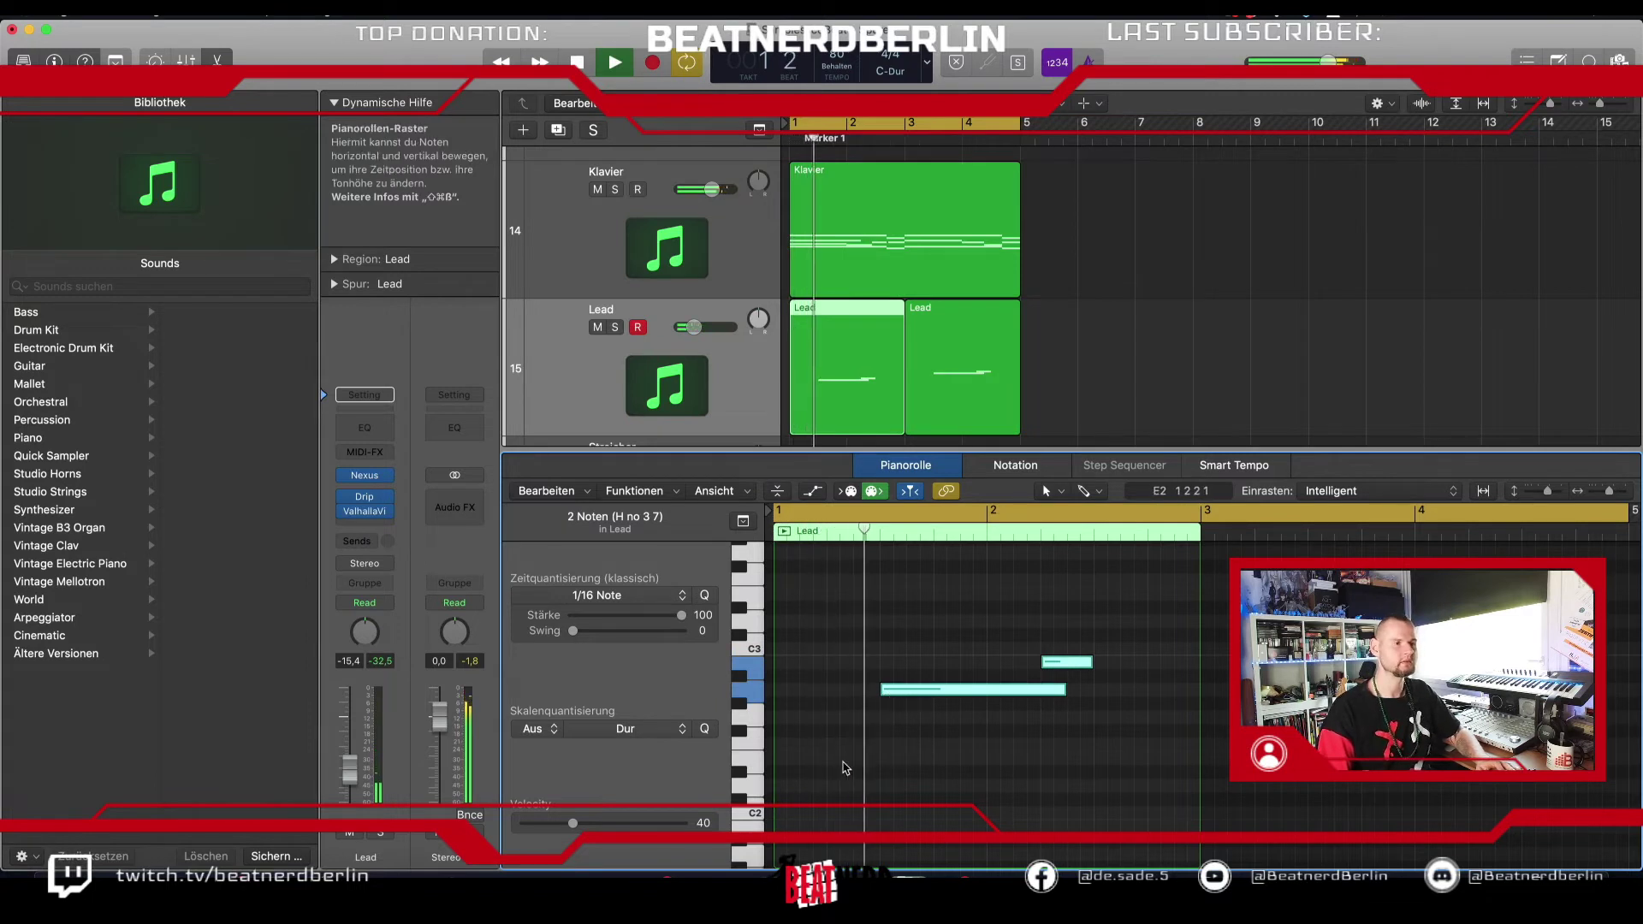
key("space")
left_click_drag(888, 690, 889, 675)
key("space")
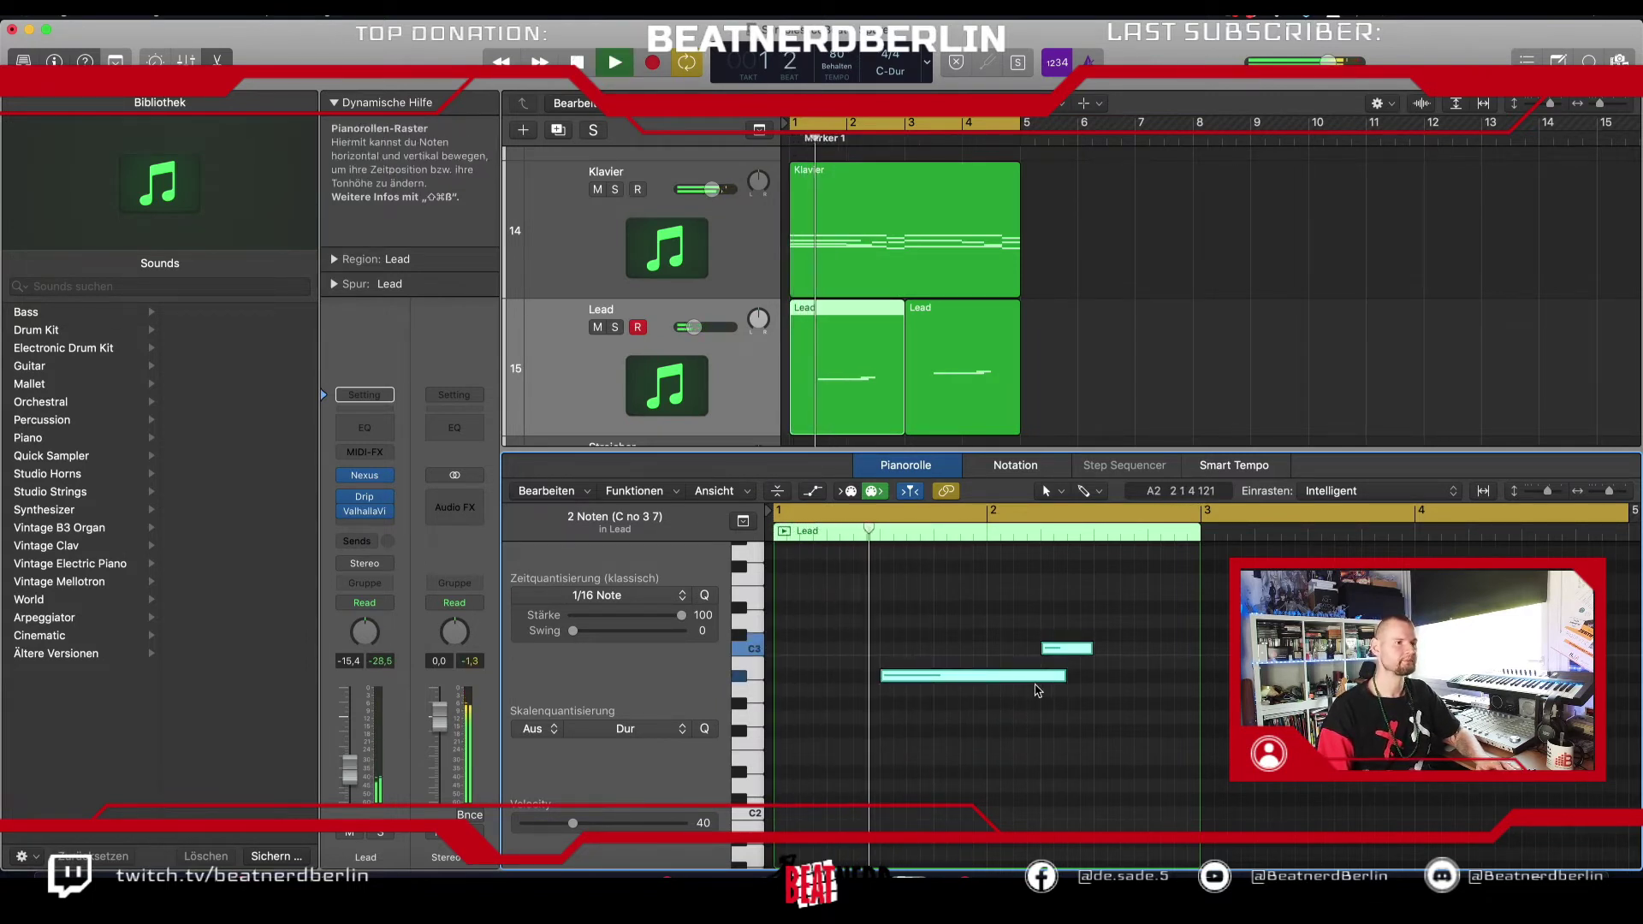
mouse_move(919, 685)
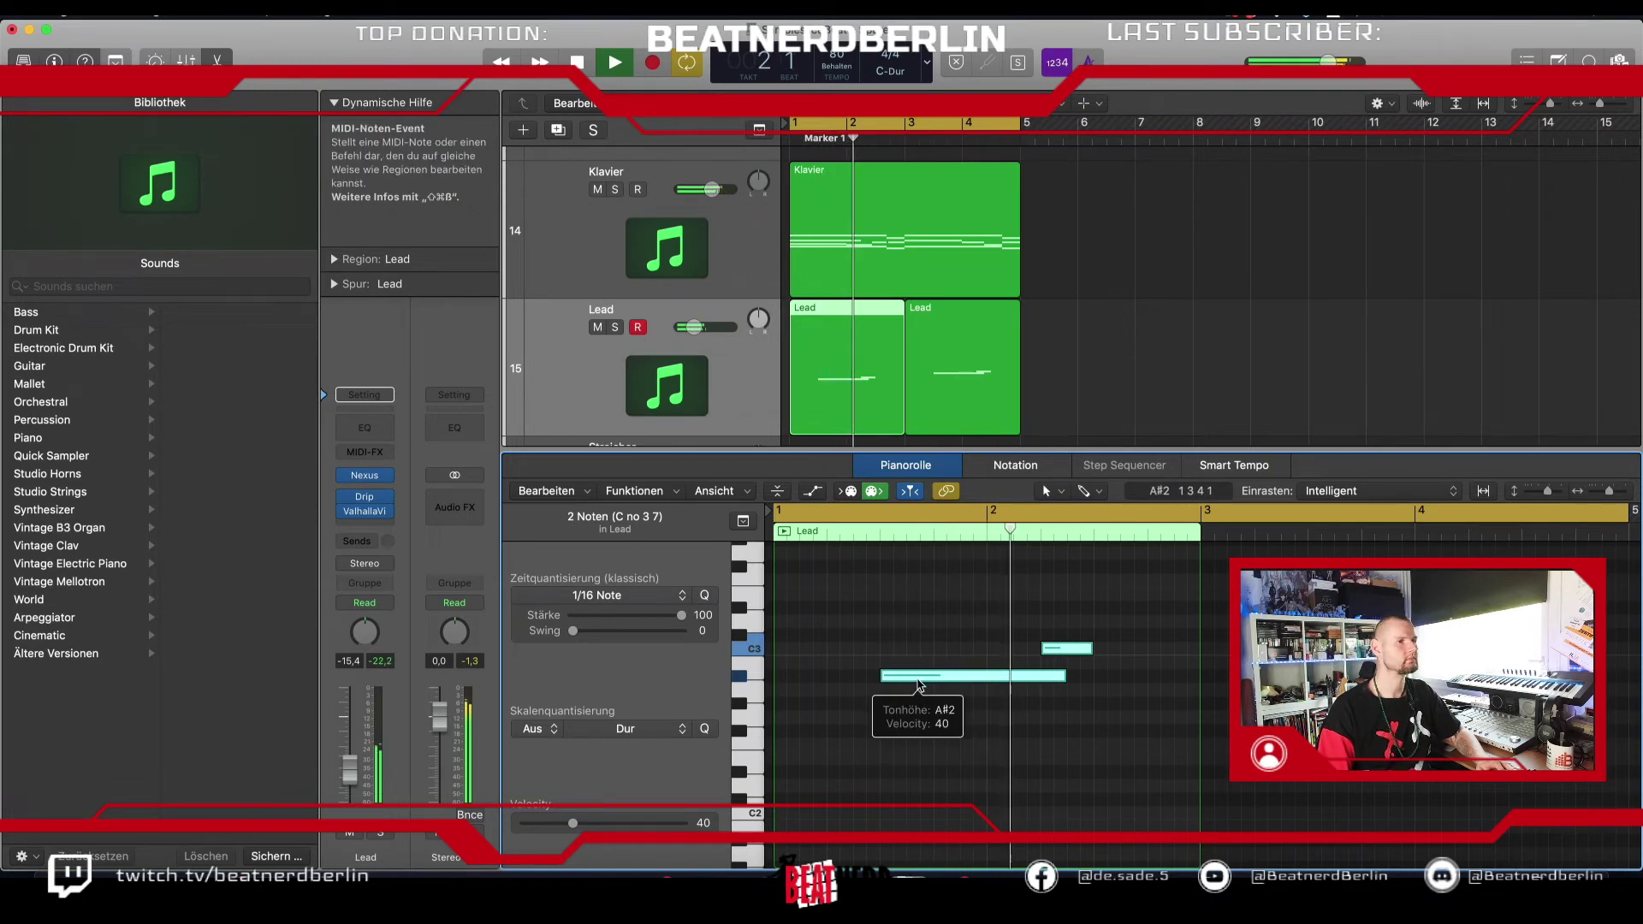
key("space")
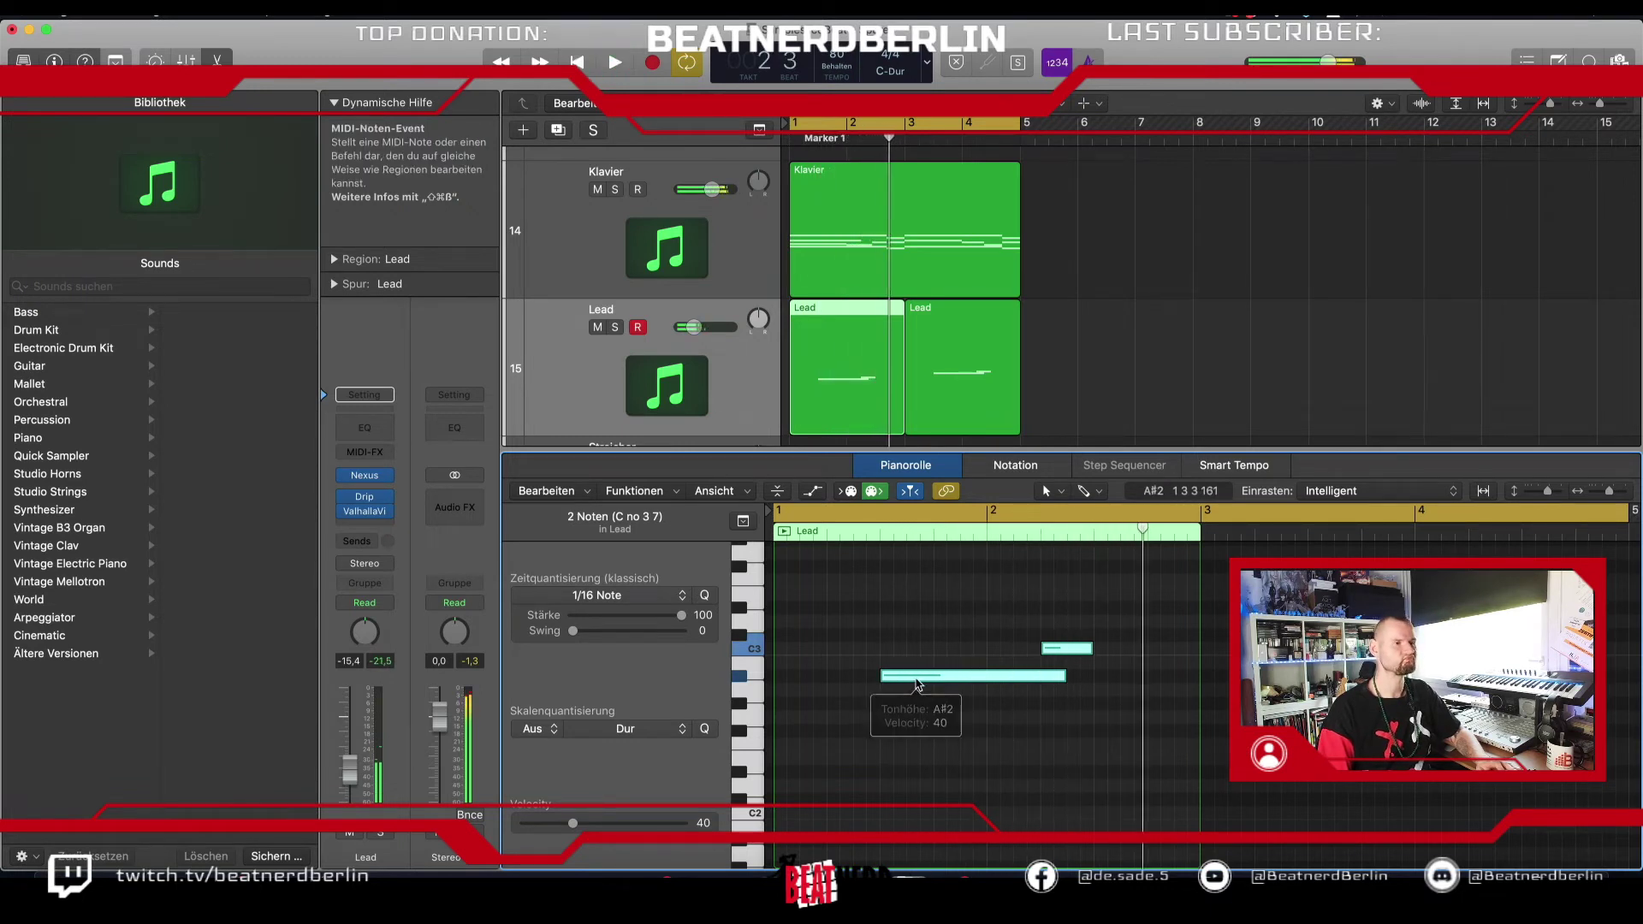
Step: Raise the two Lead notes to B2 and C#3 and play the melody with the Lead track soloed
left_click_drag(917, 684, 918, 674)
key("space")
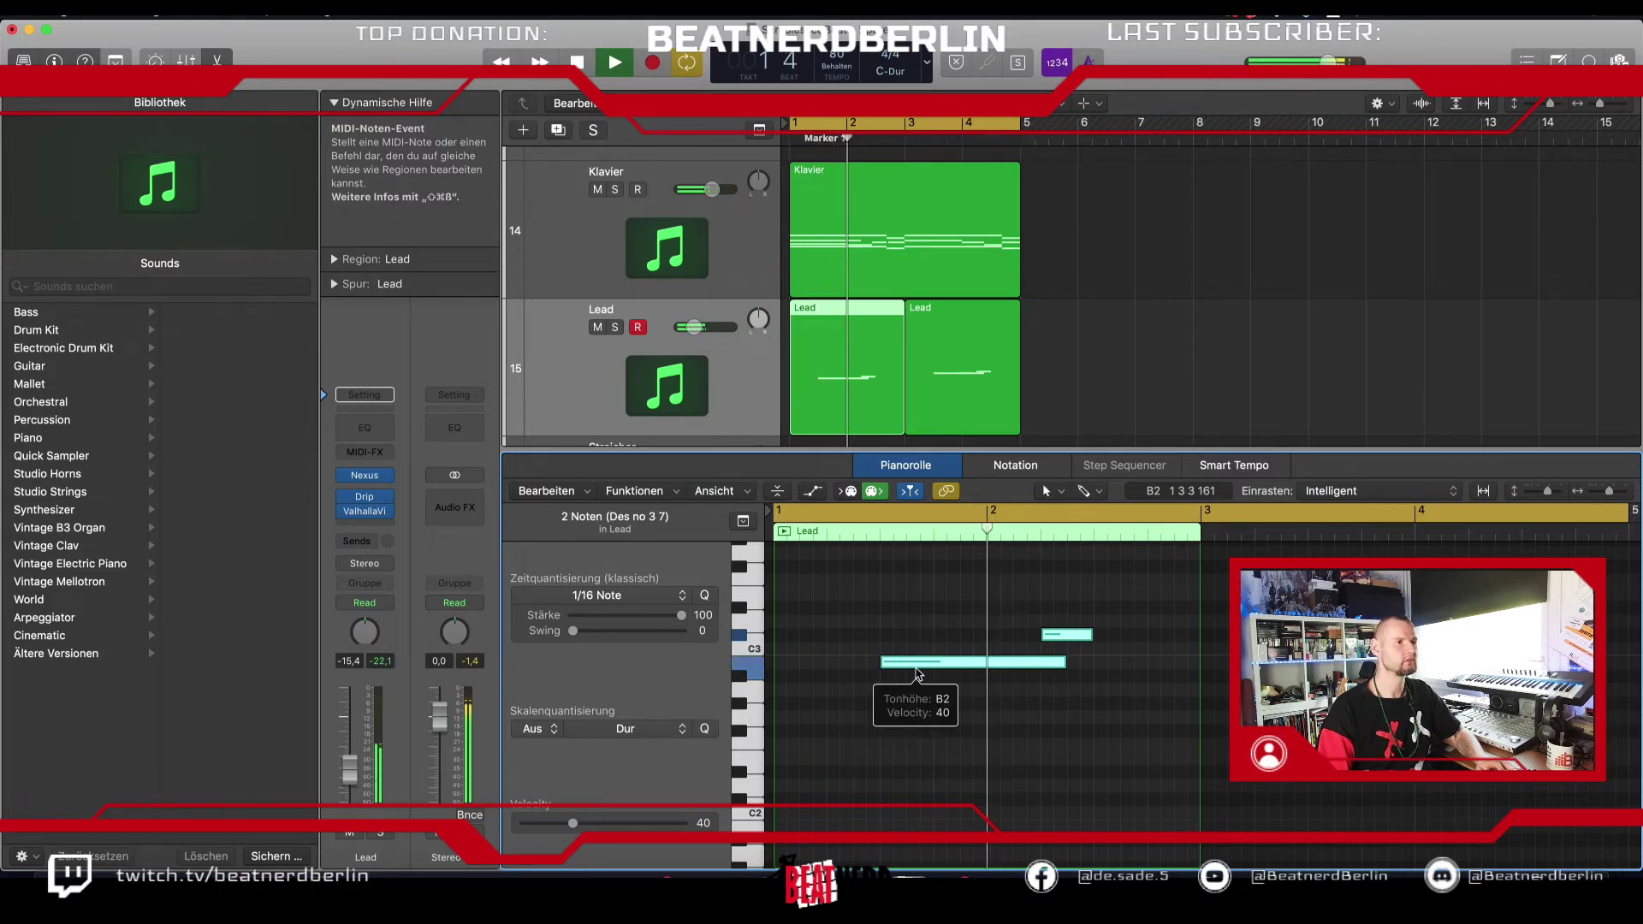
key("space")
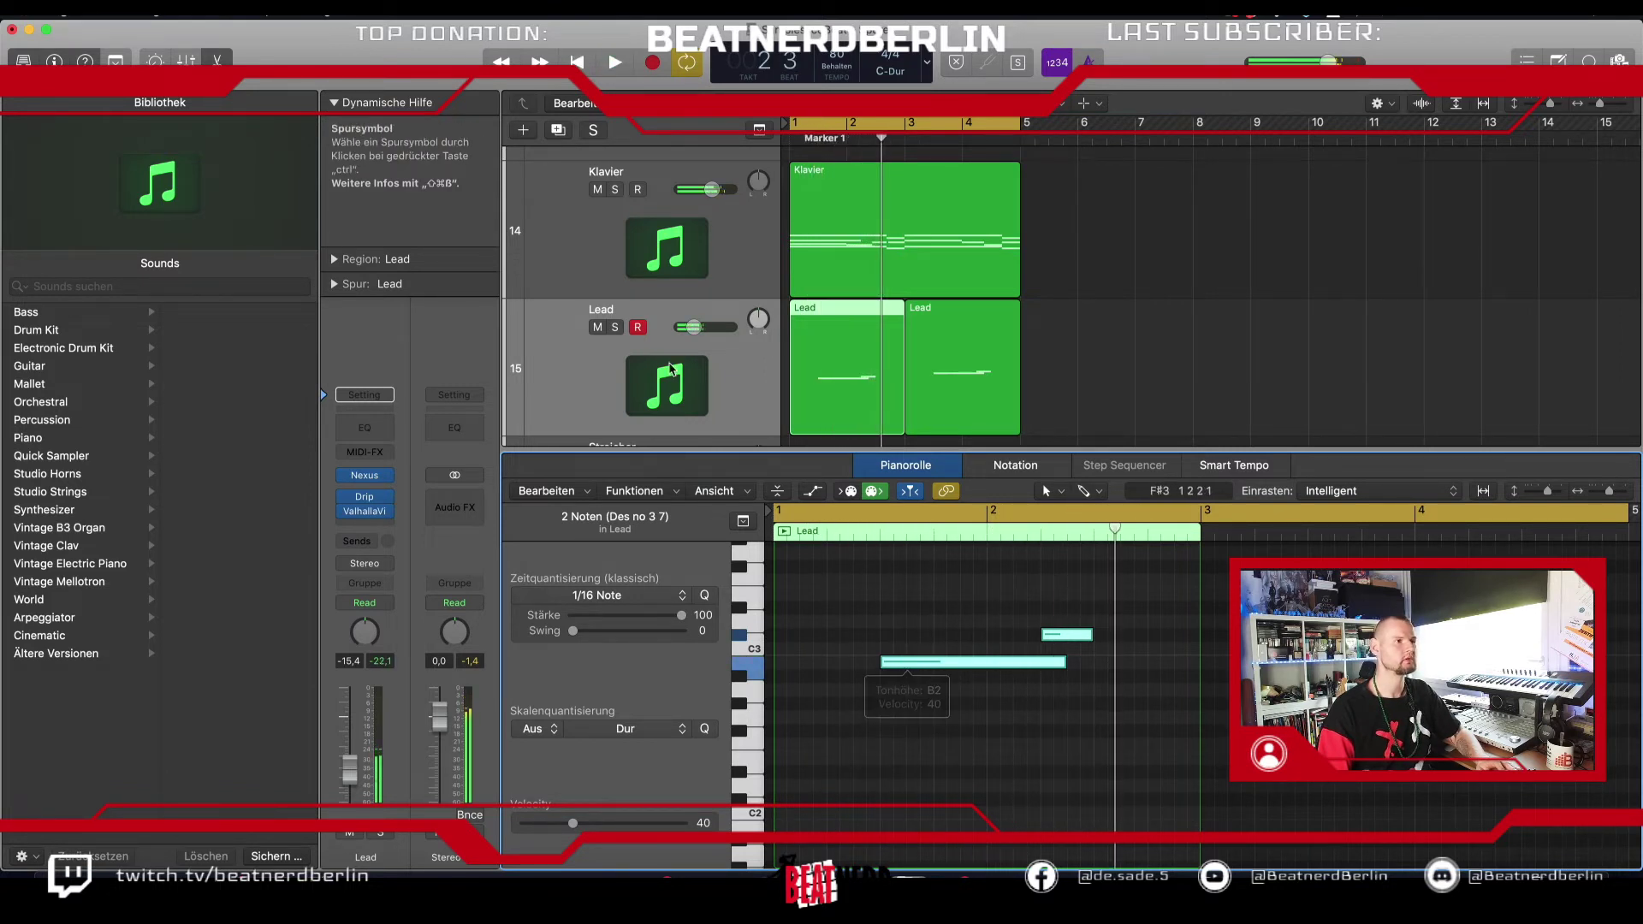
key("s")
key("space")
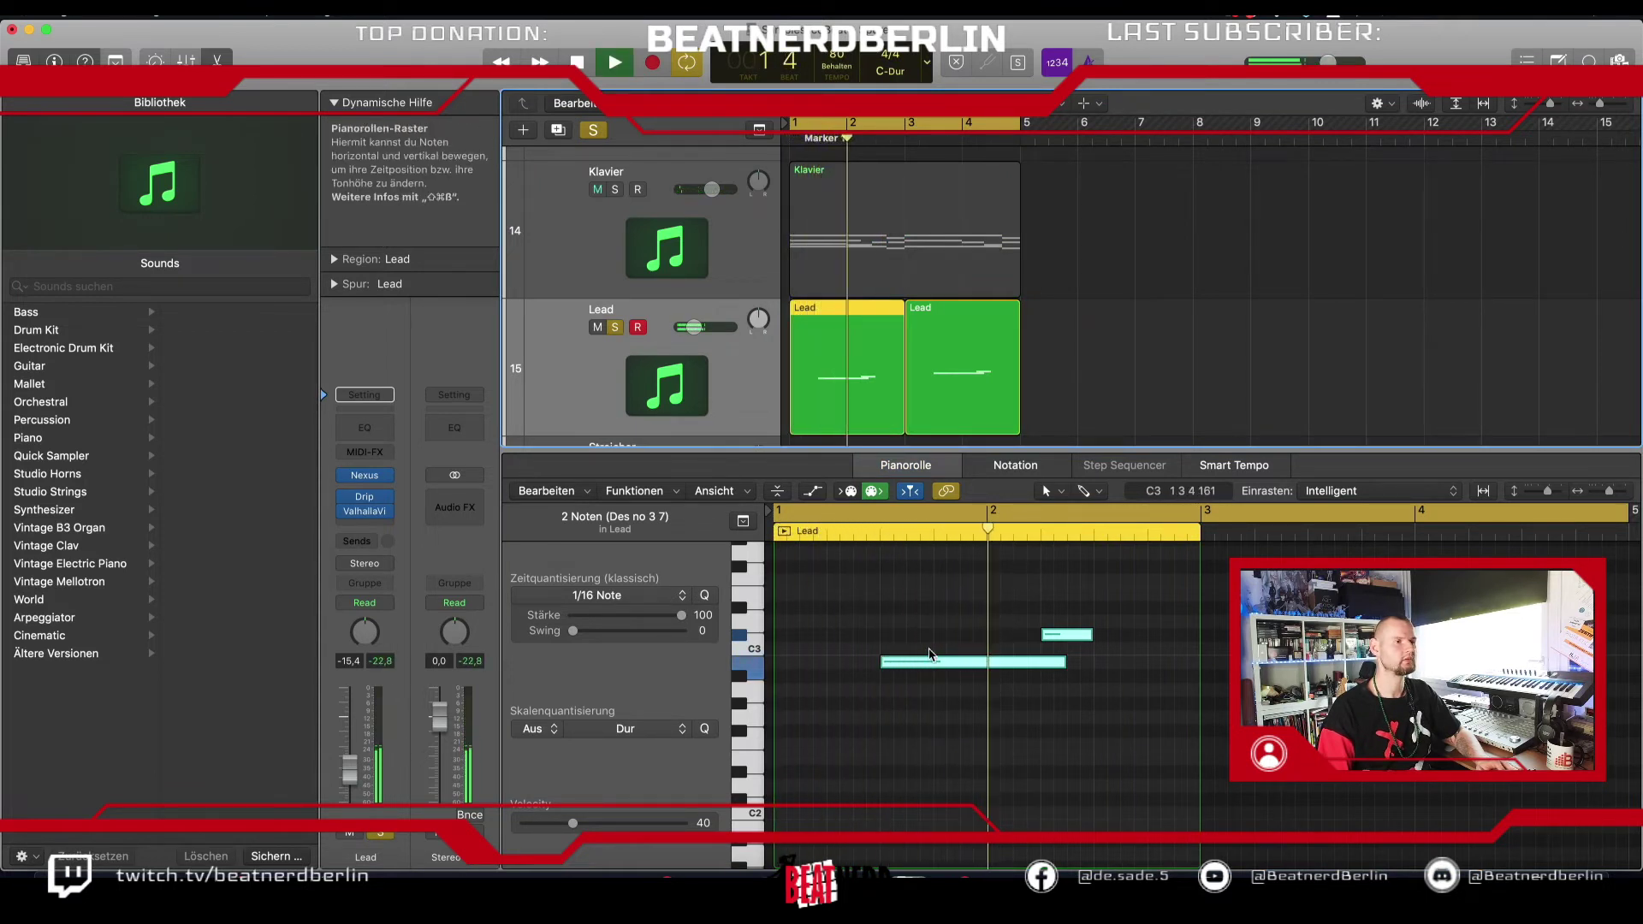
scroll(931, 655, "up", 1)
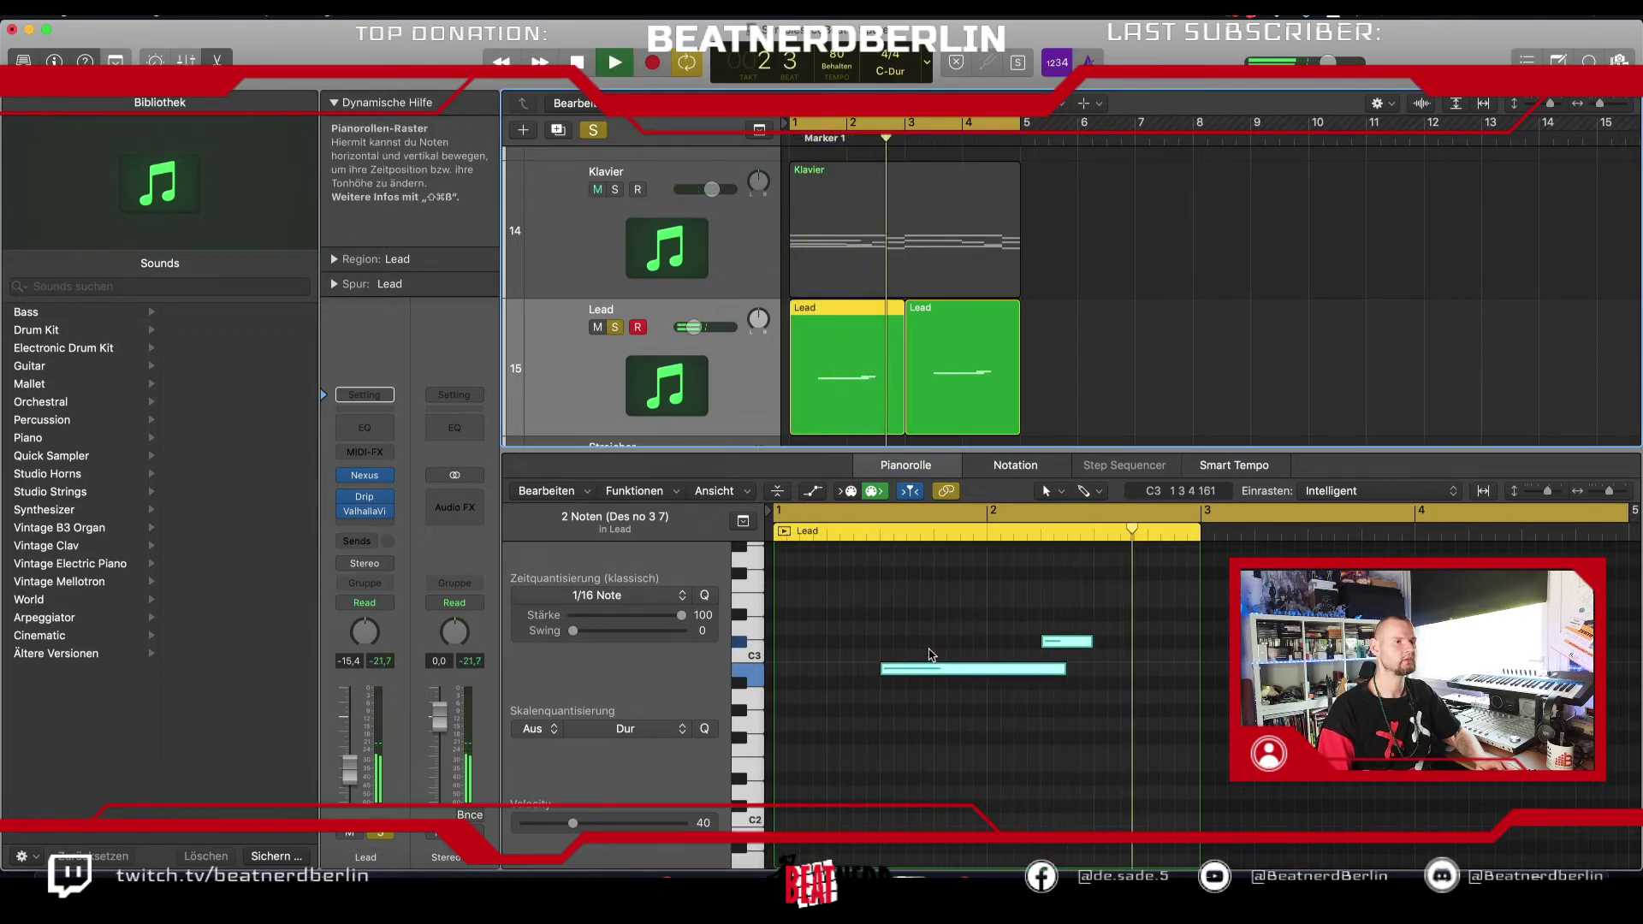
key("space")
Step: Delete the C#3 note, shorten the B2 note to about one beat, and start playback
left_click(1045, 644)
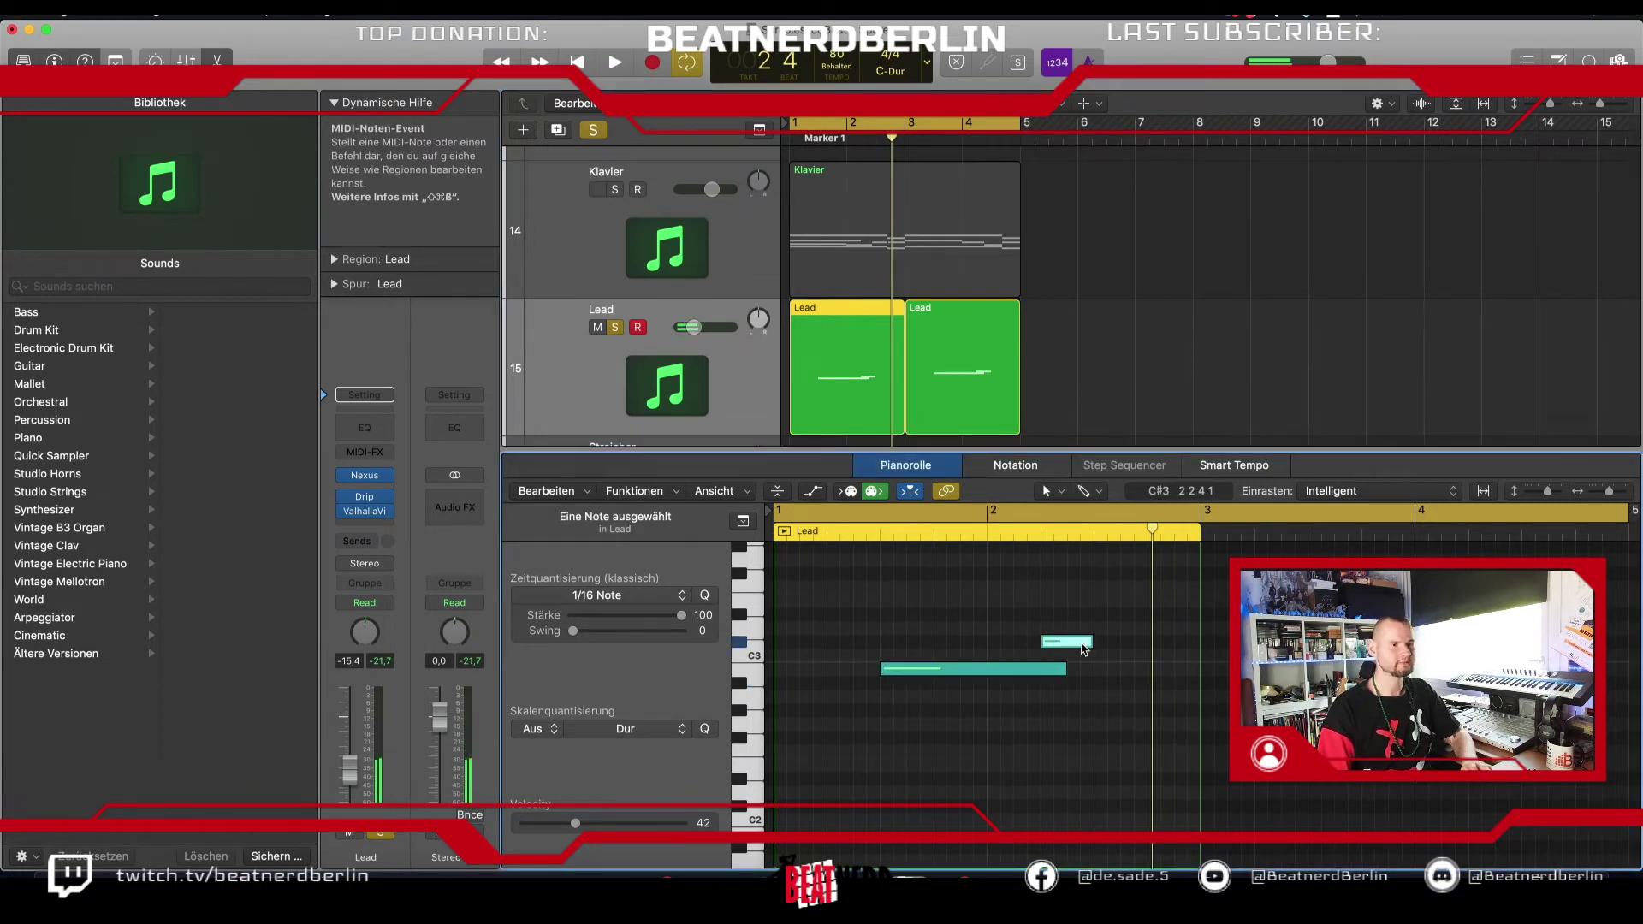
key("Delete")
left_click_drag(1065, 663, 932, 674)
key("space")
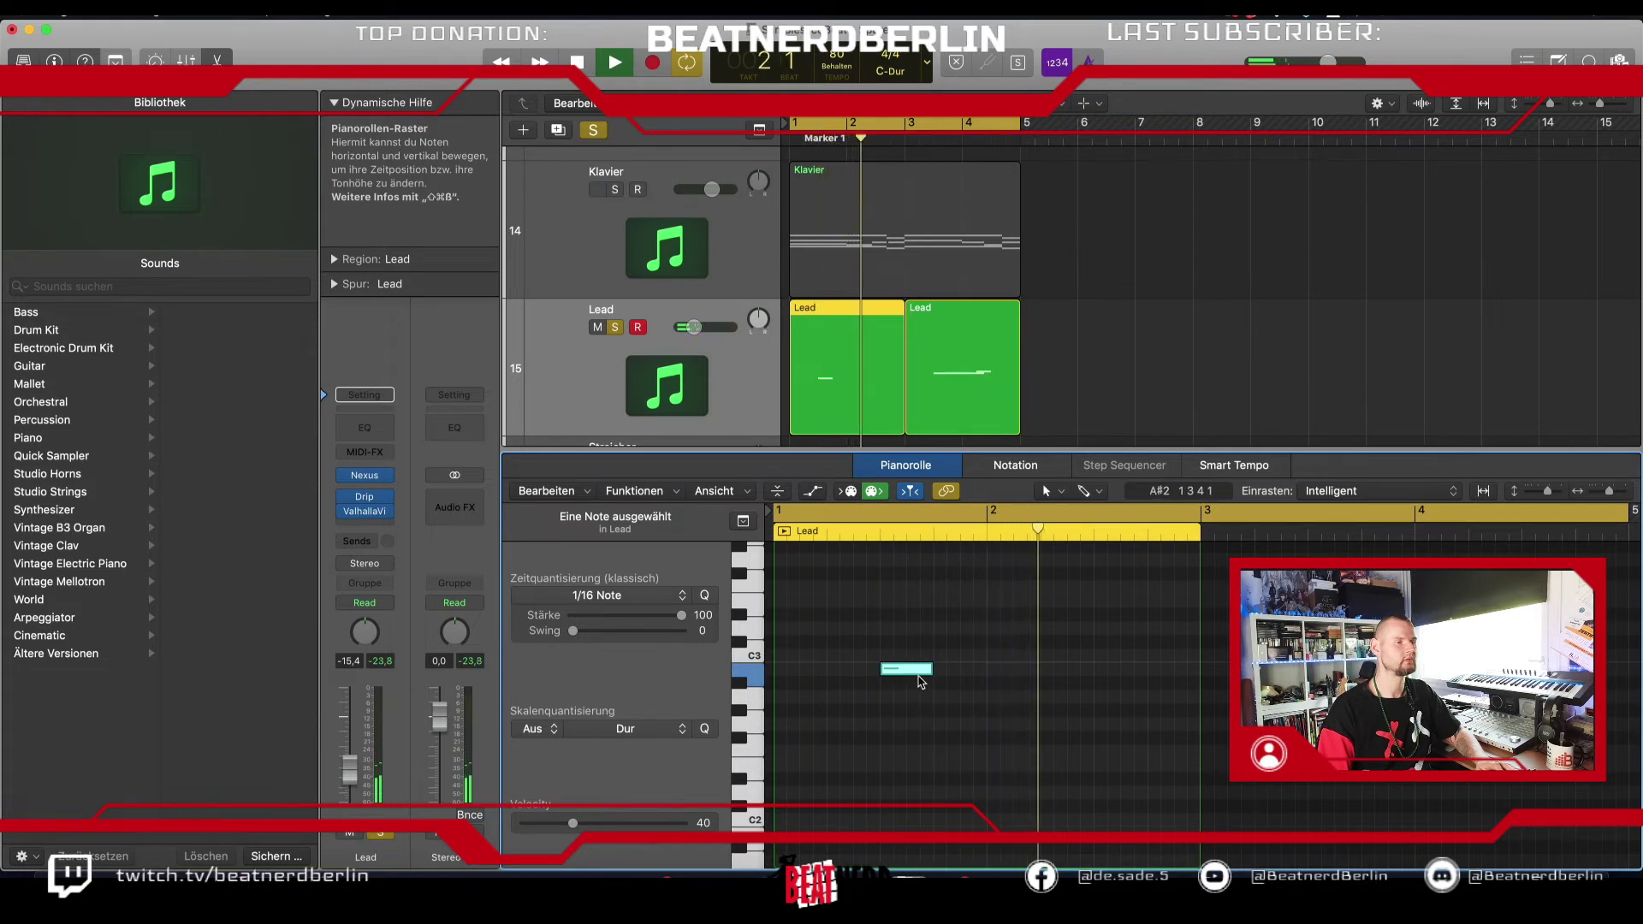
Step: Fine-tune the B2 note's length to about five sixteenths while listening to the soloed Lead
left_click_drag(921, 682, 956, 682)
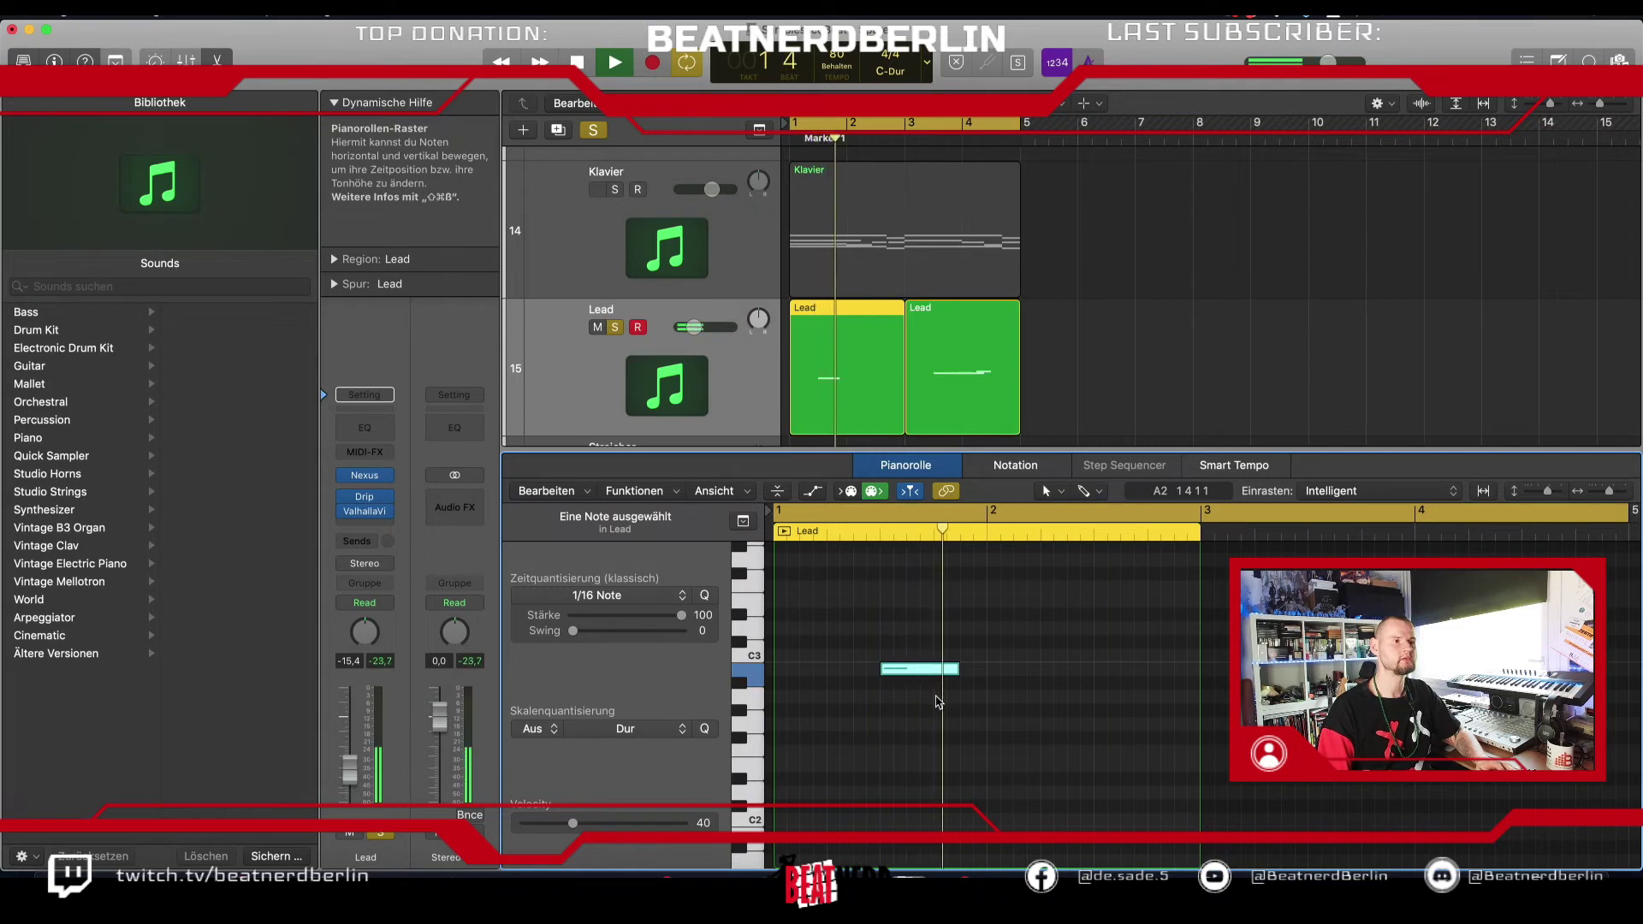
left_click_drag(957, 670, 947, 676)
key("space")
key("space")
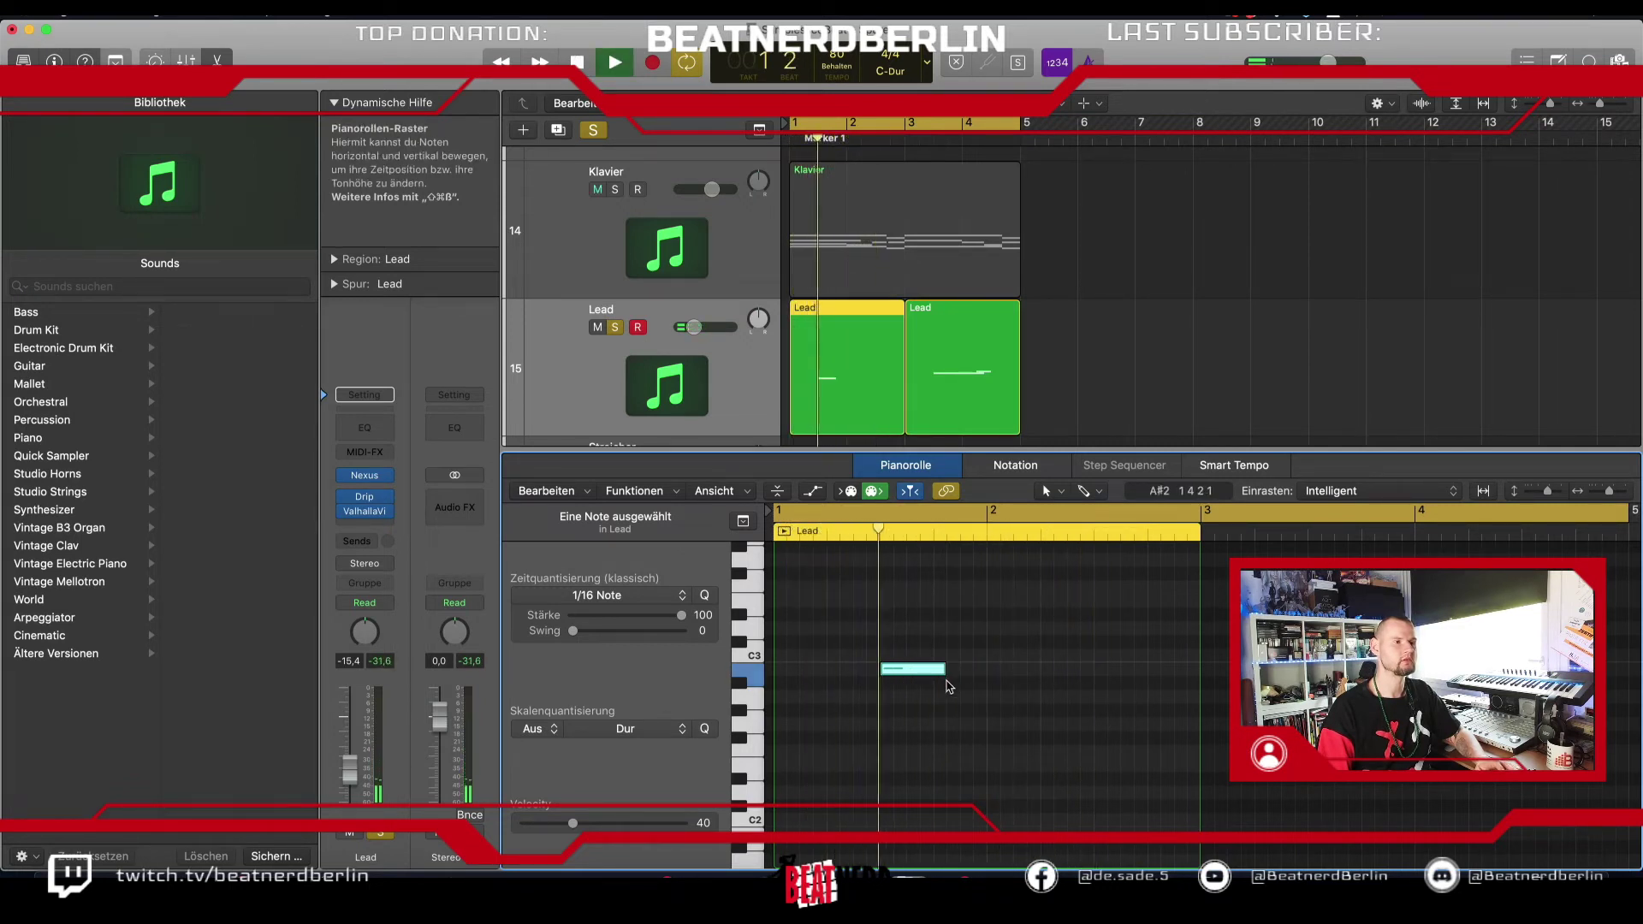
key("space")
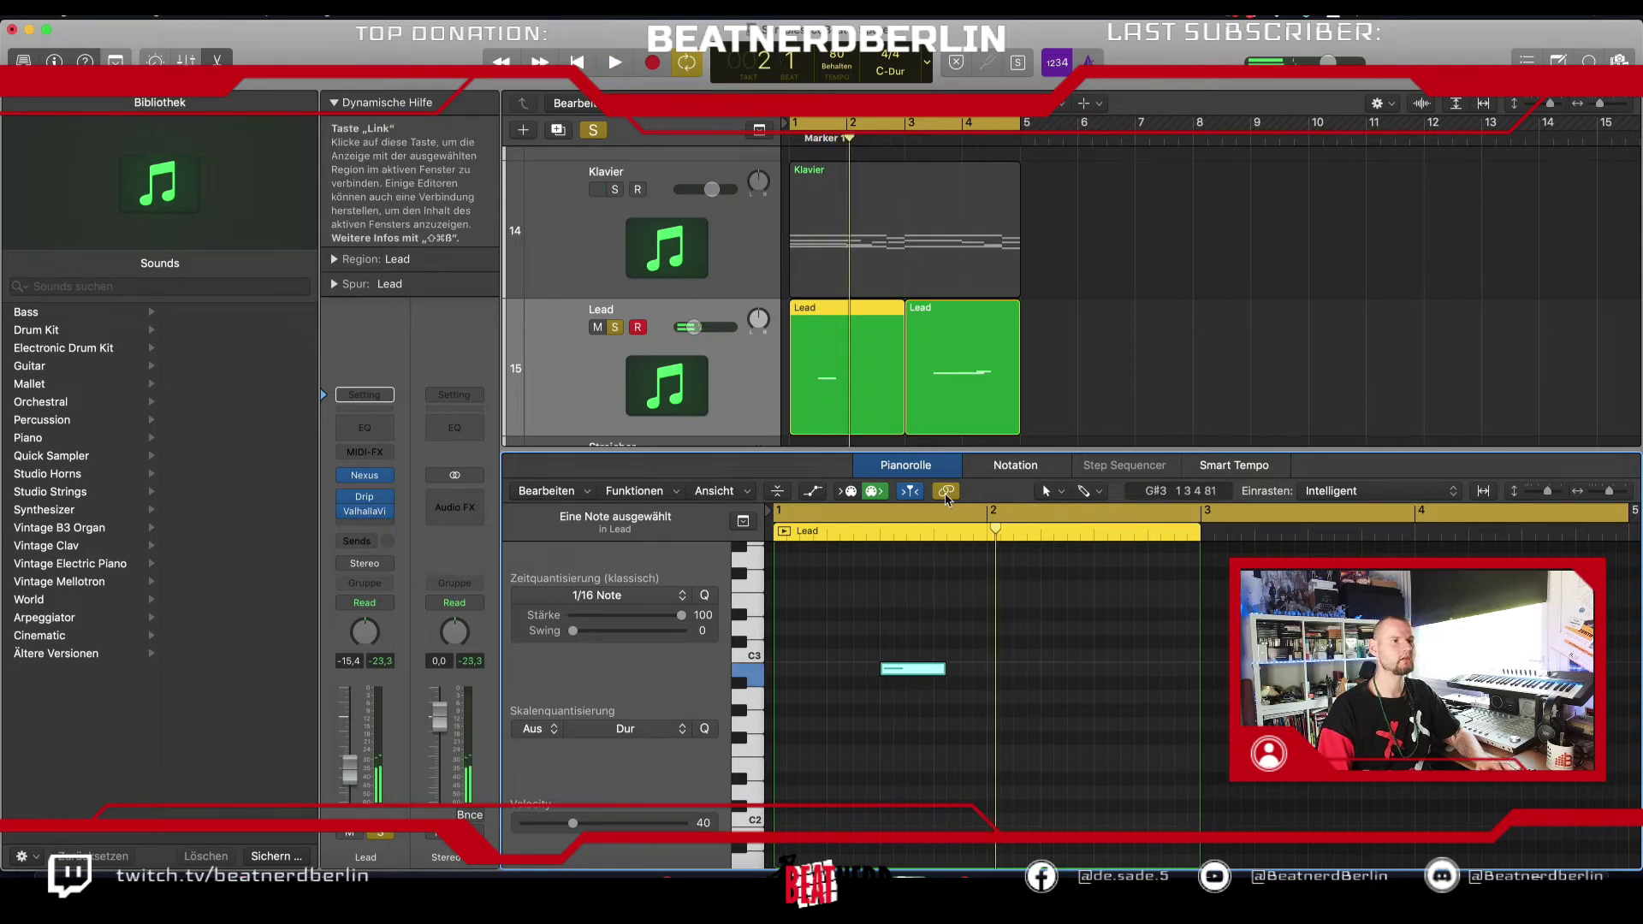
Step: Replace the Lead region at bar 3 with a copy of the edited first Lead region
left_click(968, 414)
key("Delete")
left_click(819, 395)
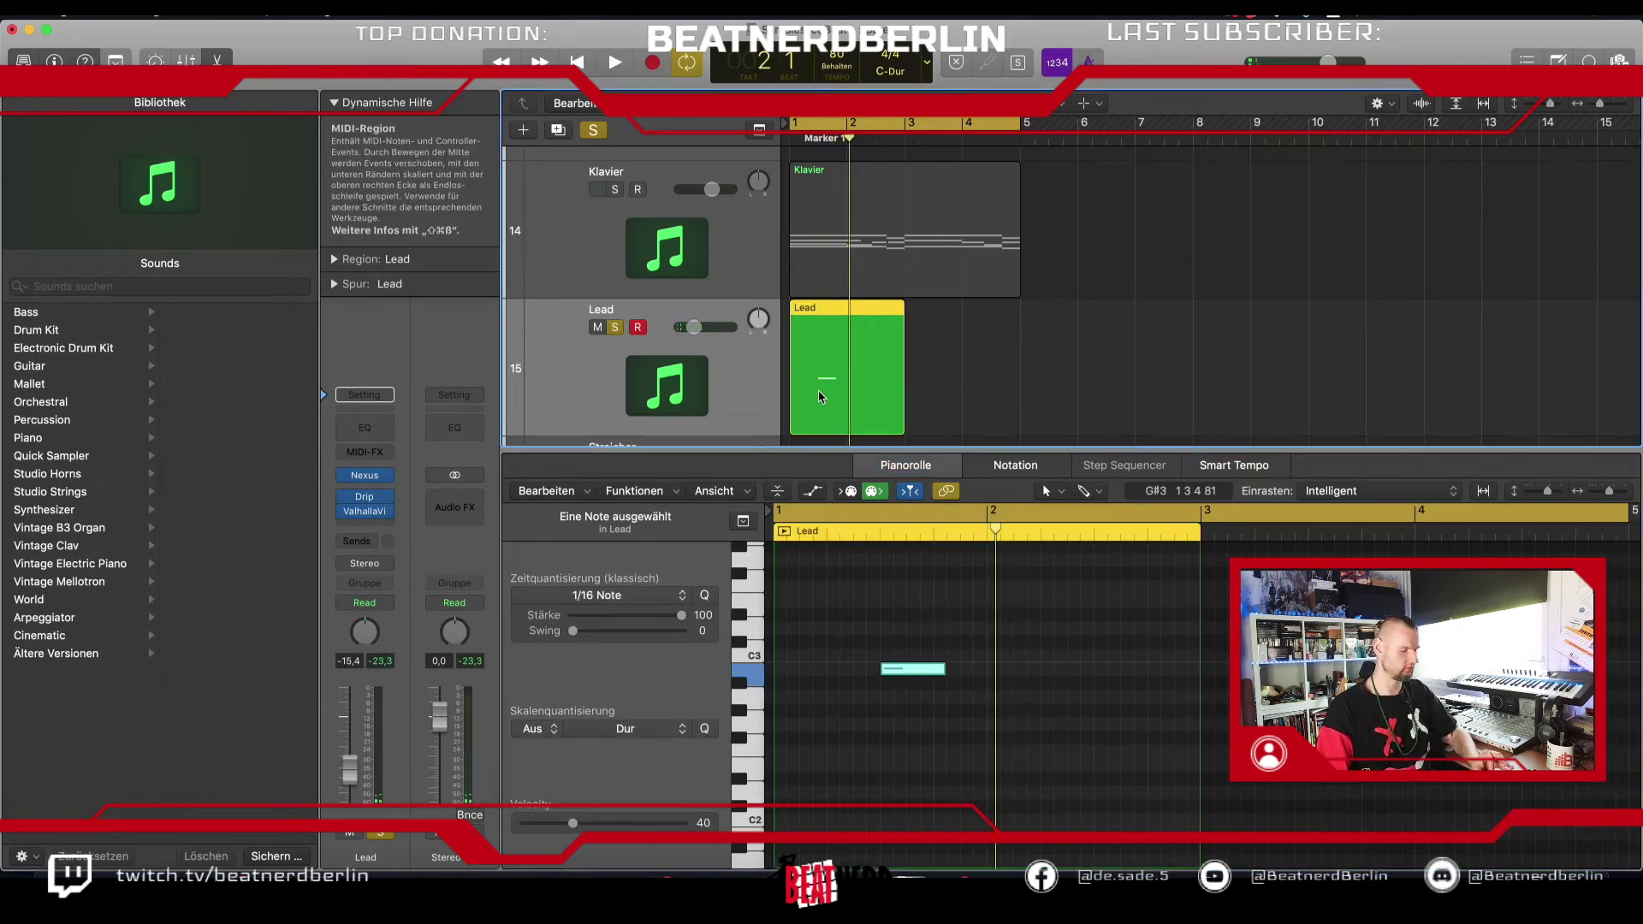
left_click_drag(819, 396, 935, 385)
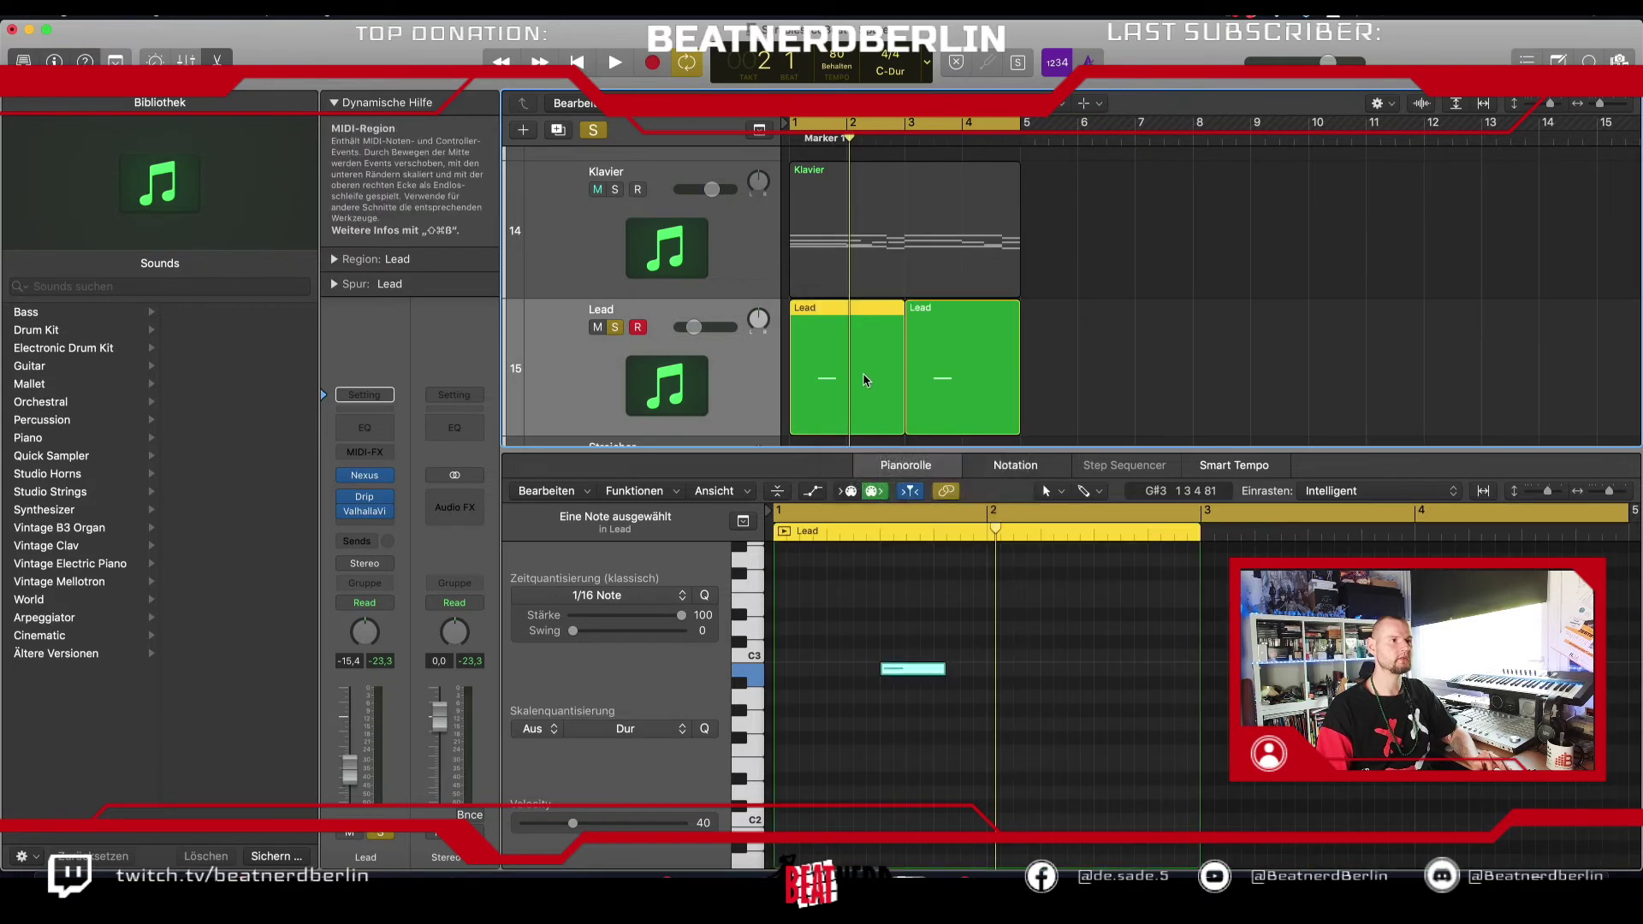
Step: Raise the note in both Lead regions to E3, listen with the Lead track unsoloed, and close the note editor
left_click(912, 669)
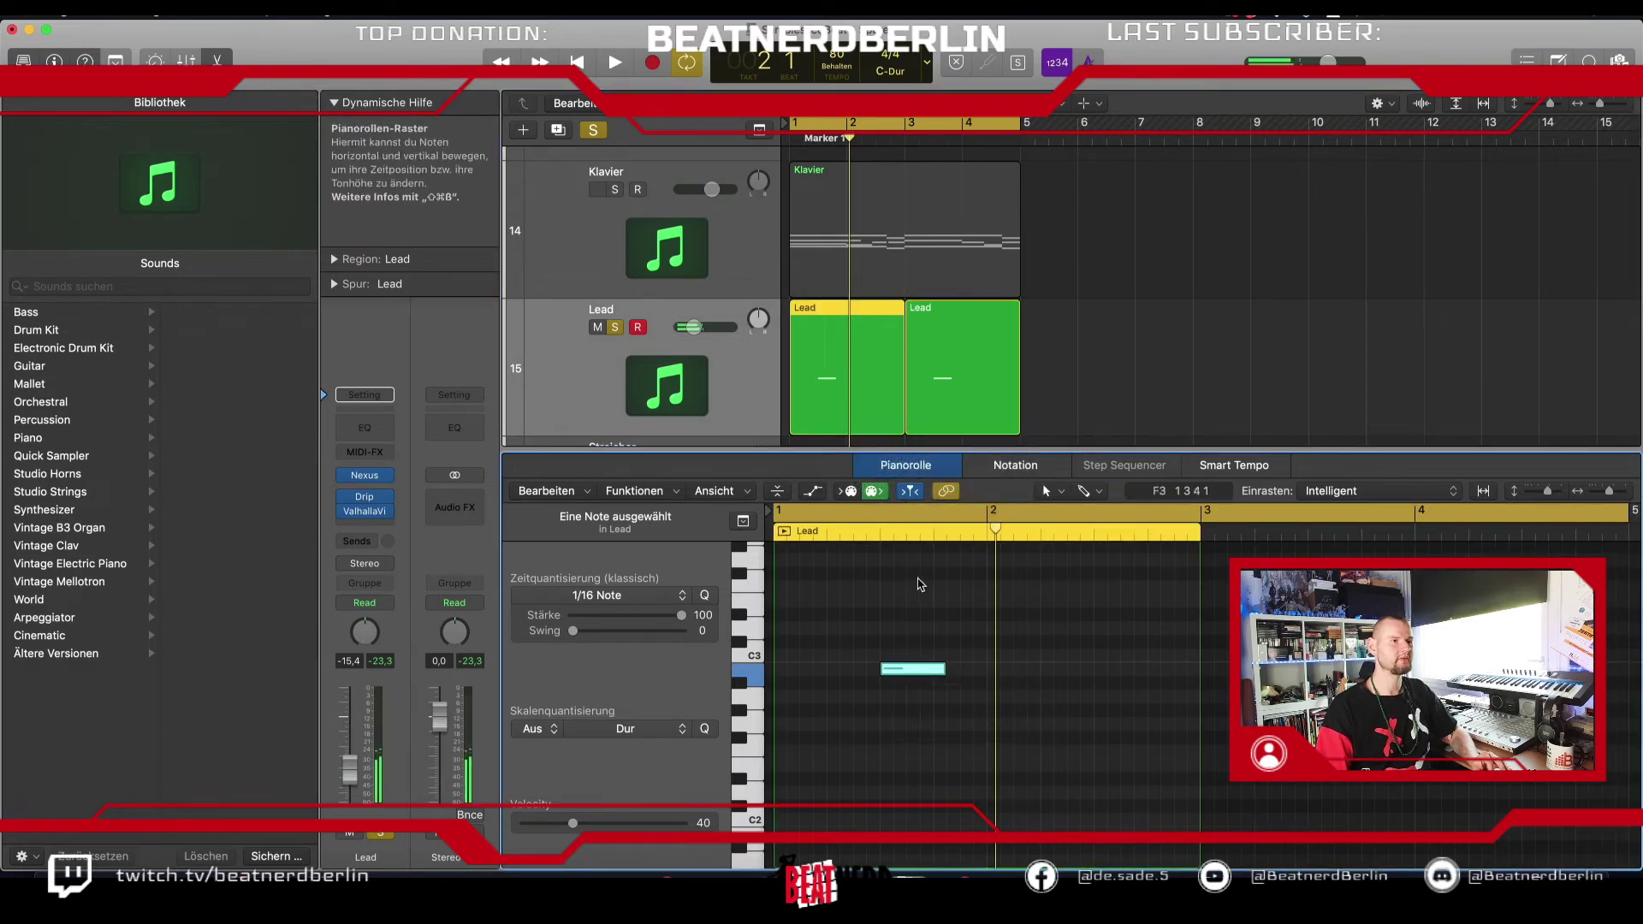
key("super+a")
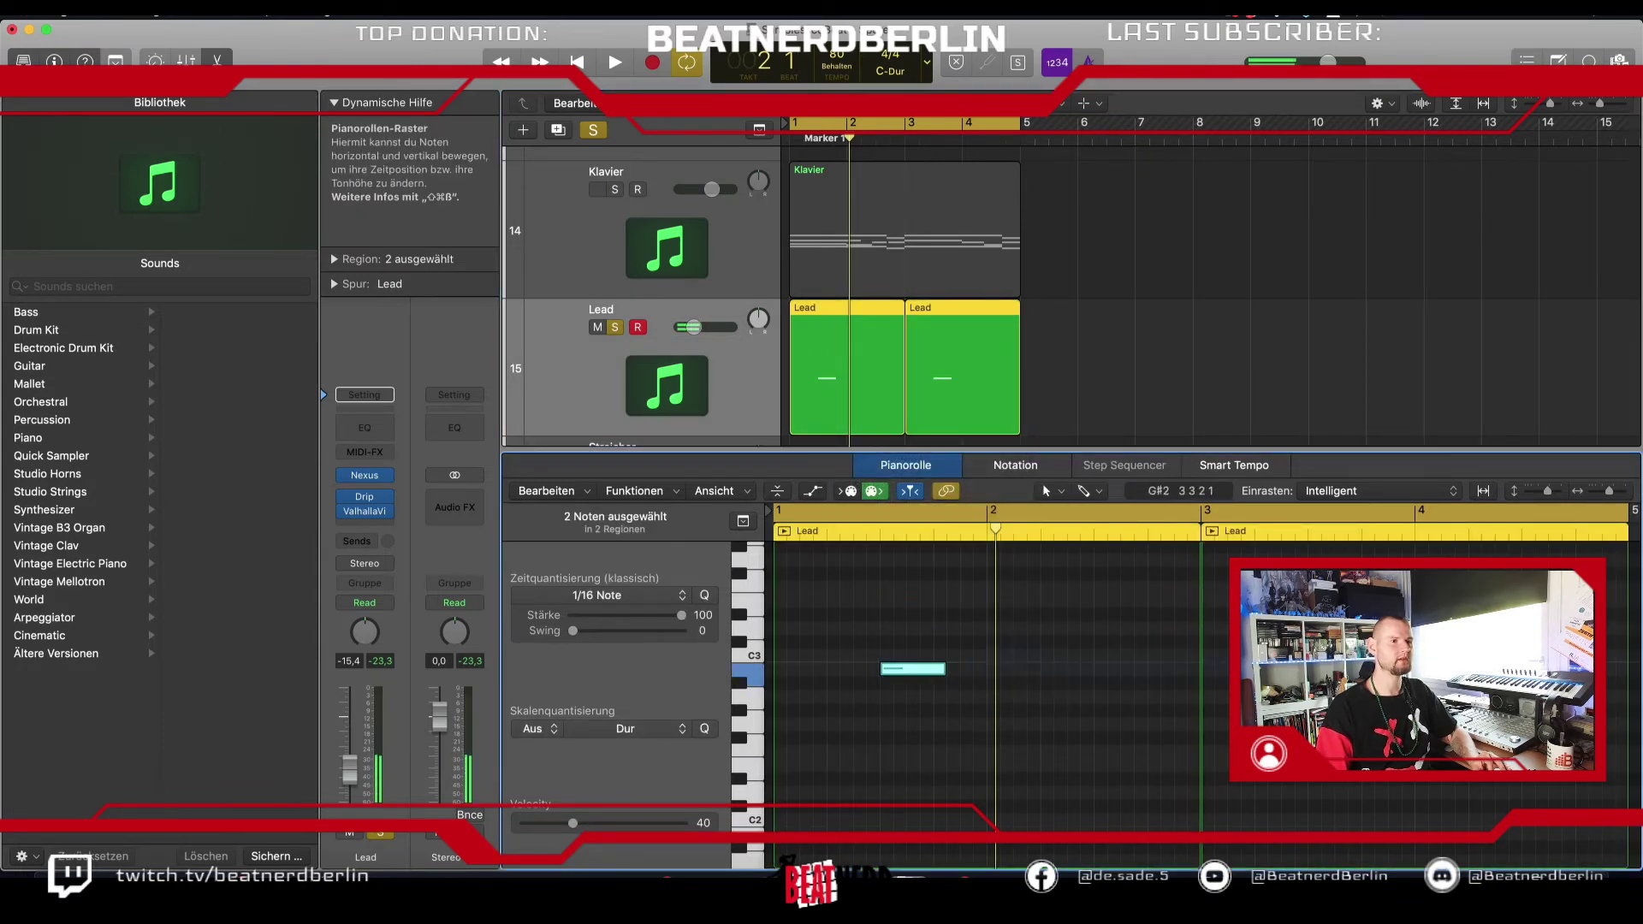
scroll(913, 687, "up", 2)
left_click_drag(907, 713, 907, 650)
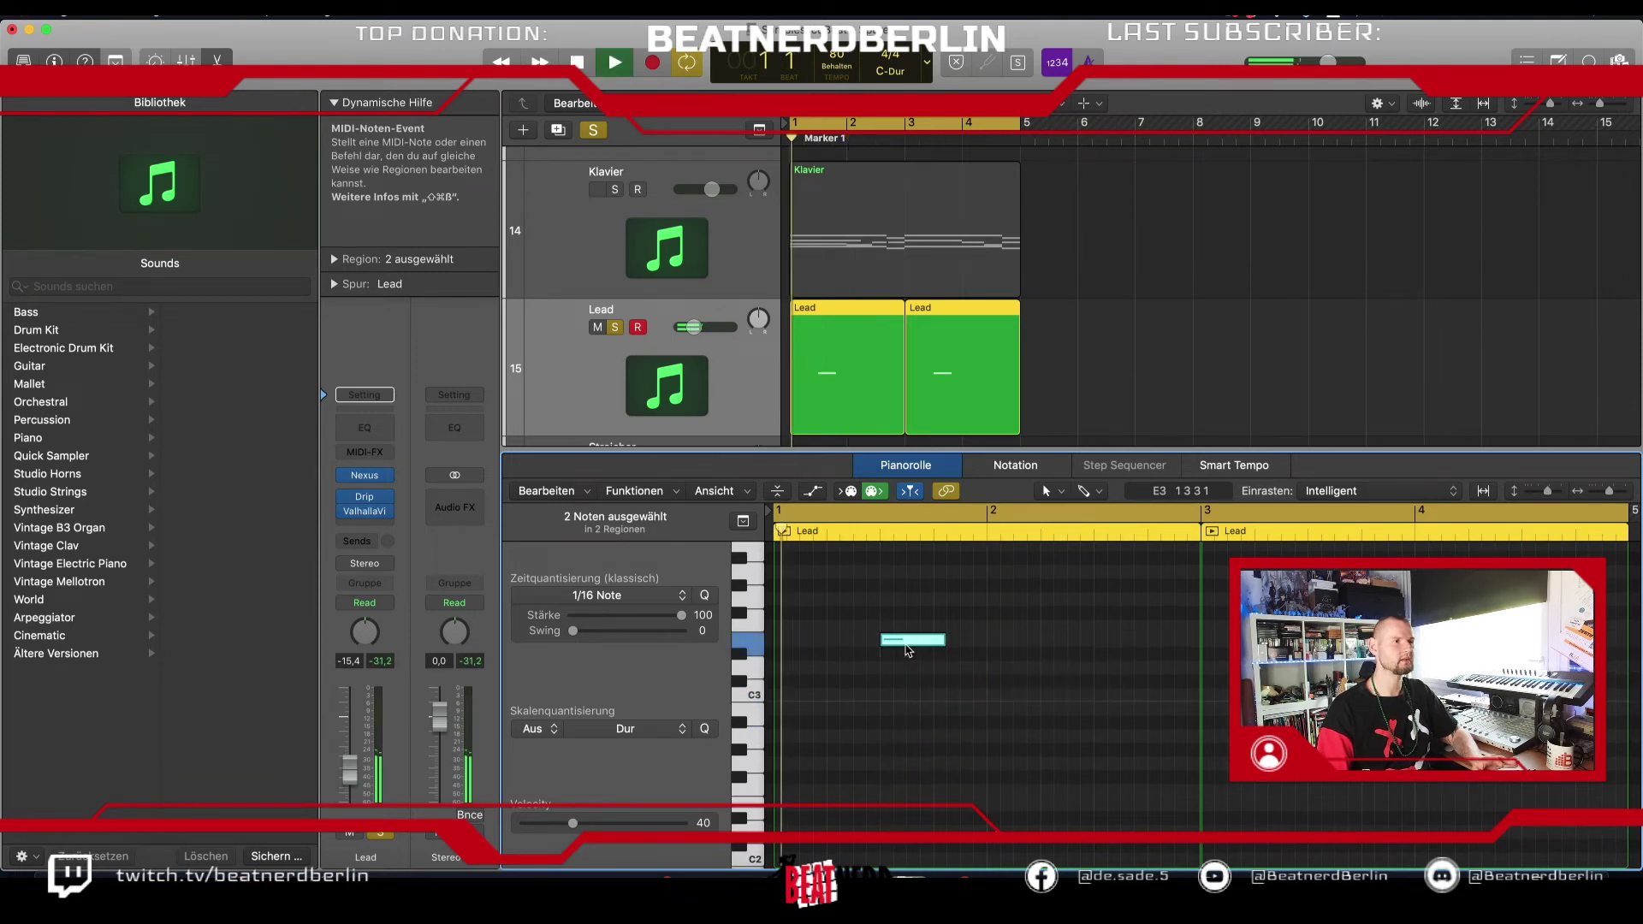
key("space")
left_click(614, 326)
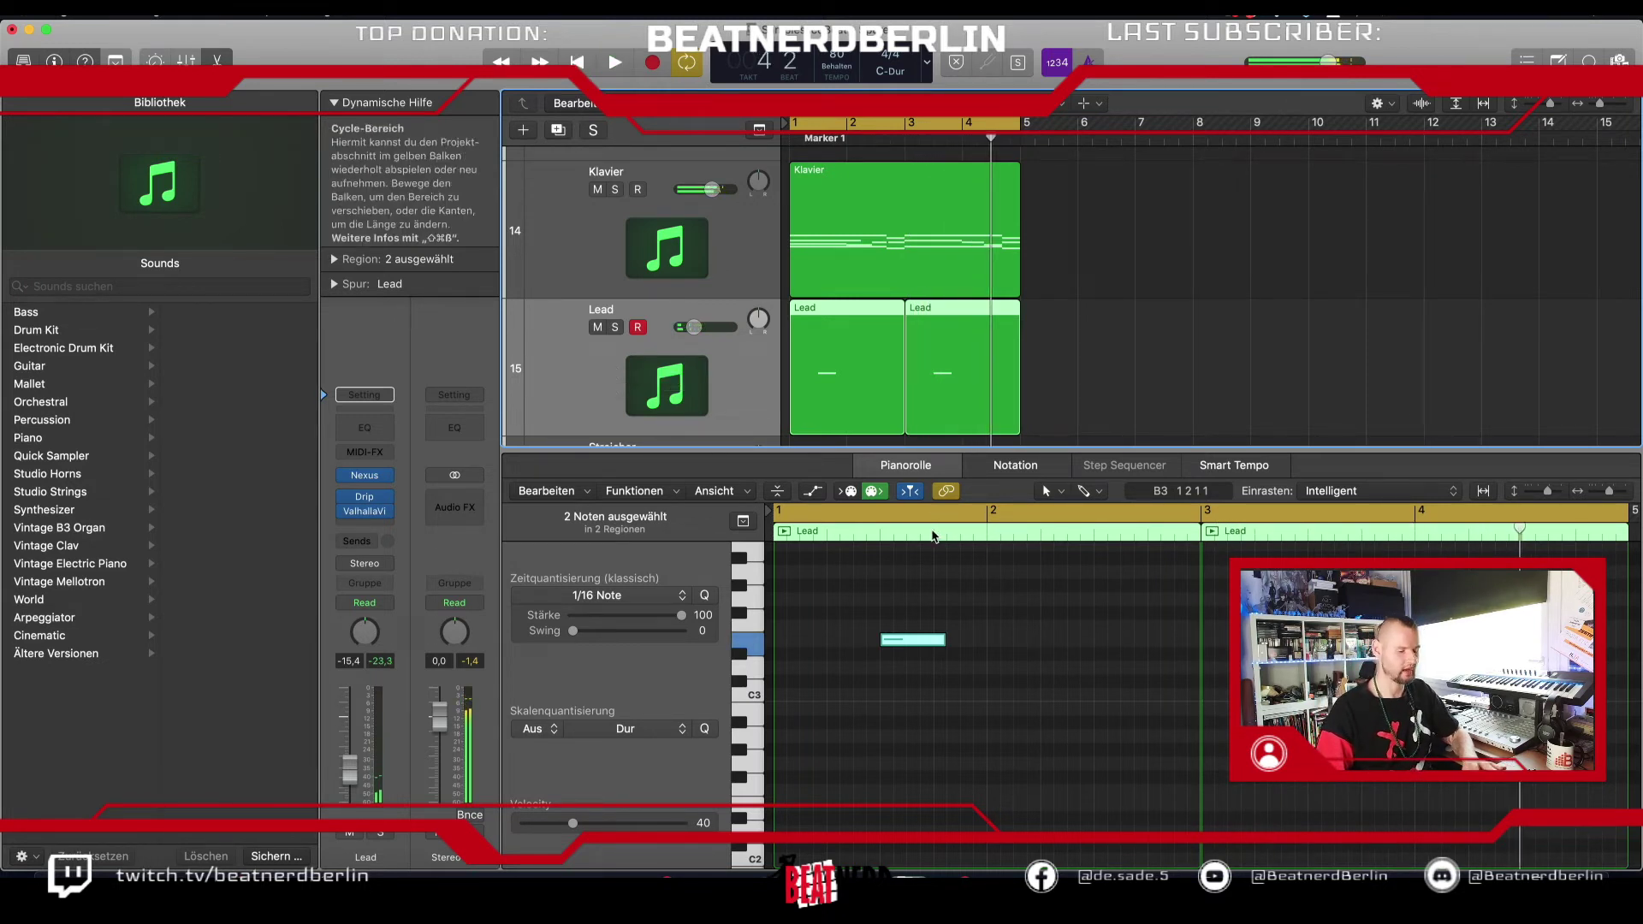
key("e")
Step: Rename the Lead track as Lead Layer and duplicate it with its instrument and effects
scroll(907, 377, "down", 1)
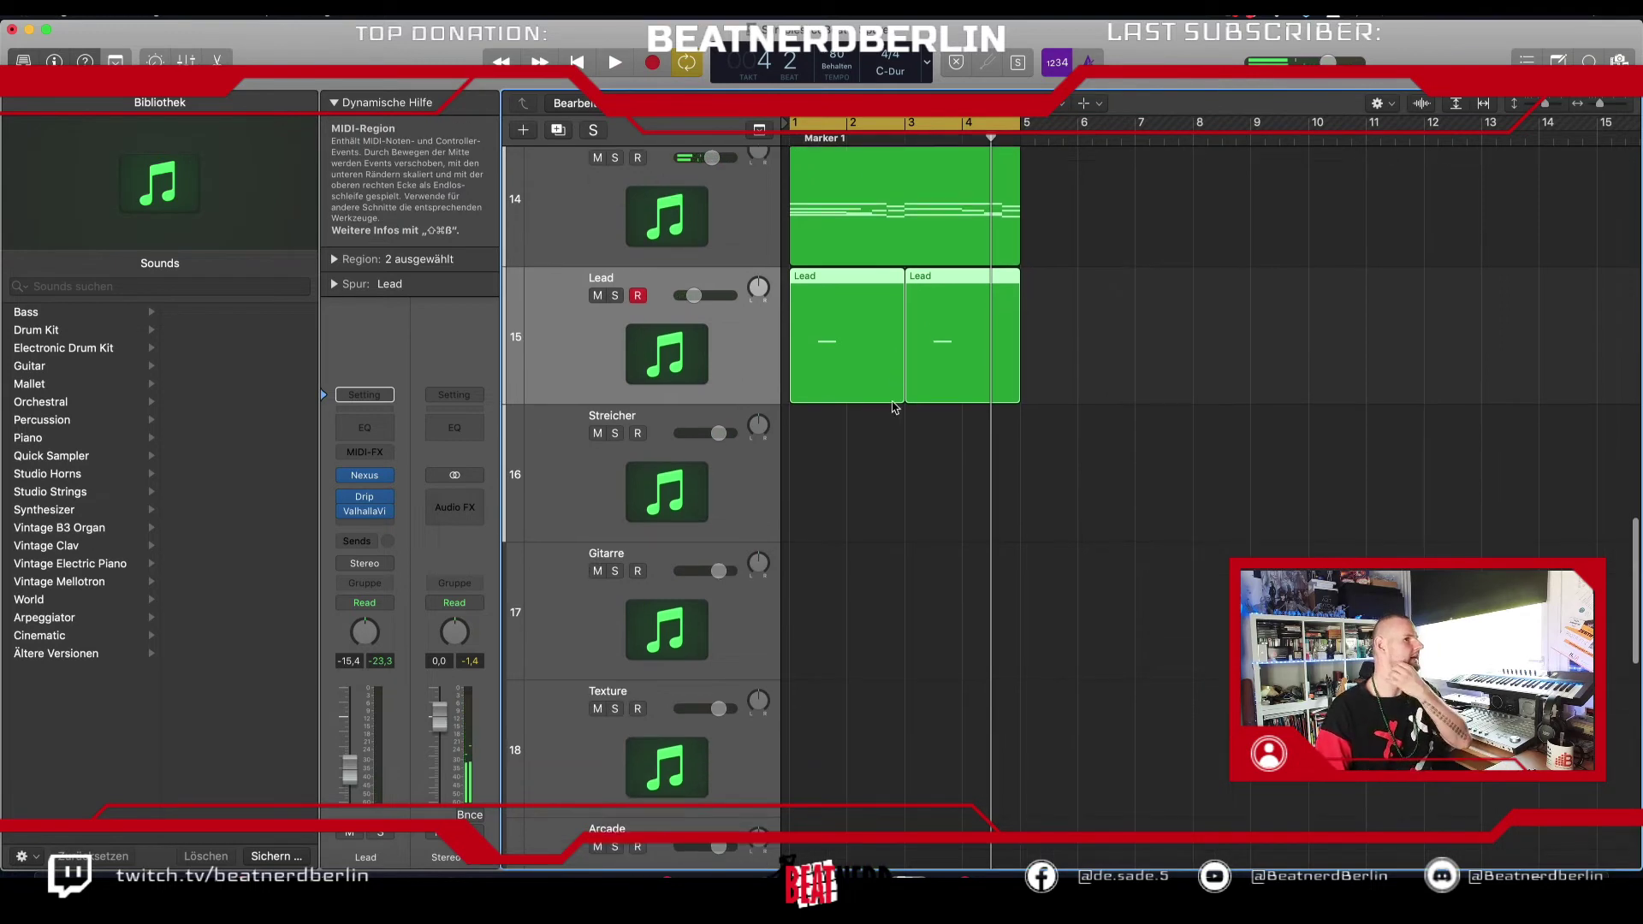
scroll(894, 408, "up", 1)
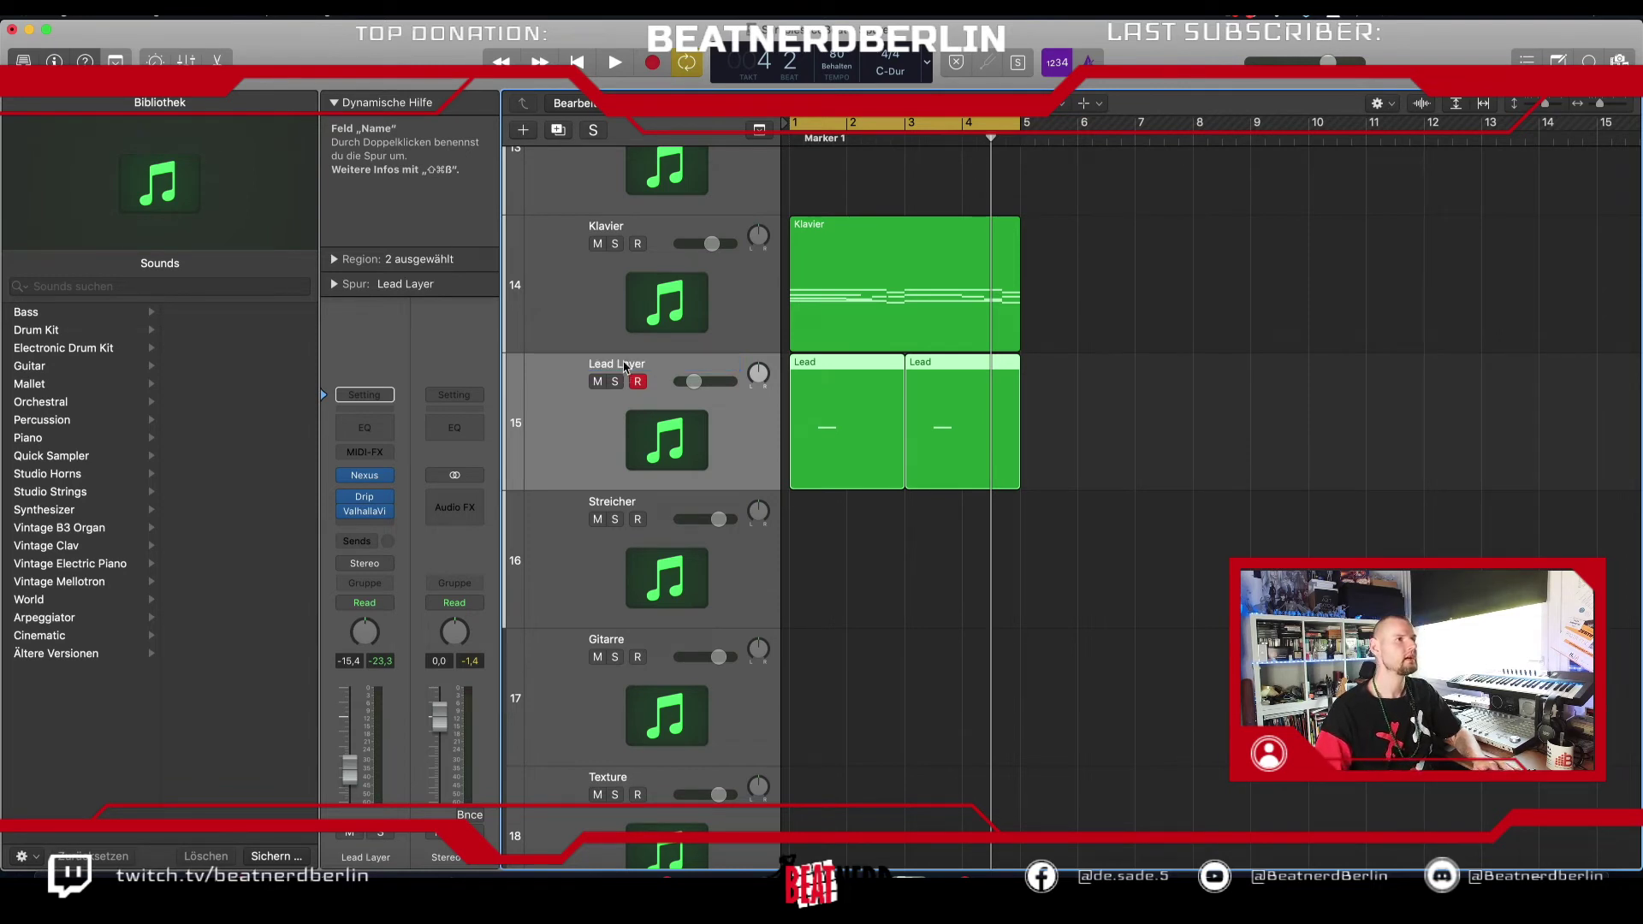
key("super+d")
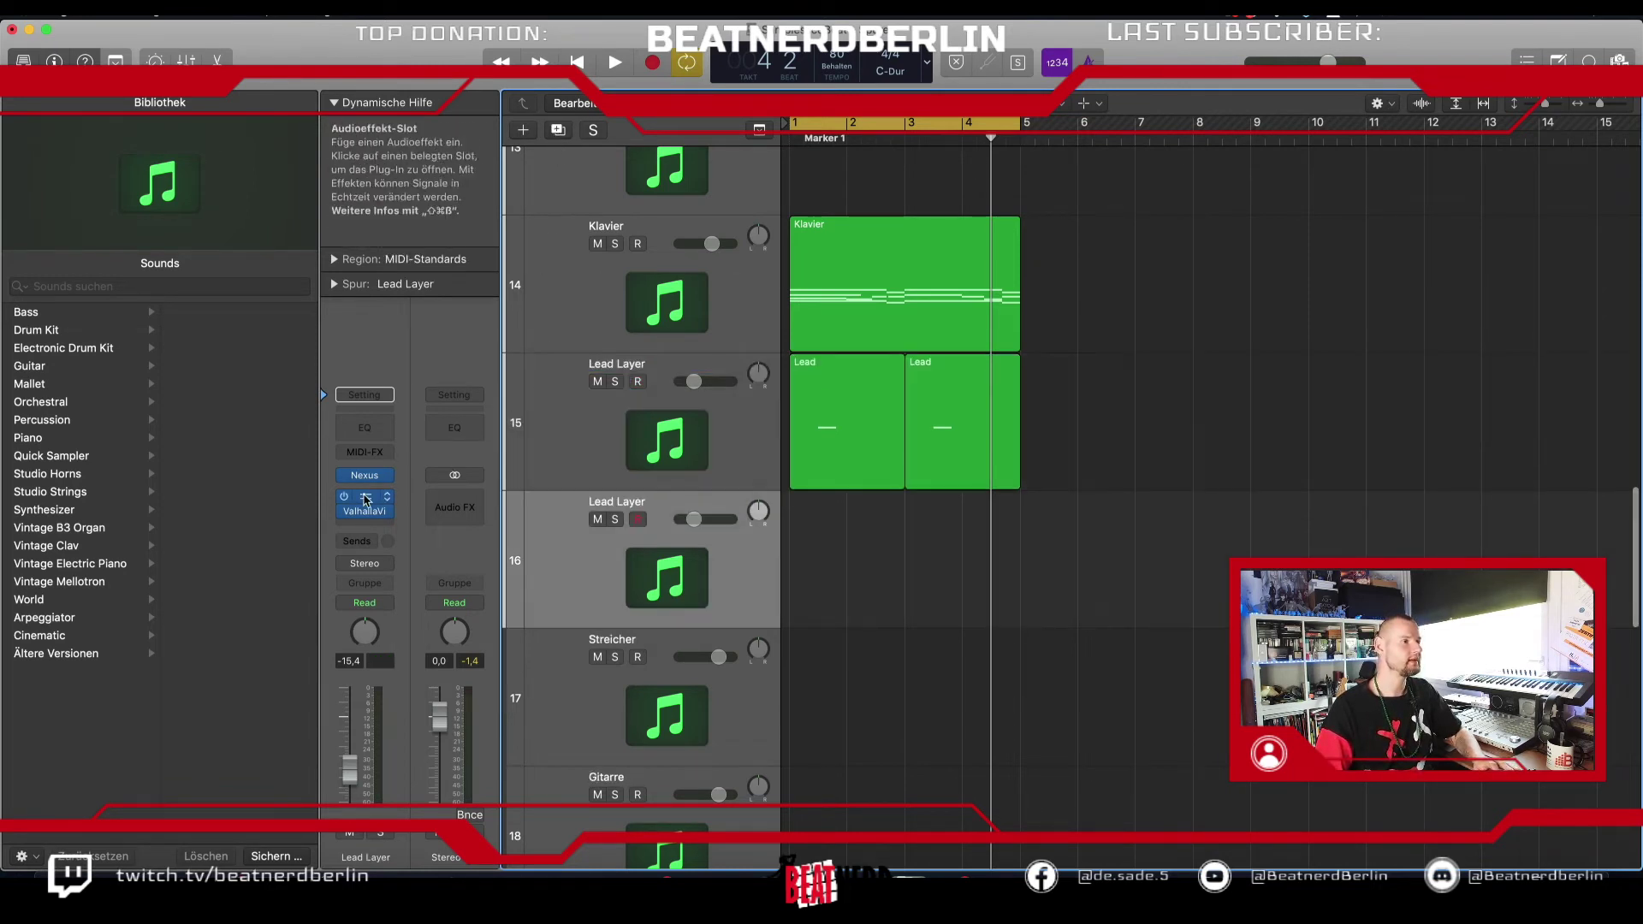
Step: Load the In your Shoes lead preset from the Sound of the 80s folder in the duplicated Lead Layer's Nexus
left_click(364, 475)
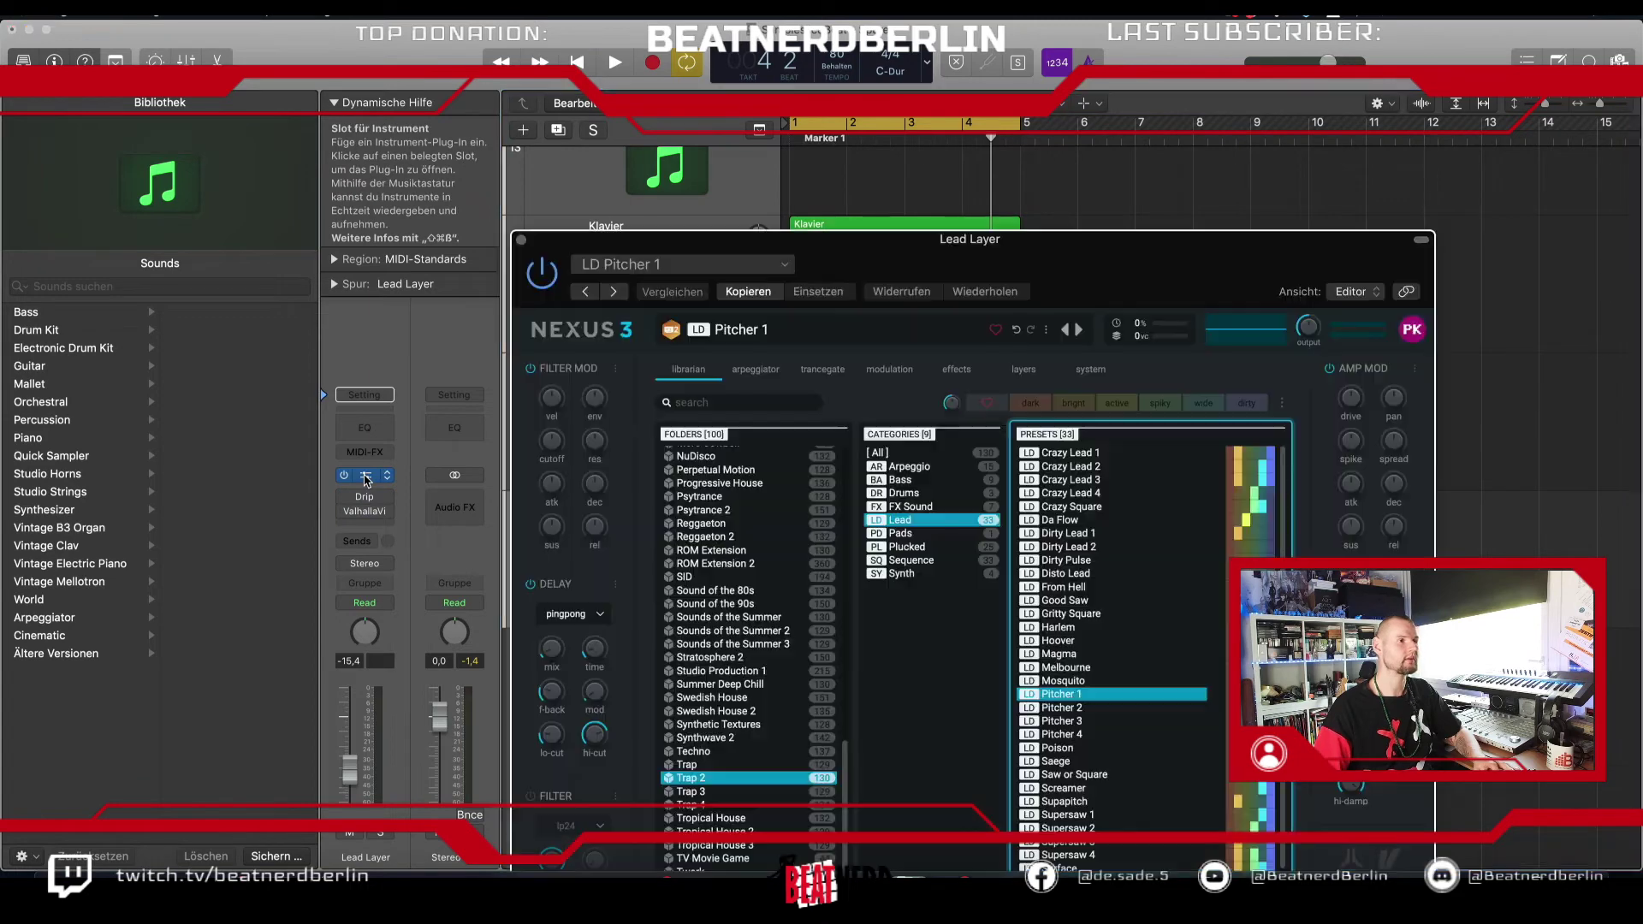
left_click(755, 805)
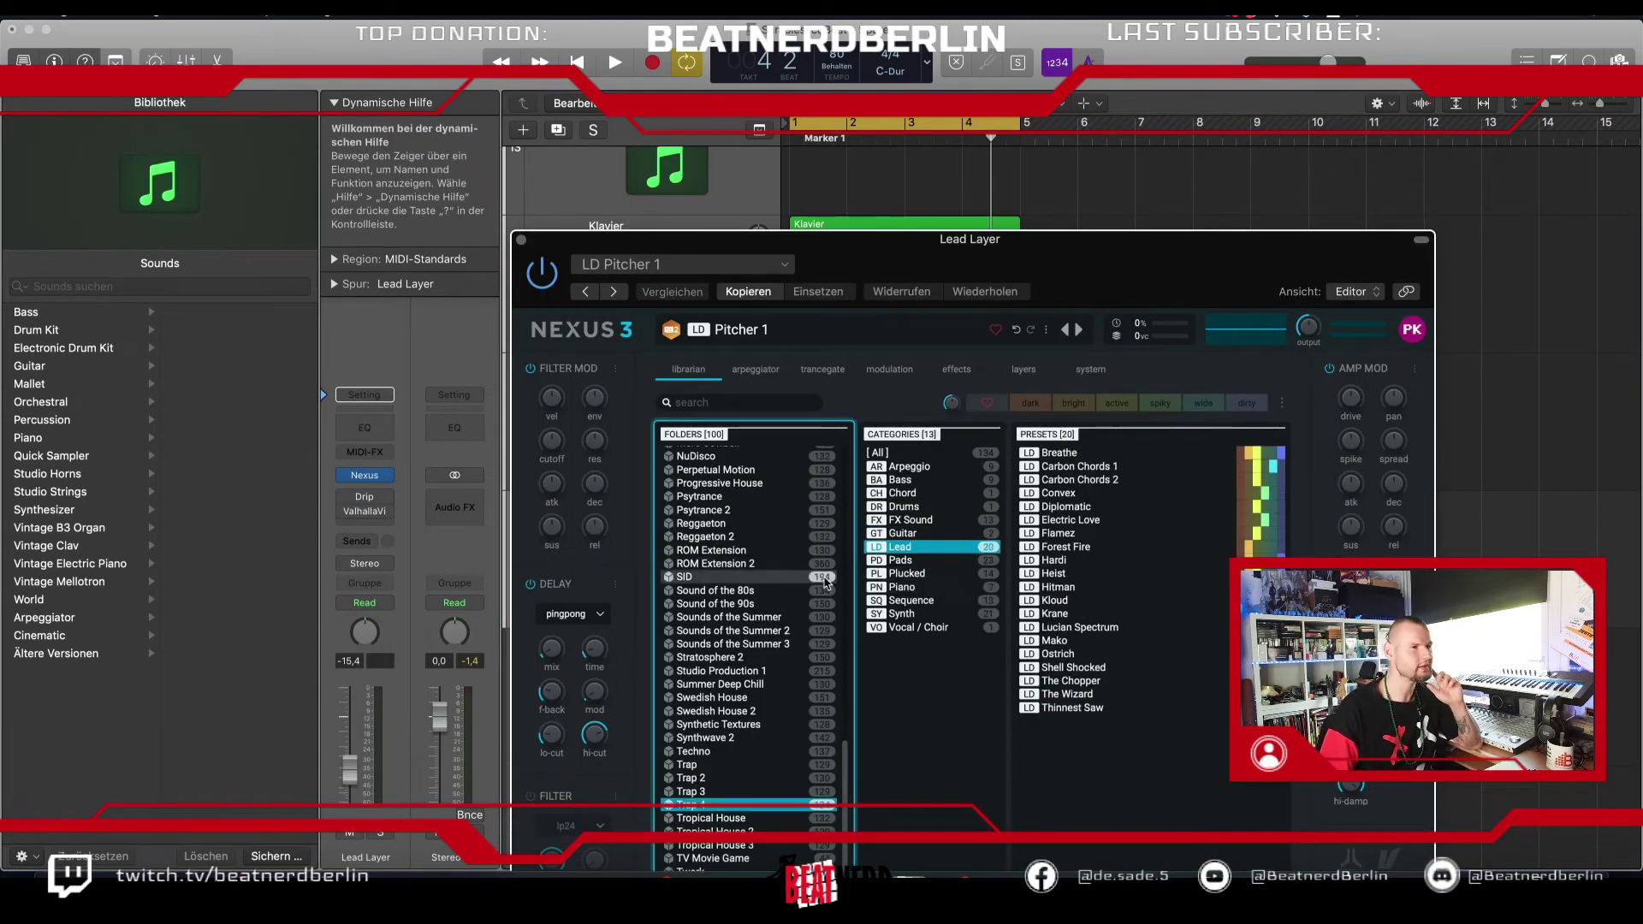
left_click(753, 590)
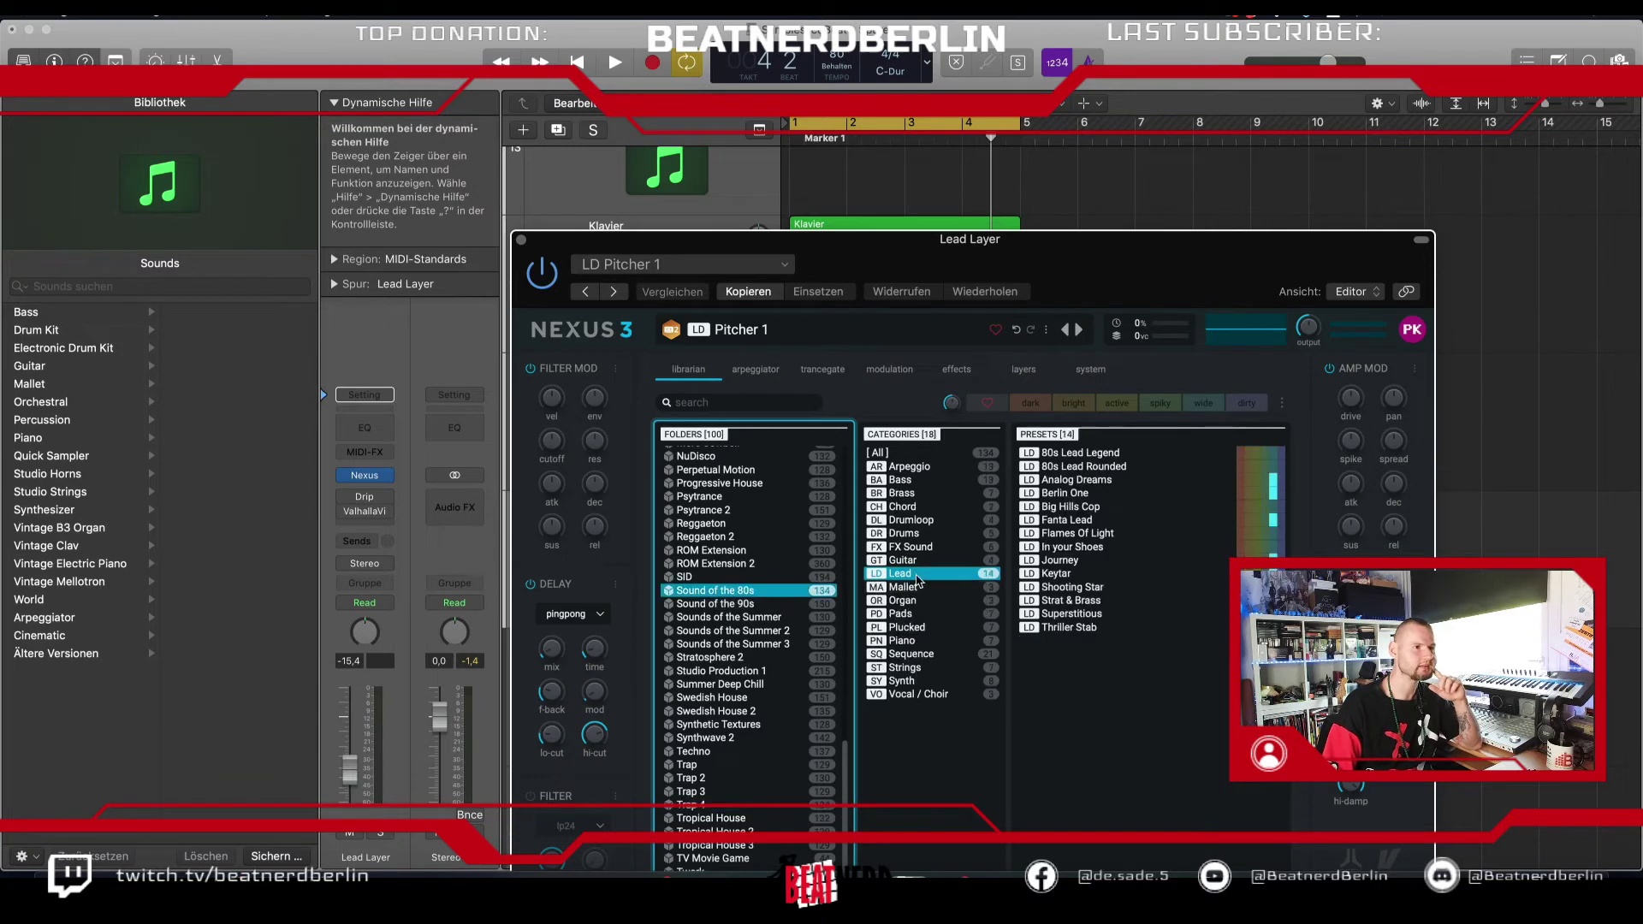
left_click(1055, 573)
left_click(1065, 520)
left_click(1059, 548)
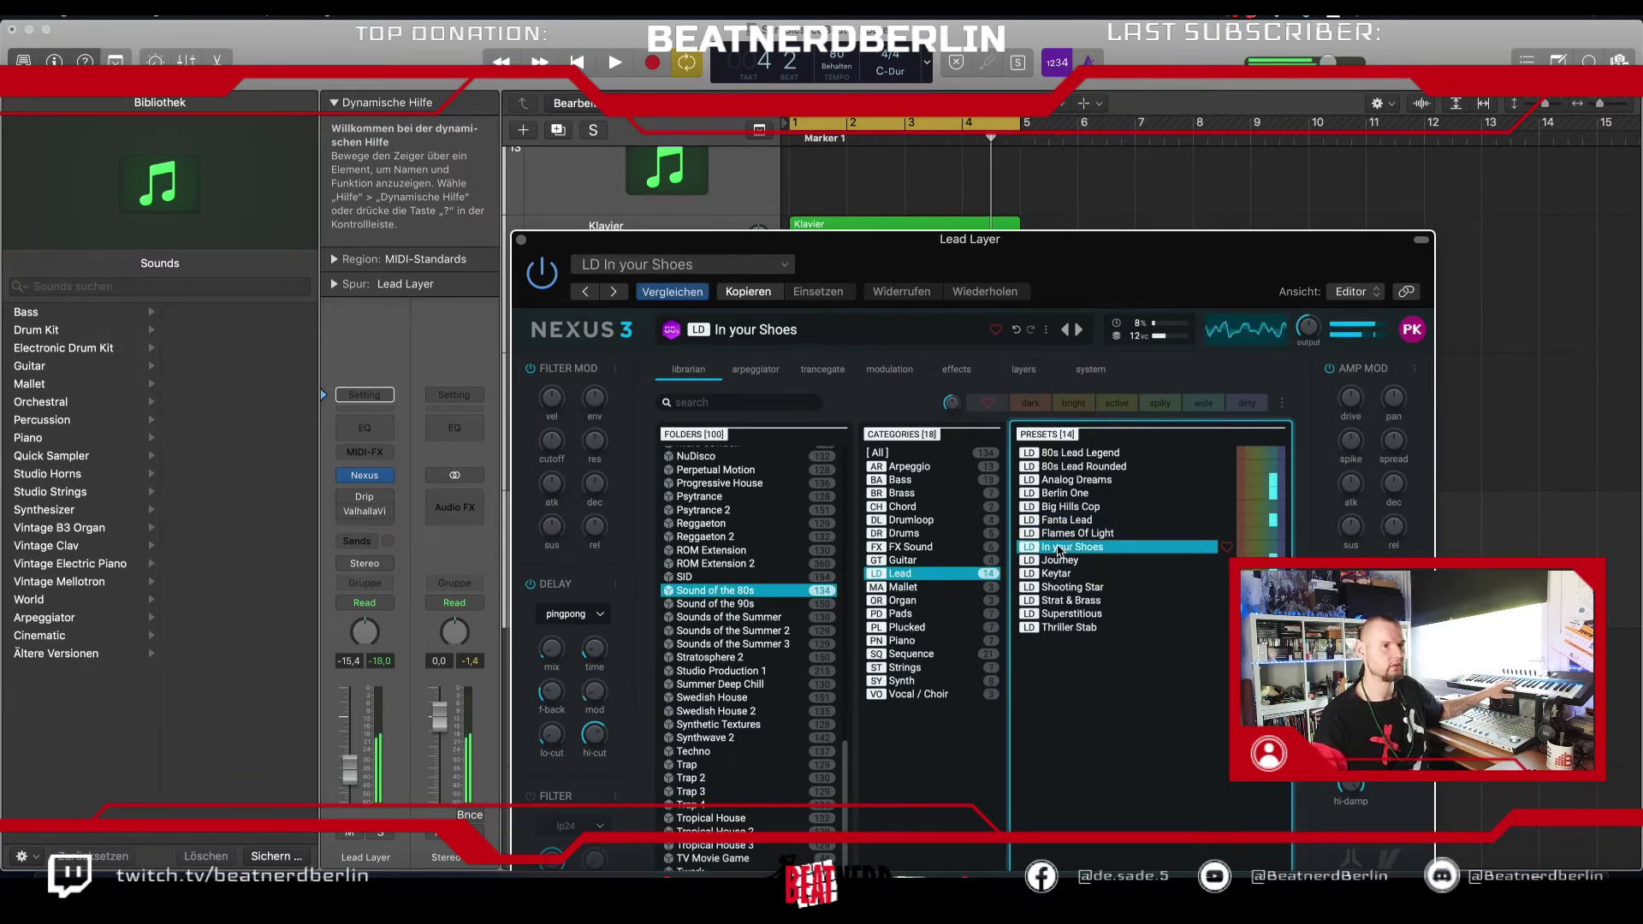
left_click(521, 242)
Step: Raise the second Lead Layer track's volume to -7.6 dB during playback and record a one-bar note pattern on it
key("space")
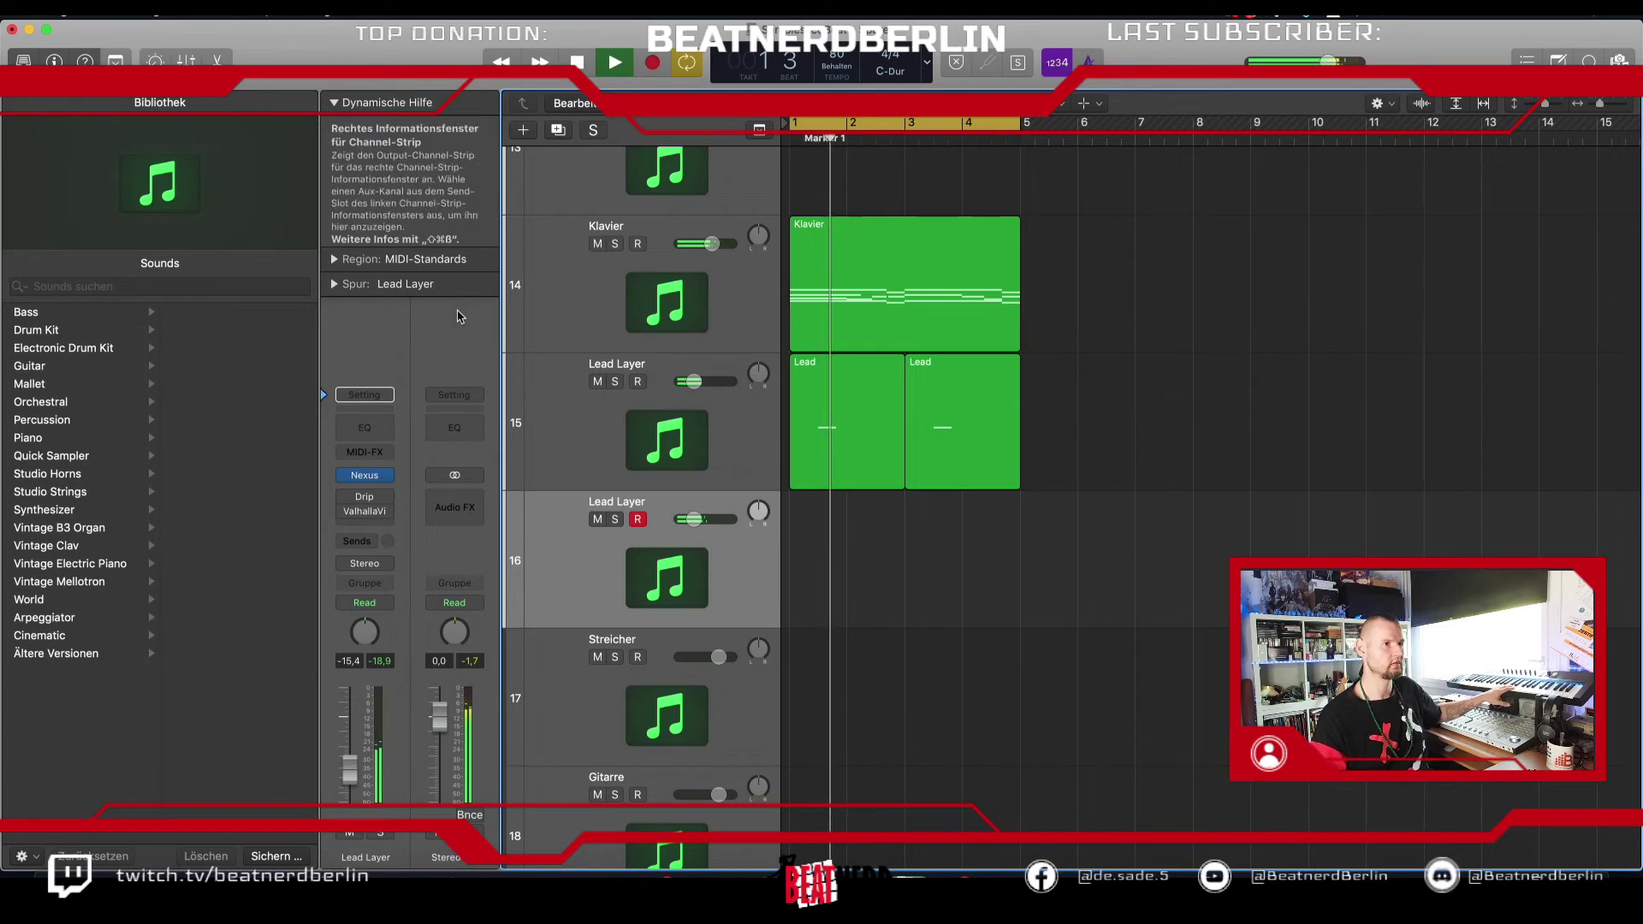
left_click_drag(694, 520, 732, 524)
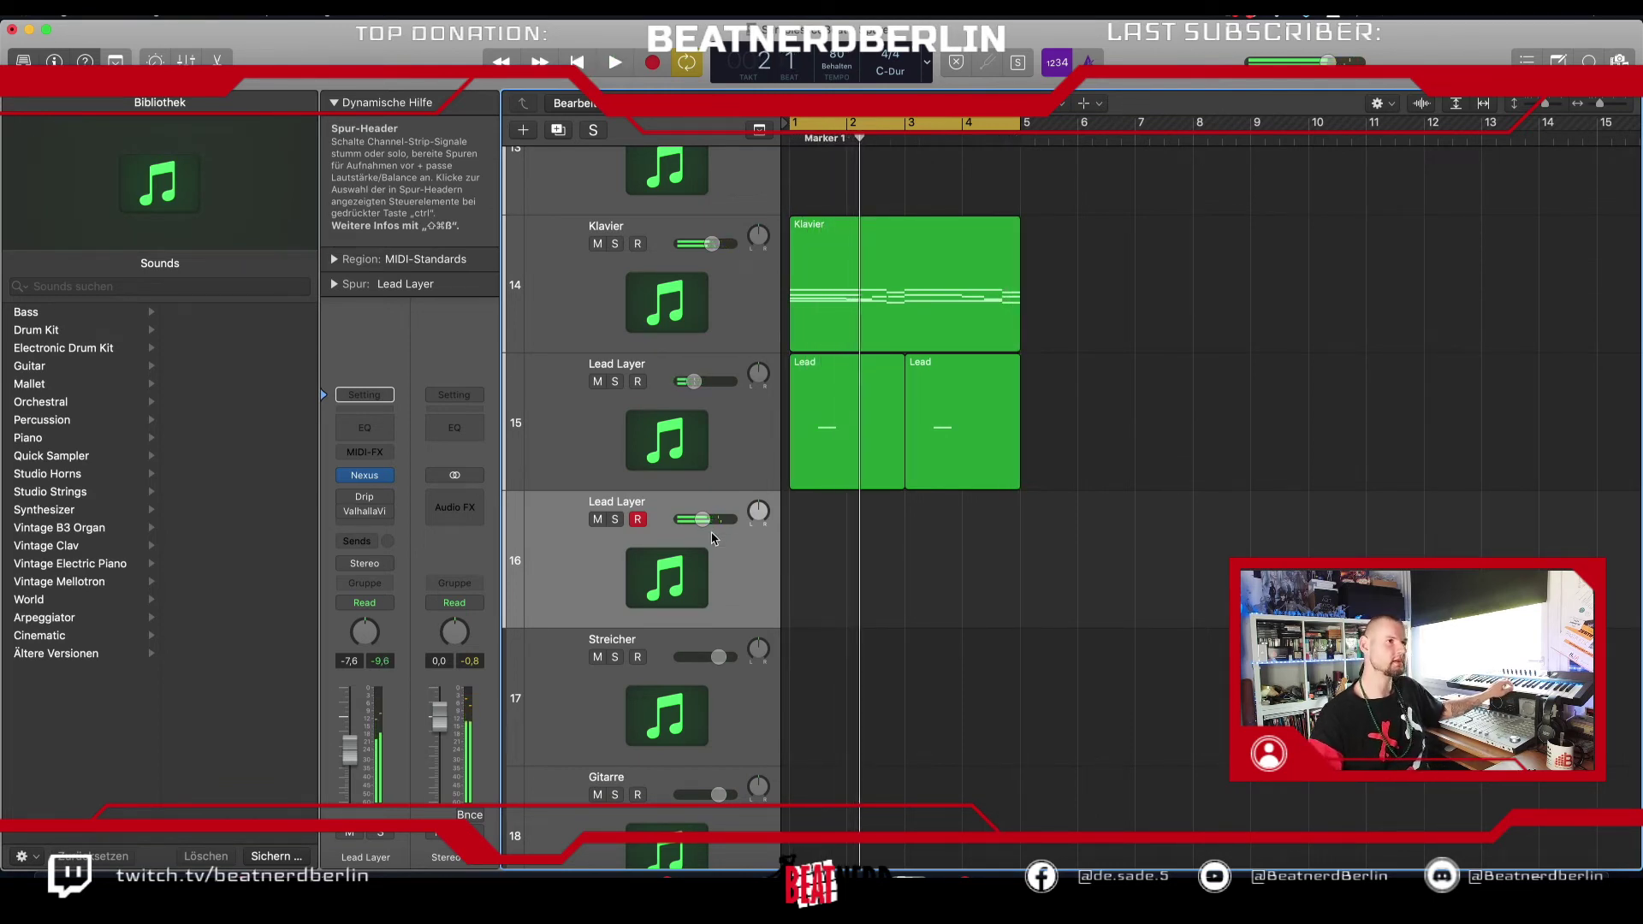
left_click(648, 59)
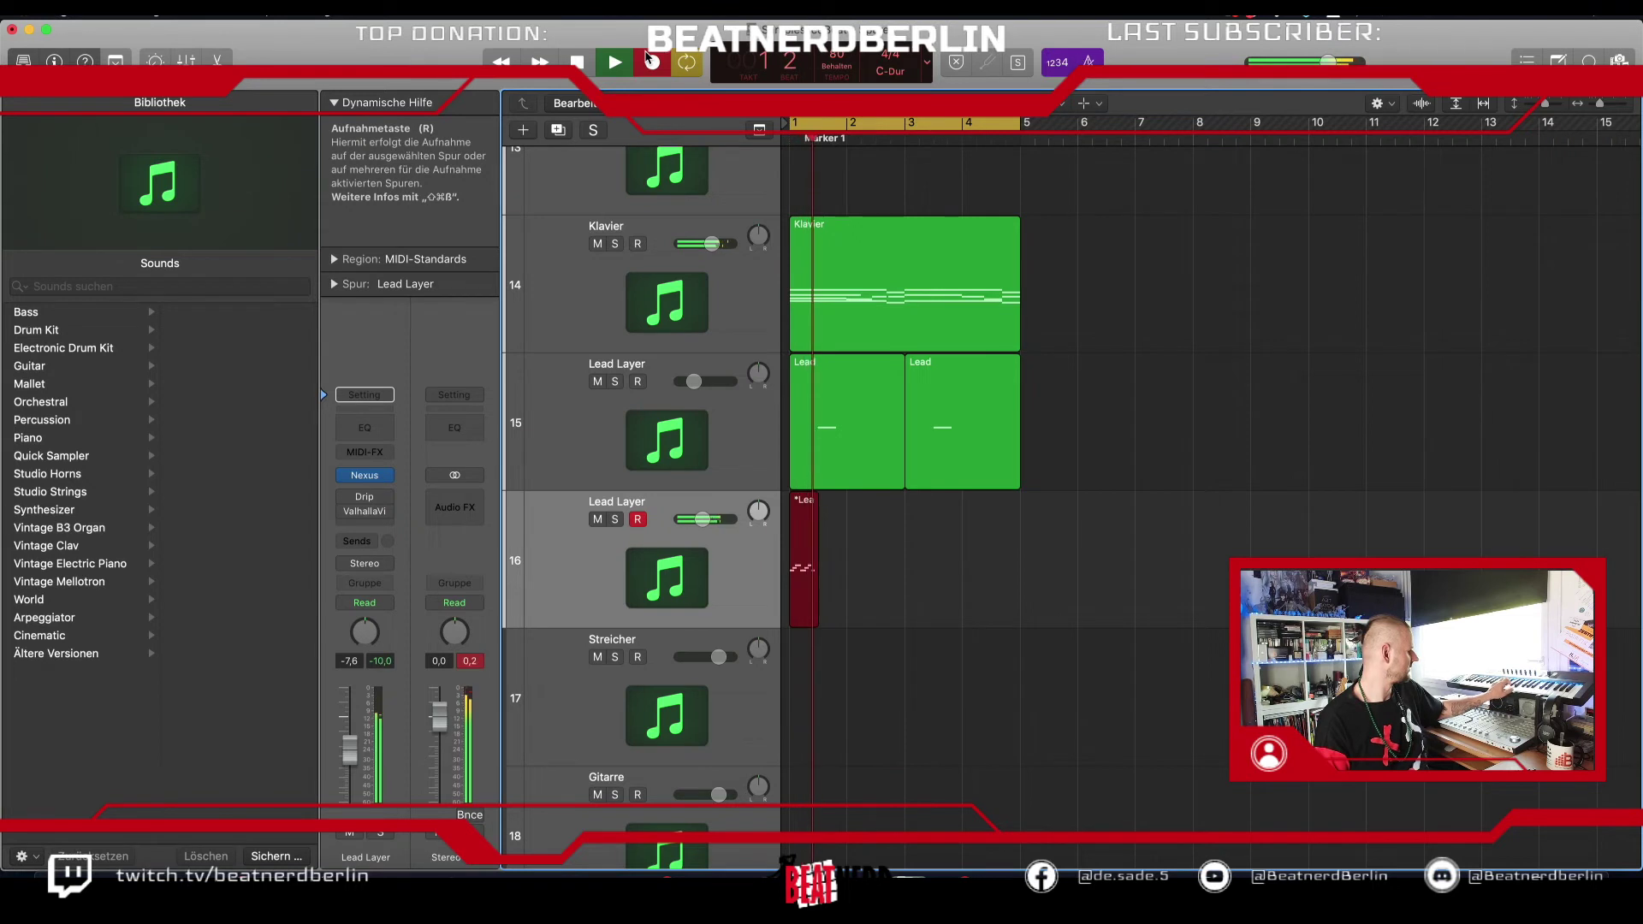
key("space")
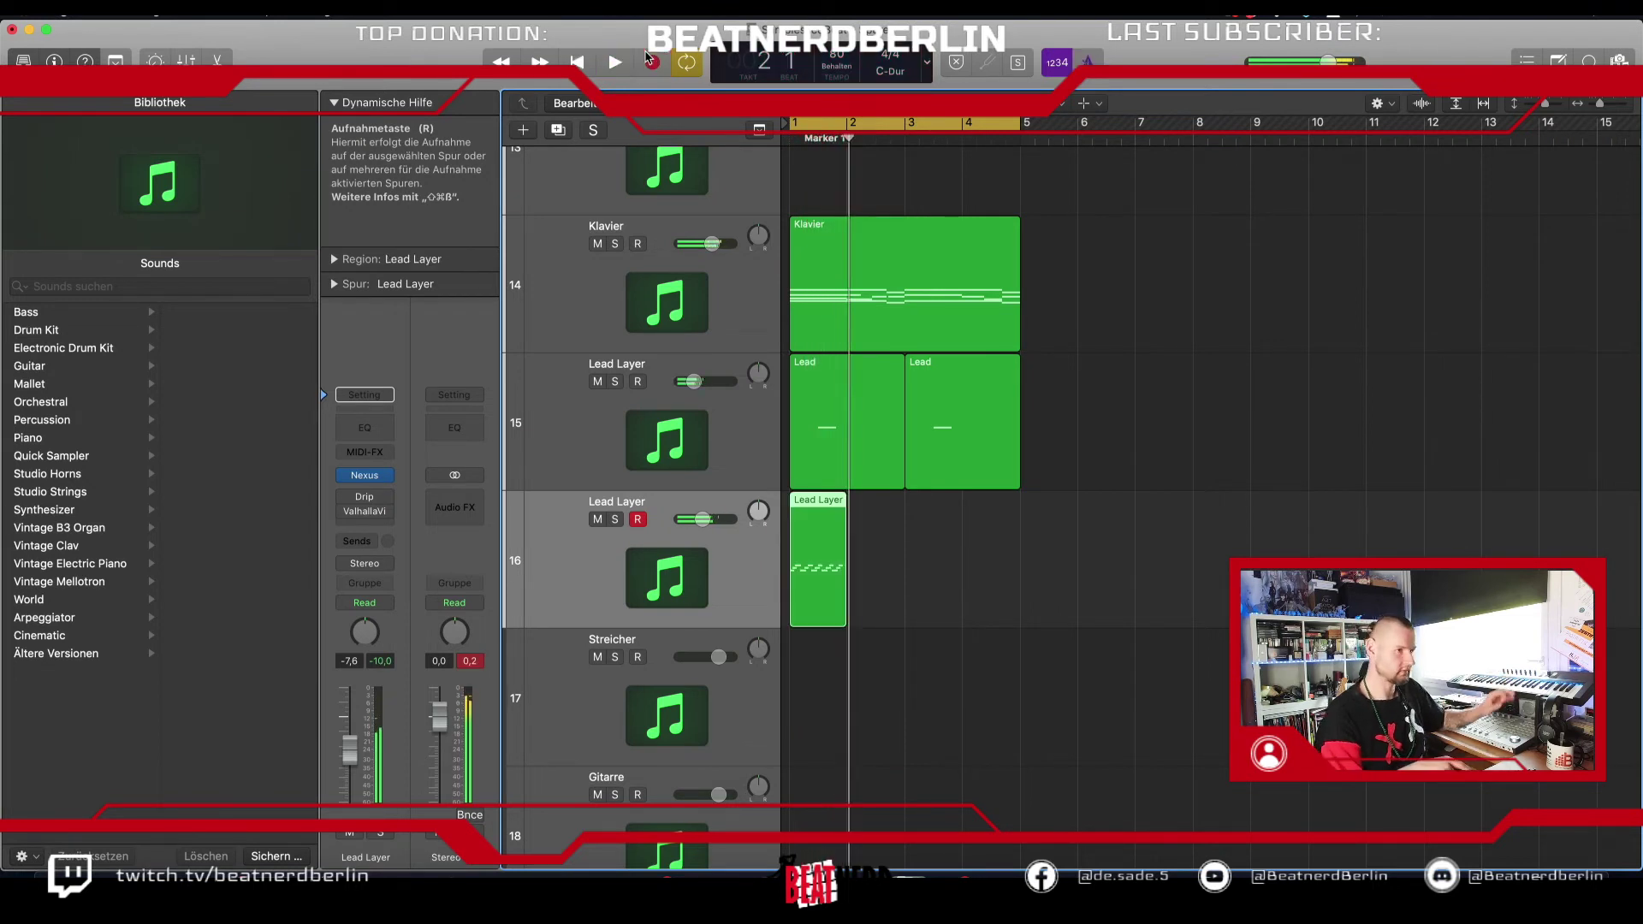
Step: Quantize all notes of the recorded Lead Layer region to 1/16 and listen to the result
double_click(834, 560)
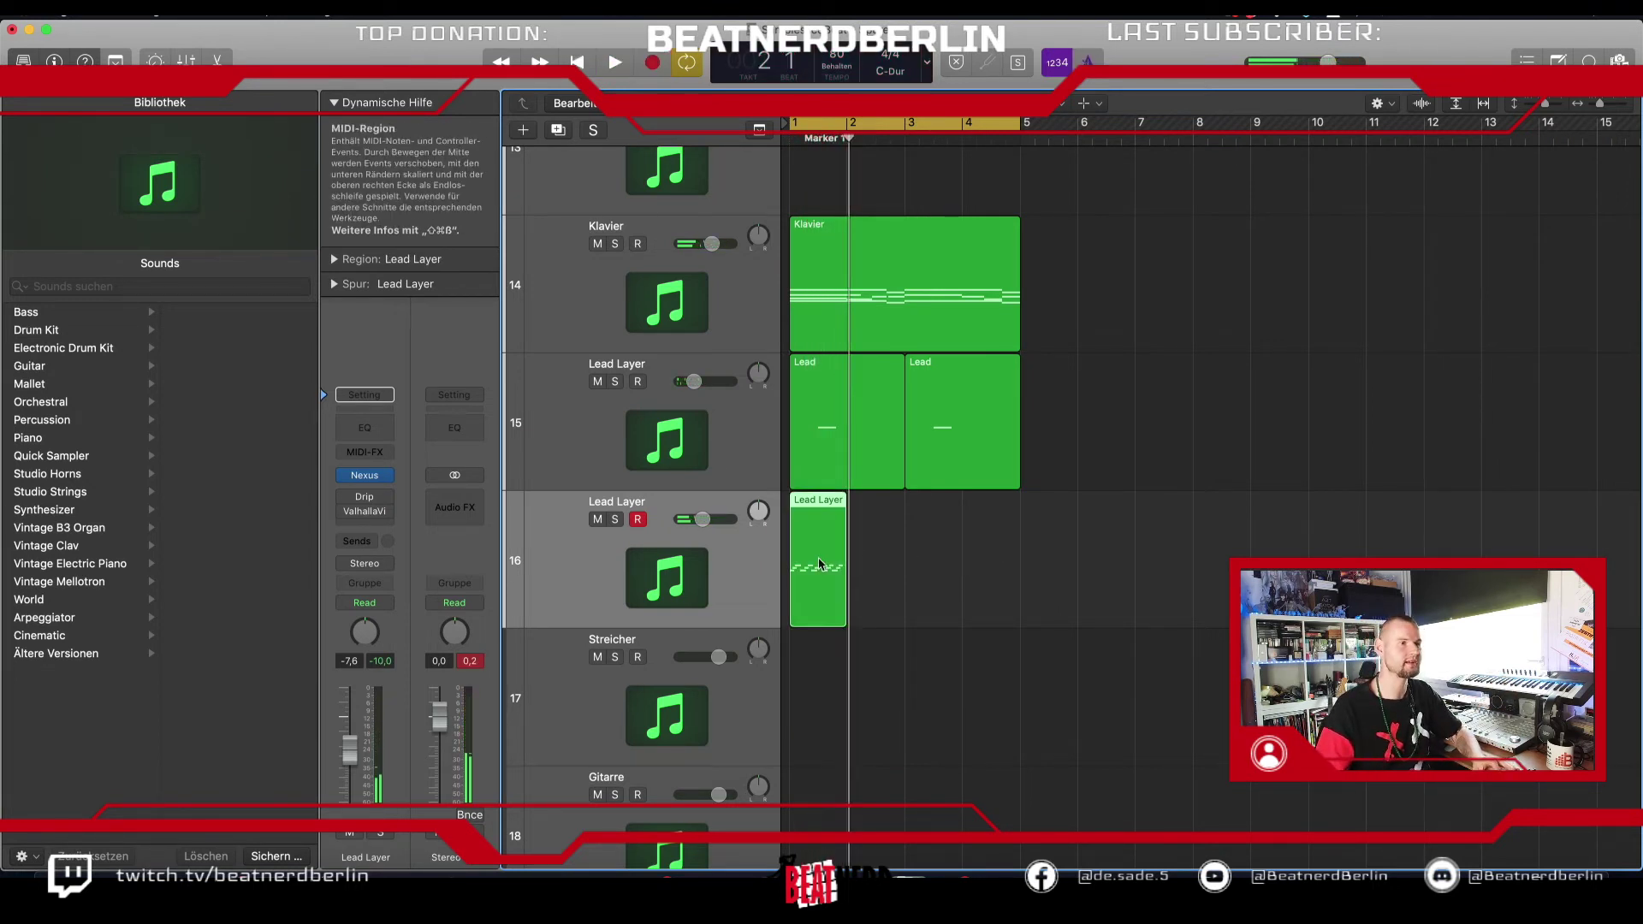
key("super+a")
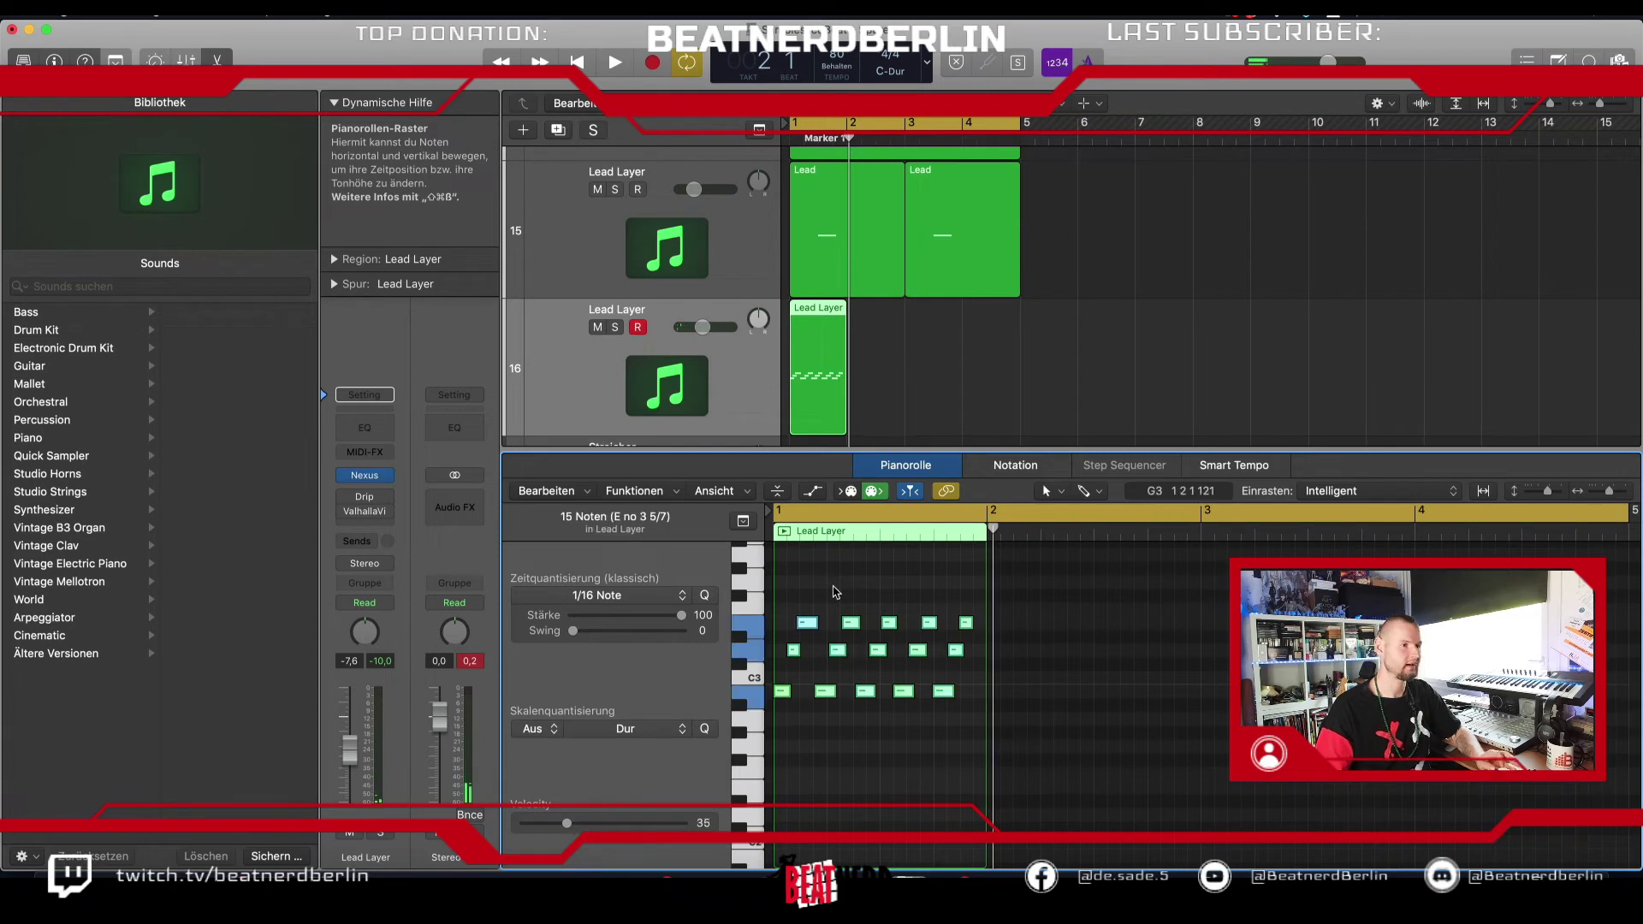
left_click(705, 596)
key("space")
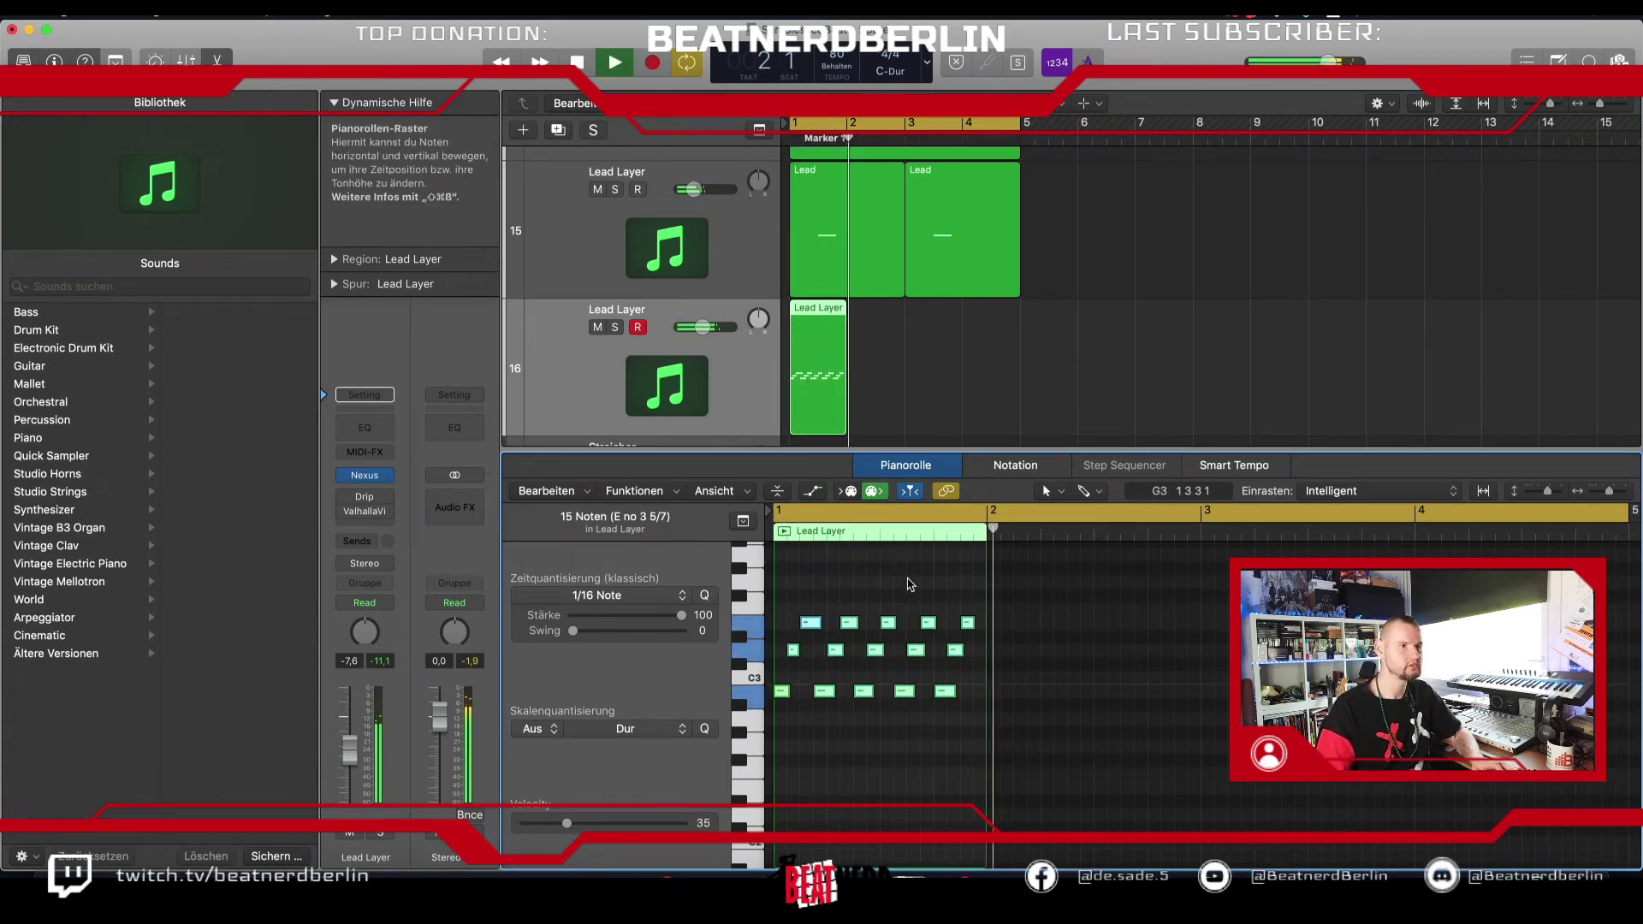
key("space")
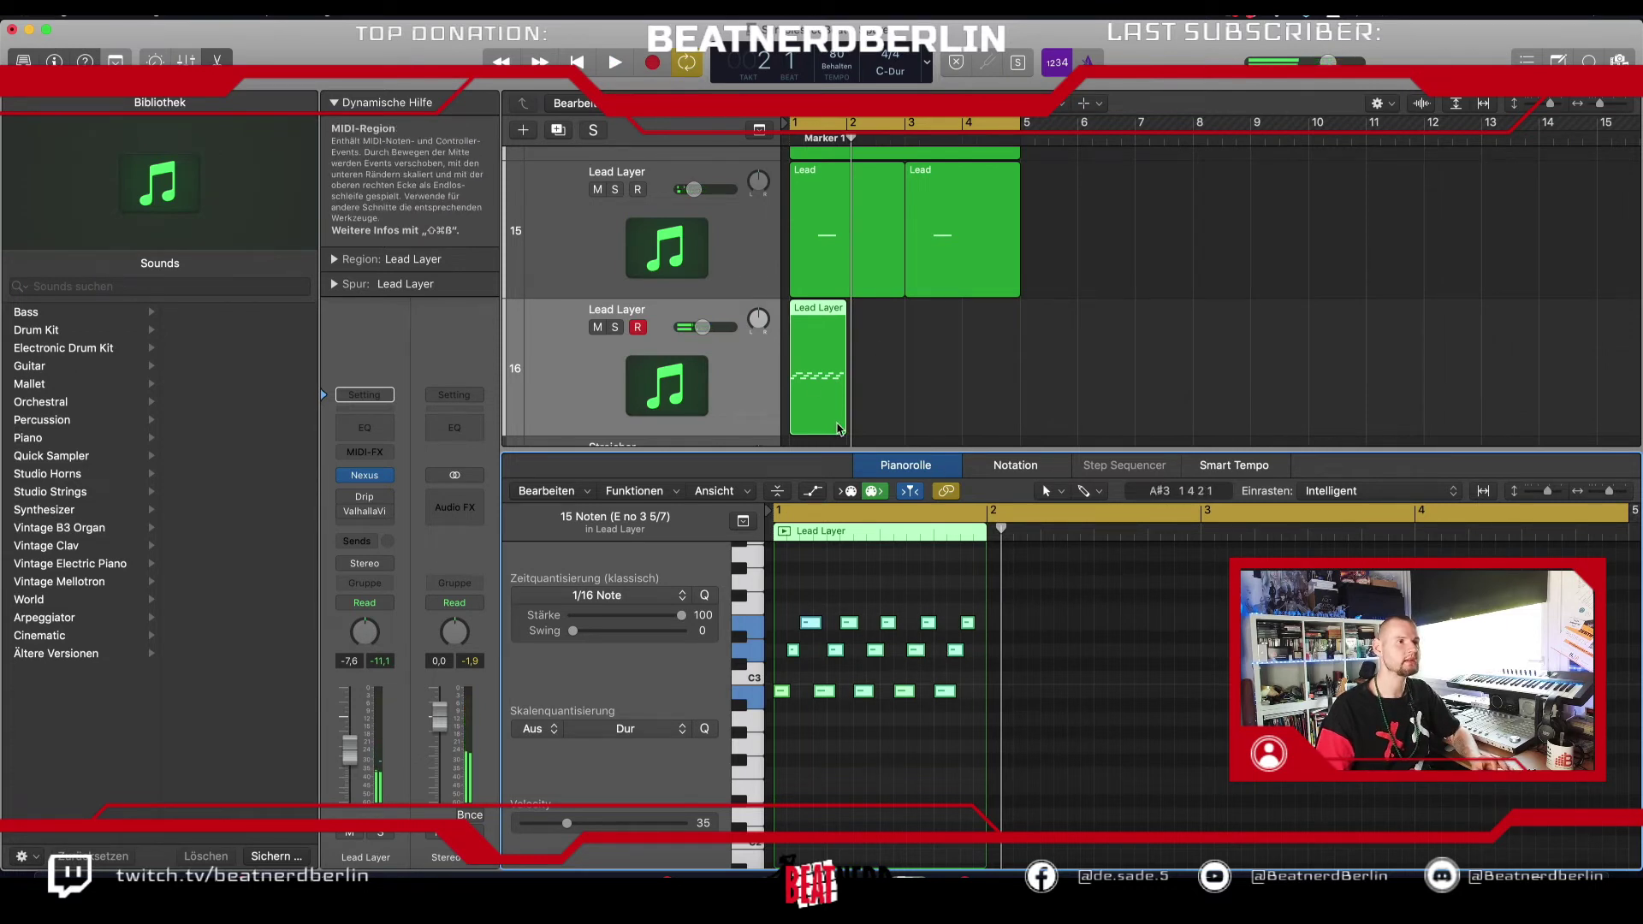
Step: Extend the Lead Layer region to two bars, copy its notes into bar 2 and play it back
left_click_drag(839, 428, 903, 430)
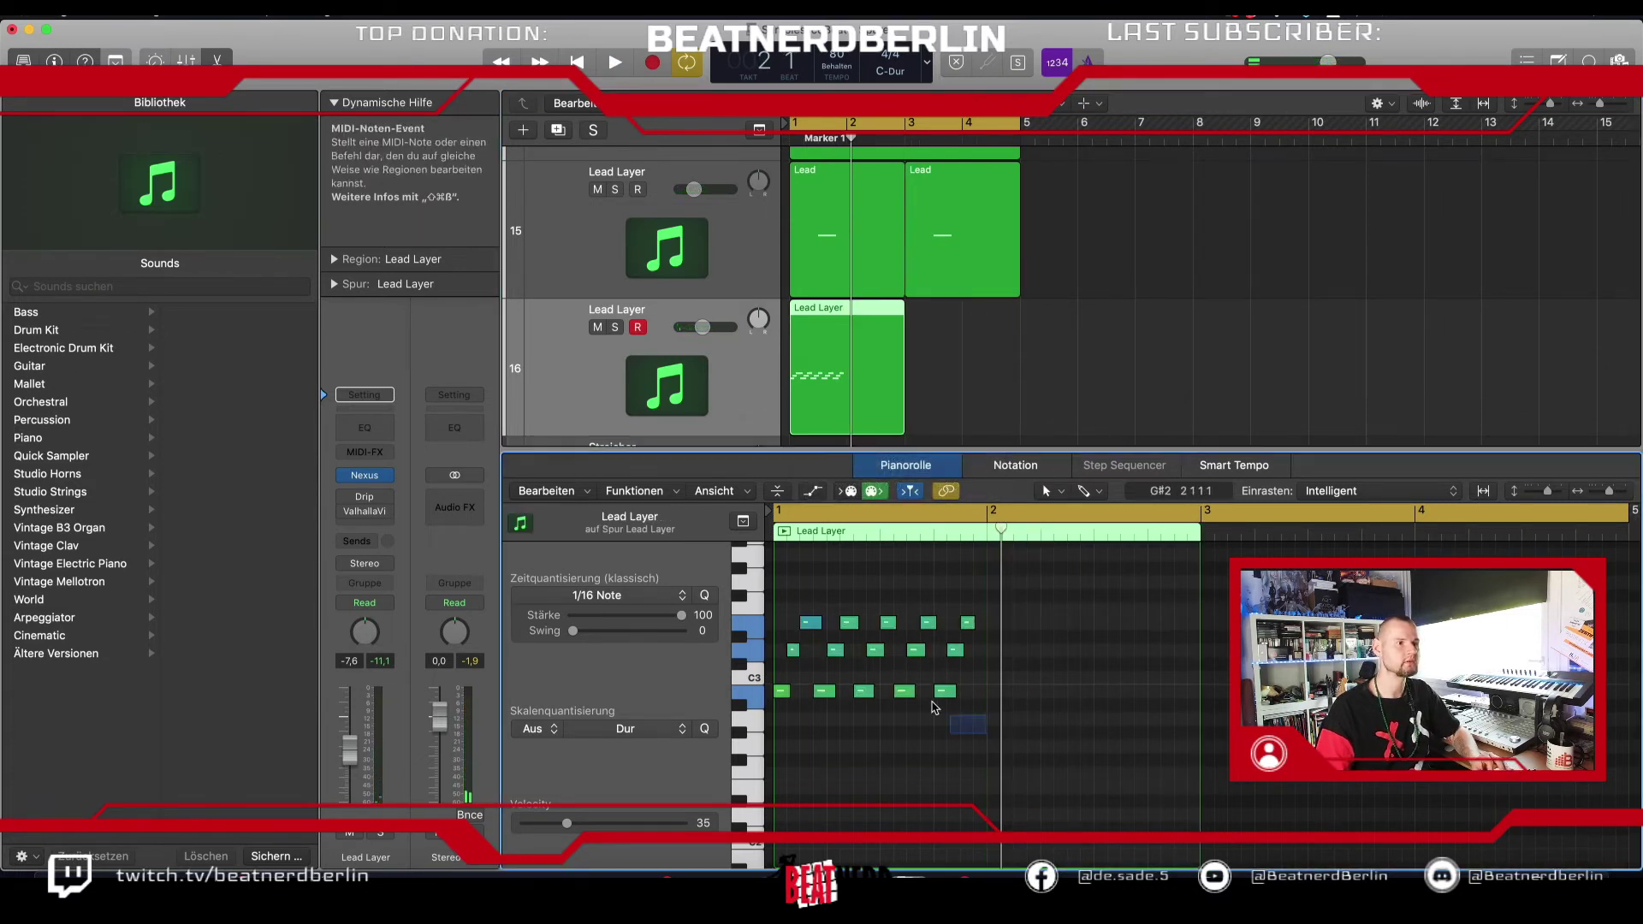
left_click_drag(934, 707, 781, 587)
left_click_drag(818, 698, 982, 698)
key("space")
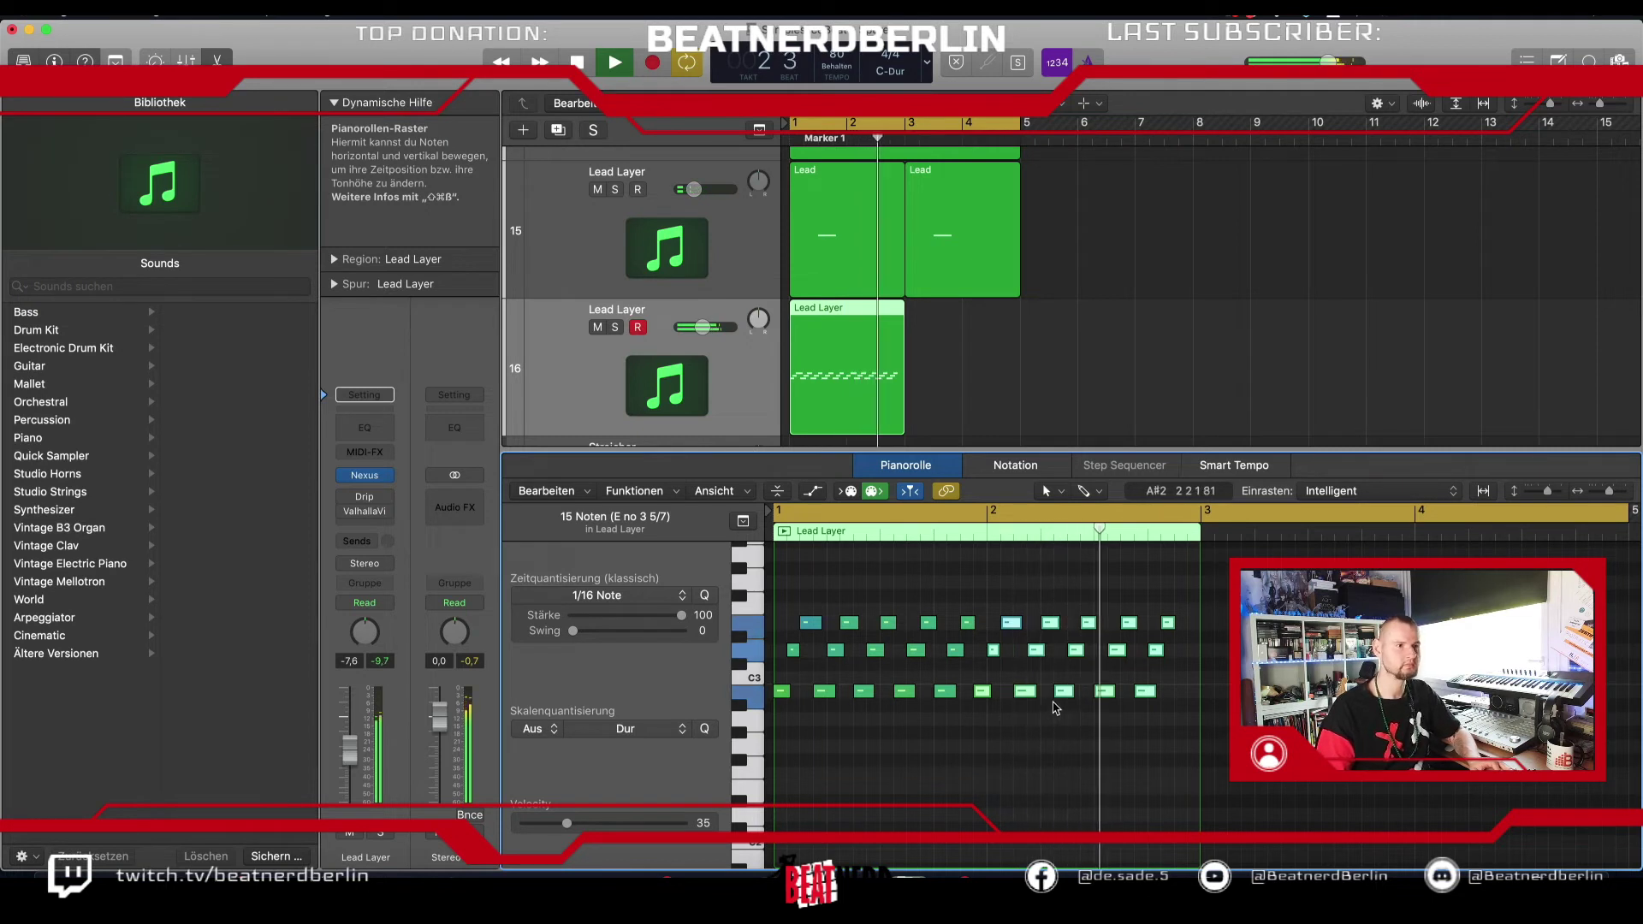
key("space")
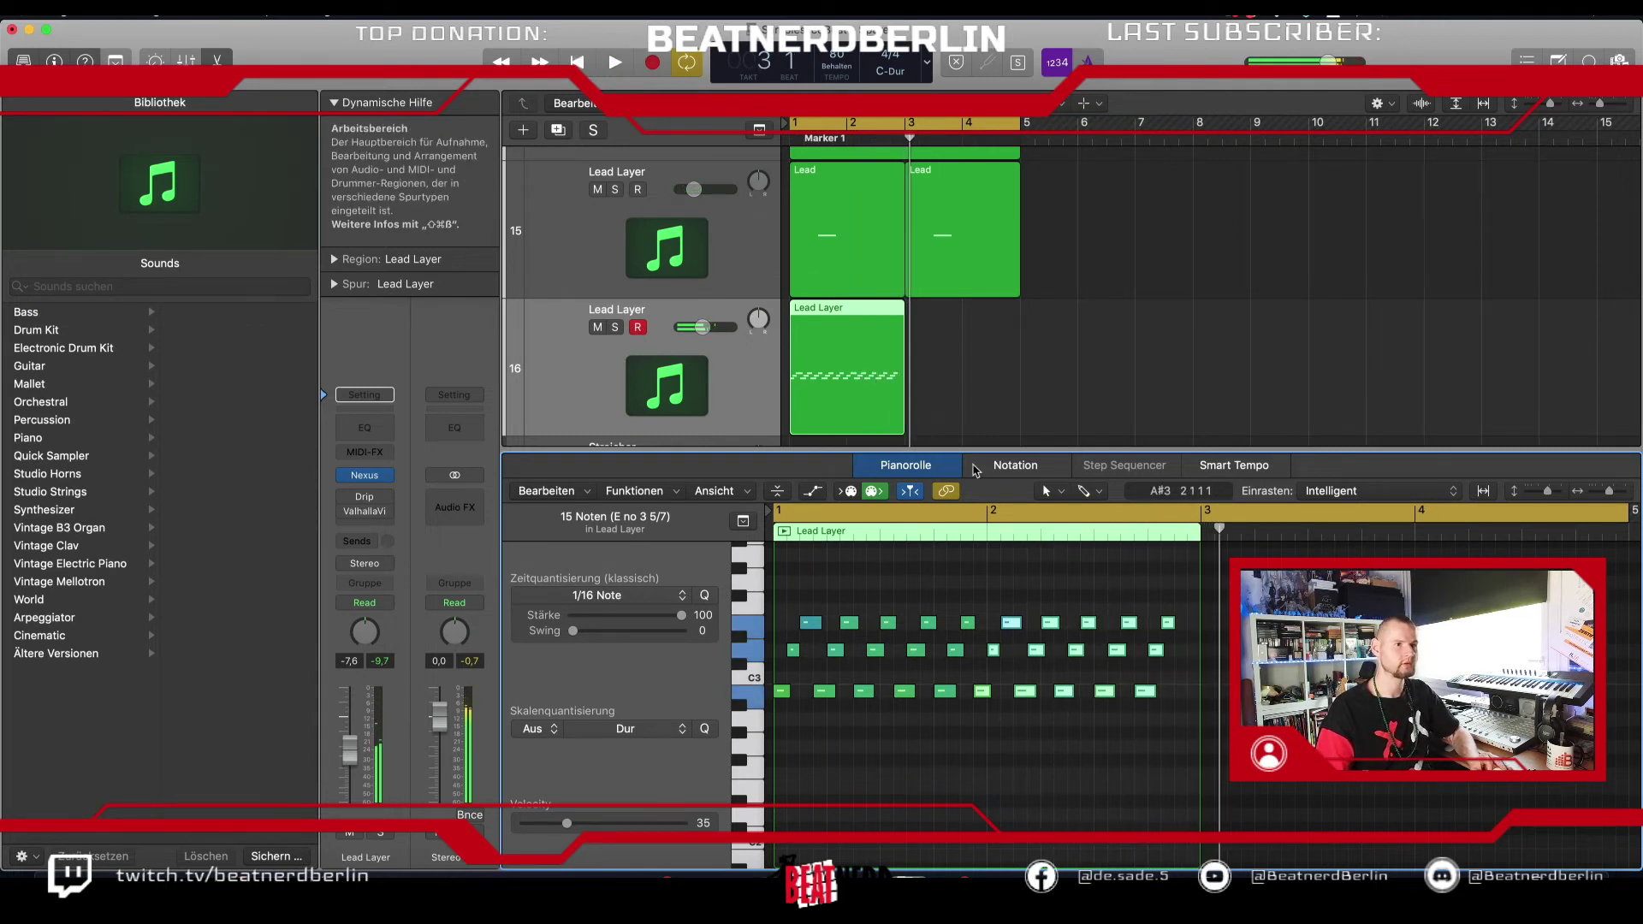
Step: Add copied B2 and D3 notes at the end of bar 2, copy the region to bar 3 and listen
left_click(1145, 699)
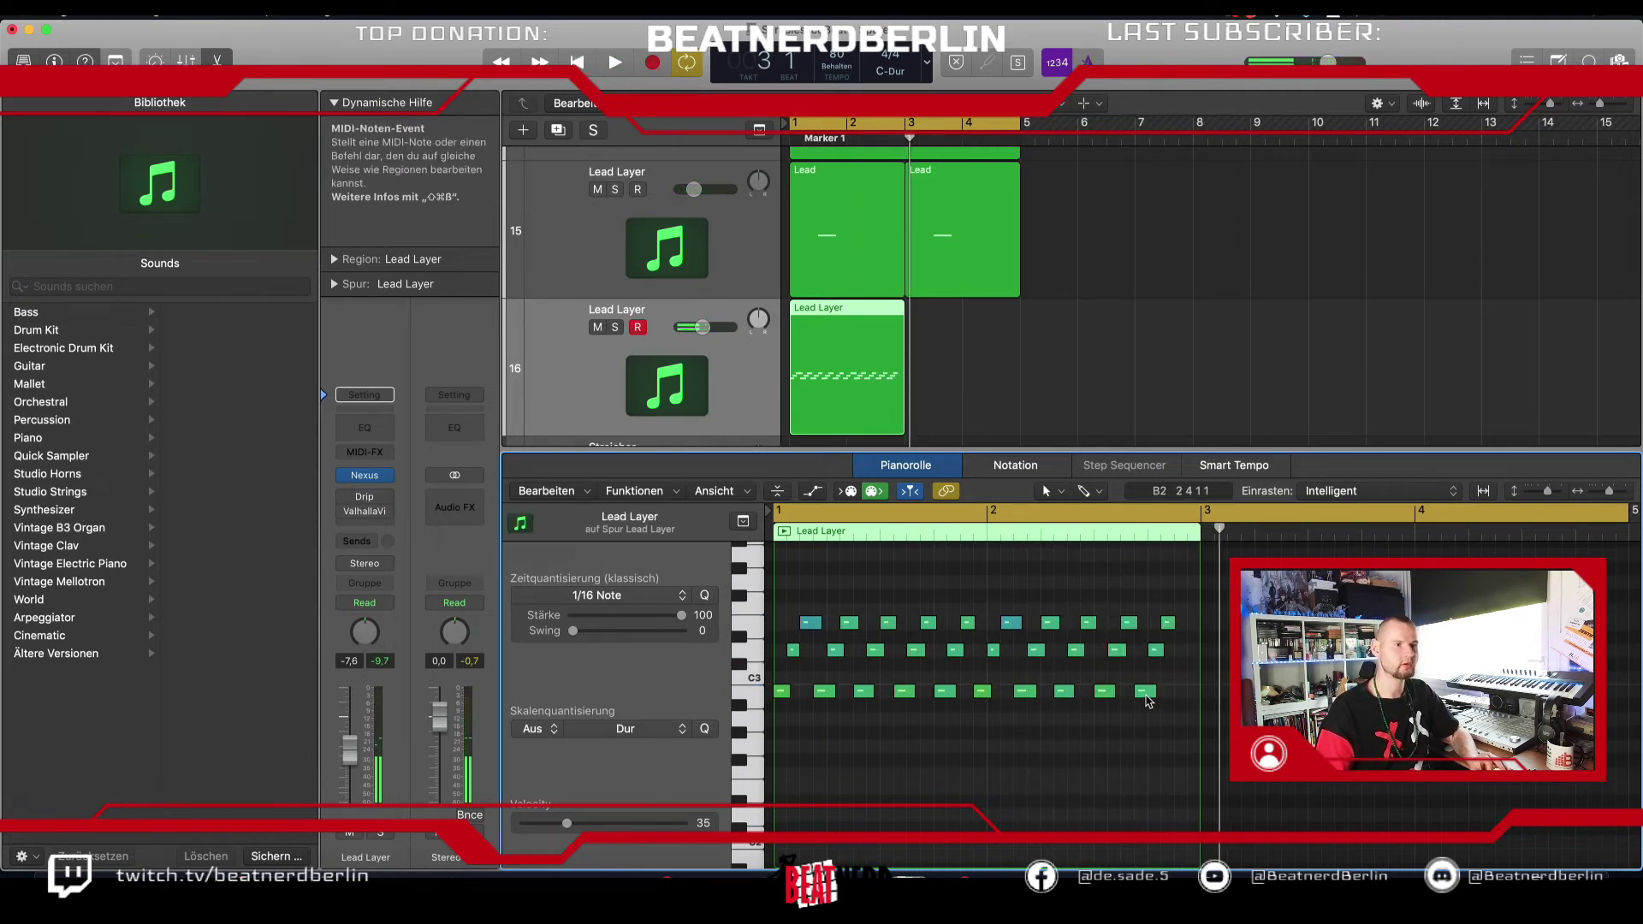
left_click_drag(1147, 700, 1195, 654)
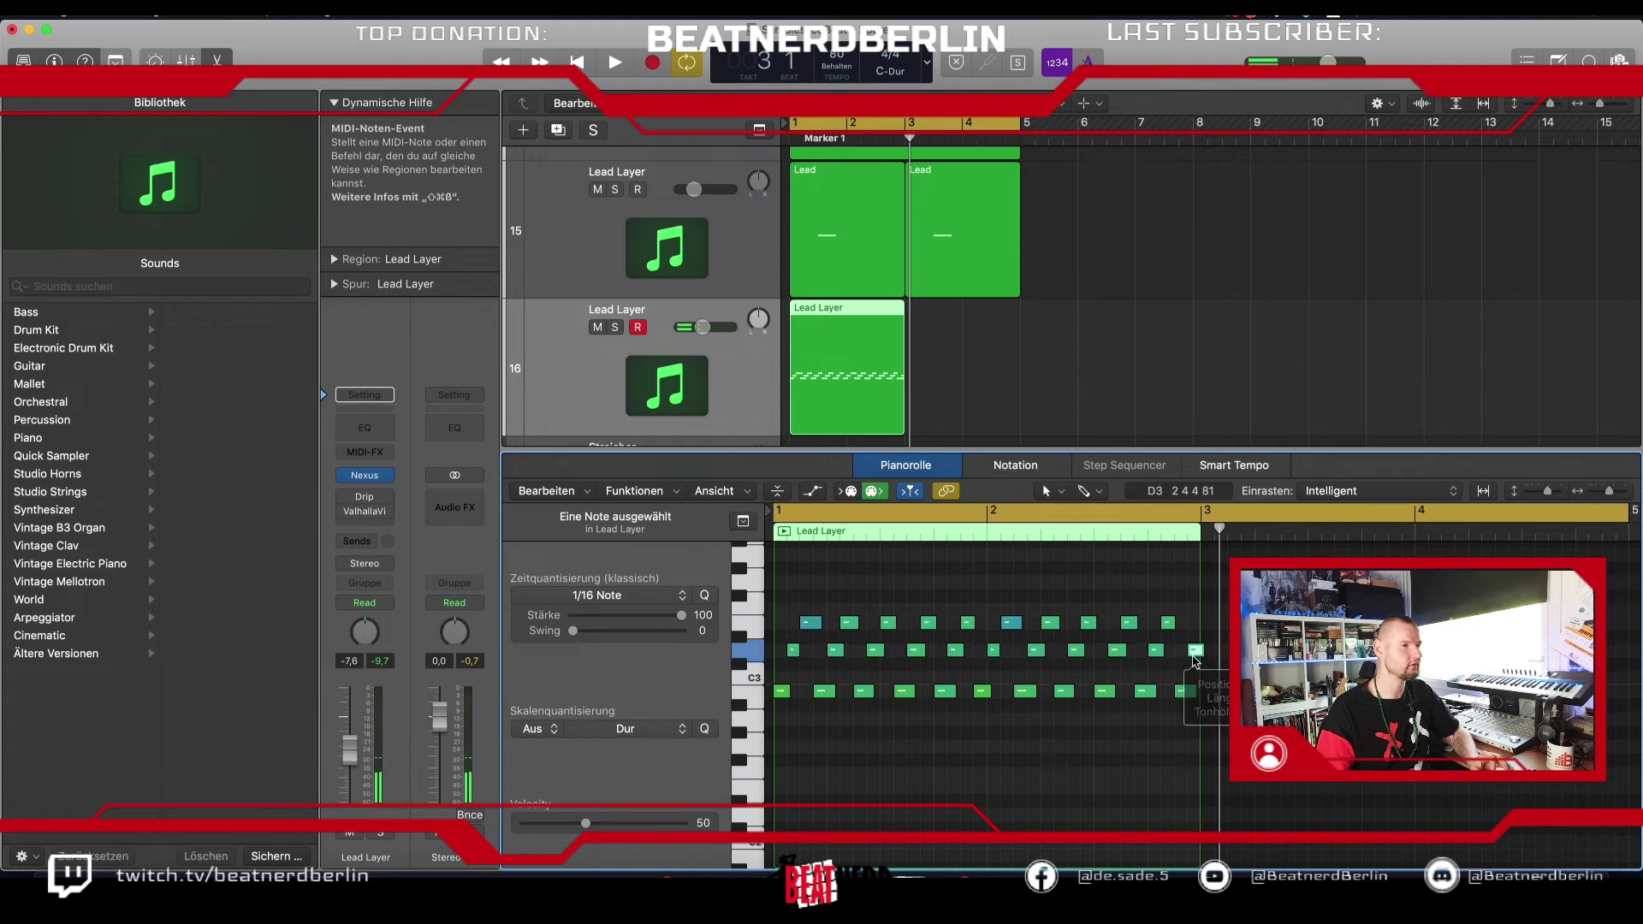
left_click_drag(872, 409, 960, 410)
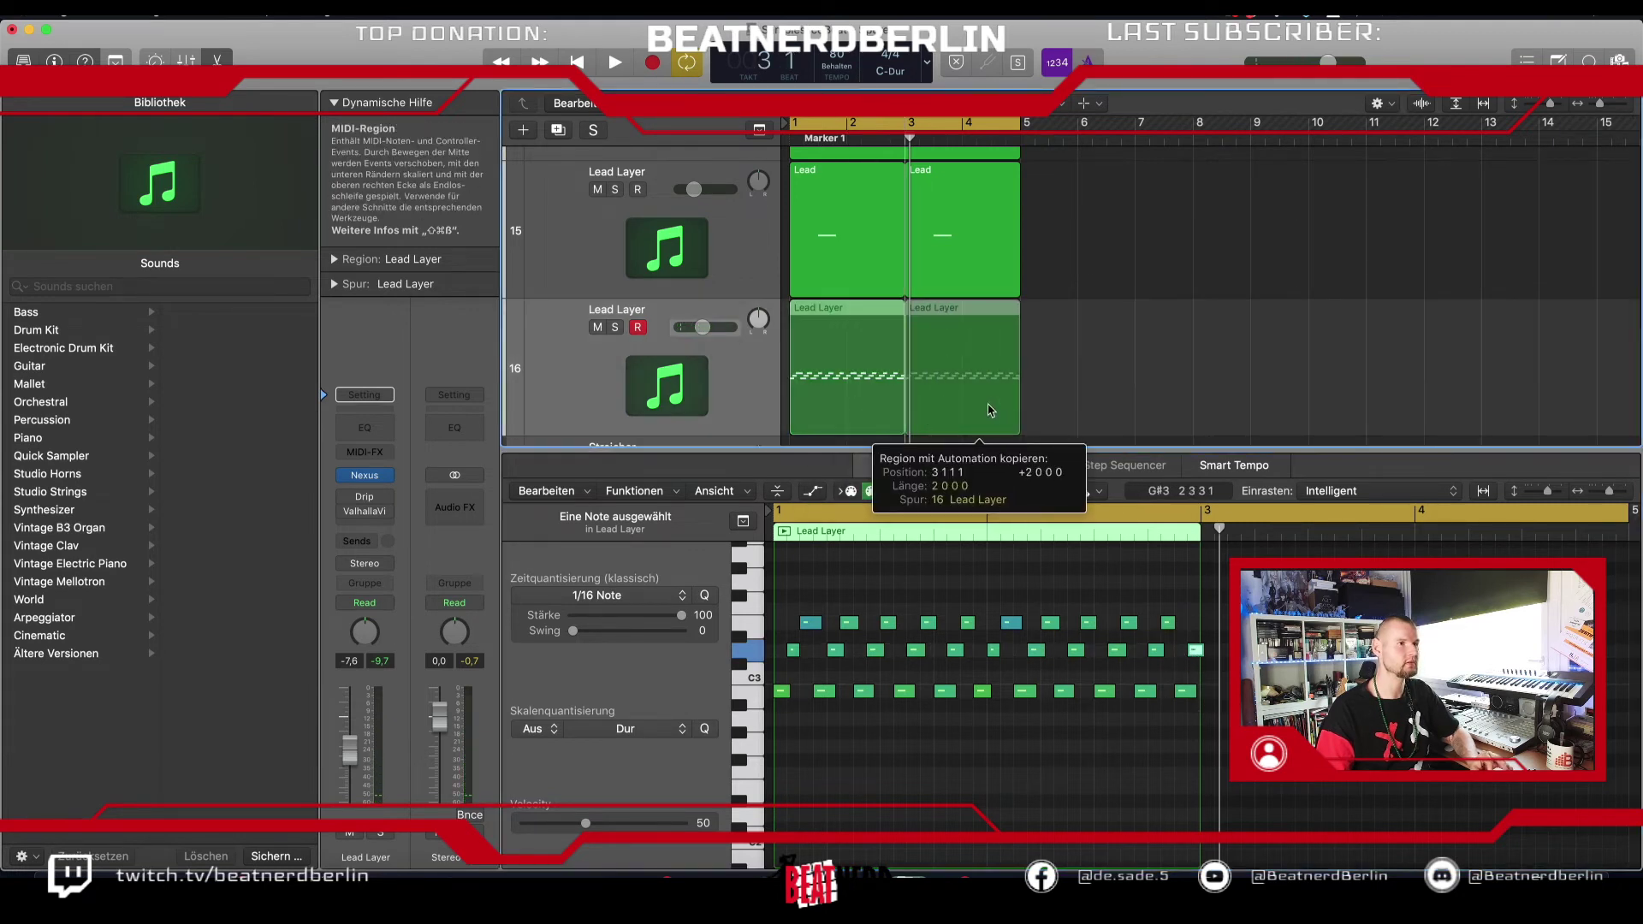
key("space")
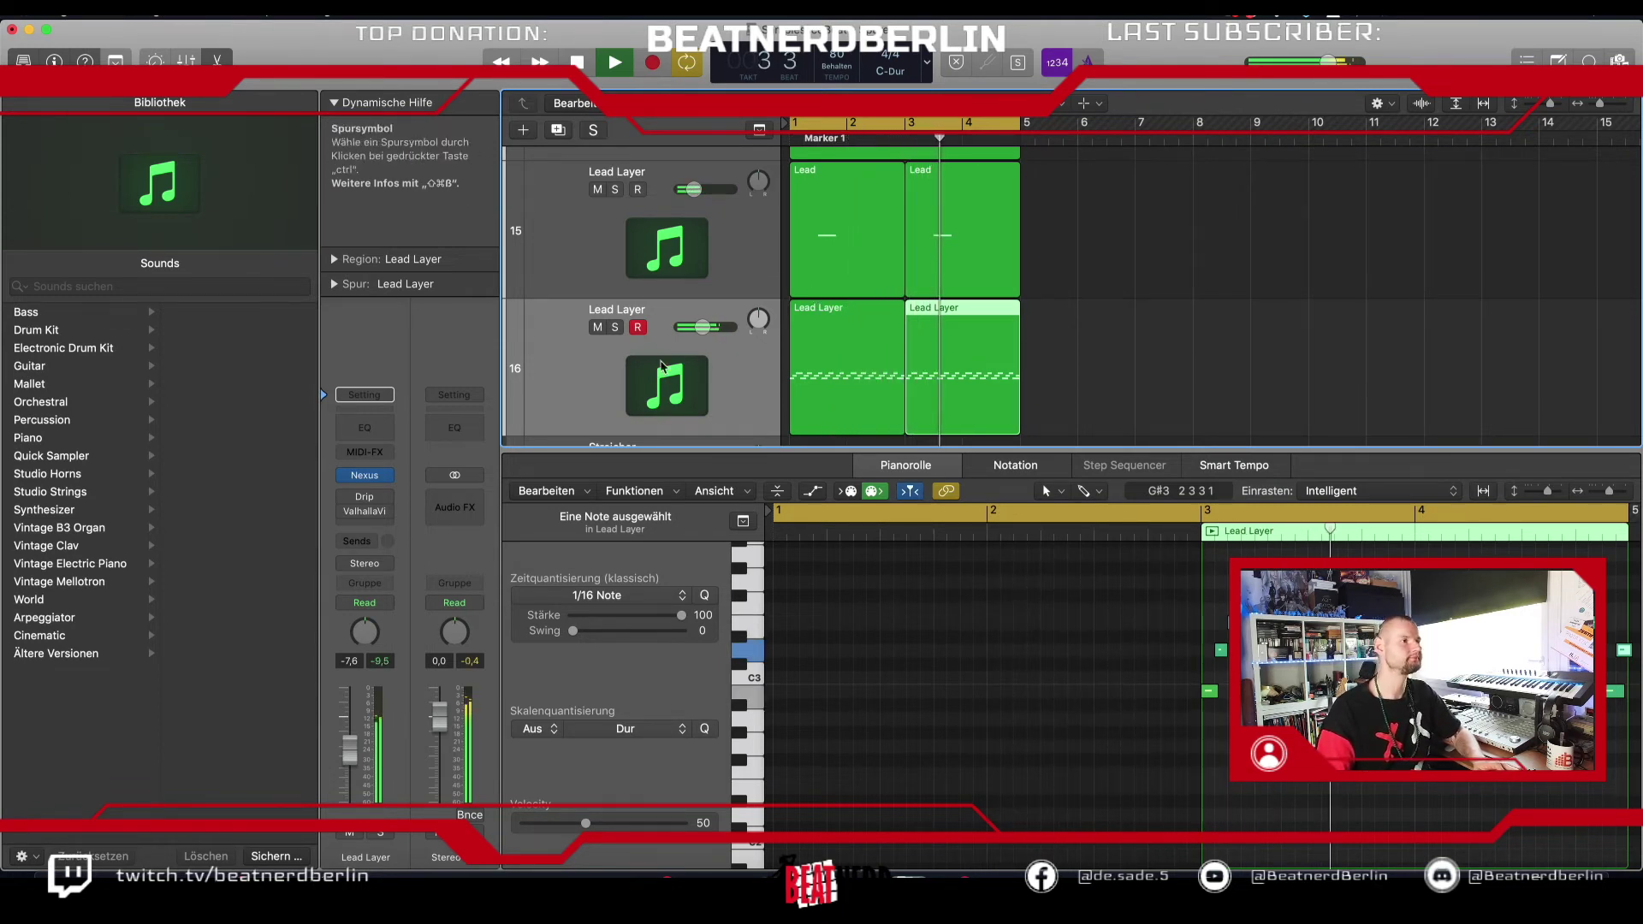
key("space")
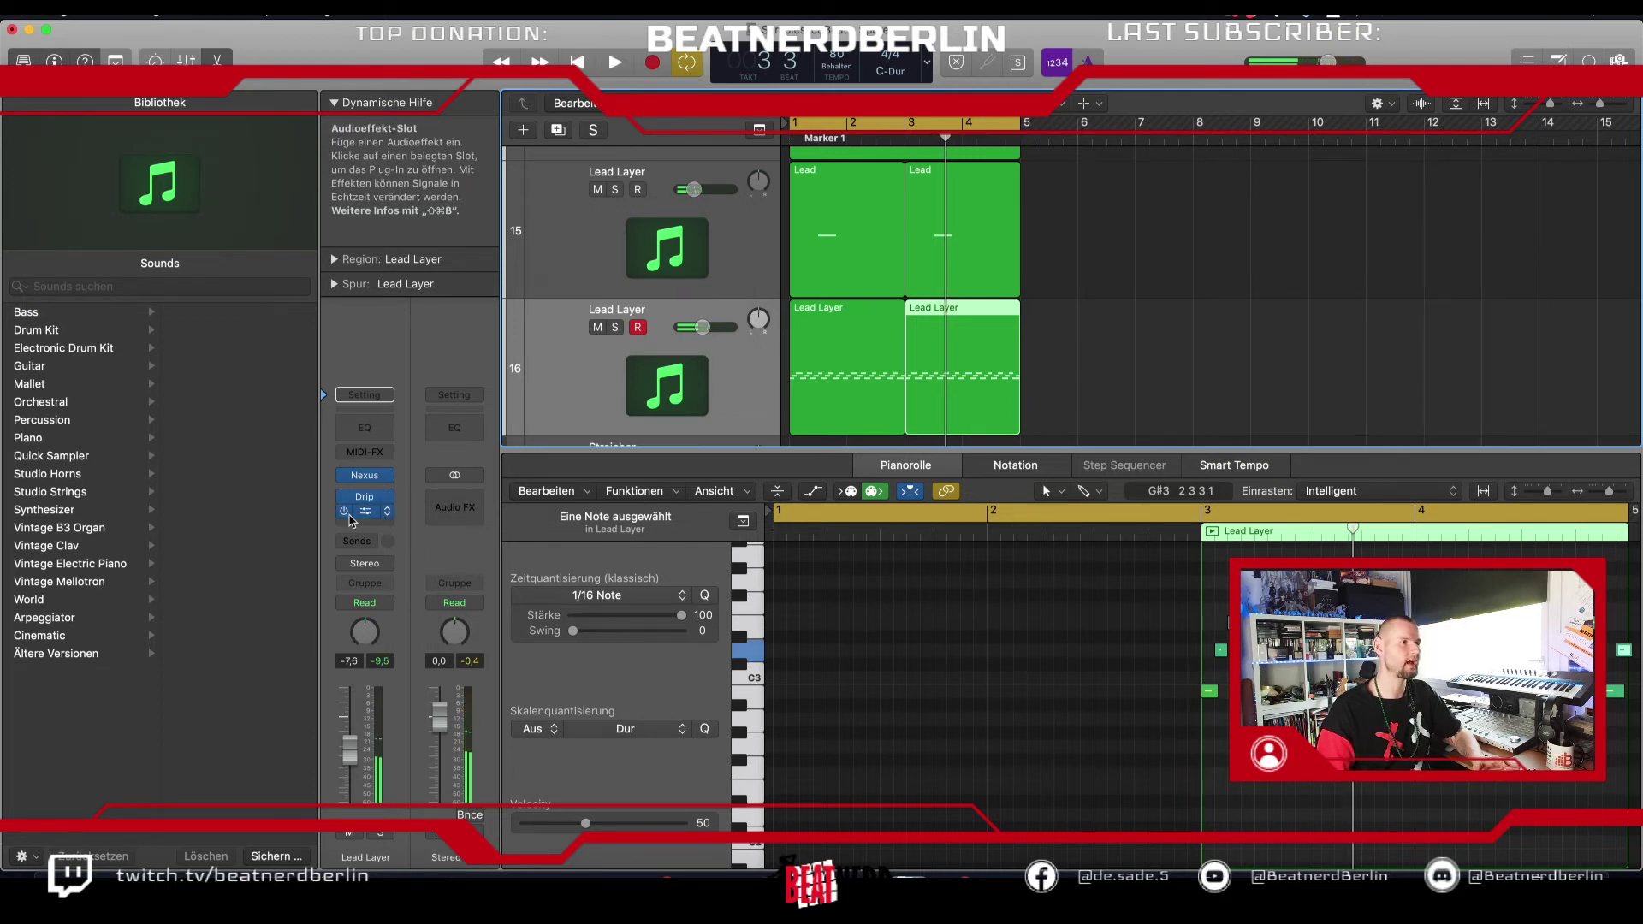
Step: Lower the second Lead Layer track's volume to -17.4 dB during playback and close the note editor
left_click_drag(704, 329, 698, 332)
key("space")
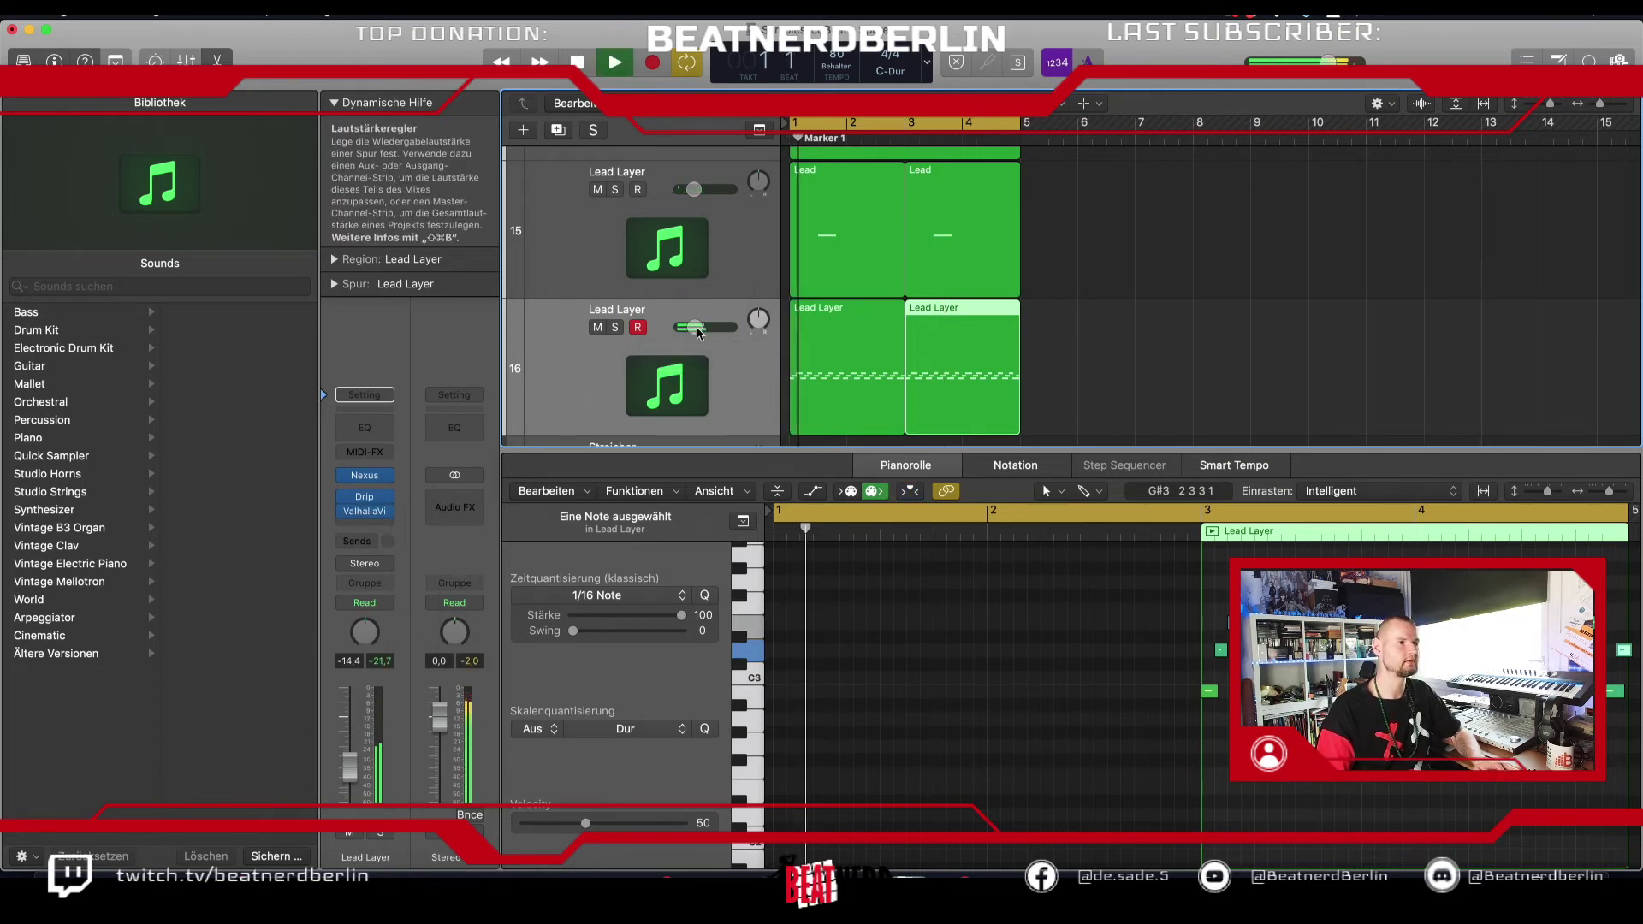
left_click(697, 332)
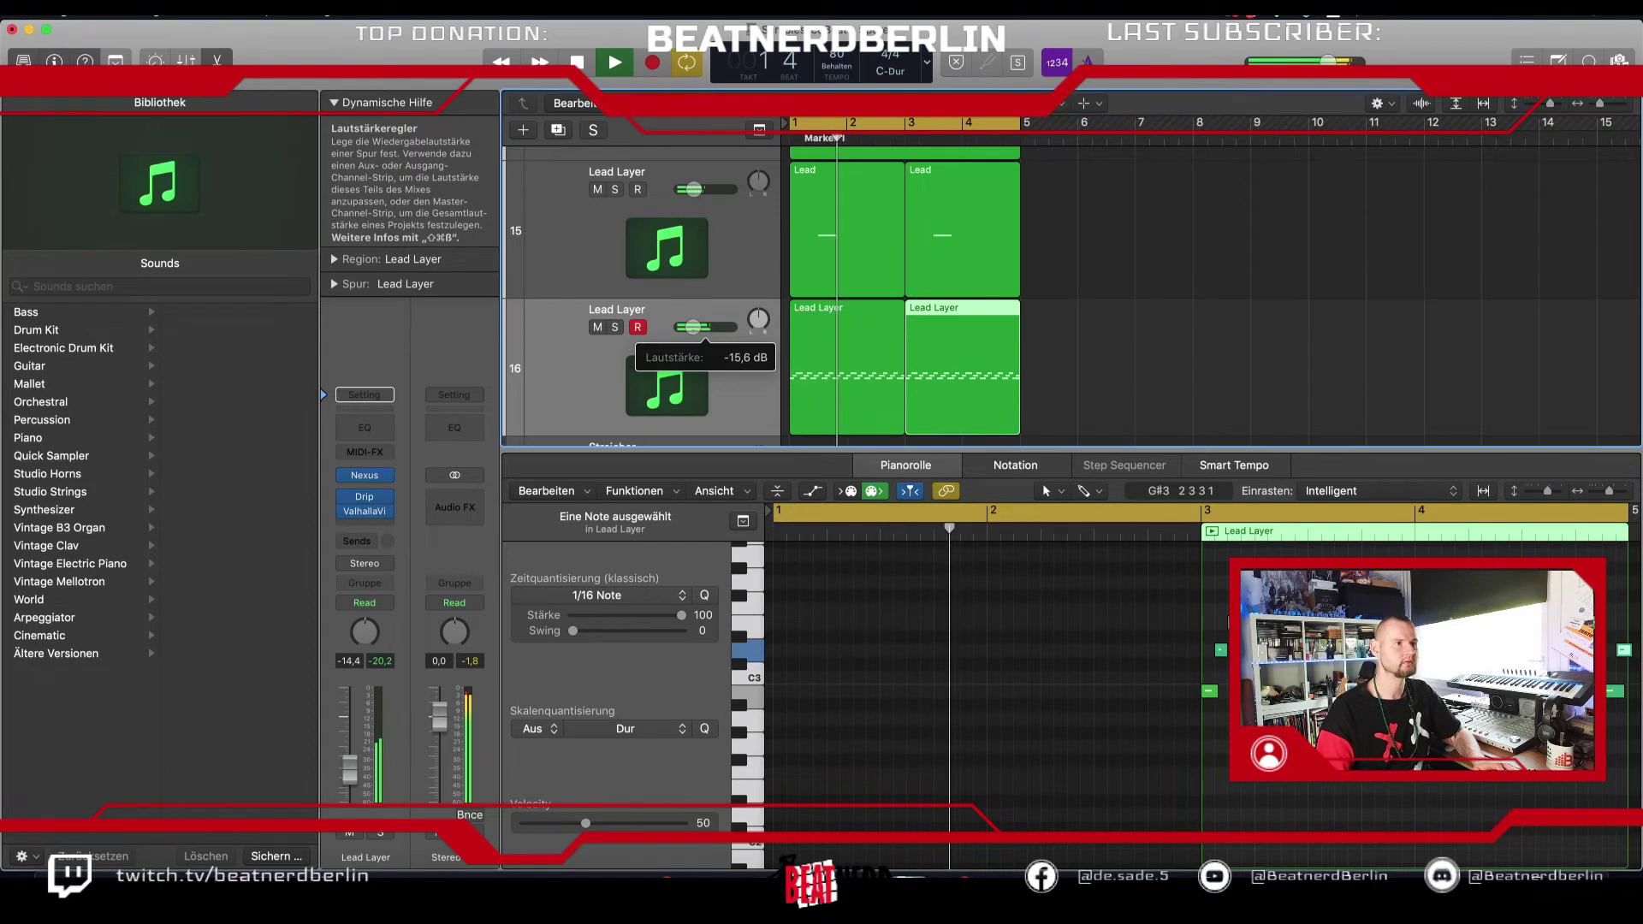
left_click_drag(693, 327, 690, 327)
key("e")
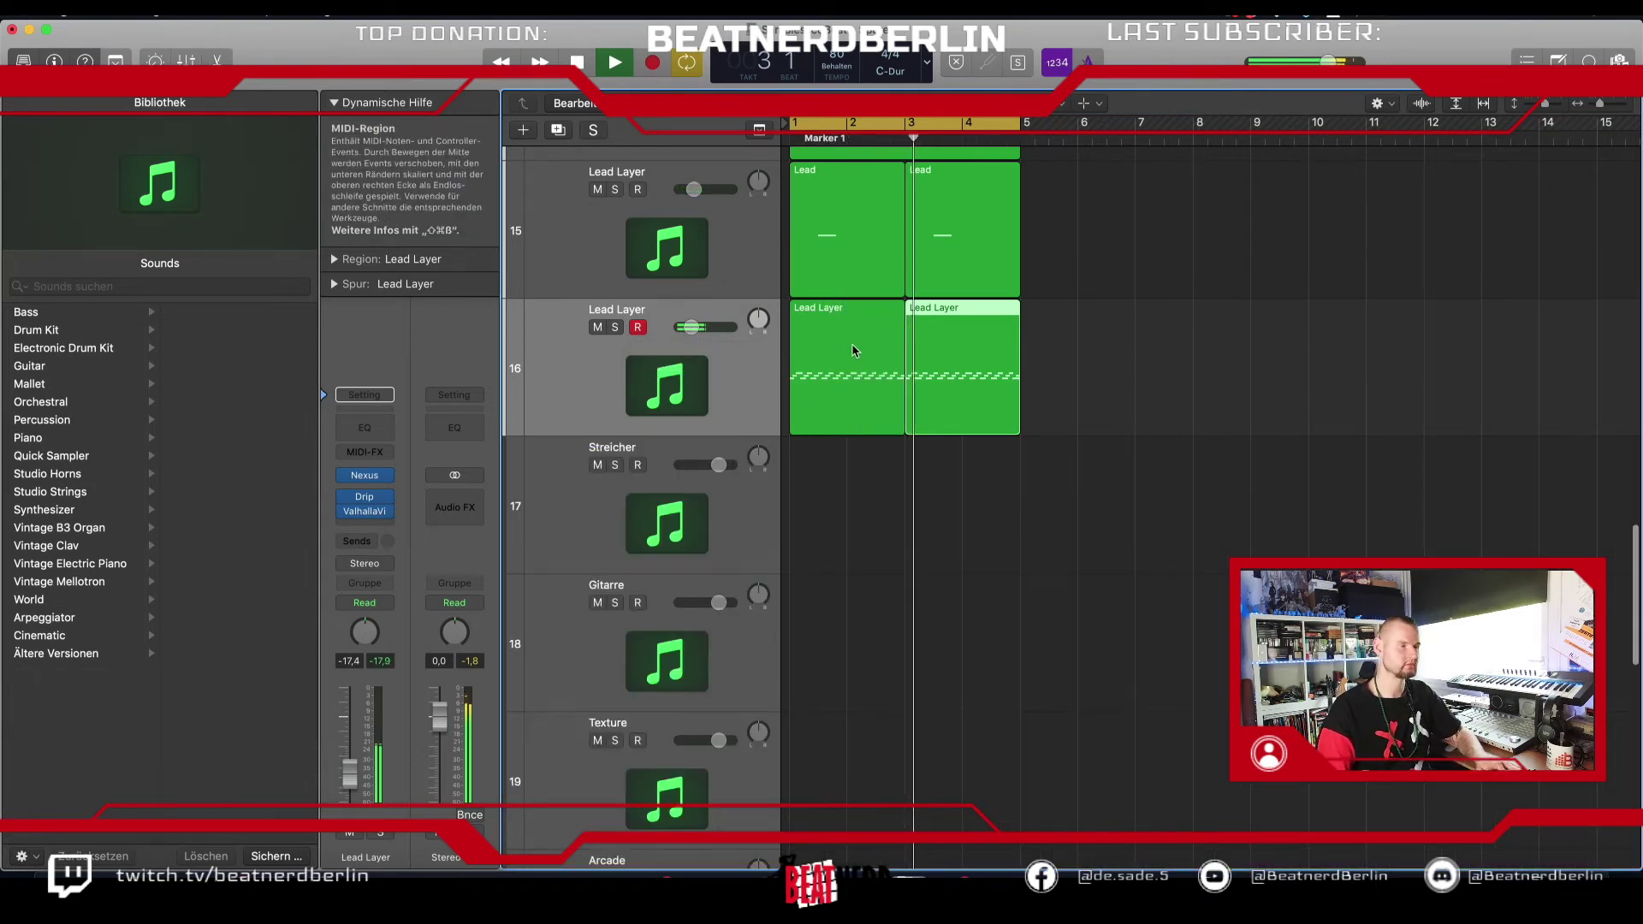
scroll(853, 350, "up", 2)
scroll(851, 382, "up", 4)
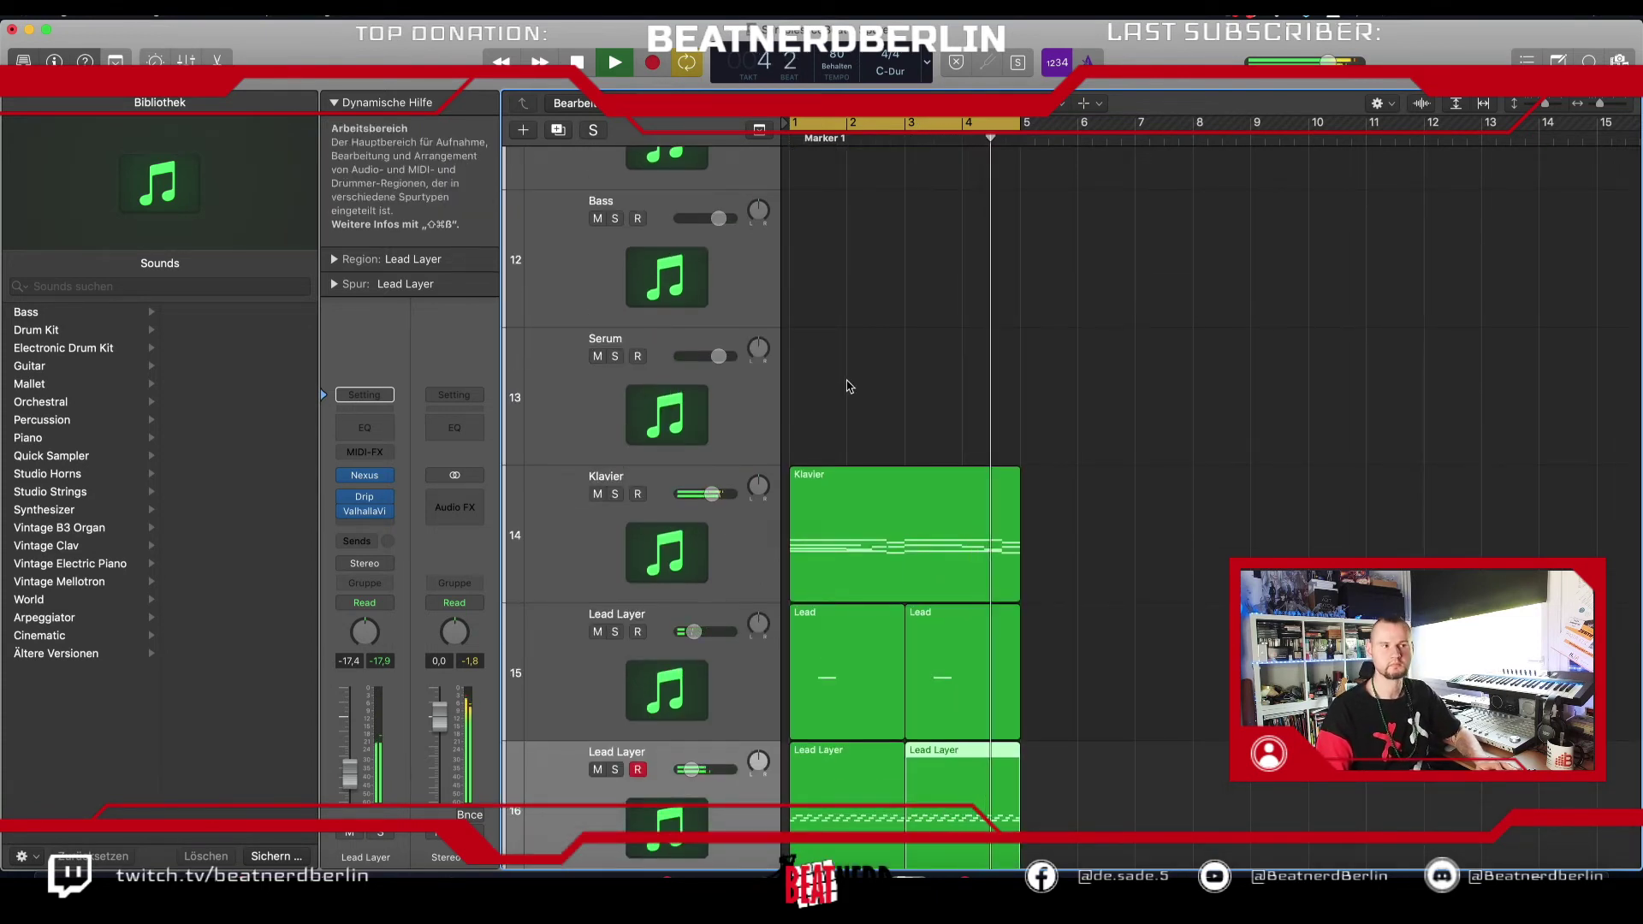
key("space")
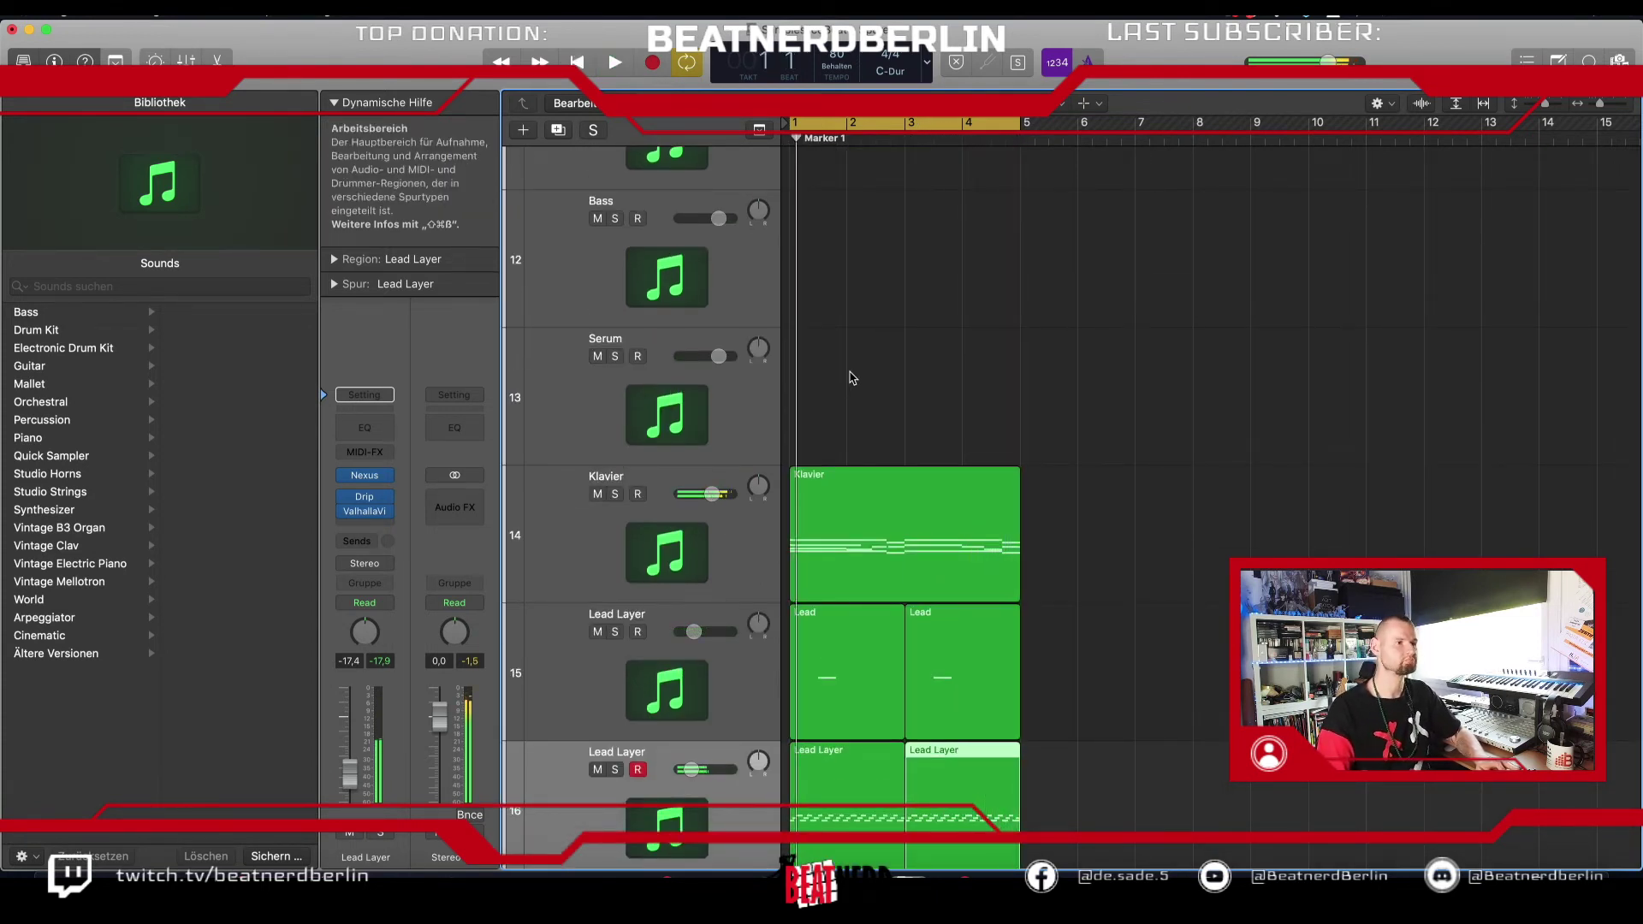
Step: Copy the first two-bar Kick region onto the 808 track at bar 1, with the track heights reduced
scroll(753, 372, "up", 3)
left_click(713, 355)
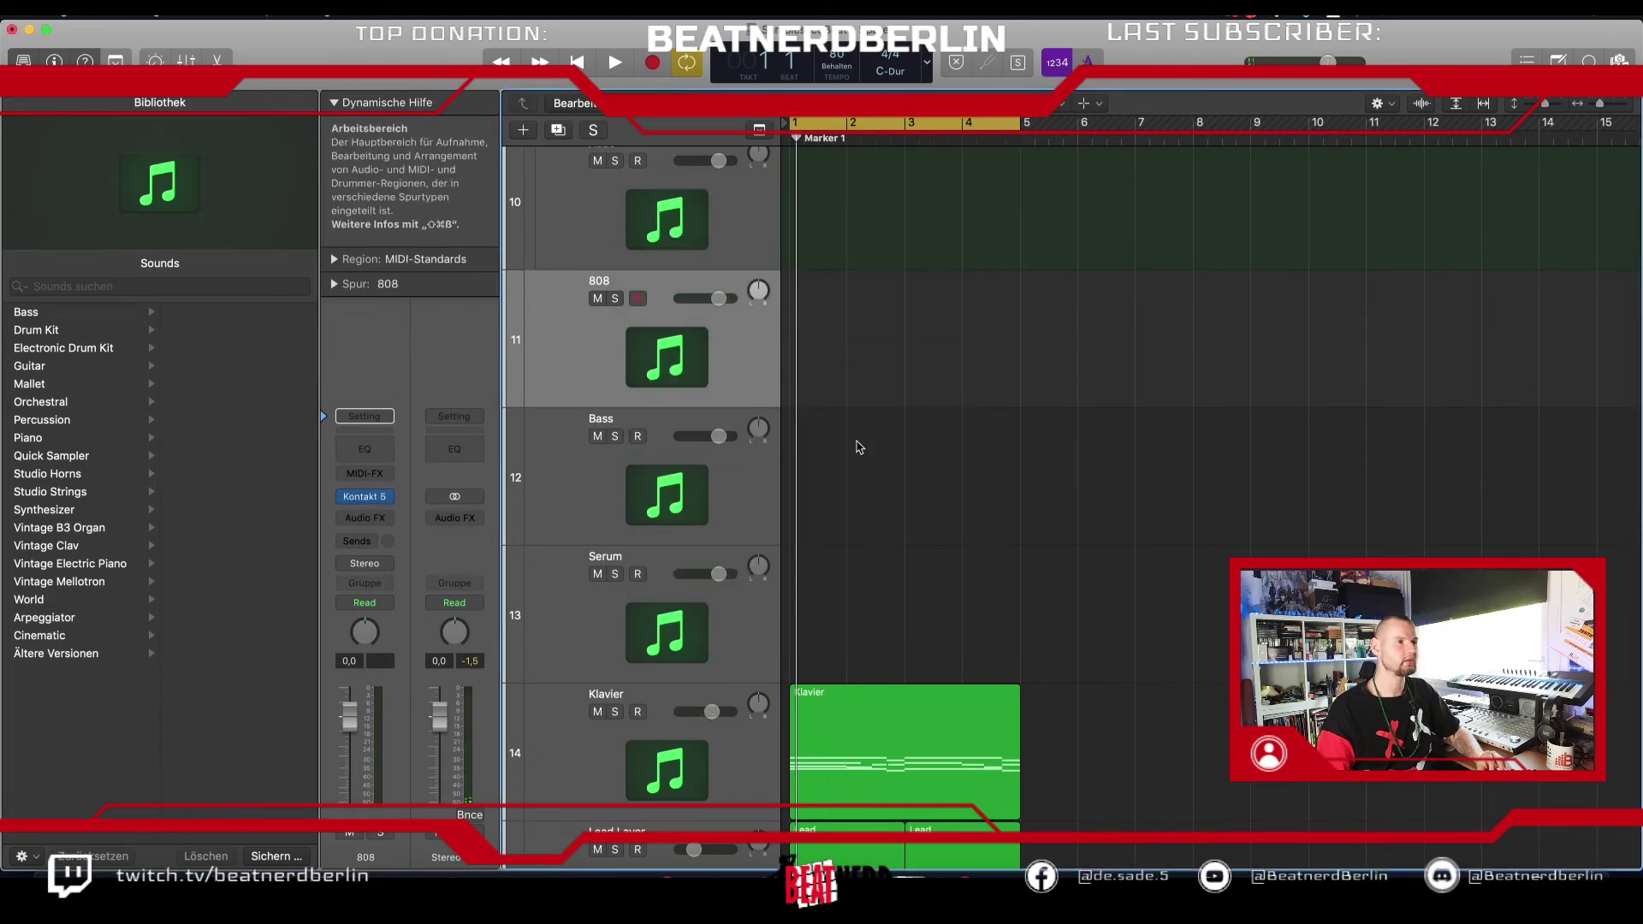
scroll(916, 376, "up", 3)
scroll(973, 301, "up", 10)
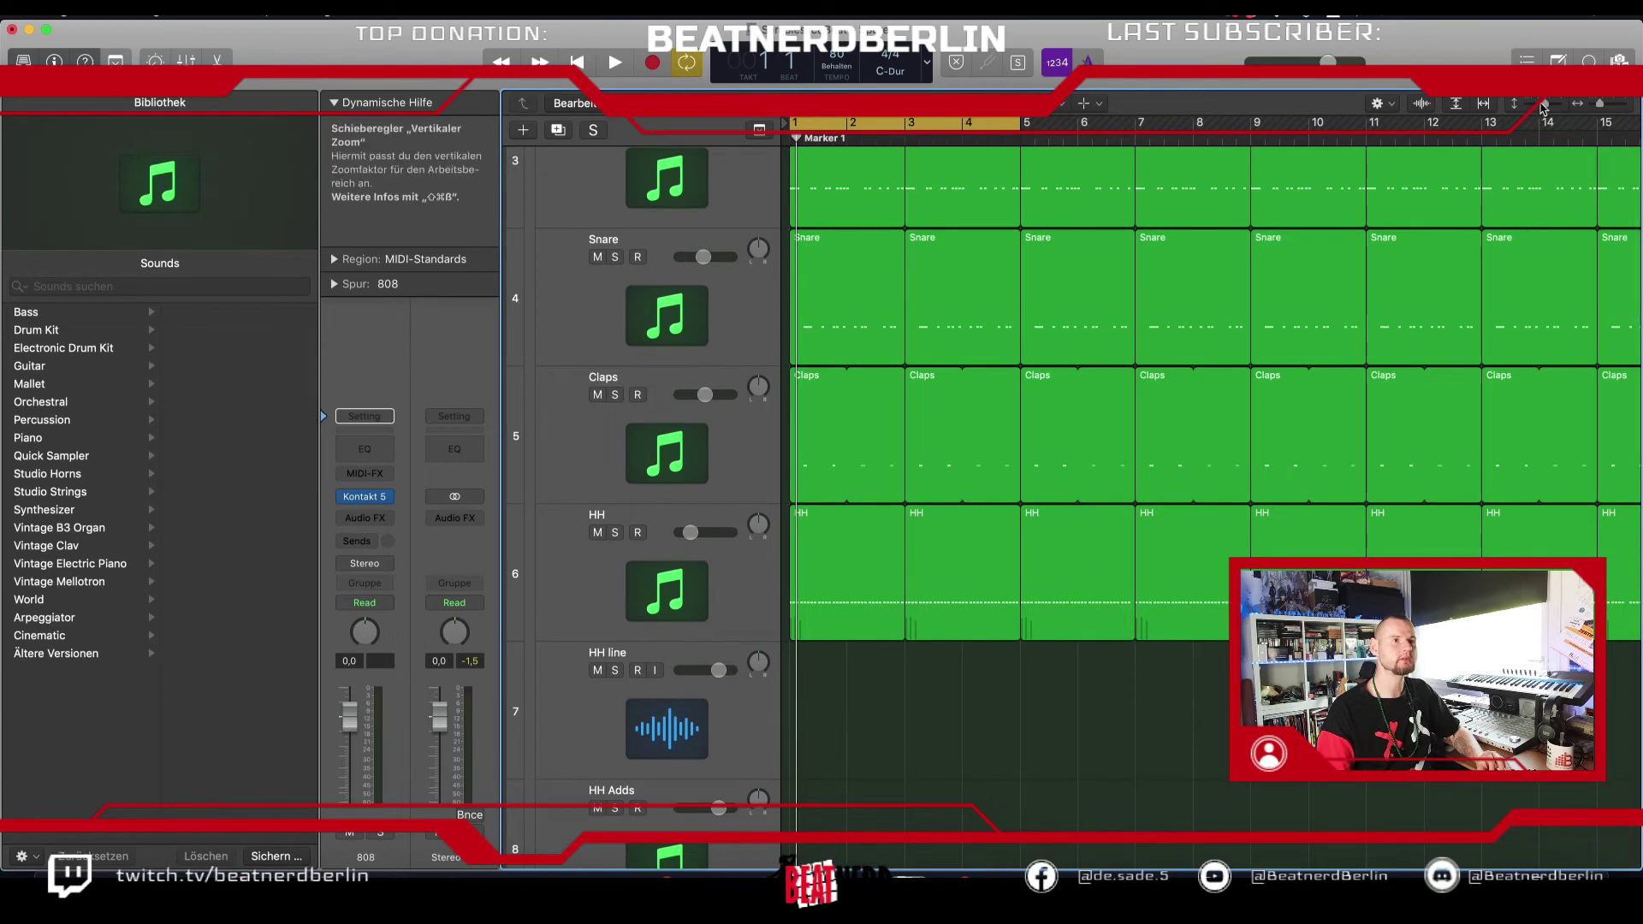
left_click_drag(1543, 107, 1537, 107)
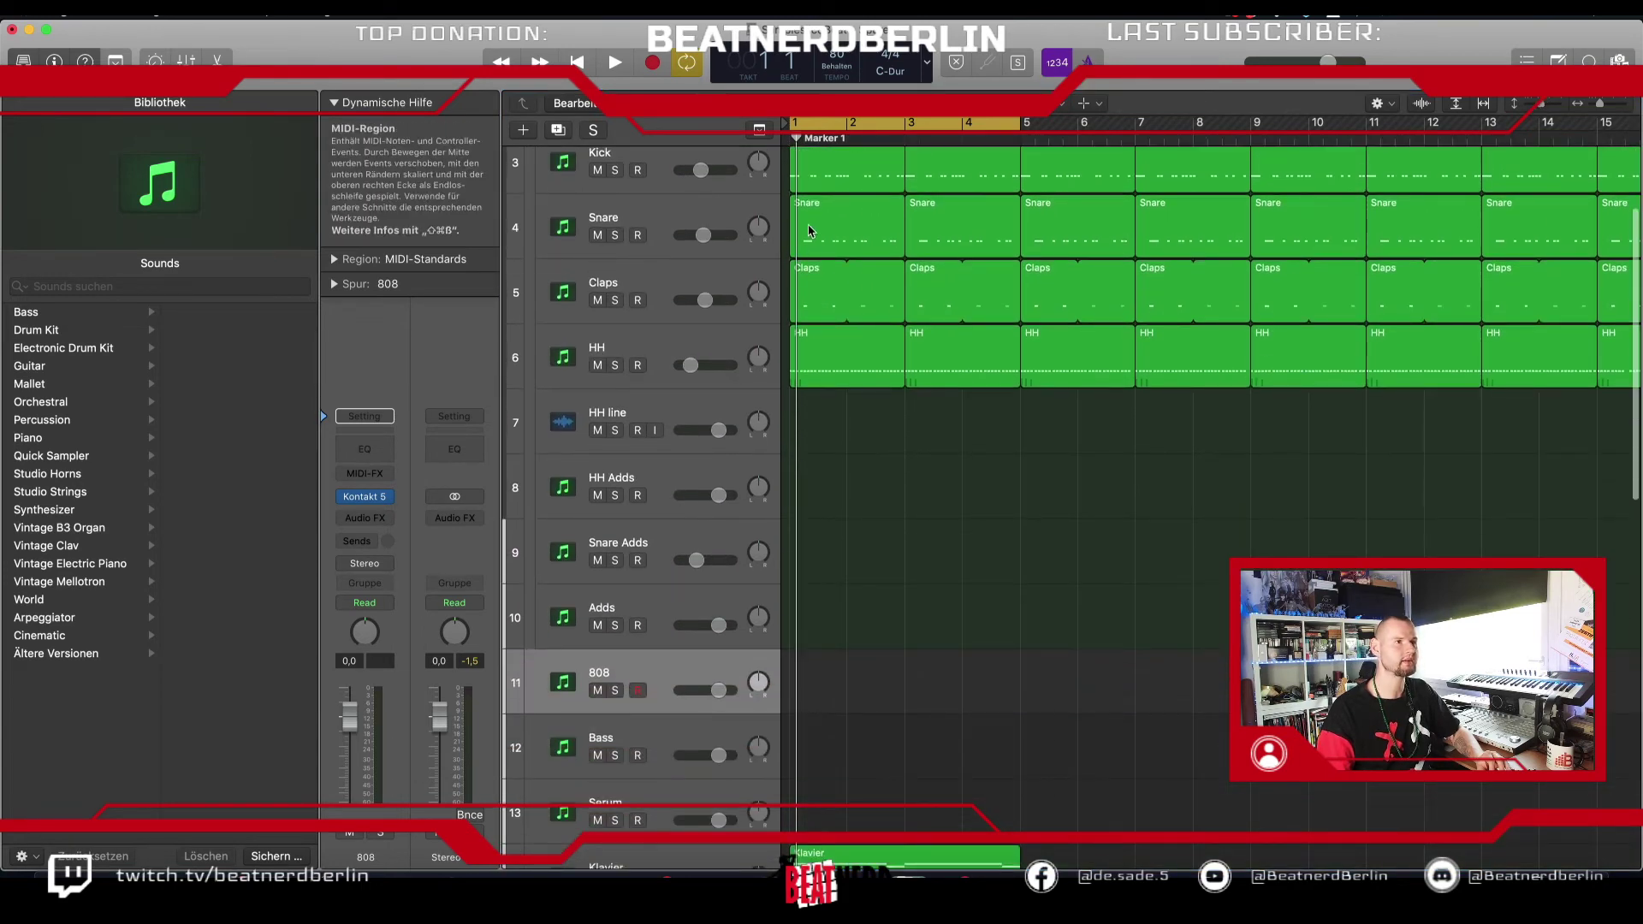
left_click(821, 189)
left_click_drag(820, 189, 824, 695)
scroll(843, 723, "down", 1)
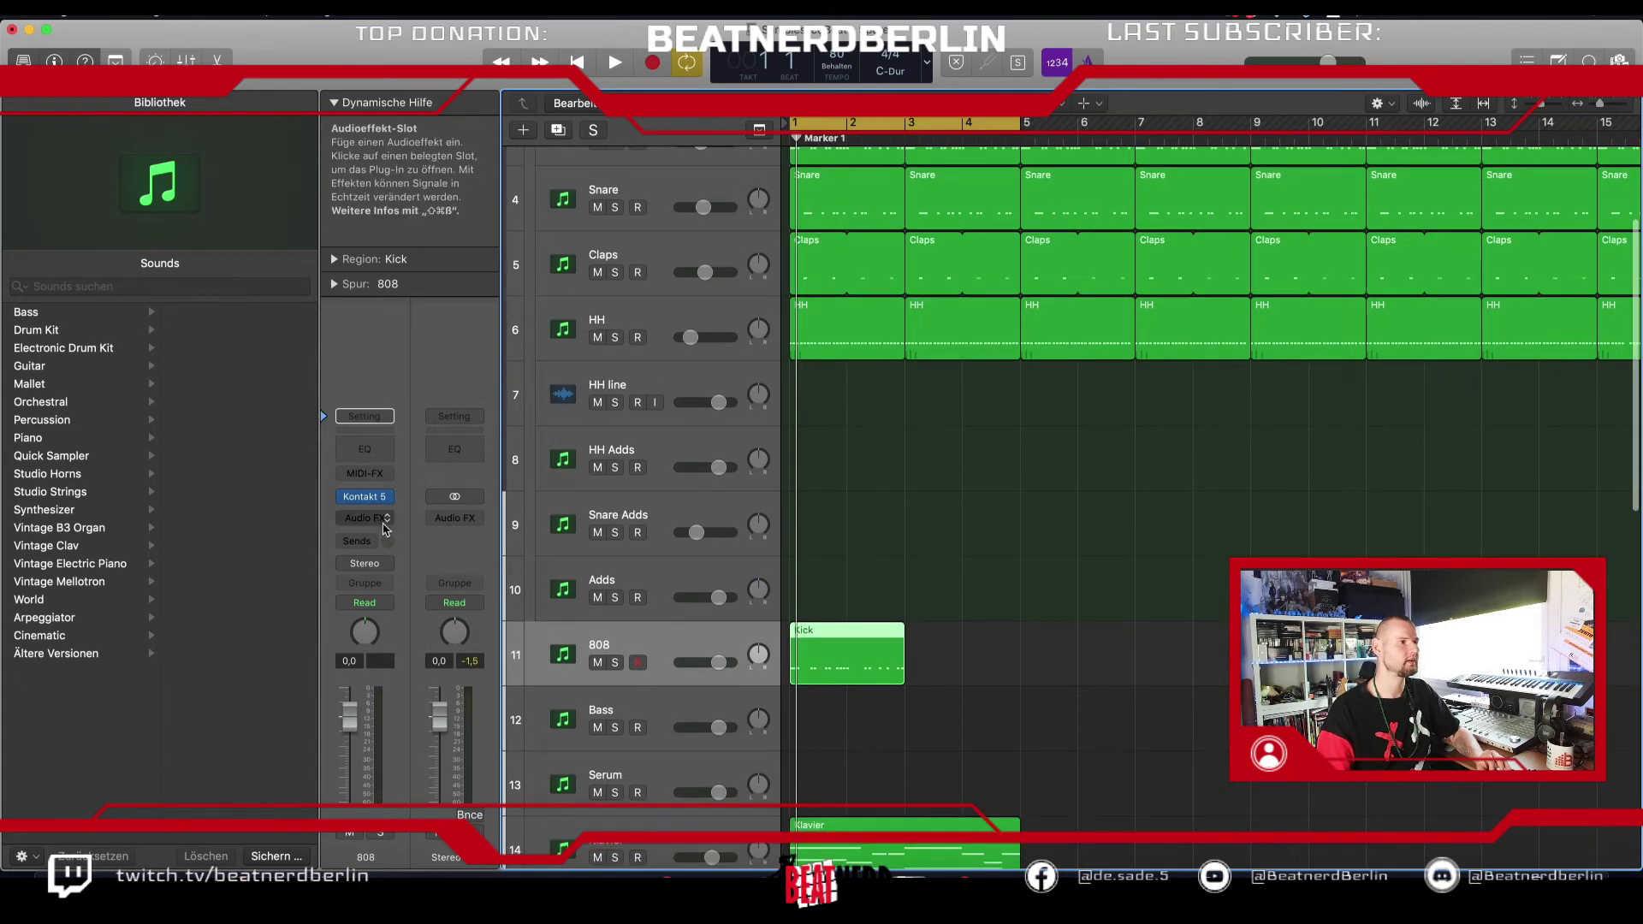
Step: Replace the 808 track's Kontakt 5 instrument with FutureAudioWorkshop's SubLab
left_click(387, 496)
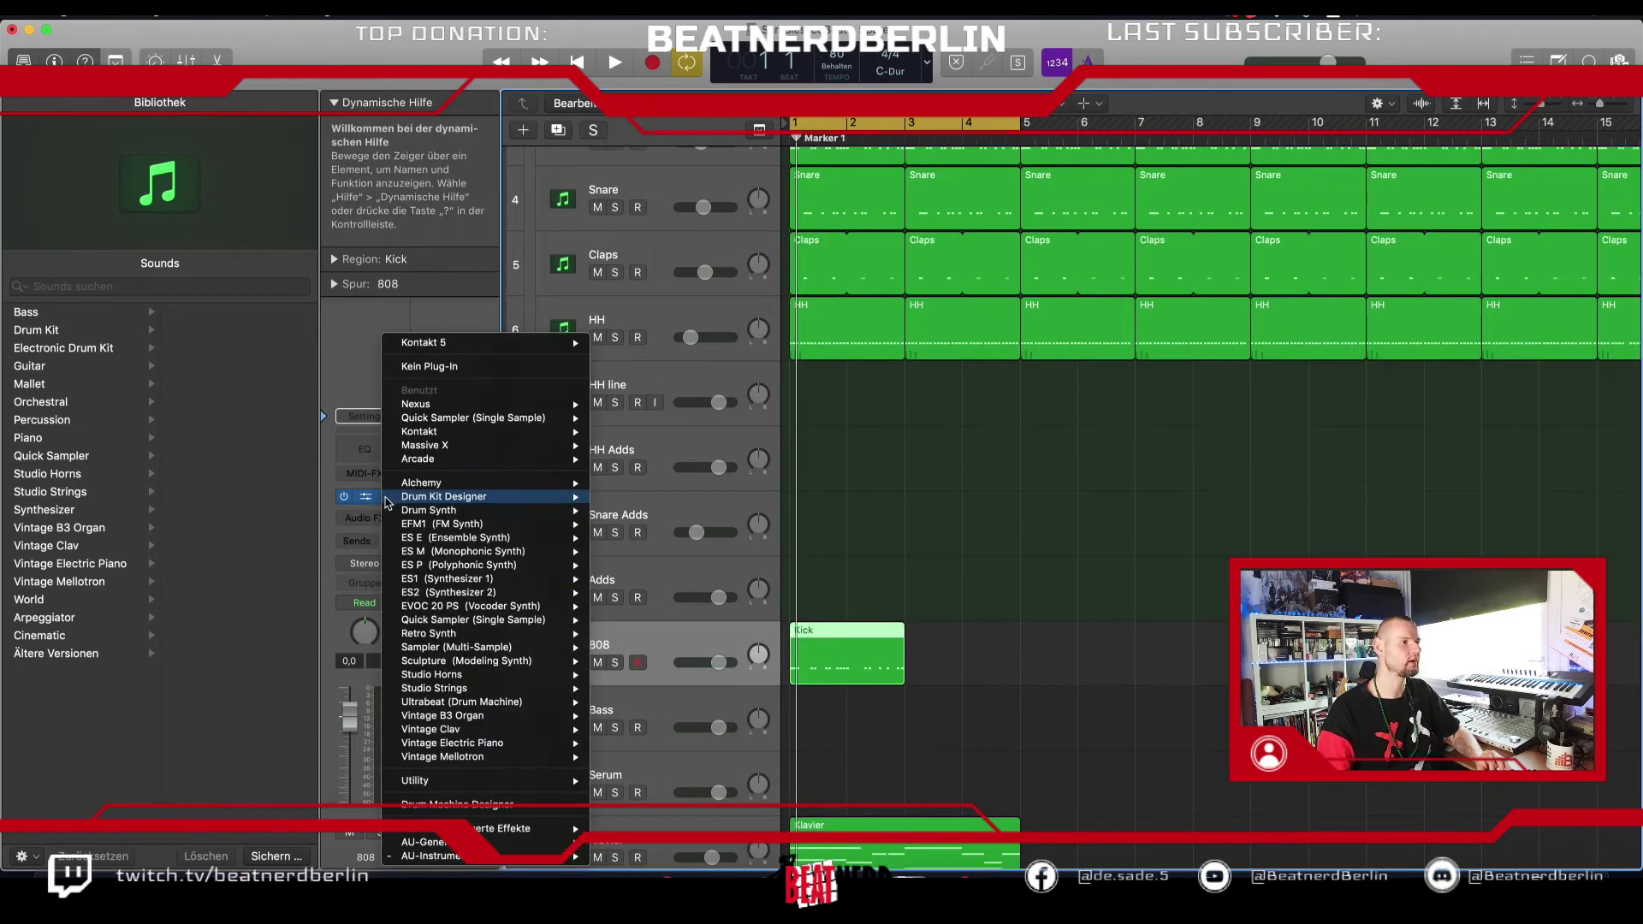
mouse_move(480, 856)
mouse_move(708, 647)
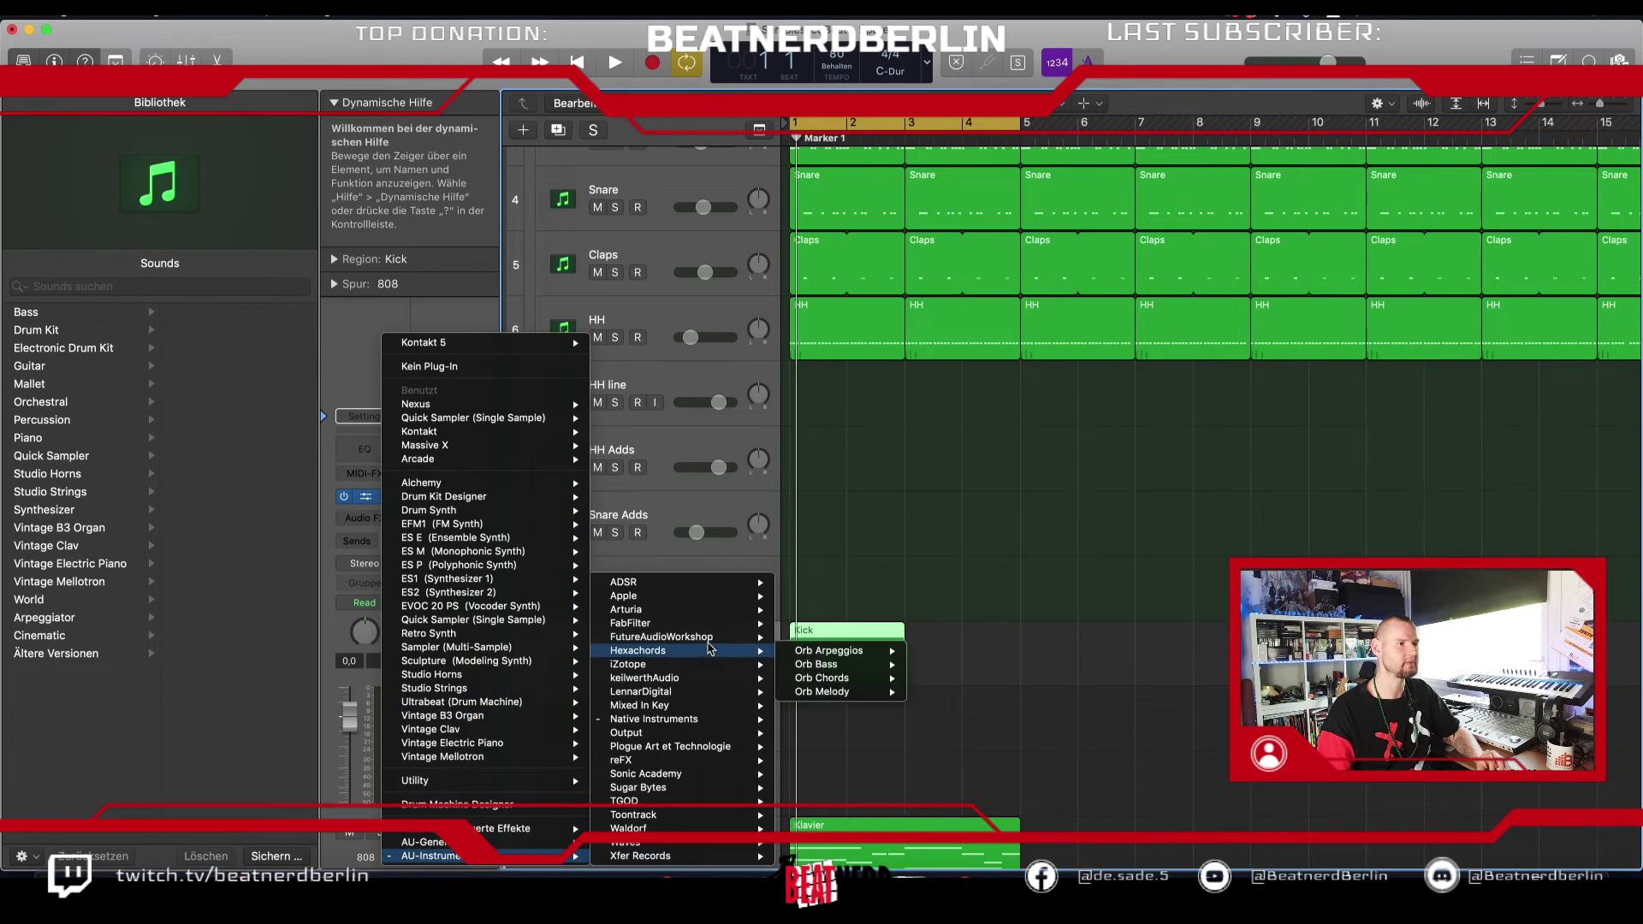
left_click(903, 639)
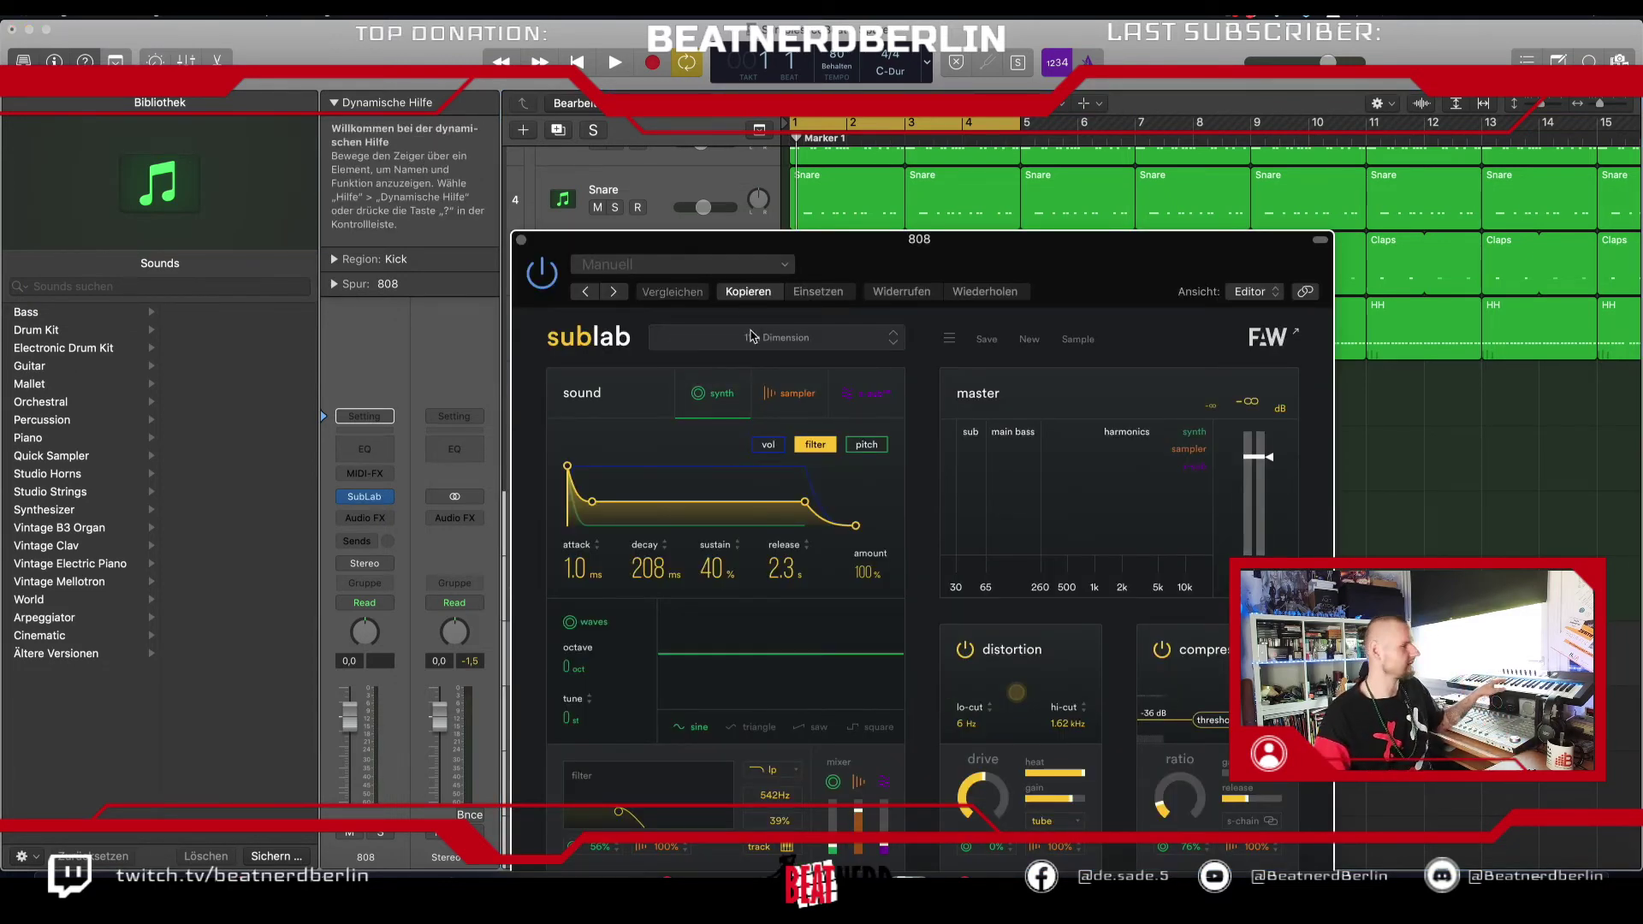
Step: Load SubLab's 808 Oxy preset and lower the 808 track's volume to -9.8 dB
left_click(892, 344)
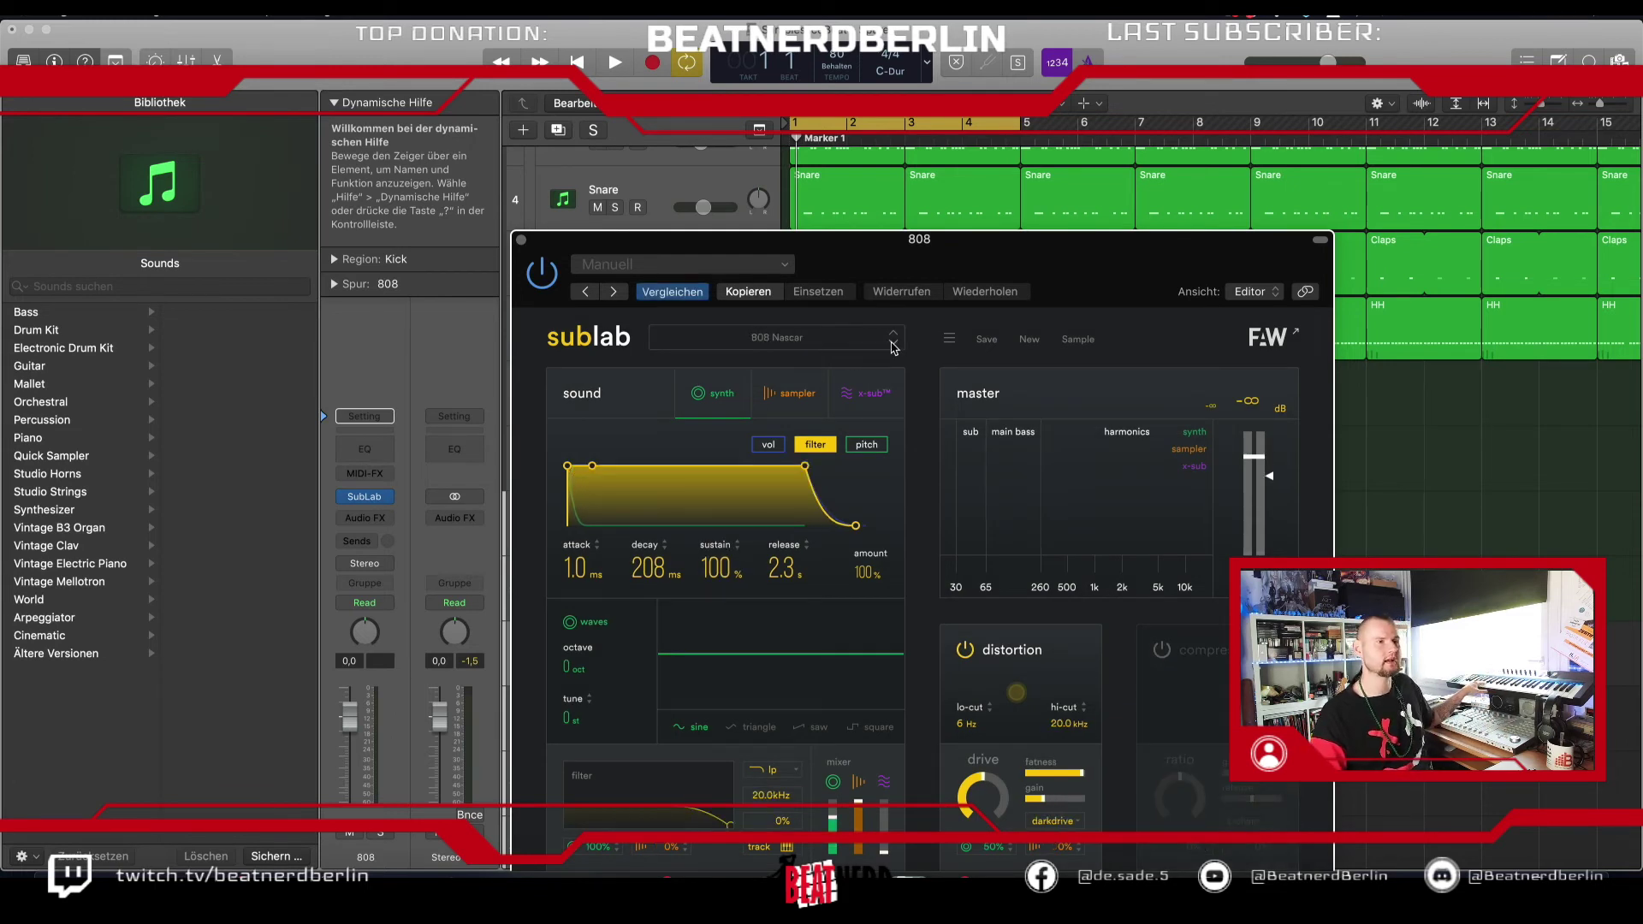
left_click(892, 344)
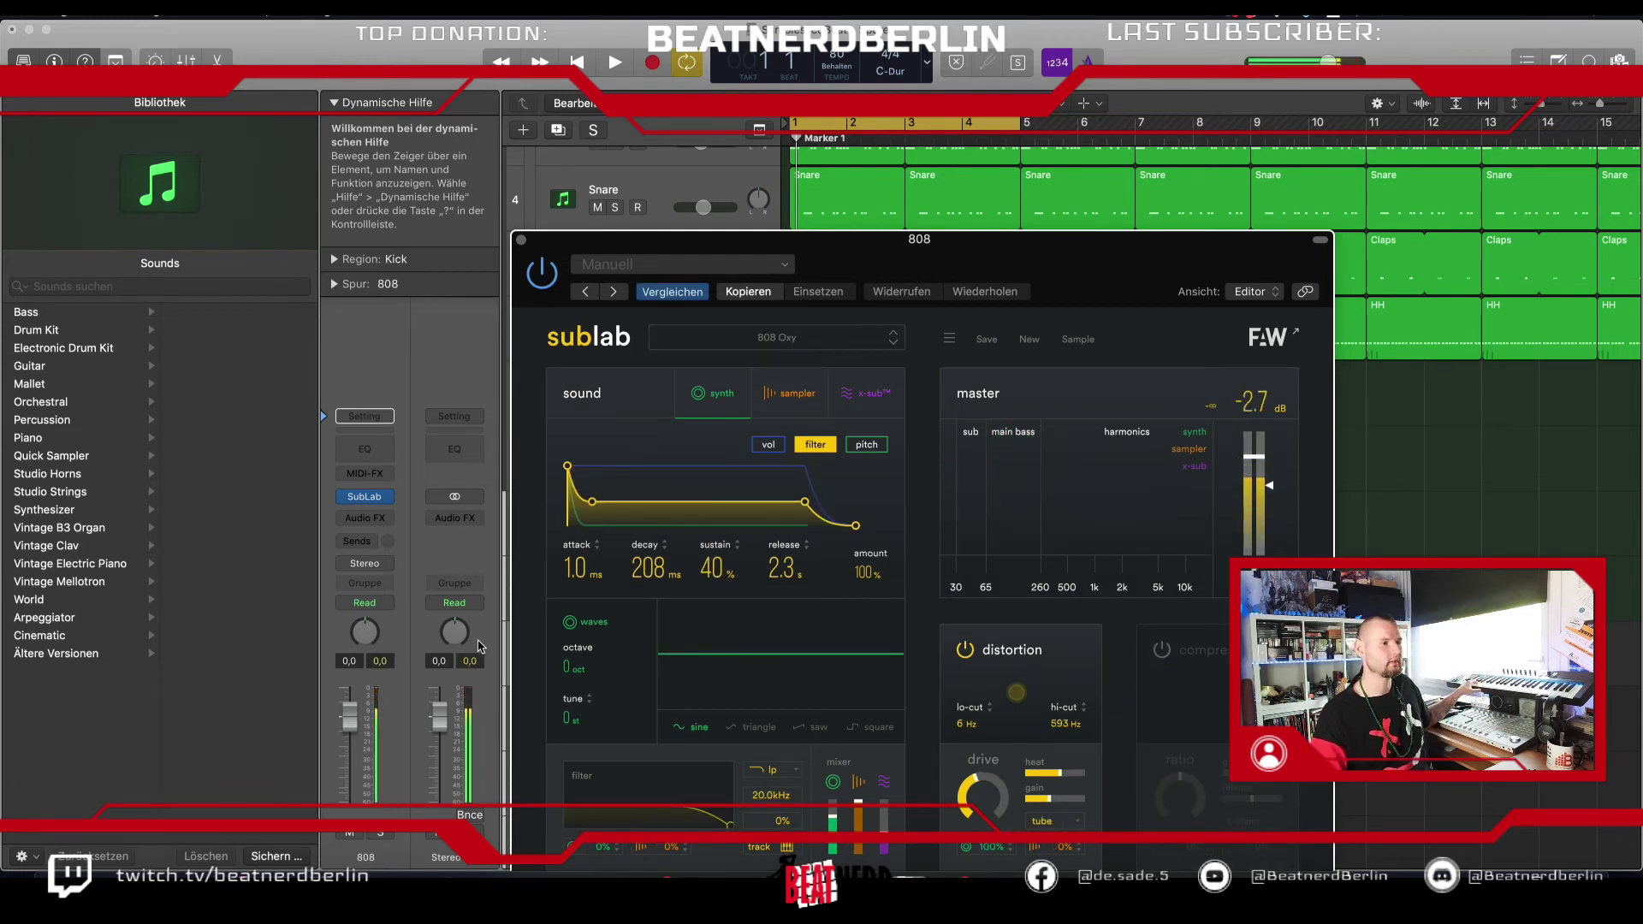
left_click_drag(349, 717, 347, 757)
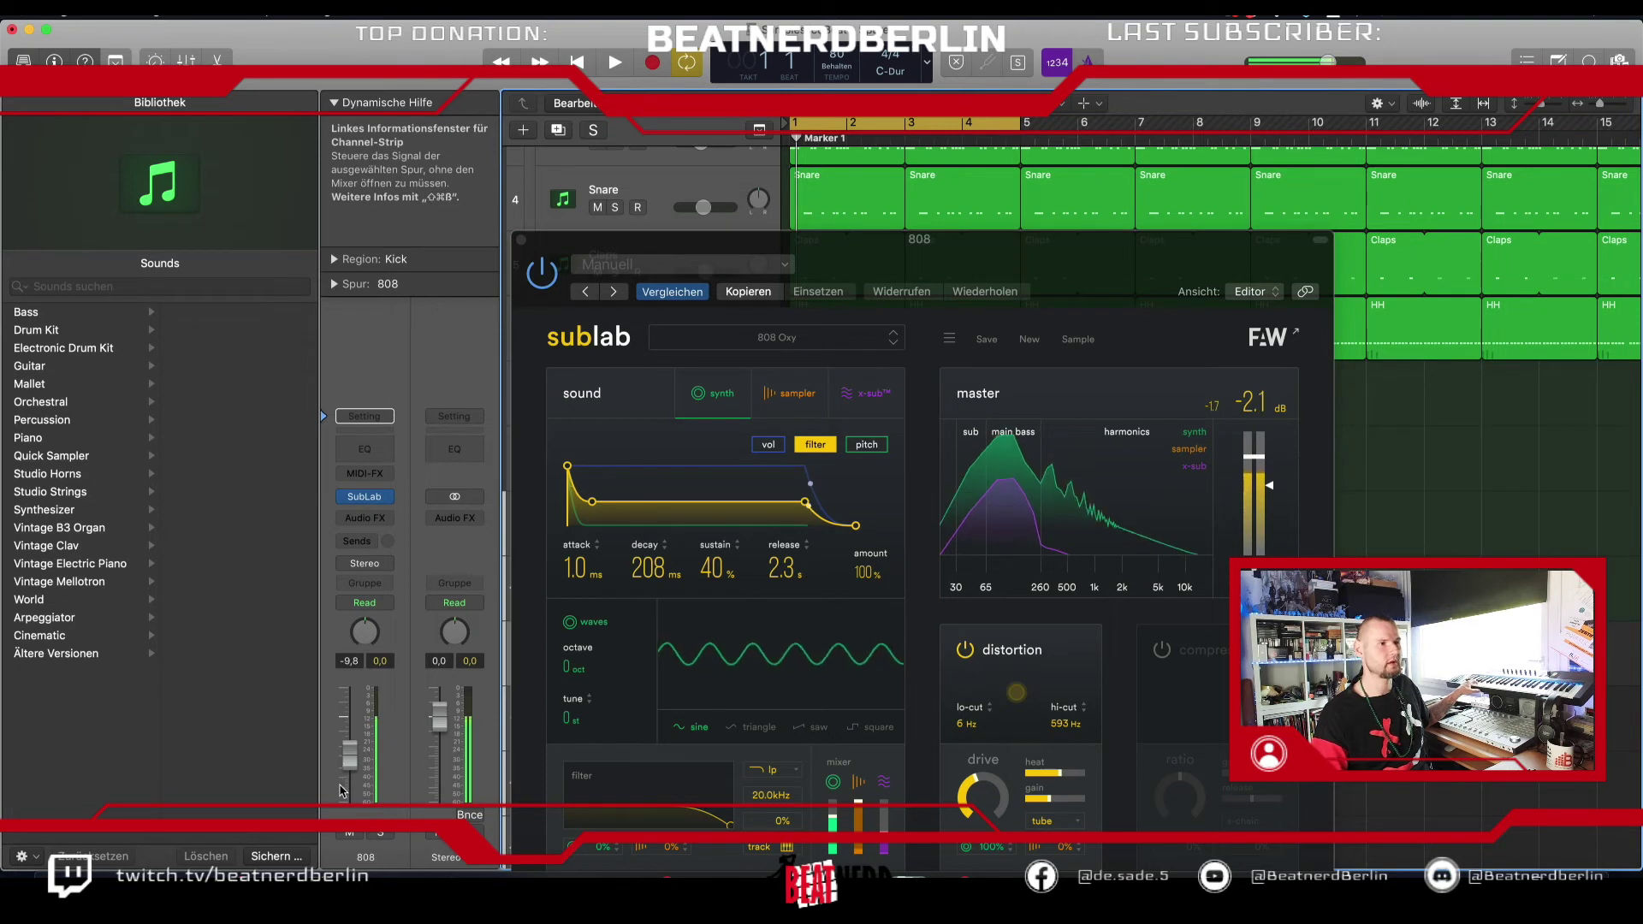
Step: Audition SubLab presets 808 Signature 1, 808 Smoke and Afterburner, keep Bank Account, and close the plug-in window
left_click(893, 344)
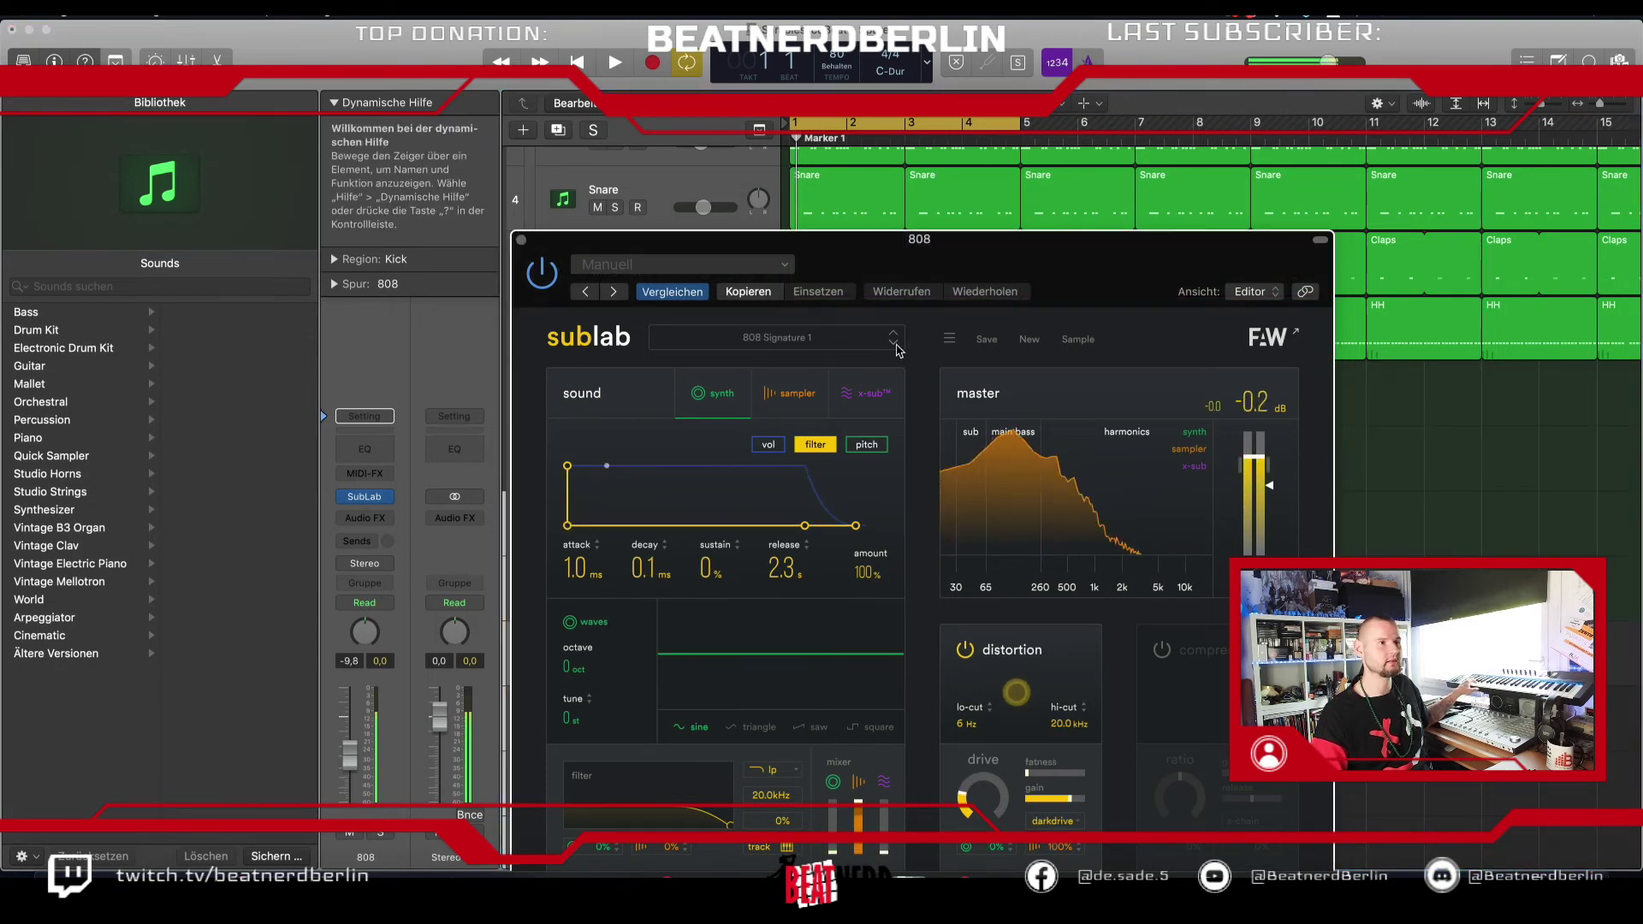
left_click(895, 345)
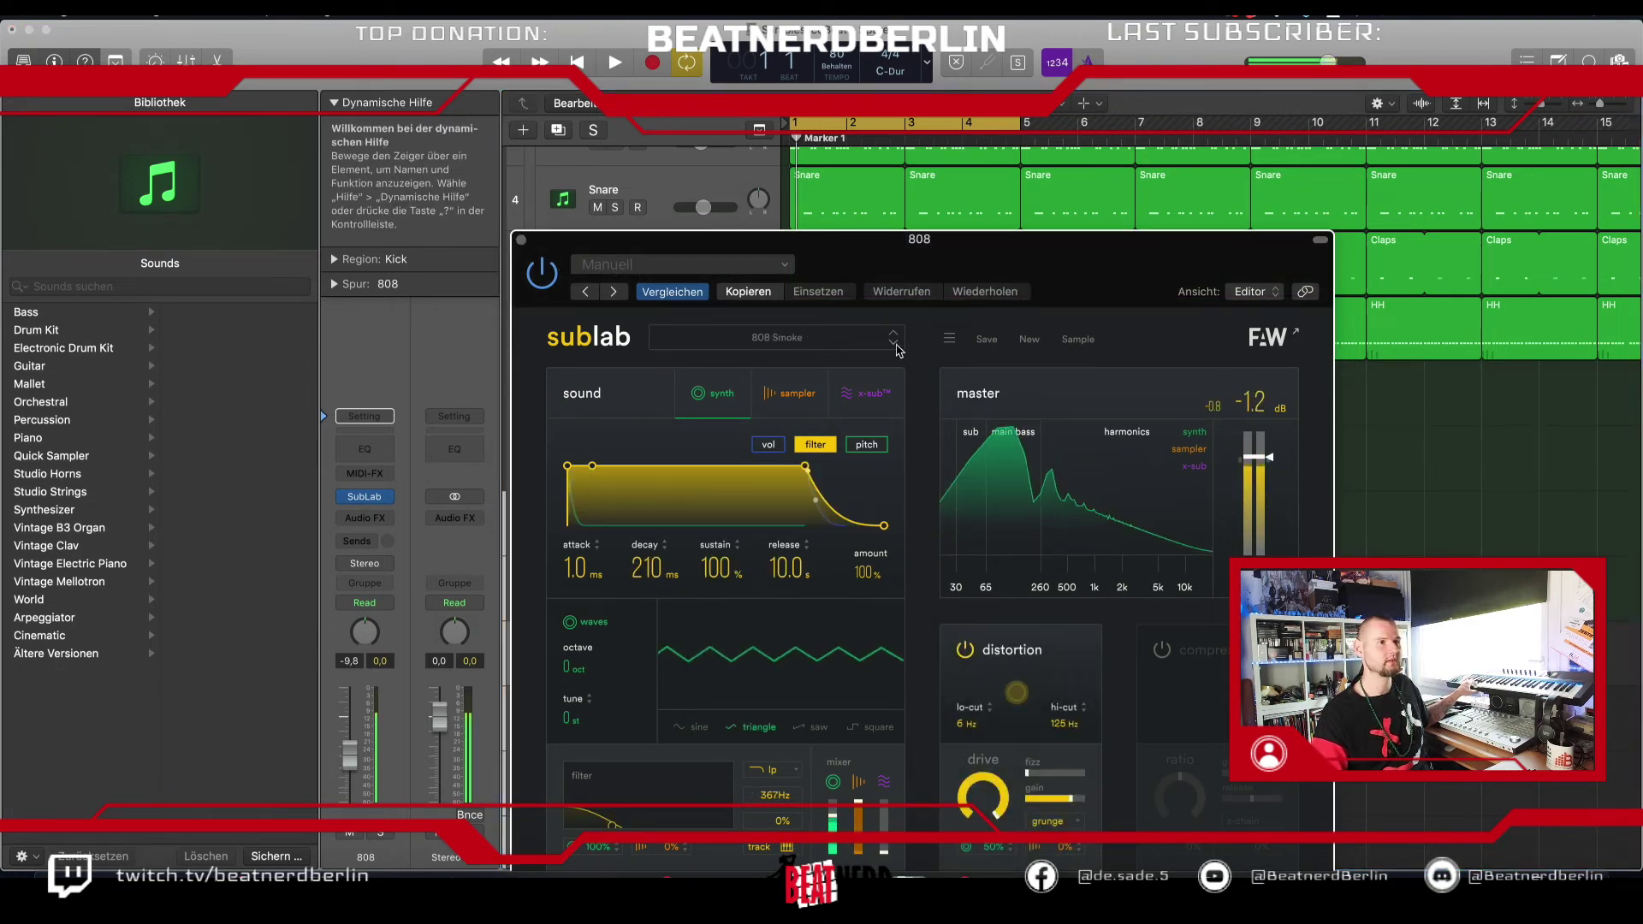
left_click(895, 345)
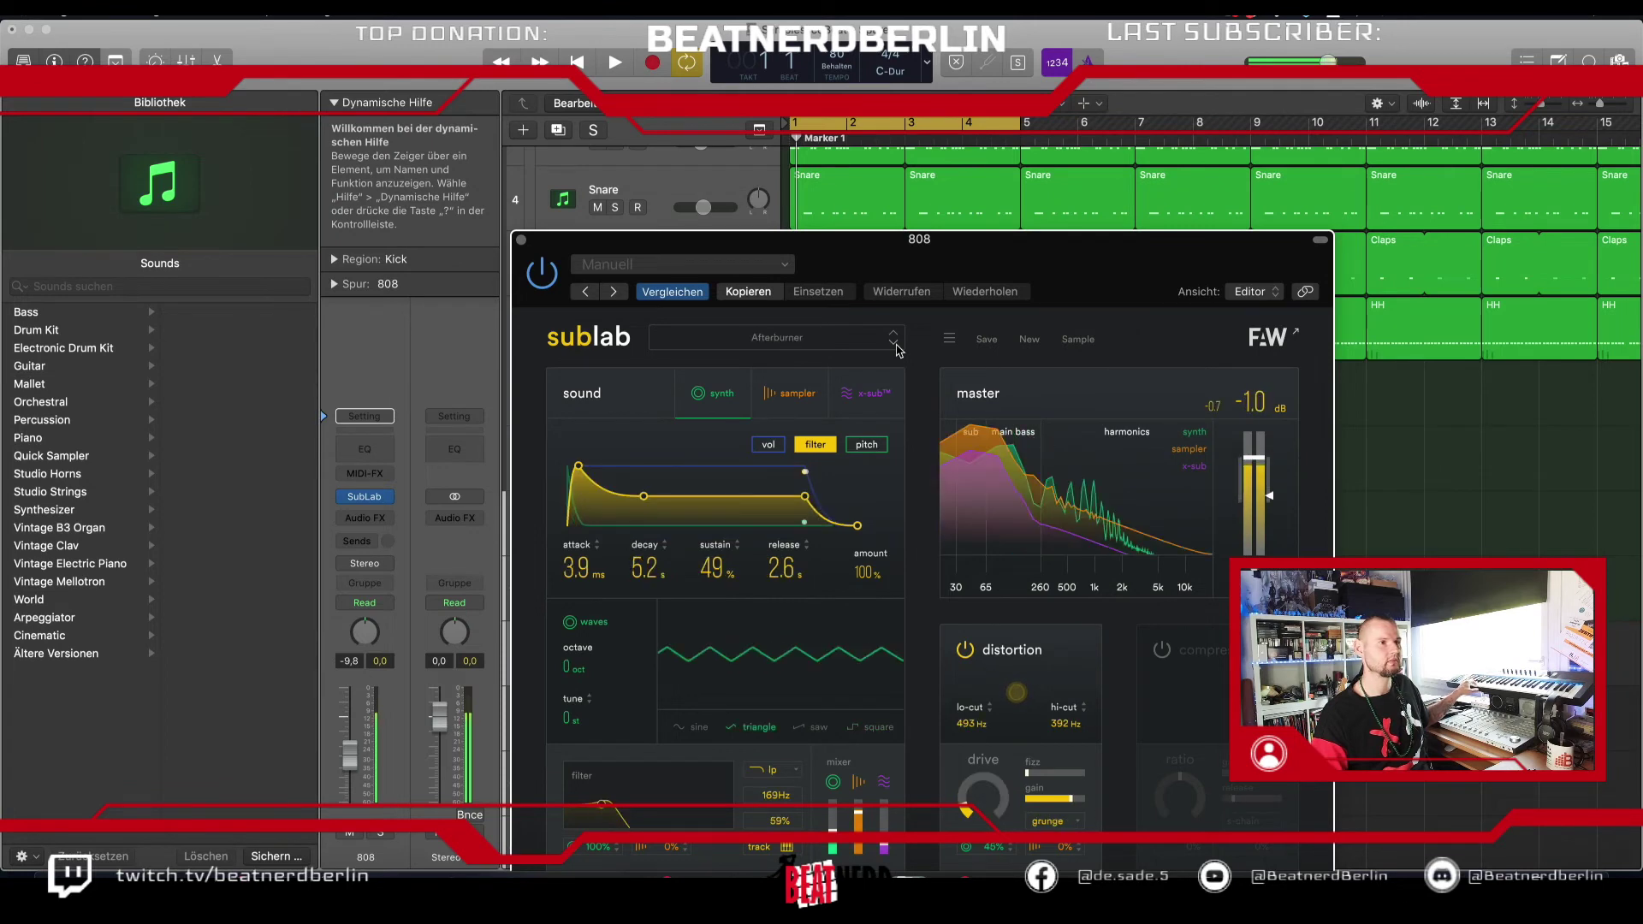
left_click(895, 345)
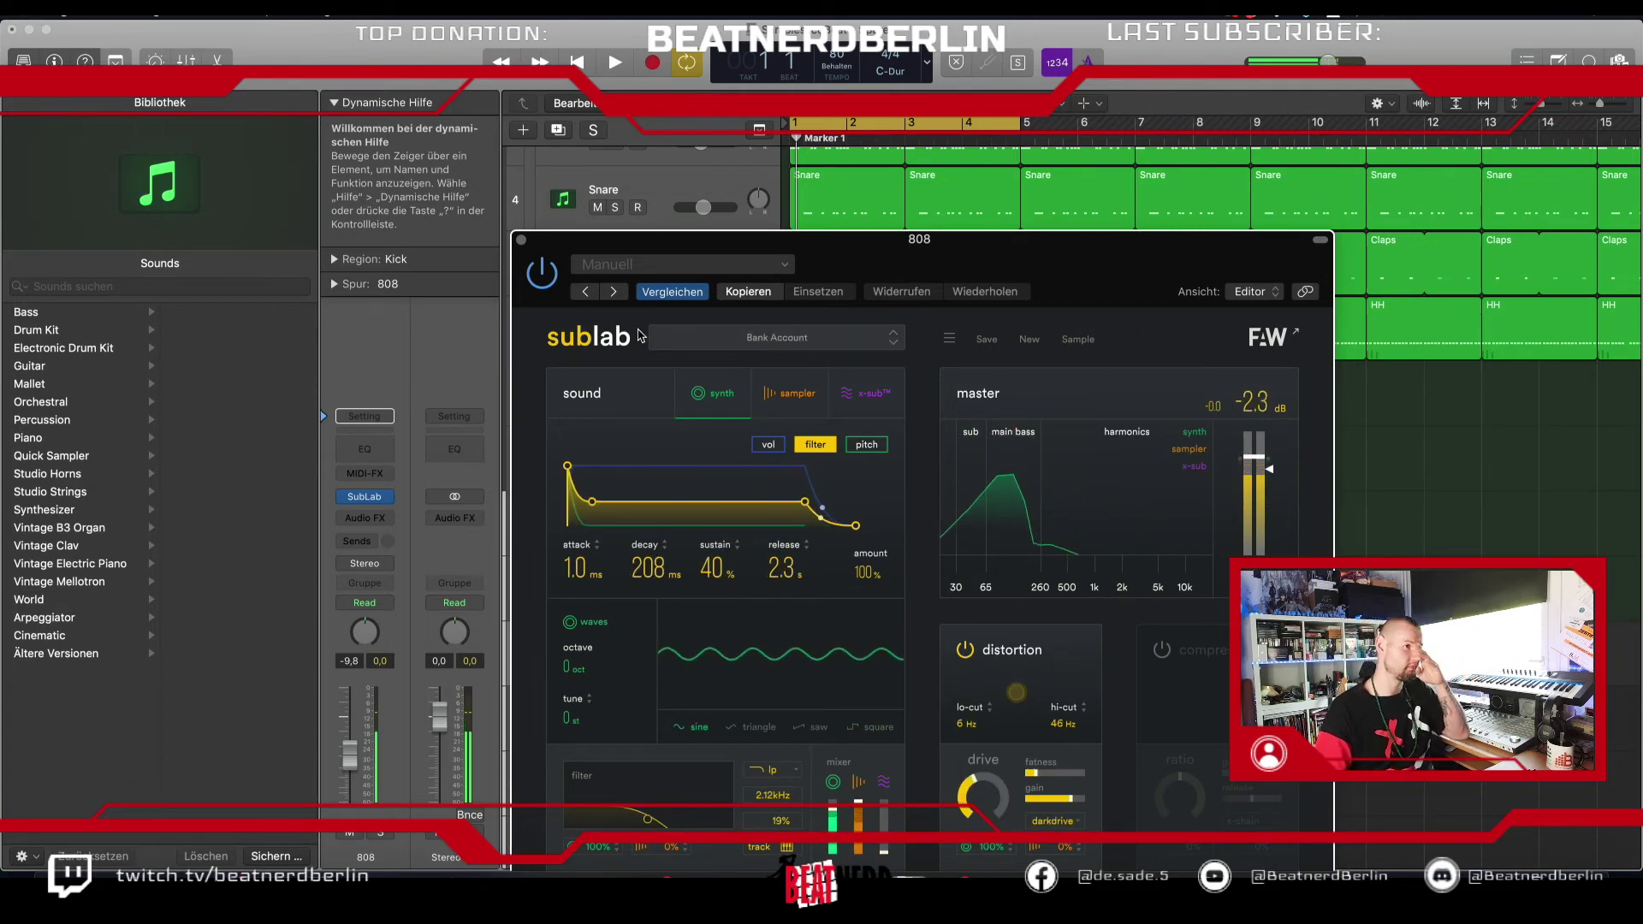
key("super+w")
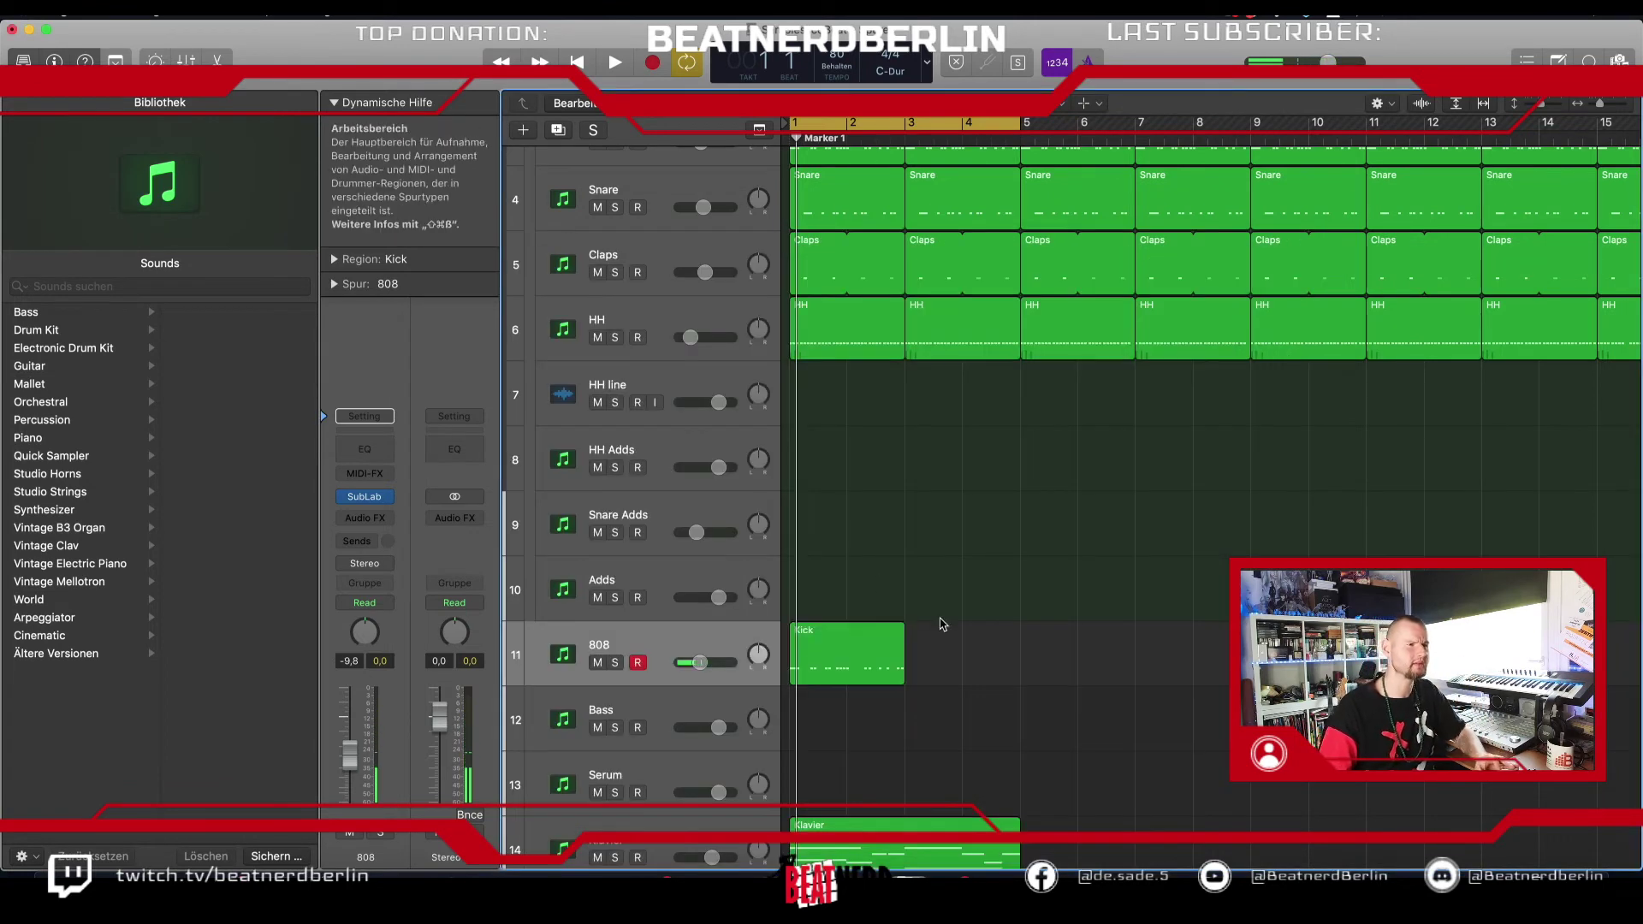
Step: Open the 808 track's Kick region in the note editor, transpose all its notes up to D#1, and play it back
double_click(856, 678)
key("super+a")
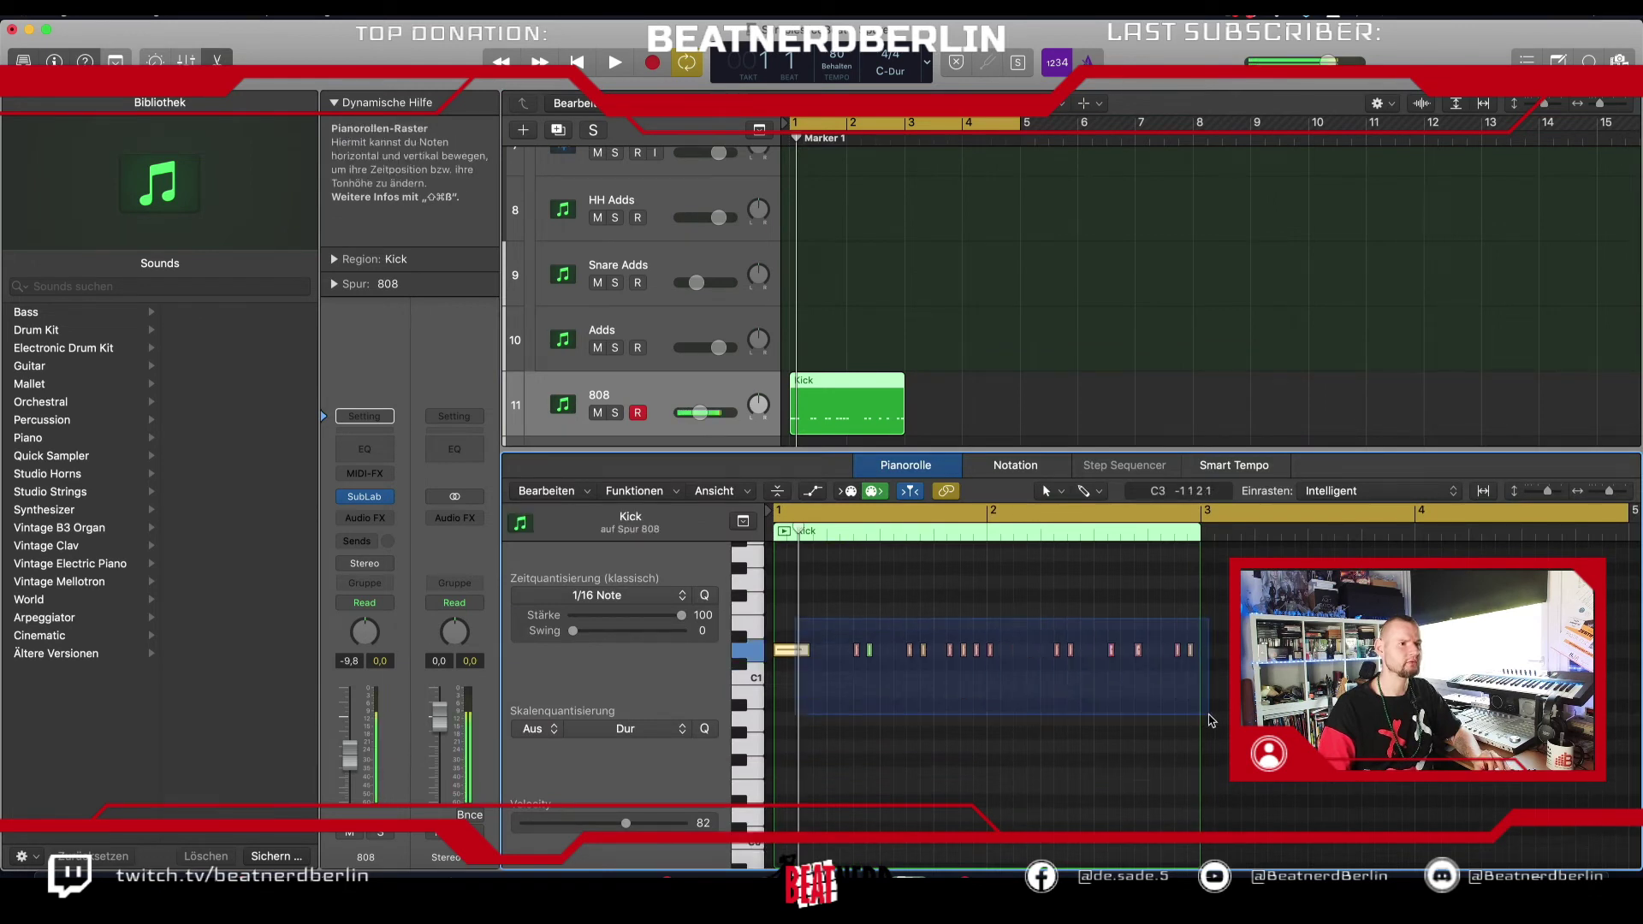
mouse_move(799, 655)
left_mouse_down()
mouse_move(799, 606)
mouse_move(799, 622)
left_mouse_up()
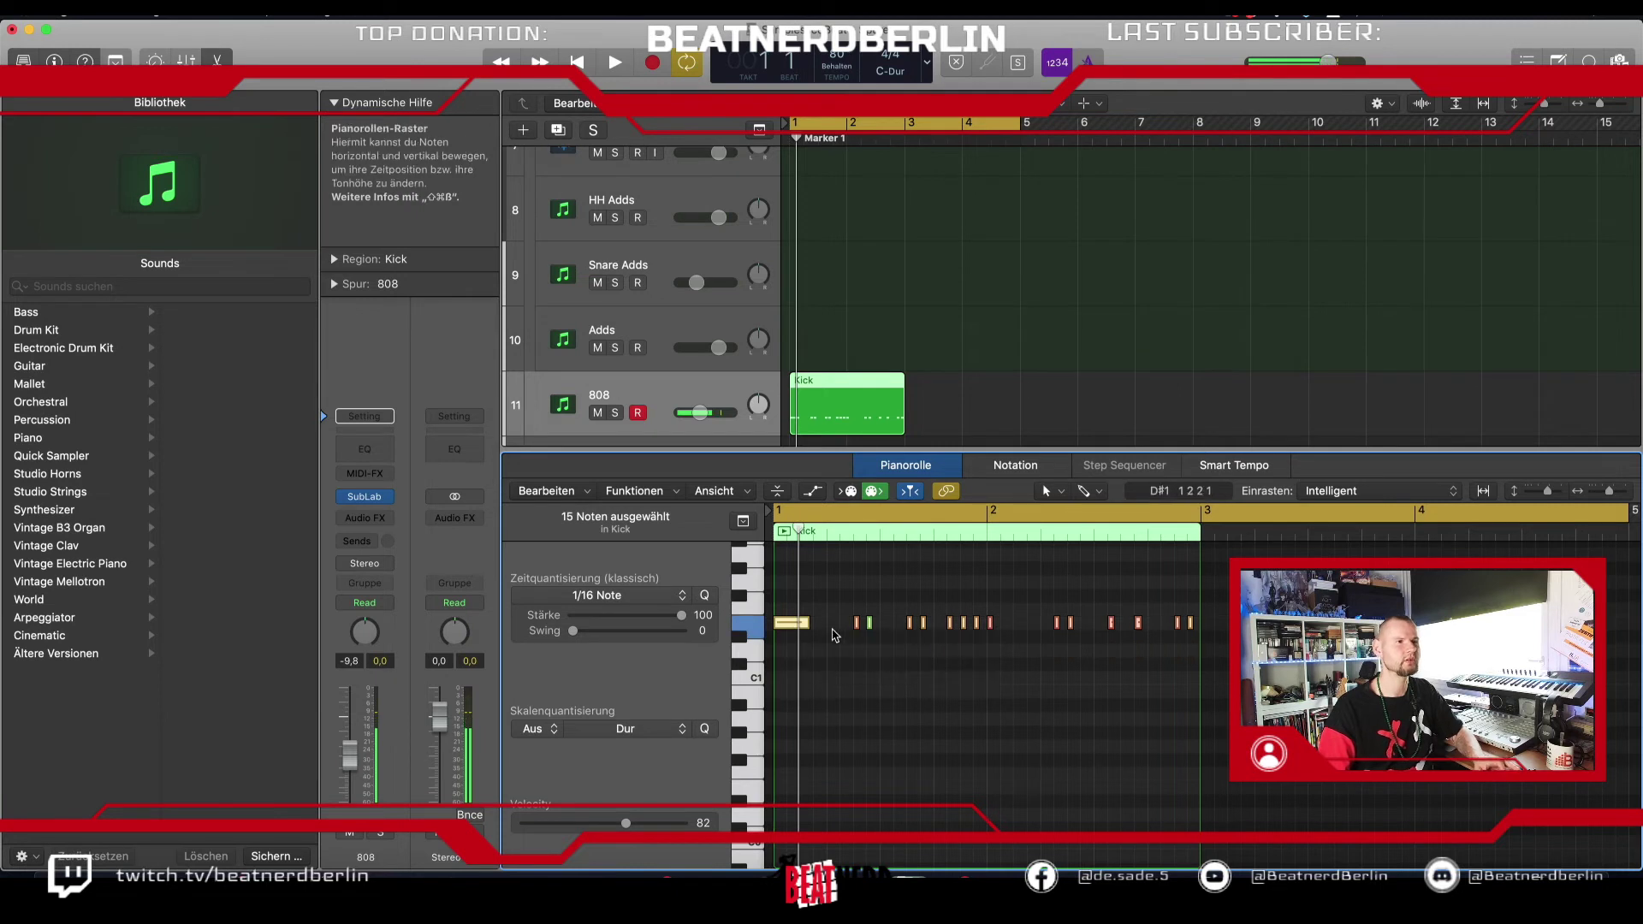
key("space")
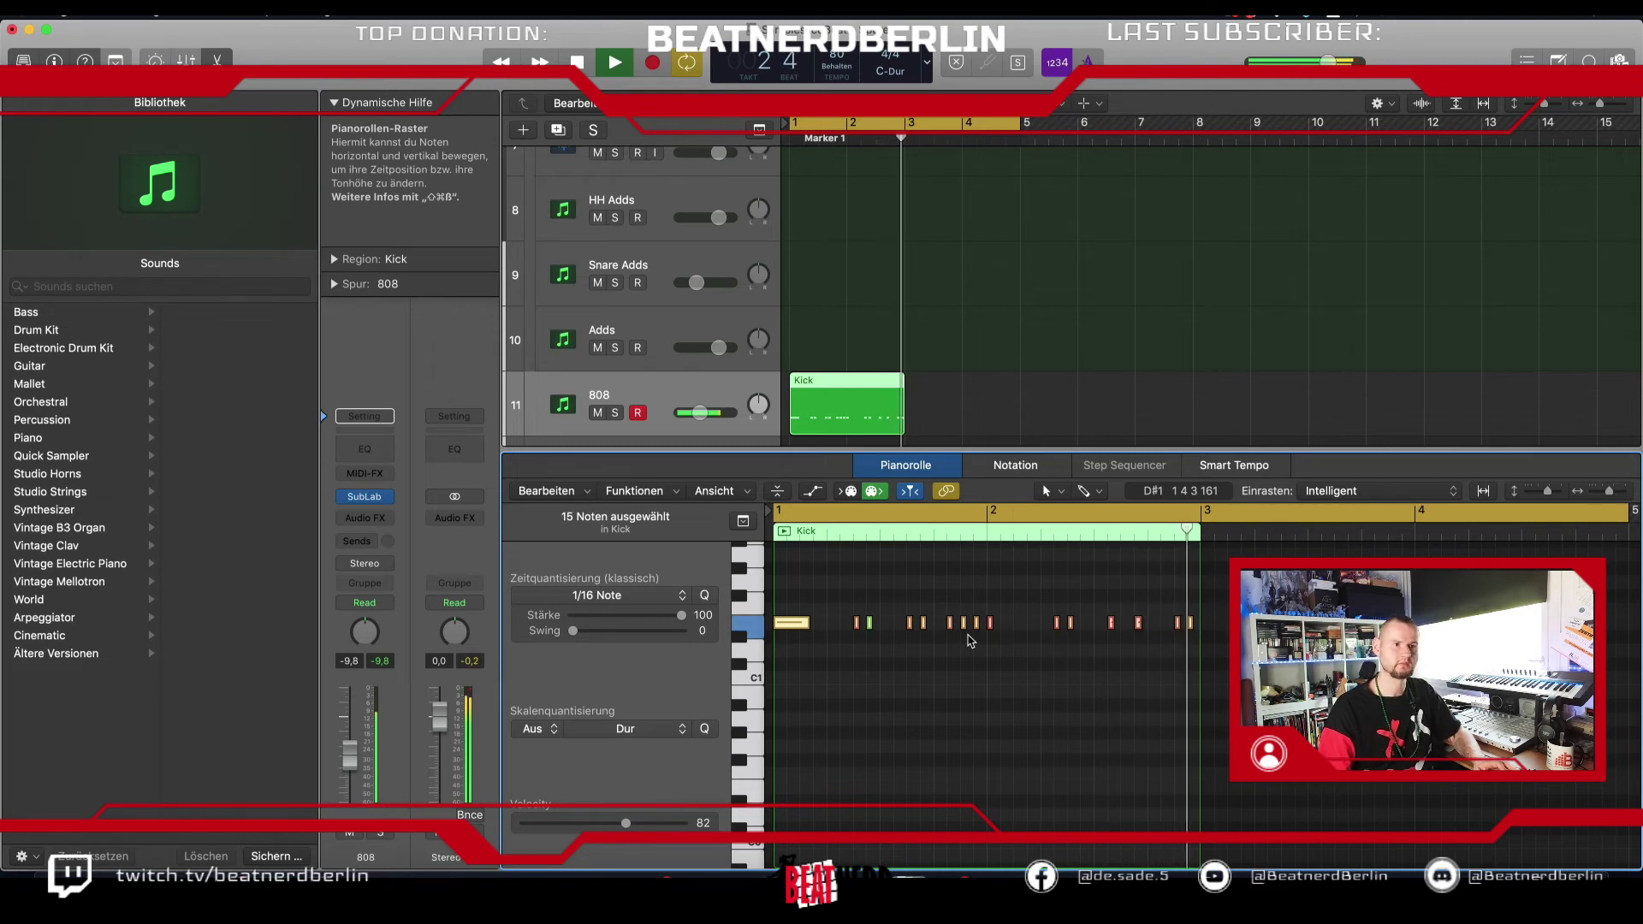
key("space")
Step: Lower the second-to-last note of bar 2 to C1, extend it in place of the final short note, and audition the change
left_click(1181, 627)
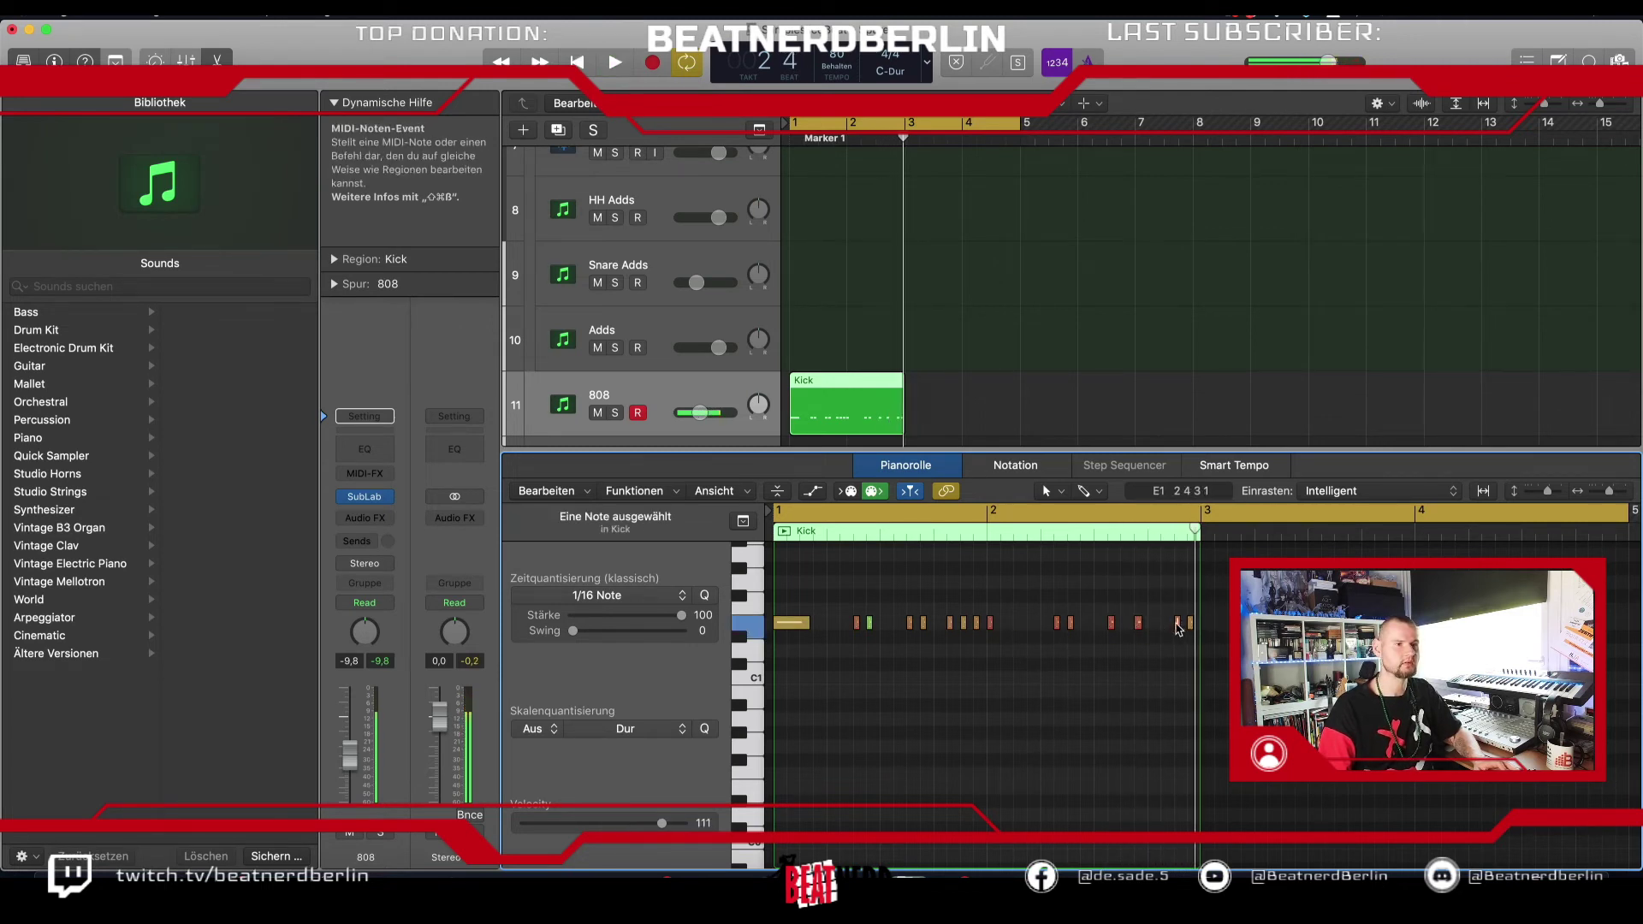
mouse_move(1179, 627)
left_mouse_down()
mouse_move(1182, 683)
mouse_move(1179, 650)
left_mouse_up()
left_click(1190, 622)
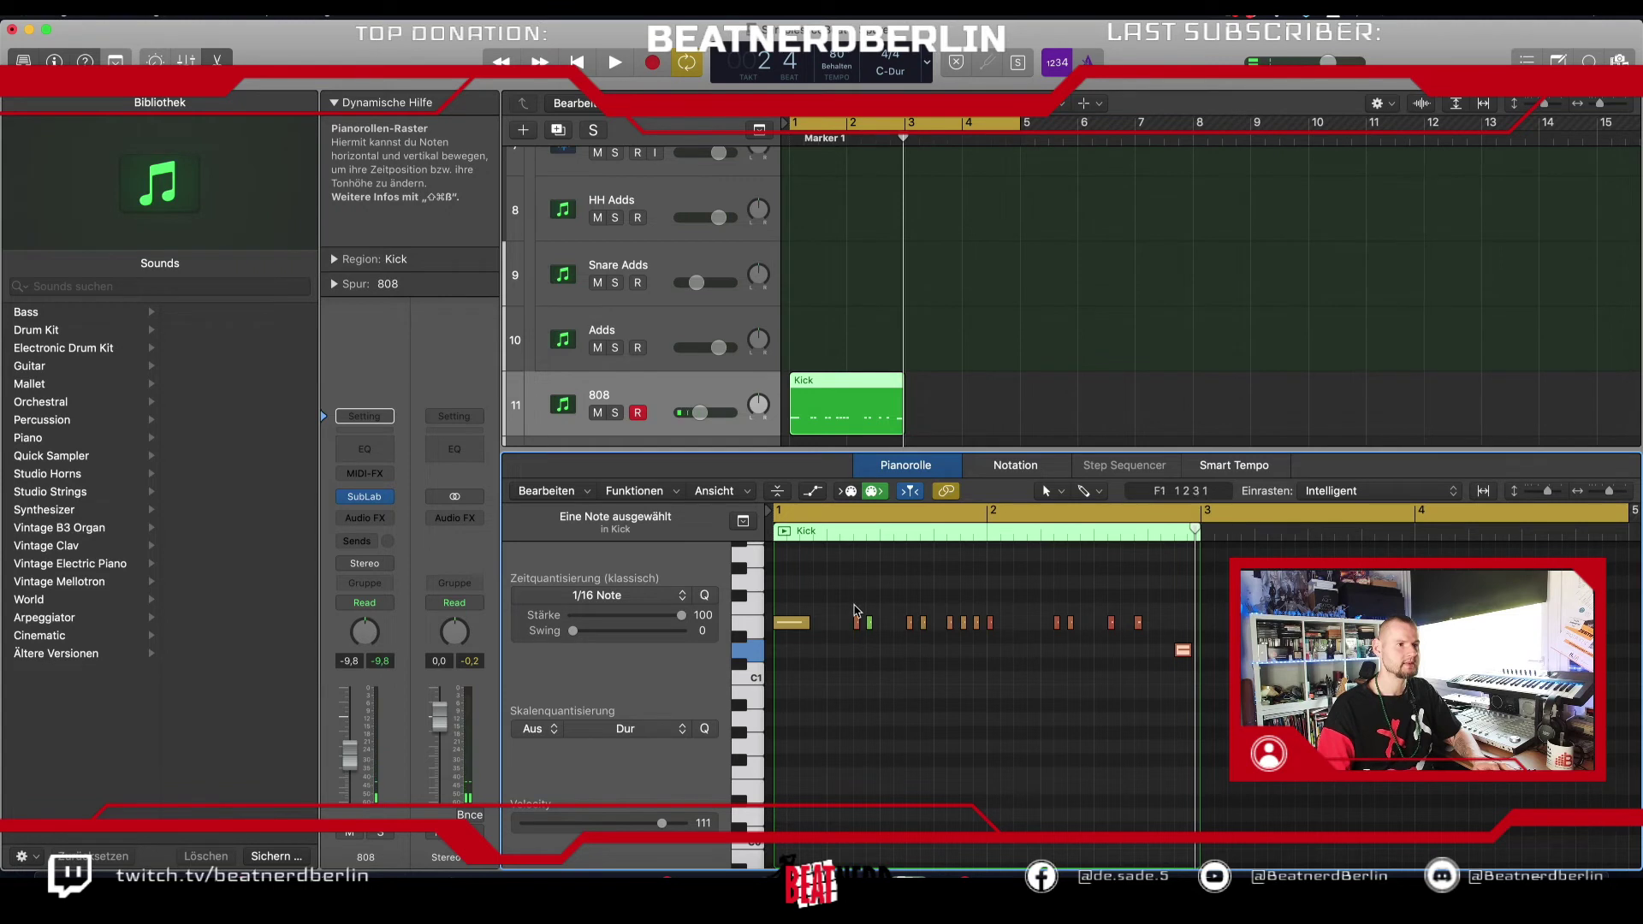
key("space")
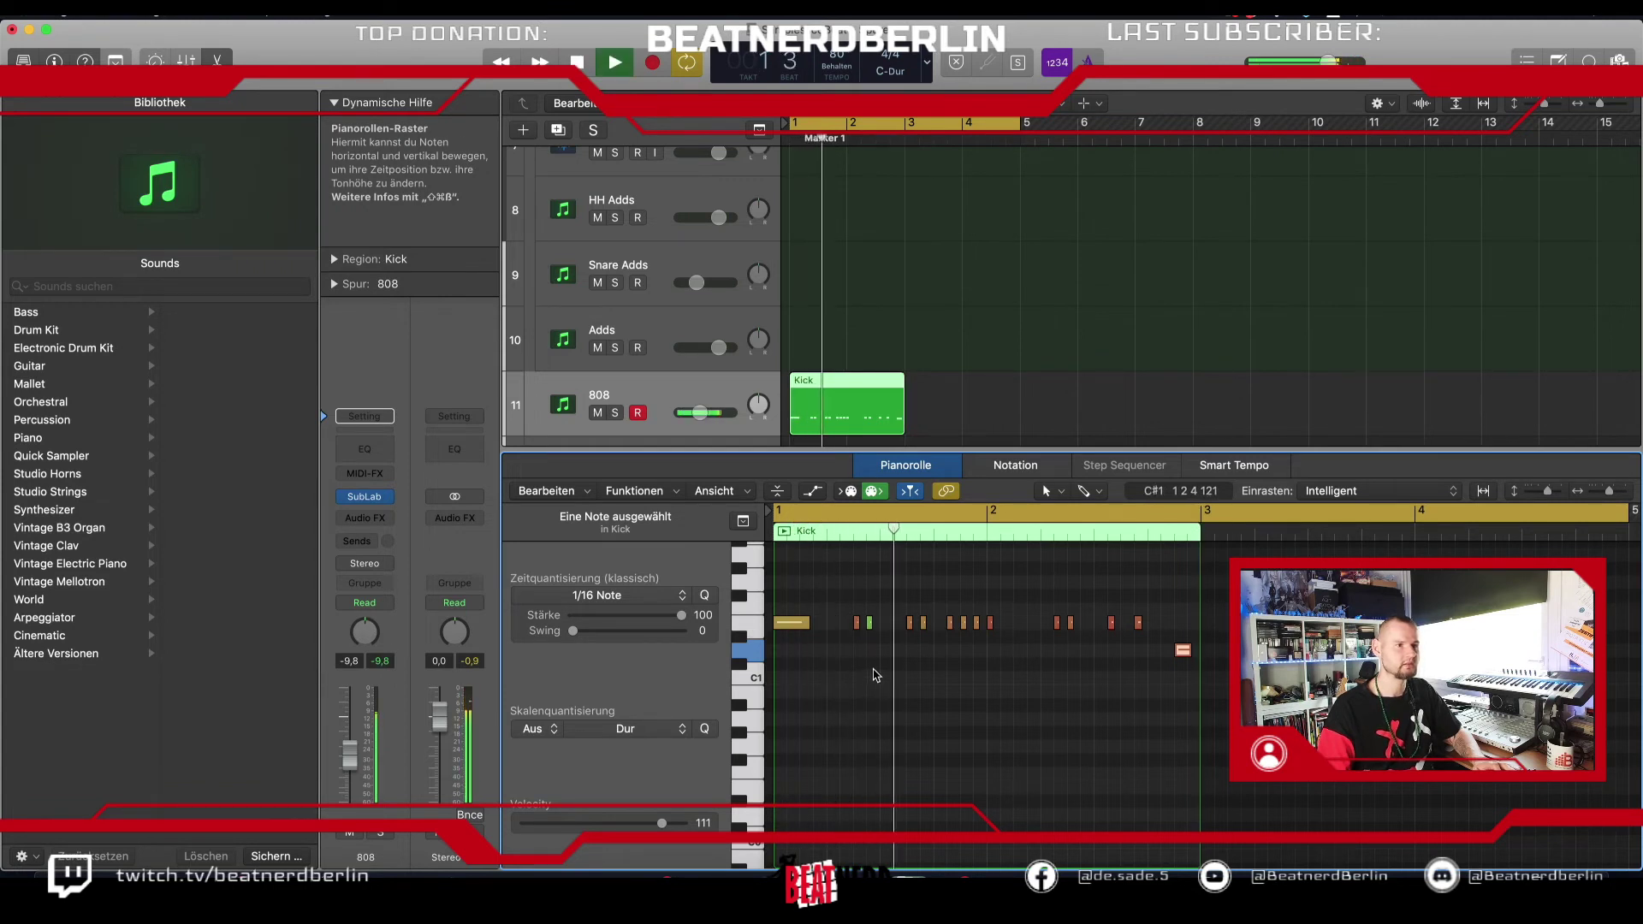
key("space")
Step: Mute the two short notes in beat 2 and the second short note in beat 3 of bar 1, with a brief playback
left_click_drag(893, 619, 841, 648)
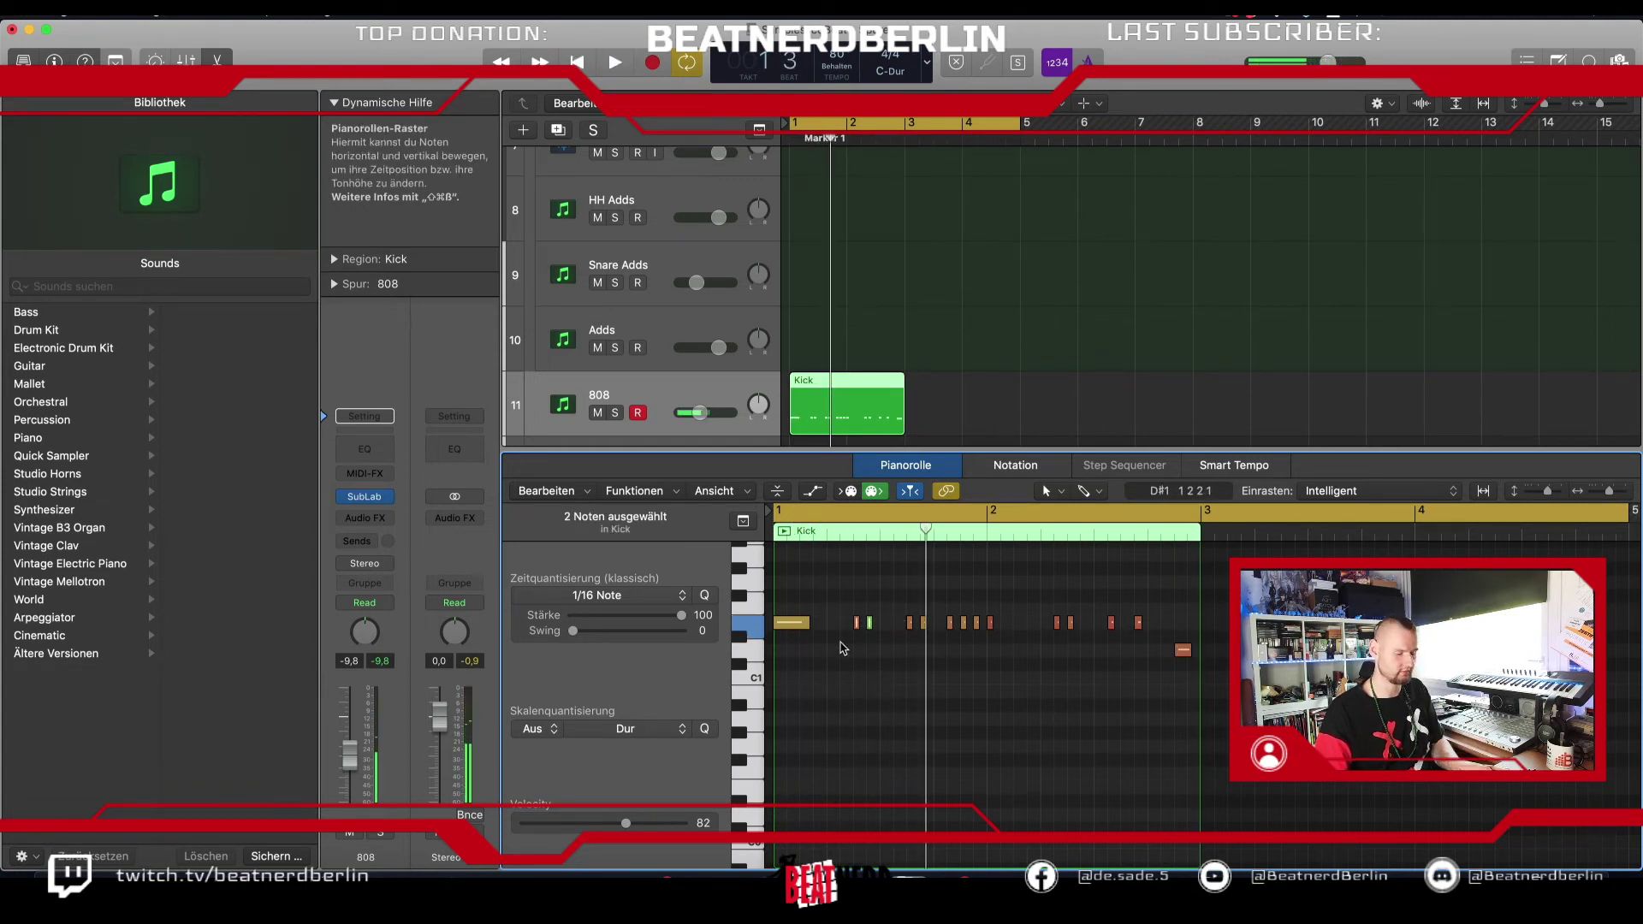
left_click(923, 622)
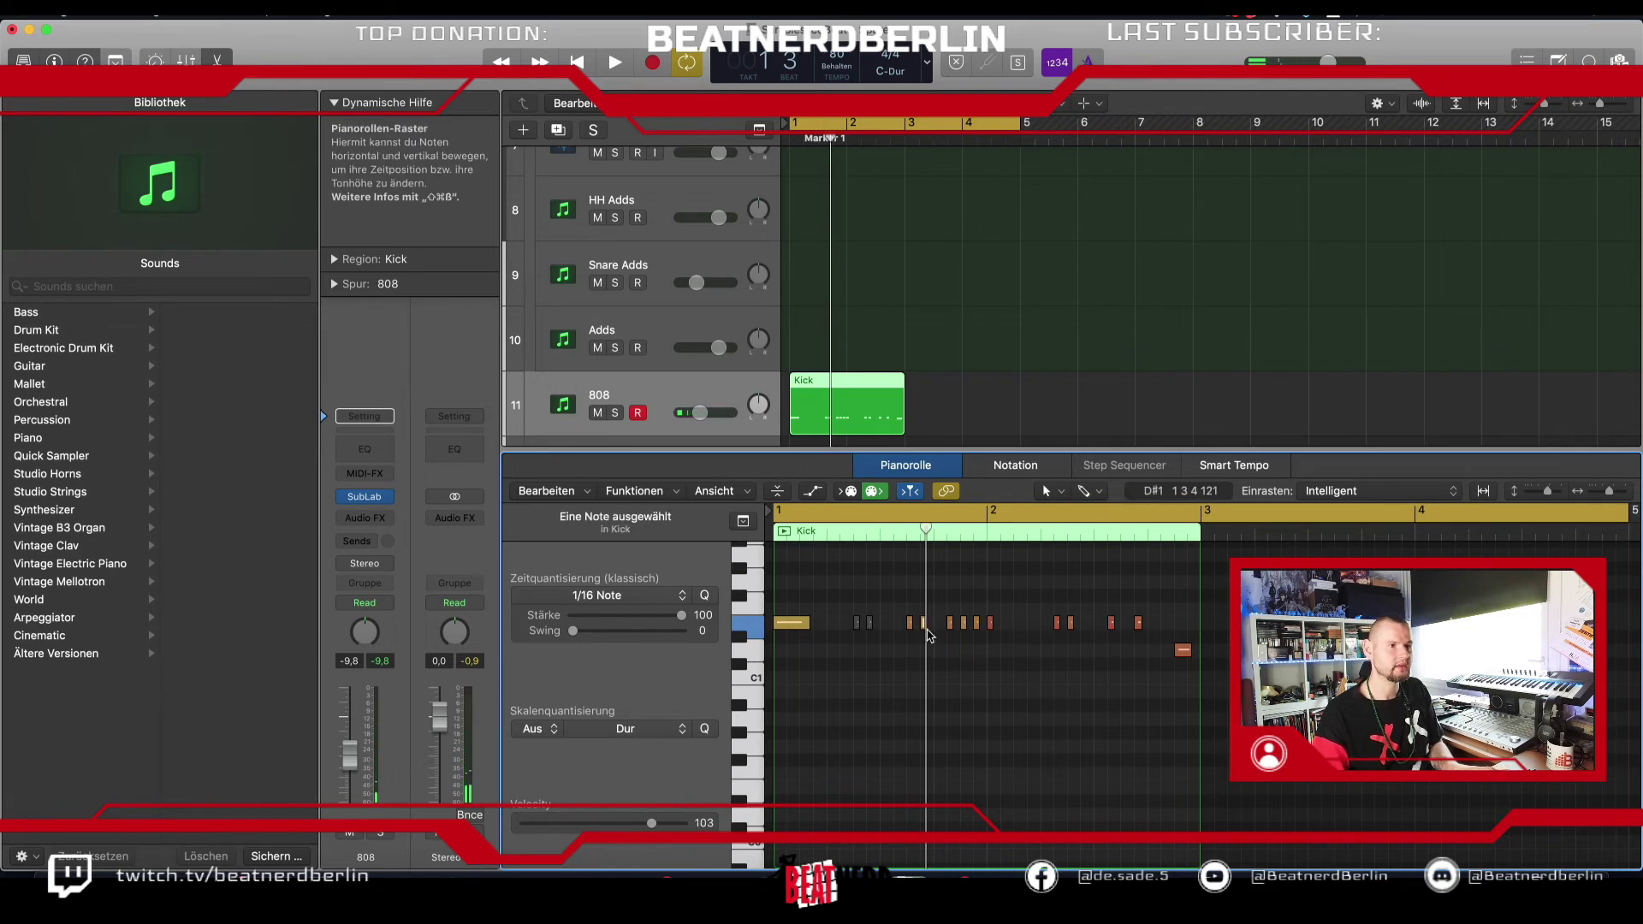
key("space")
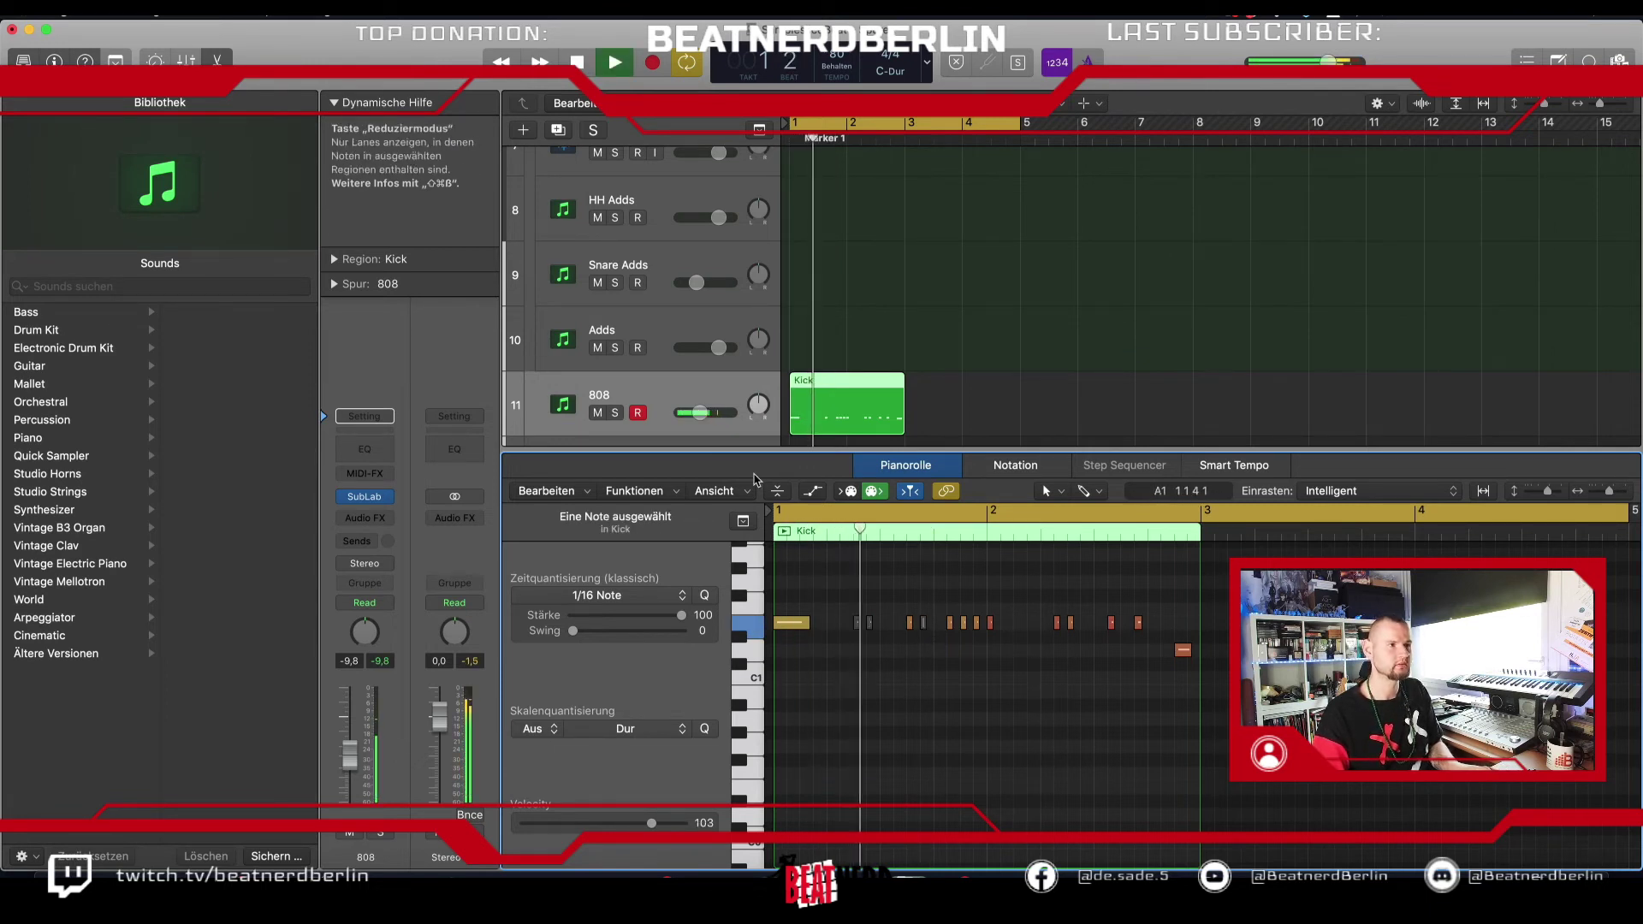
key("space")
Step: Solo the 808 track and the Drums stack, and play them back together
left_click(615, 413)
scroll(613, 342, "up", 10)
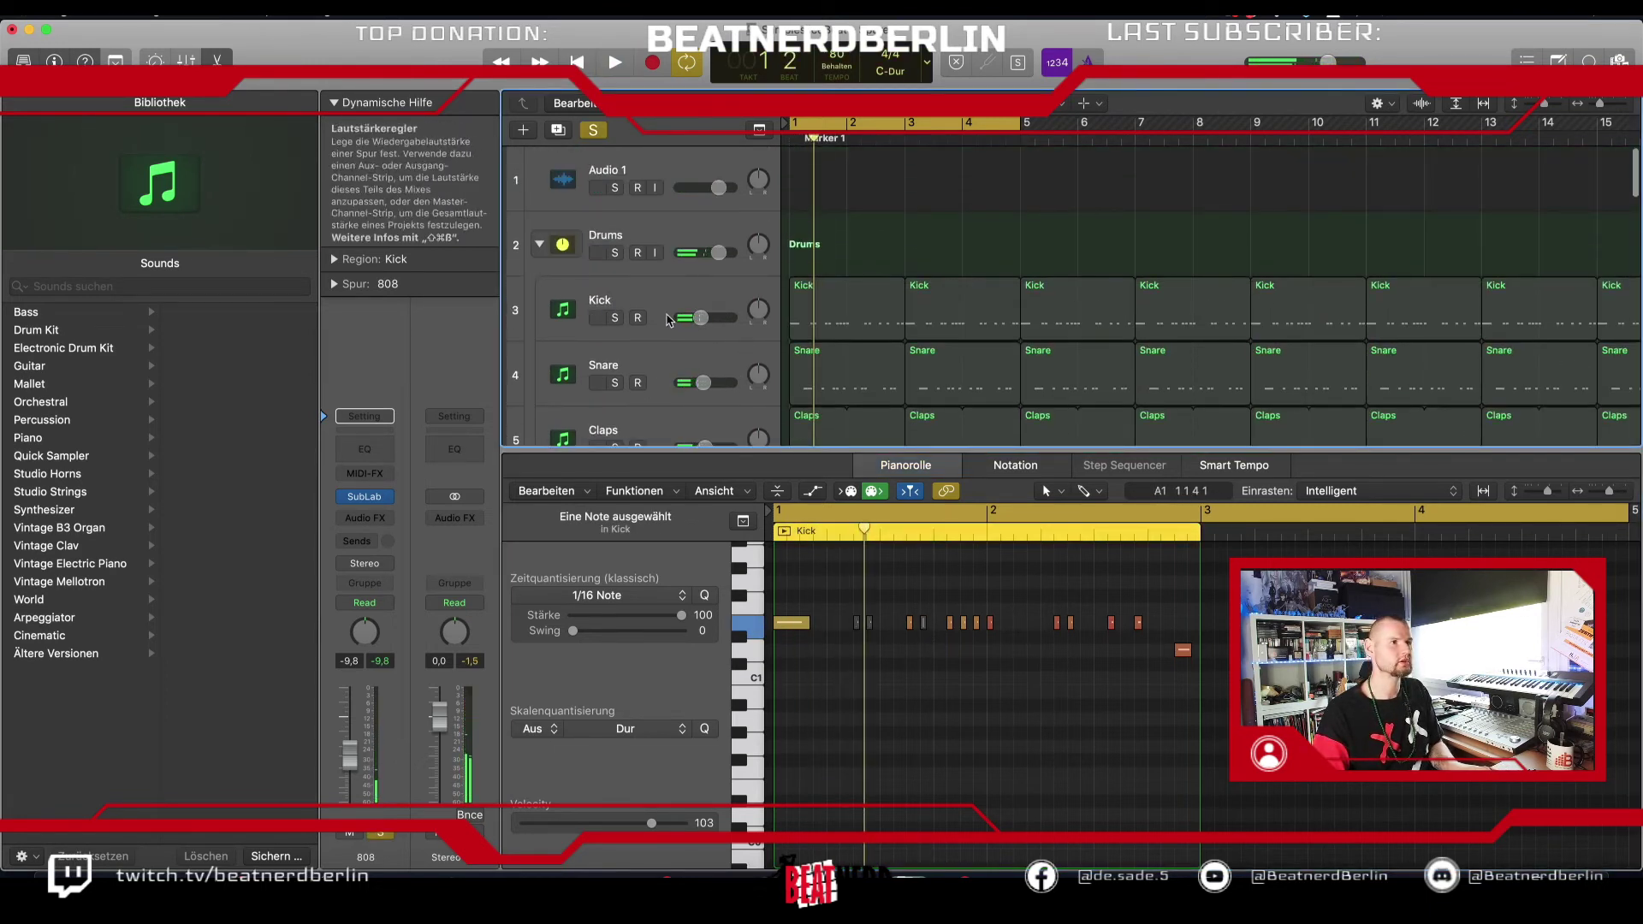
left_click(615, 253)
scroll(796, 411, "down", 5)
key("space")
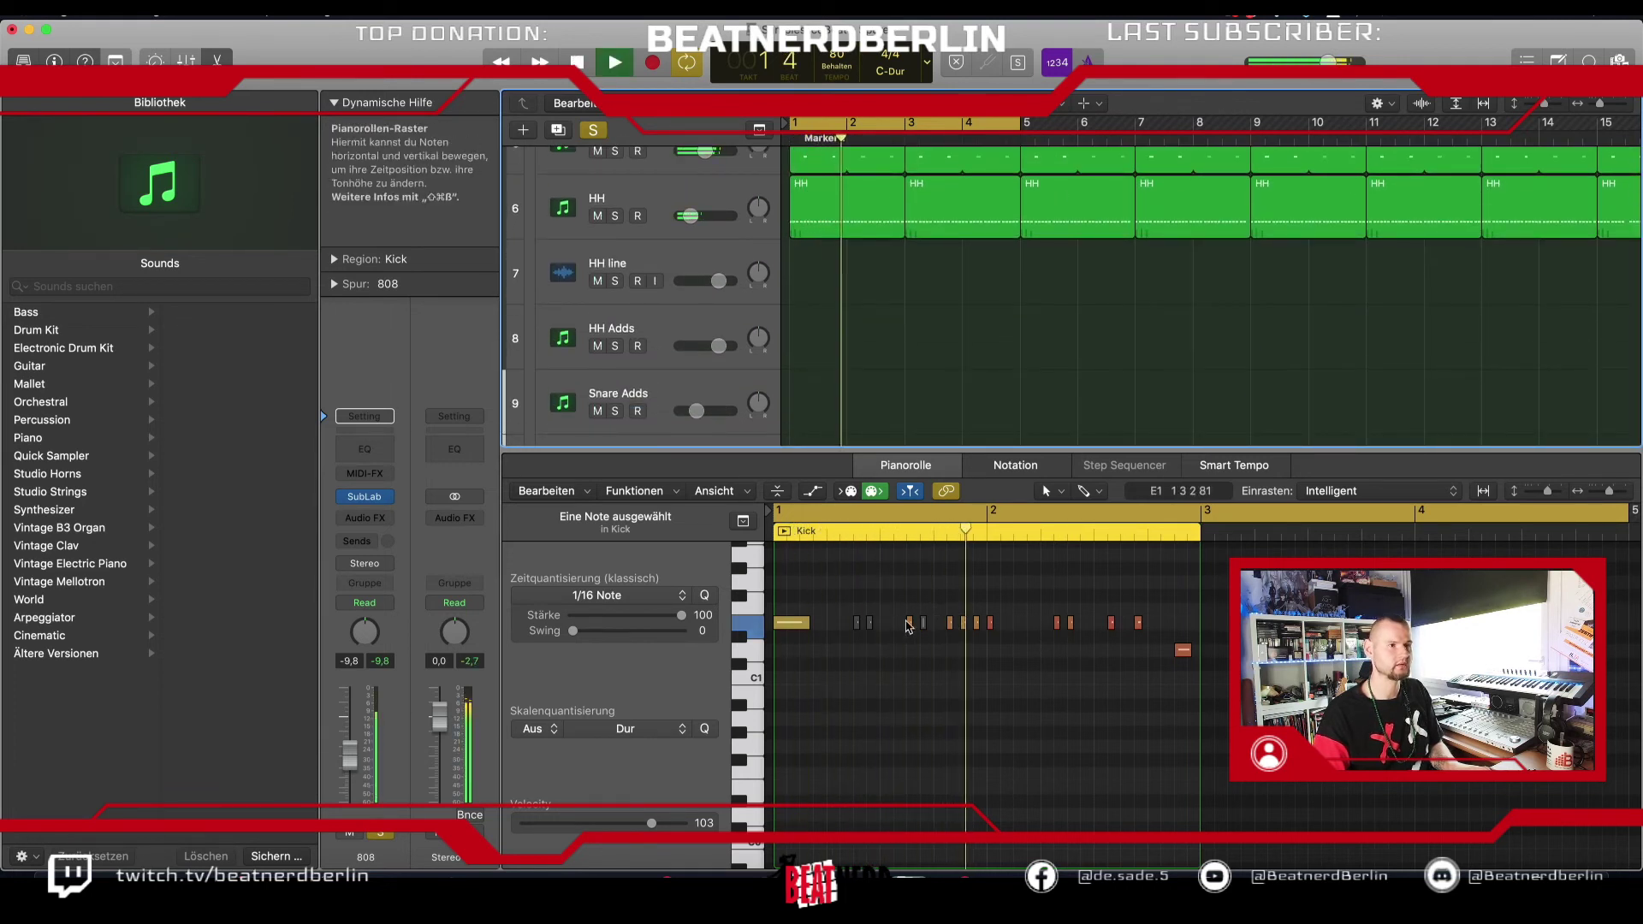
key("space")
Step: Mute the three notes in bar 1's beat 4 and the leading notes of the bar 2 pairs, lengthen the remaining short notes, and play back
left_click(969, 604)
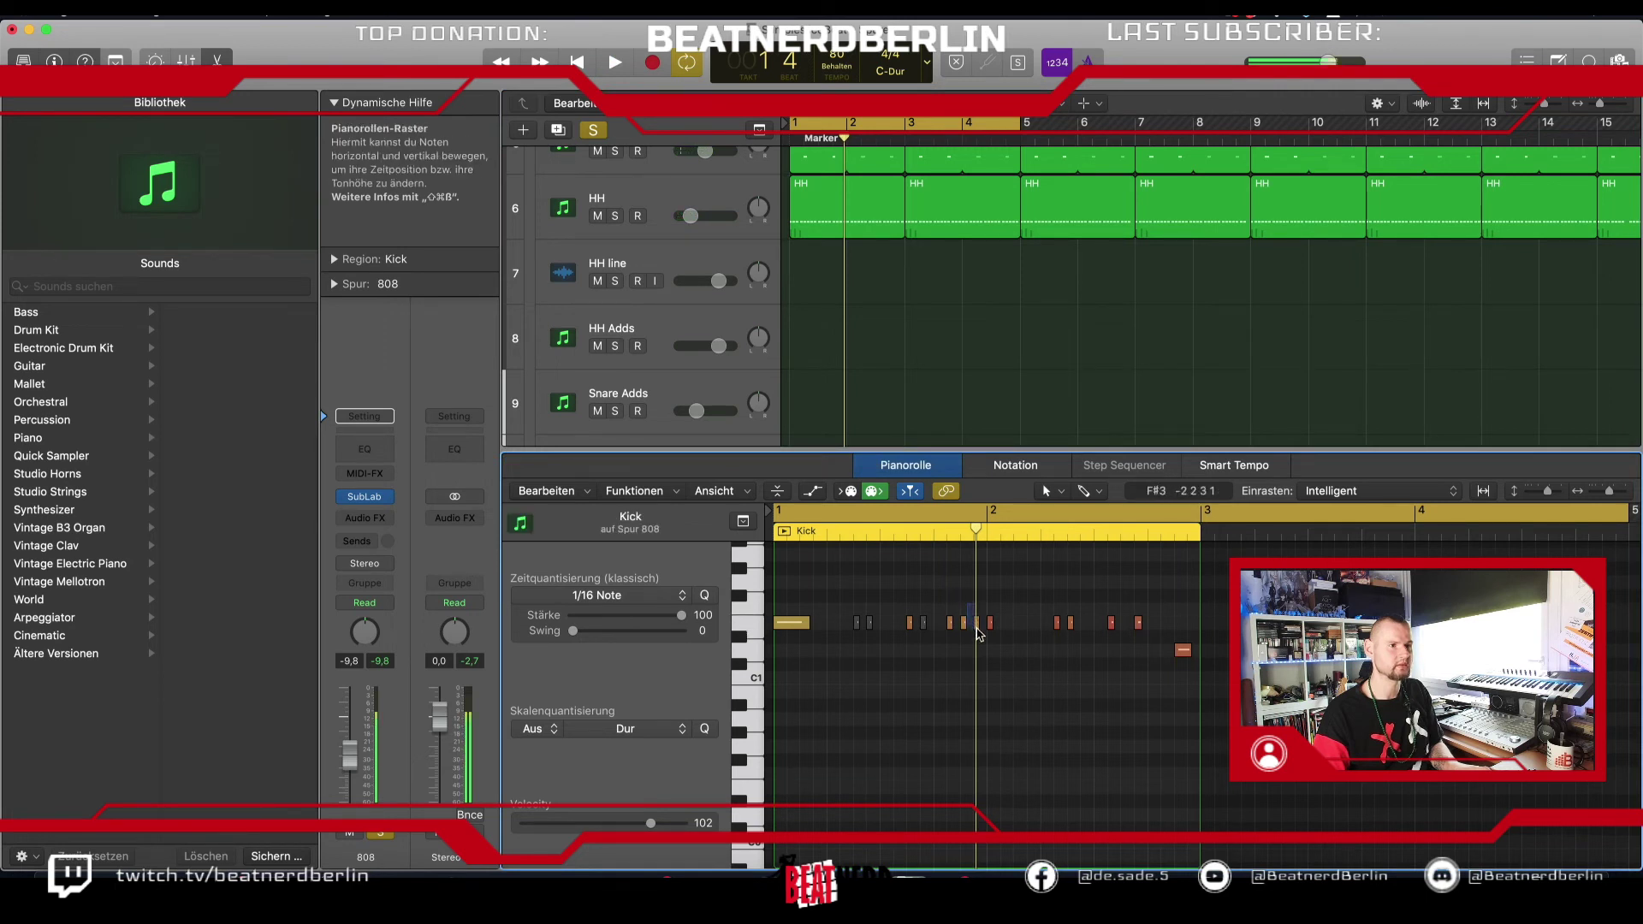
left_click(964, 622, "shift")
left_click(948, 625, "shift")
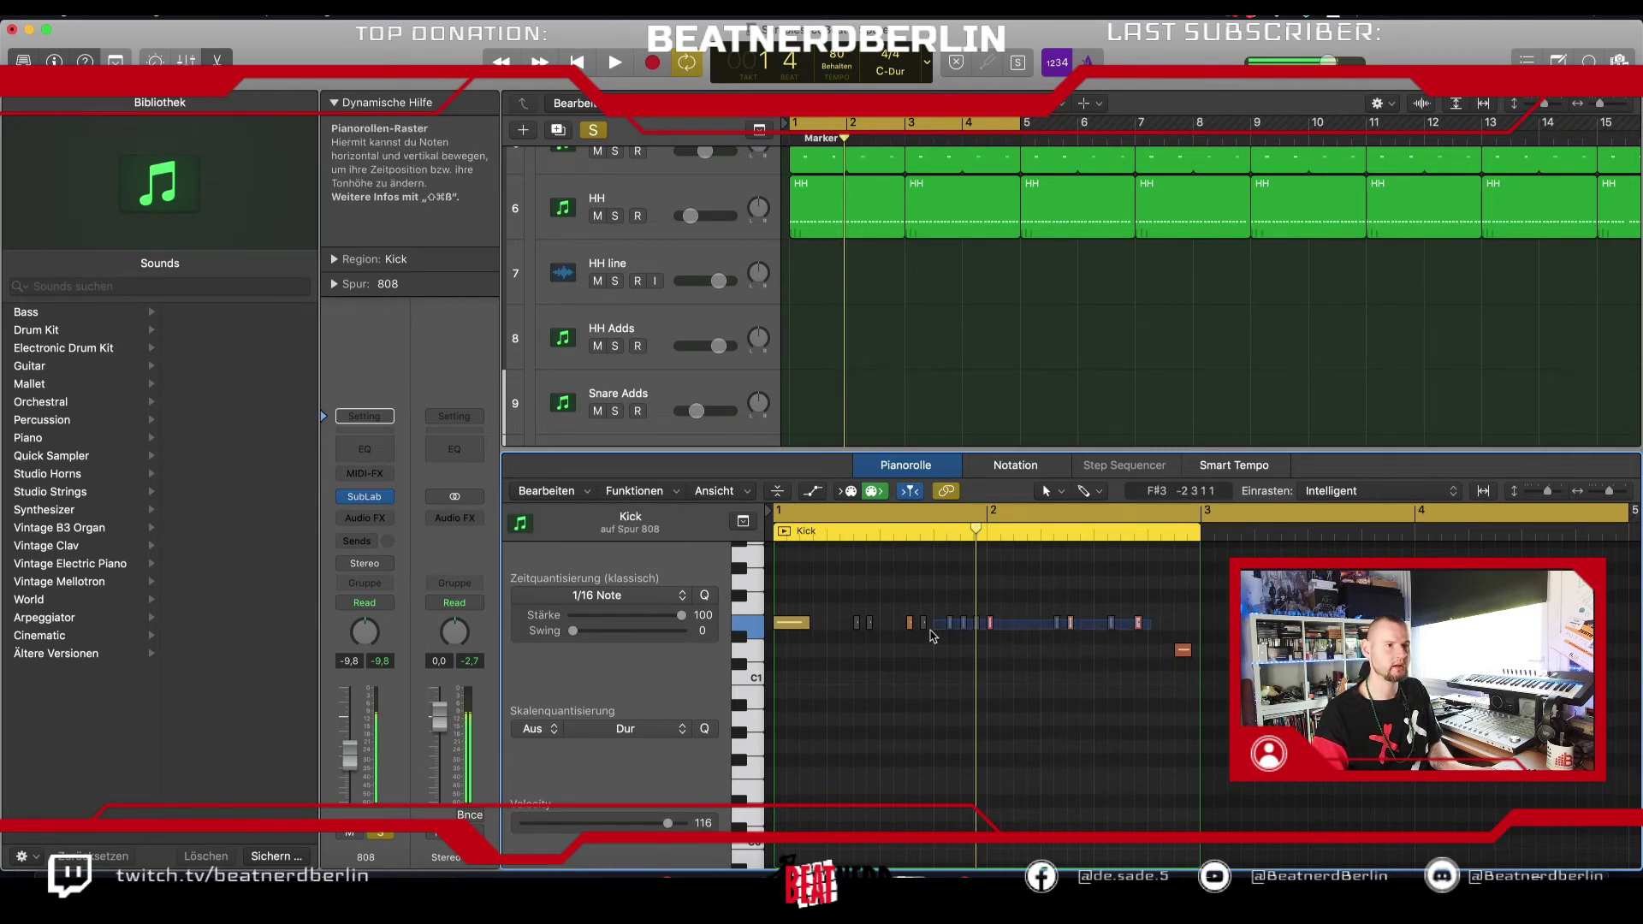
left_click_drag(1150, 617, 927, 644)
key("space")
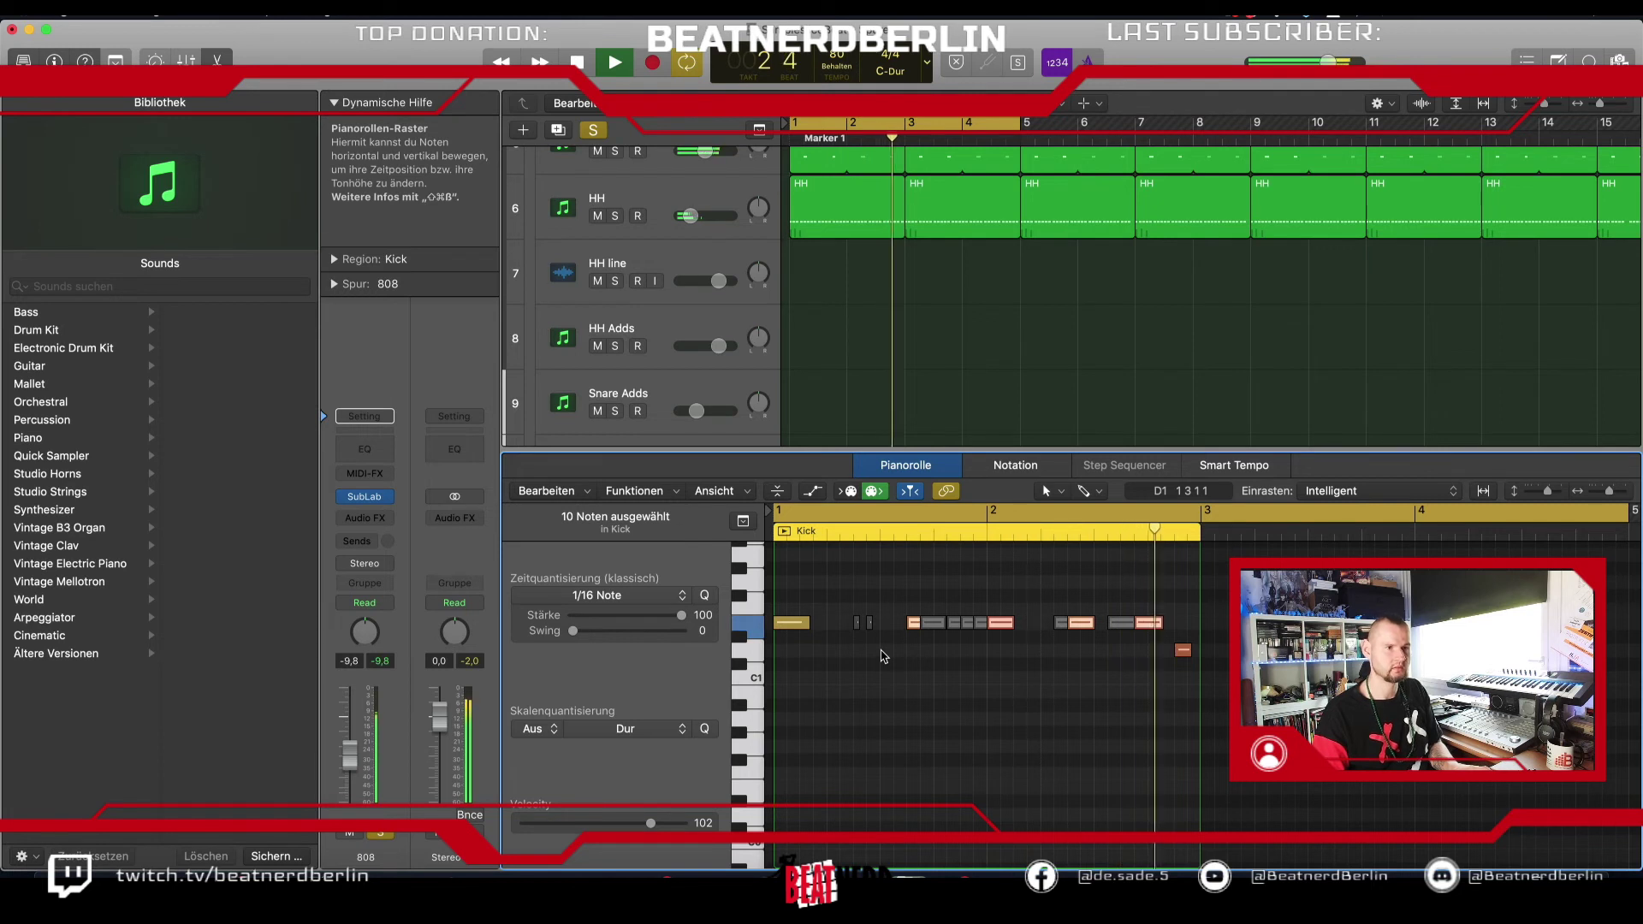
key("space")
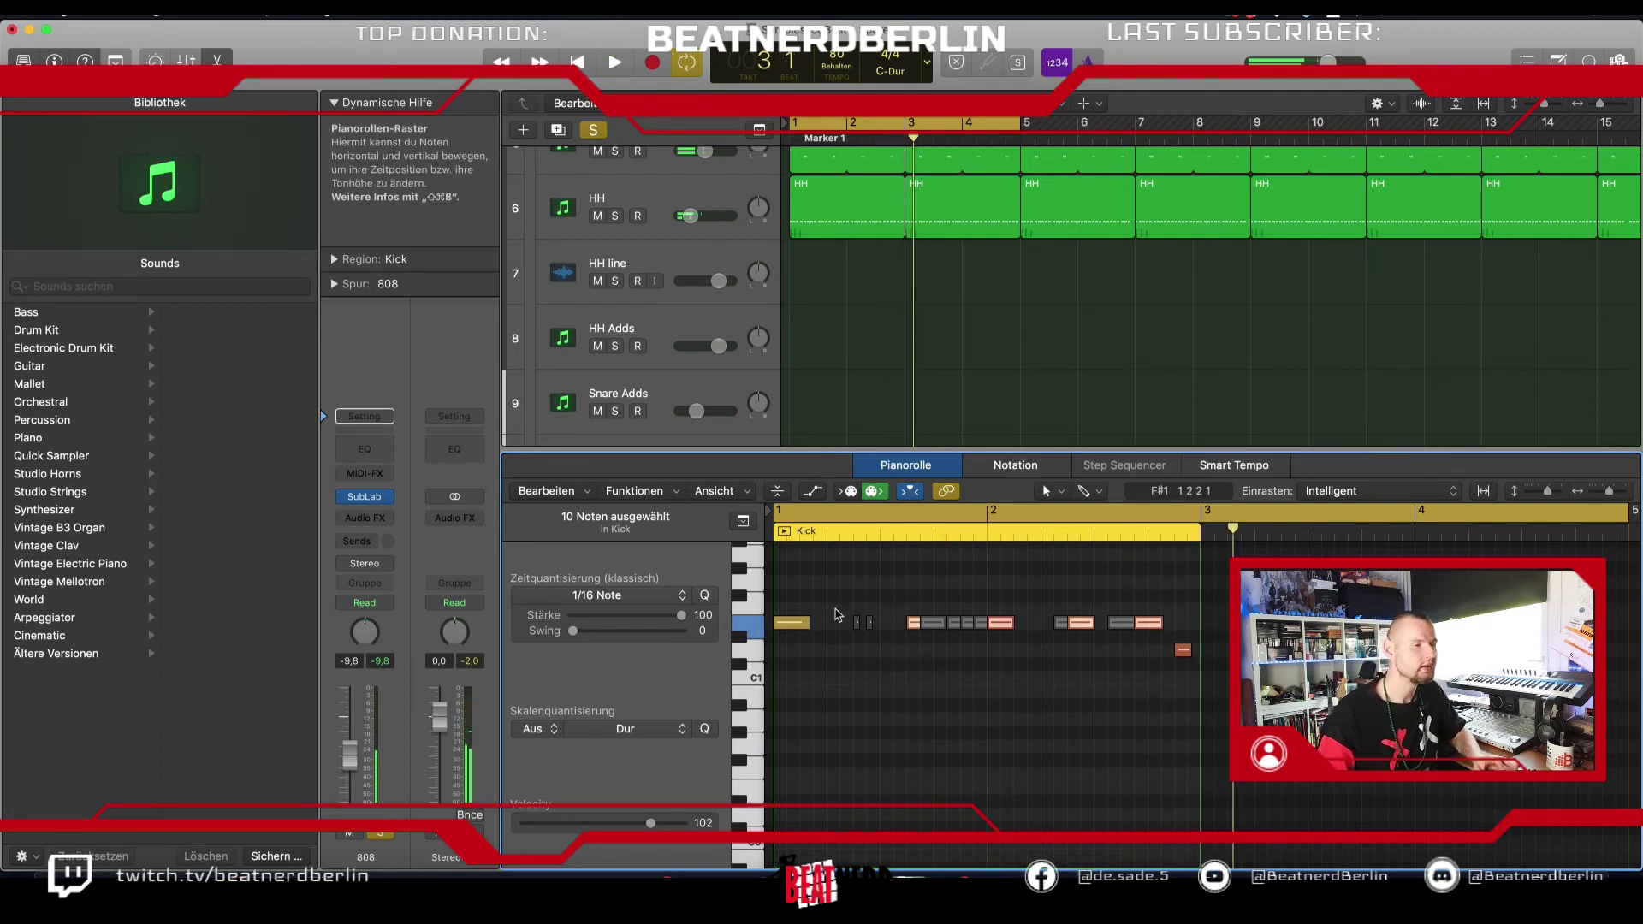
Step: Add a Bus 4 send to the 808 track and insert Soundtoys Decapitator on its aux channel with Punish switched on
left_click(364, 542)
mouse_move(402, 562)
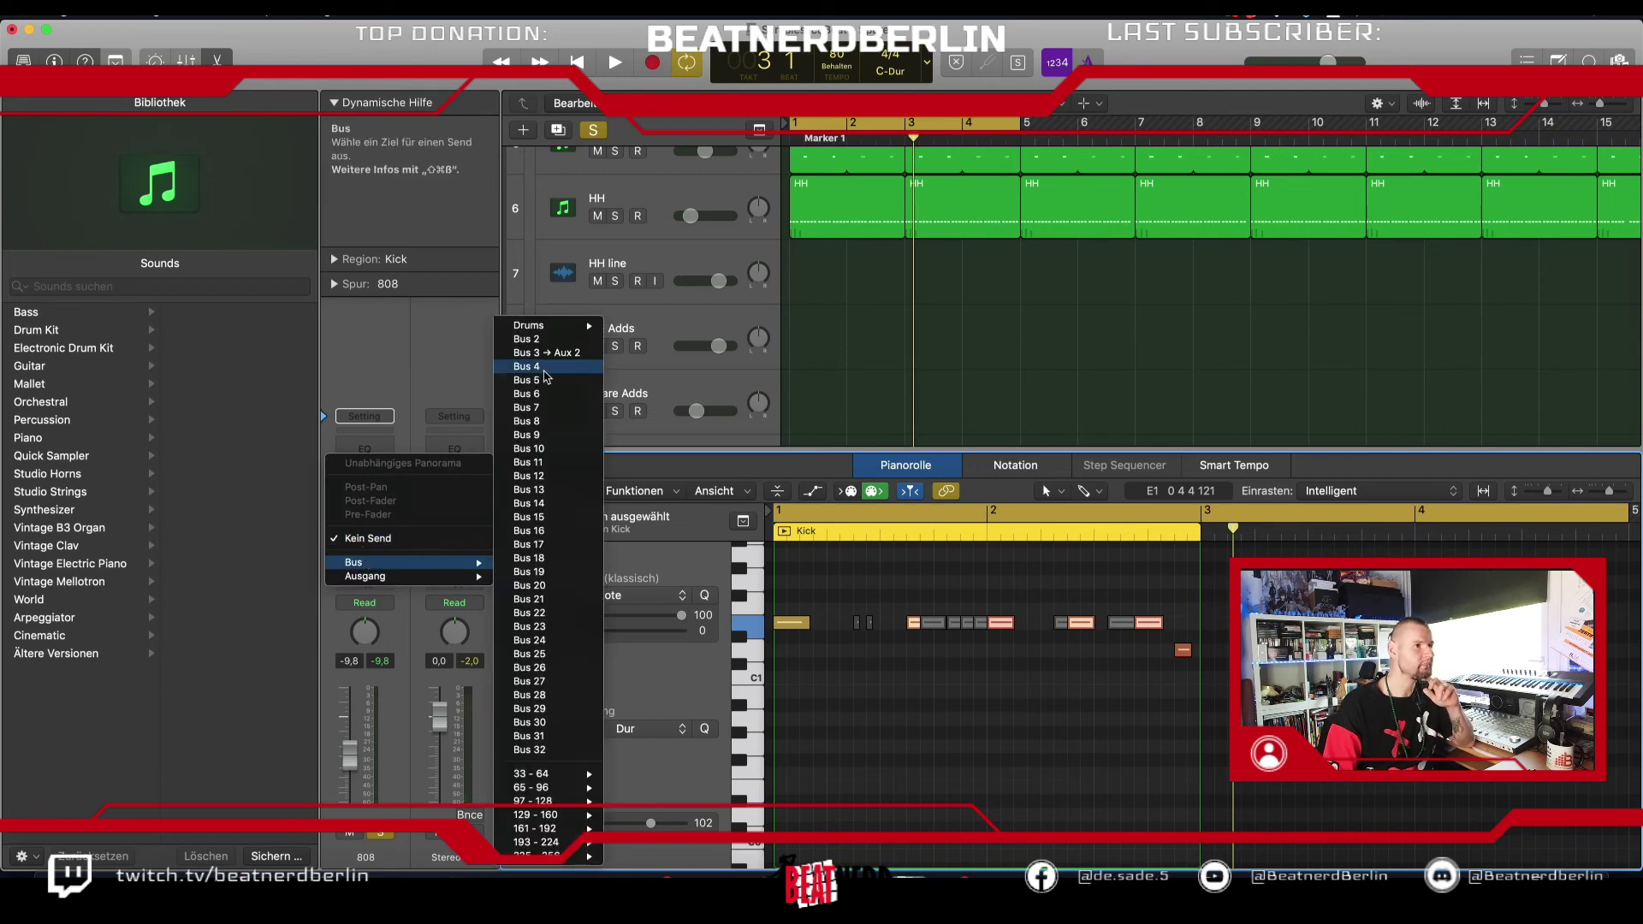
left_click(541, 367)
left_click(455, 507)
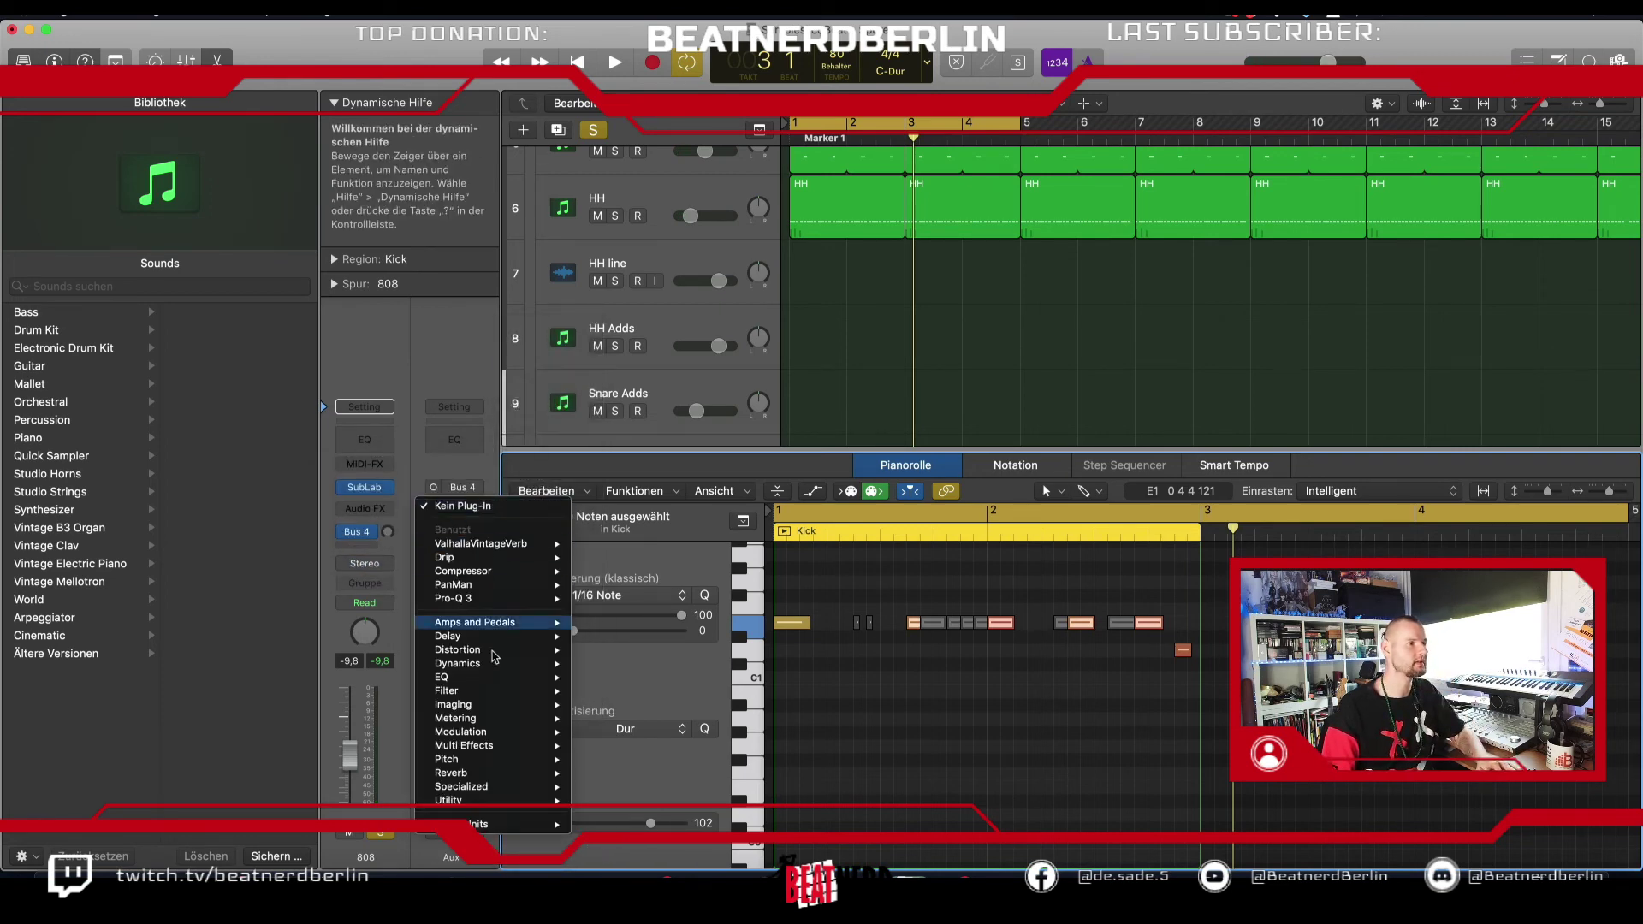
mouse_move(514, 826)
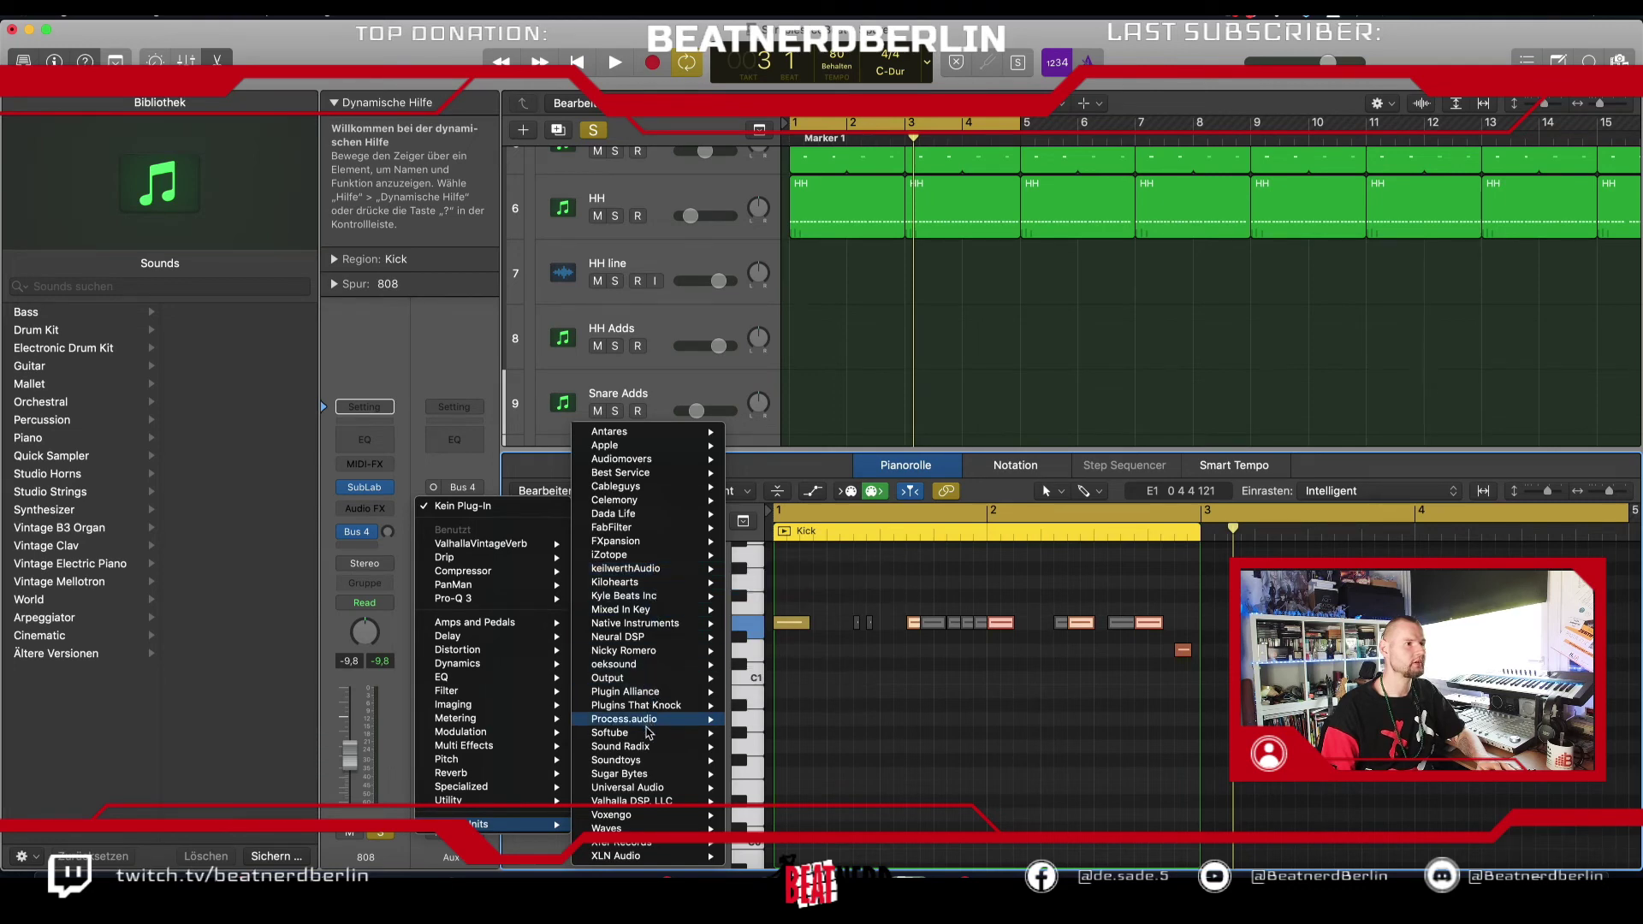
mouse_move(650, 766)
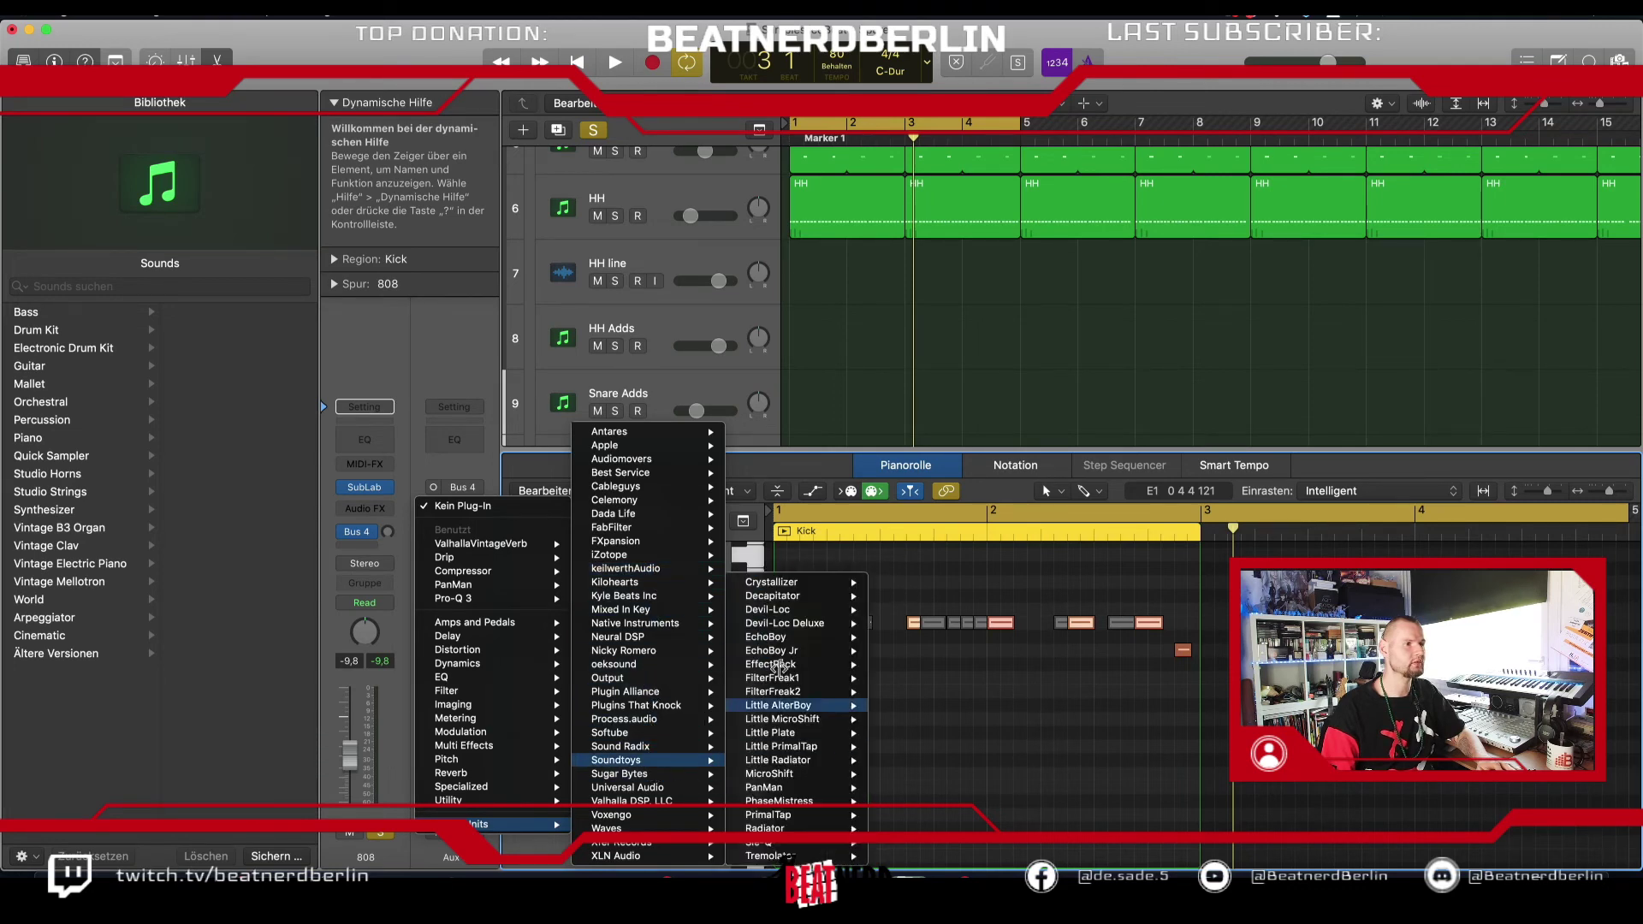
mouse_move(789, 604)
left_click(898, 596)
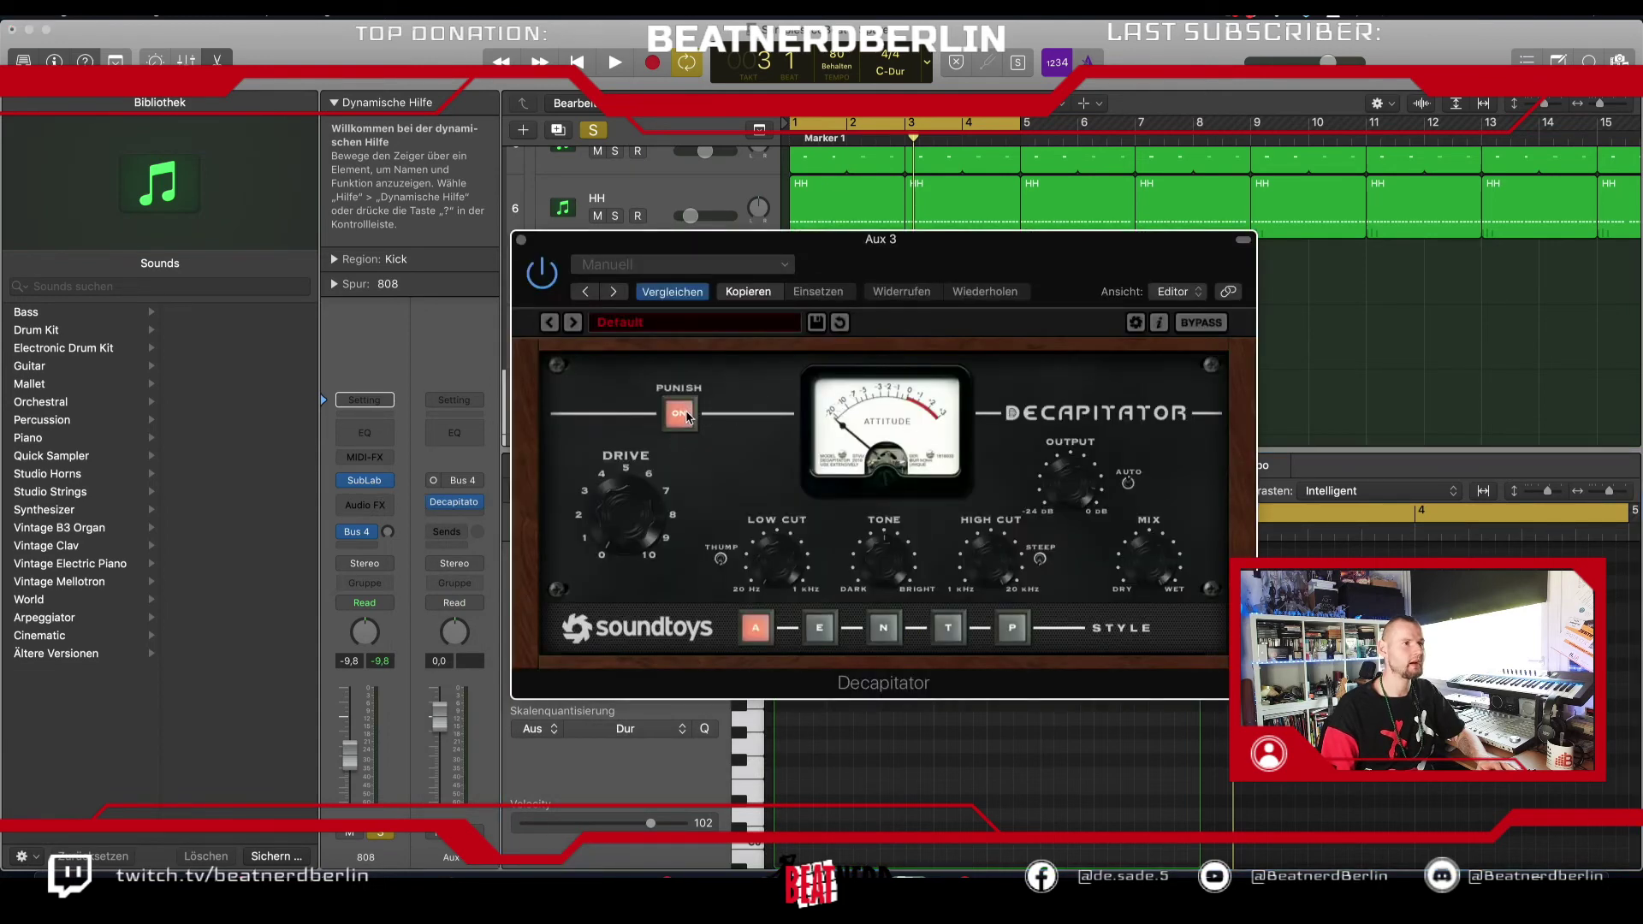
Step: Raise the 808 track's Bus 4 send level to about -22.1 dB during playback and close the Decapitator window
left_click(387, 531)
key("space")
left_click_drag(389, 533, 389, 522)
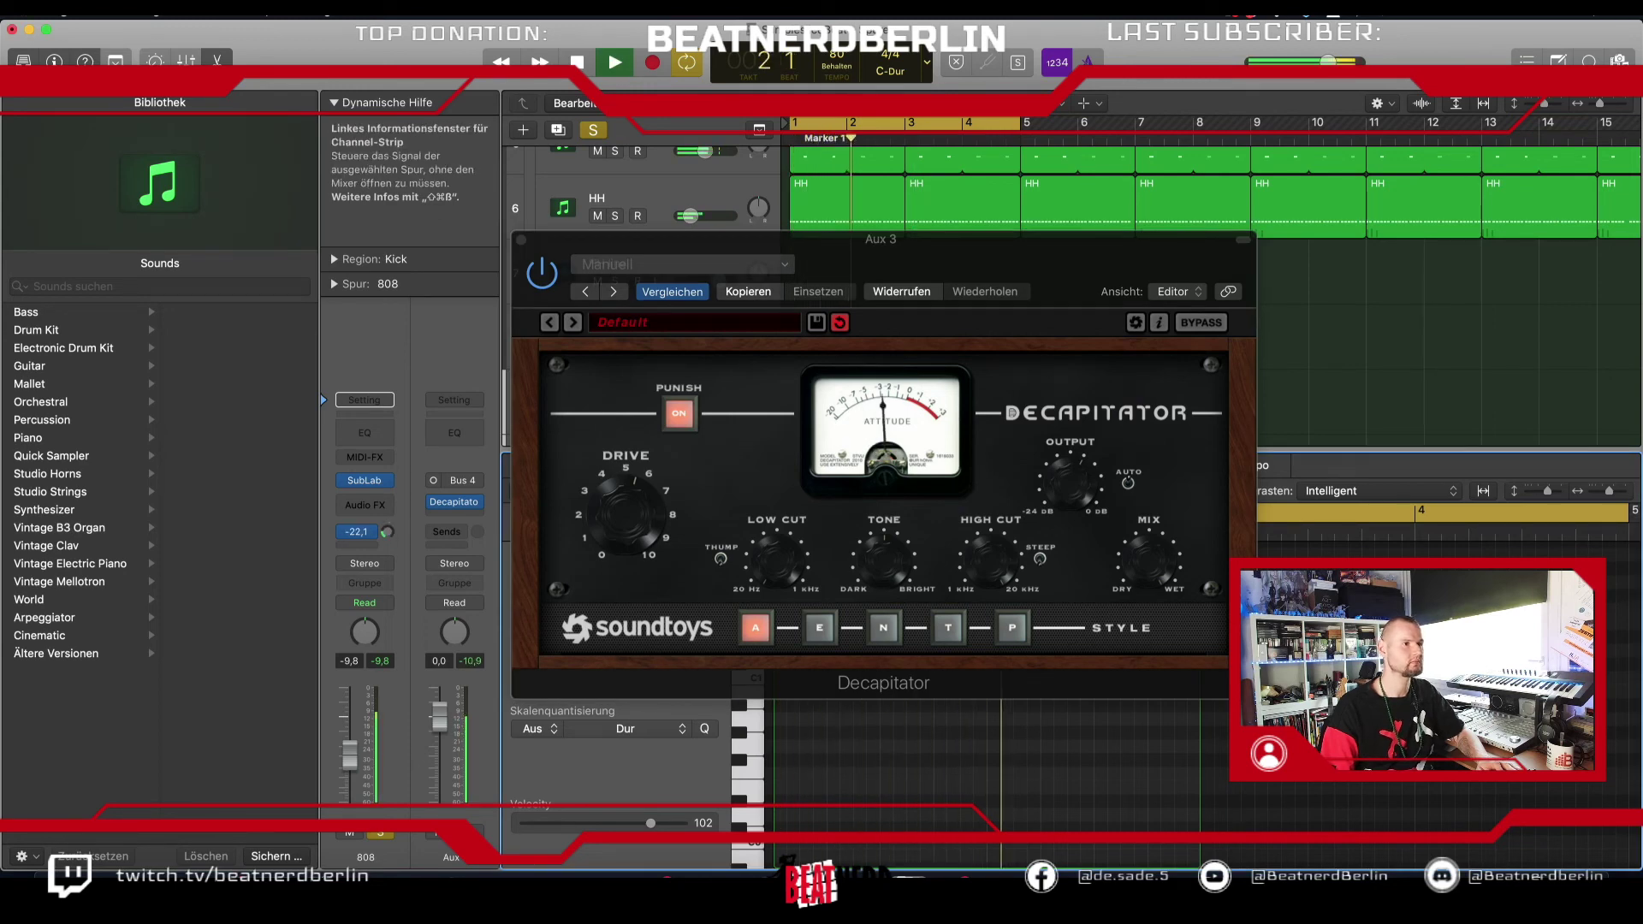
key("space")
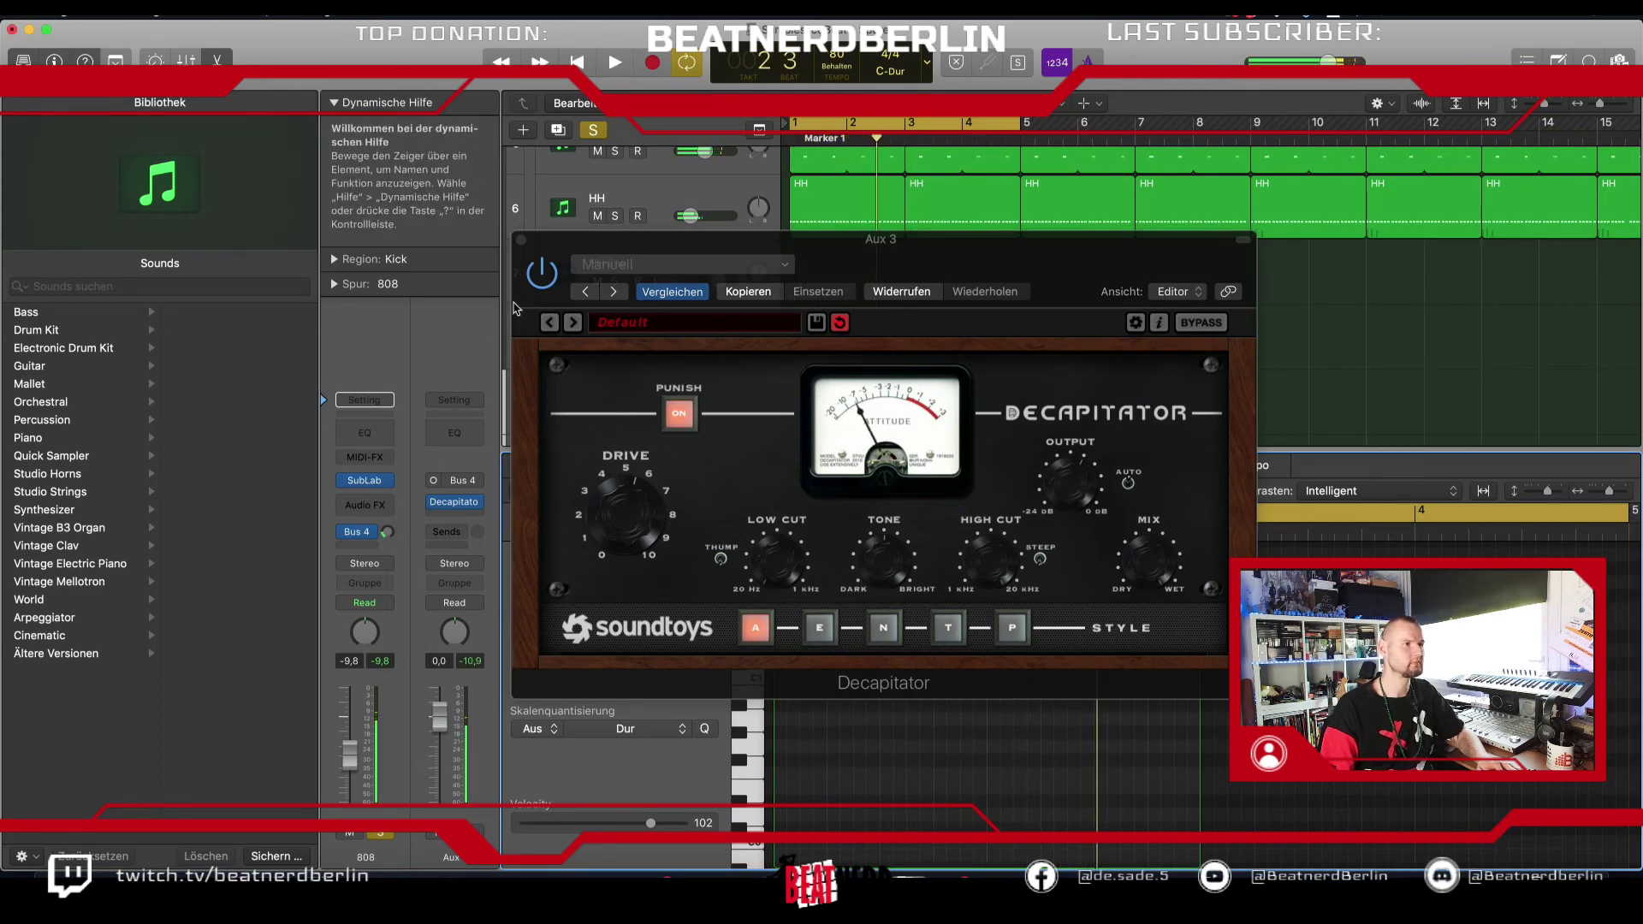
left_click(521, 239)
Step: Insert keilwerthAudio's VPS Transmitter in stereo on the Kick track and close its window
scroll(663, 257, "up", 8)
left_click(616, 301)
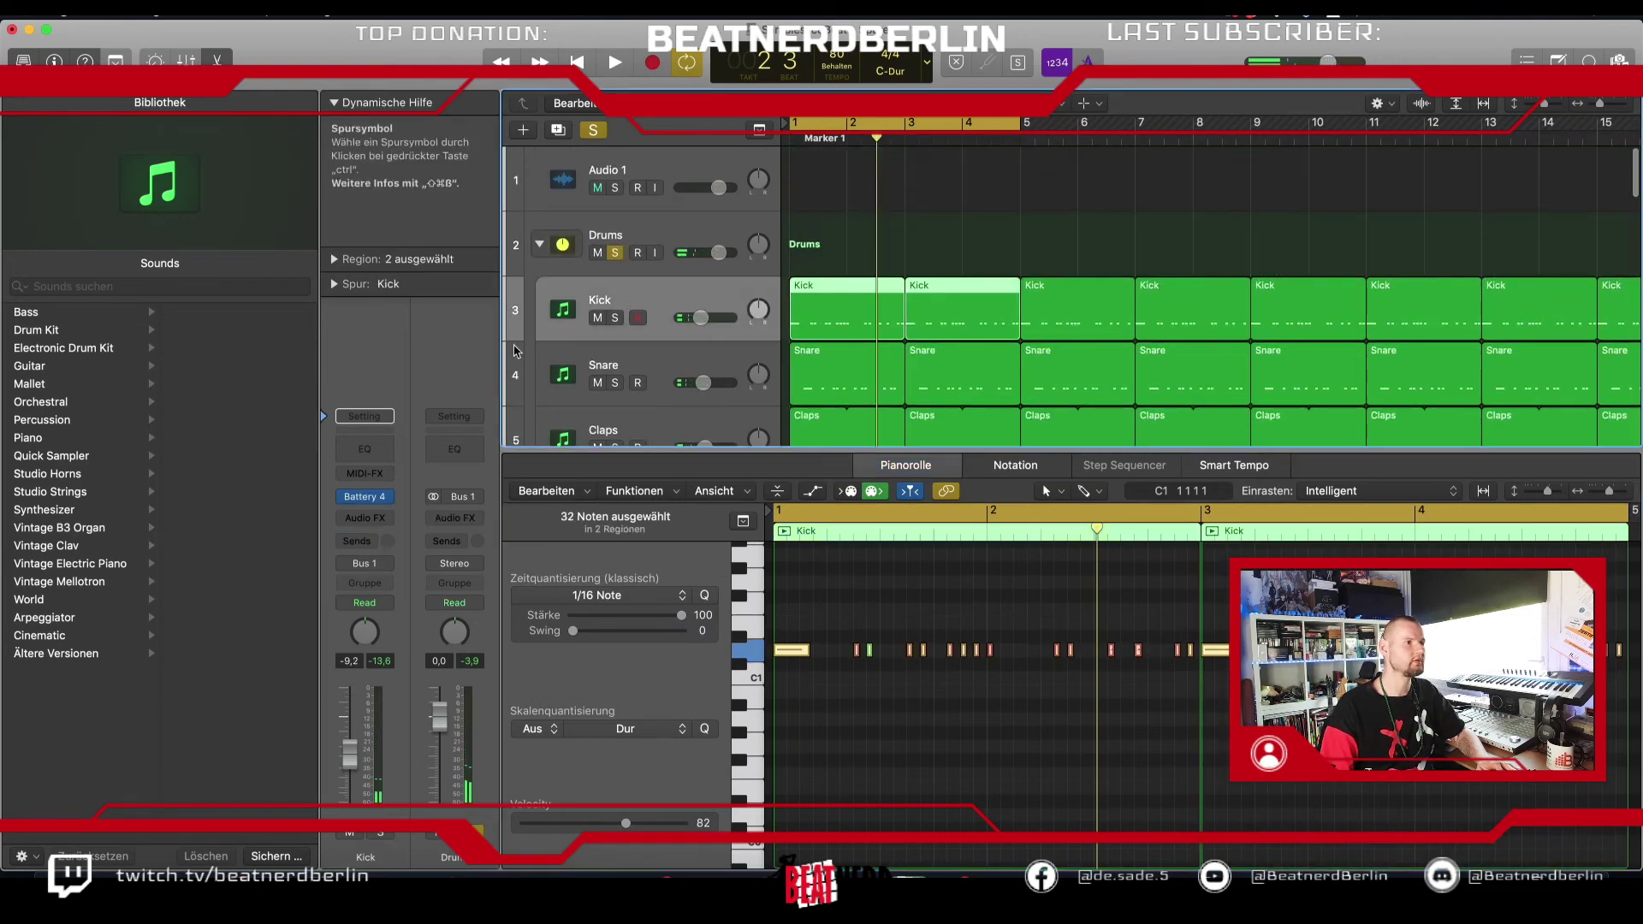
left_click(390, 522)
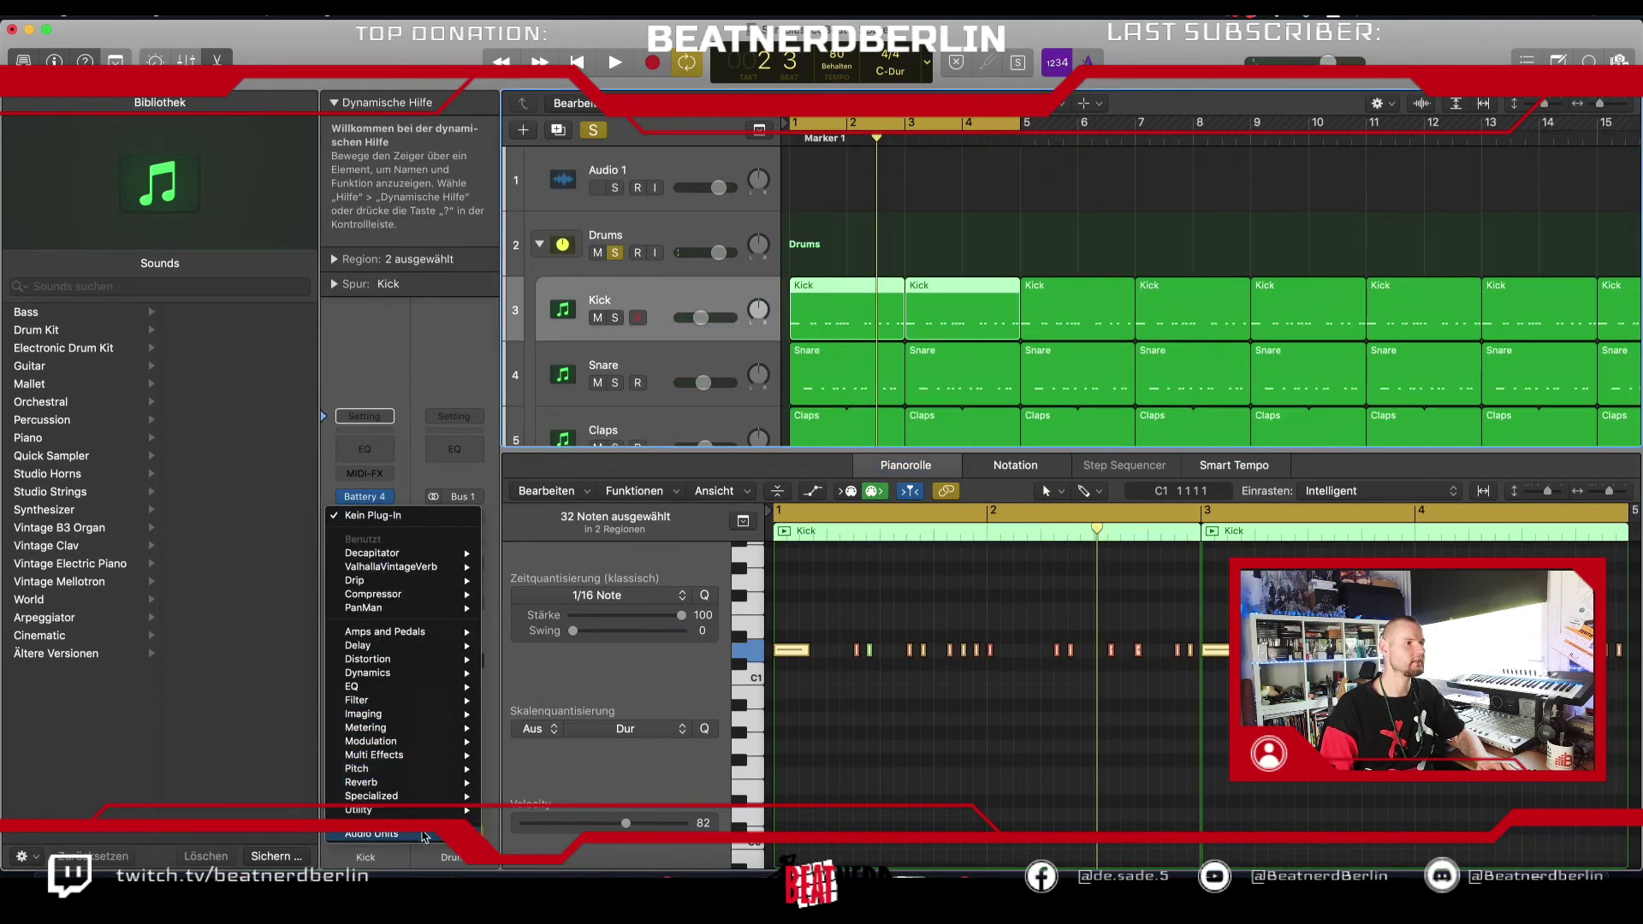
mouse_move(426, 838)
mouse_move(583, 543)
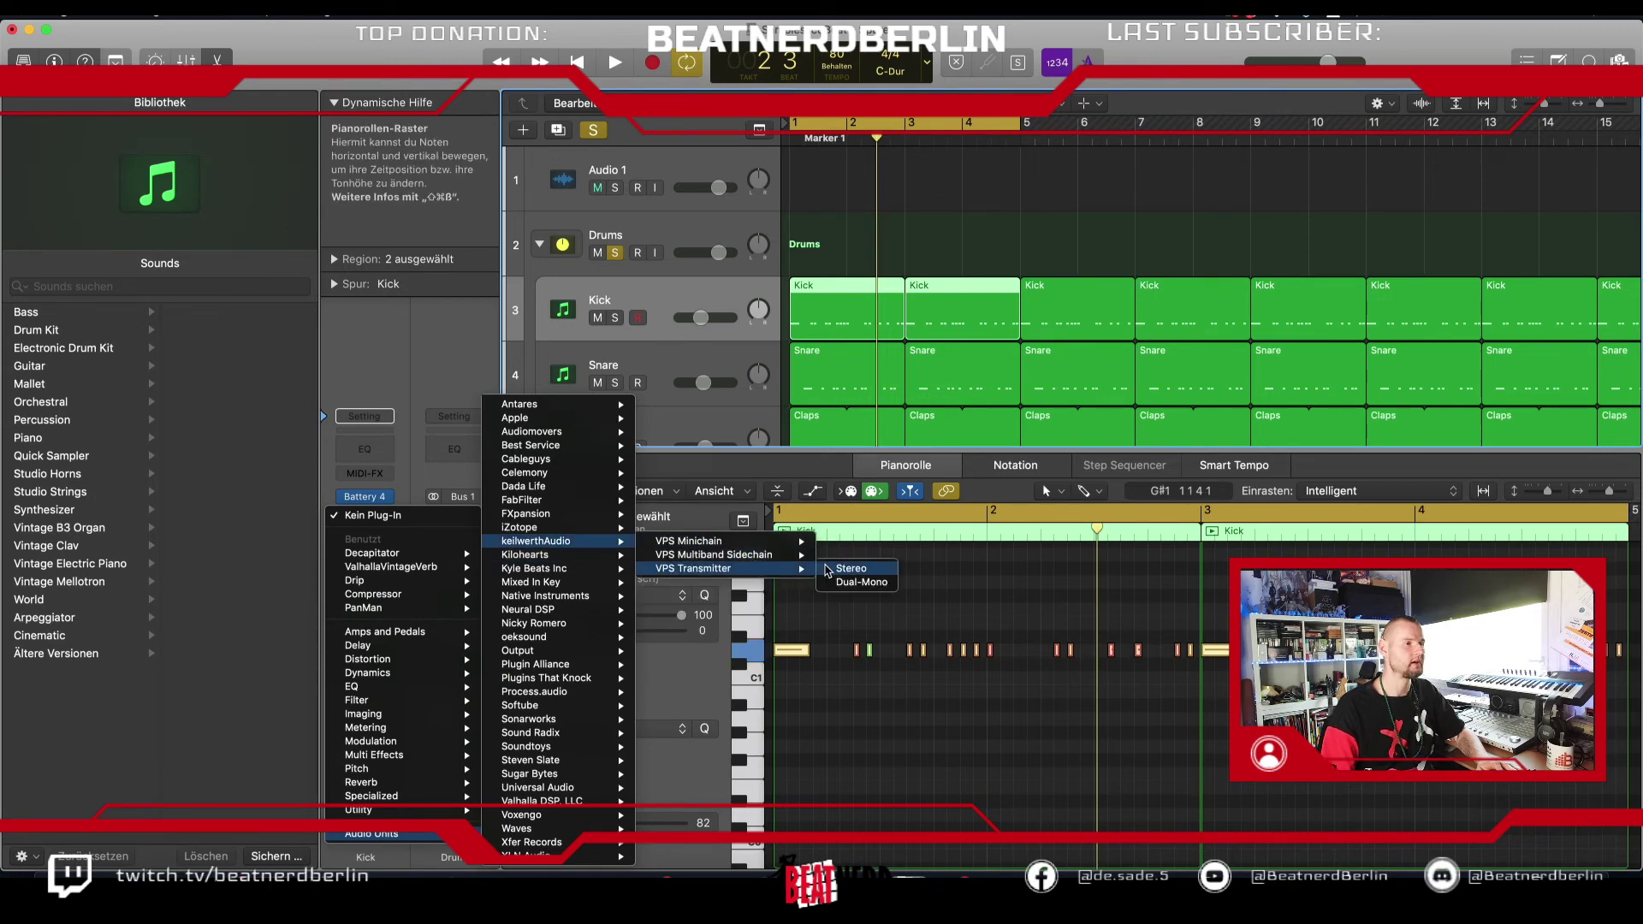
left_click(828, 567)
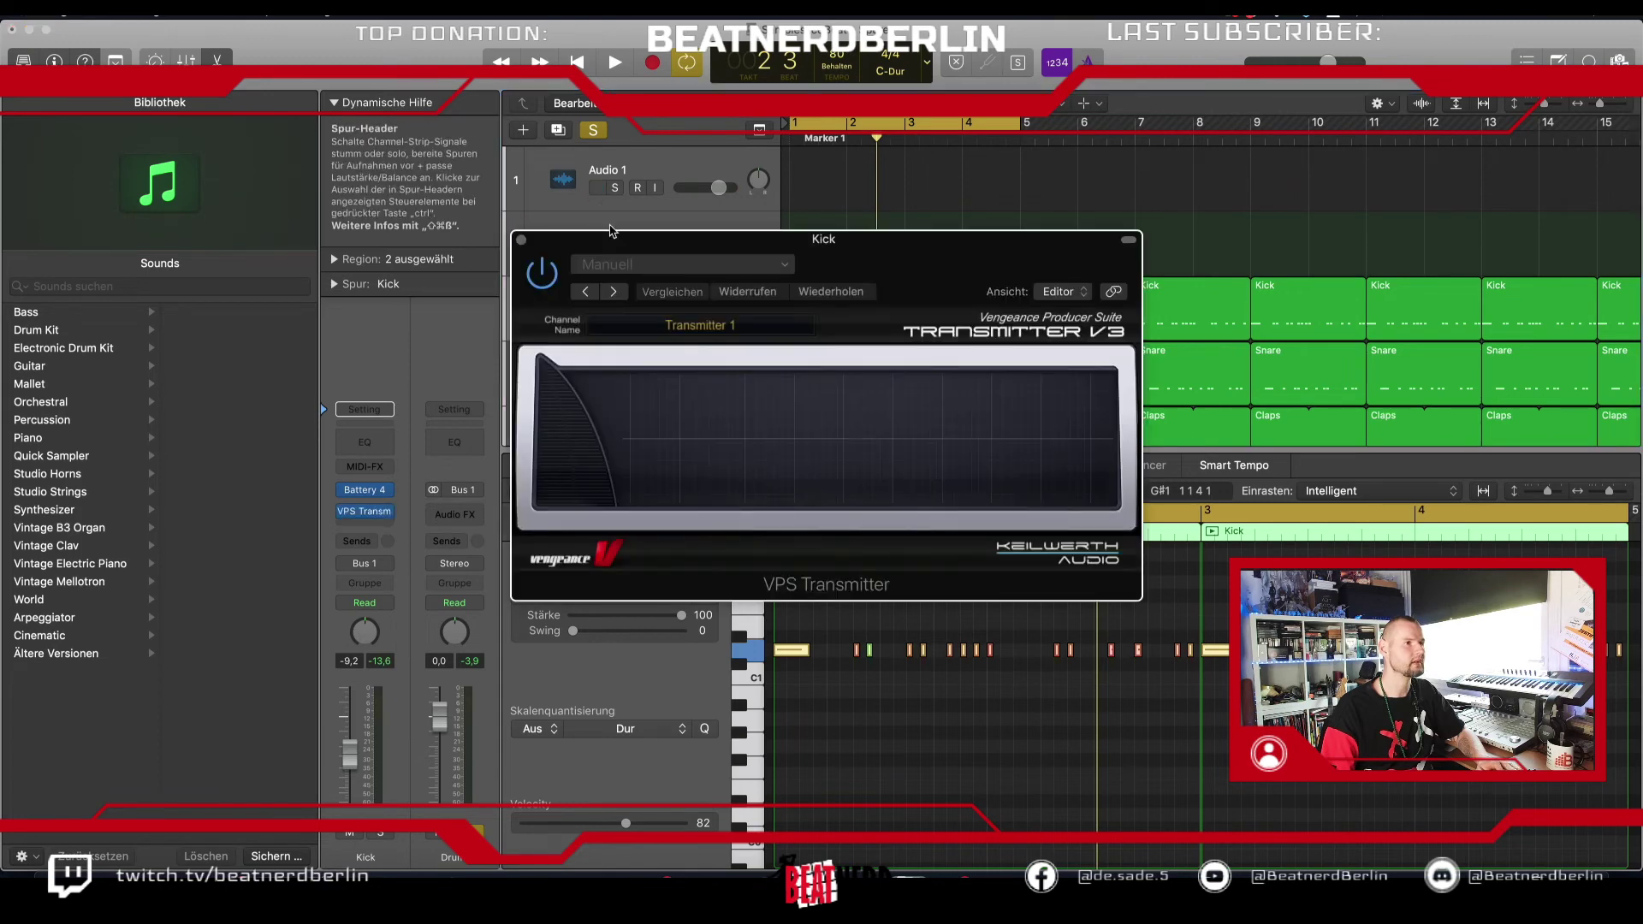
left_click(524, 241)
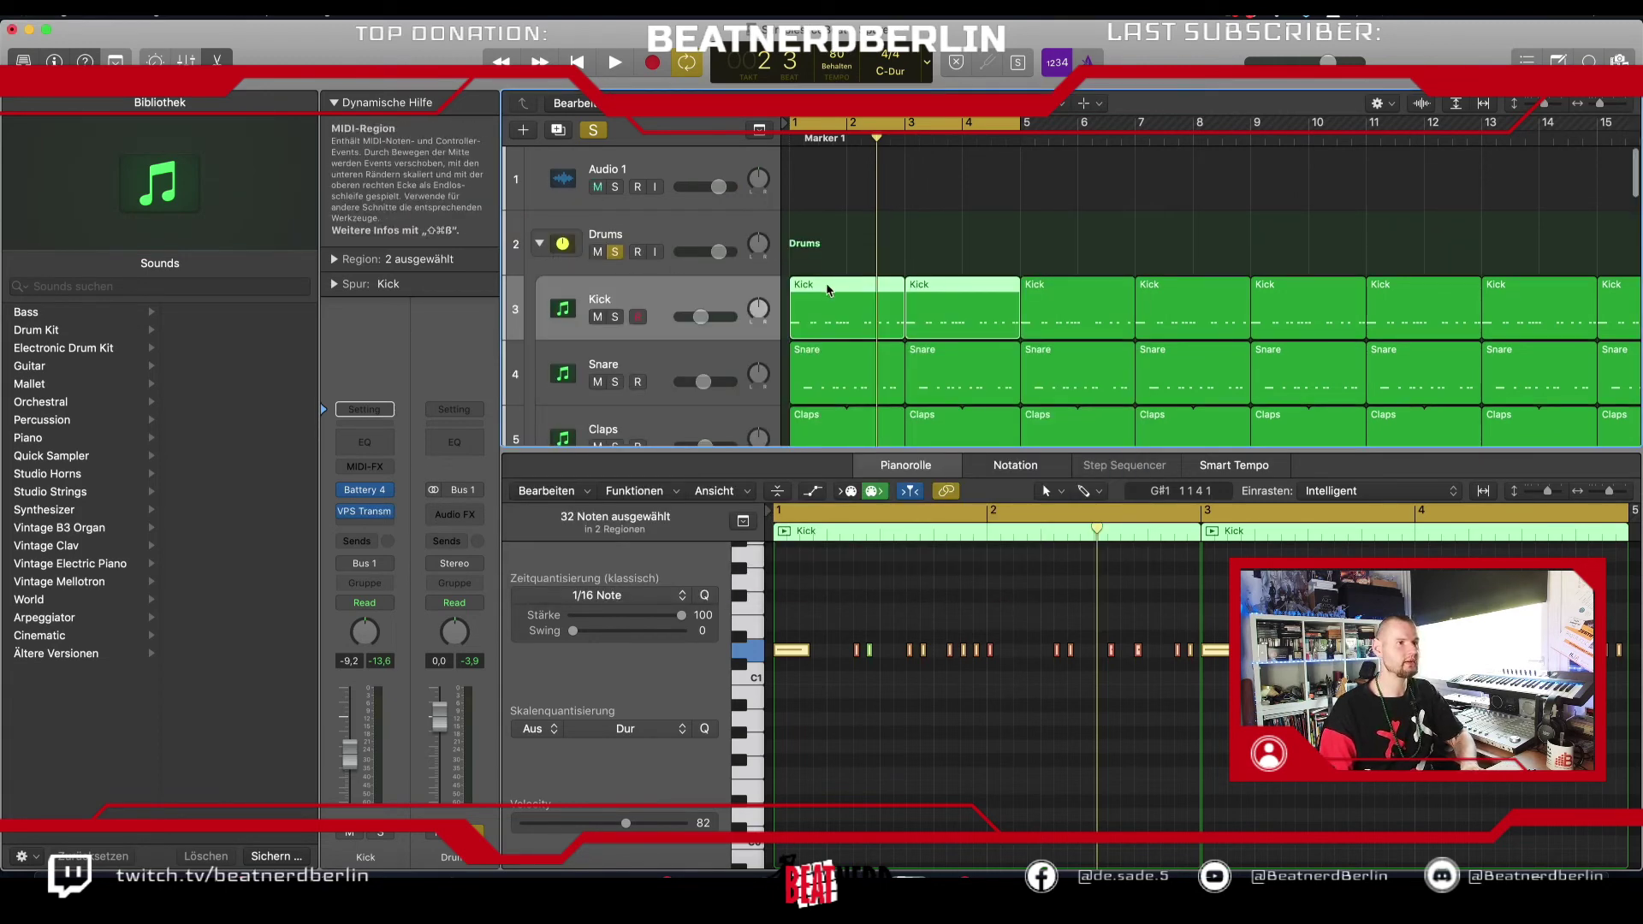
Step: Close the note editor and copy the 808 track's two-bar region to bar 3
key("e")
scroll(821, 317, "down", 10)
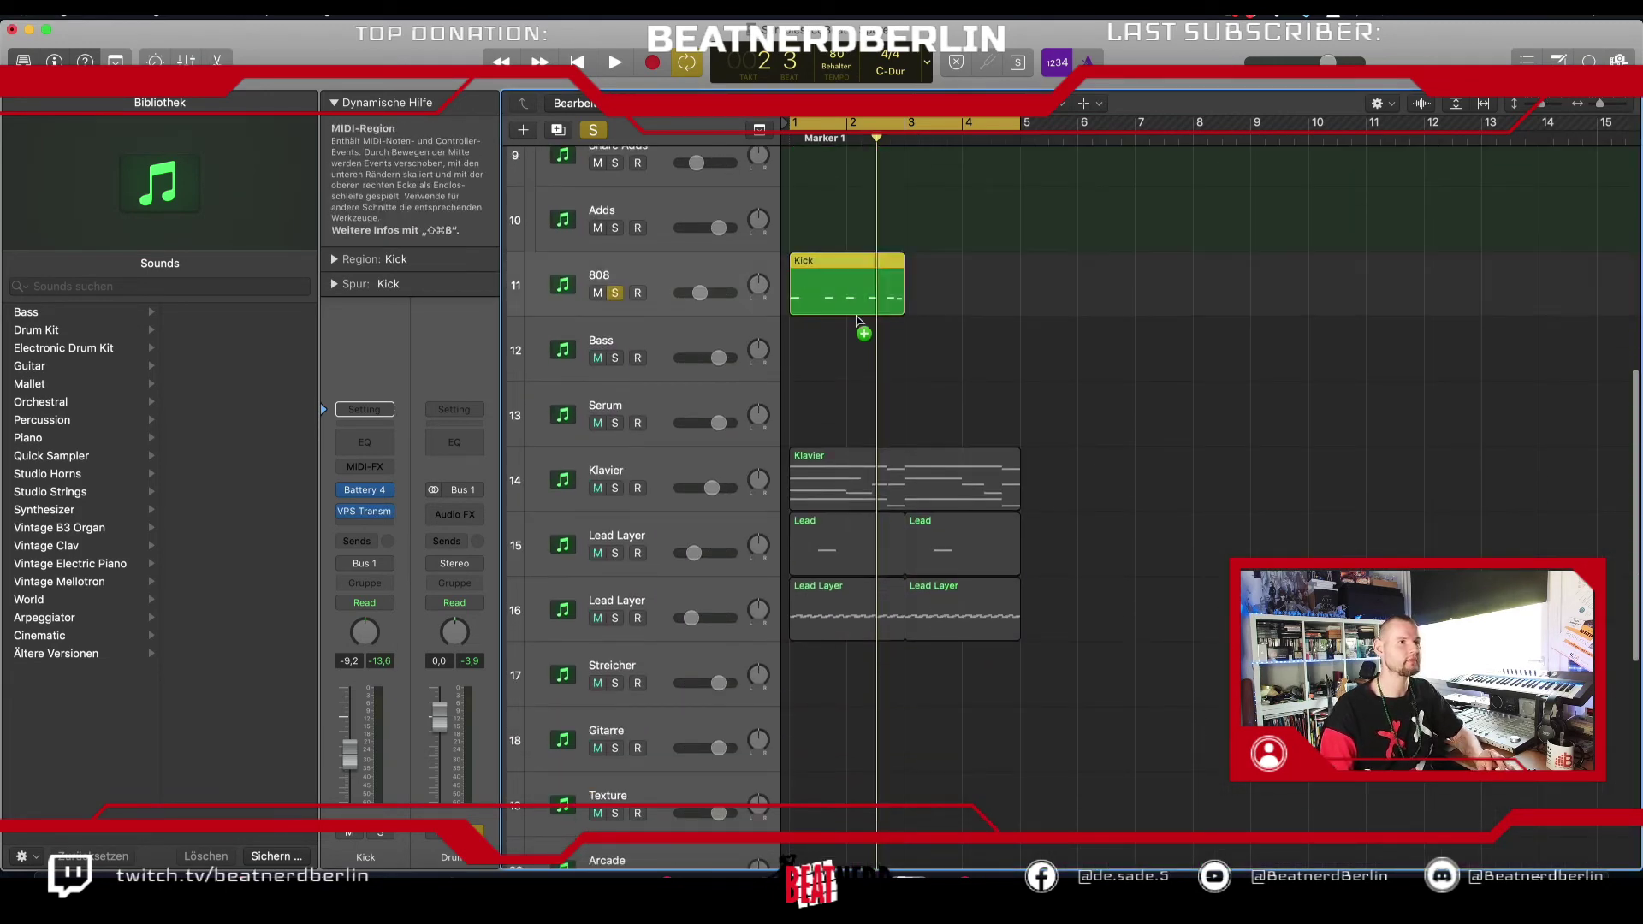
left_click_drag(860, 308, 975, 308)
Step: Insert keilwerthAudio's VPS Multiband Sidechain on the 808 track
left_click(643, 285)
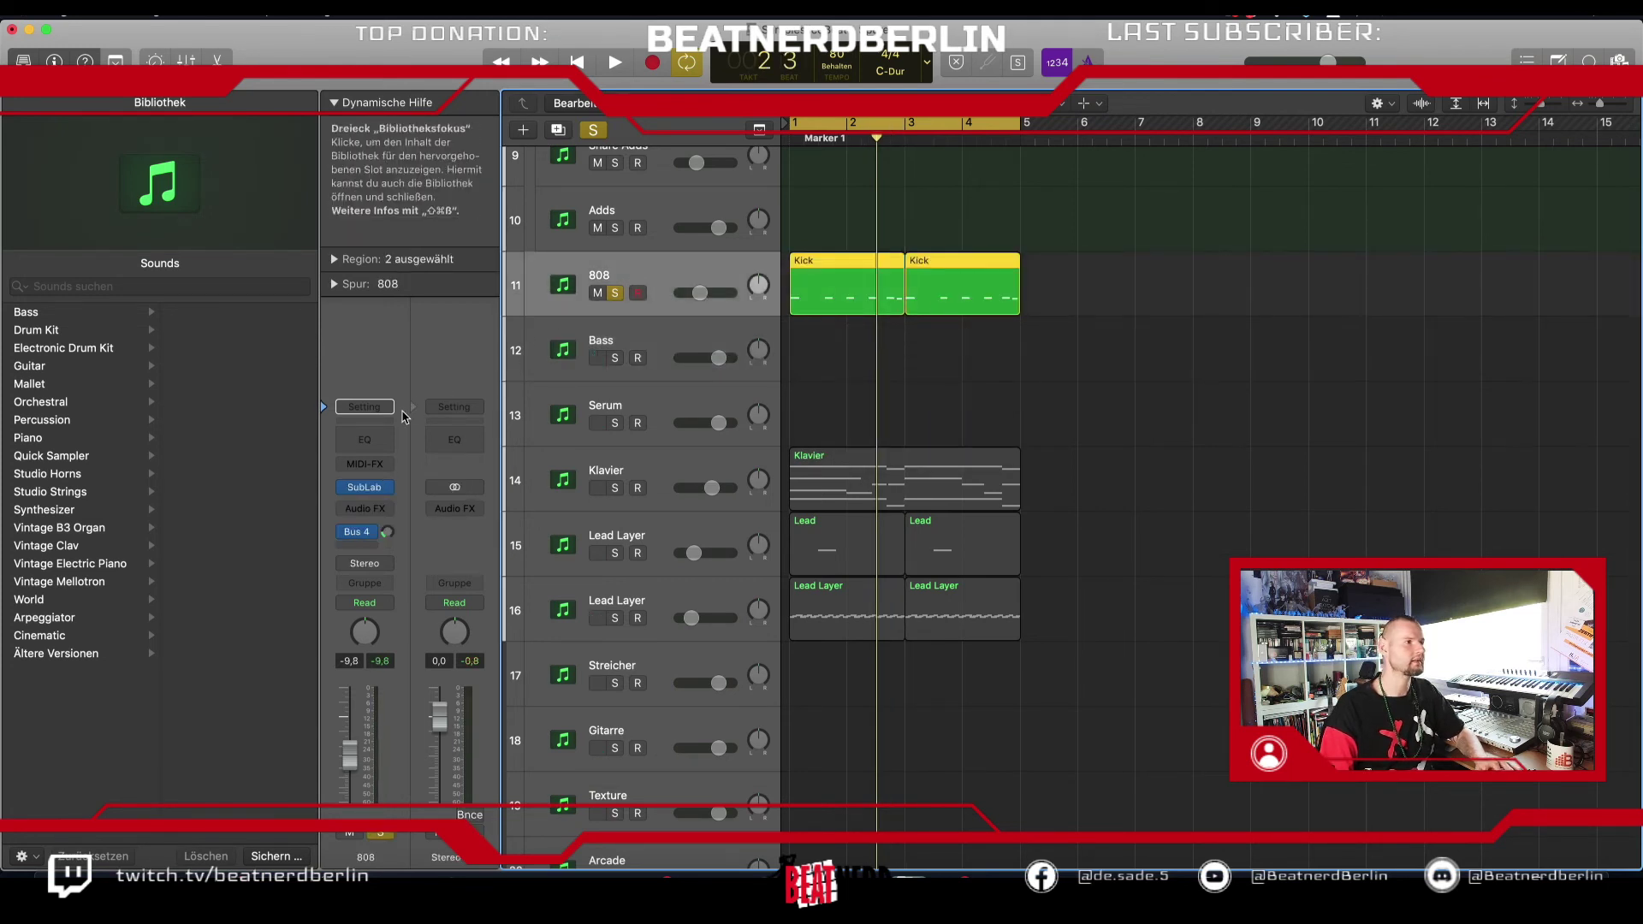
left_click(368, 509)
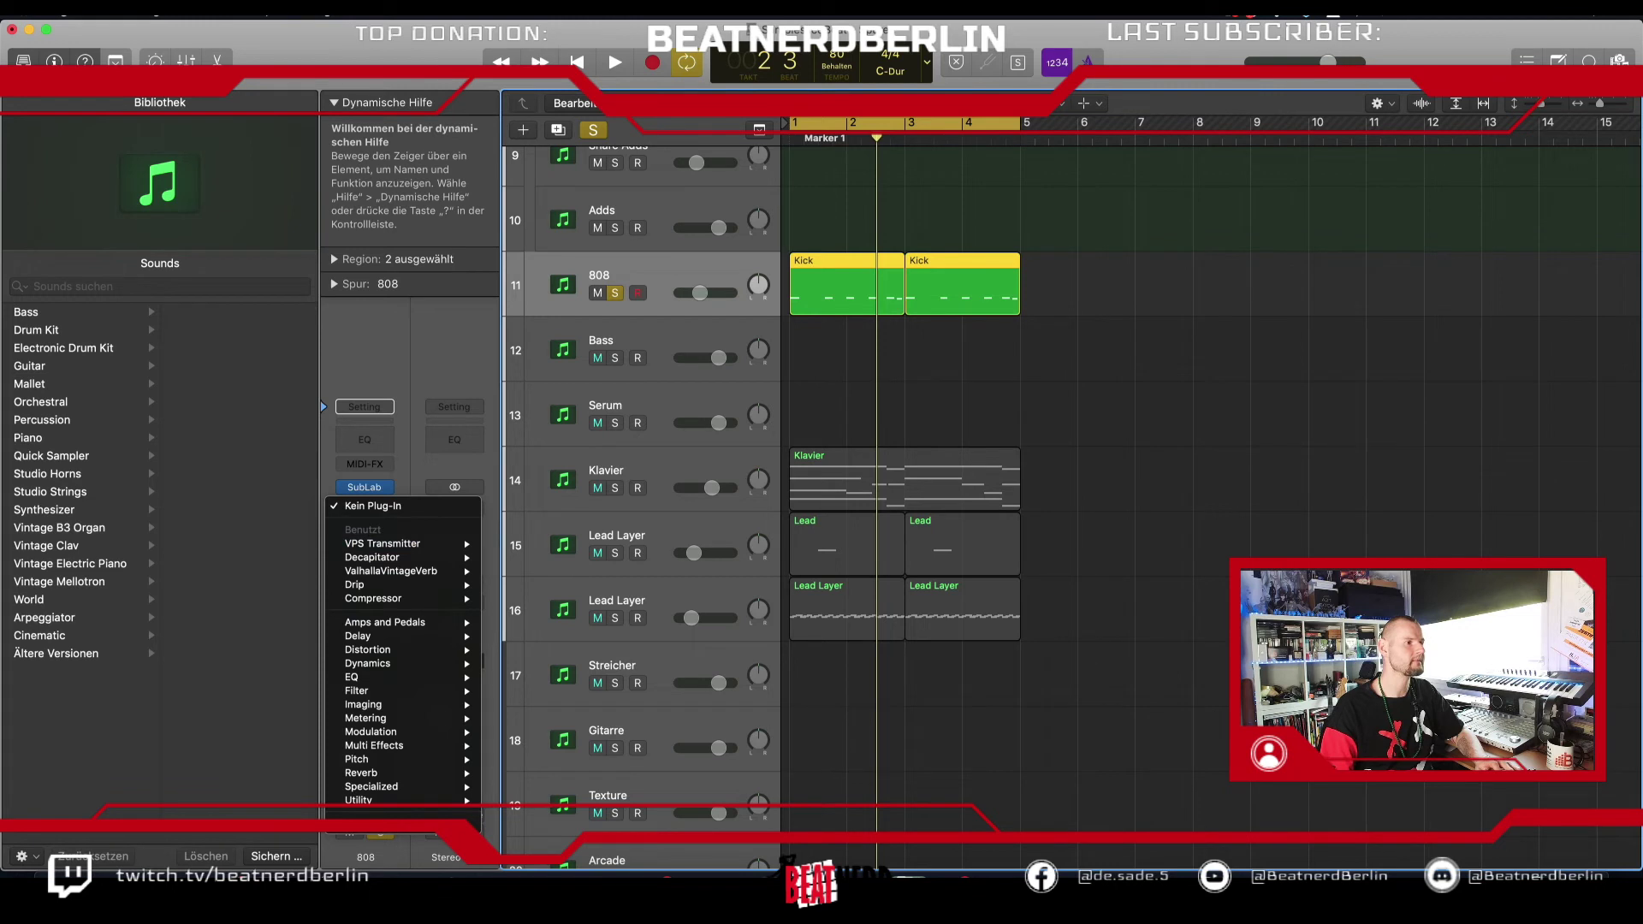
mouse_move(402, 814)
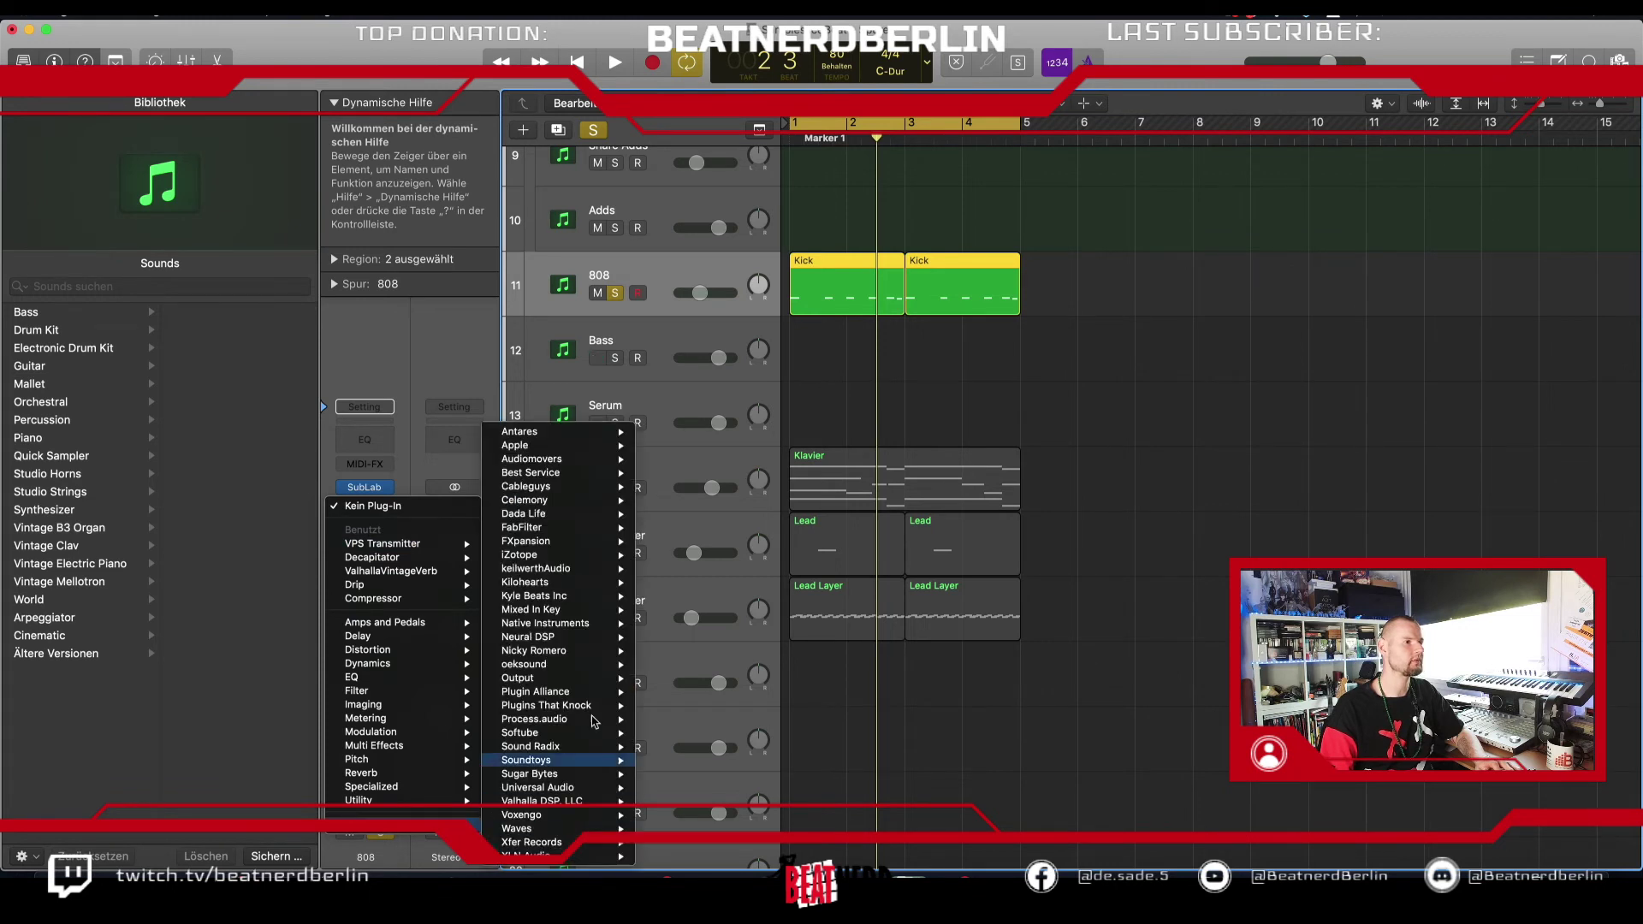
mouse_move(612, 568)
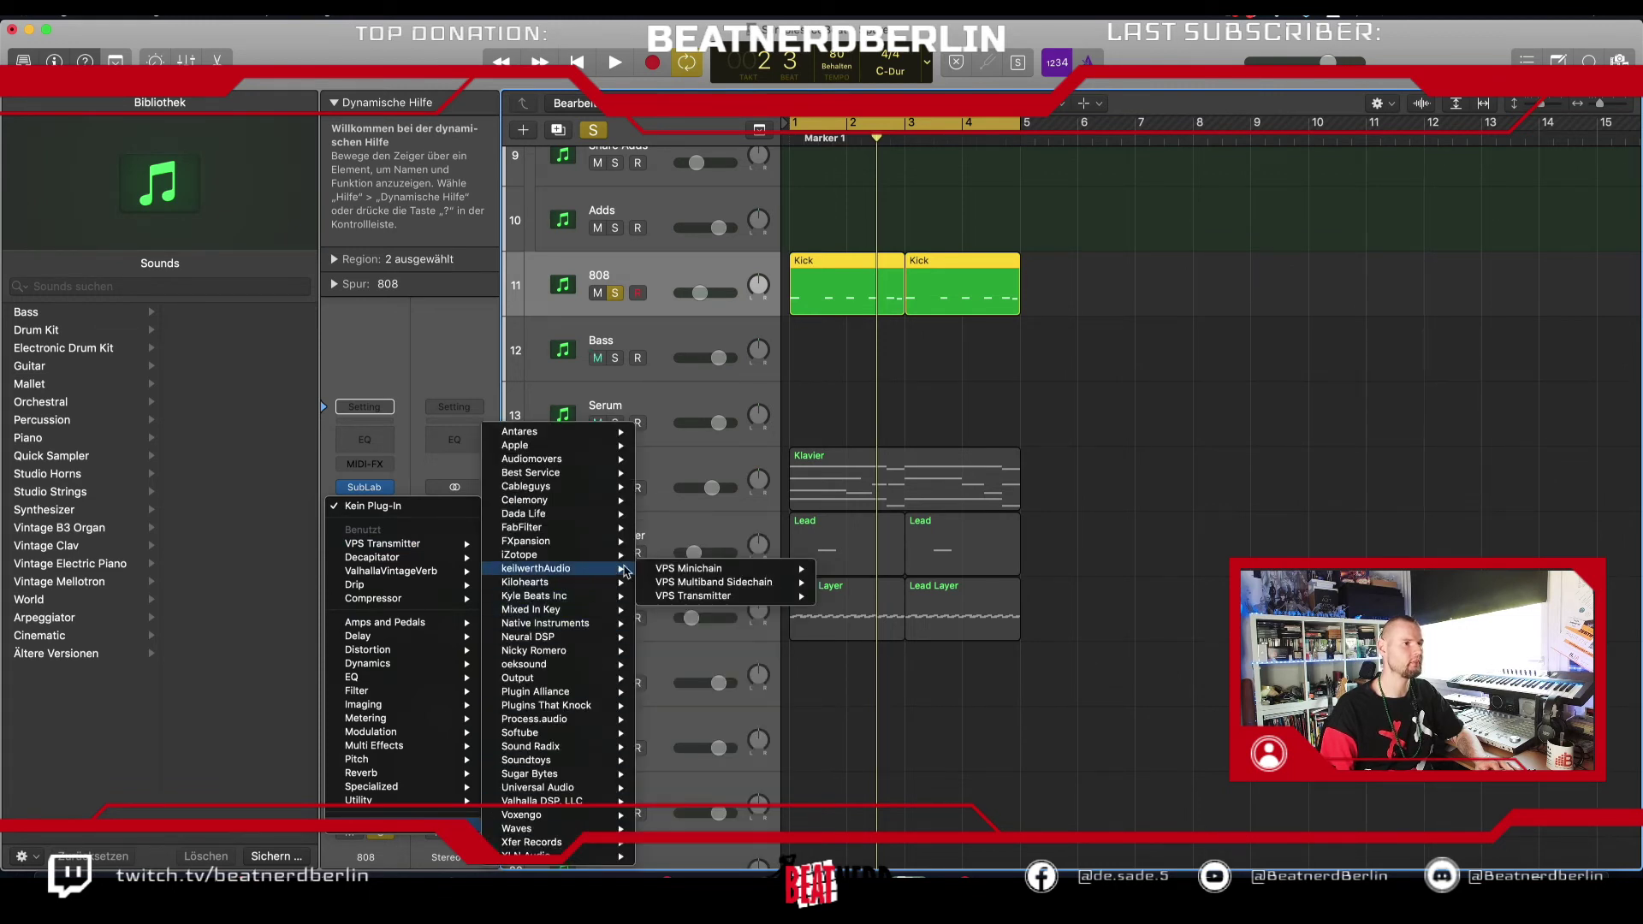
left_click(847, 582)
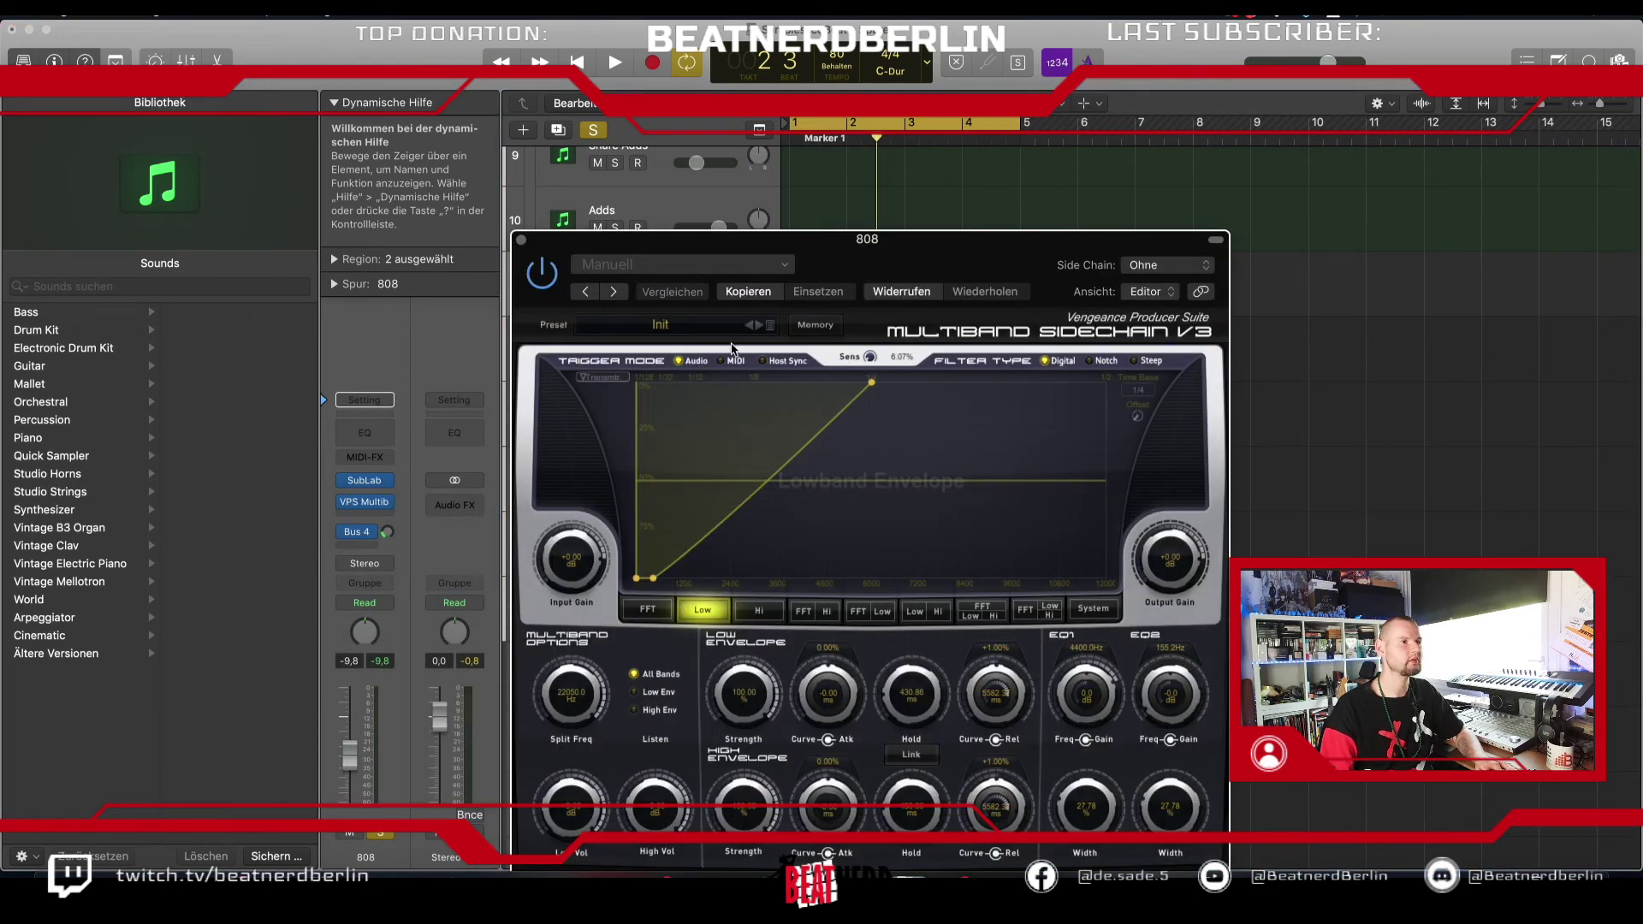
Step: Load the preset "Multi - Fast 16th Bssline", shorten the low band envelope's hold to about 587, and close the plug-in window
left_click(766, 326)
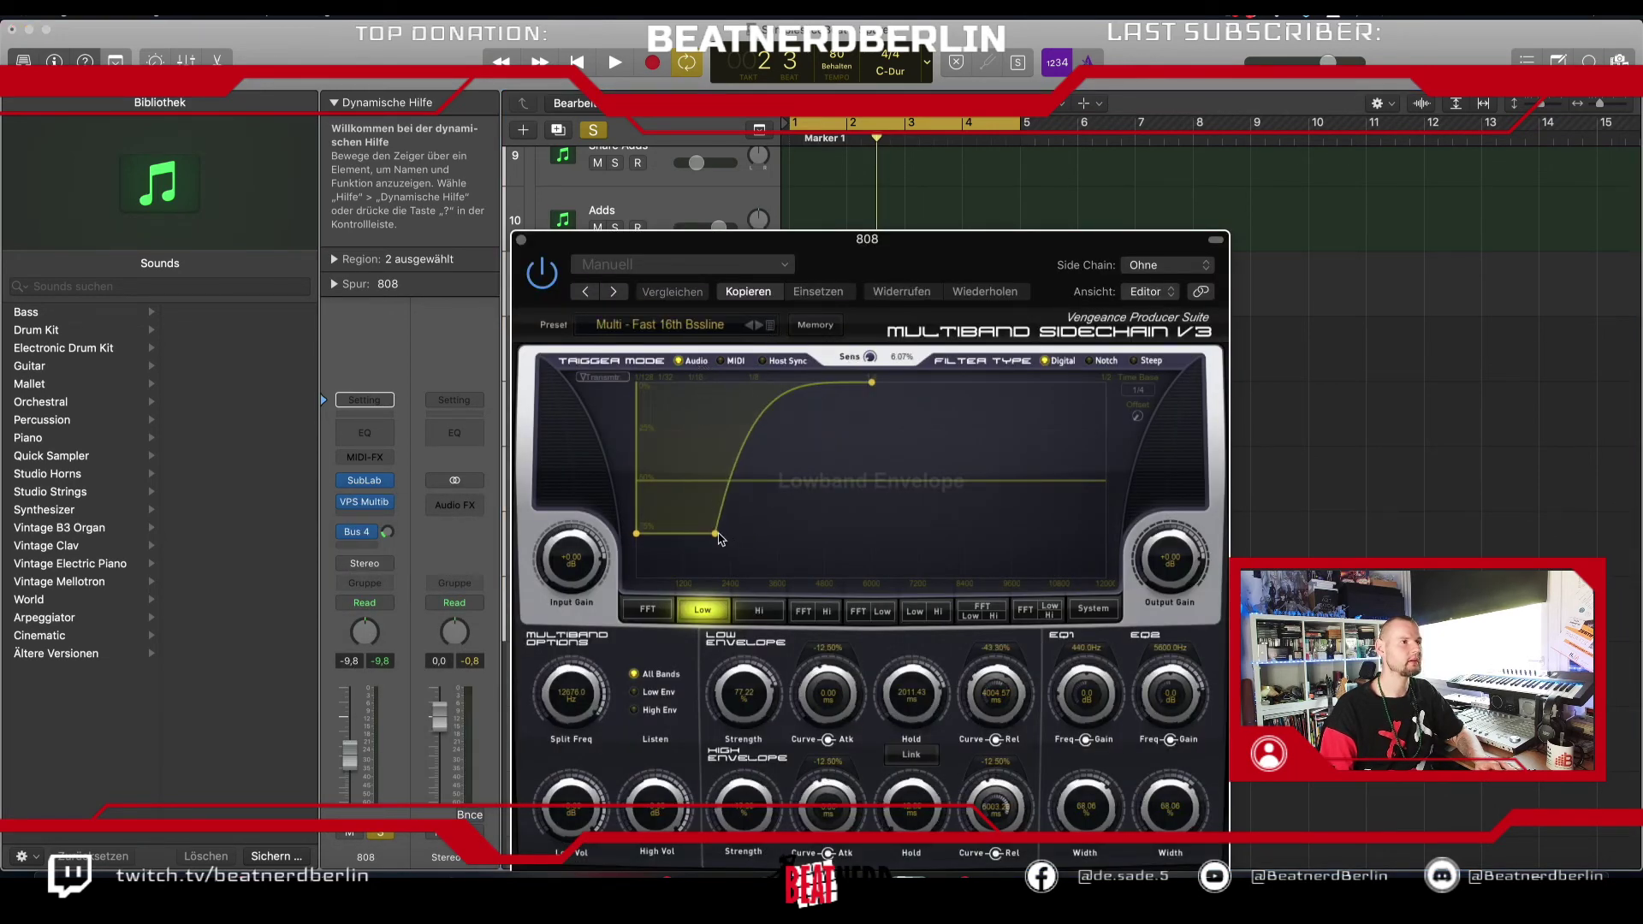
left_click_drag(717, 534, 683, 537)
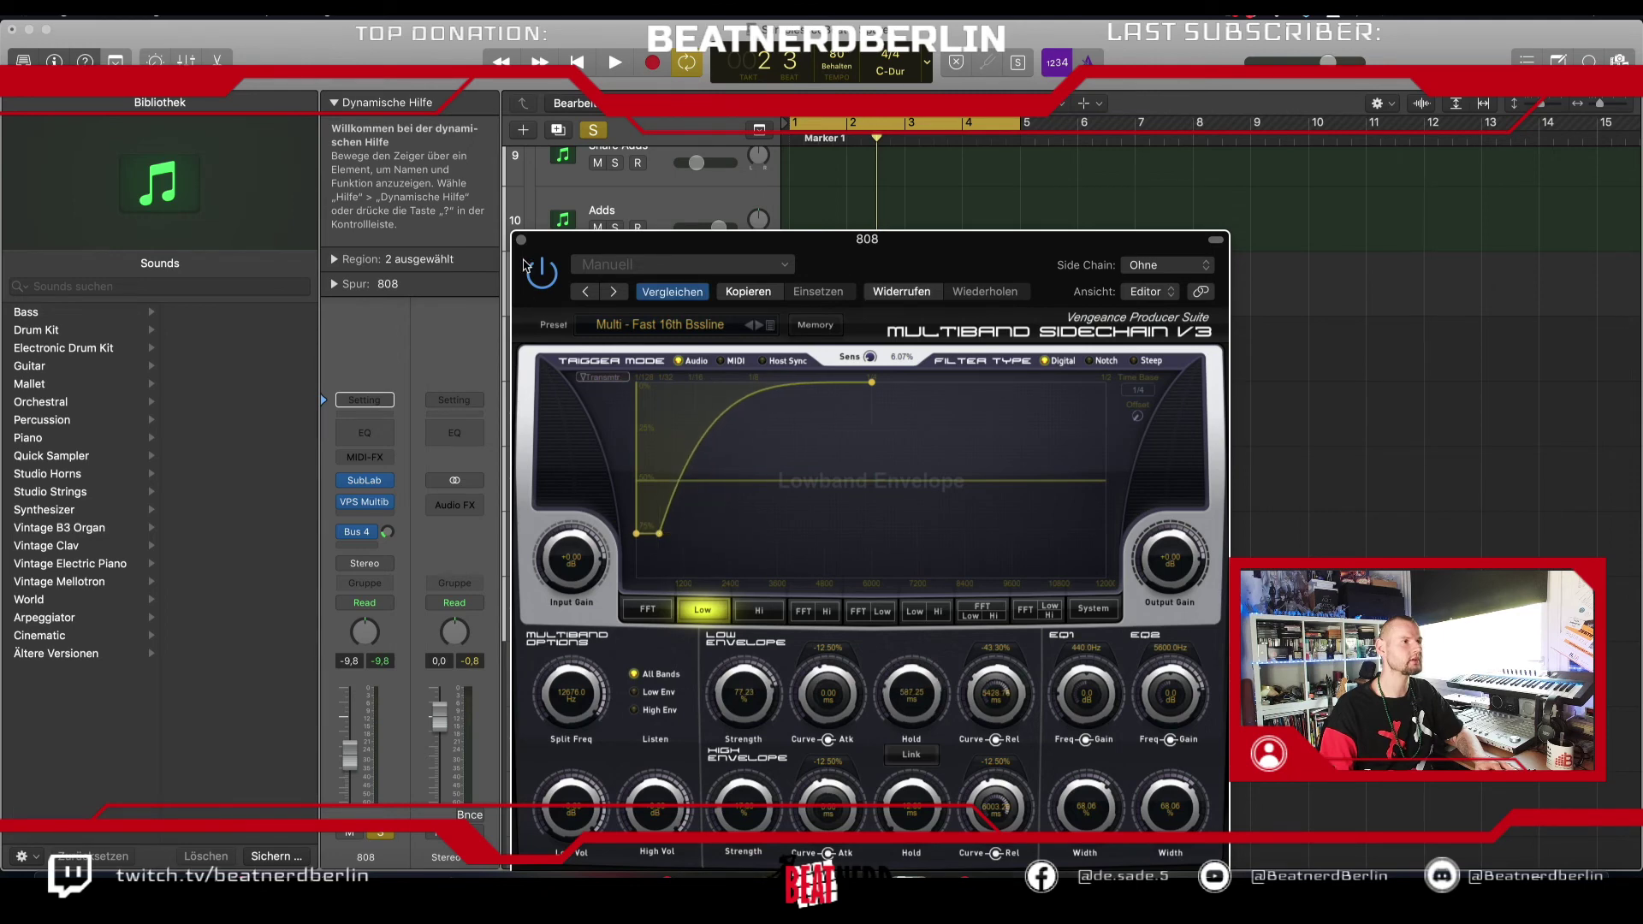
left_click(521, 241)
Step: Try iZotope's Ozone 9 Imager in mono on the 808 track after the VPS Multiband Sidechain
left_click(365, 515)
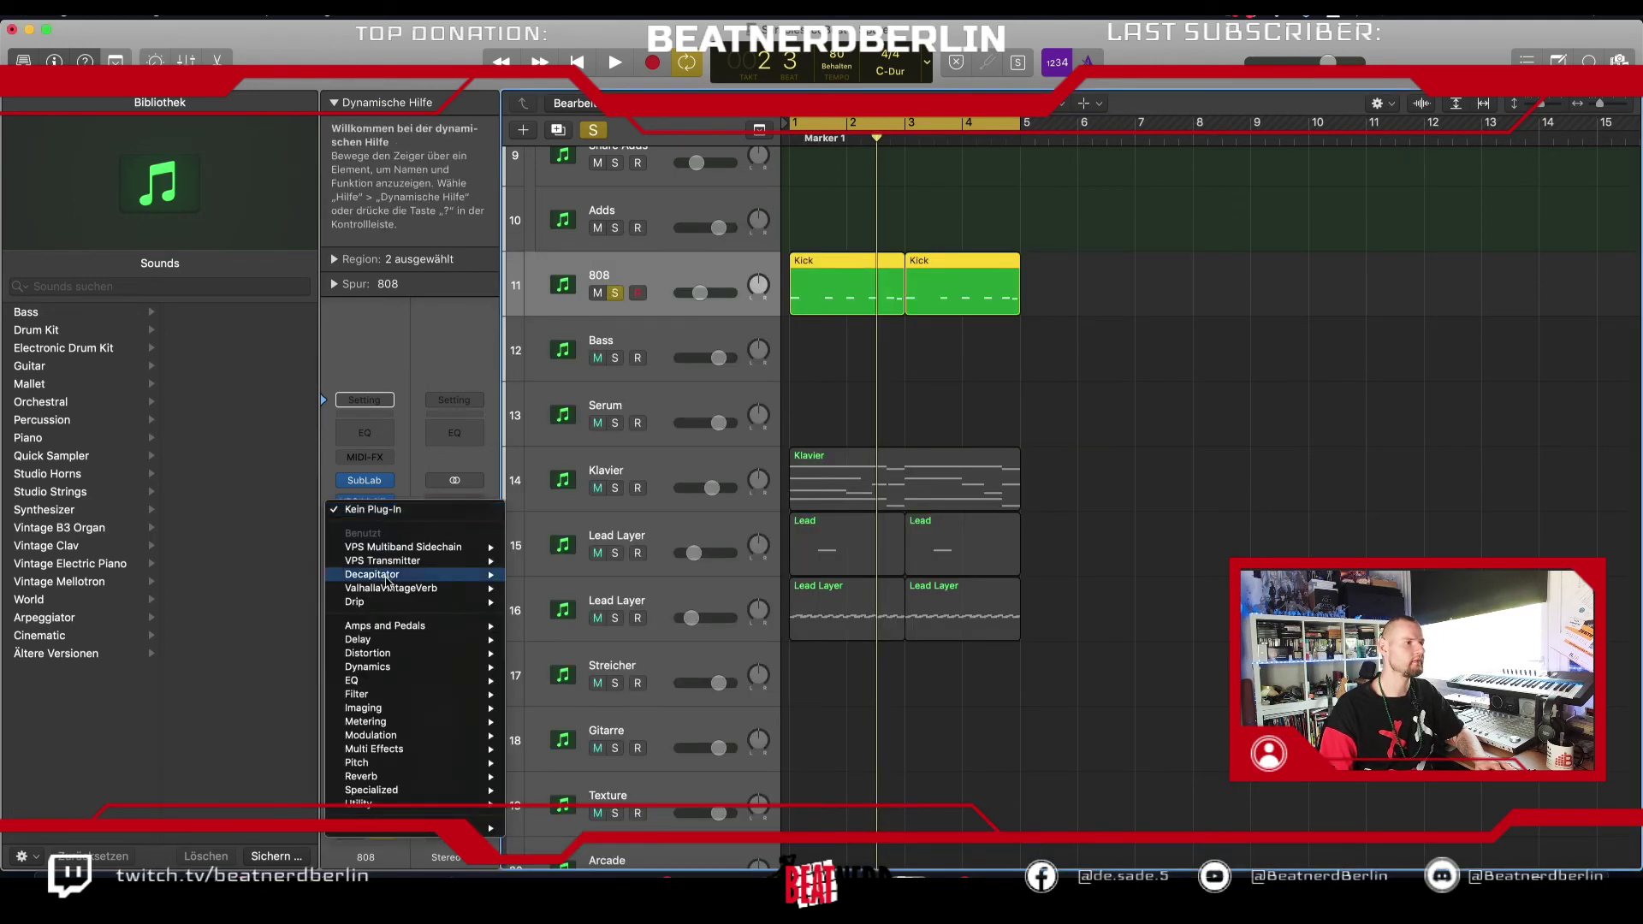
mouse_move(500, 828)
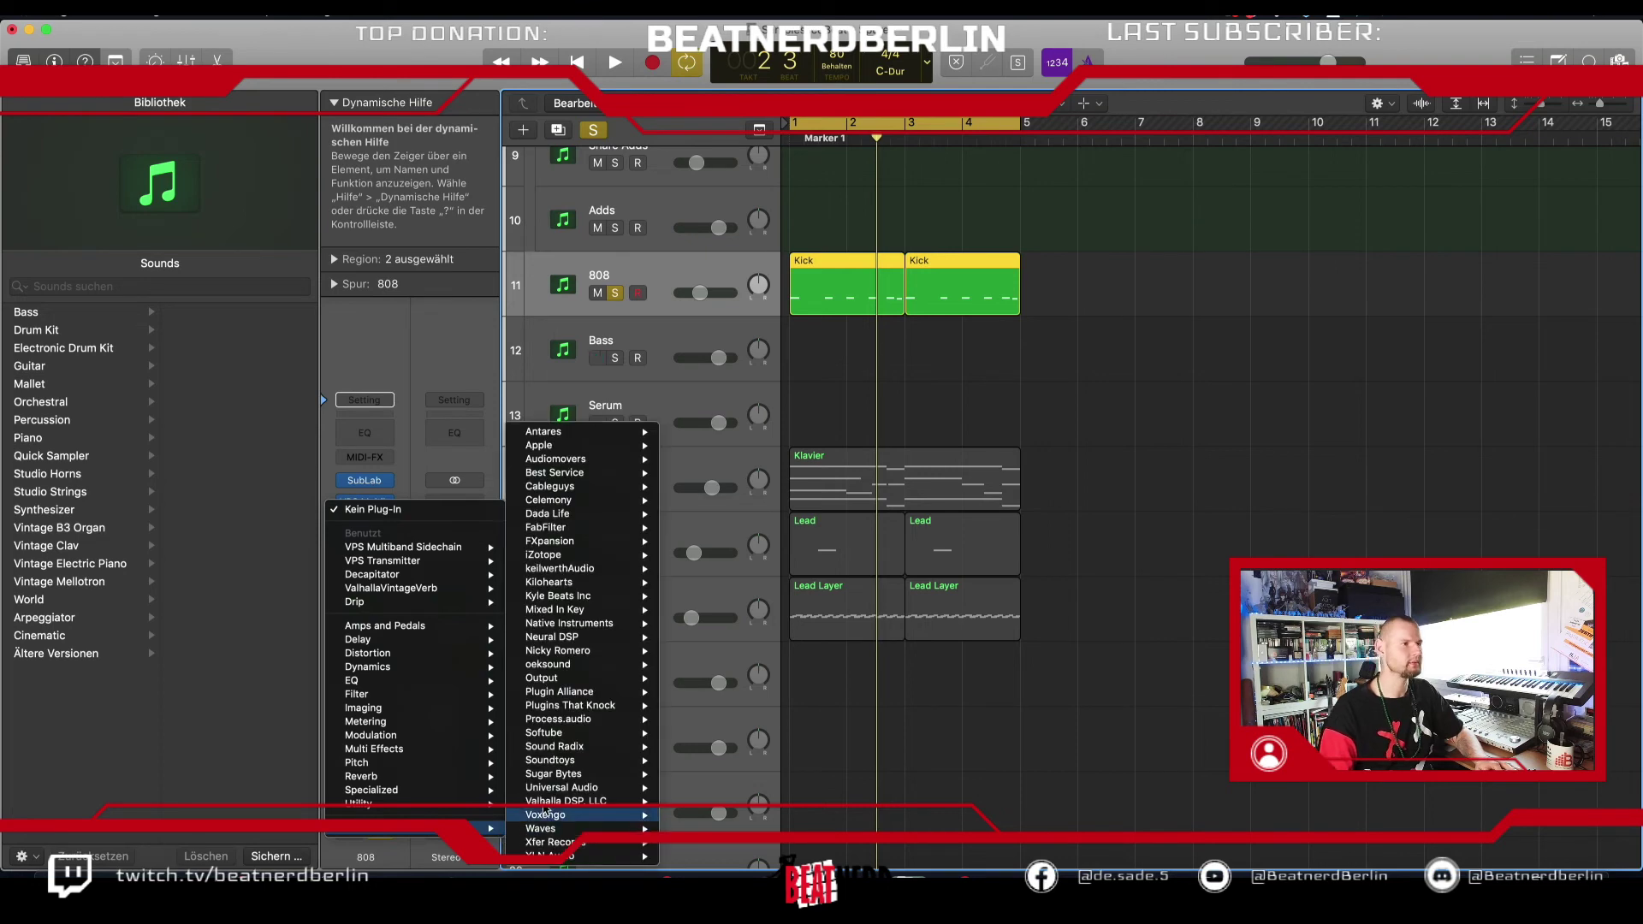
mouse_move(599, 555)
mouse_move(768, 561)
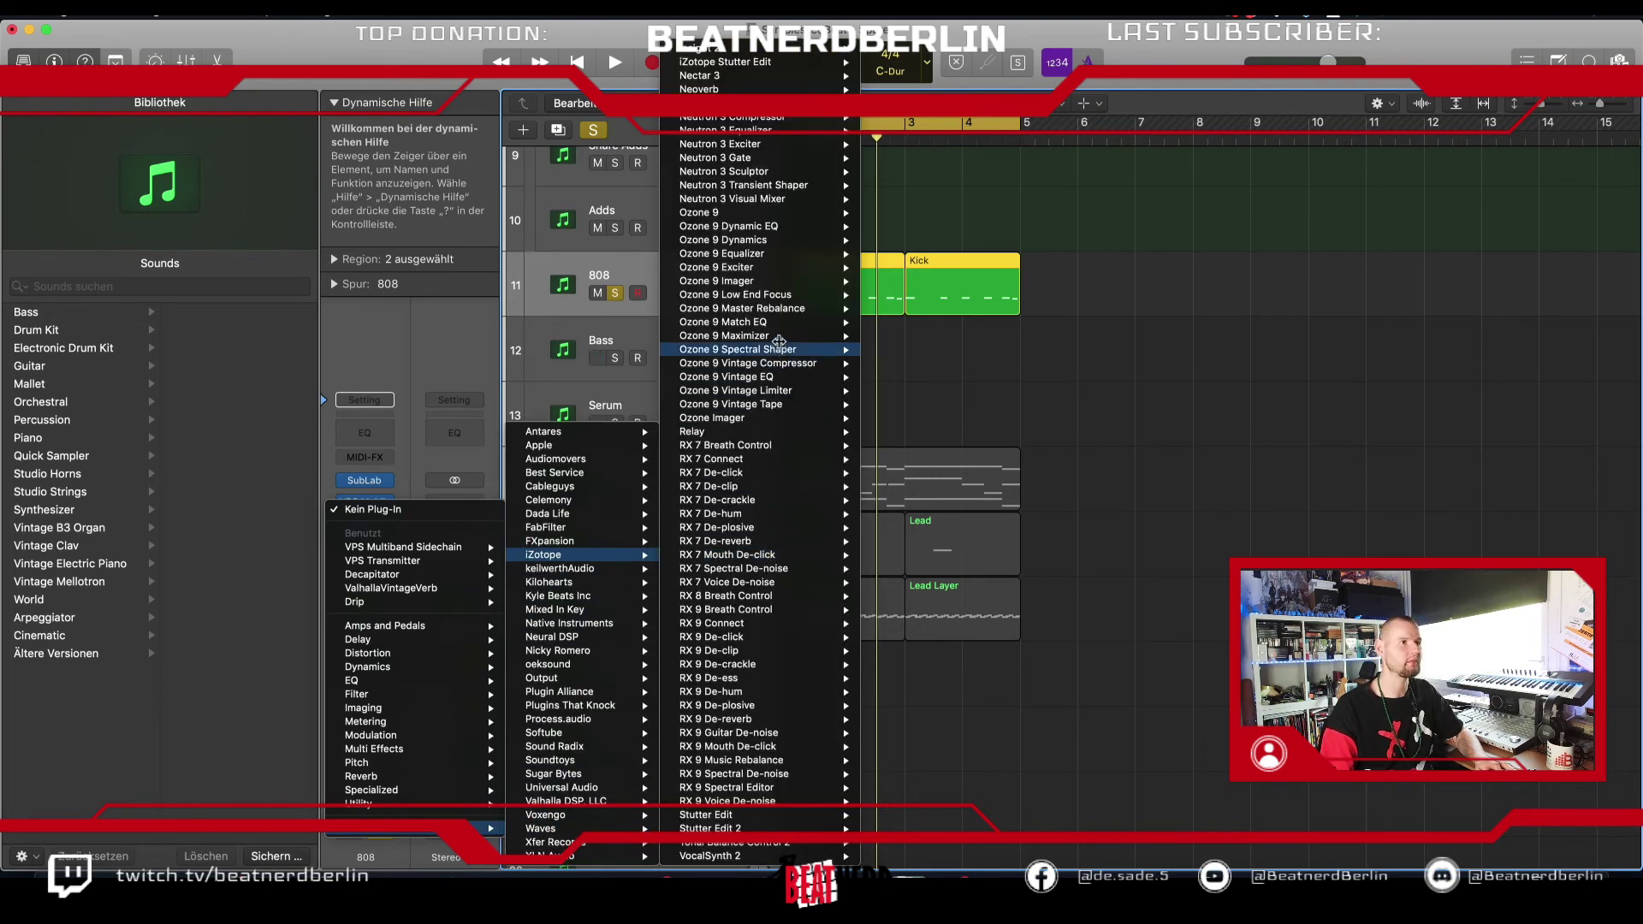
mouse_move(794, 284)
left_click(914, 282)
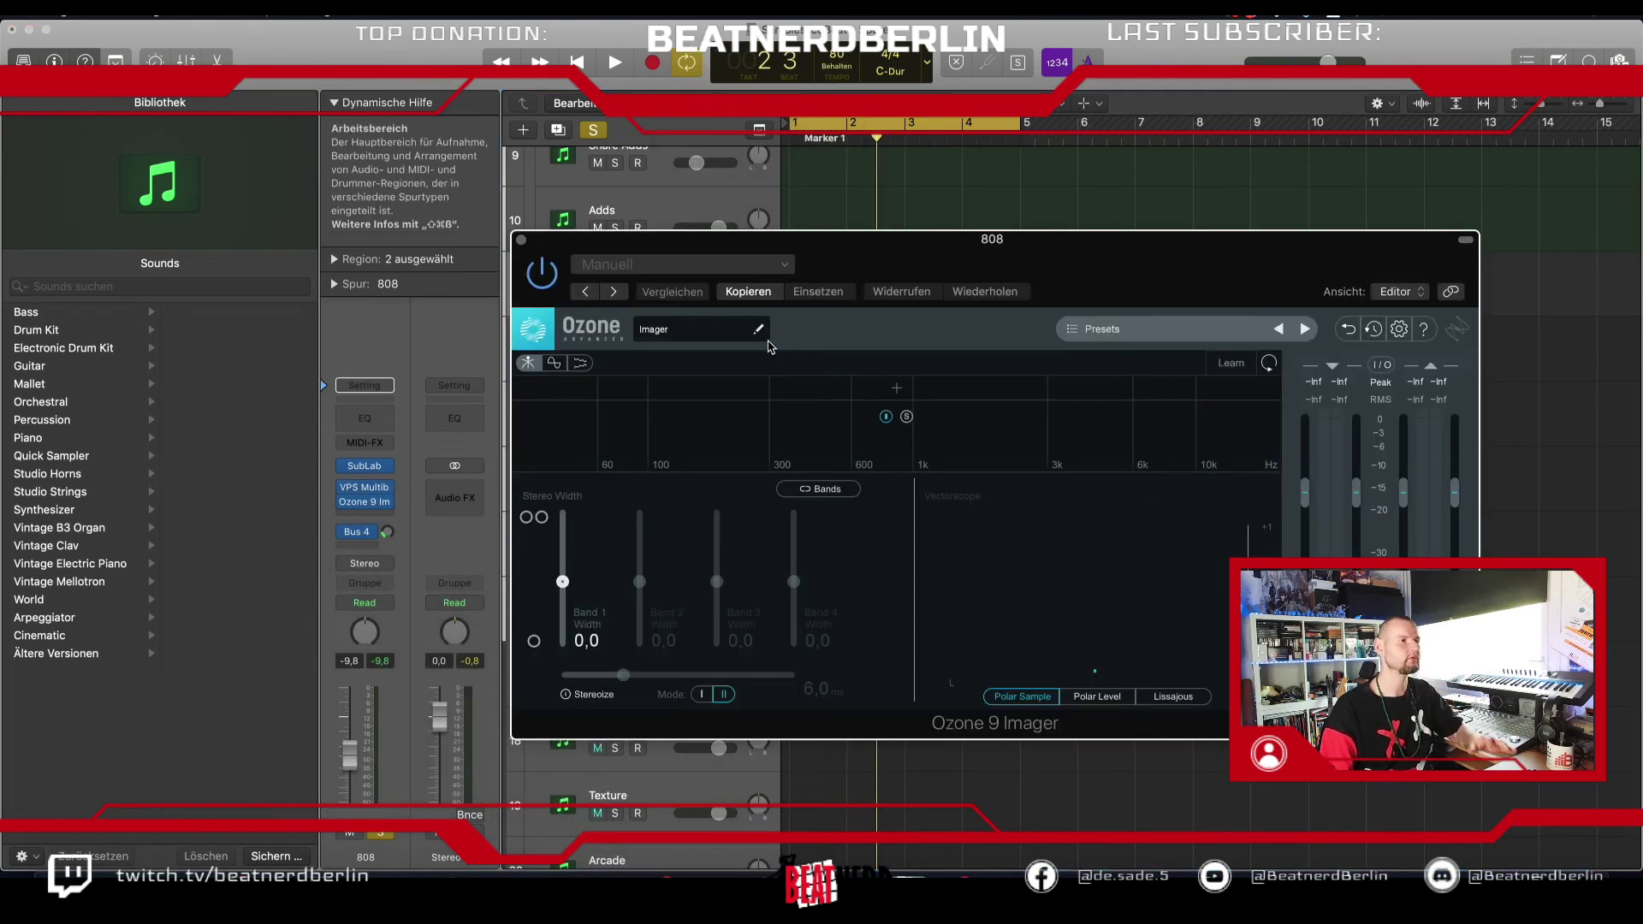
Step: Split the mono Imager into four bands with widths of -100, 30.4, 48.1 and 73.4, and set Stereoize to 14.2 ms
left_click(687, 389)
left_click(839, 389)
left_click(1095, 389)
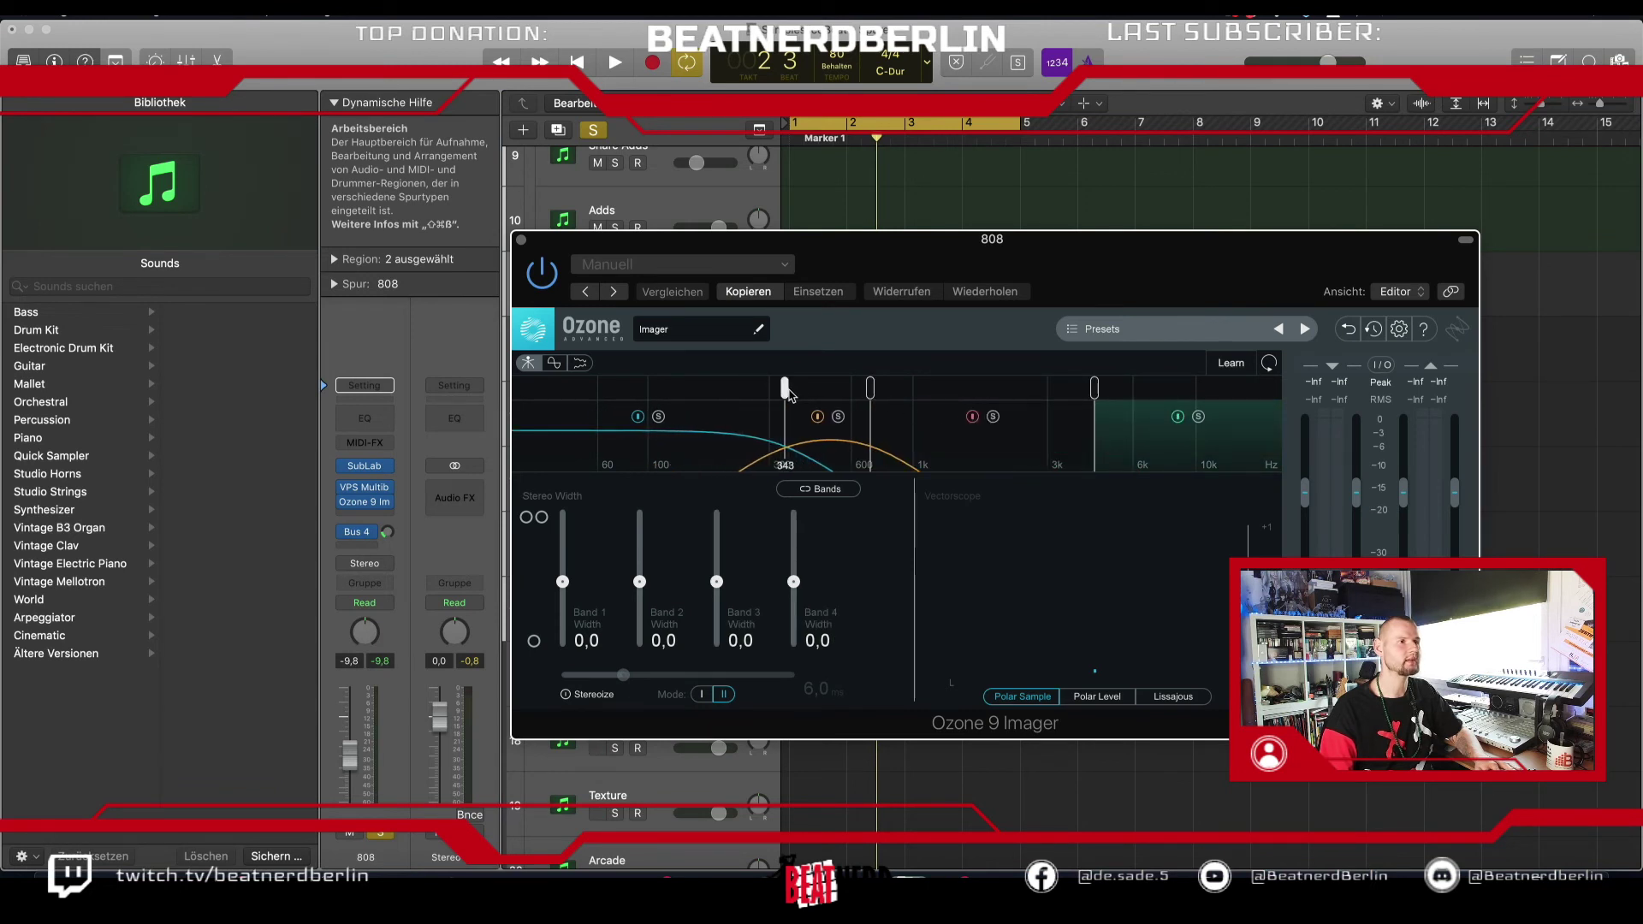
left_click_drag(555, 604, 565, 725)
left_click_drag(640, 590, 796, 561)
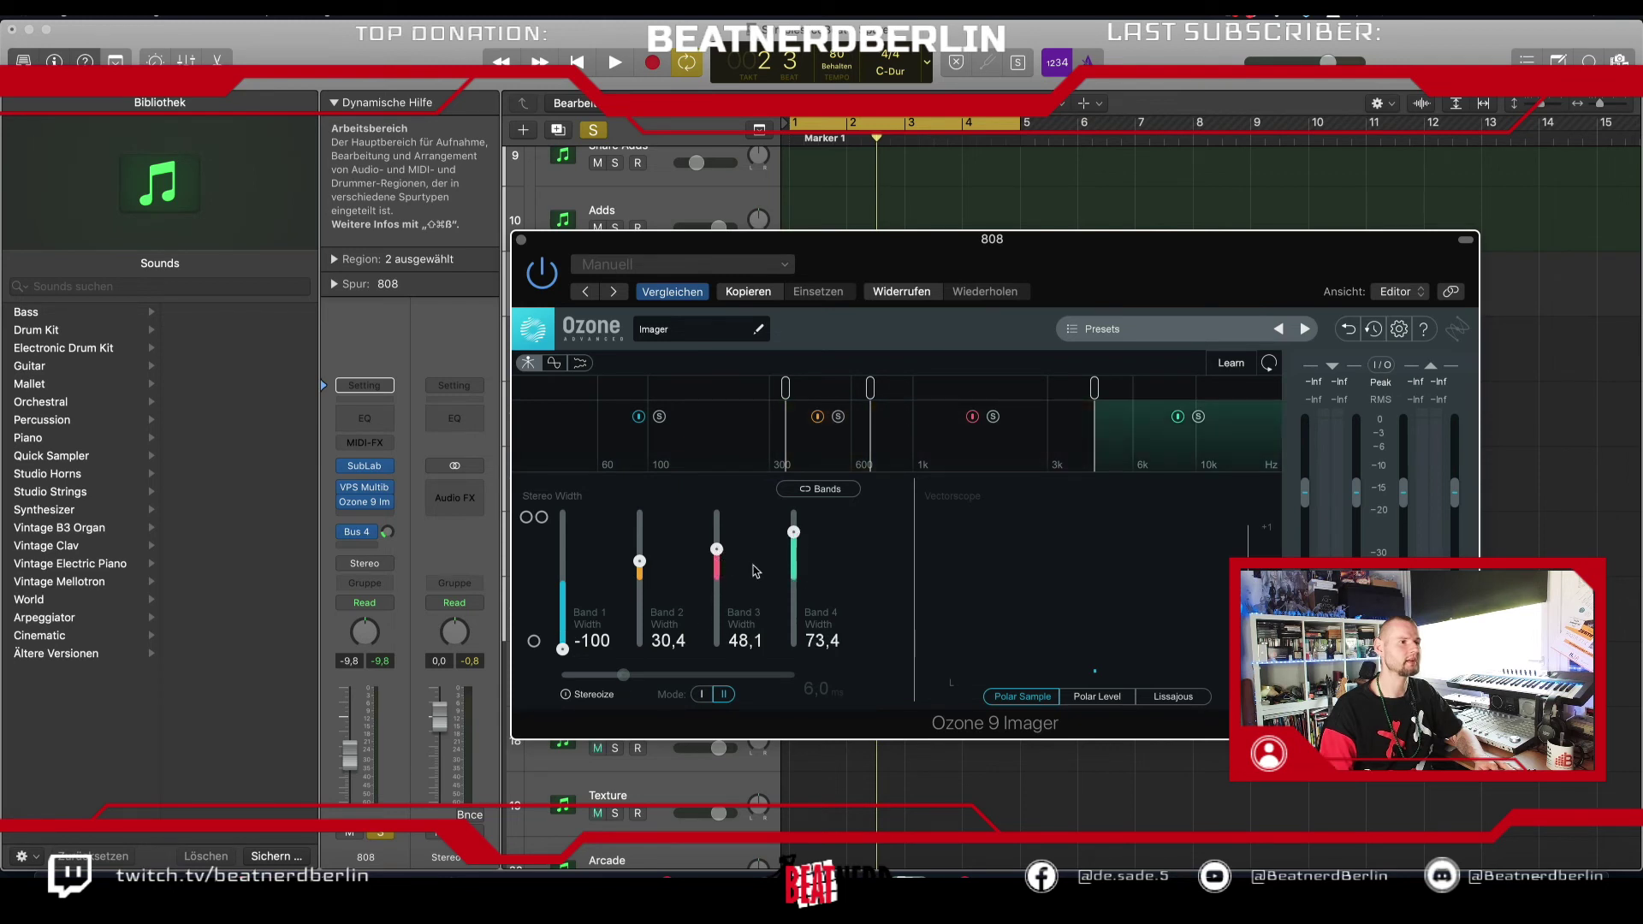
left_click_drag(714, 675, 723, 675)
Step: Play back the 808 through the mono Imager, close its window and remove it from the 808 track
key("space")
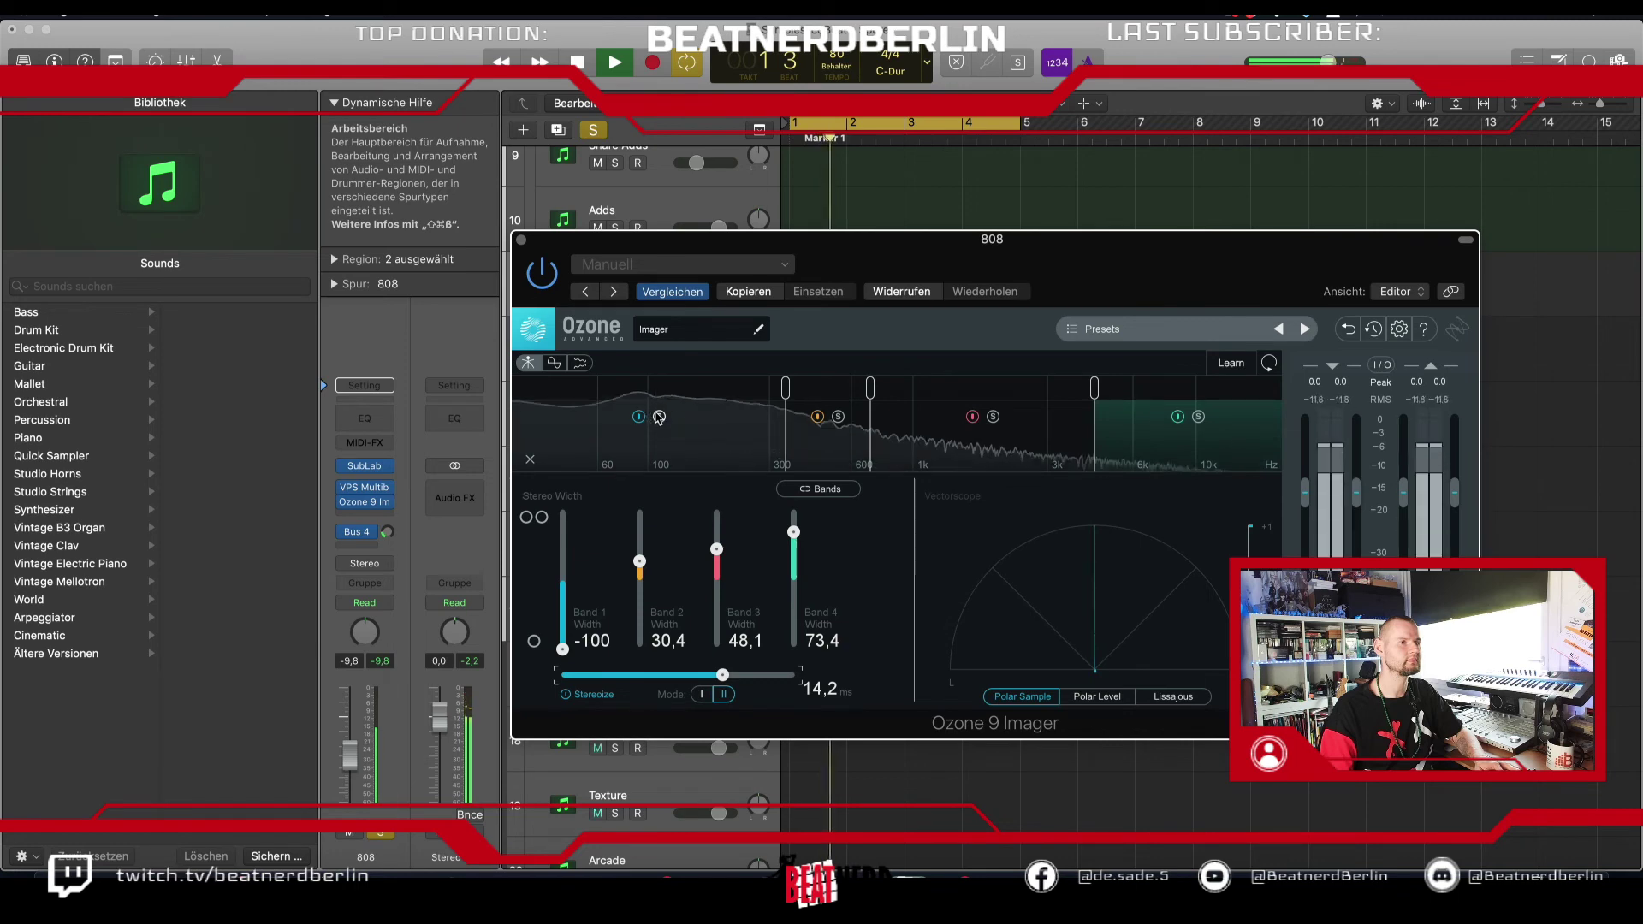
key("space")
left_click(522, 241)
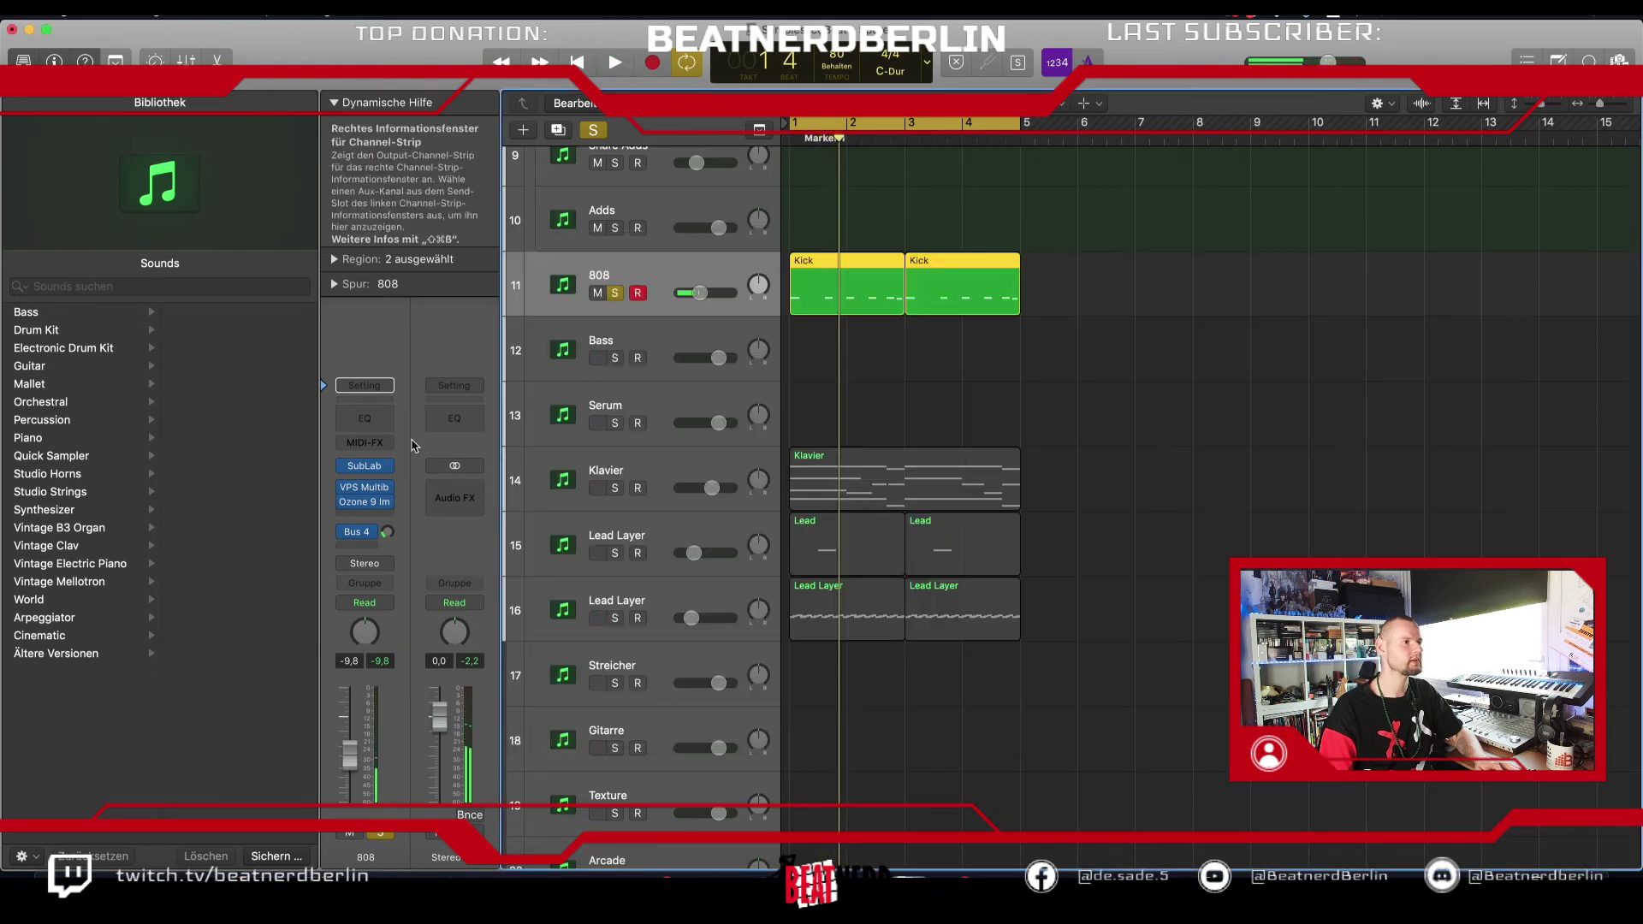
left_click(390, 501)
left_click(407, 526)
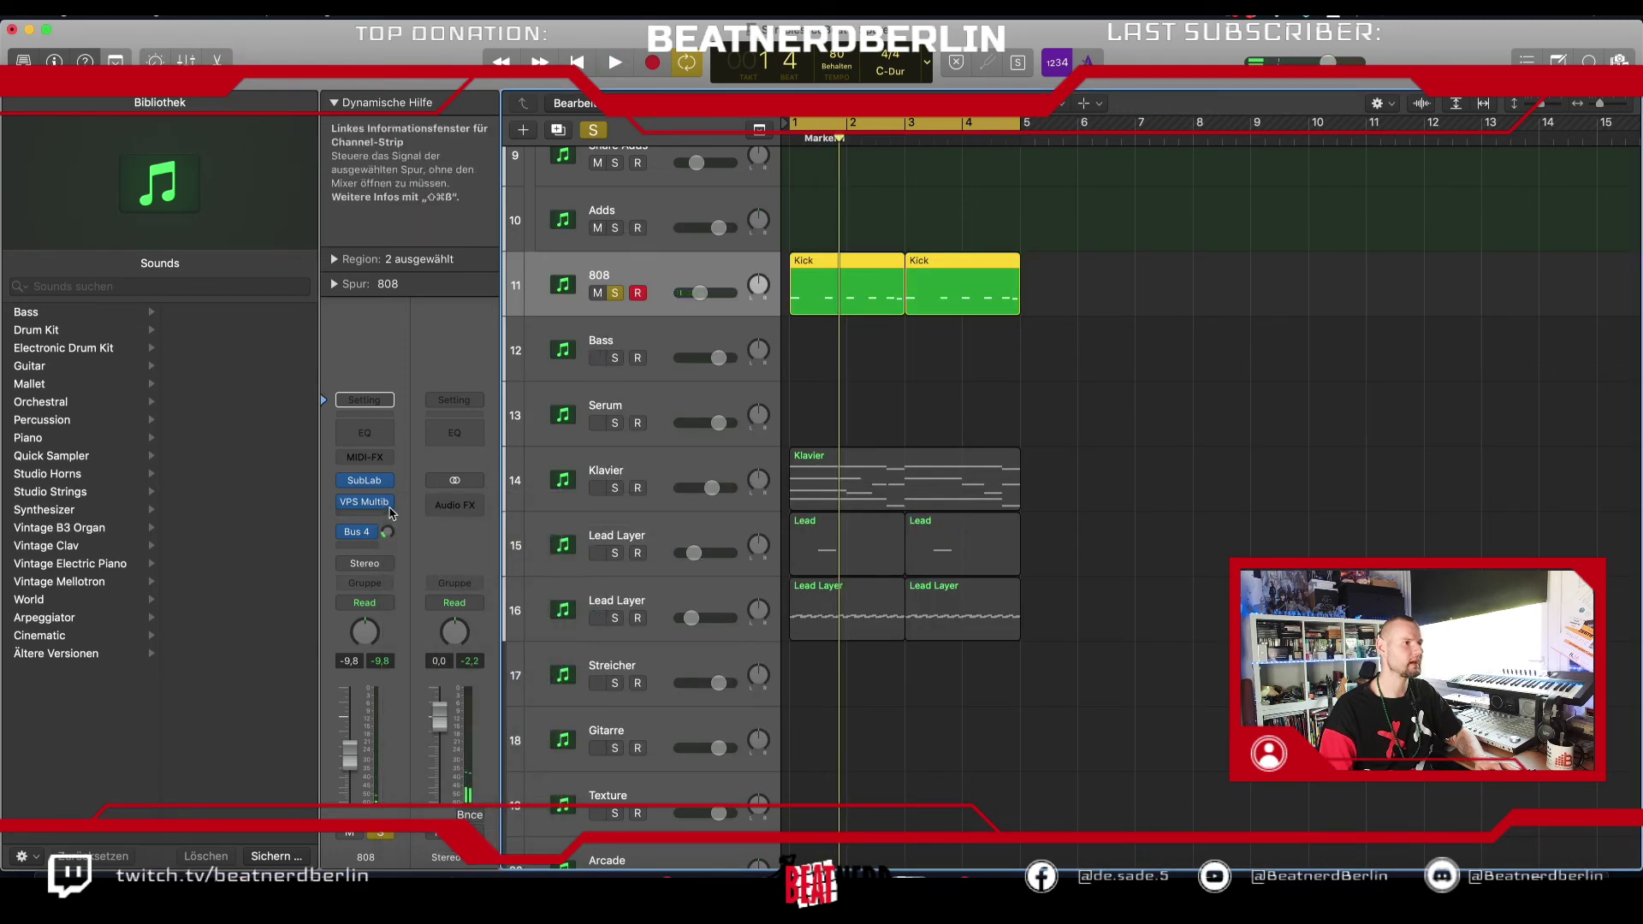
Step: Insert iZotope's Ozone 9 Imager as Mono->Stereo on the 808 track after the VPS Multiband Sidechain
left_click(364, 510)
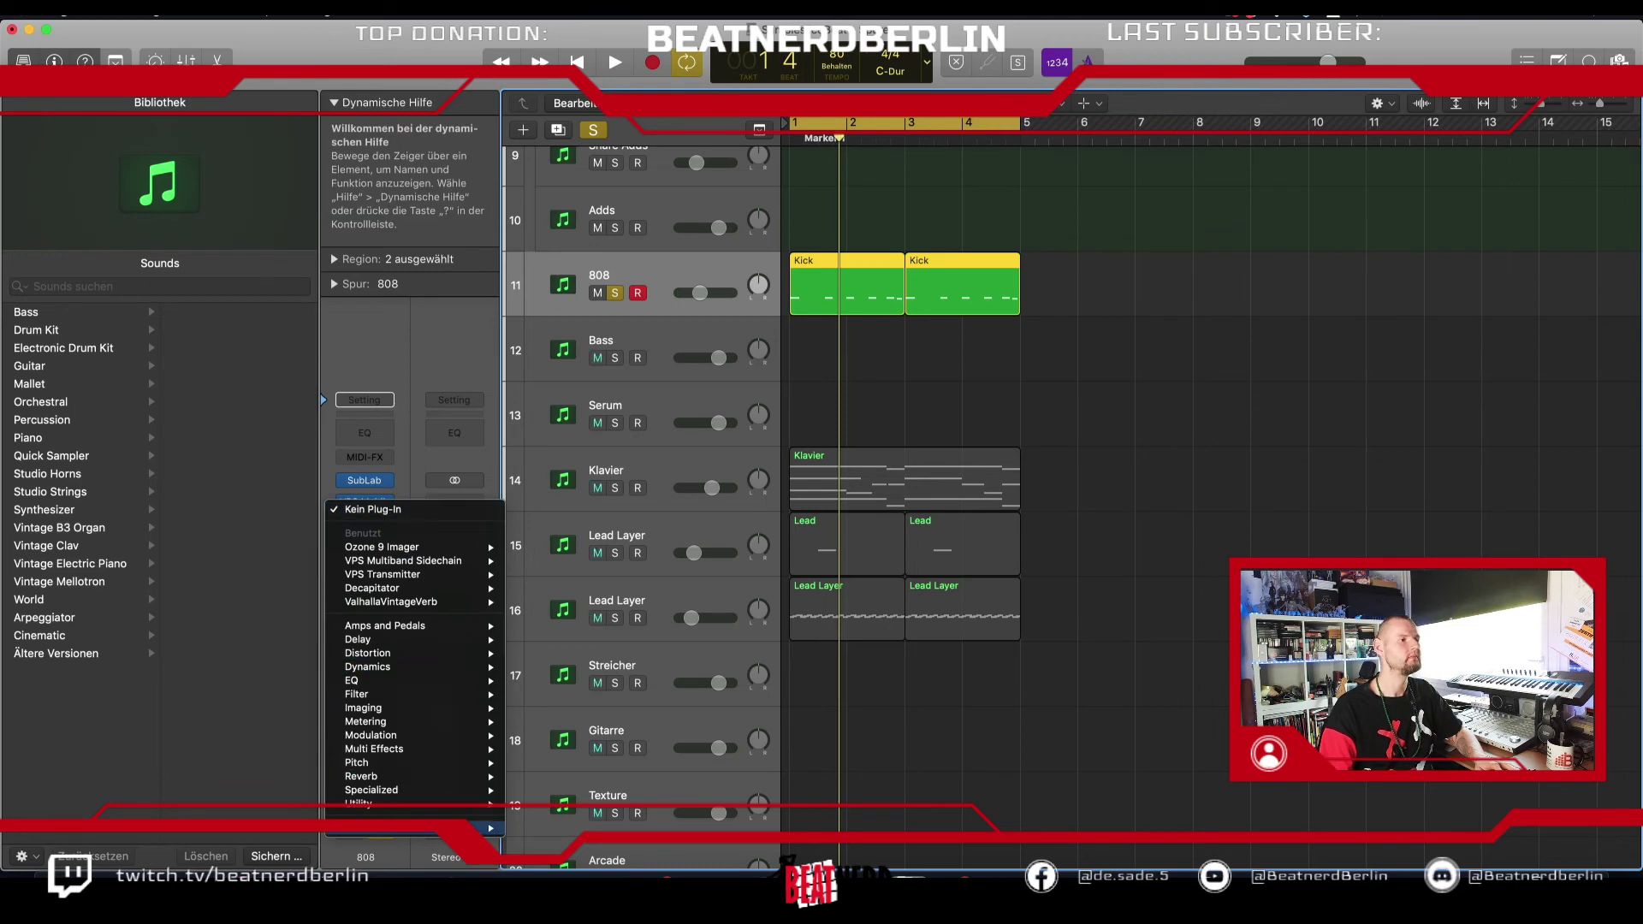
mouse_move(494, 832)
mouse_move(583, 560)
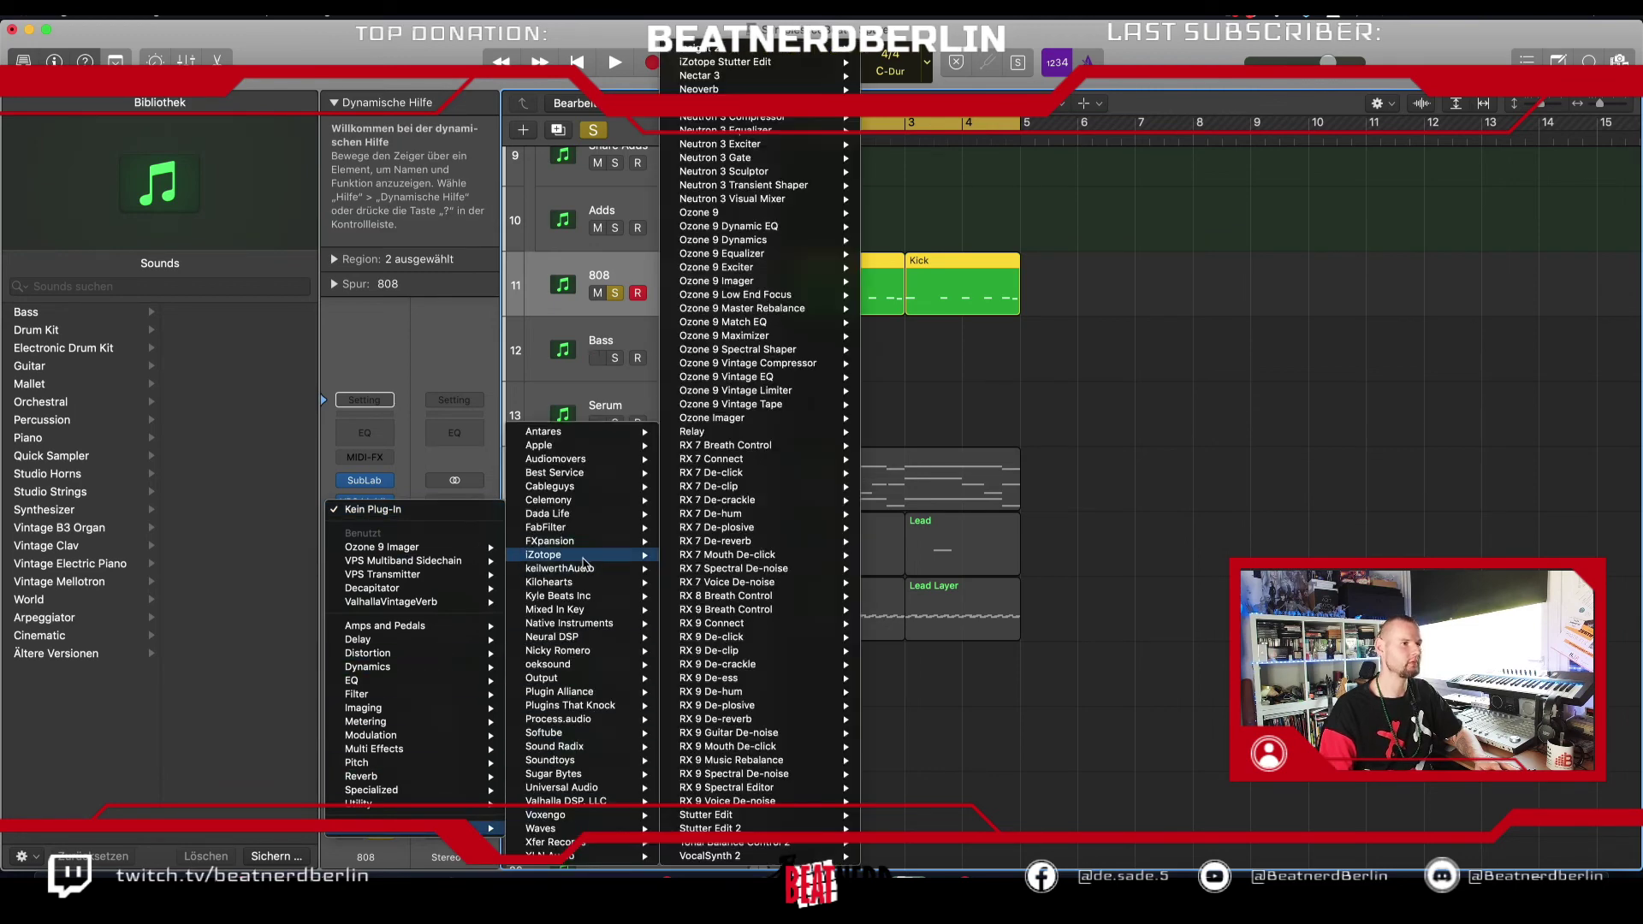
mouse_move(803, 285)
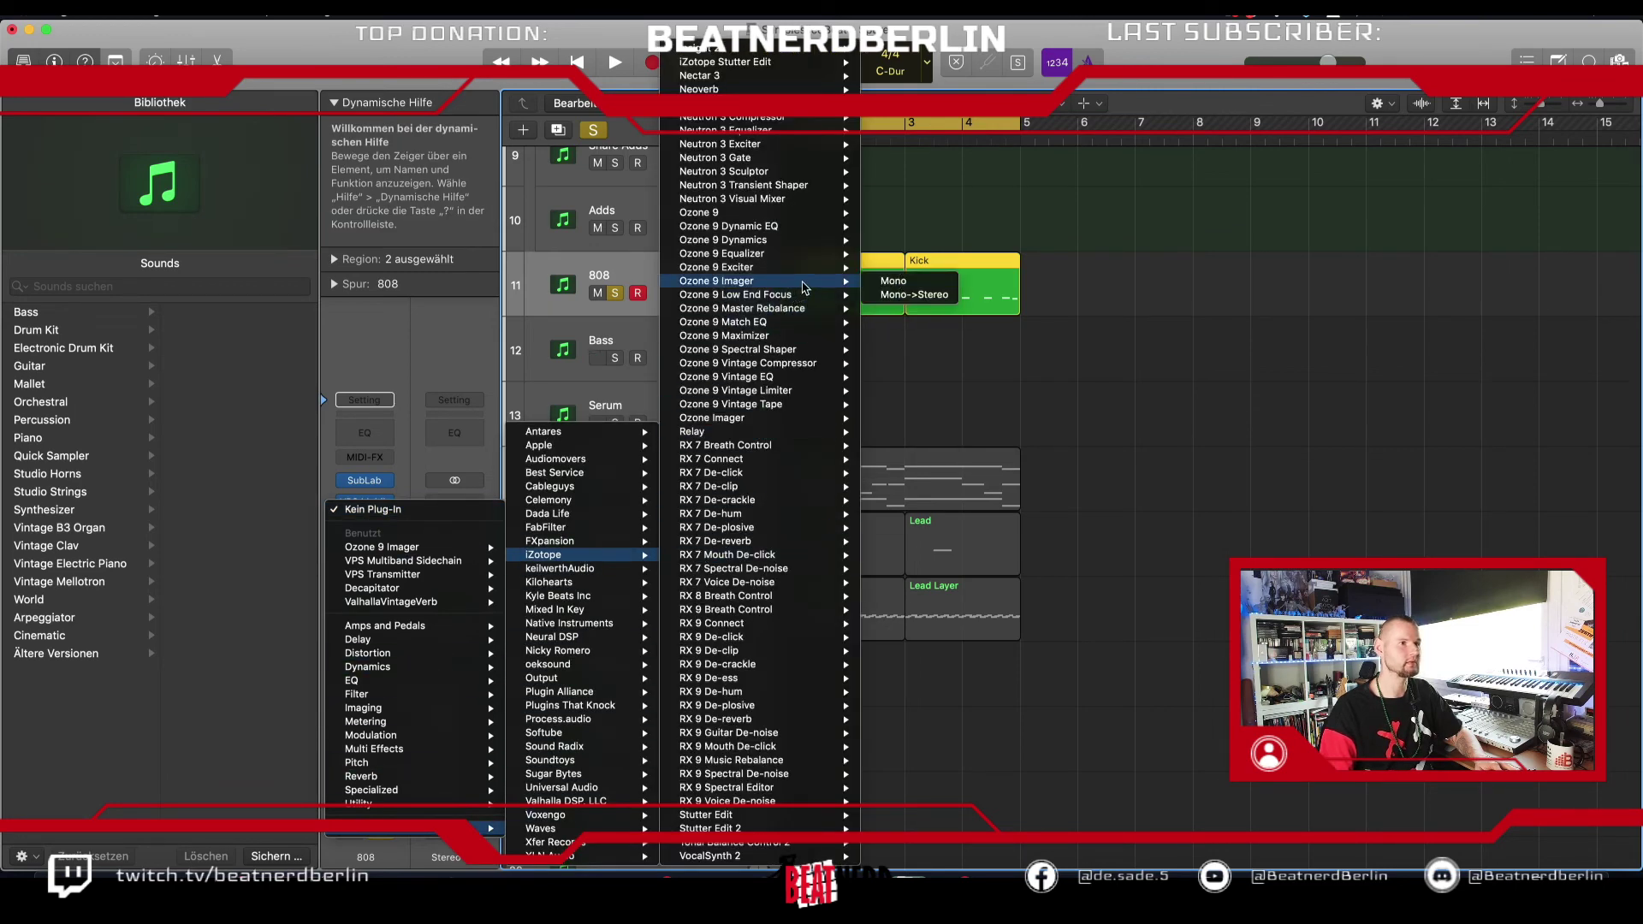
left_click(914, 295)
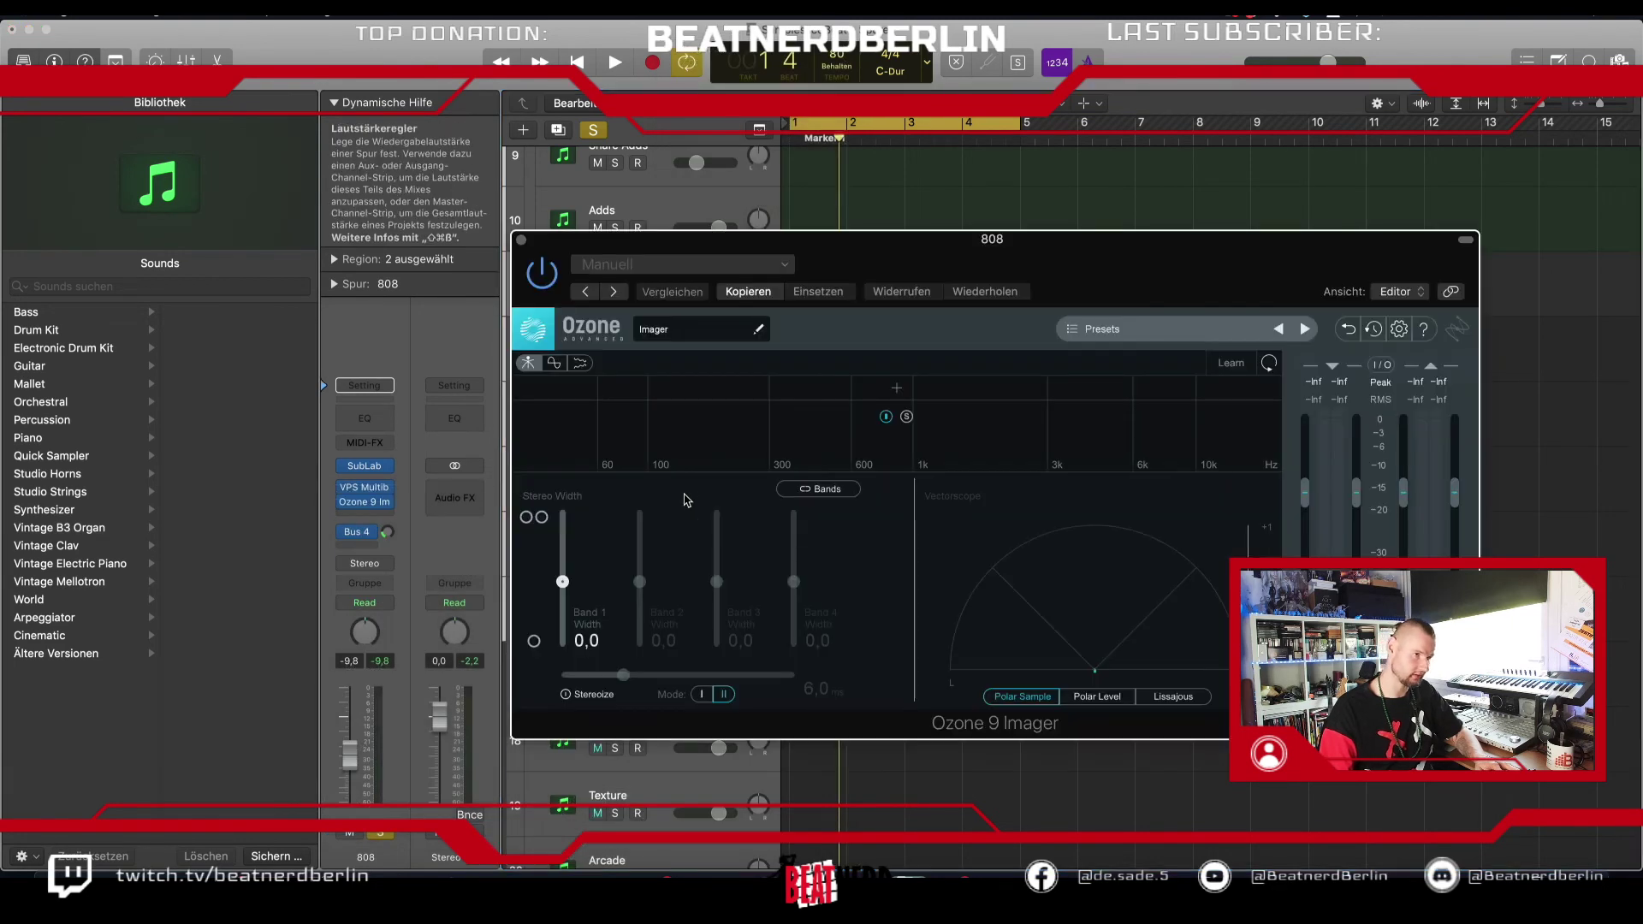
Step: Split the Imager into four bands with widths of -100, 39.2, 51.9 and 58.2, set Stereoize to 13.9 ms, and close its window
left_click(781, 395)
left_click(934, 392)
left_click(1112, 395)
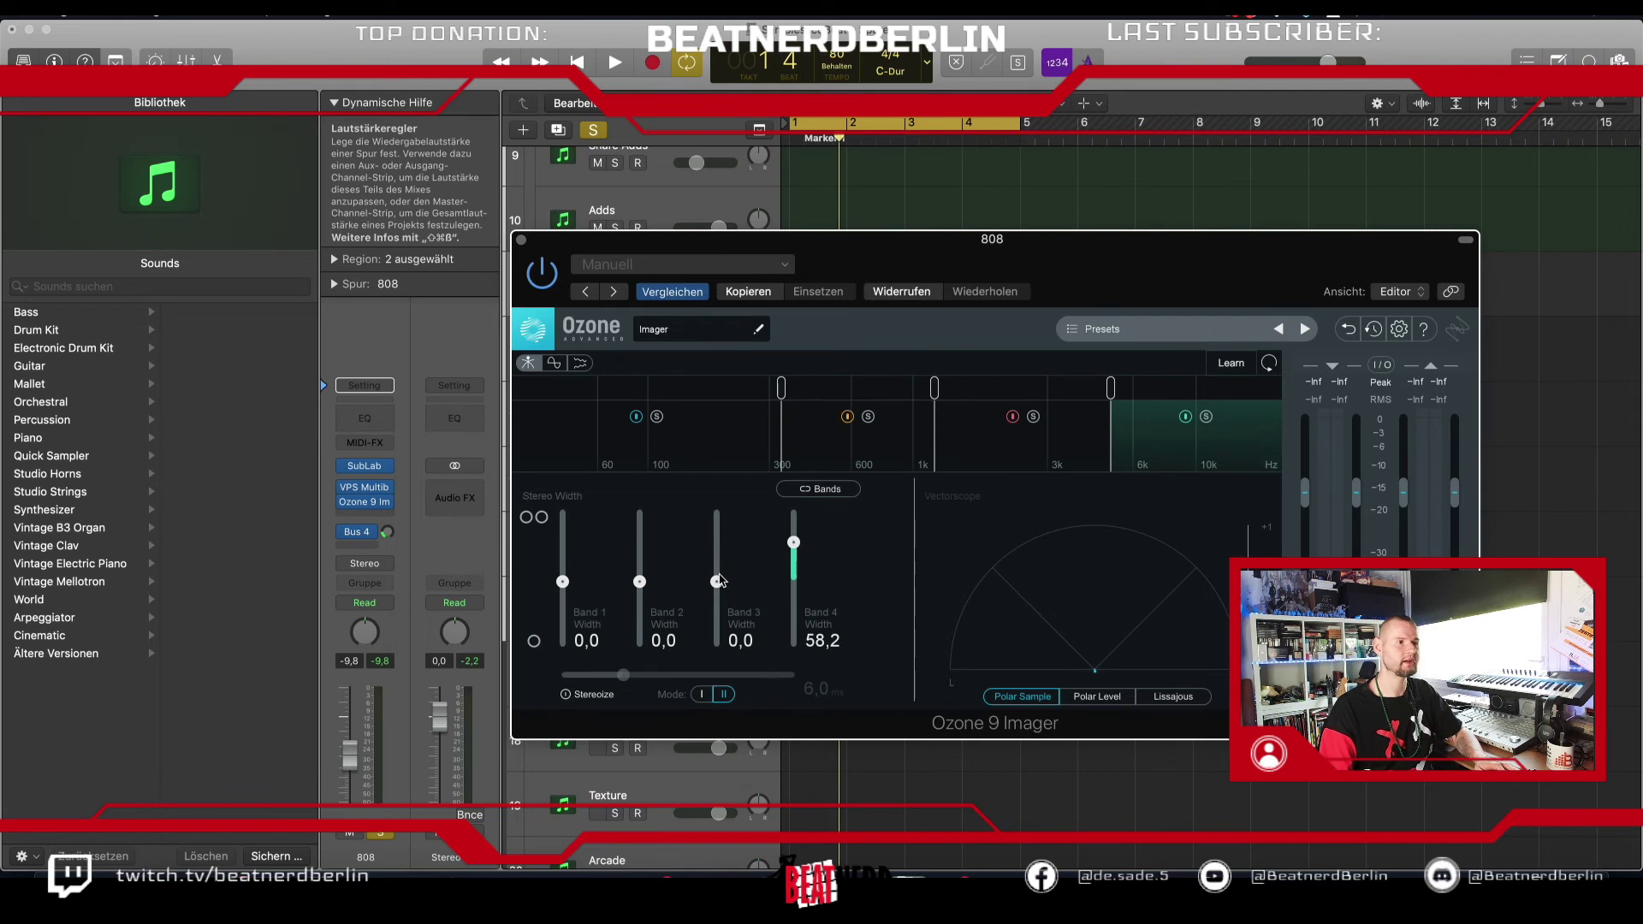
left_click_drag(717, 581, 719, 548)
left_click_drag(639, 581, 563, 643)
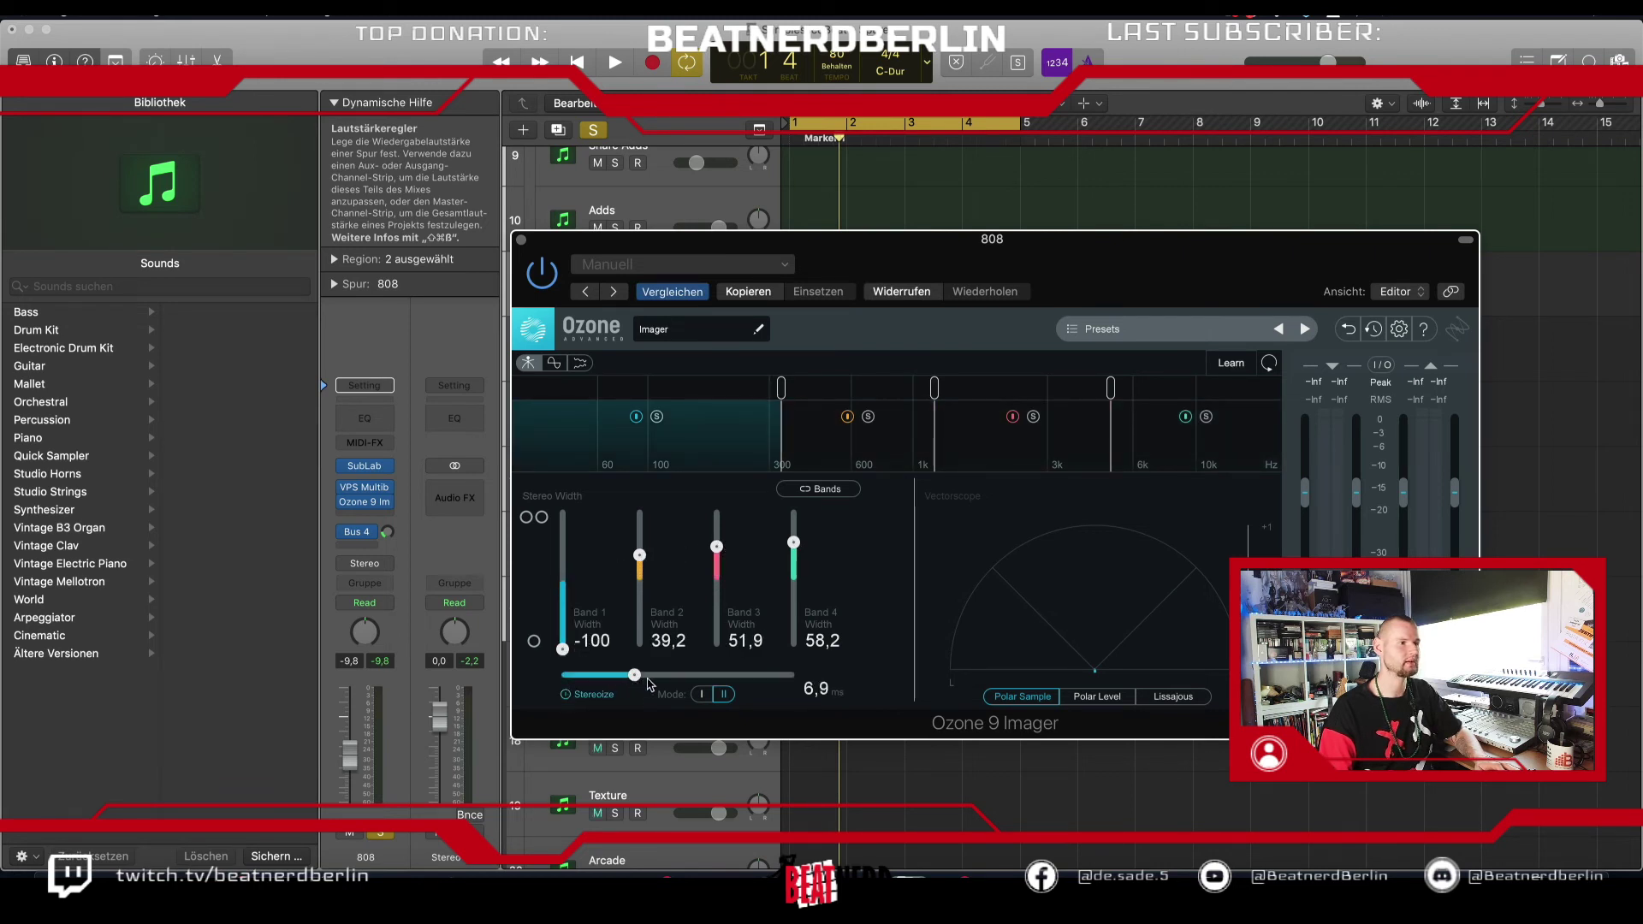
left_click_drag(704, 680, 720, 680)
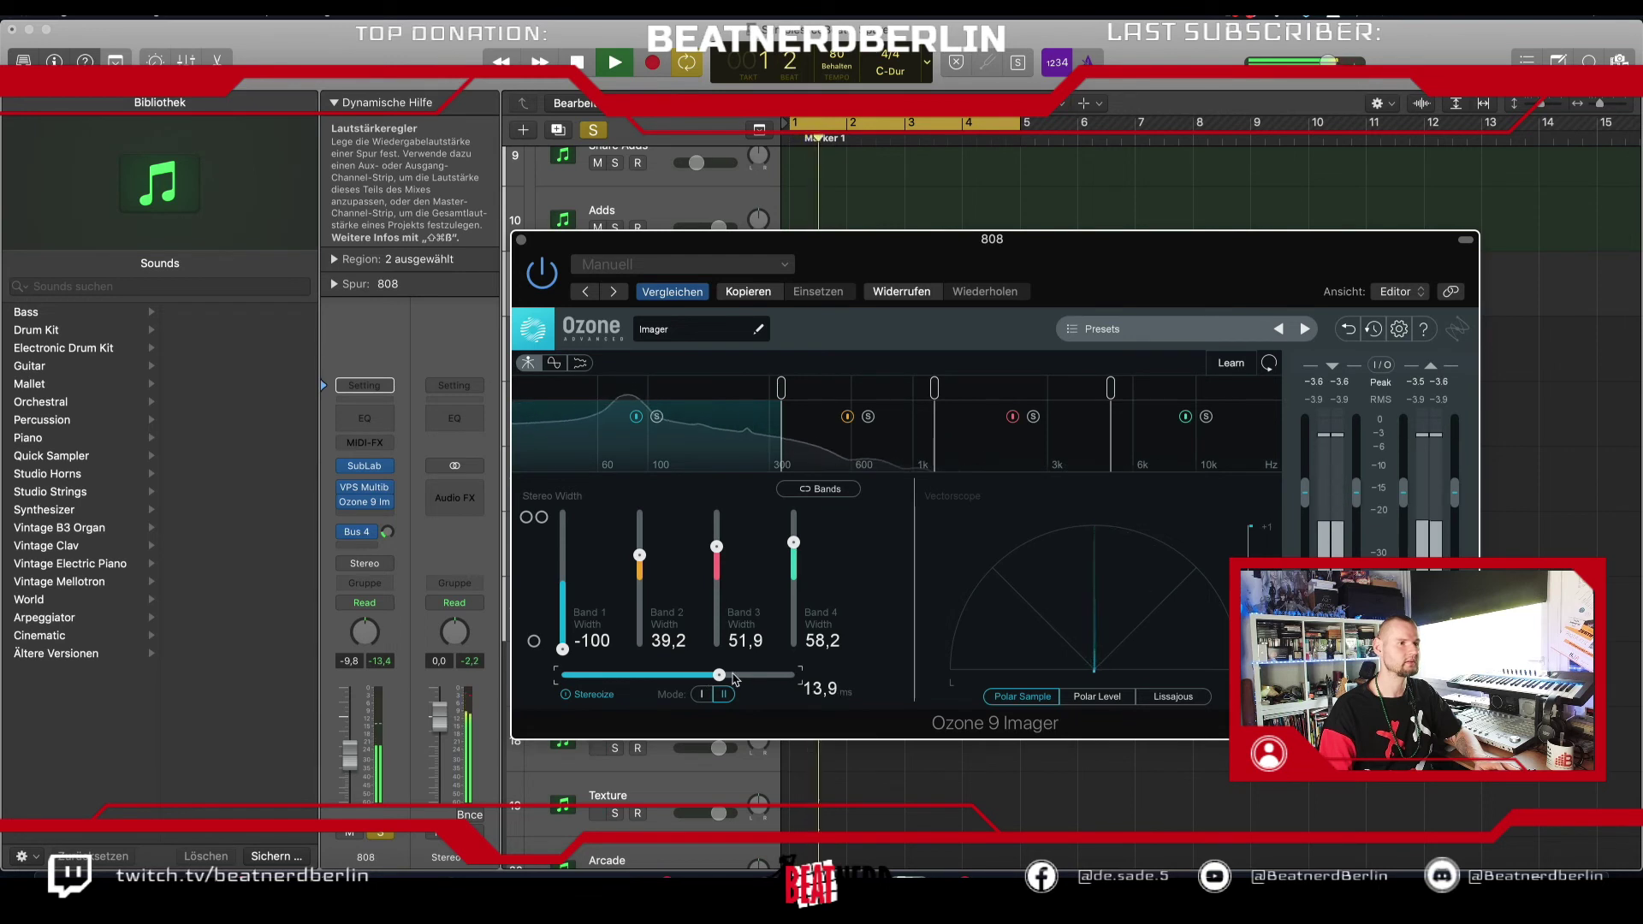
left_click(522, 240)
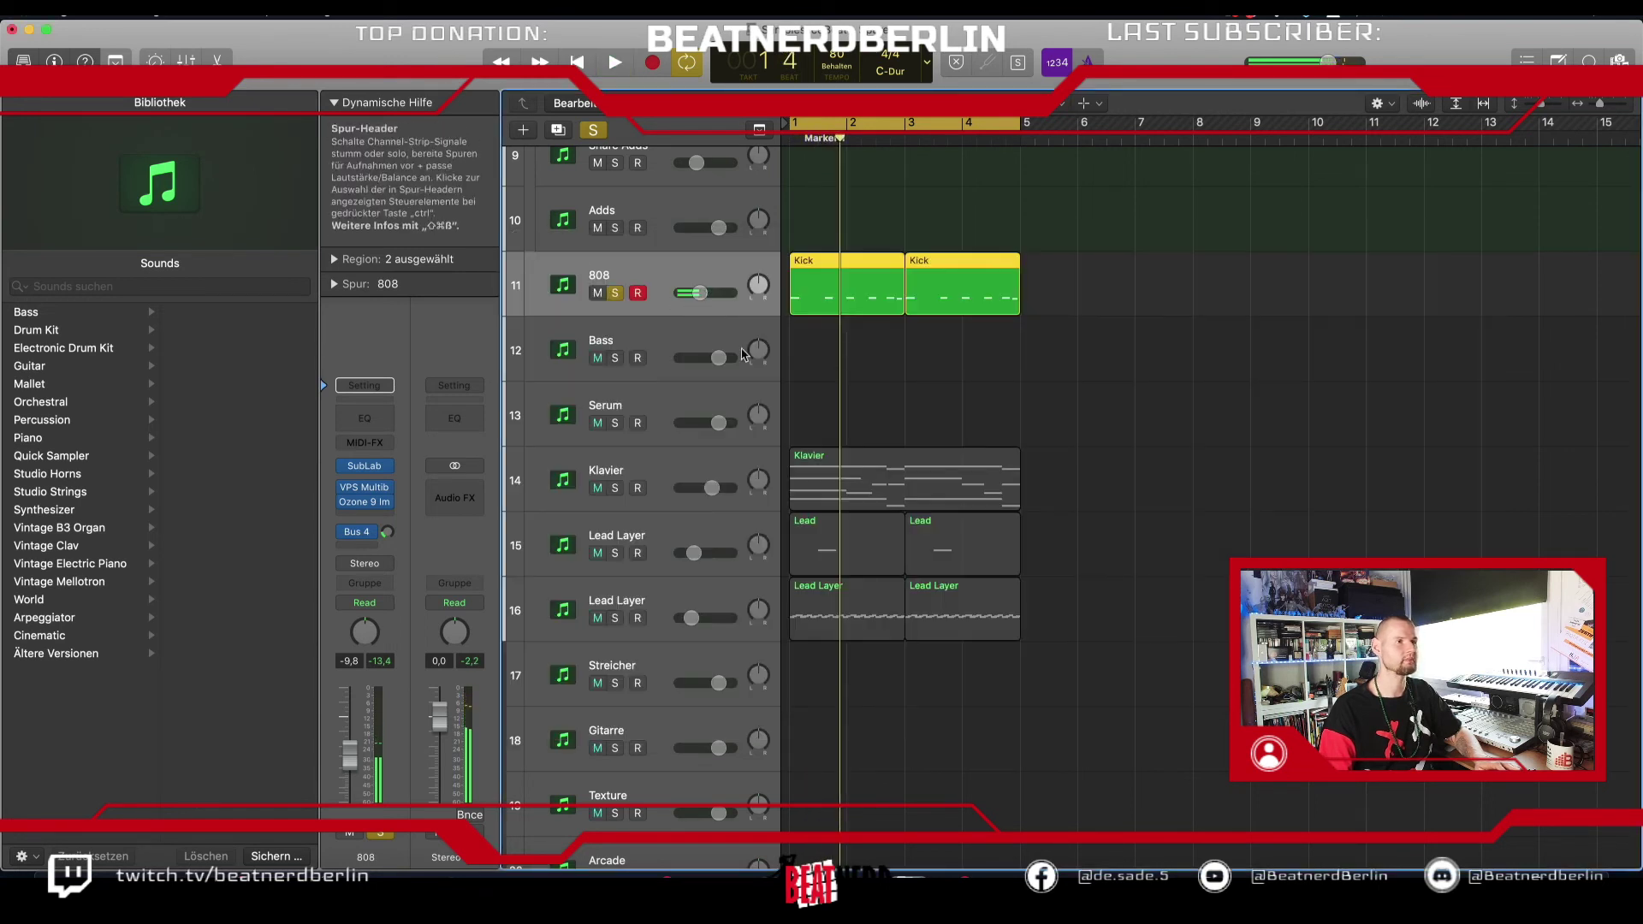
Step: Play back the soloed 808 pattern to check its widened sound
key("space")
key("space")
scroll(808, 420, "up", 3)
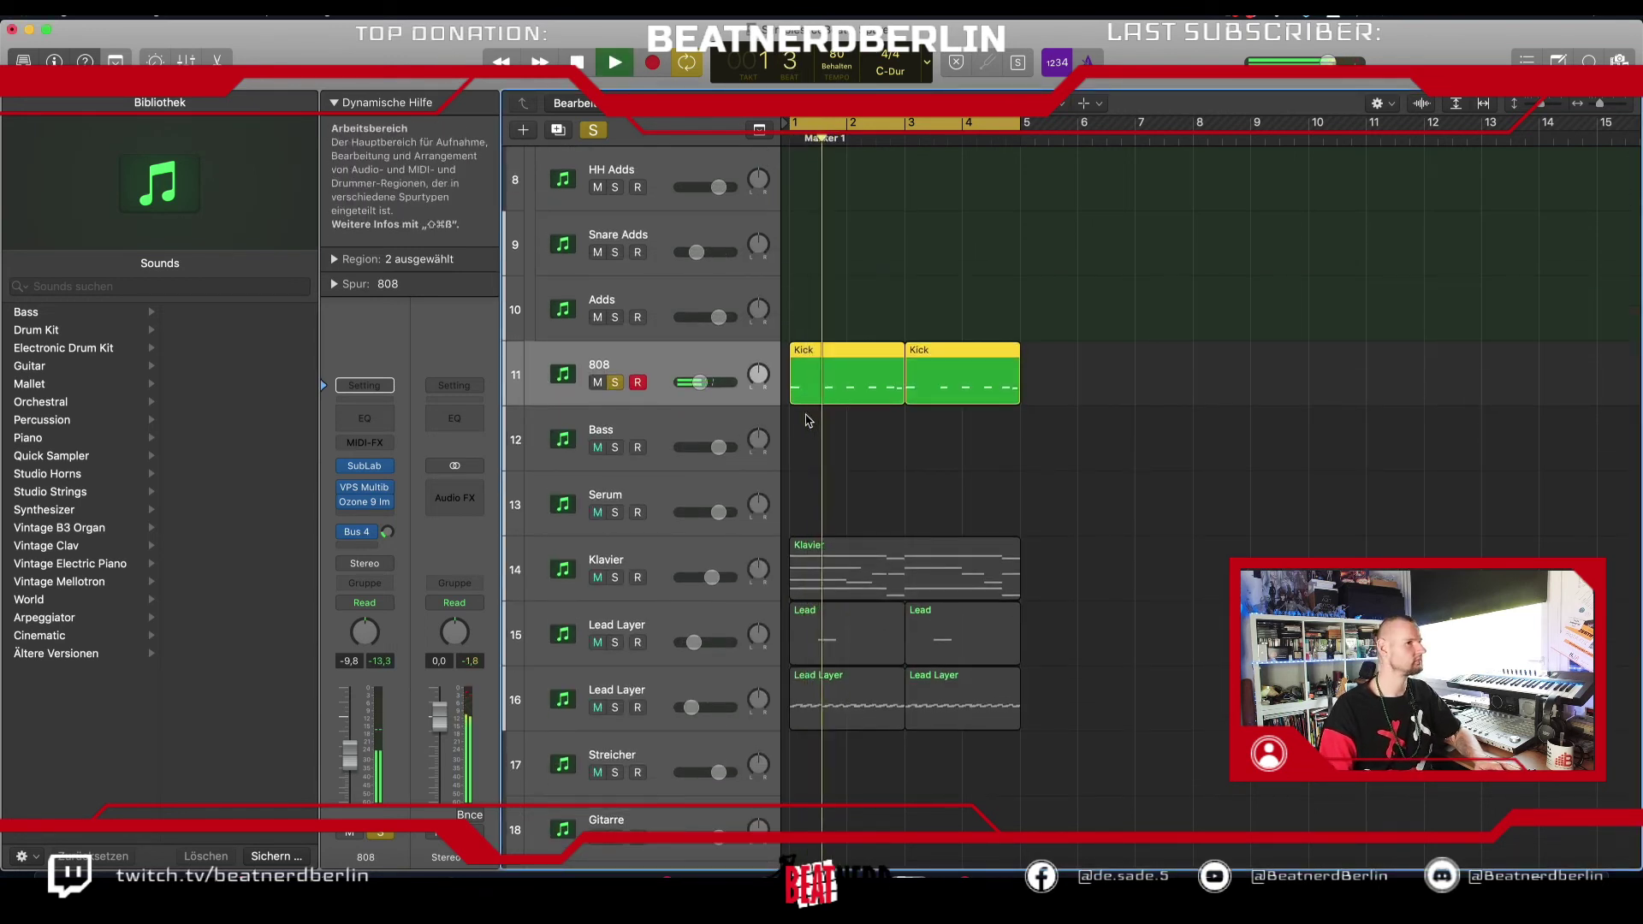
Step: Group the Klavier track and both Lead Layer tracks into a summing track stack named Chords
scroll(759, 423, "down", 7)
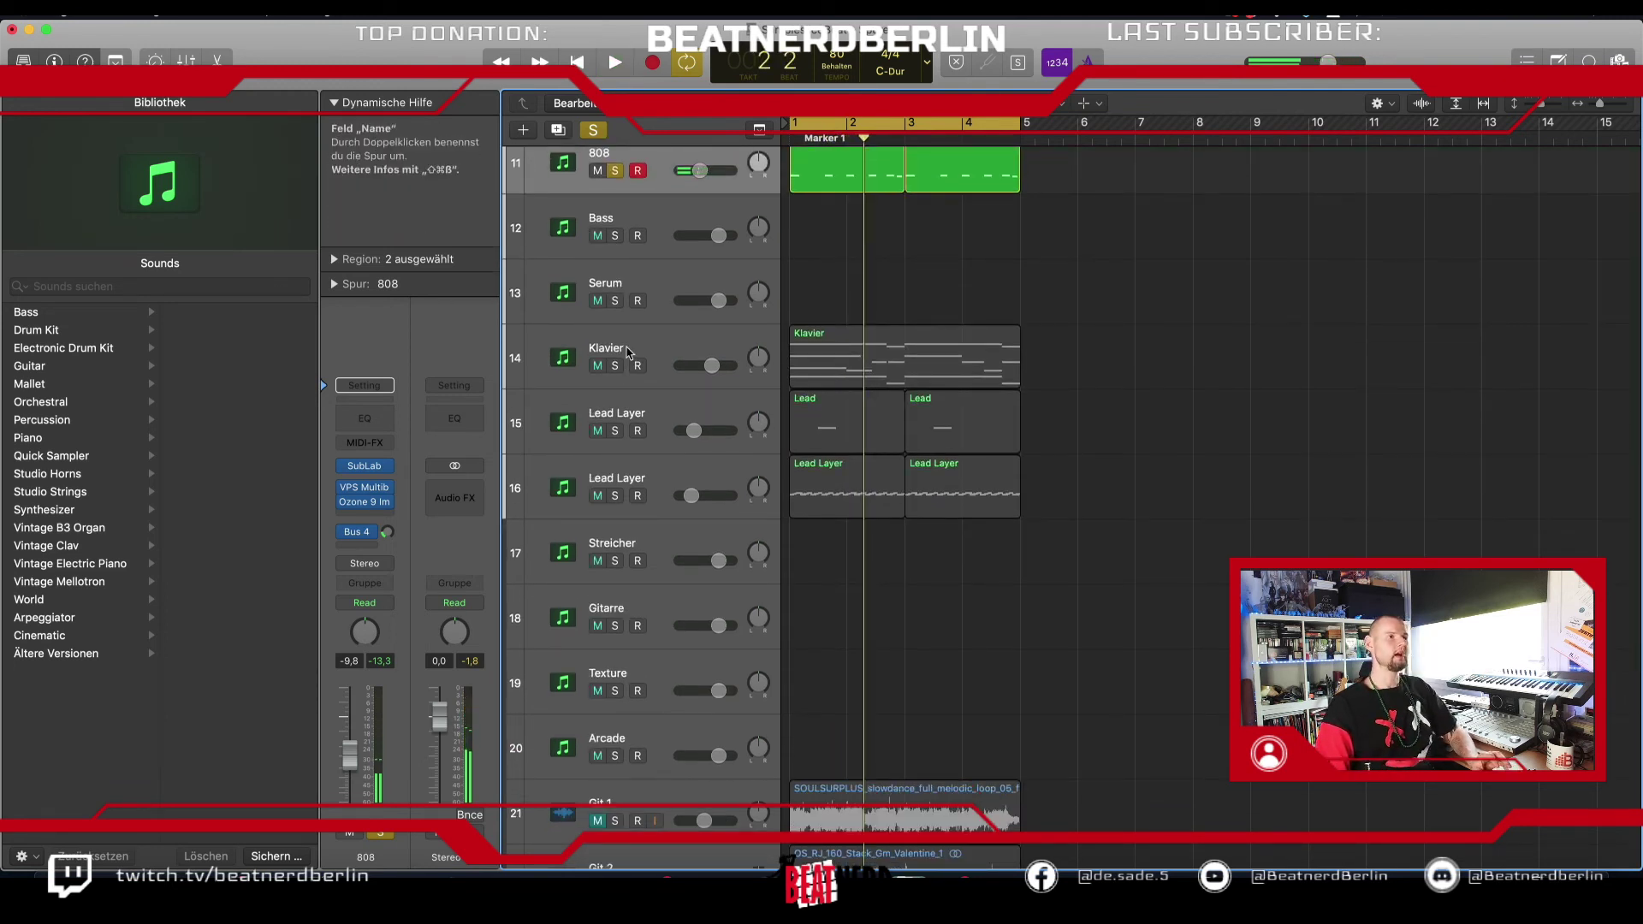
left_click(628, 352)
left_click(614, 479, "shift")
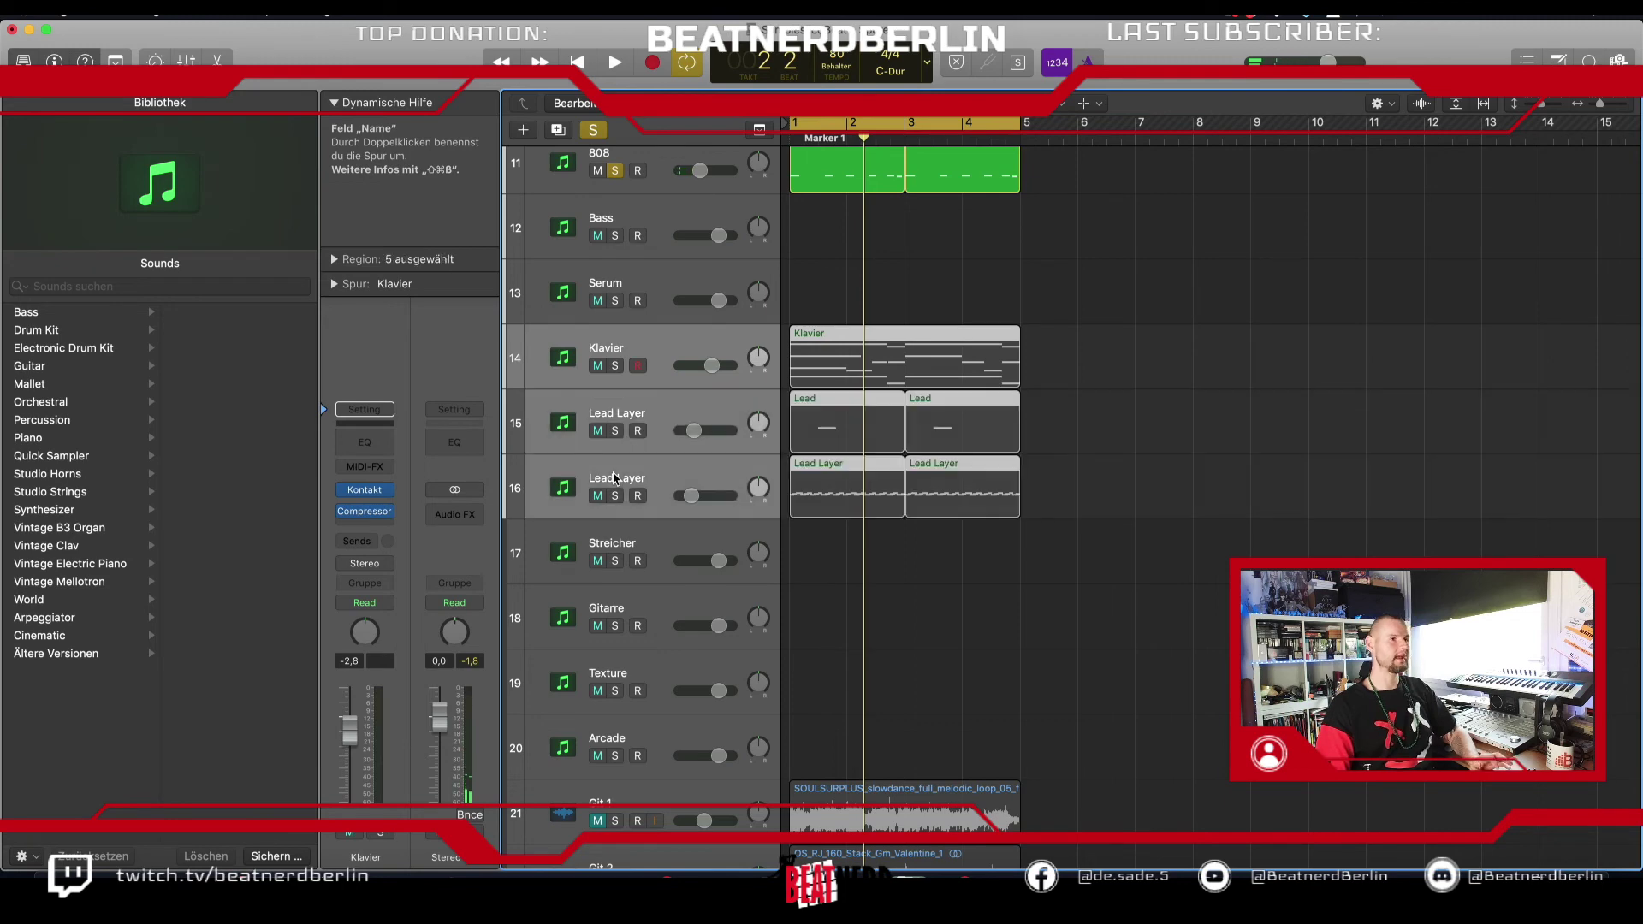
right_click(615, 479)
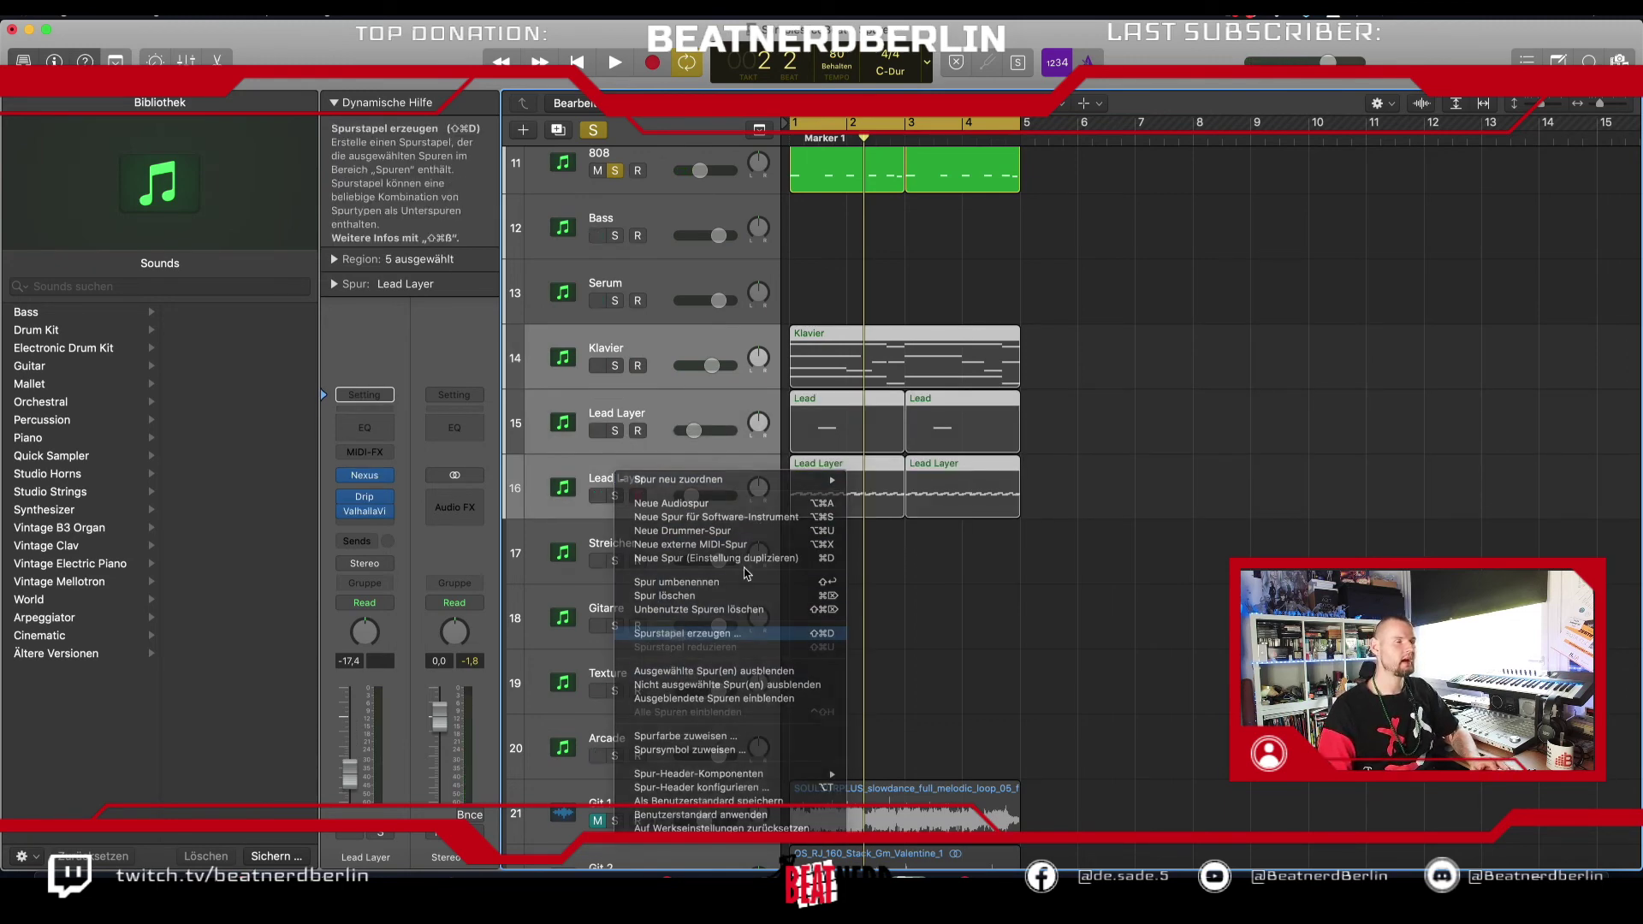
left_click(687, 633)
left_click(948, 161)
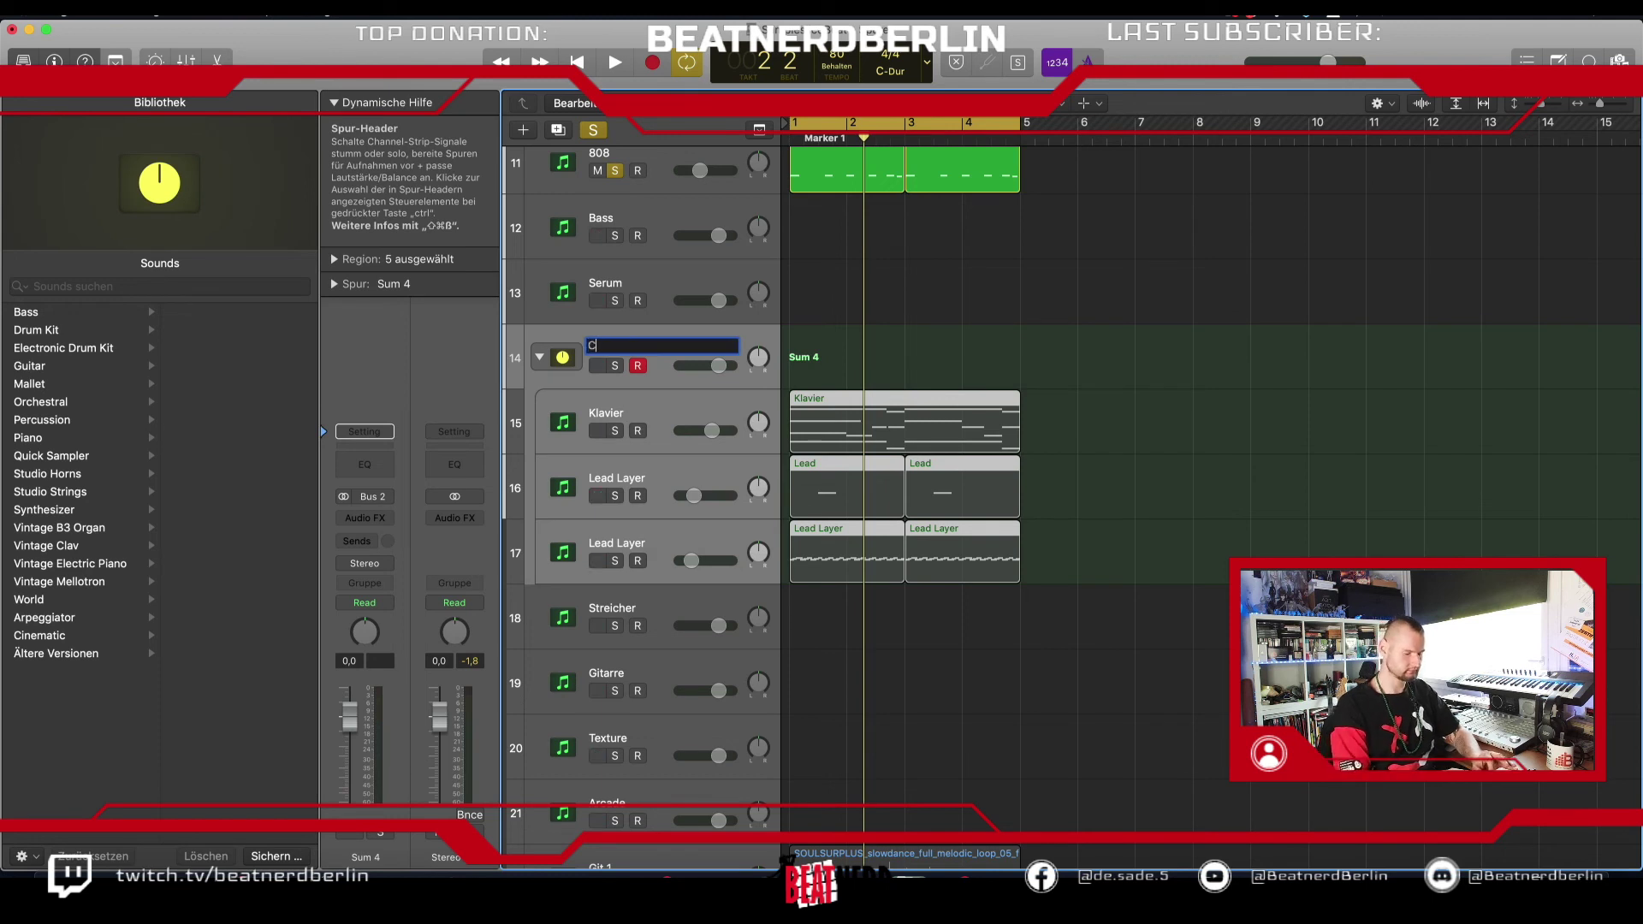
key("Return")
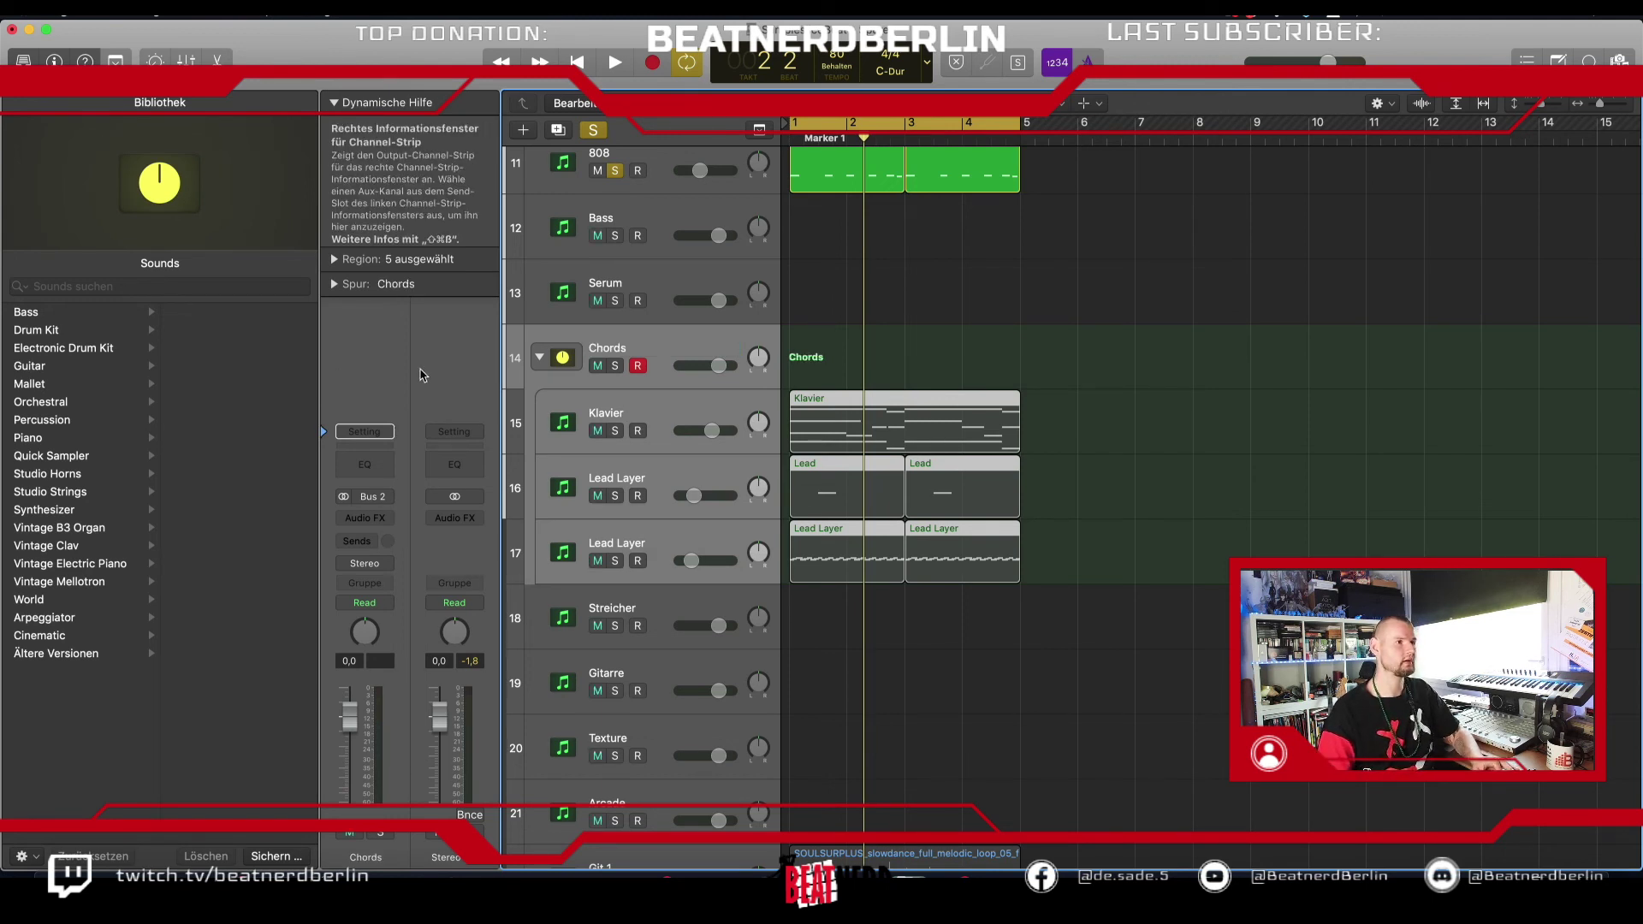
Step: Move the Git 1 and Git 2 tracks together to the end of the track list, below Slice
scroll(649, 456, "down", 10)
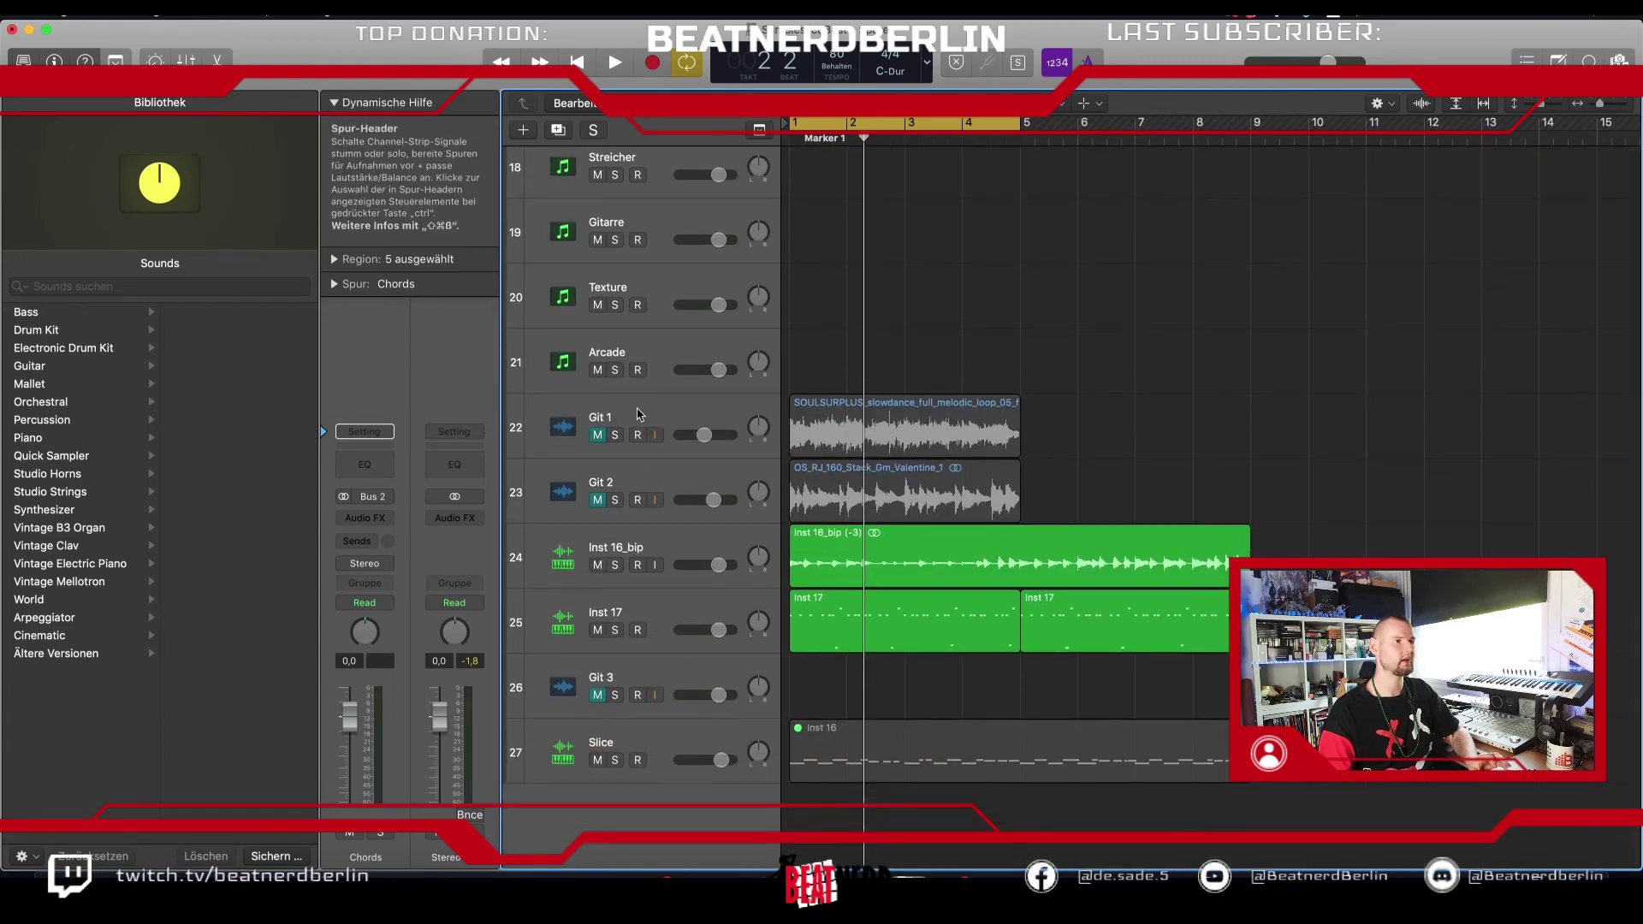
left_click(649, 453)
left_click(620, 615, "shift")
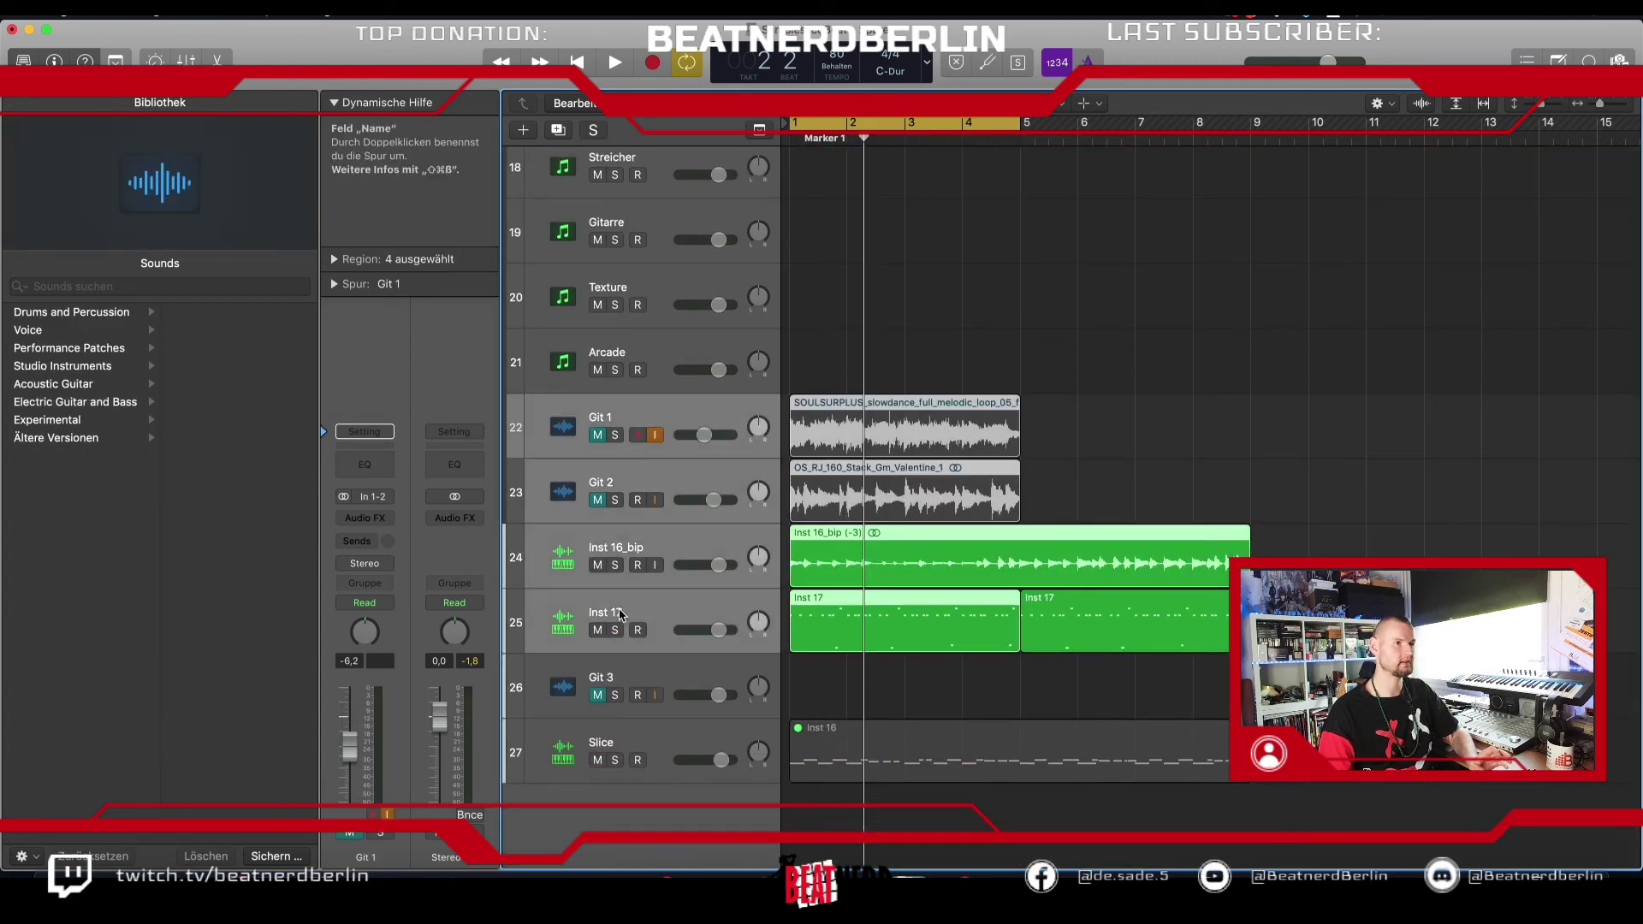
left_click(672, 427)
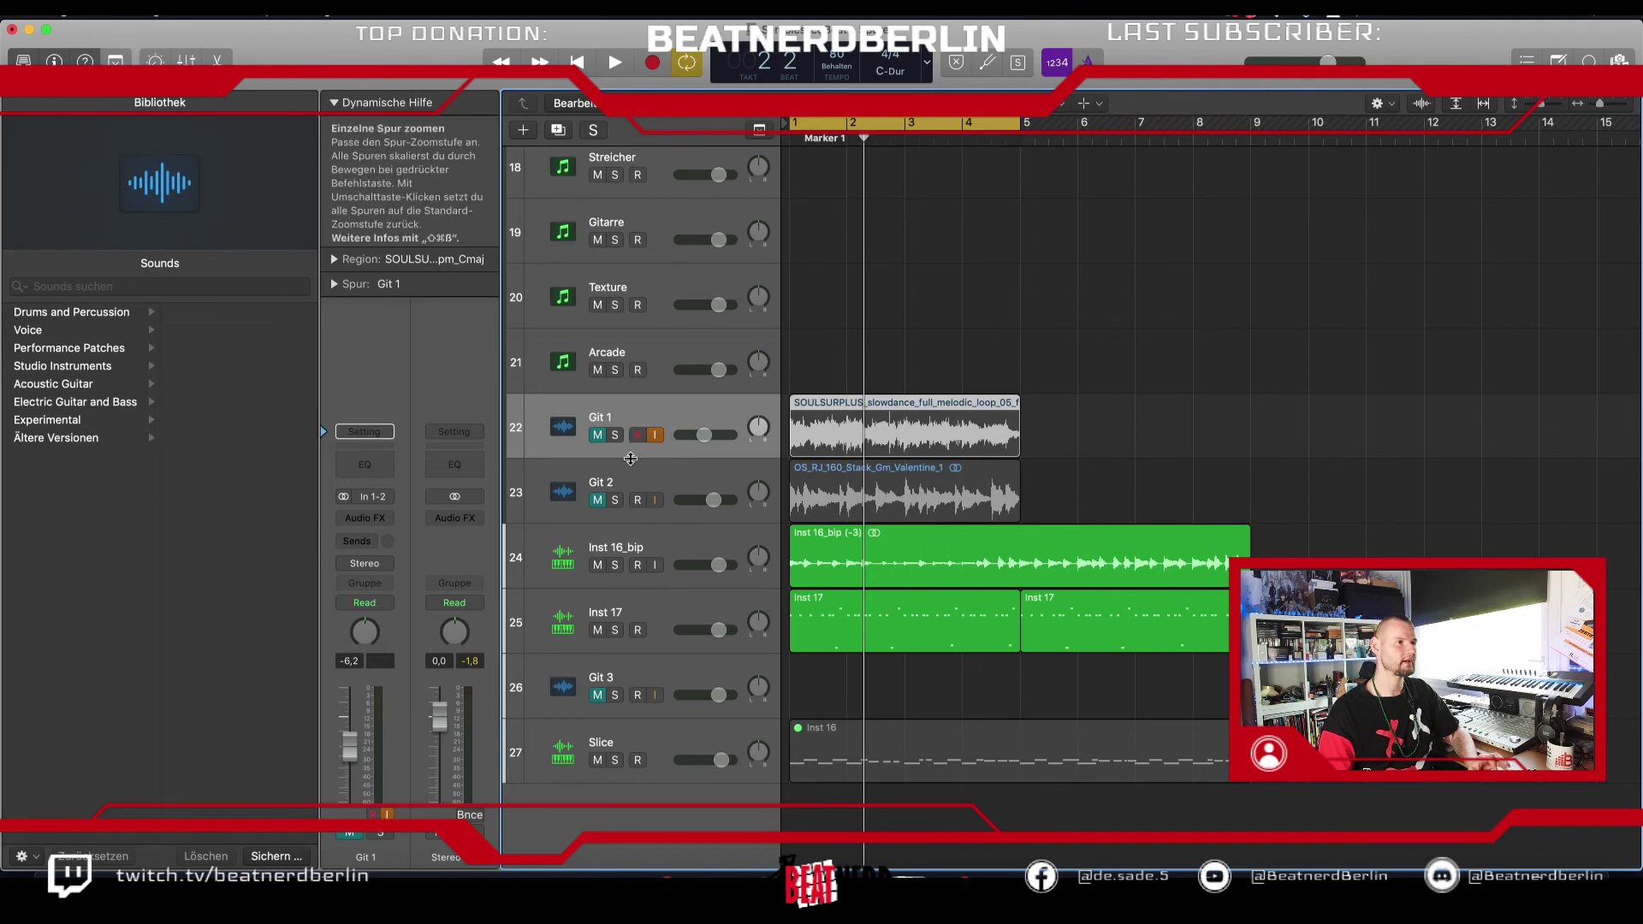
left_click(633, 492, "shift")
left_click_drag(626, 455, 630, 783)
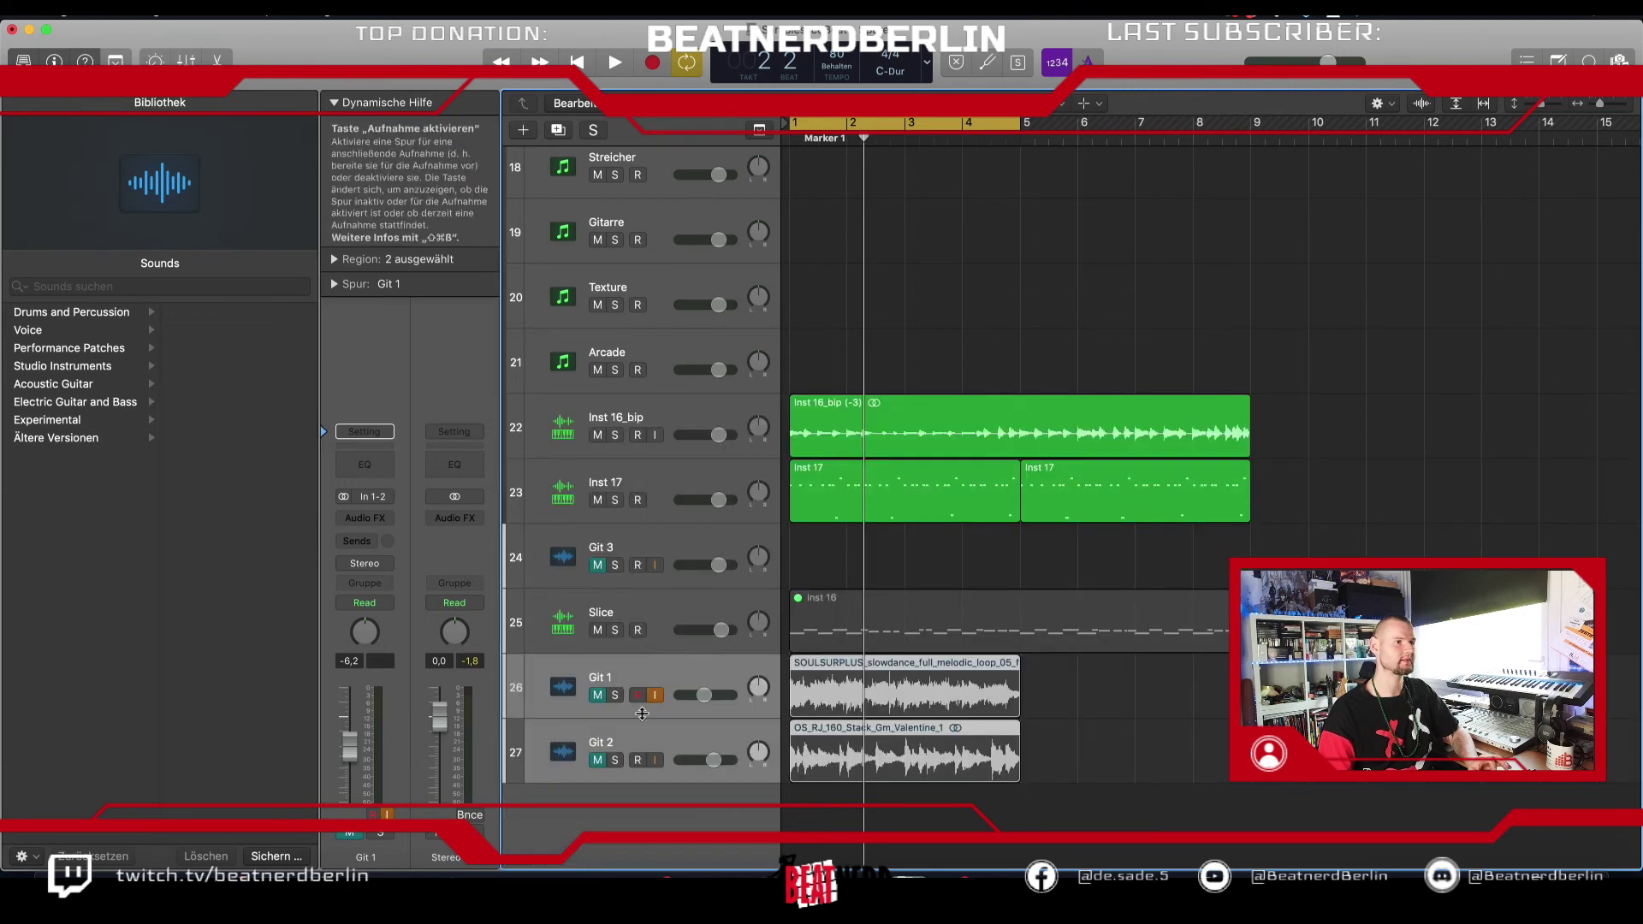
Step: Group the Inst 16_bip and Inst 17 tracks into a summing track stack named Sample
left_click(637, 515)
left_click(629, 583, "shift")
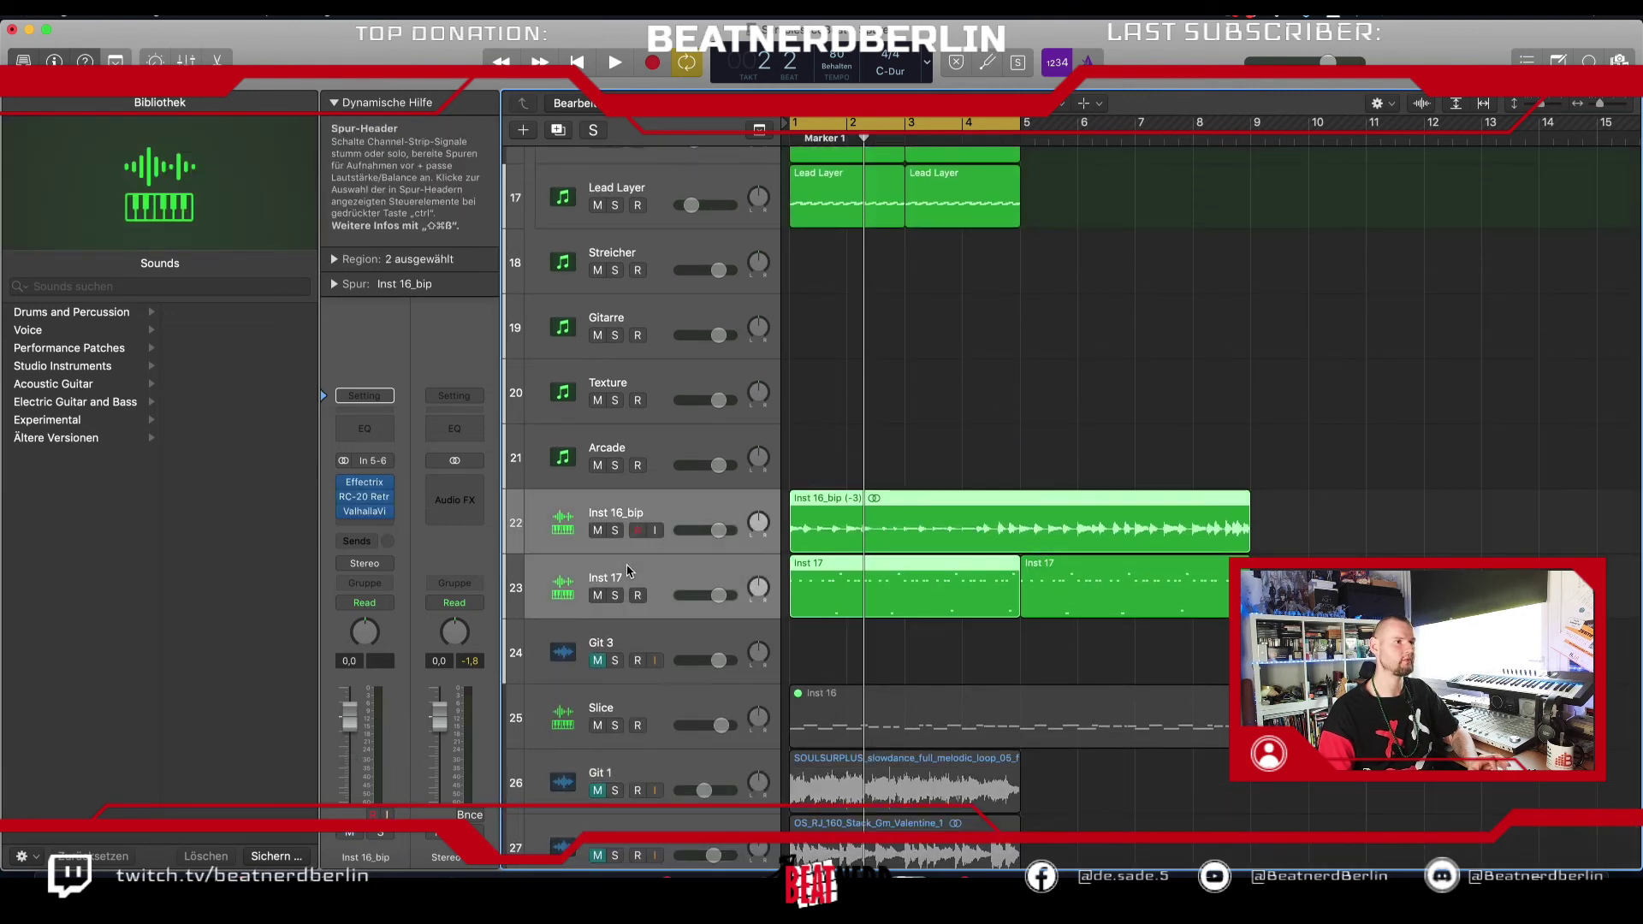
right_click(630, 586)
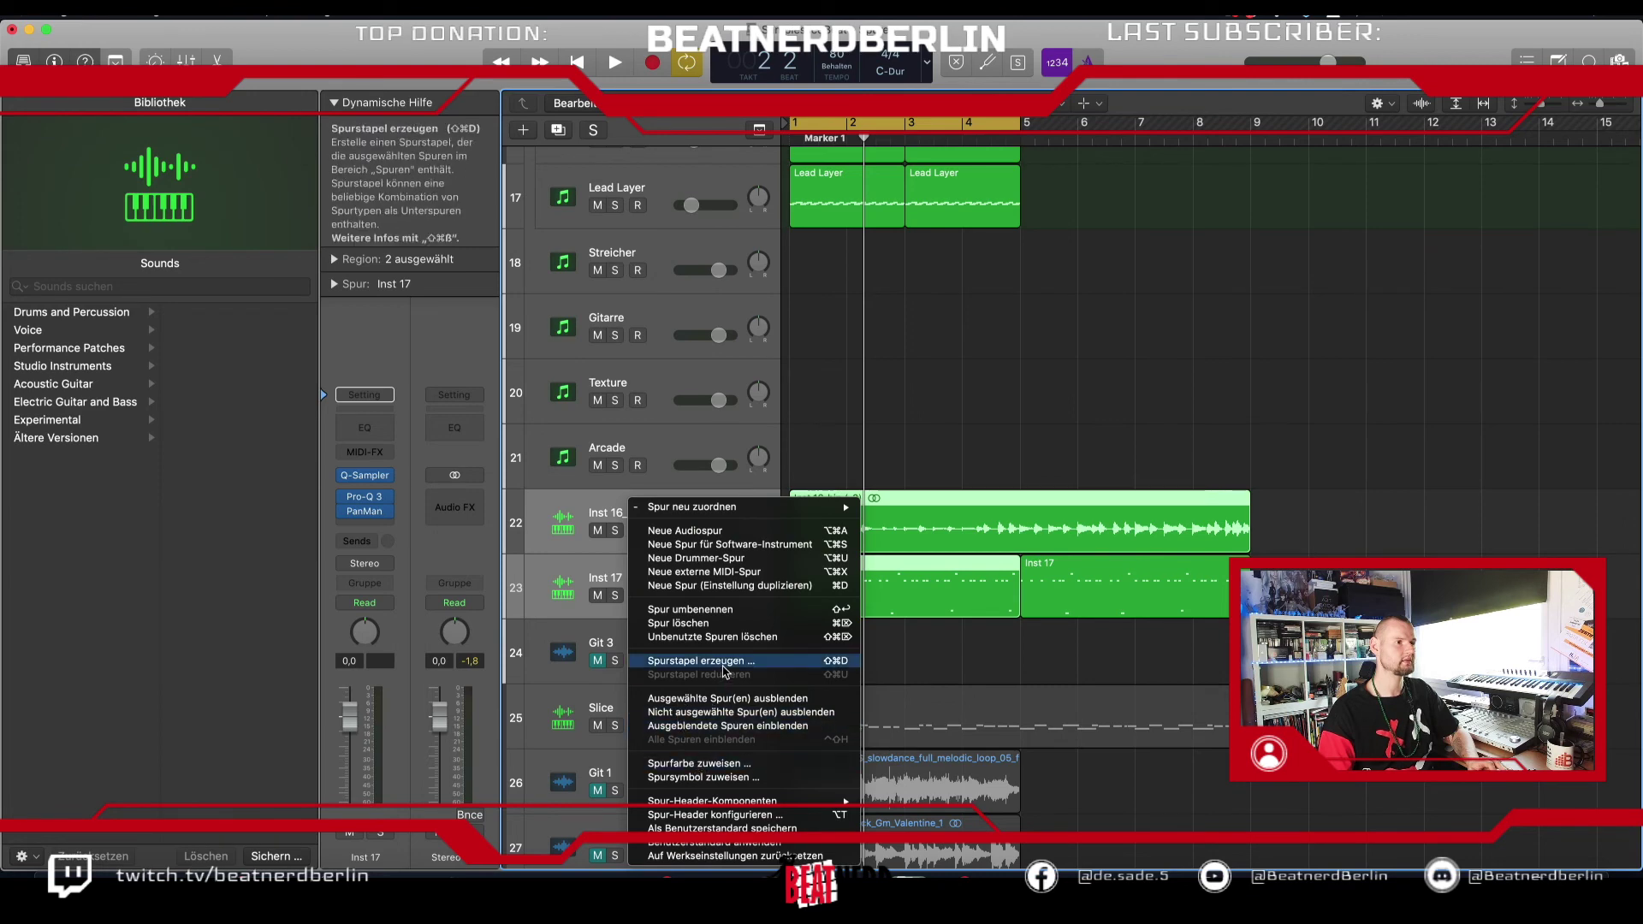
left_click(698, 660)
left_click(956, 159)
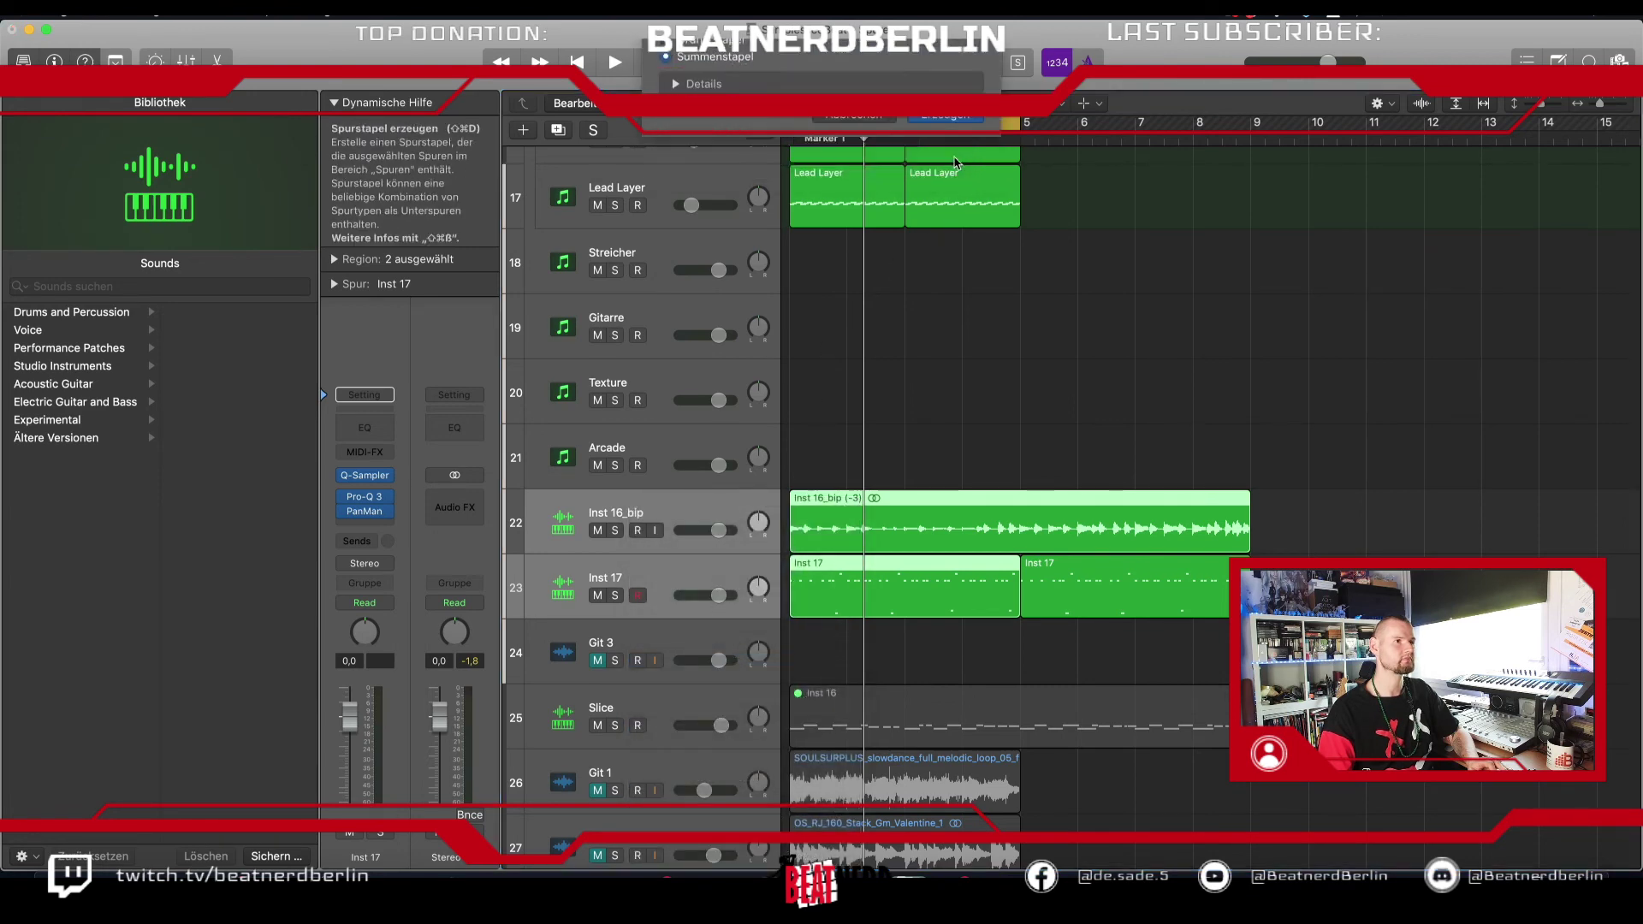
double_click(607, 512)
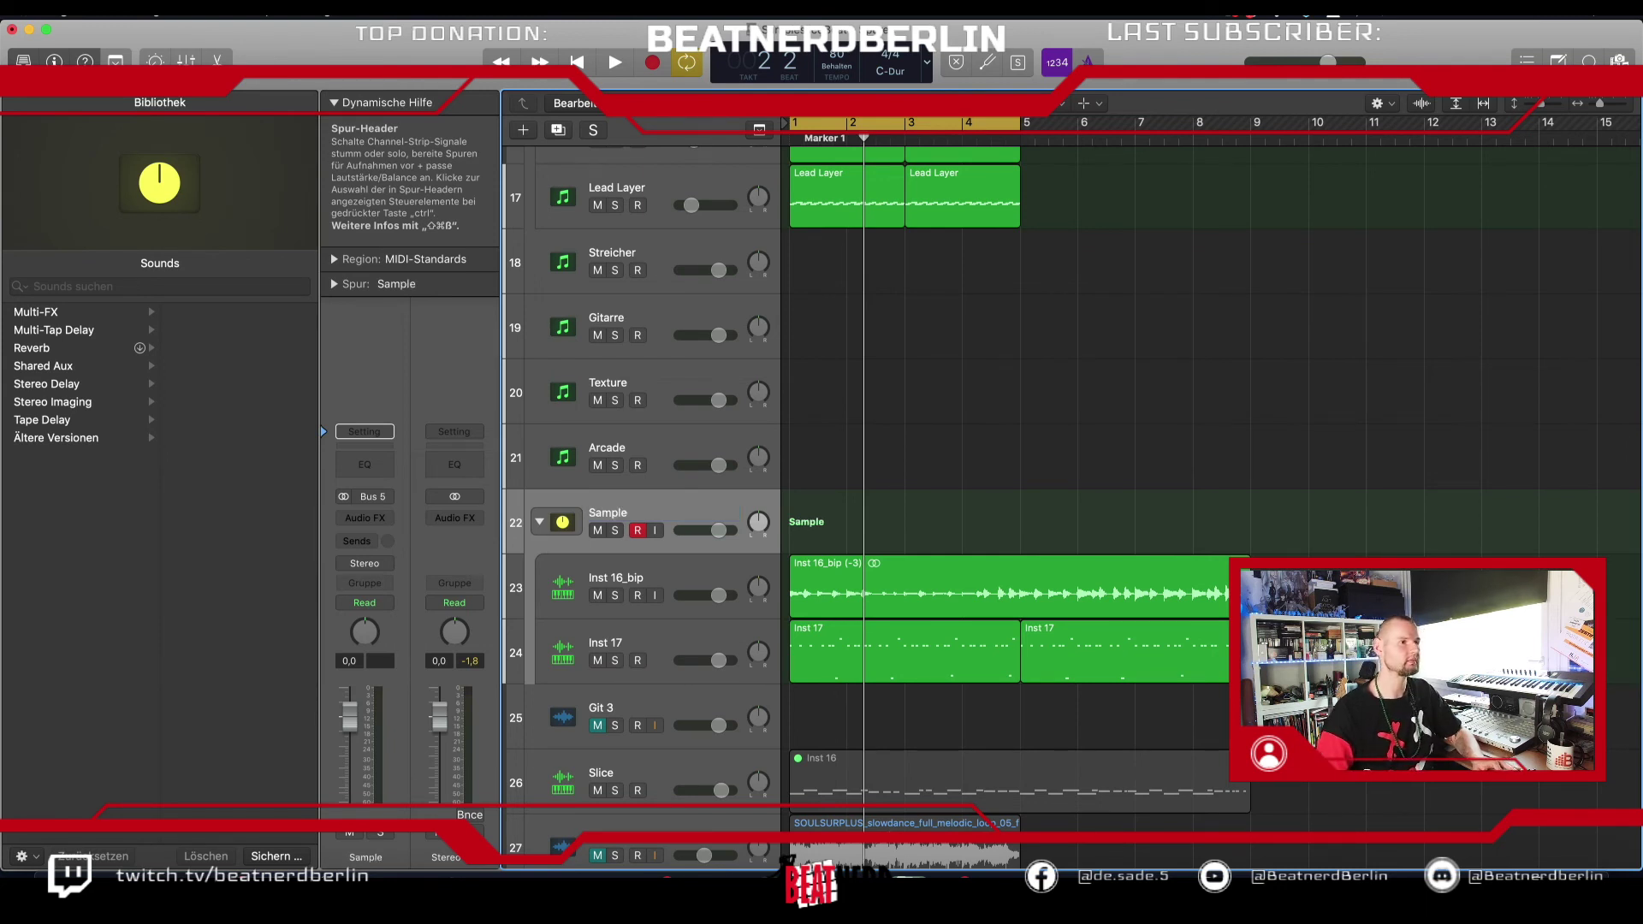
Step: Repeat the Klavier, Lead, Lead Layer and 808 regions across bars 5 to 8 and extend the cycle range to bar 9
scroll(1042, 408, "up", 3)
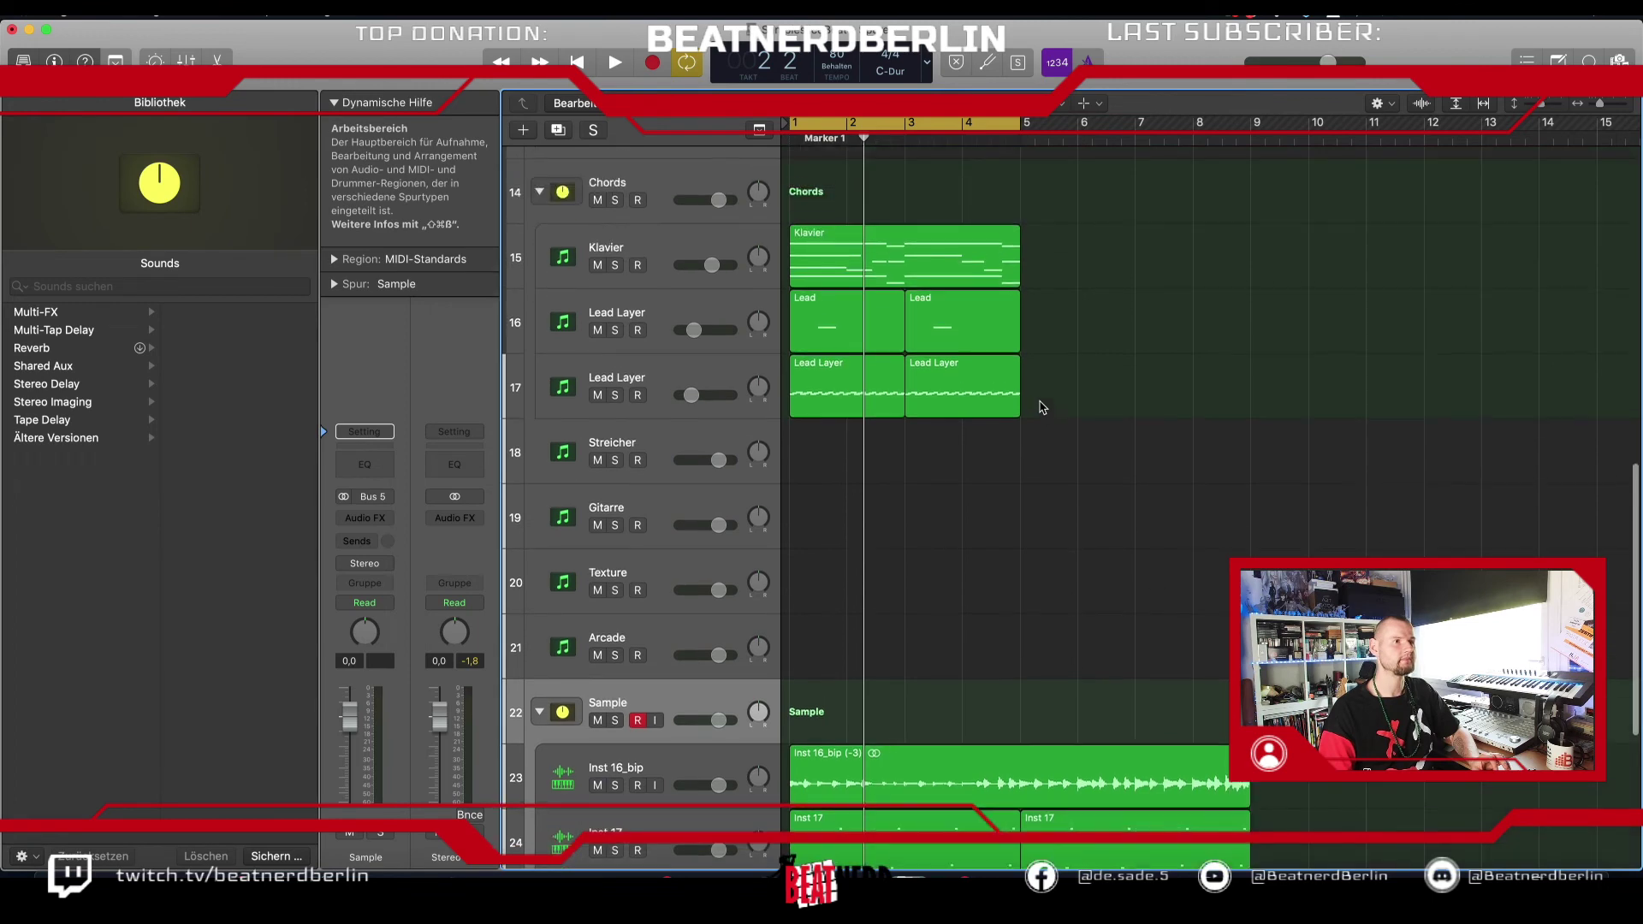
left_click_drag(1111, 513, 1052, 283)
scroll(1031, 312, "up", 4)
scroll(1031, 313, "up", 2)
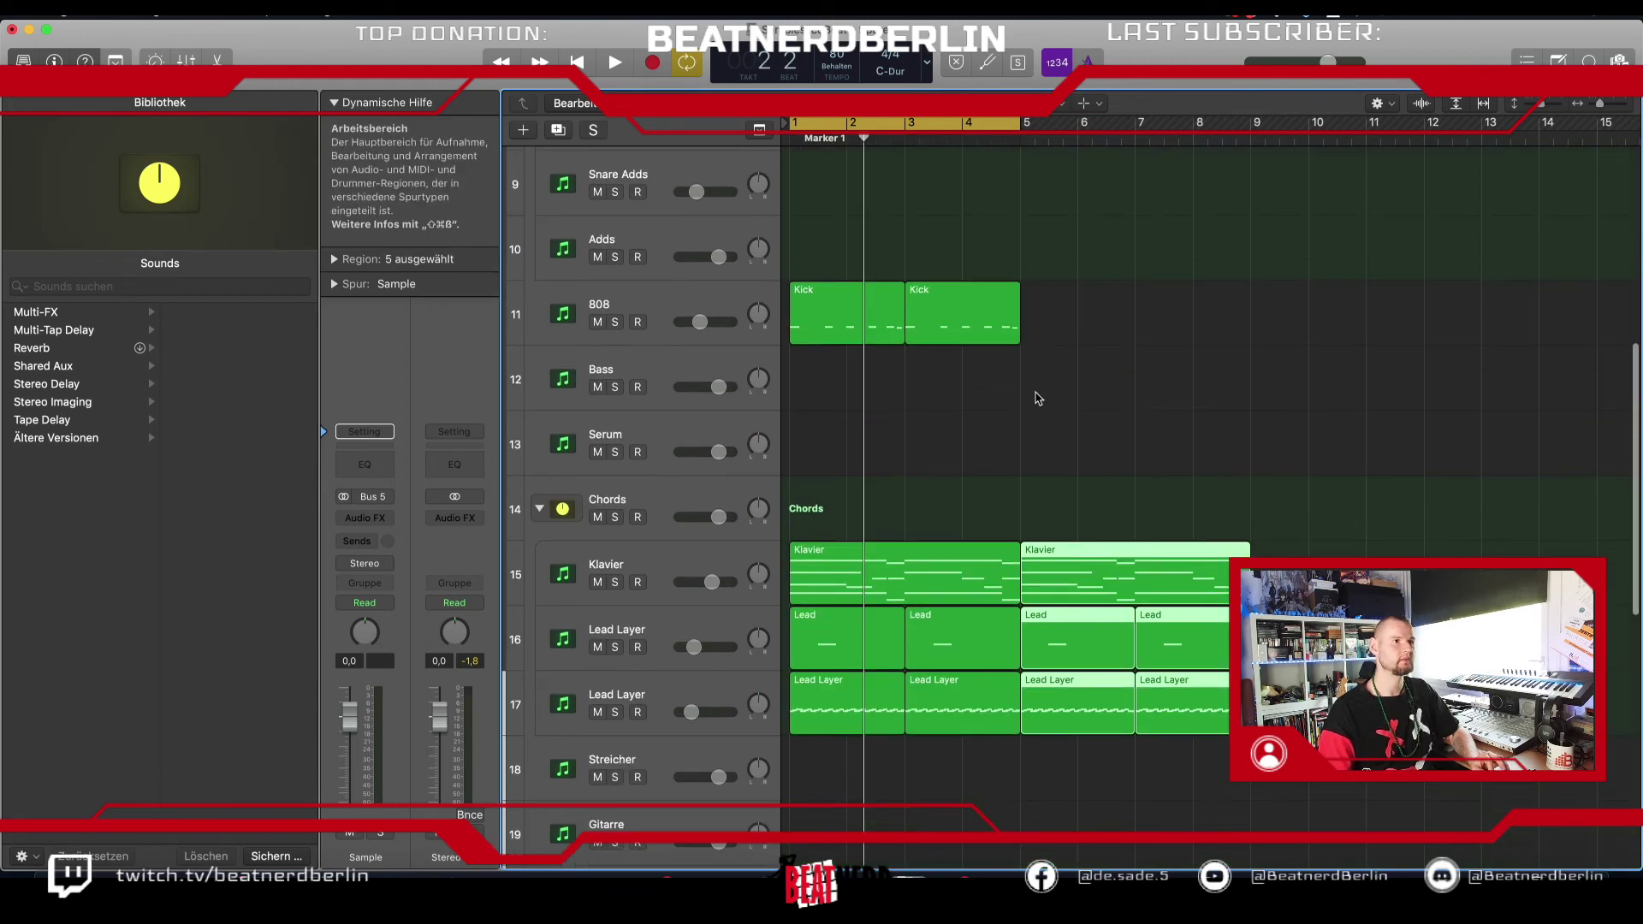
left_click_drag(1037, 396, 1079, 321)
left_click_drag(1018, 122, 1249, 122)
Step: Insert a stereo VPS Multiband Sidechain on the Chords stack and load its preset Multi - Fast 16th Bssline
scroll(667, 347, "down", 2)
left_click(667, 347)
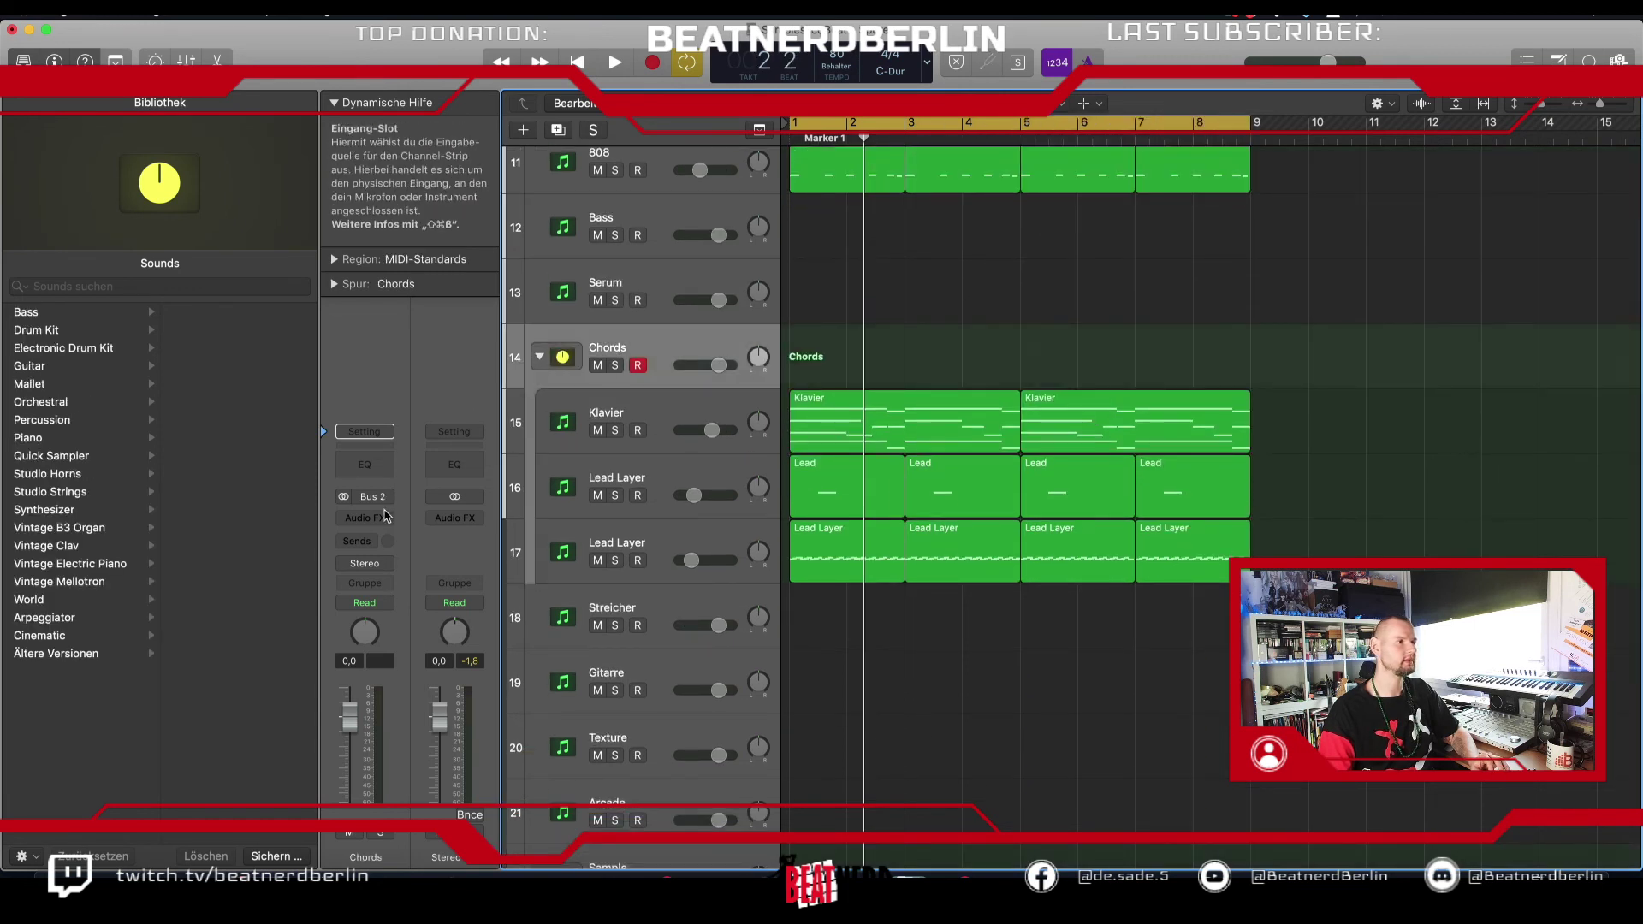
left_click(373, 518)
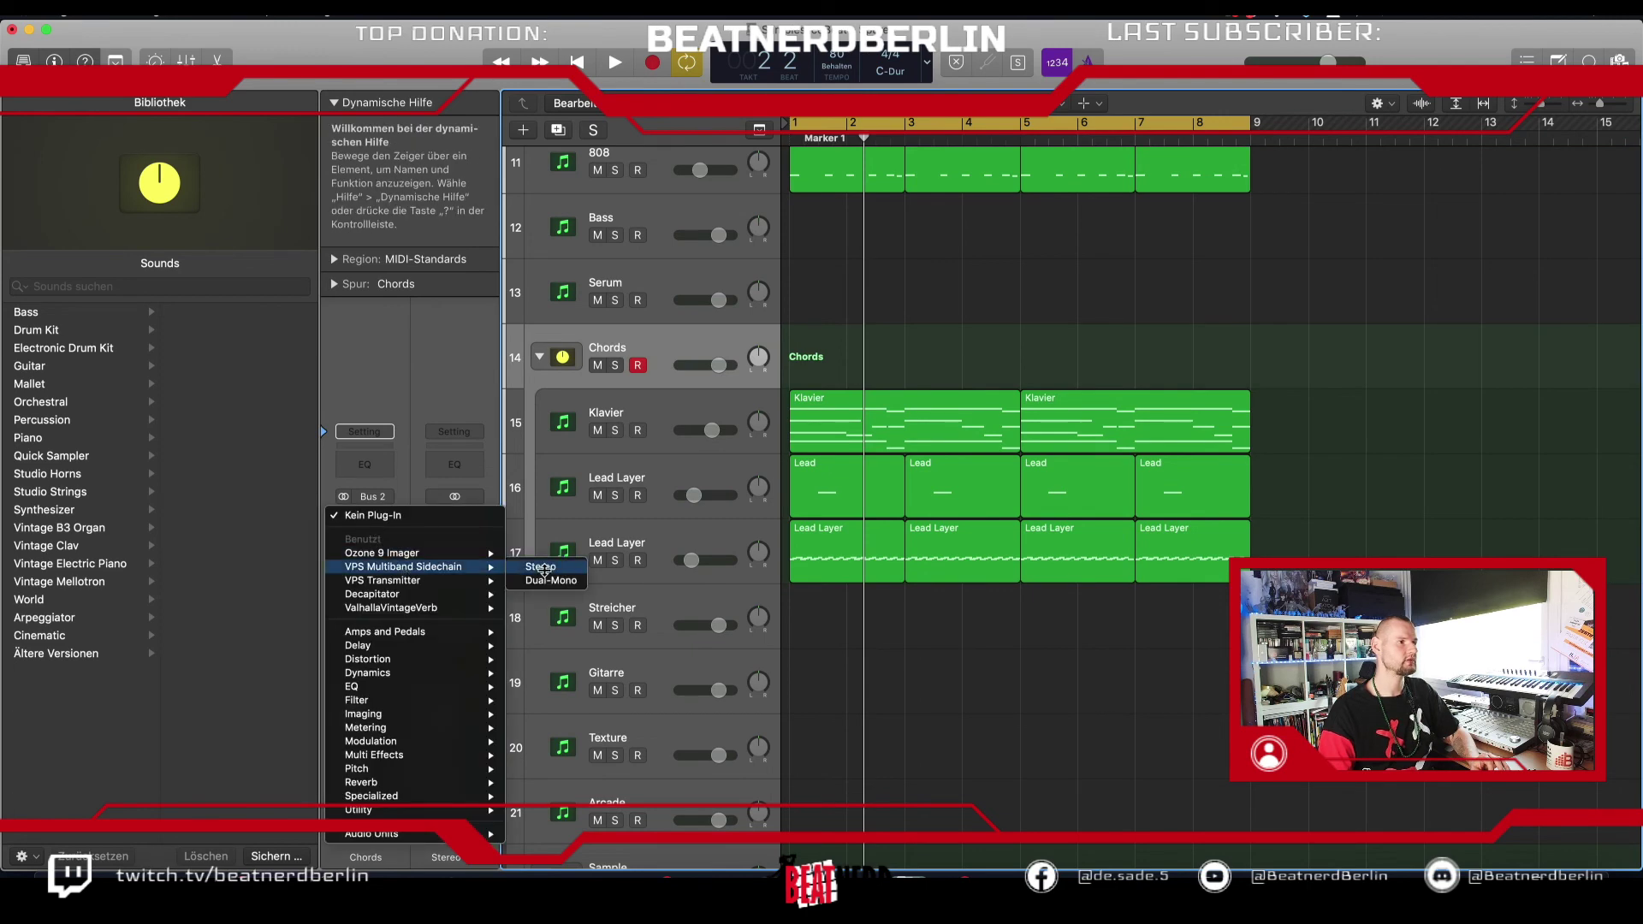
left_click(542, 568)
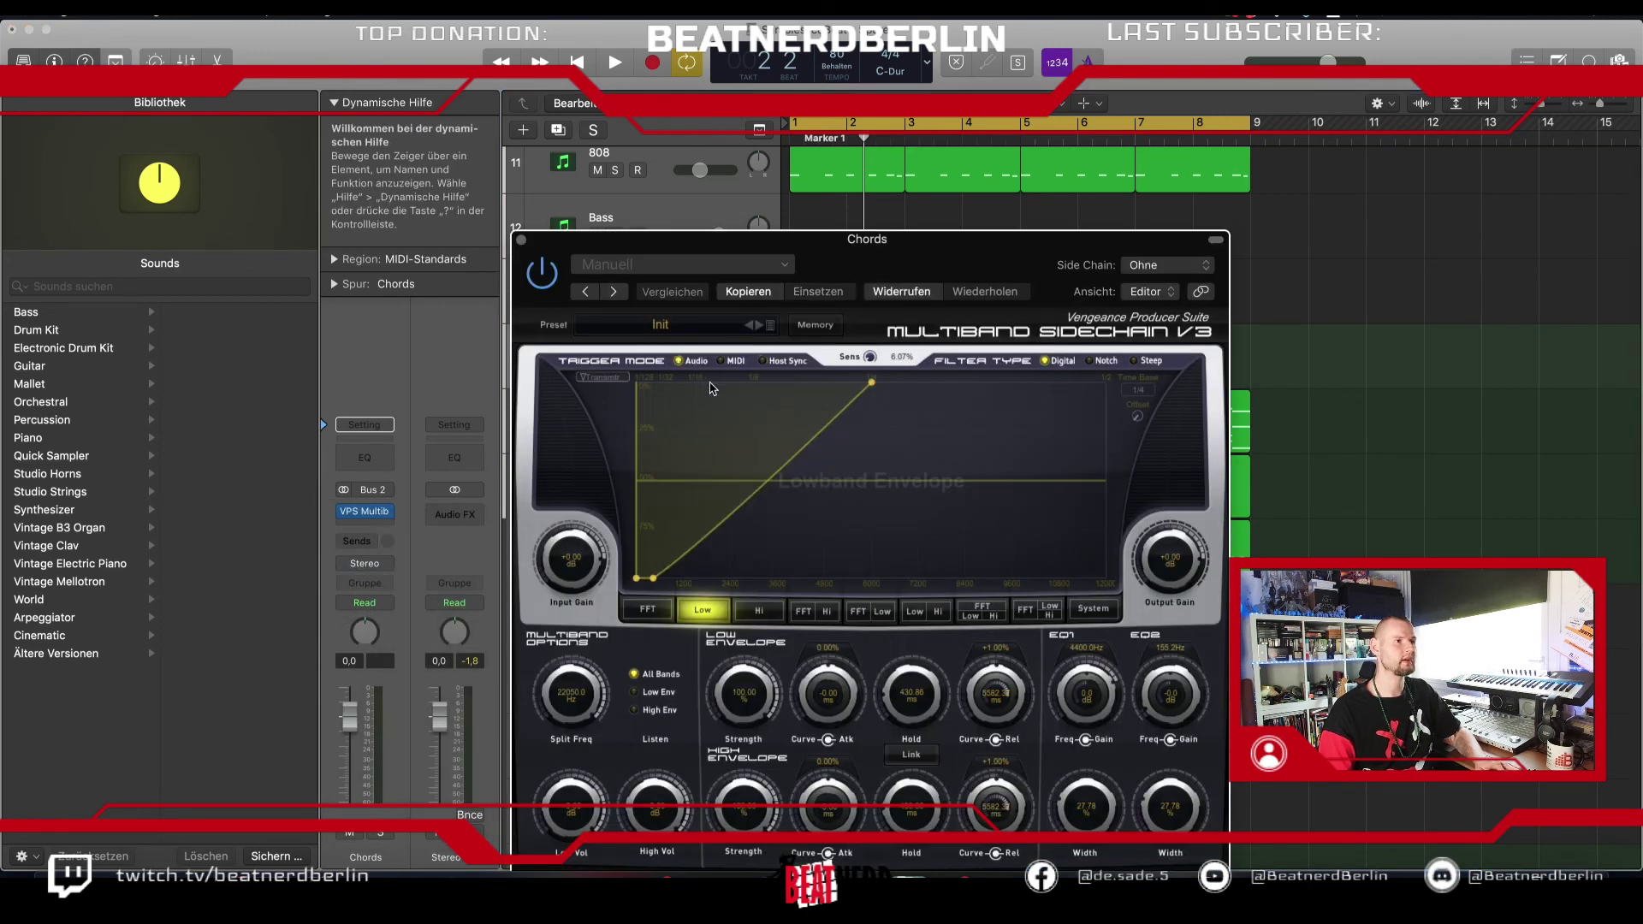
left_click(756, 326)
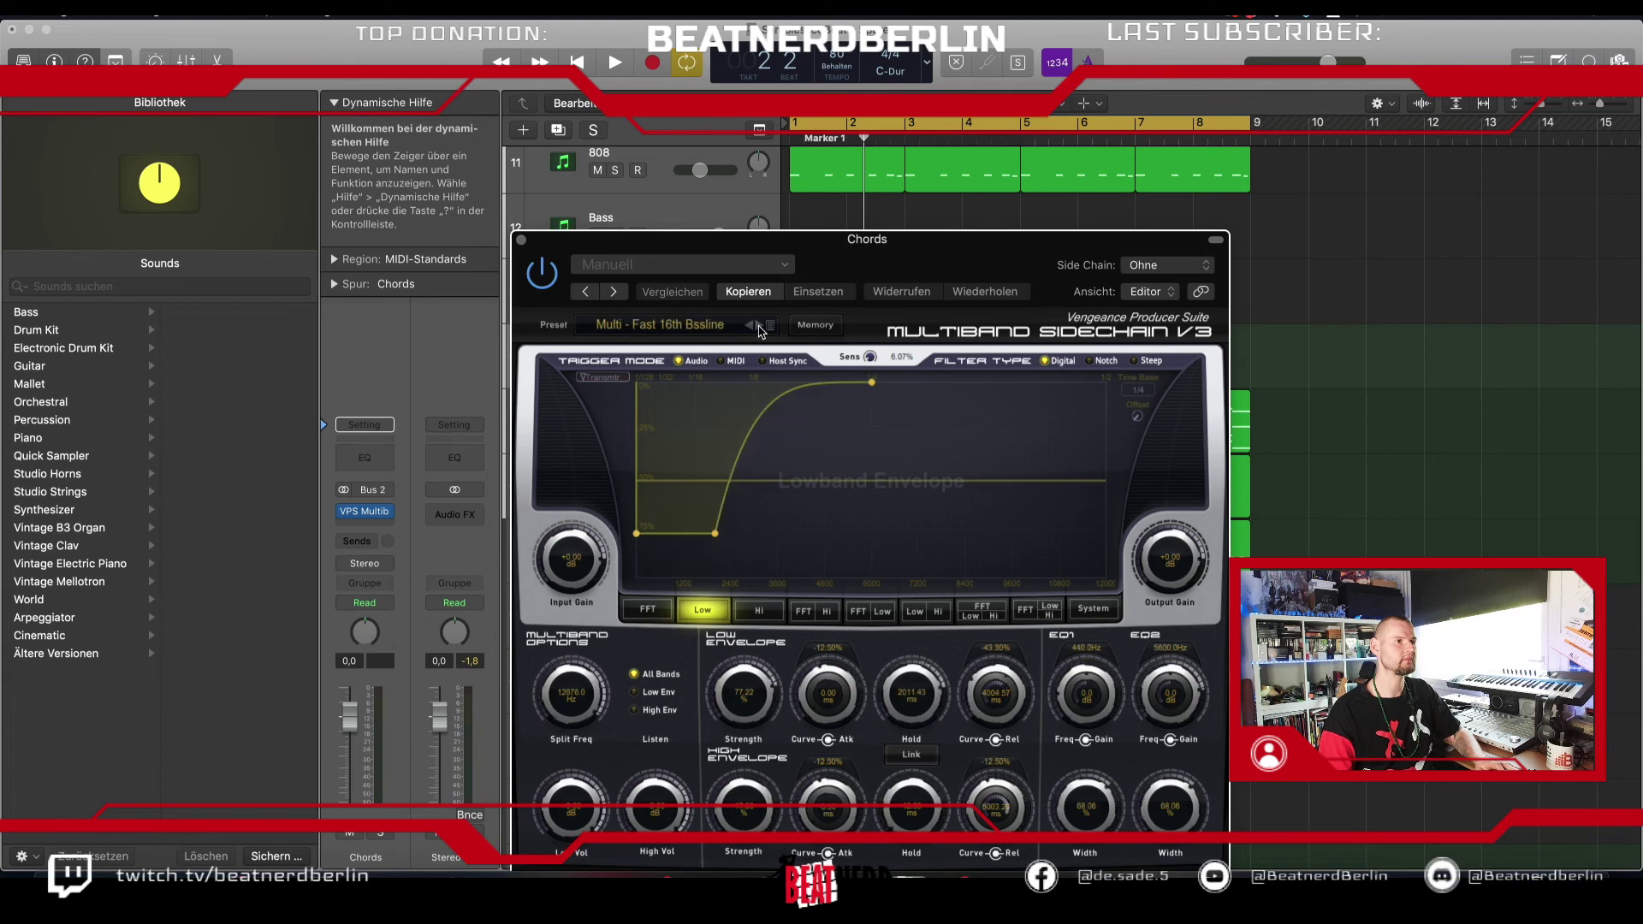
left_click(521, 240)
Step: Insert a stereo VPS Multiband Sidechain on the Sample stack with preset Multi - Fast 16th Bssline and a hold of about 738 ms
scroll(627, 370, "down", 10)
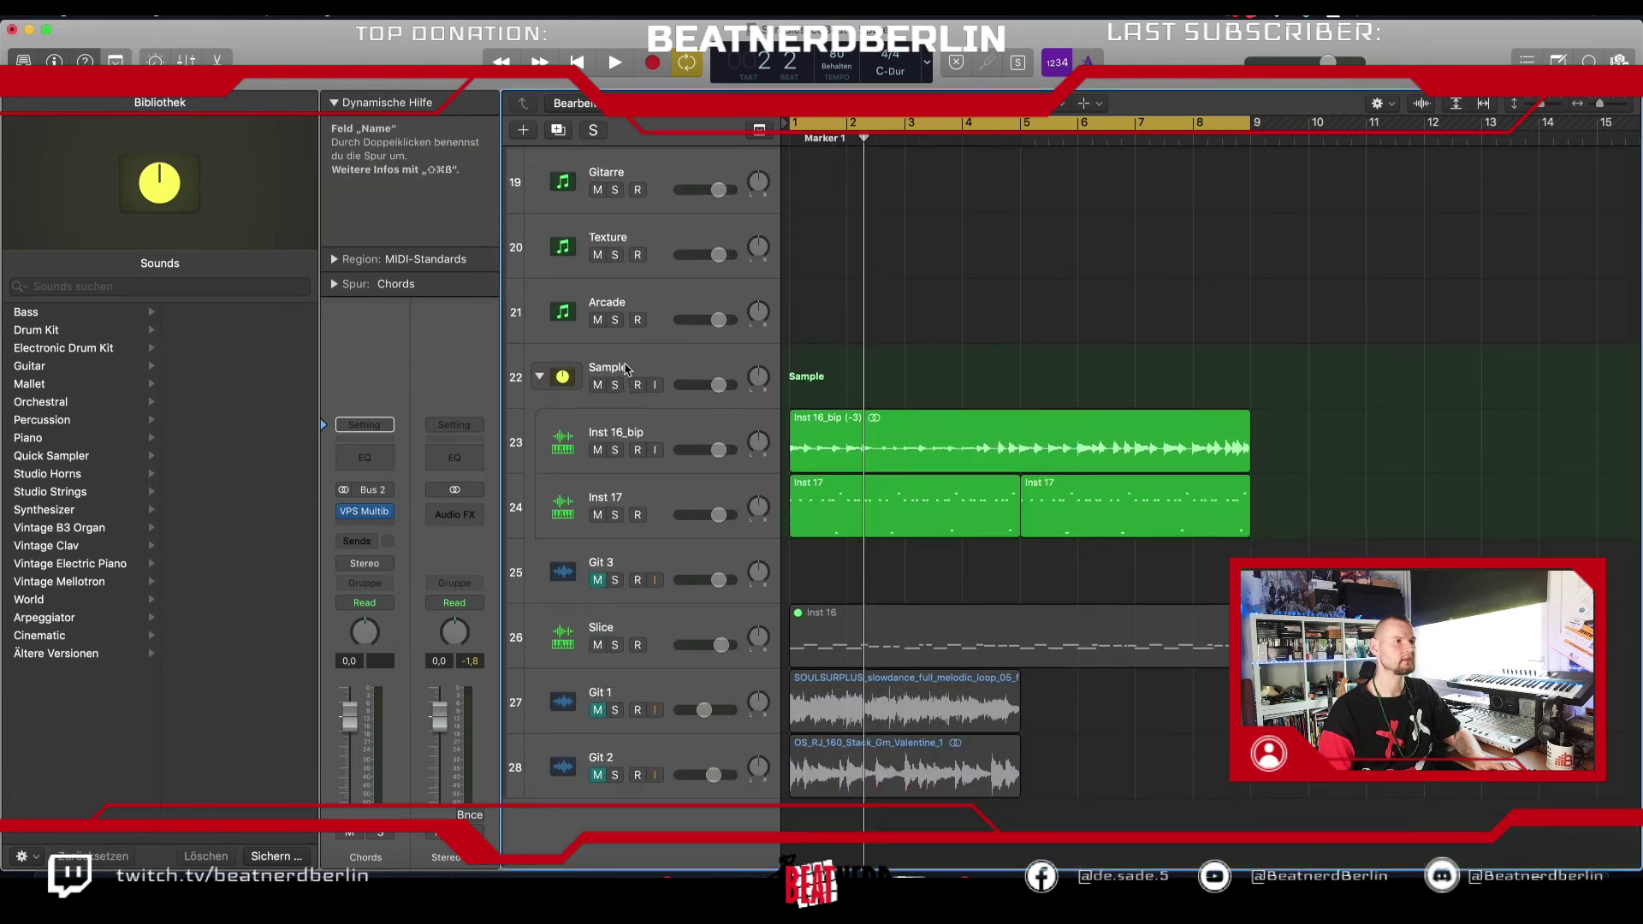
left_click(627, 369)
left_click(368, 517)
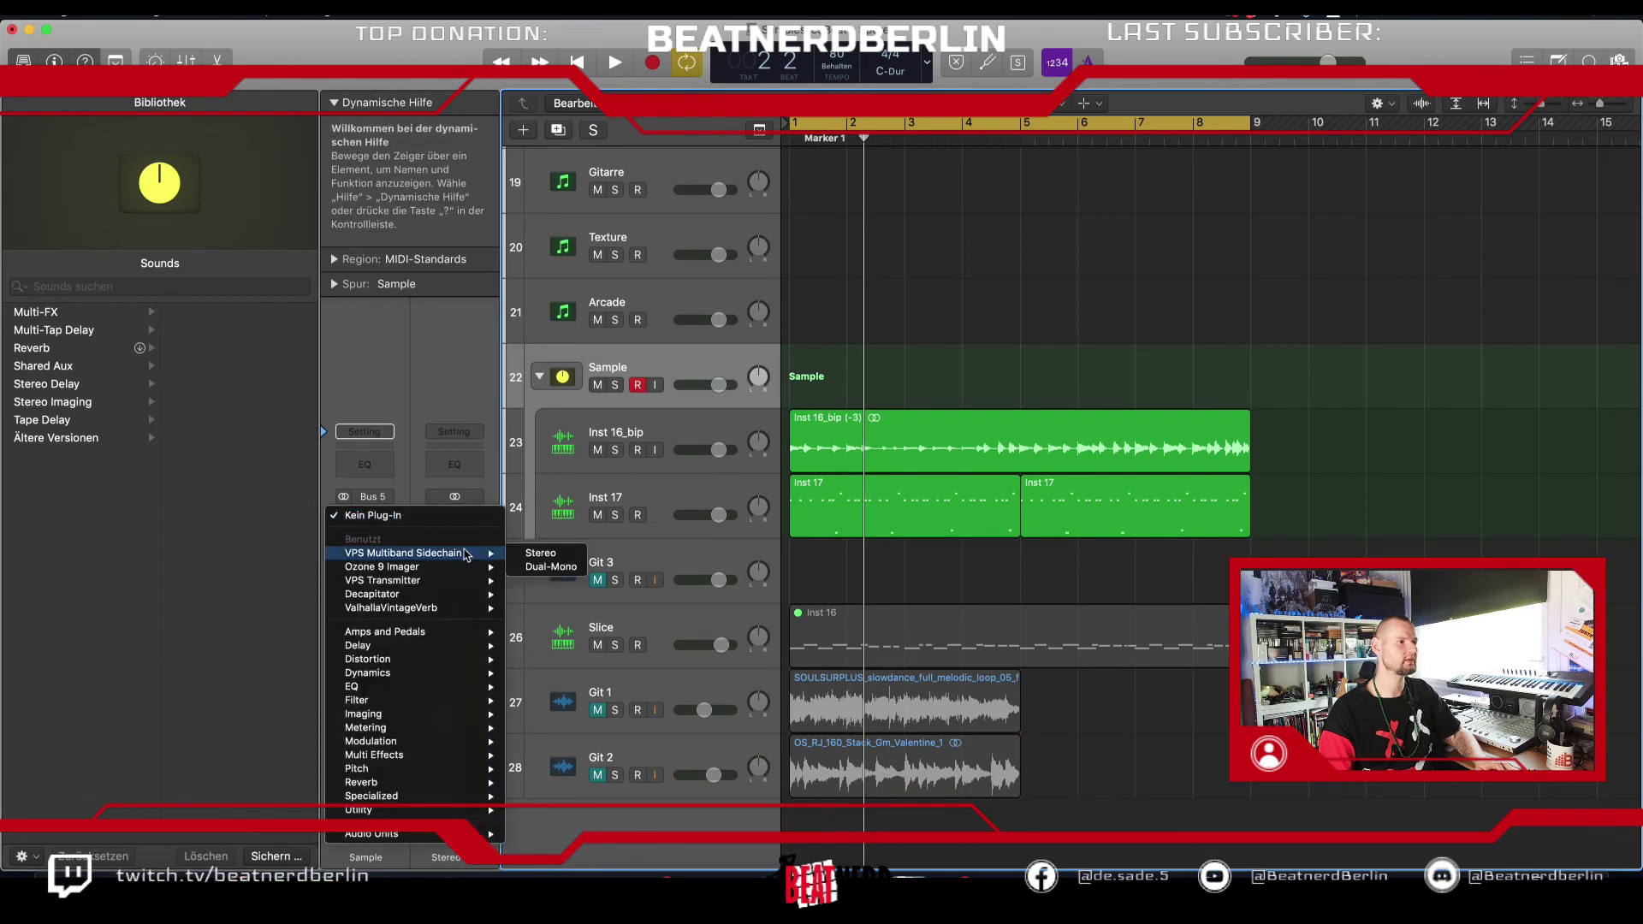
left_click(539, 554)
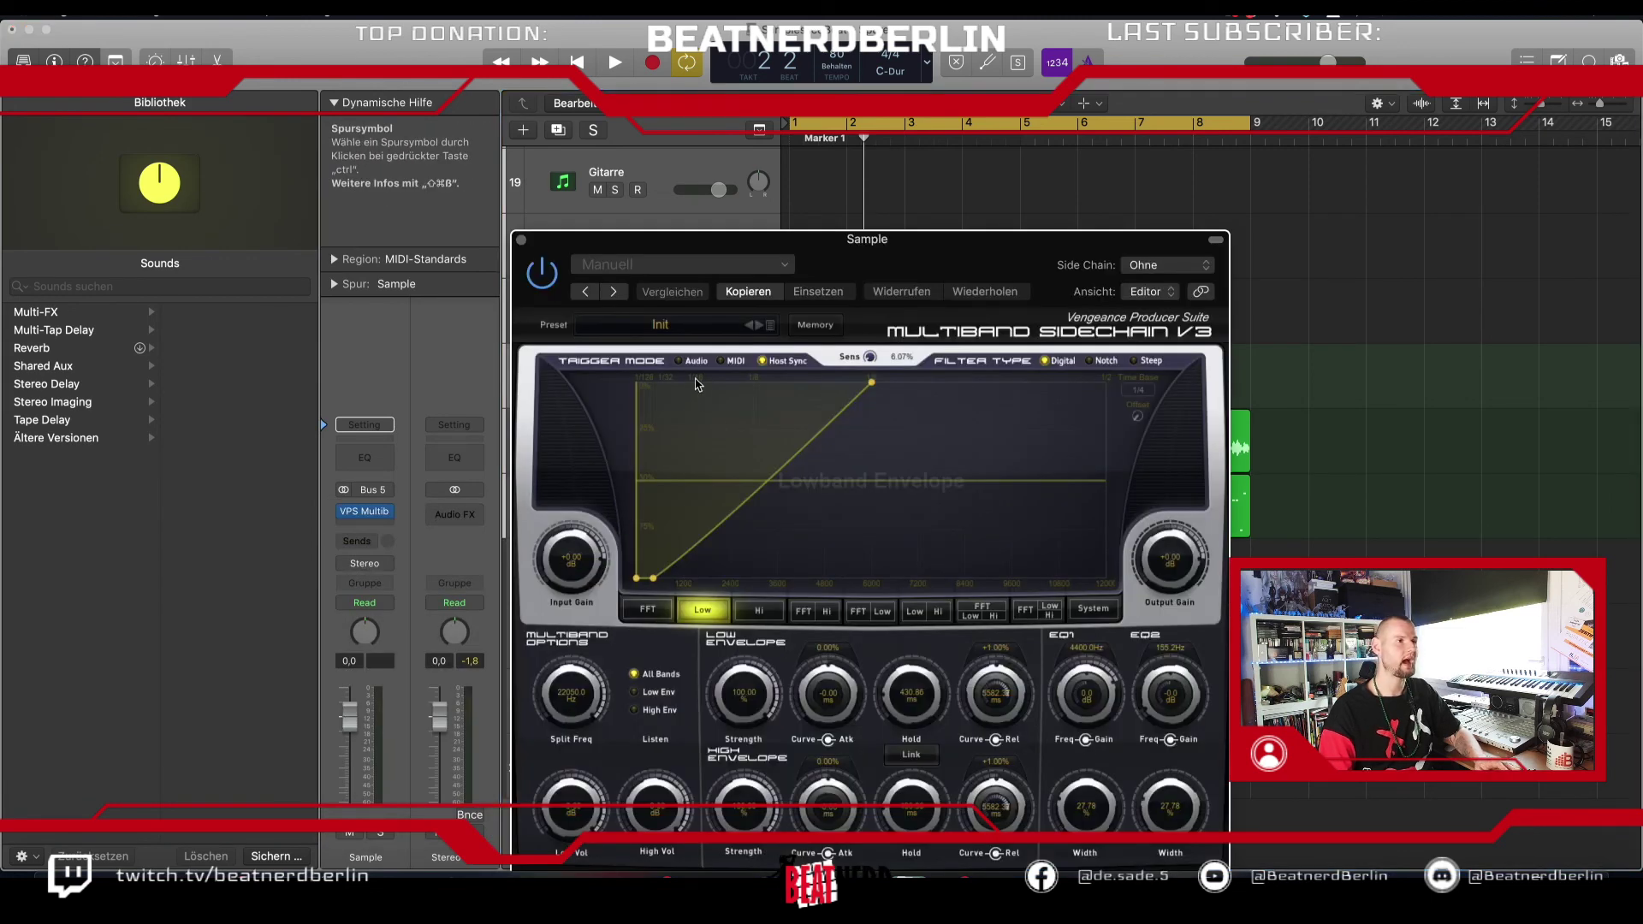
left_click(764, 326)
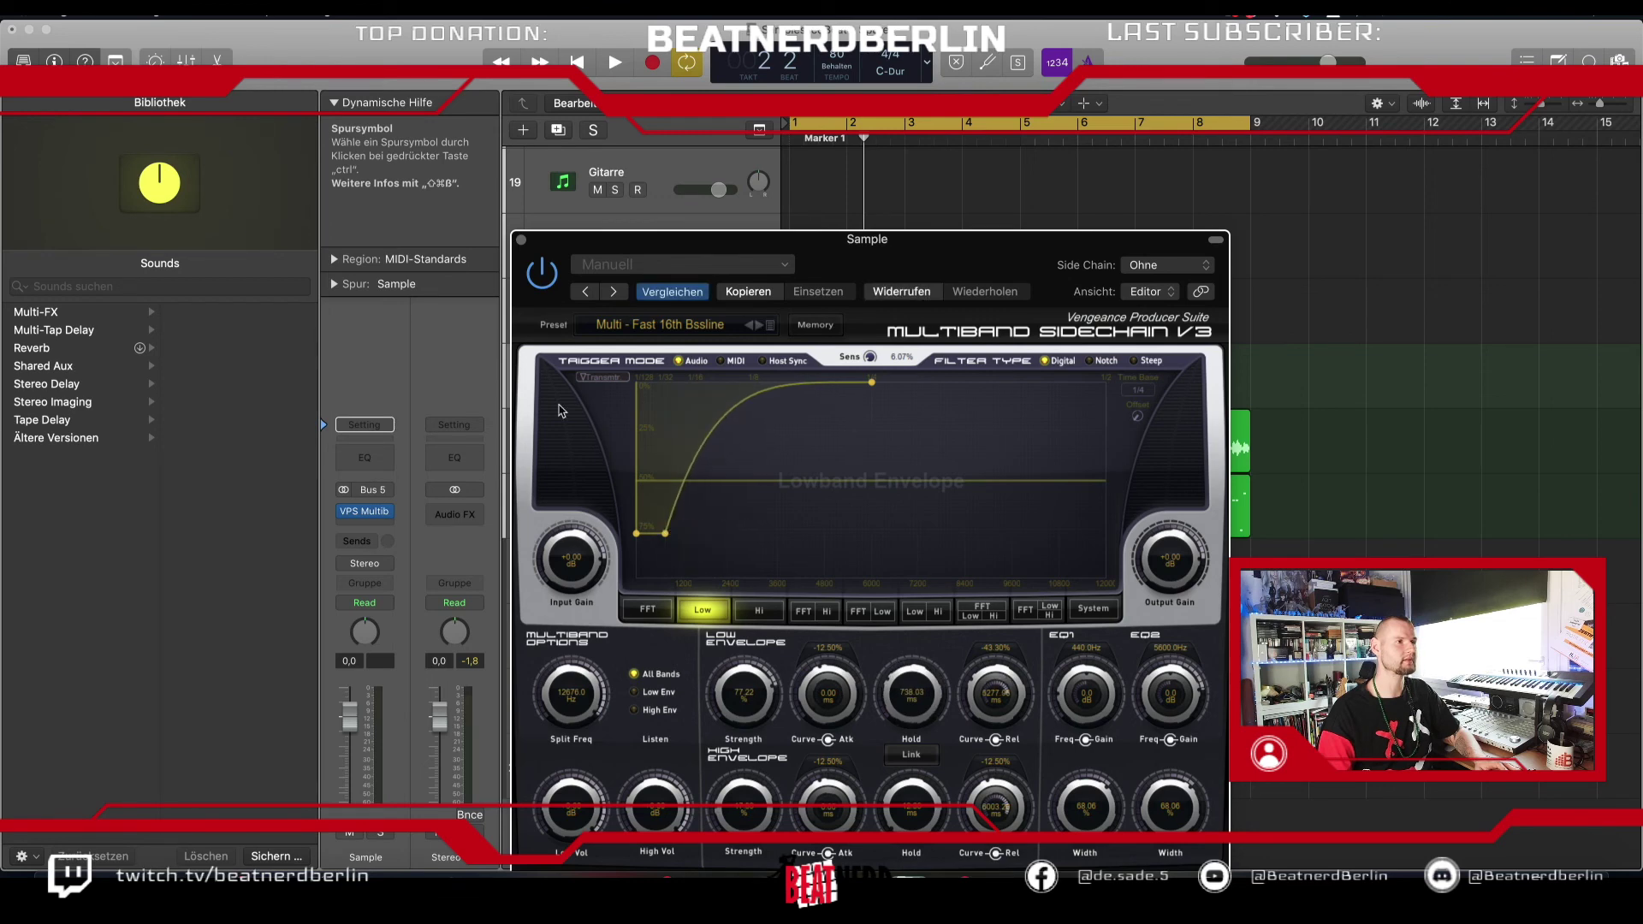
left_click(521, 240)
Step: Play back the arrangement and lower the Klavier track's volume to -9.6 dB
key("space")
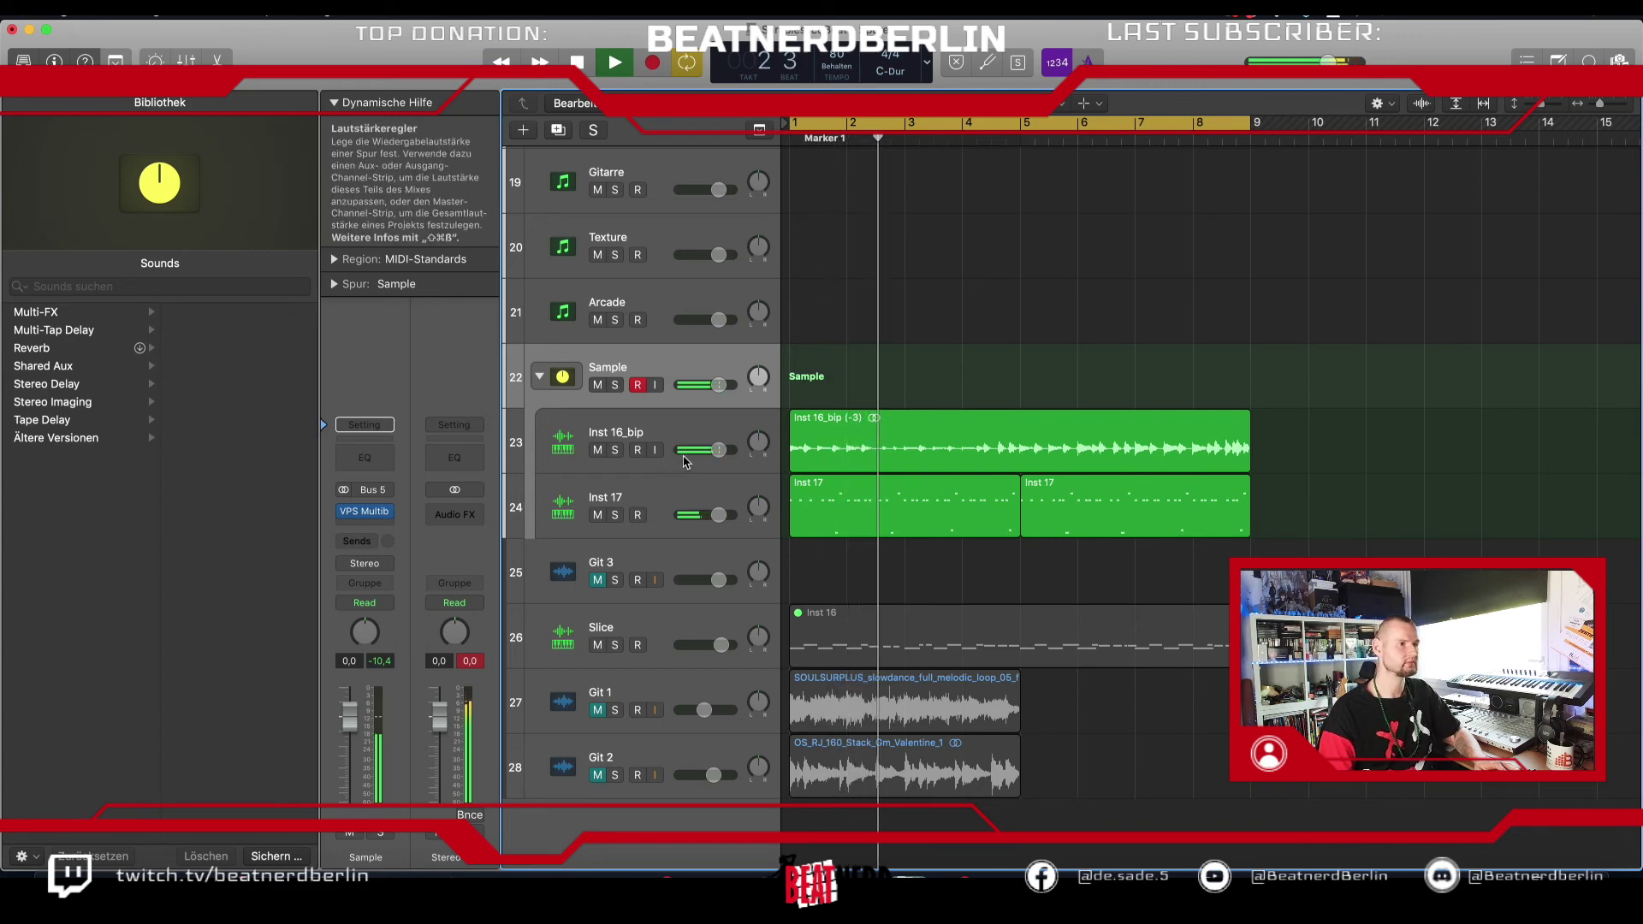
scroll(687, 459, "up", 8)
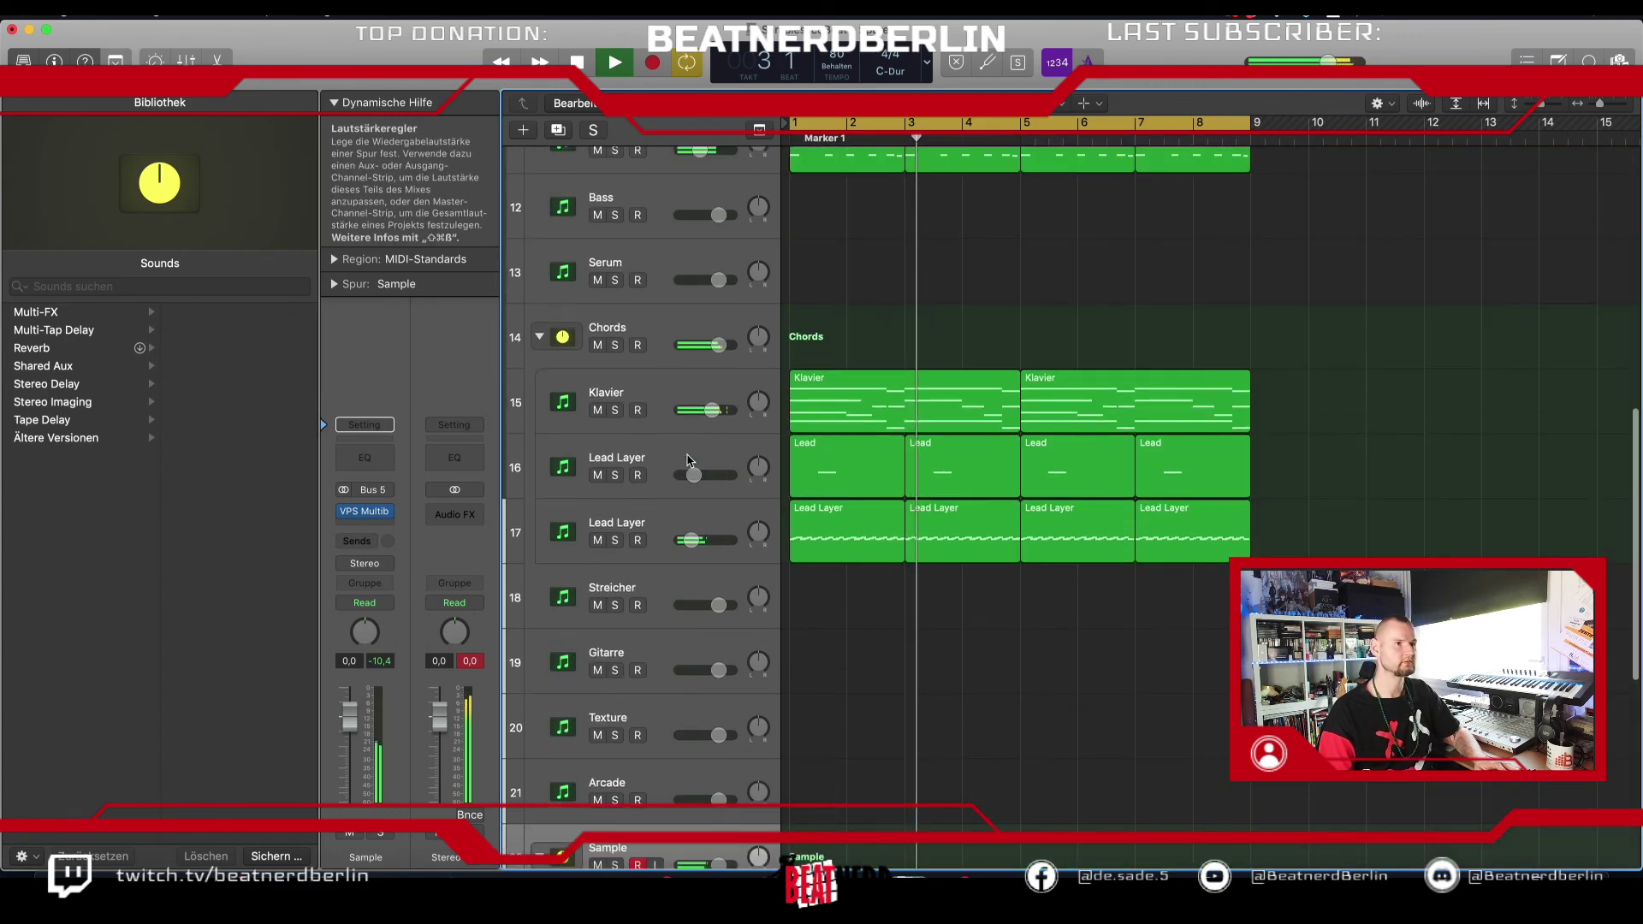
left_click(684, 415)
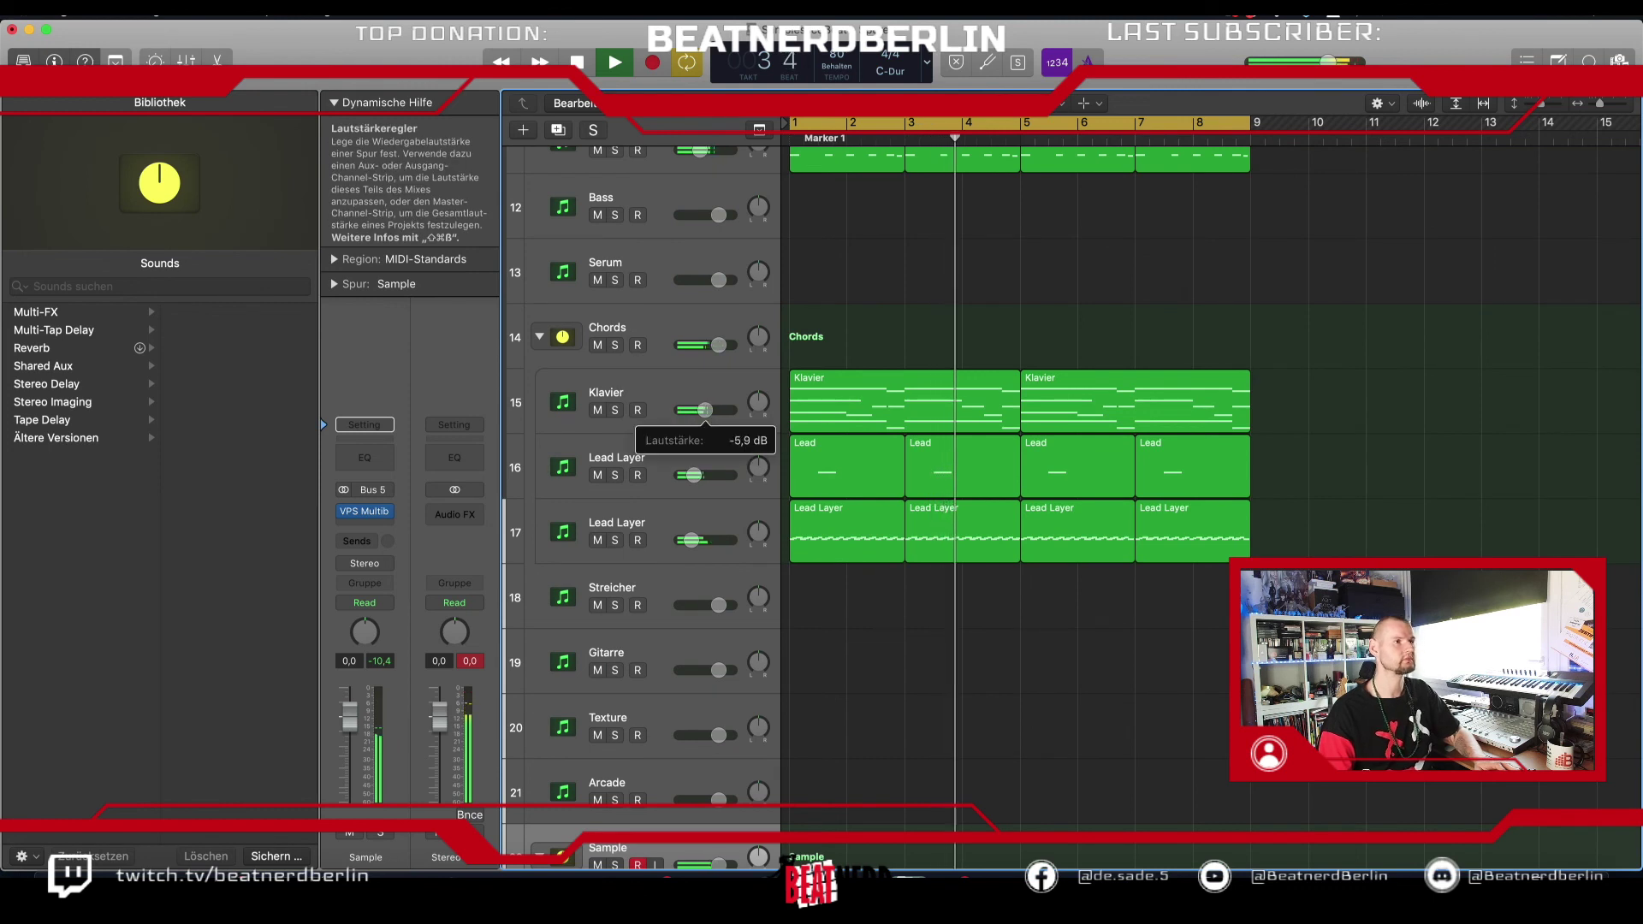
left_click_drag(664, 415, 651, 419)
left_click(620, 432)
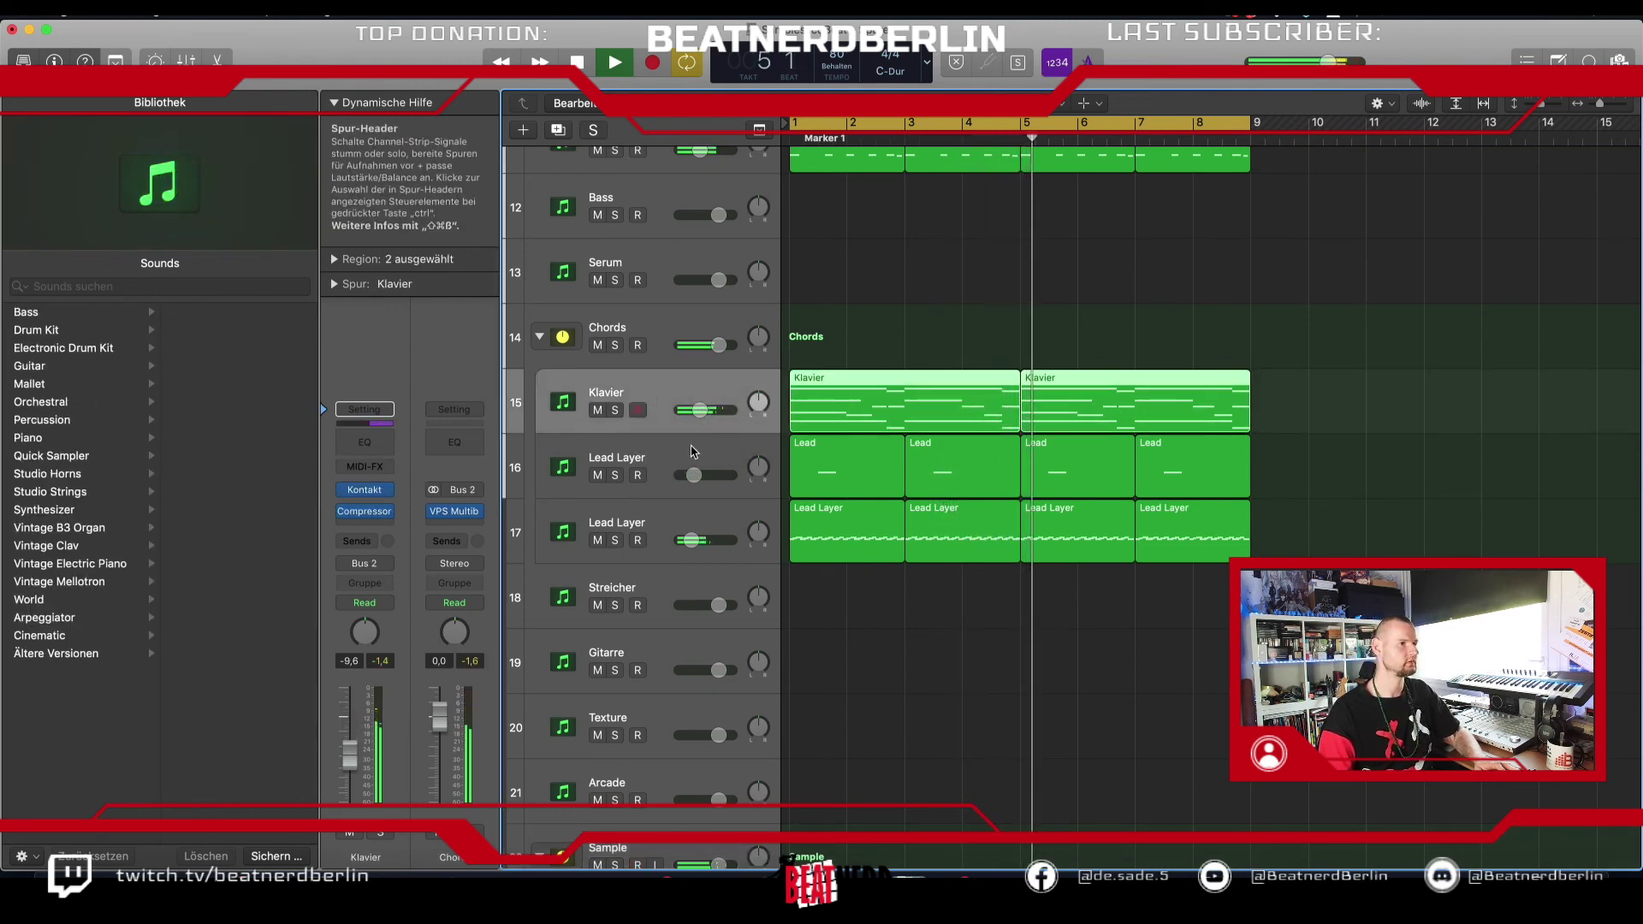
Step: Solo the Inst 16_bip track and insert a FabFilter Pro-Q 3 between its RC-20 and ValhallaVintageVerb effects
scroll(707, 514, "down", 5)
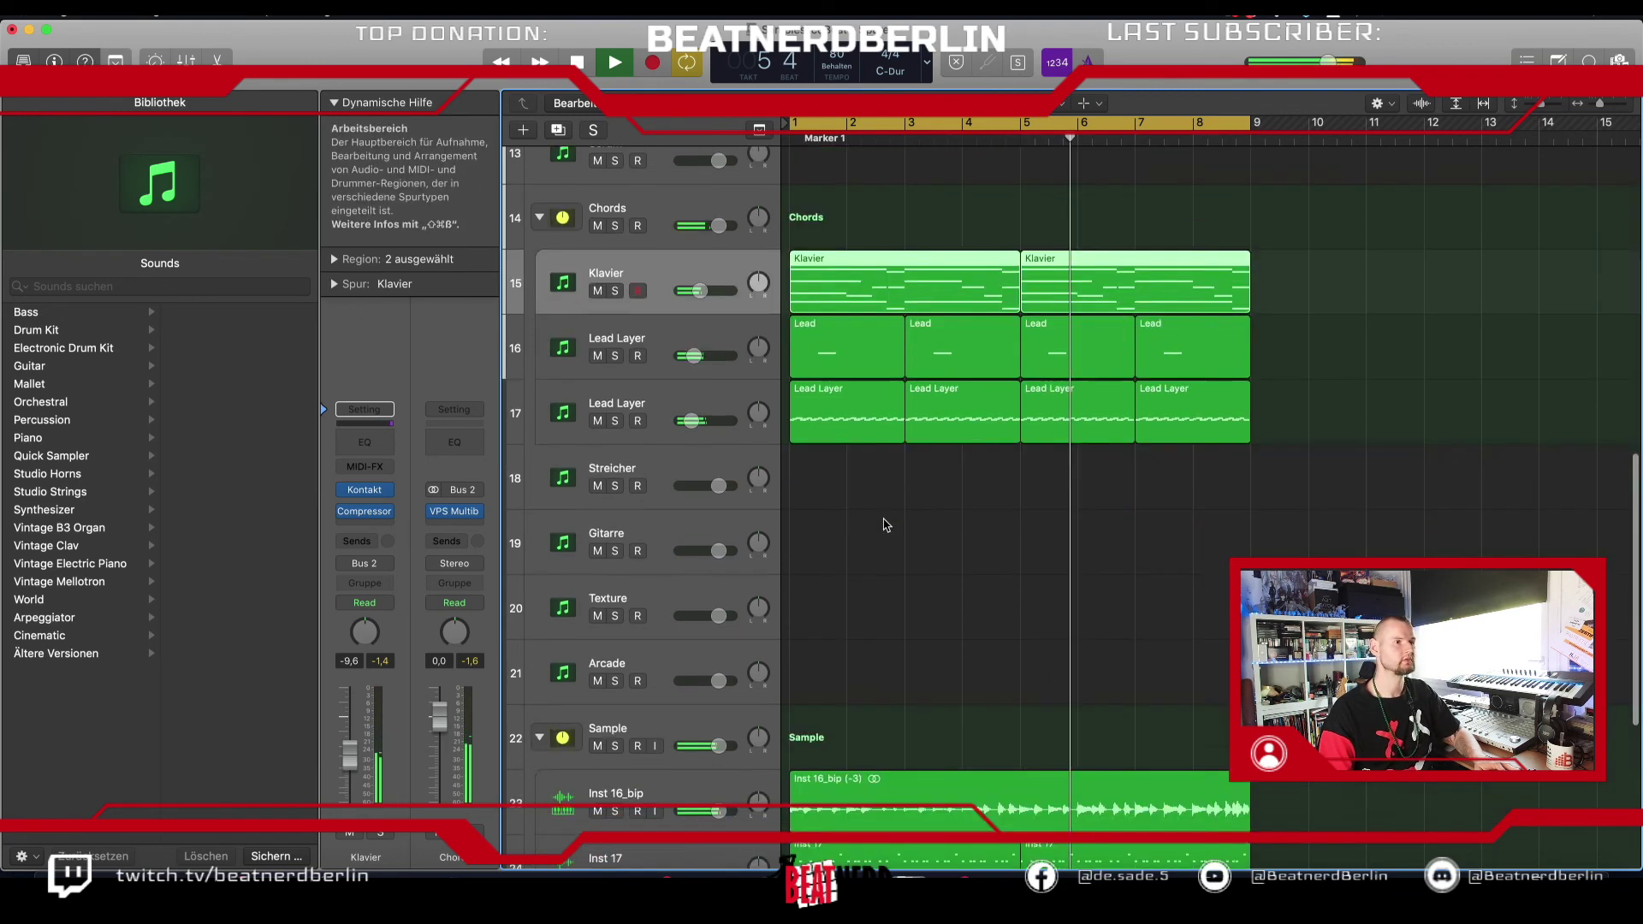
left_click(616, 647)
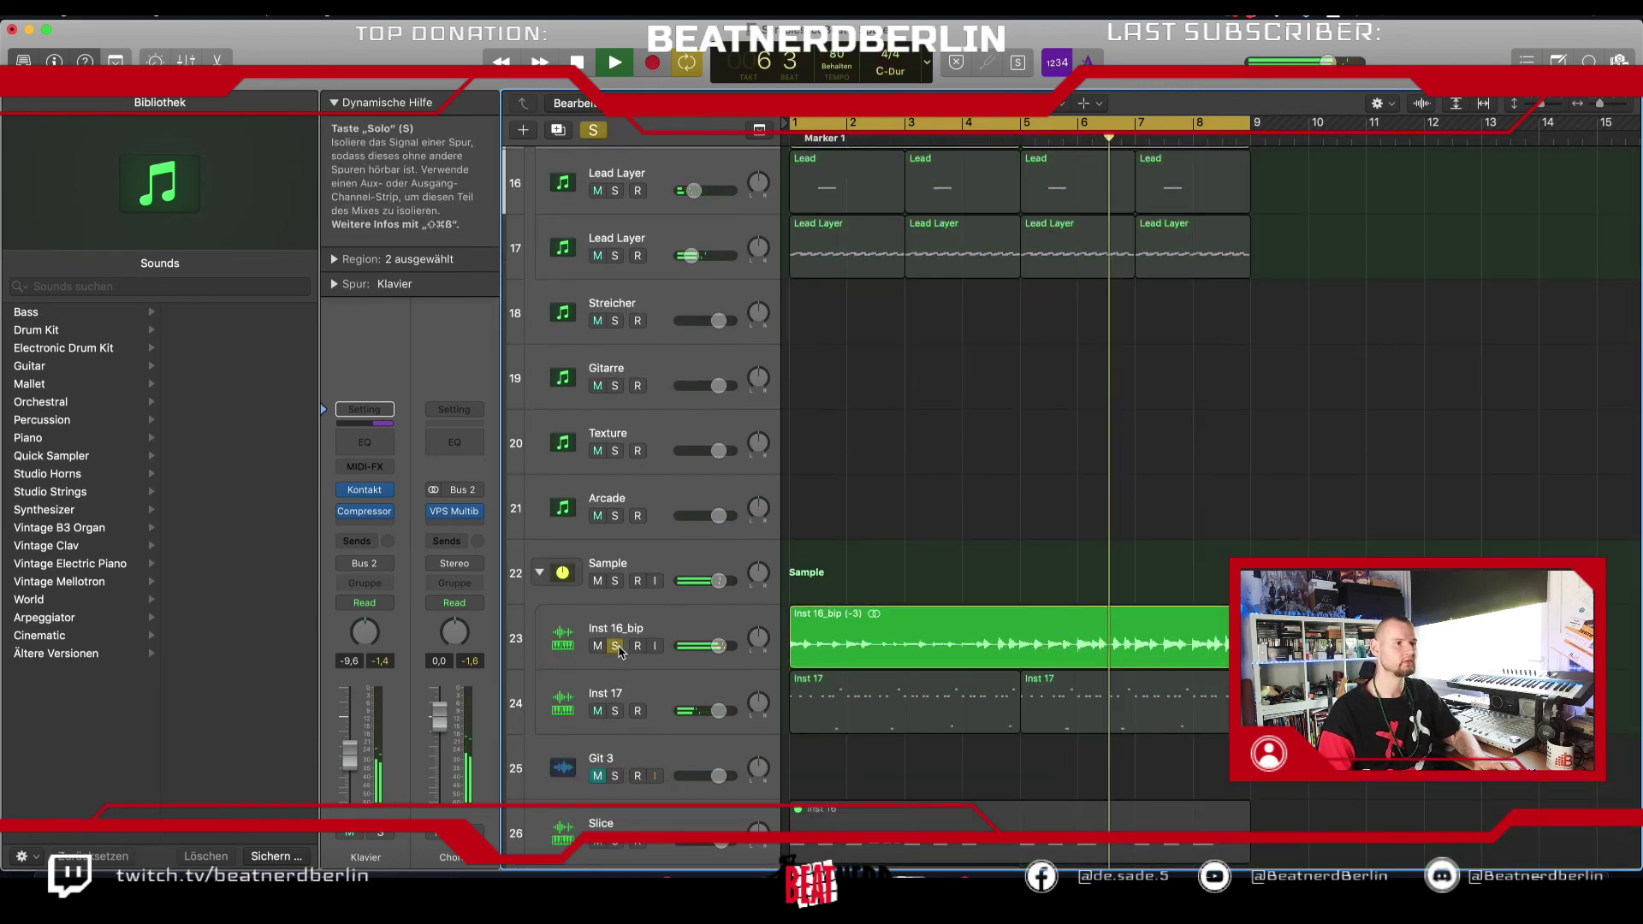
left_click(599, 637)
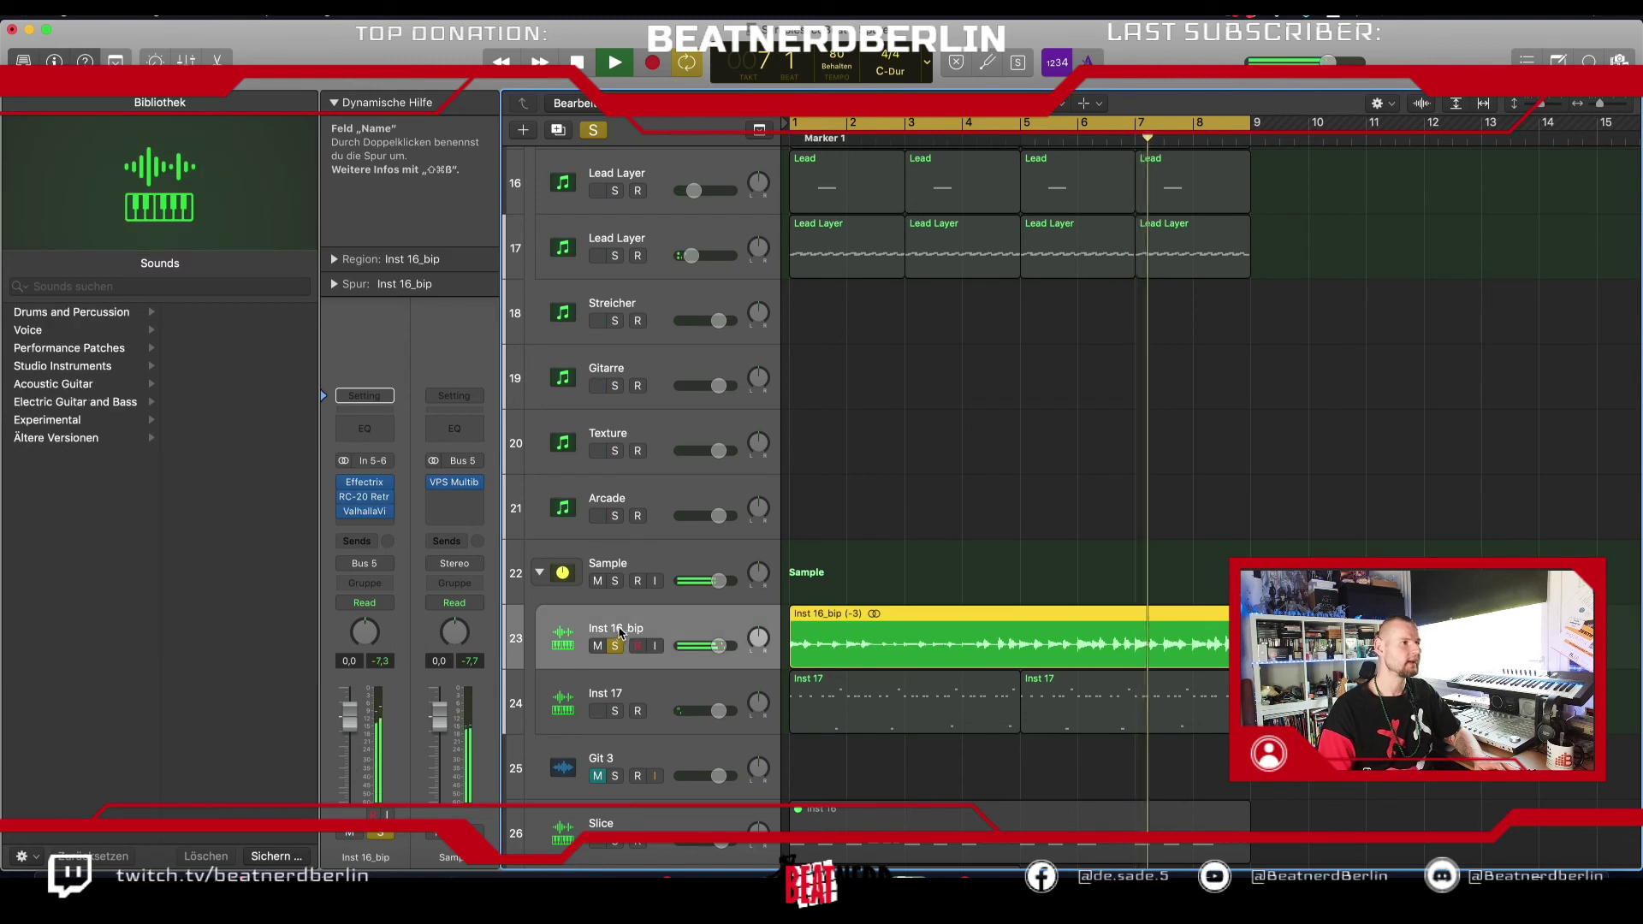
key("space")
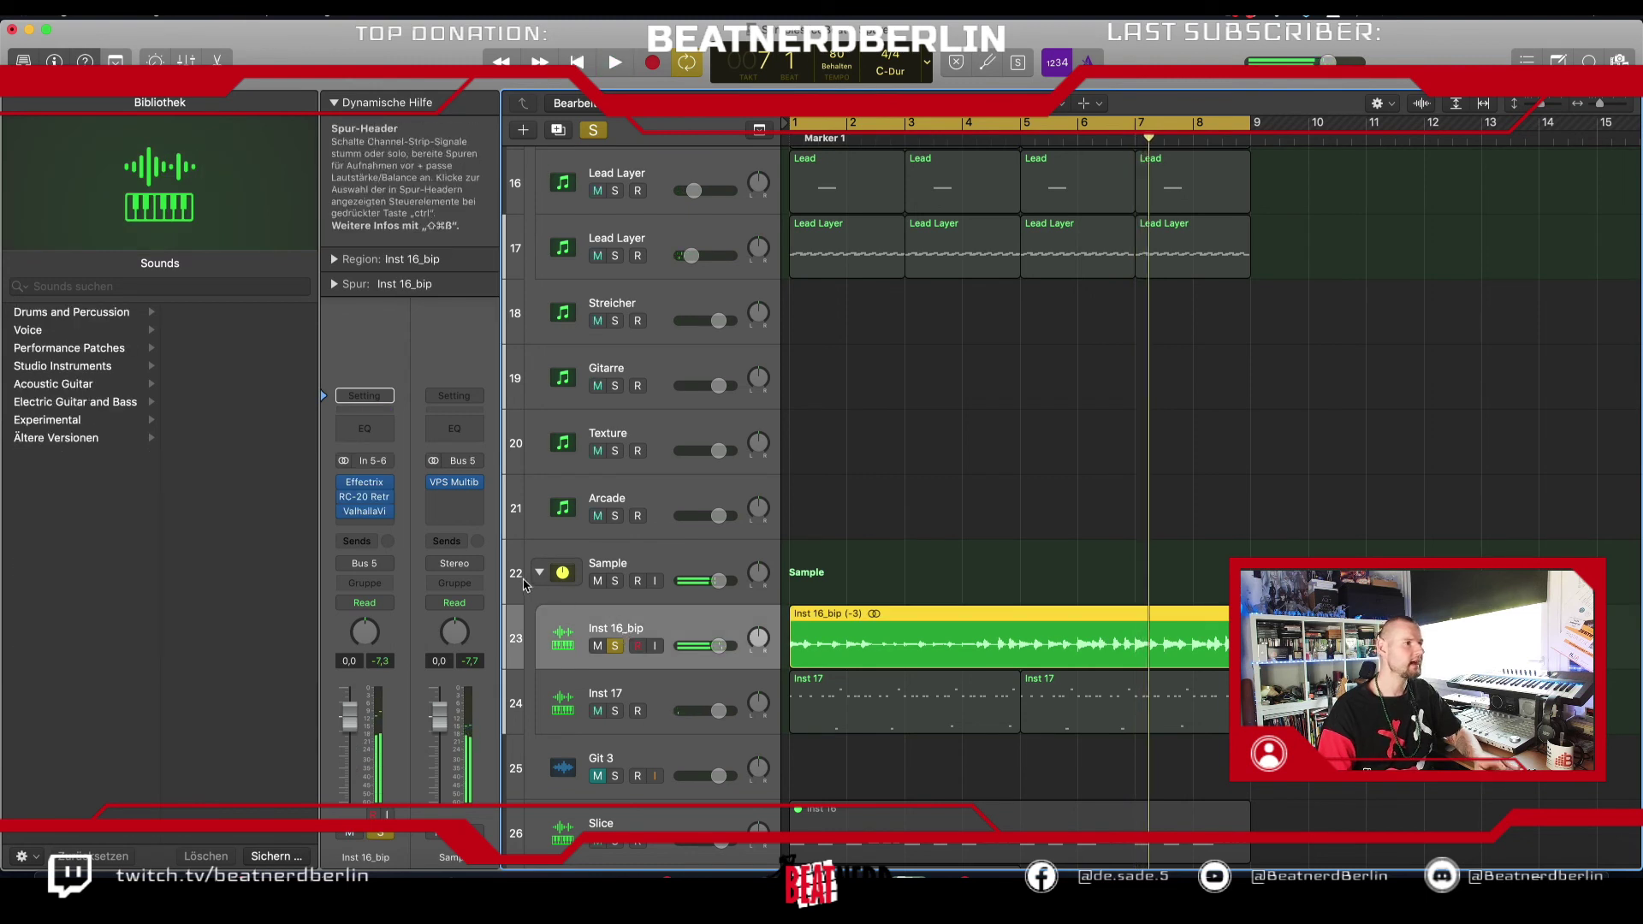
left_click(369, 530)
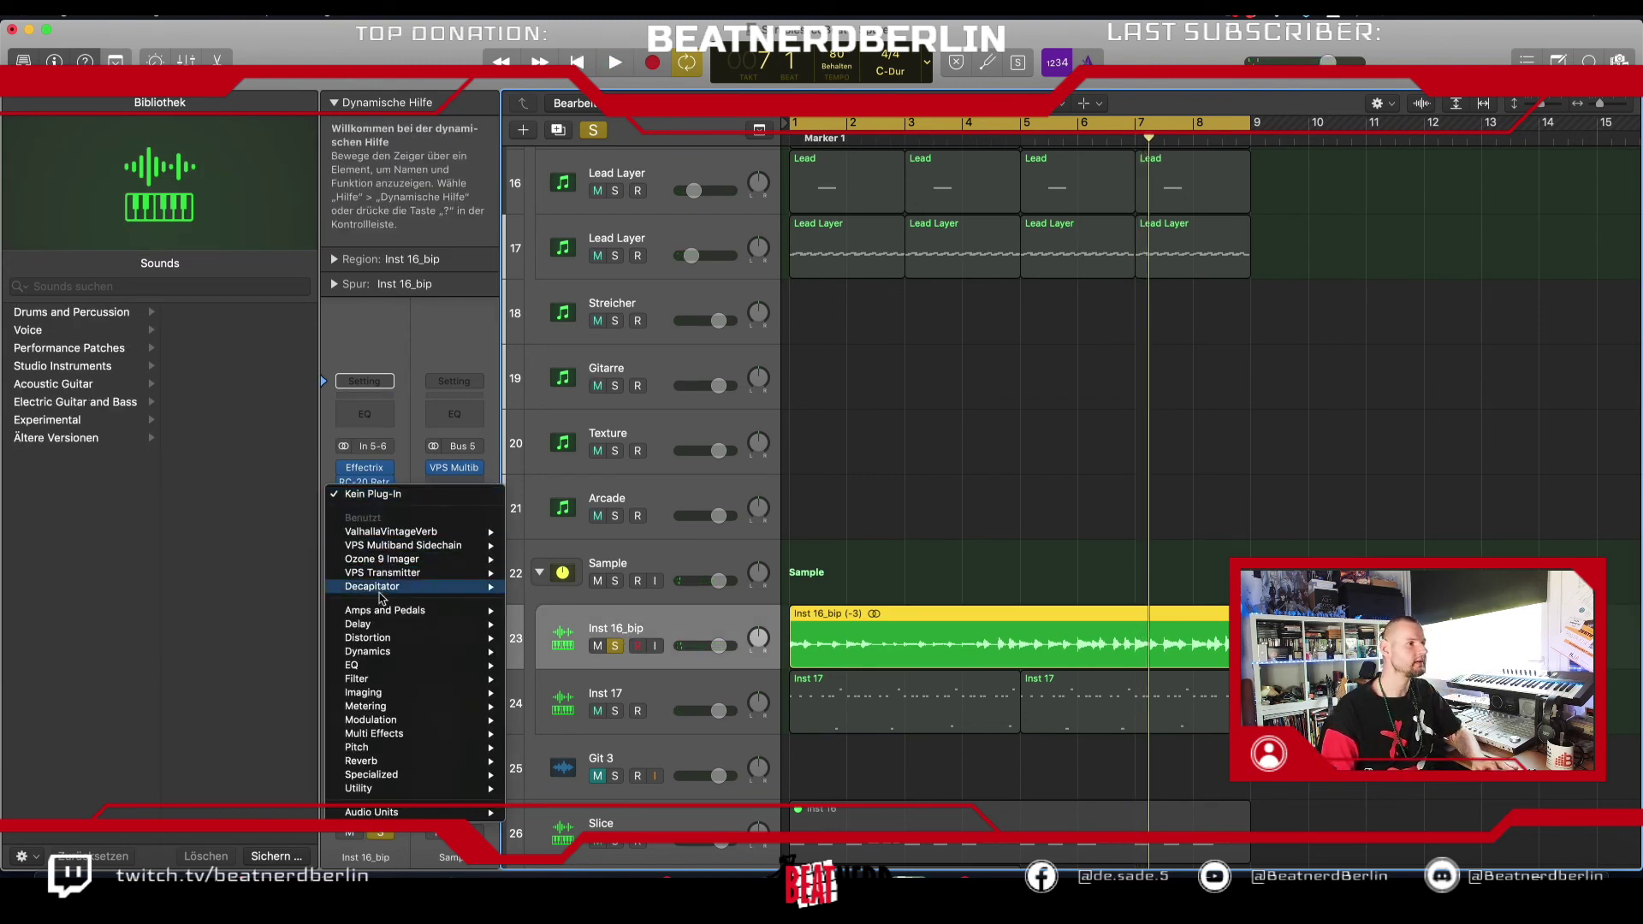
mouse_move(426, 816)
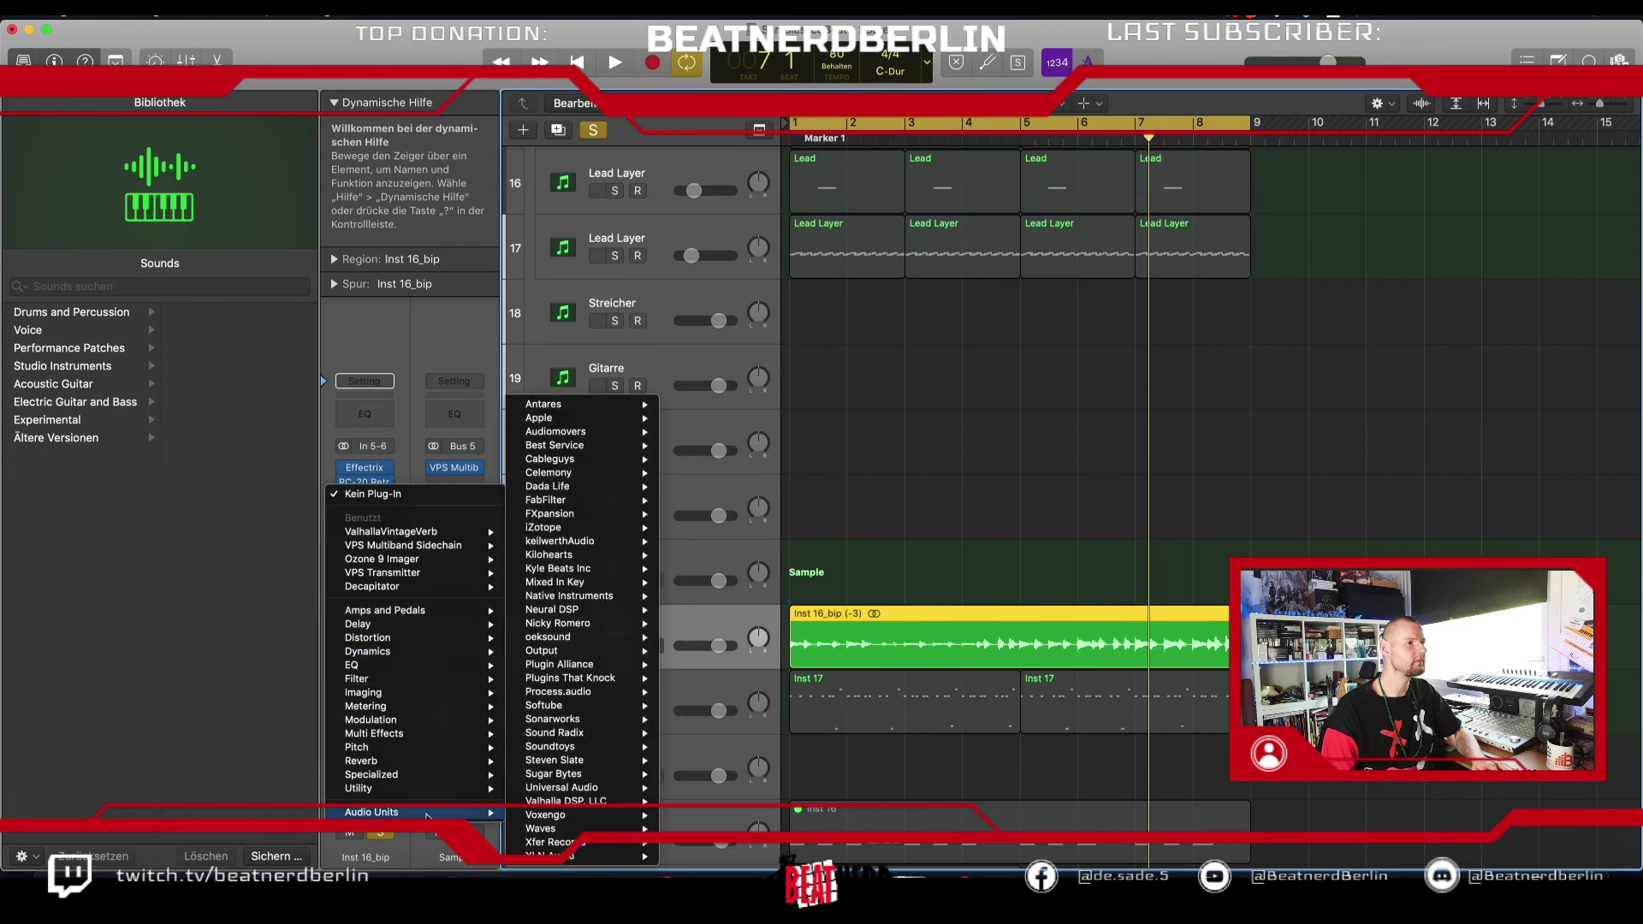
mouse_move(581, 501)
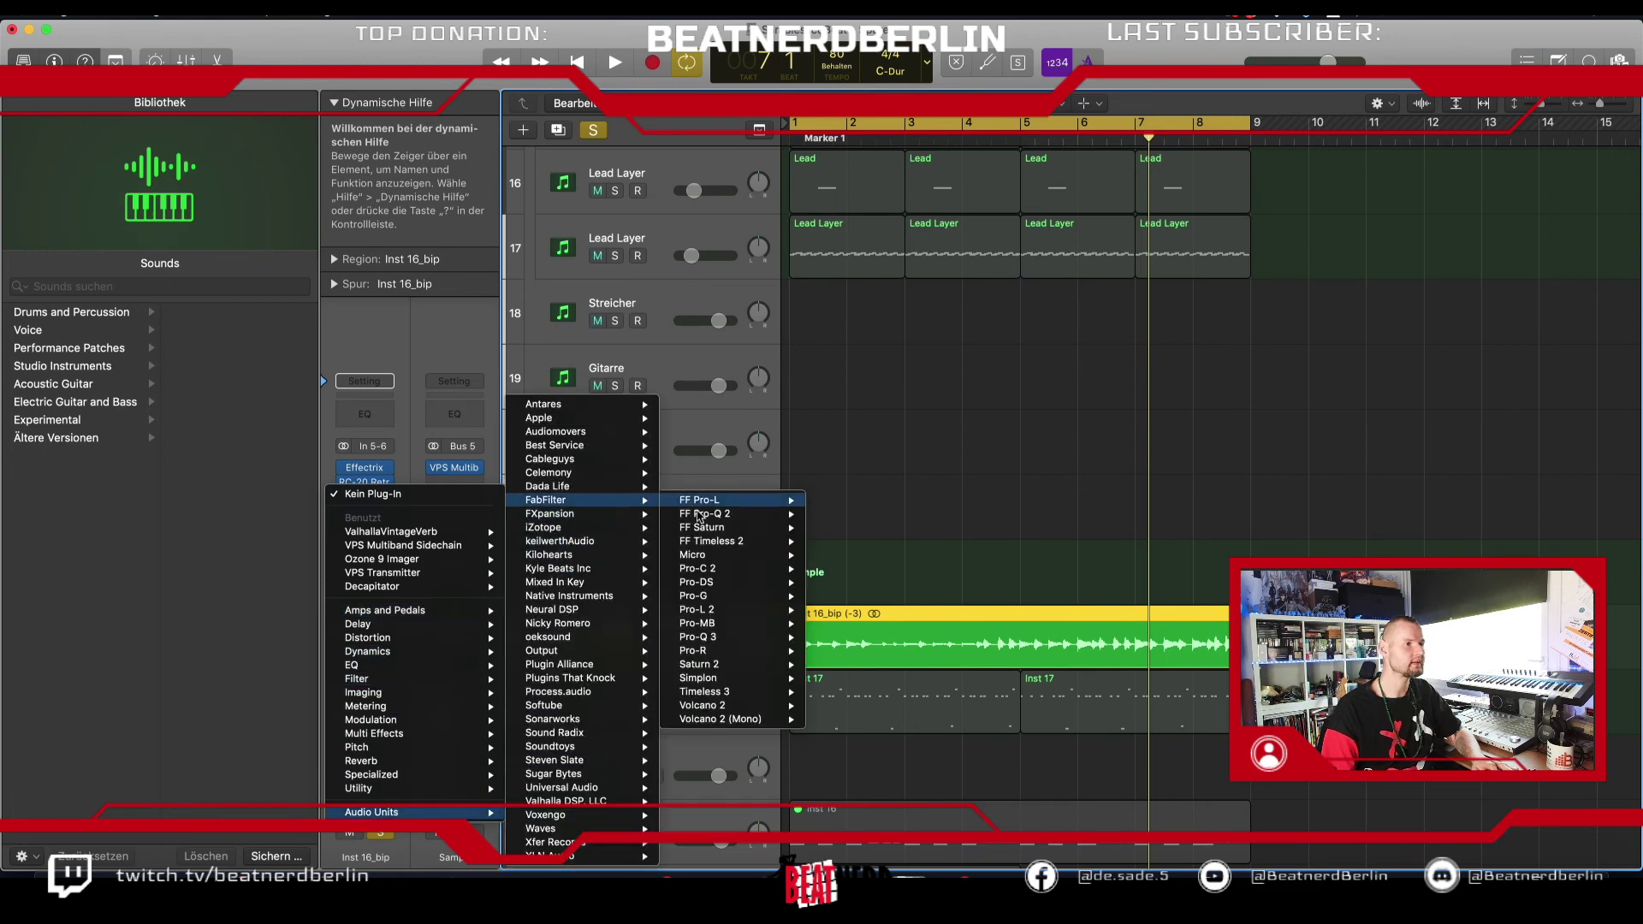
left_click(718, 637)
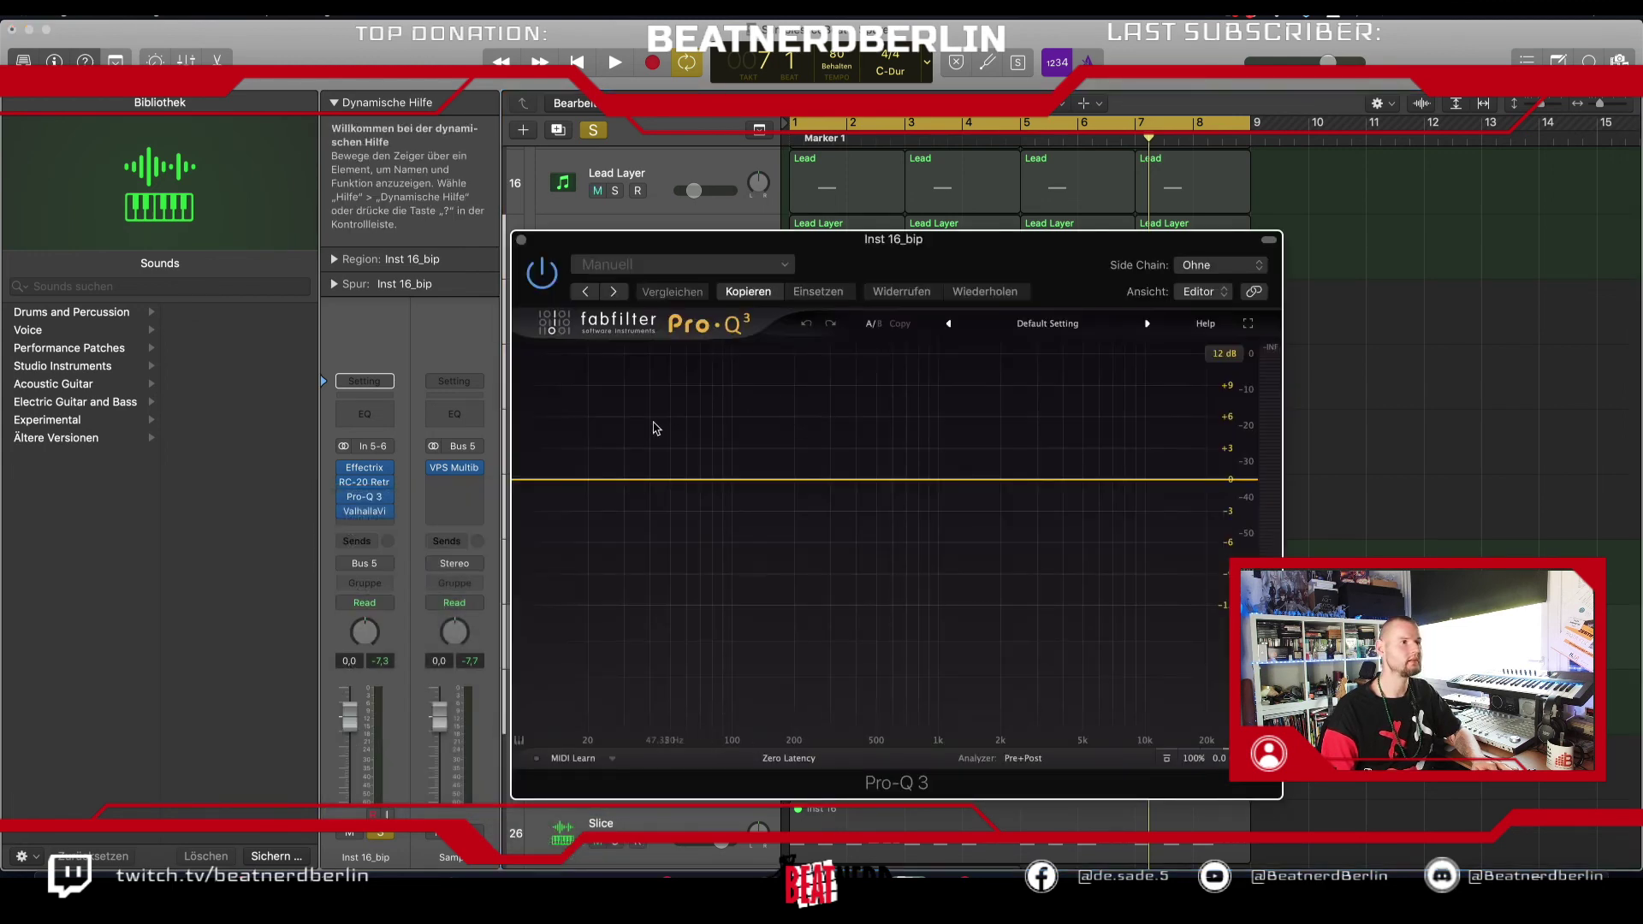
Step: Give Inst 16_bip a low cut at about 237 Hz and a bell boost of about 3 dB near 2.7 kHz, and unsolo it
left_click(632, 480)
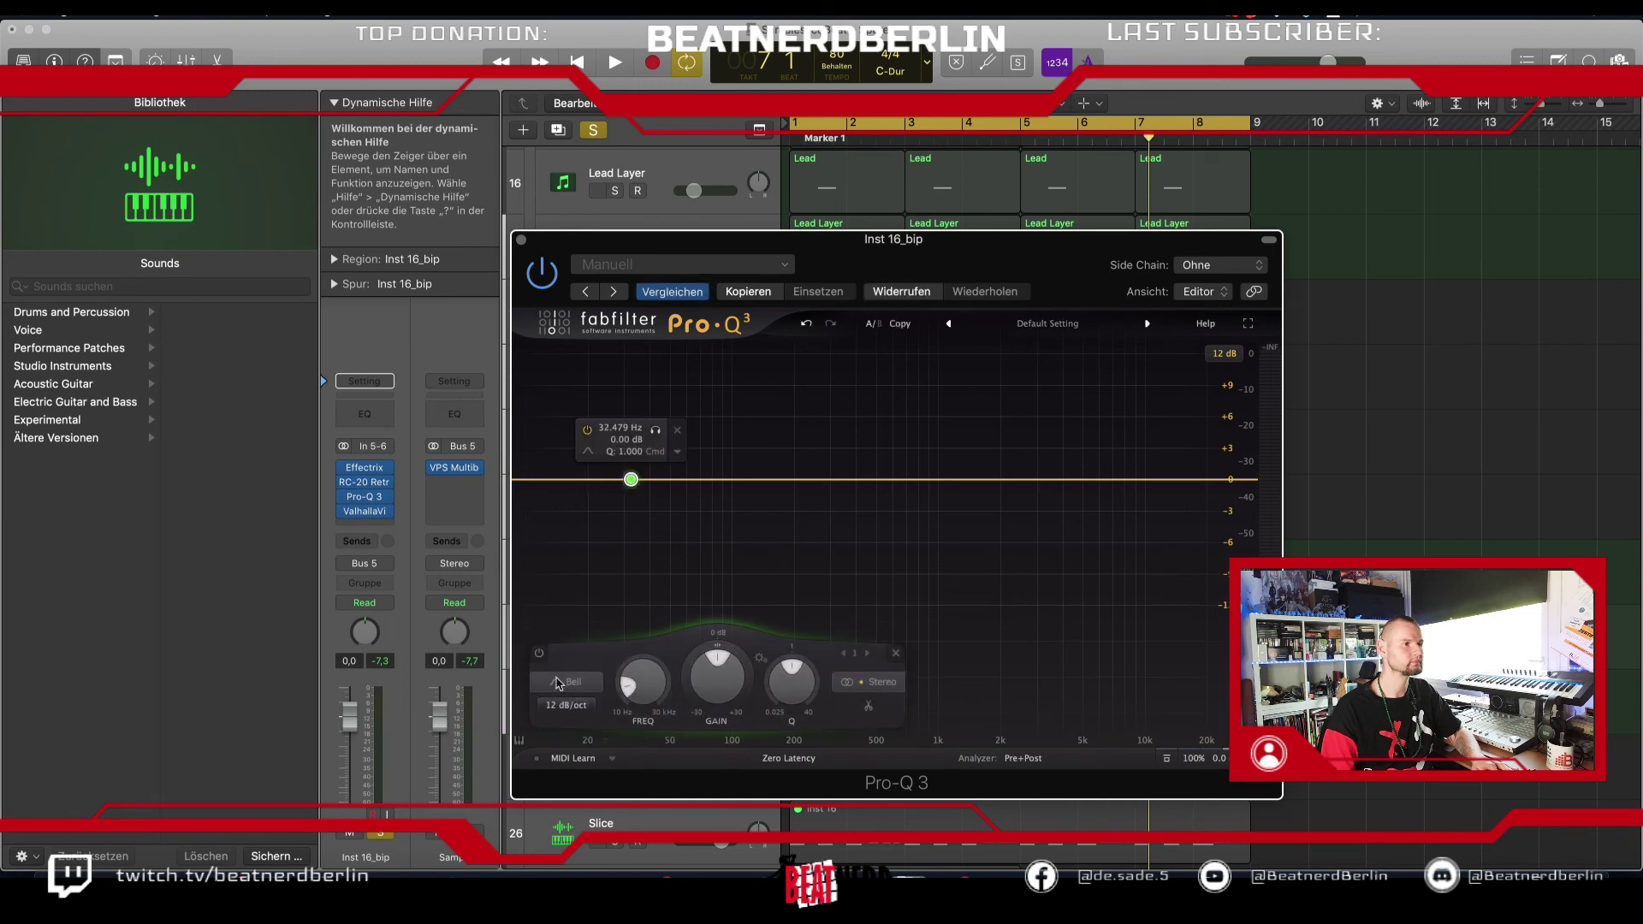
left_click(558, 682)
left_click(563, 568)
key("space")
left_click_drag(632, 479, 809, 478)
left_click_drag(964, 478, 1027, 446)
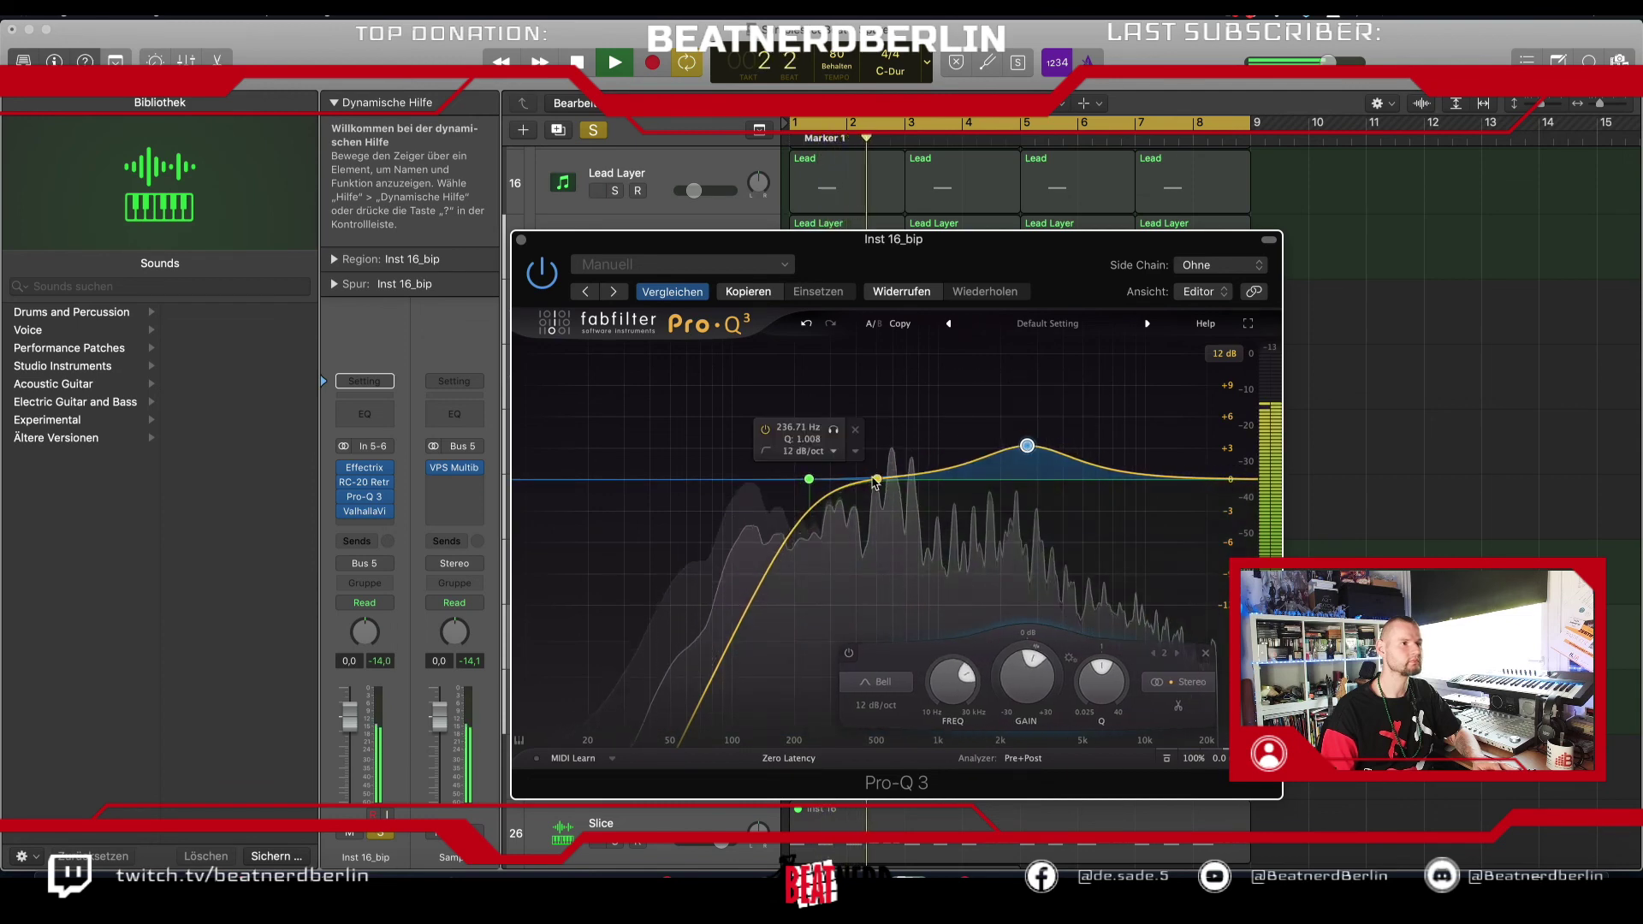
key("super+w")
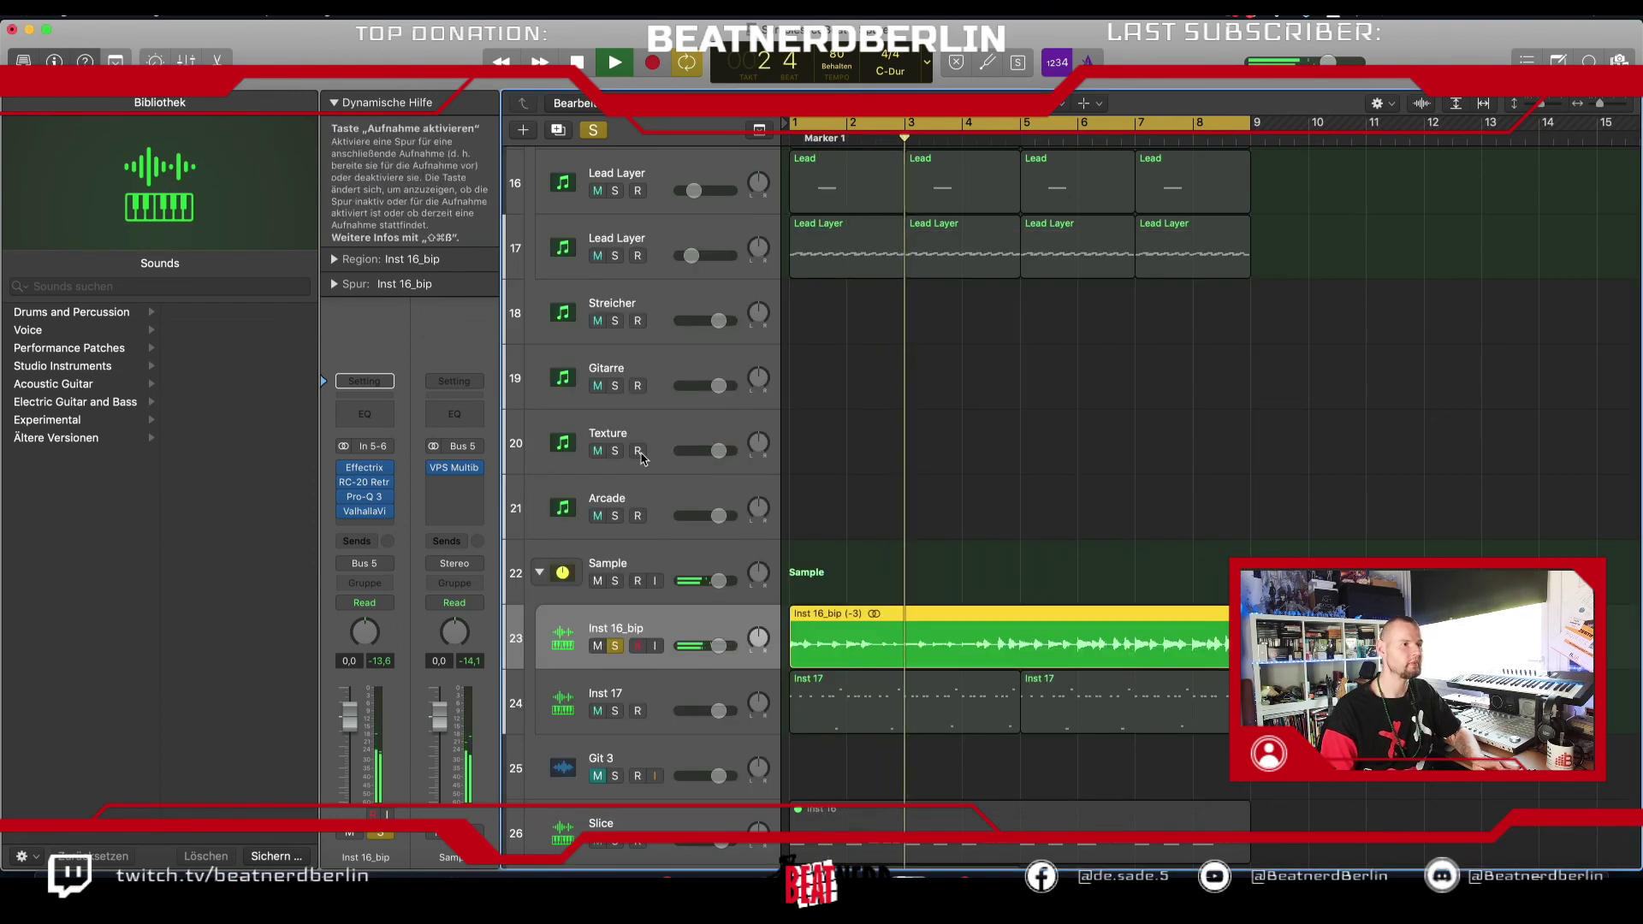
left_click(613, 646)
key("Return")
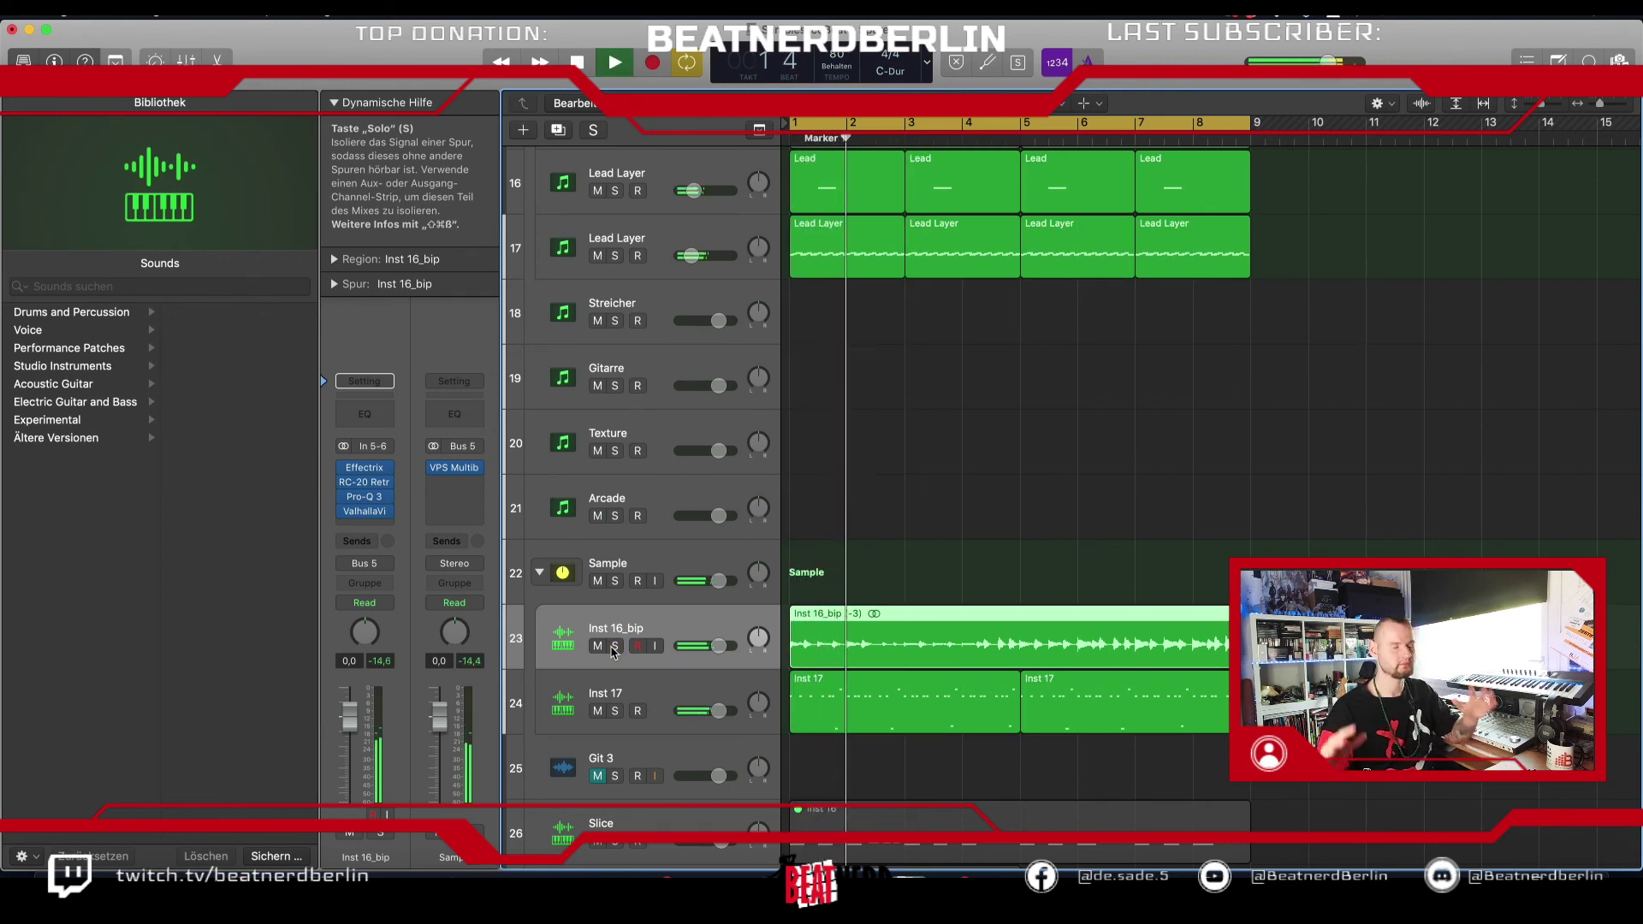
Step: Solo the Inst 17 track and raise the low cut in its Pro-Q 3 to about 277 Hz
left_click(615, 711)
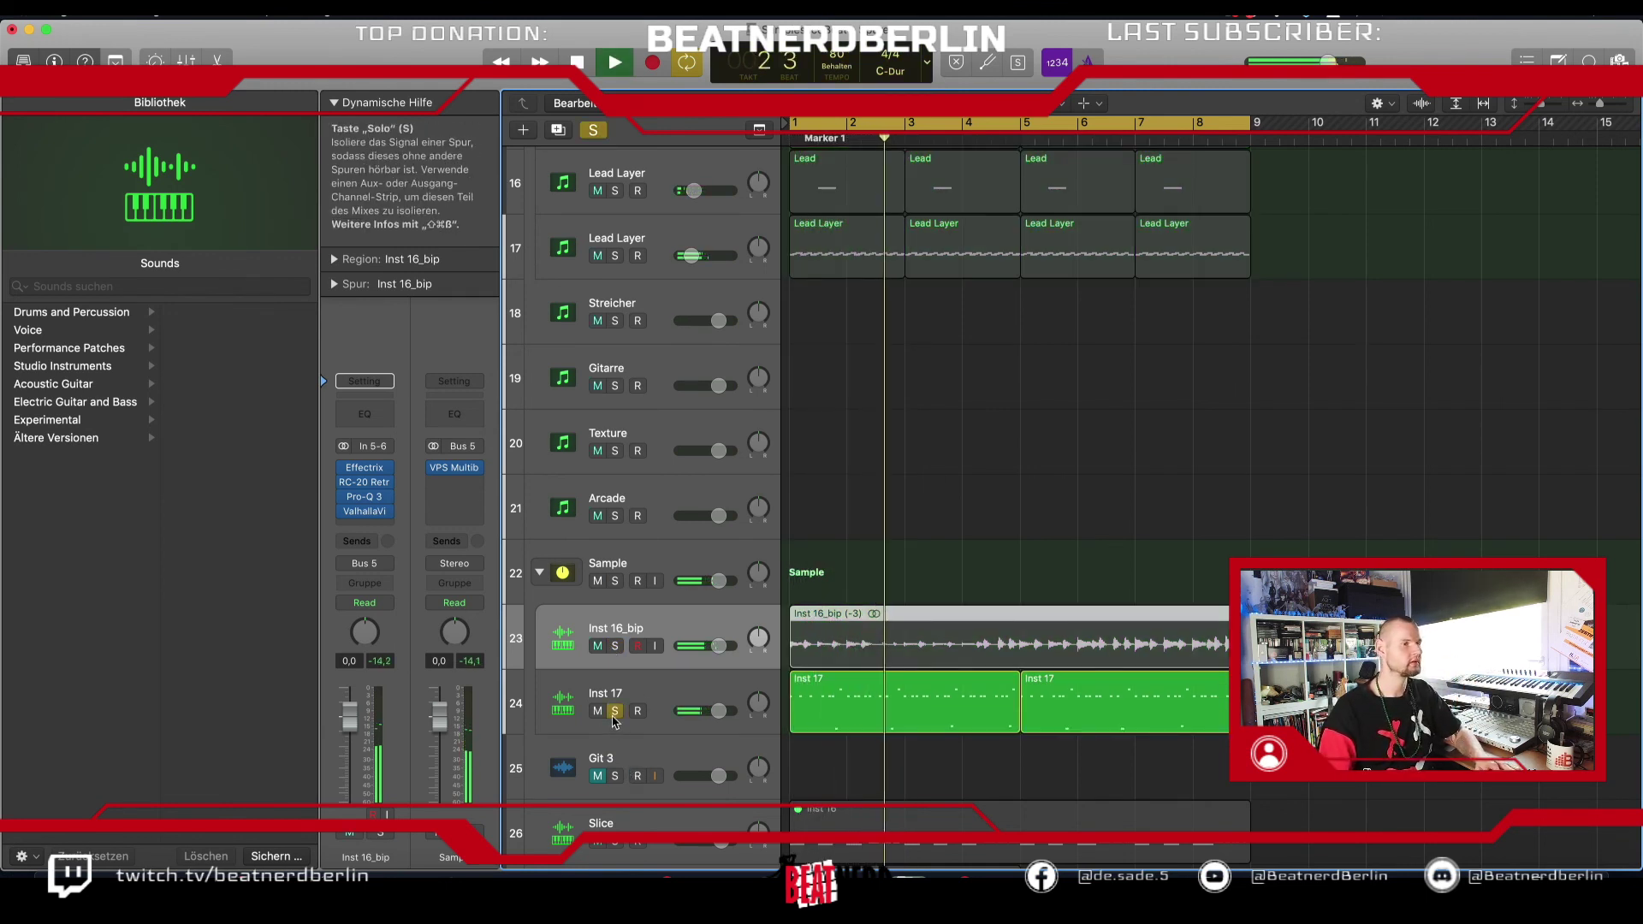
left_click(651, 723)
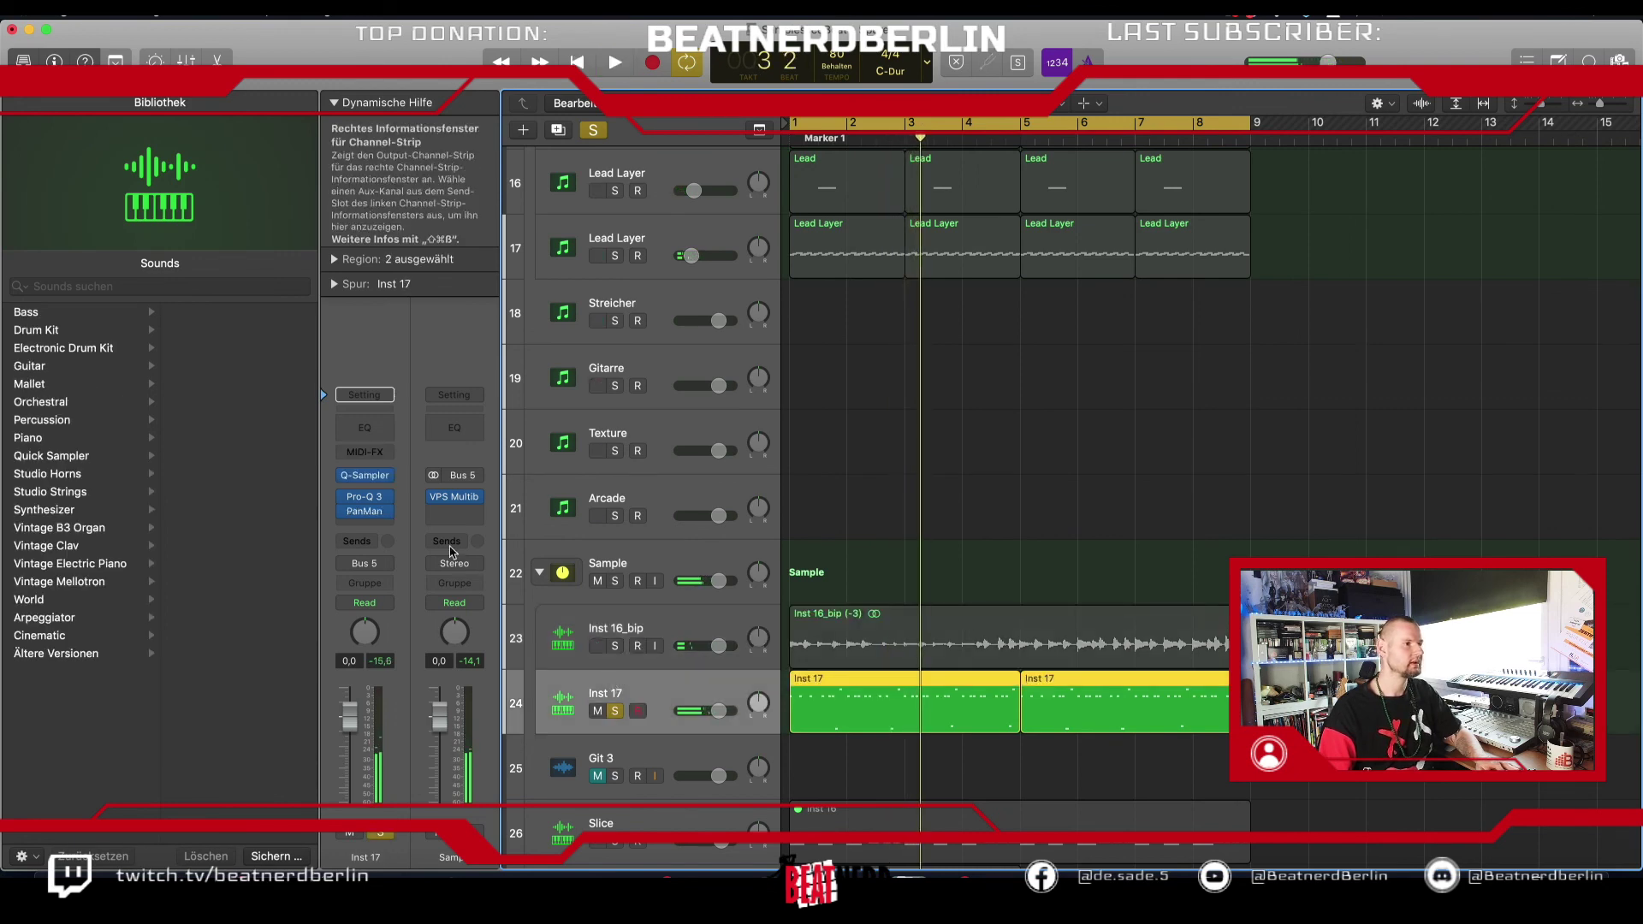
left_click(365, 498)
mouse_move(760, 479)
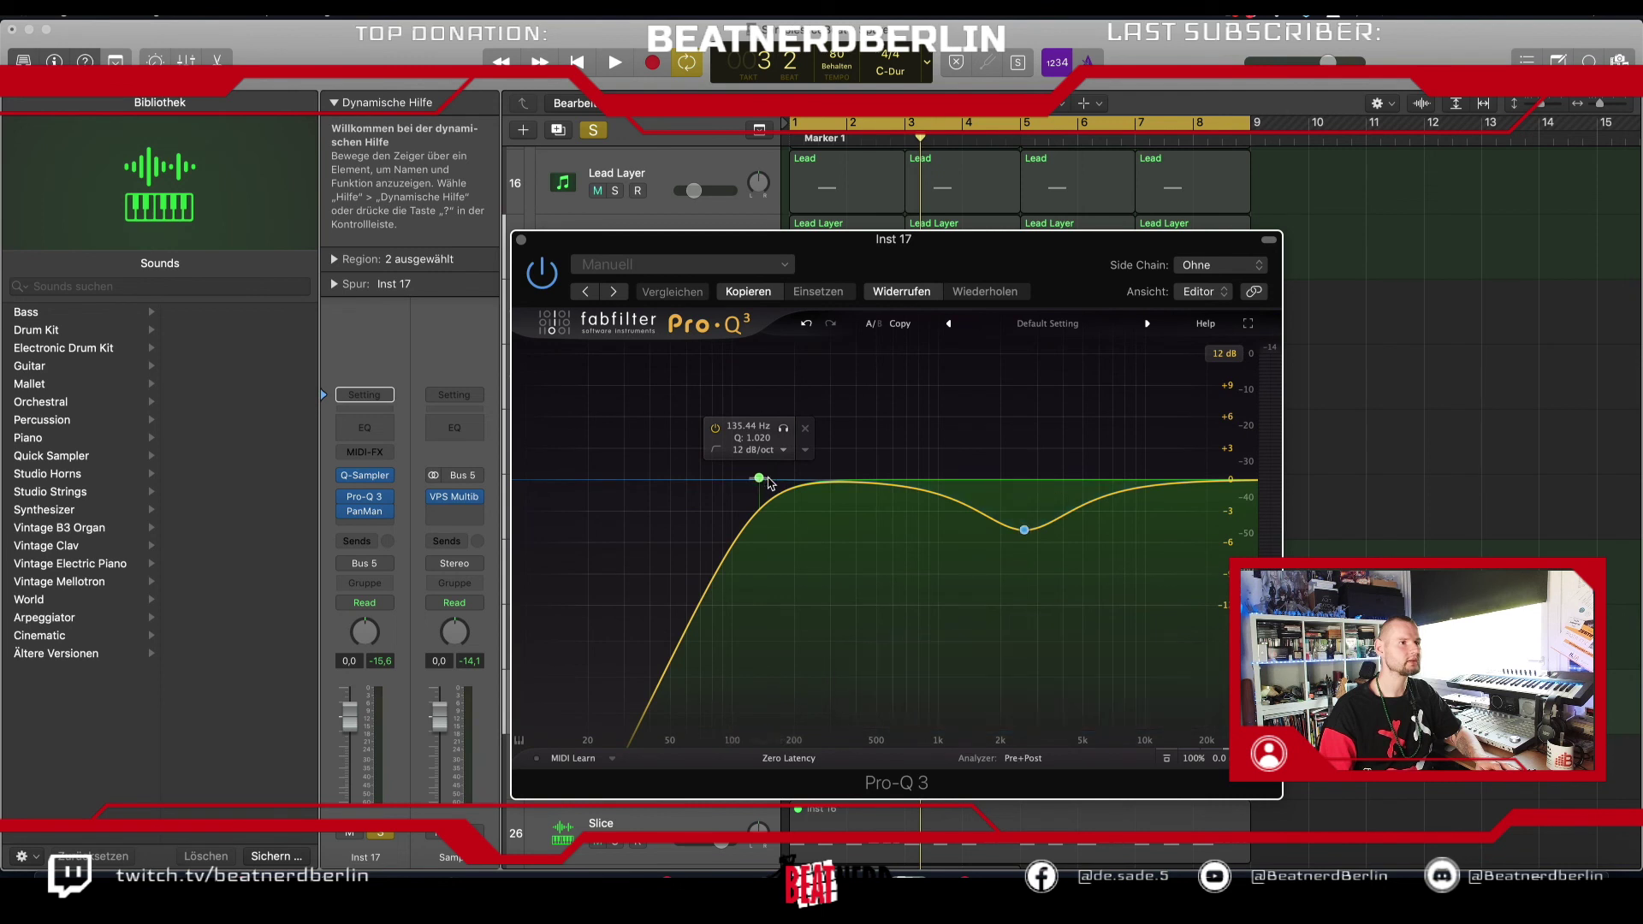
left_click_drag(759, 479, 823, 480)
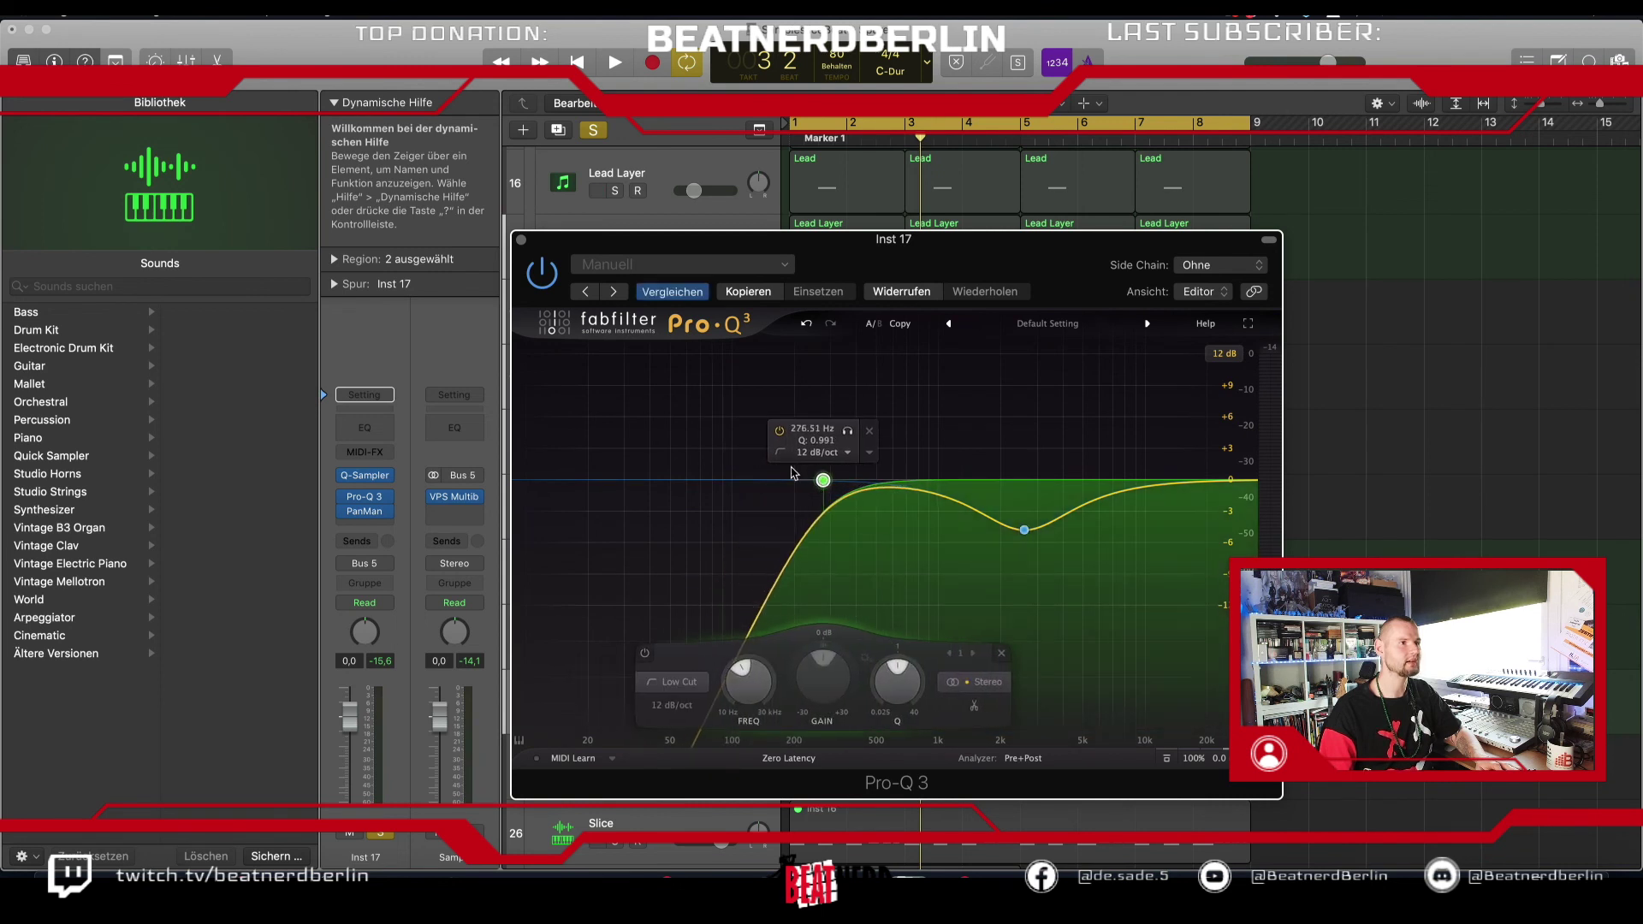
key("space")
left_click(521, 241)
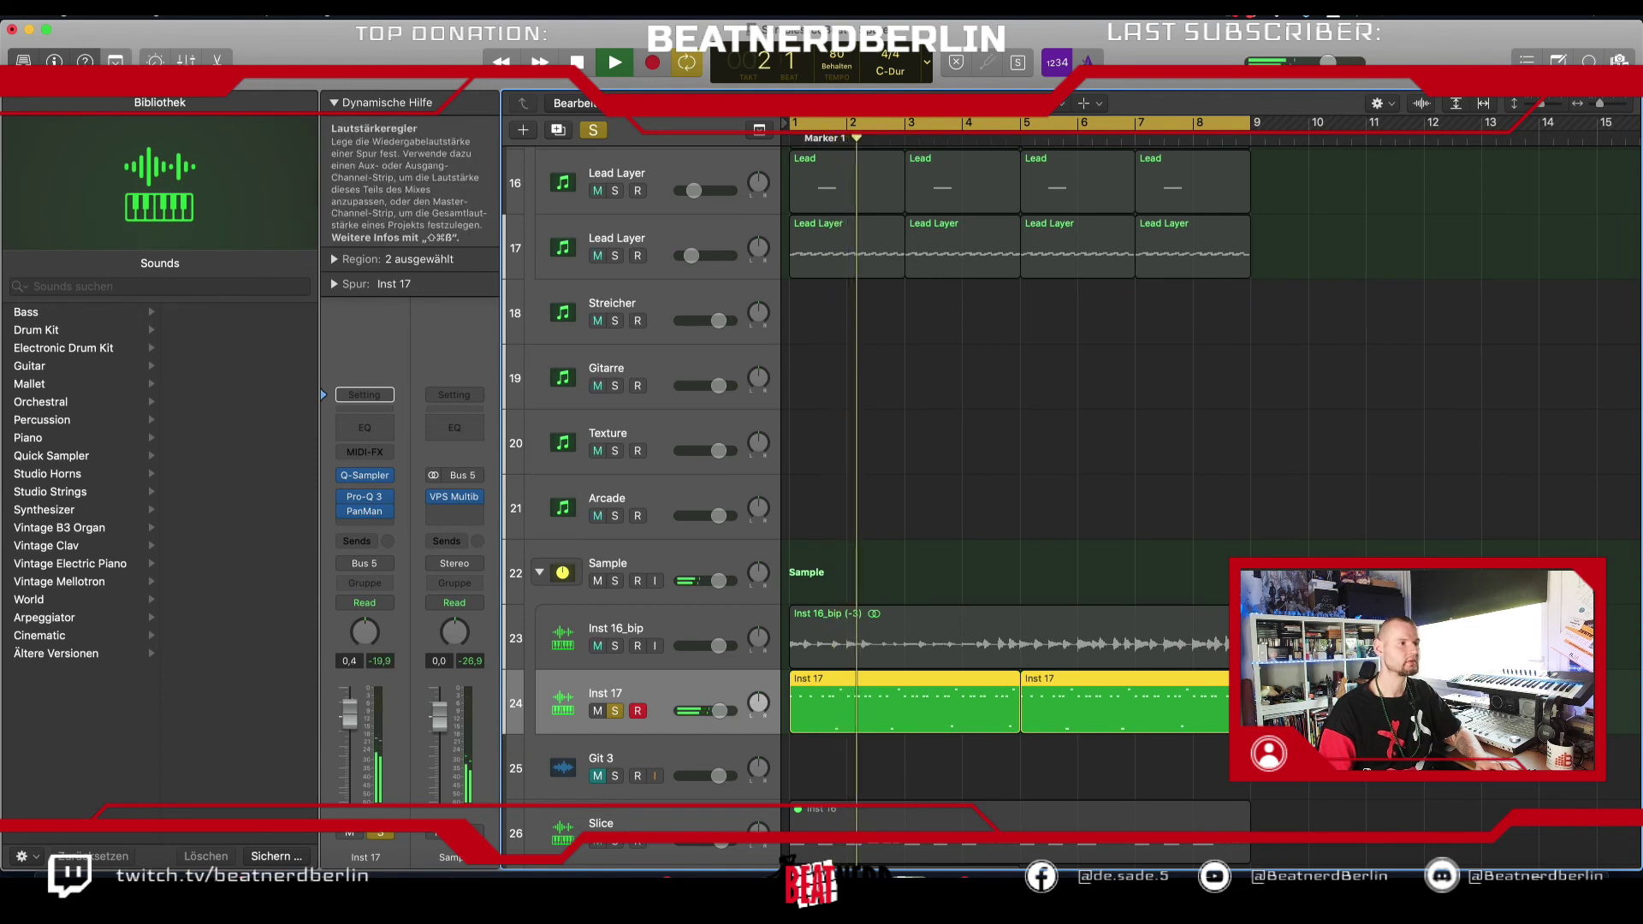
Step: Set the Inst 17 track's volume to 0.7 dB, unsolo it and play the full arrangement from the start
key("space")
key("space")
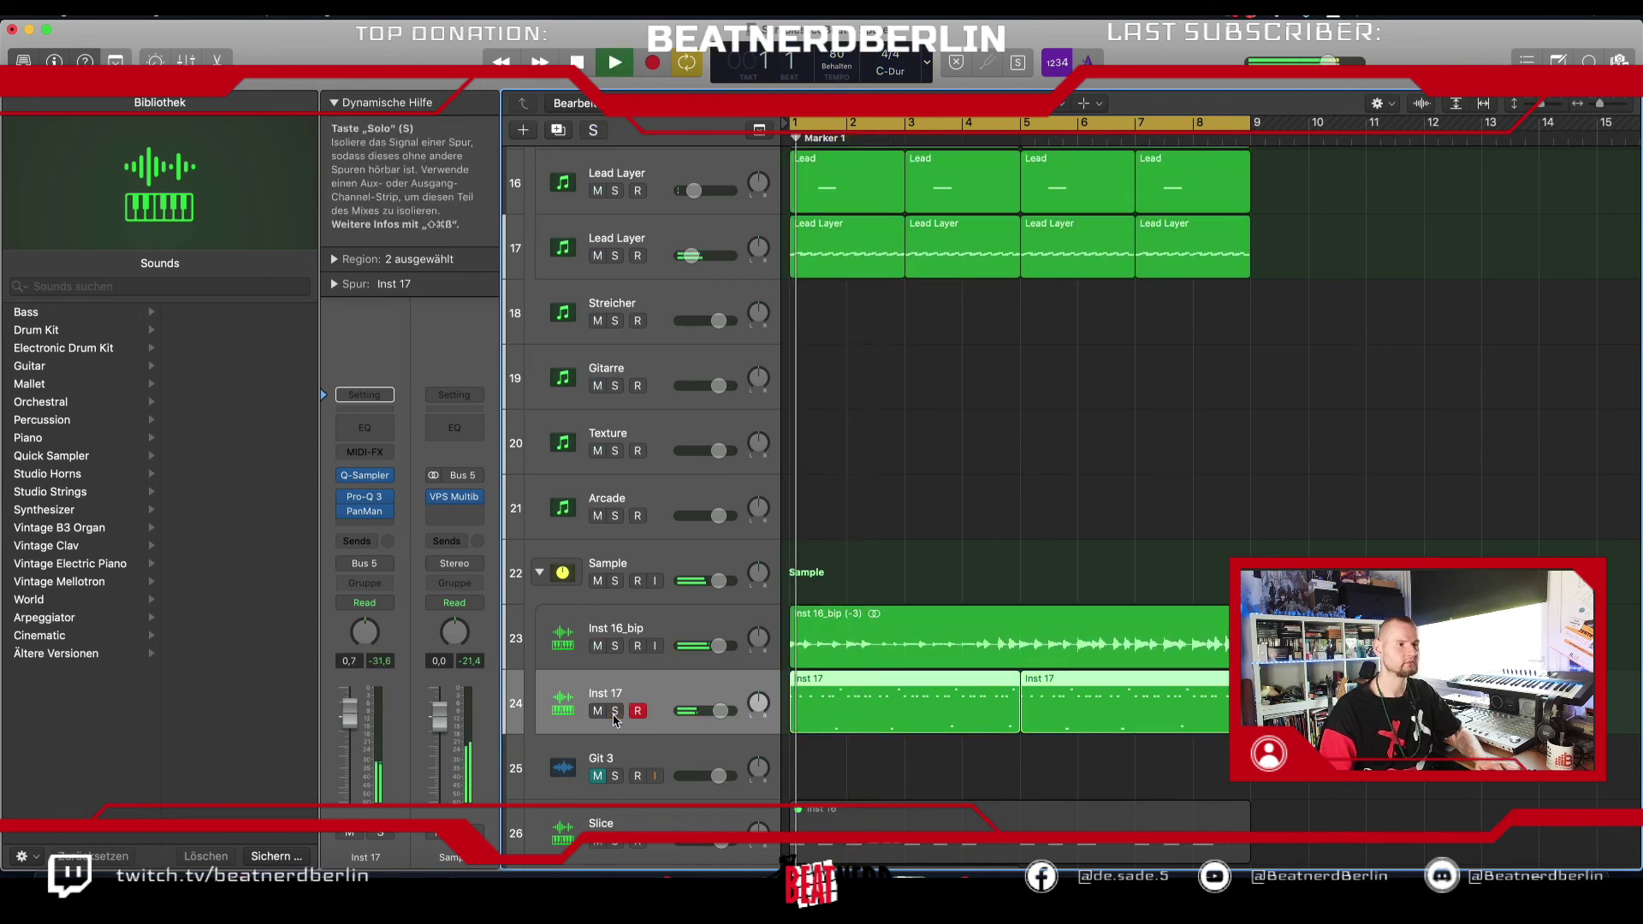
Step: Raise the 808 track's volume slightly while the arrangement plays
scroll(870, 515, "up", 2)
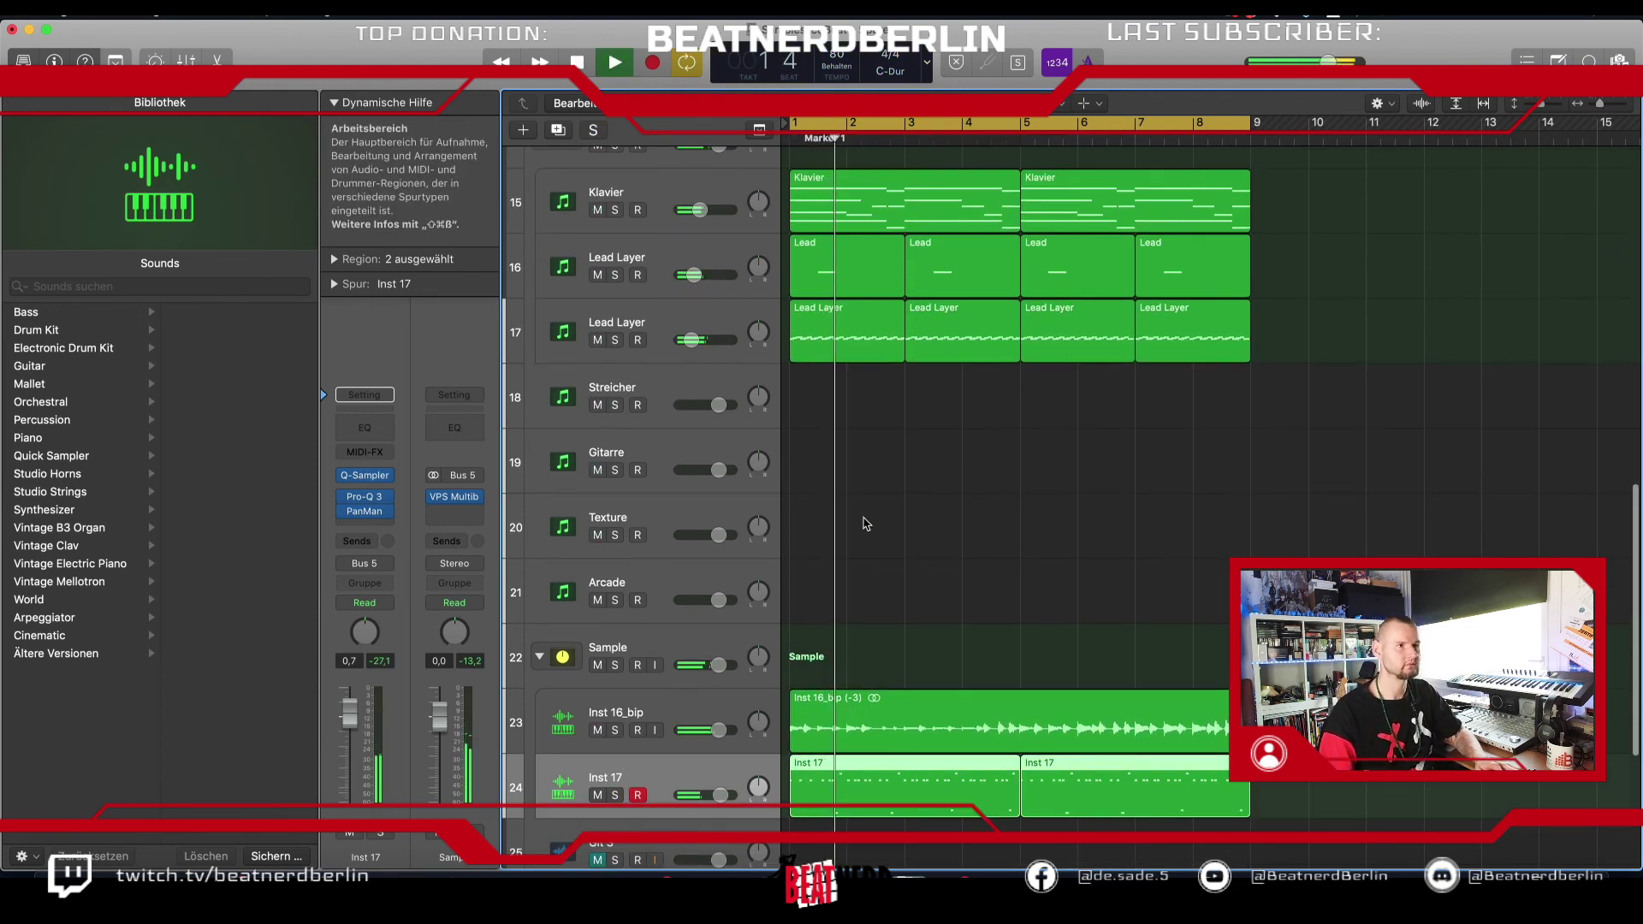
scroll(864, 524, "up", 5)
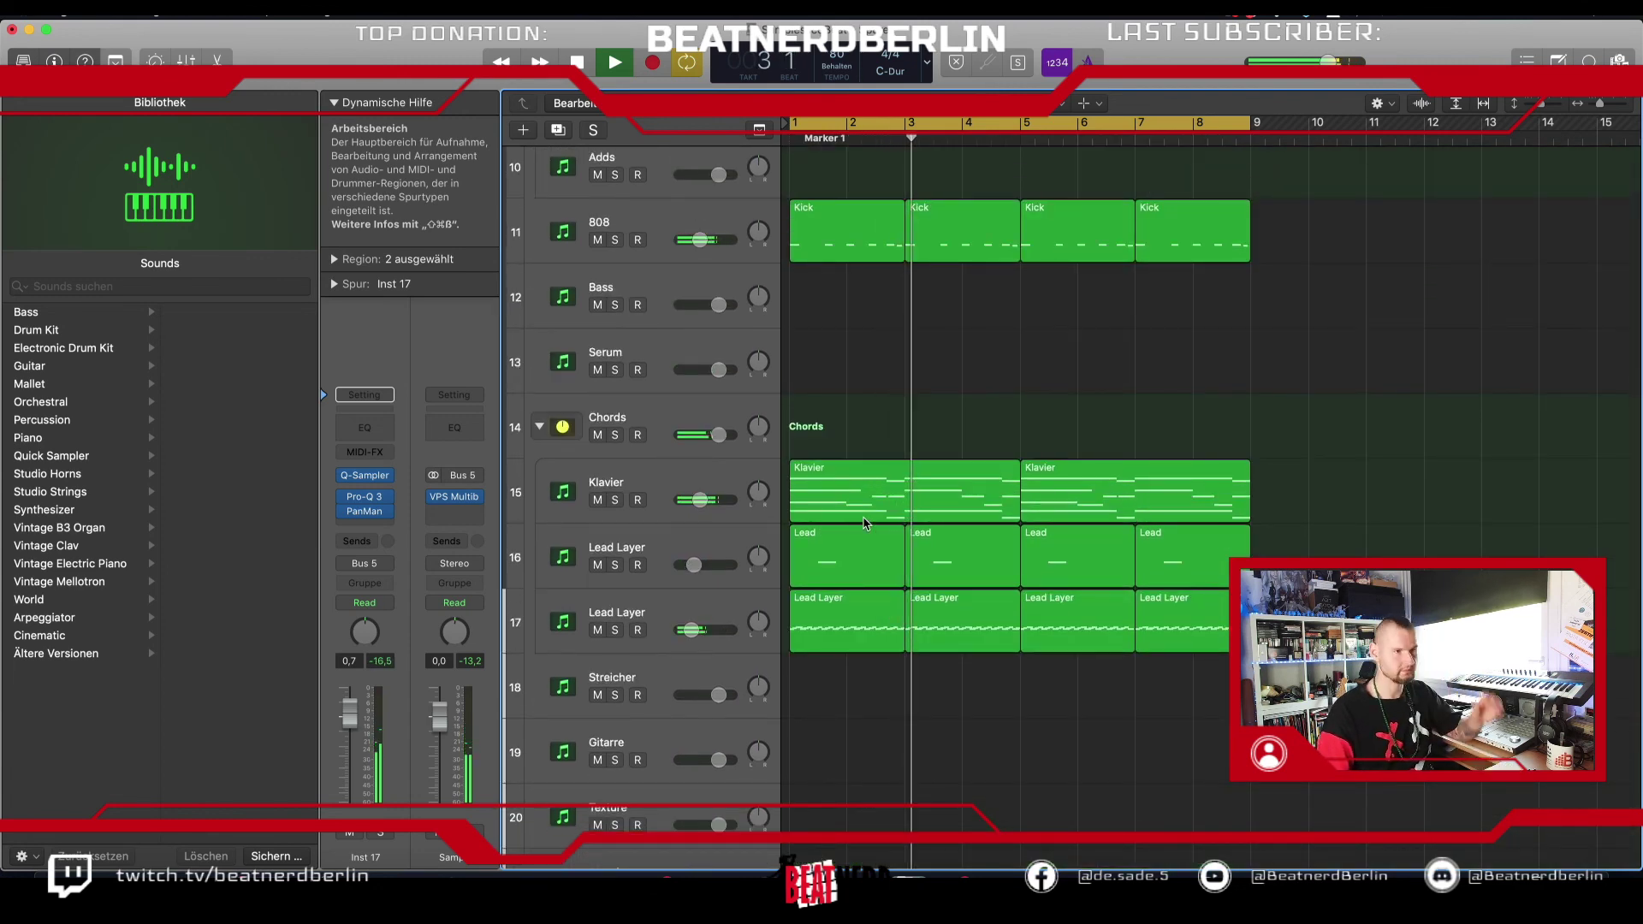
scroll(831, 510, "up", 5)
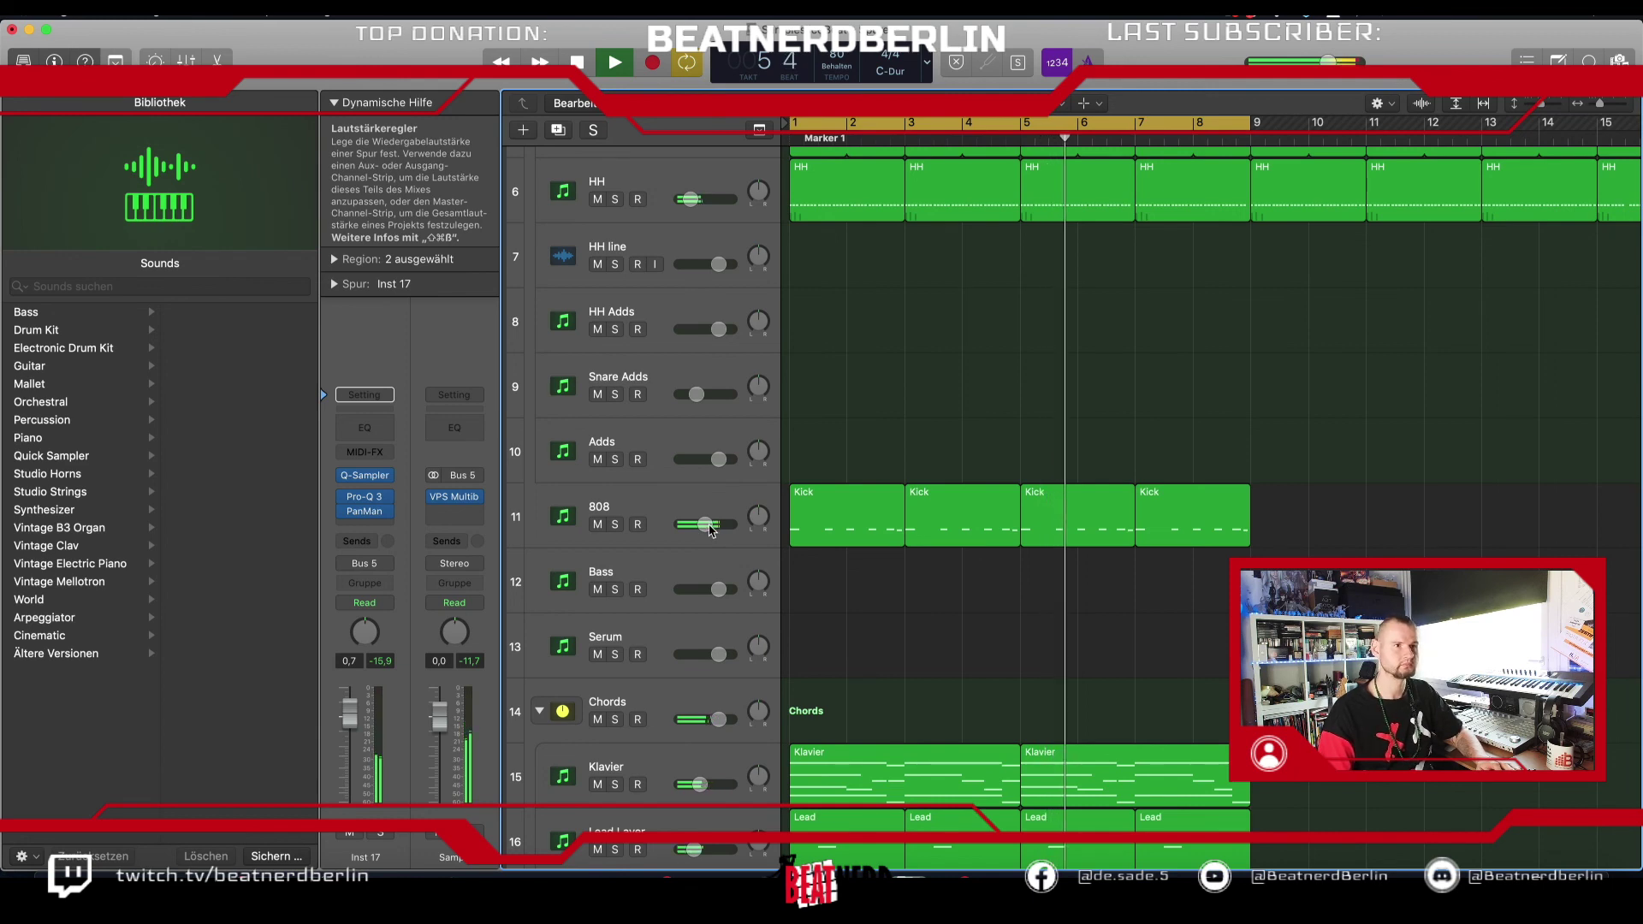
Step: Raise the Kick track's volume to -5.0 dB and play the arrangement again from the start
scroll(919, 363, "up", 5)
scroll(919, 362, "up", 1)
key("space")
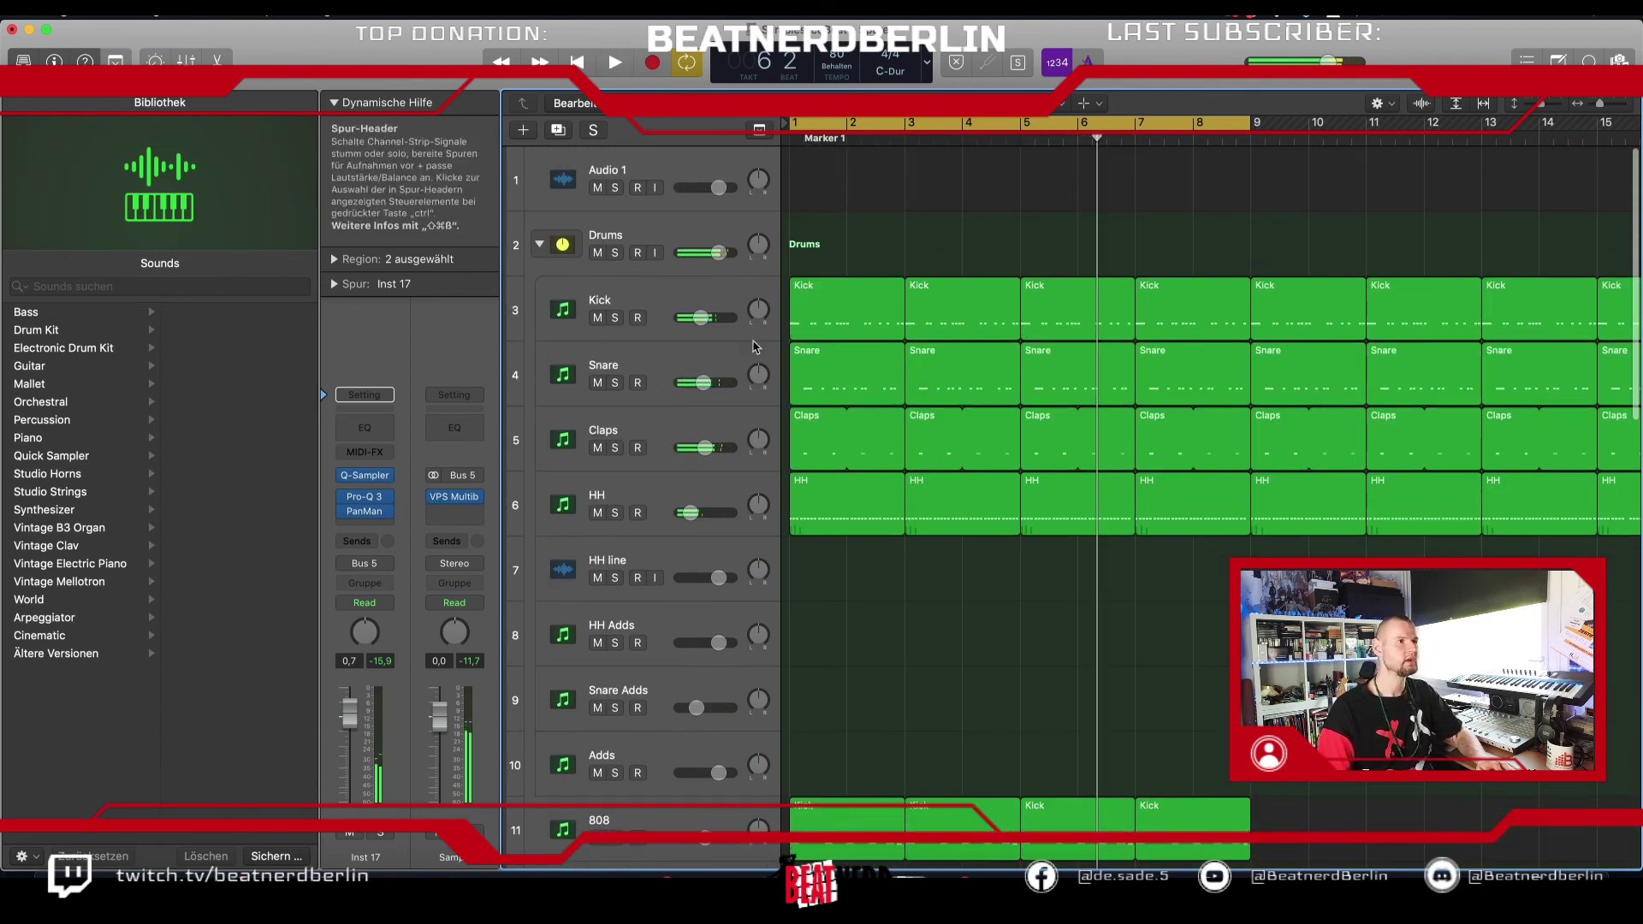
left_click_drag(700, 318, 706, 318)
key("Return")
key("space")
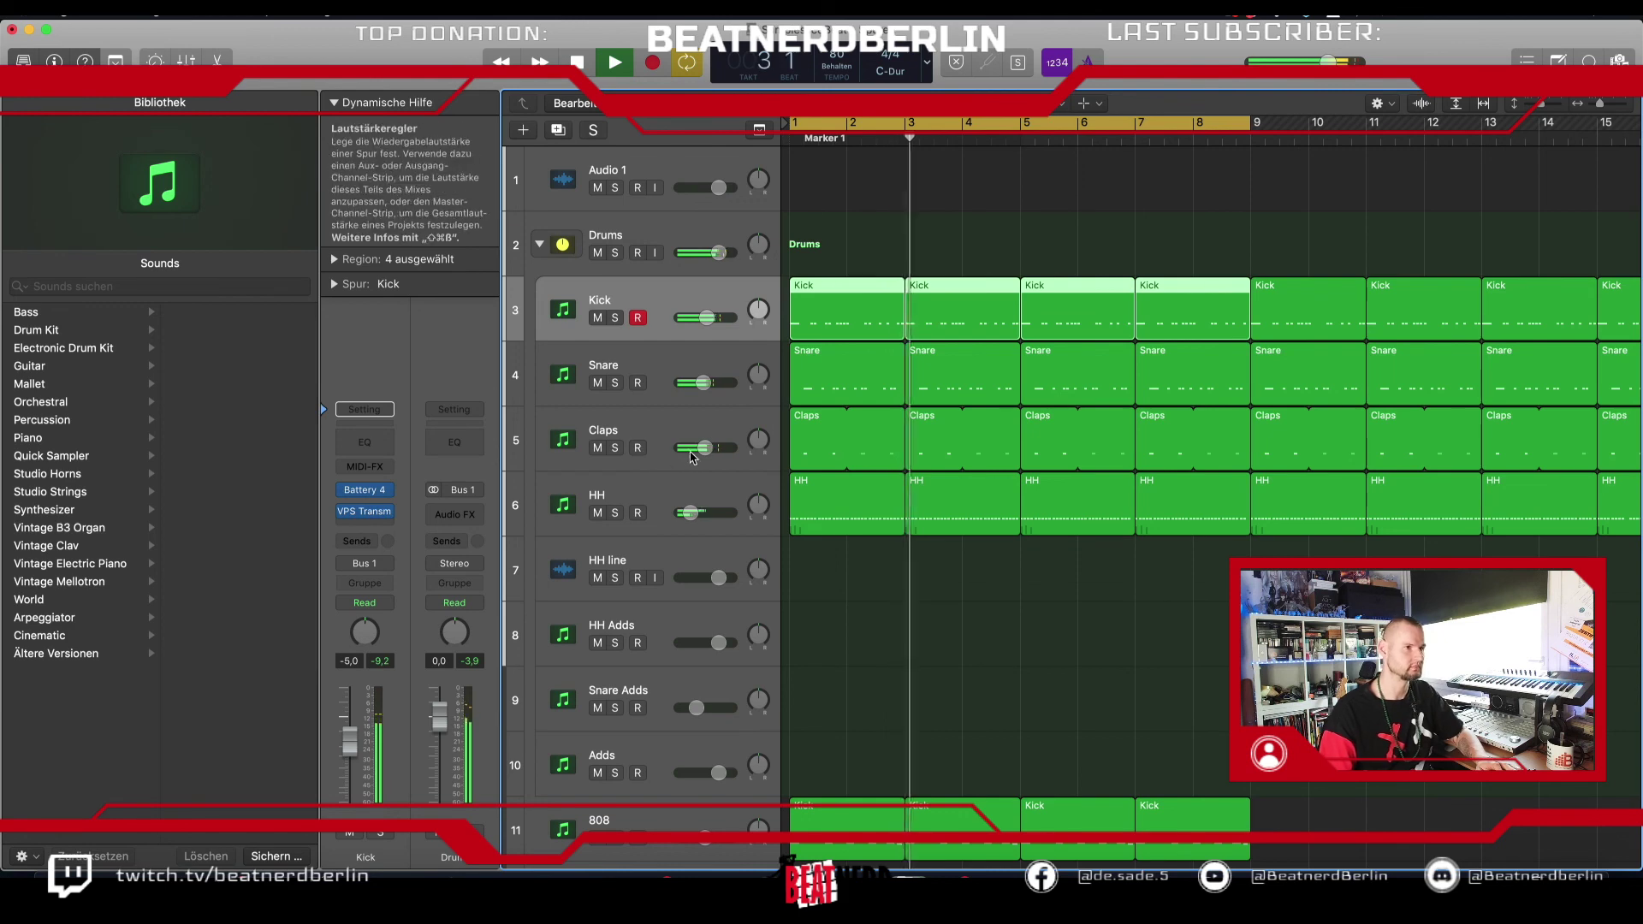
Step: Raise the volumes of the HH track and the second Lead Layer track slightly during playback
scroll(838, 471, "down", 5)
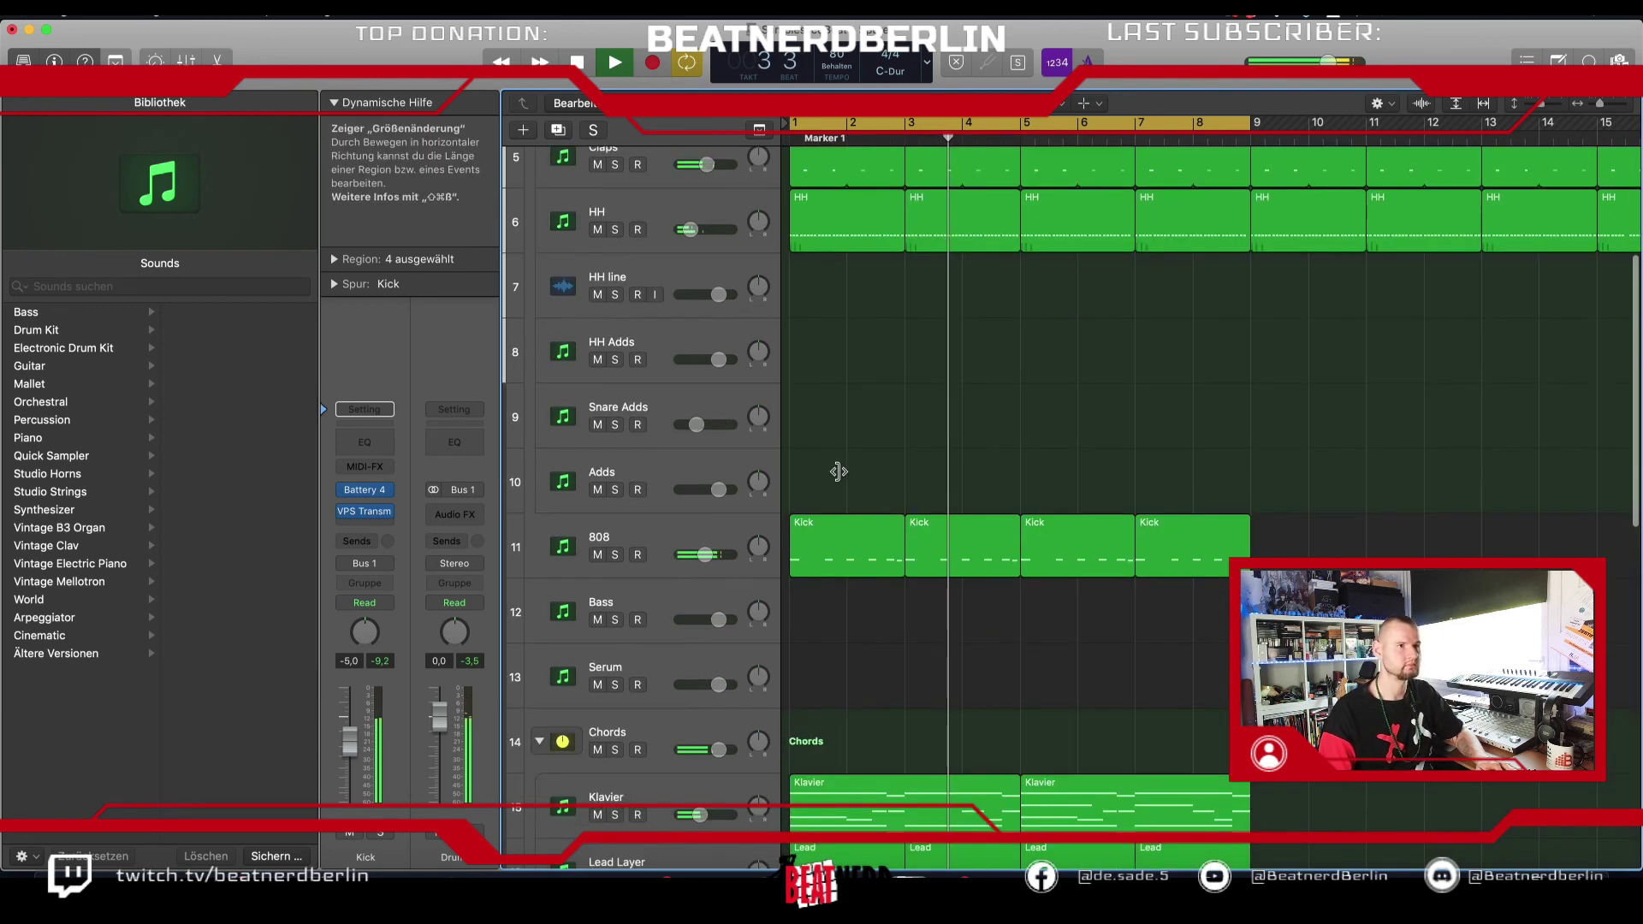
mouse_move(706, 237)
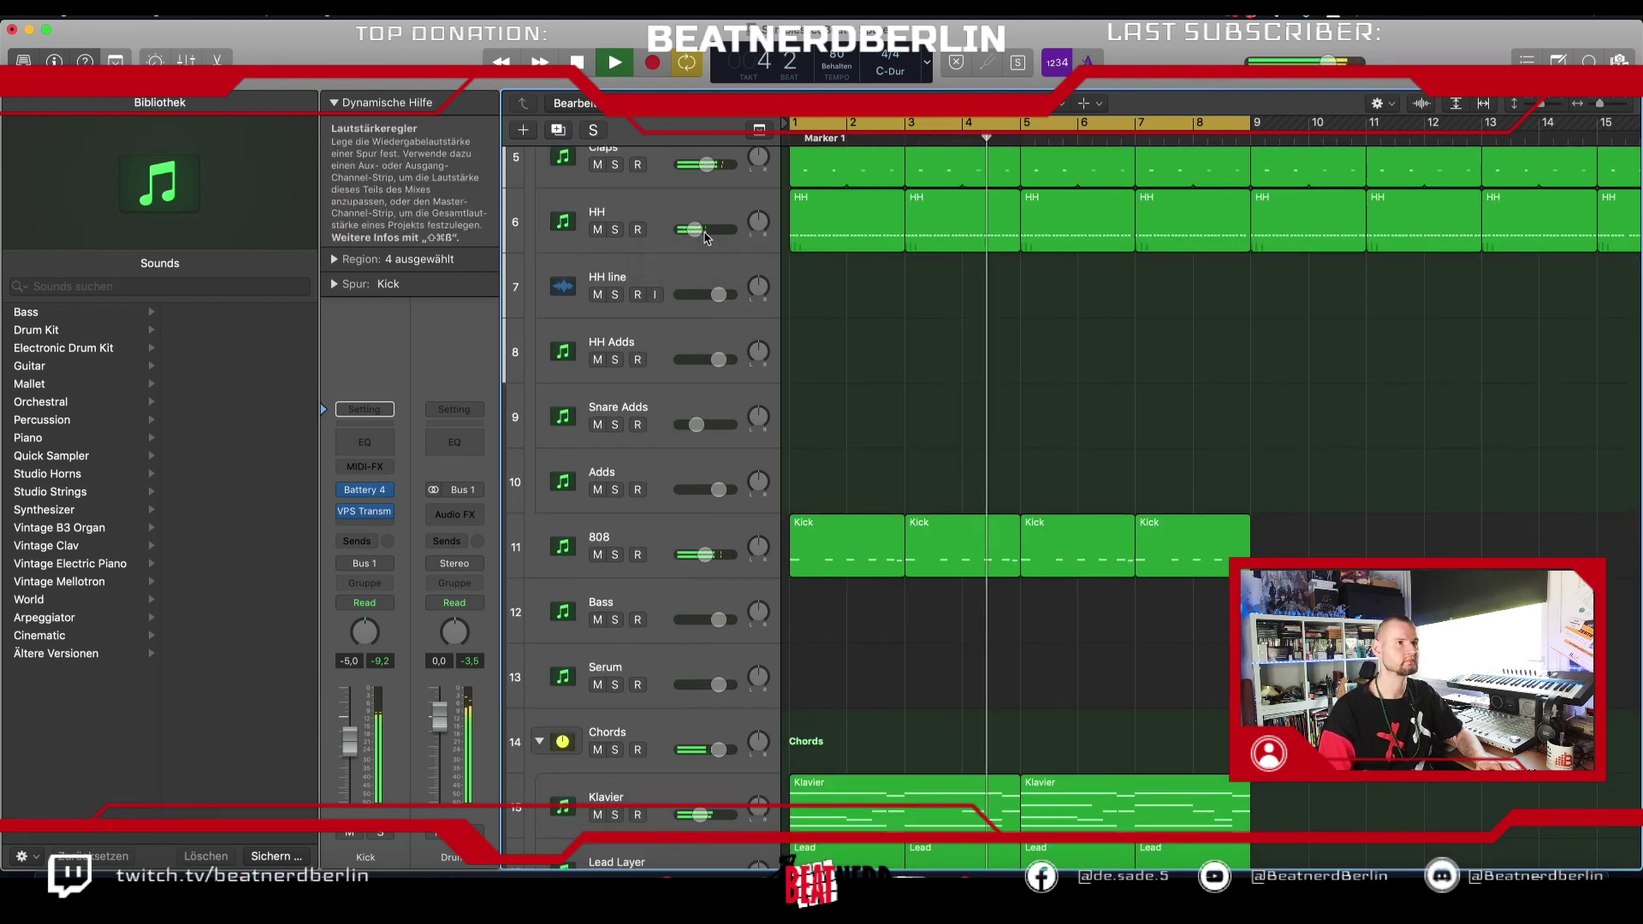
scroll(933, 396, "down", 3)
scroll(933, 396, "down", 4)
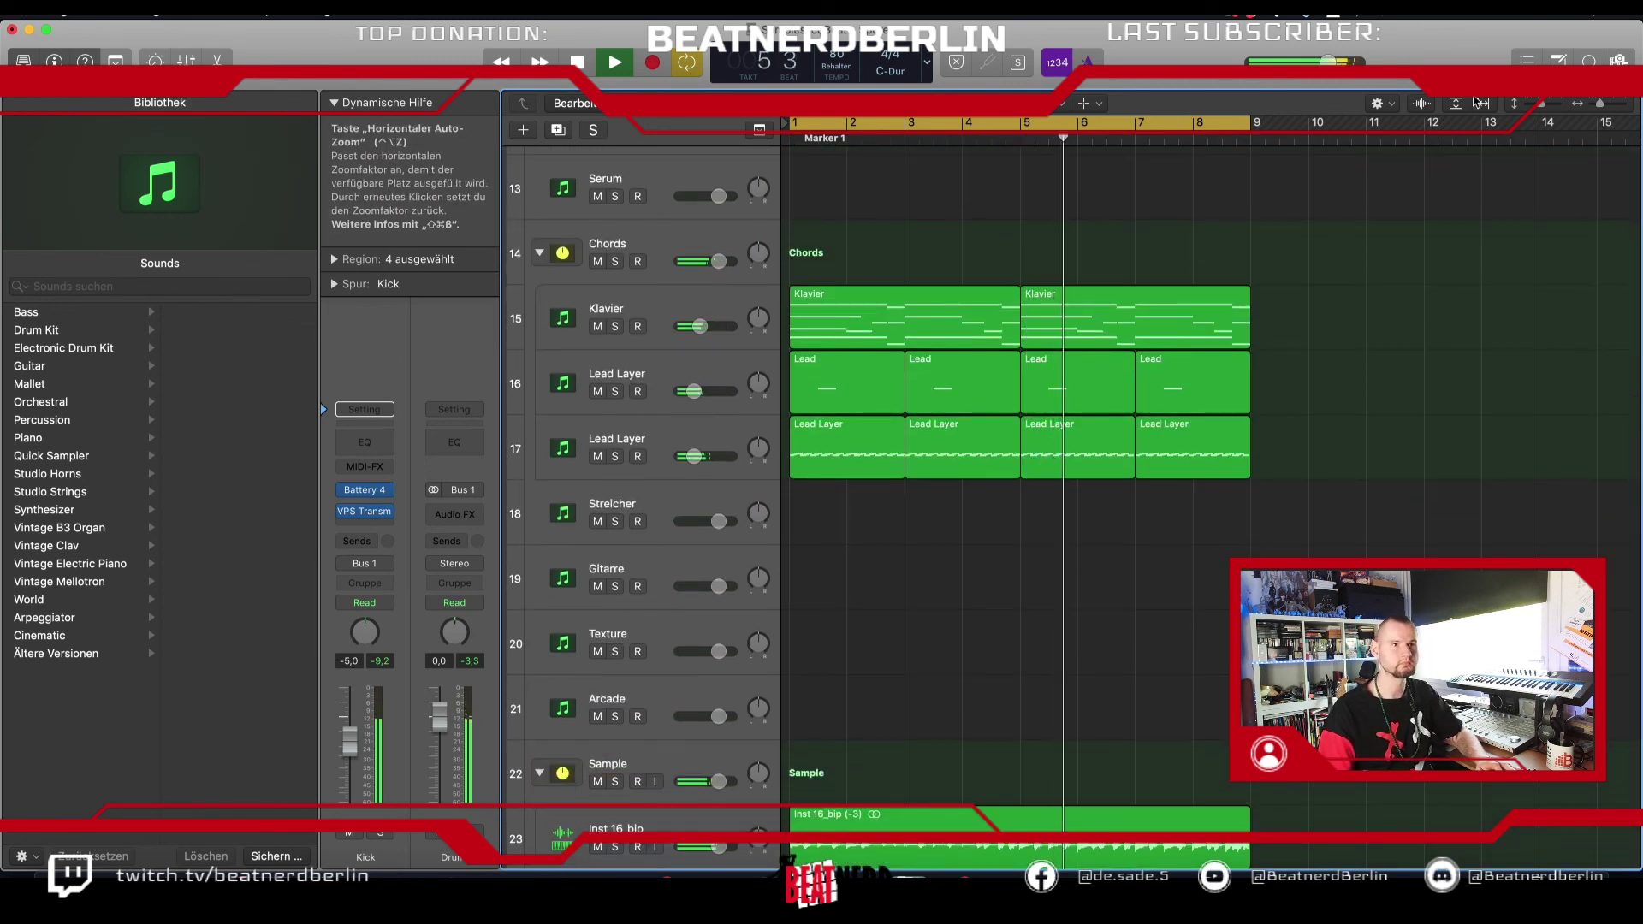
Step: Reduce the track height so that all 28 tracks fit in the arrangement view, and stop playback
left_click_drag(1542, 104, 1536, 107)
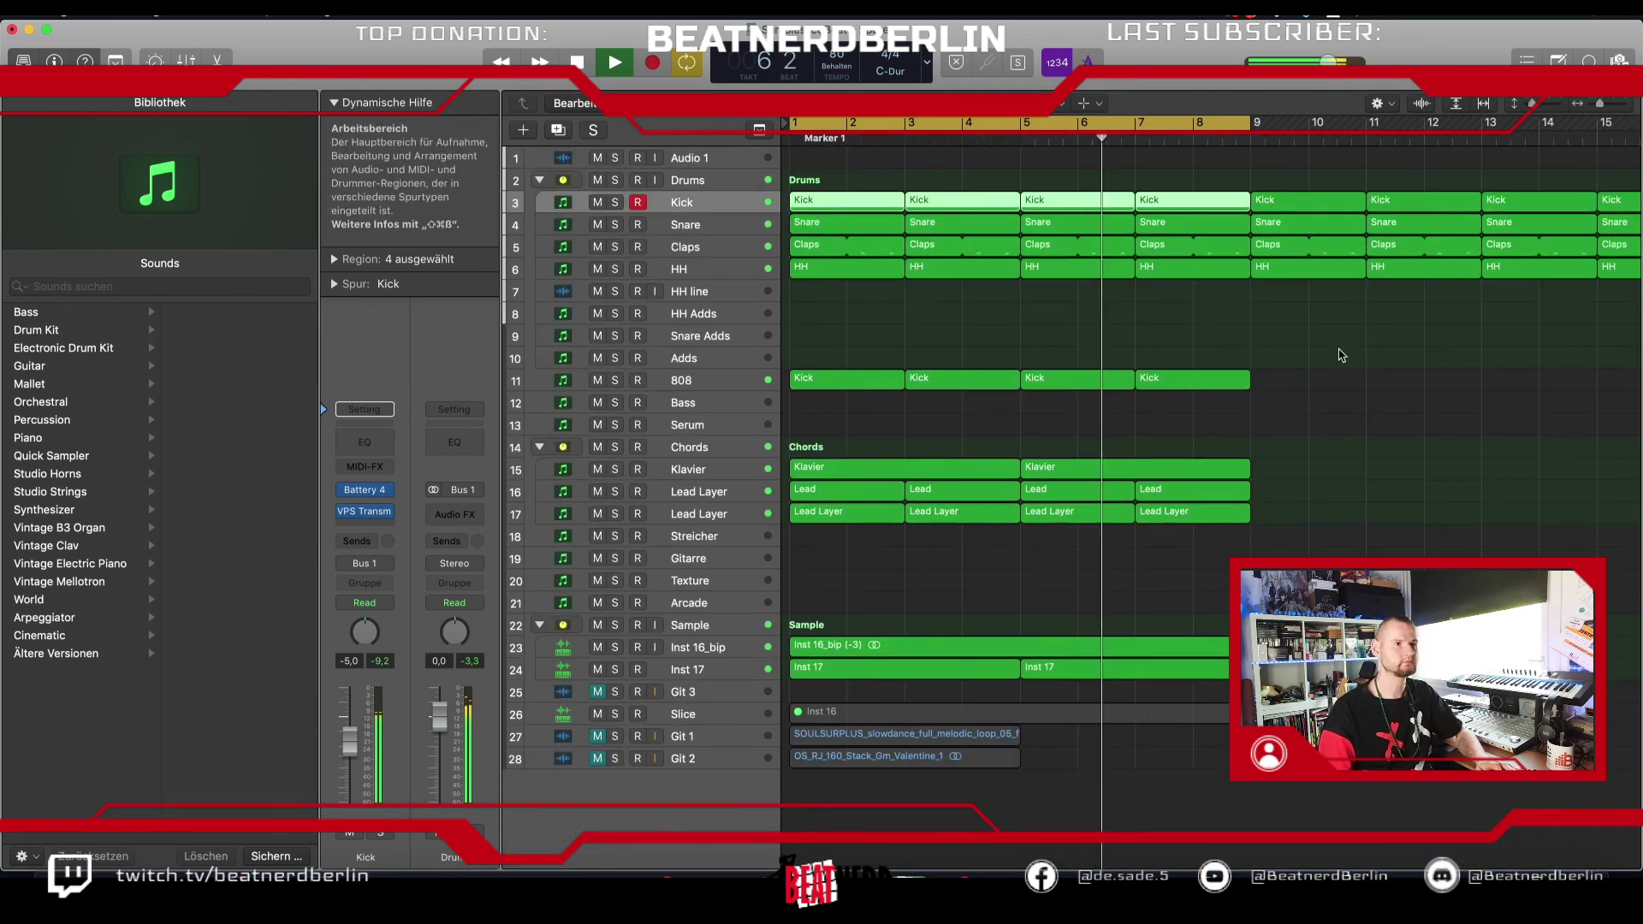
key("space")
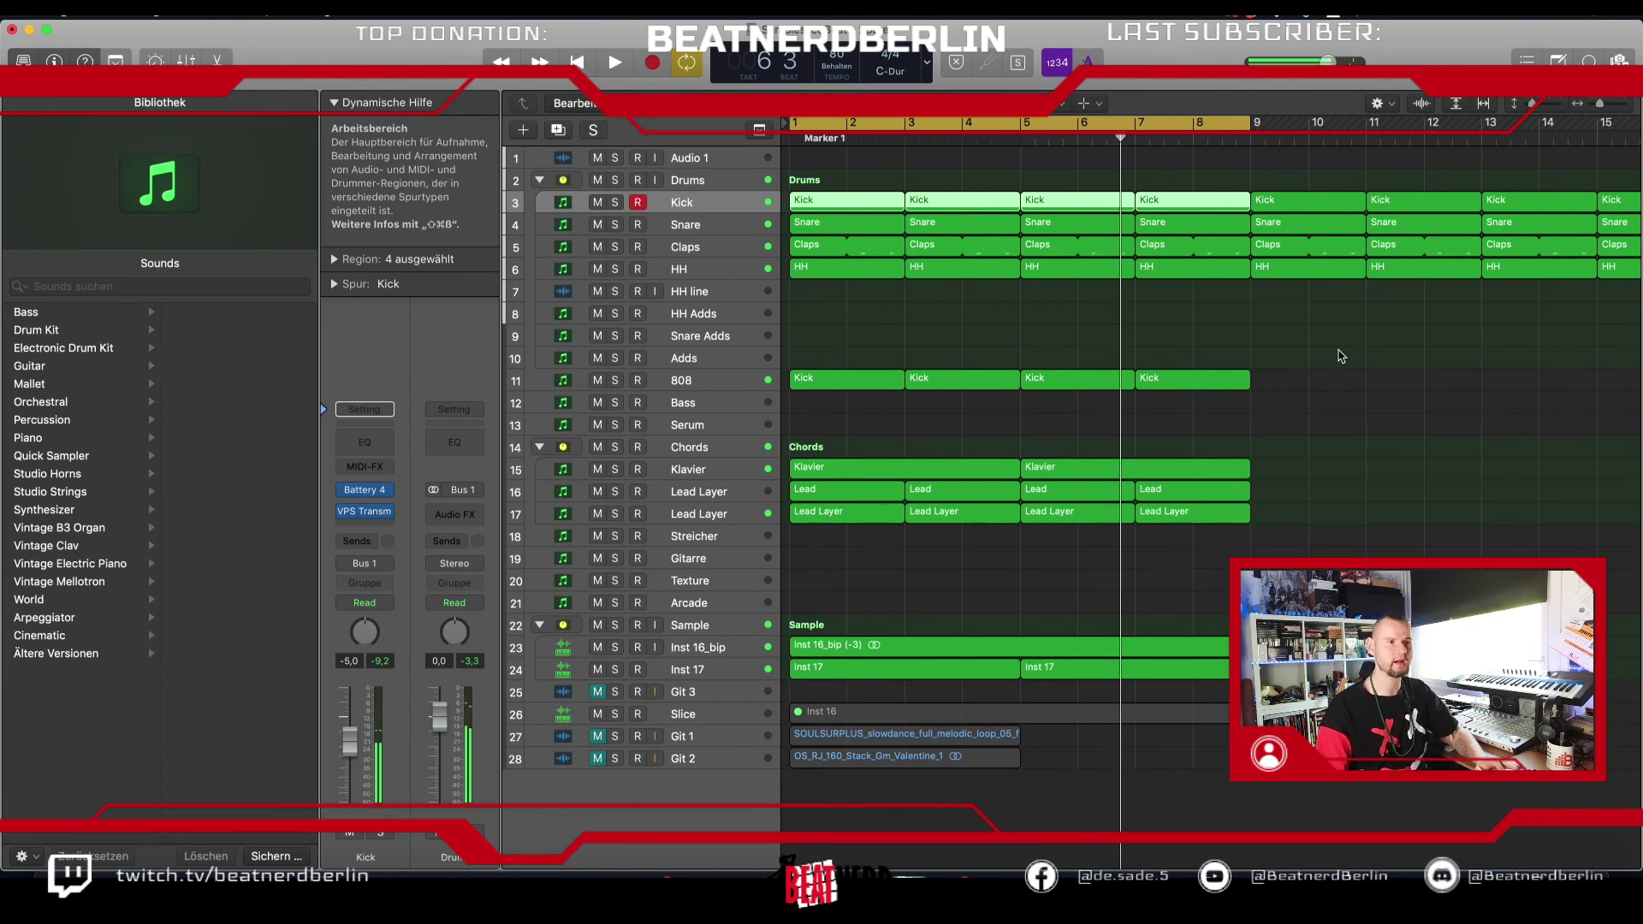